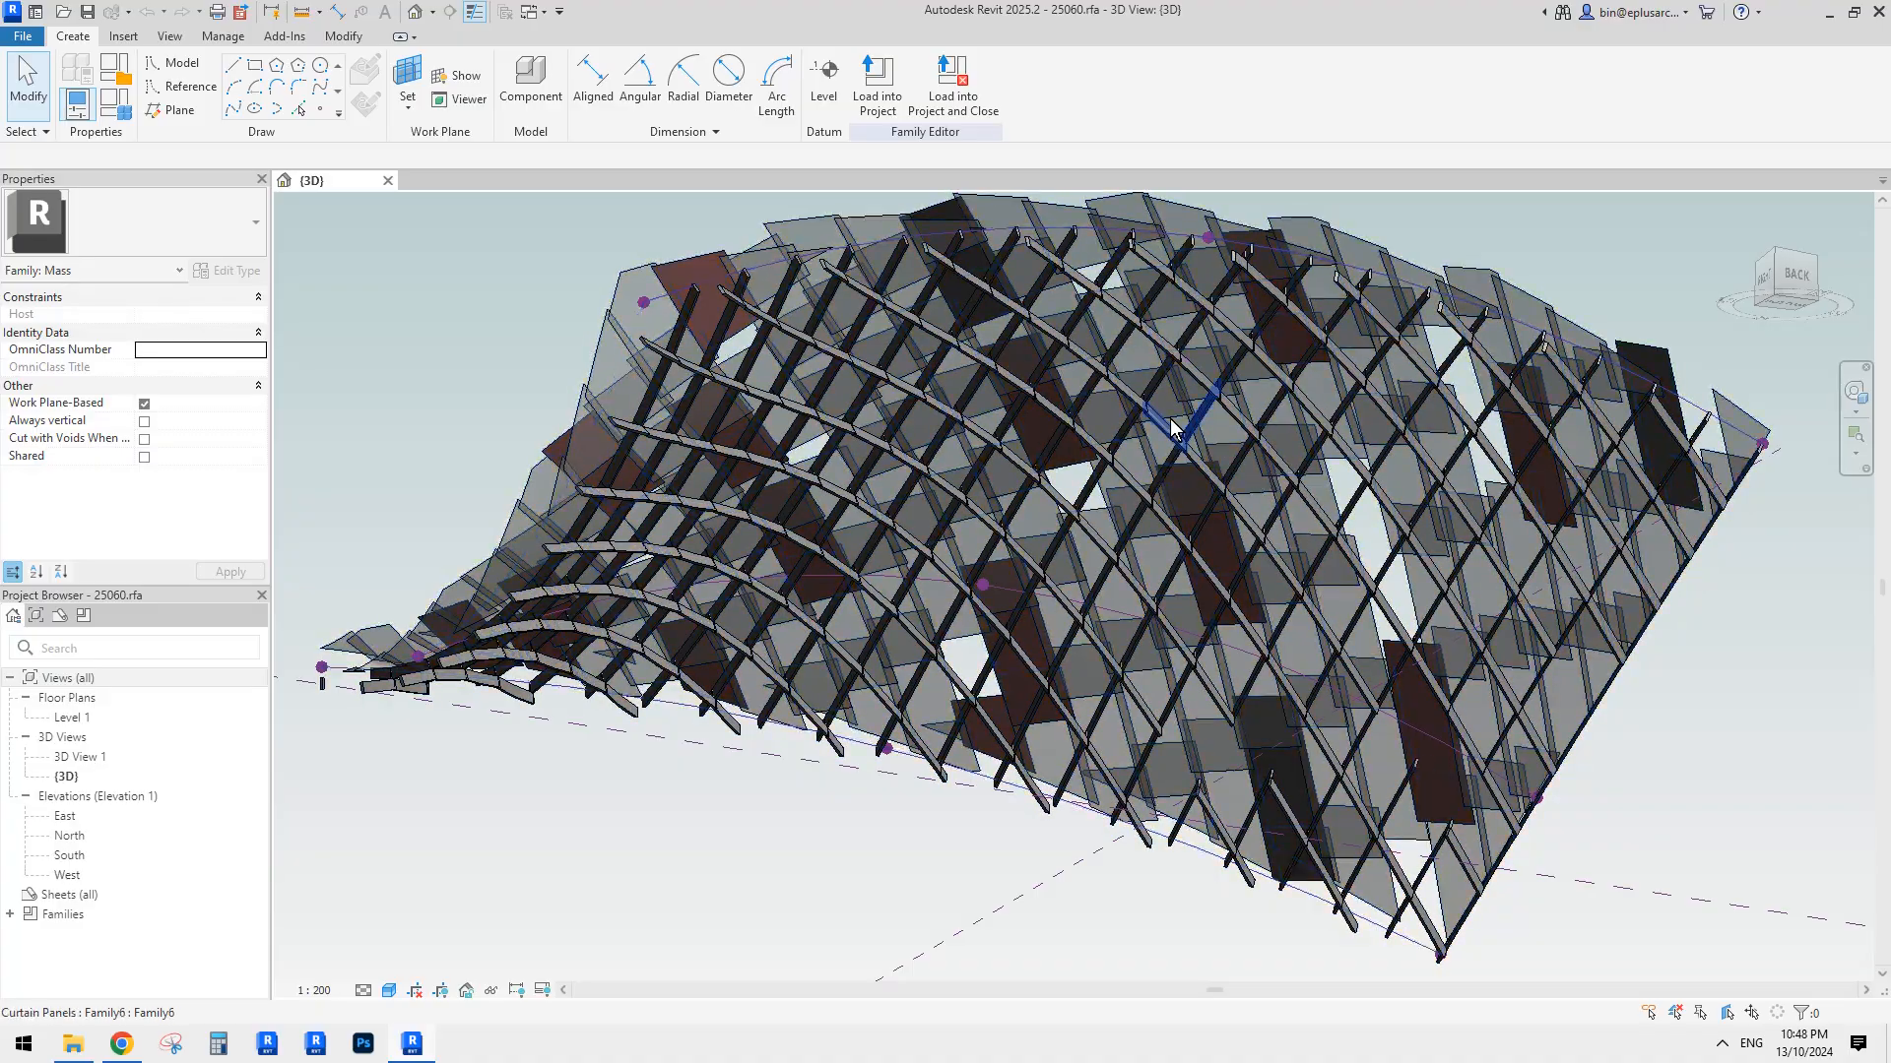
Look over the finished canopy model, return to the home screen and bring up the reference photos in the browser.
shift+middle_drag(1101, 471, 1007, 393)
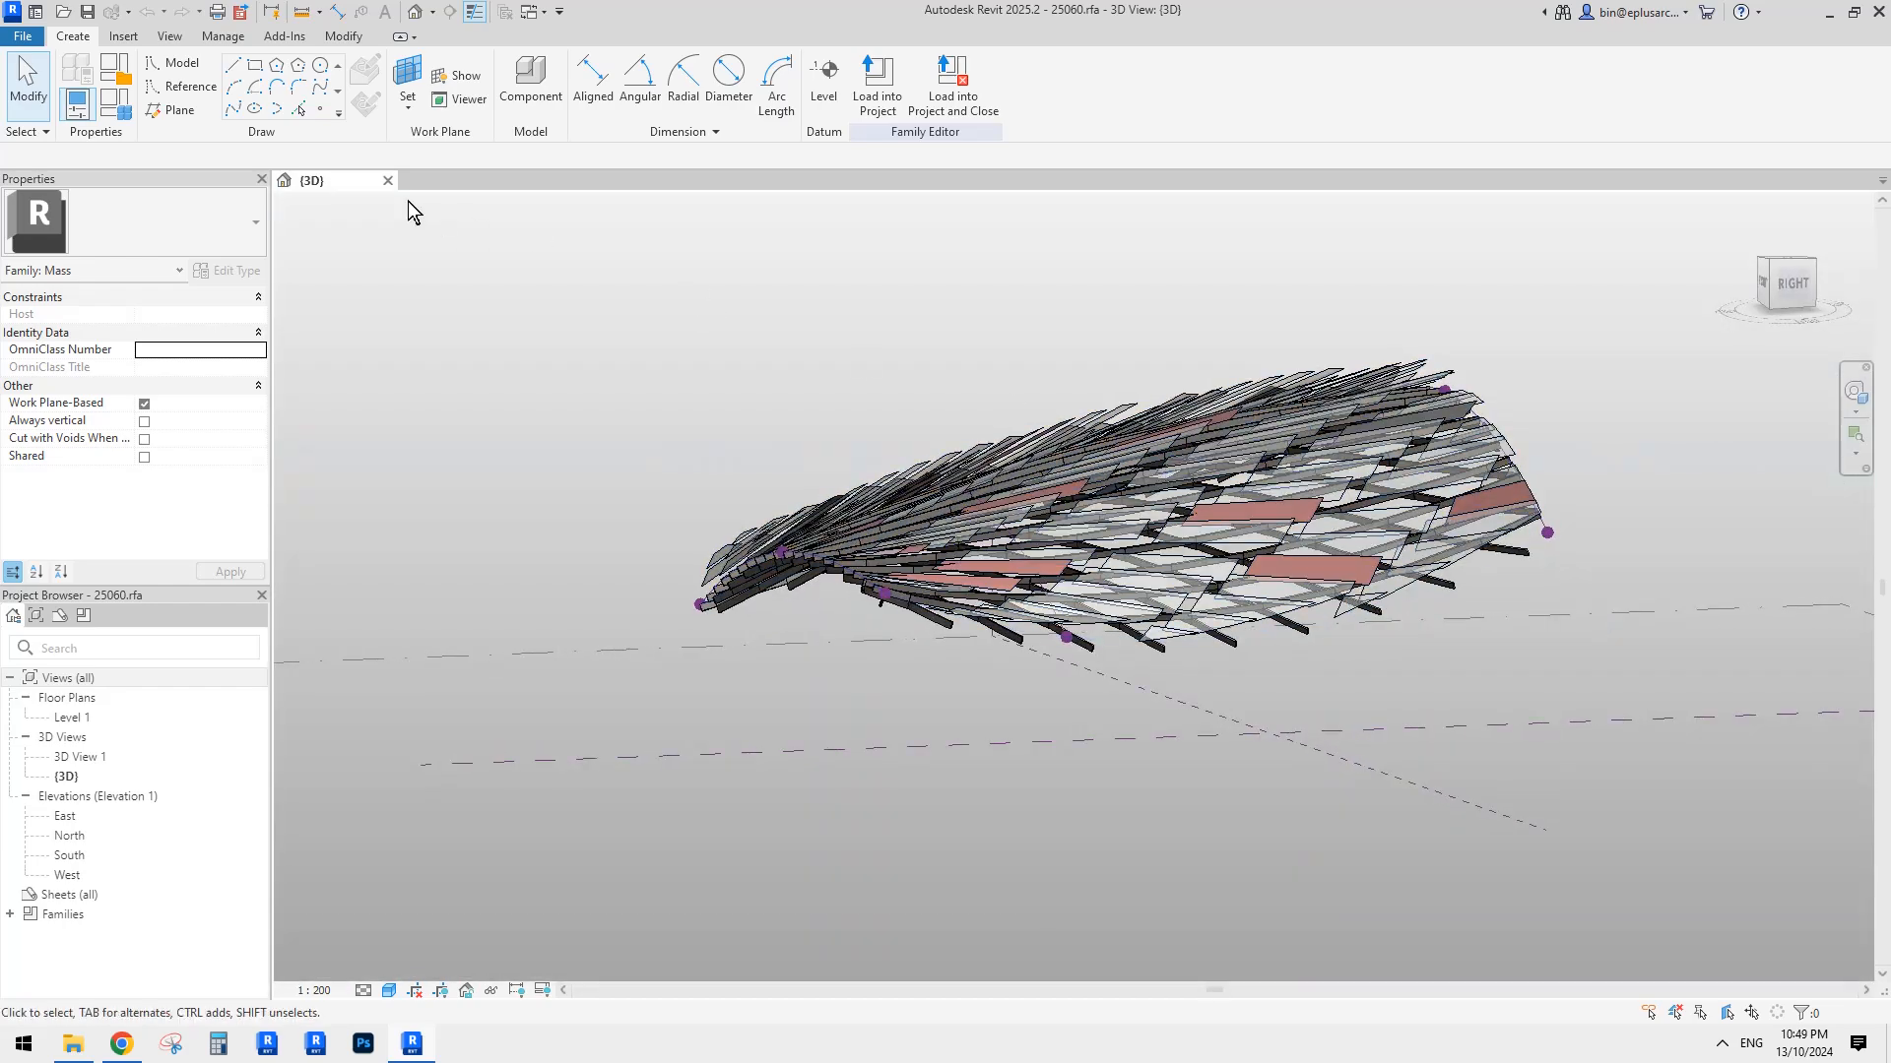
key(ctrl+d)
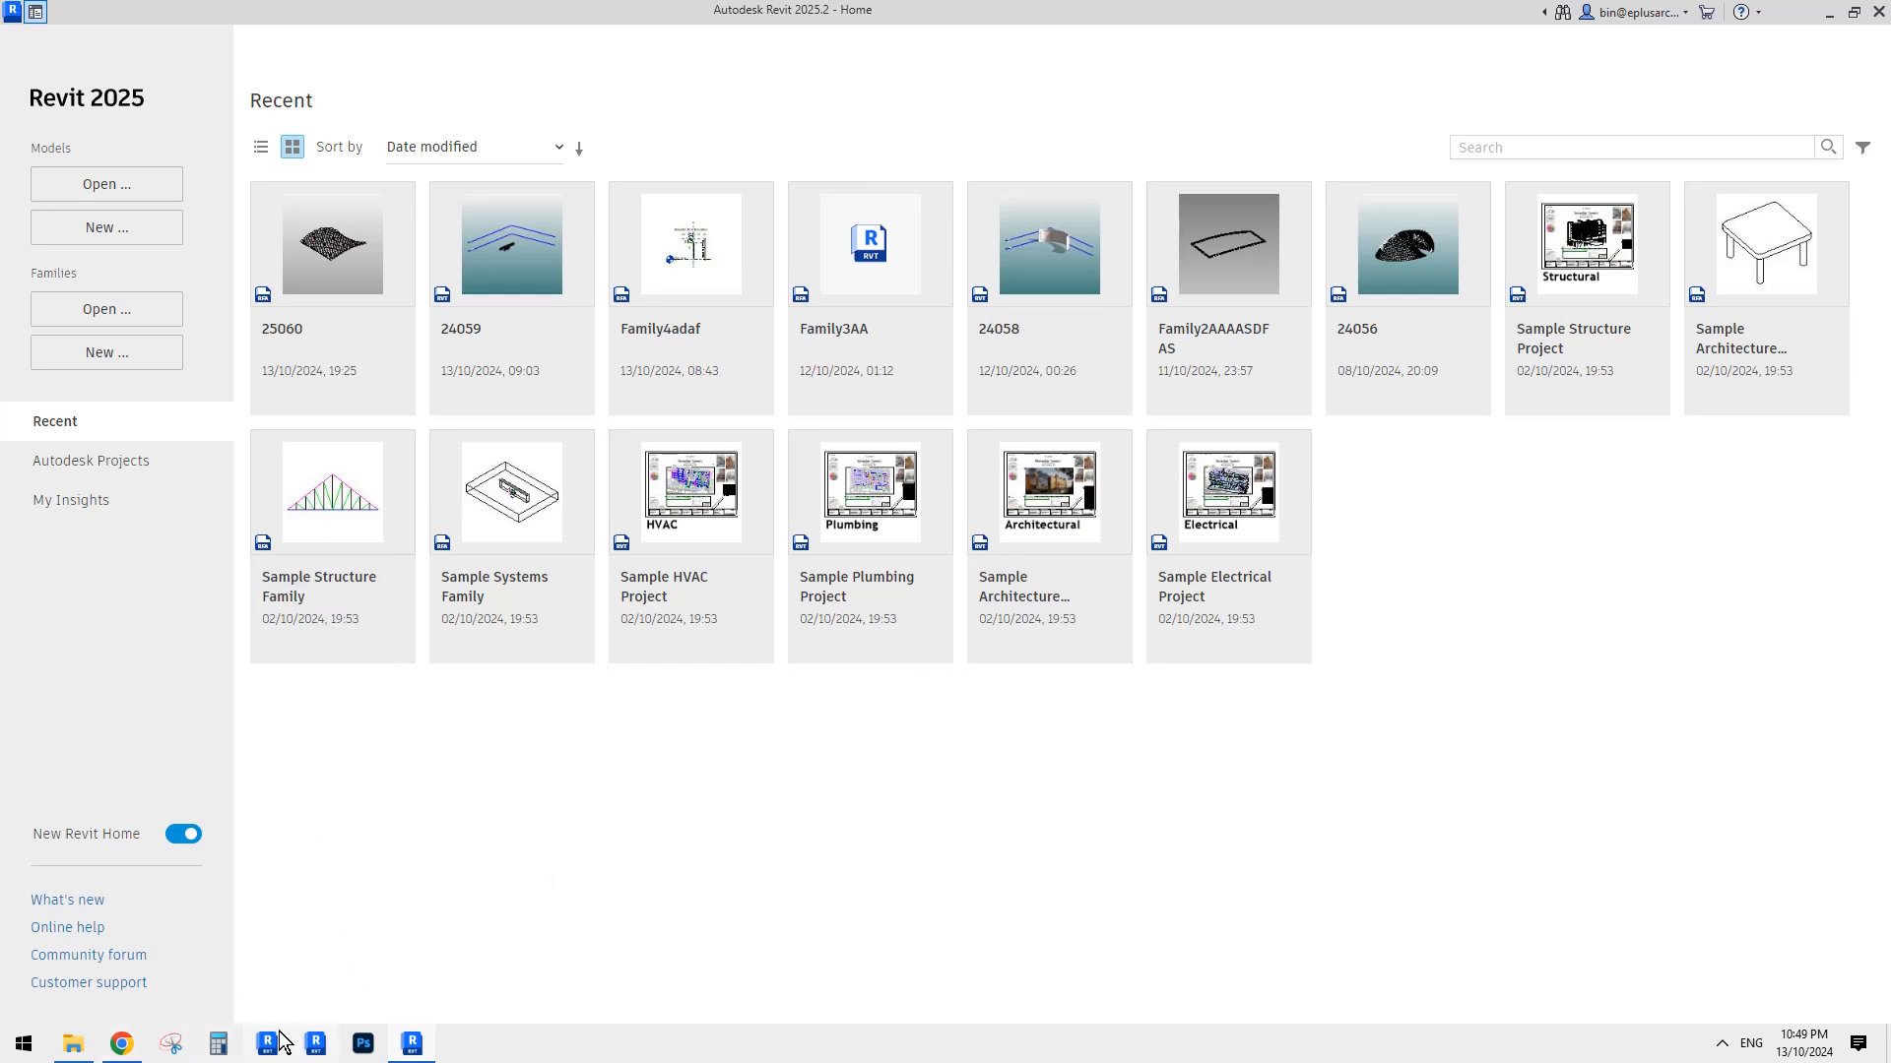
click(126, 1048)
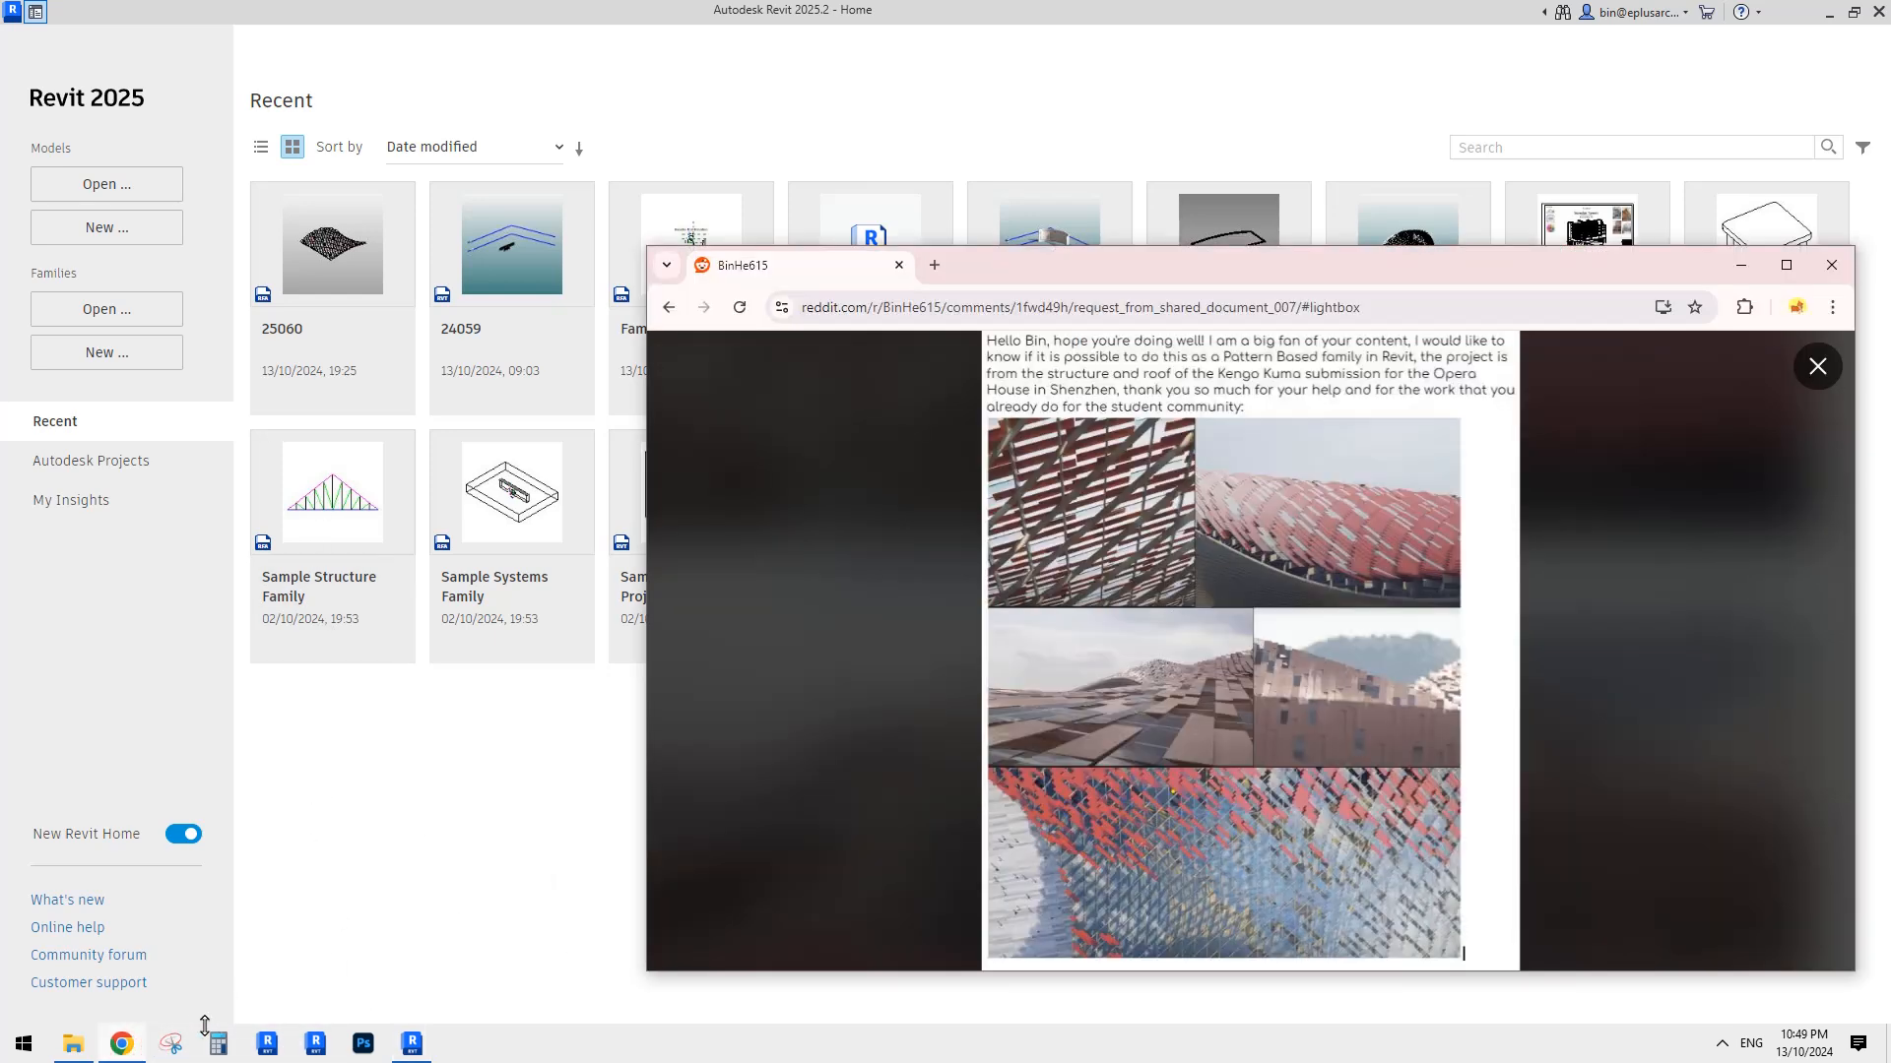
Capture the reference photos with Snipping Tool and trace the crossing diagonal members over the lattice photo.
click(175, 1043)
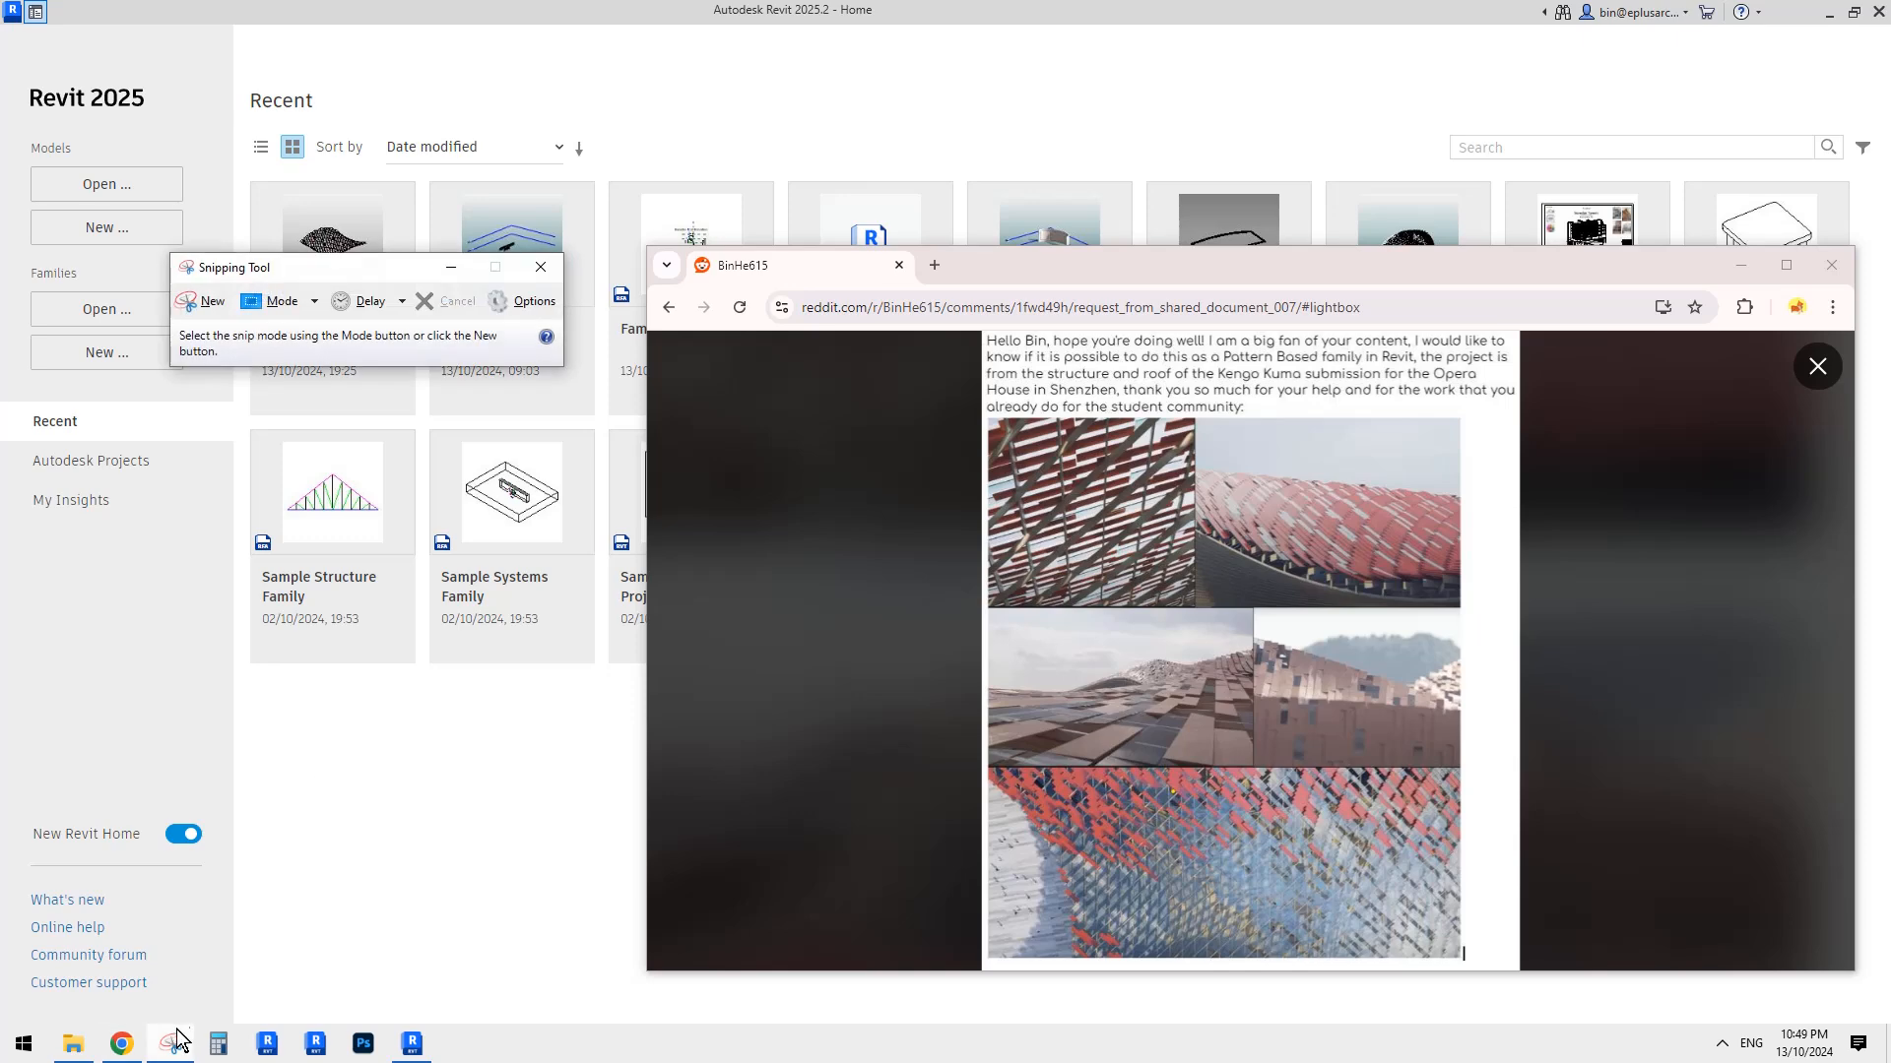
click(209, 302)
drag(853, 351, 1499, 682)
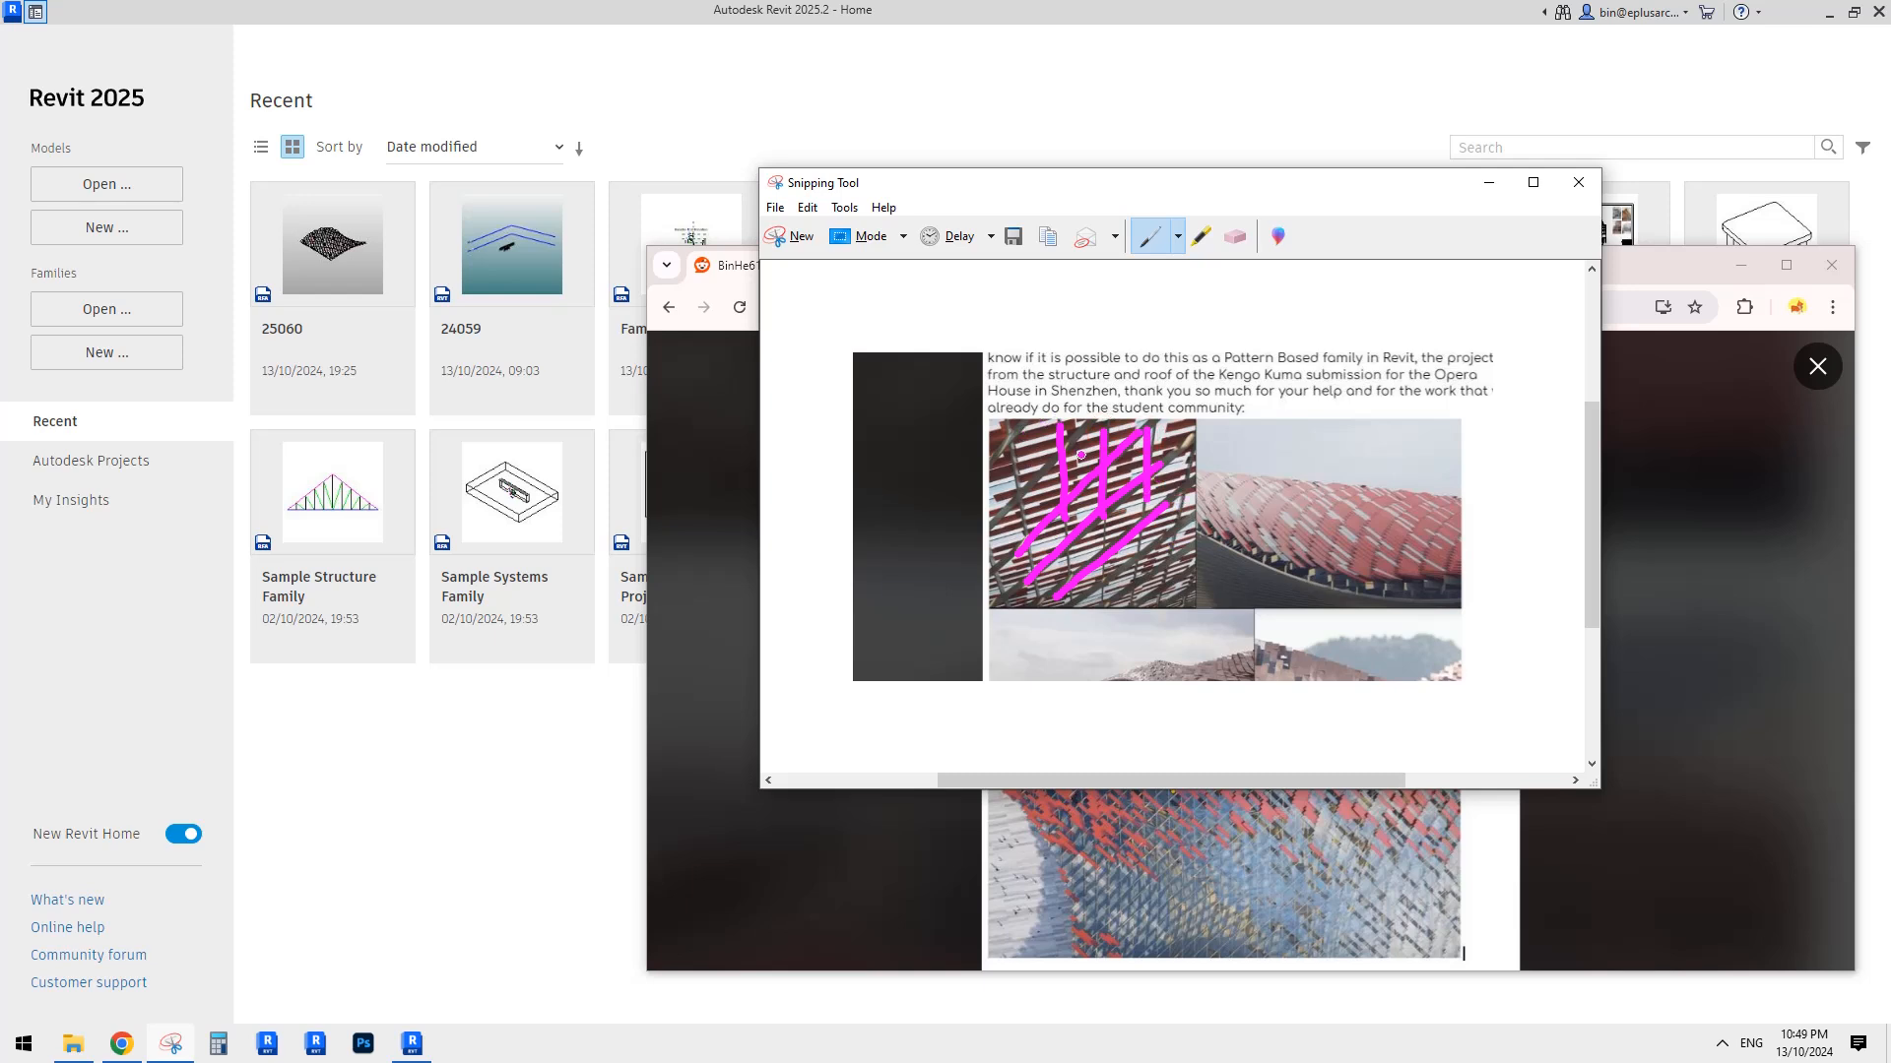
drag(1034, 182, 1083, 227)
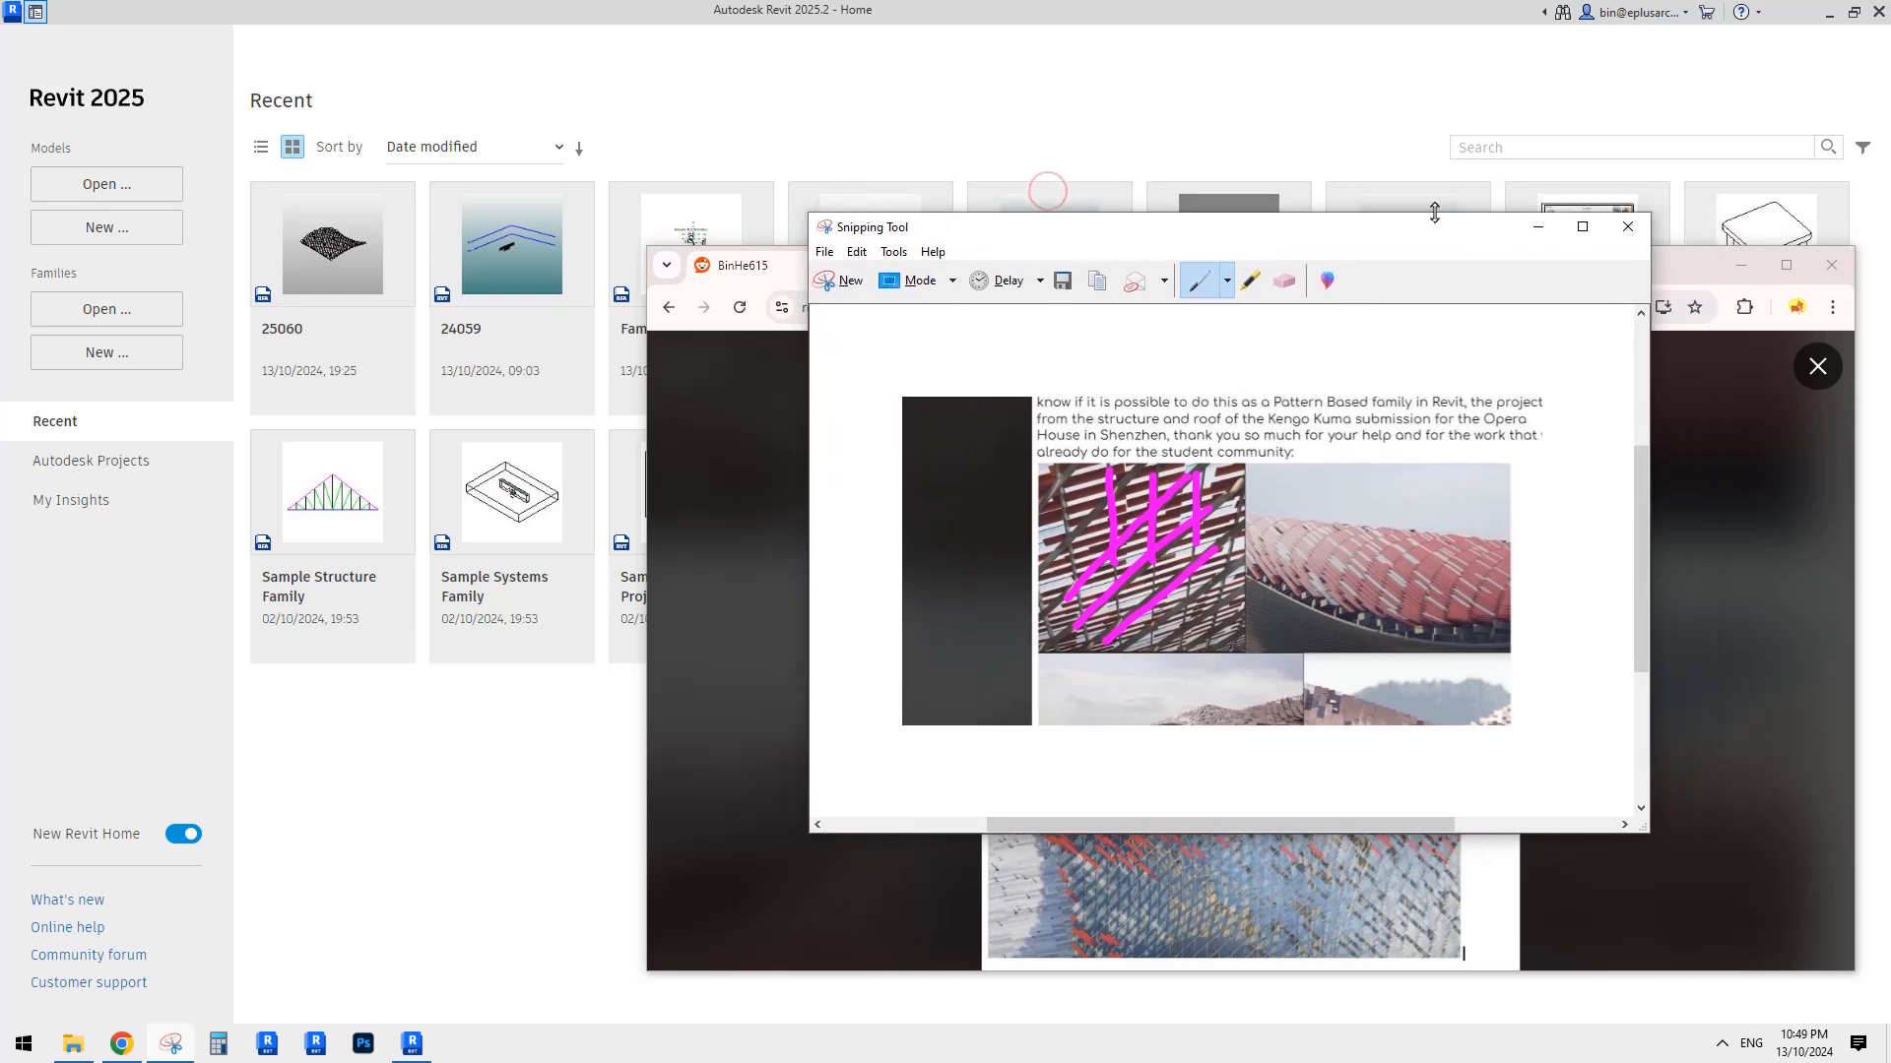
click(1539, 234)
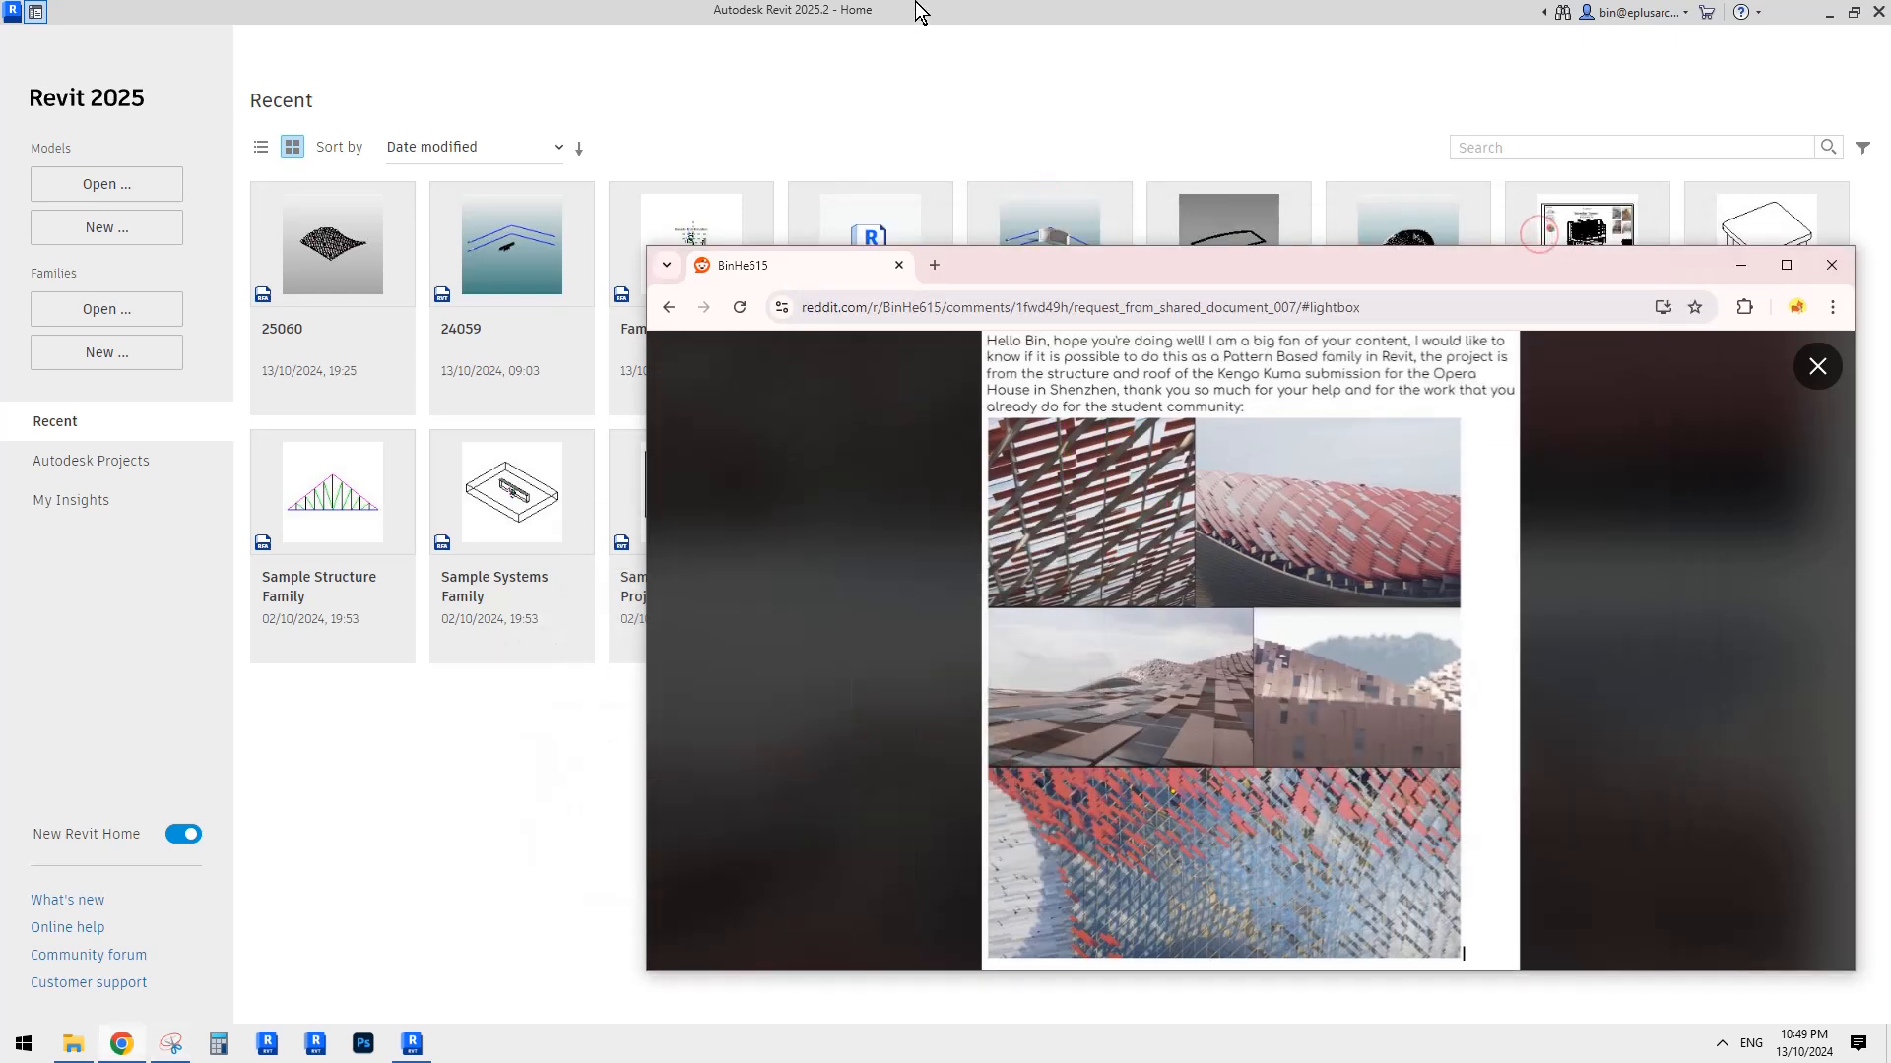
Back in Revit, create a new conceptual mass family from the Metric Mass.rft template.
click(333, 119)
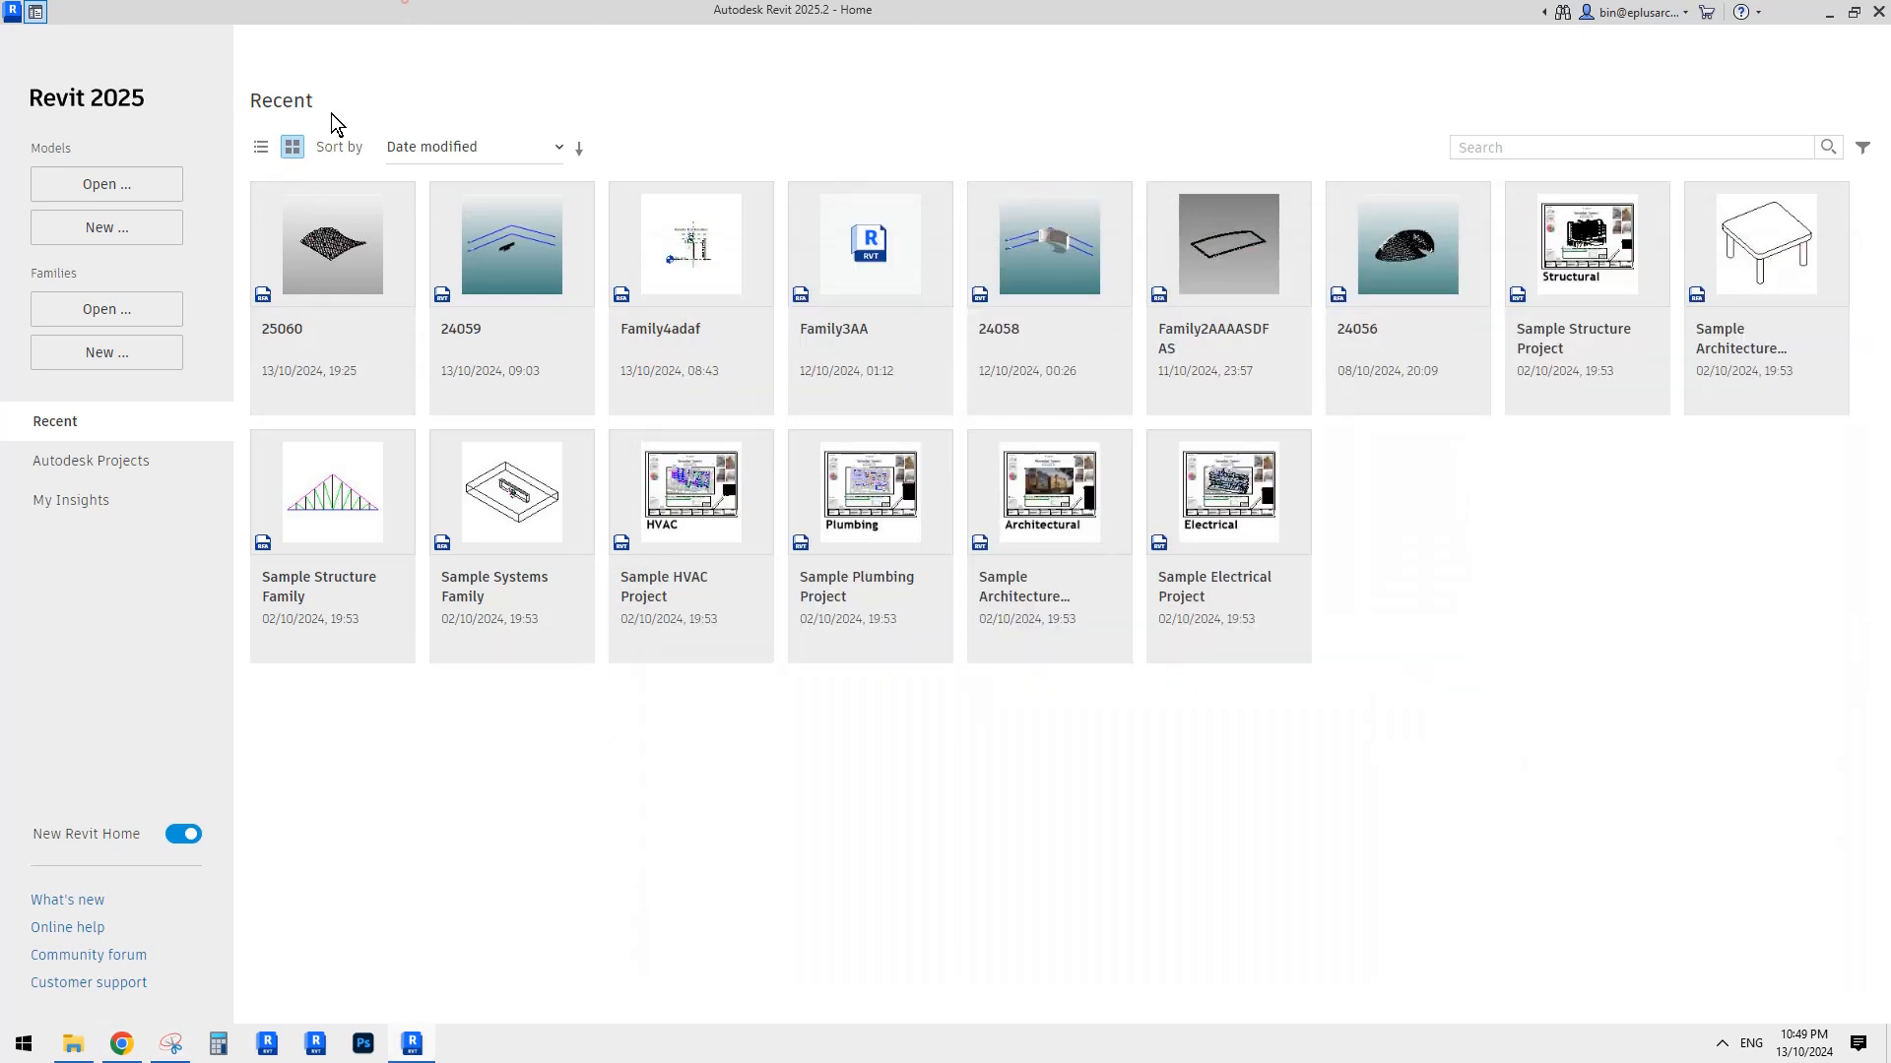
click(99, 371)
double_click(658, 372)
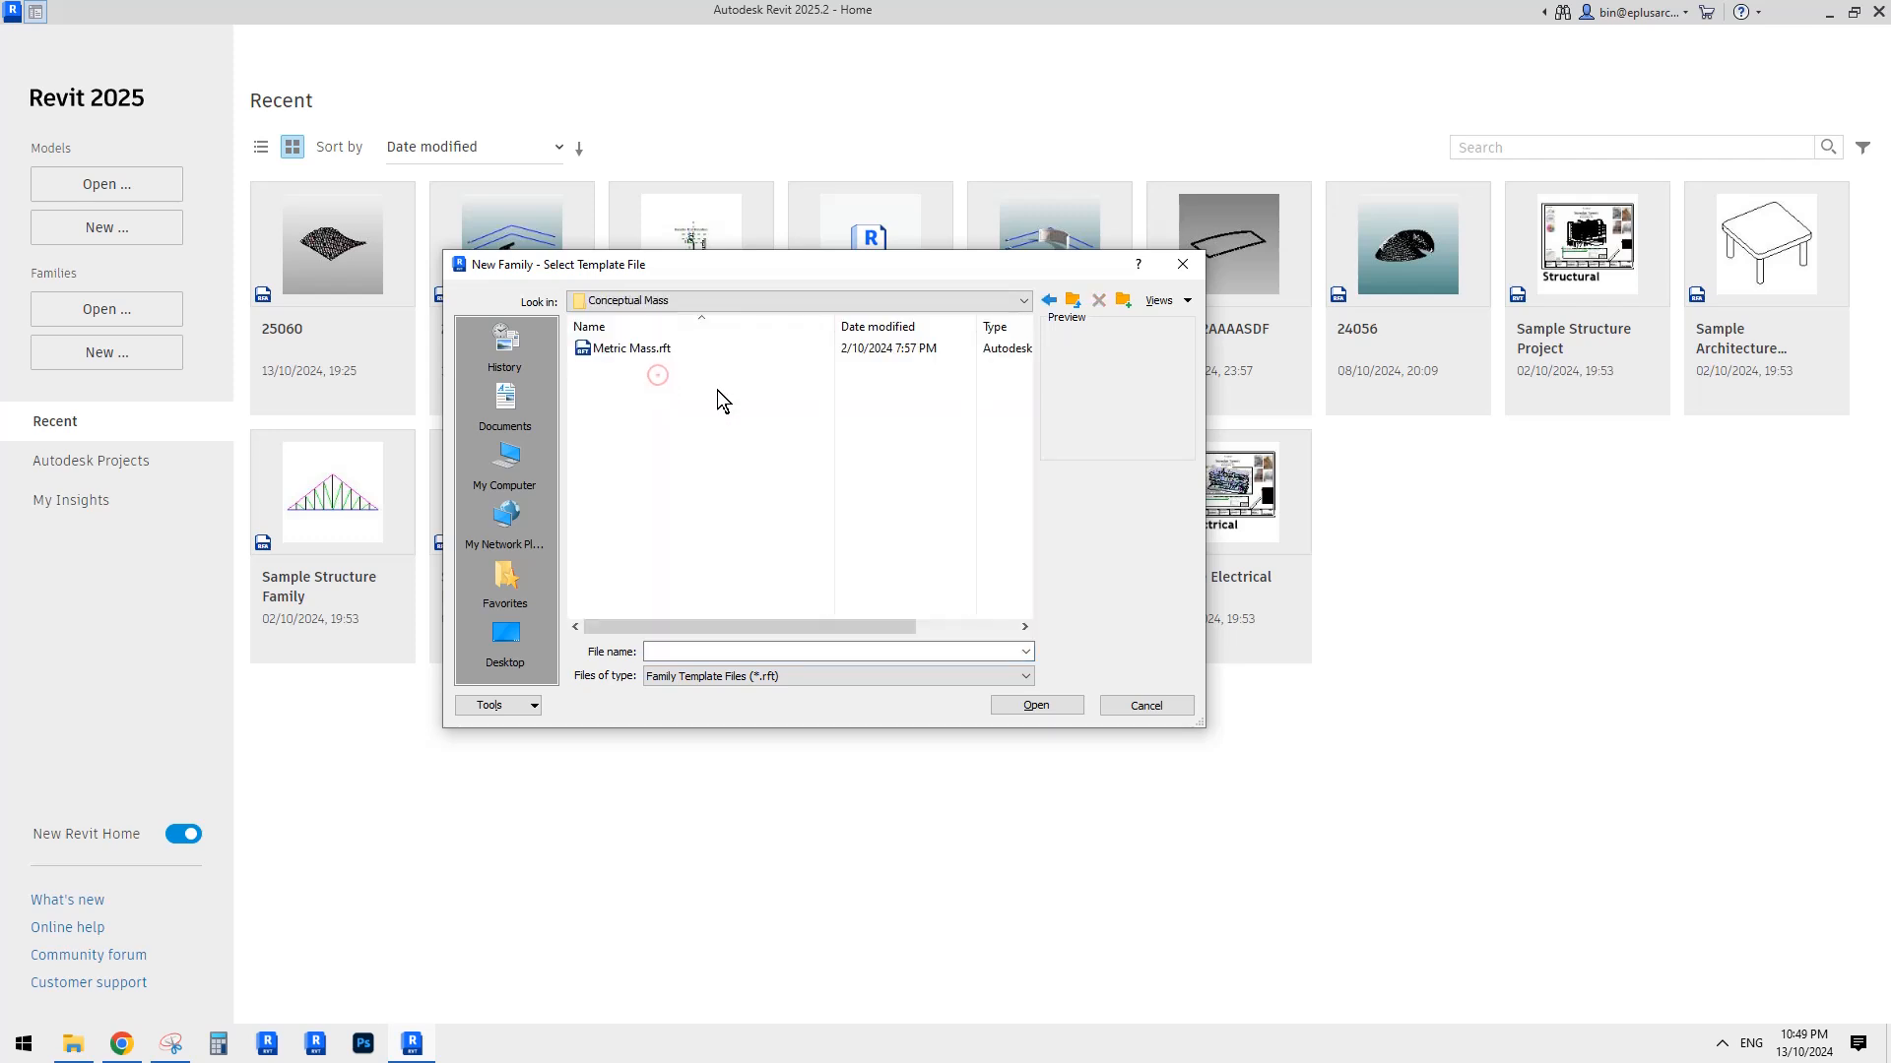
double_click(627, 348)
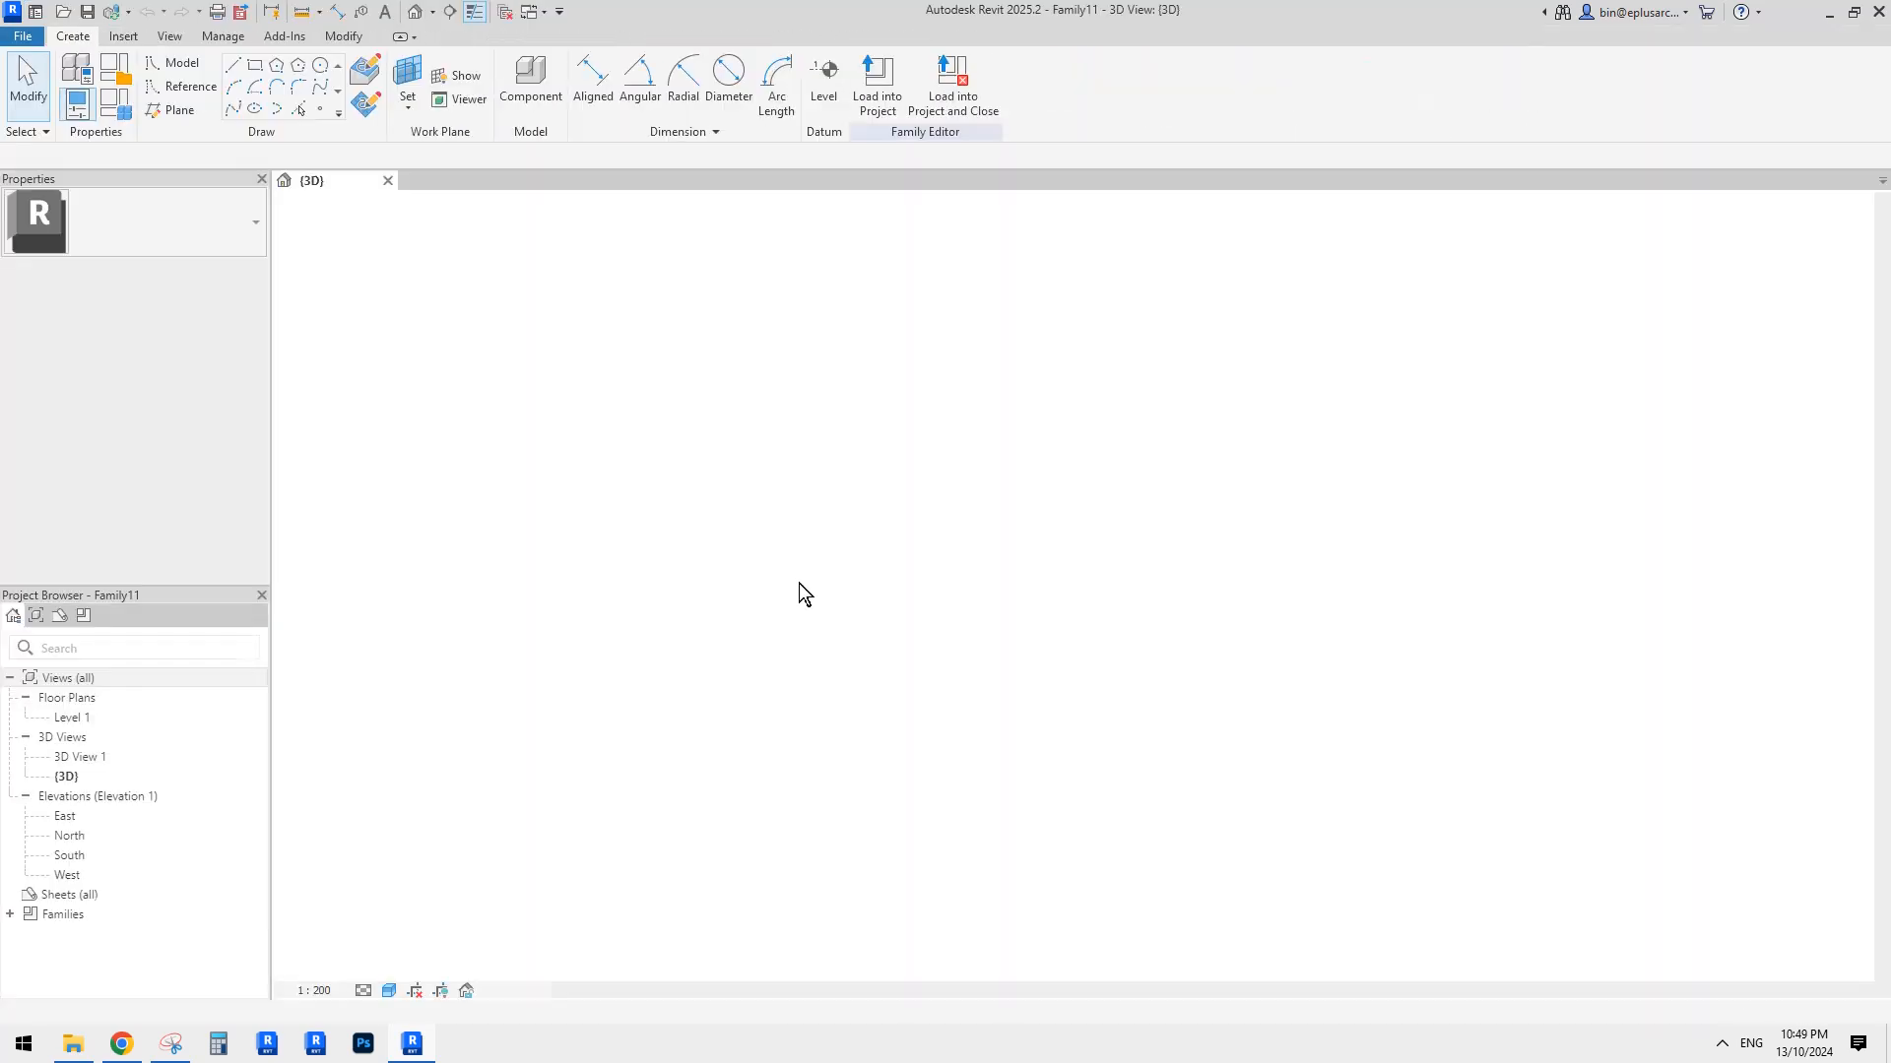
Draw a three-point spline reference line about 35,700 mm long on Level 1, beside the centre reference planes.
scroll(1041, 737, up, 5)
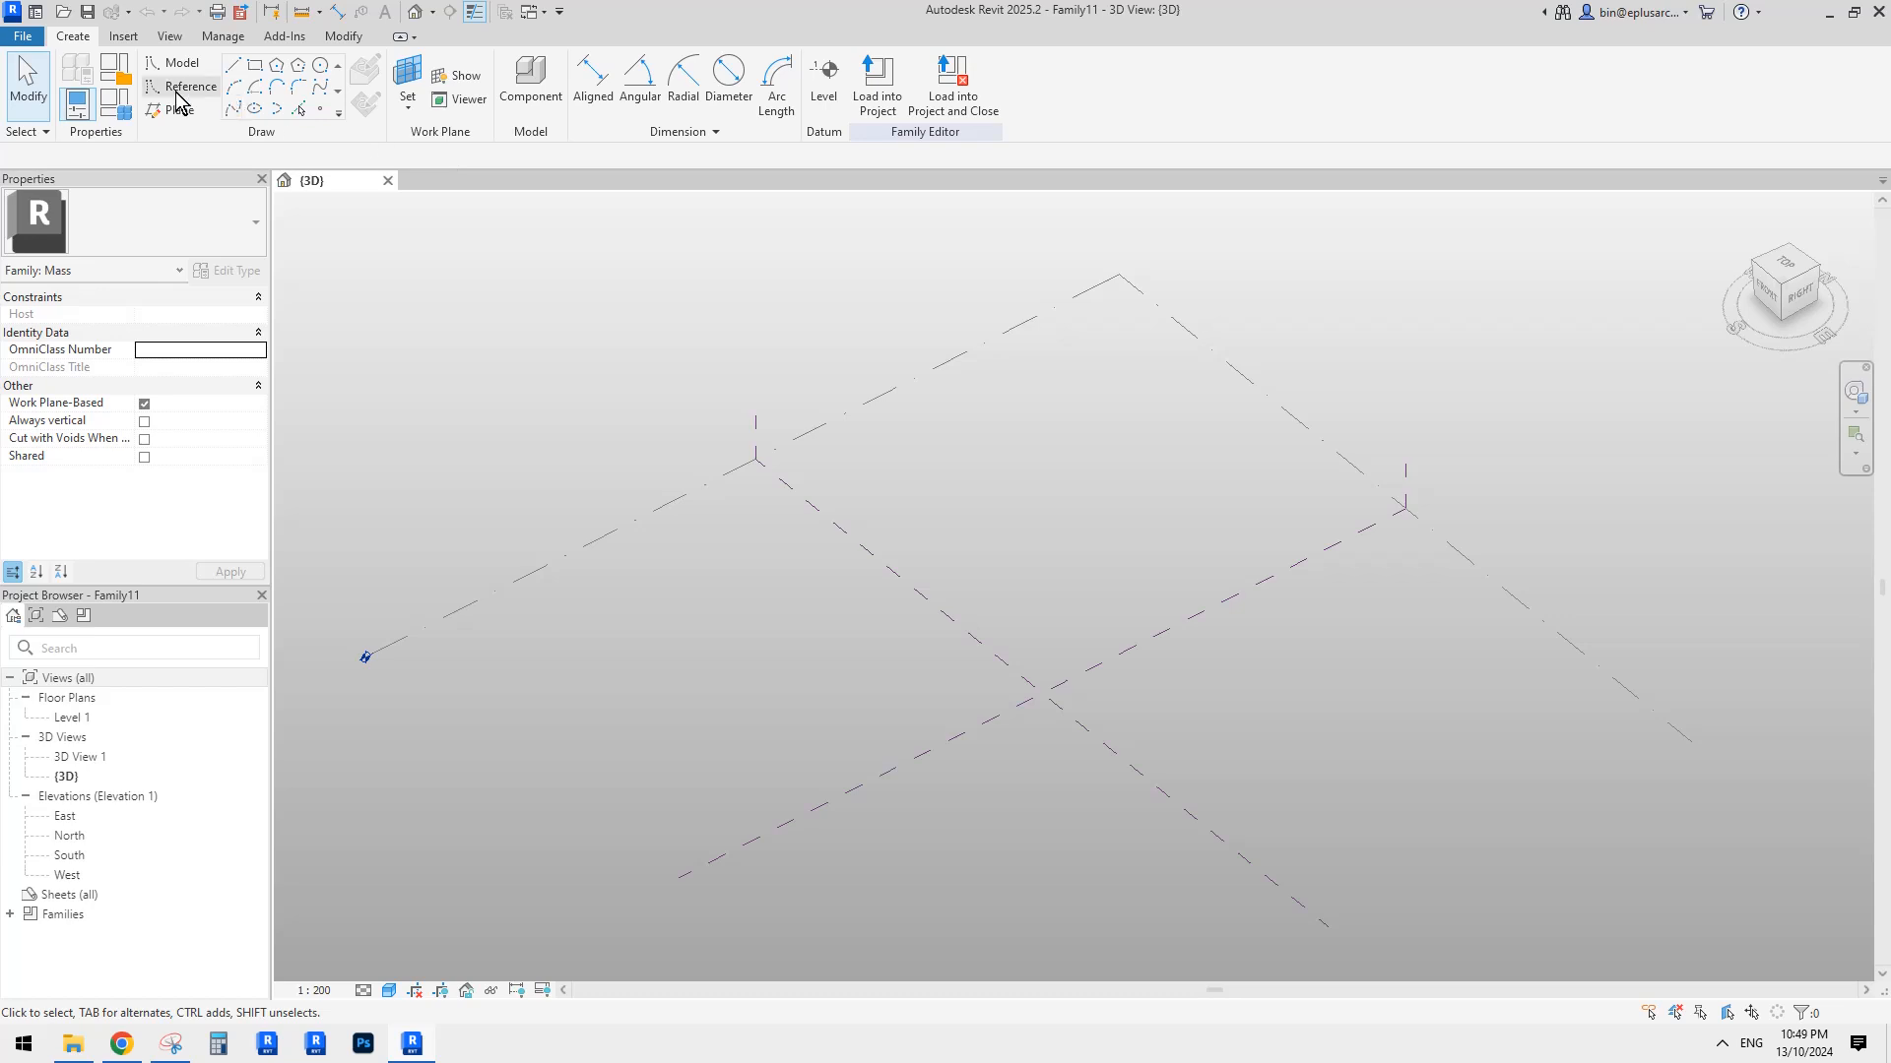
click(237, 112)
shift+middle_drag(651, 390, 901, 597)
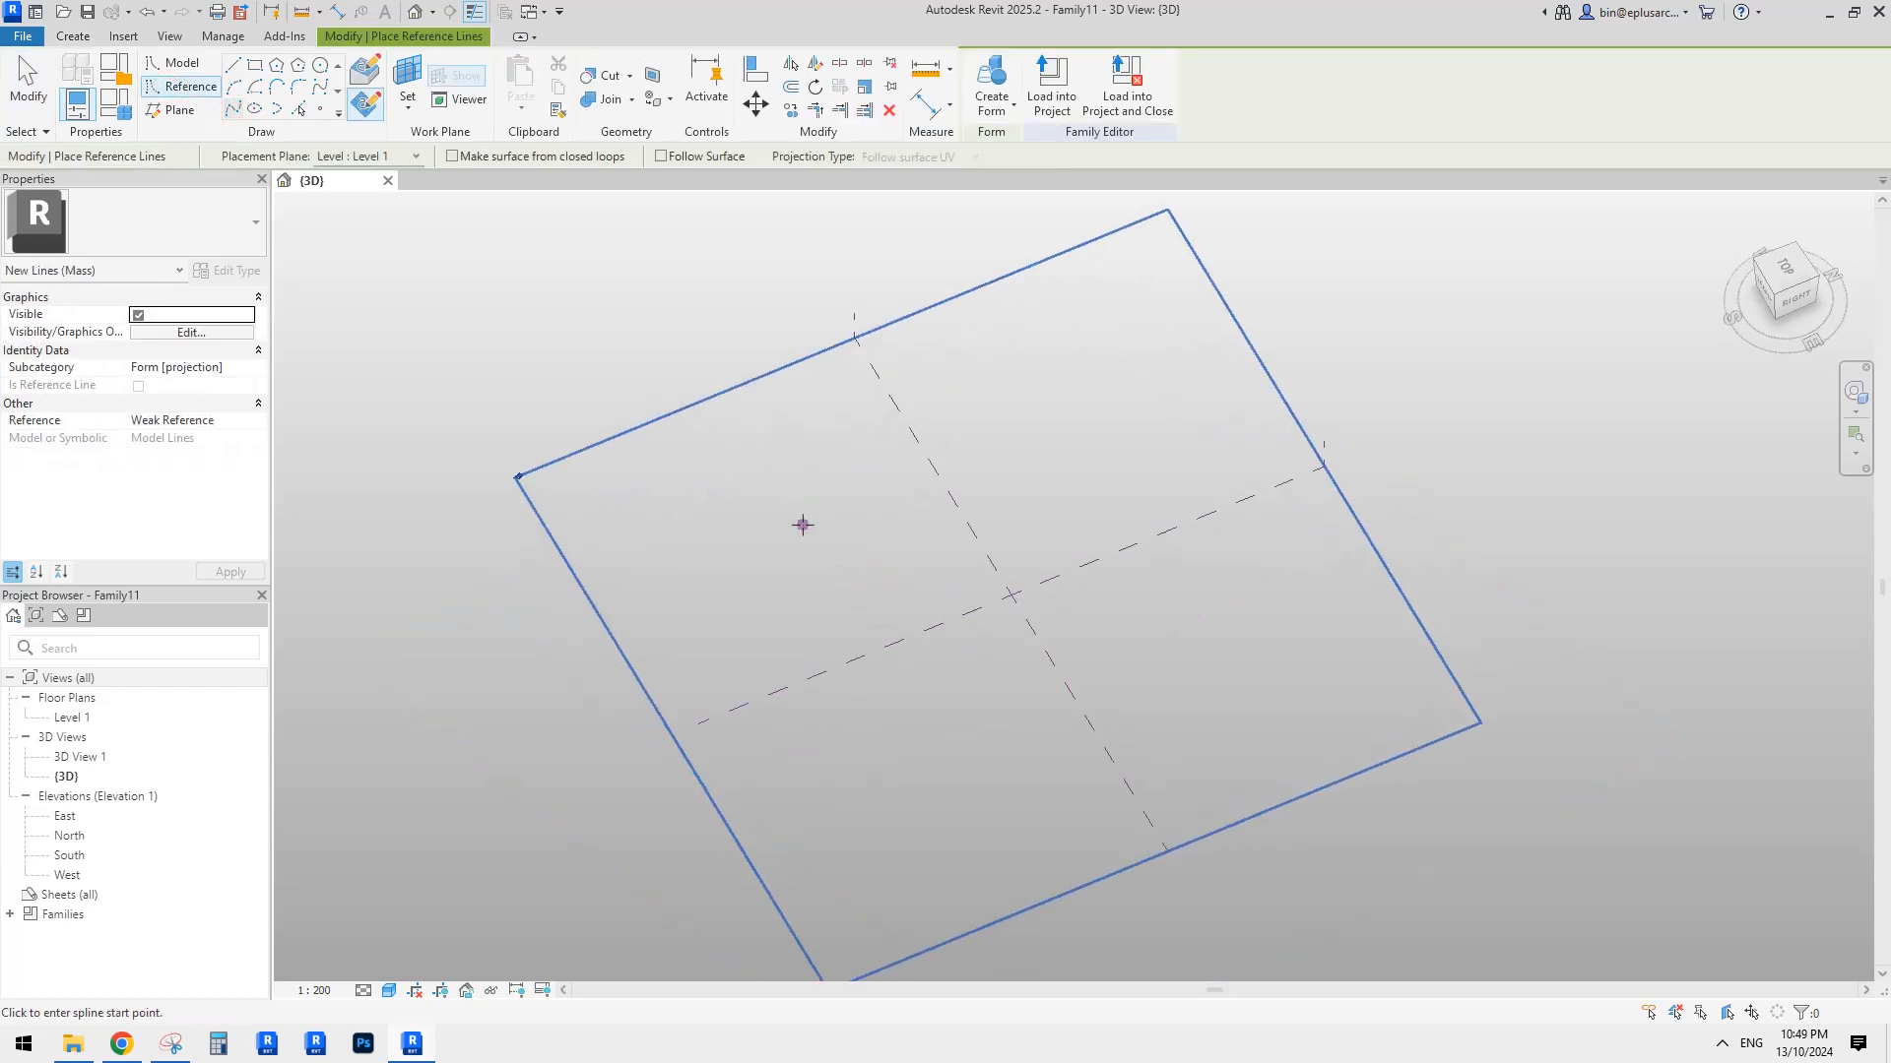
click(802, 524)
click(859, 622)
click(899, 718)
key(Escape)
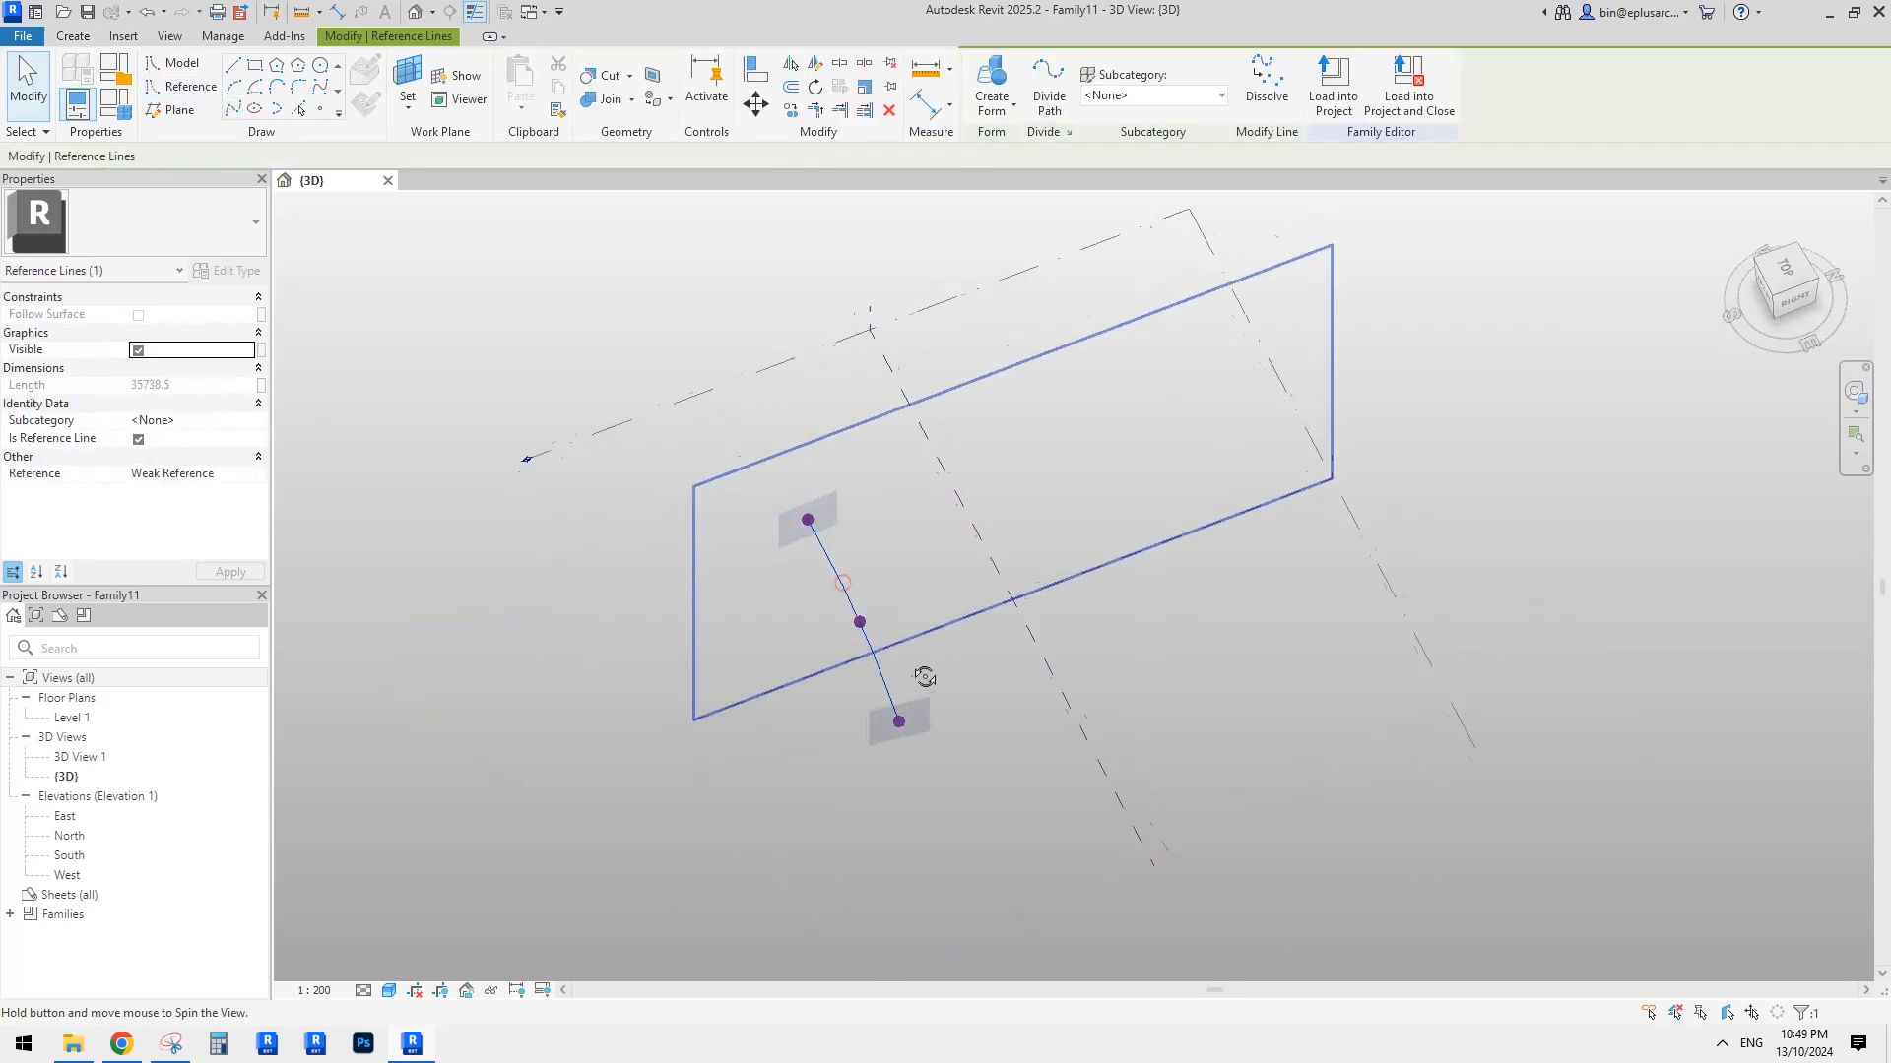
In top view, copy the spline reference line twice to one side, leaving a wider gap before the last copy.
click(1783, 289)
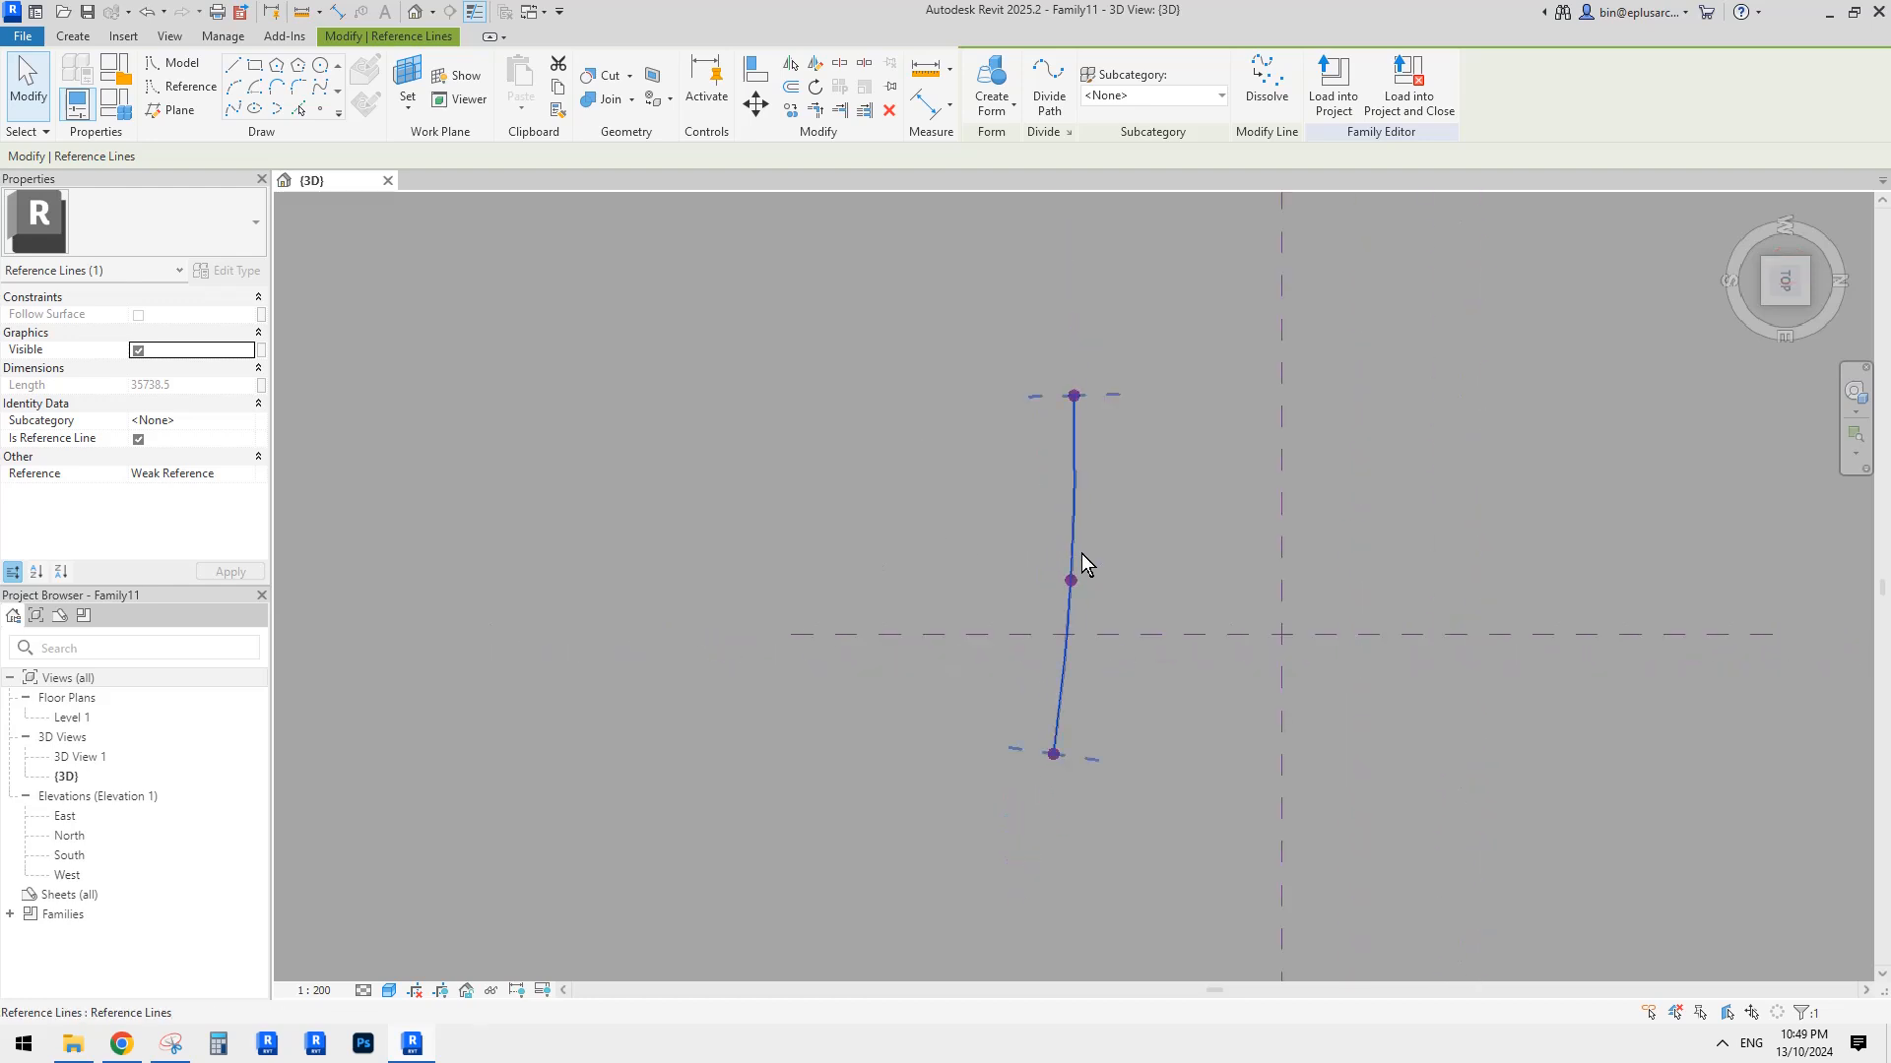
key(c)
key(o)
click(1038, 579)
click(1179, 597)
click(1384, 562)
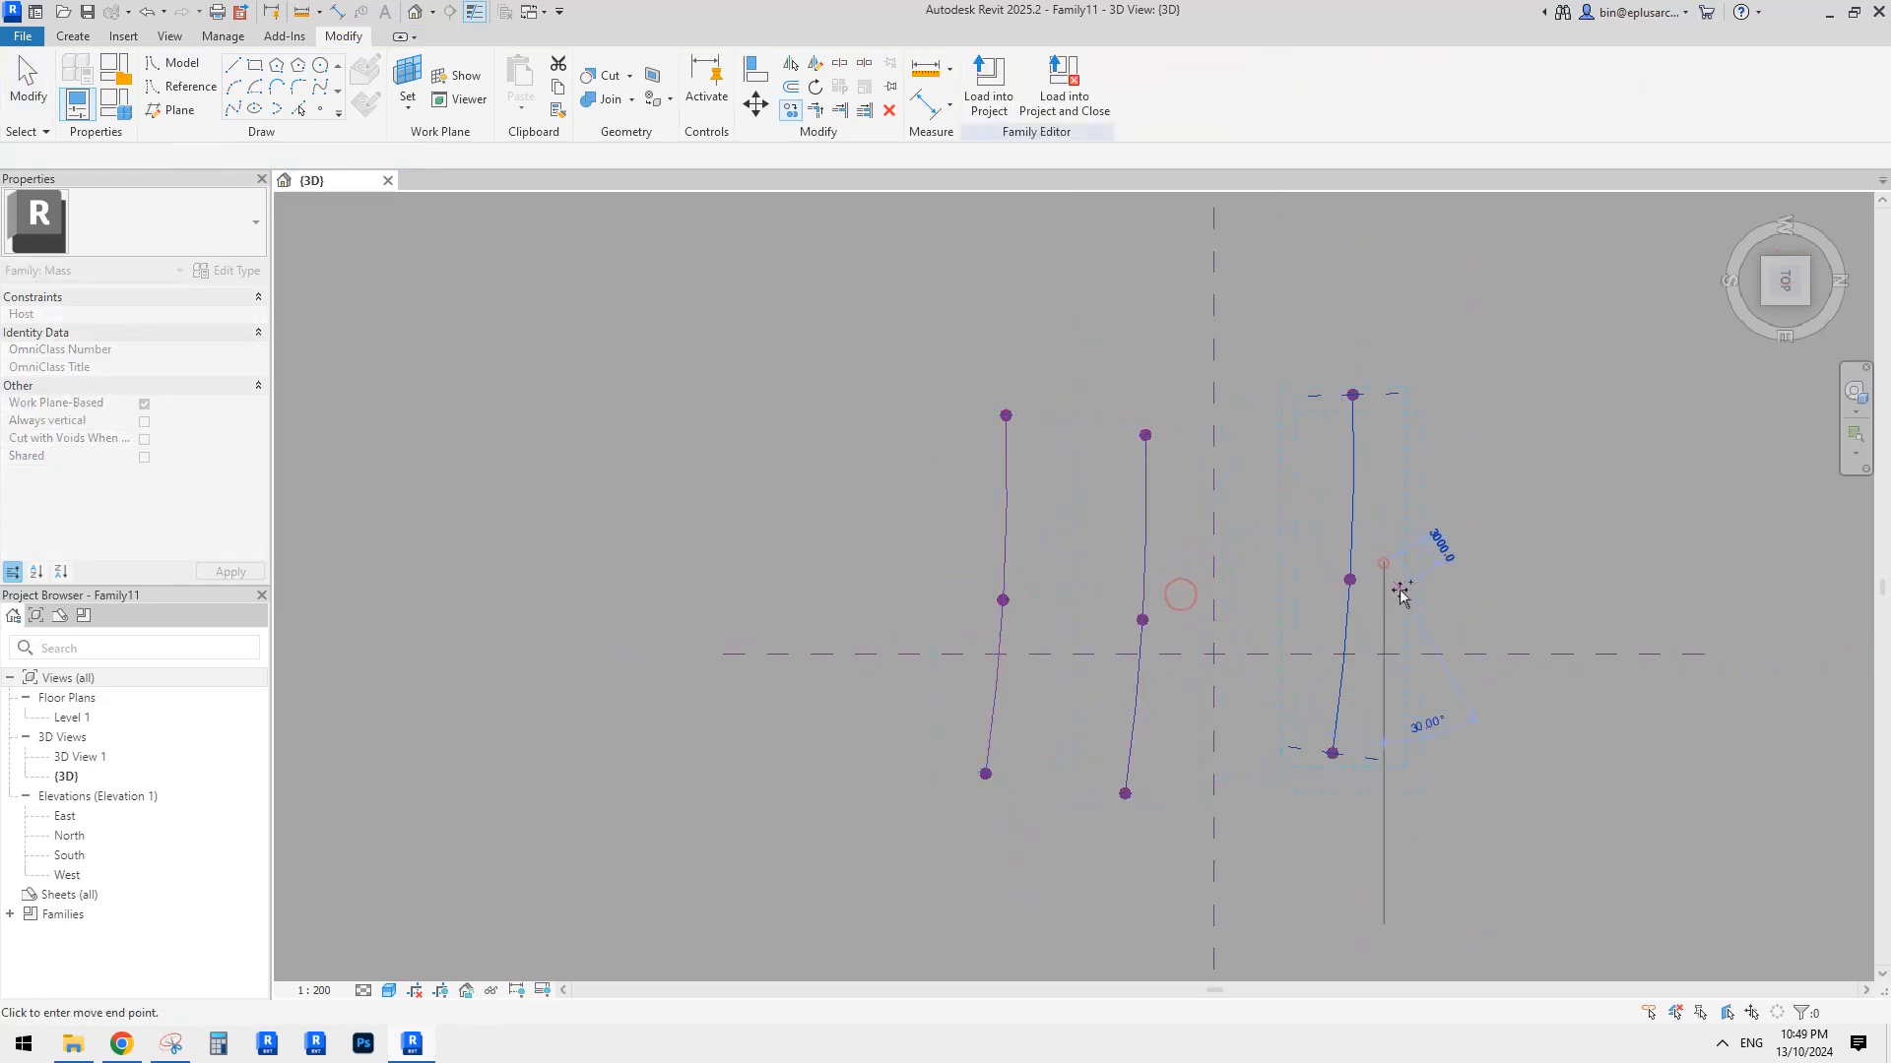
key(Escape)
Create a surface form from the three spline reference lines.
click(1140, 515)
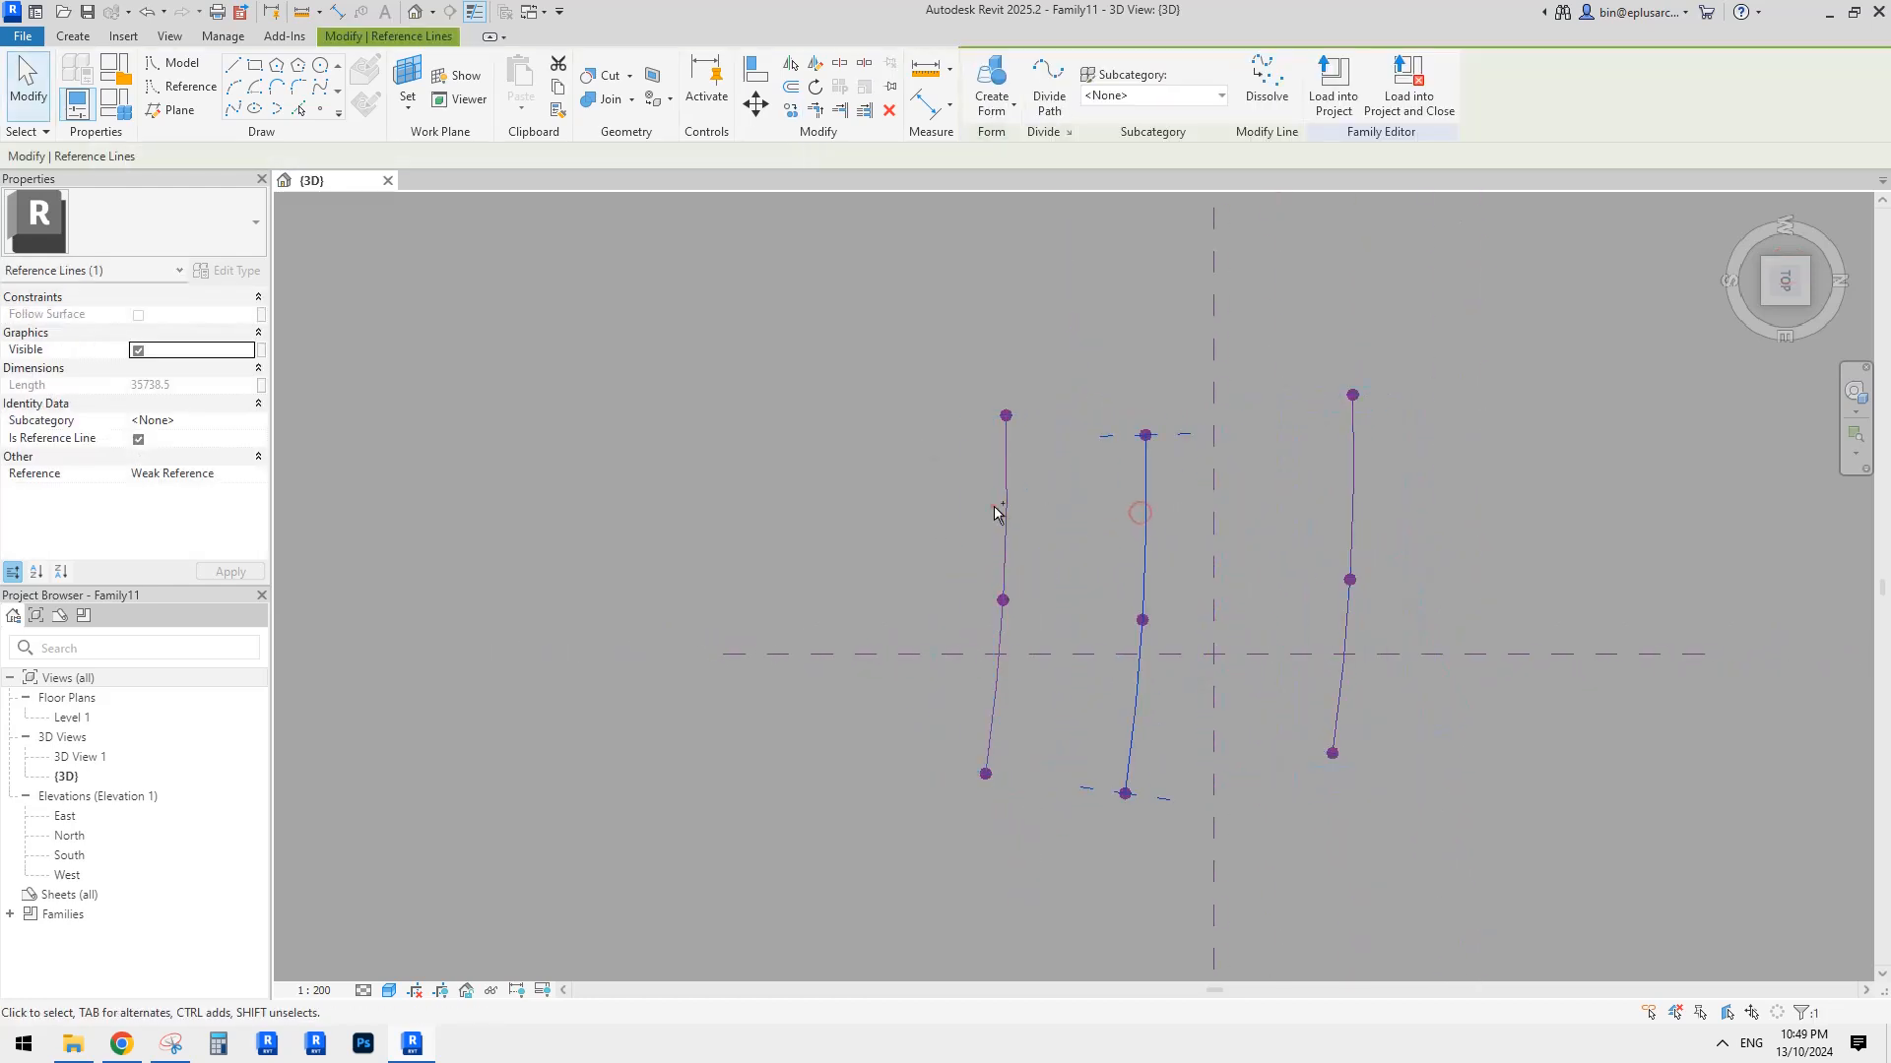
ctrl+click(994, 506)
ctrl+click(1348, 477)
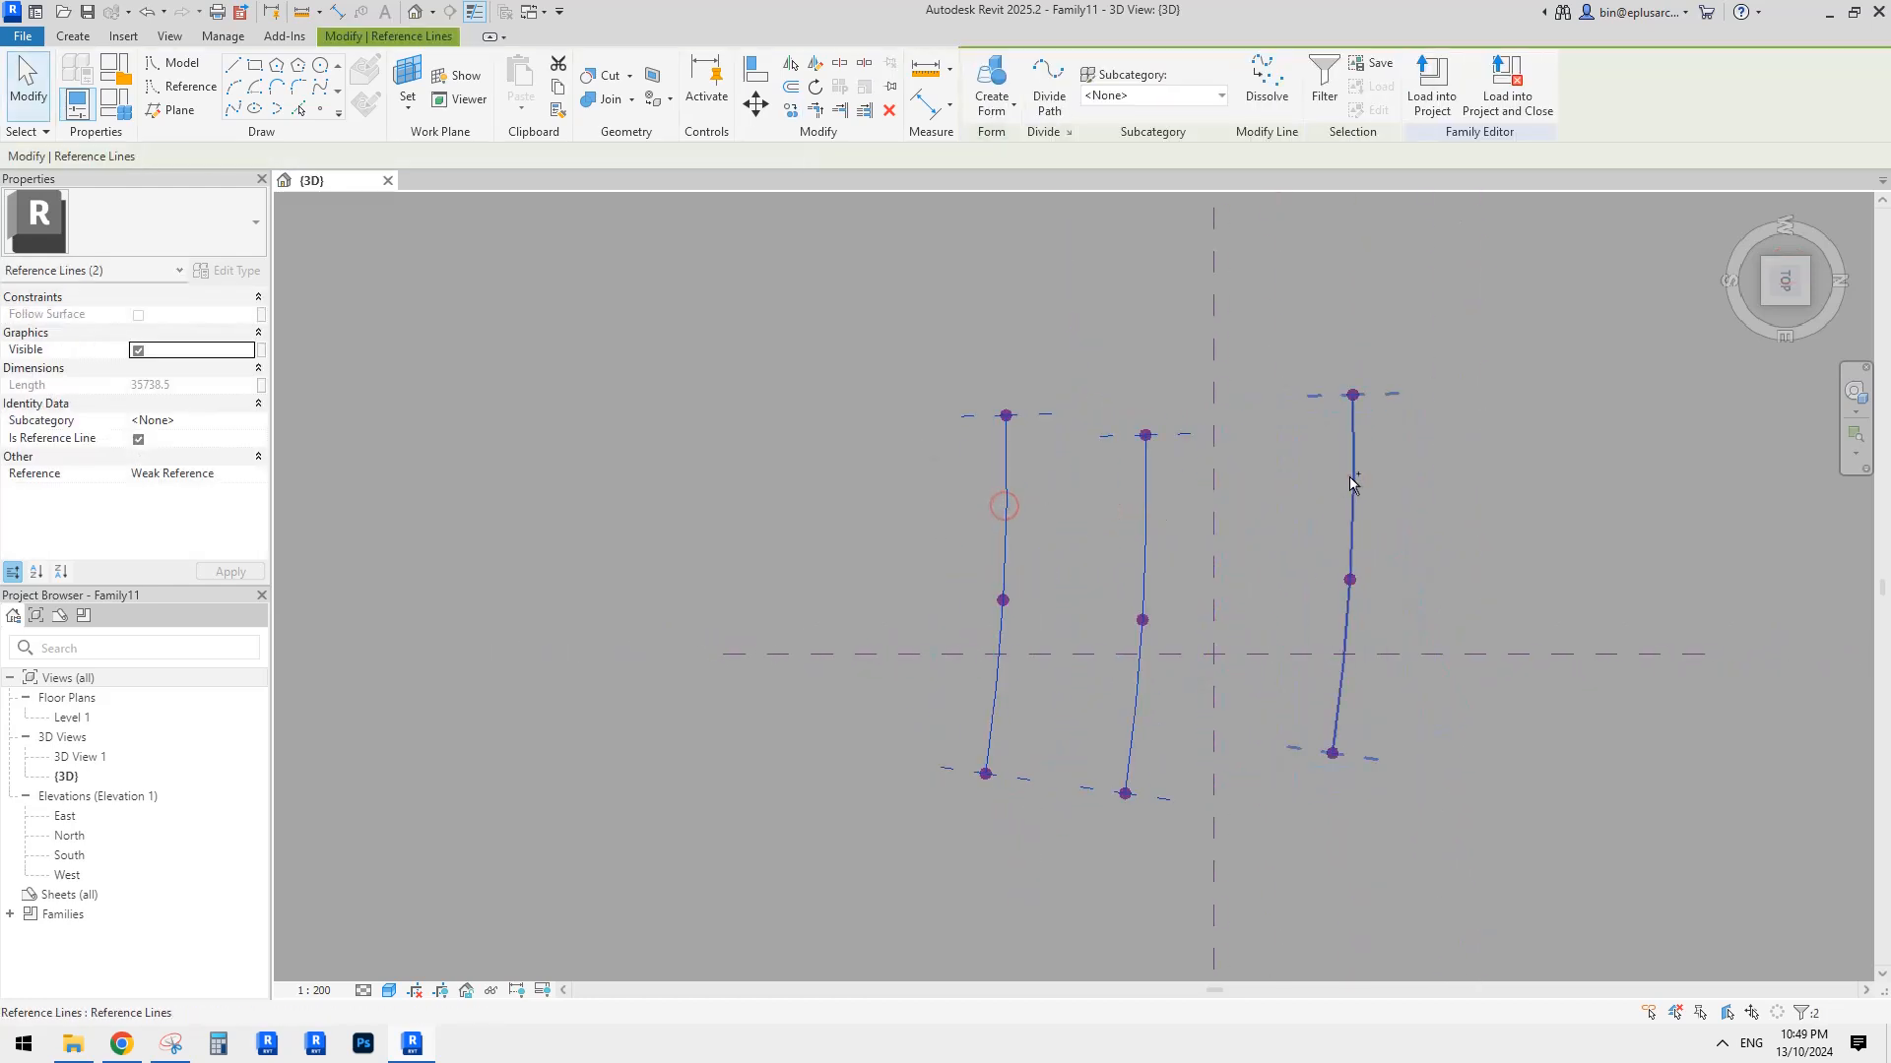
click(1017, 87)
shift+middle_drag(1253, 393, 1261, 152)
click(1088, 517)
click(1151, 368)
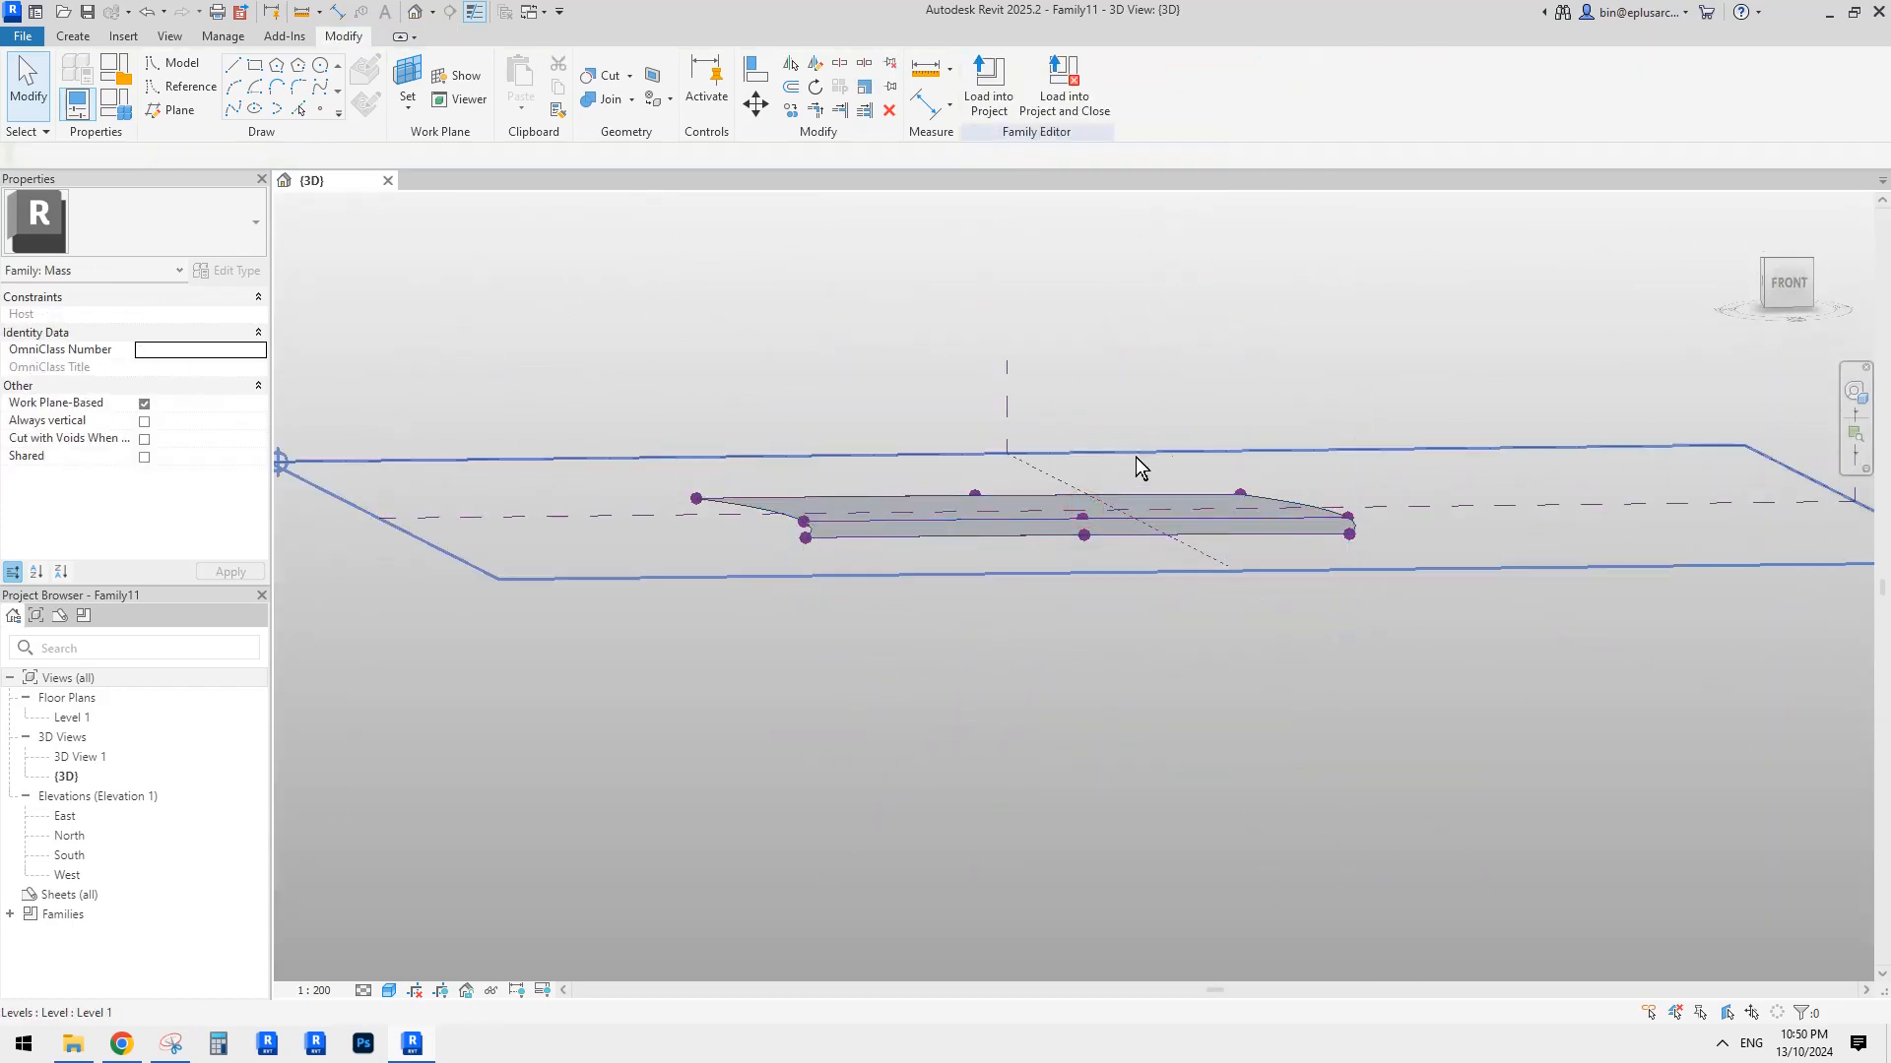
Raise the middle reference point of the central spline vertically to arch the surface.
shift+middle_drag(1137, 457, 920, 548)
drag(745, 478, 861, 534)
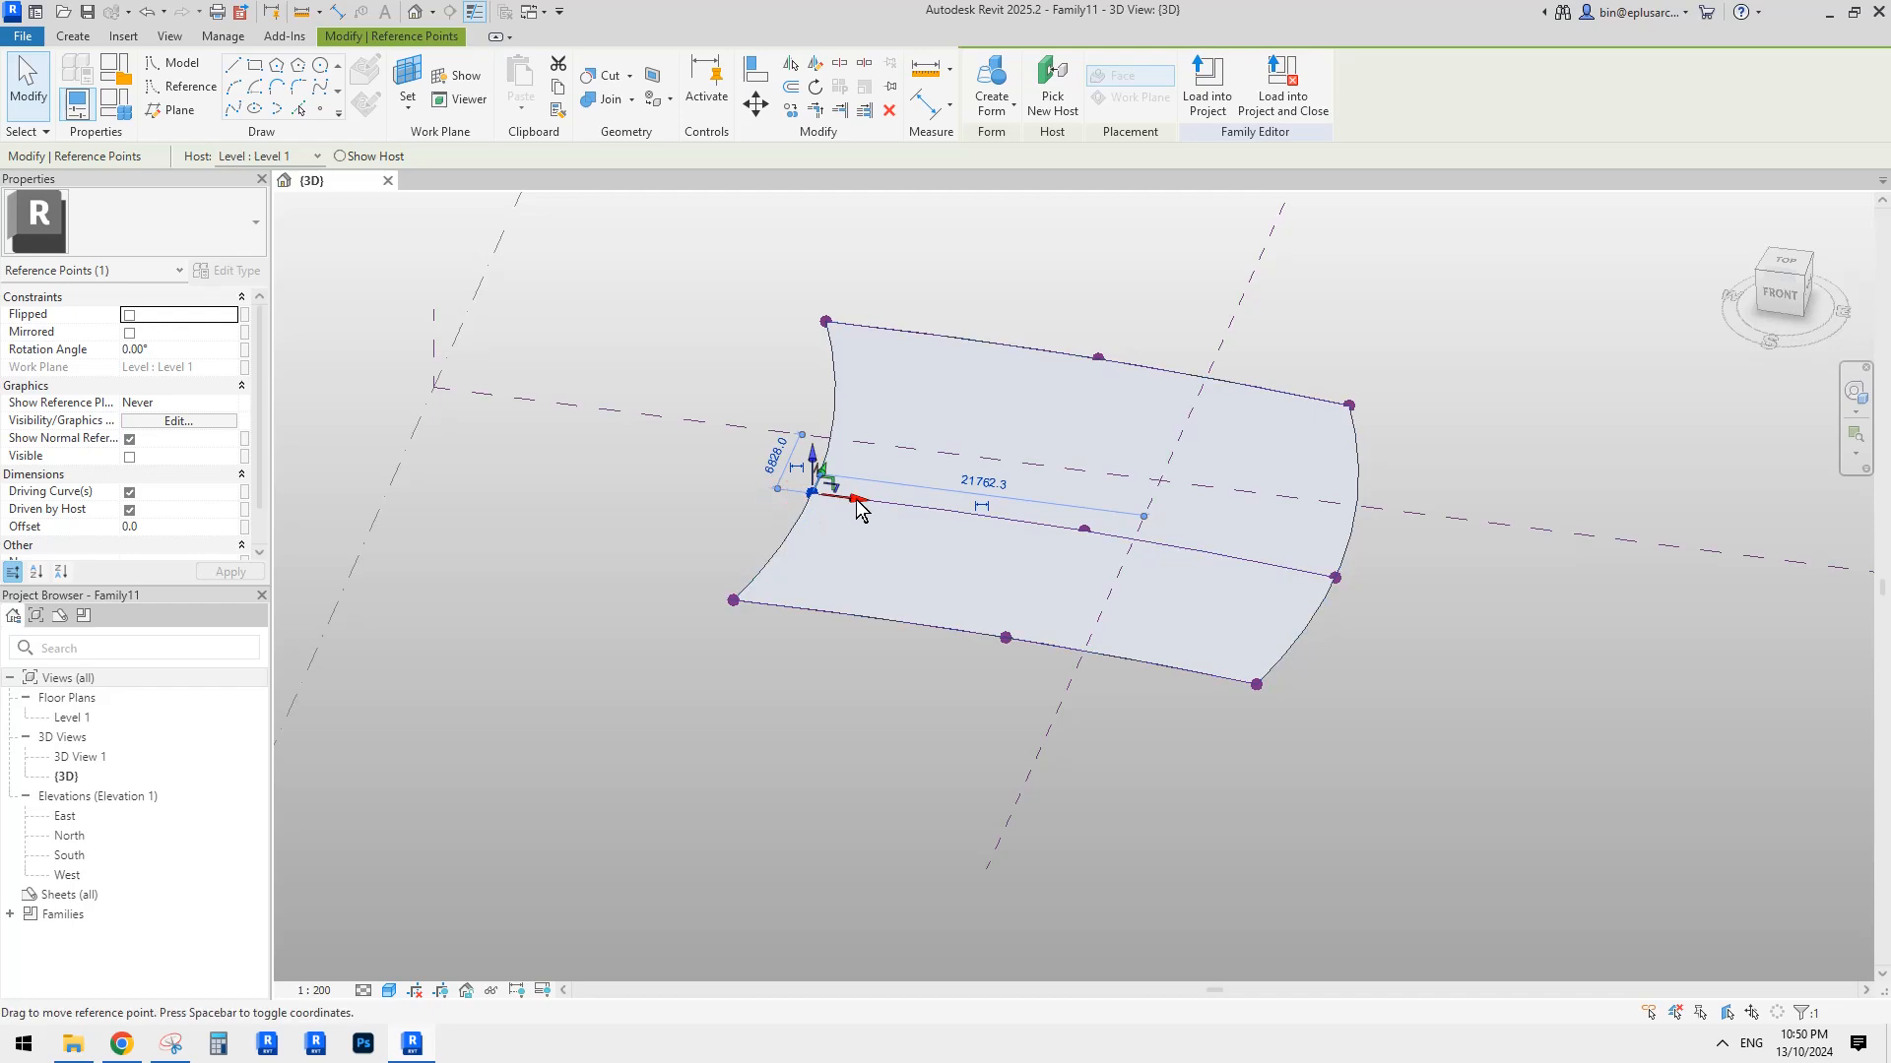
key(ctrl+z)
click(1084, 532)
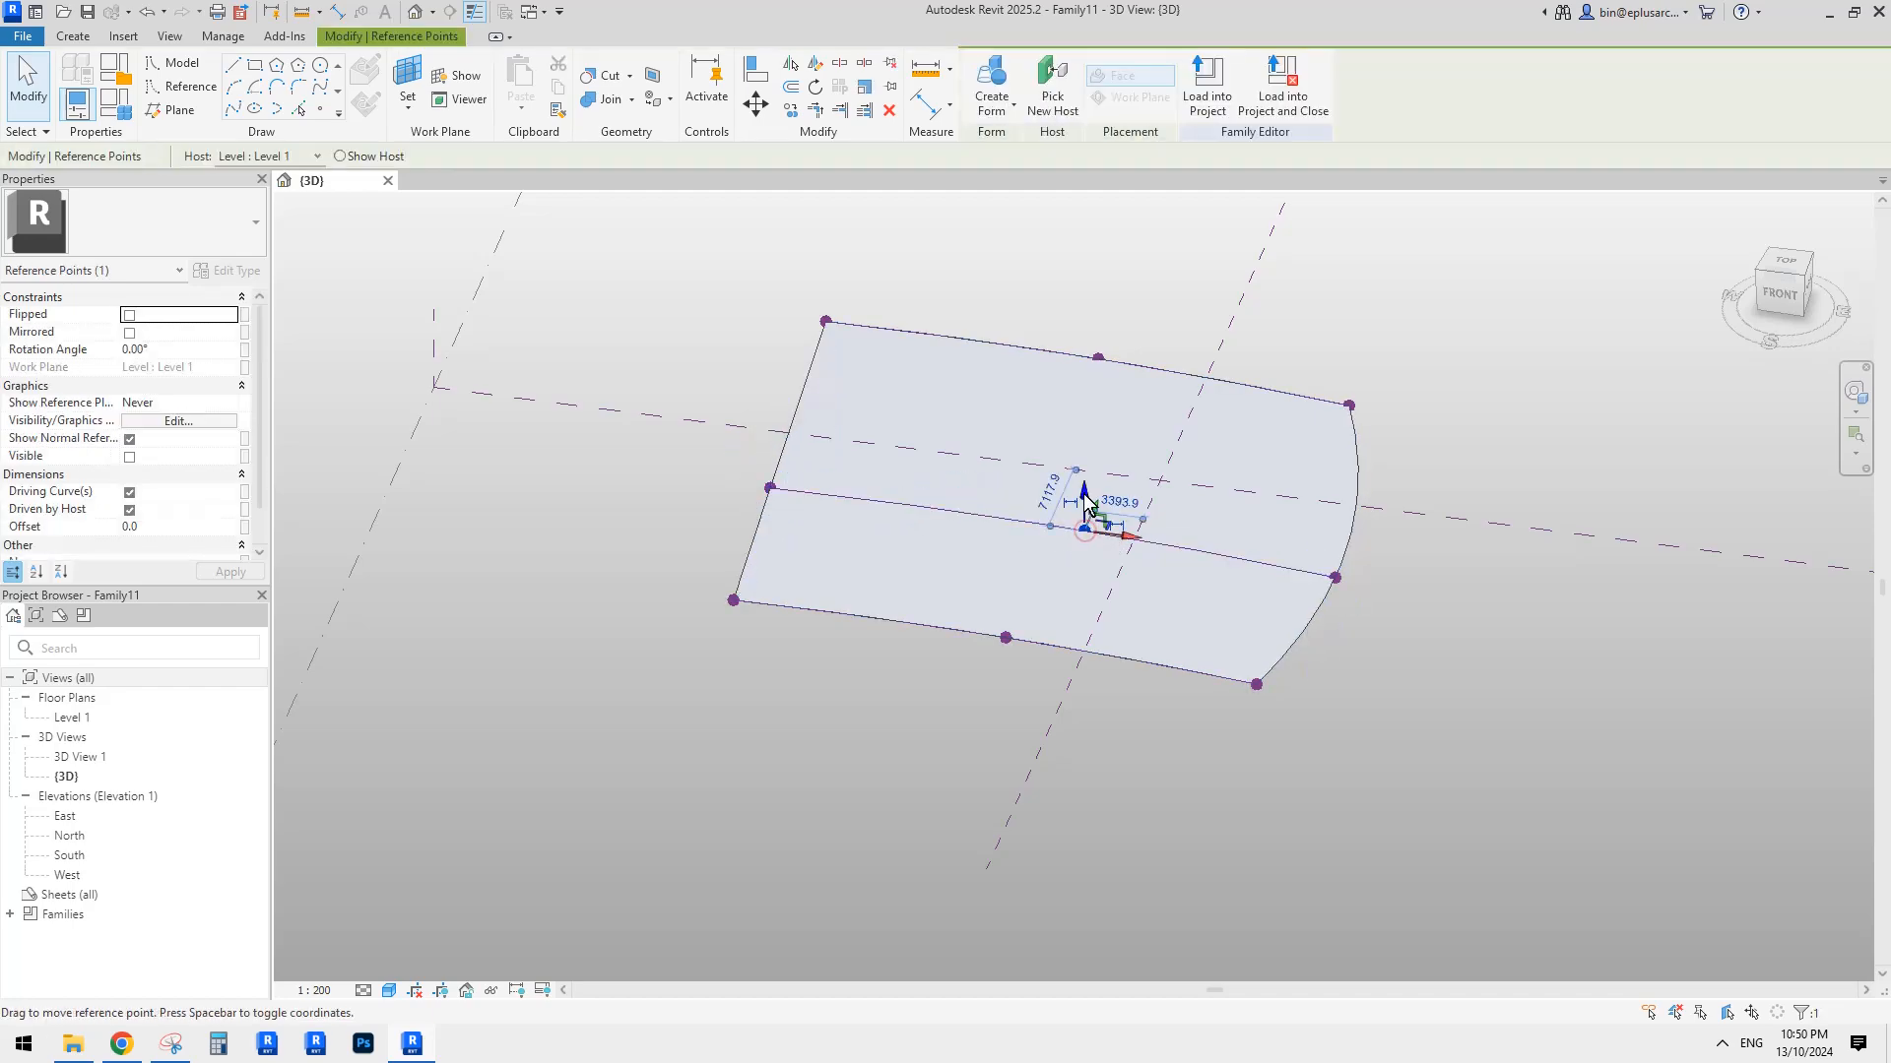
drag(1084, 498, 1084, 459)
shift+middle_drag(1317, 549, 1287, 472)
scroll(1261, 498, up, 3)
Divide the arched surface form into a UV grid.
click(1196, 381)
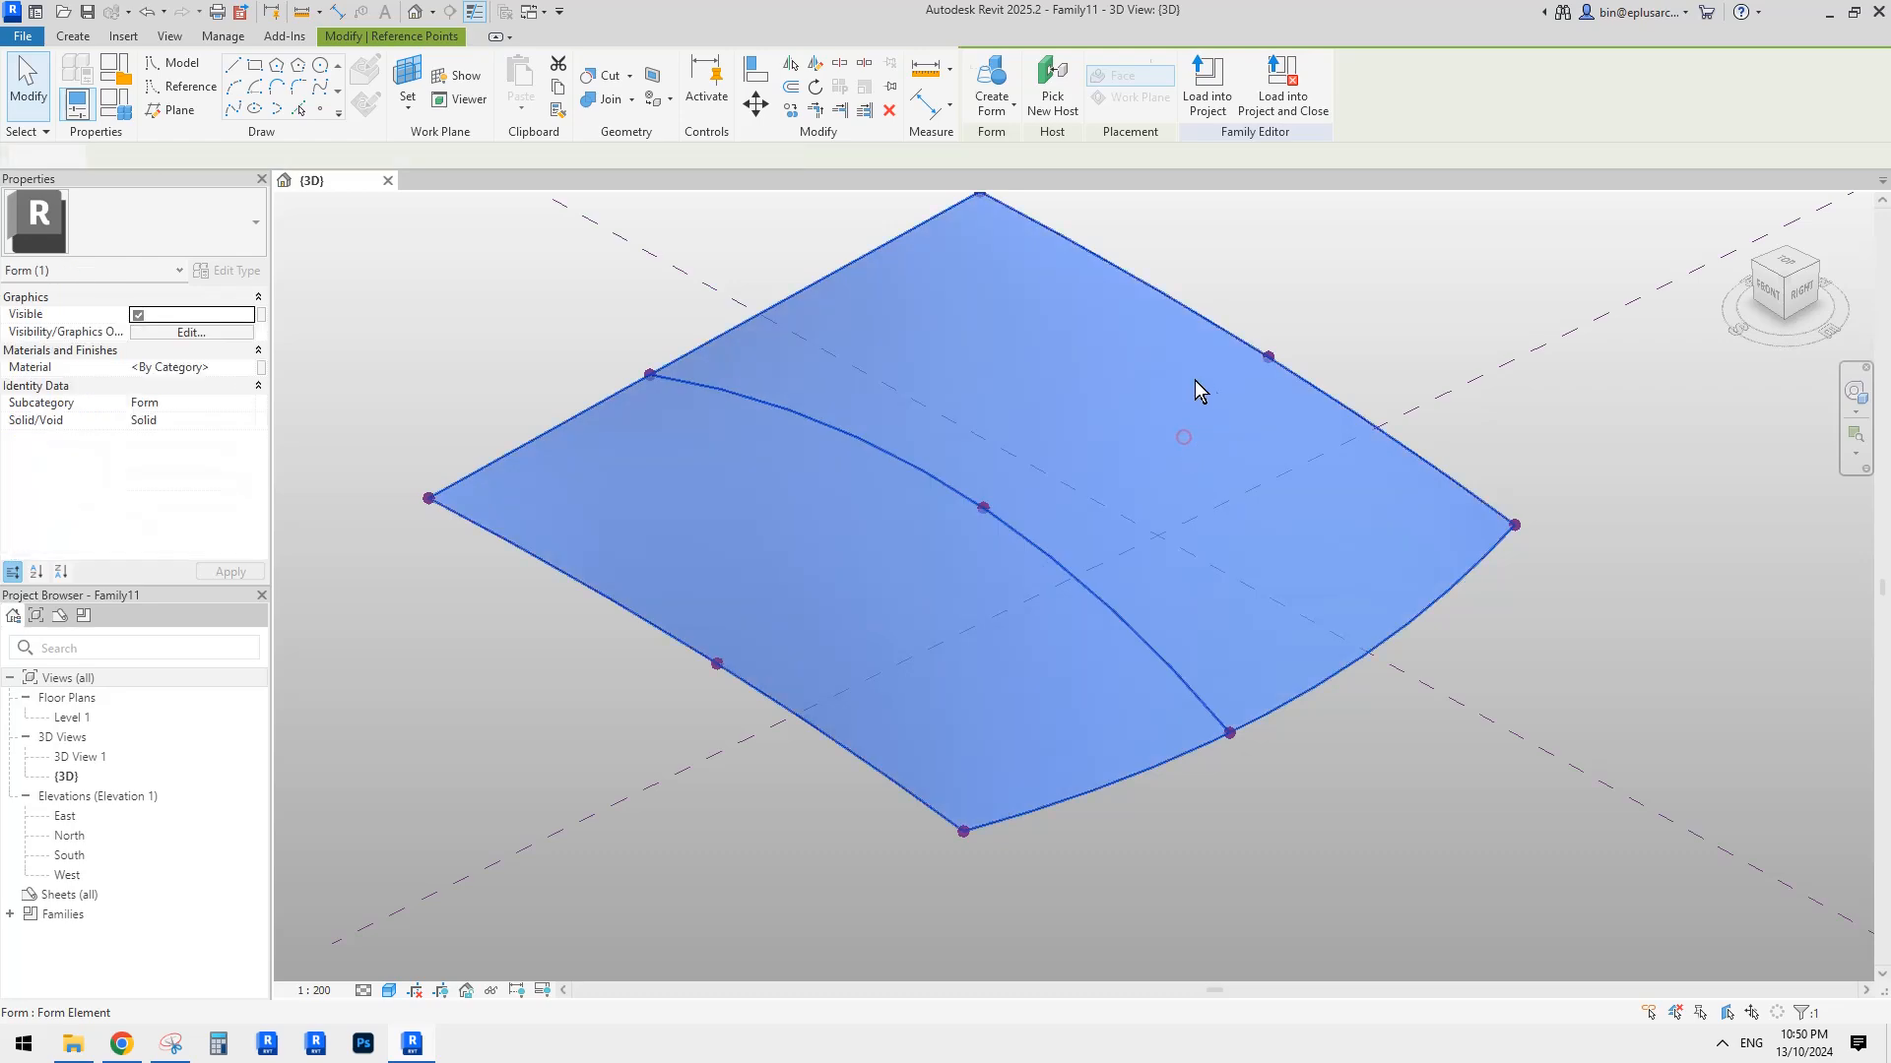
scroll(1101, 473, up, 1)
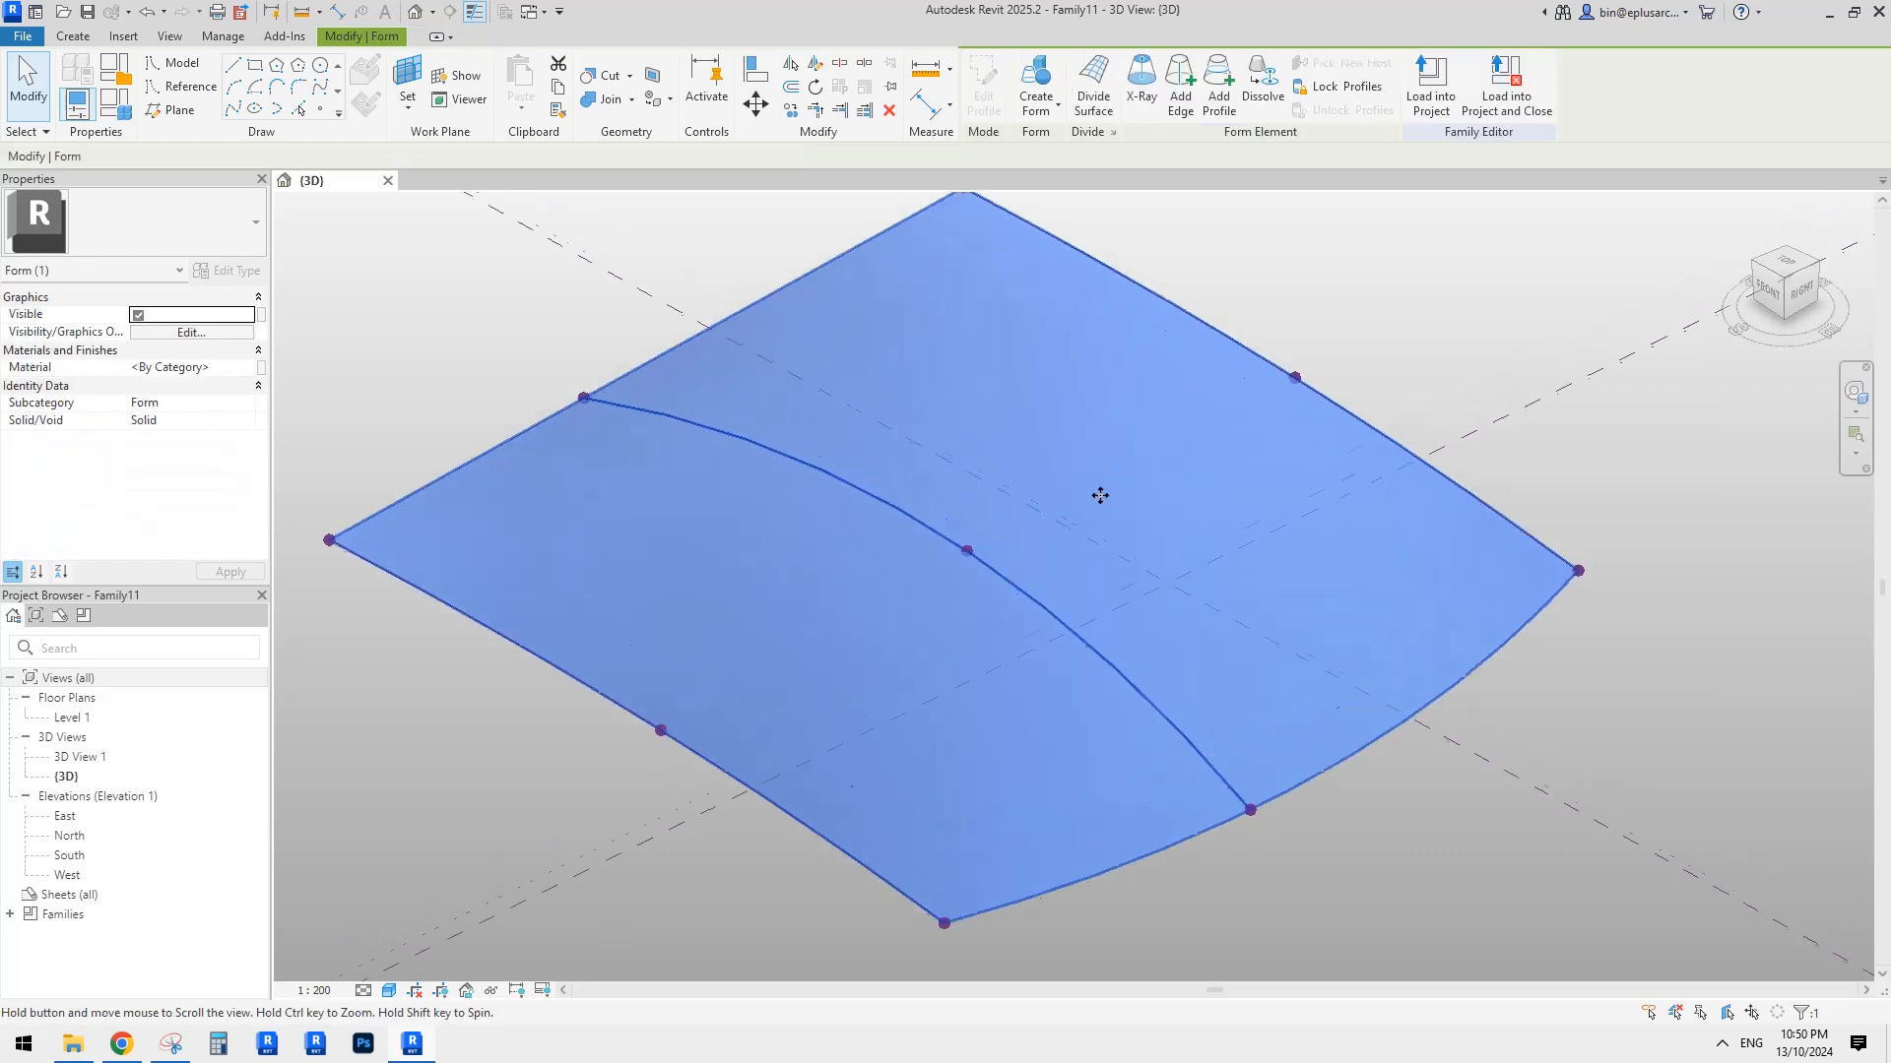
click(1094, 102)
shift+middle_drag(984, 498, 1068, 552)
Set the divided surface's U grid rotation to 45° after checking the lattice in the browser's reference photos.
click(129, 1049)
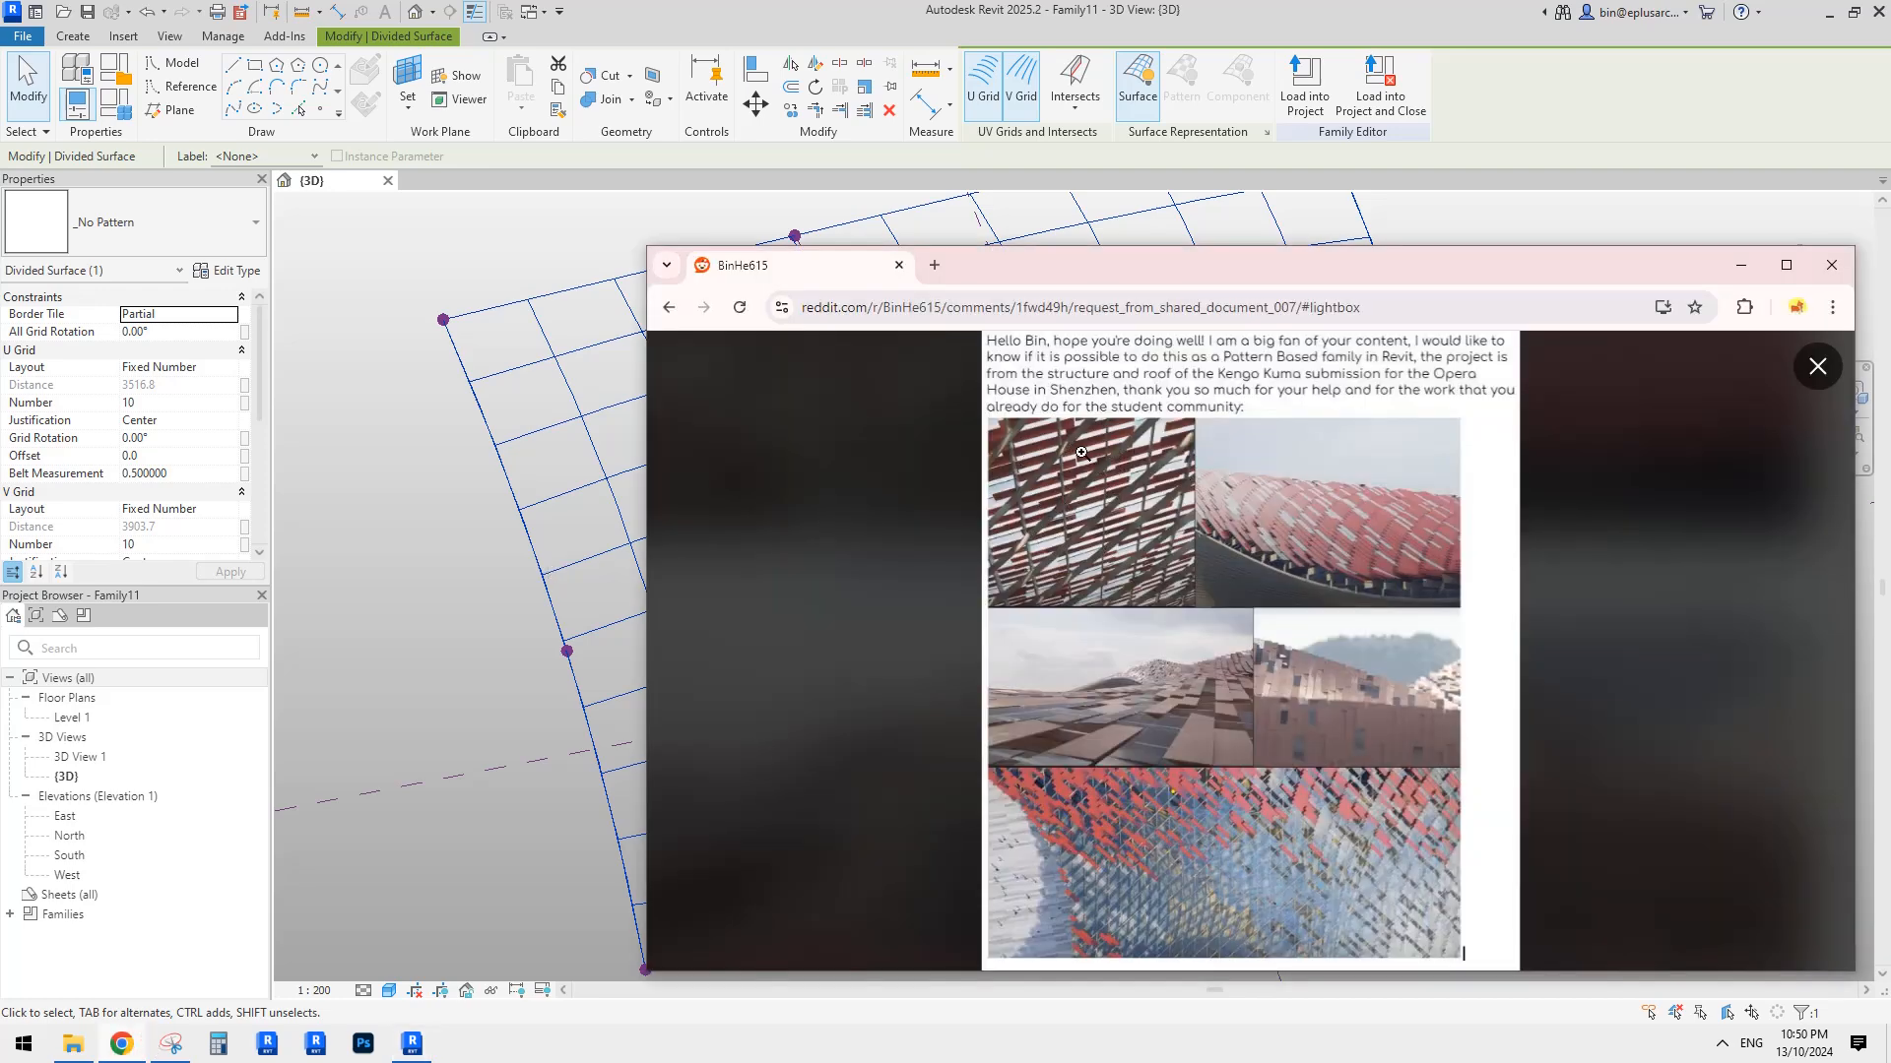
click(500, 519)
scroll(1021, 670, down, 1)
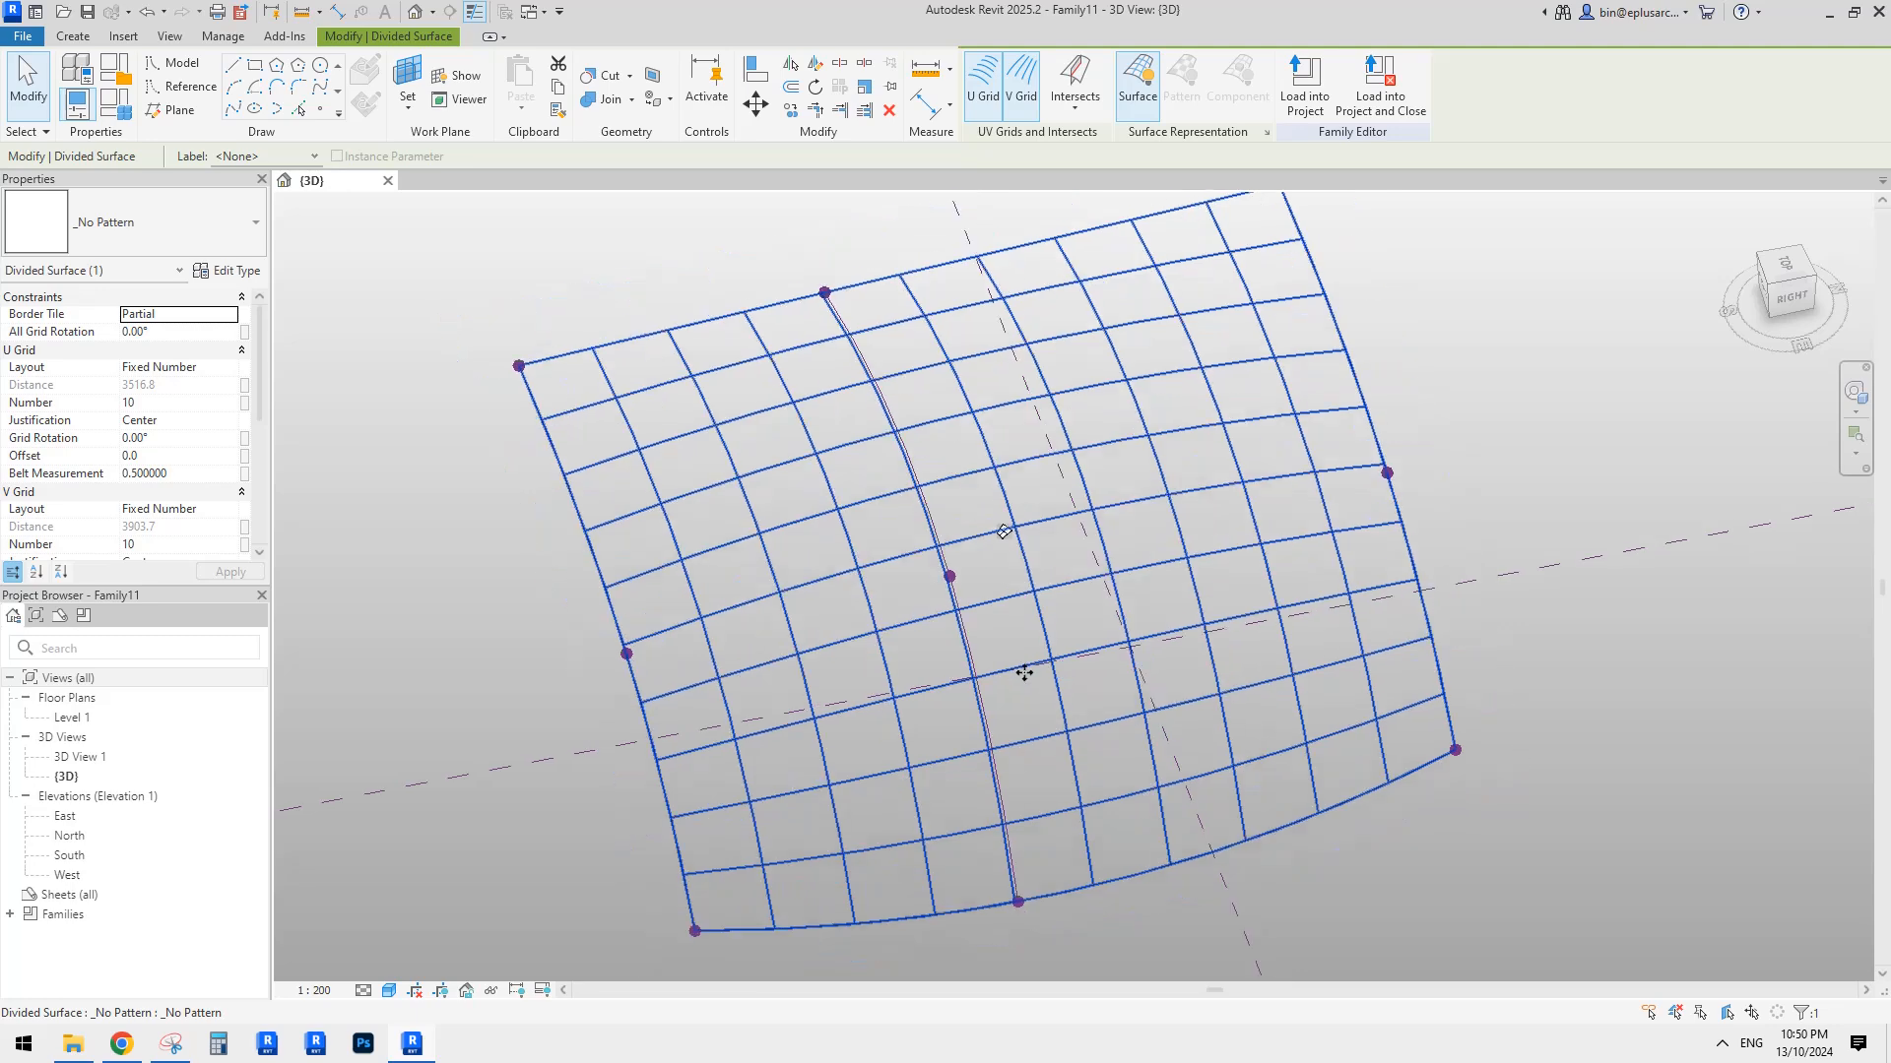
middle_drag(1021, 668, 1009, 612)
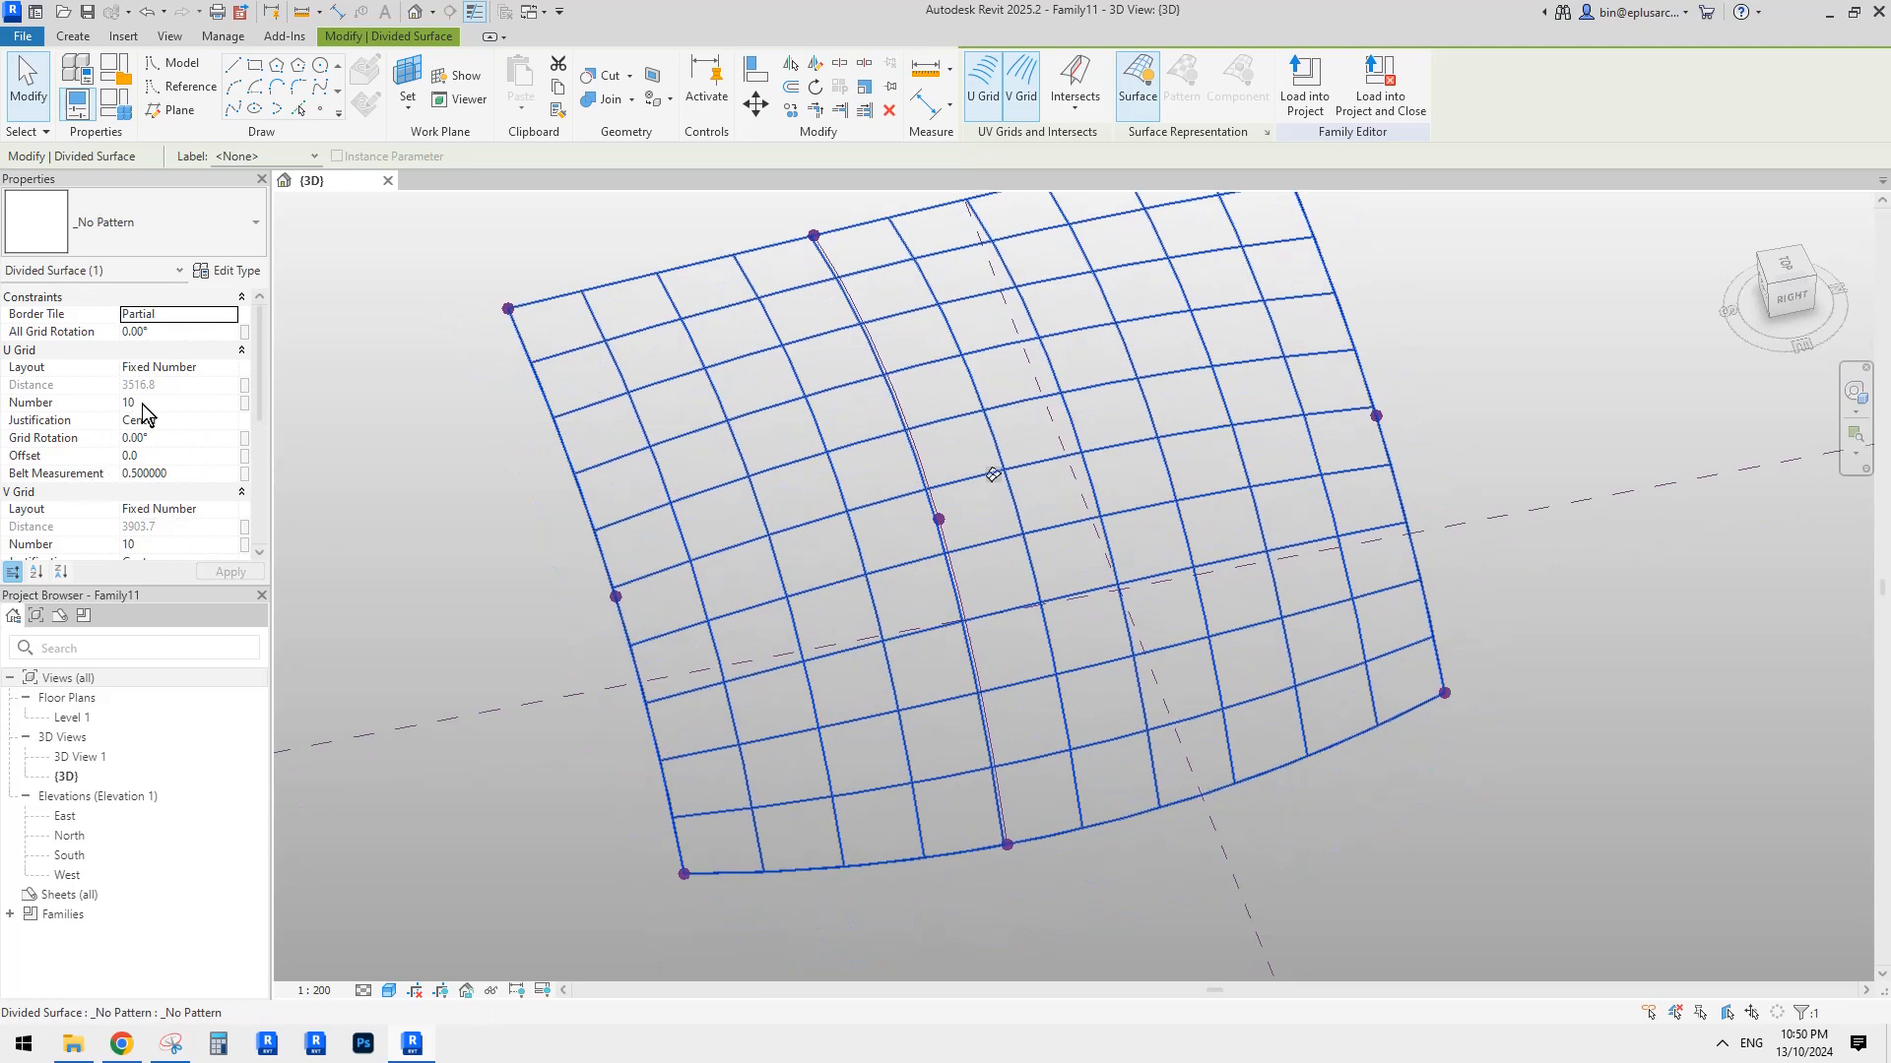
click(182, 440)
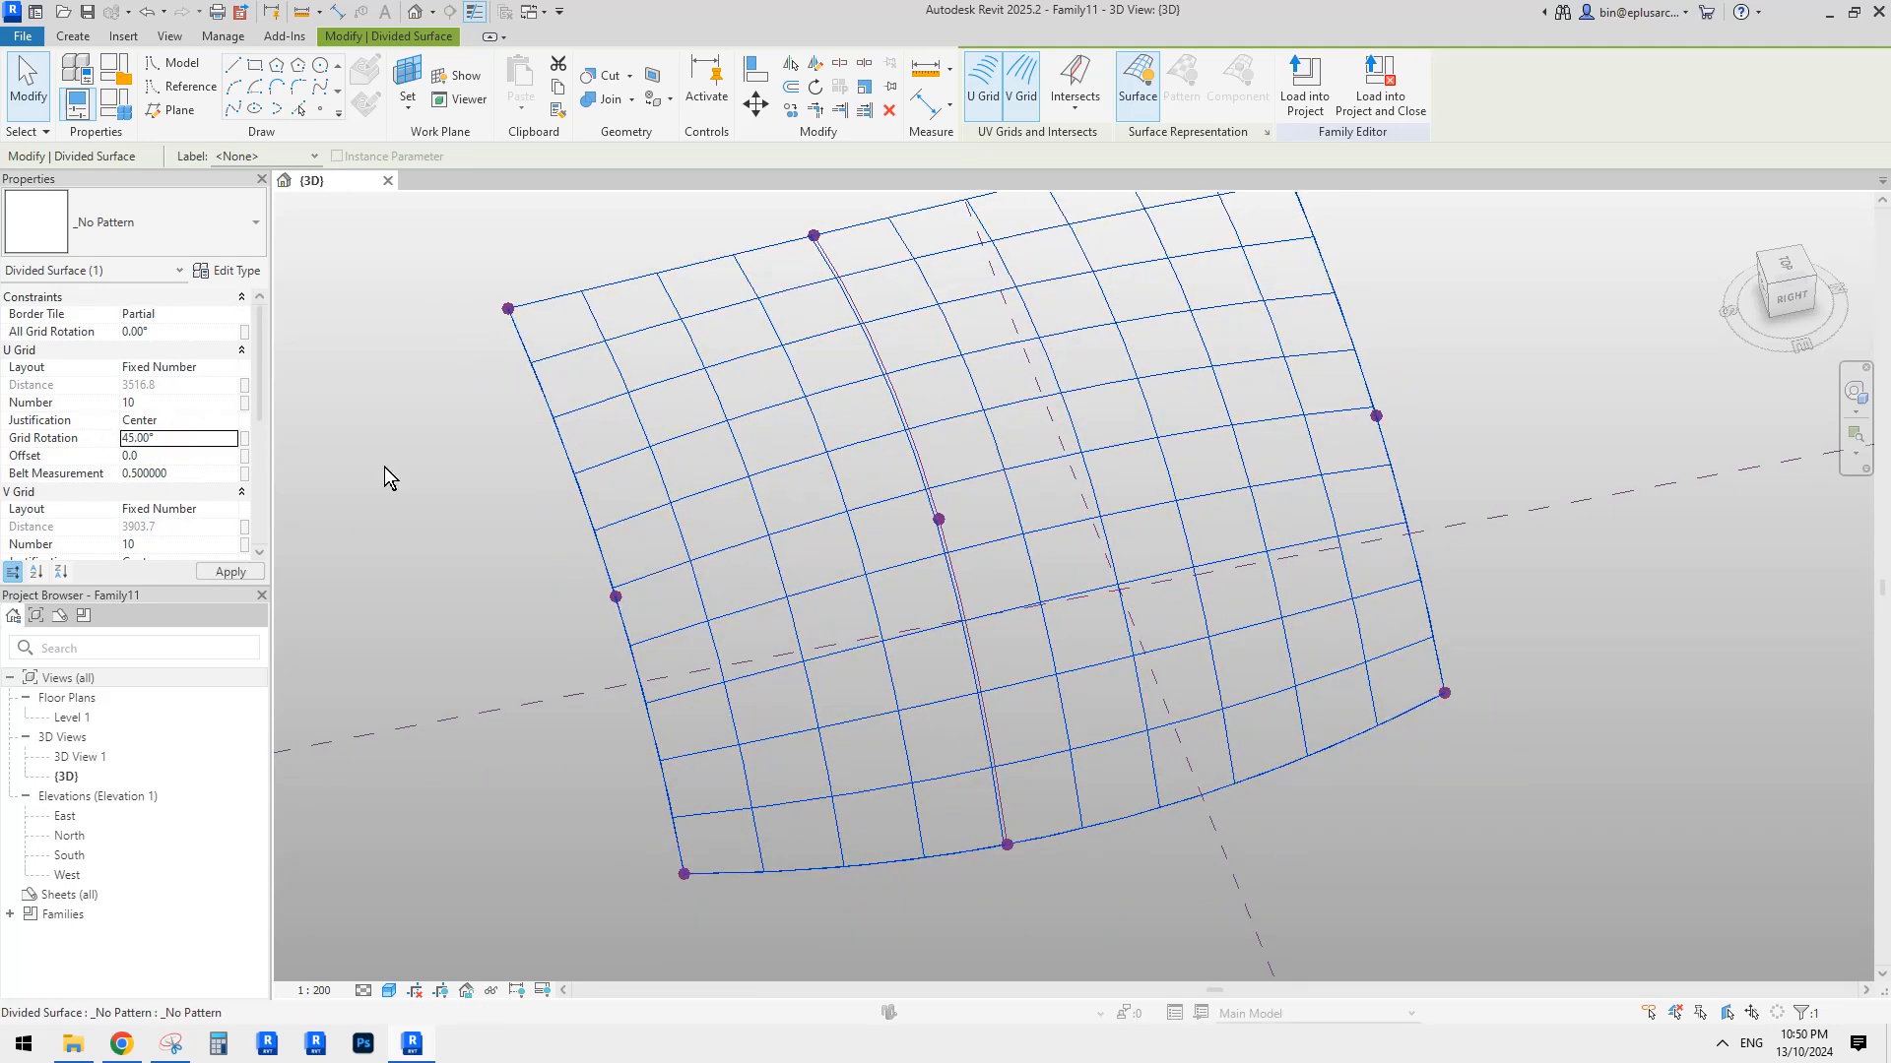
shift+middle_drag(873, 523, 1152, 478)
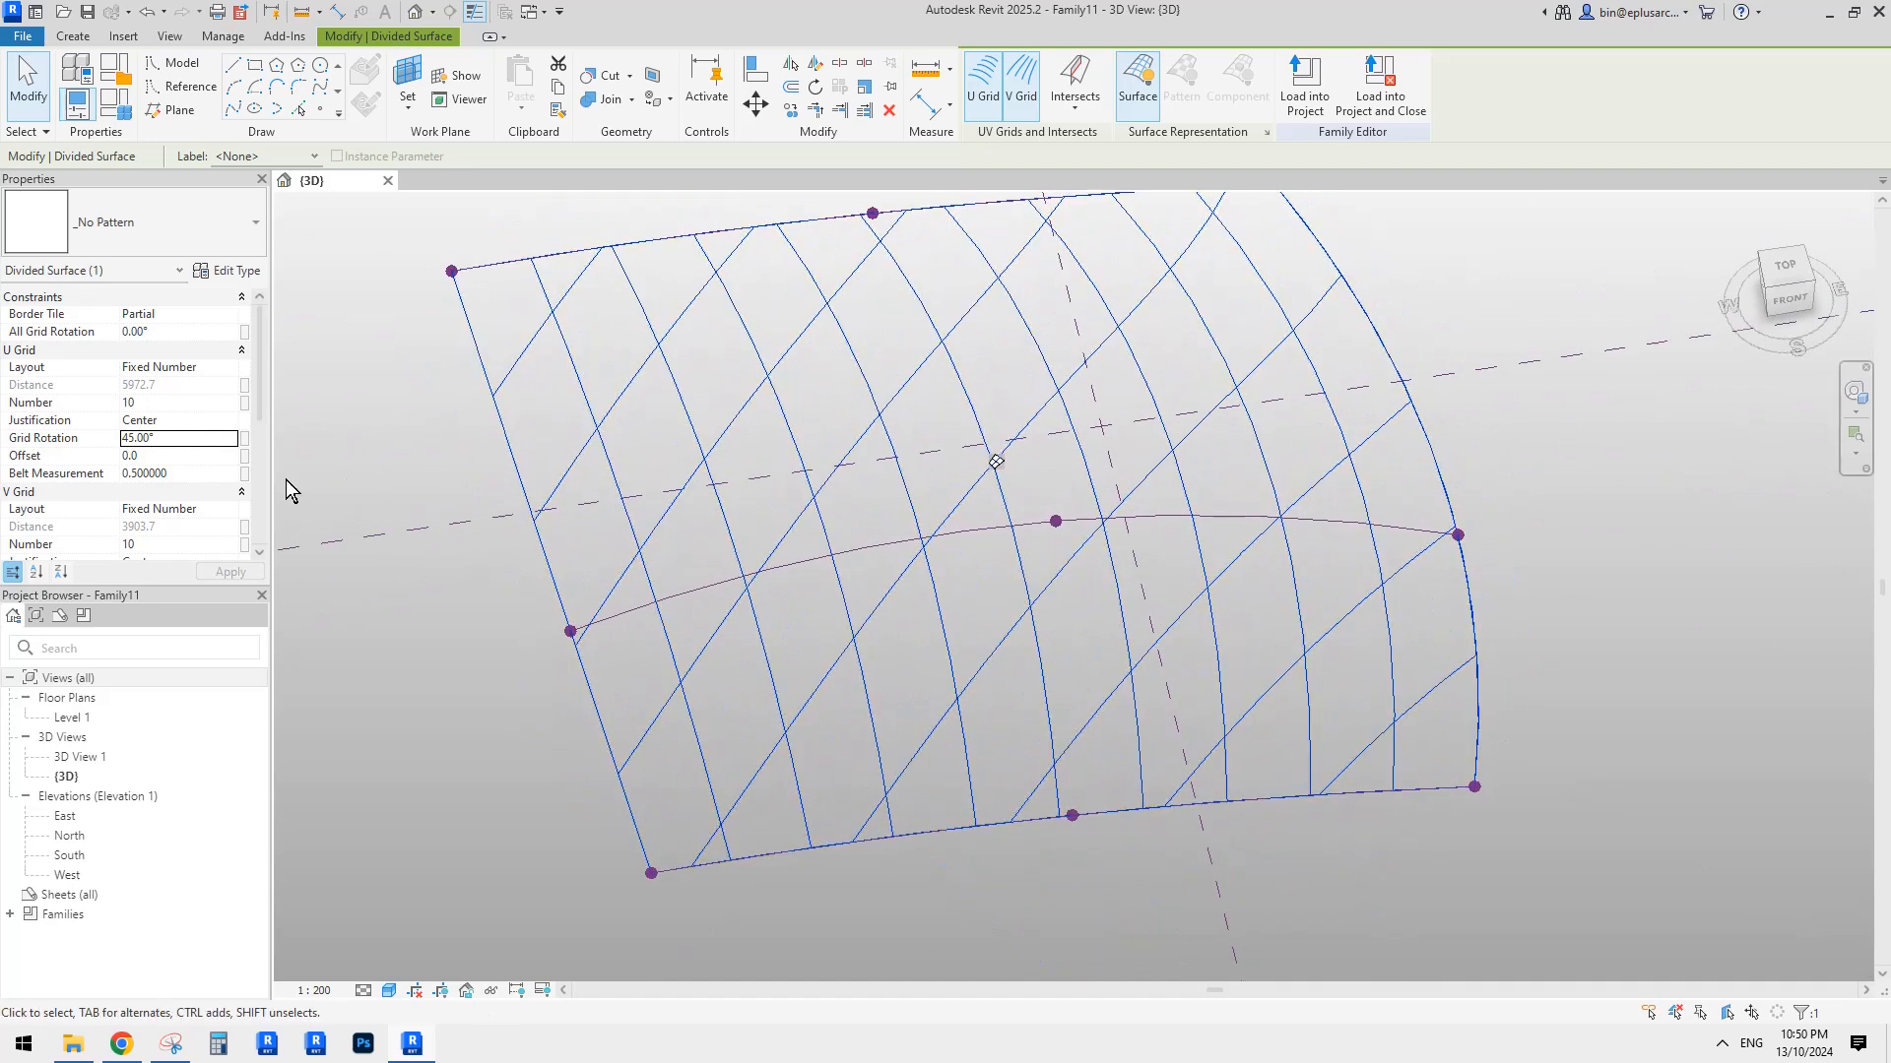
Try a V grid number of 5 on the divided surface and restore it to 10.
click(174, 547)
text(5)
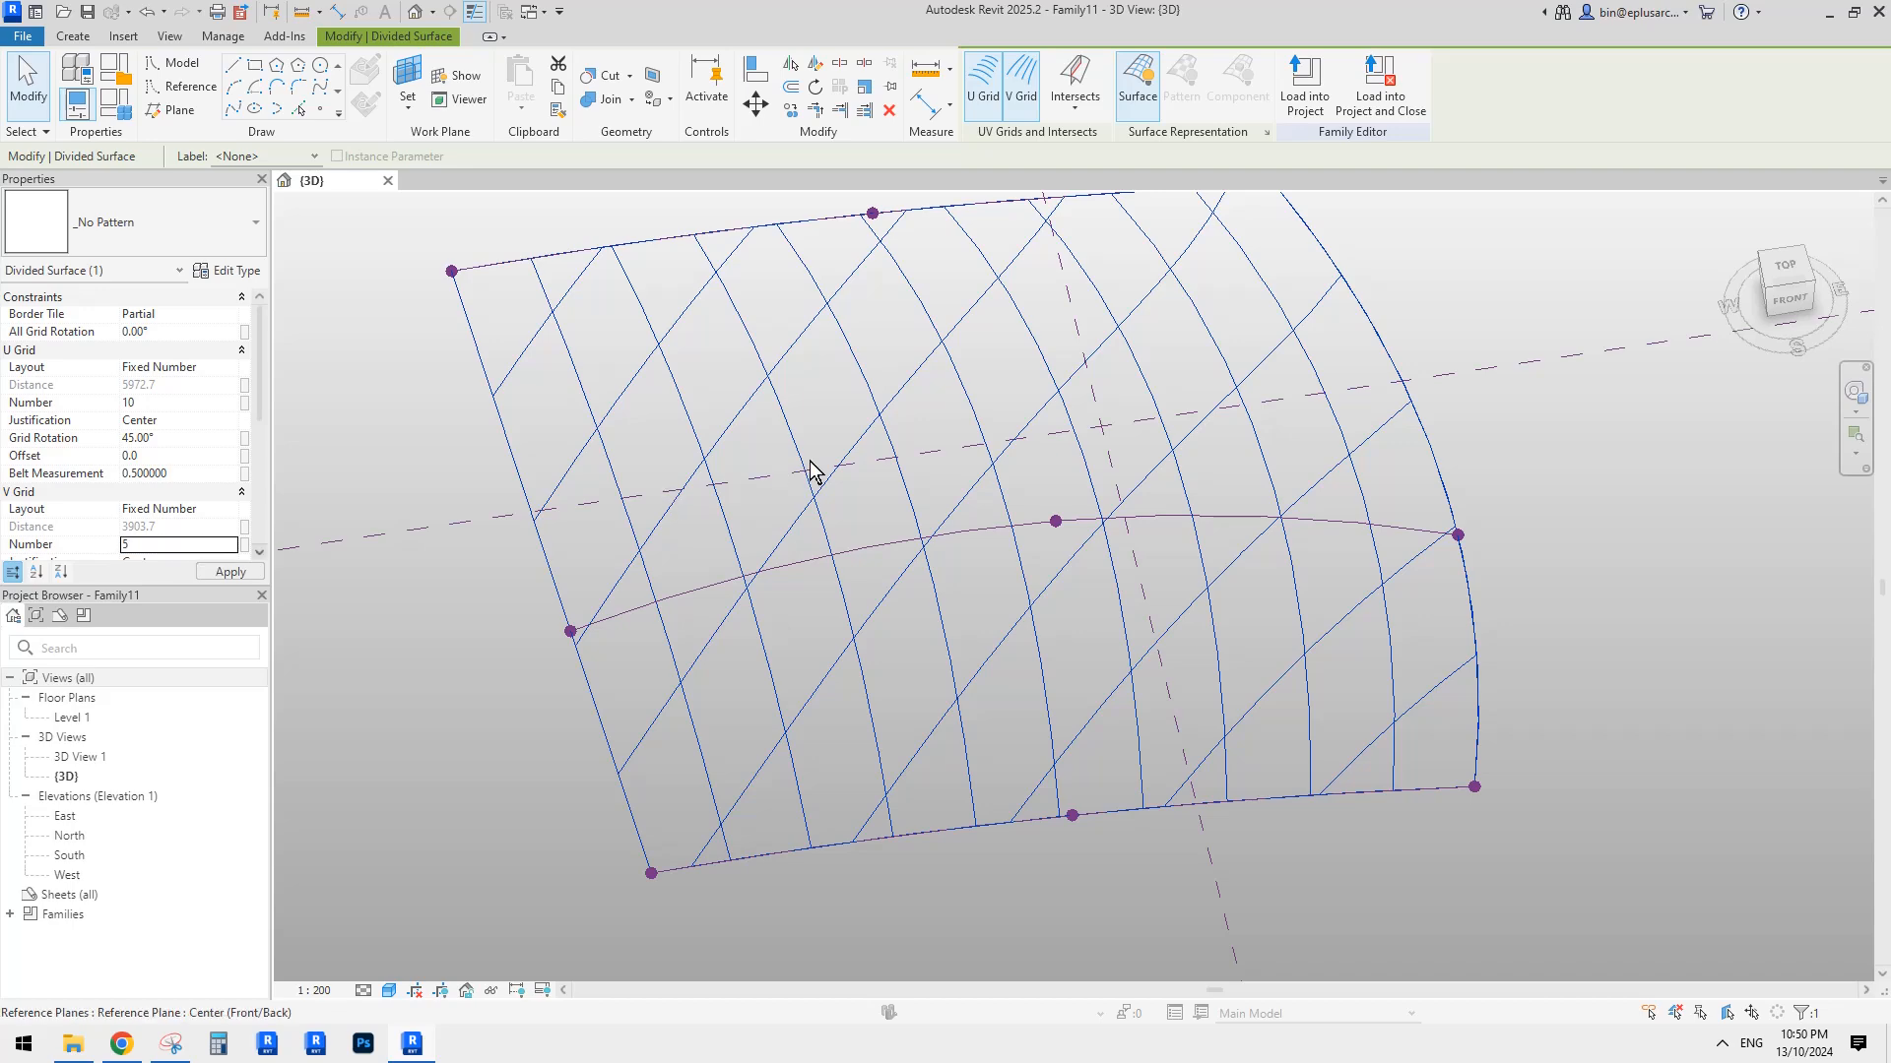
shift+middle_drag(1076, 469, 761, 548)
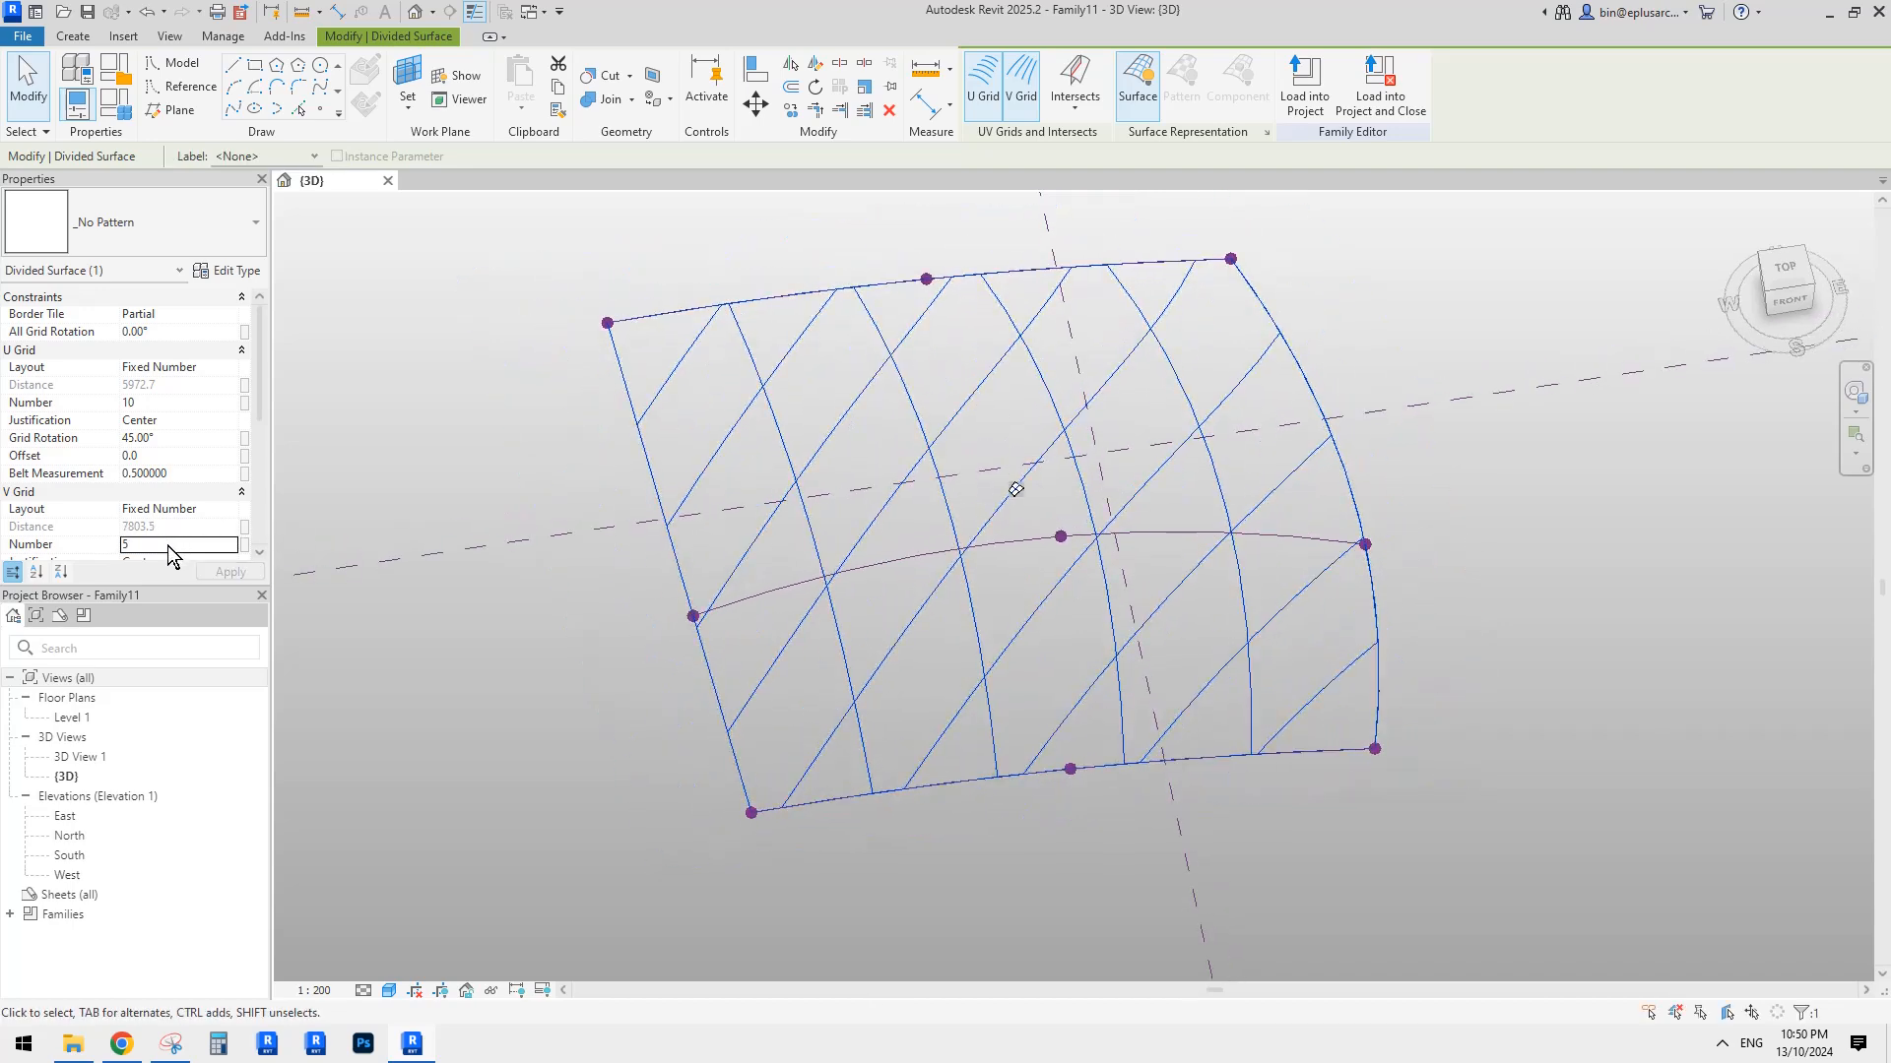
click(167, 545)
text(10)
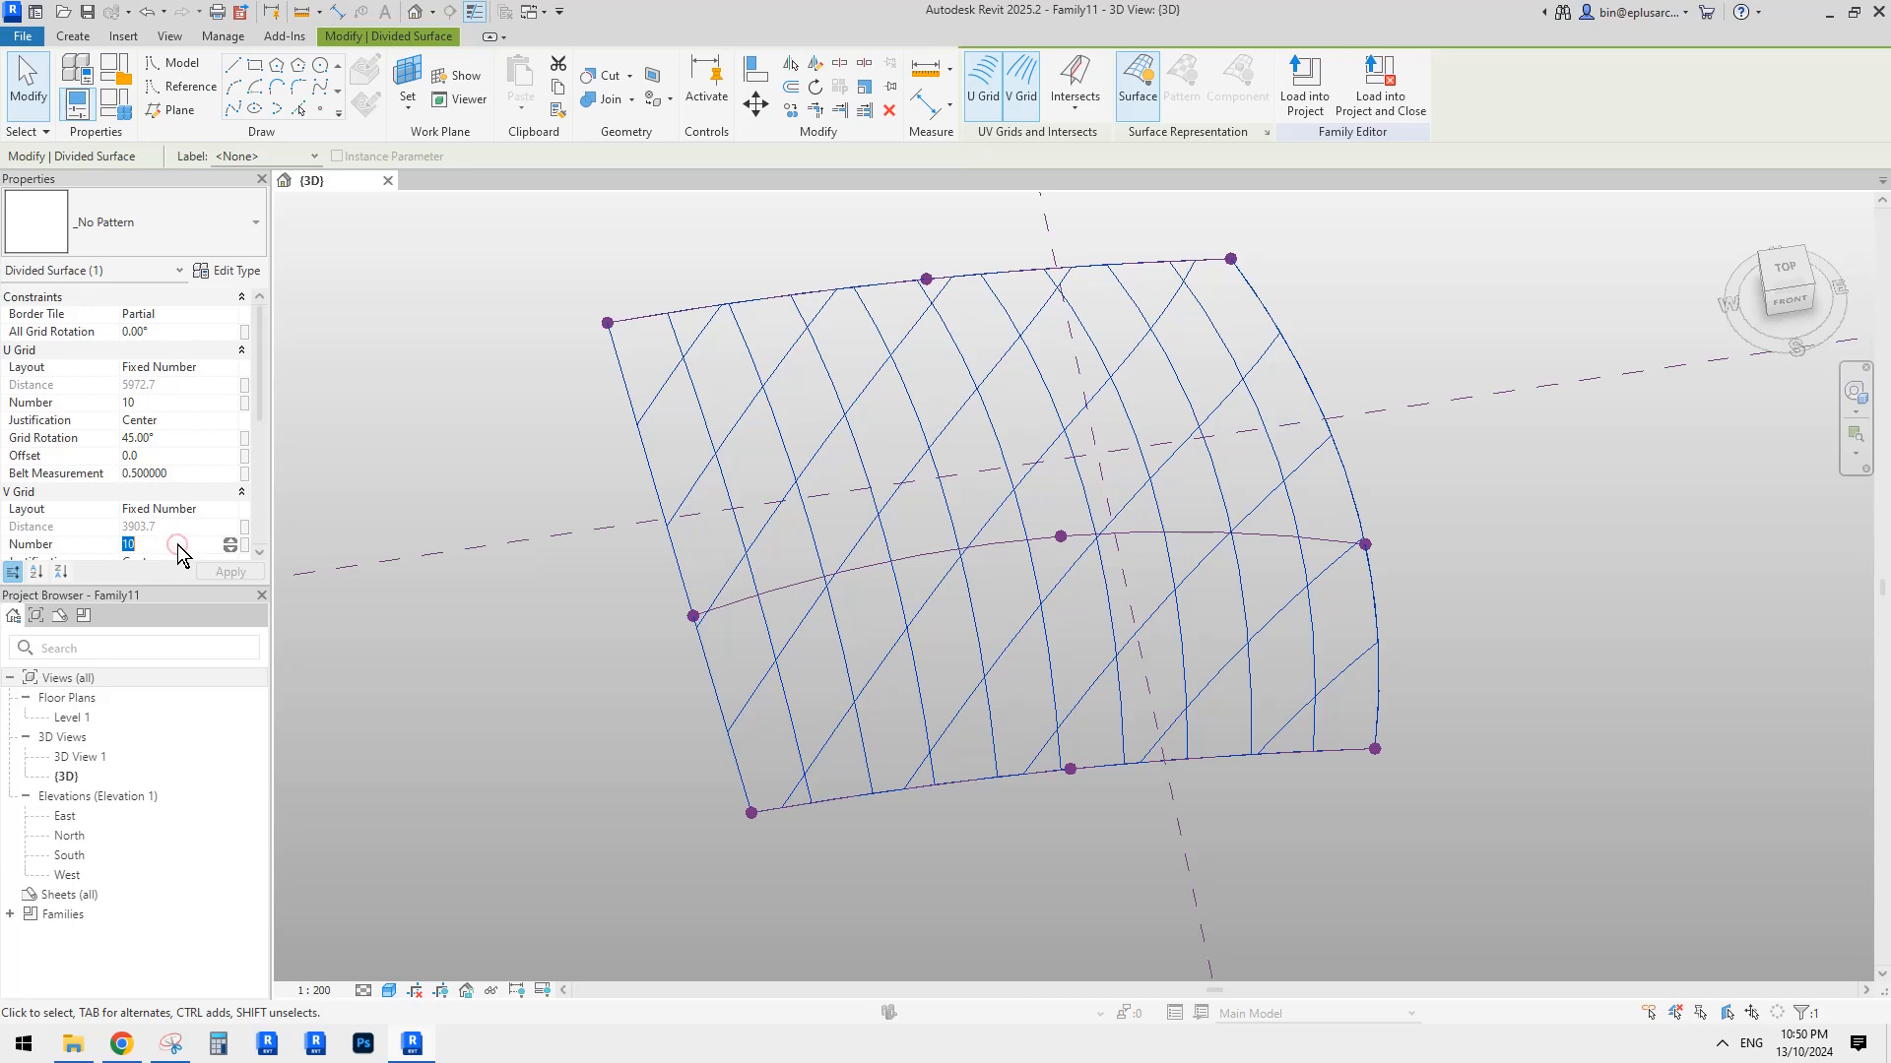
shift+middle_drag(1136, 507, 1053, 529)
key(Escape)
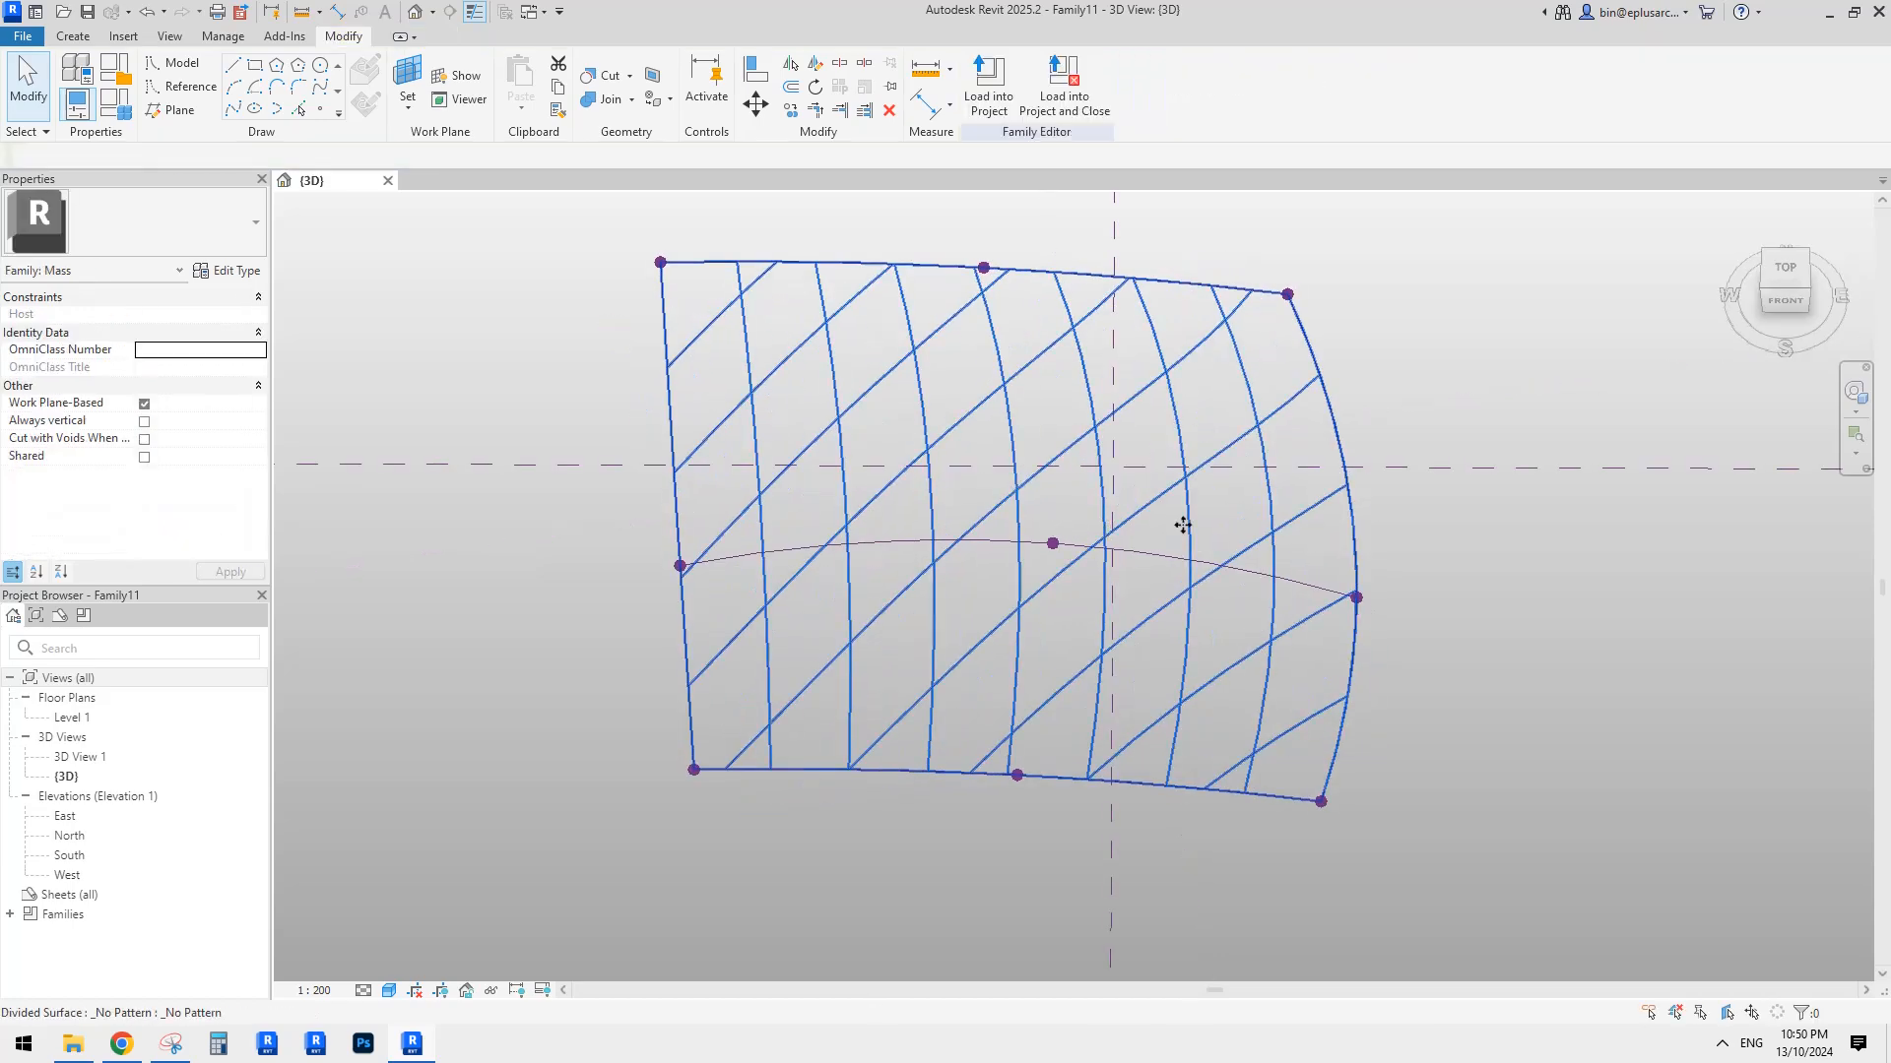
Create a new family from the Metric Generic Model Pattern Based template.
shift+middle_drag(1184, 526, 1139, 393)
scroll(1058, 444, up, 3)
shift+middle_drag(1058, 460, 1079, 514)
click(13, 42)
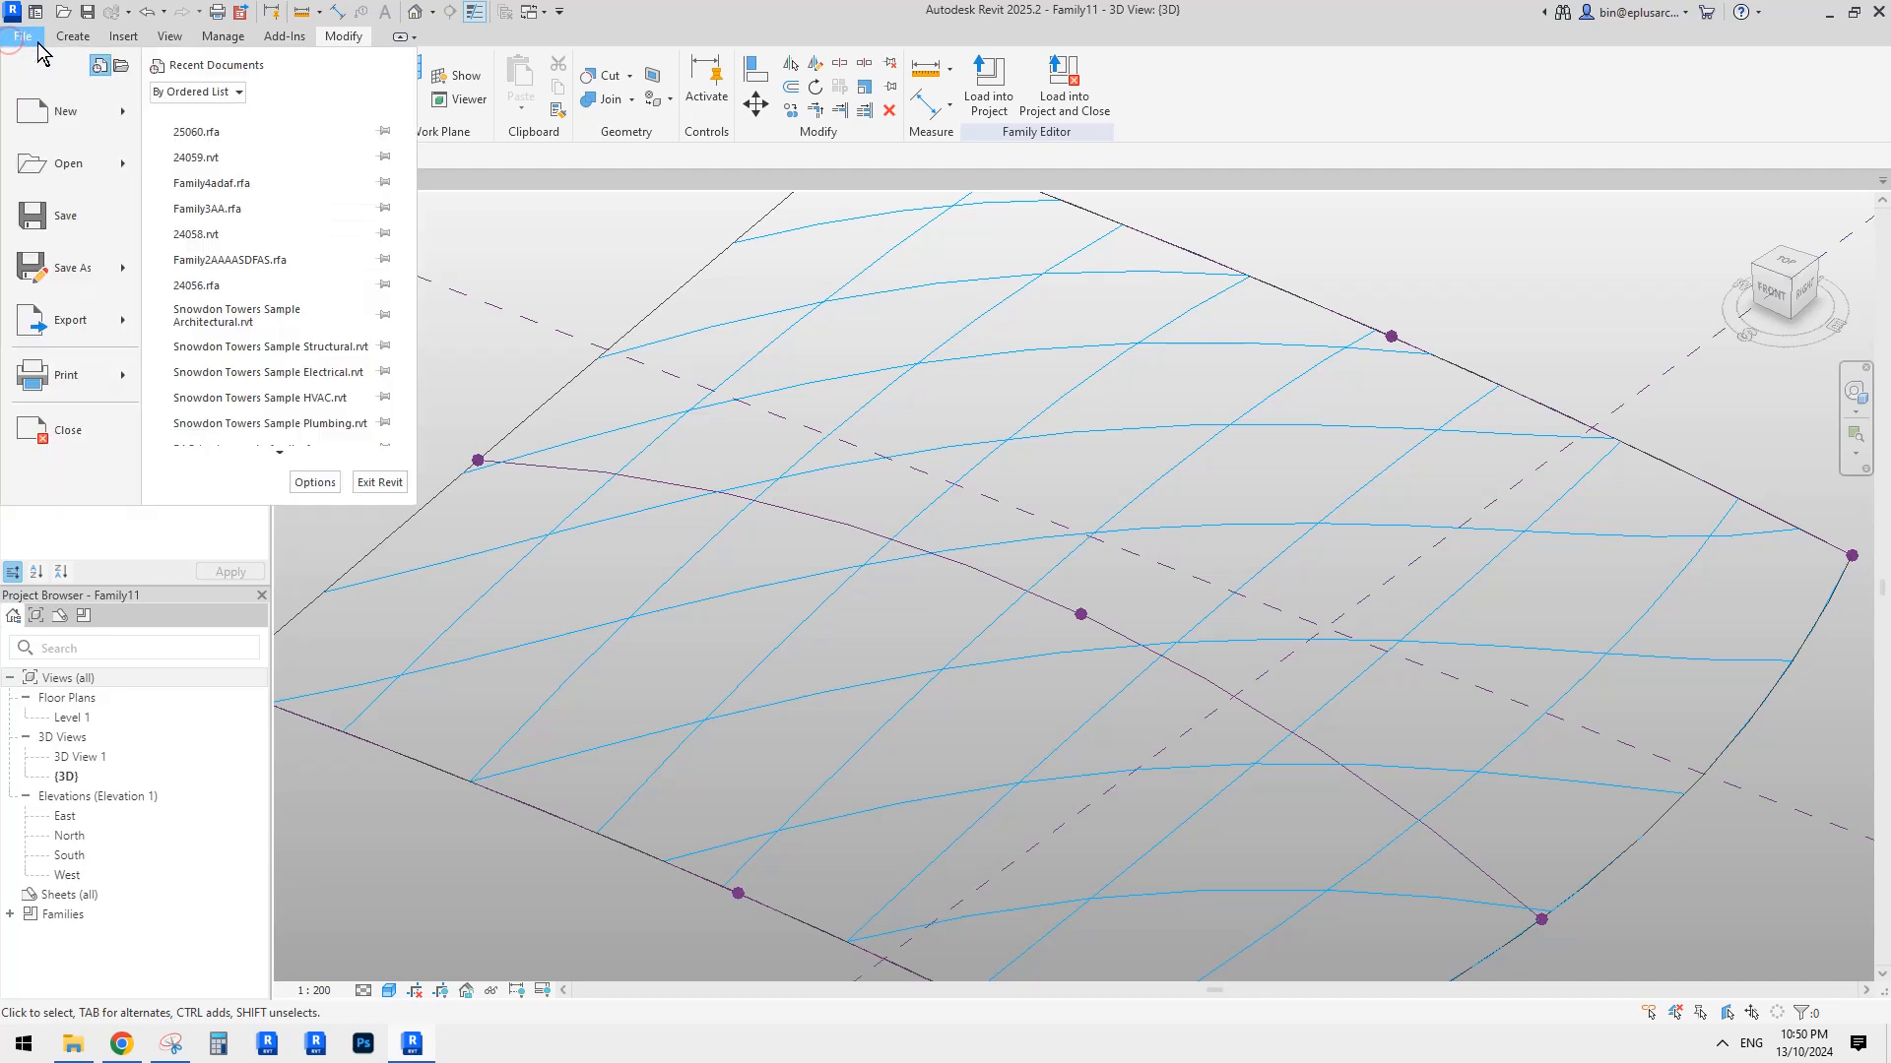
click(128, 115)
click(293, 169)
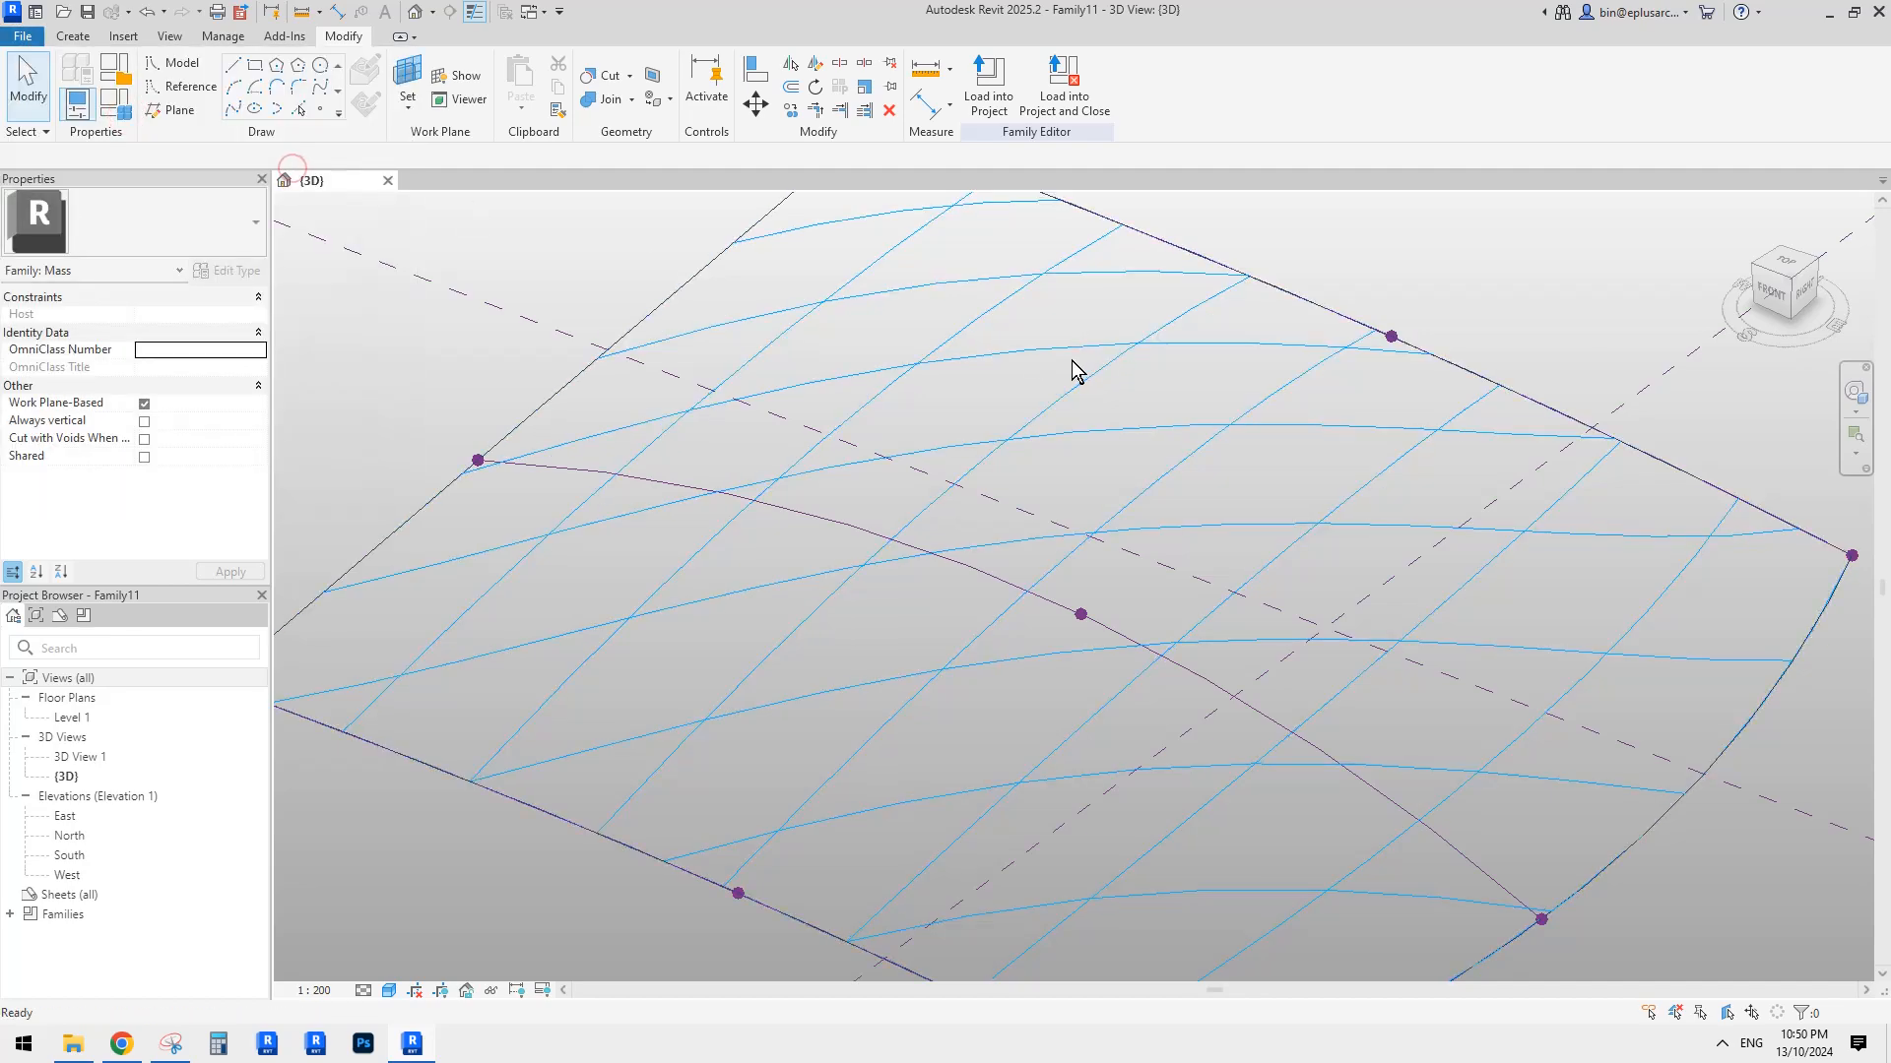
click(1025, 431)
click(1024, 425)
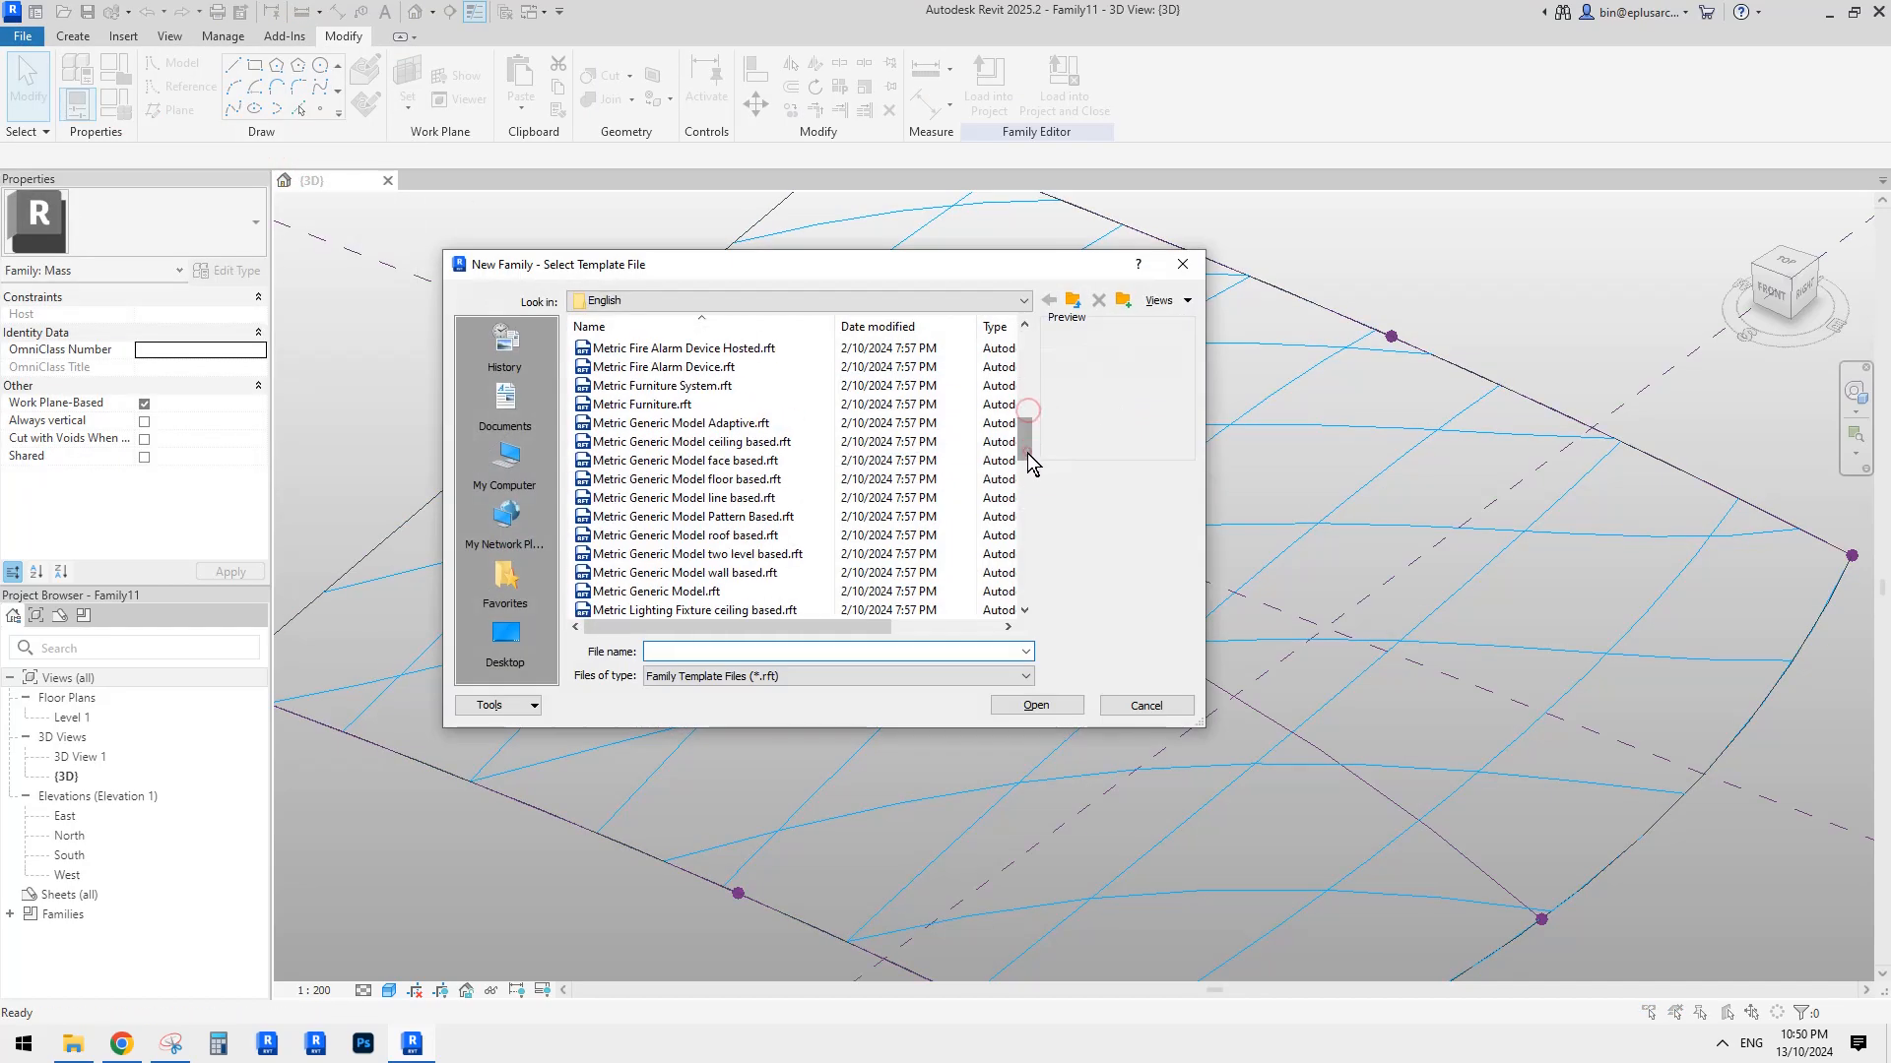
click(677, 518)
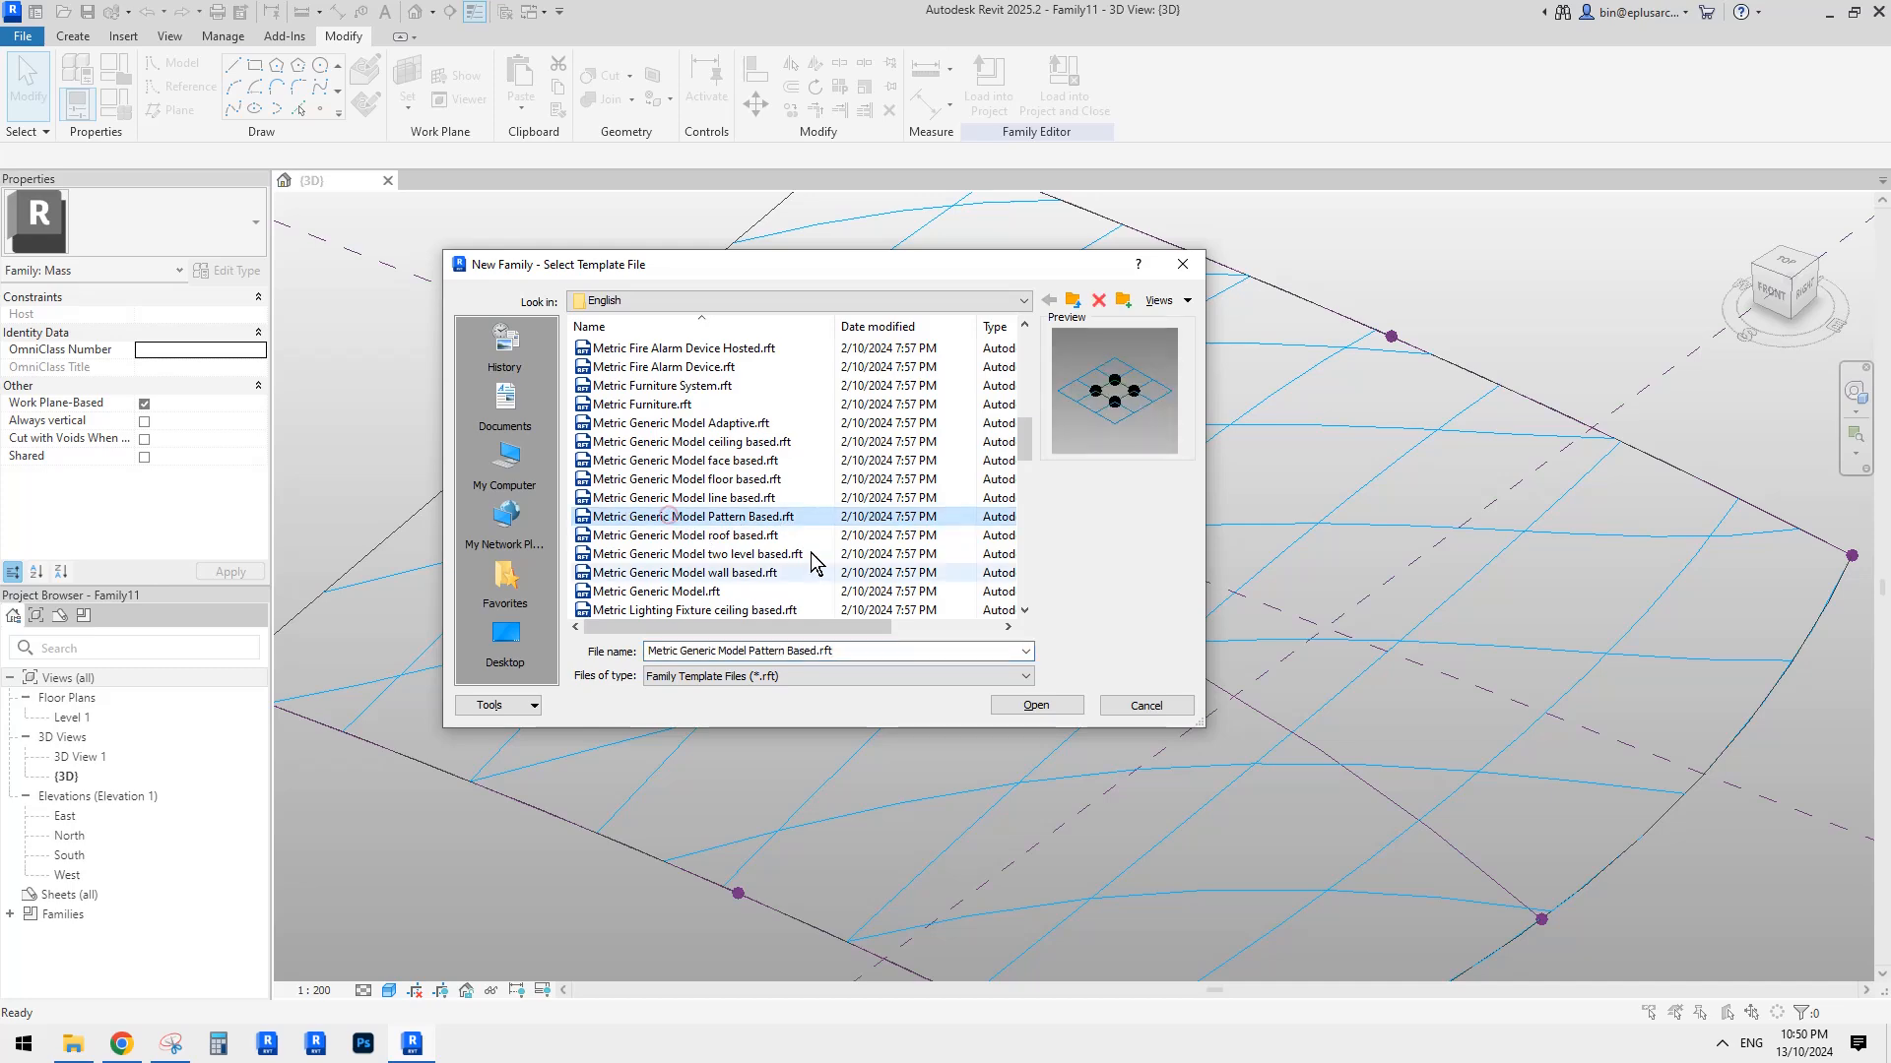
click(1036, 705)
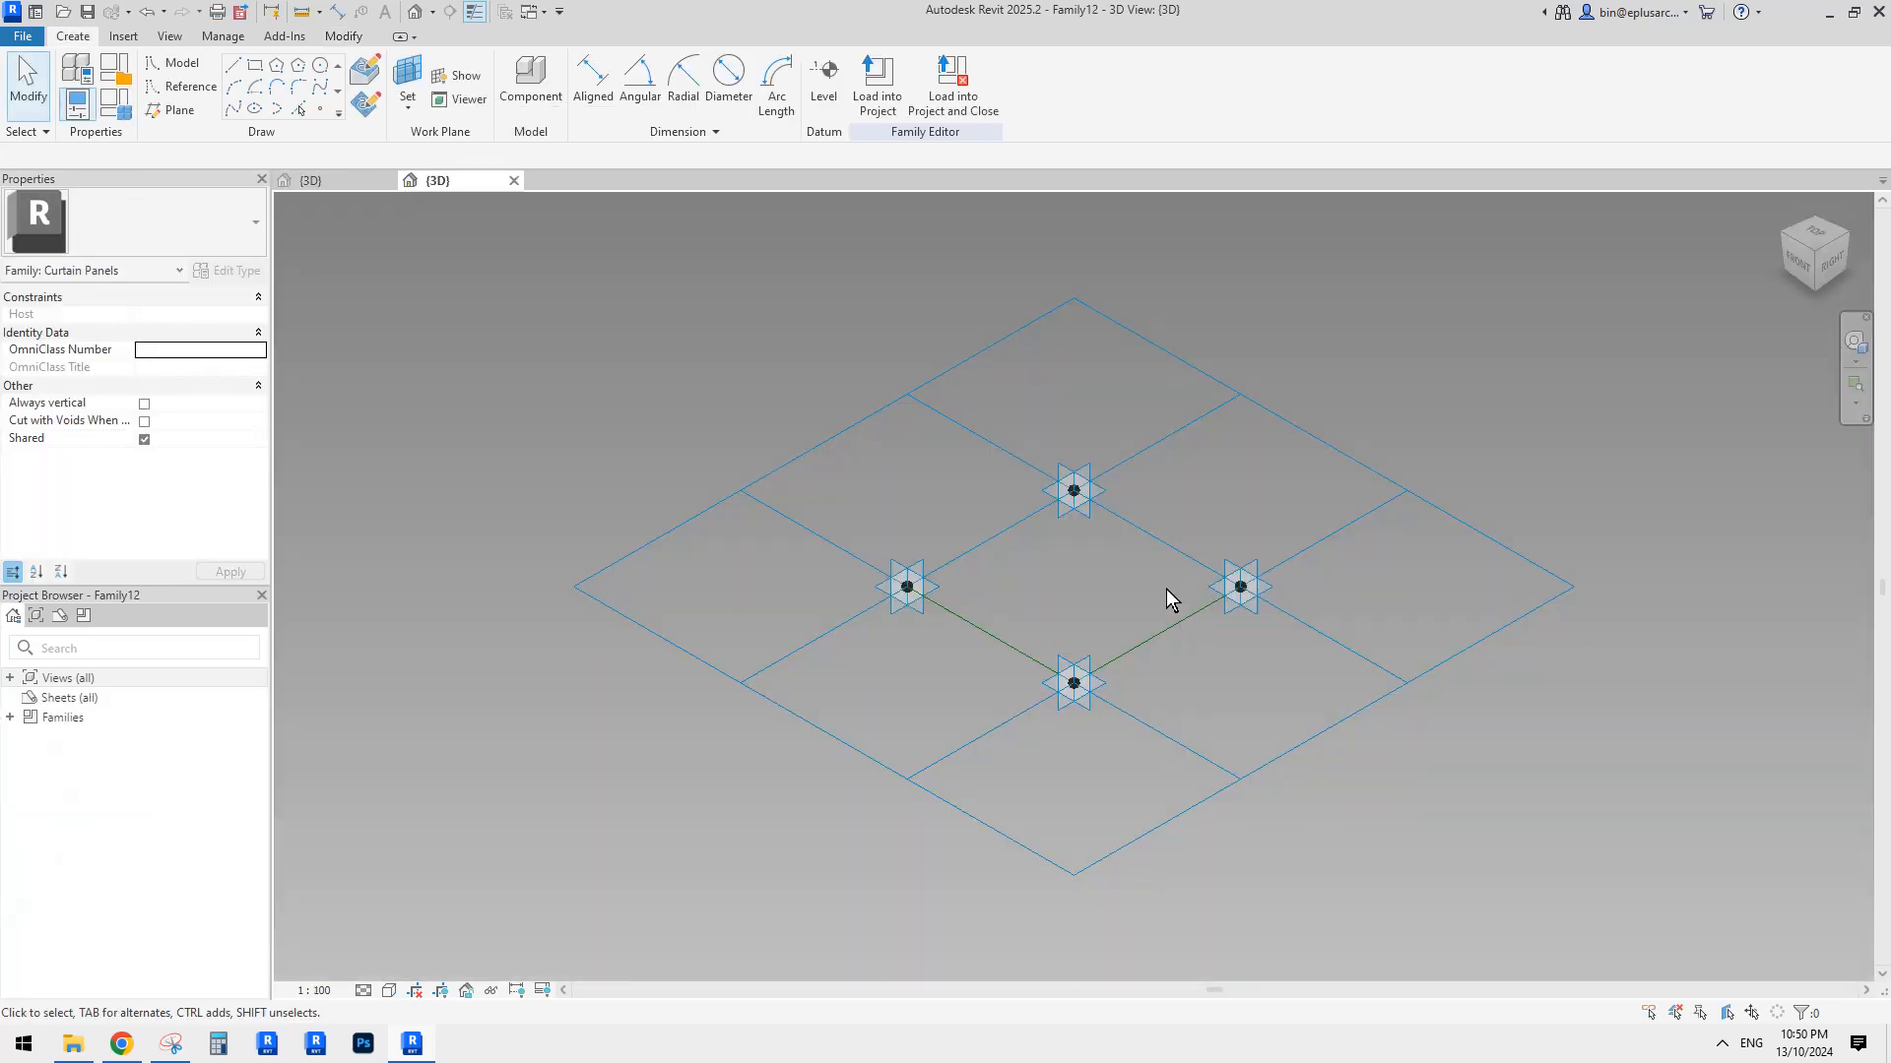
Review the reference photos in the browser and the lattice markup in Snipping Tool, and return to the new panel family in Revit.
scroll(1166, 589, up, 2)
click(122, 1042)
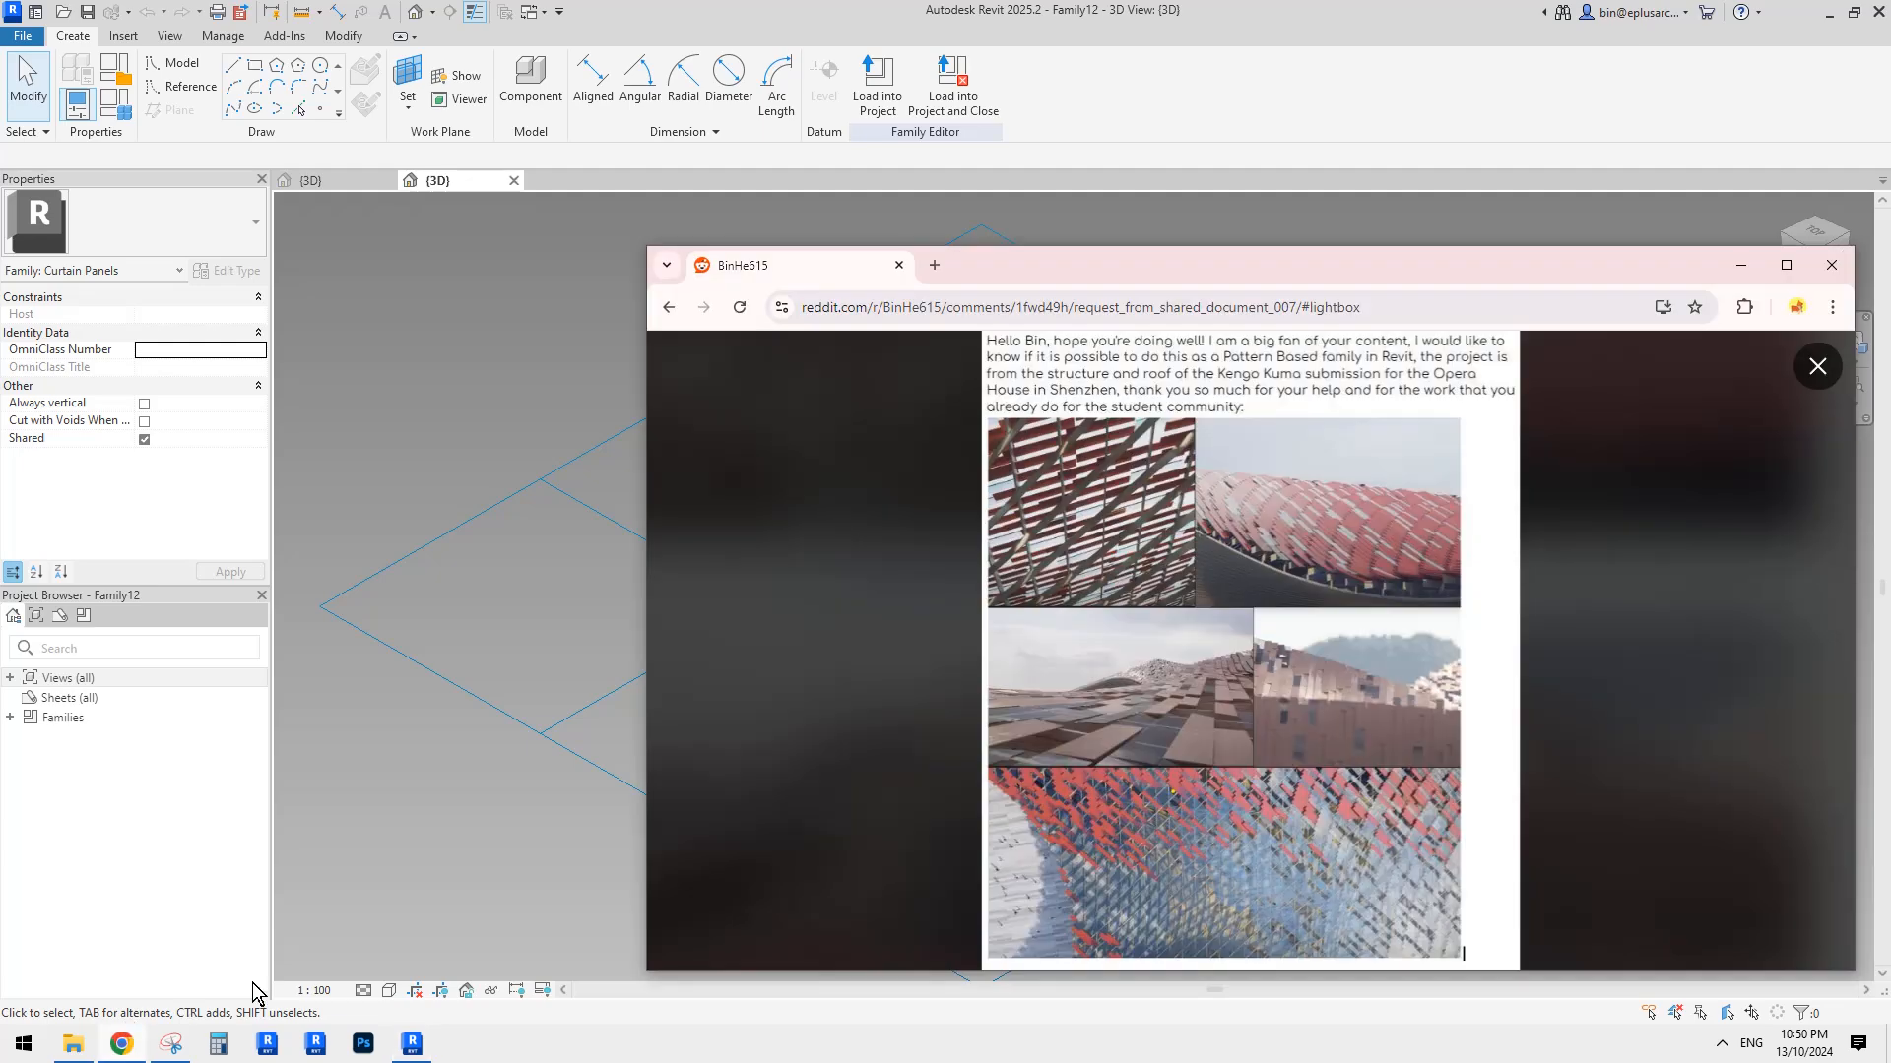
click(172, 1042)
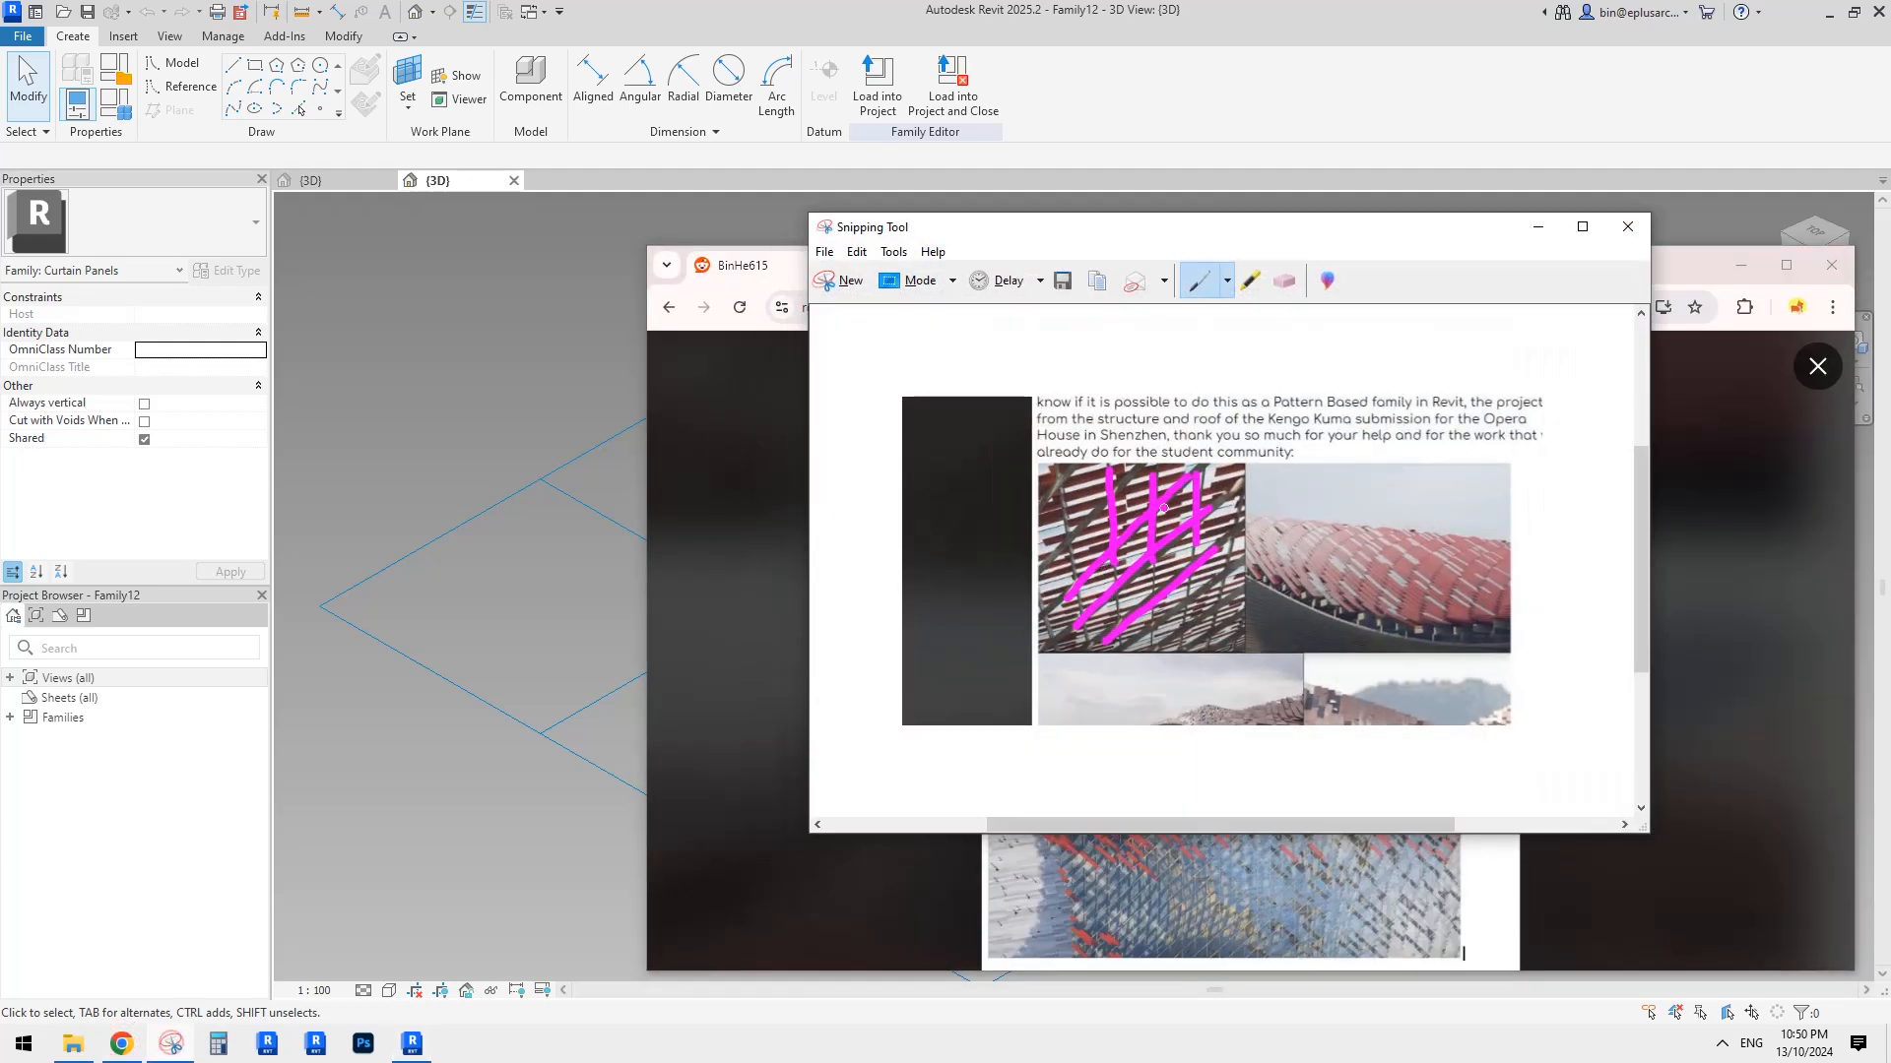
click(468, 536)
Examine the chain of reference lines and adaptive points that forms the pattern-based panel's boundary.
shift+middle_drag(920, 549, 1100, 620)
scroll(1024, 626, up, 1)
scroll(1016, 630, up, 1)
key(Tab)
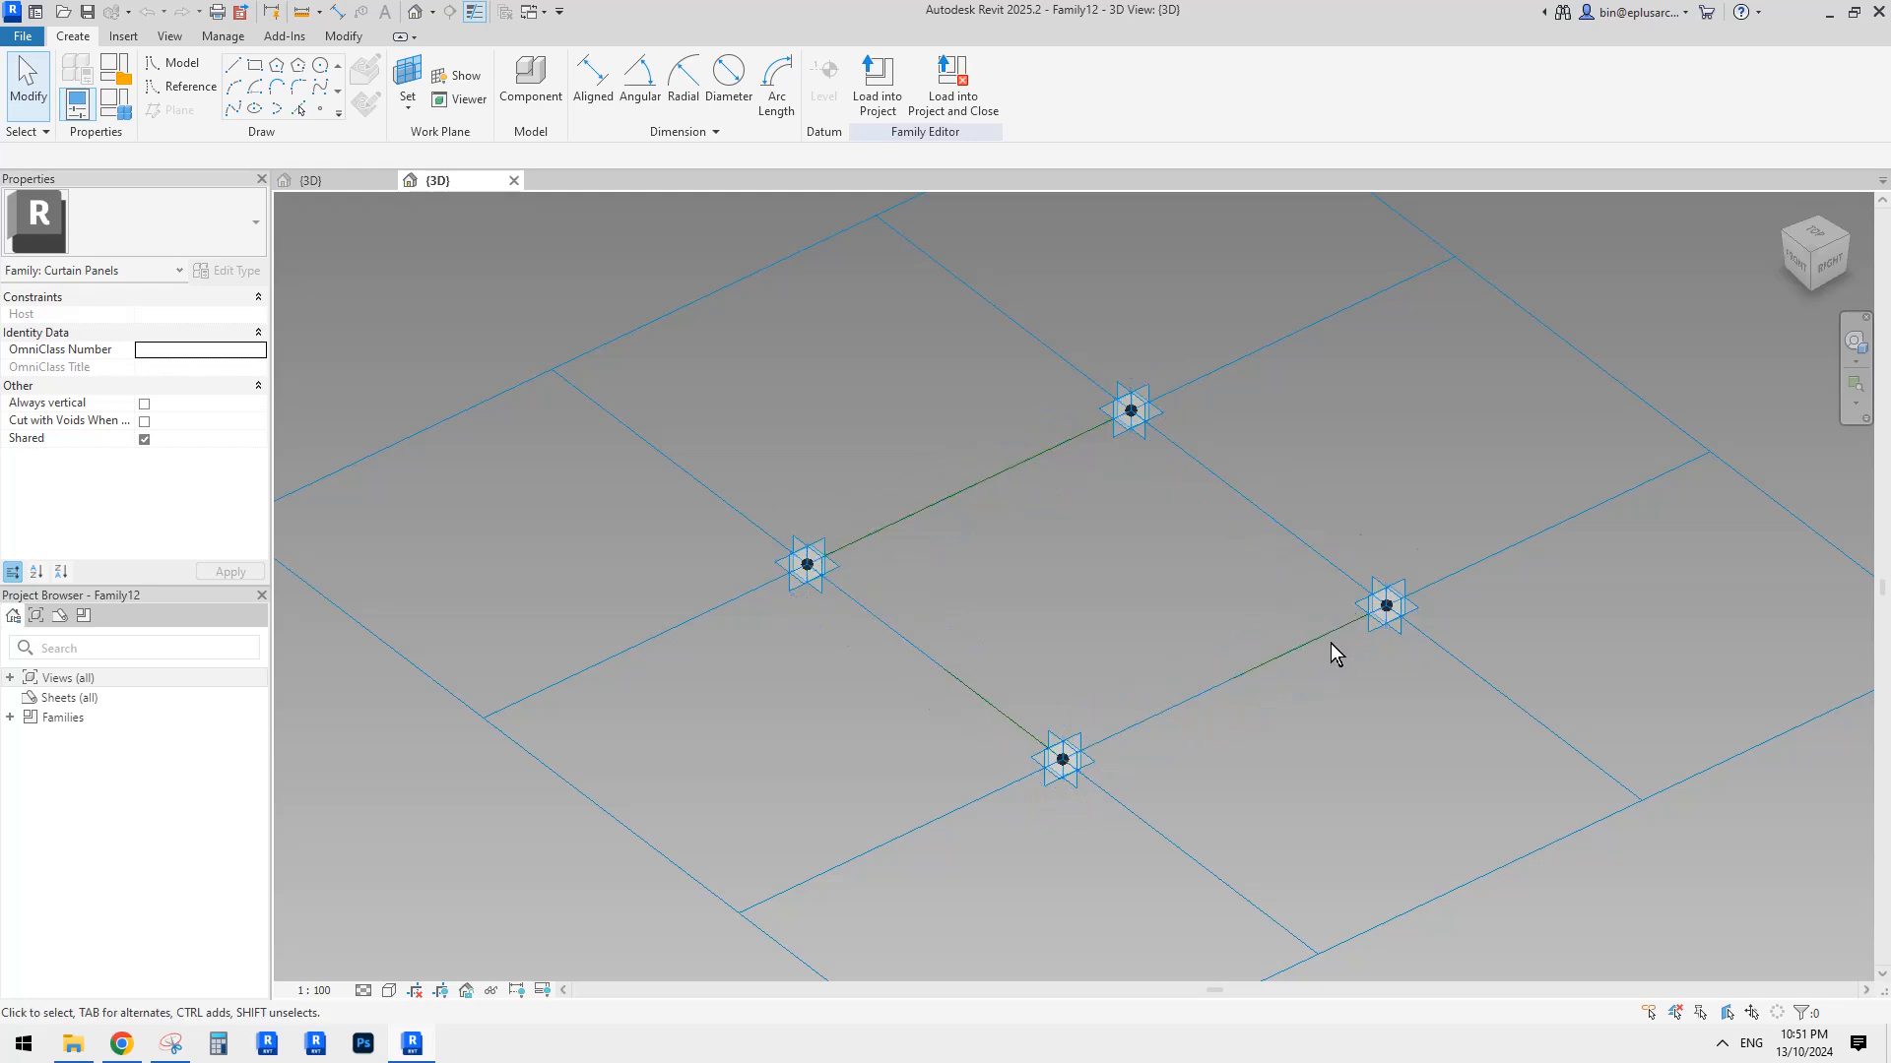
key(Tab)
middle_drag(1294, 636, 1233, 630)
key(Tab)
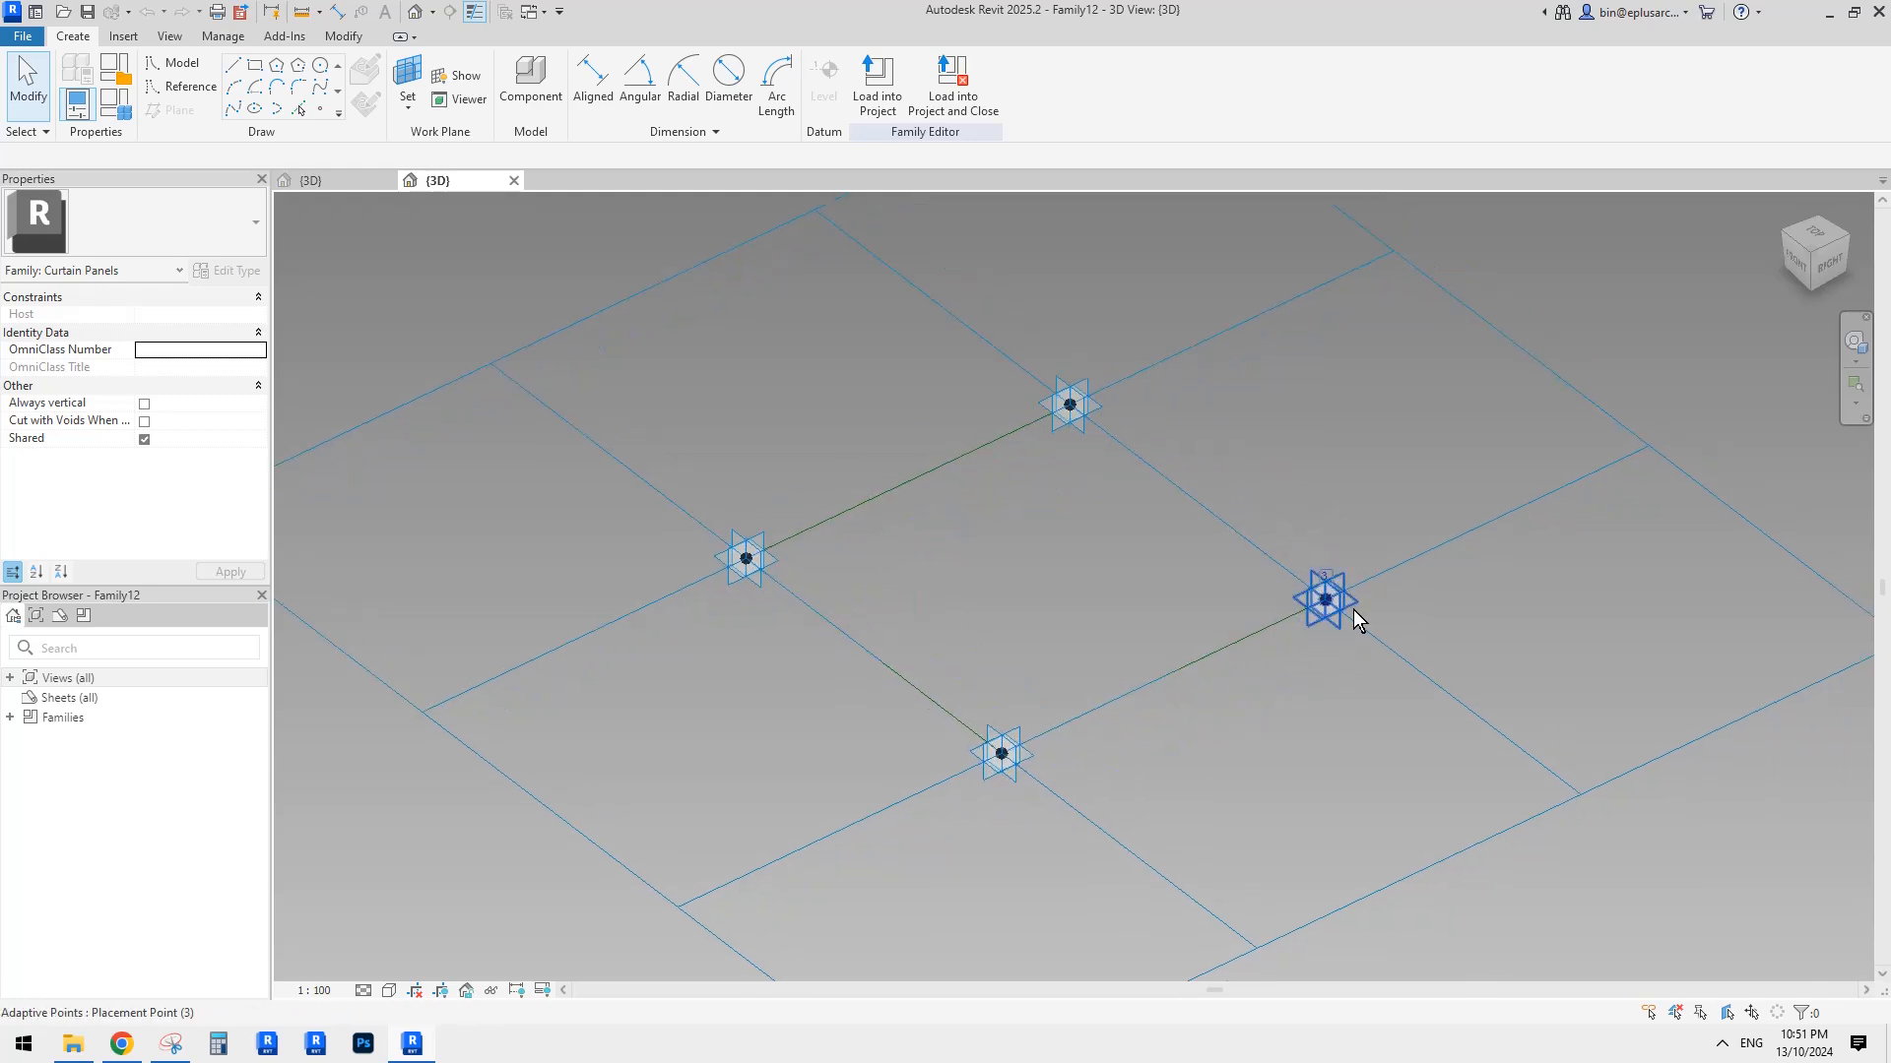
key(Tab)
key(Tab)
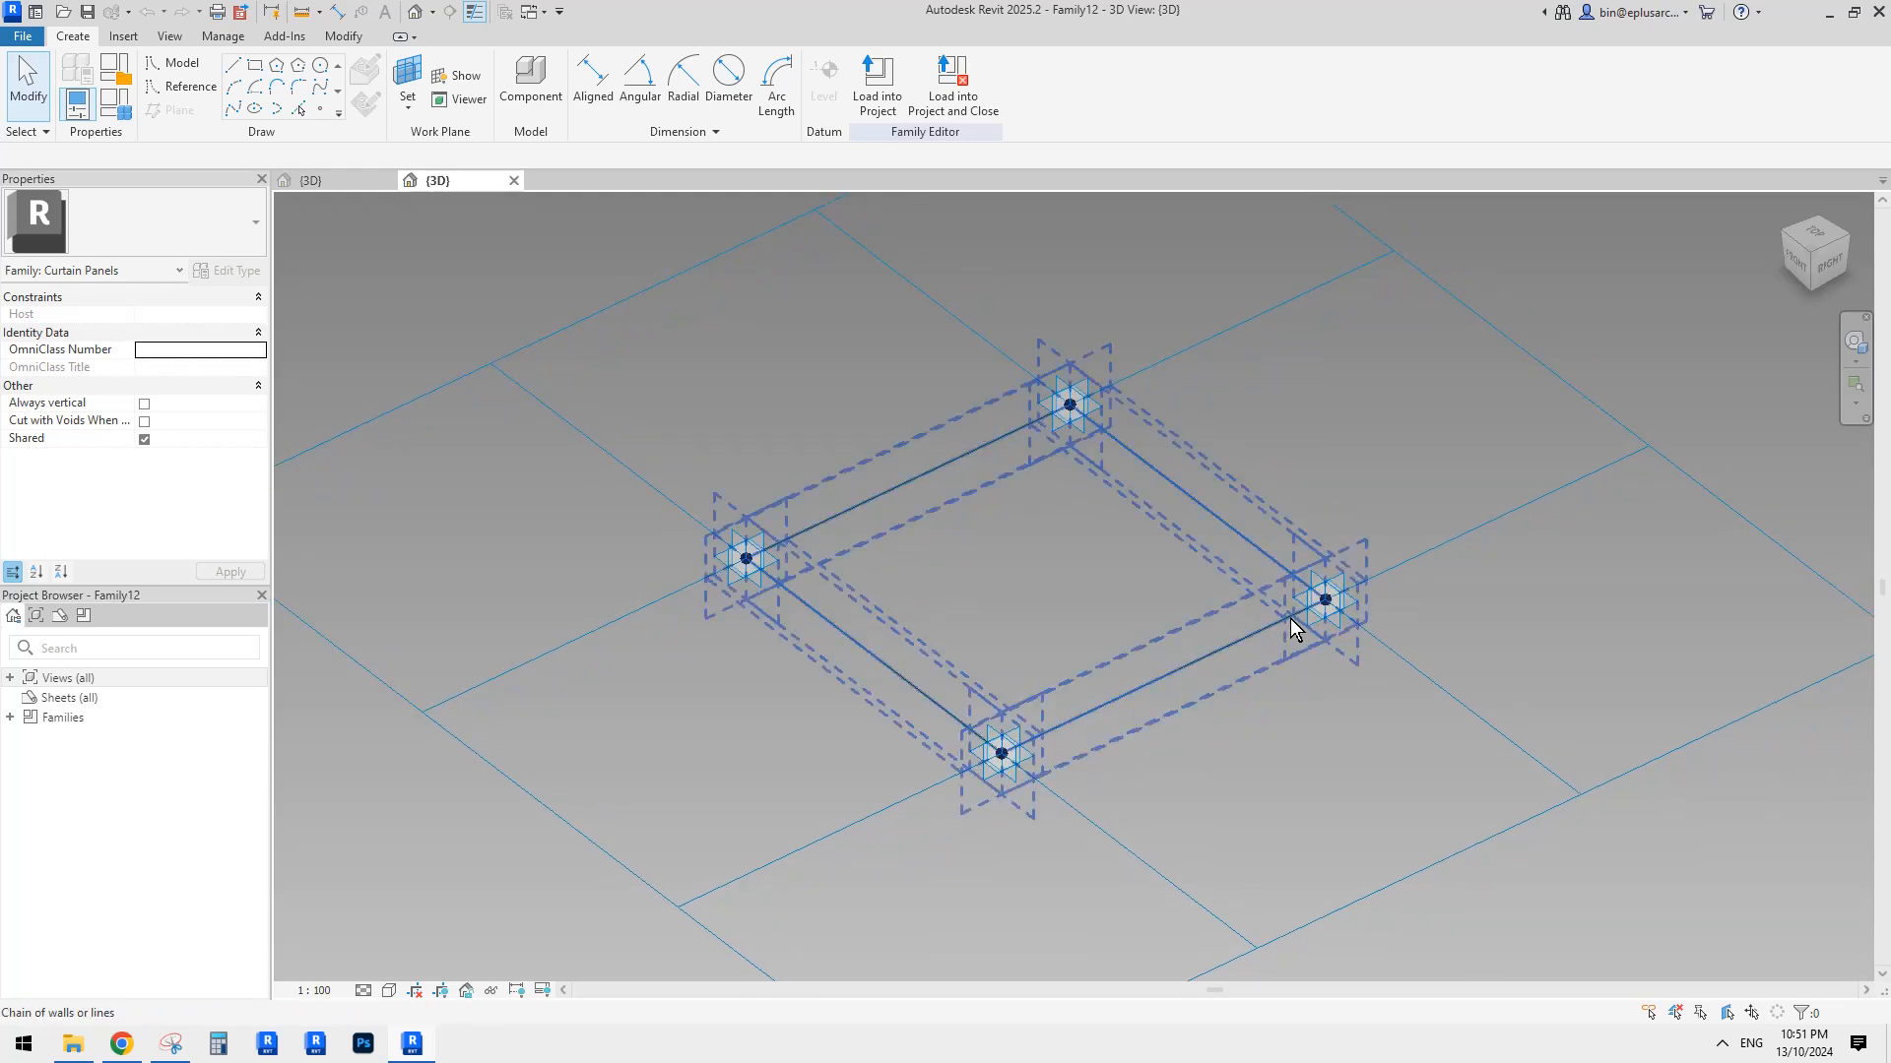
scroll(1325, 606, up, 1)
key(Tab)
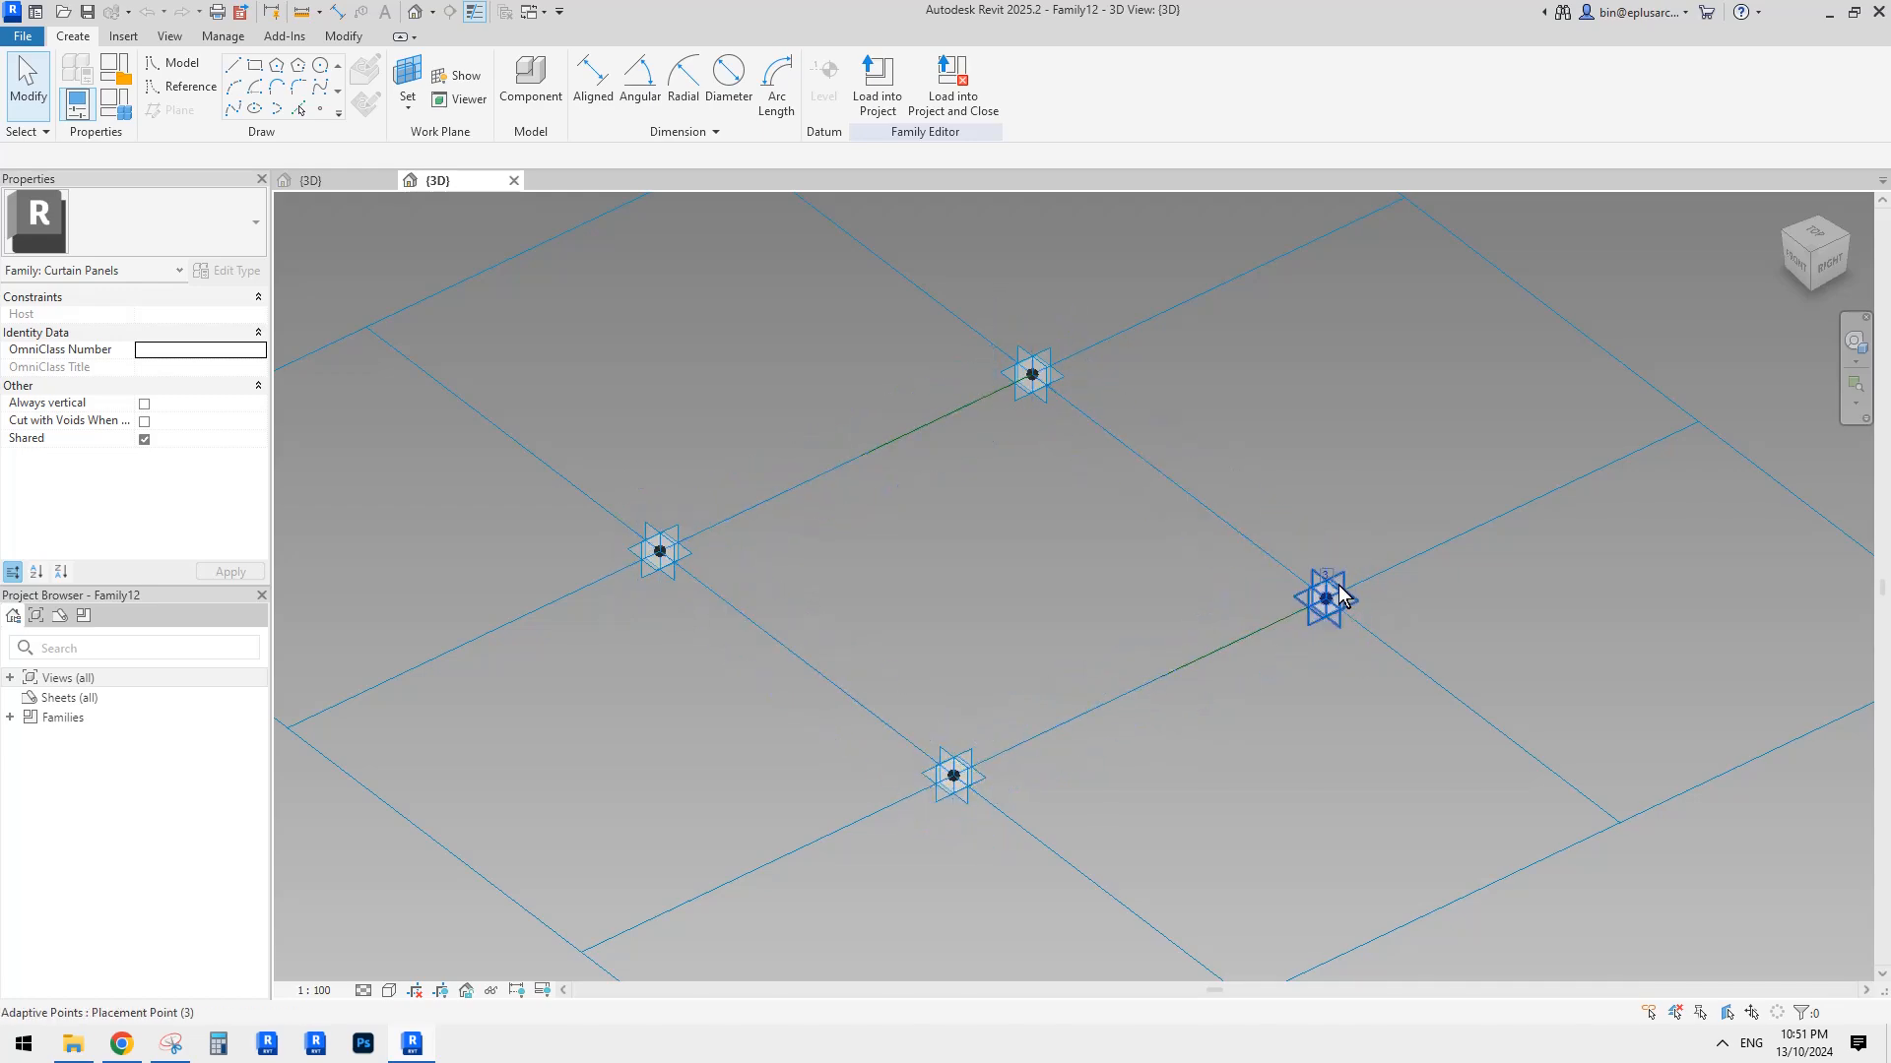
middle_drag(1283, 645, 1277, 649)
key(Tab)
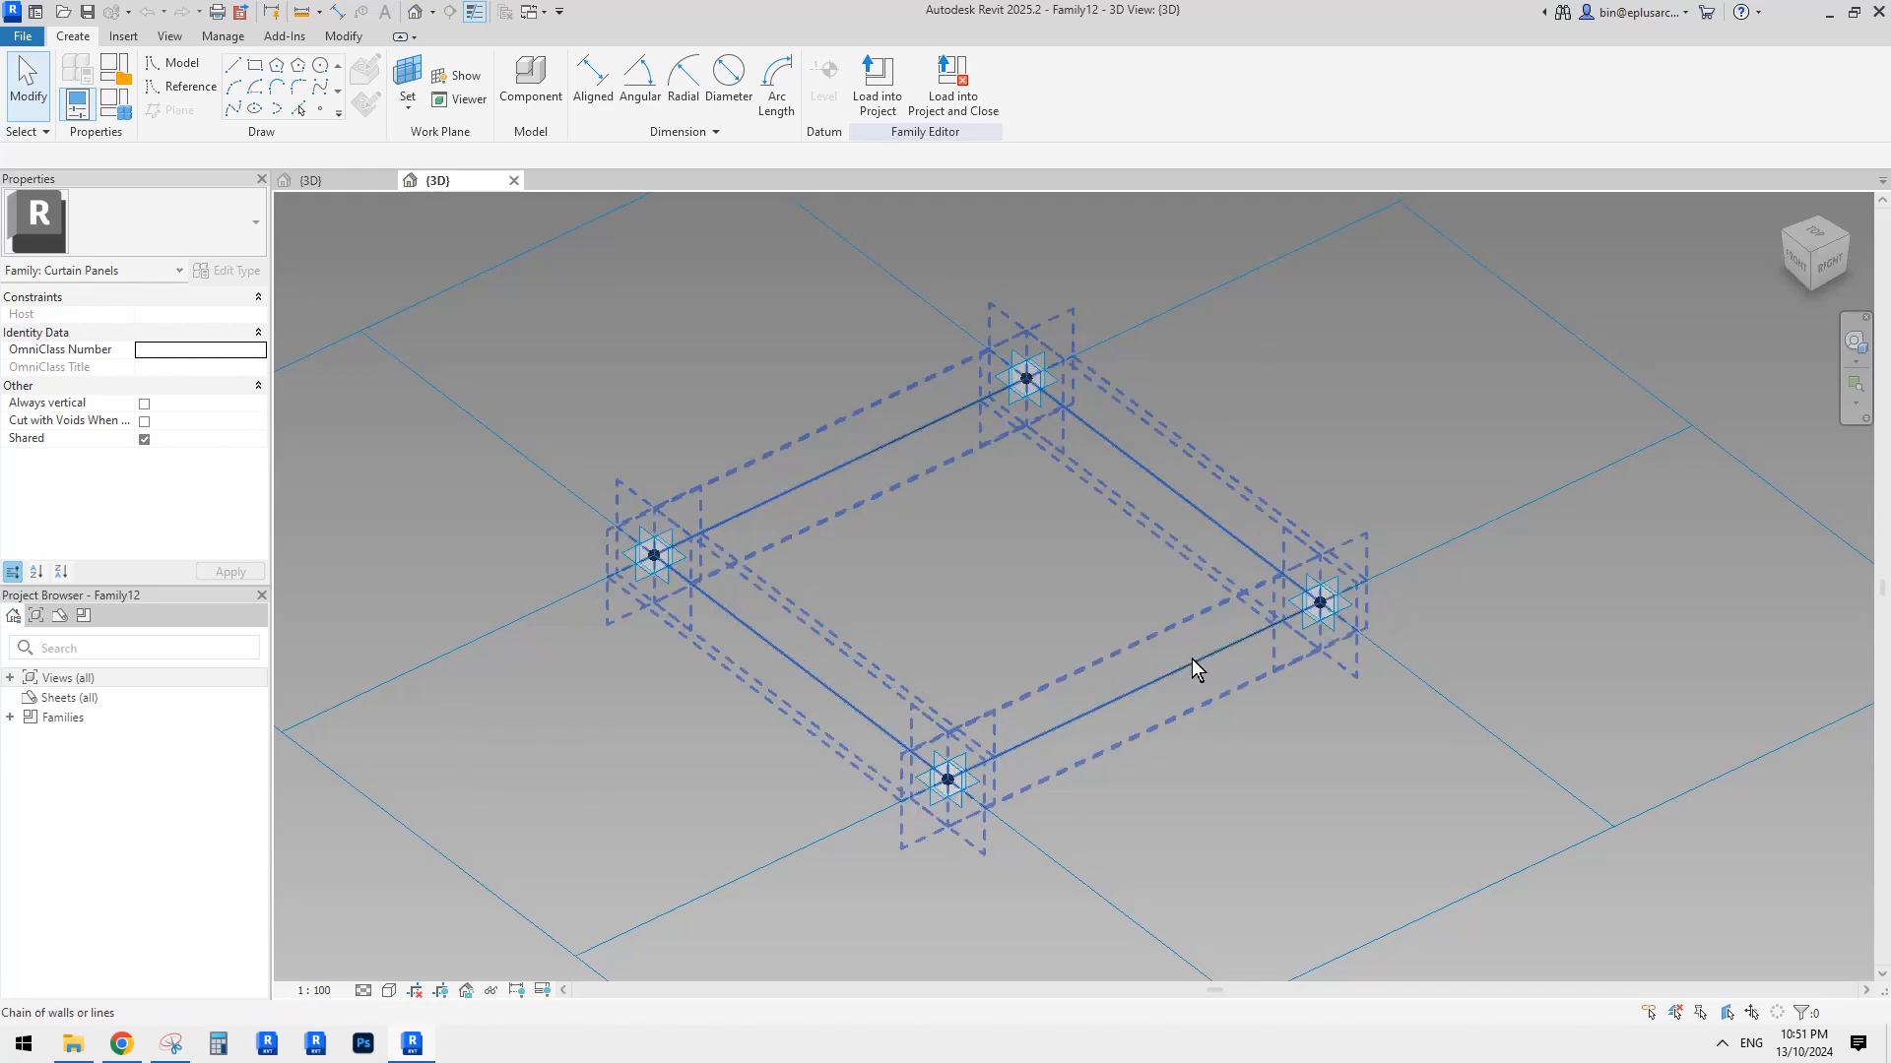
key(Tab)
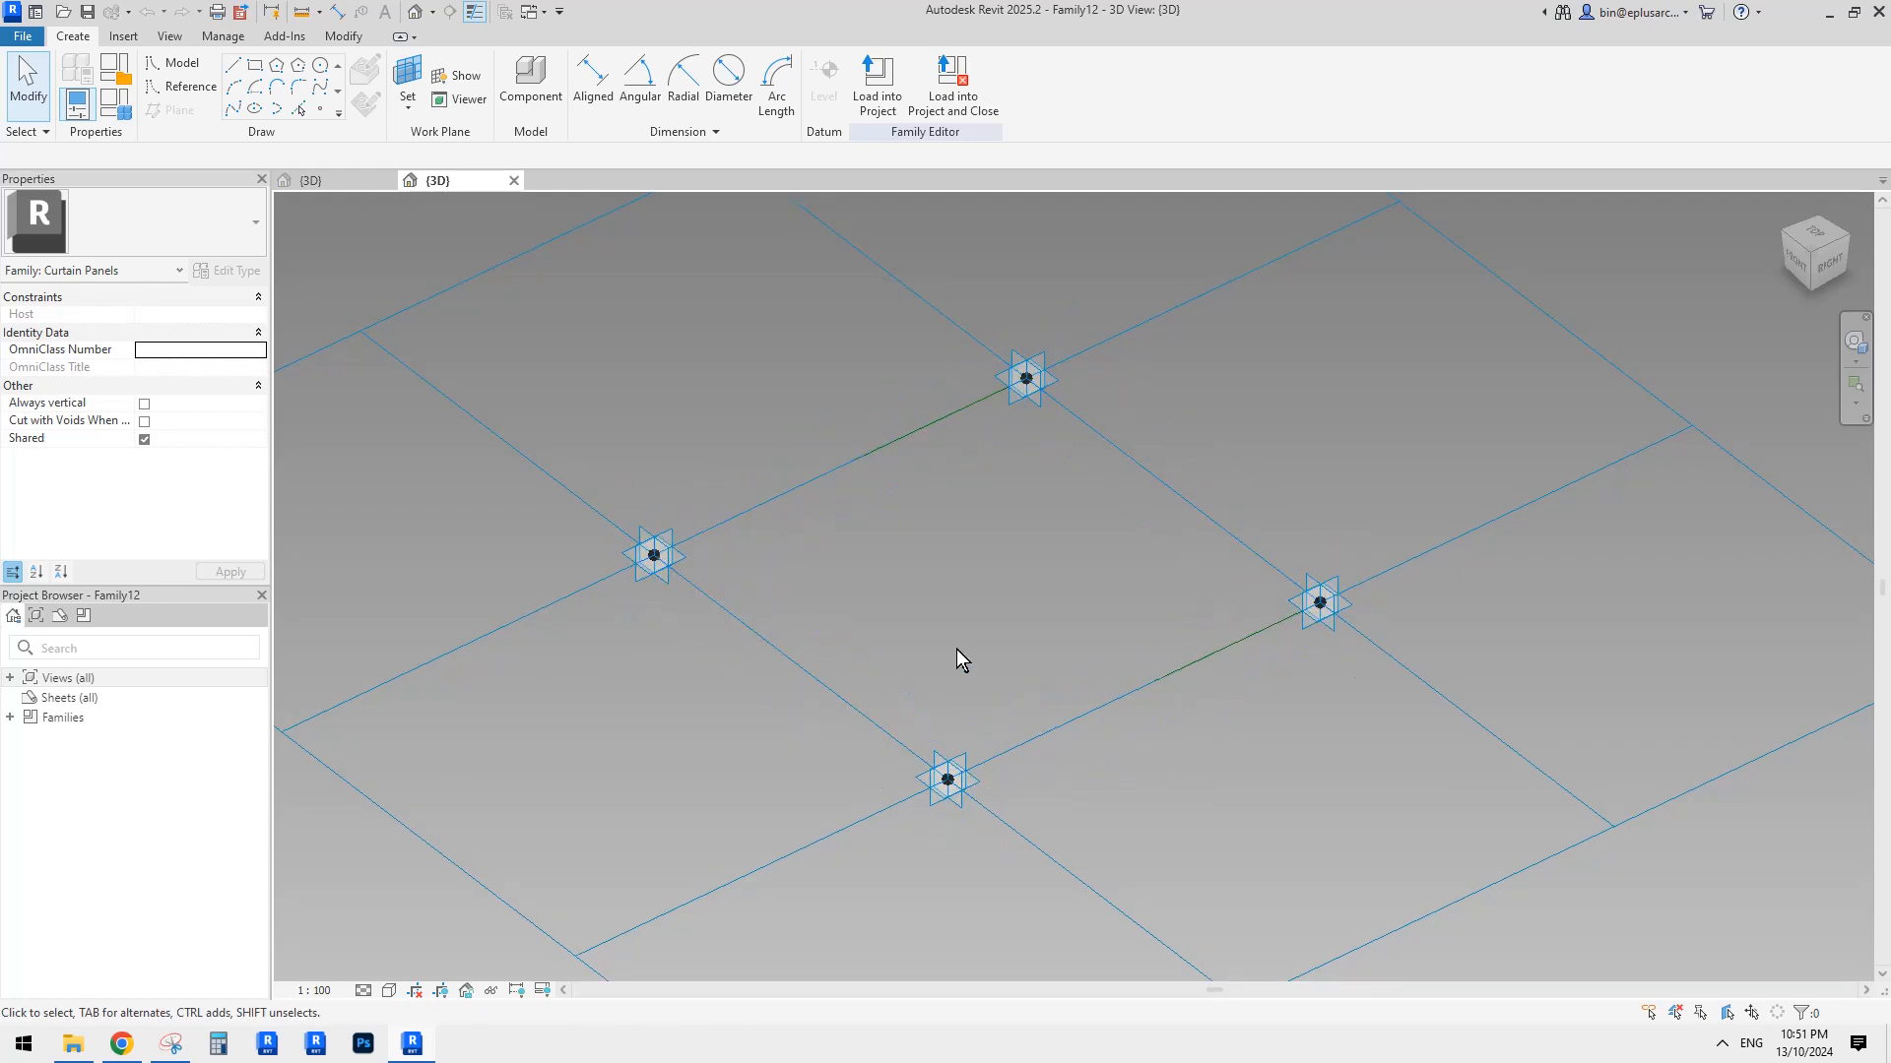
key(Tab)
key(Tab)
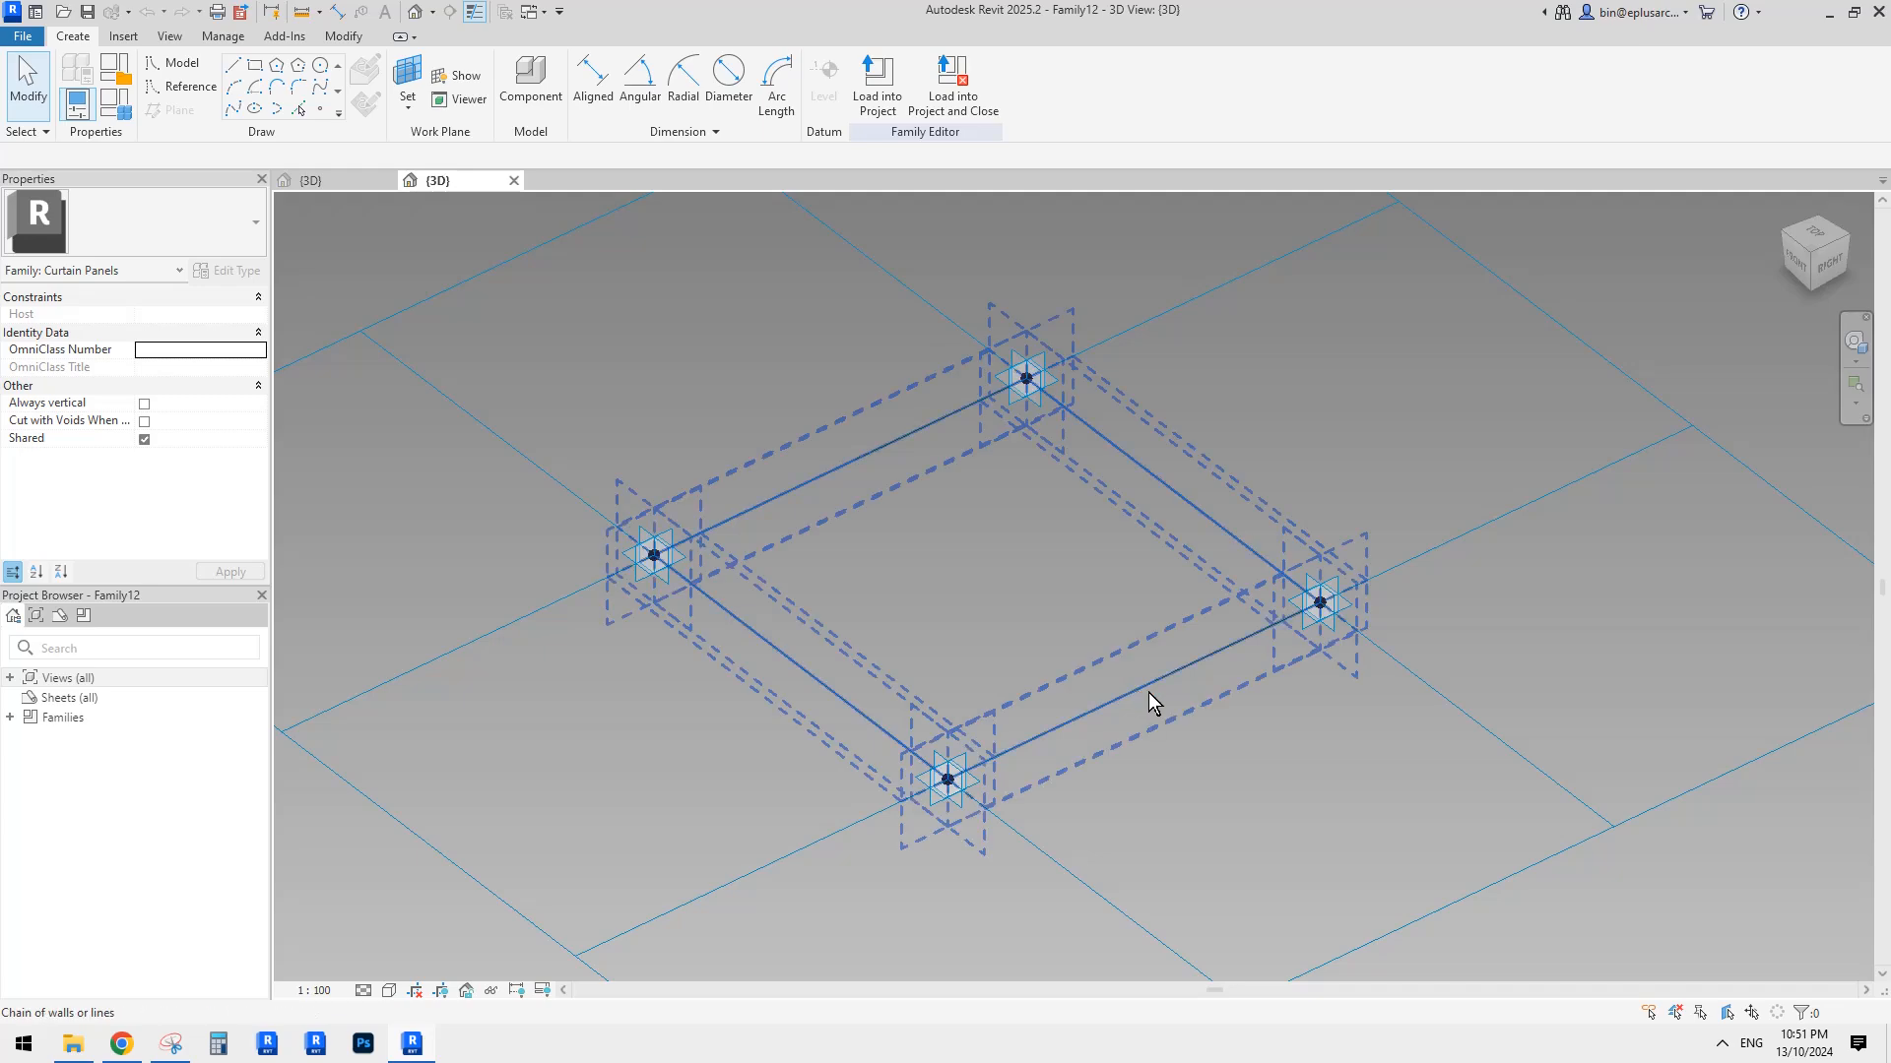
click(1198, 671)
click(985, 573)
middle_drag(956, 574, 943, 563)
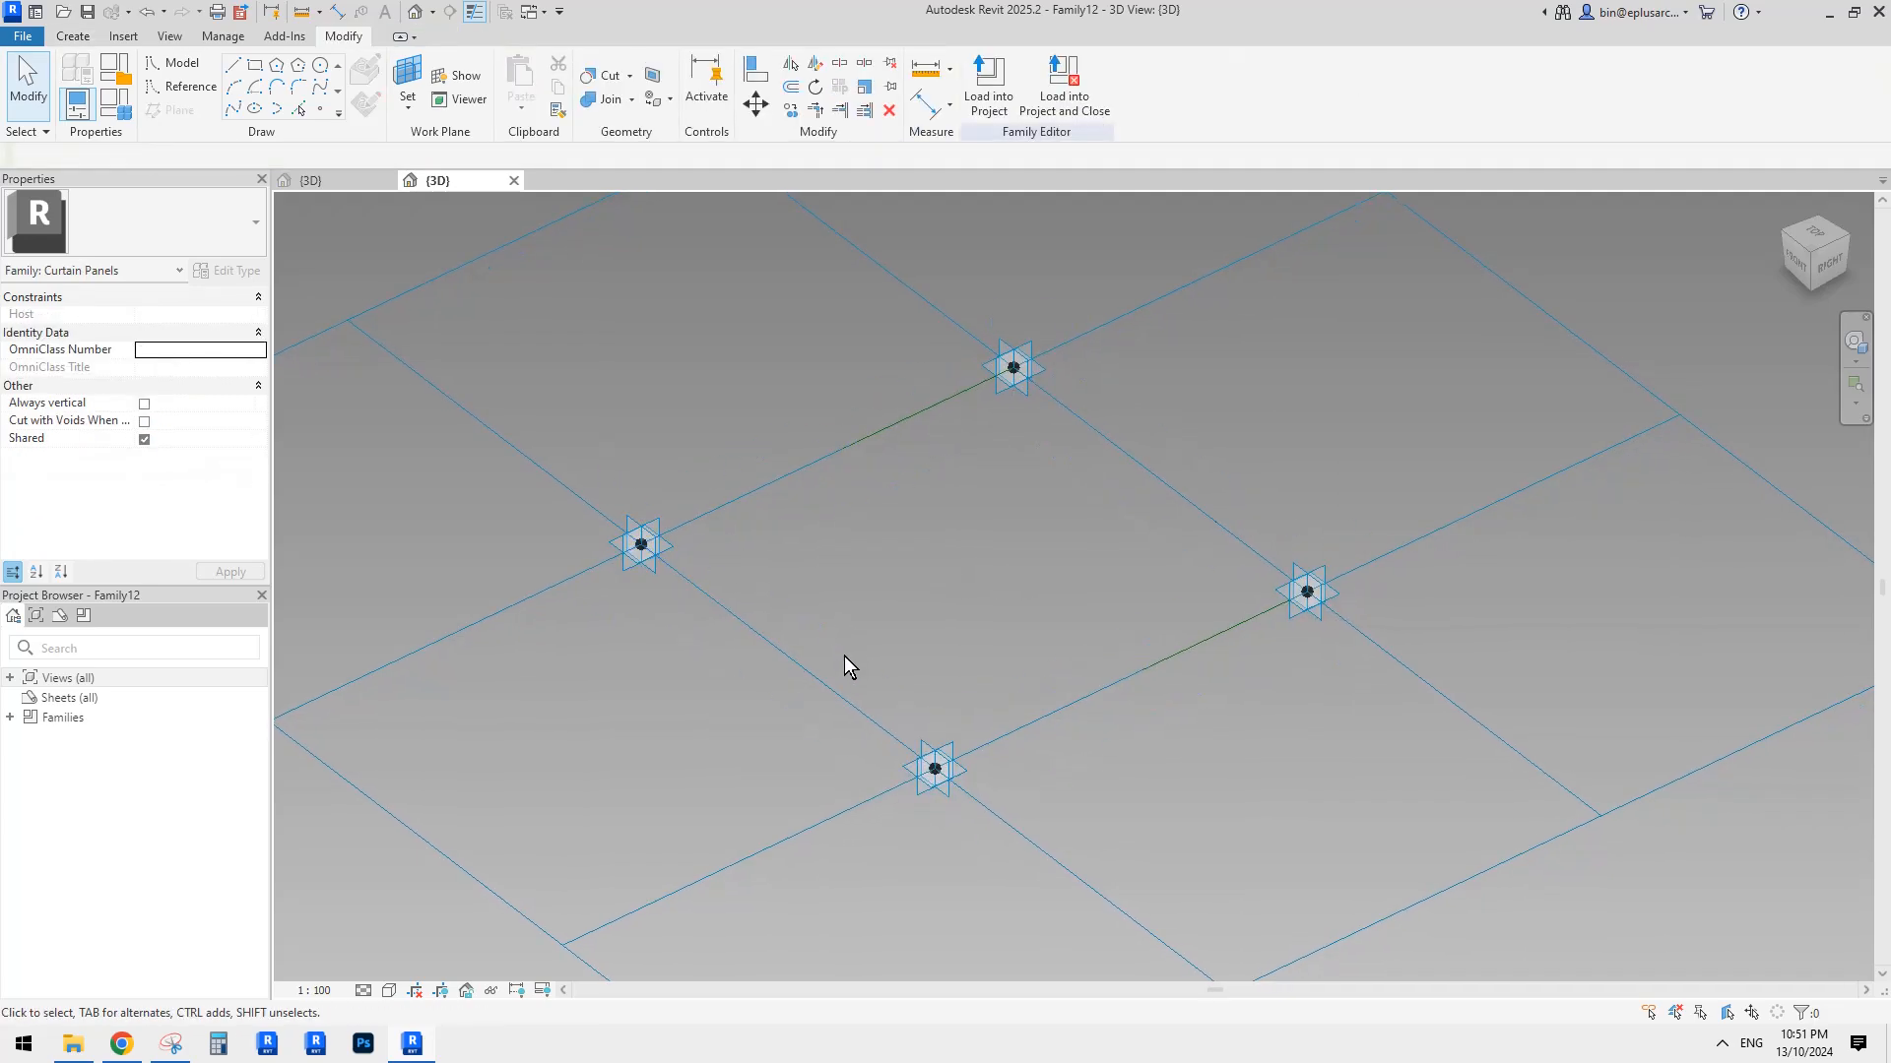
key(Tab)
key(Tab)
key(Tab)
key(Tab)
key(Tab)
middle_drag(1017, 670, 1003, 628)
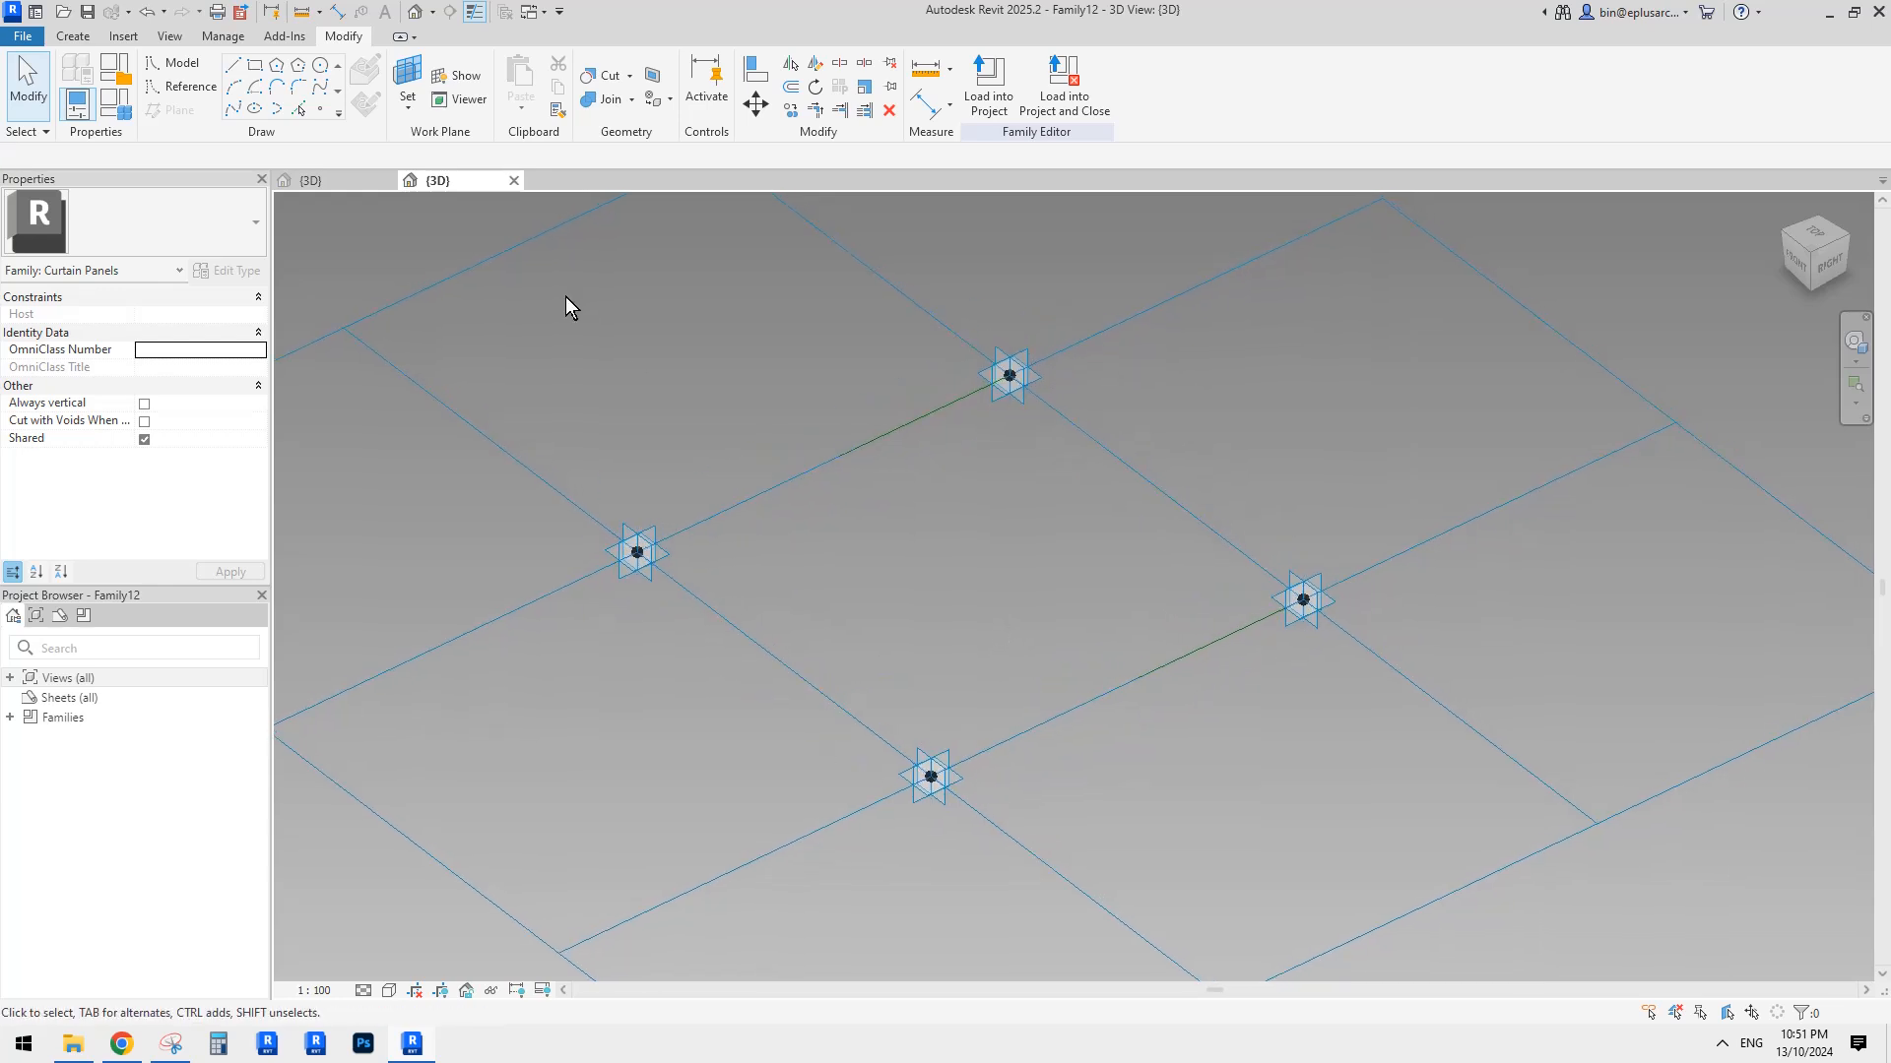
Place a reference point on the reference line between adaptive points 2 and 3, nearer point 2.
click(324, 109)
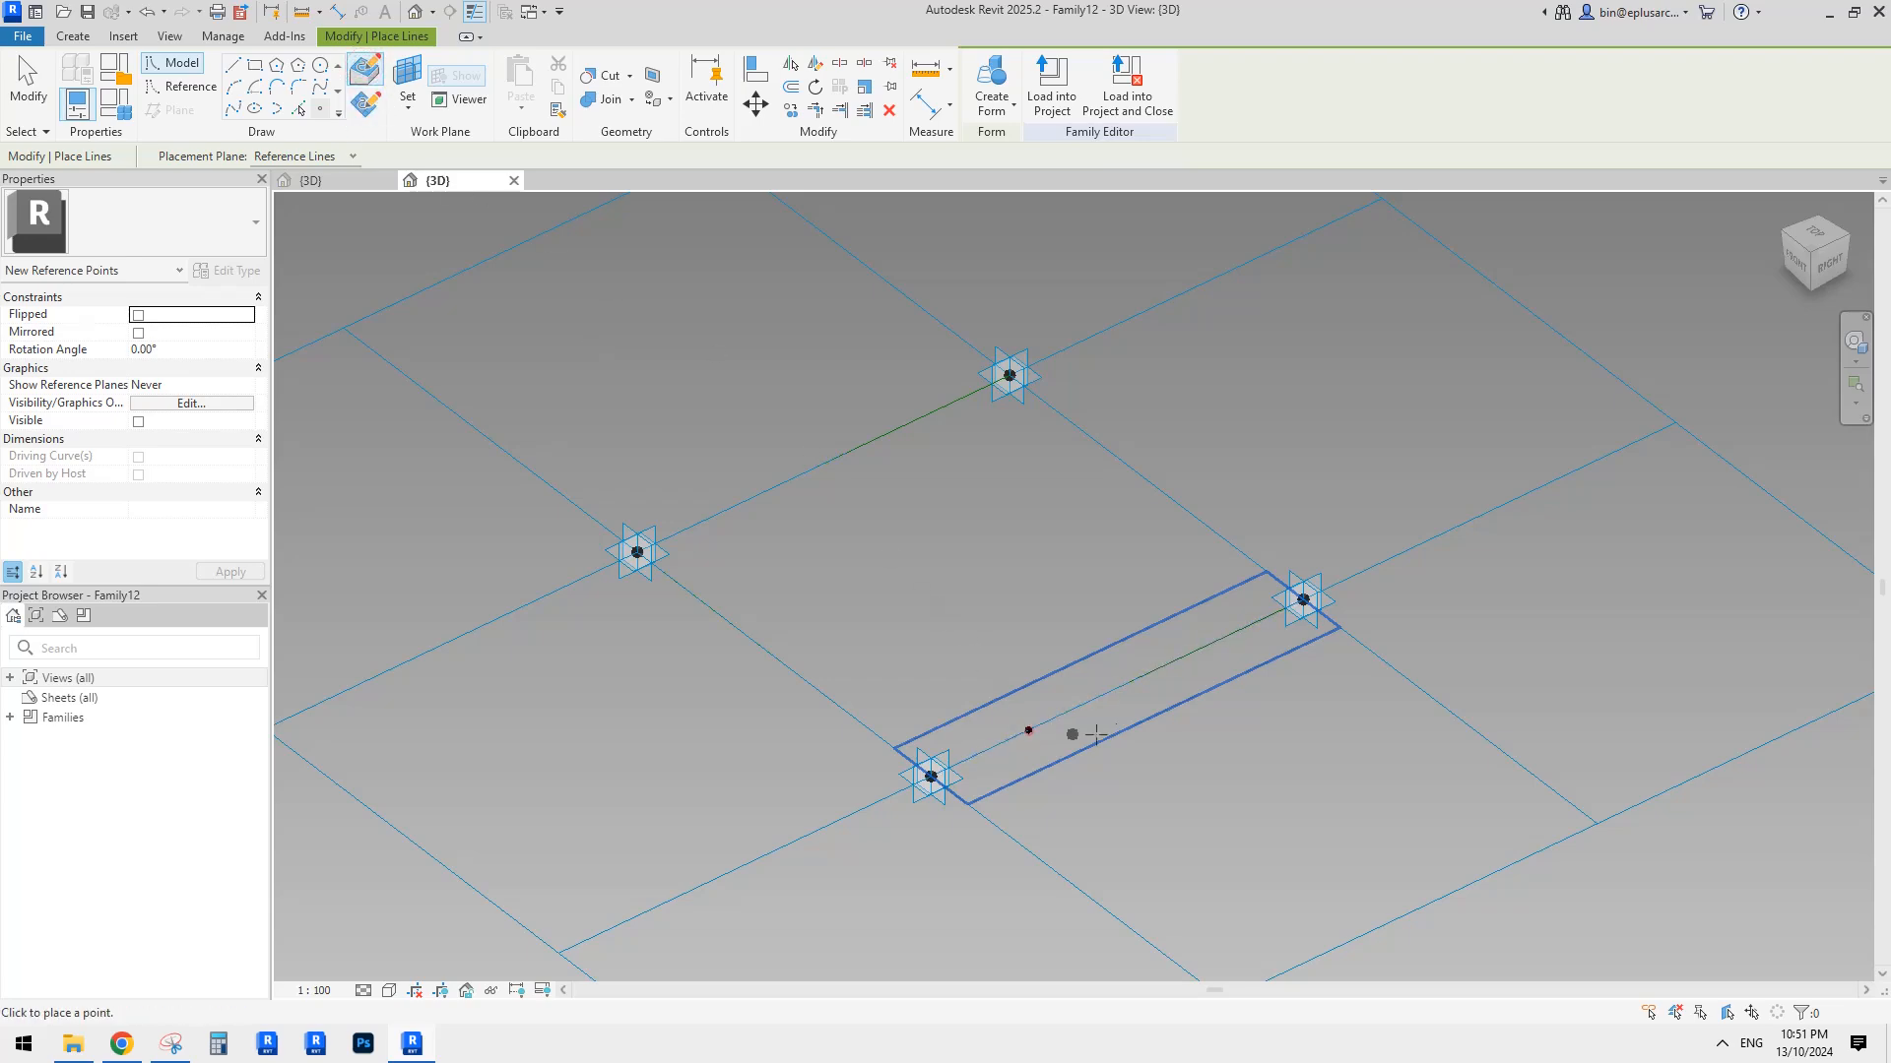
click(1028, 729)
key(Escape)
key(Escape)
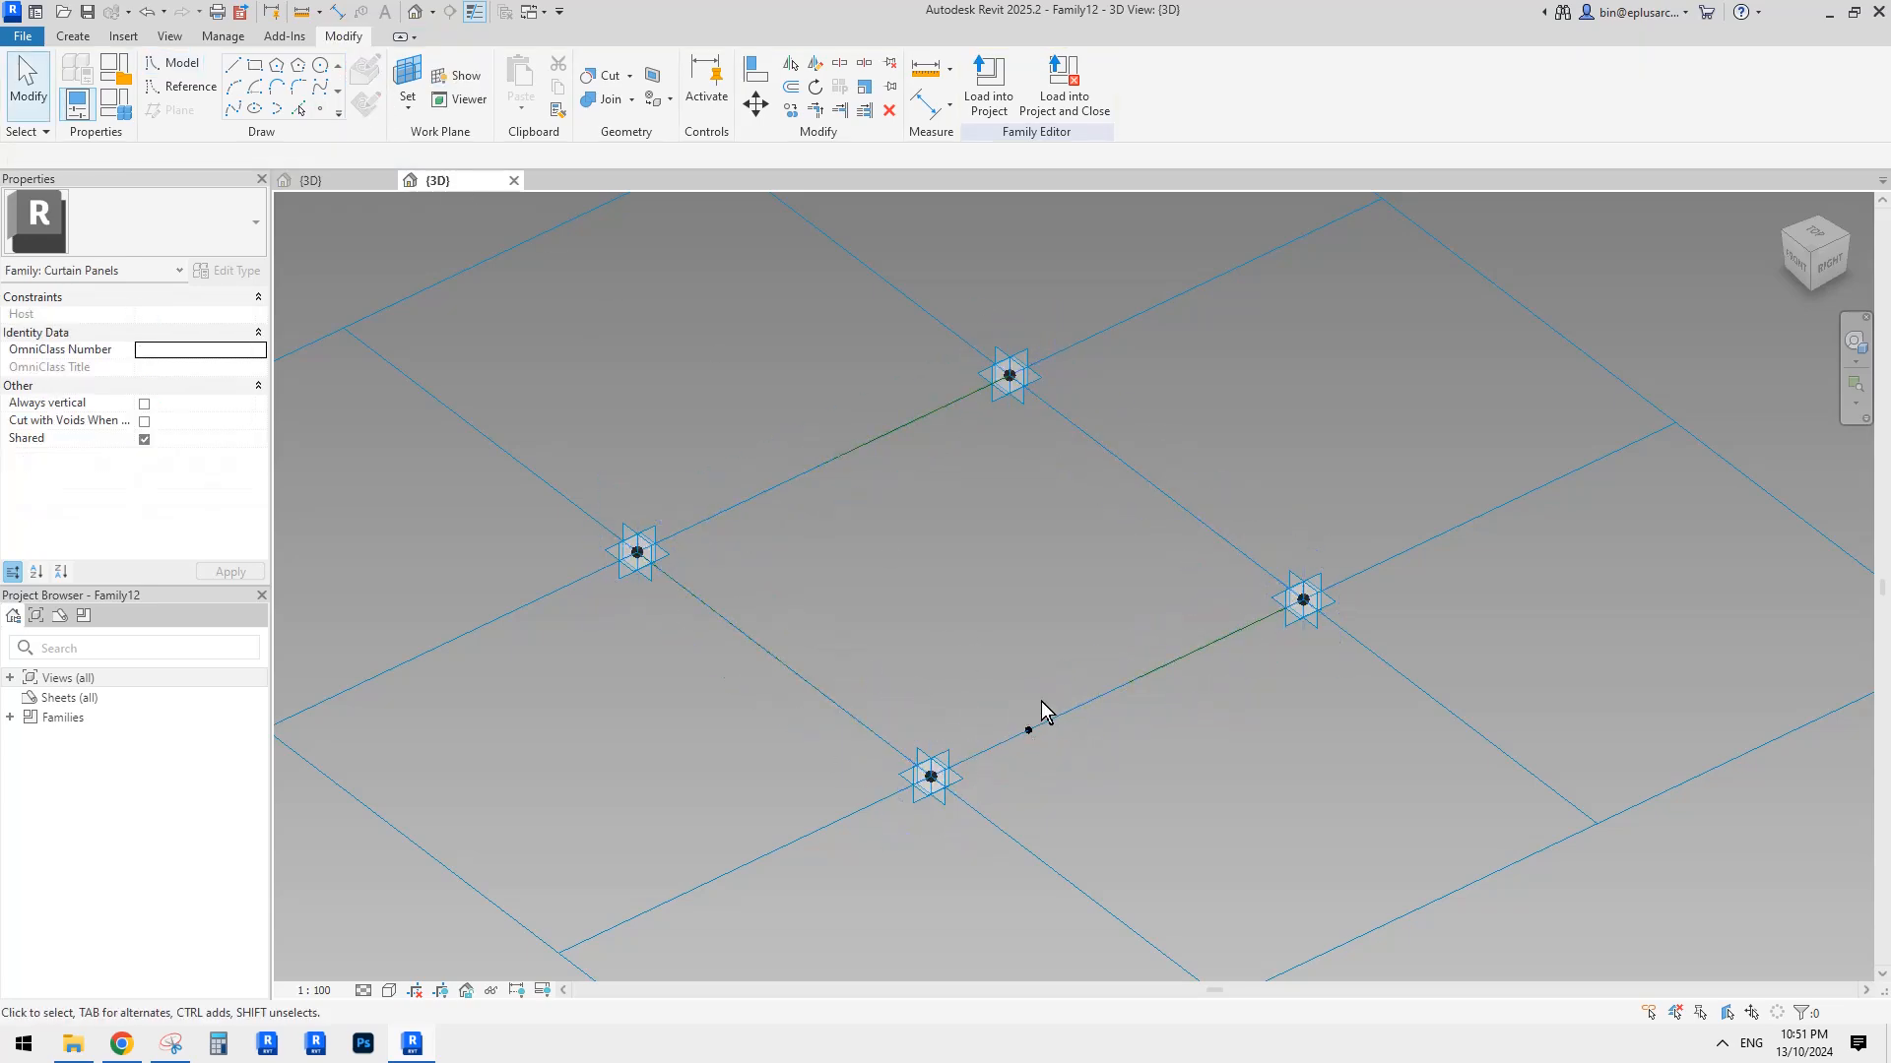
Sketch a narrow upright rectangle in reference lines on the hosted point's work plane, hanging down from the point.
click(190, 87)
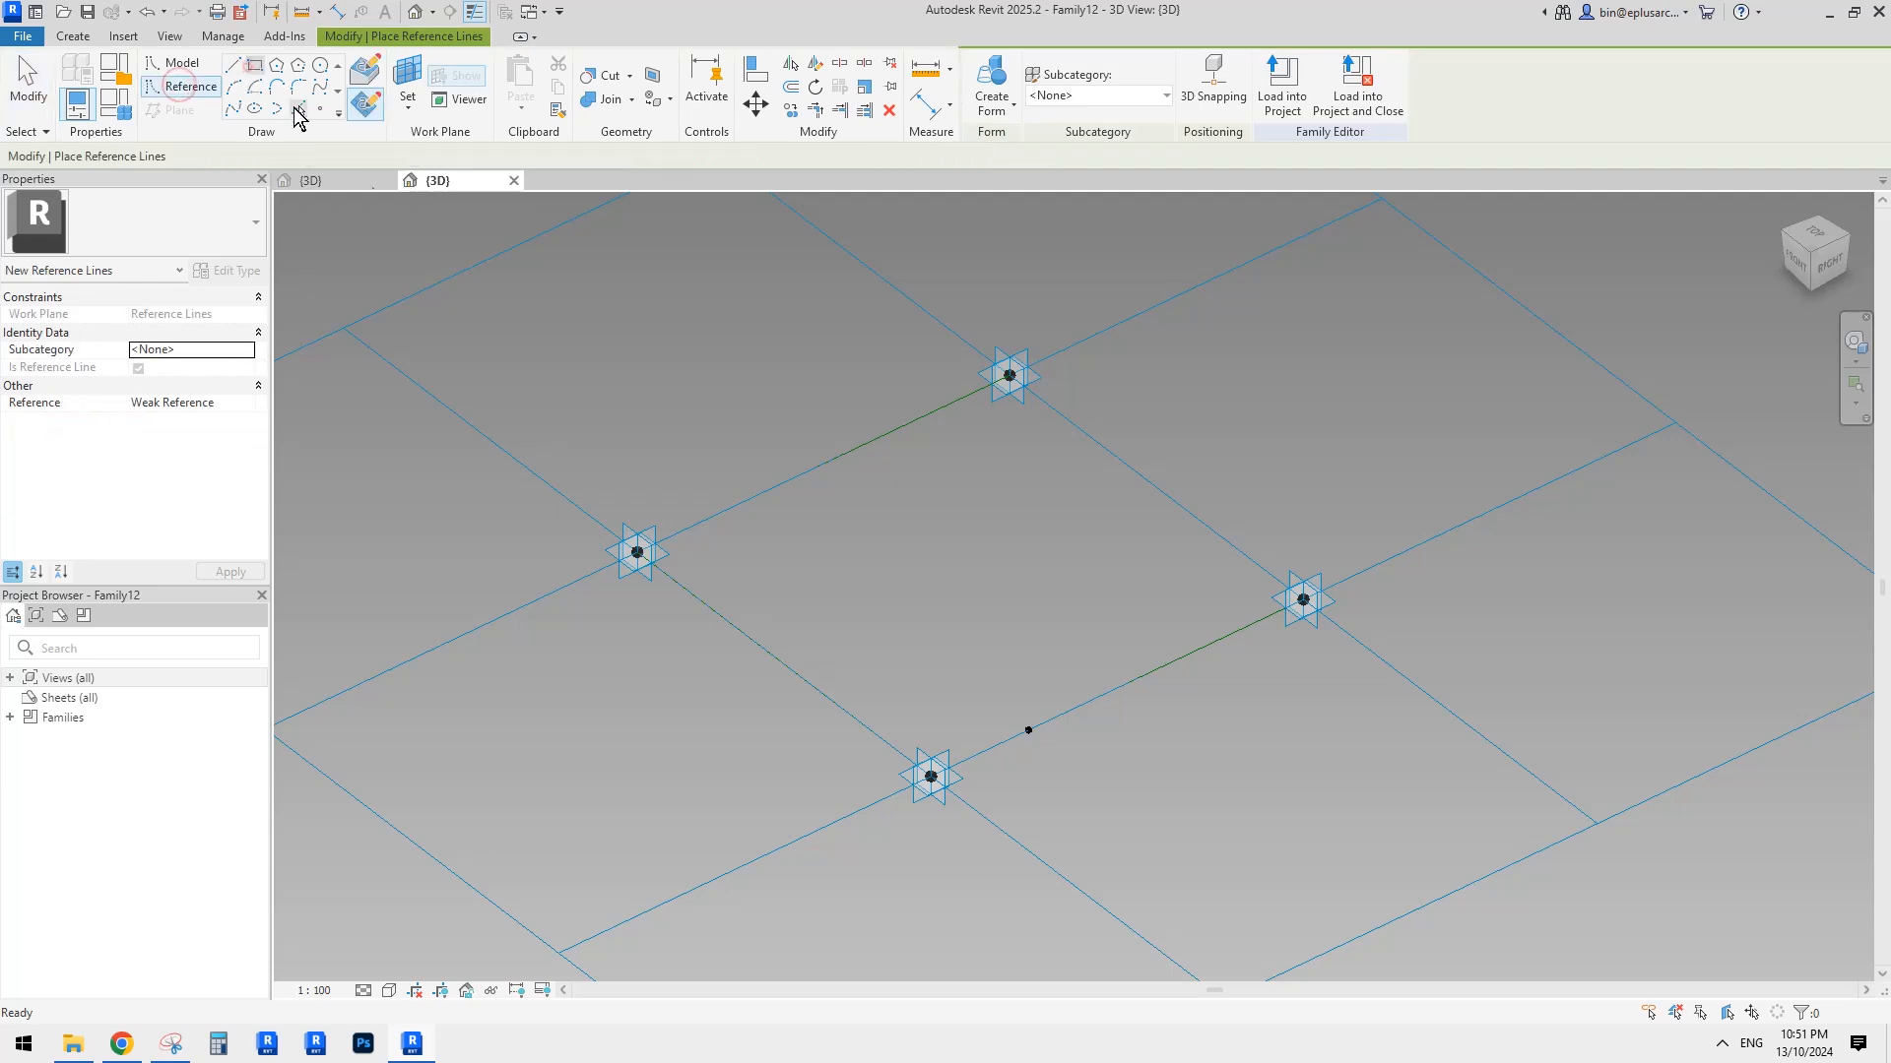
key(Escape)
key(Escape)
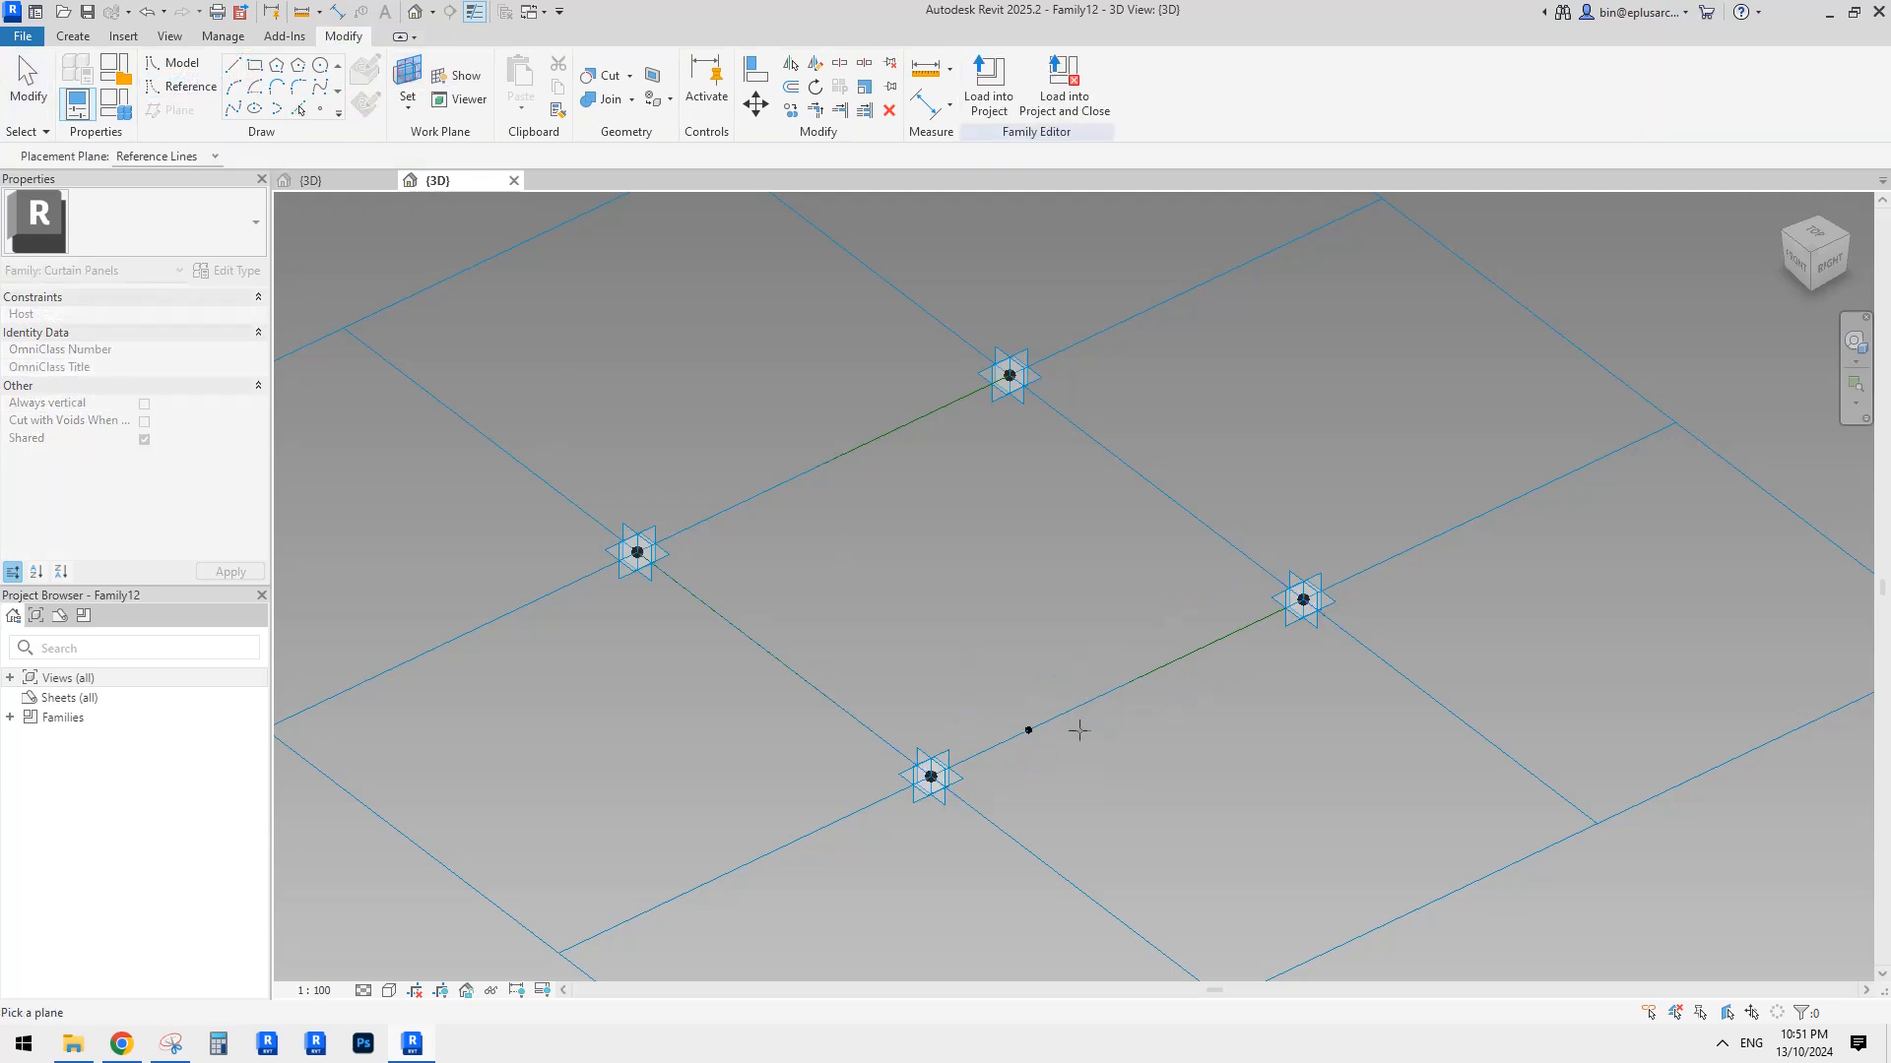
click(1028, 729)
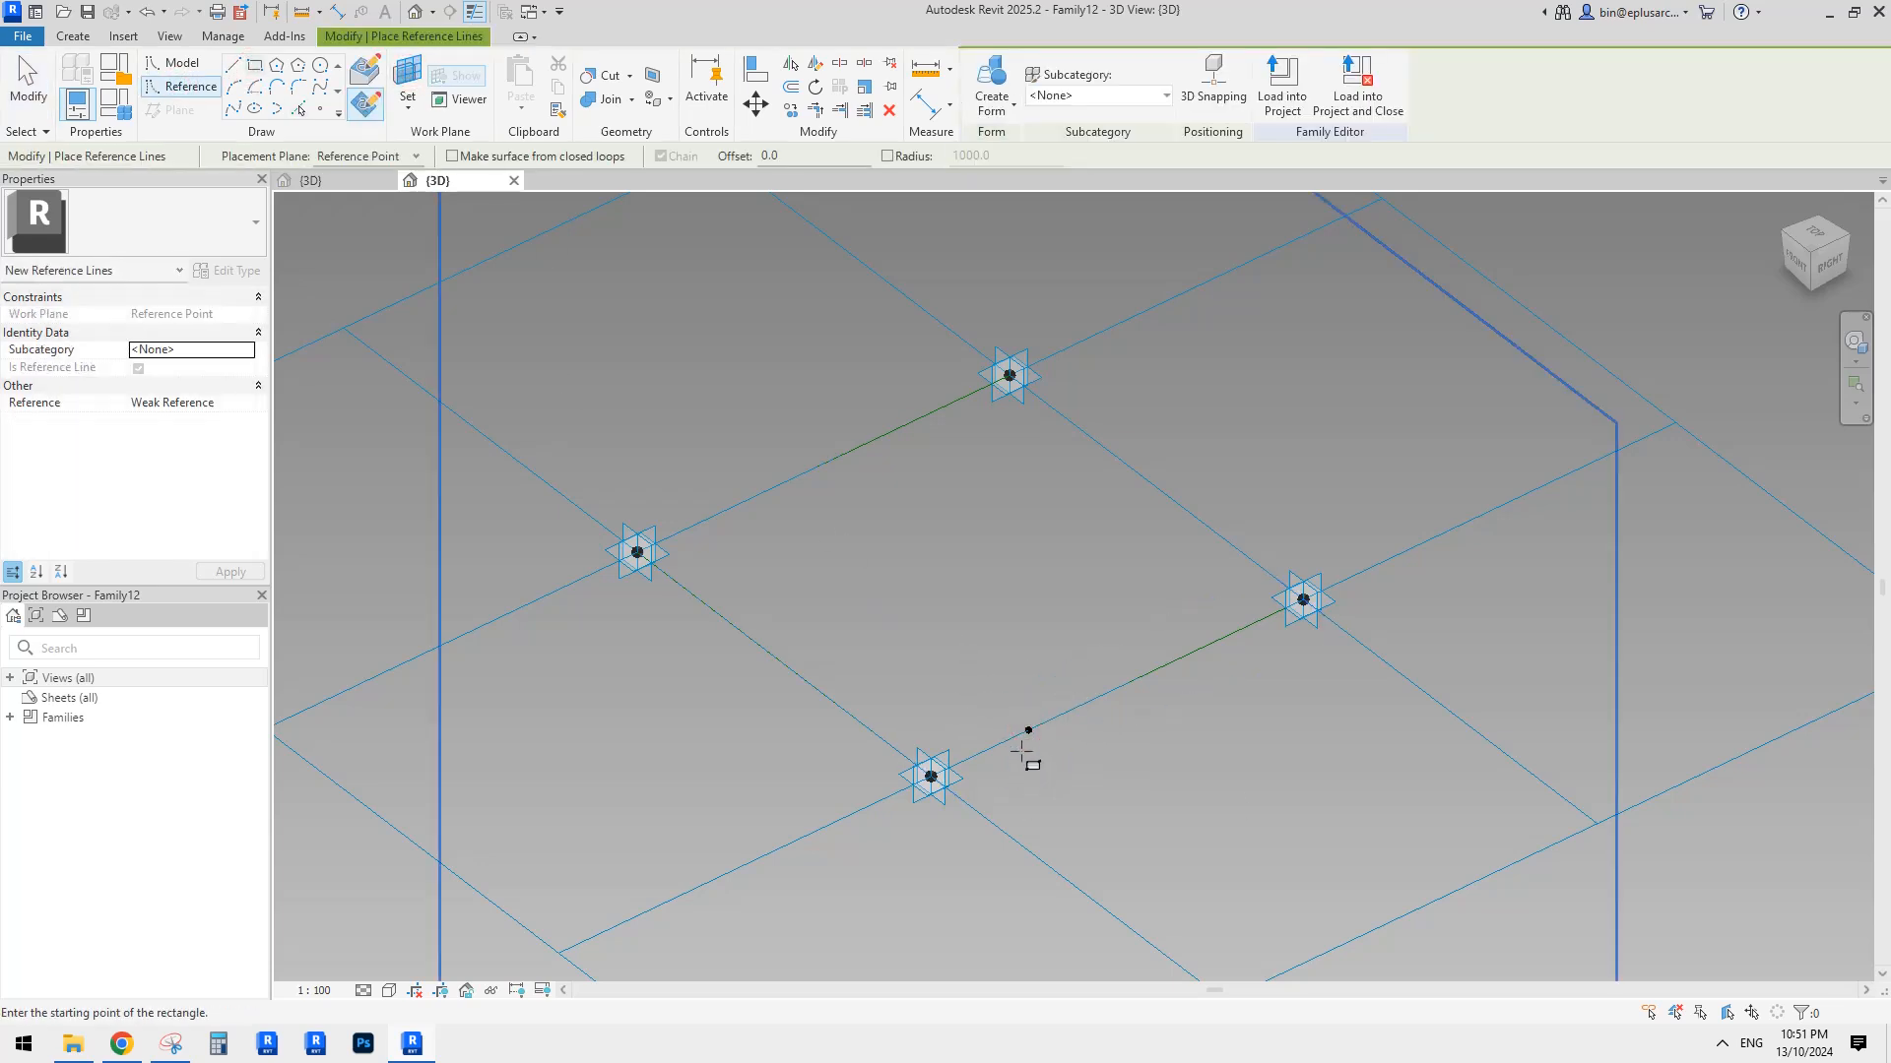
click(1028, 730)
click(1045, 832)
key(Escape)
key(Escape)
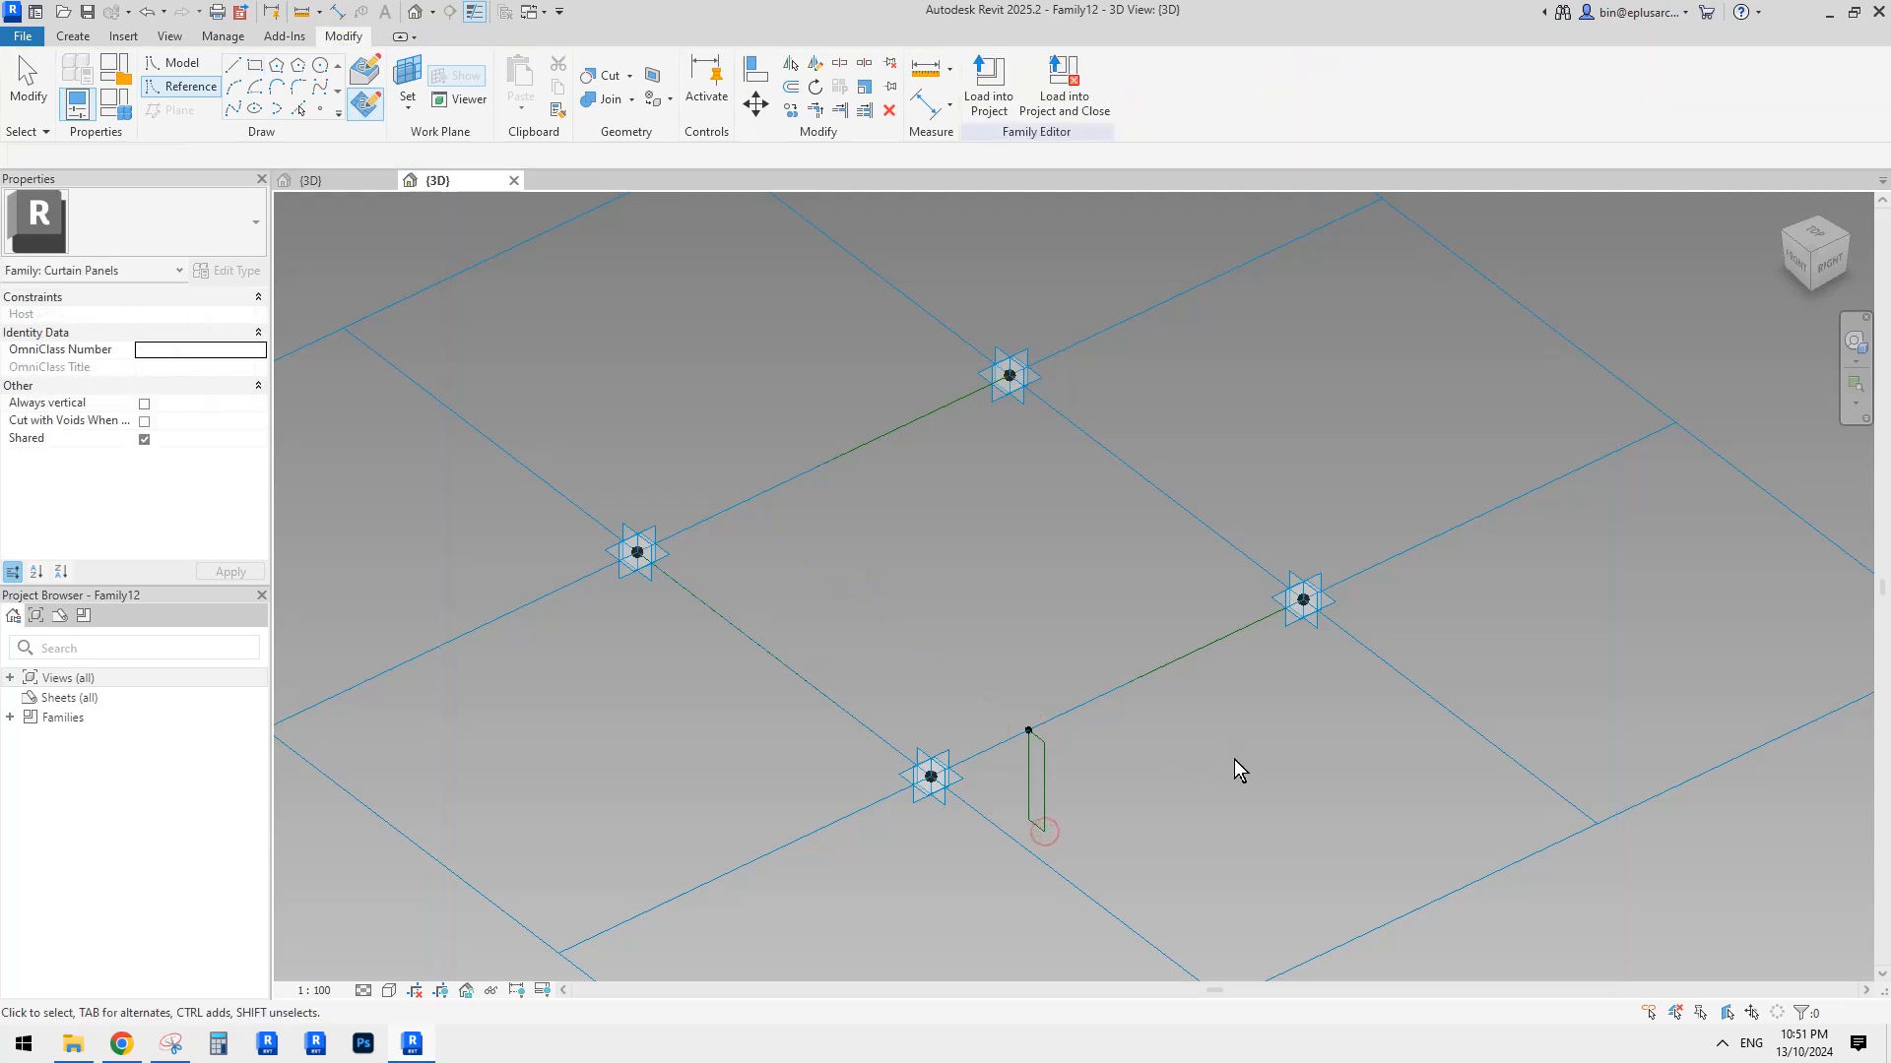
Copy the reference point with its rectangle and rehost the copy on the reference line between adaptive points 1 and 2.
drag(972, 669, 1116, 904)
ctrl+drag(1036, 724, 973, 557)
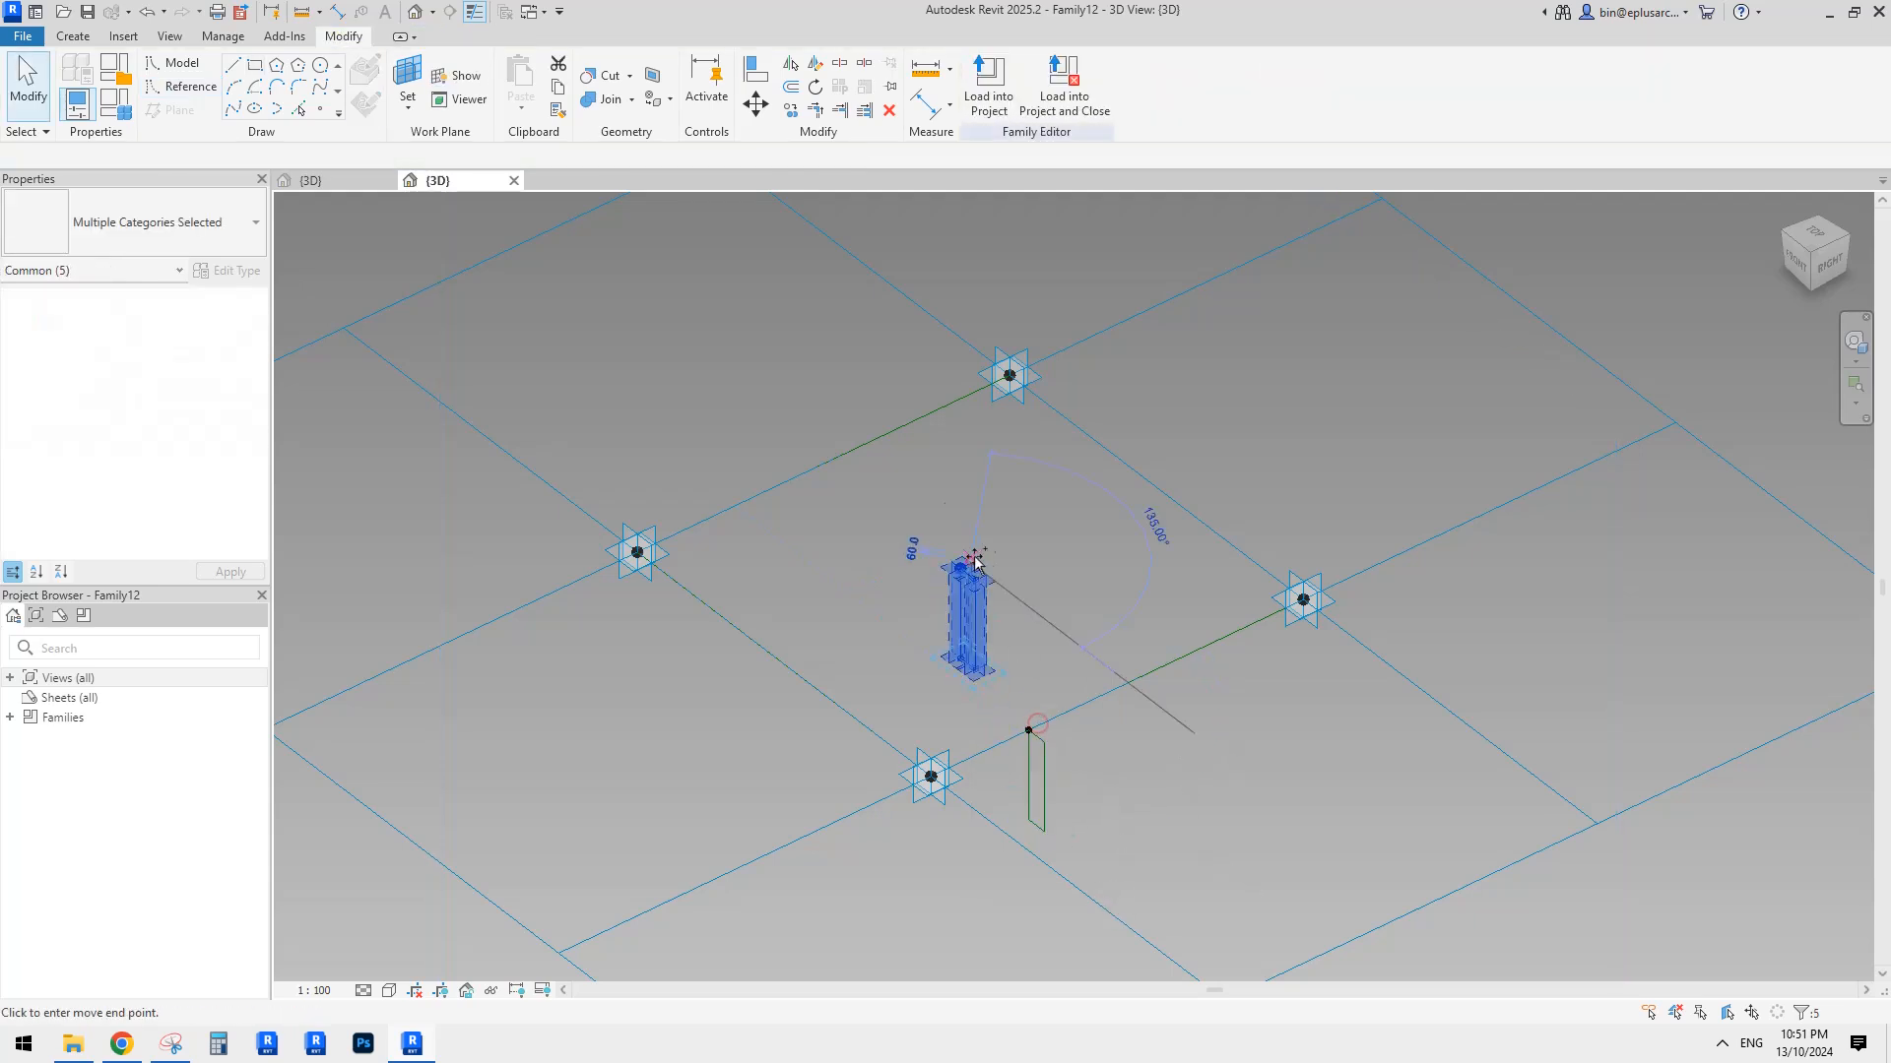
click(961, 569)
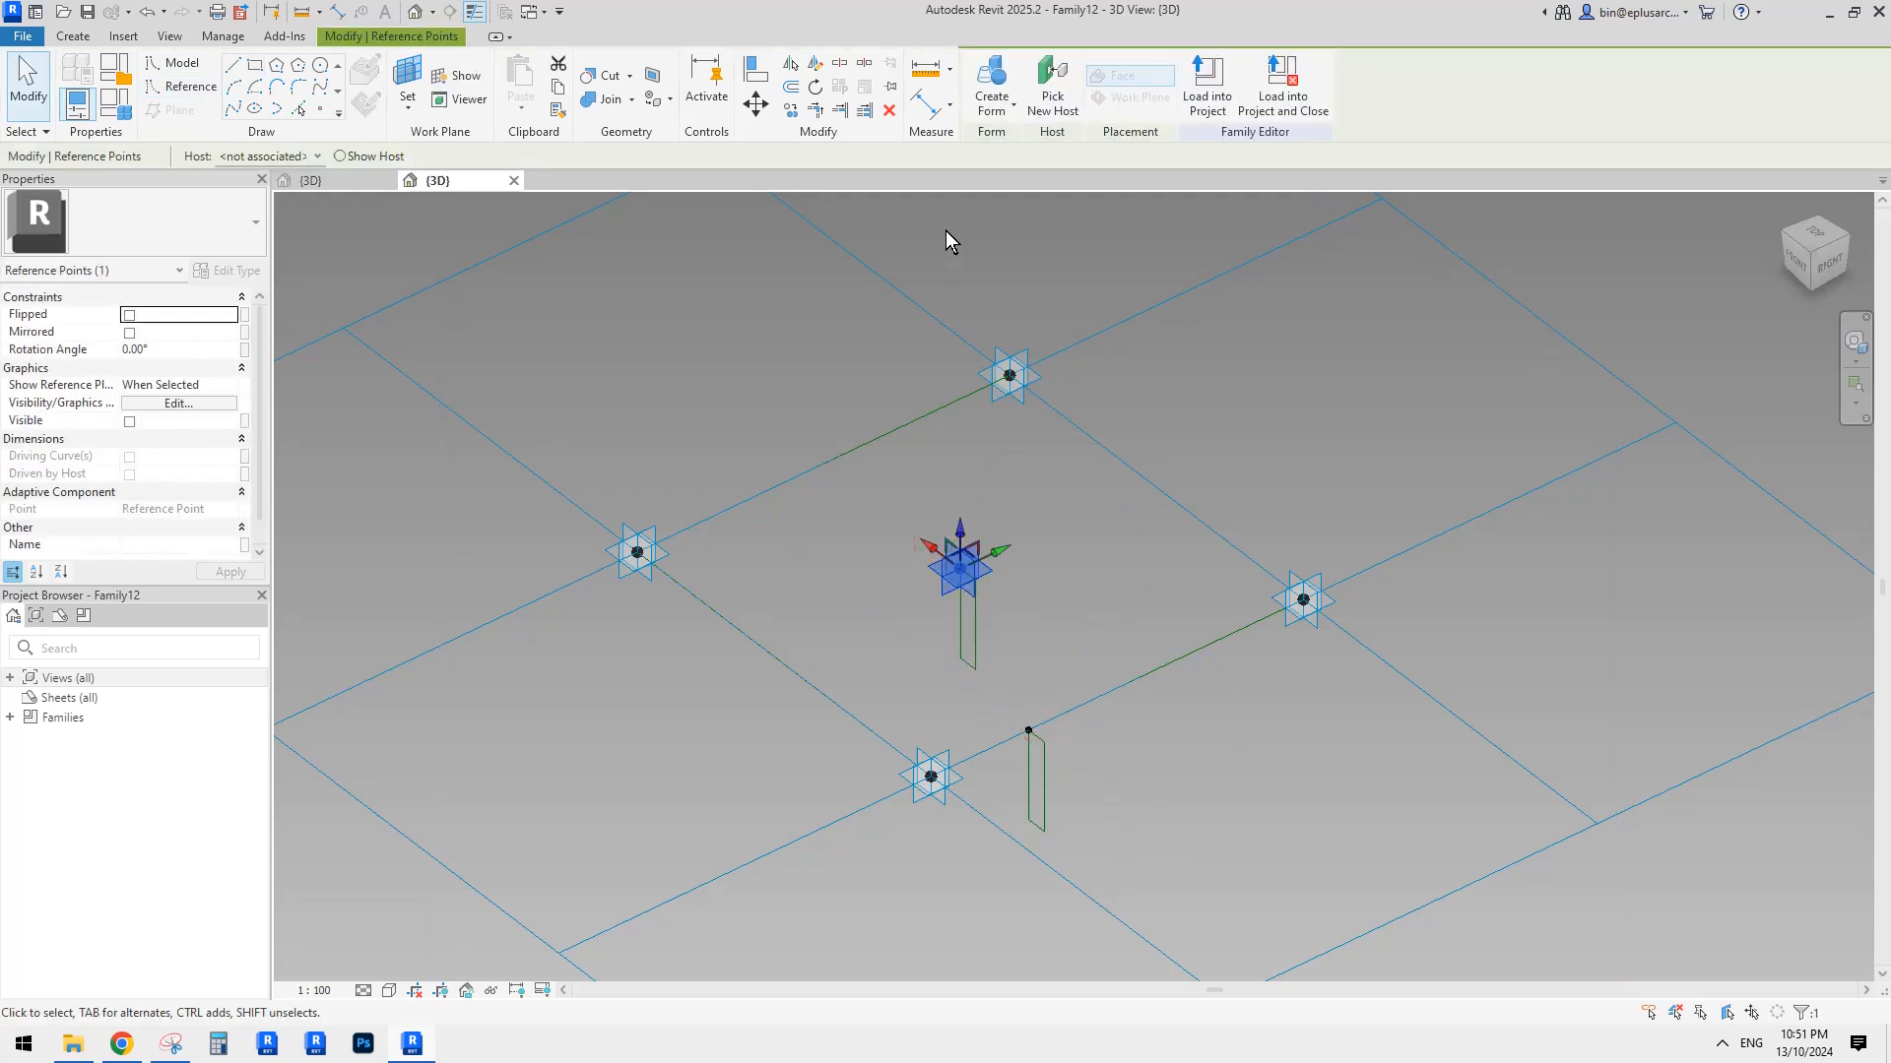
click(1042, 93)
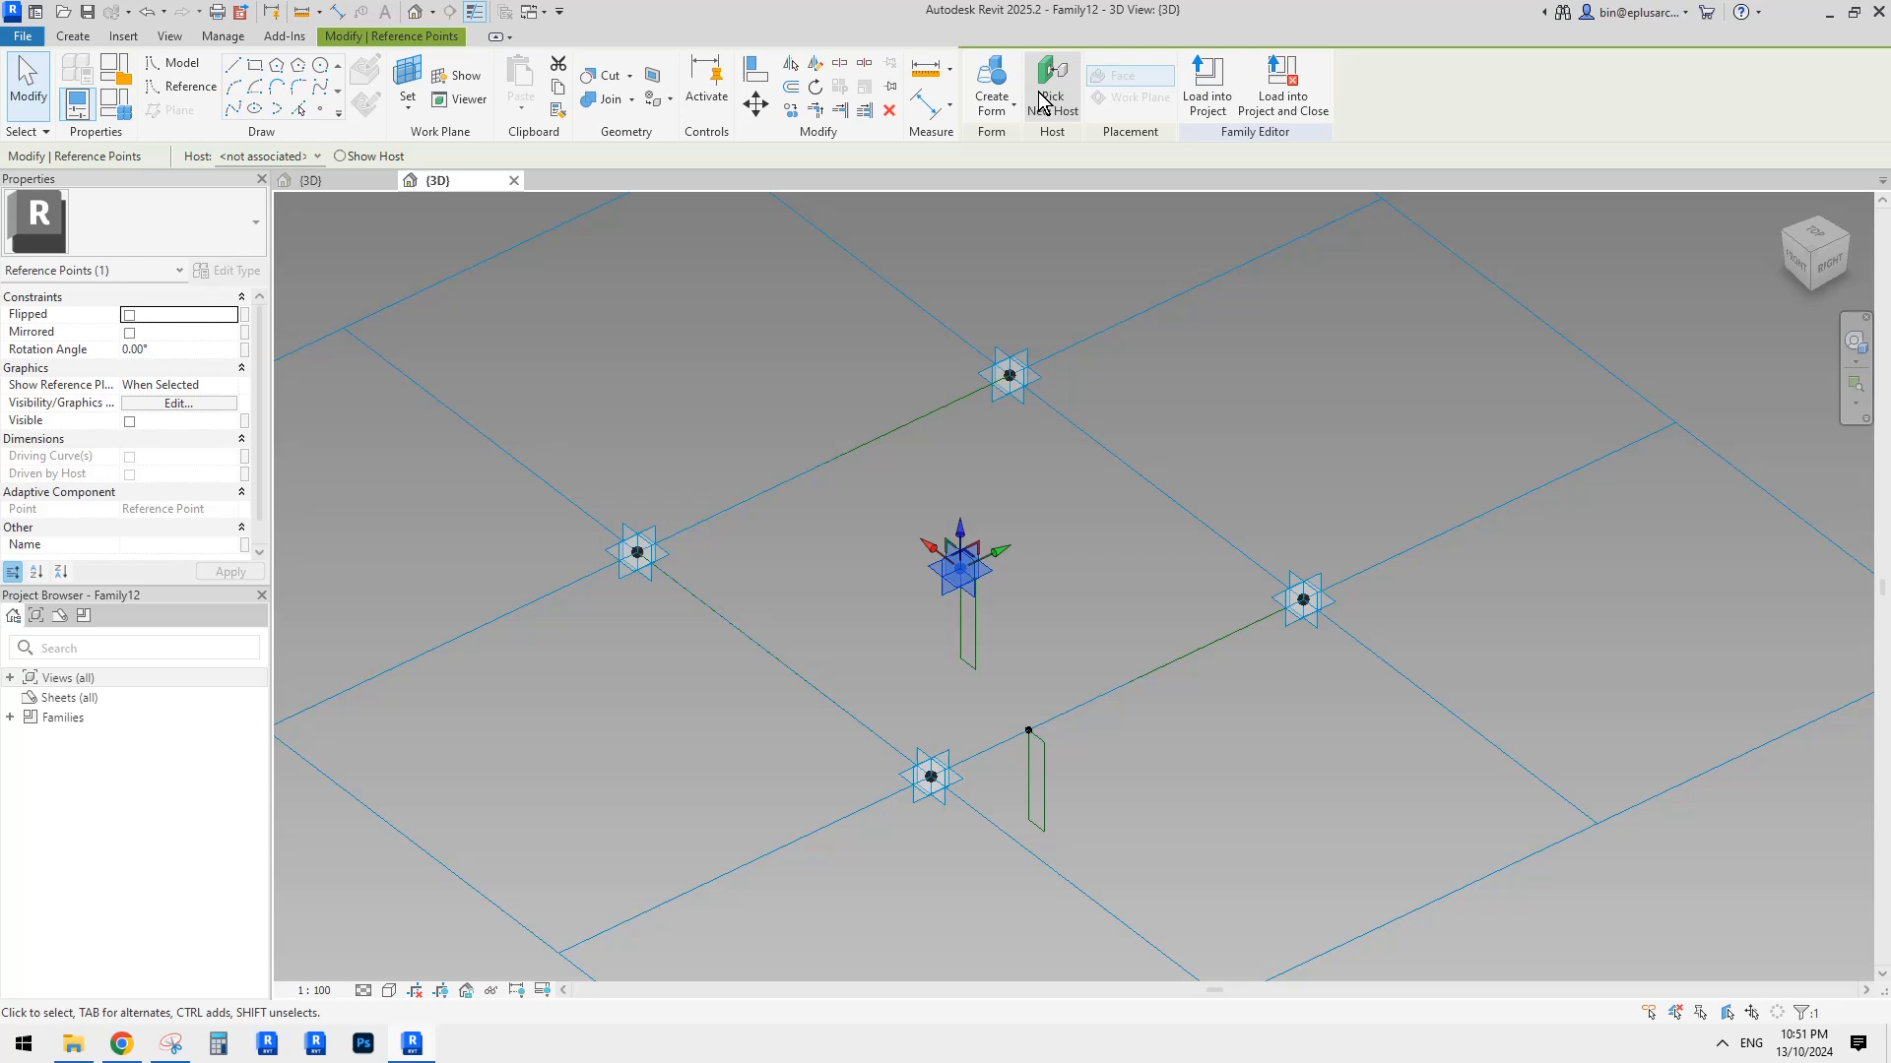
click(769, 650)
click(769, 650)
Copy the hosted point and its upright rectangle again to a free spot beside the line between adaptive points 2 and 3.
shift+middle_drag(879, 660, 979, 638)
drag(982, 639, 1122, 830)
key(o)
click(1084, 696)
click(1204, 699)
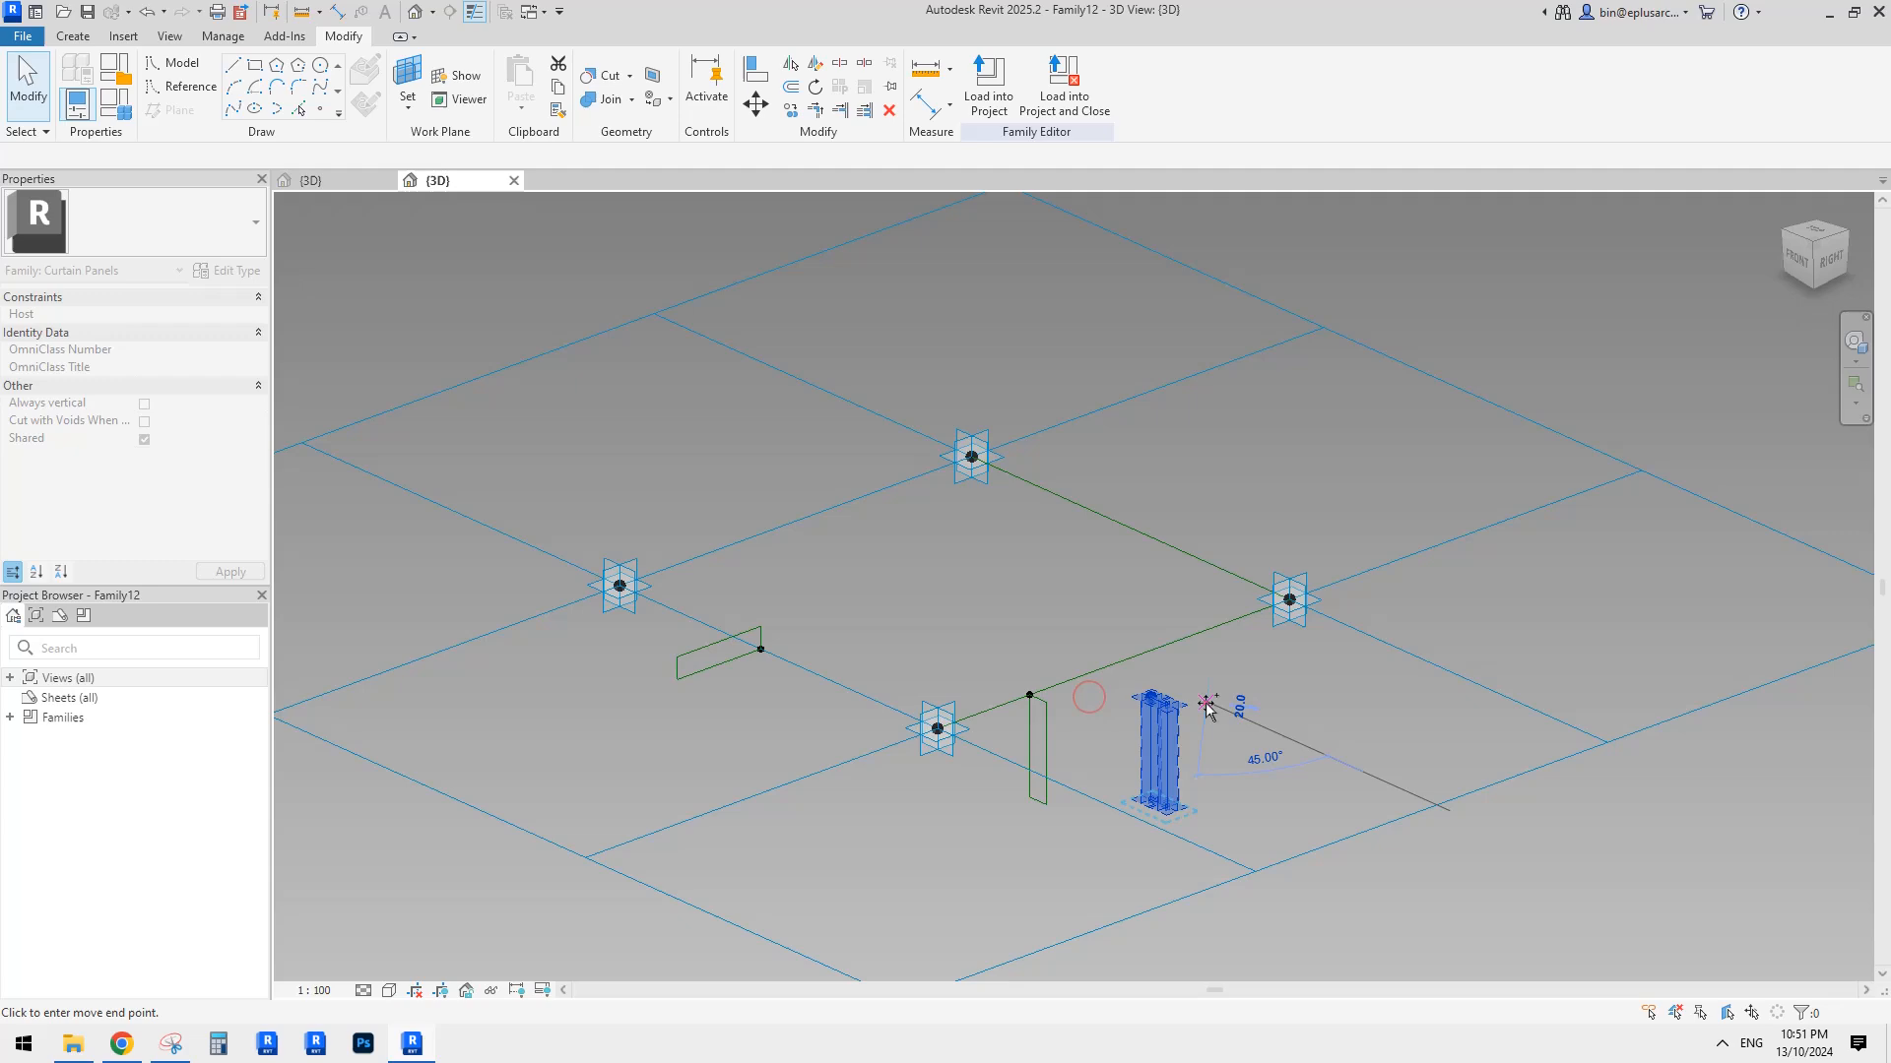
key(Escape)
Rehost the second copied point on the reference line between adaptive points 2 and 3, nearer point 3.
shift+middle_drag(1165, 726, 1149, 695)
click(1152, 701)
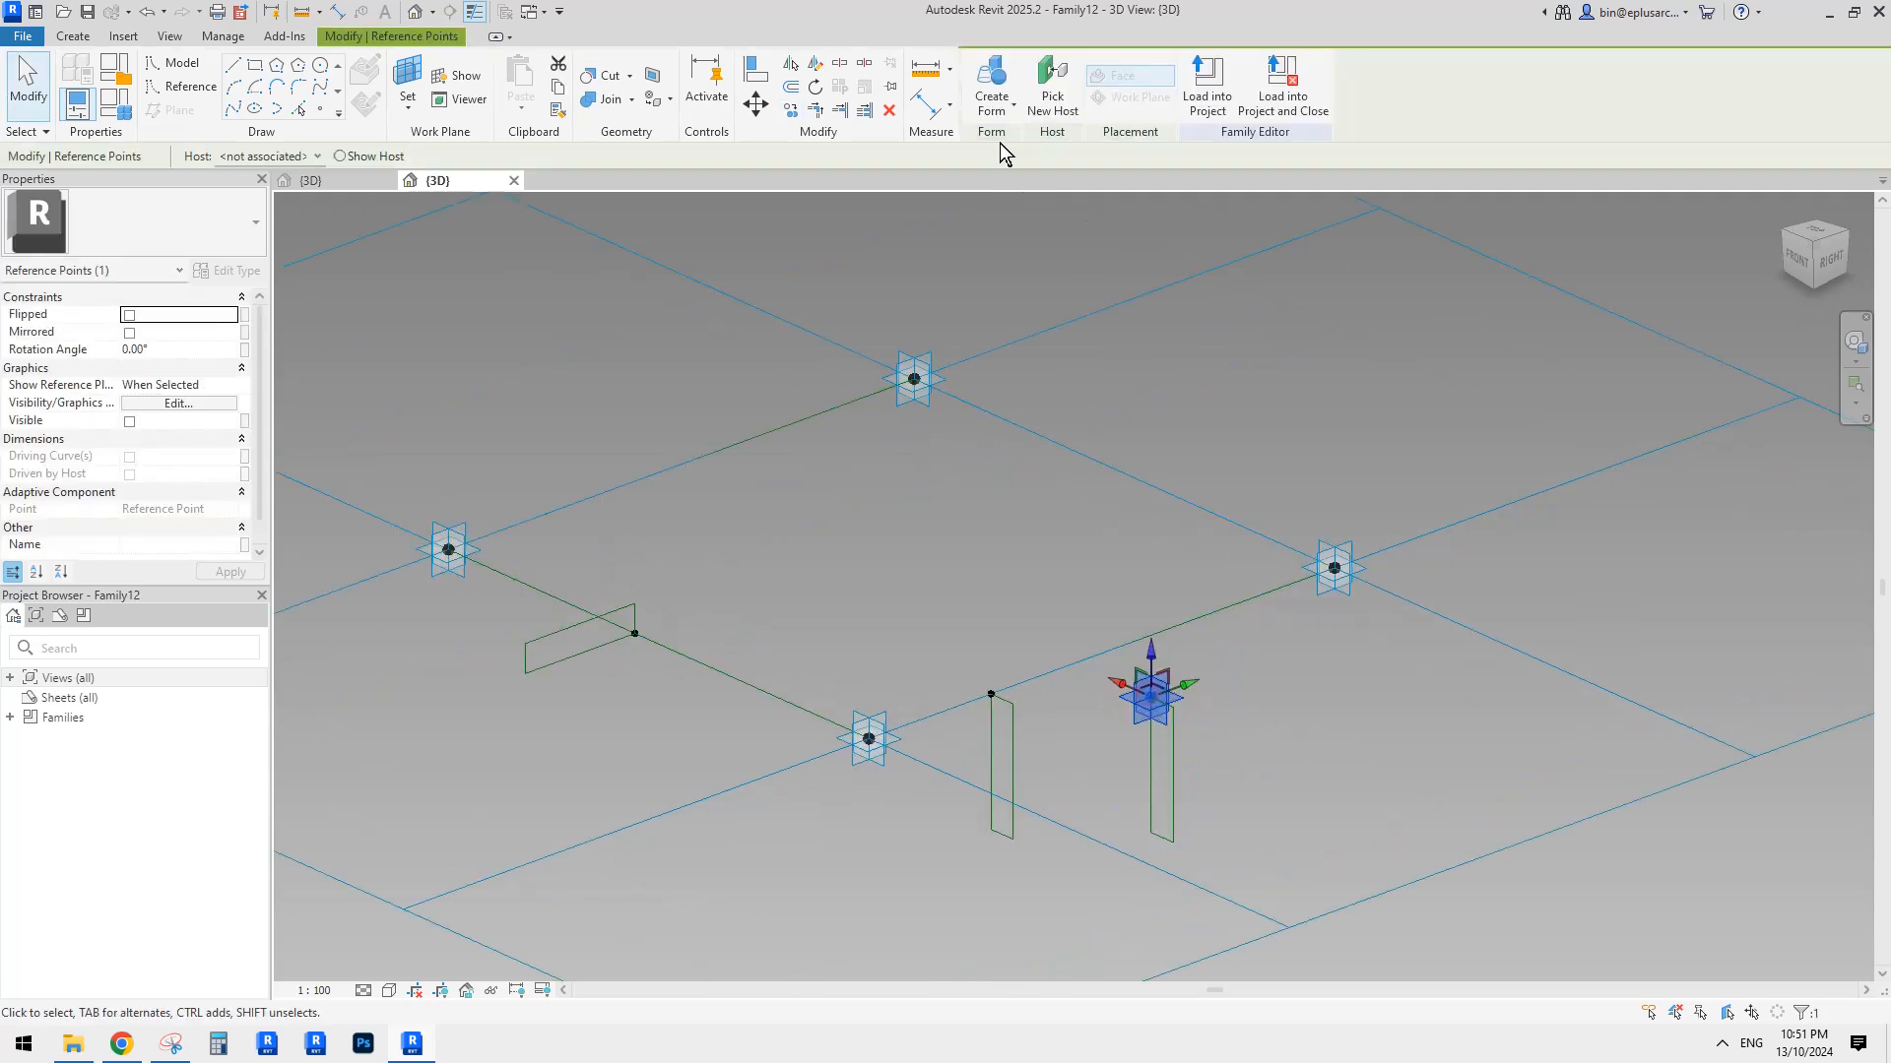
scroll(1149, 553, down, 2)
shift+middle_drag(1151, 588, 1287, 498)
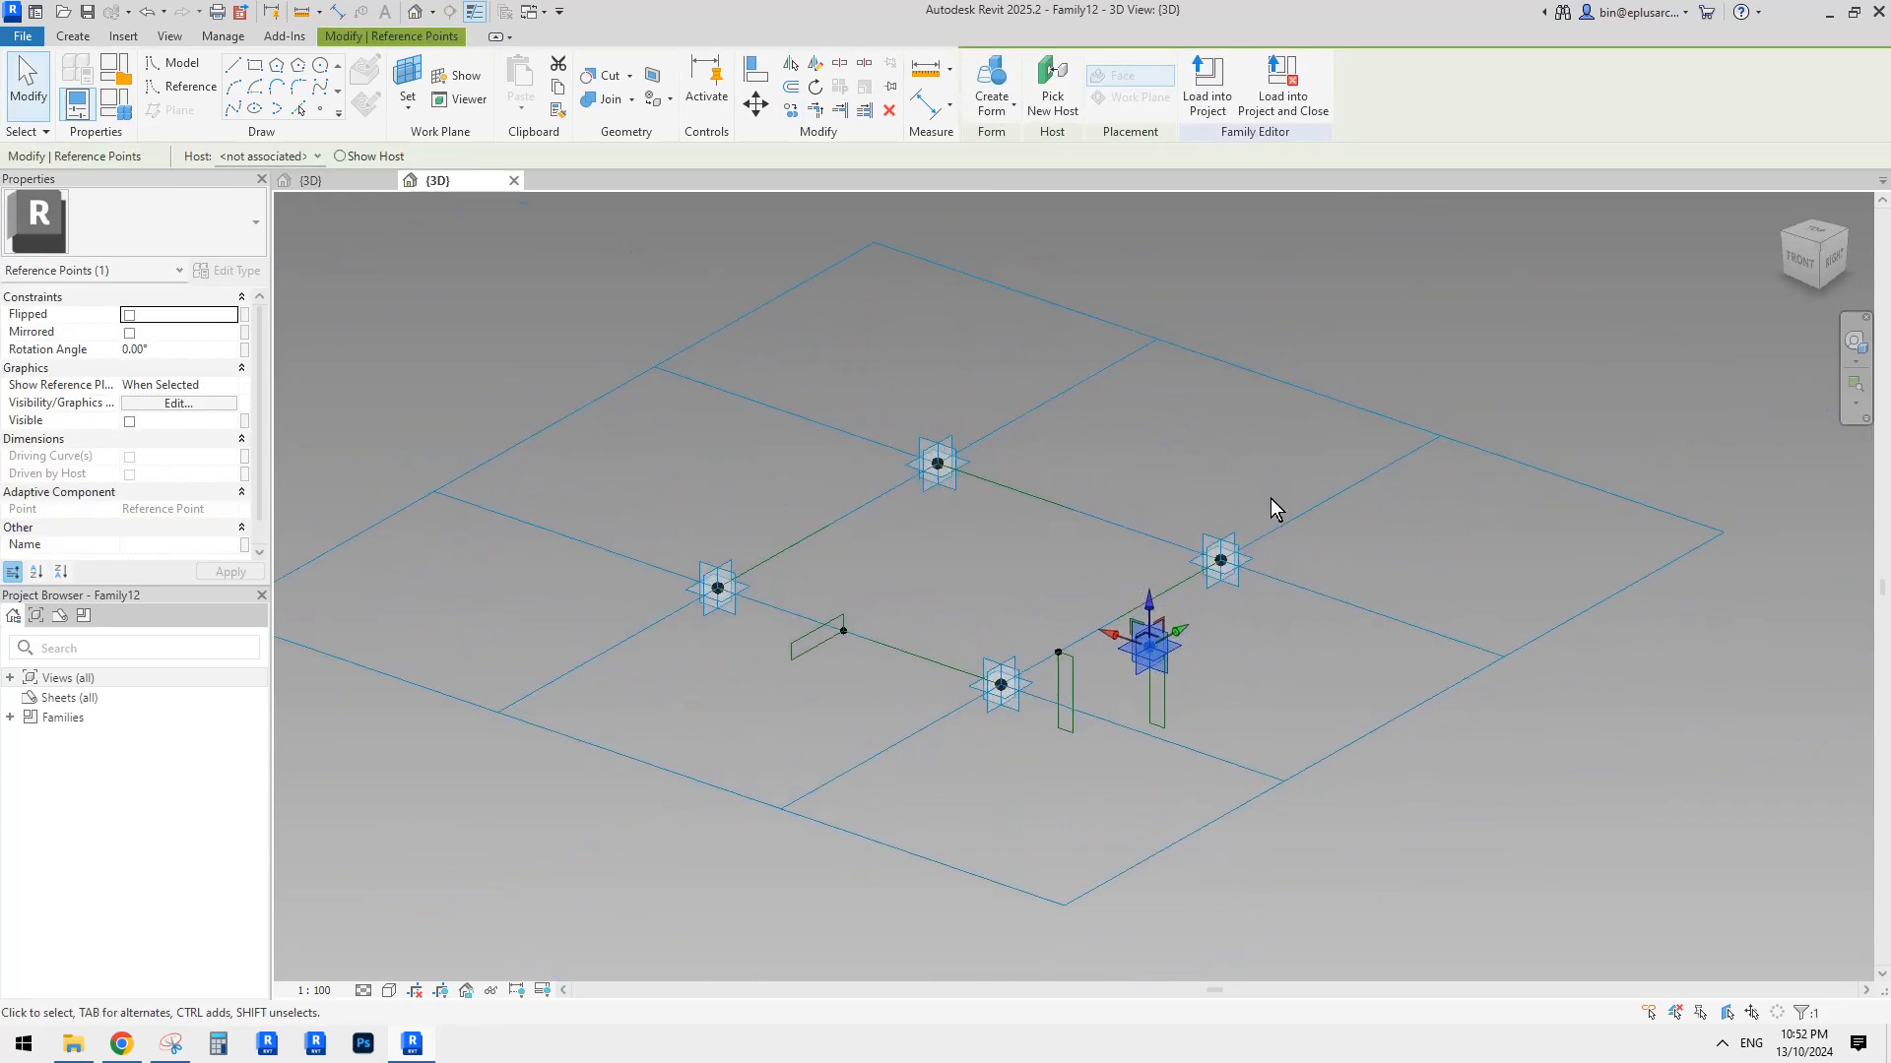
click(1050, 94)
click(1119, 609)
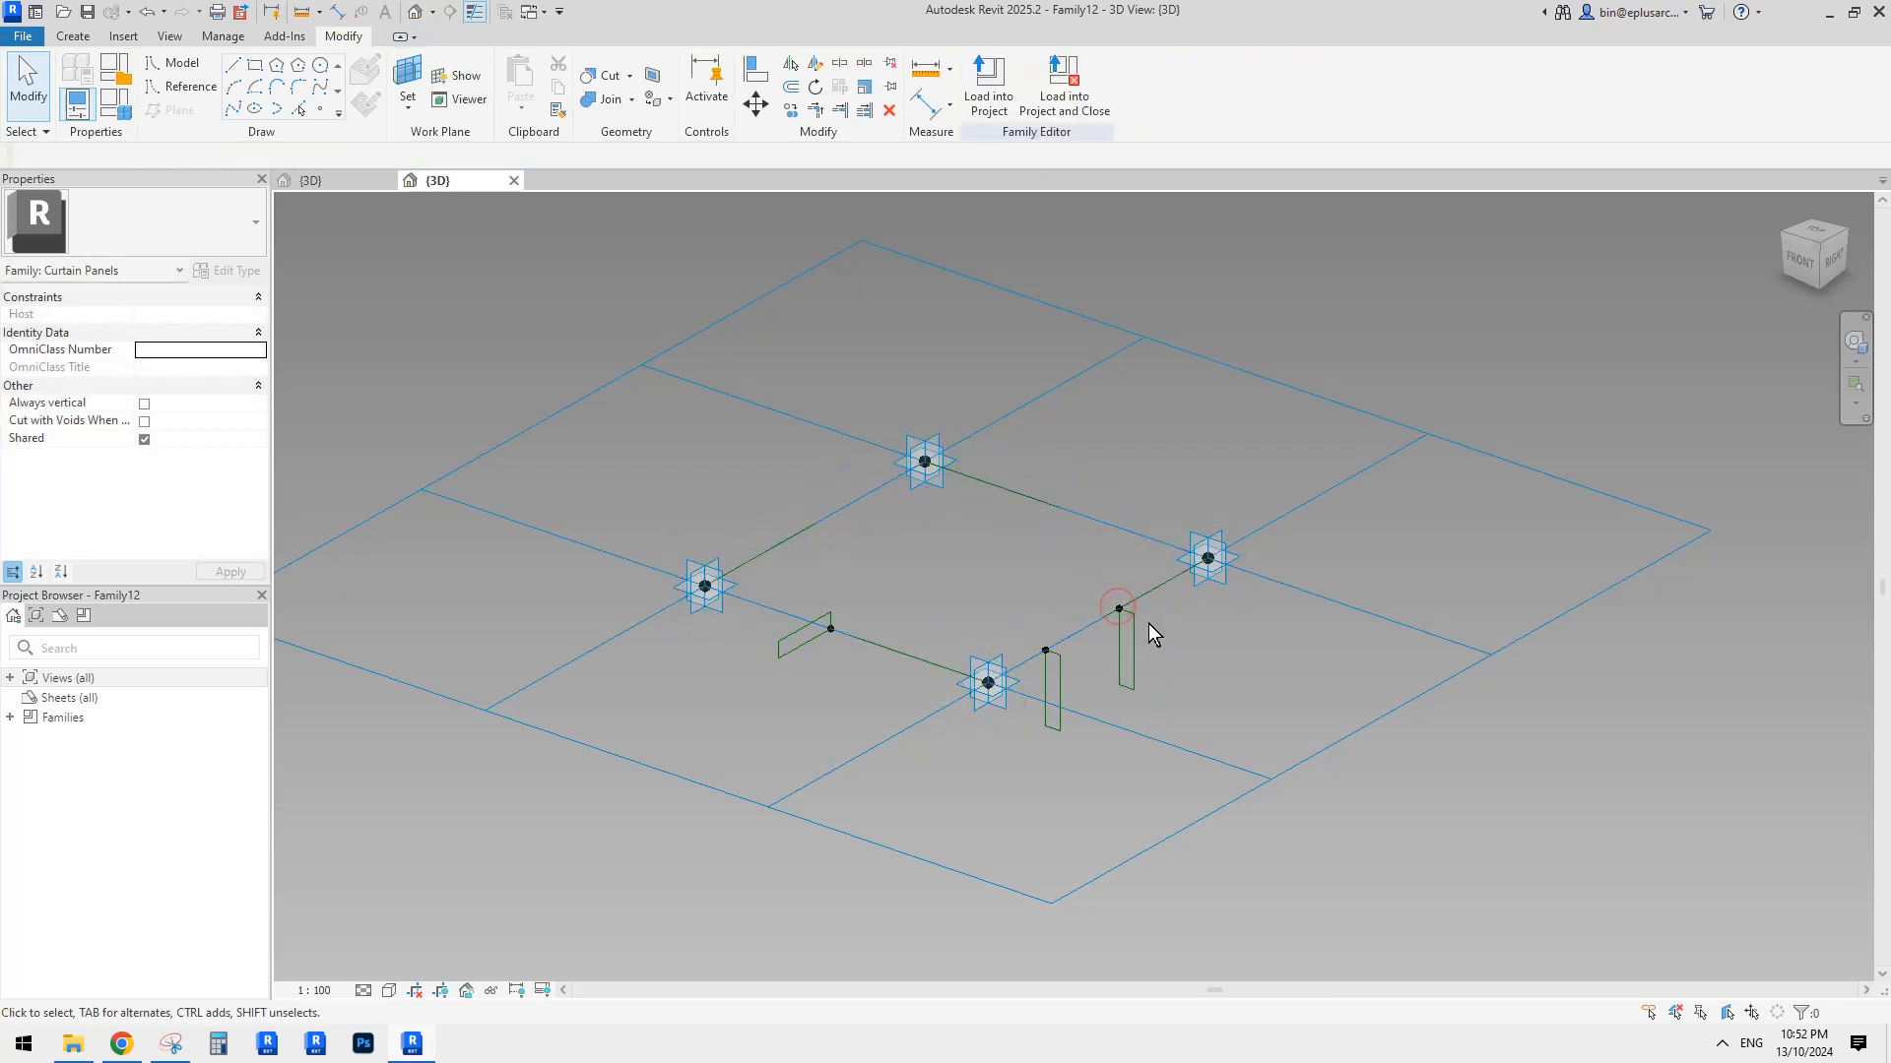
Check the divided surface's grid in the mass family, and inspect the panel family's hosted rectangles from the Right view.
shift+middle_drag(1148, 624, 1330, 705)
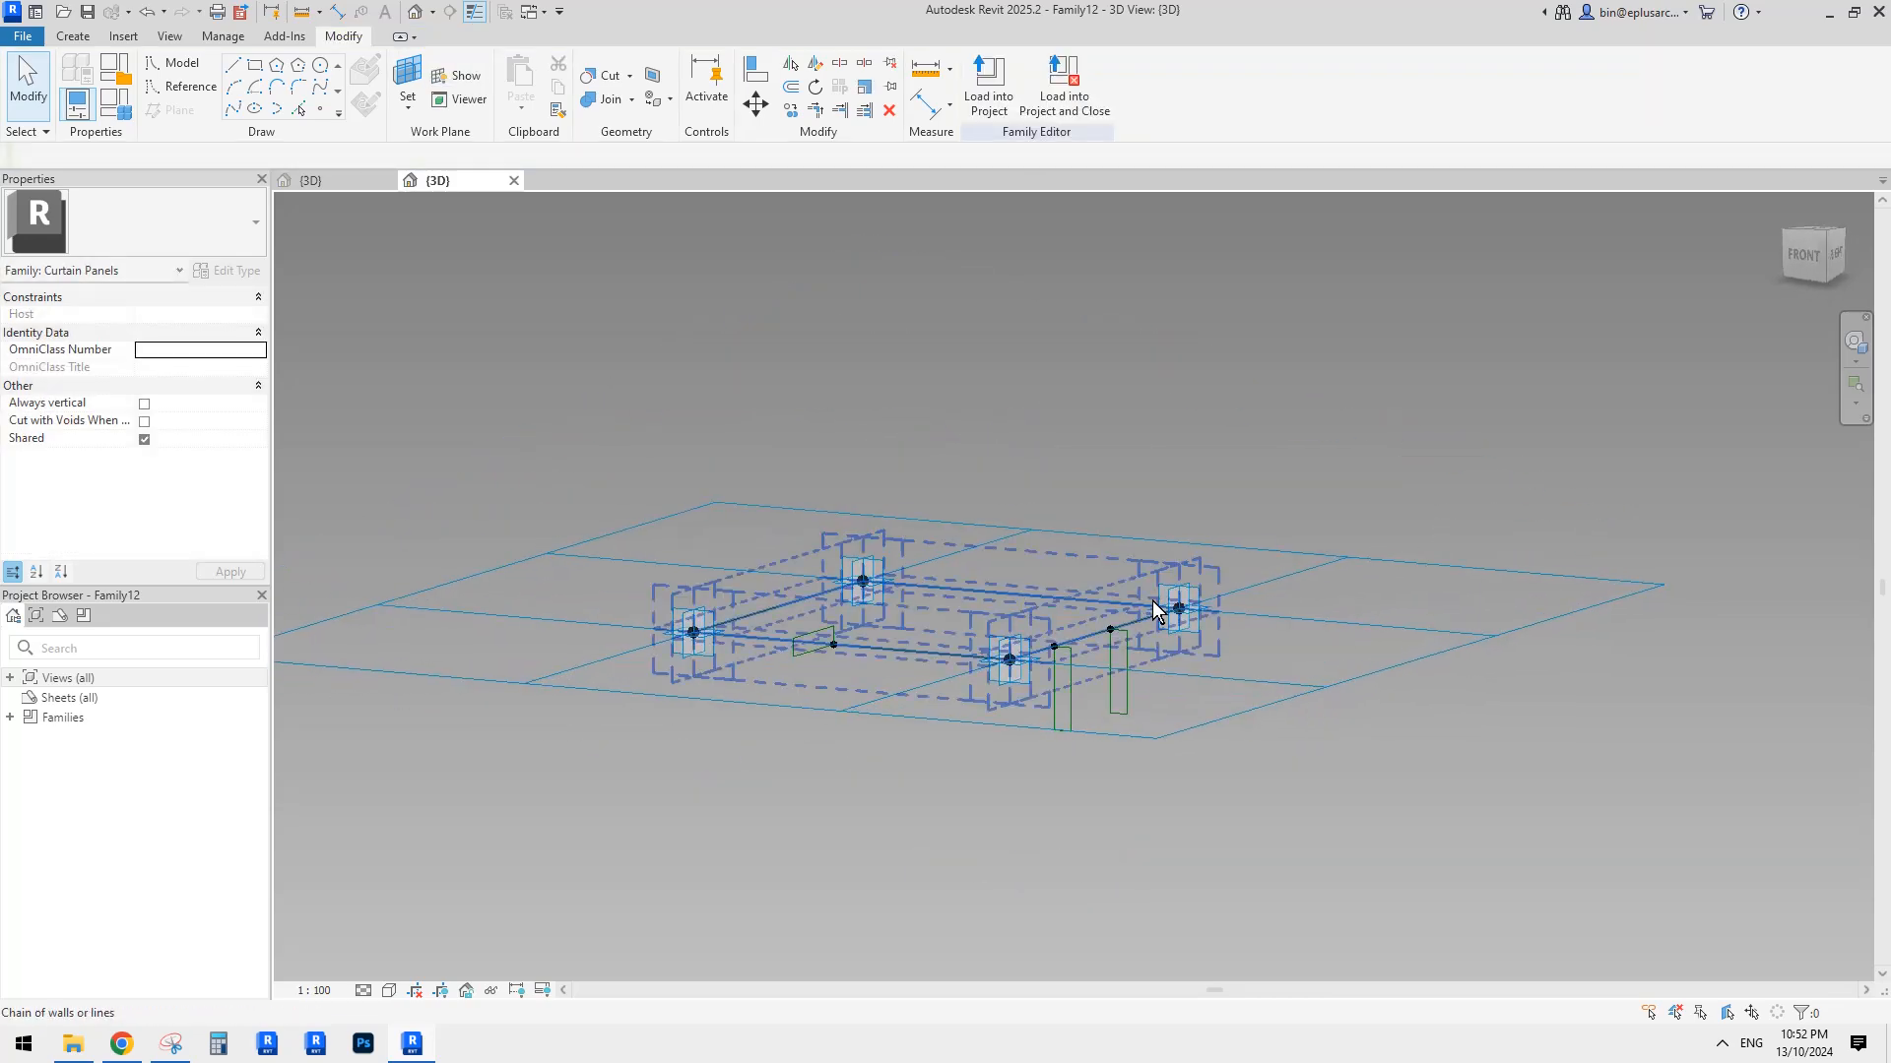
shift+middle_drag(753, 626, 688, 322)
click(347, 177)
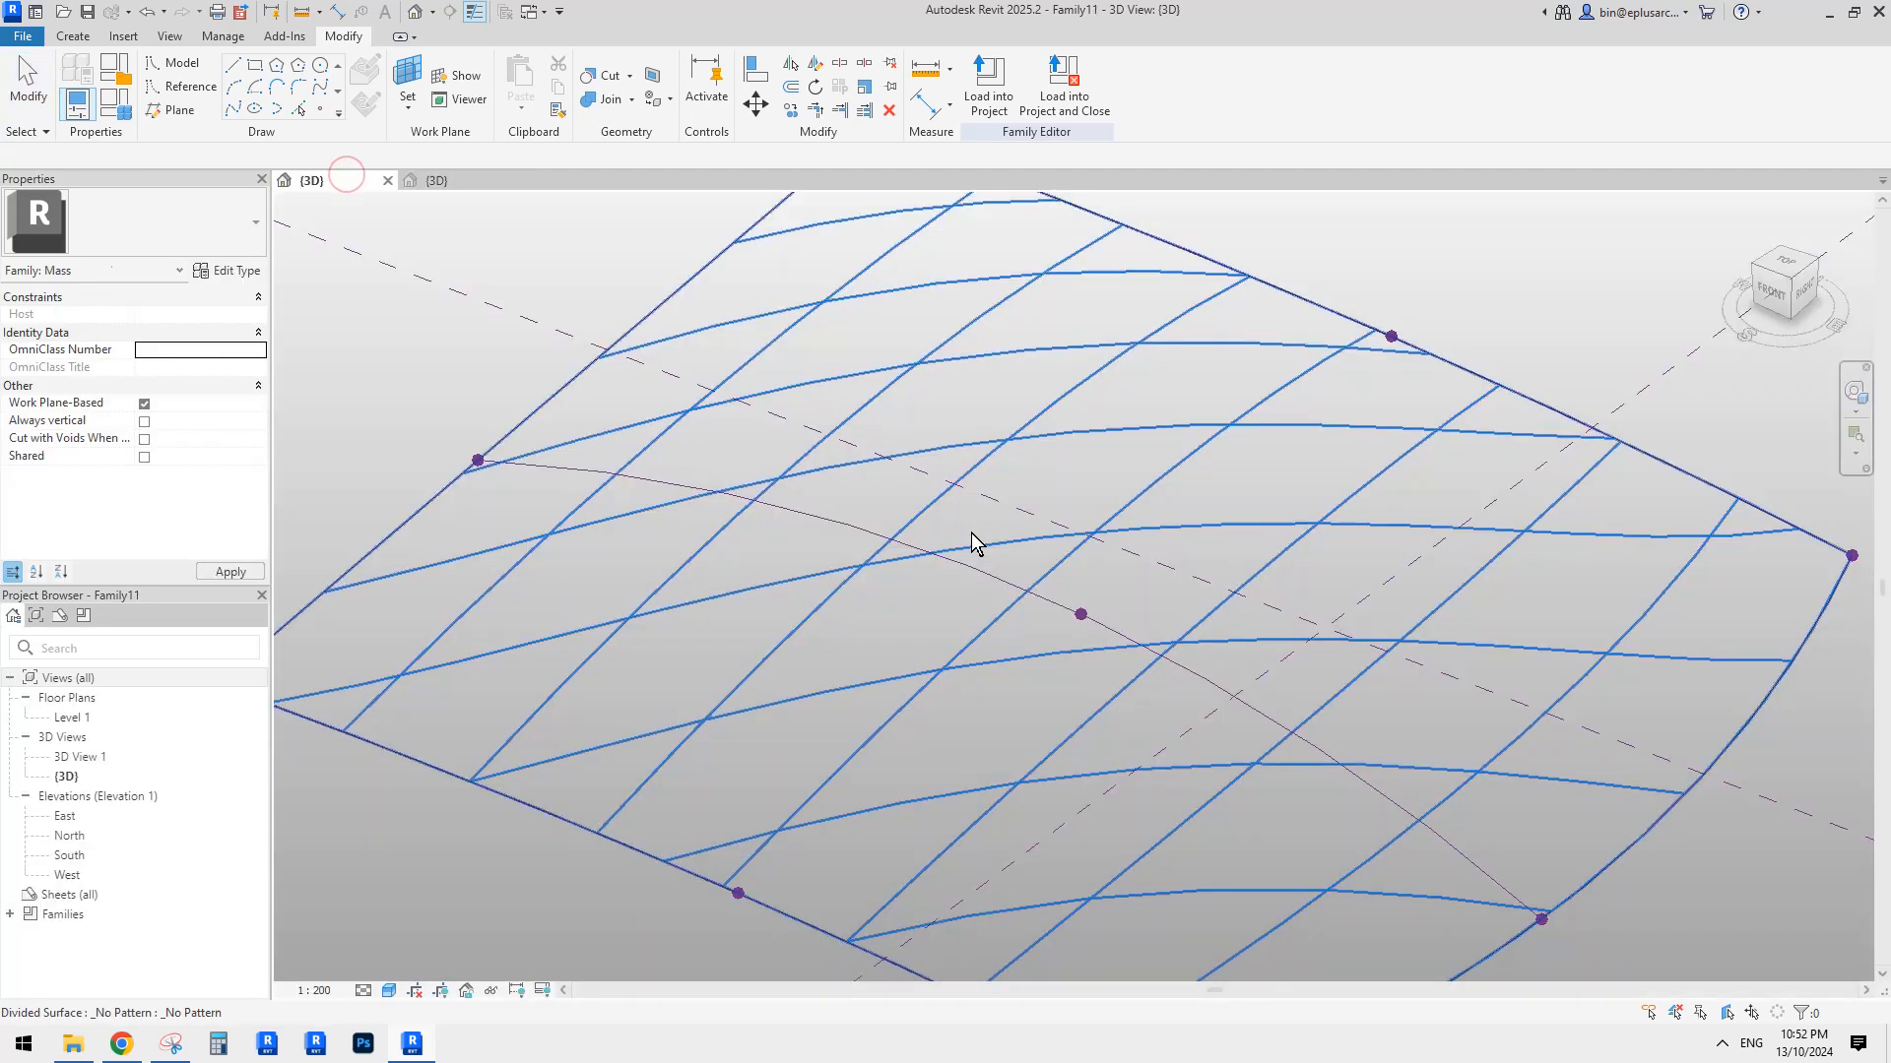
click(448, 181)
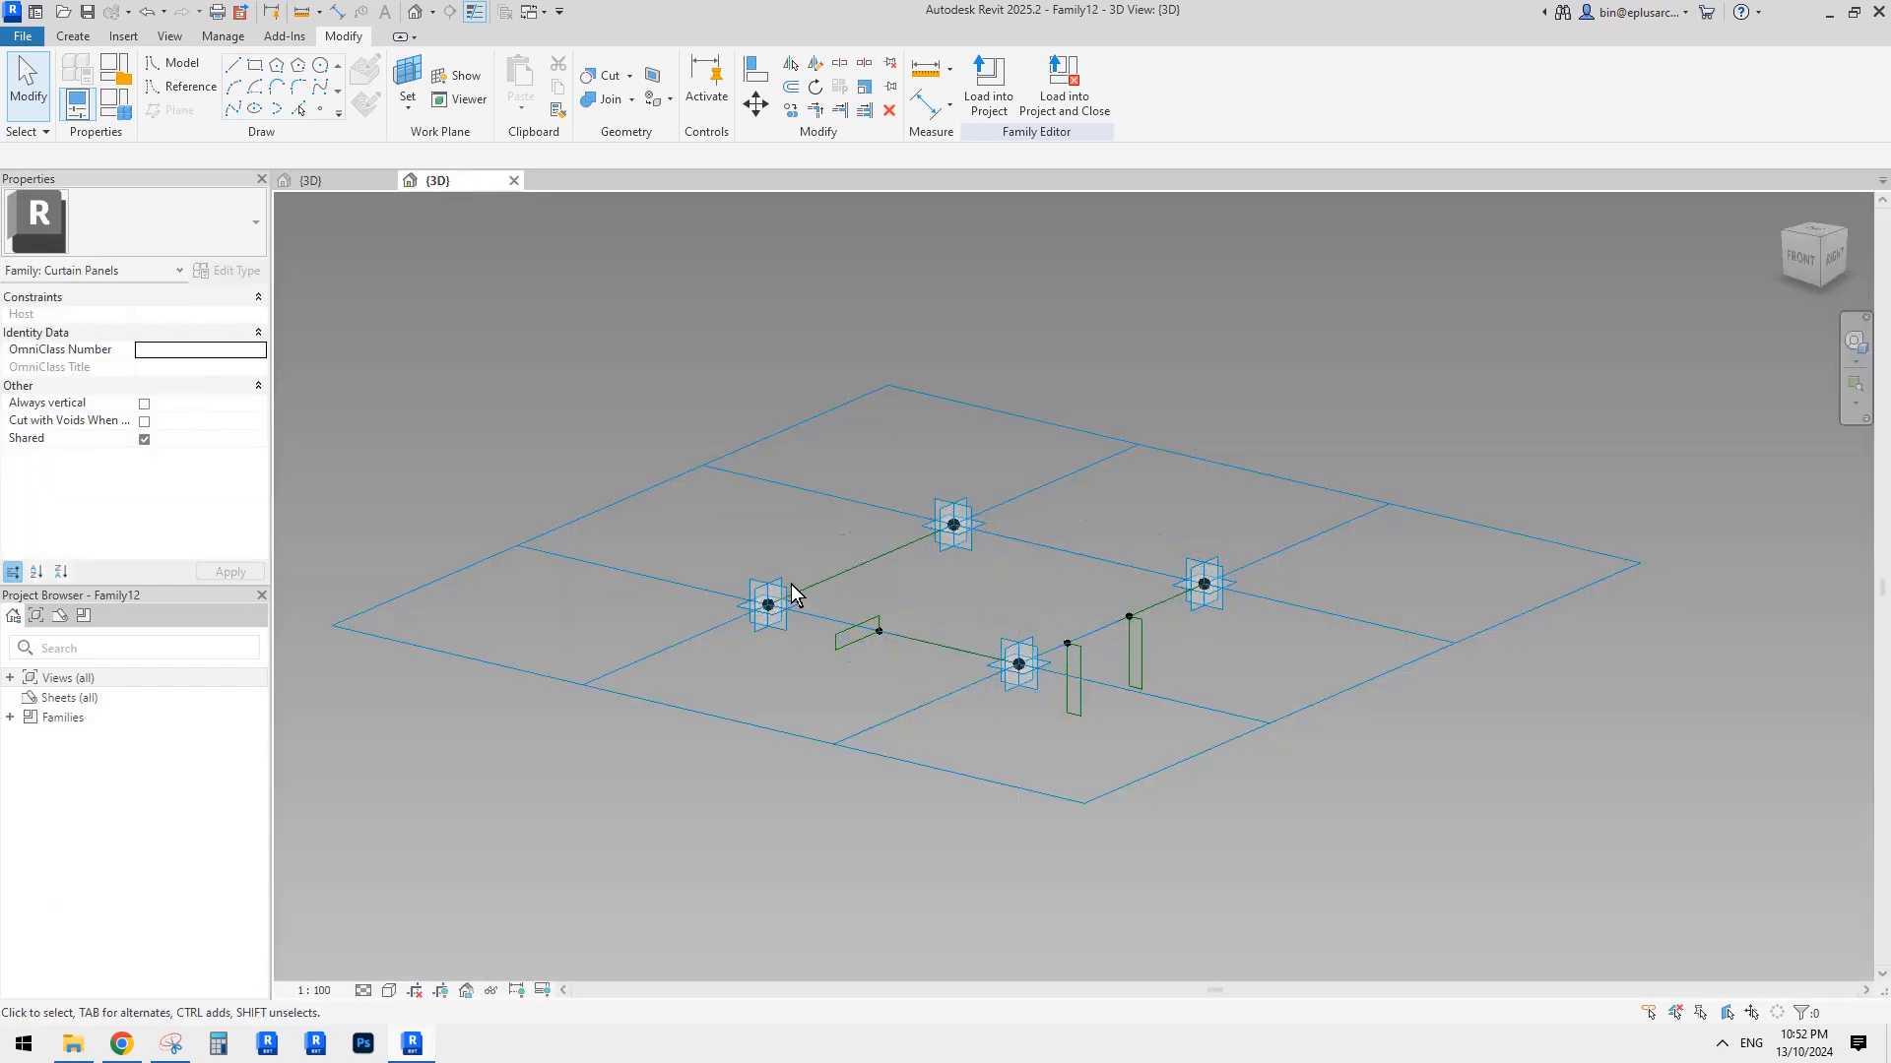
shift+middle_drag(914, 572, 1050, 549)
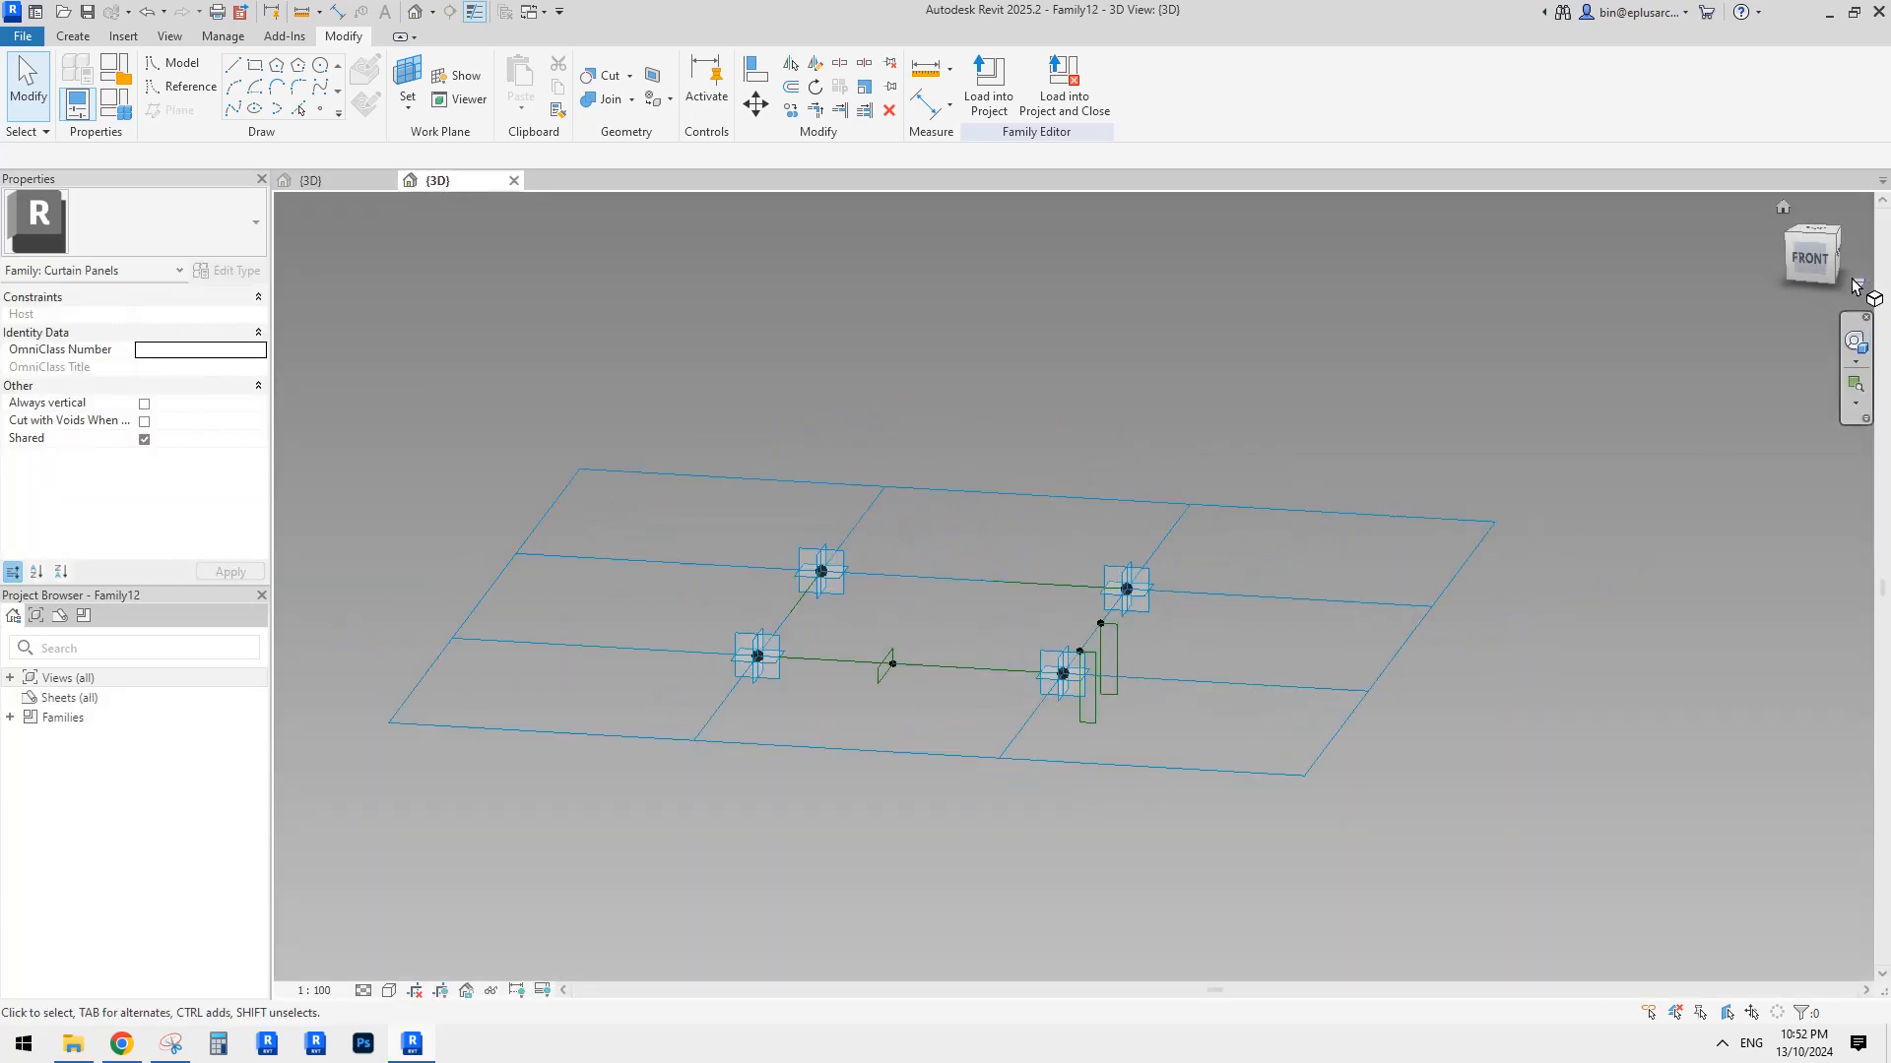
shift+middle_drag(1731, 370, 1884, 292)
click(1825, 258)
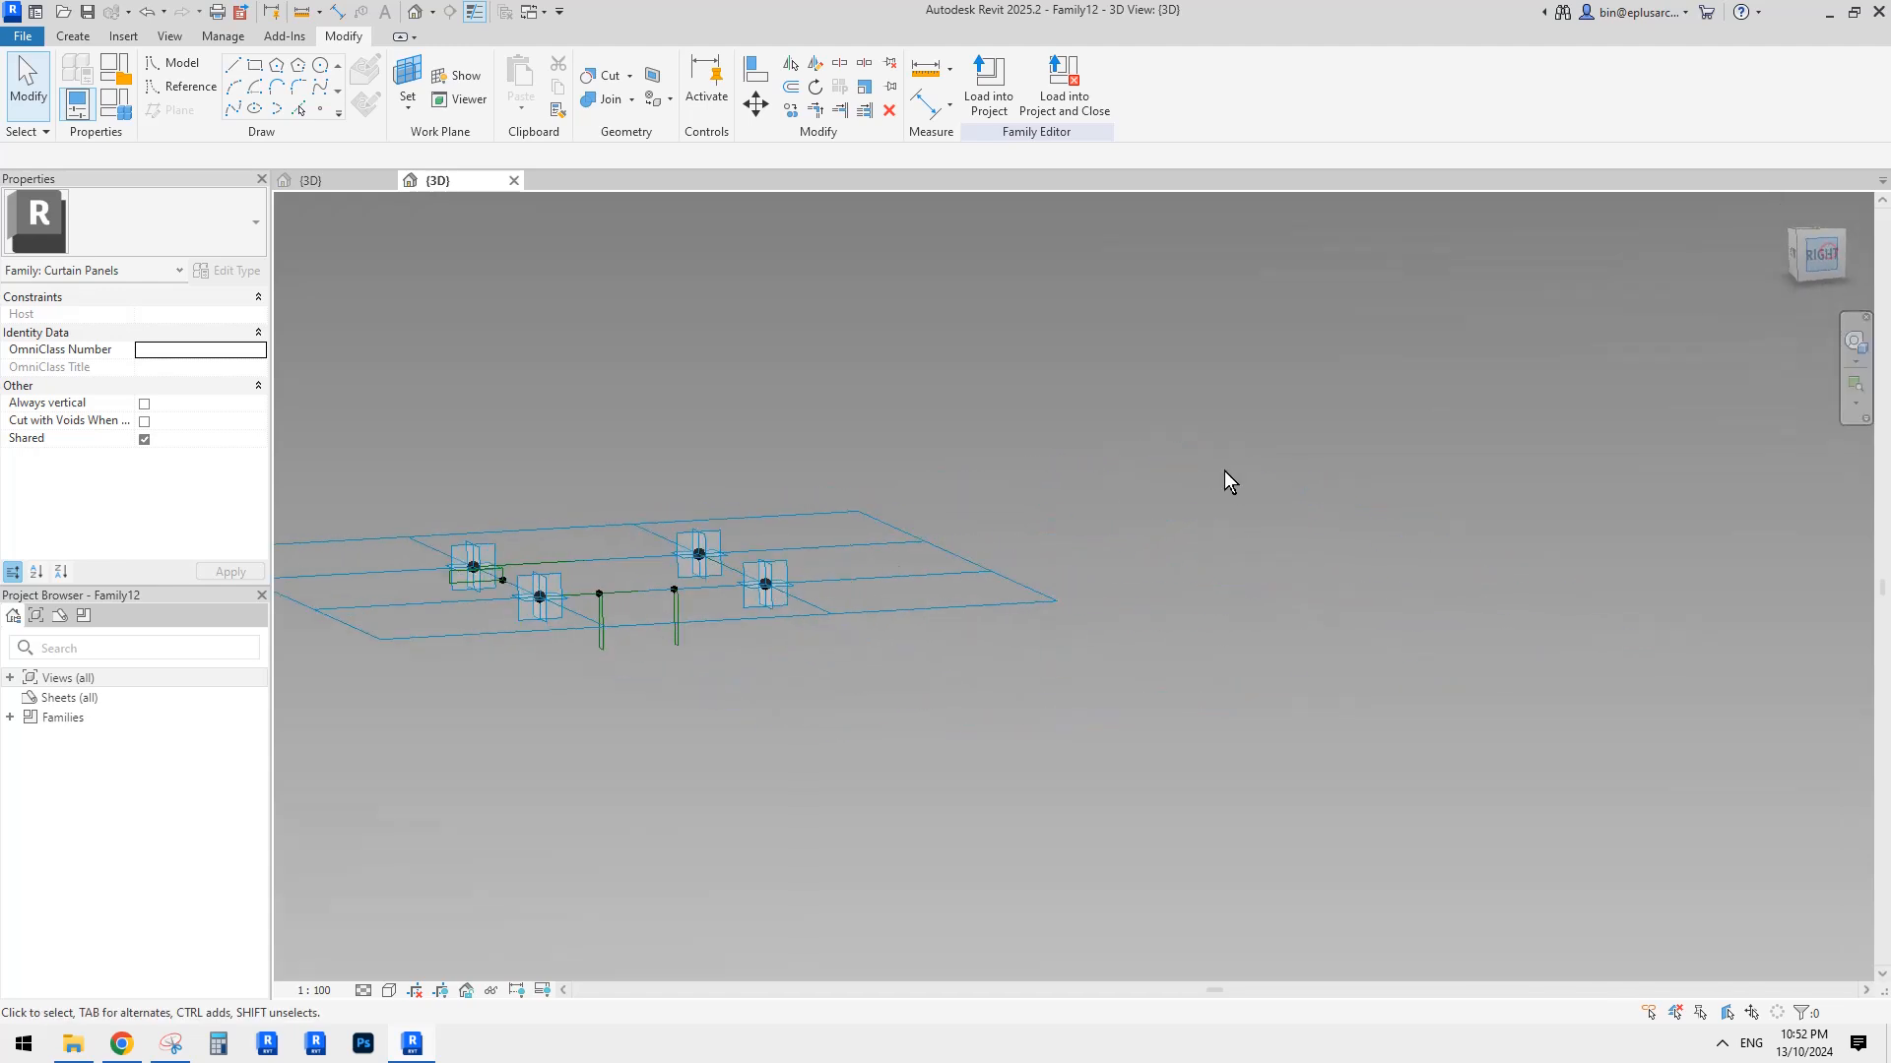
click(1046, 616)
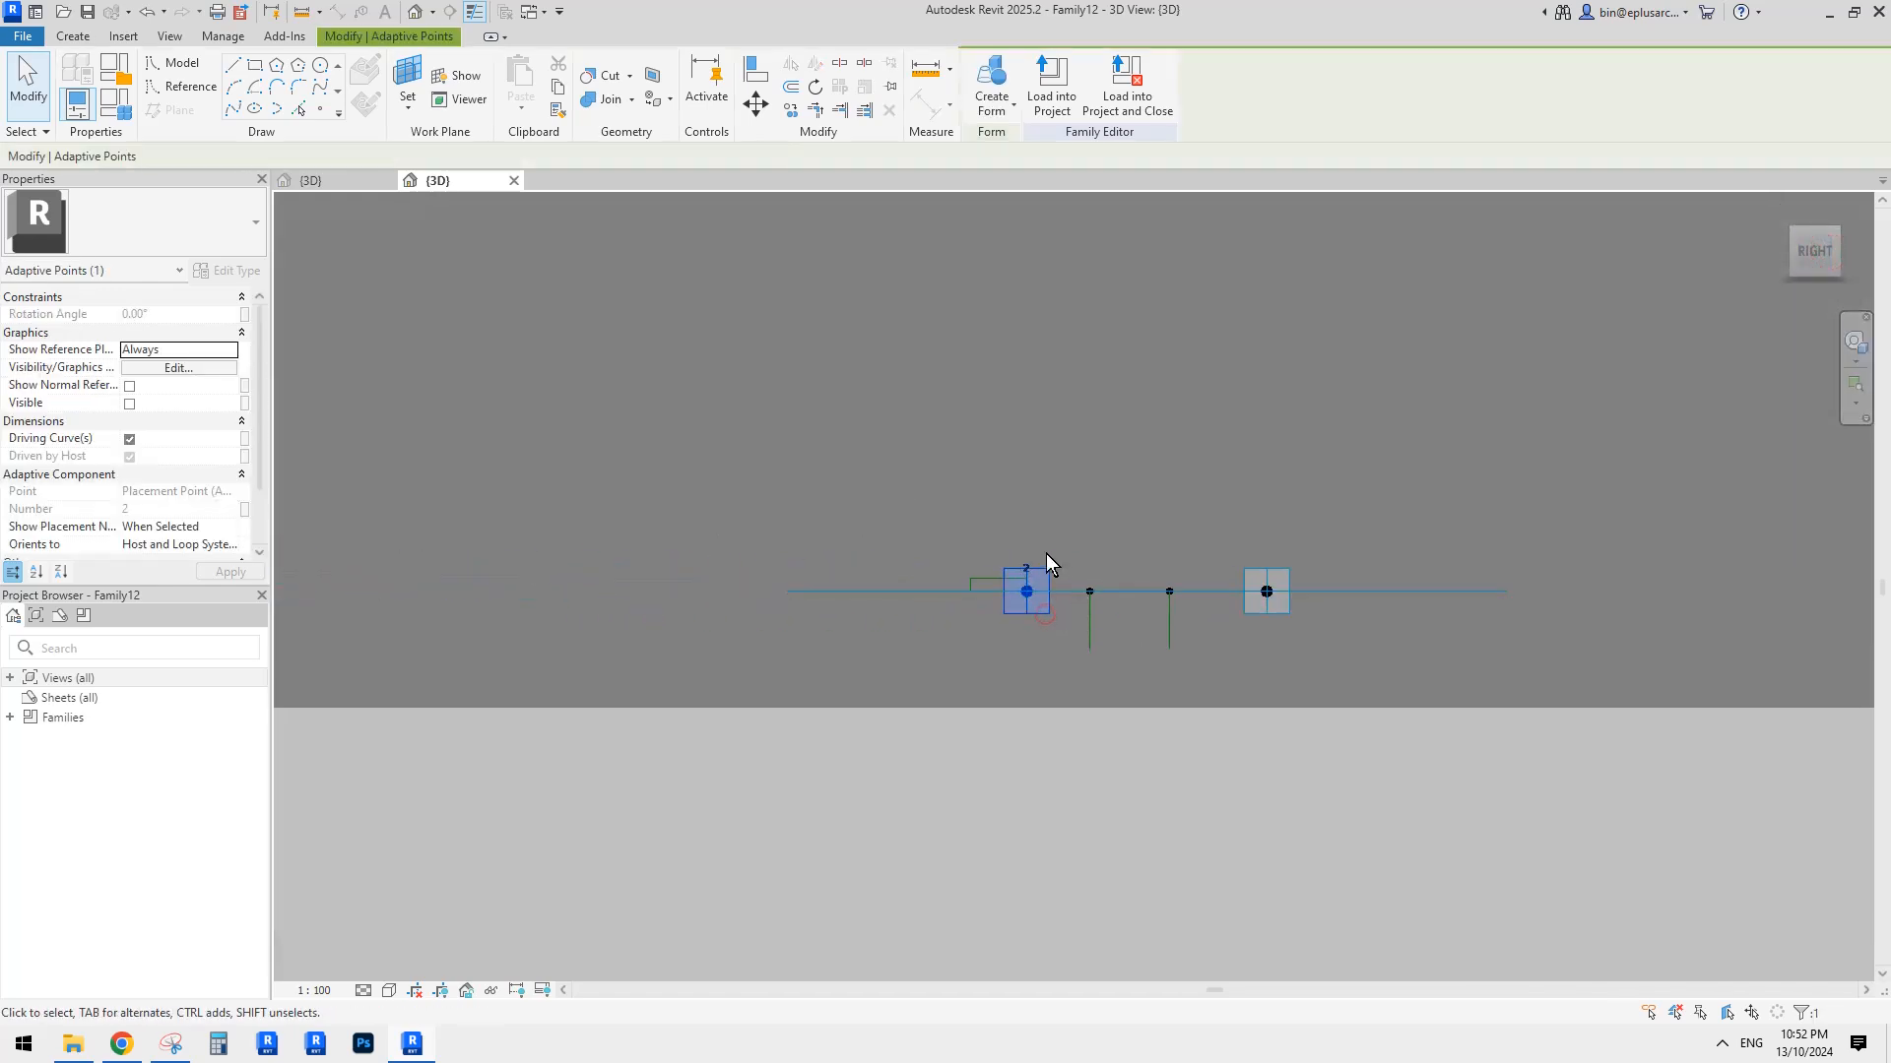
Move adaptive point 2 straight up above the pattern grid.
key(v)
click(1030, 593)
click(1030, 496)
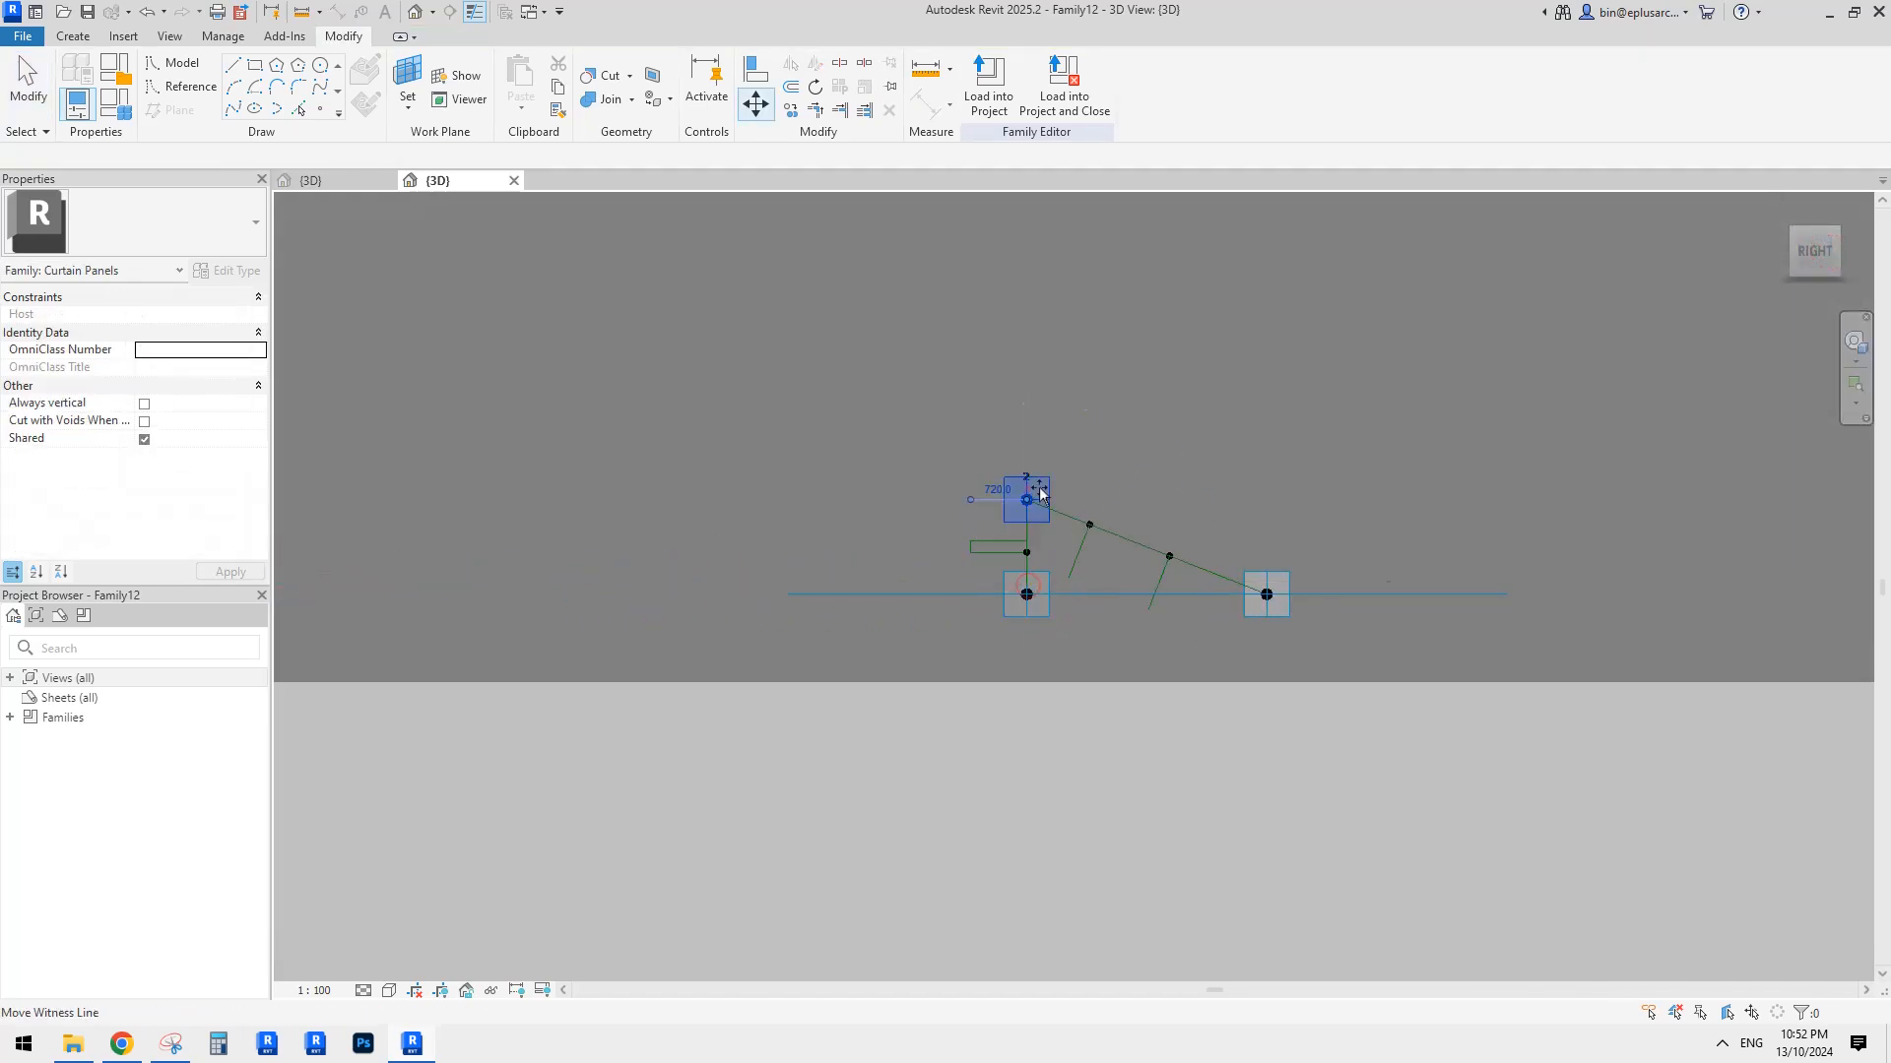
click(1061, 539)
shift+middle_drag(1064, 541, 1228, 700)
shift+middle_drag(1138, 585, 716, 647)
shift+middle_drag(1024, 686, 1004, 689)
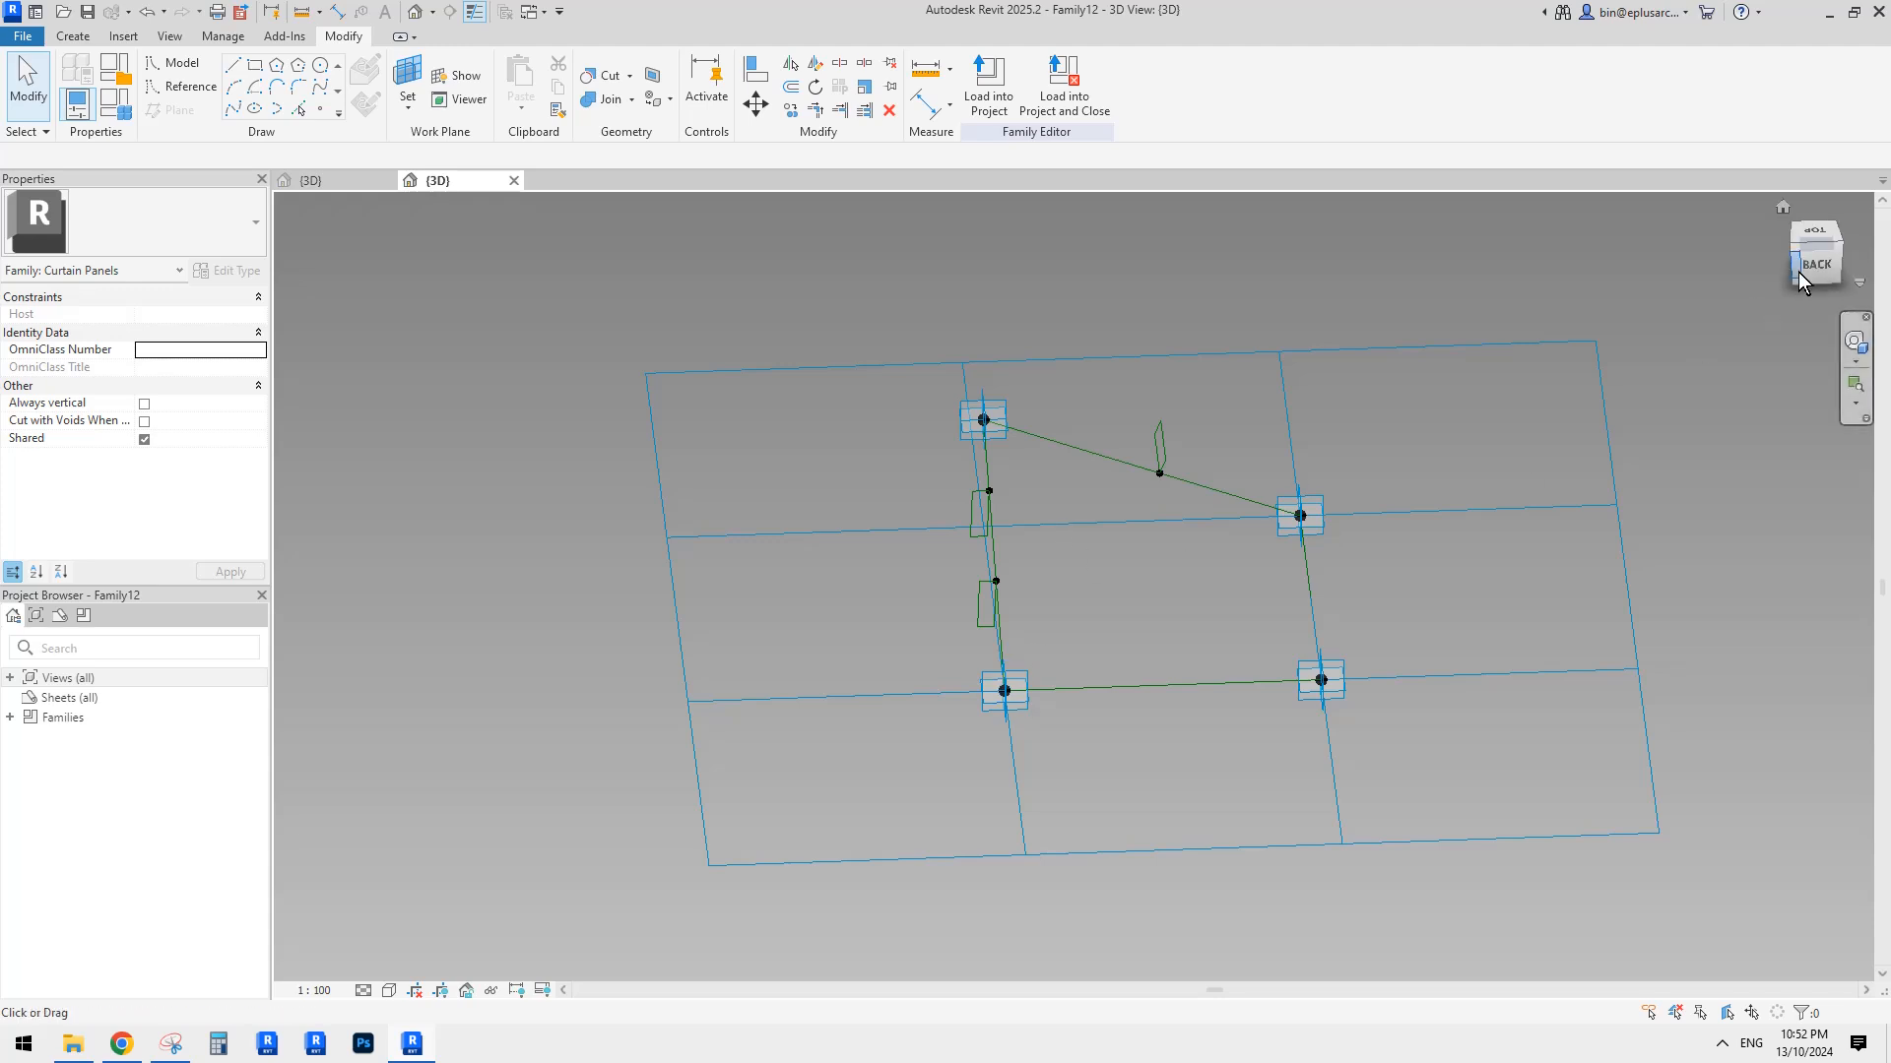
Try to move adaptive point 3 diagonally off its grid intersection in the Top view.
click(1810, 236)
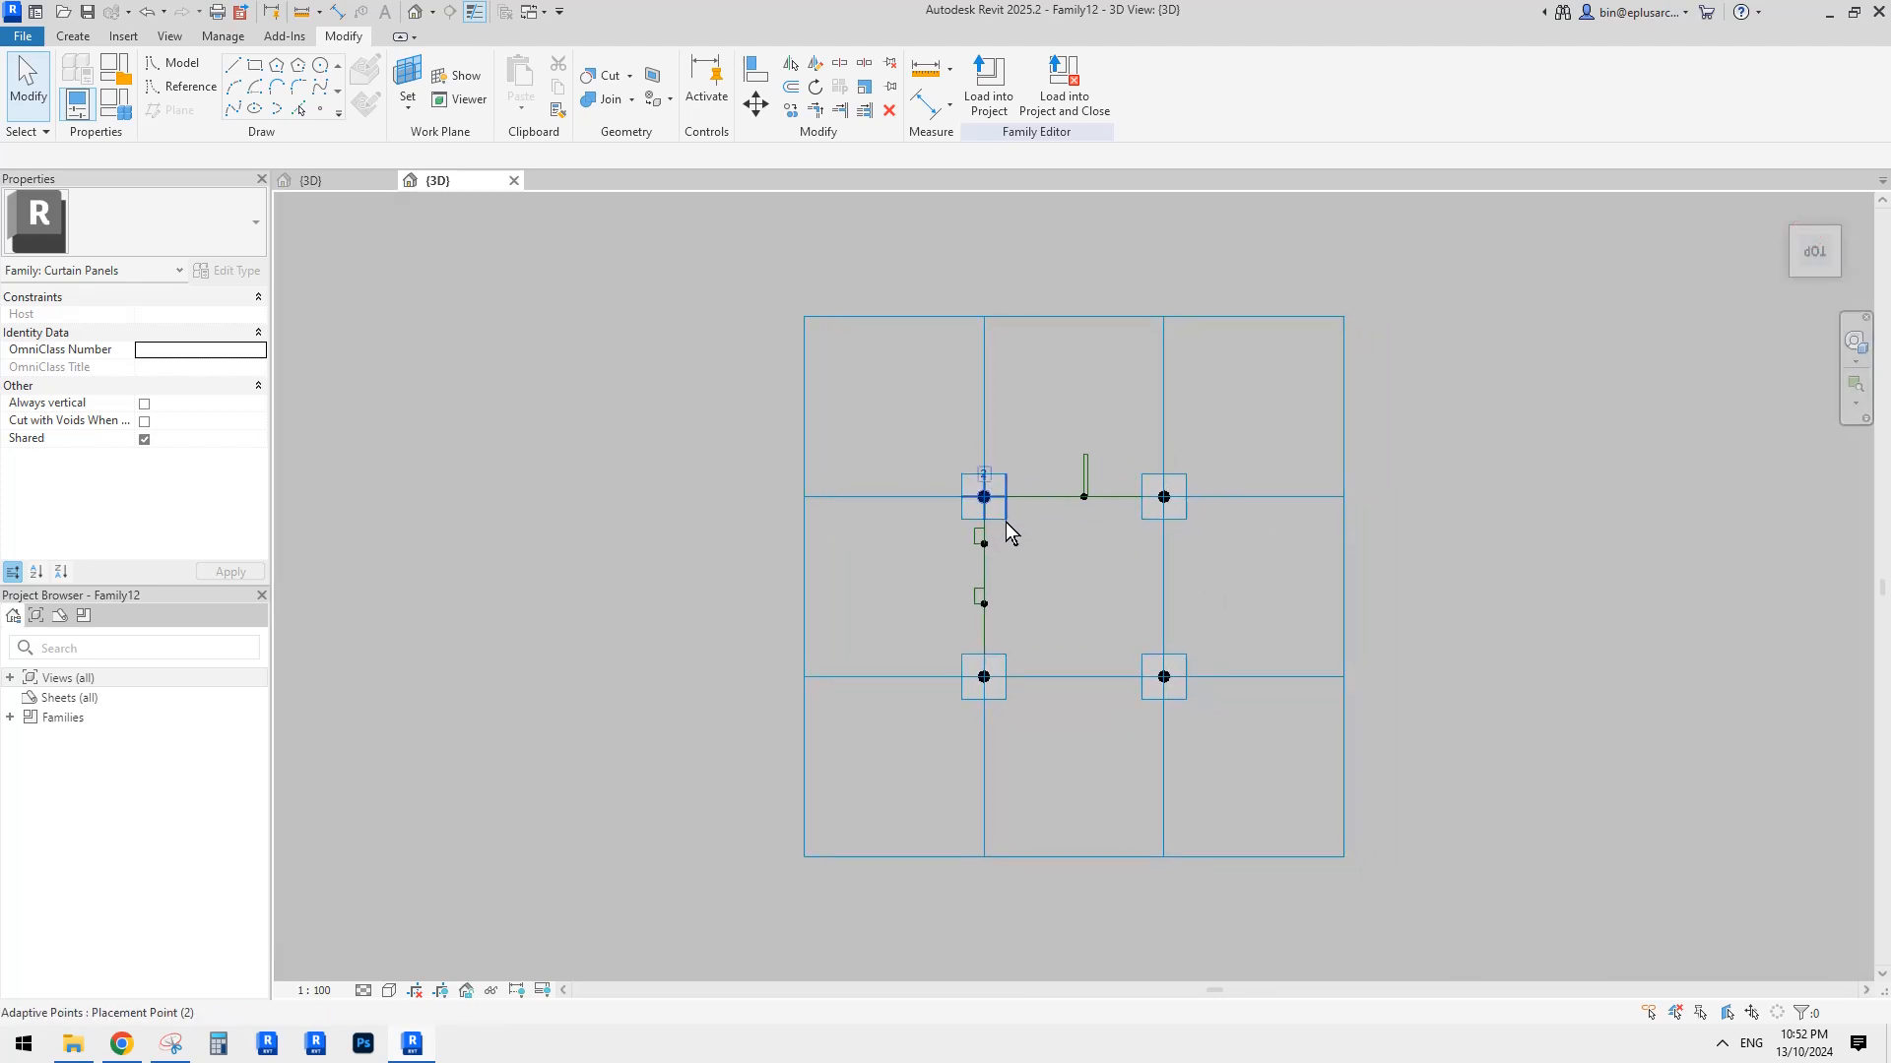
scroll(1006, 522, up, 2)
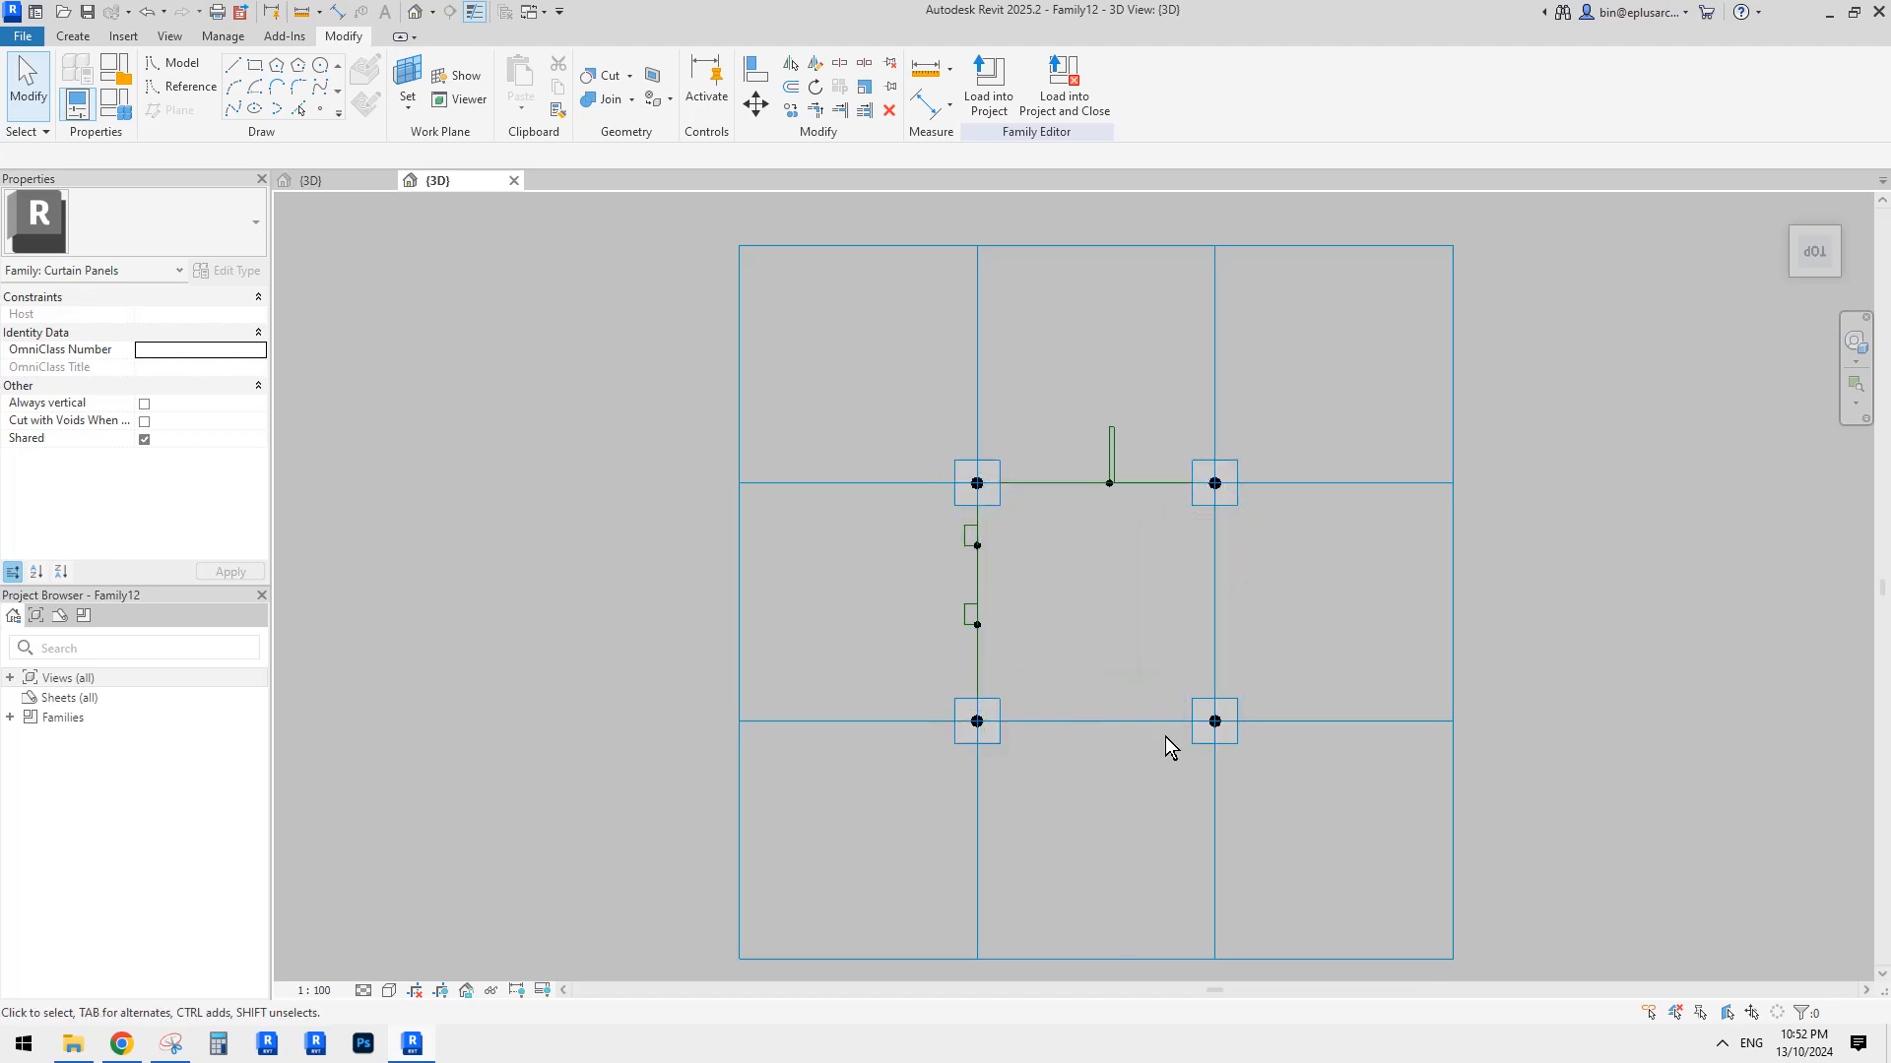
click(991, 736)
key(m)
key(v)
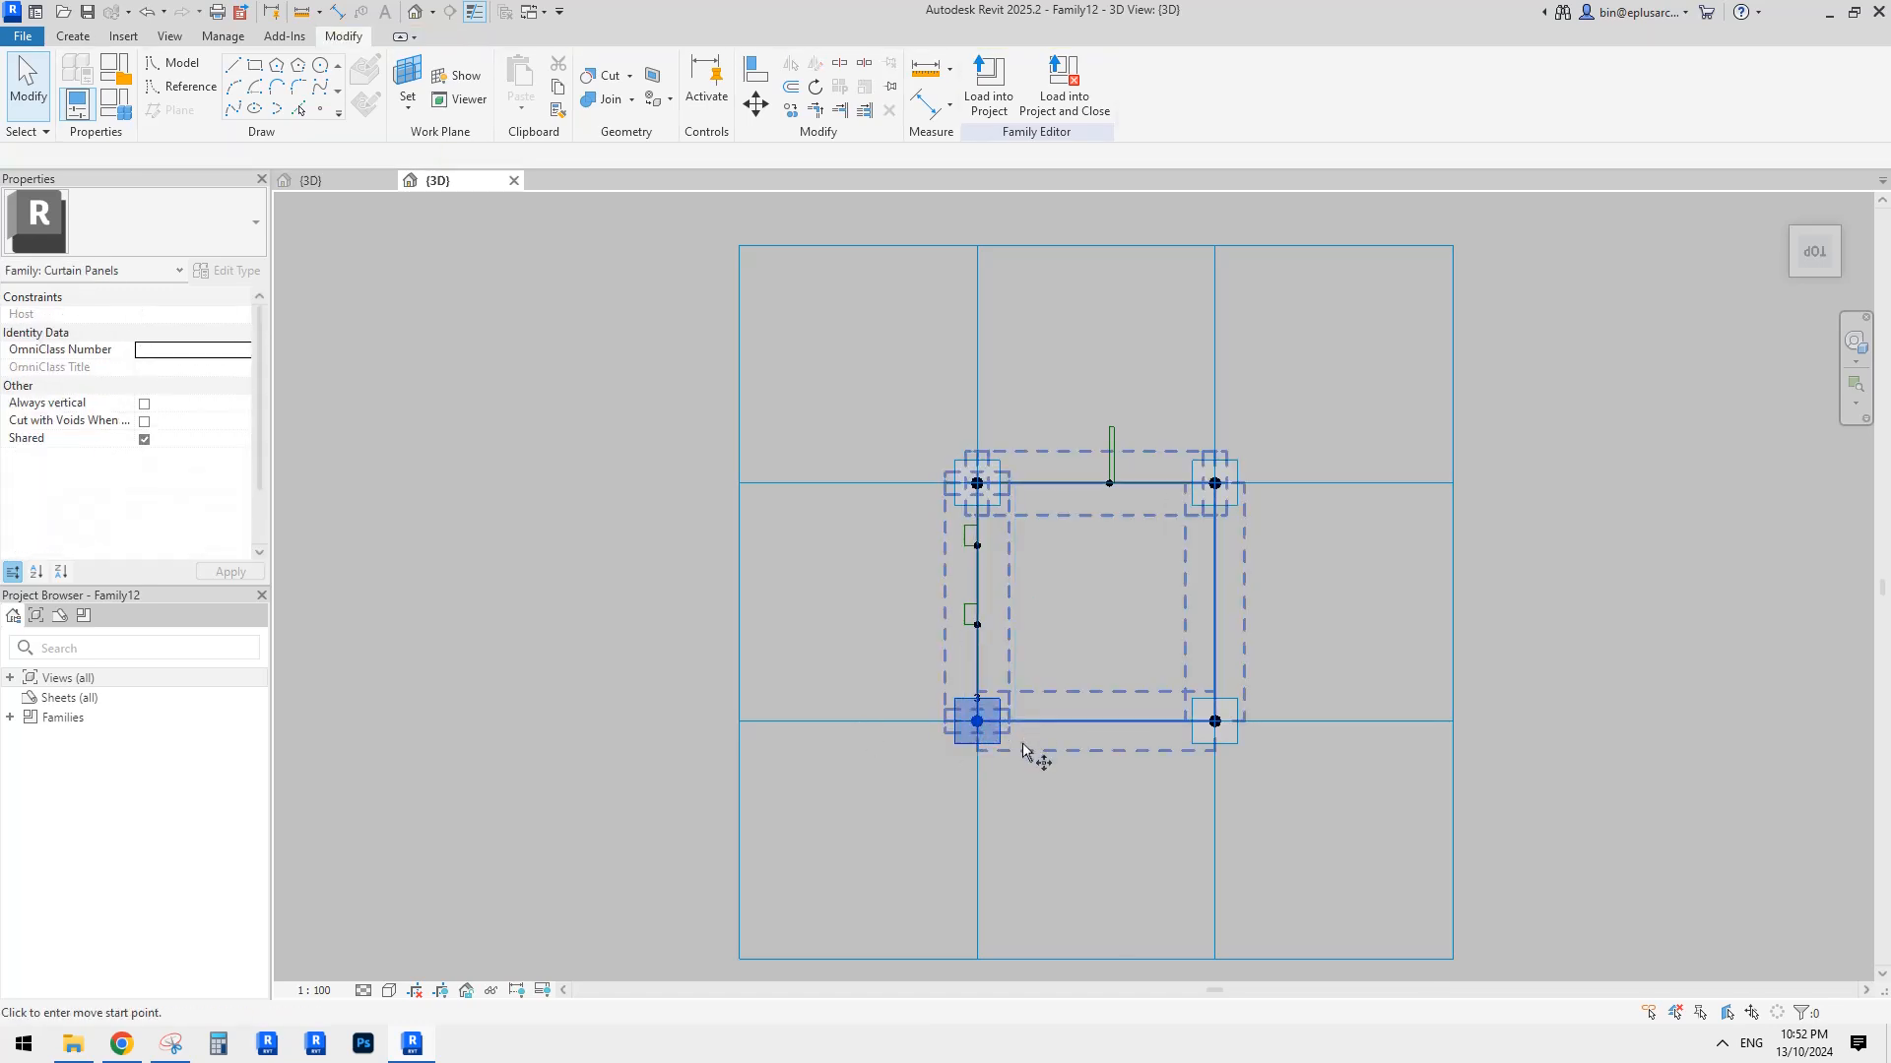
click(1022, 743)
click(911, 627)
middle_drag(1039, 728, 641, 266)
click(1067, 675)
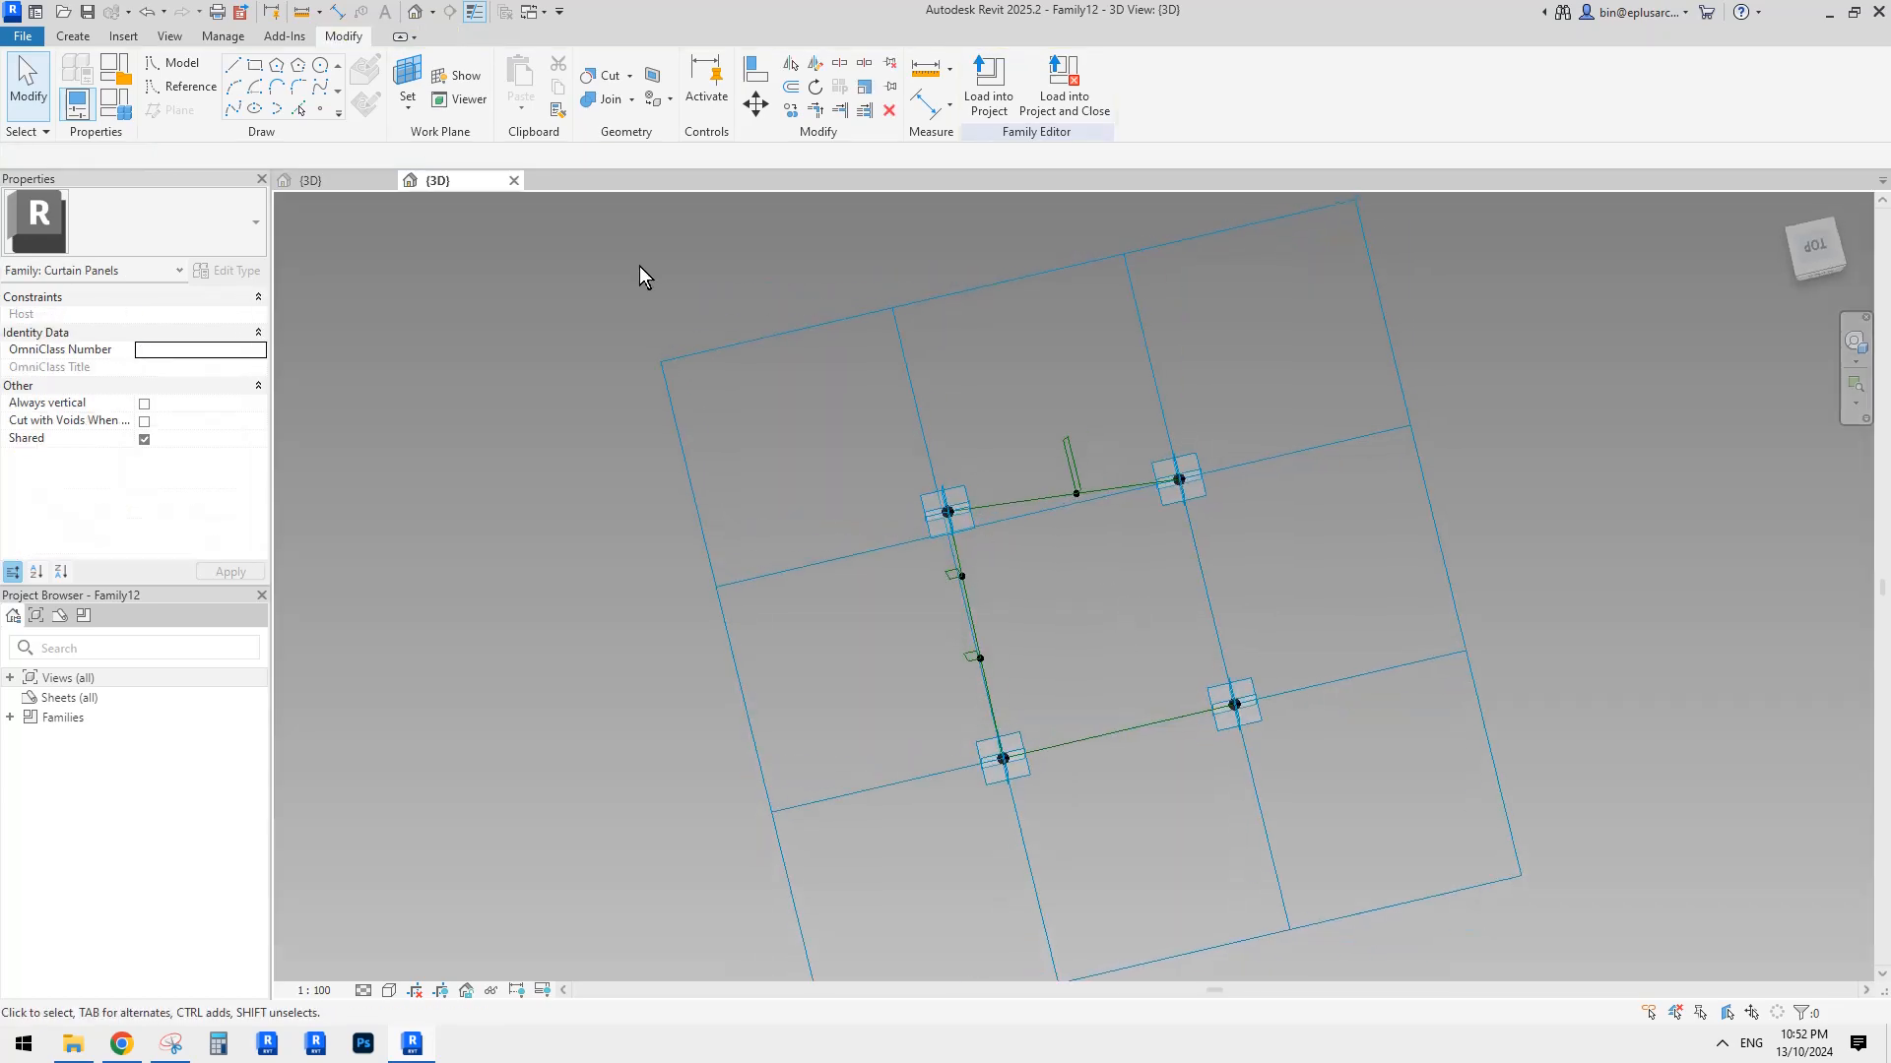
Compare the mass family's curved divided surface with the panel family's raised corner and hosted rectangles.
click(323, 178)
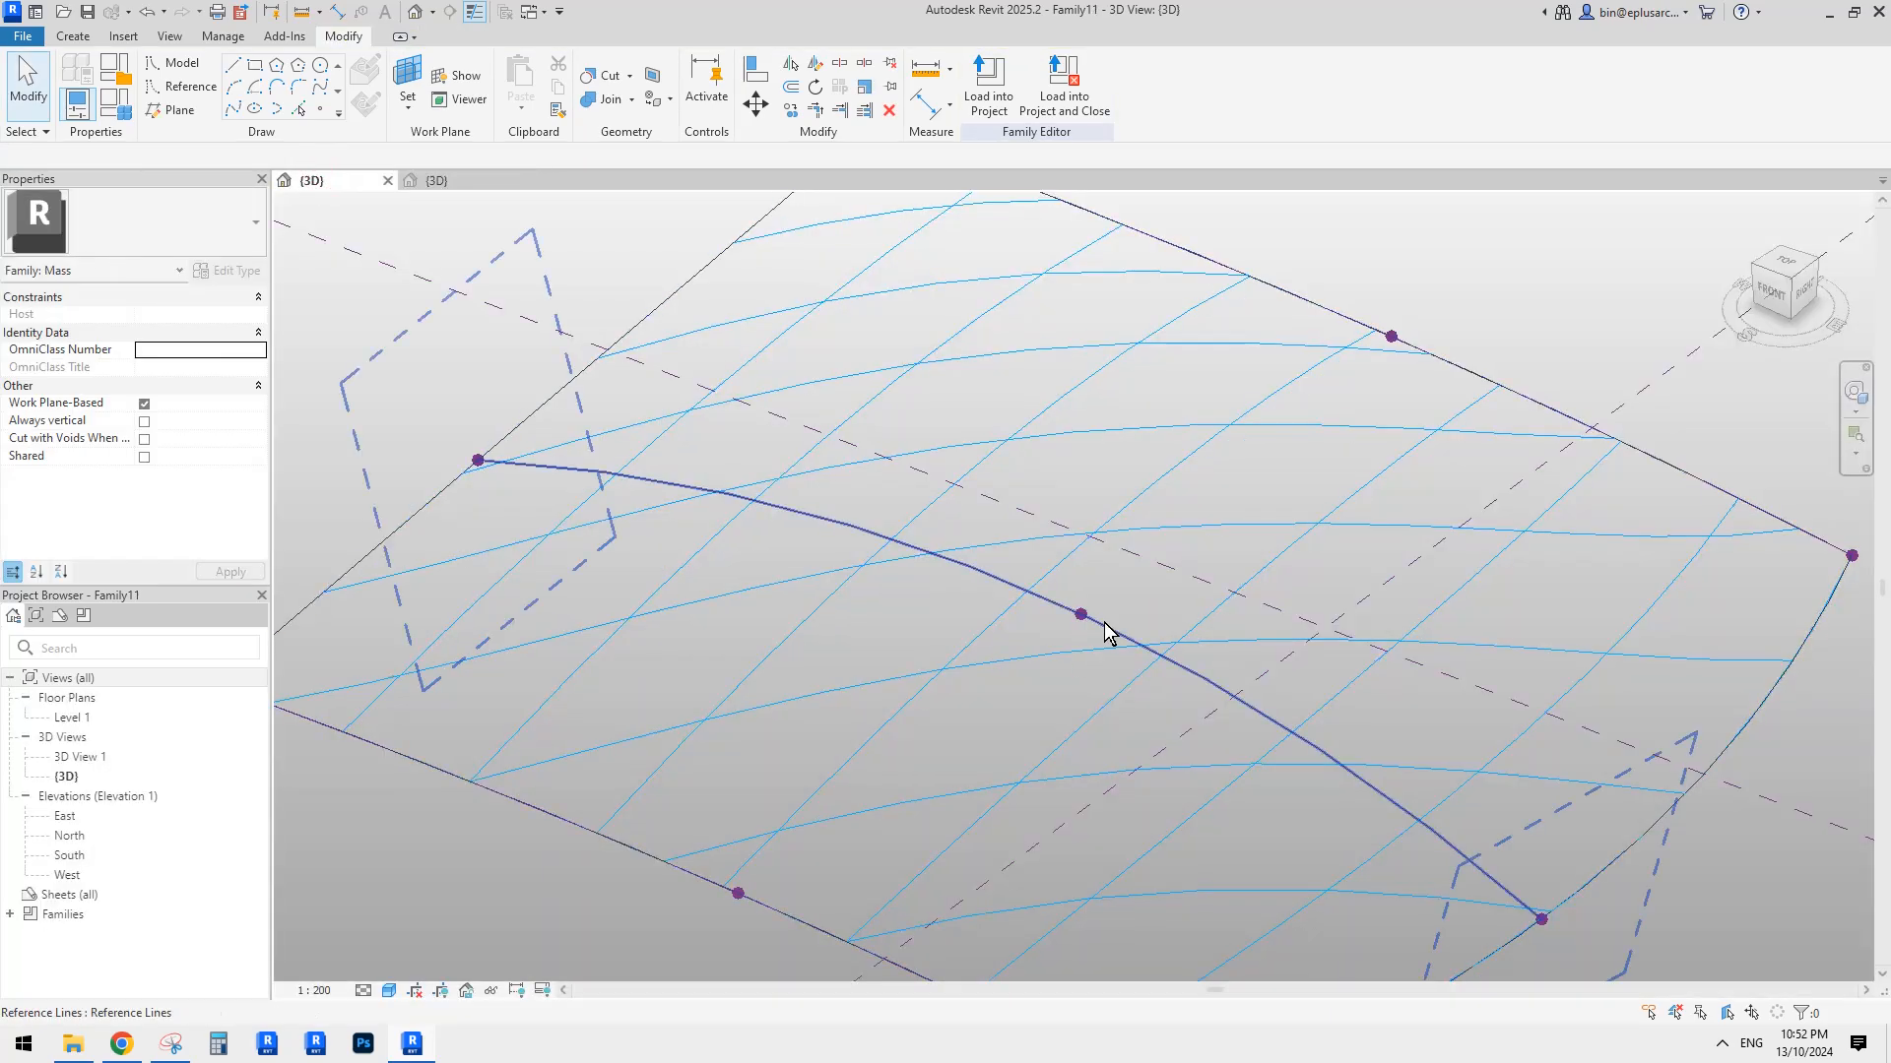
click(469, 180)
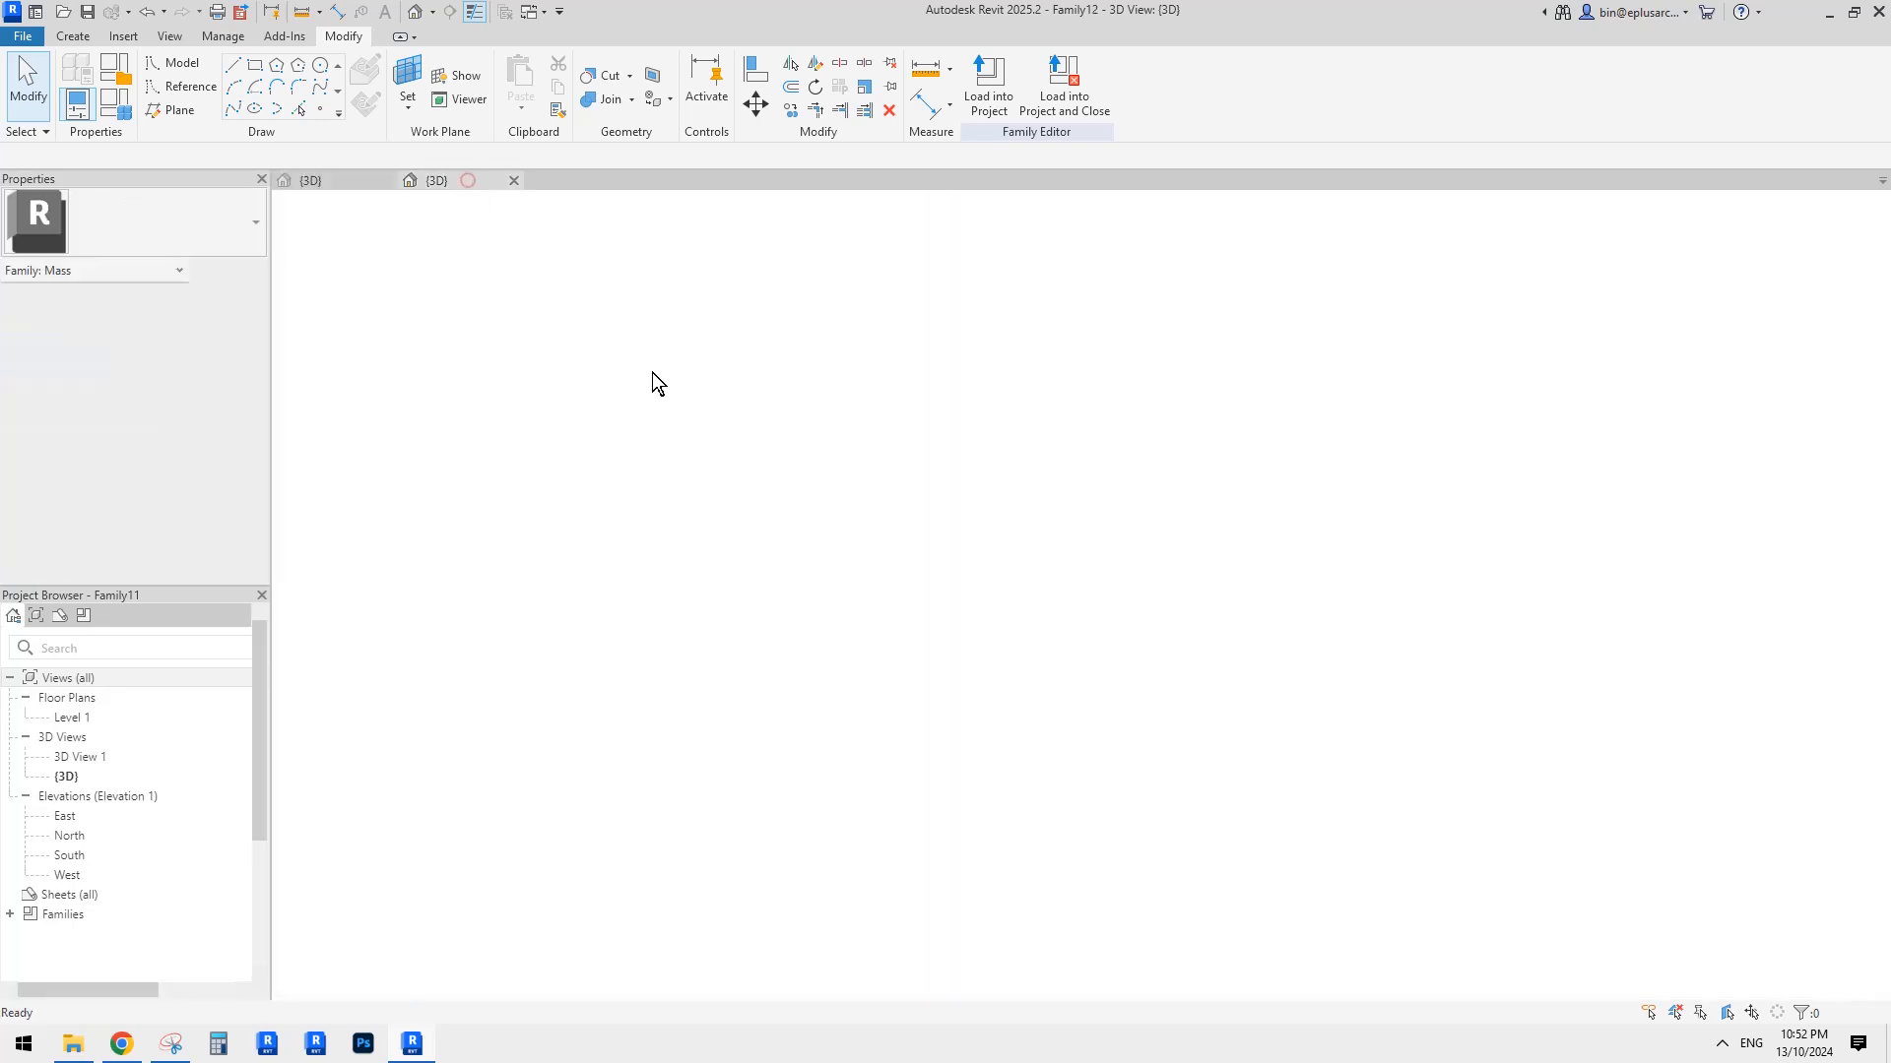
shift+middle_drag(923, 700, 1003, 473)
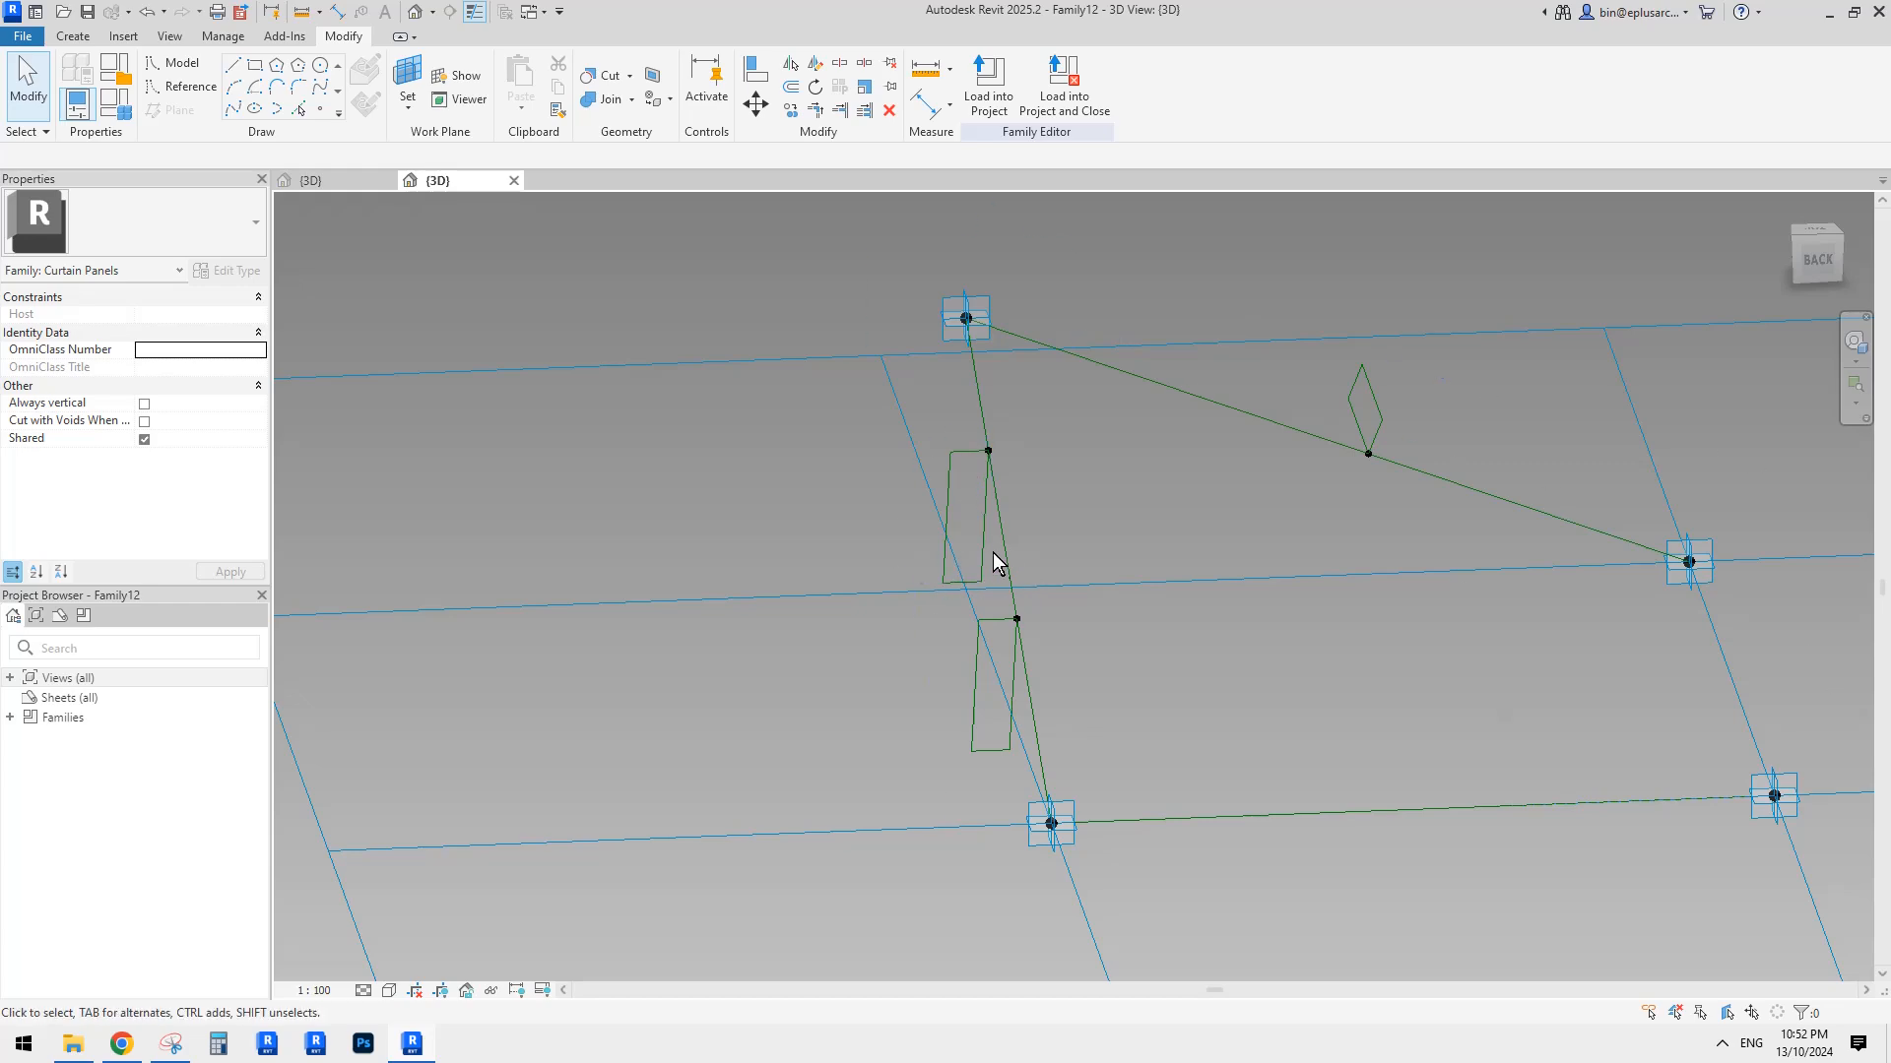
shift+middle_drag(993, 555, 1168, 423)
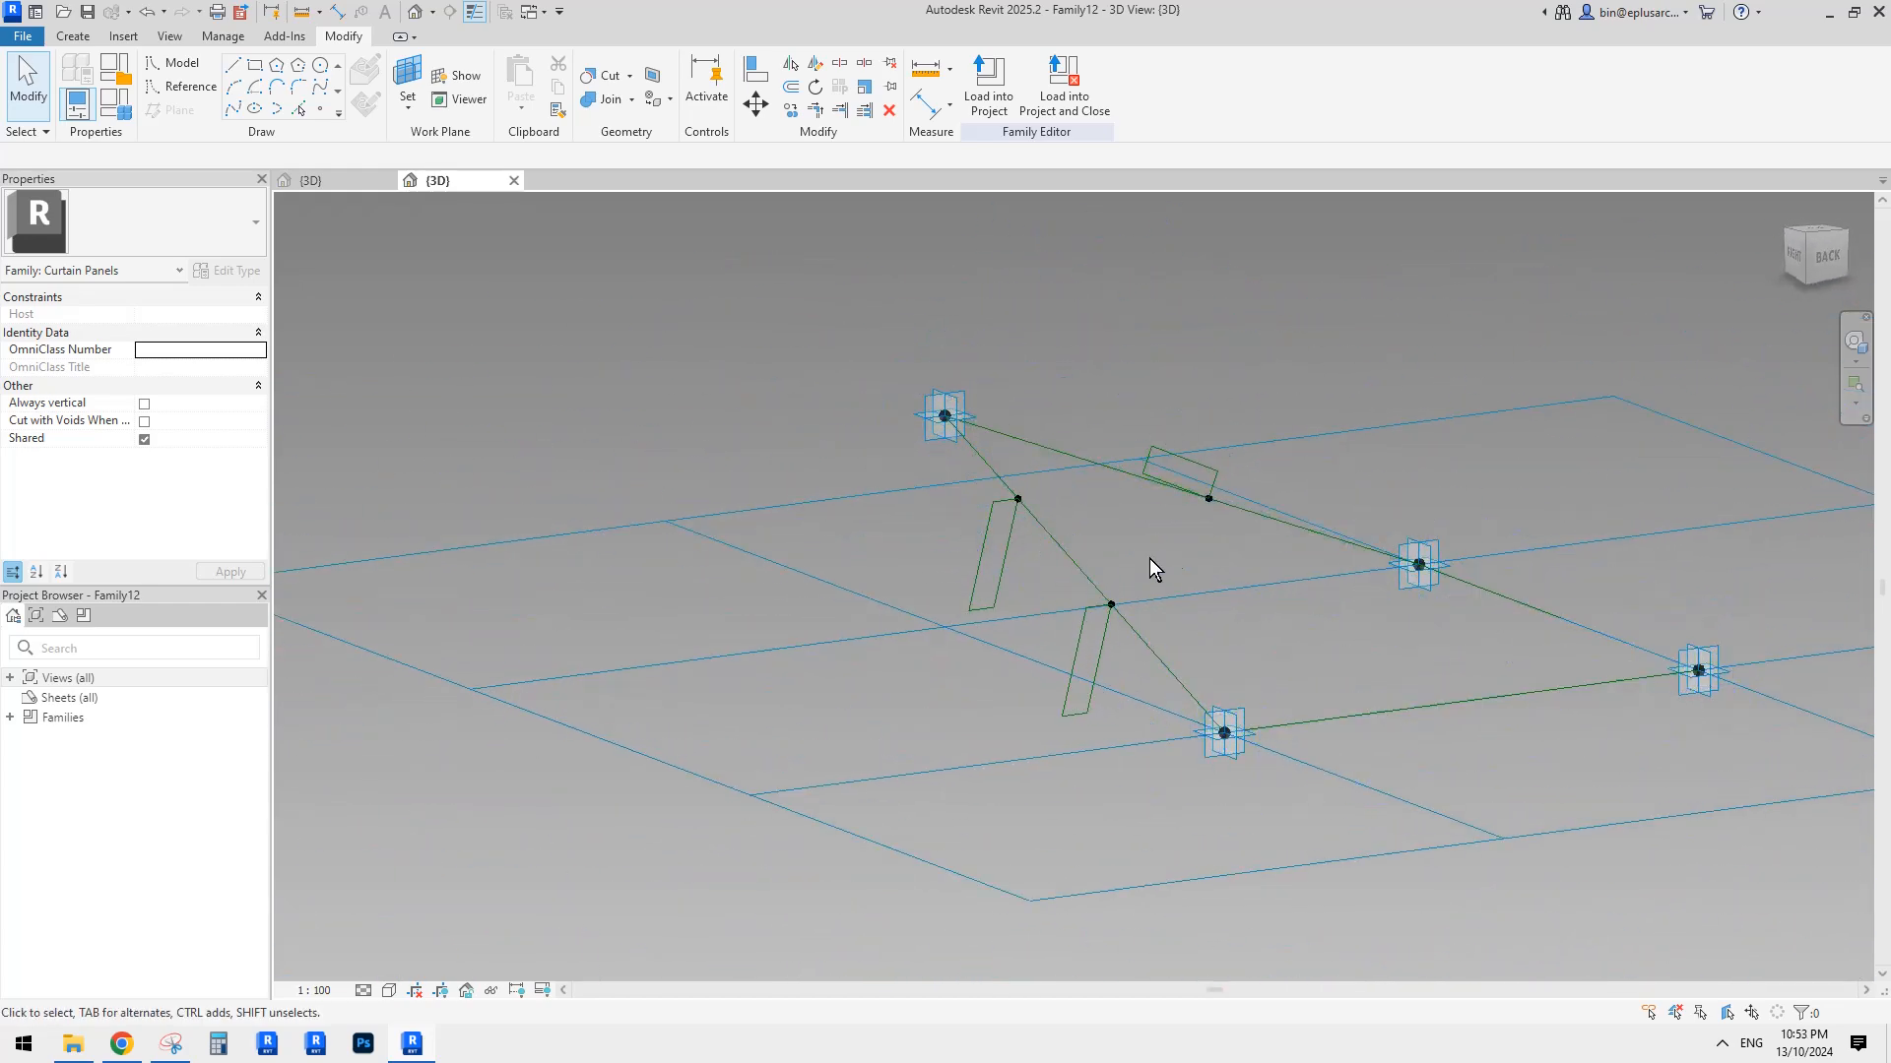
middle_drag(1150, 560, 1089, 561)
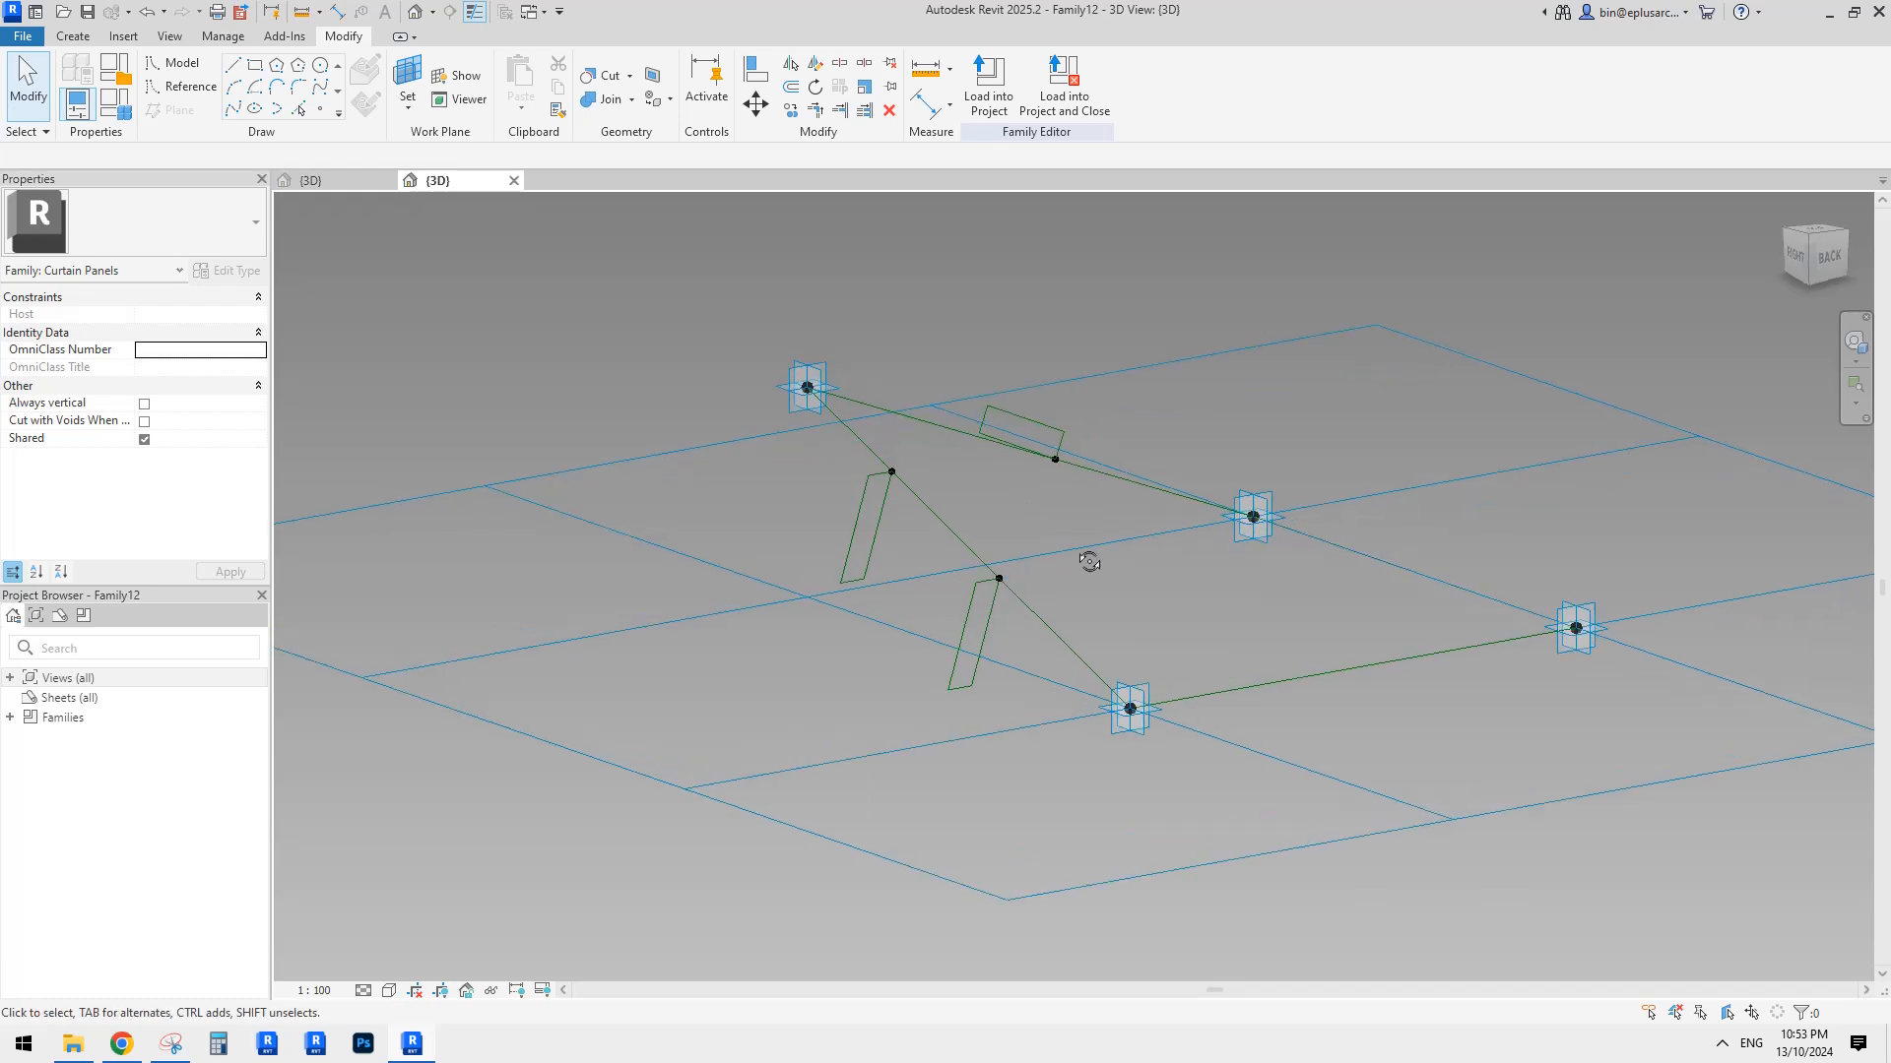
Open the recent family 25060 to examine its finished canopy lattice and panels from above and below, and close it.
click(35, 12)
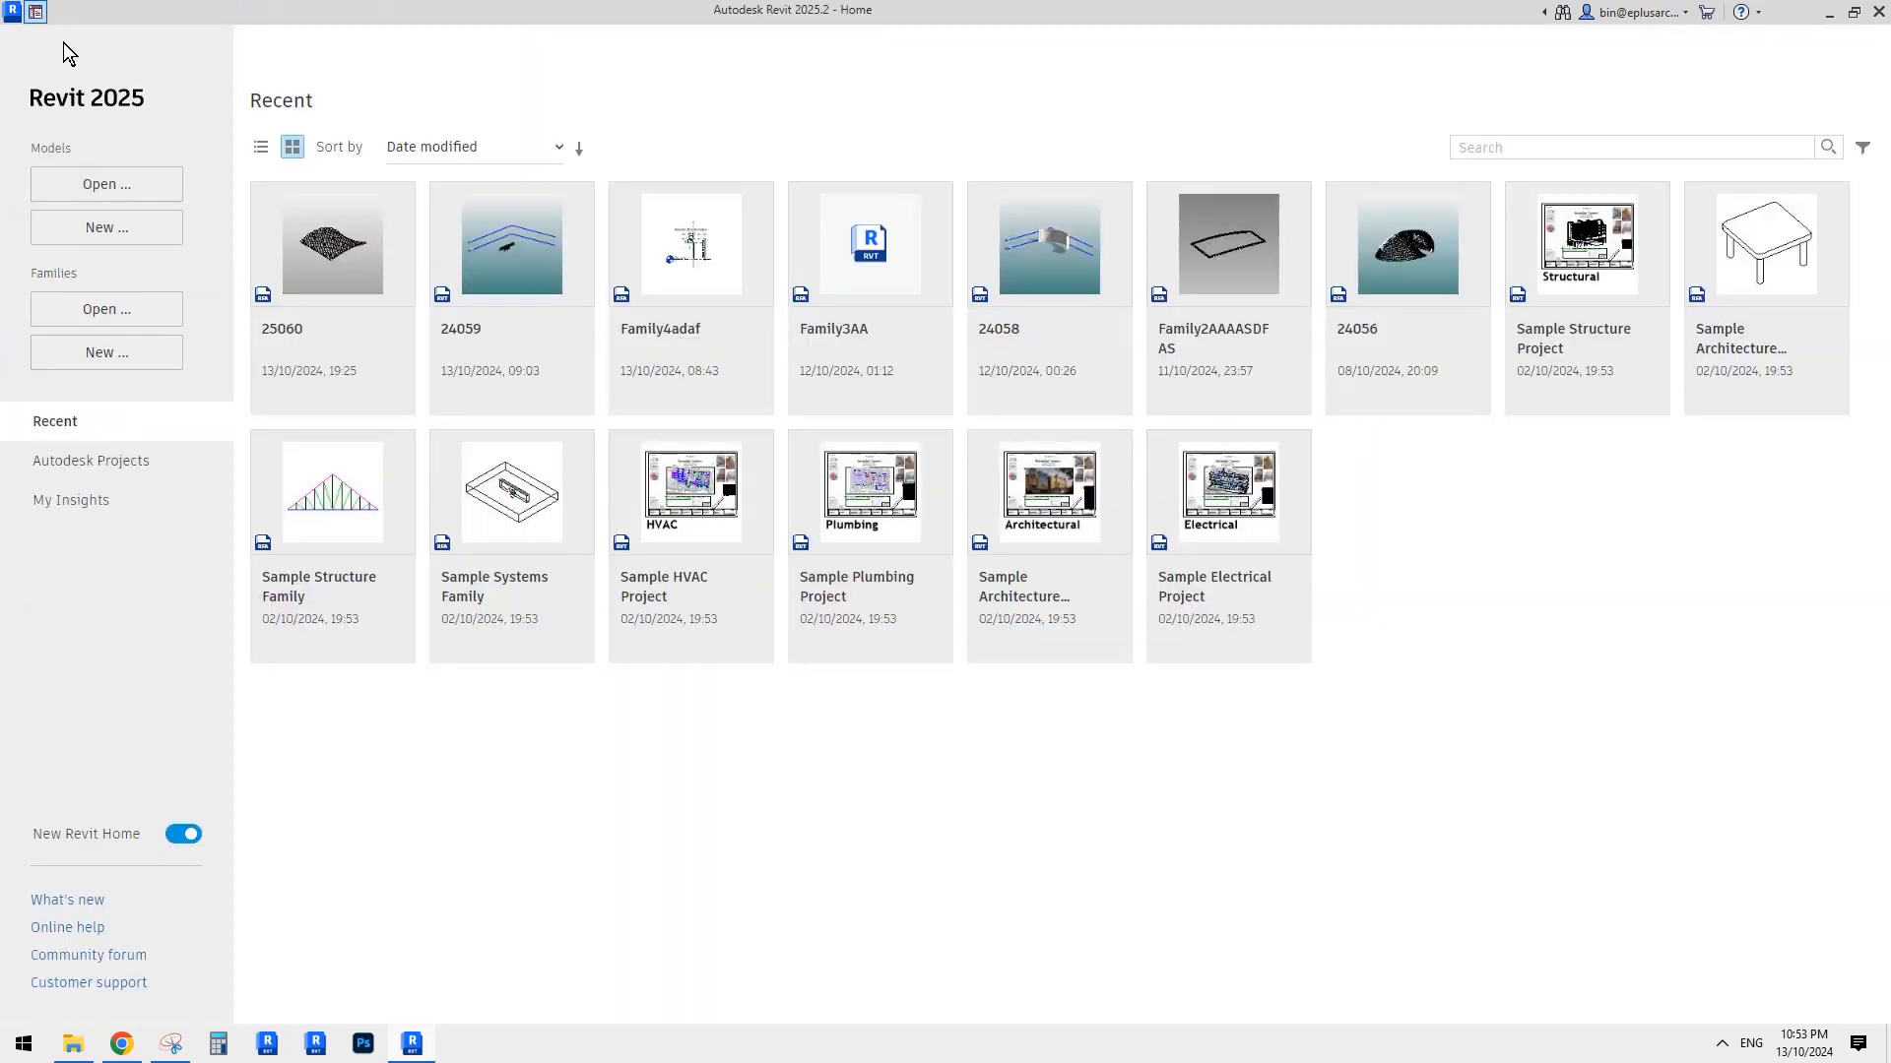
click(350, 253)
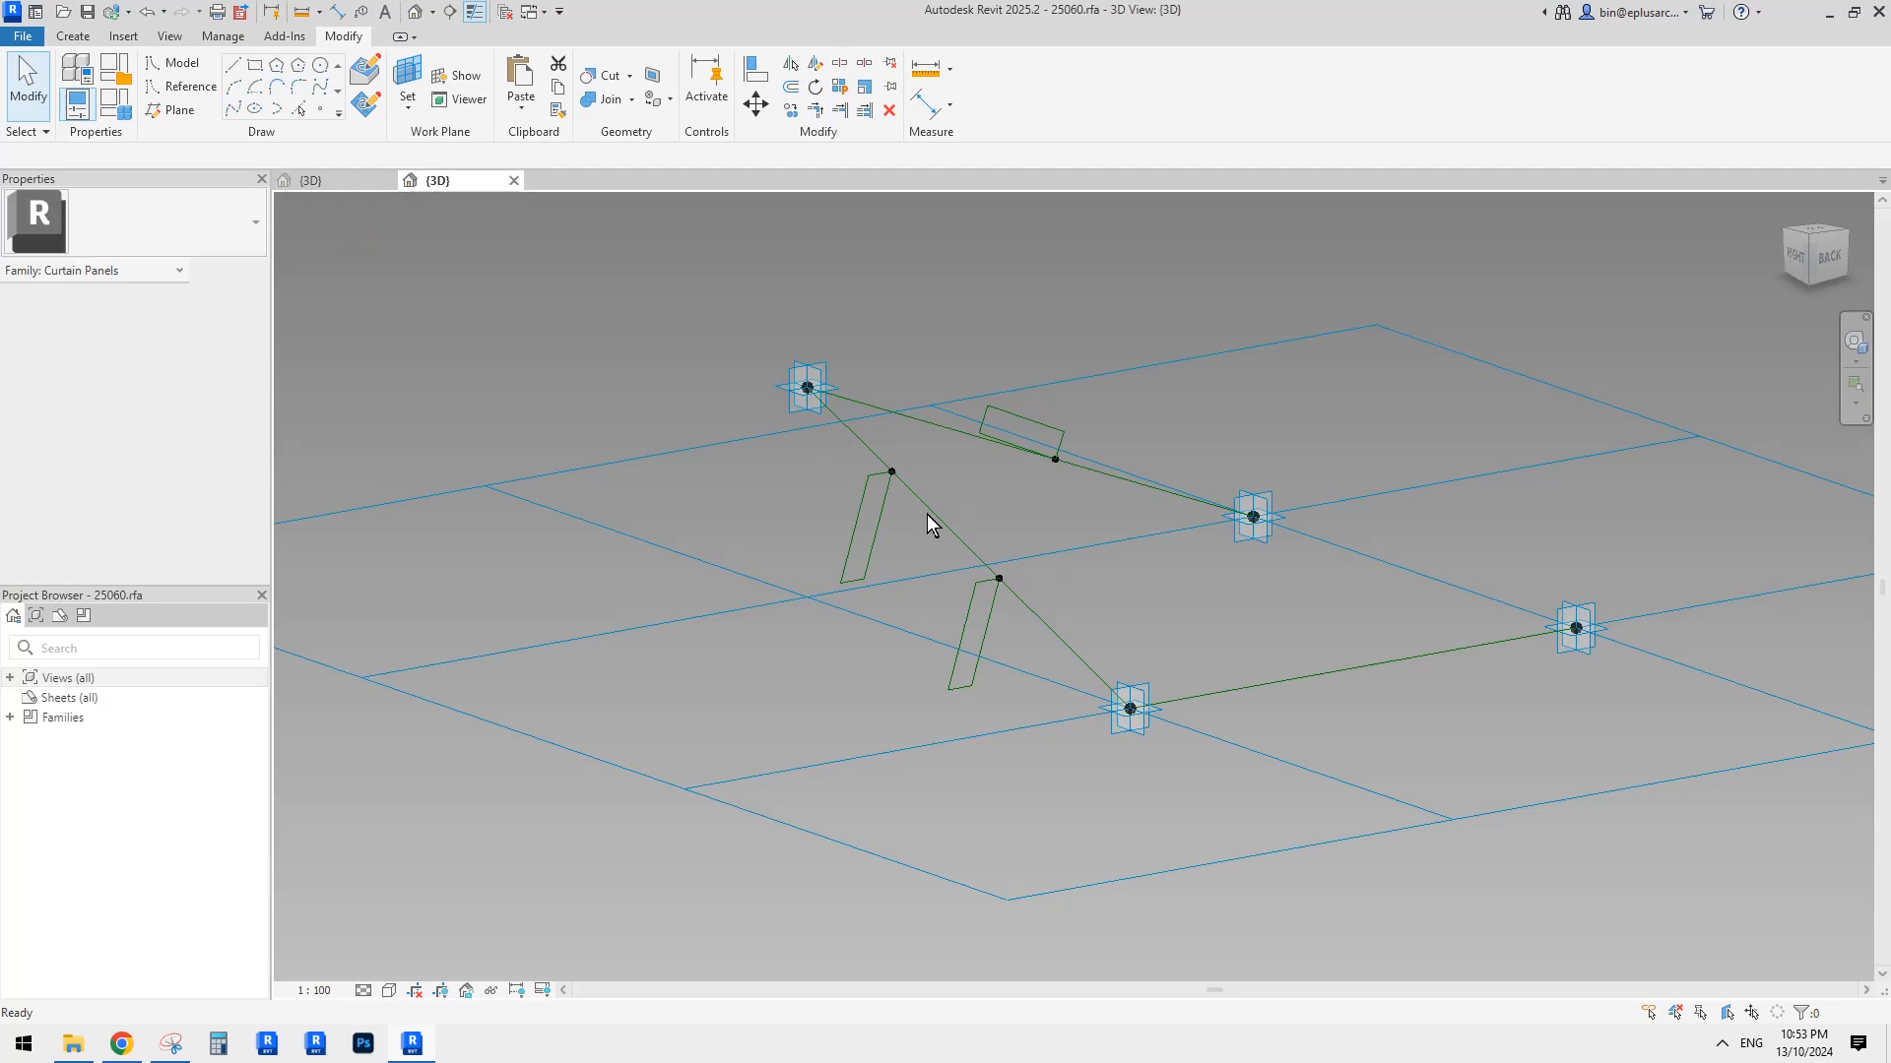
scroll(1168, 742, up, 5)
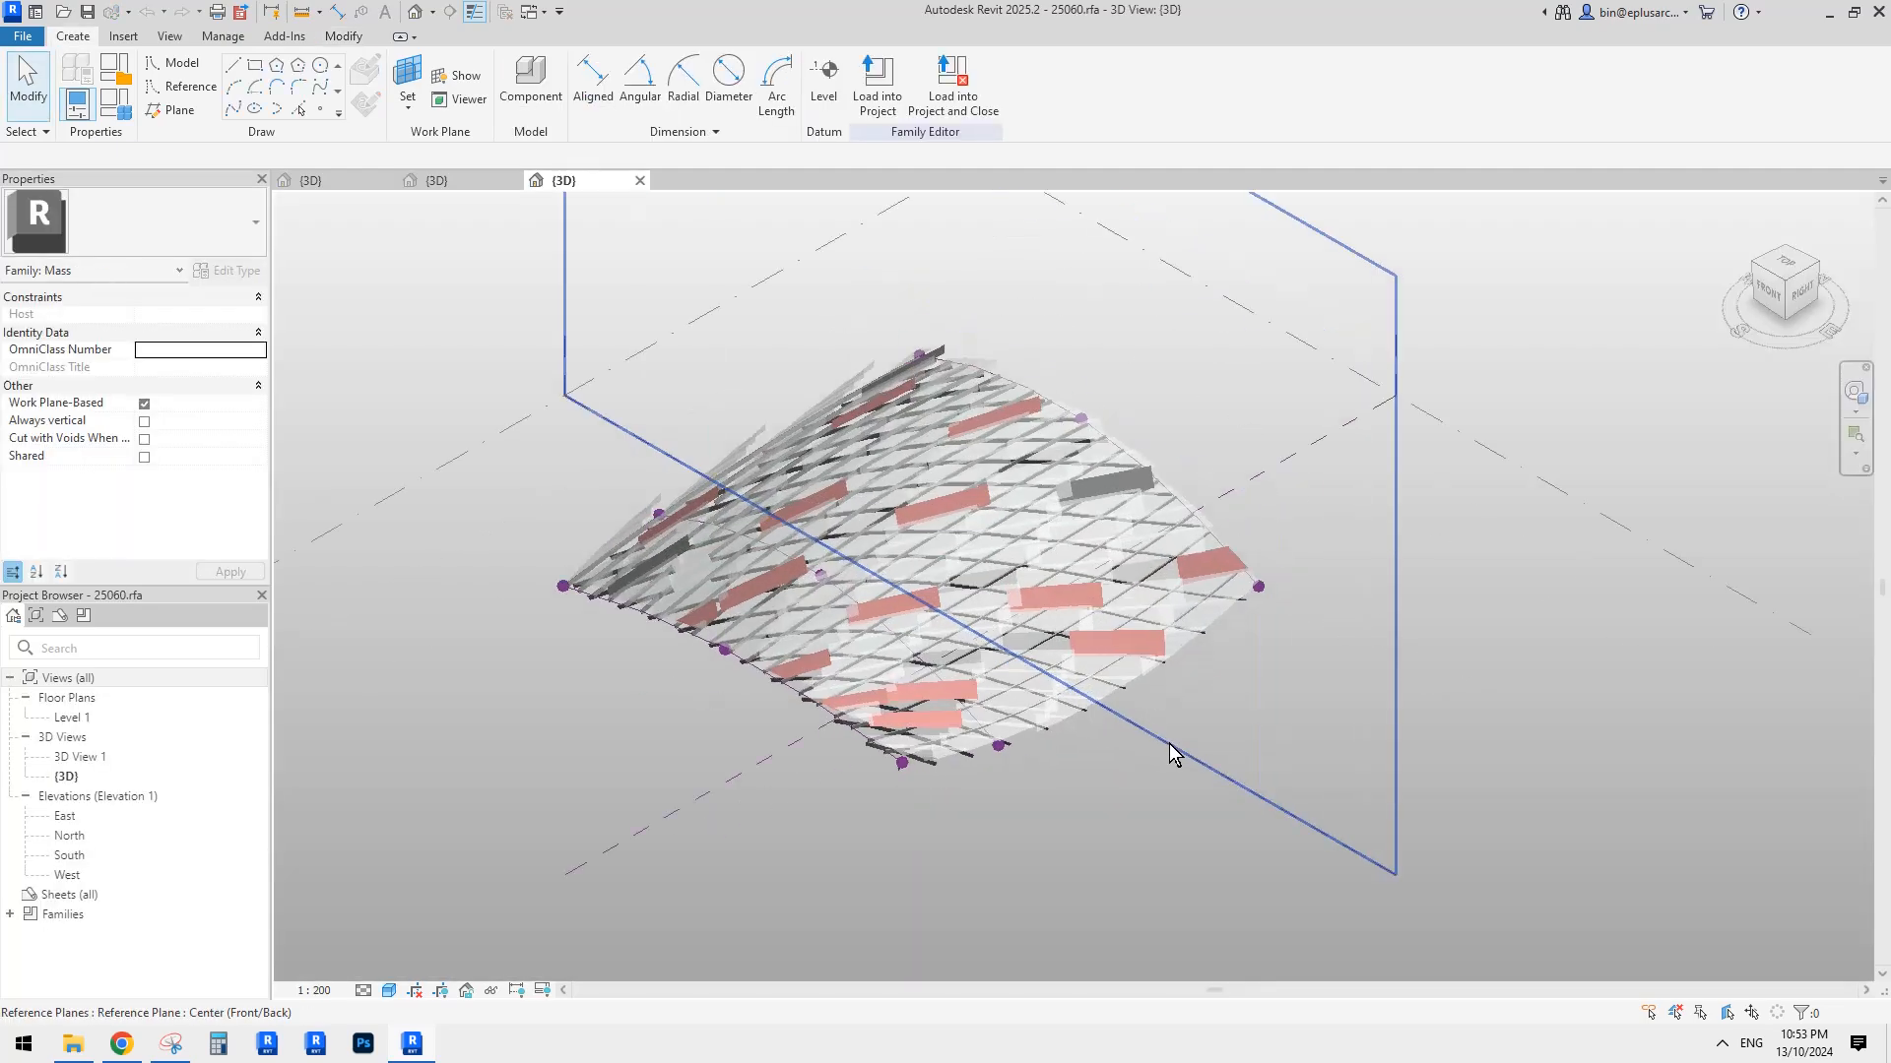
shift+middle_drag(1181, 741, 1248, 643)
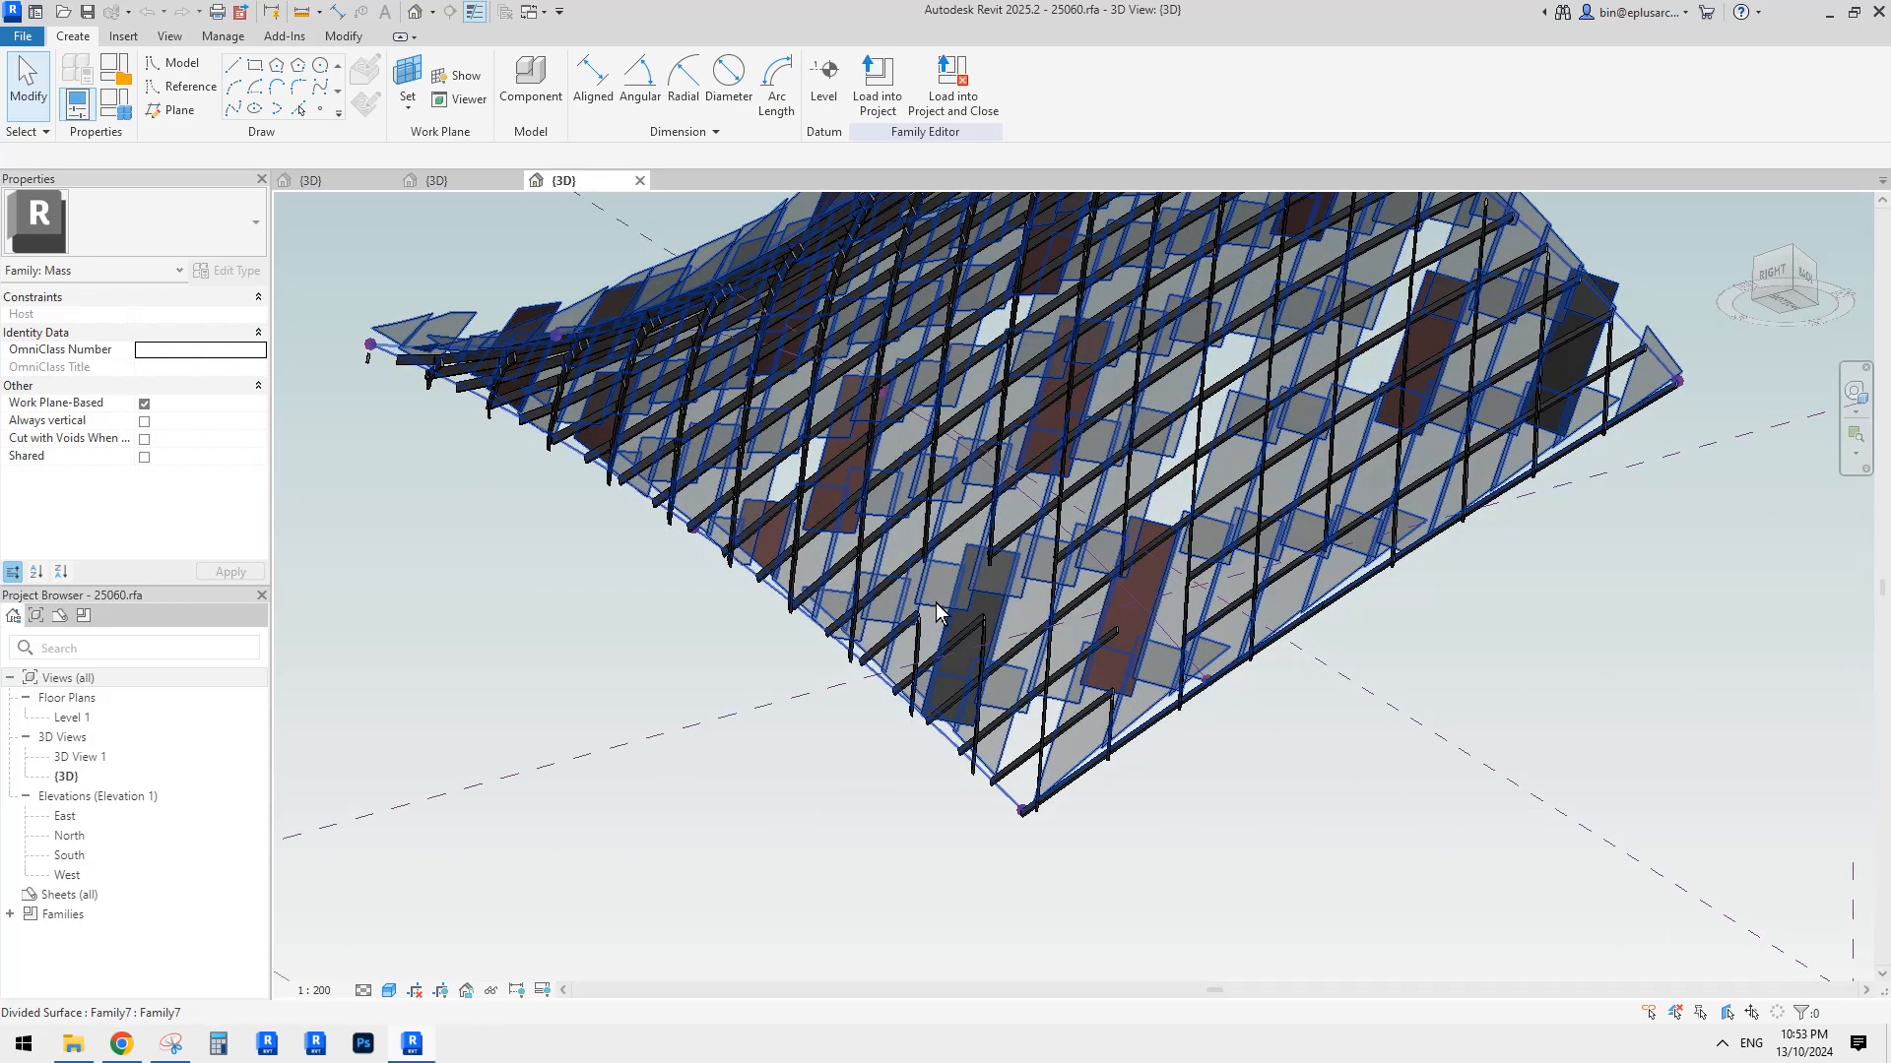
shift+middle_drag(996, 551, 1089, 609)
click(640, 182)
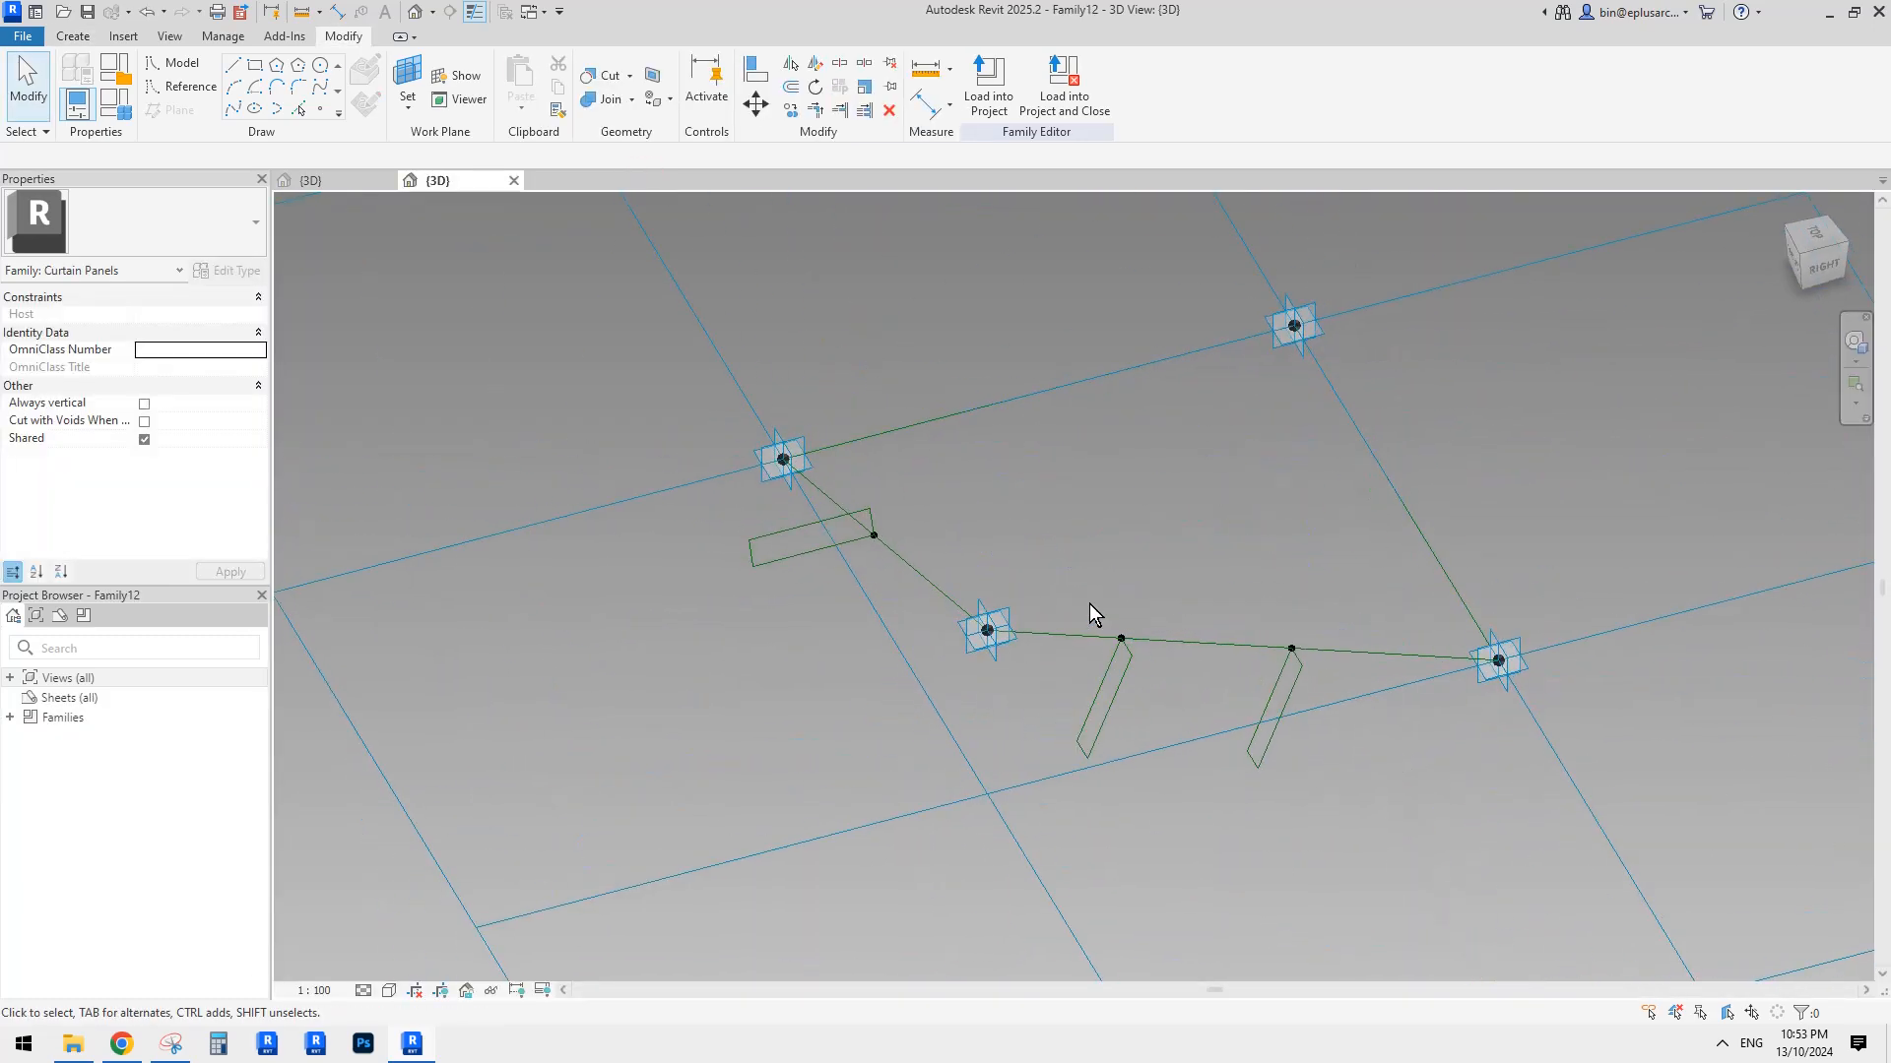
Delete both hosted points with their rectangles on the reference line between adaptive points 2 and 3.
drag(1038, 571, 1338, 793)
key(Escape)
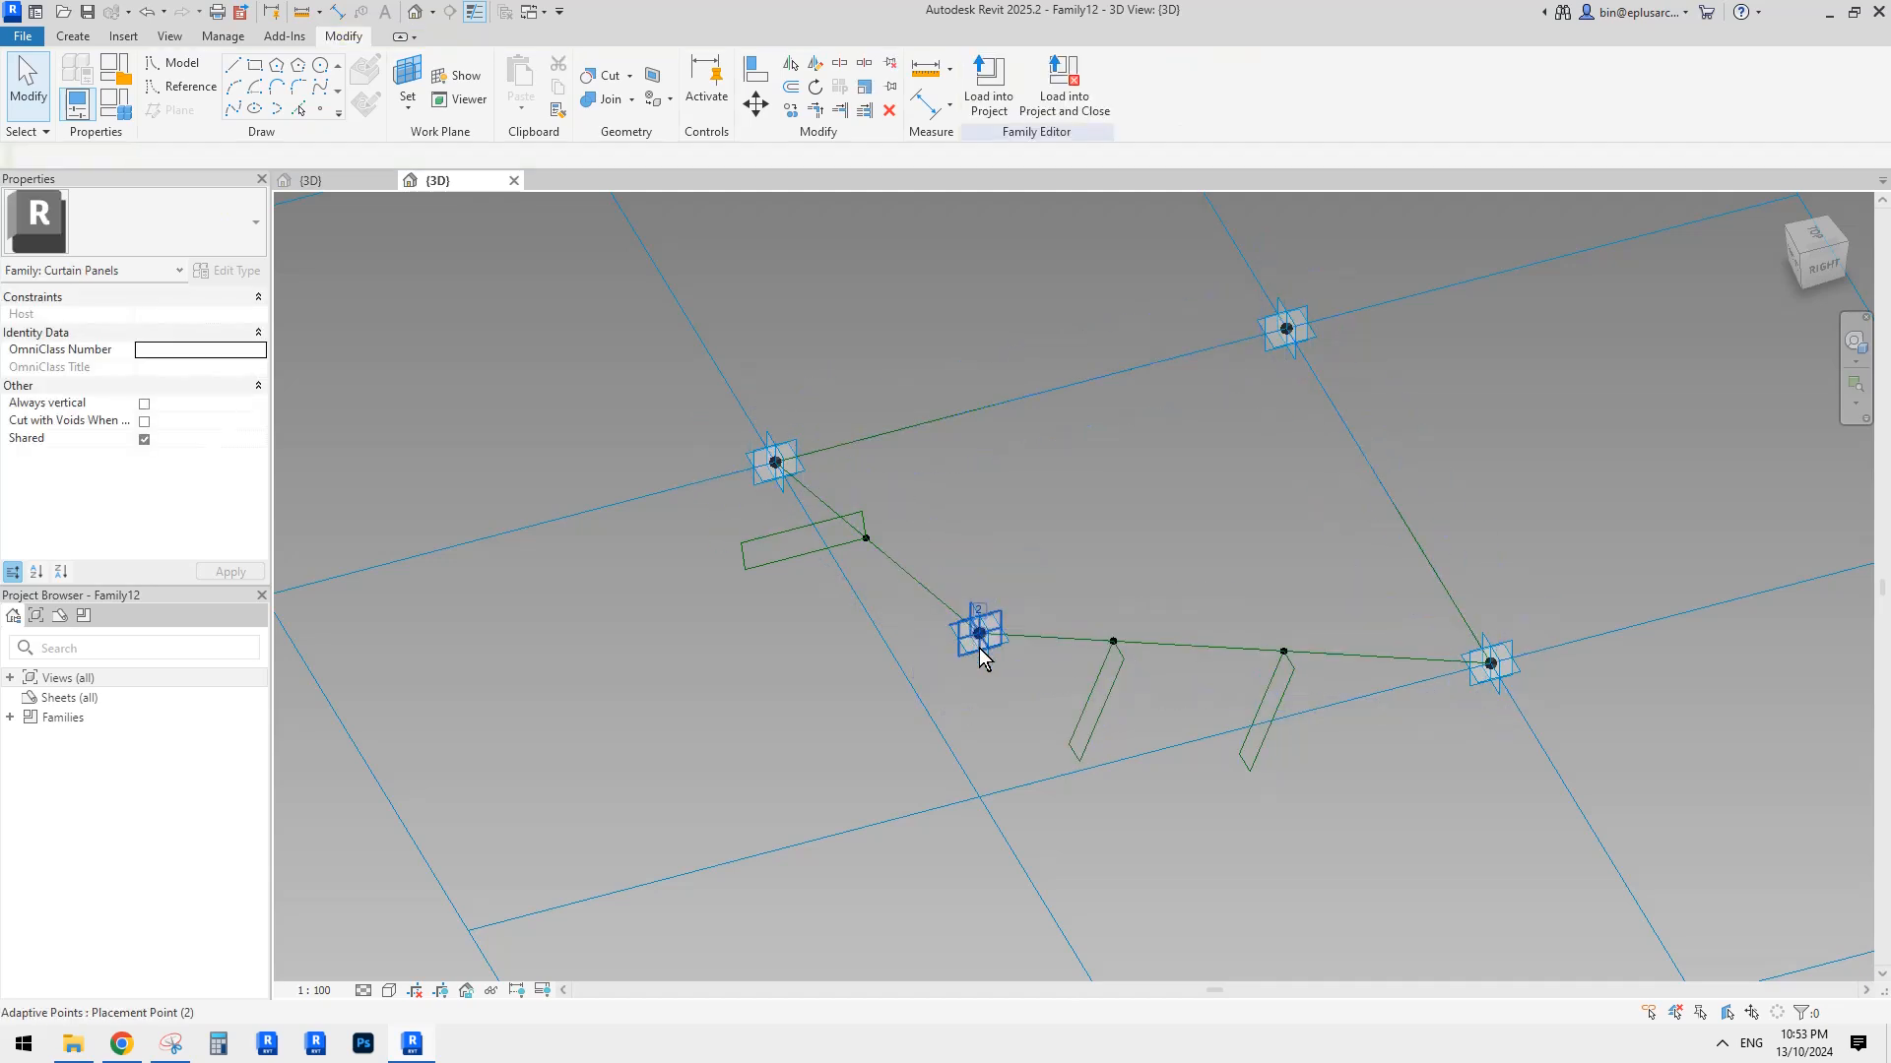
drag(1050, 583, 1387, 835)
middle_drag(1278, 746, 1253, 754)
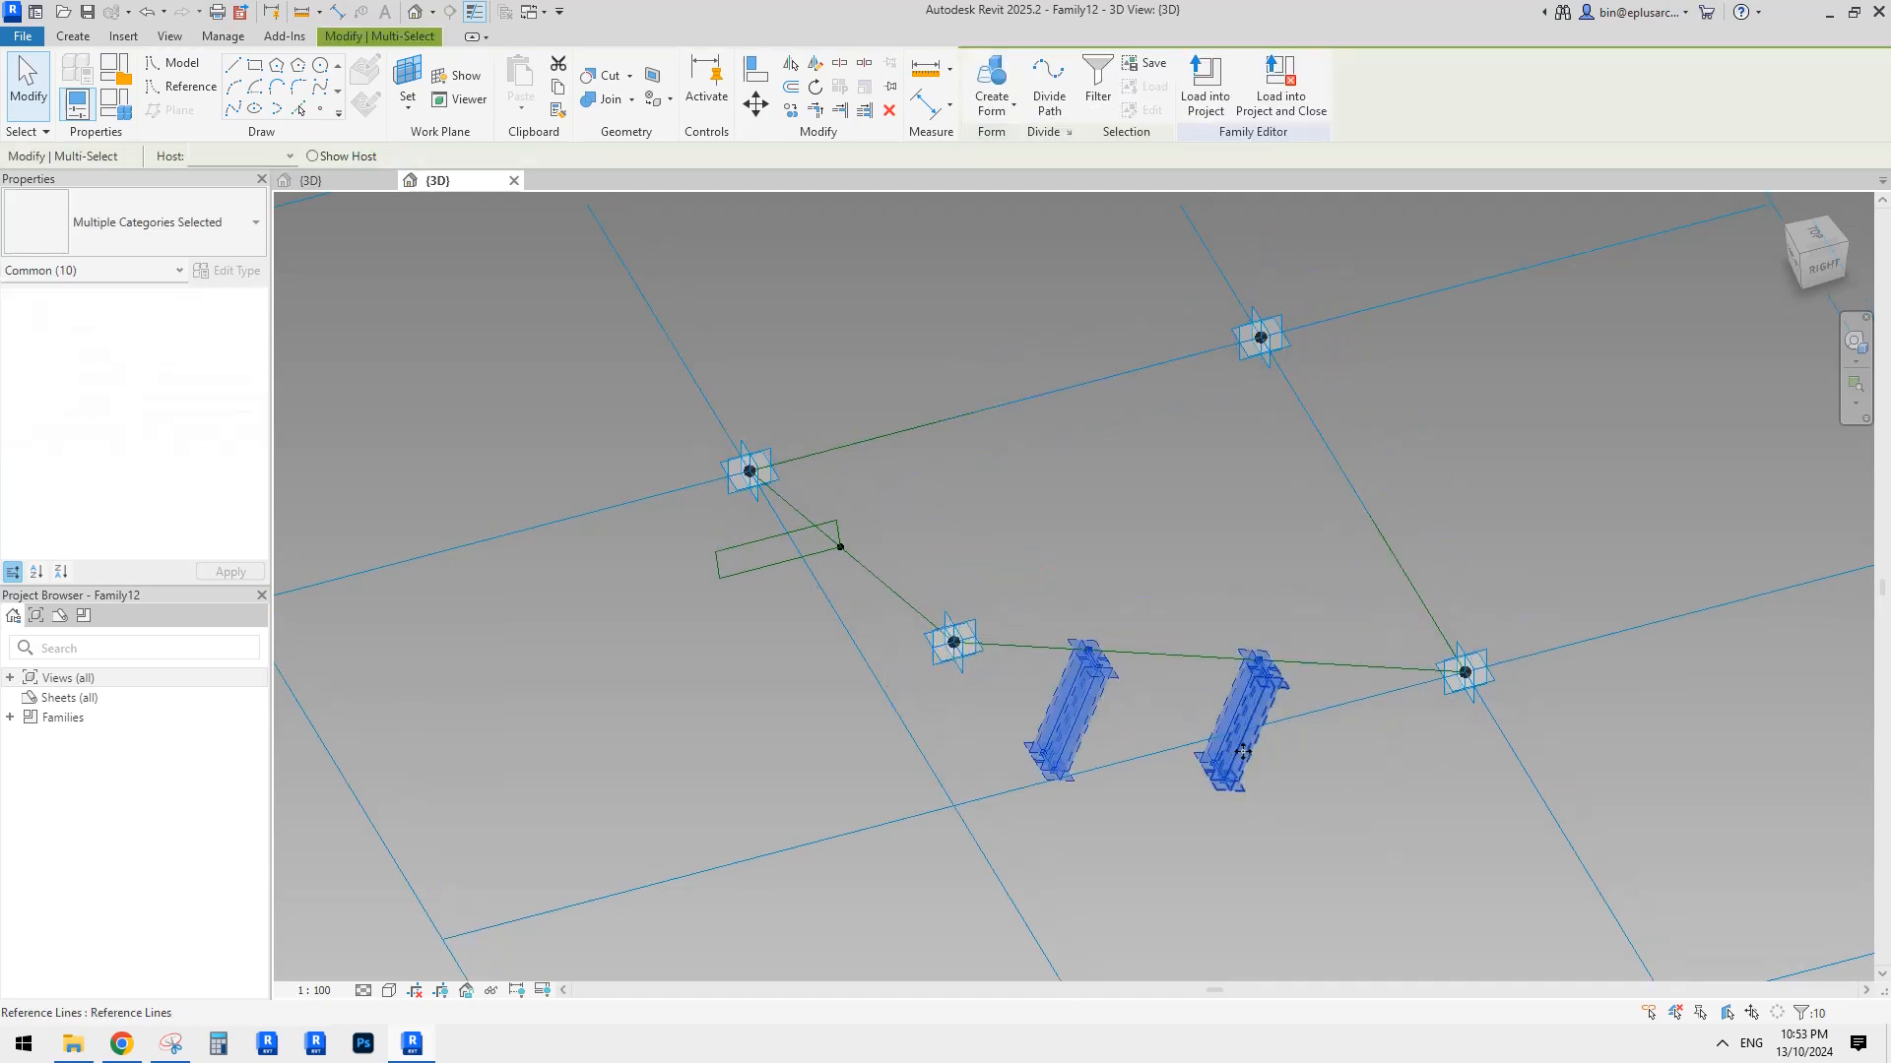
key(Delete)
Delete the remaining rectangle and its hosted point on the reference line between adaptive points 1 and 2.
scroll(801, 559, up, 2)
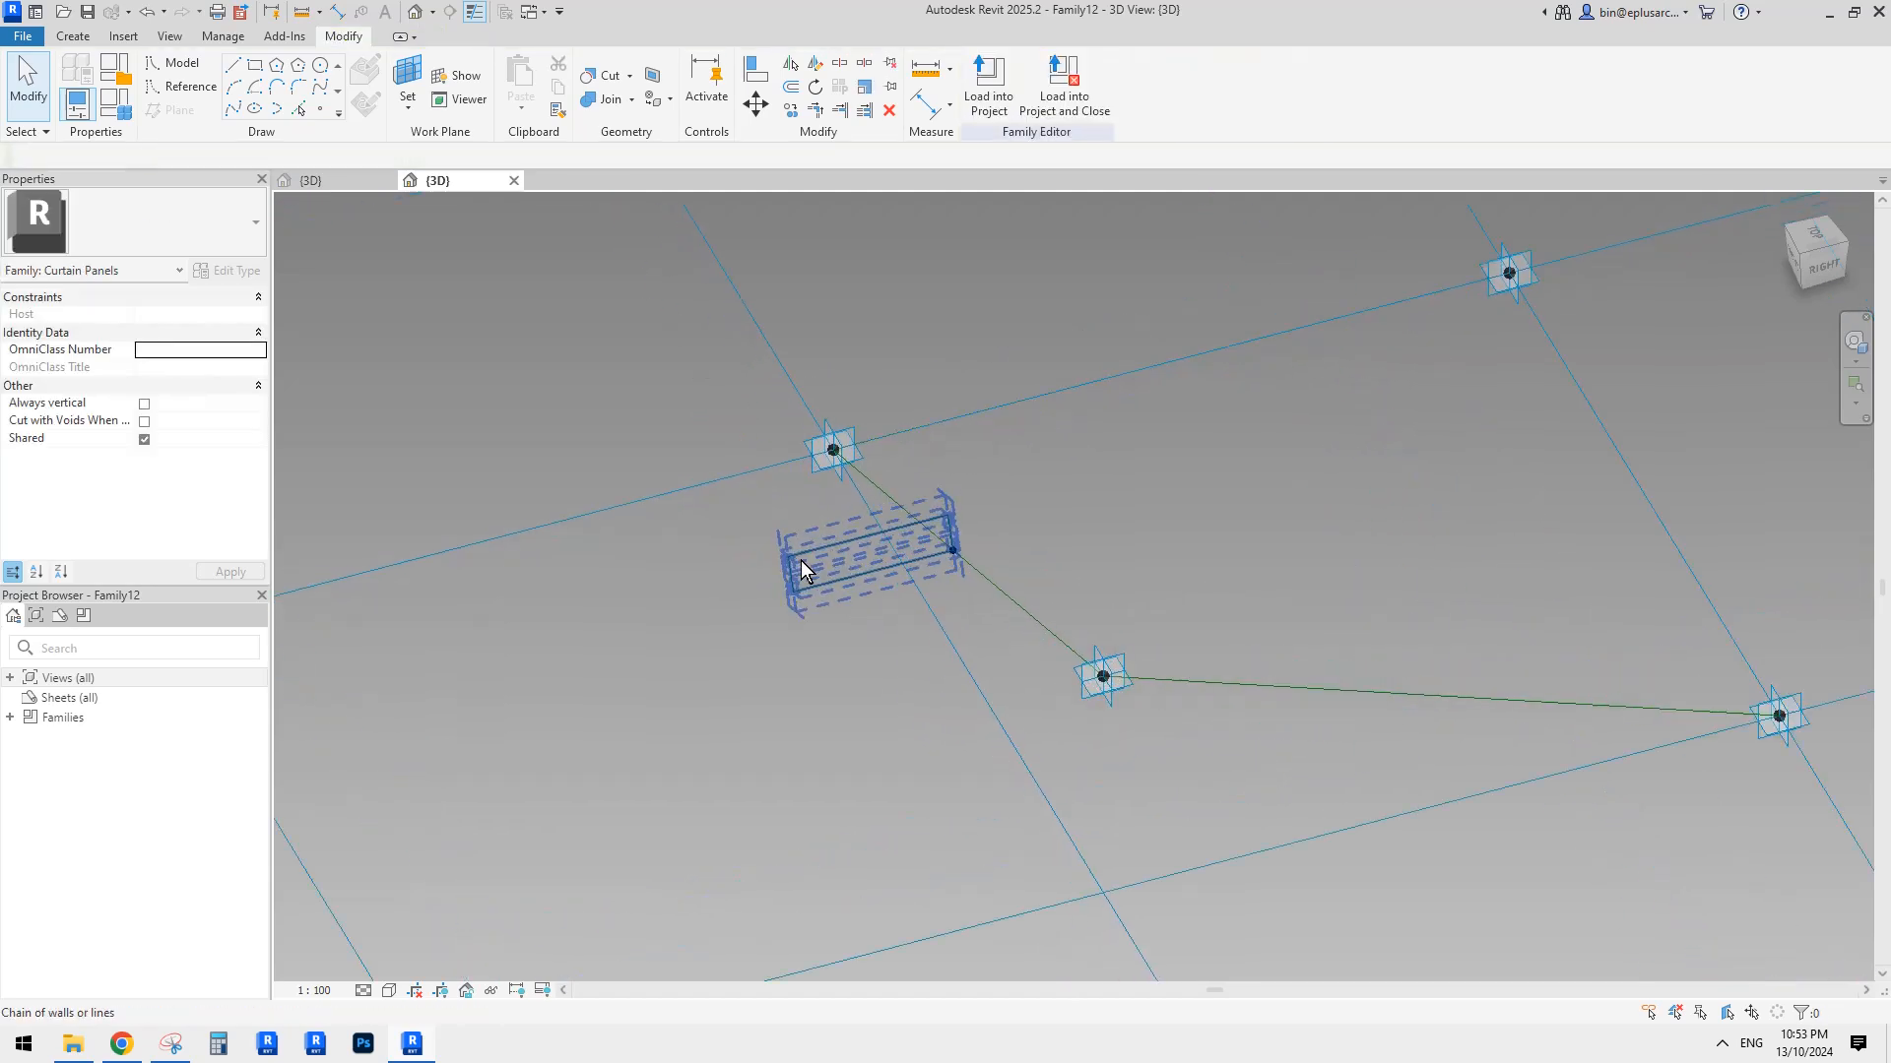
click(855, 539)
key(Delete)
click(937, 484)
key(Delete)
scroll(1005, 560, down, 1)
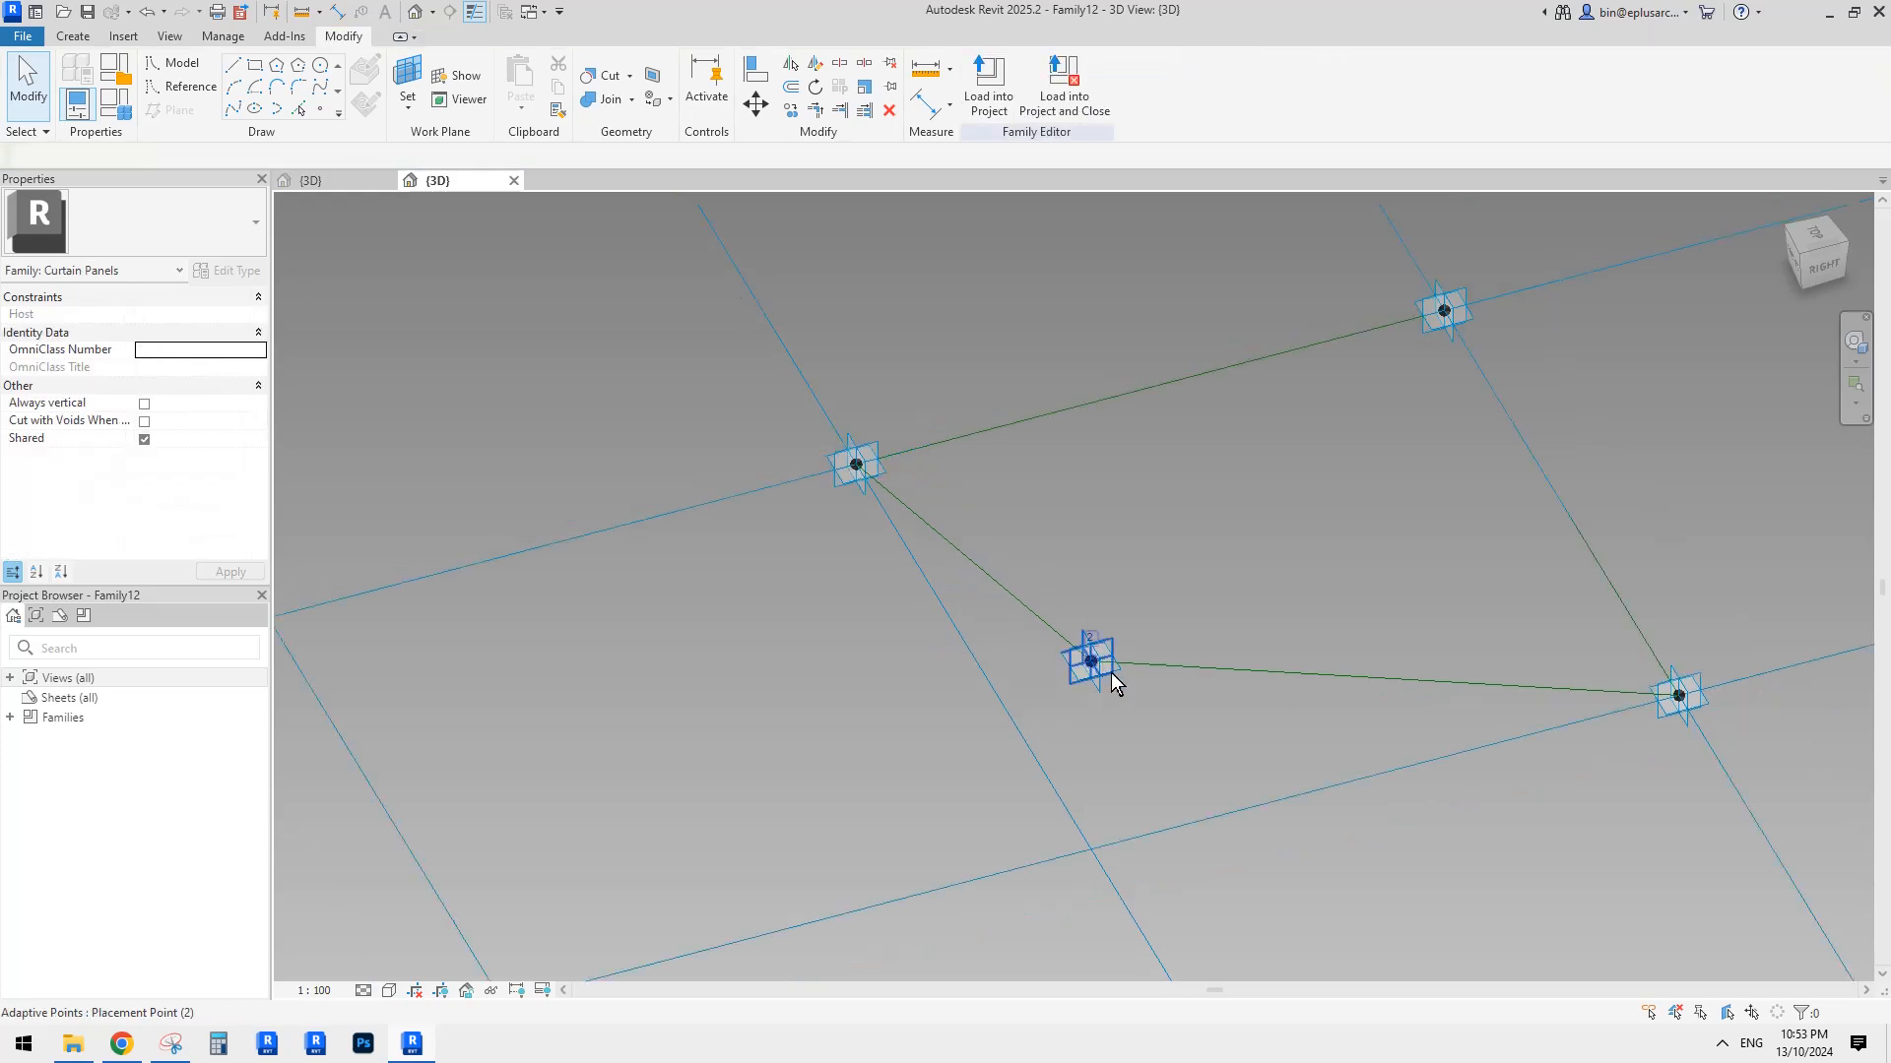
Move adaptive point 2 straight down onto the pattern grid in the Front view.
click(1096, 682)
click(1794, 264)
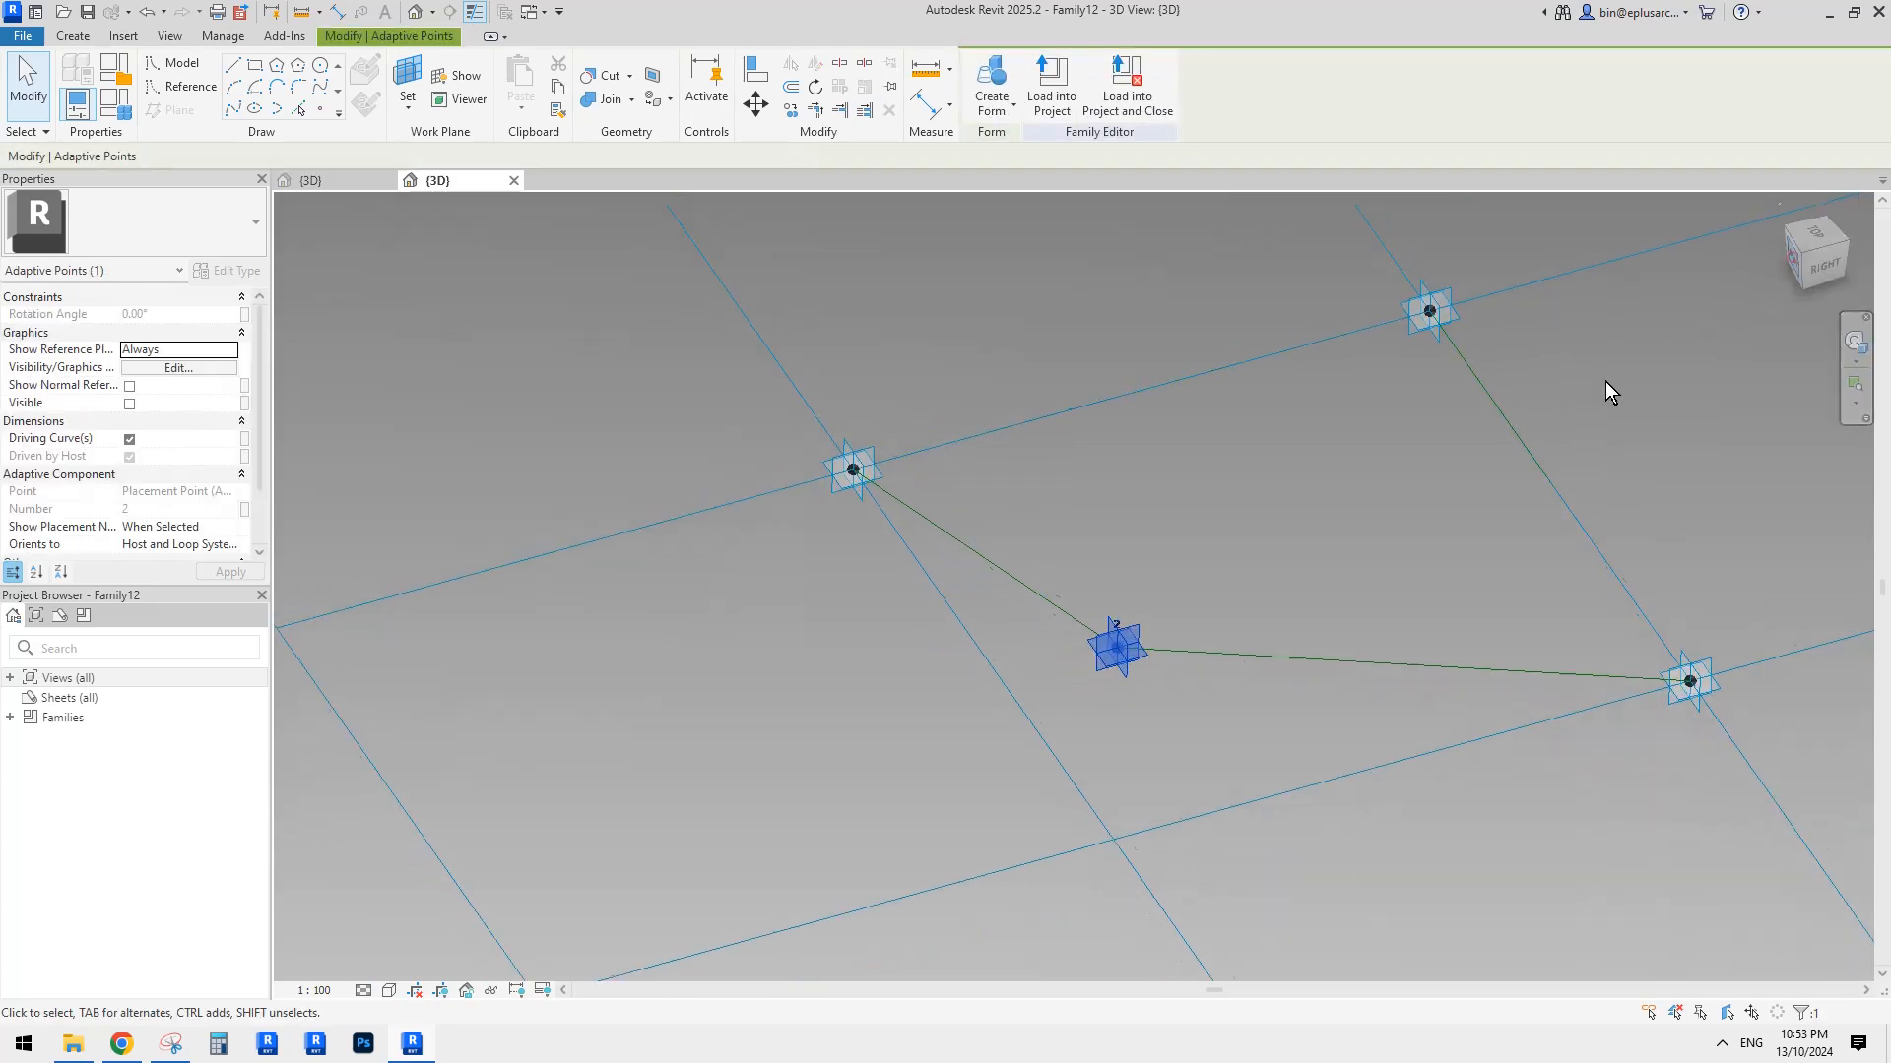
key(m)
key(v)
click(1074, 589)
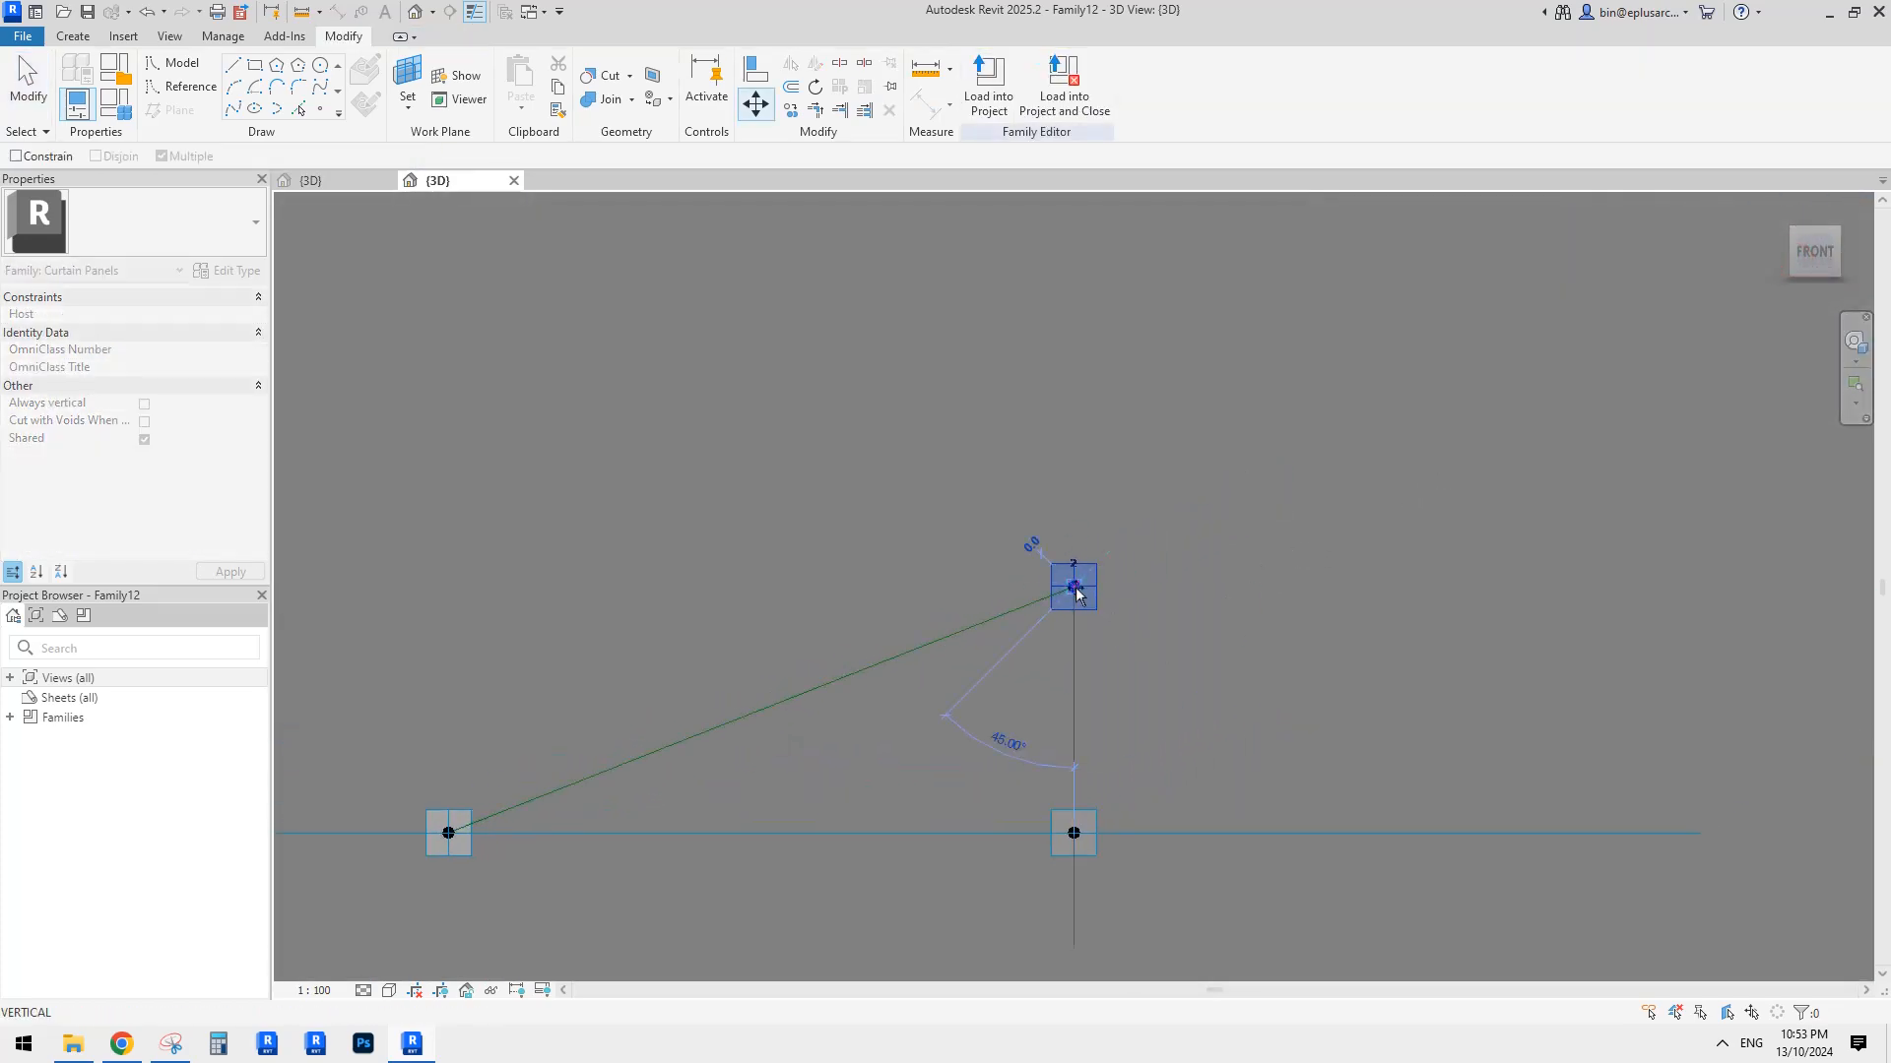
click(1073, 837)
shift+middle_drag(1145, 718, 914, 865)
middle_drag(1020, 731, 983, 712)
scroll(983, 712, up, 1)
click(697, 468)
Create a new family from the Metric Generic Model Adaptive.rft template.
click(23, 36)
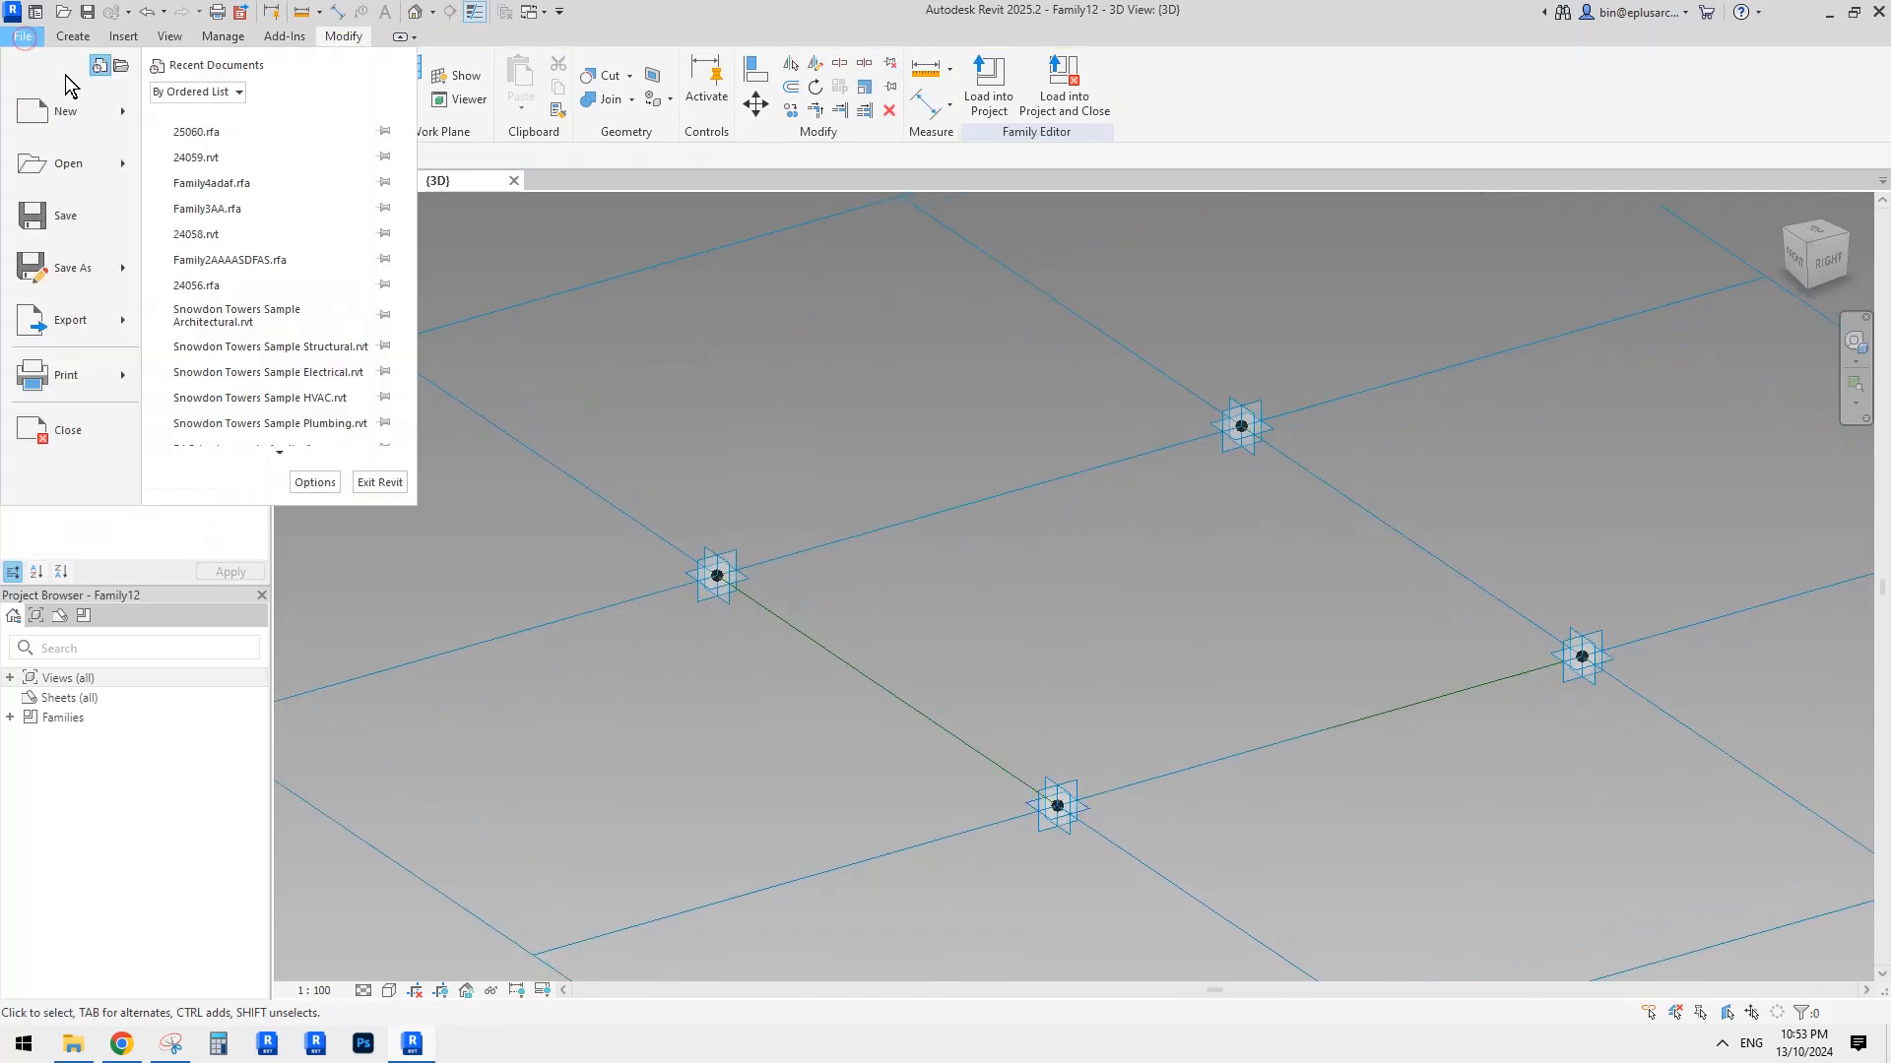
mouse_move(120, 120)
click(247, 167)
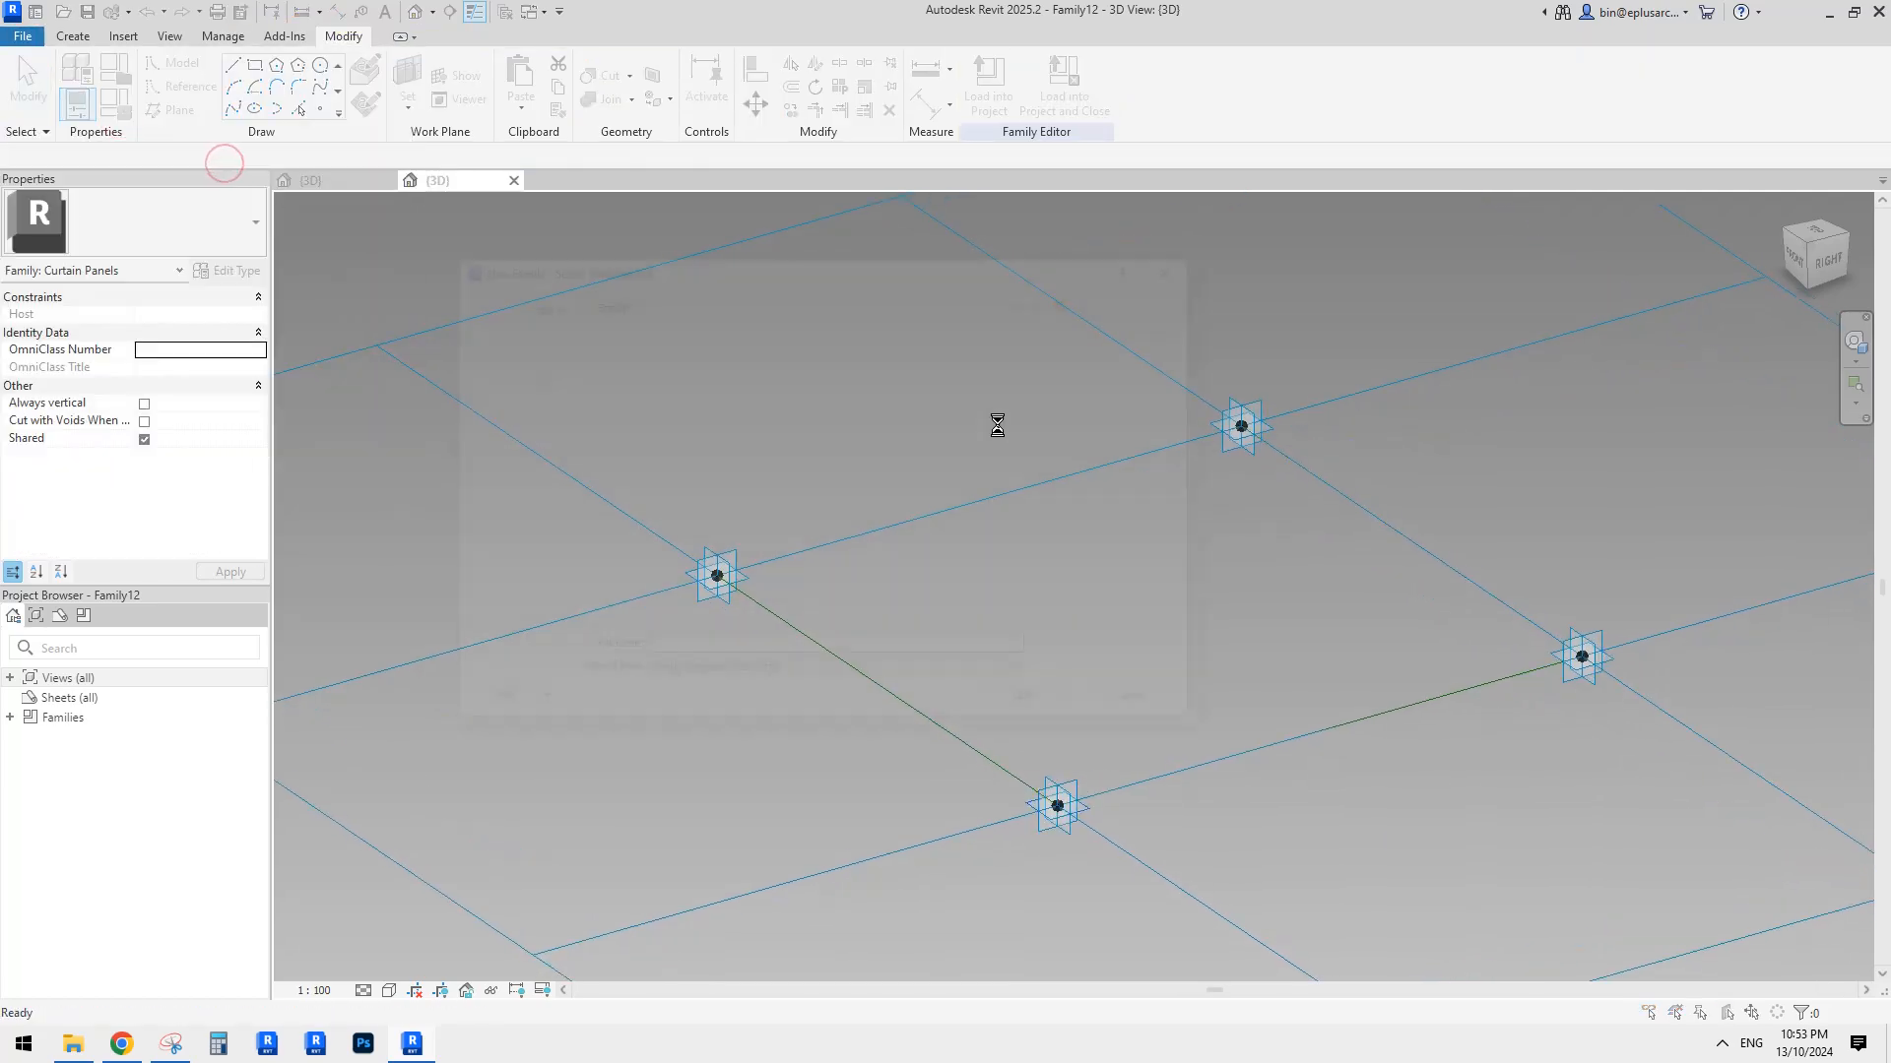
click(1028, 424)
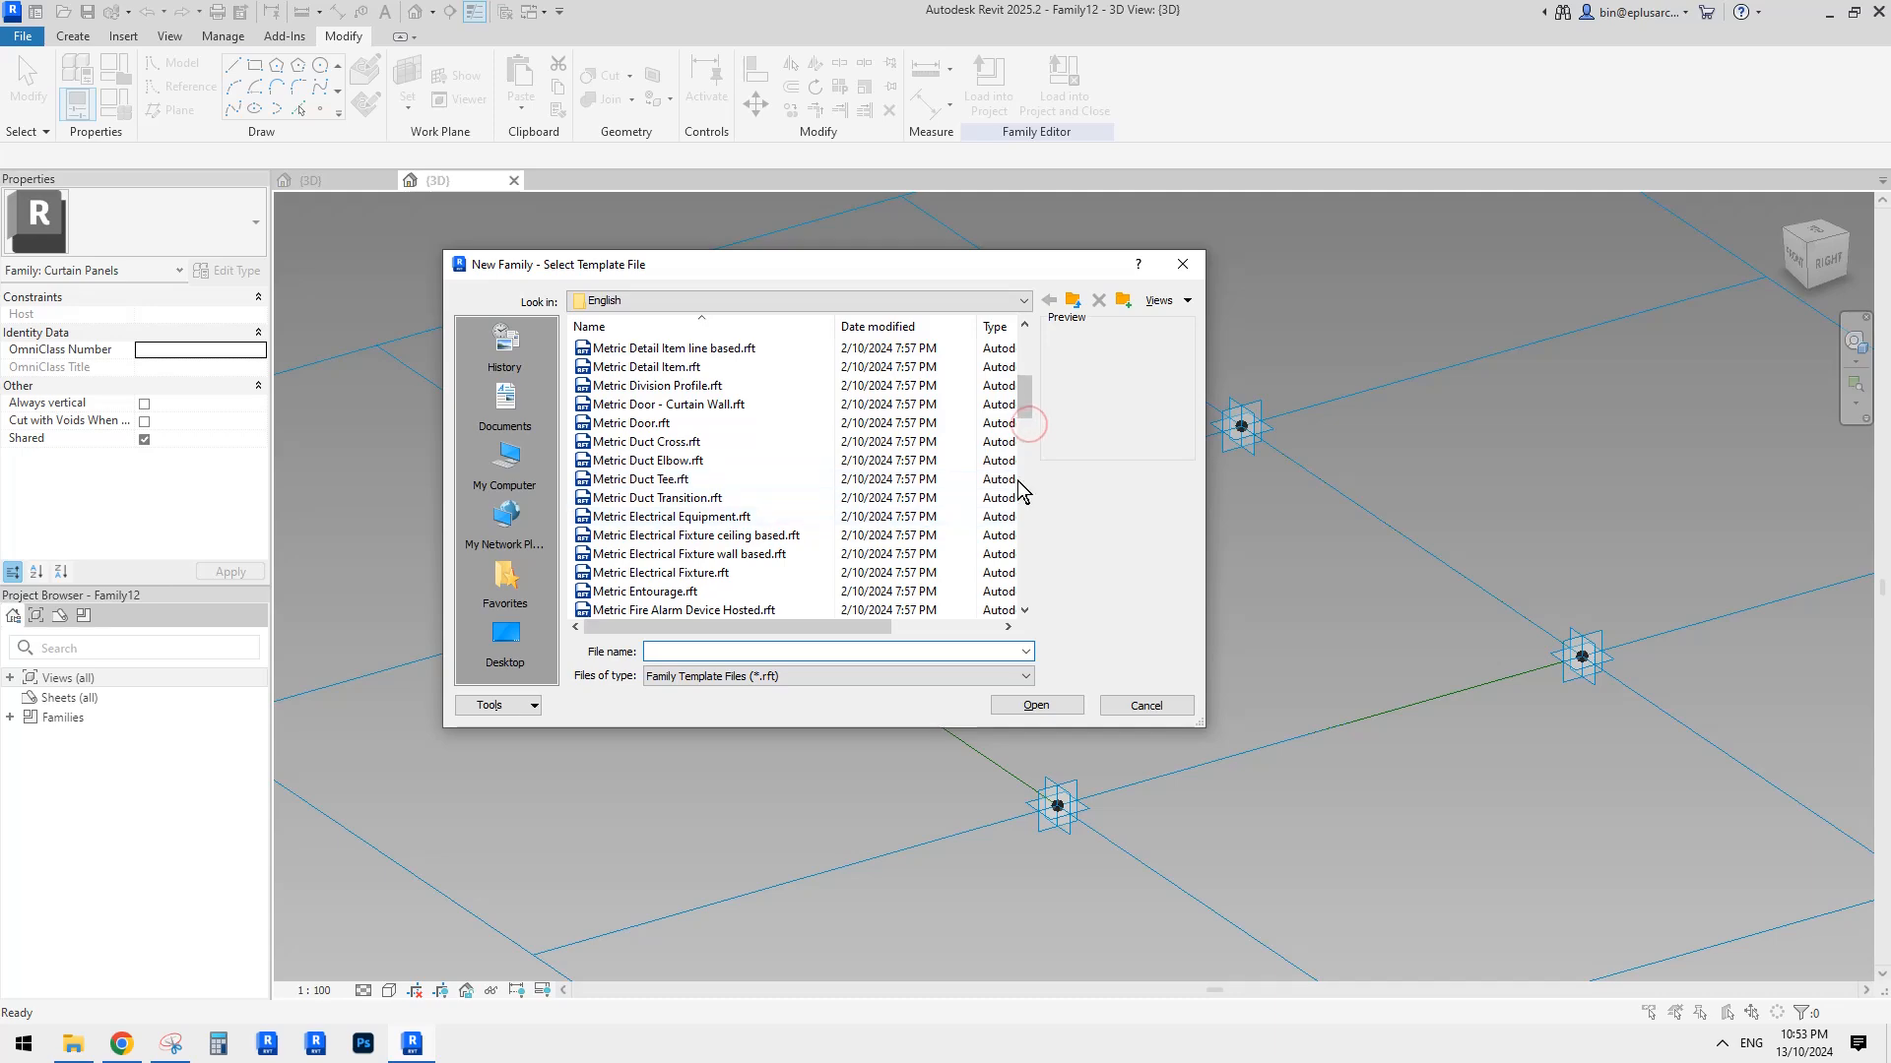
click(1028, 466)
click(732, 425)
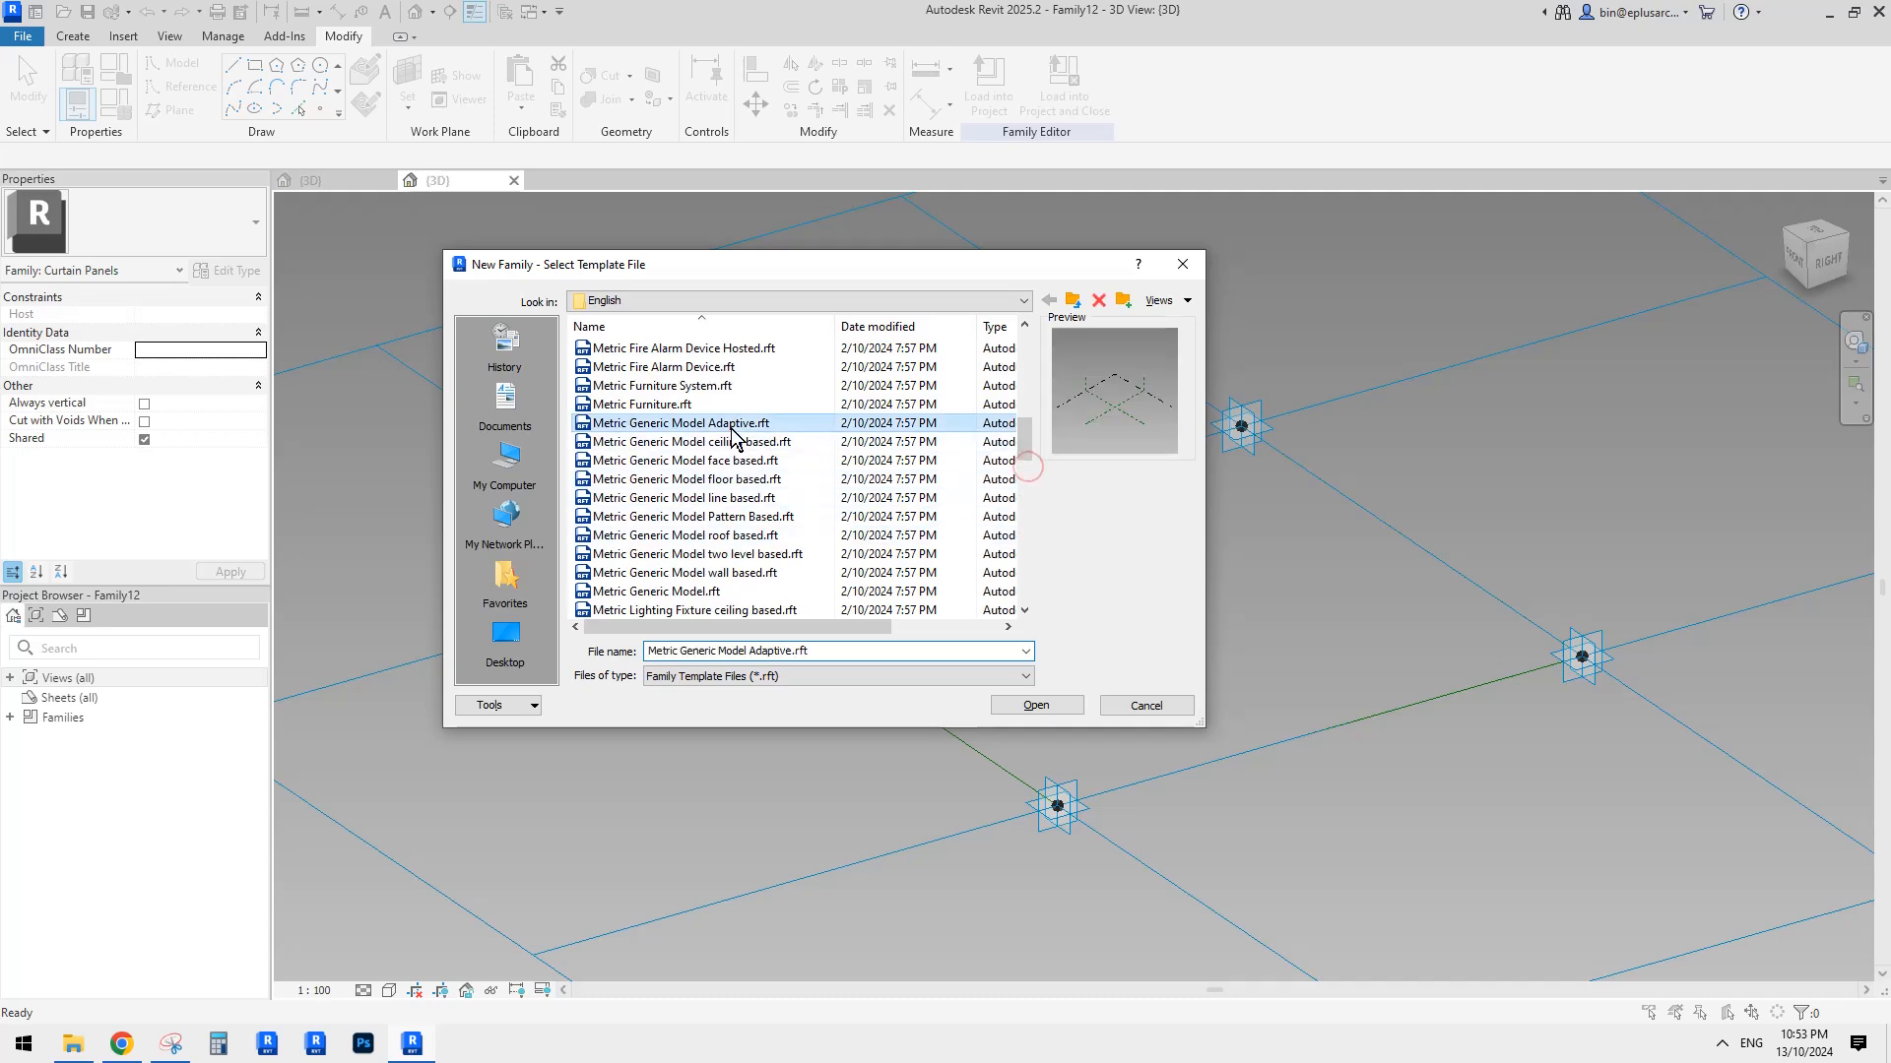
click(1036, 705)
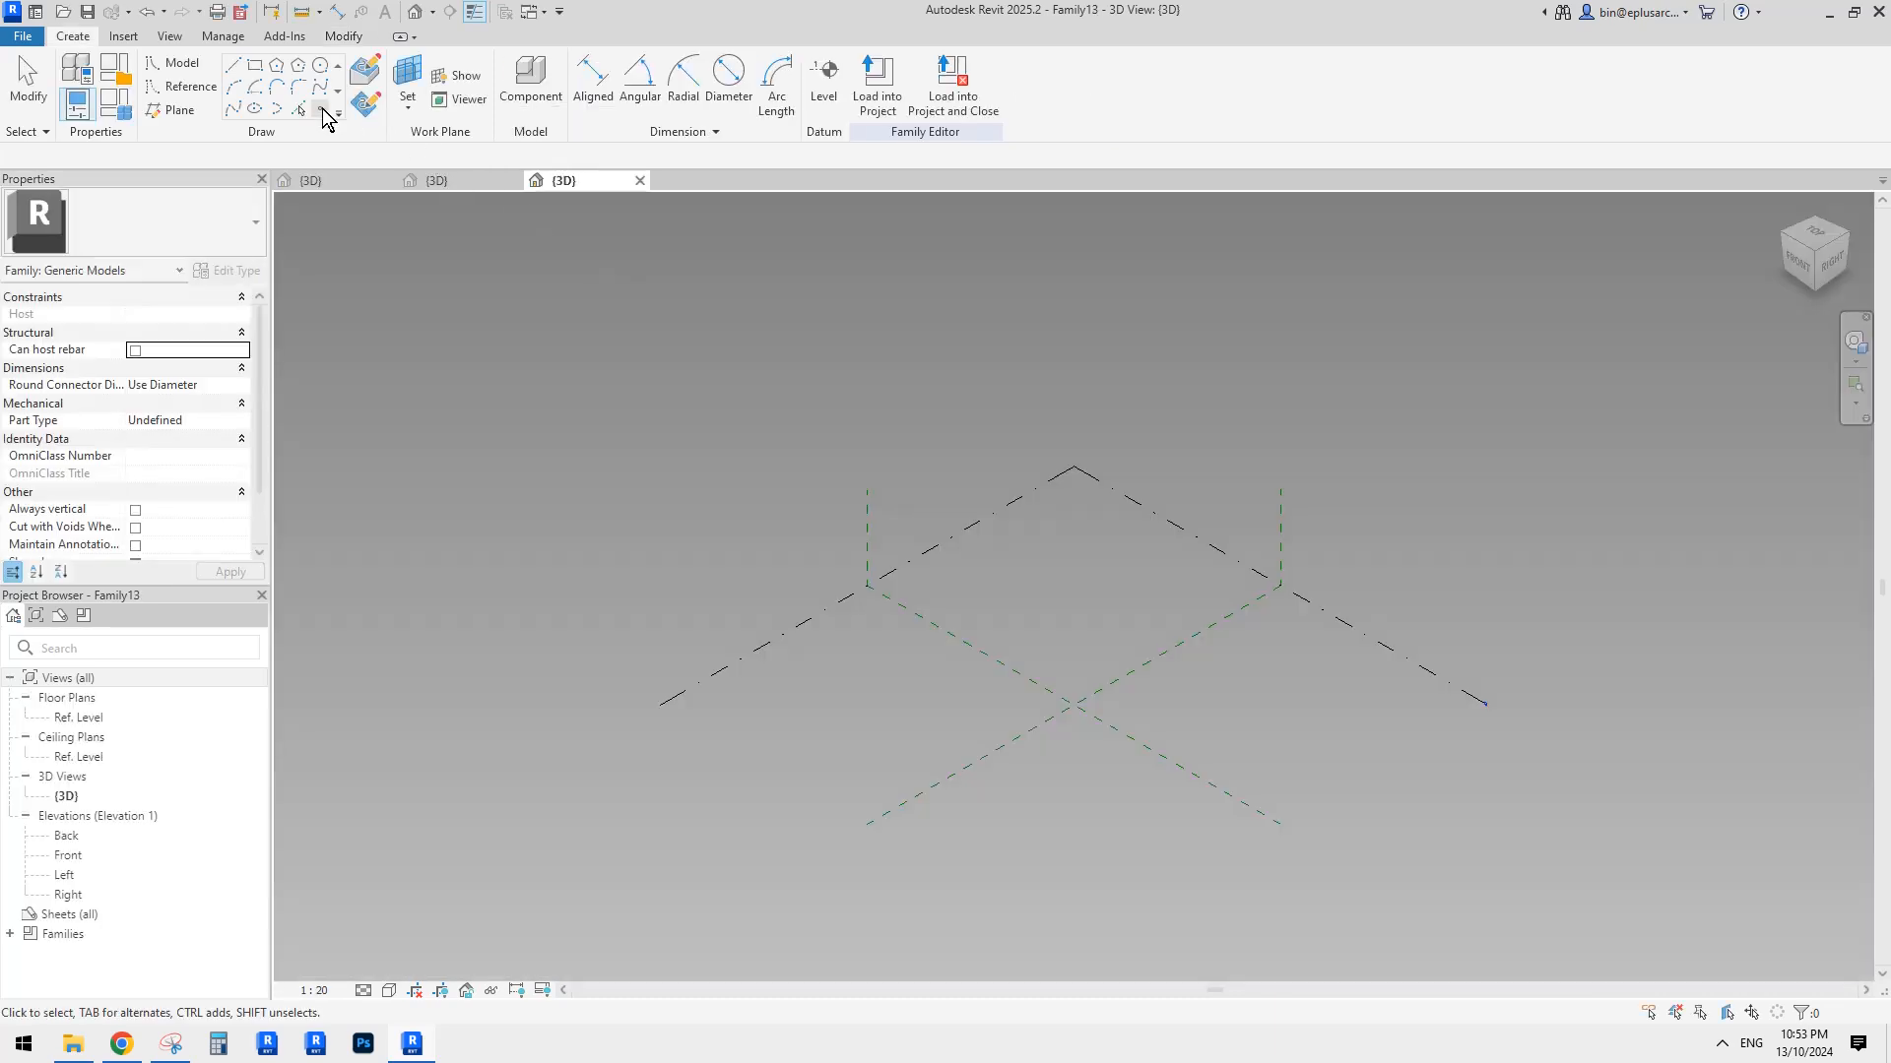
Place two reference points near the center of the reference level and make them adaptive.
click(322, 110)
click(978, 694)
click(1045, 651)
key(Escape)
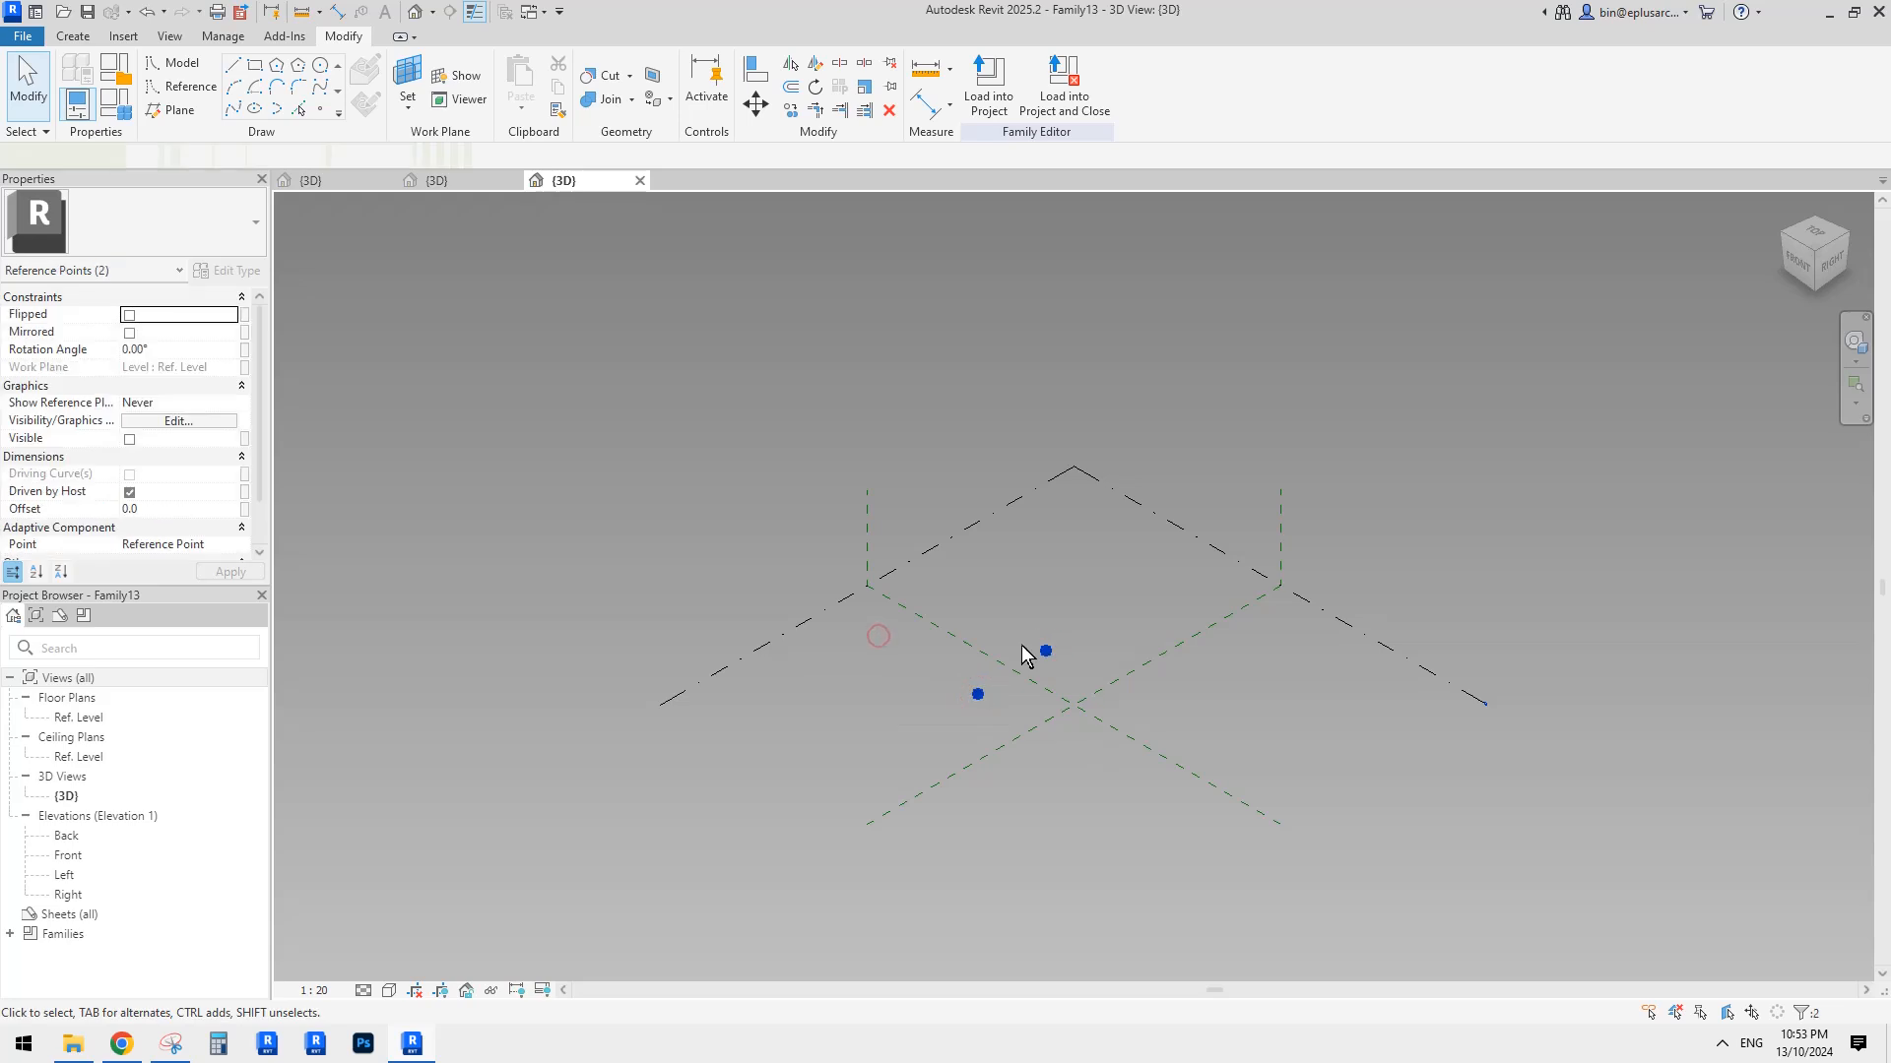
click(1083, 83)
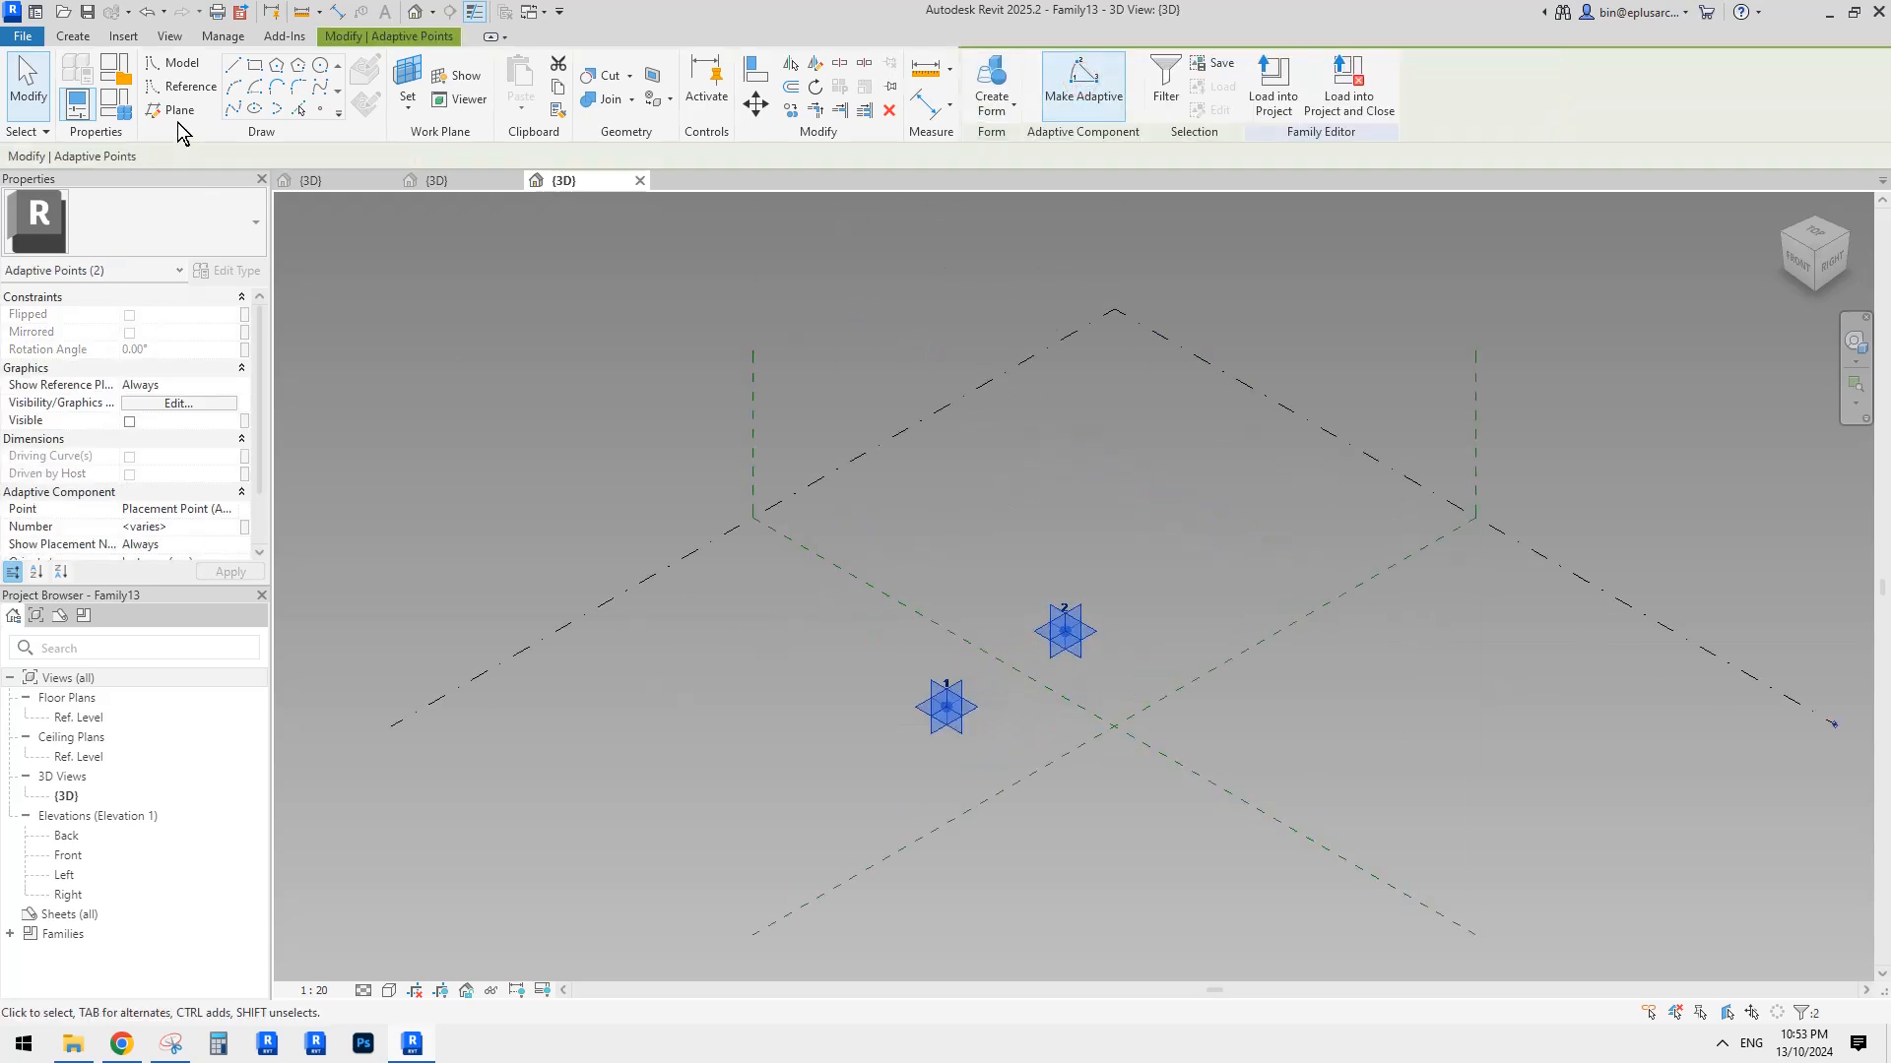
Connect the two adaptive points with a spline through points and convert it to a reference line.
click(234, 109)
shift+middle_drag(1311, 662, 1221, 679)
scroll(1013, 647, up, 5)
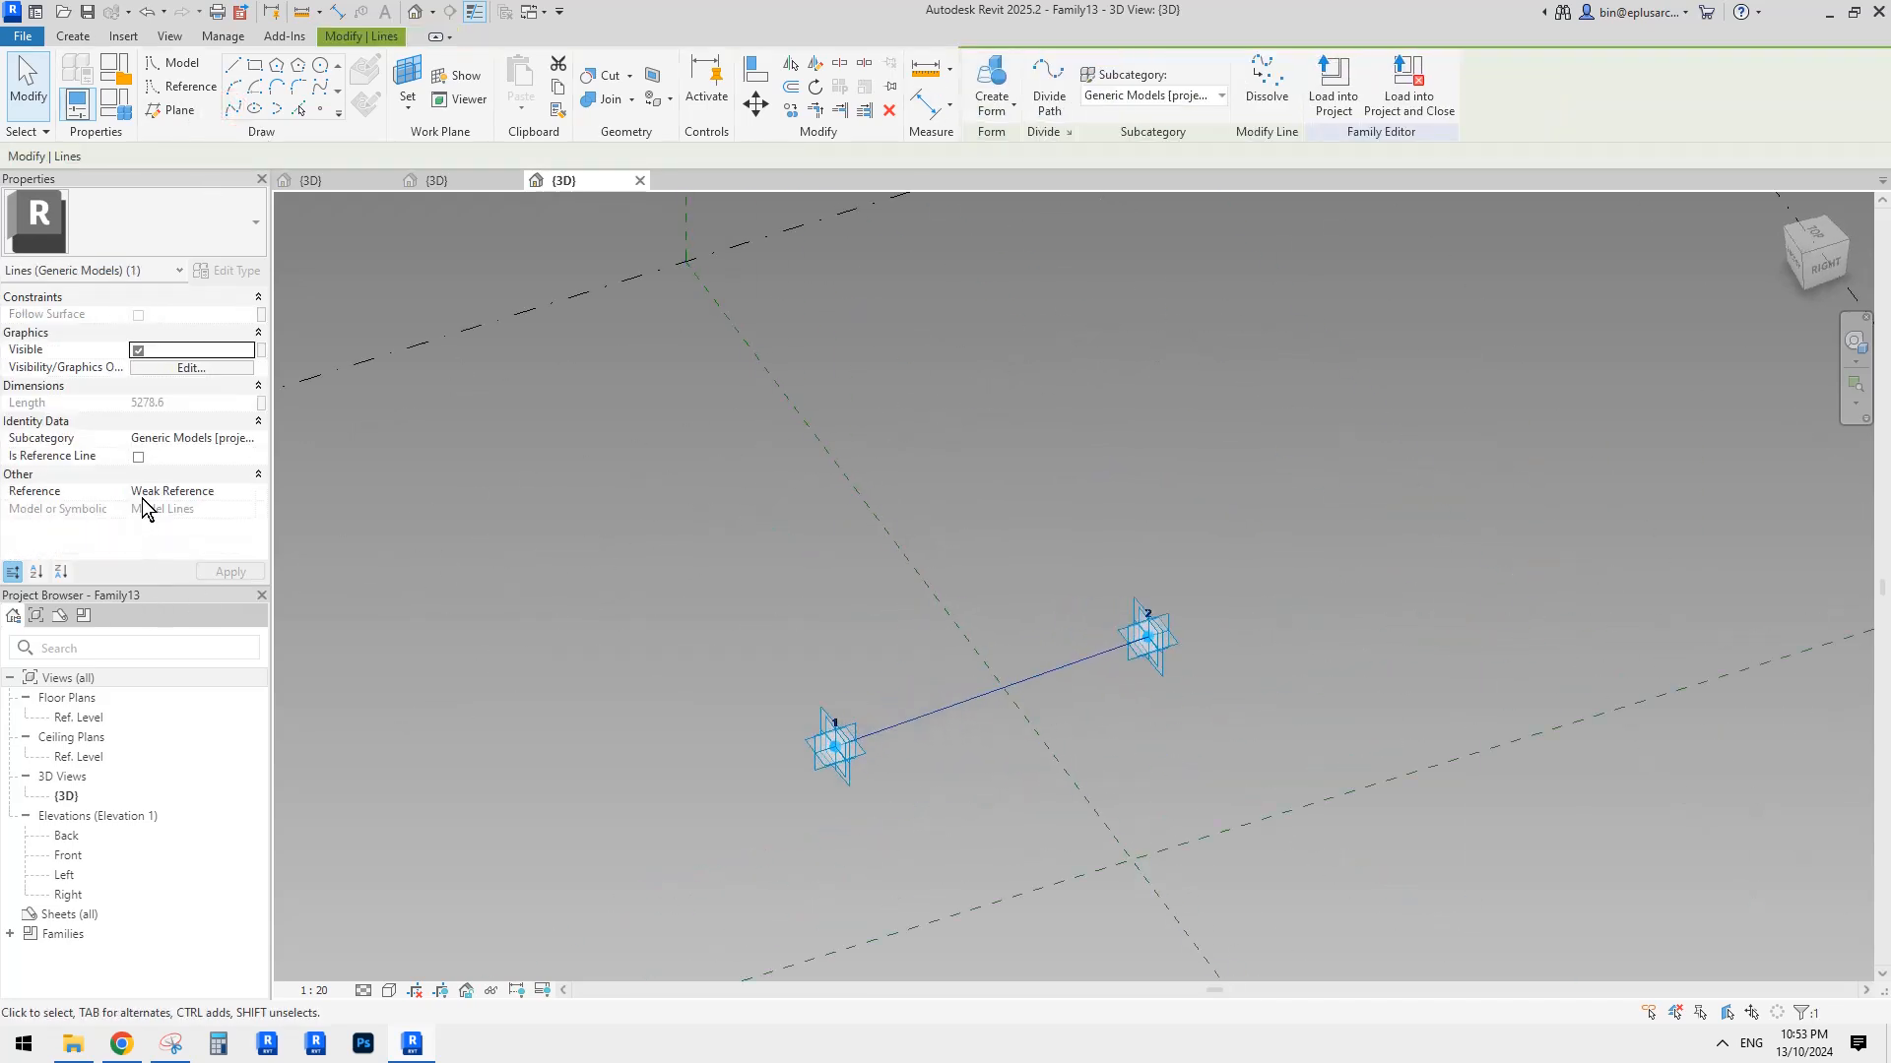
click(138, 456)
middle_drag(637, 325, 632, 317)
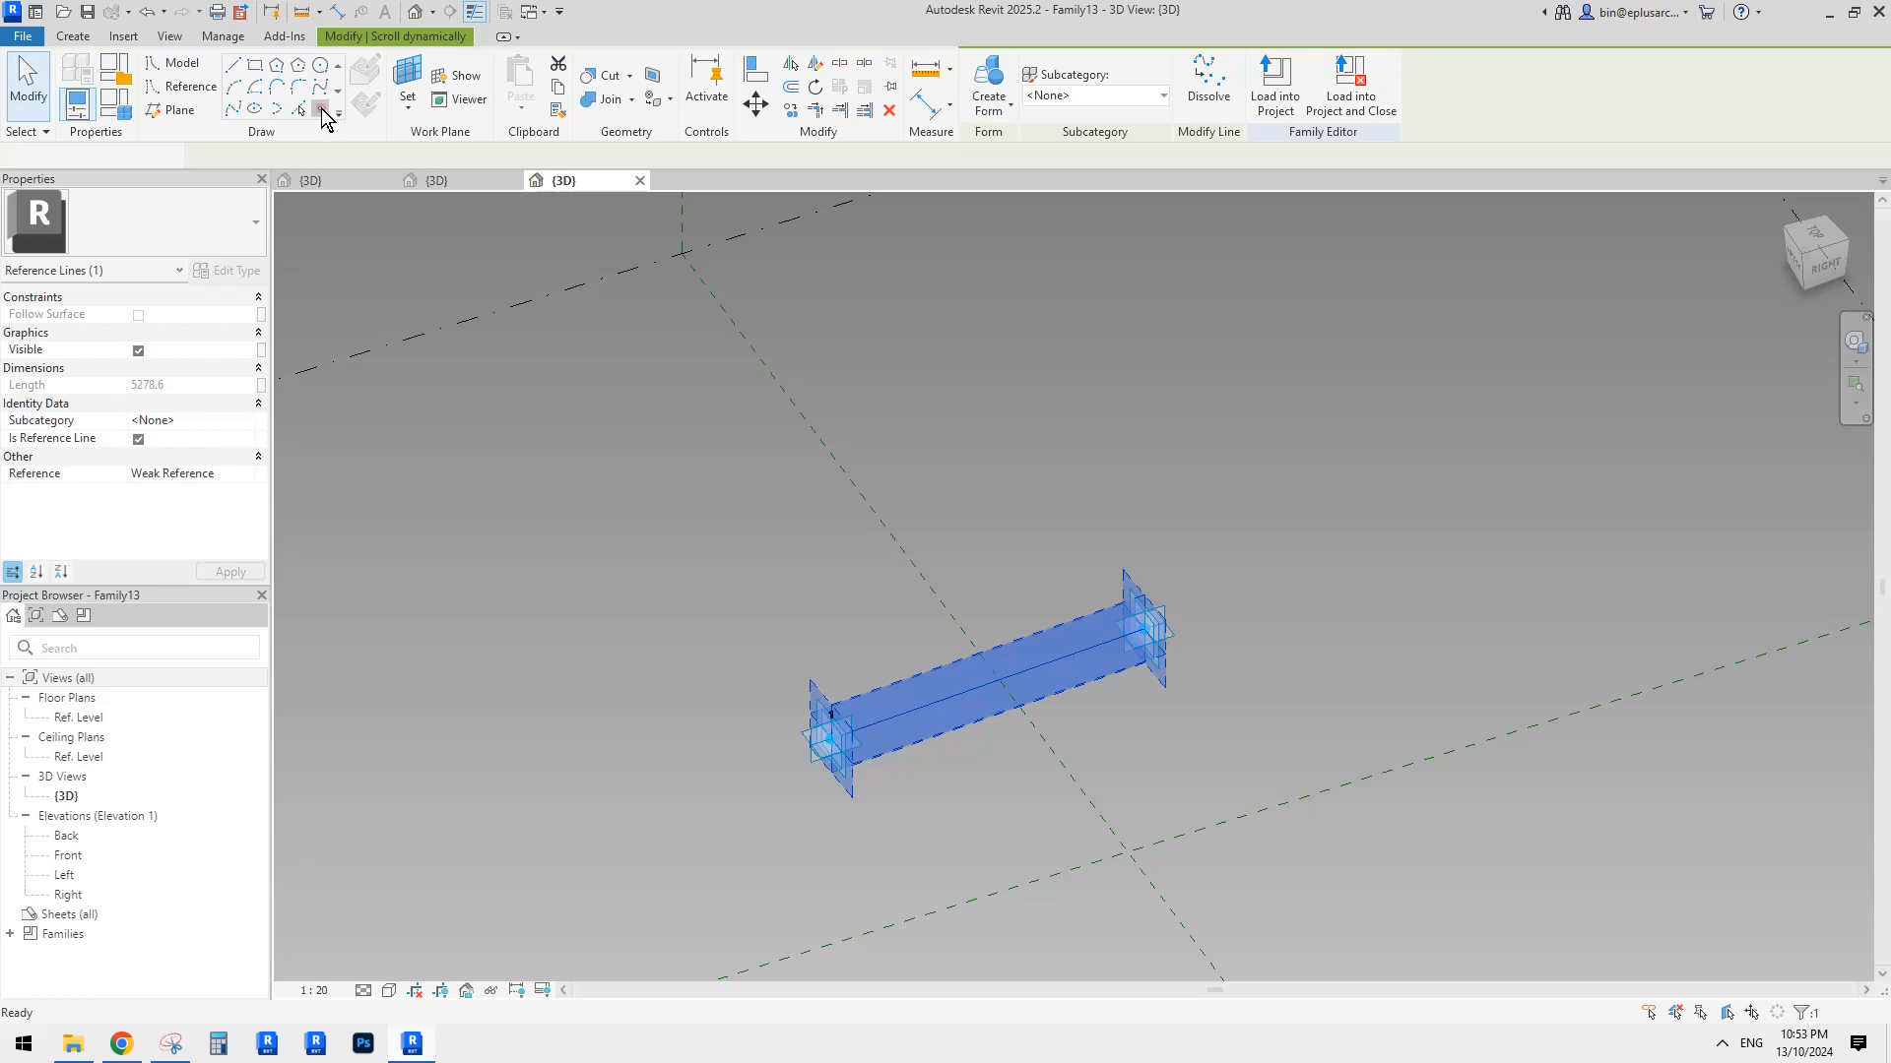
Host a reference point on the reference line between the adaptive points, nearer point 1, using Draw on Face.
click(322, 110)
click(366, 79)
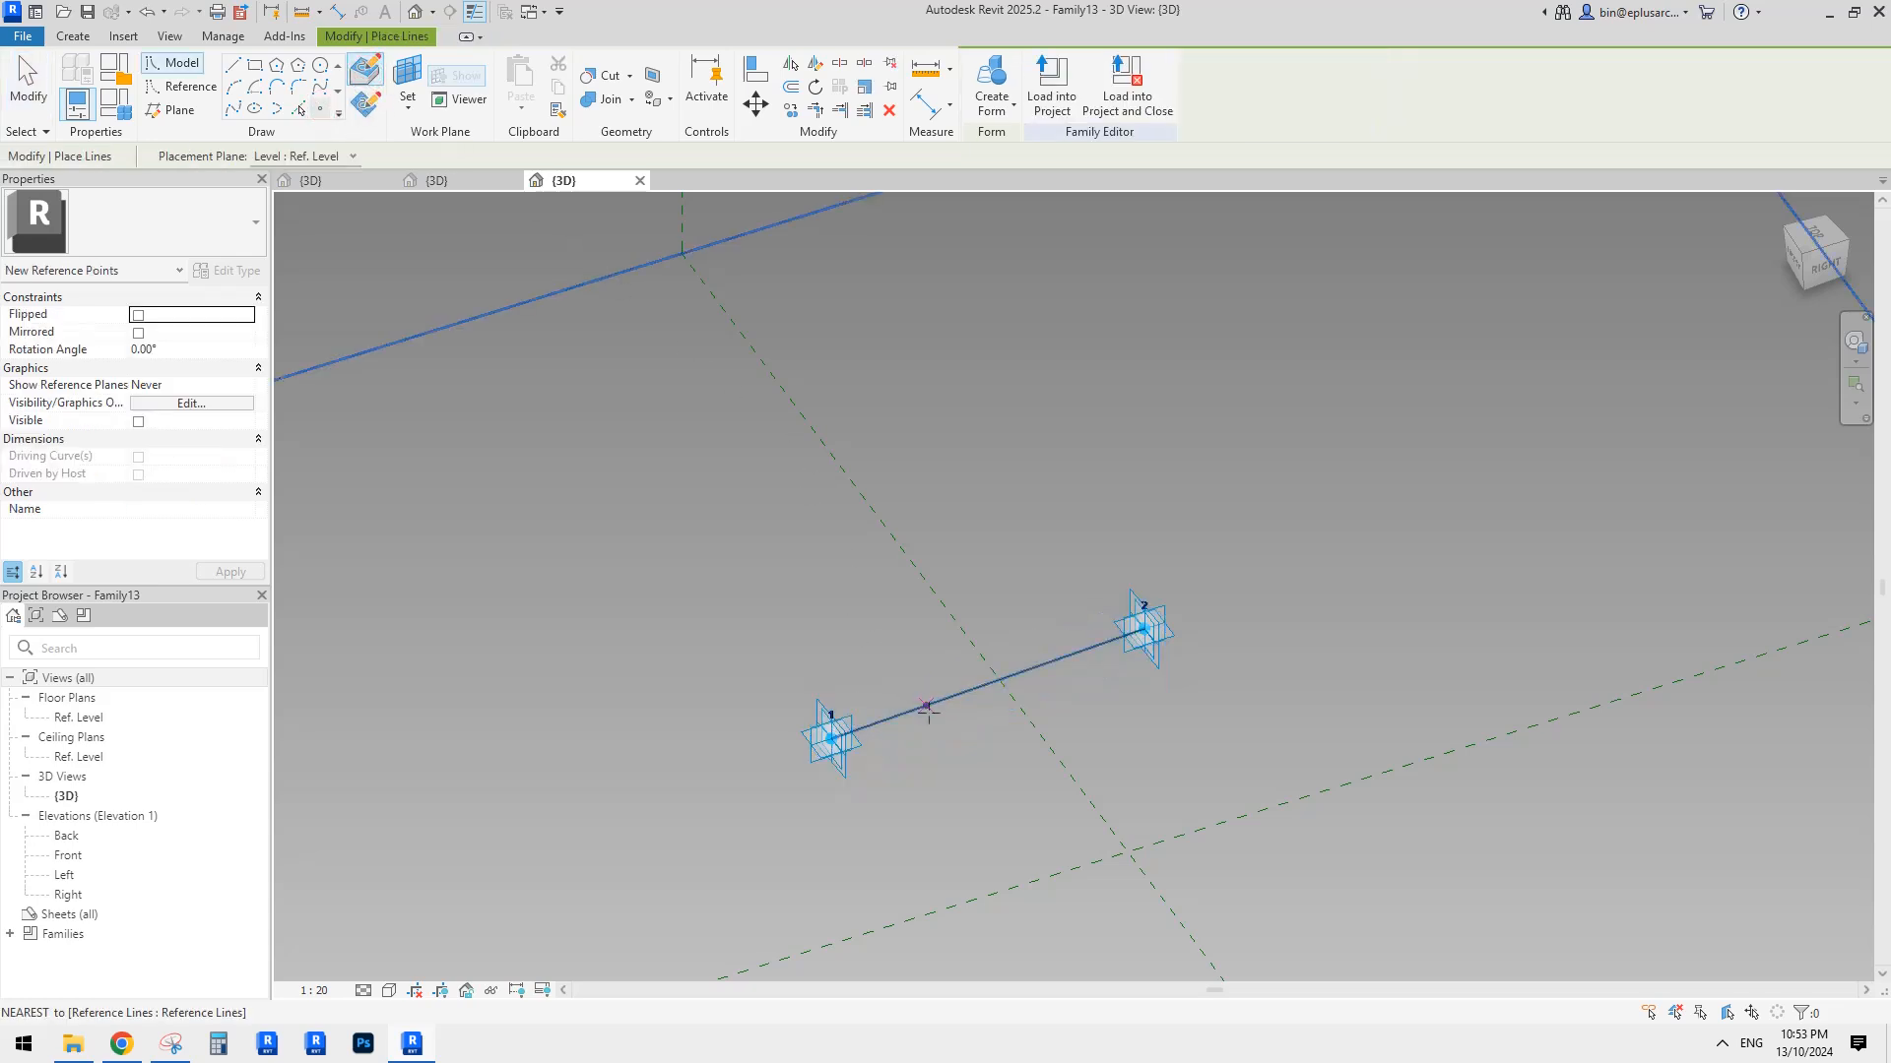
scroll(926, 726, up, 1)
Draw a narrow vertical reference rectangle starting at the hosted point, using that point's perpendicular plane as the work plane.
click(180, 87)
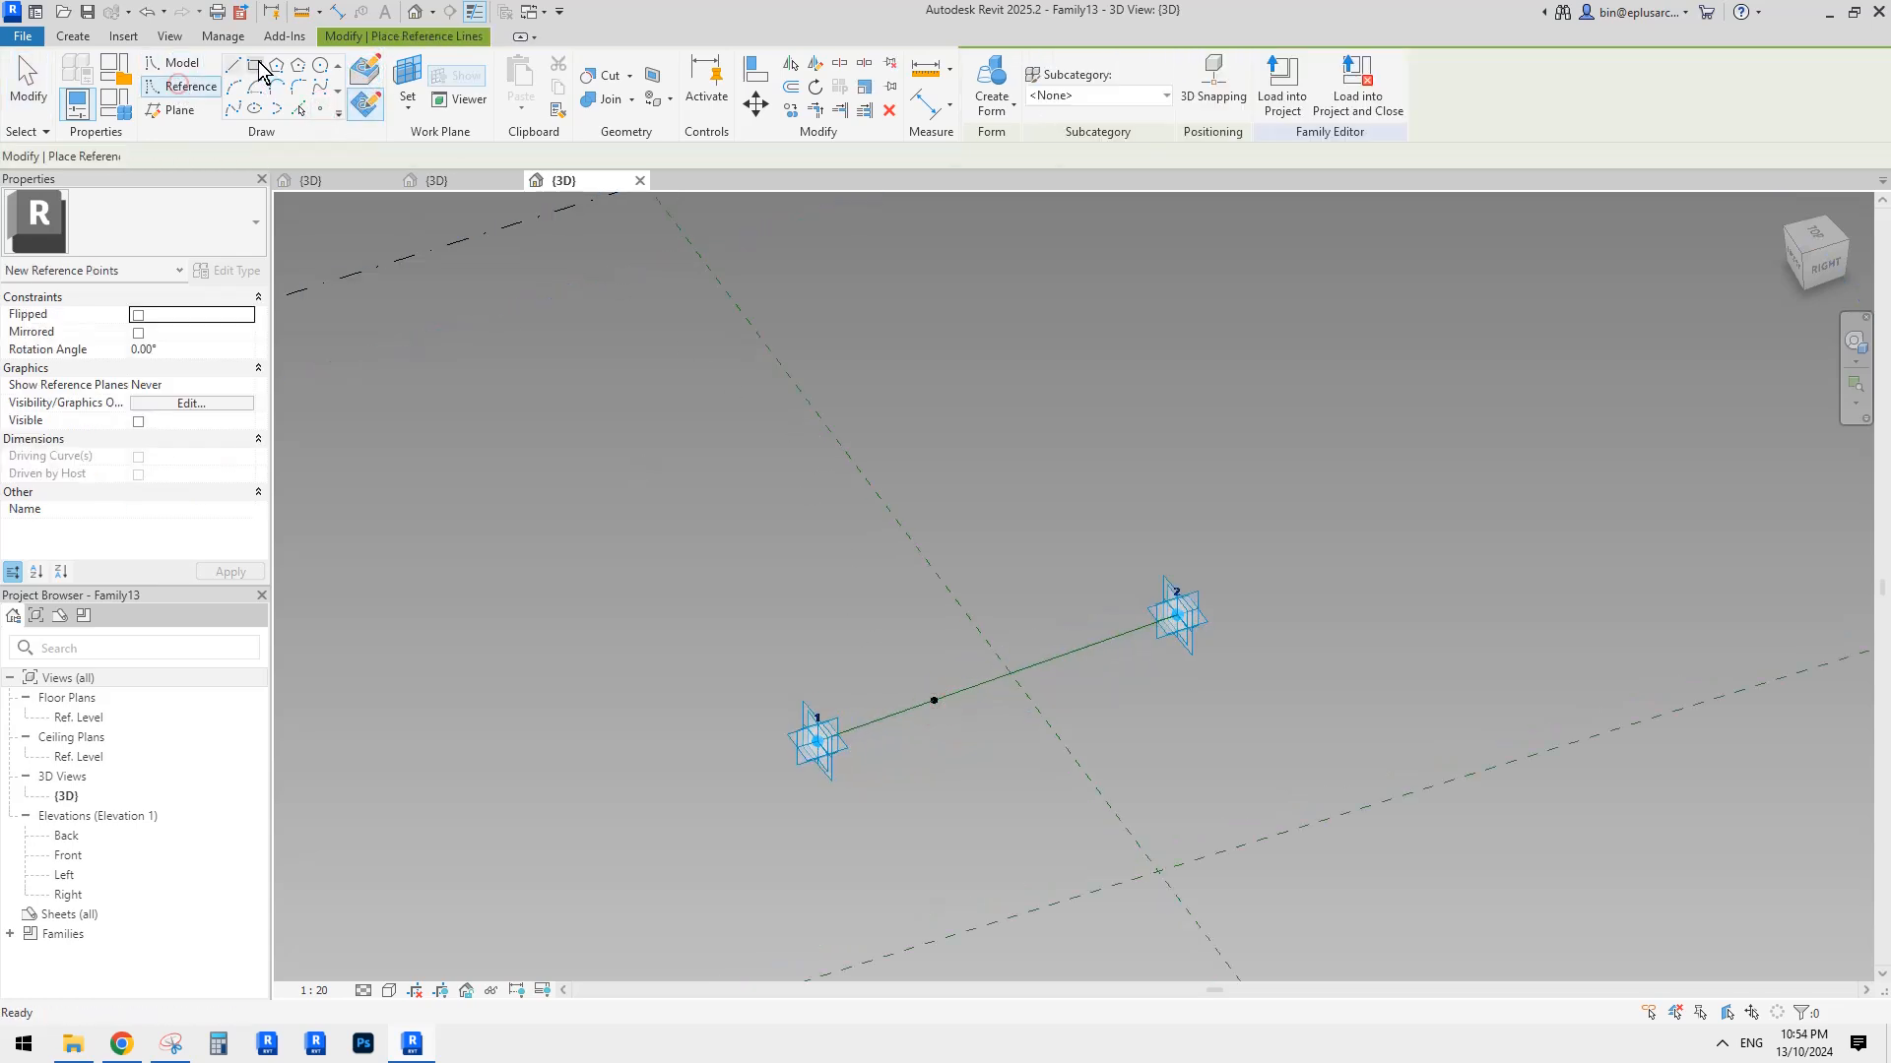
shift+middle_drag(786, 583, 926, 610)
scroll(965, 785, up, 6)
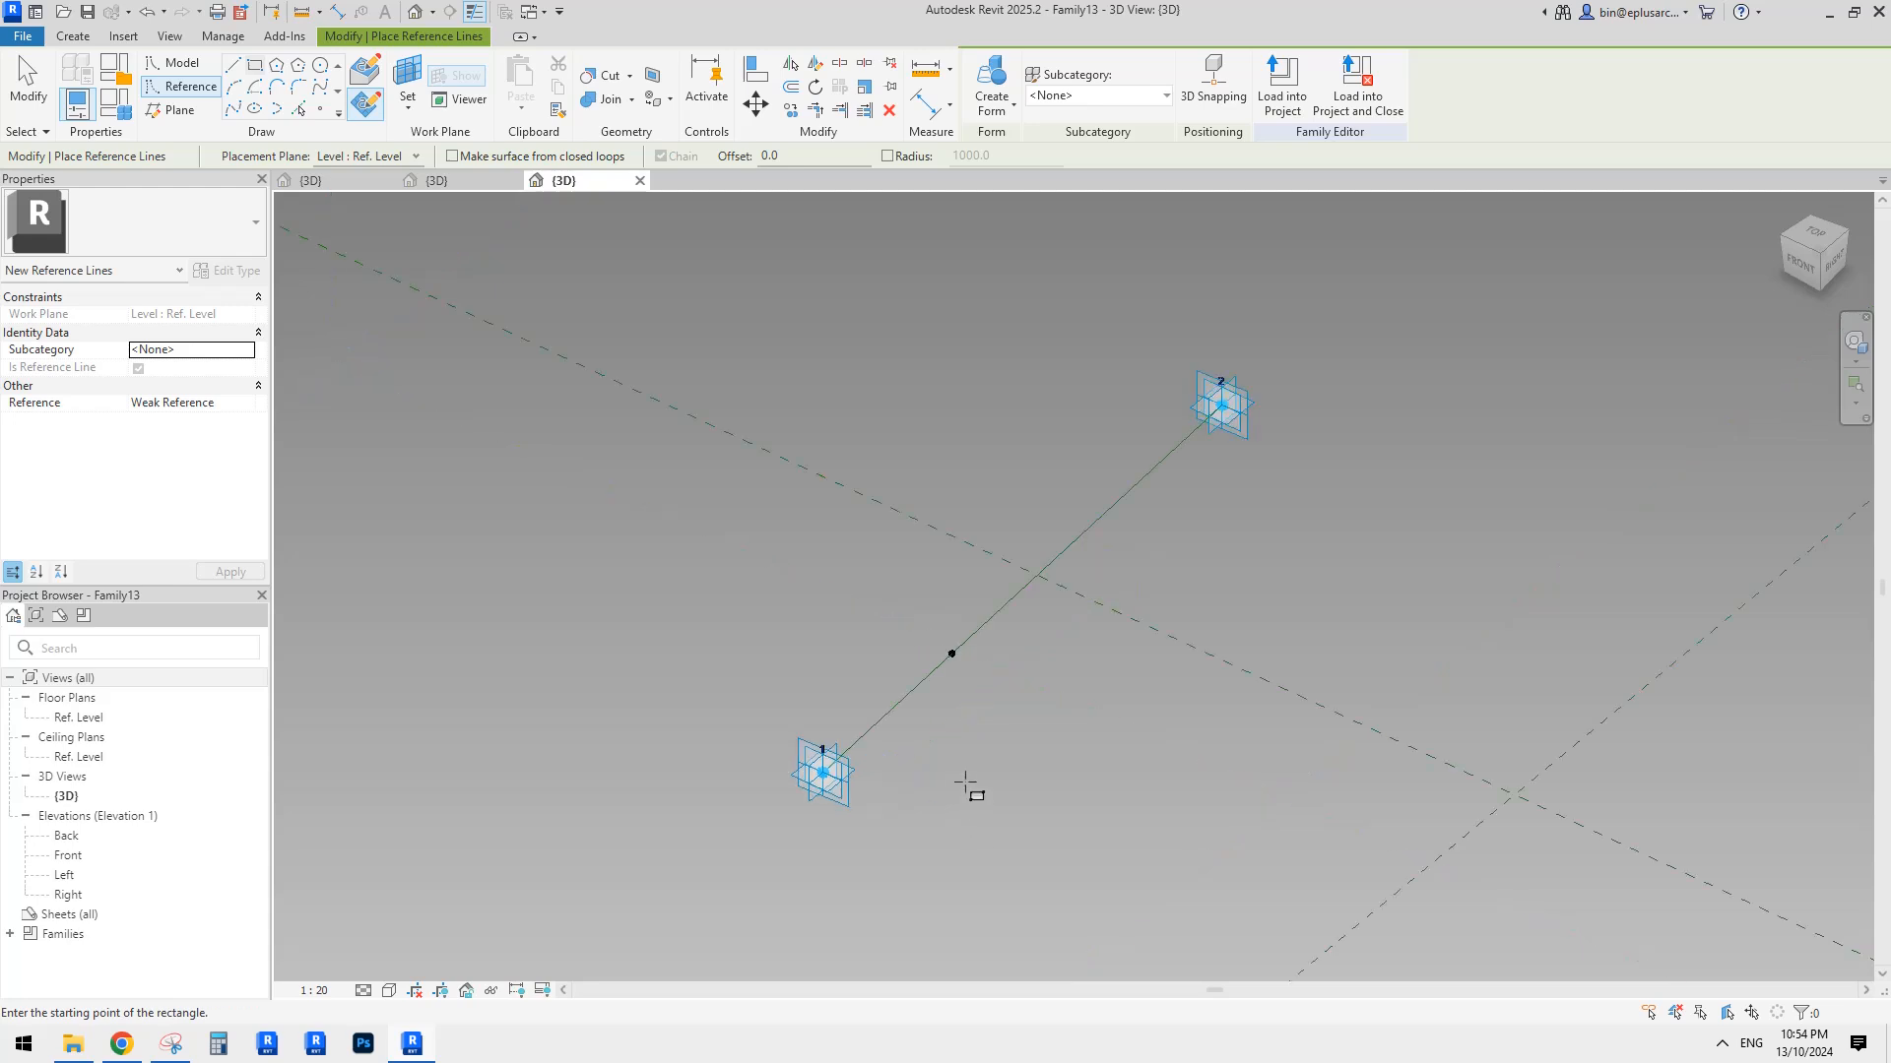
click(364, 104)
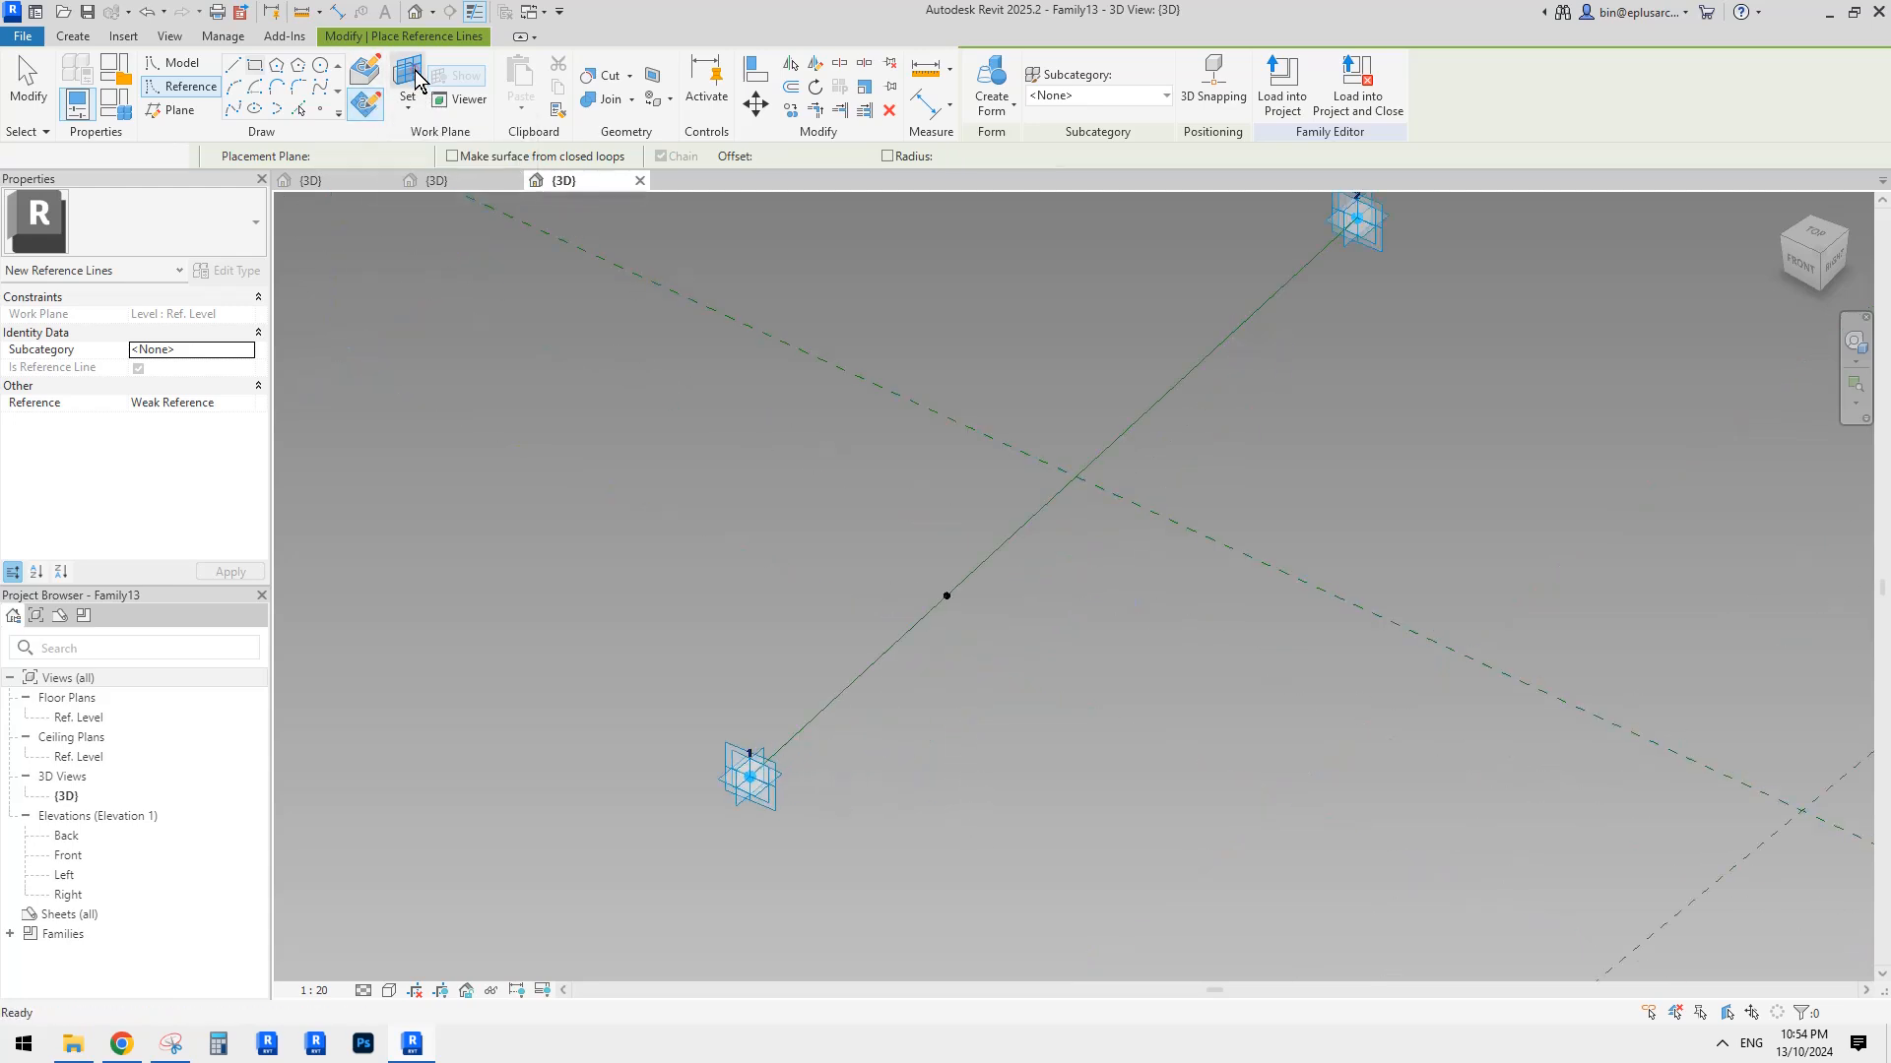
click(946, 595)
scroll(950, 642, up, 4)
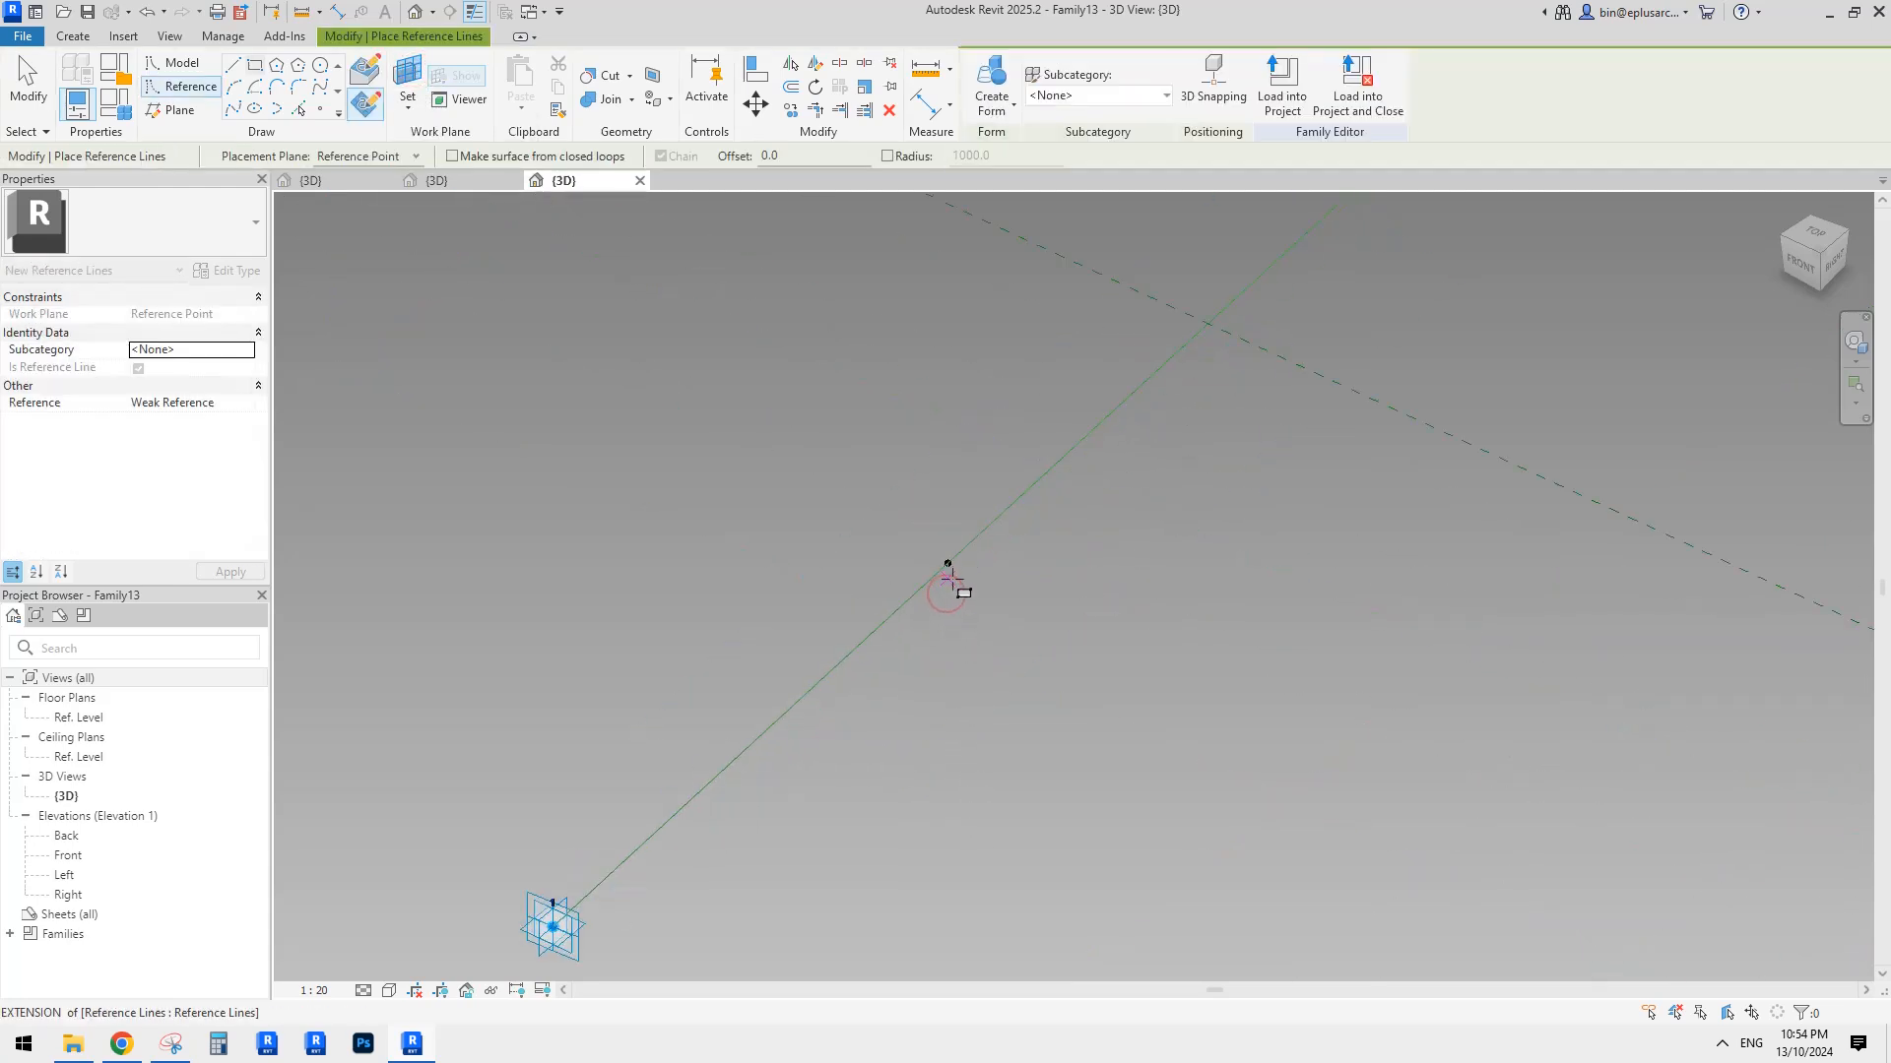
click(969, 708)
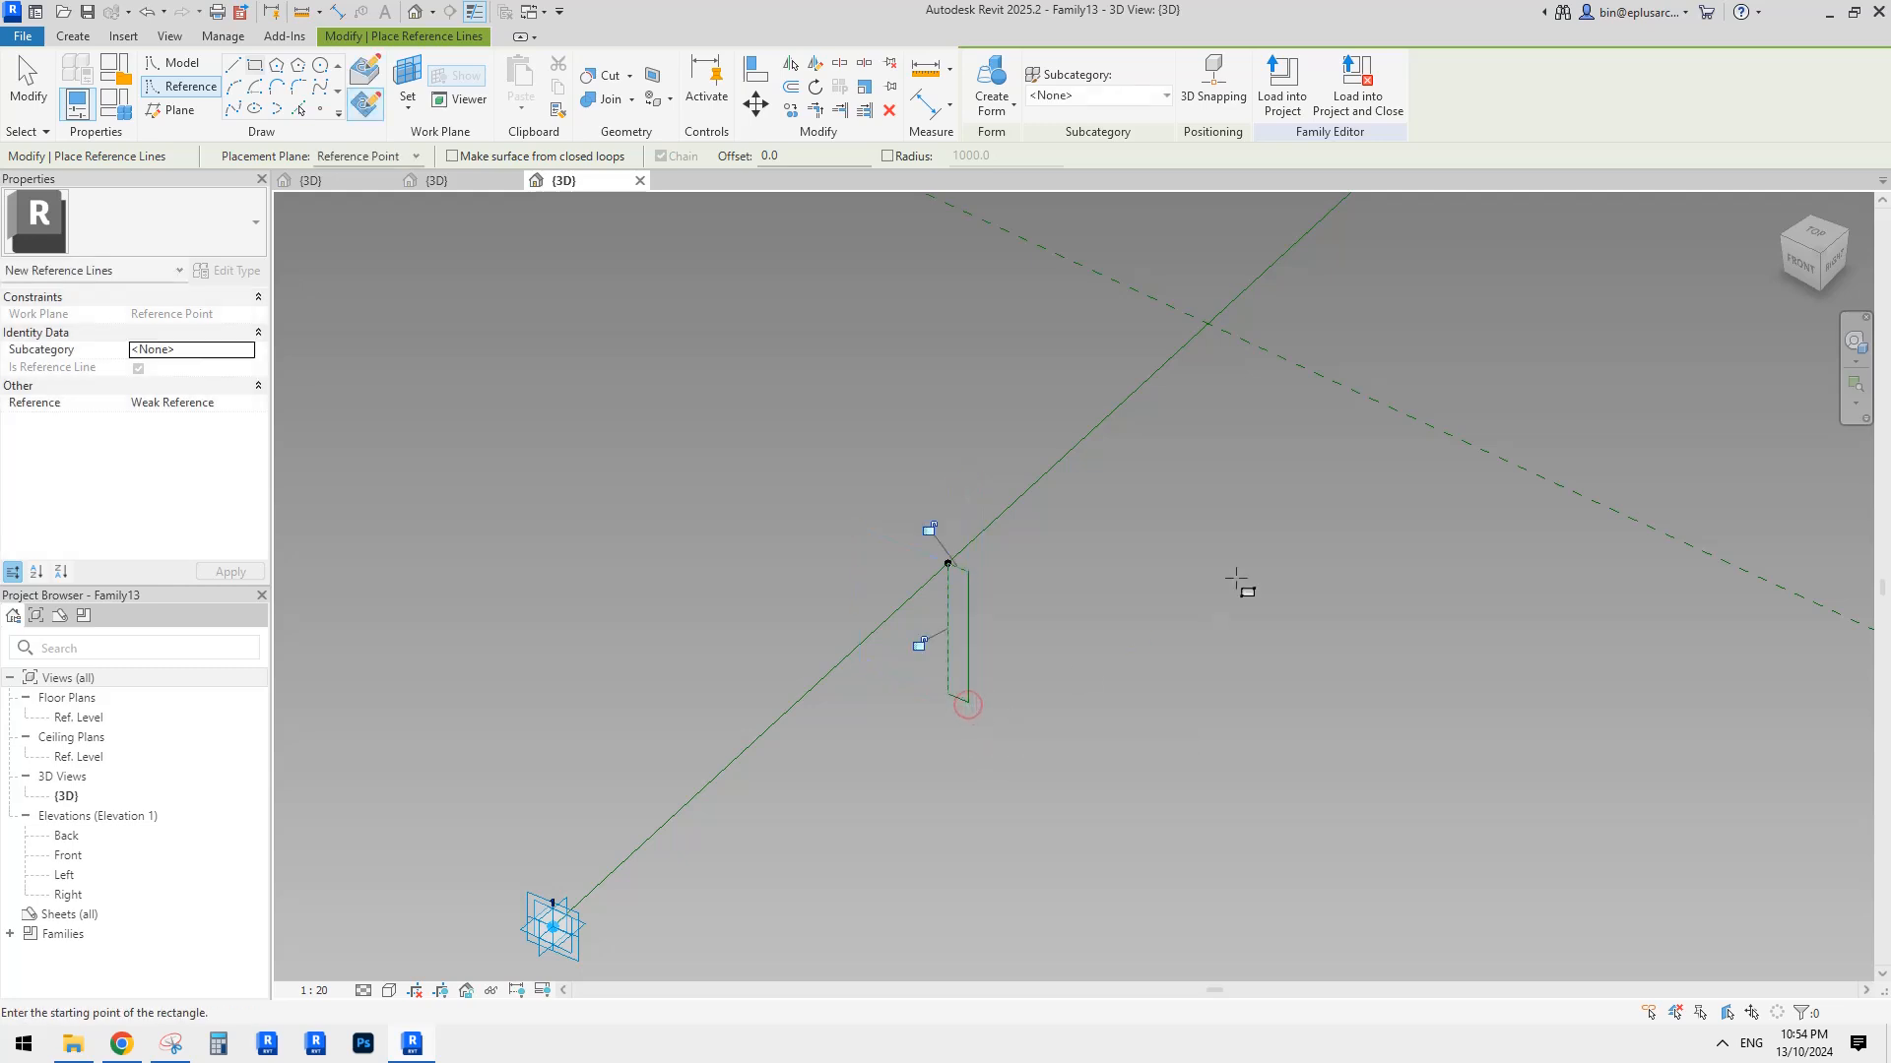
key(Escape)
key(Escape)
Move the reference rectangle so the midpoint of its upper edge sits on the hosted point.
scroll(961, 579, up, 3)
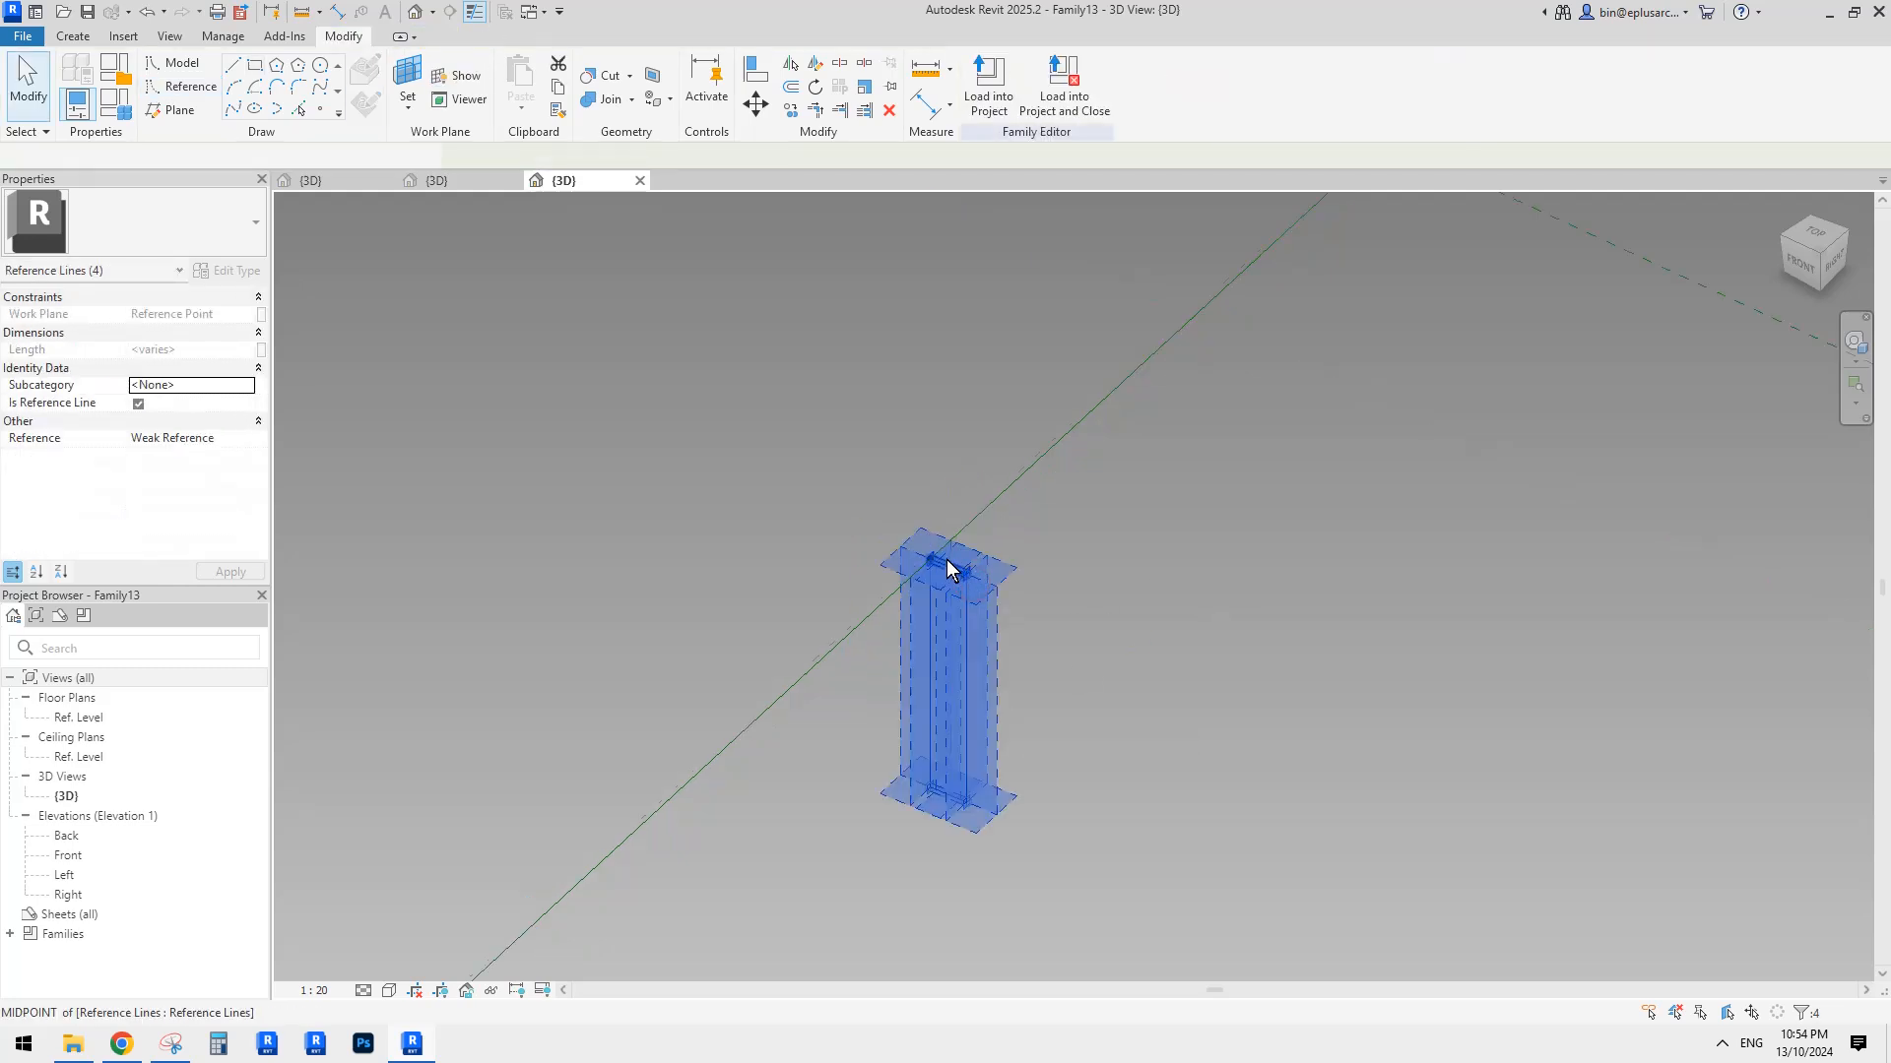
key(m)
key(v)
scroll(947, 560, up, 3)
click(947, 563)
click(923, 558)
key(Escape)
Copy the hosted point together with its rectangle to a free spot beside the reference line.
scroll(923, 558, down, 4)
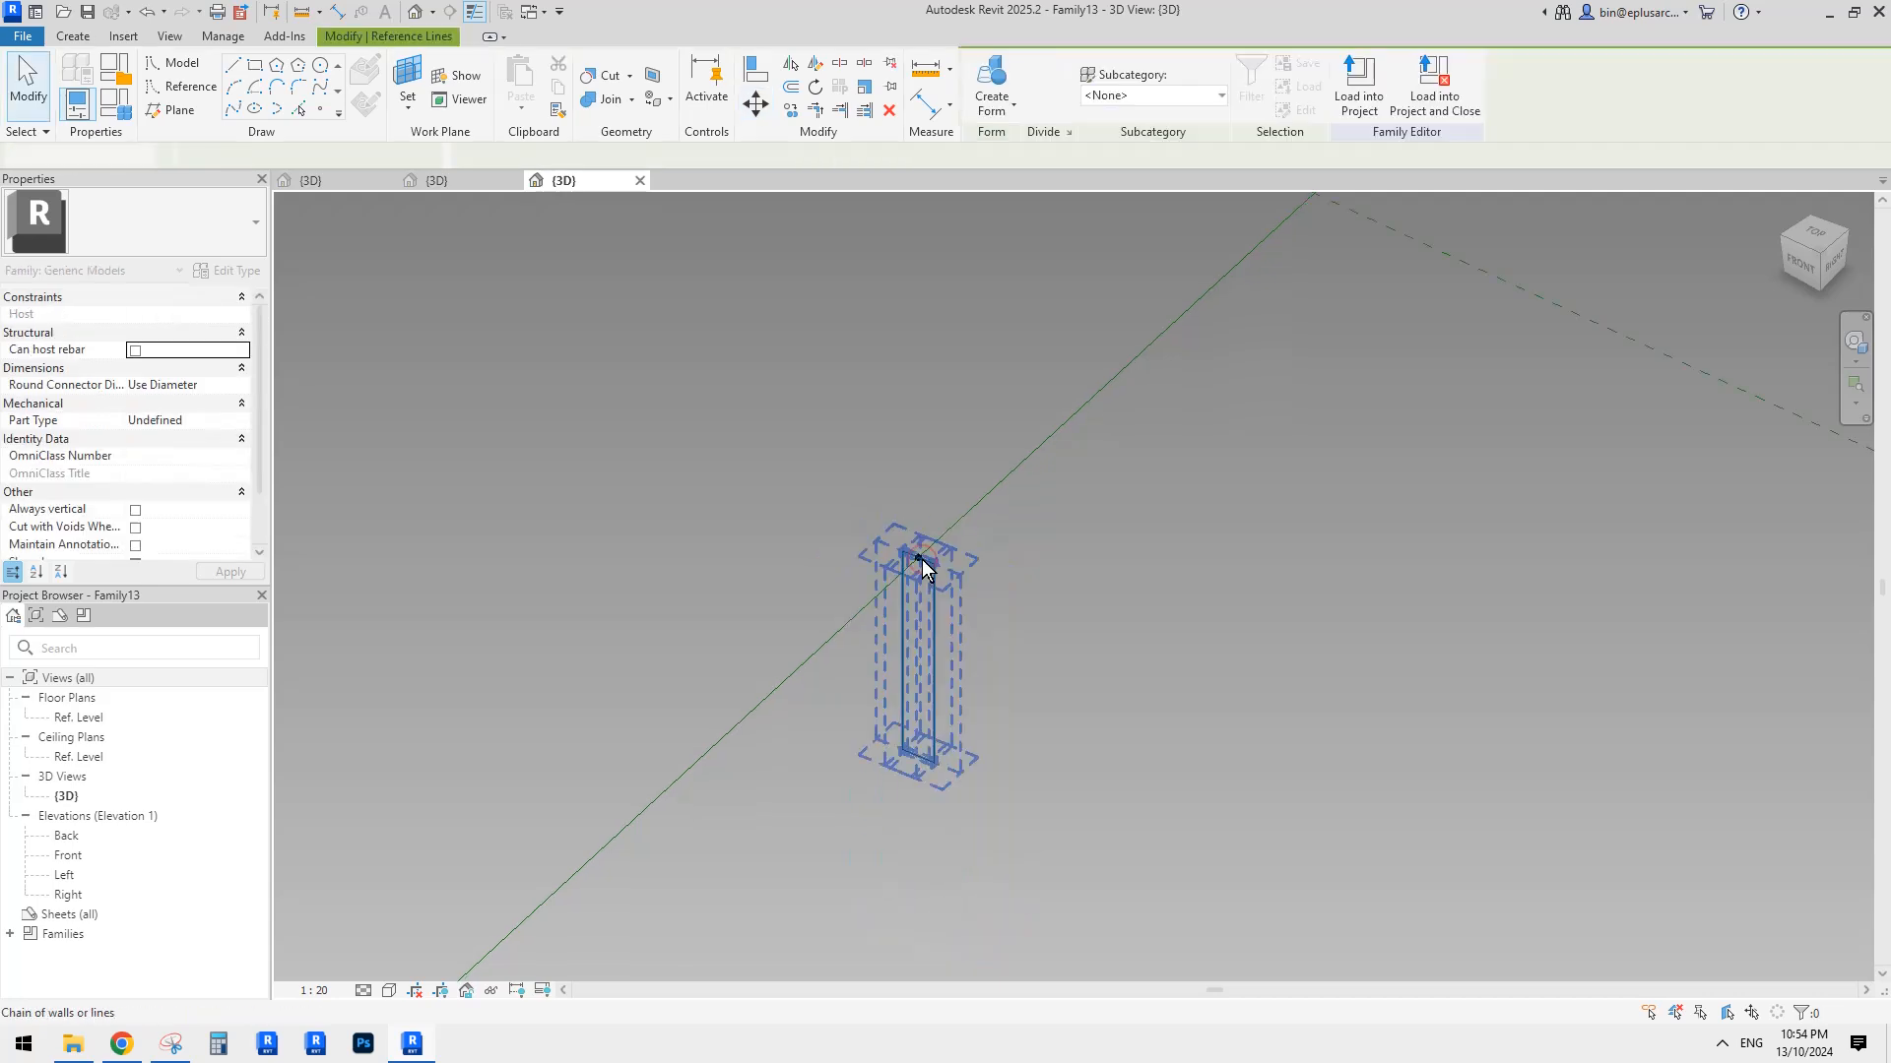
scroll(923, 558, down, 3)
shift+middle_drag(1060, 589, 913, 564)
drag(767, 454, 931, 653)
key(m)
key(v)
click(904, 569)
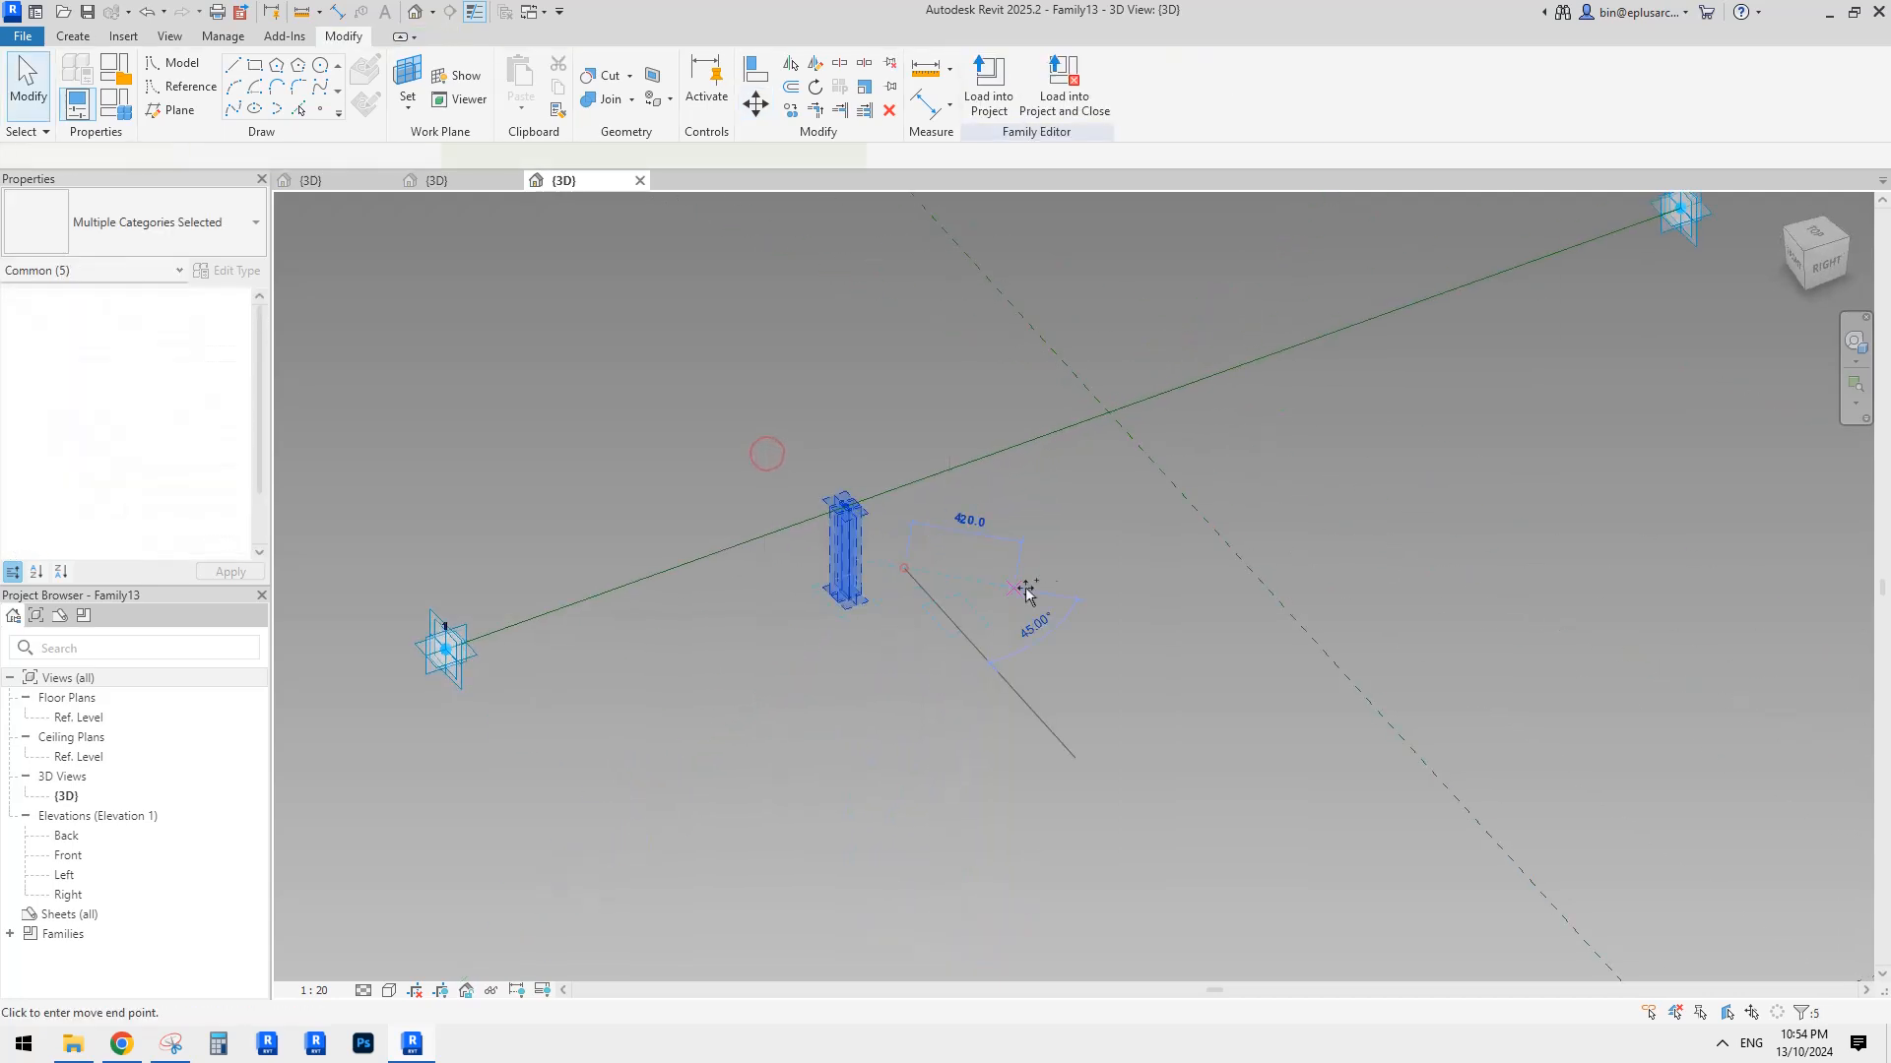
click(1046, 589)
Rehost the copied reference point onto the reference line, between the first hosted point and adaptive point 2.
scroll(996, 536, up, 2)
click(994, 530)
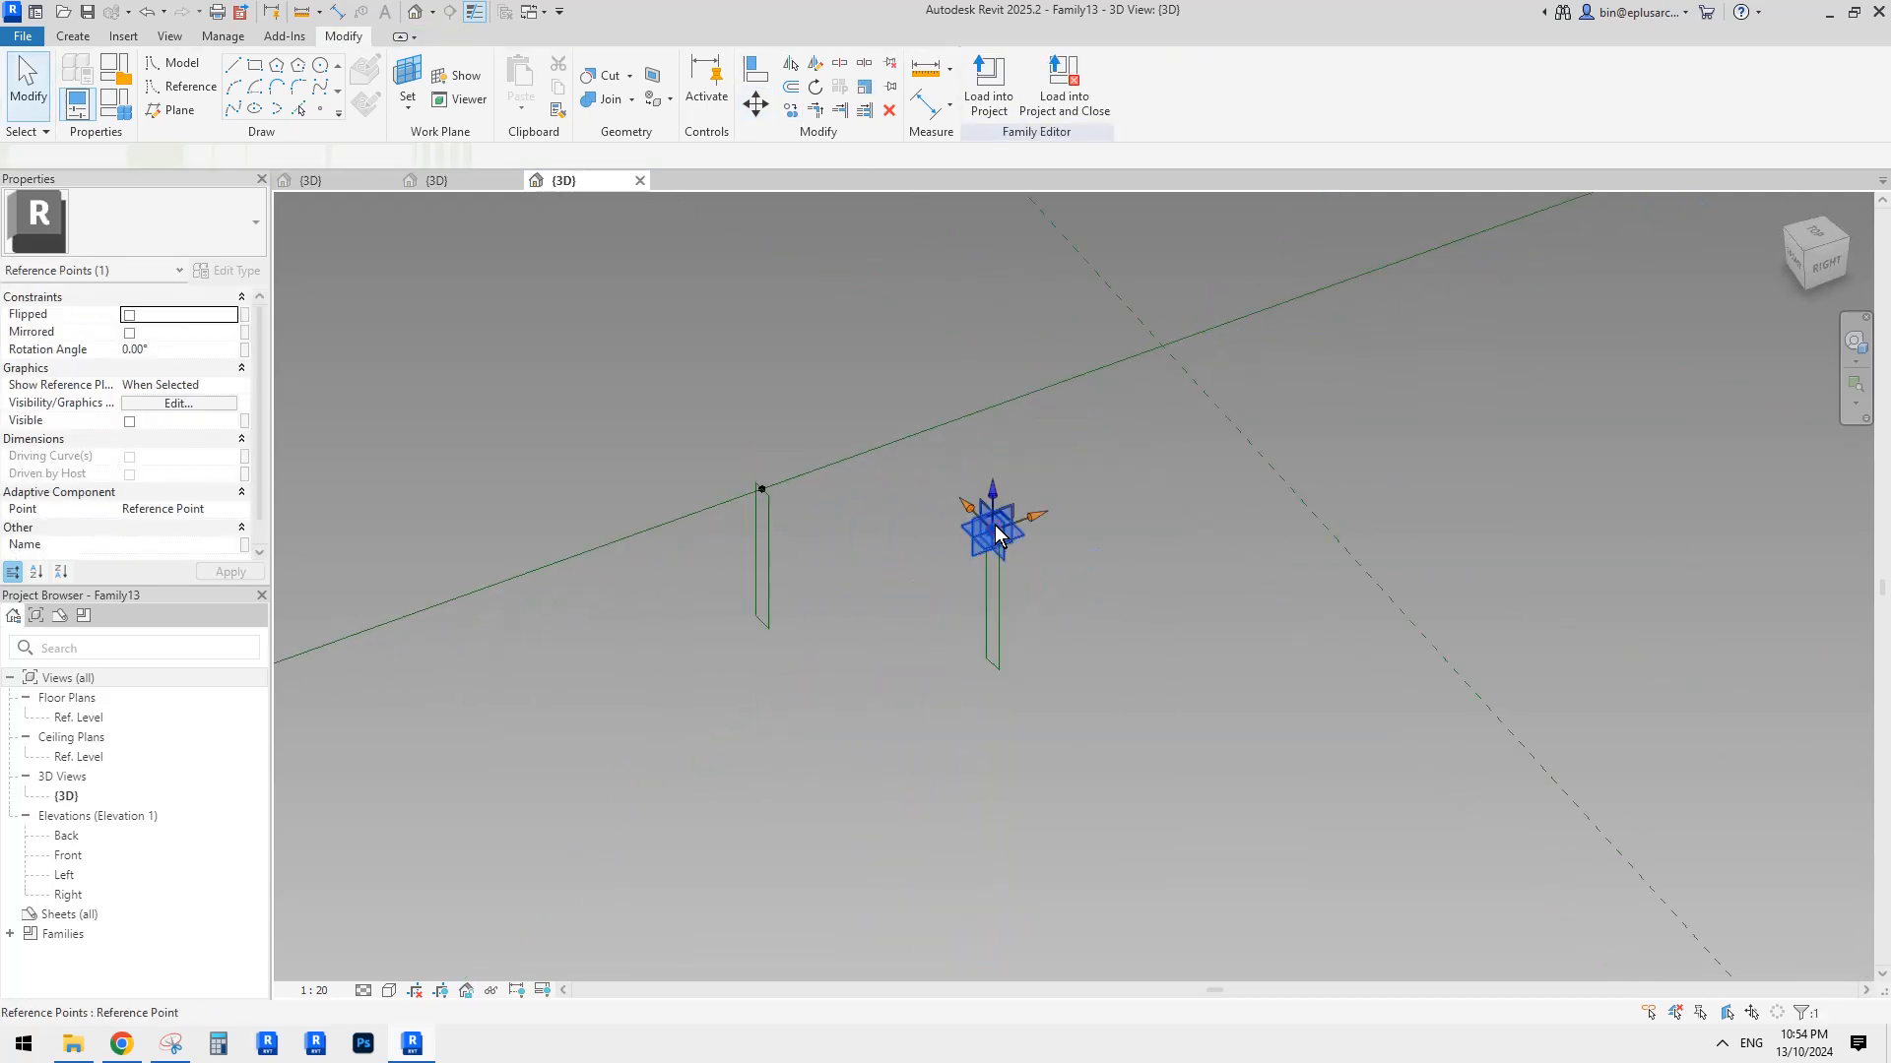
scroll(994, 532, down, 2)
click(1174, 86)
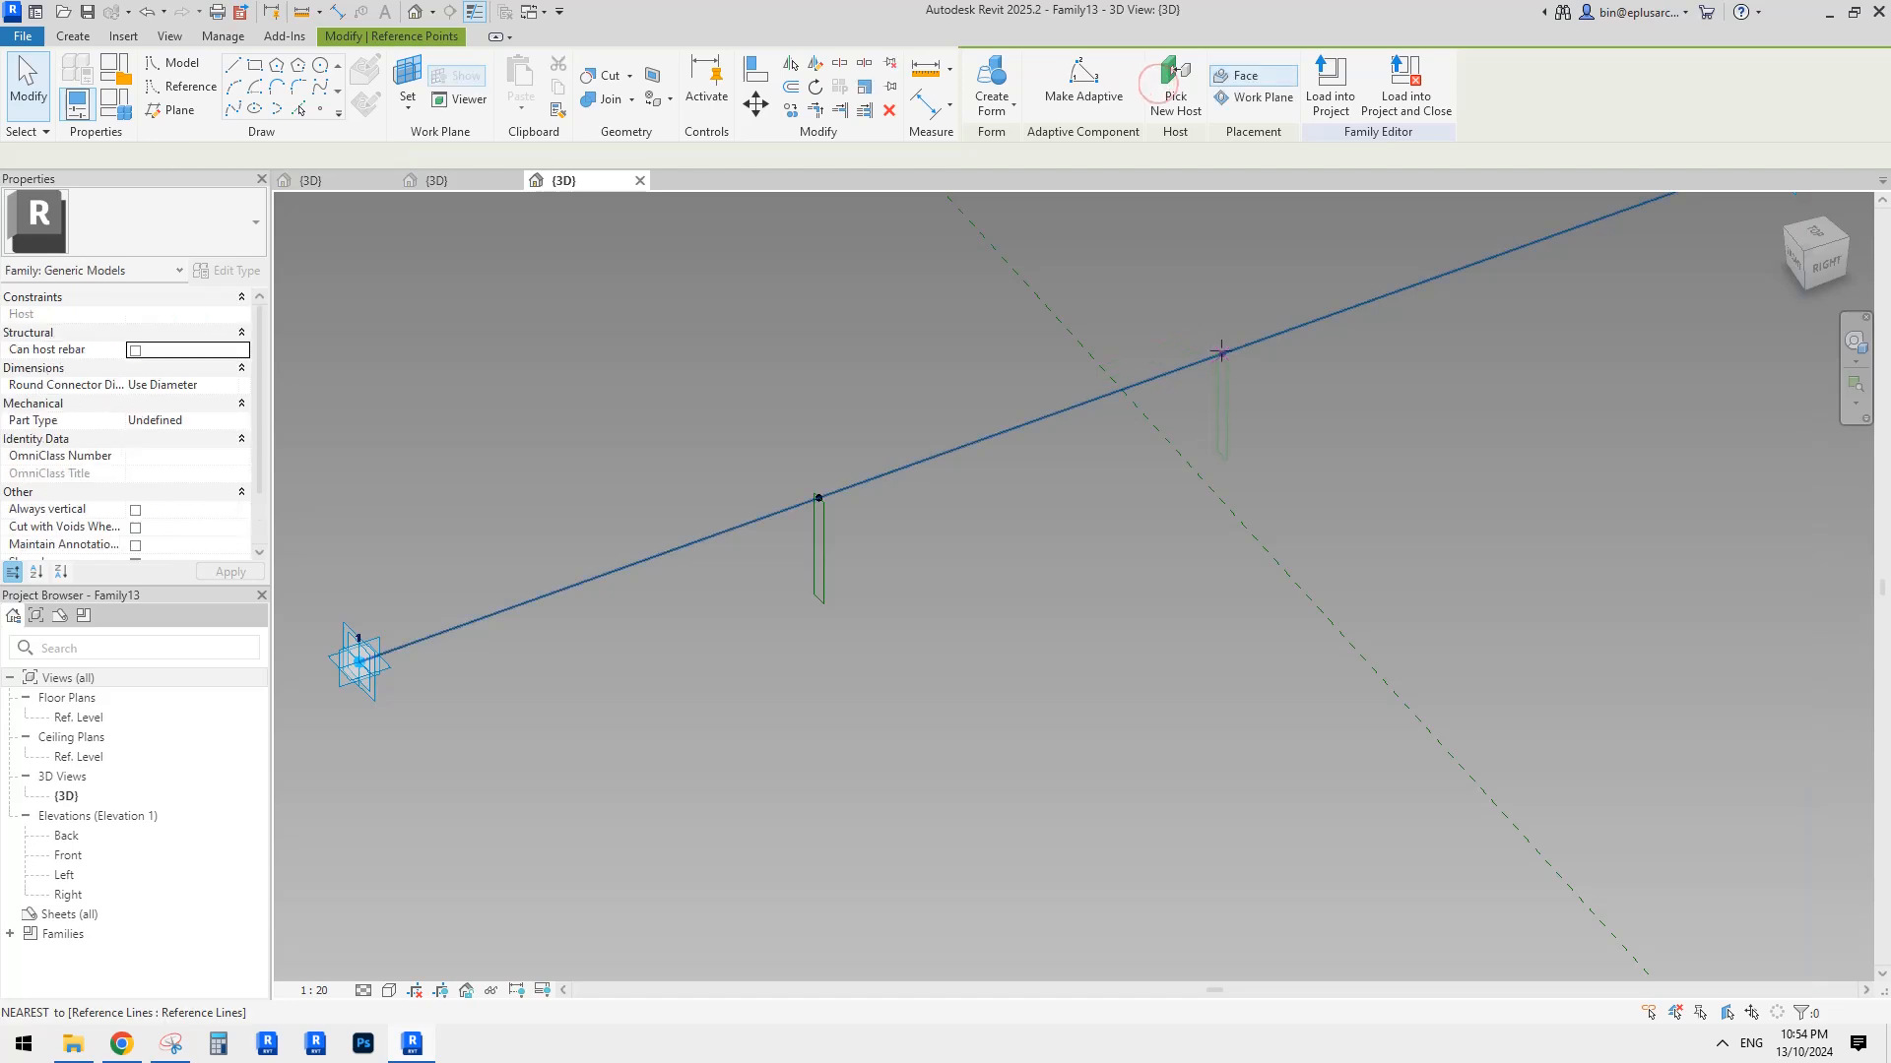
click(1221, 351)
Create a solid form between the two rectangular profiles along the reference line.
scroll(1217, 356, down, 1)
middle_drag(1175, 410, 1113, 515)
key(Tab)
click(812, 627)
key(Tab)
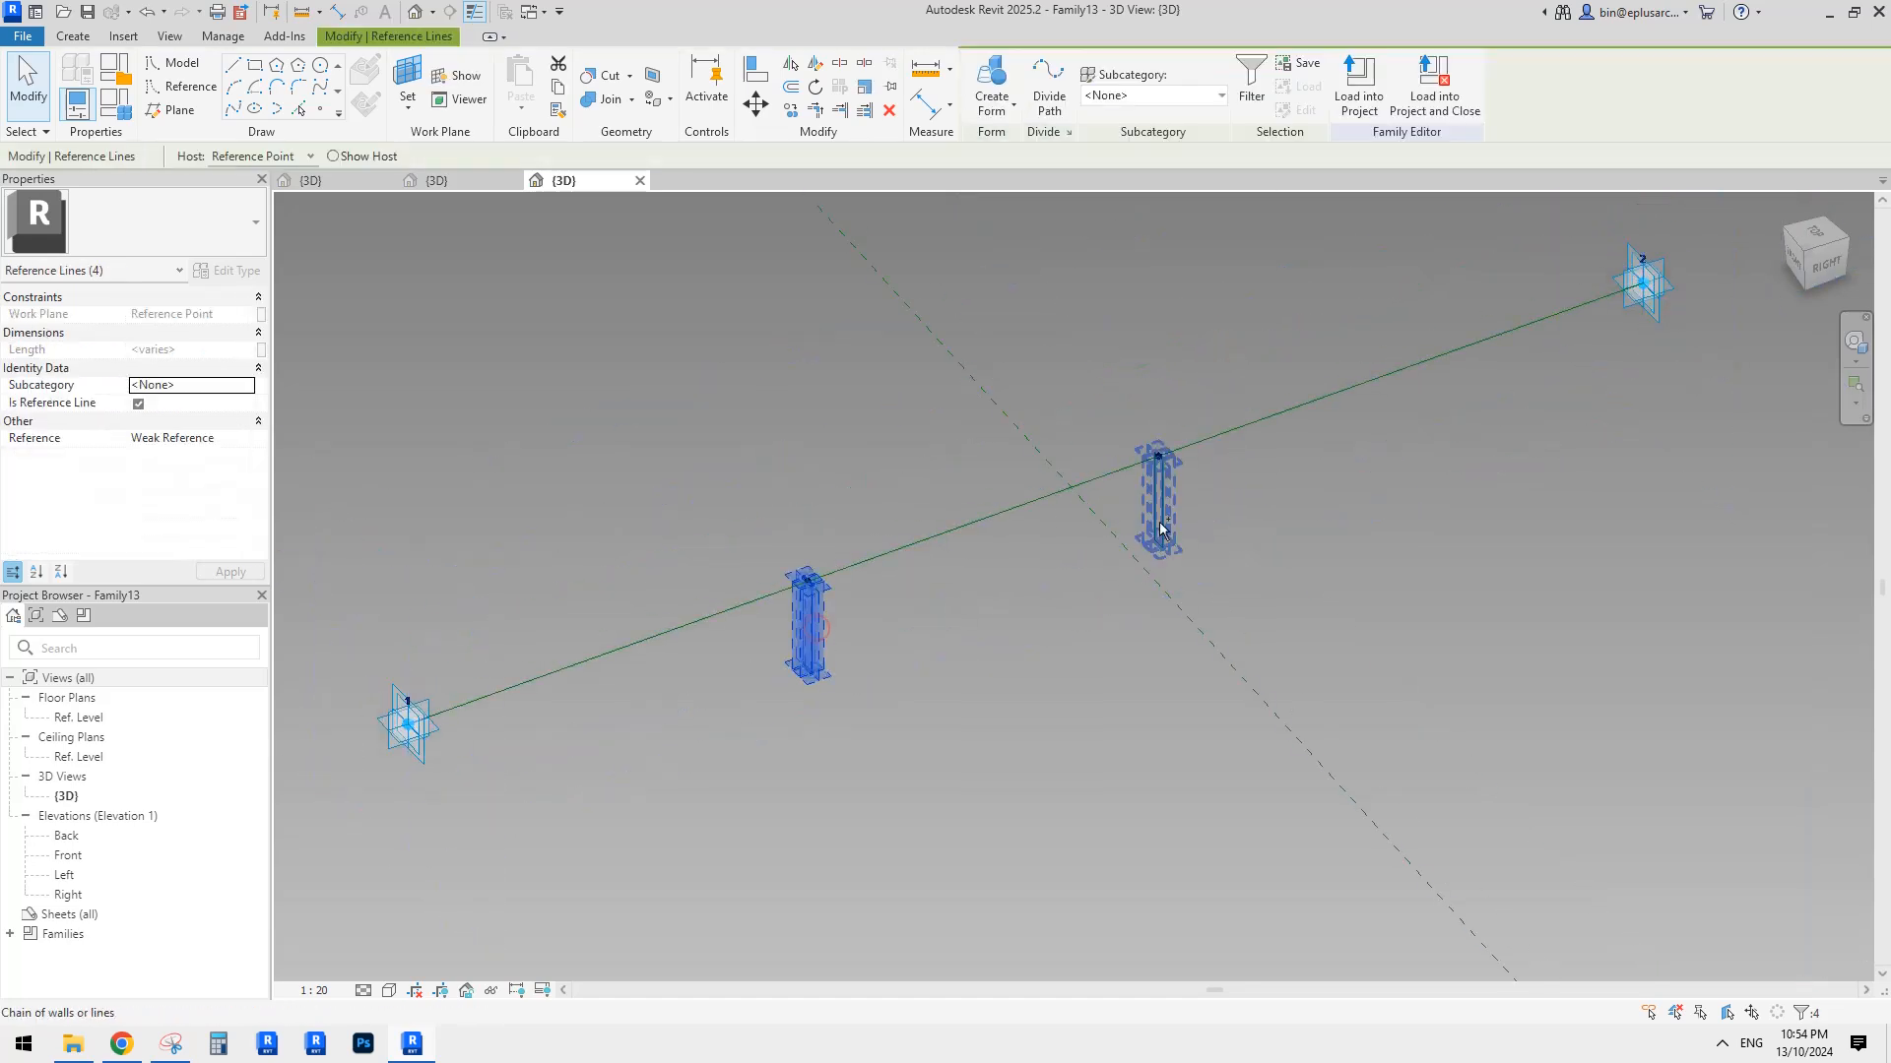
ctrl+click(1160, 528)
click(992, 73)
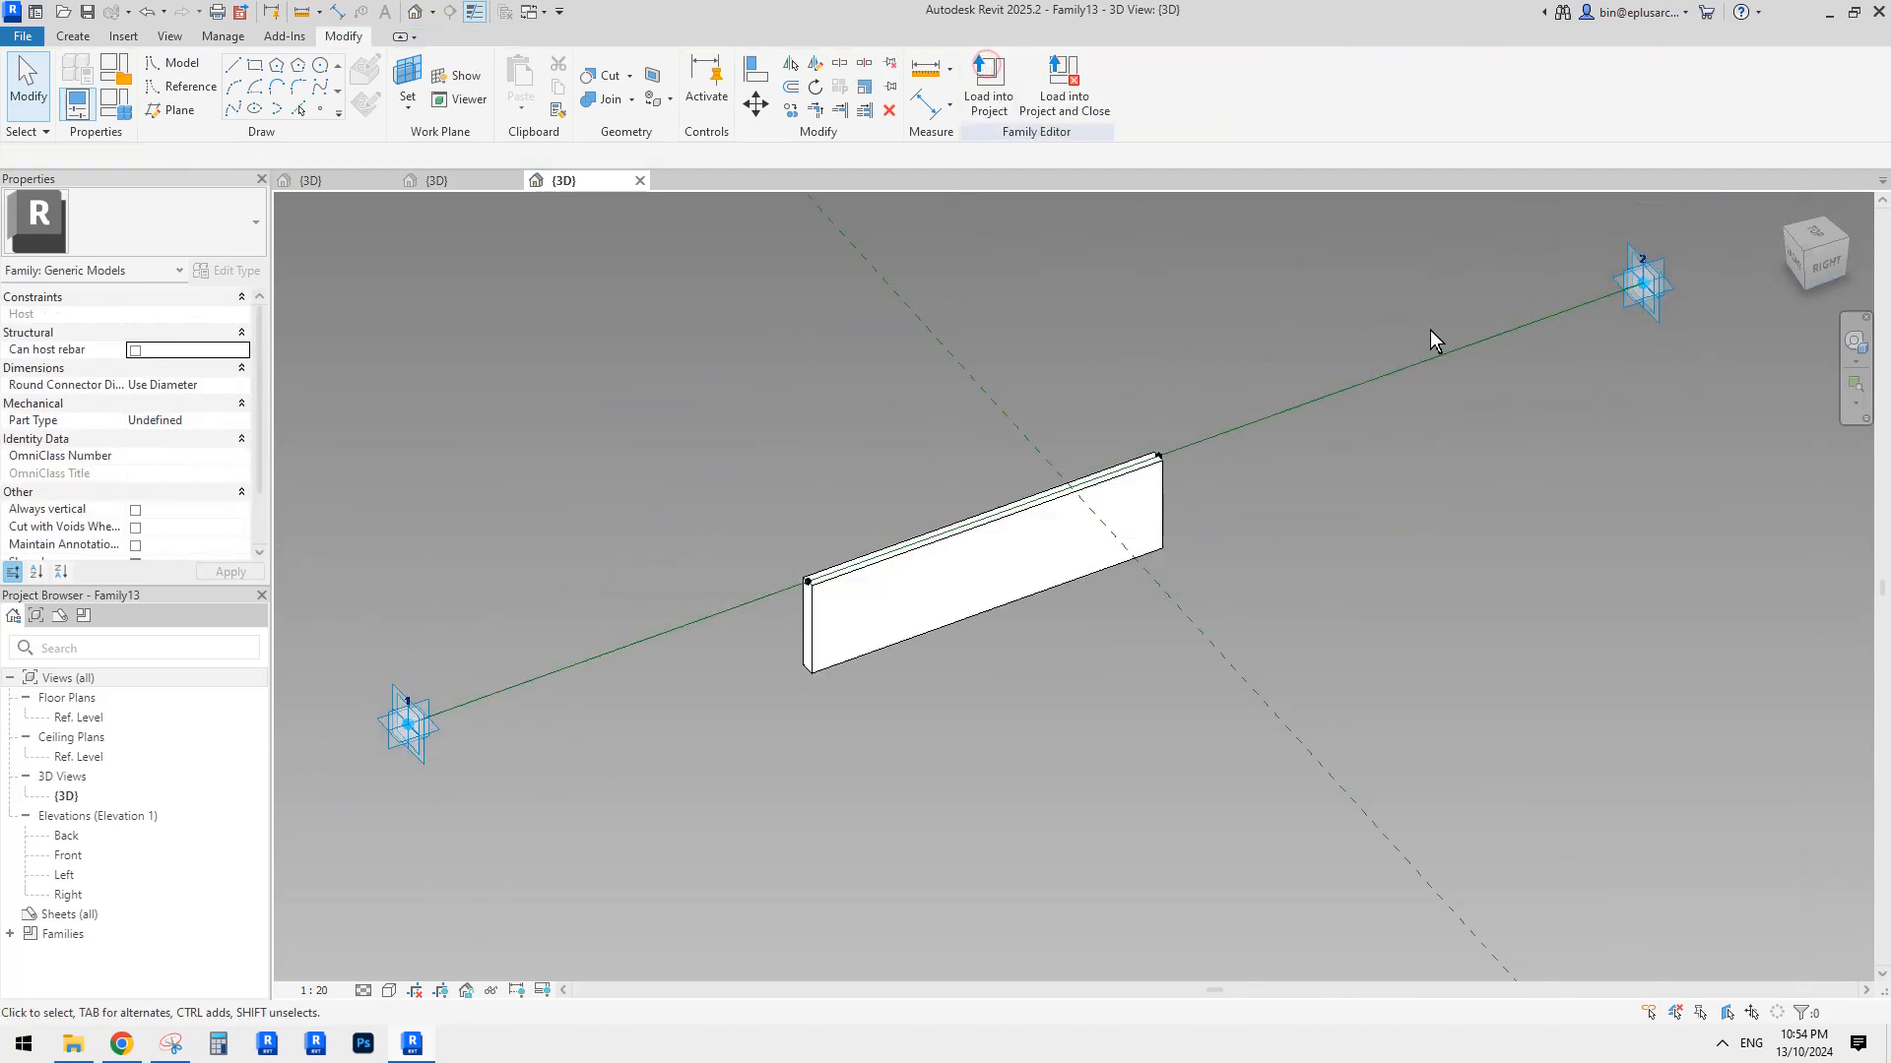
Examine the solid beam form and its end profiles from different distances and angles.
scroll(871, 646, down, 1)
middle_drag(864, 610, 877, 550)
scroll(877, 556, up, 1)
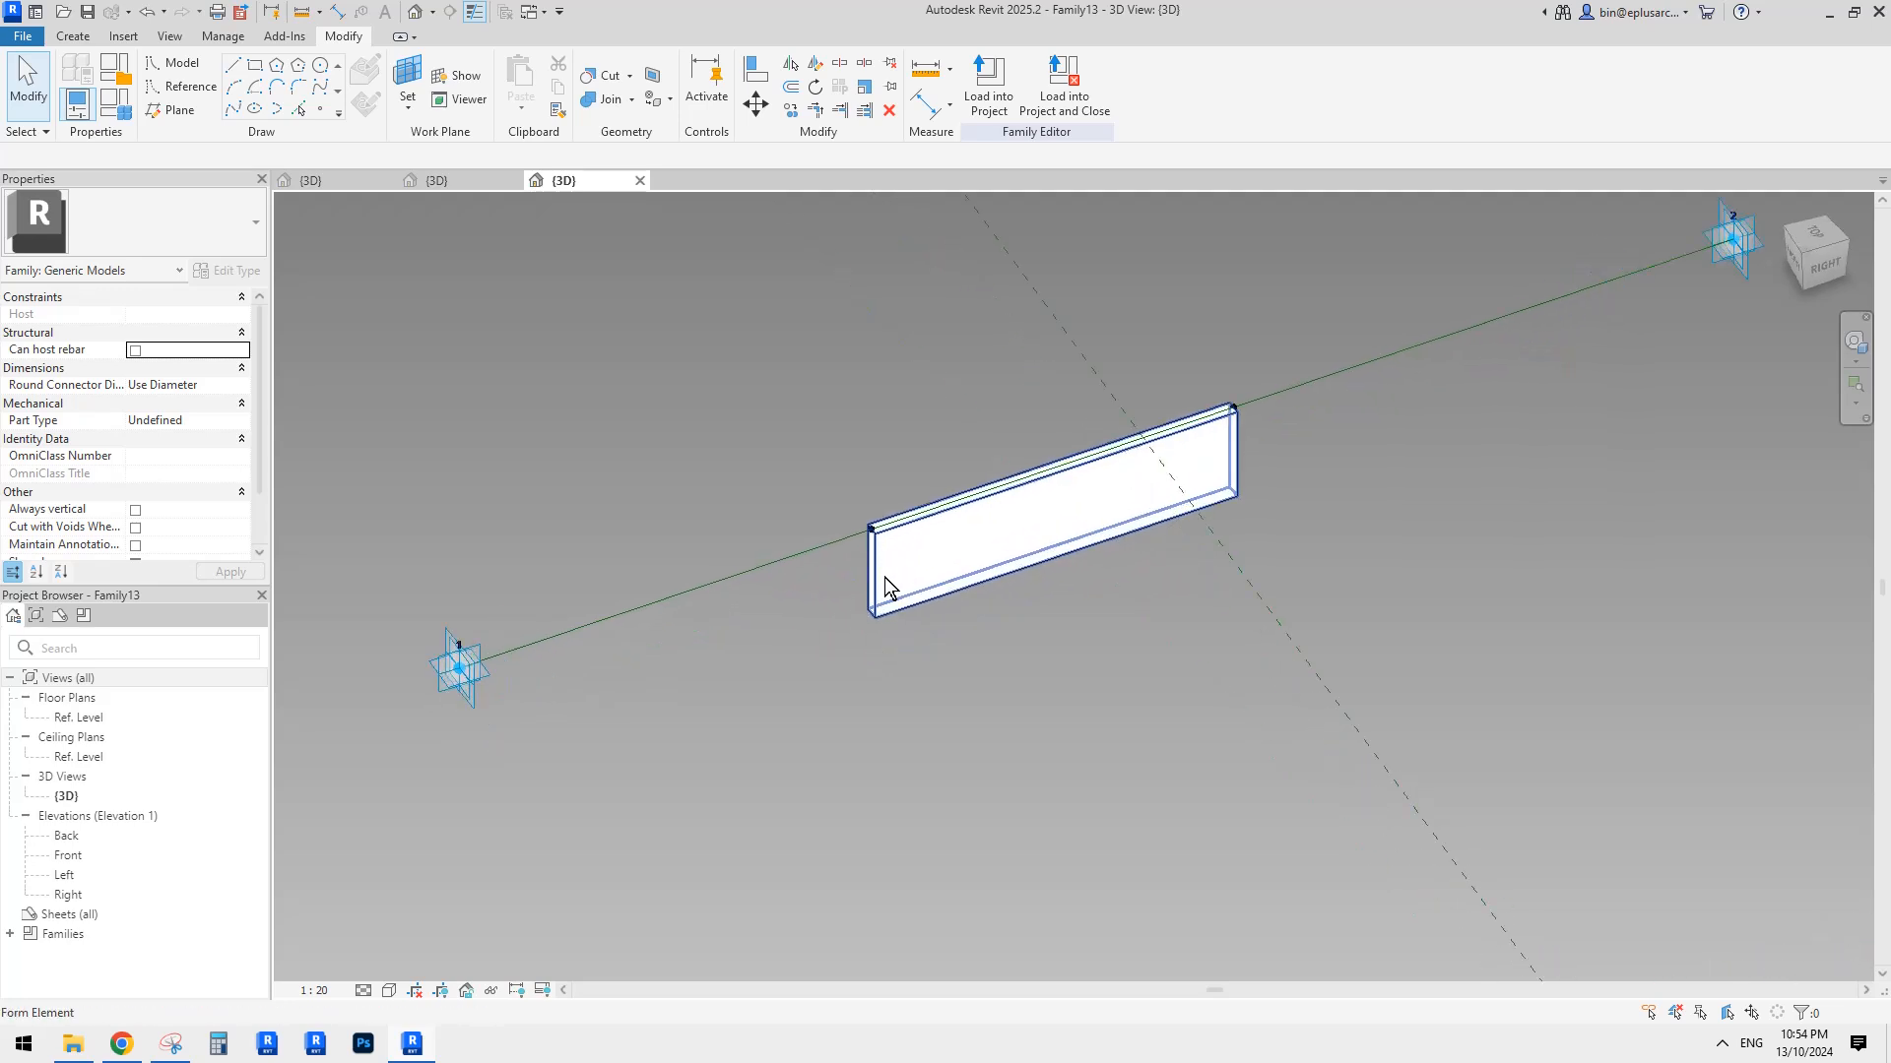
scroll(884, 581, up, 3)
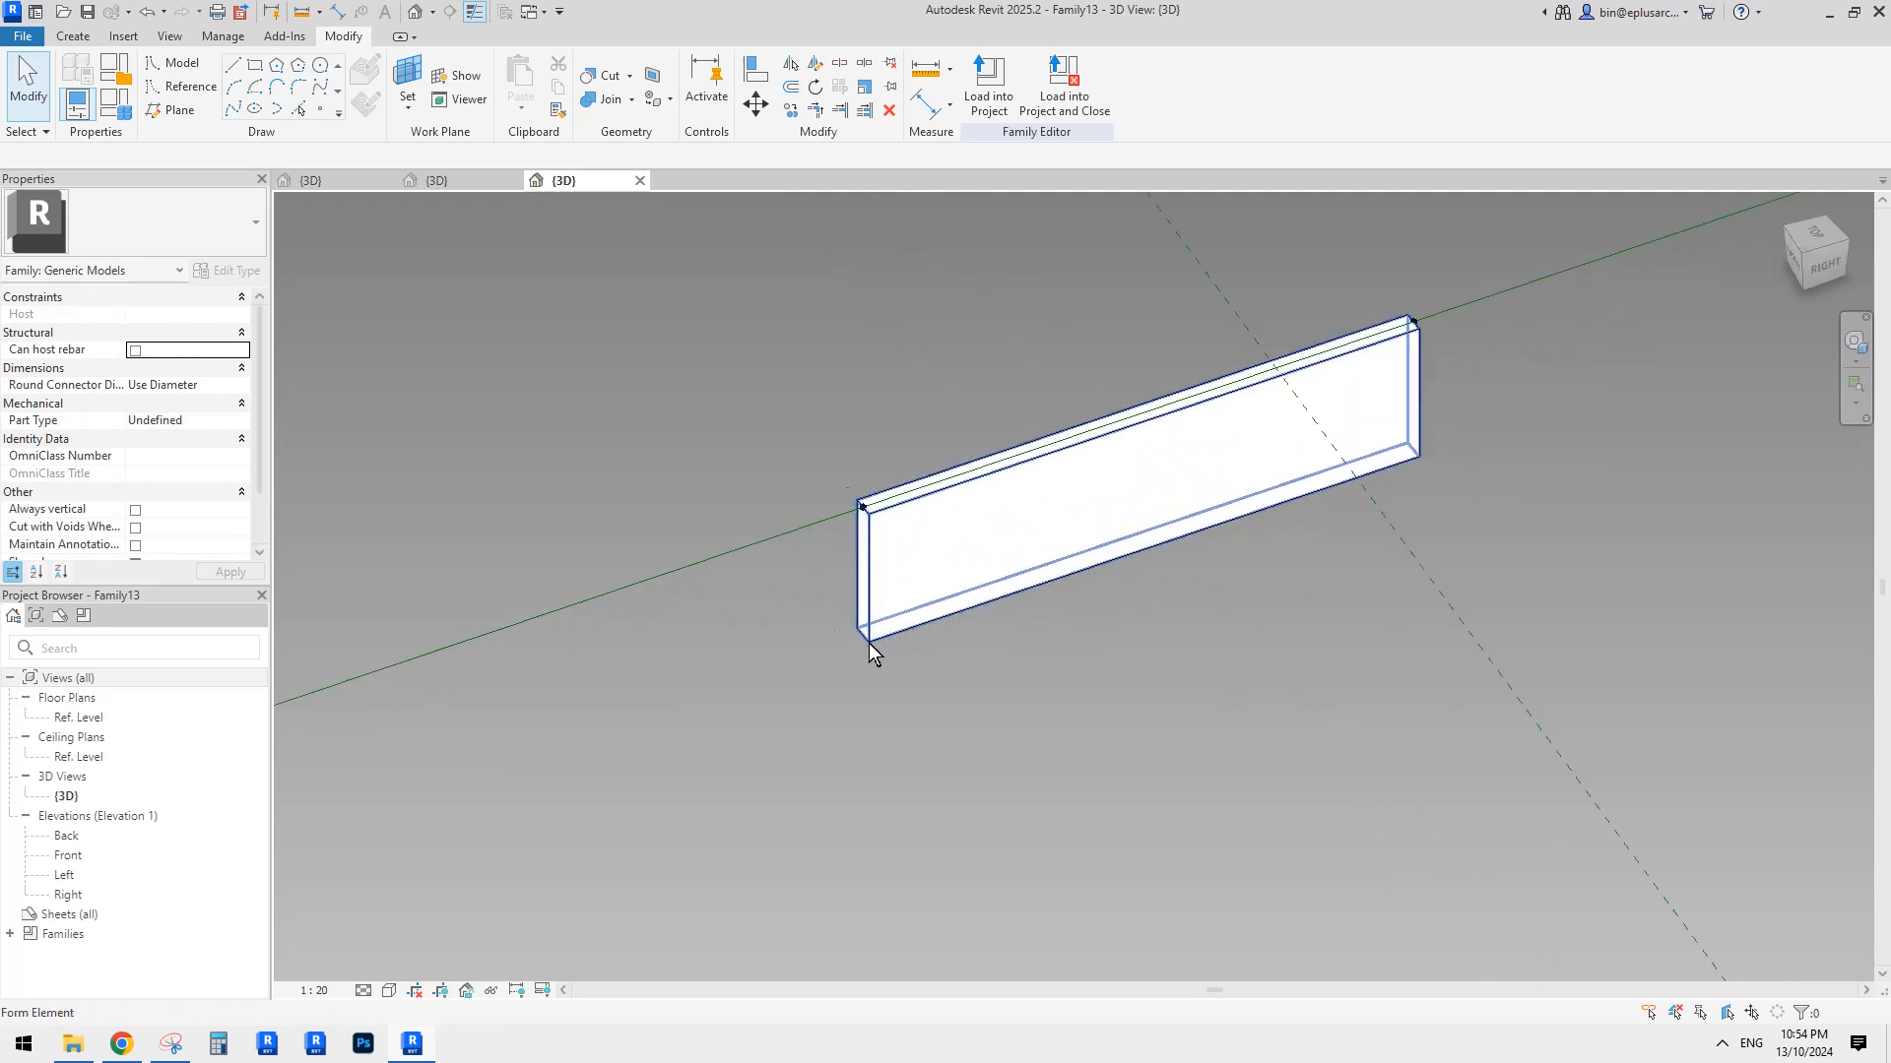
scroll(977, 607, down, 2)
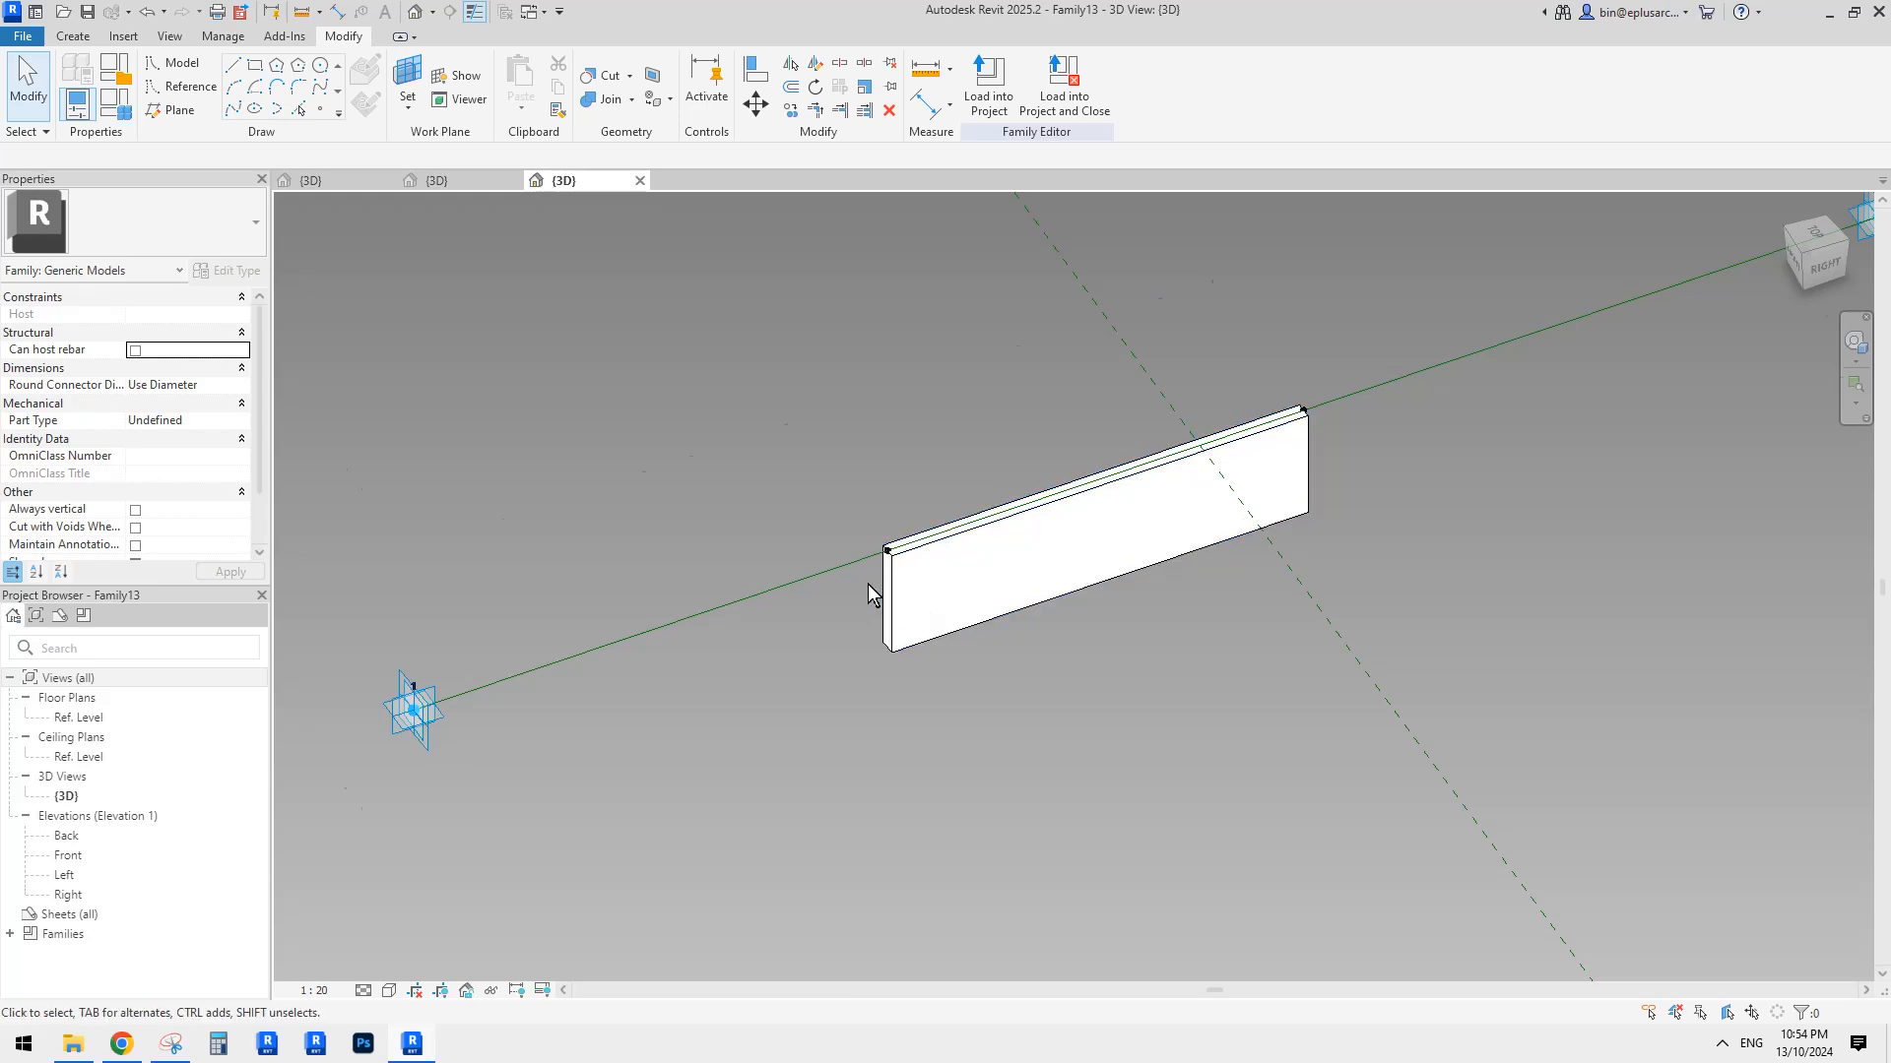
shift+middle_drag(867, 583, 1107, 616)
scroll(1026, 579, down, 1)
scroll(1046, 577, down, 1)
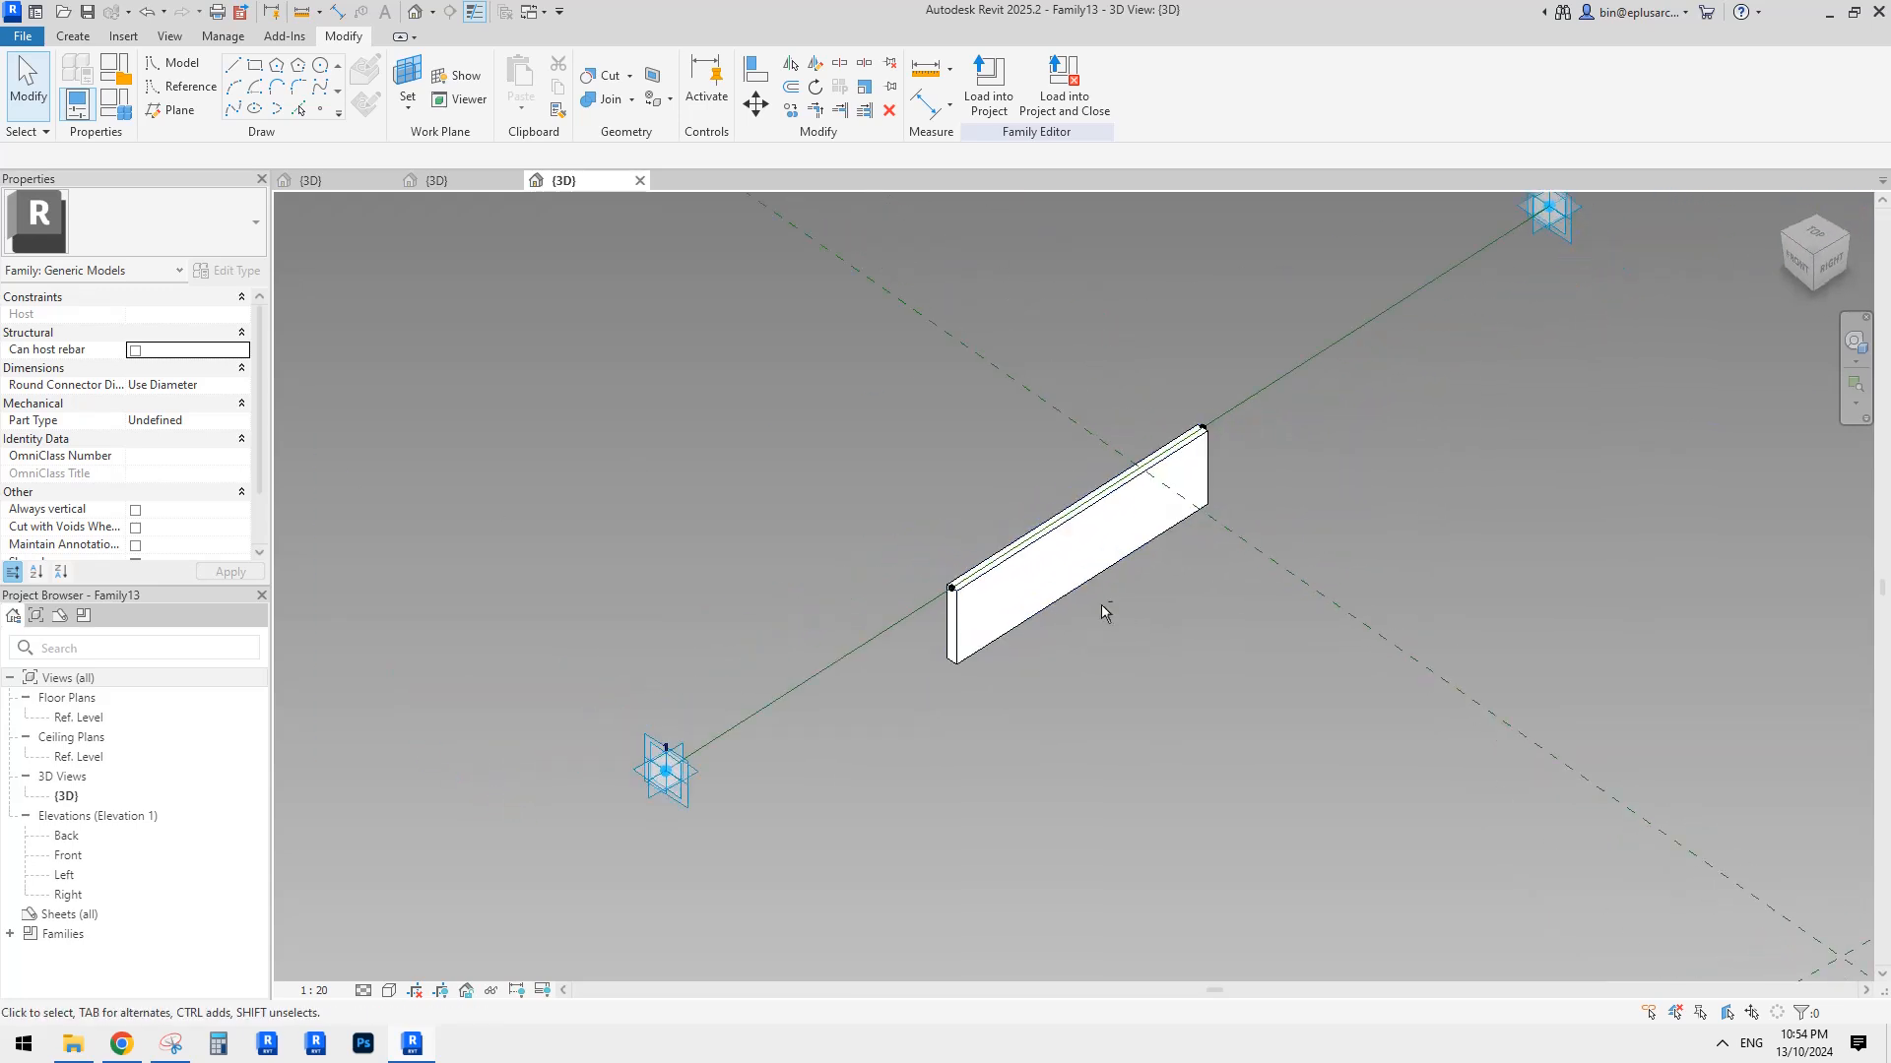
Slide the form's nearer hosted point along the reference line to adaptive point 1.
click(935, 554)
key(Escape)
scroll(952, 591, up, 4)
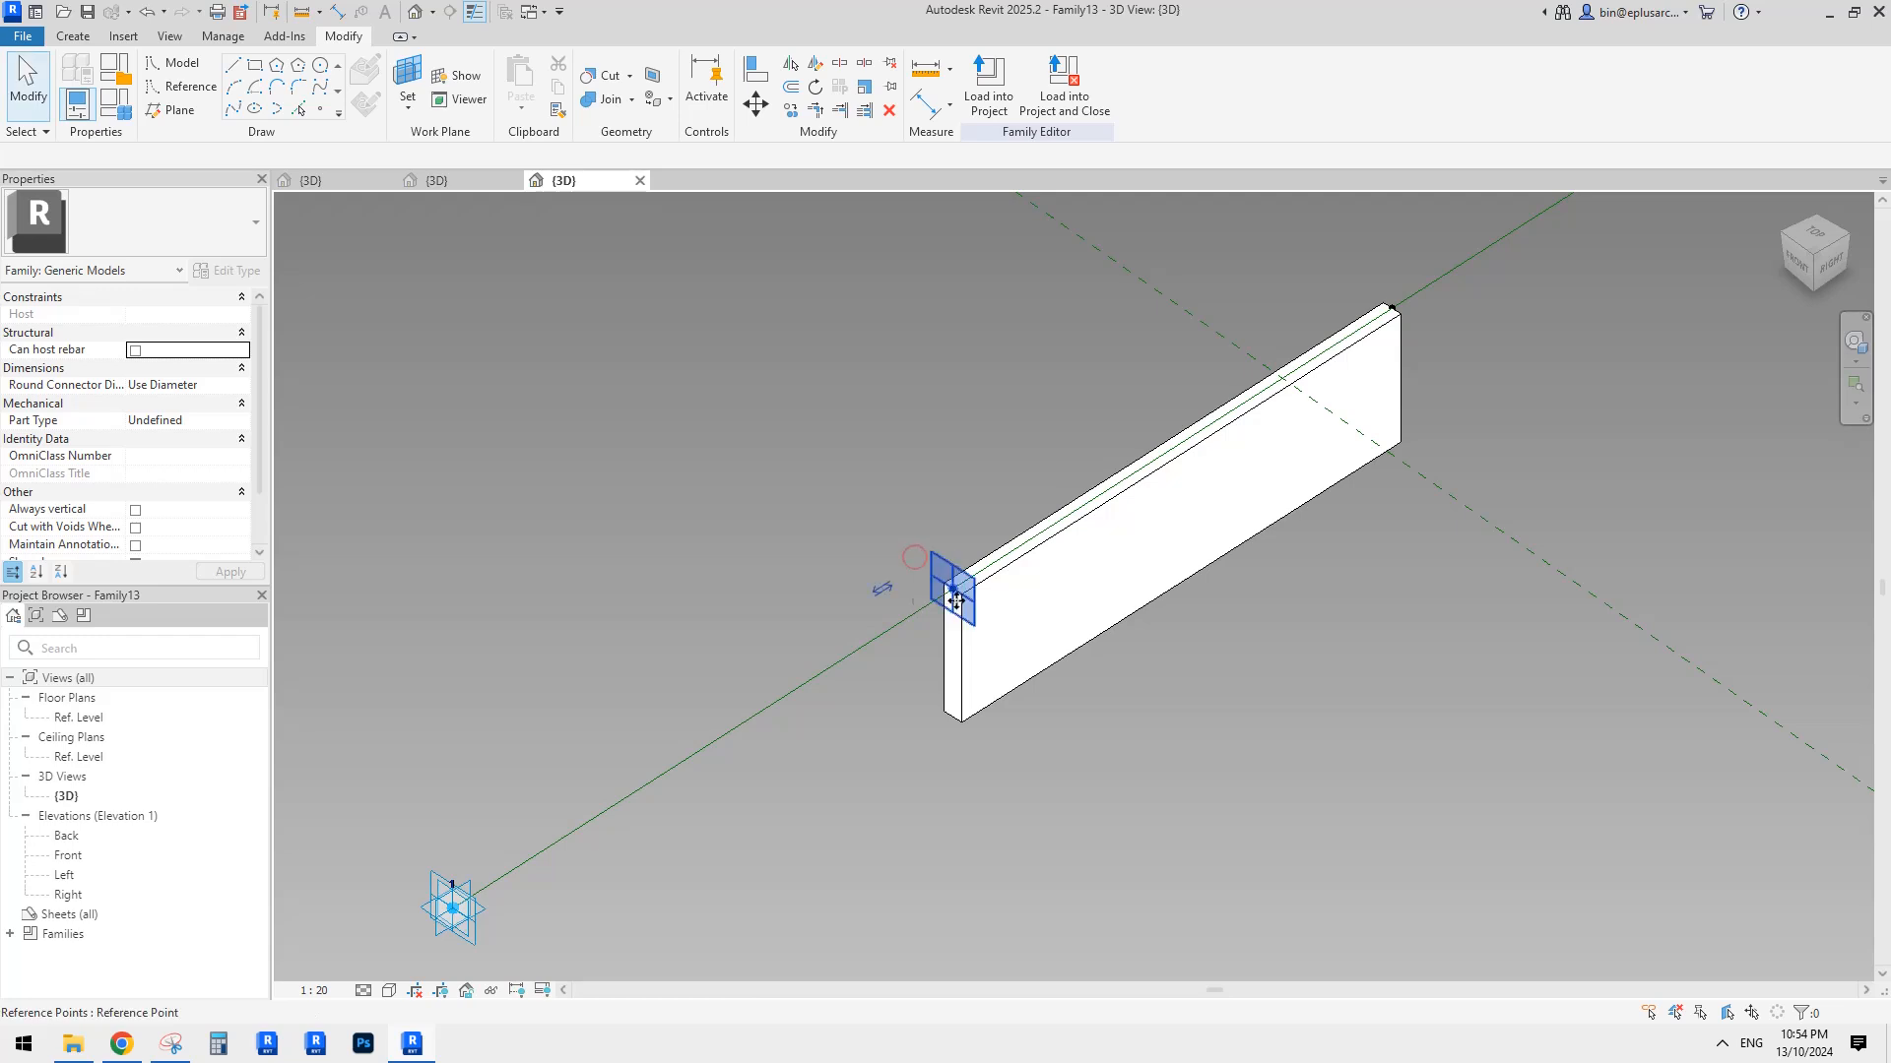
click(956, 594)
scroll(959, 591, down, 3)
drag(958, 589, 629, 800)
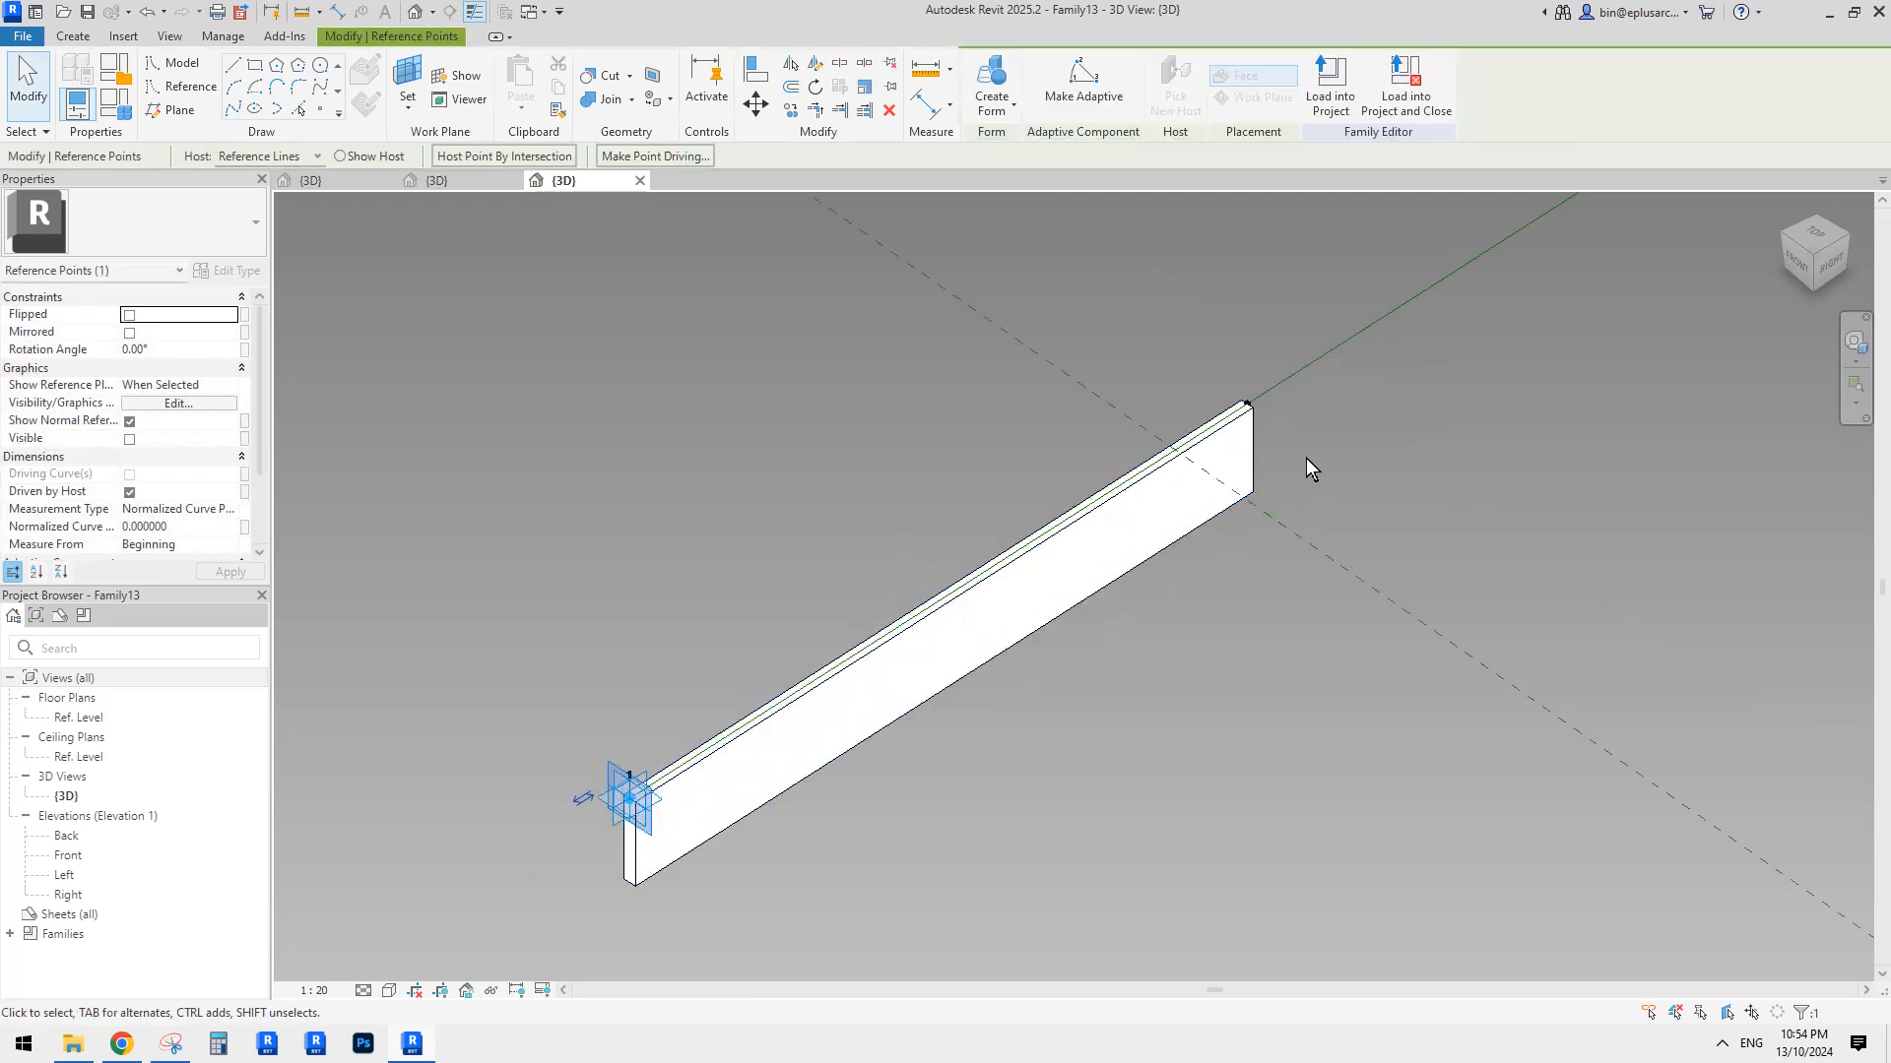
Slide the form's other hosted point along the reference line to adaptive point 2.
click(1214, 349)
click(1258, 405)
scroll(1258, 404, down, 1)
middle_drag(1258, 404, 1038, 550)
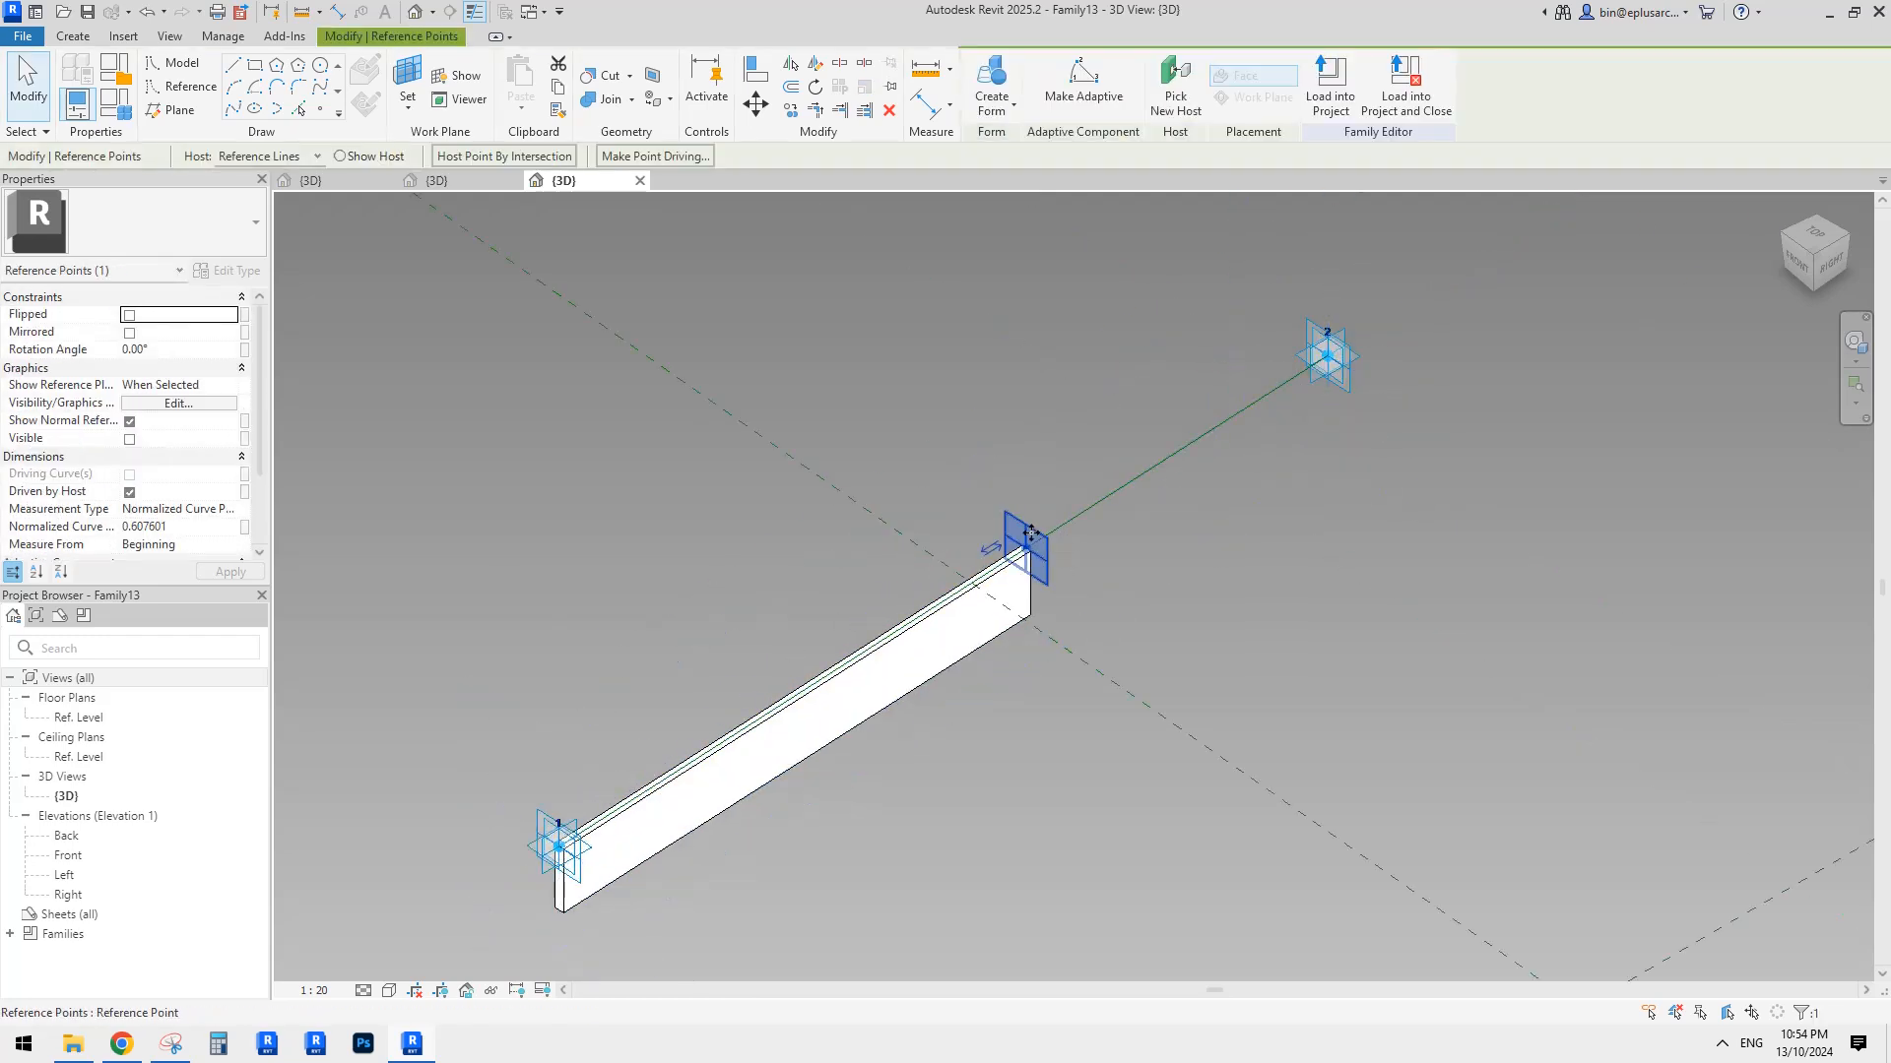
drag(1029, 532, 1321, 331)
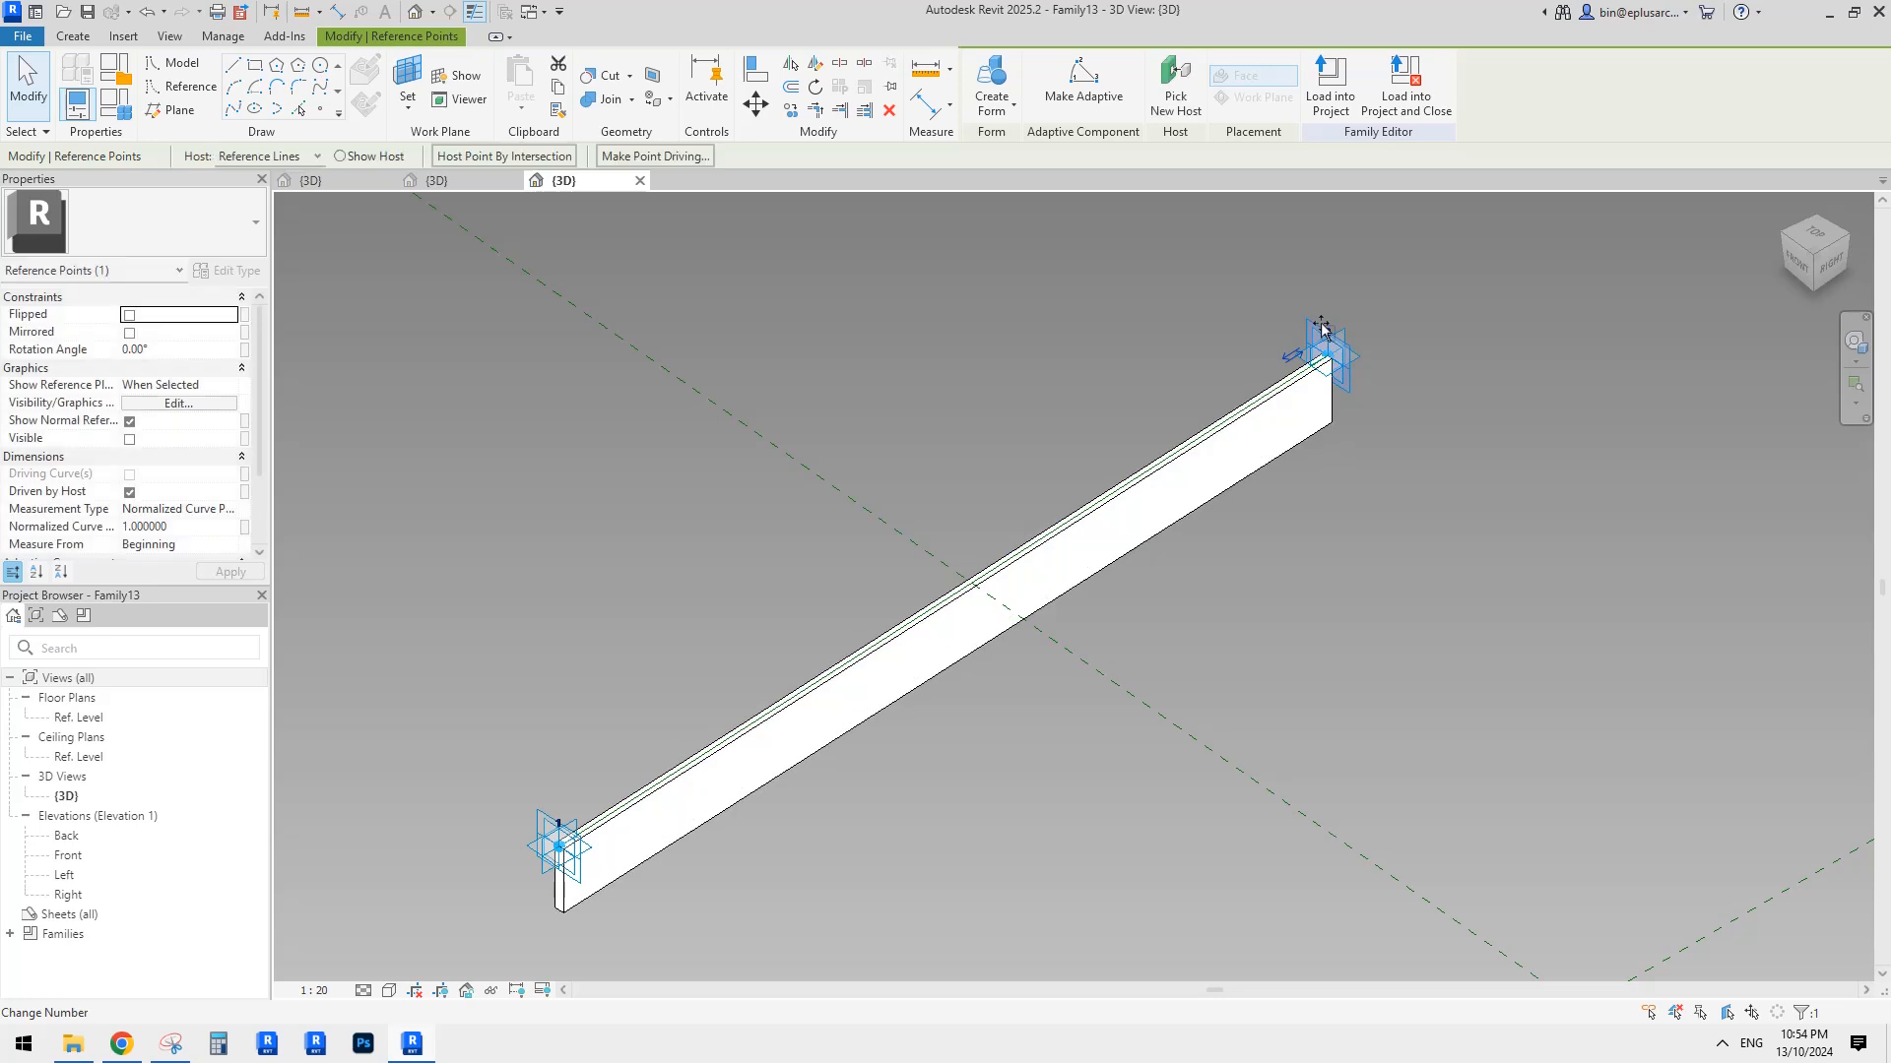
shift+middle_drag(1250, 417, 1013, 489)
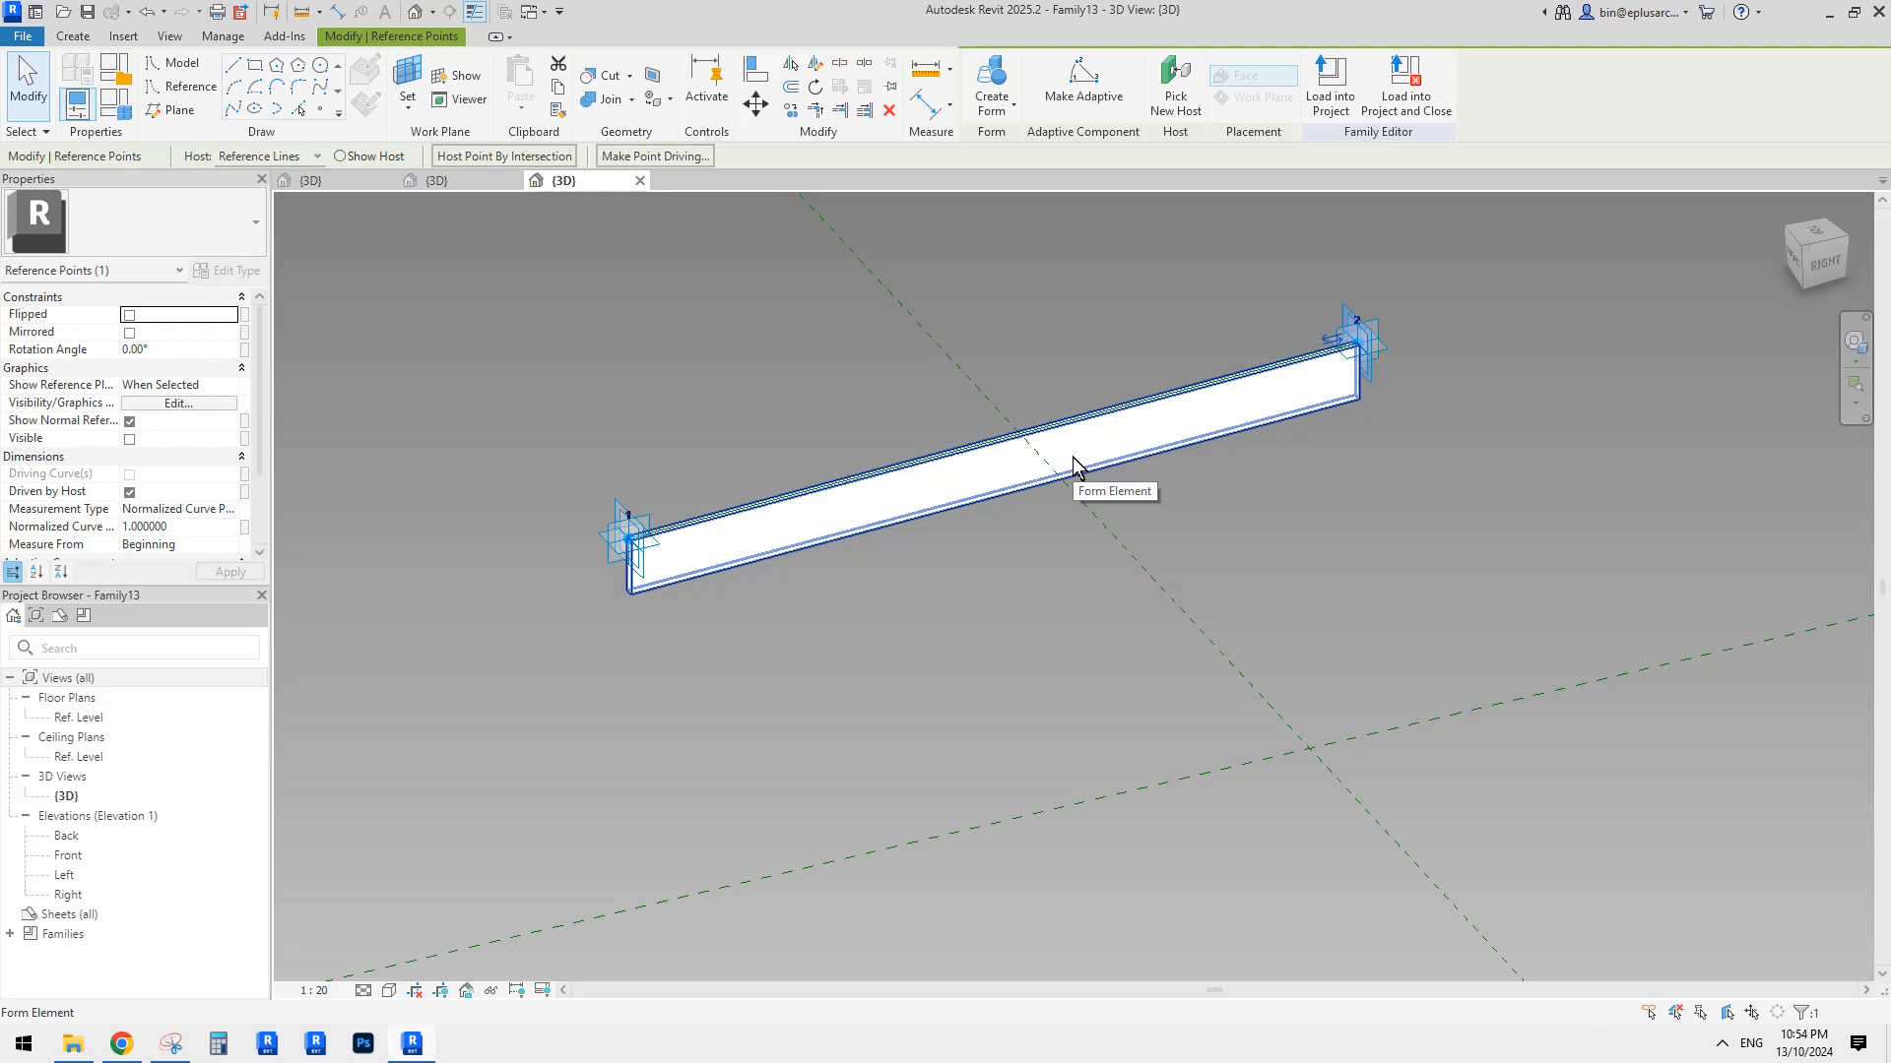
Undo both hosted point moves and the creation of the solid form.
key(ctrl+z)
key(ctrl+z)
key(ctrl+z)
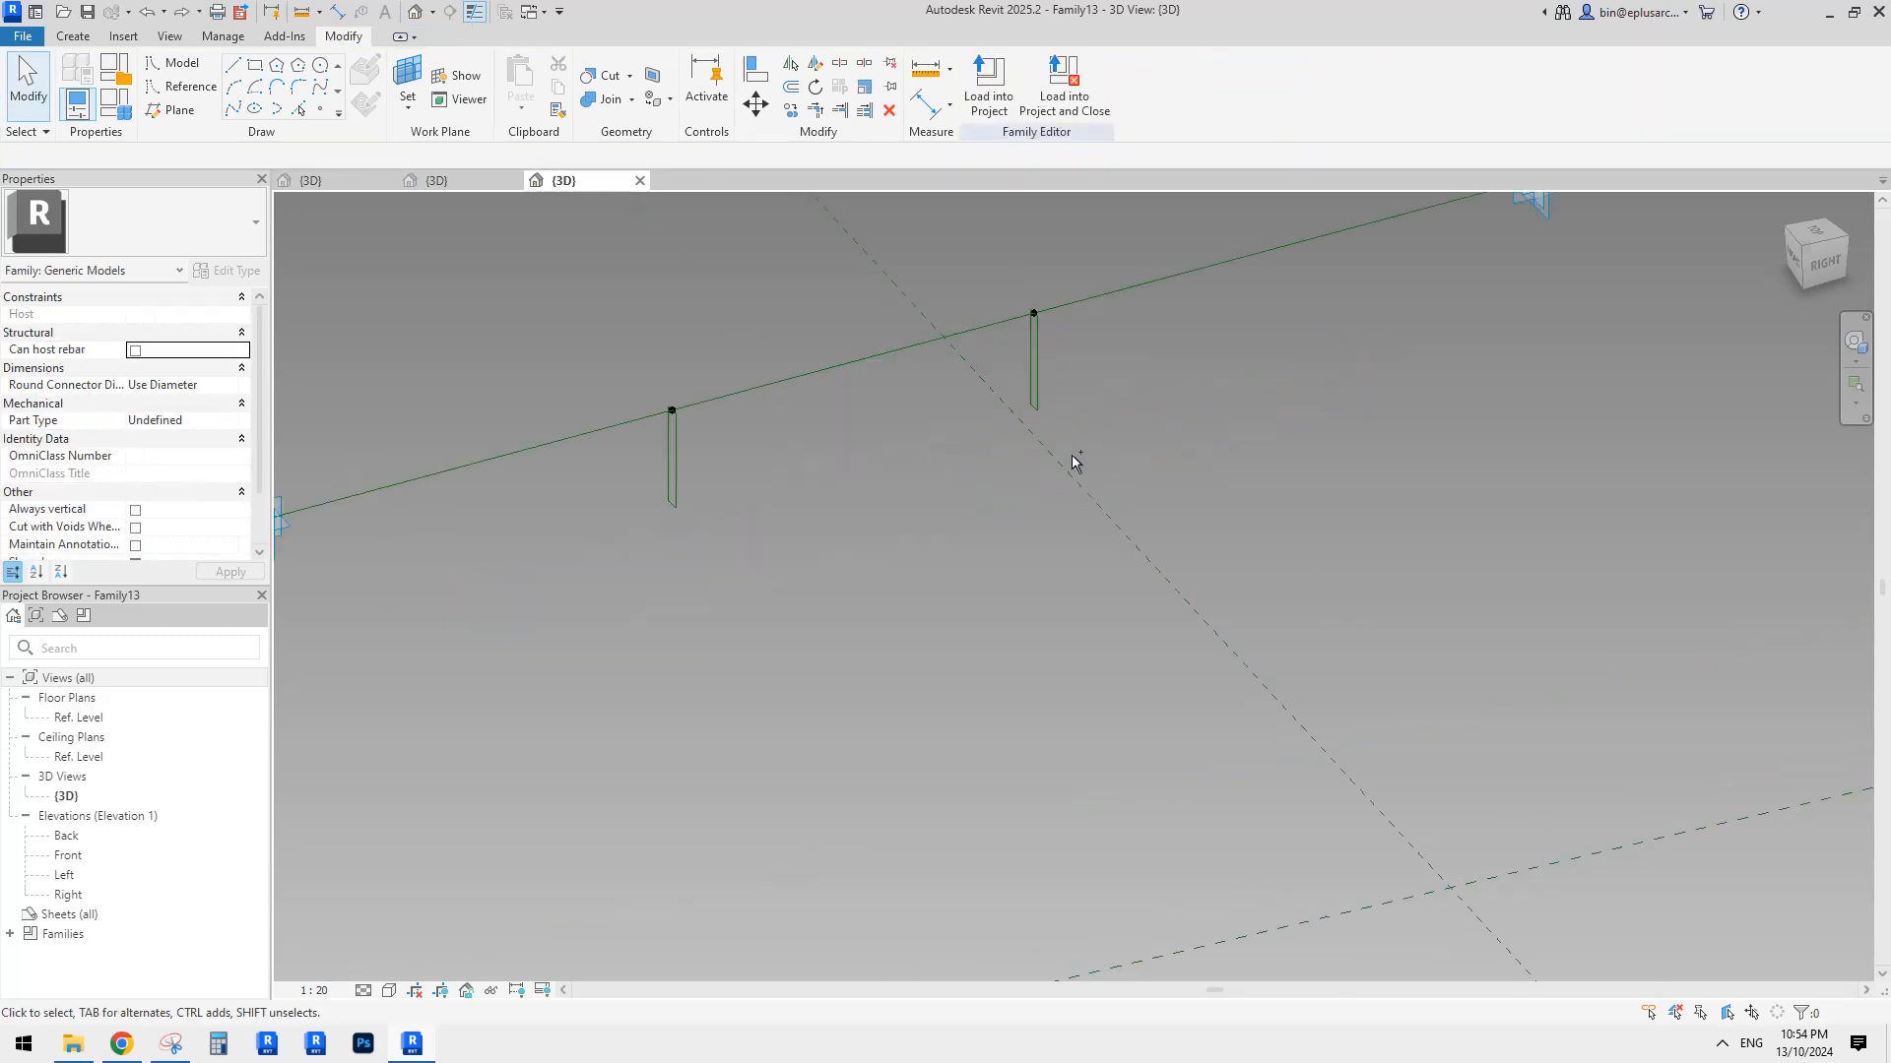
middle_drag(955, 480, 990, 511)
scroll(1044, 488, down, 2)
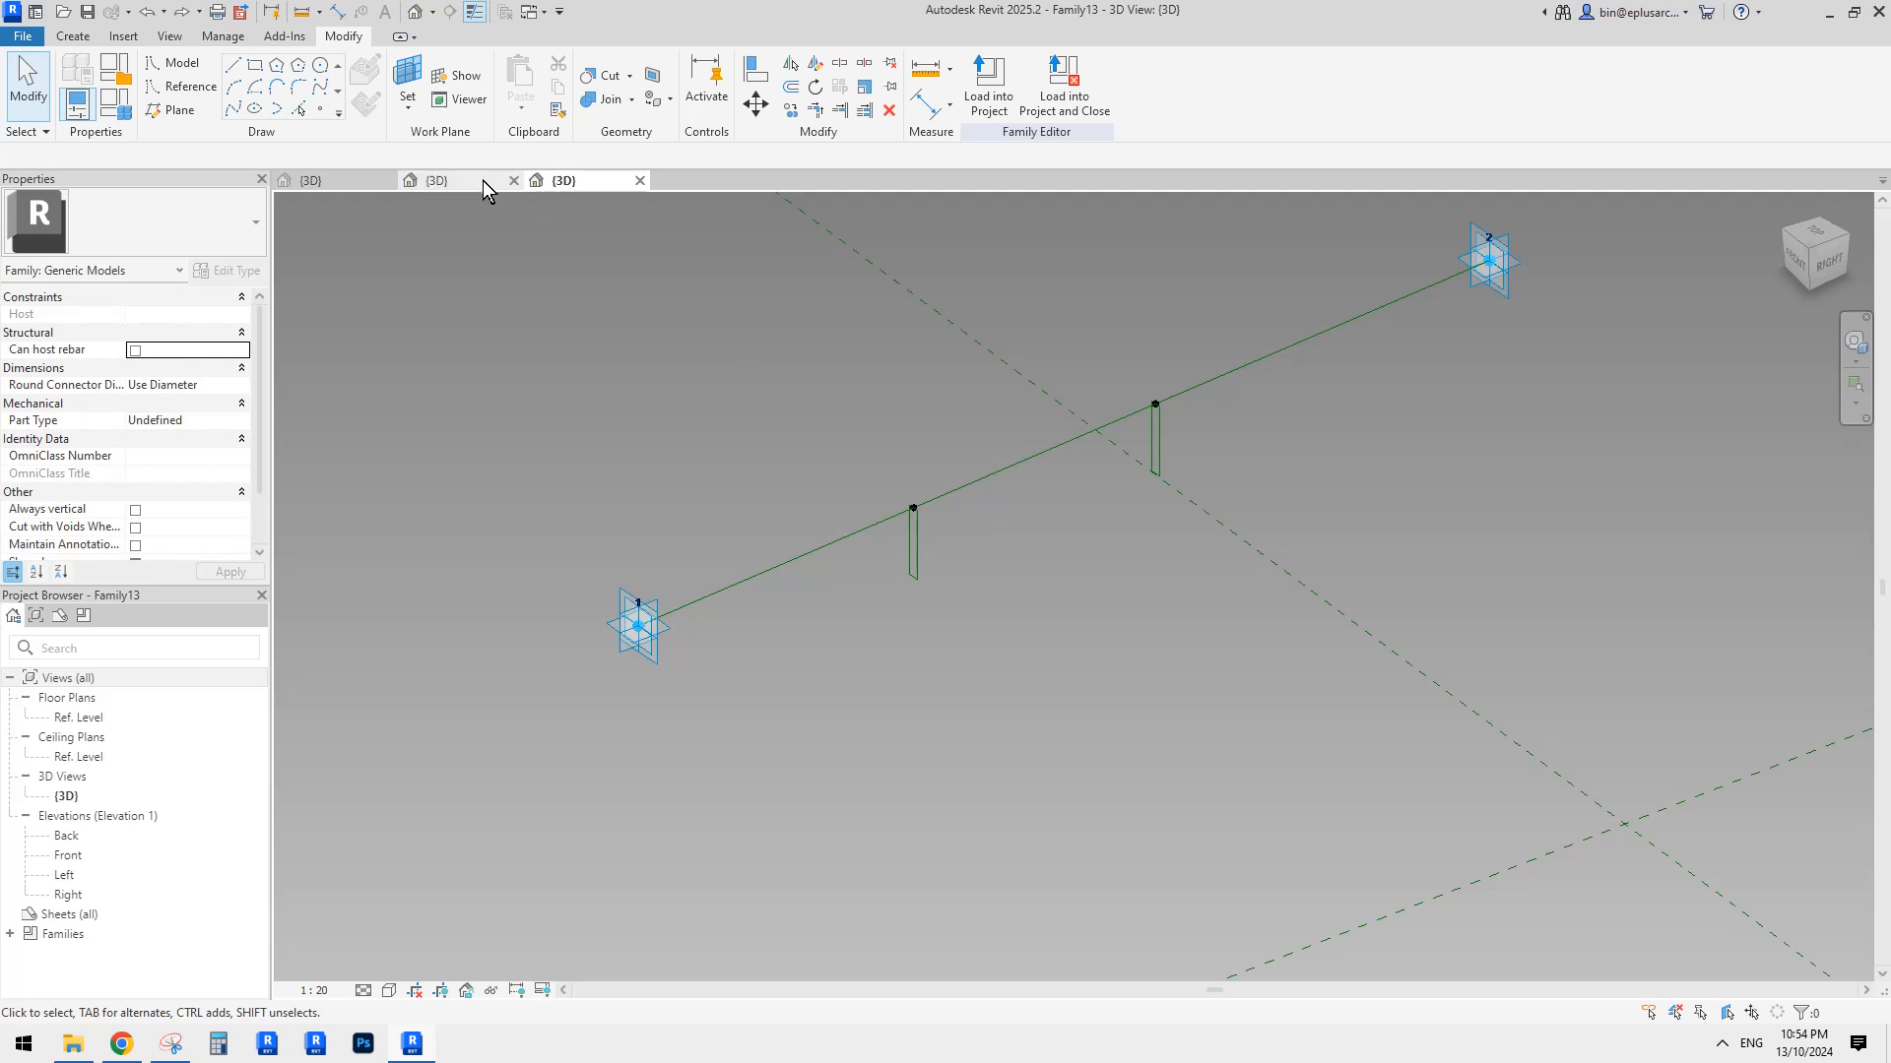
Review the Kengo Kuma reference images in Chrome, return to Revit and compare them with the two rectangular profiles.
click(122, 1045)
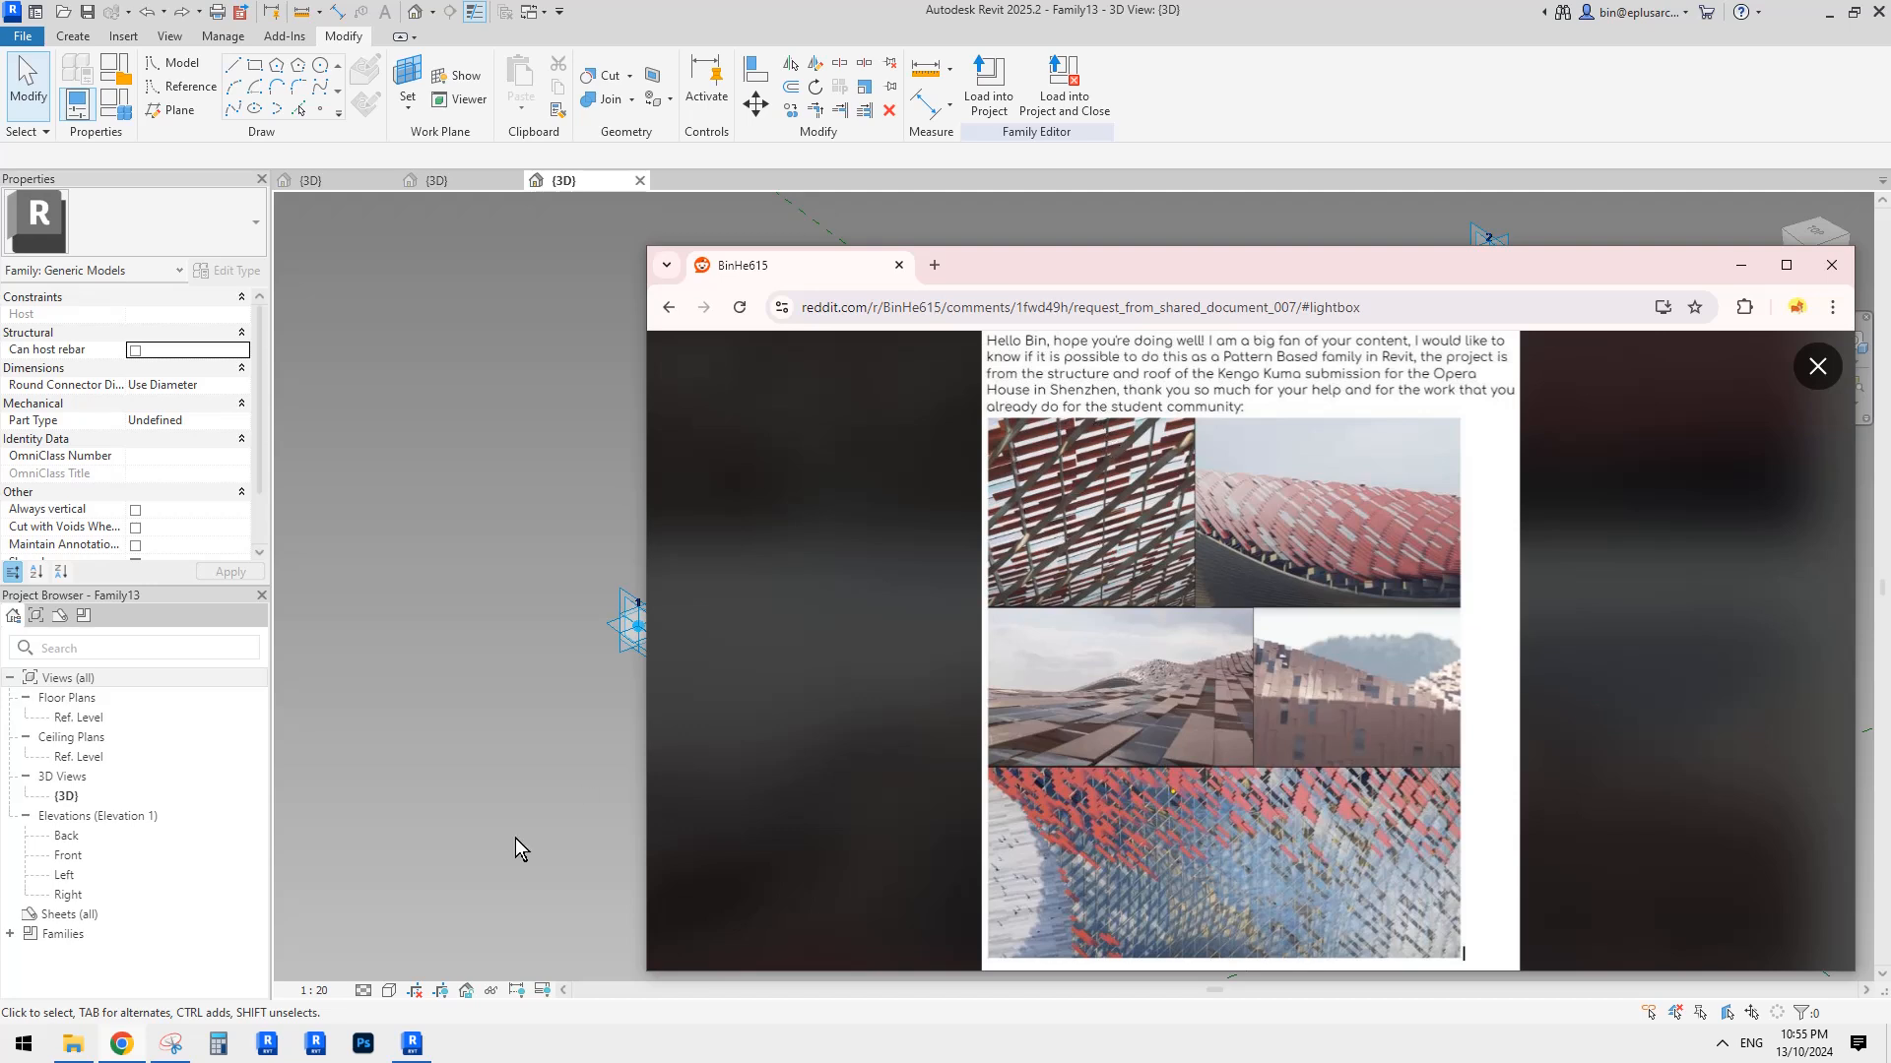
click(412, 1044)
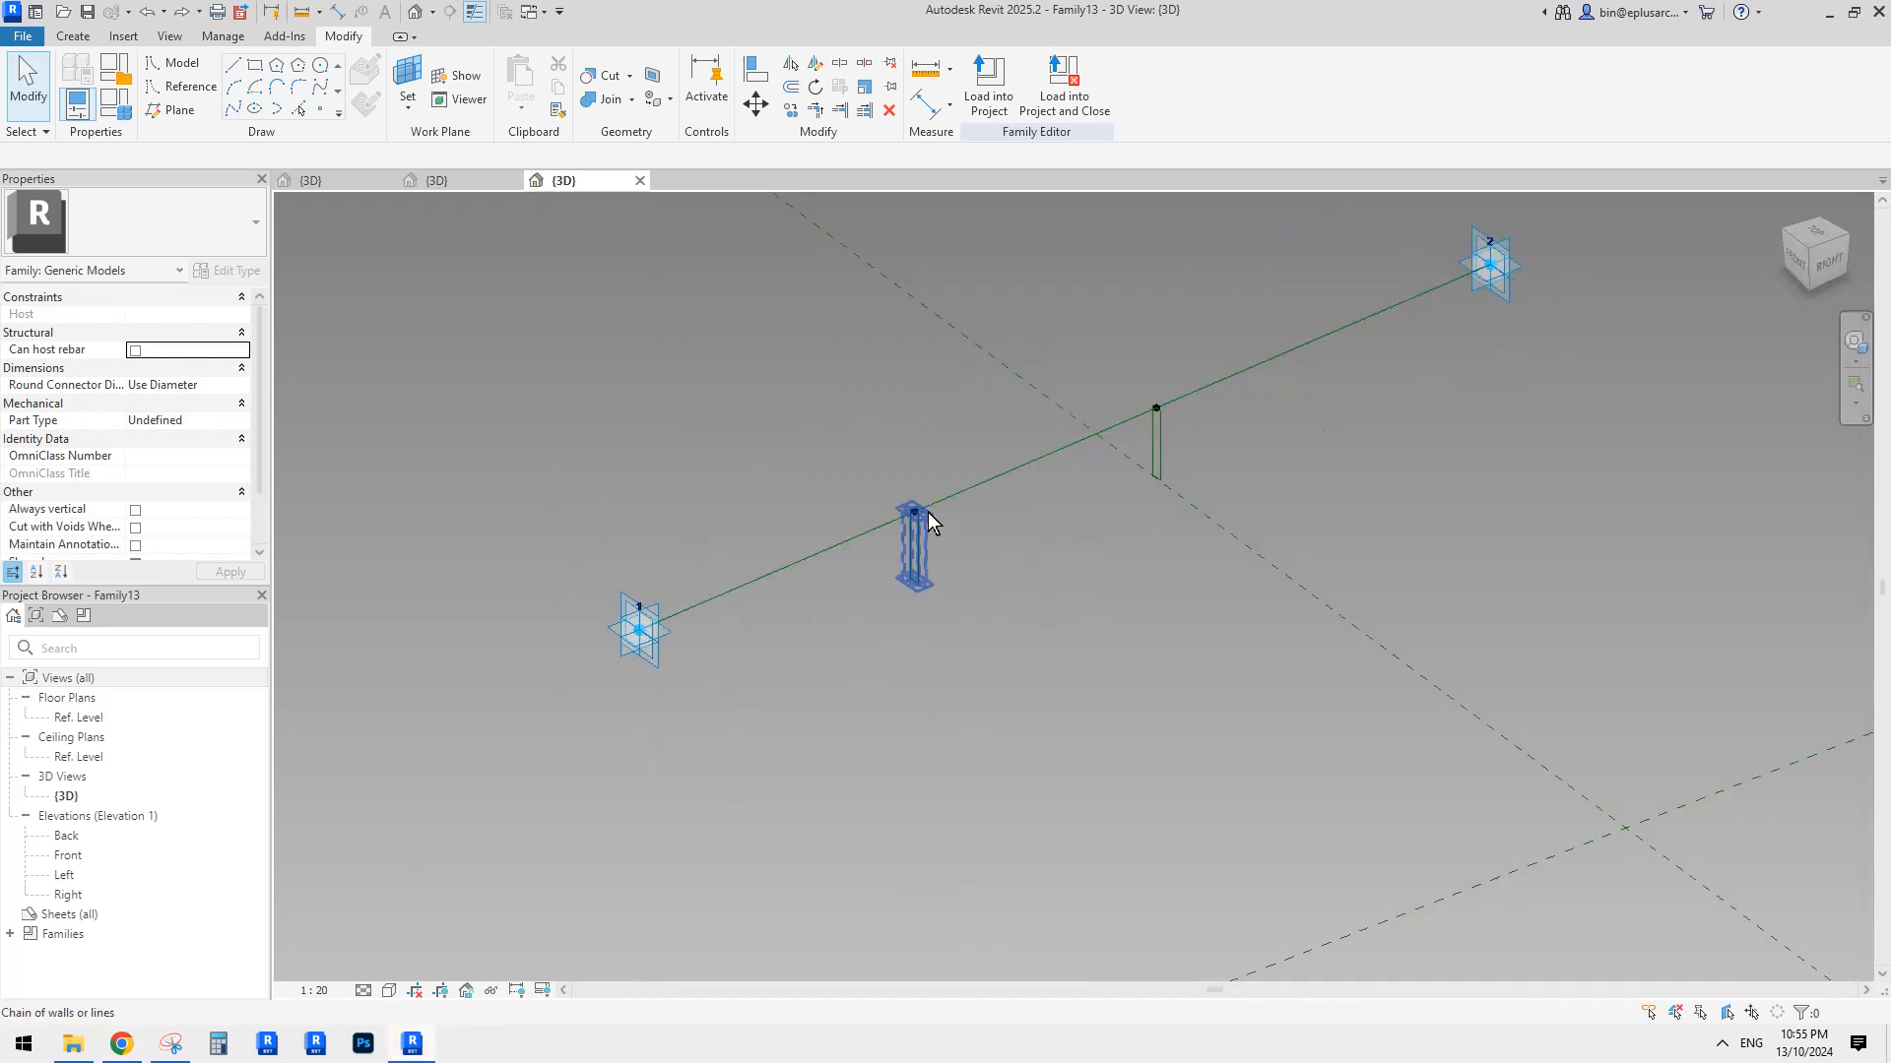
scroll(933, 532, up, 2)
scroll(936, 532, up, 2)
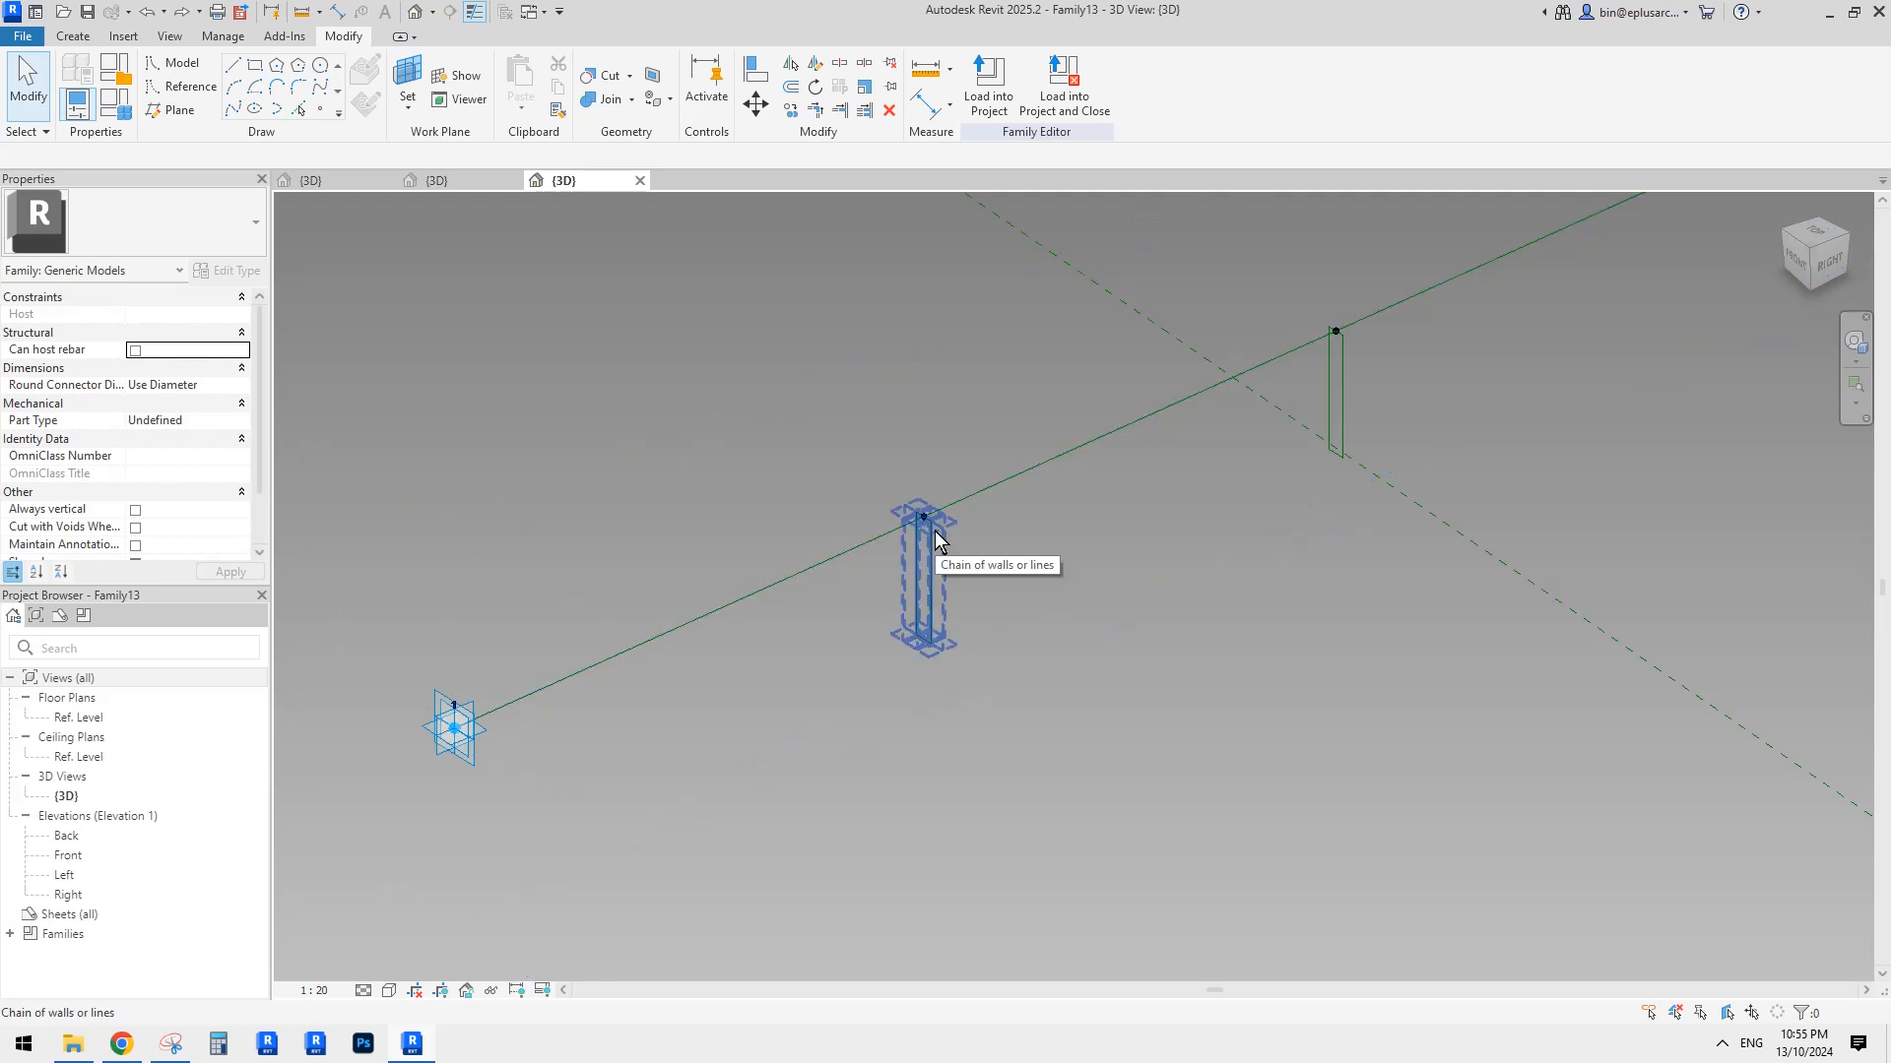
scroll(1046, 556, down, 1)
middle_drag(1046, 555, 1022, 563)
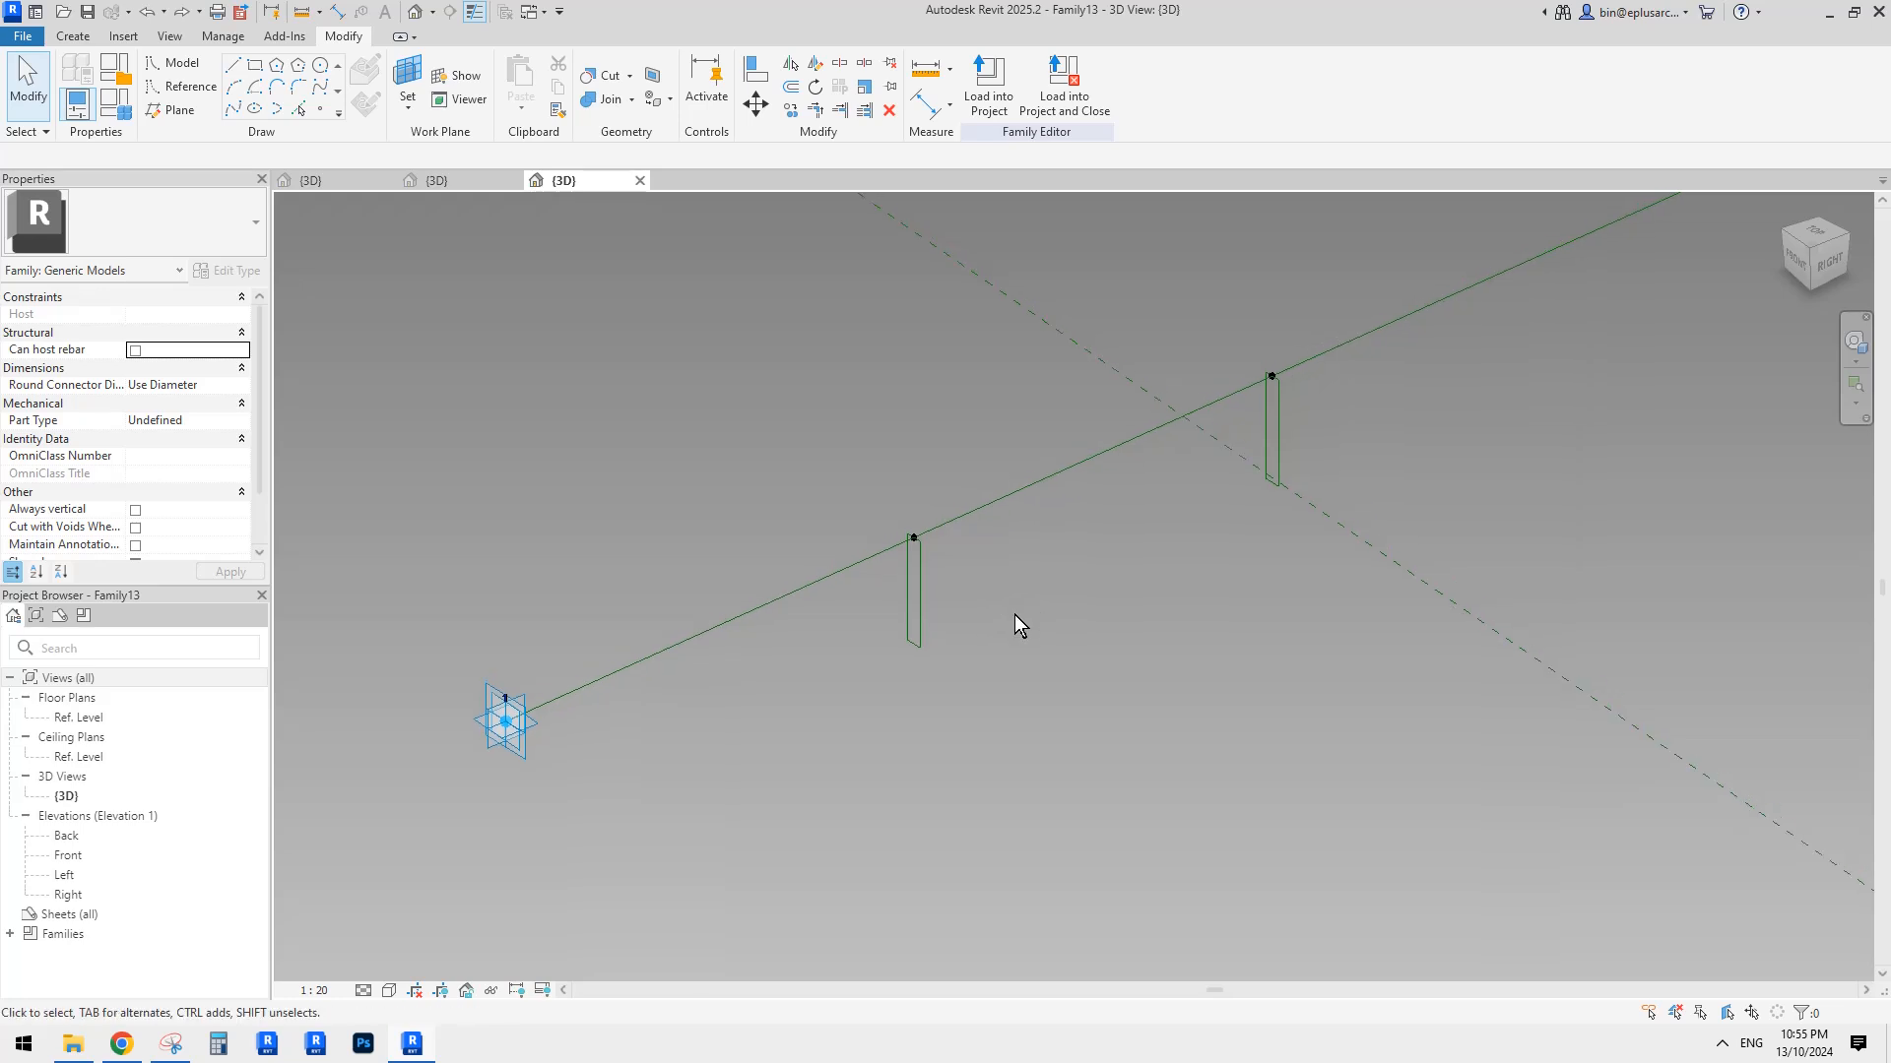
scroll(1015, 613, down, 1)
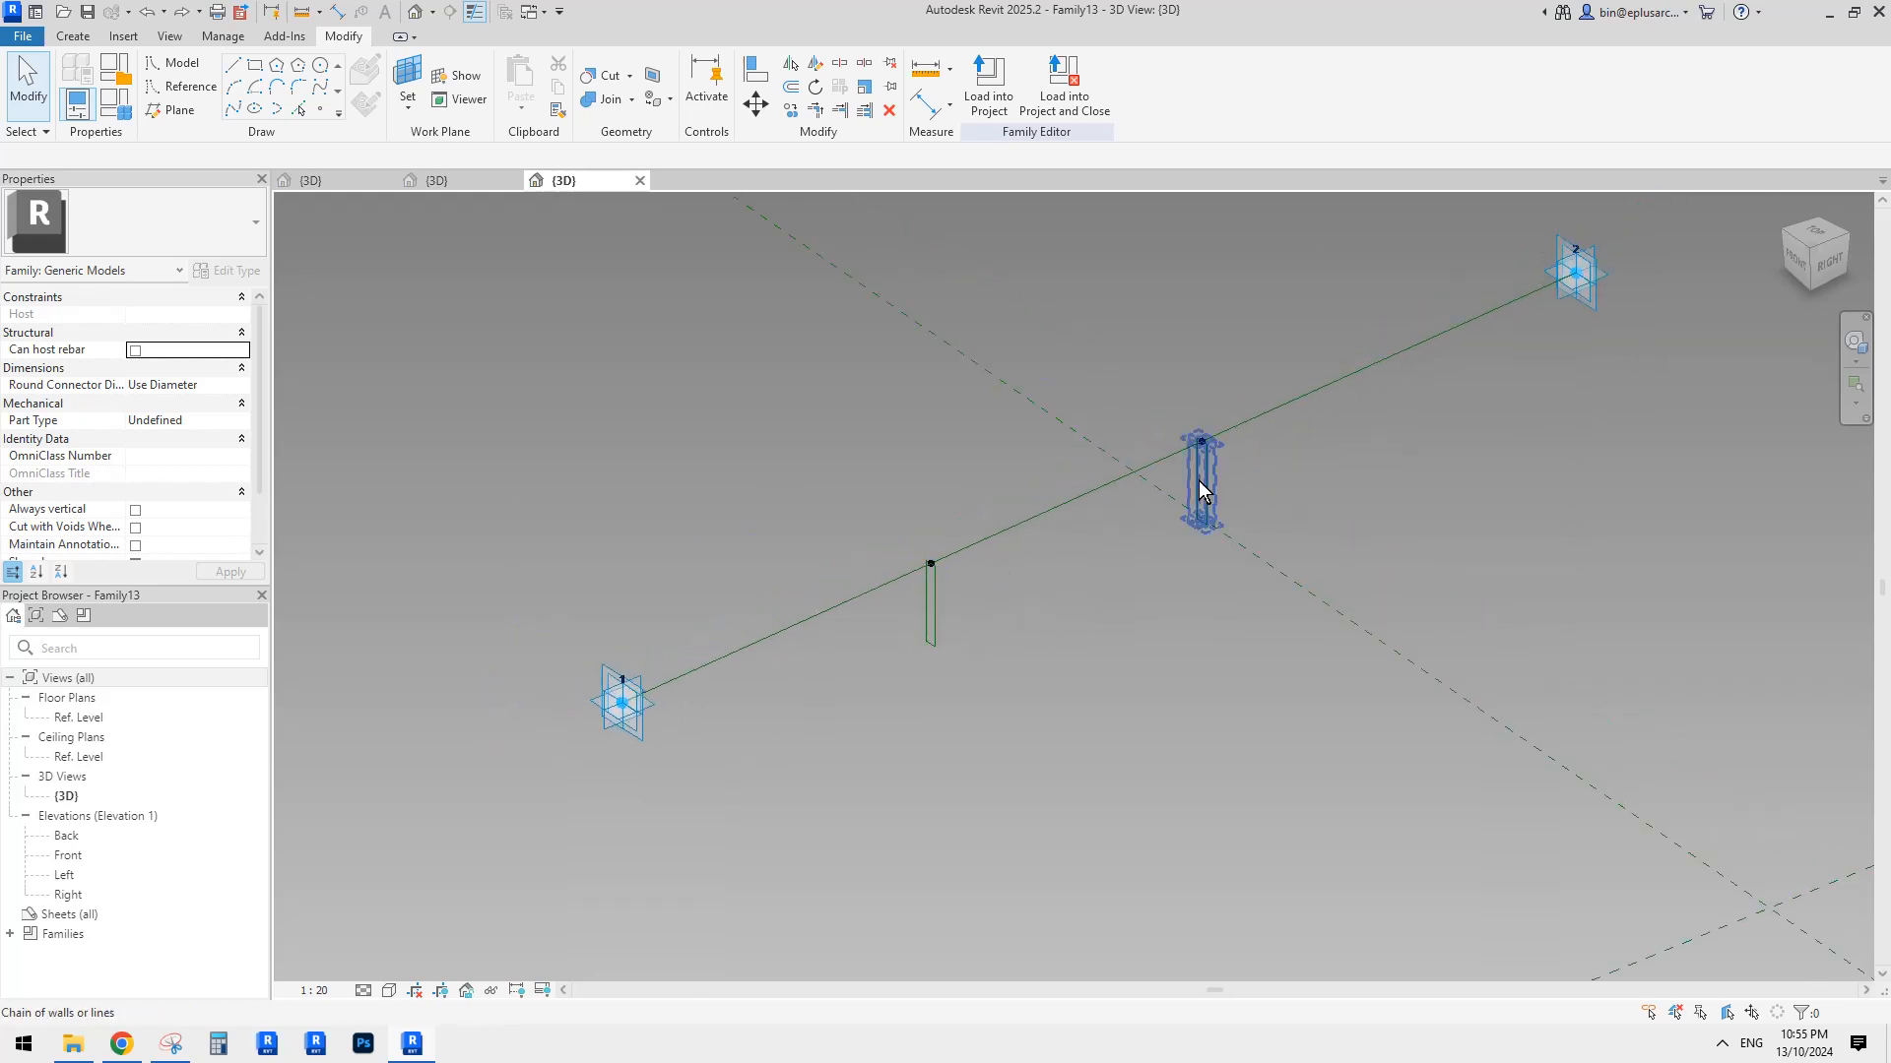
Delete both rectangular reference profiles, keeping the two hosted points on the reference line.
scroll(950, 632, up, 2)
click(927, 597)
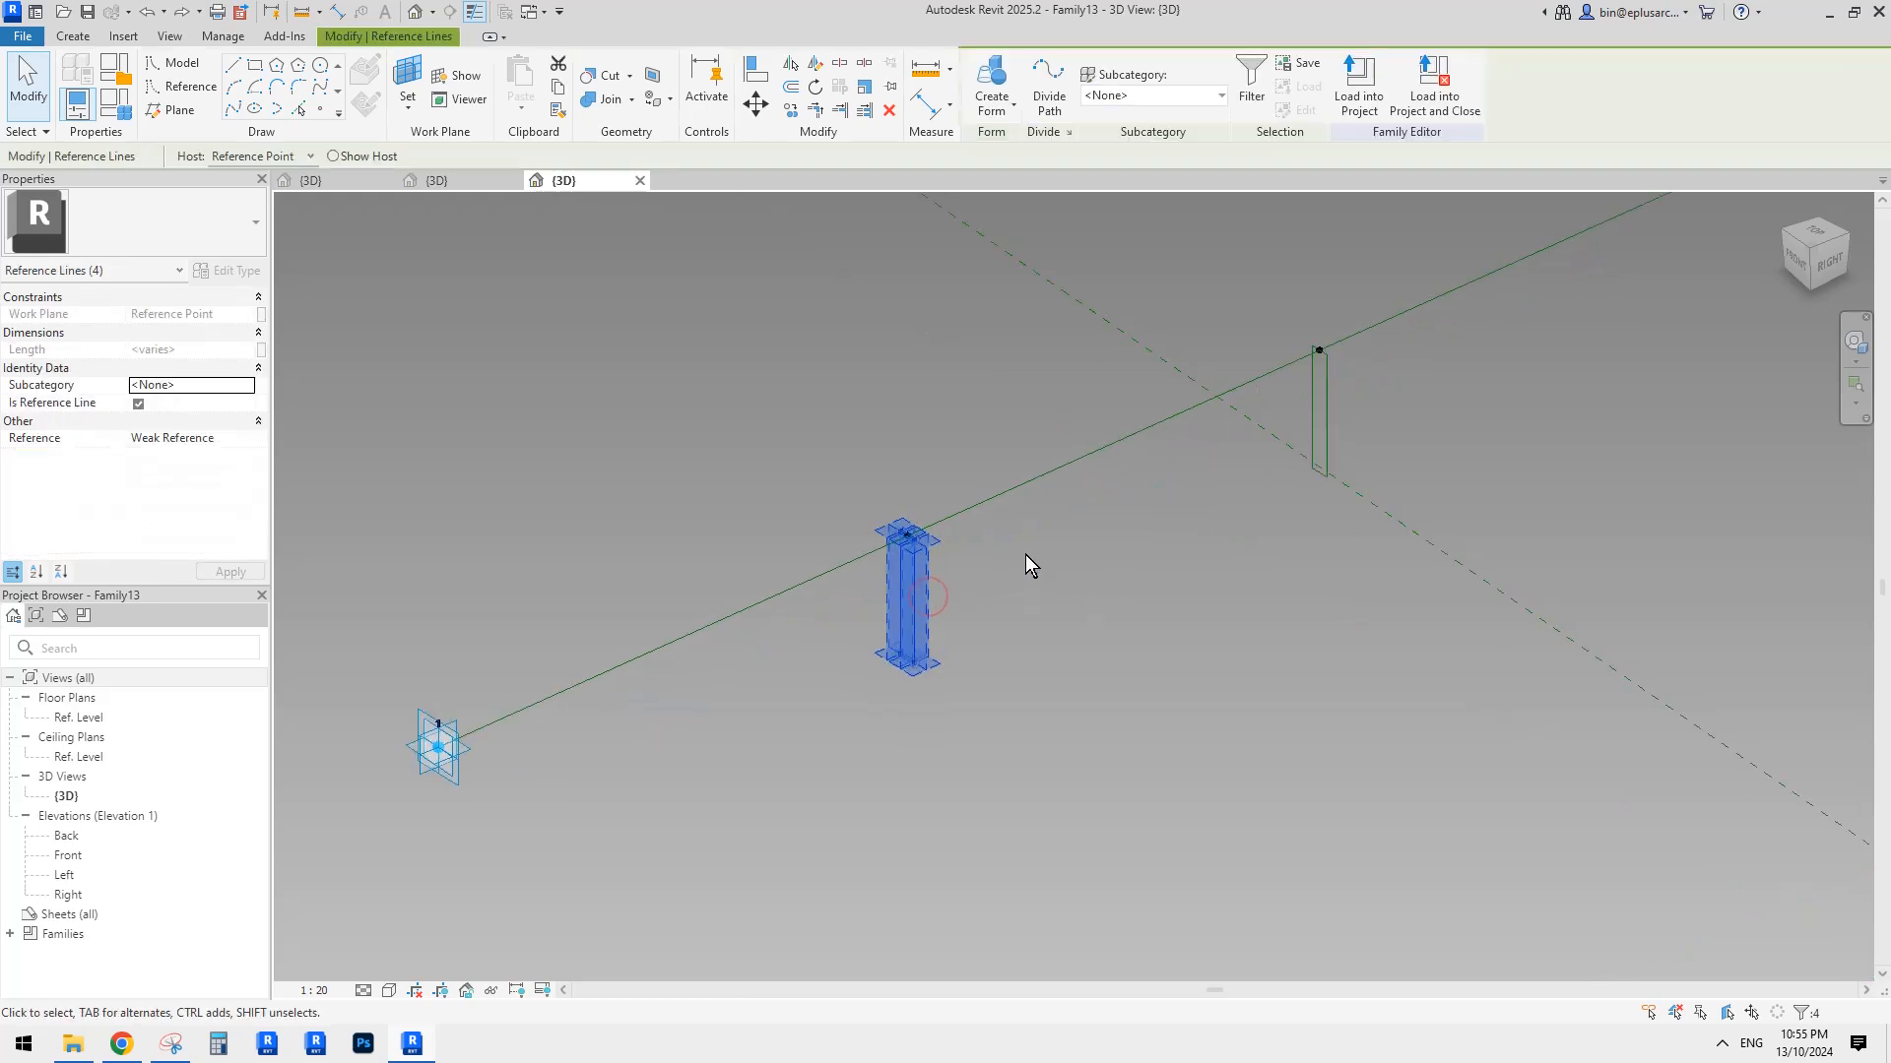
key(Delete)
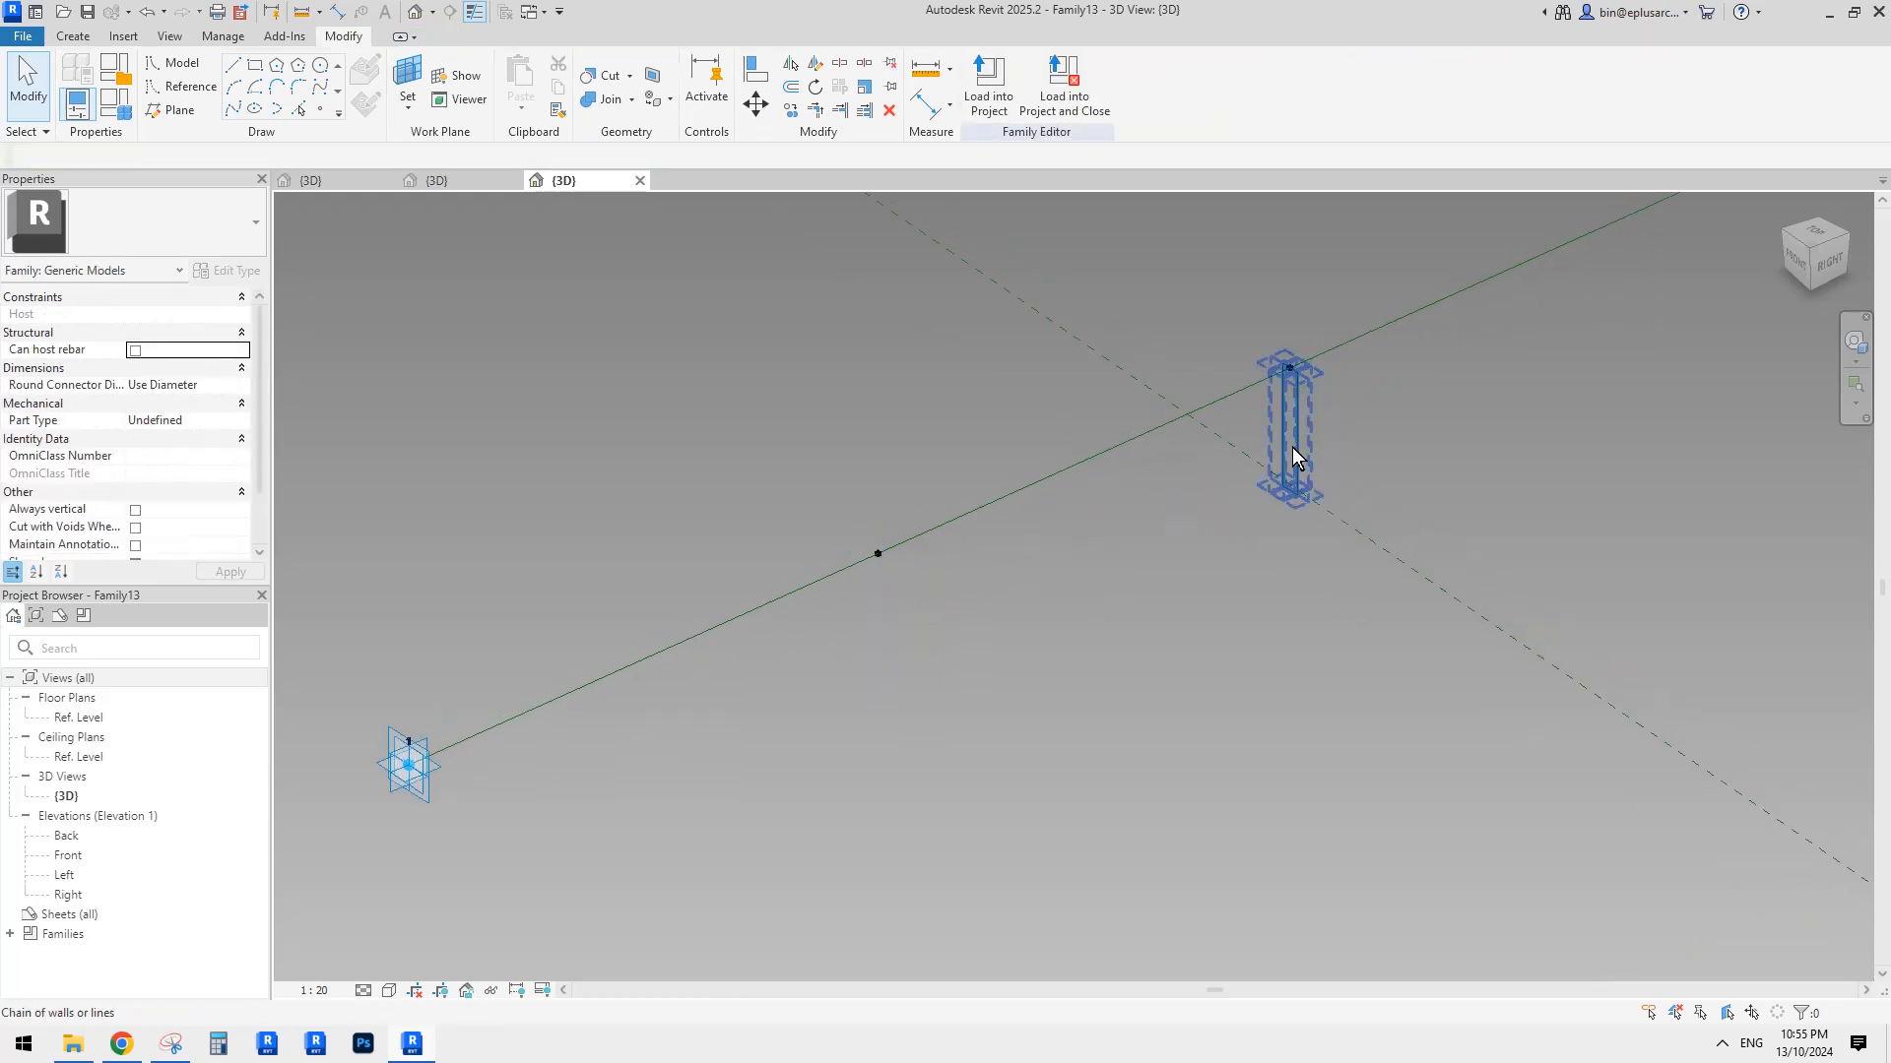
click(1288, 428)
key(Delete)
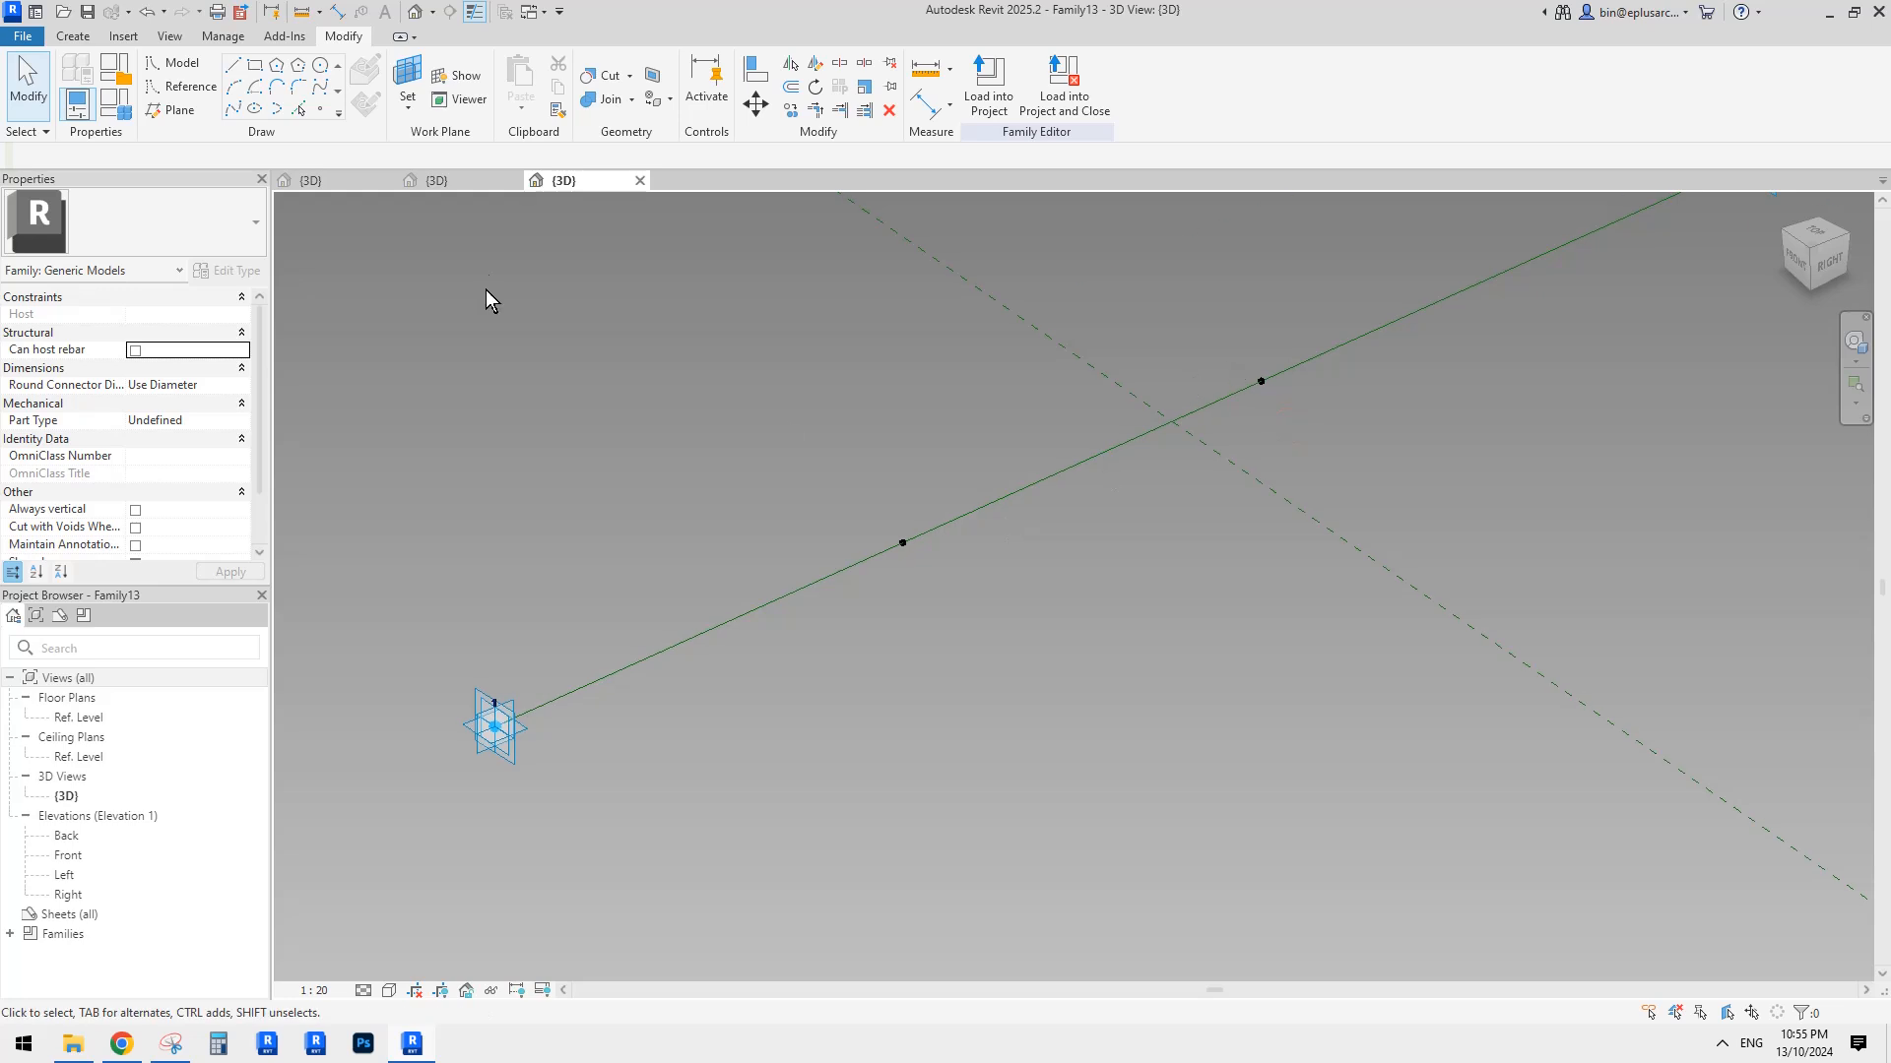
Place a reference point on the horizontal work plane of the hosted point nearer adaptive point 1, at the same location.
click(321, 110)
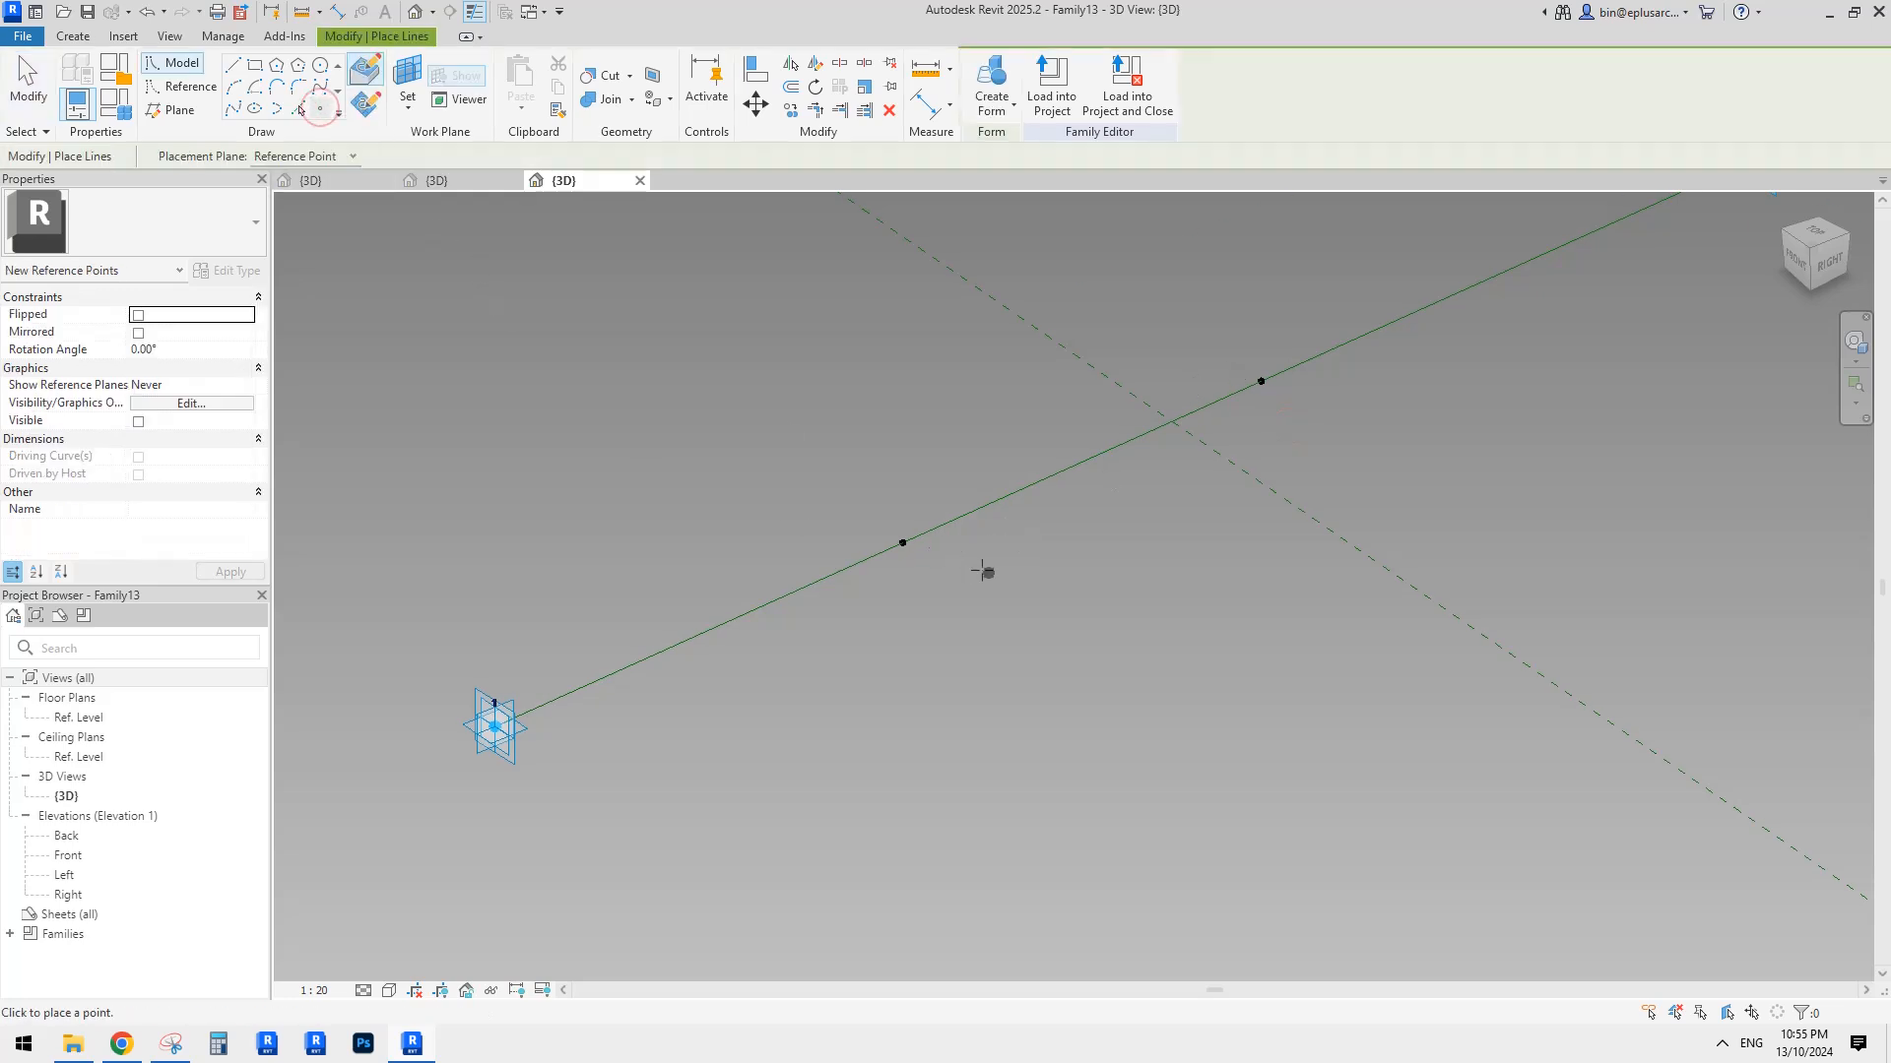
click(364, 104)
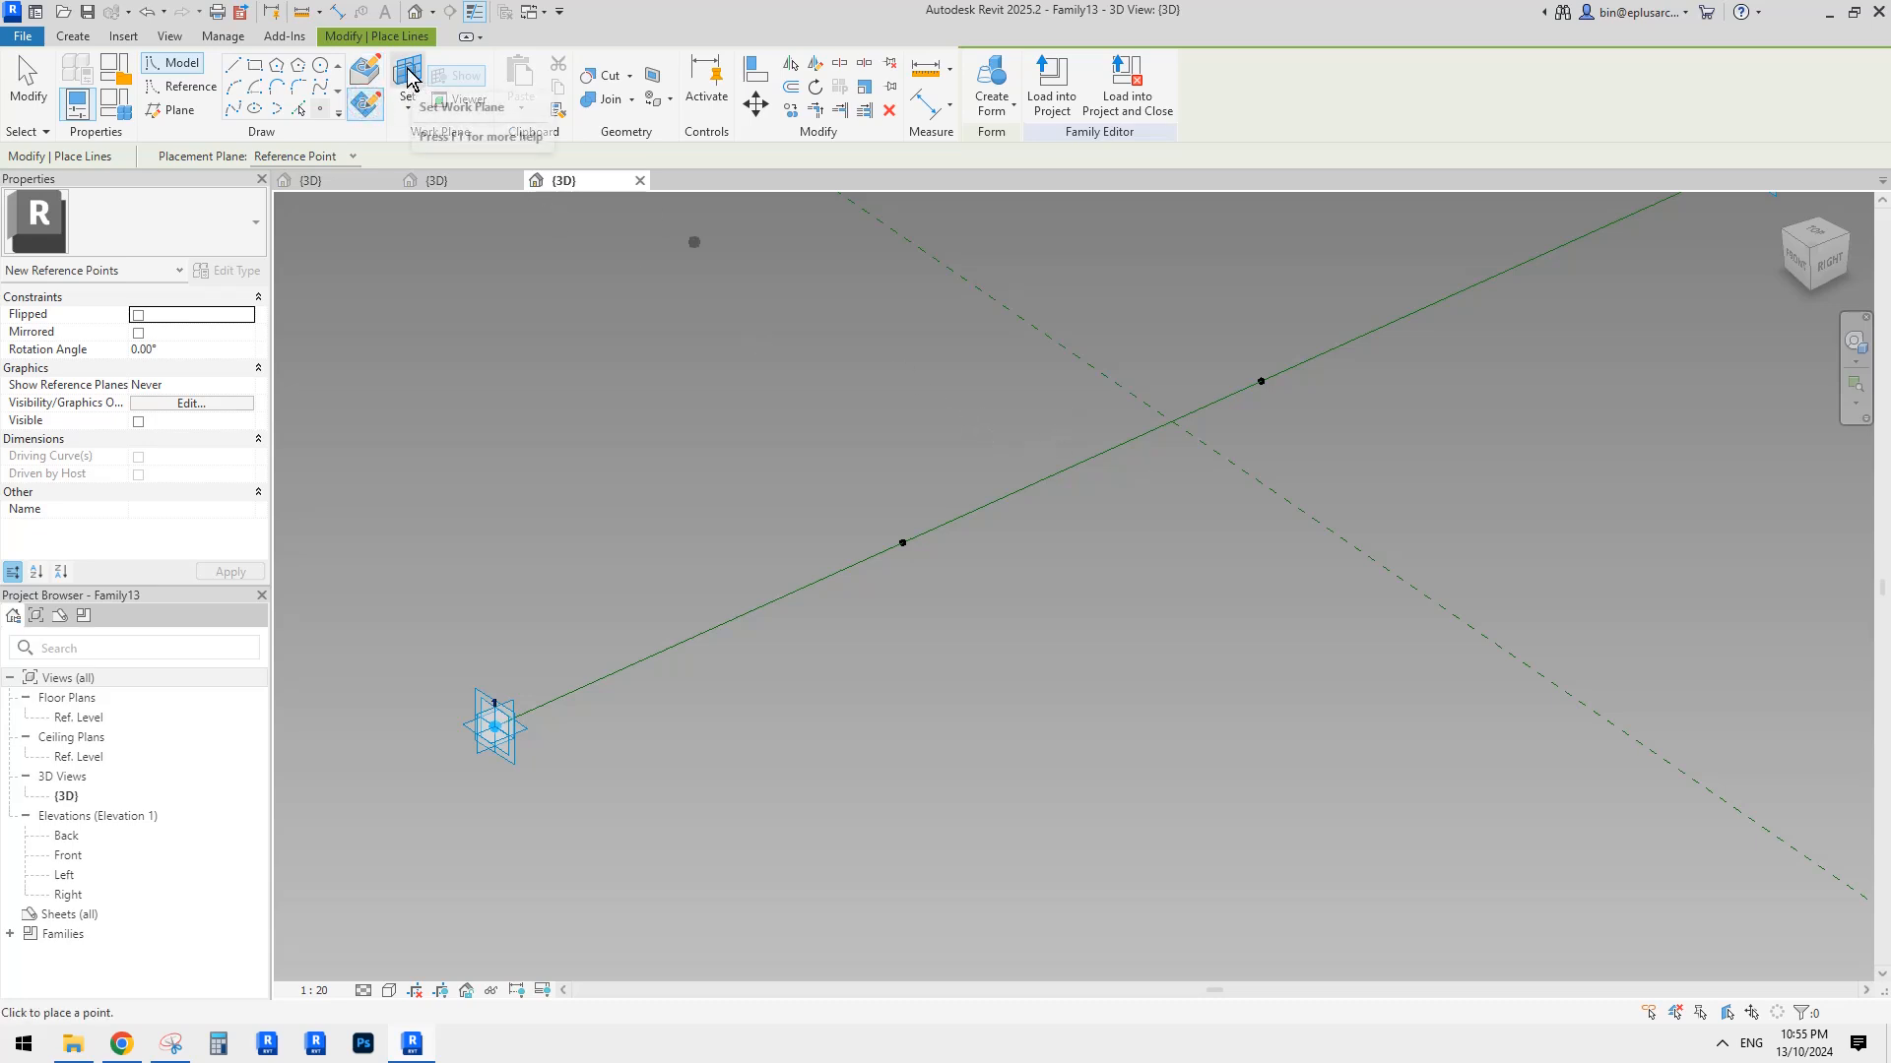
click(410, 79)
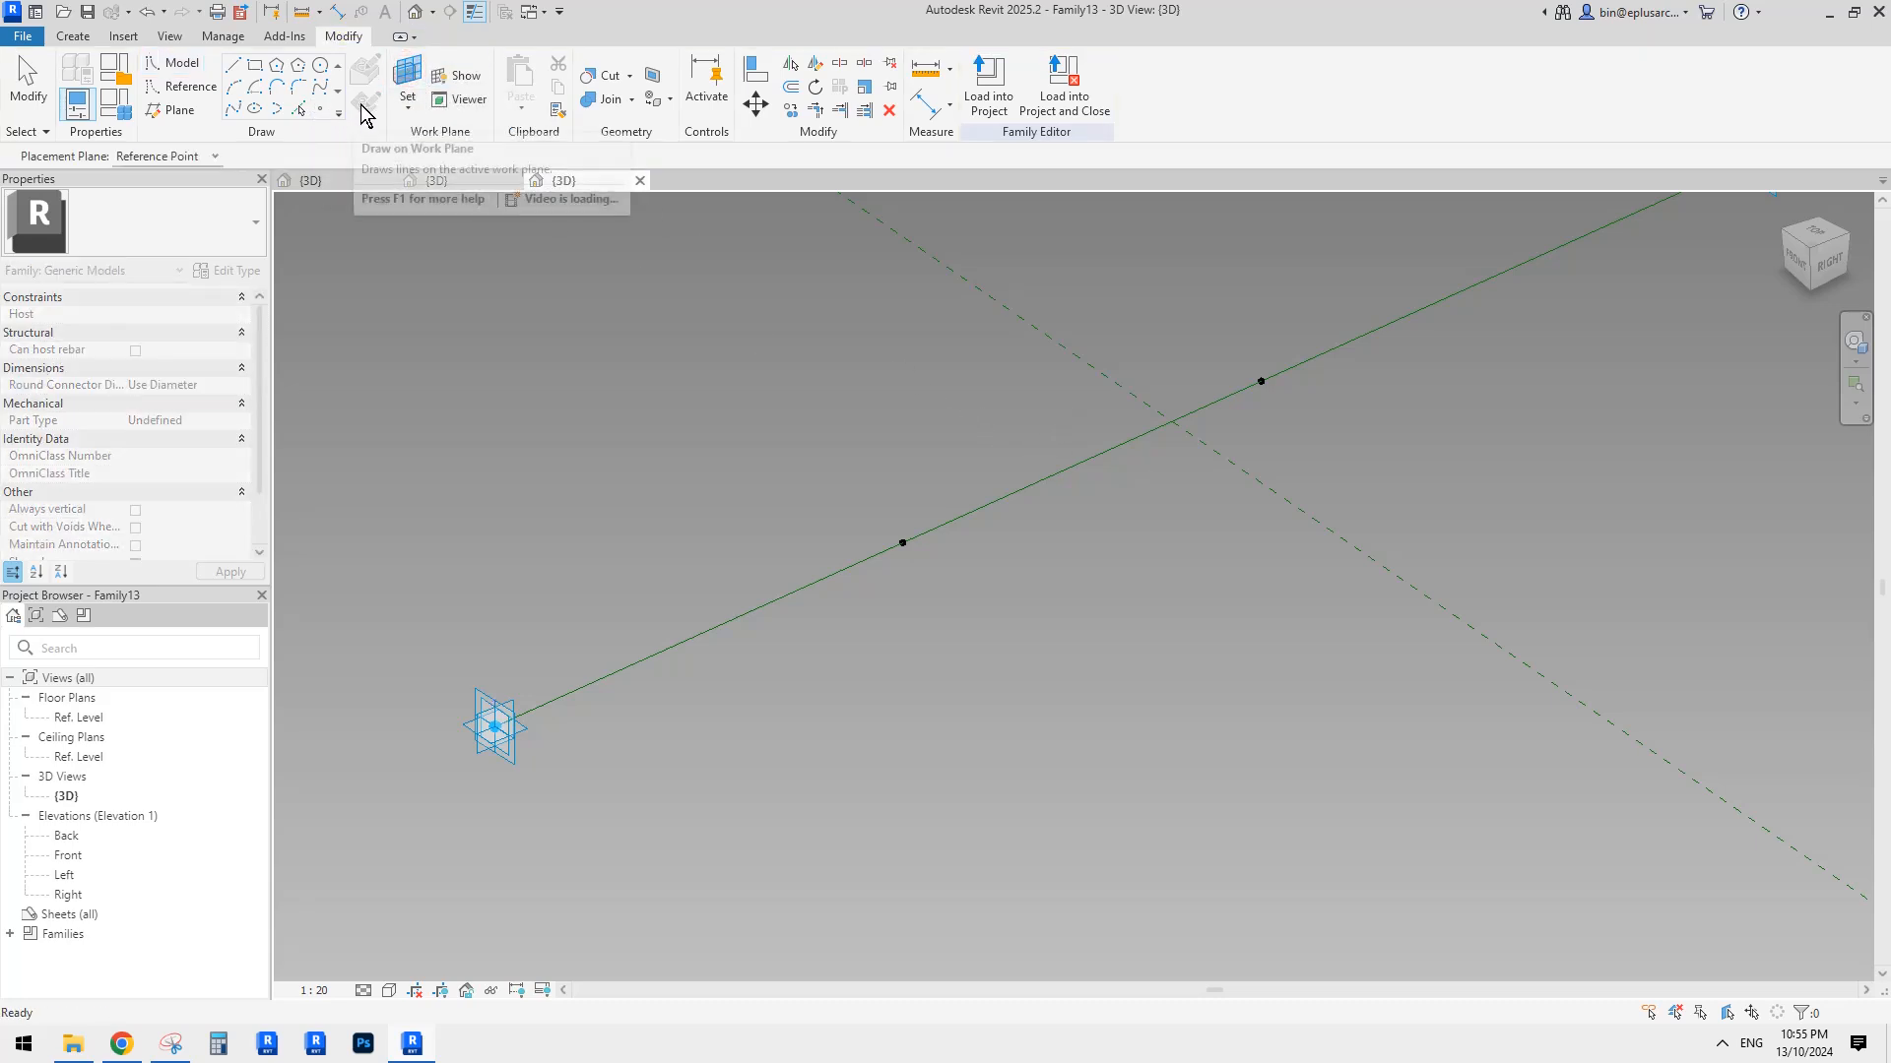
click(408, 87)
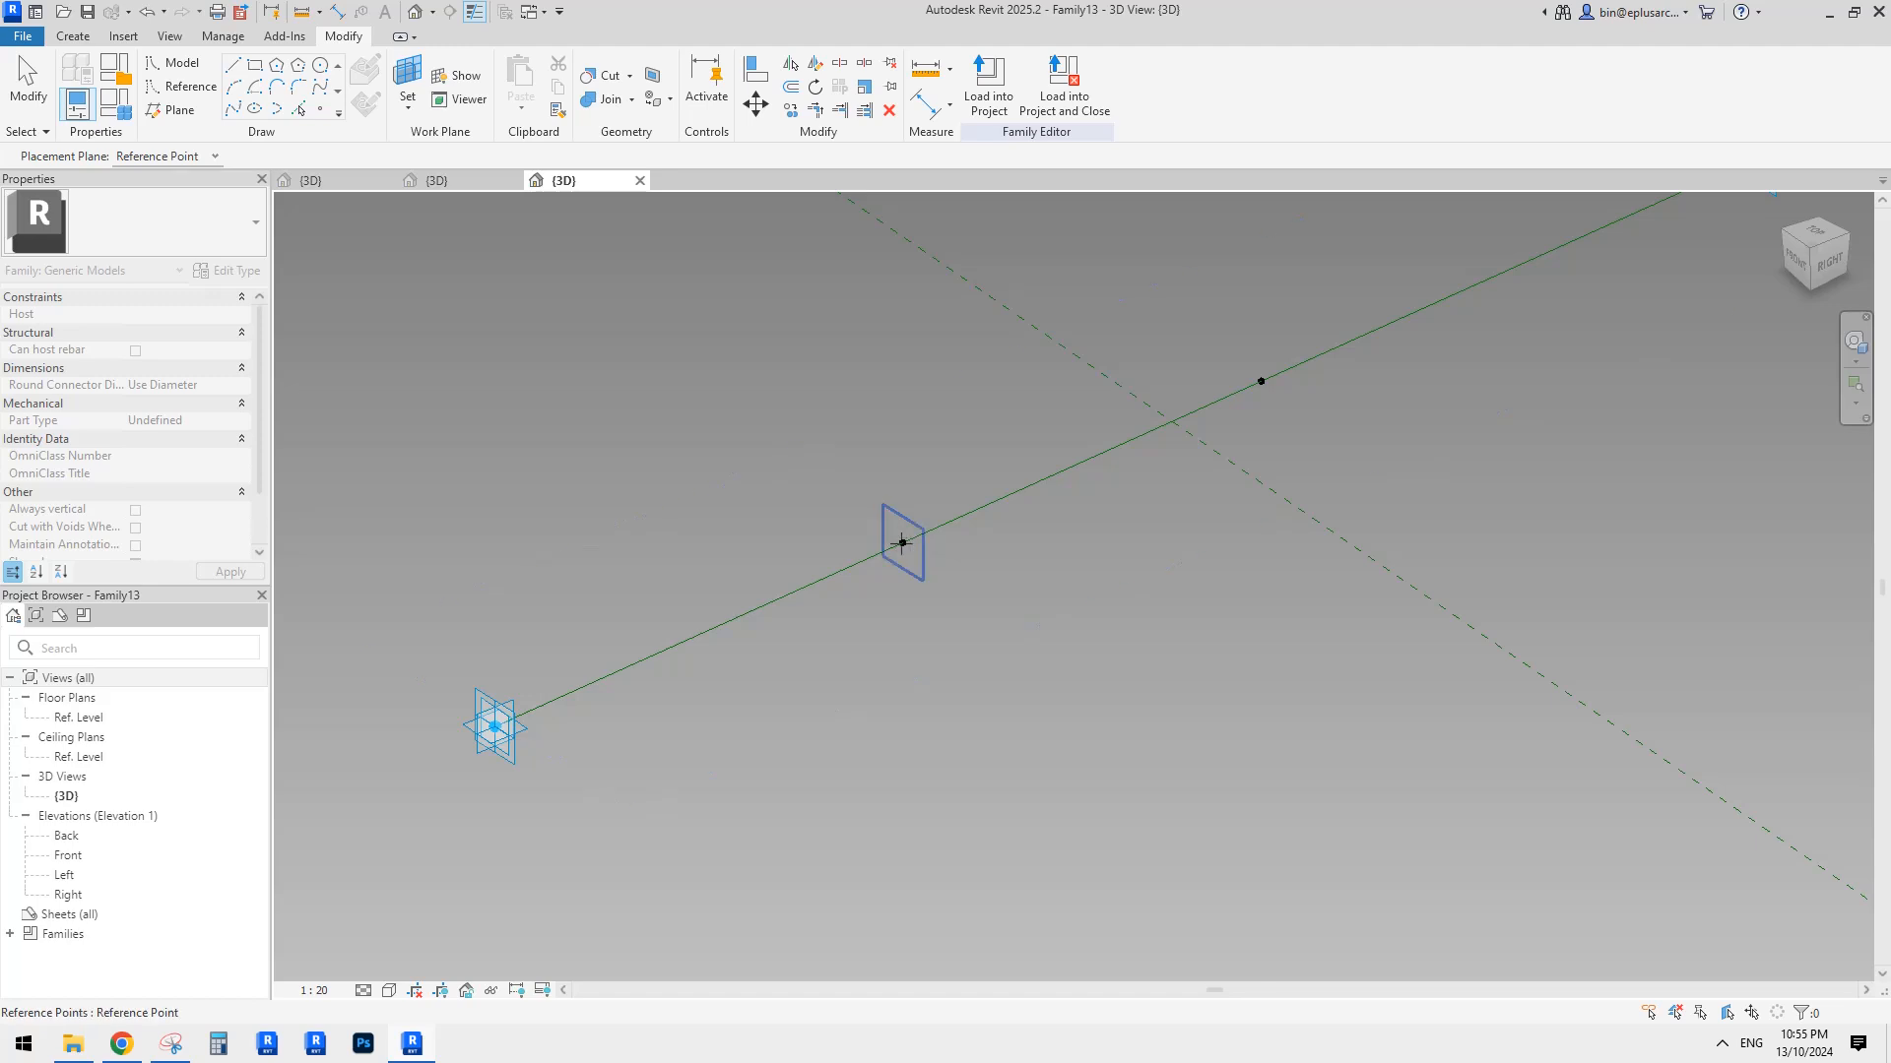
key(Tab)
key(Tab)
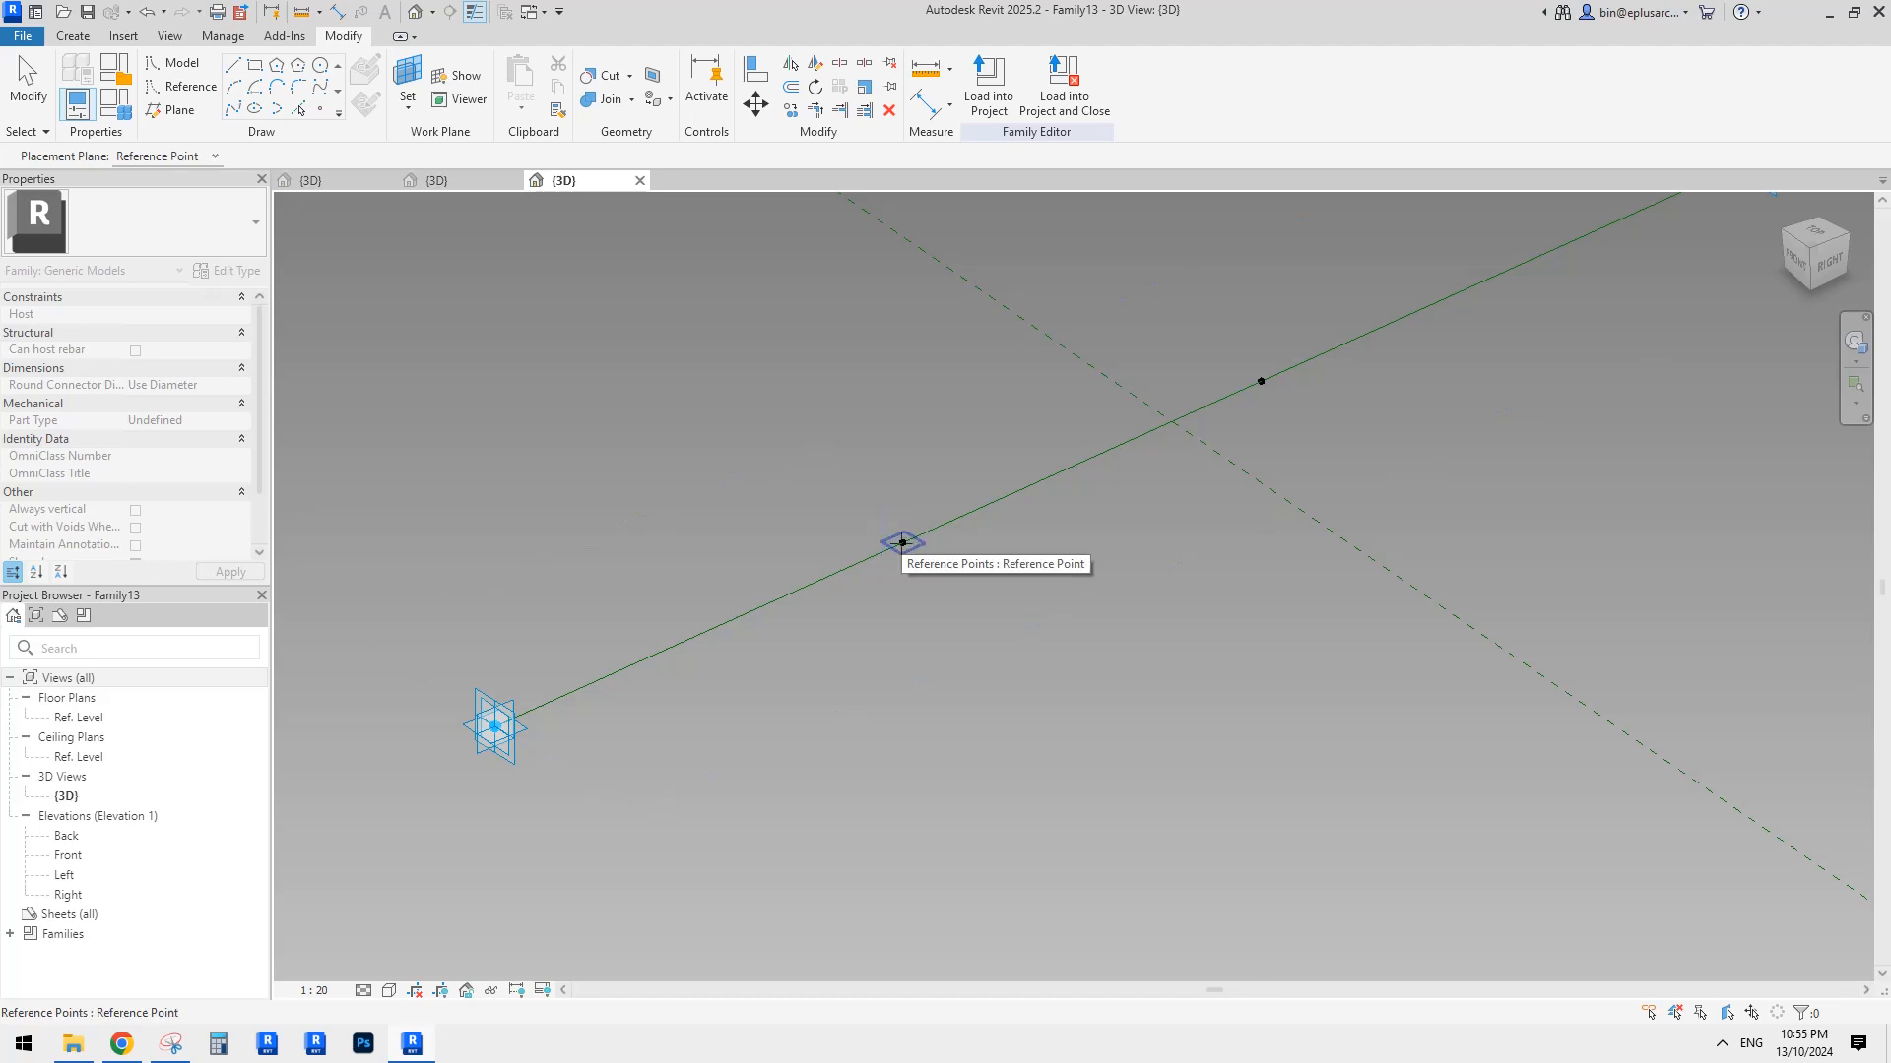
click(902, 543)
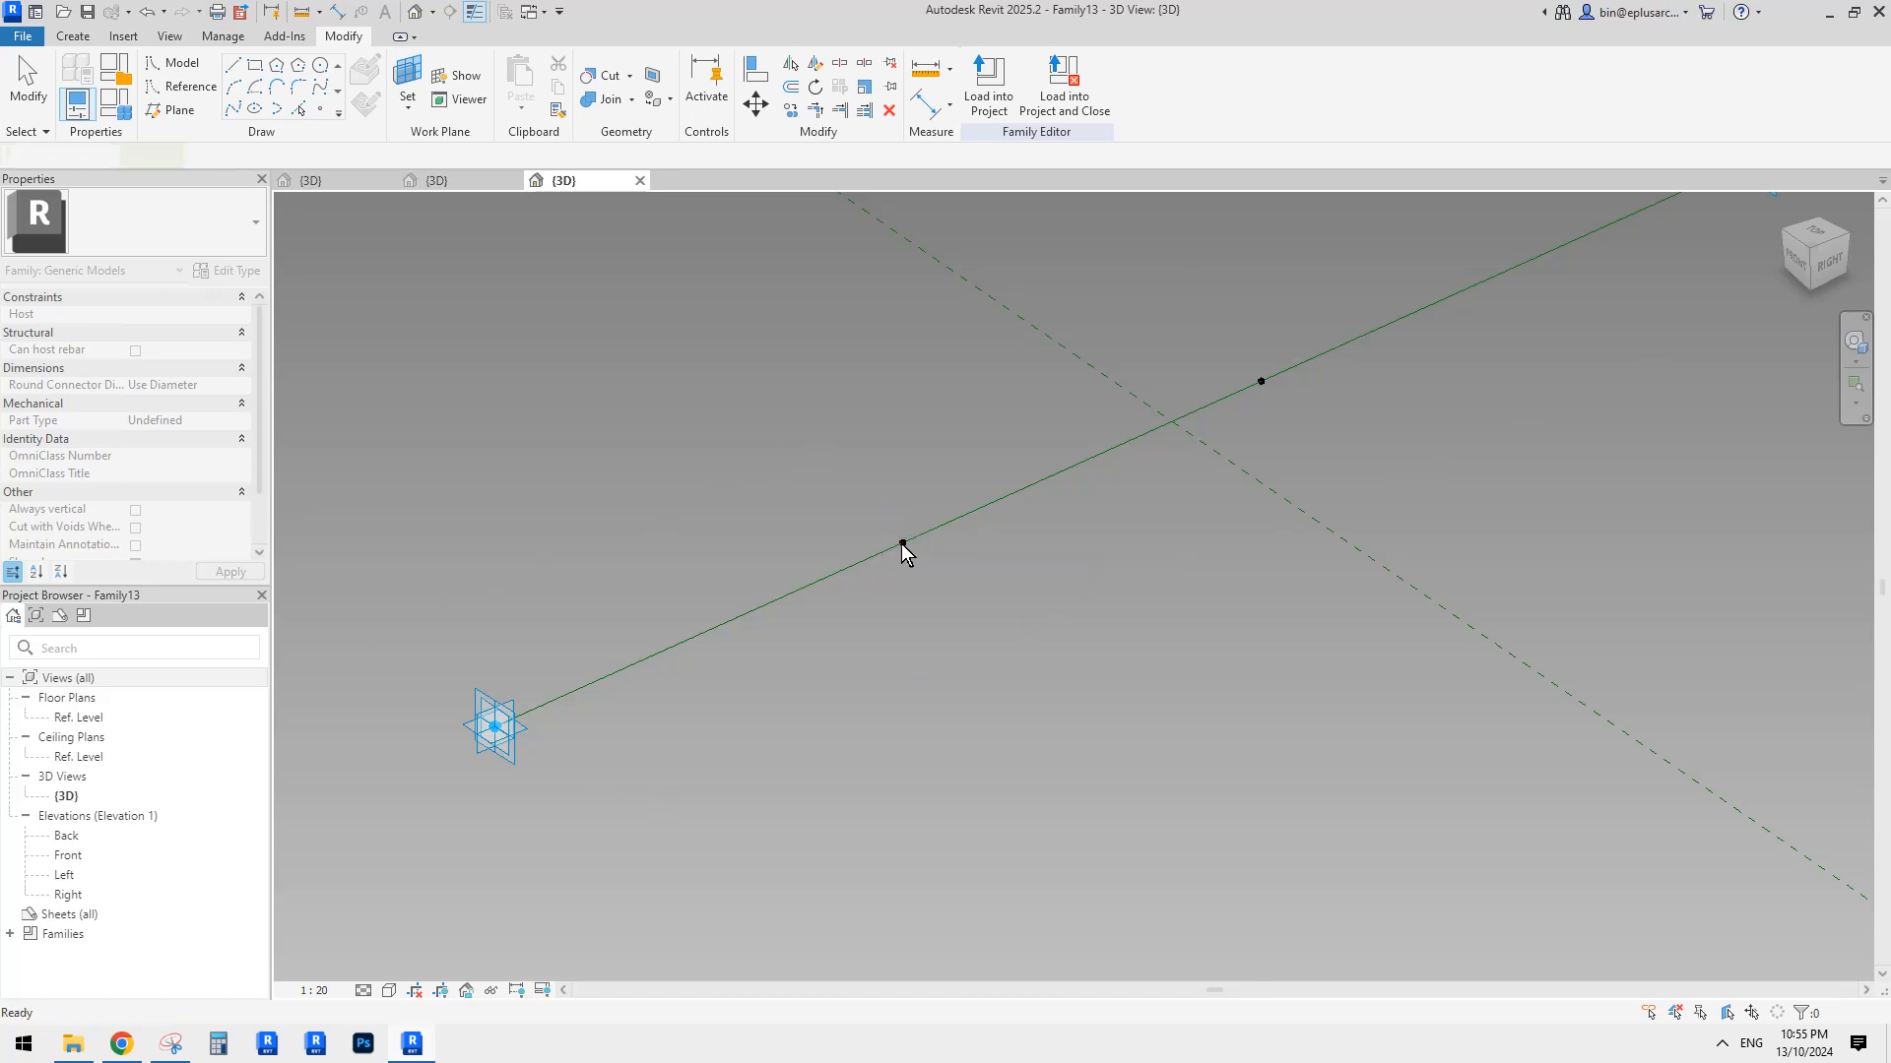
click(902, 543)
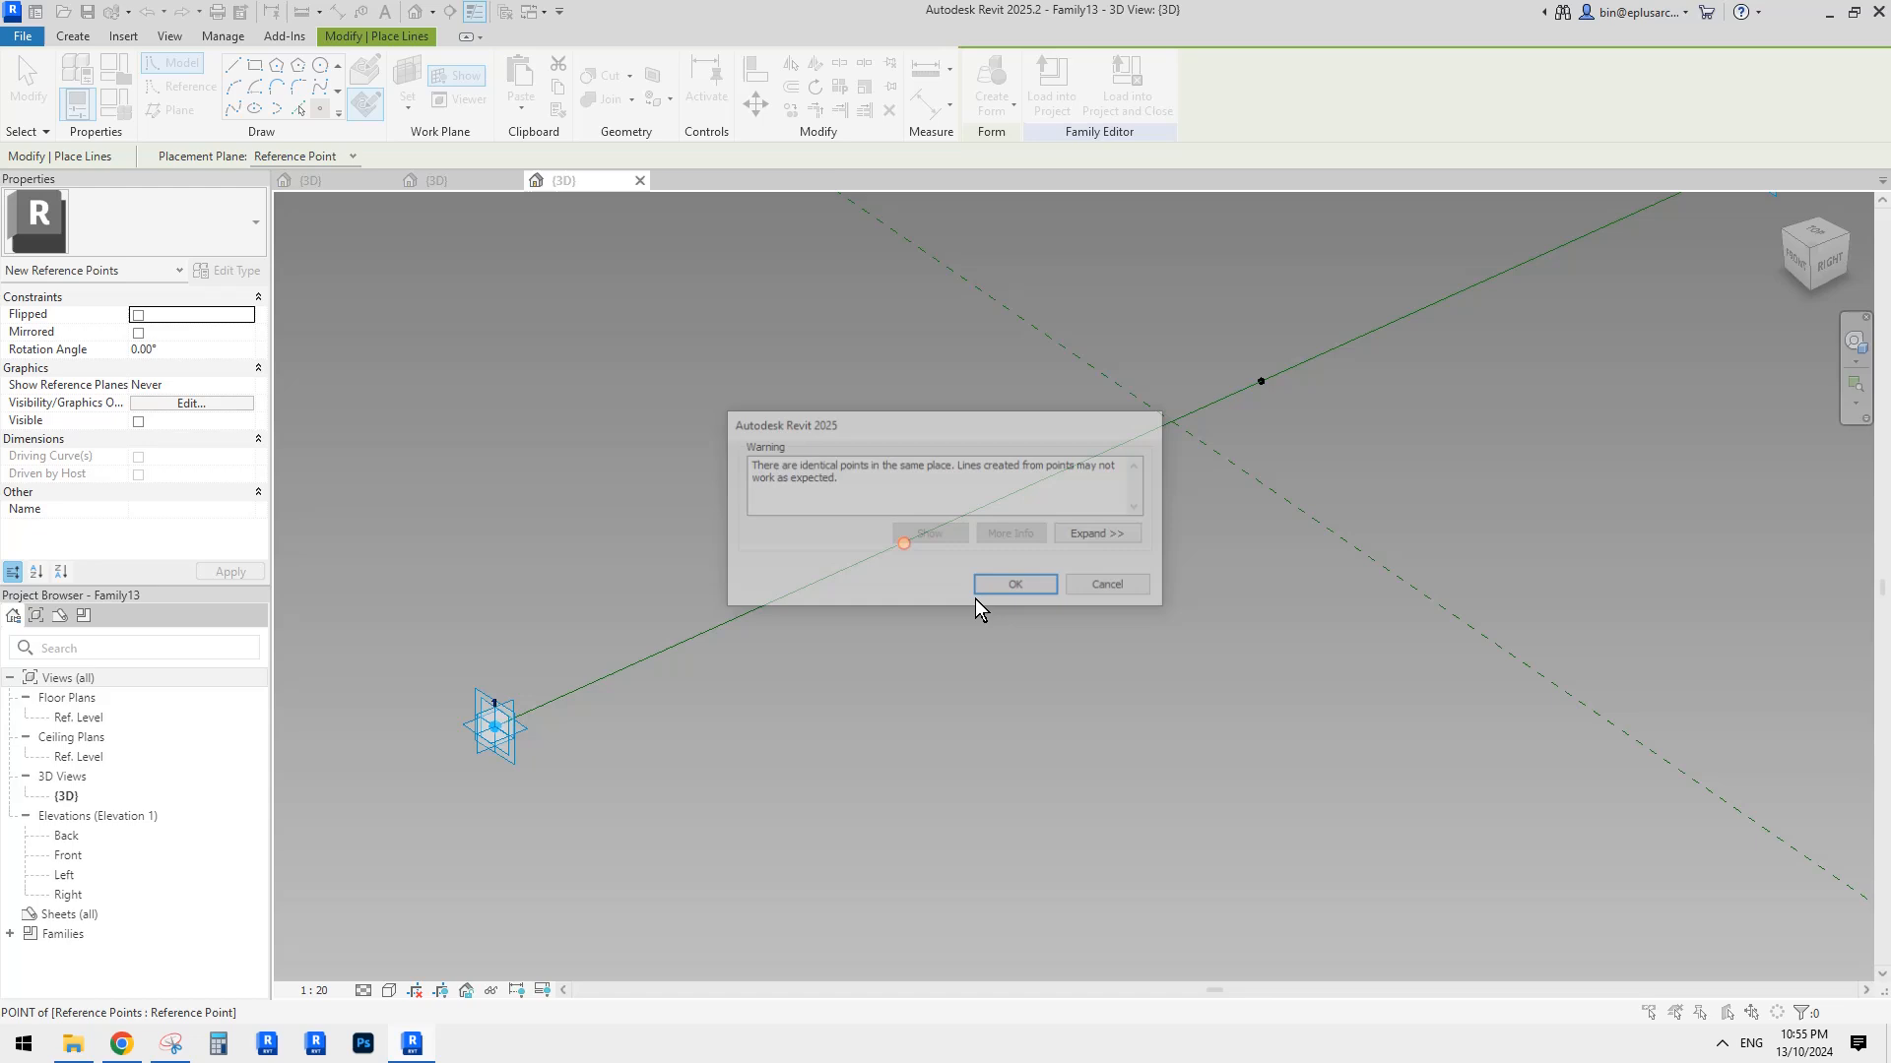
click(1024, 585)
key(Escape)
key(Escape)
click(903, 544)
key(Escape)
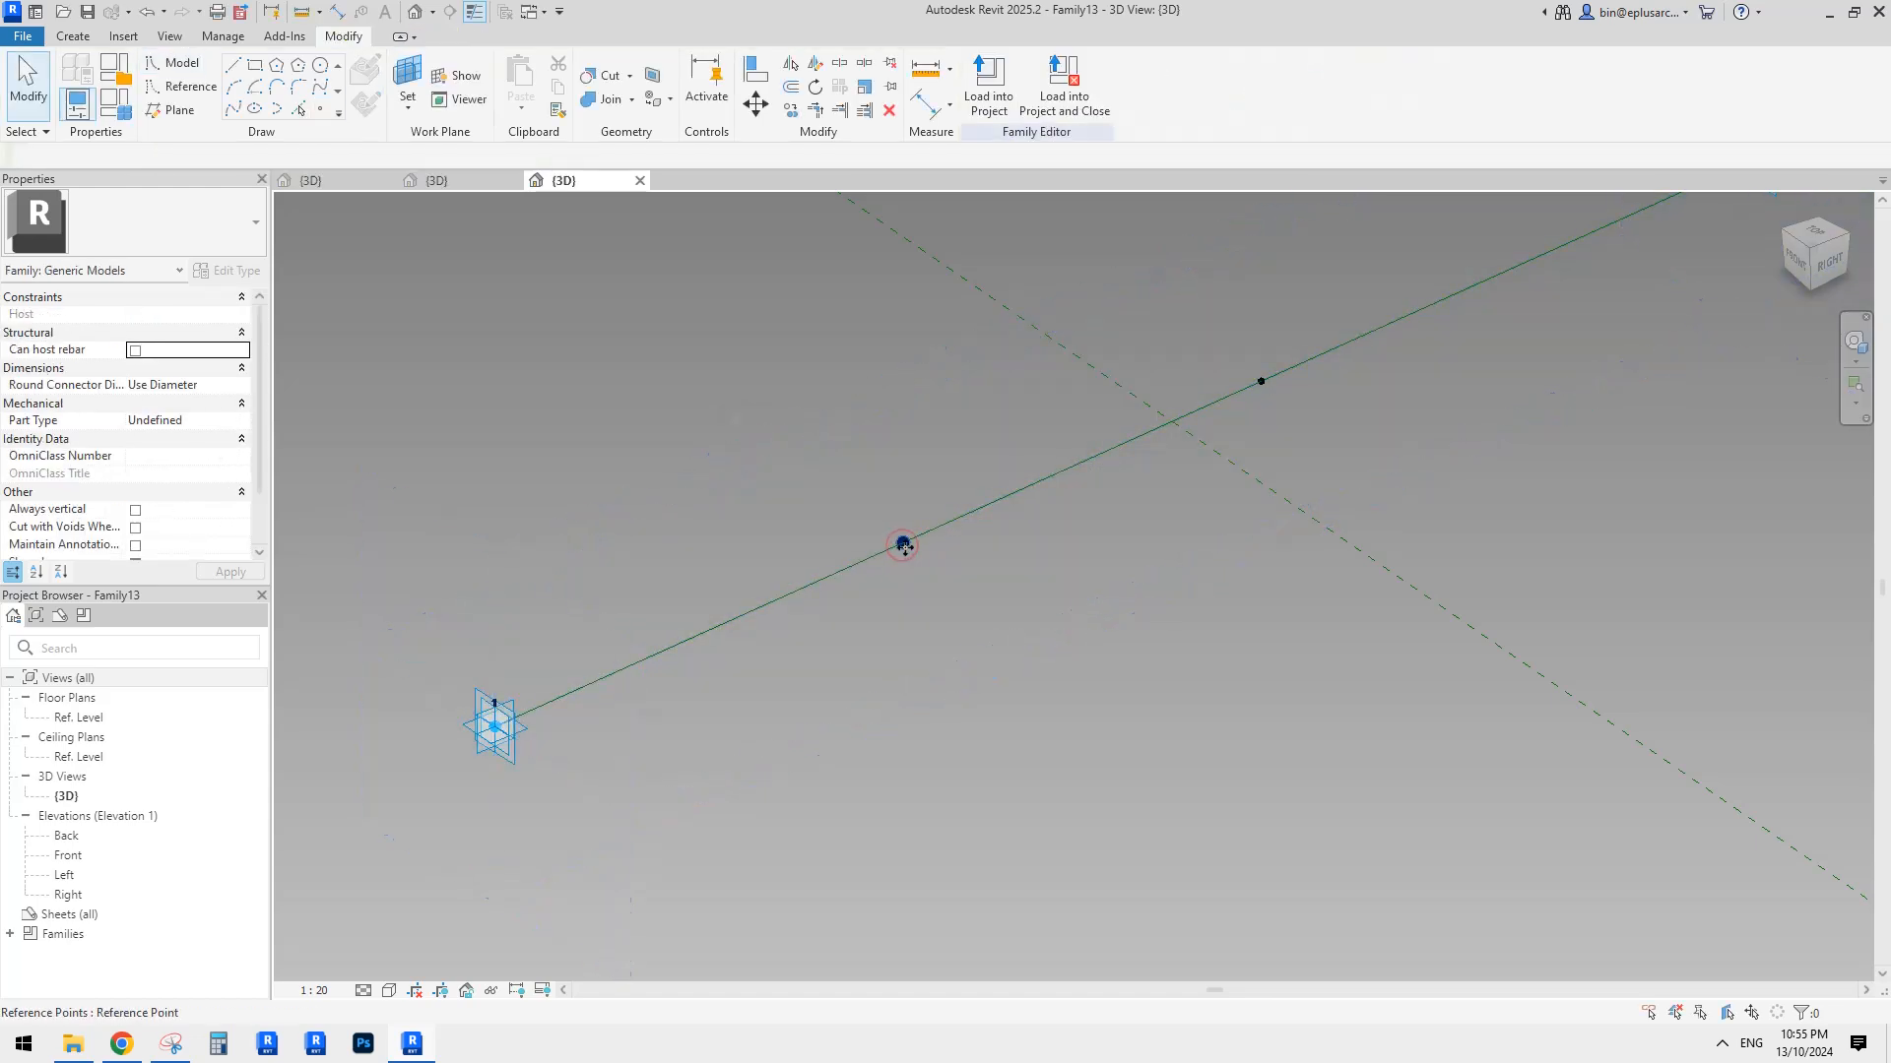
Move the new reference point vertically off the reference line, to an offset of about -175 mm from its host point.
click(904, 547)
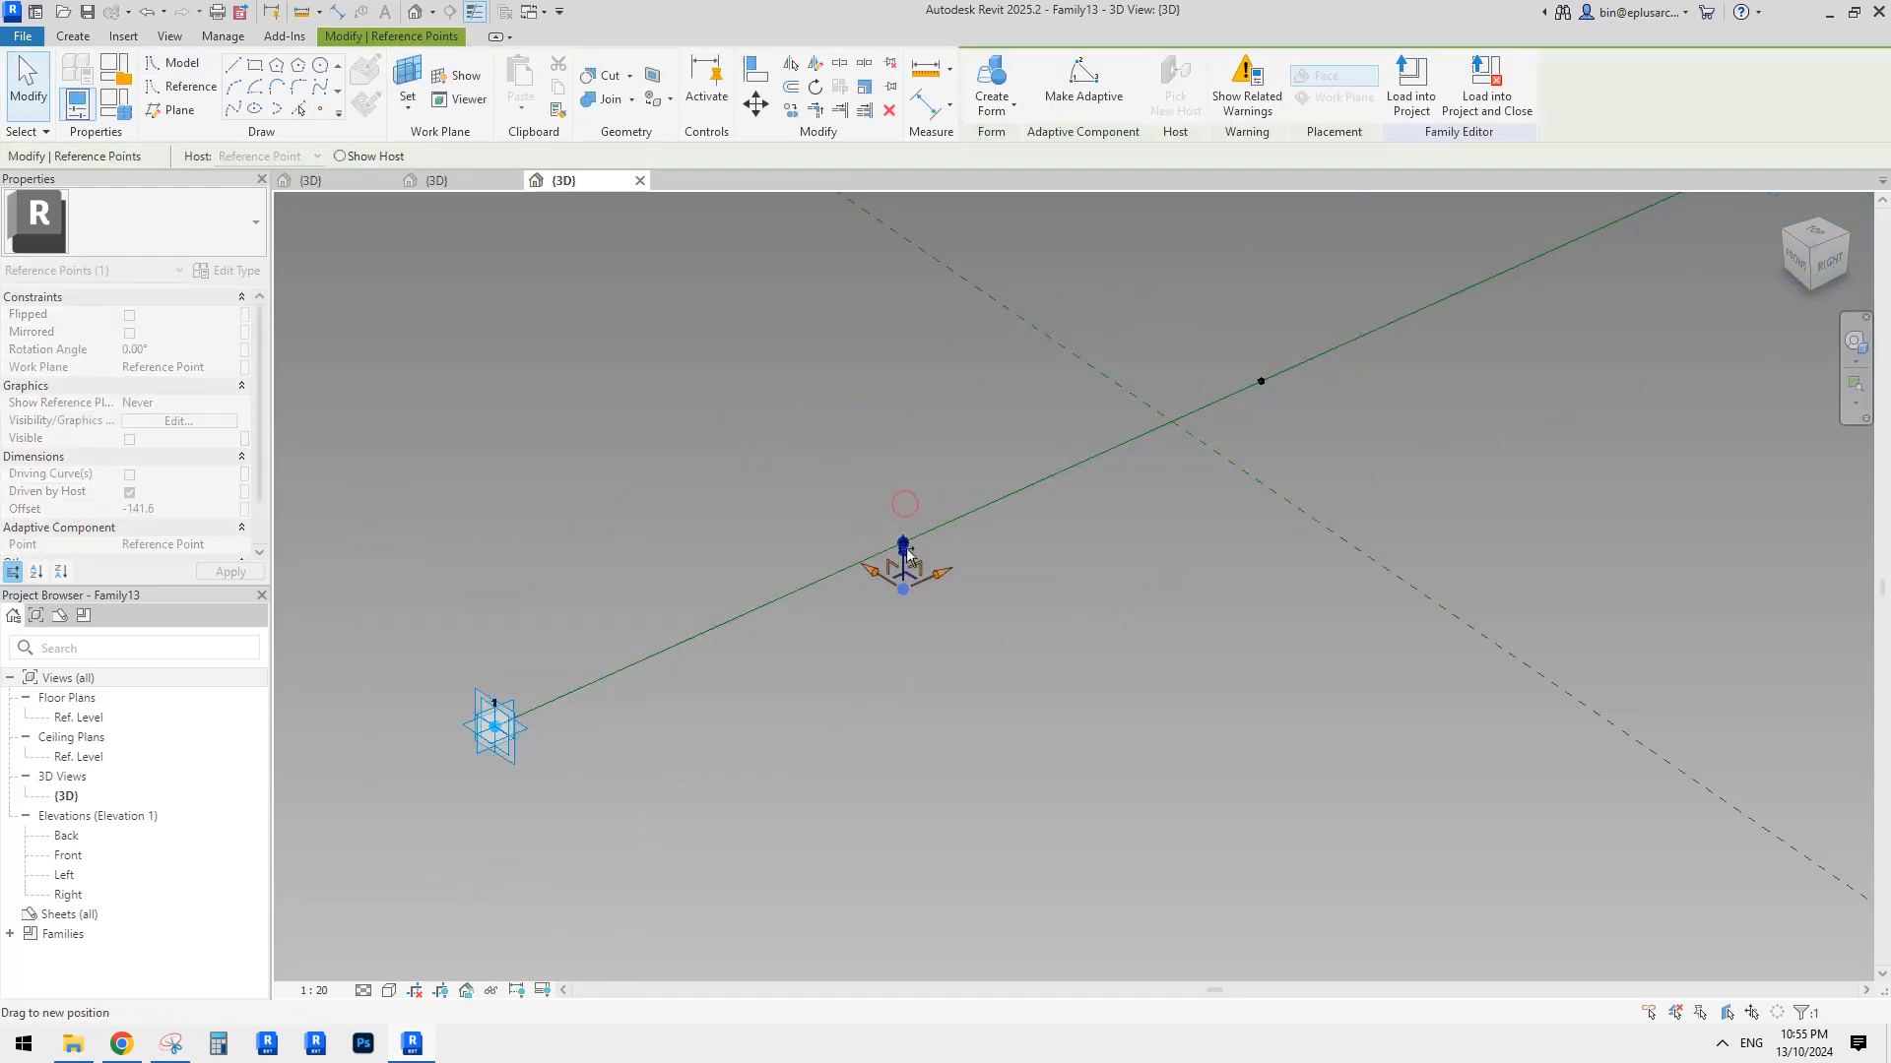
click(1061, 554)
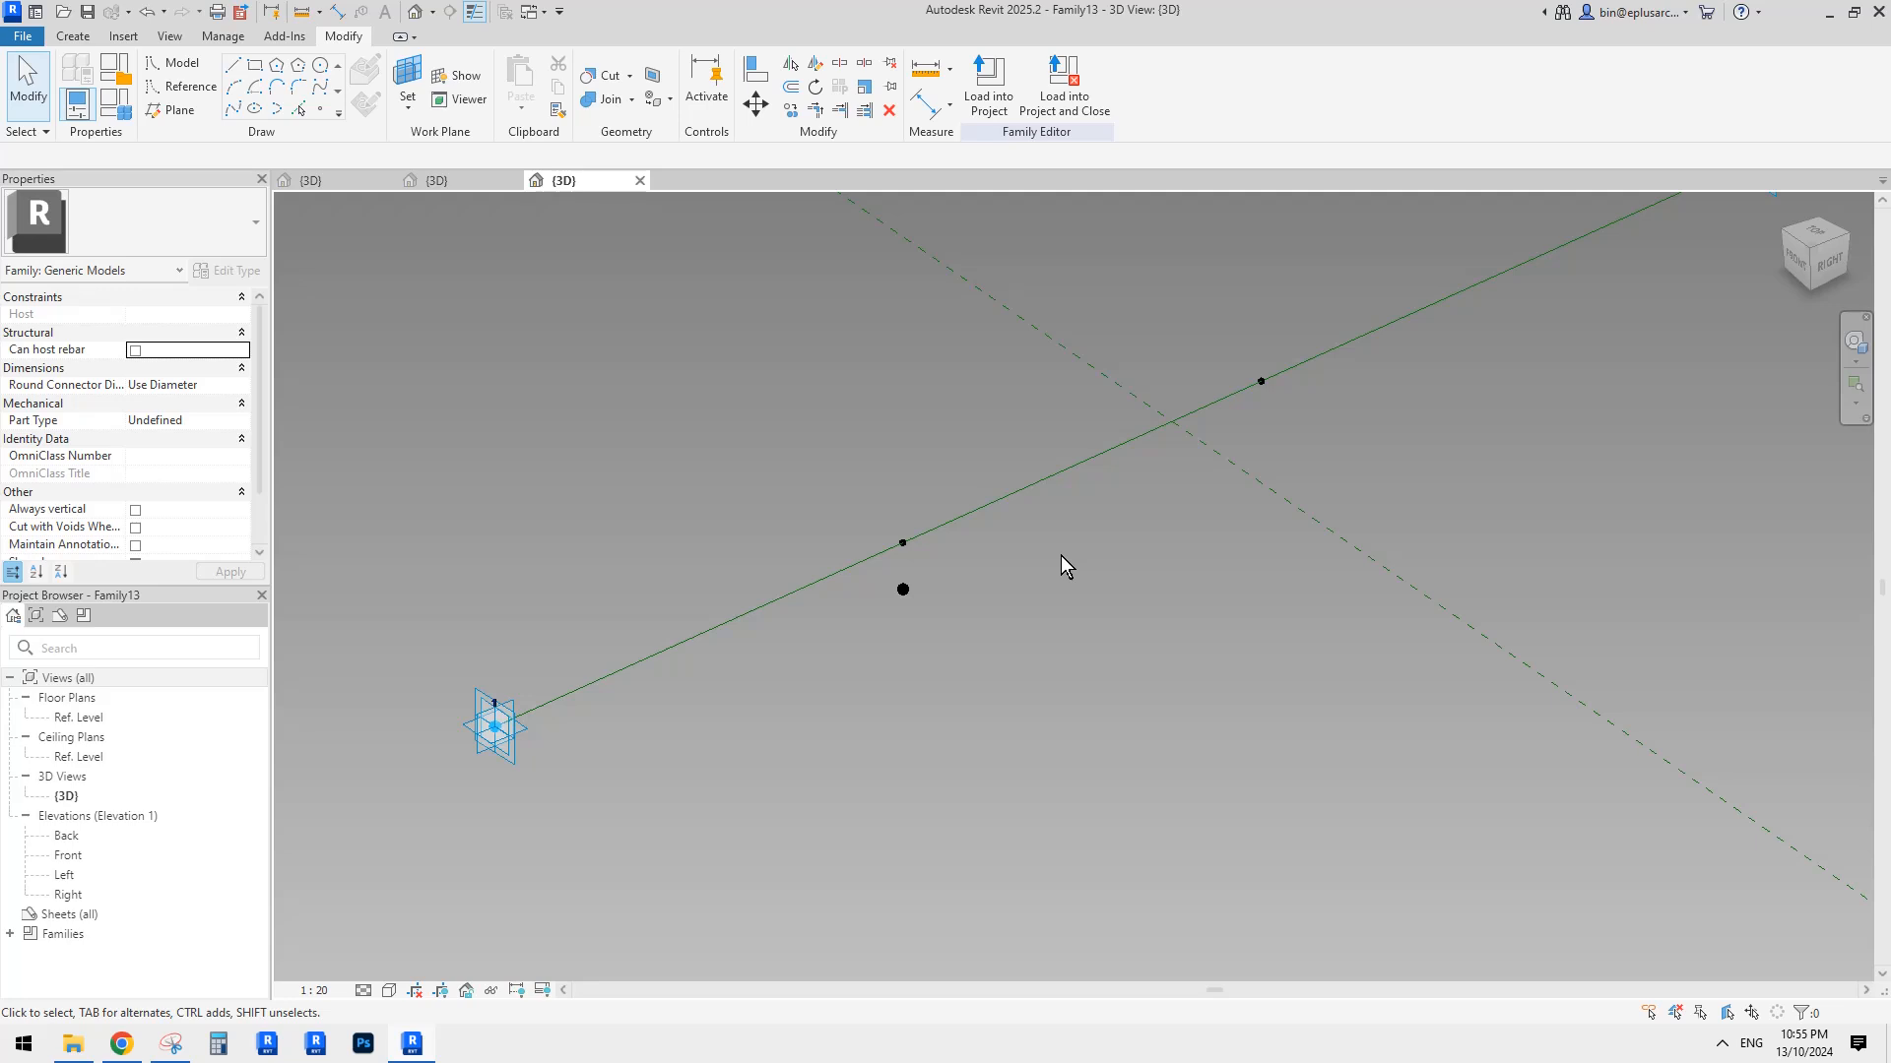
click(903, 590)
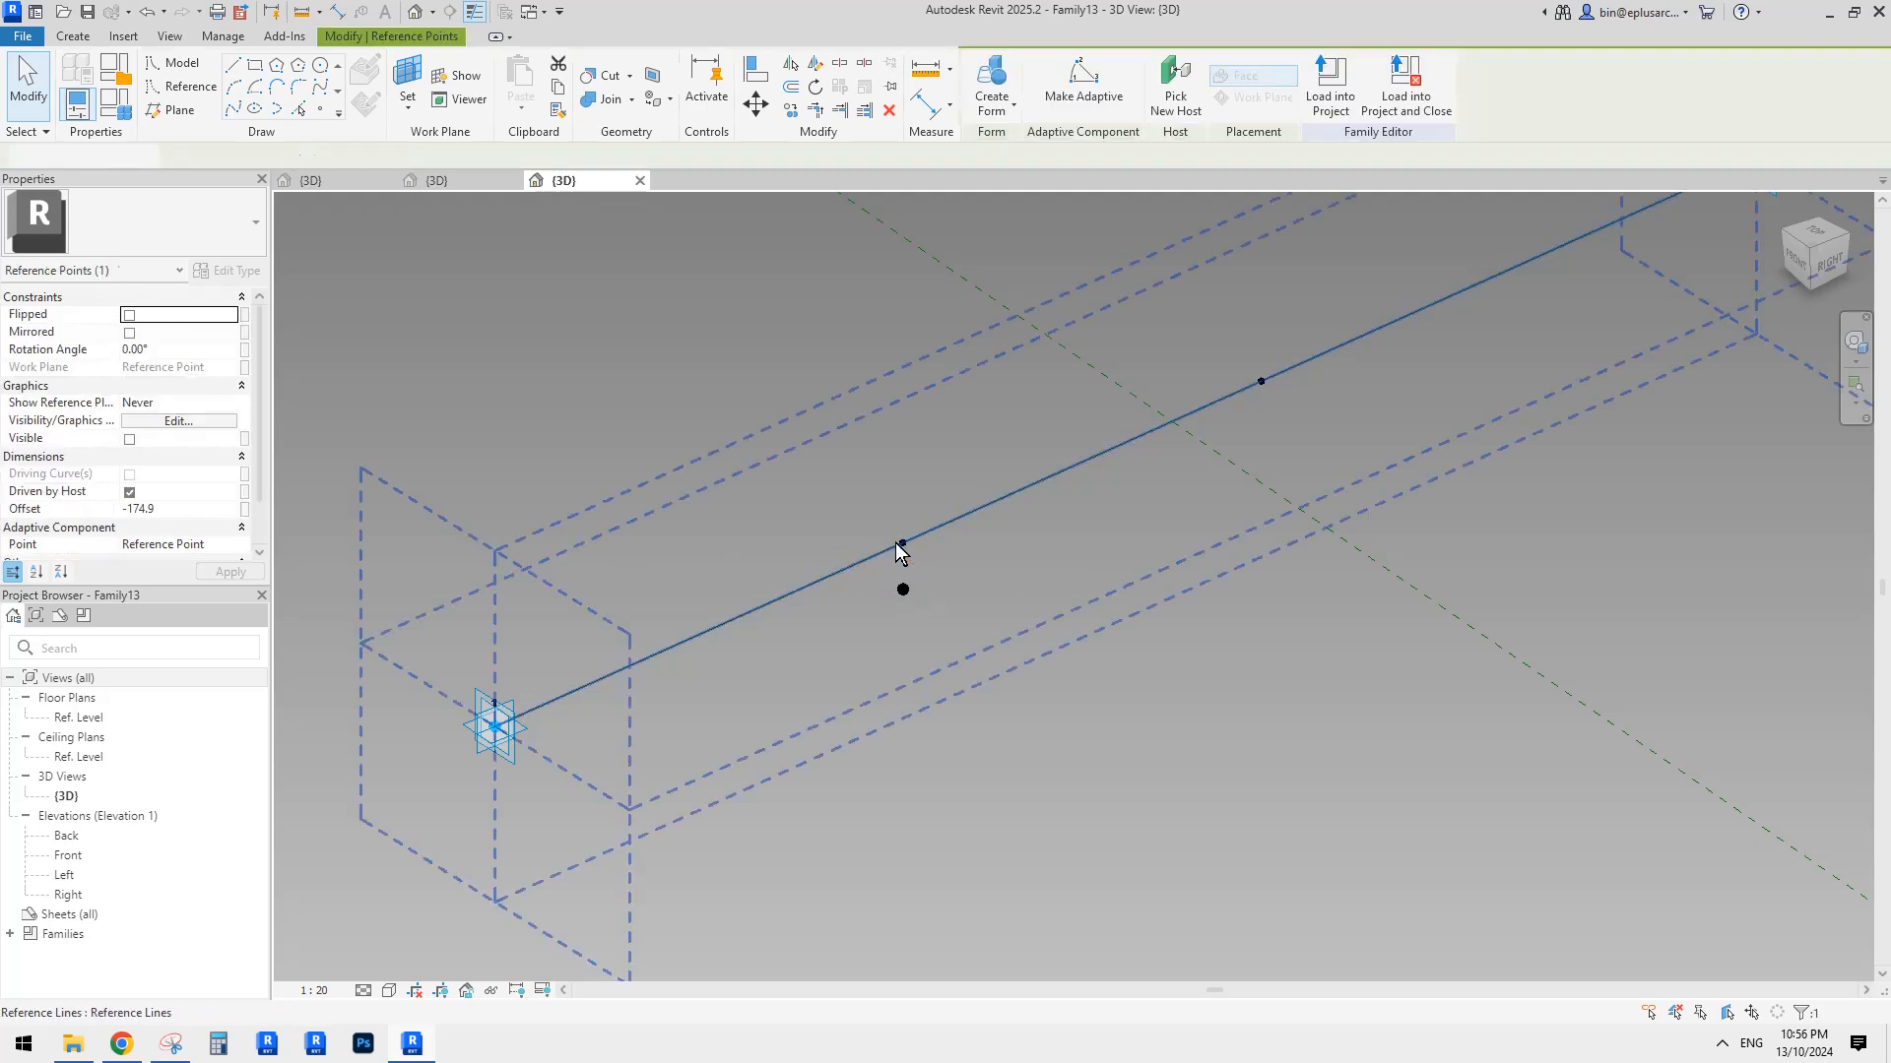
Set the rotation angle of the host point on the reference line to 180°.
click(903, 543)
click(194, 351)
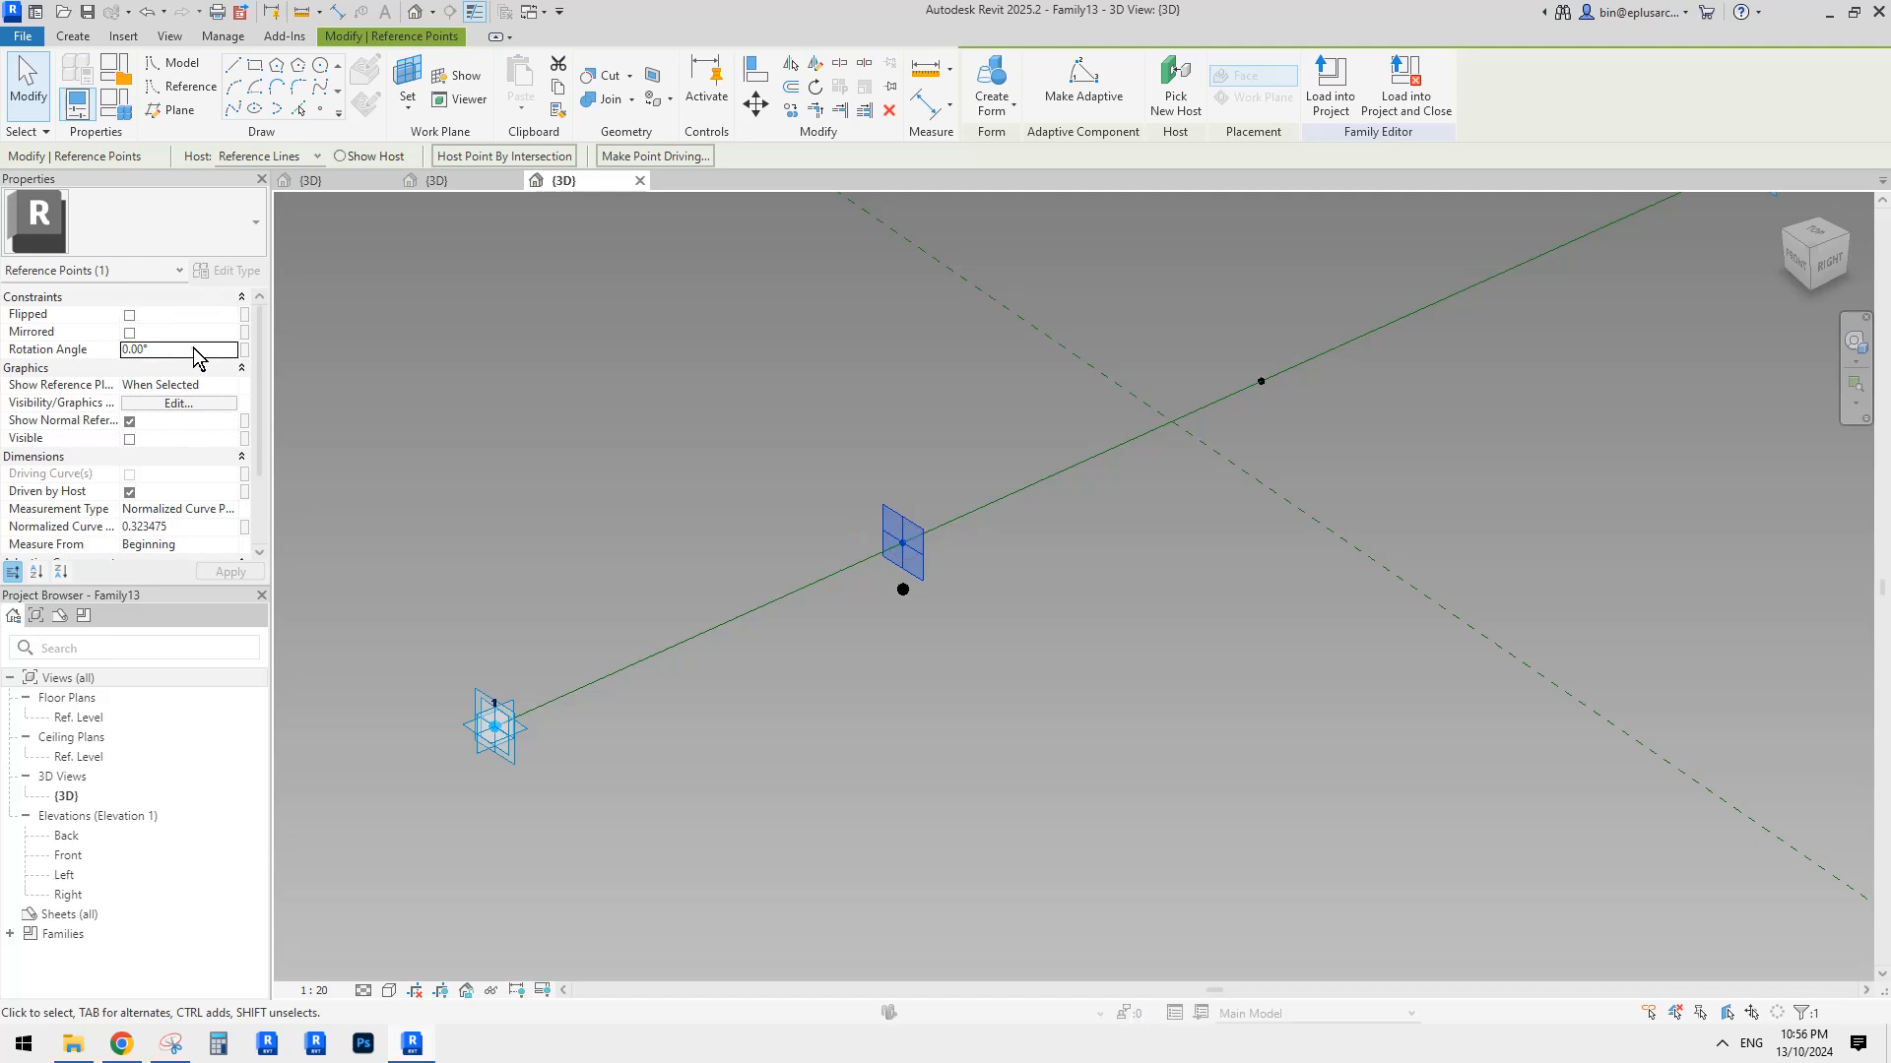
text(180)
click(901, 499)
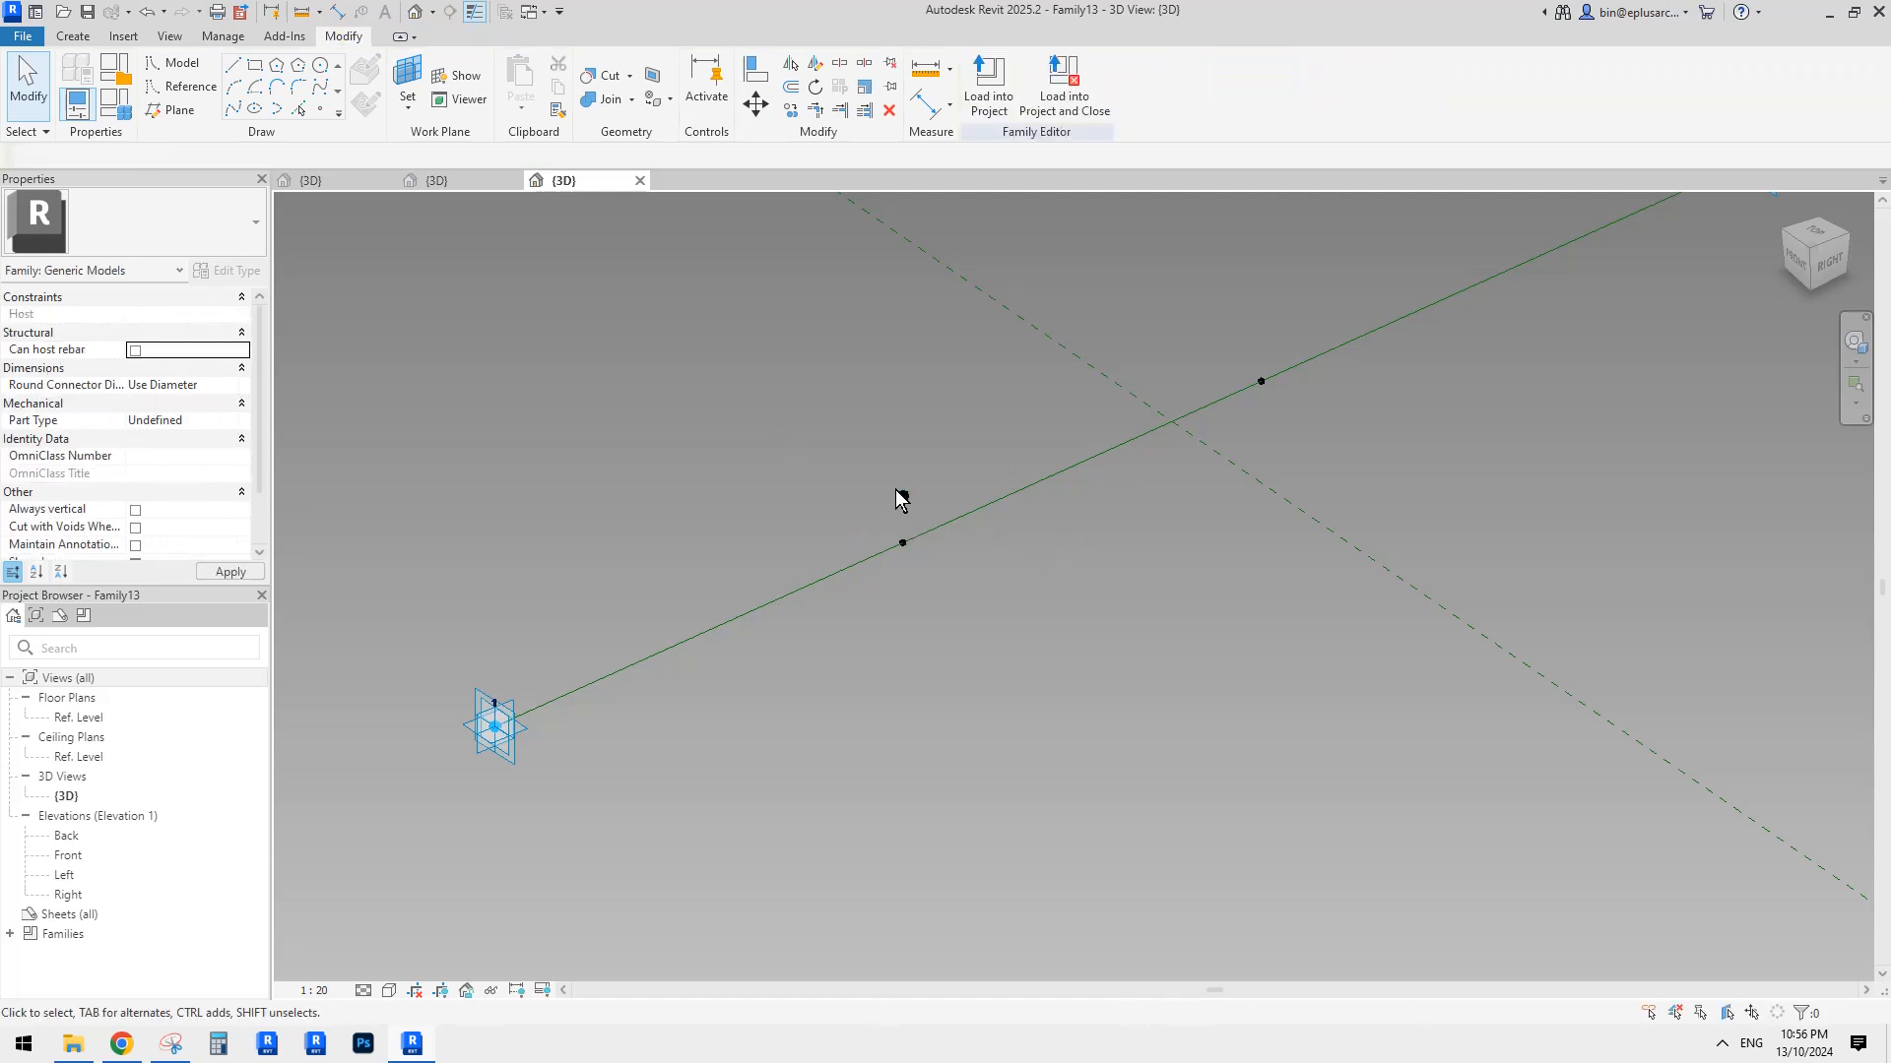
Move the offset point below the reference line, to an offset of about 272.5 mm from its host point.
click(903, 499)
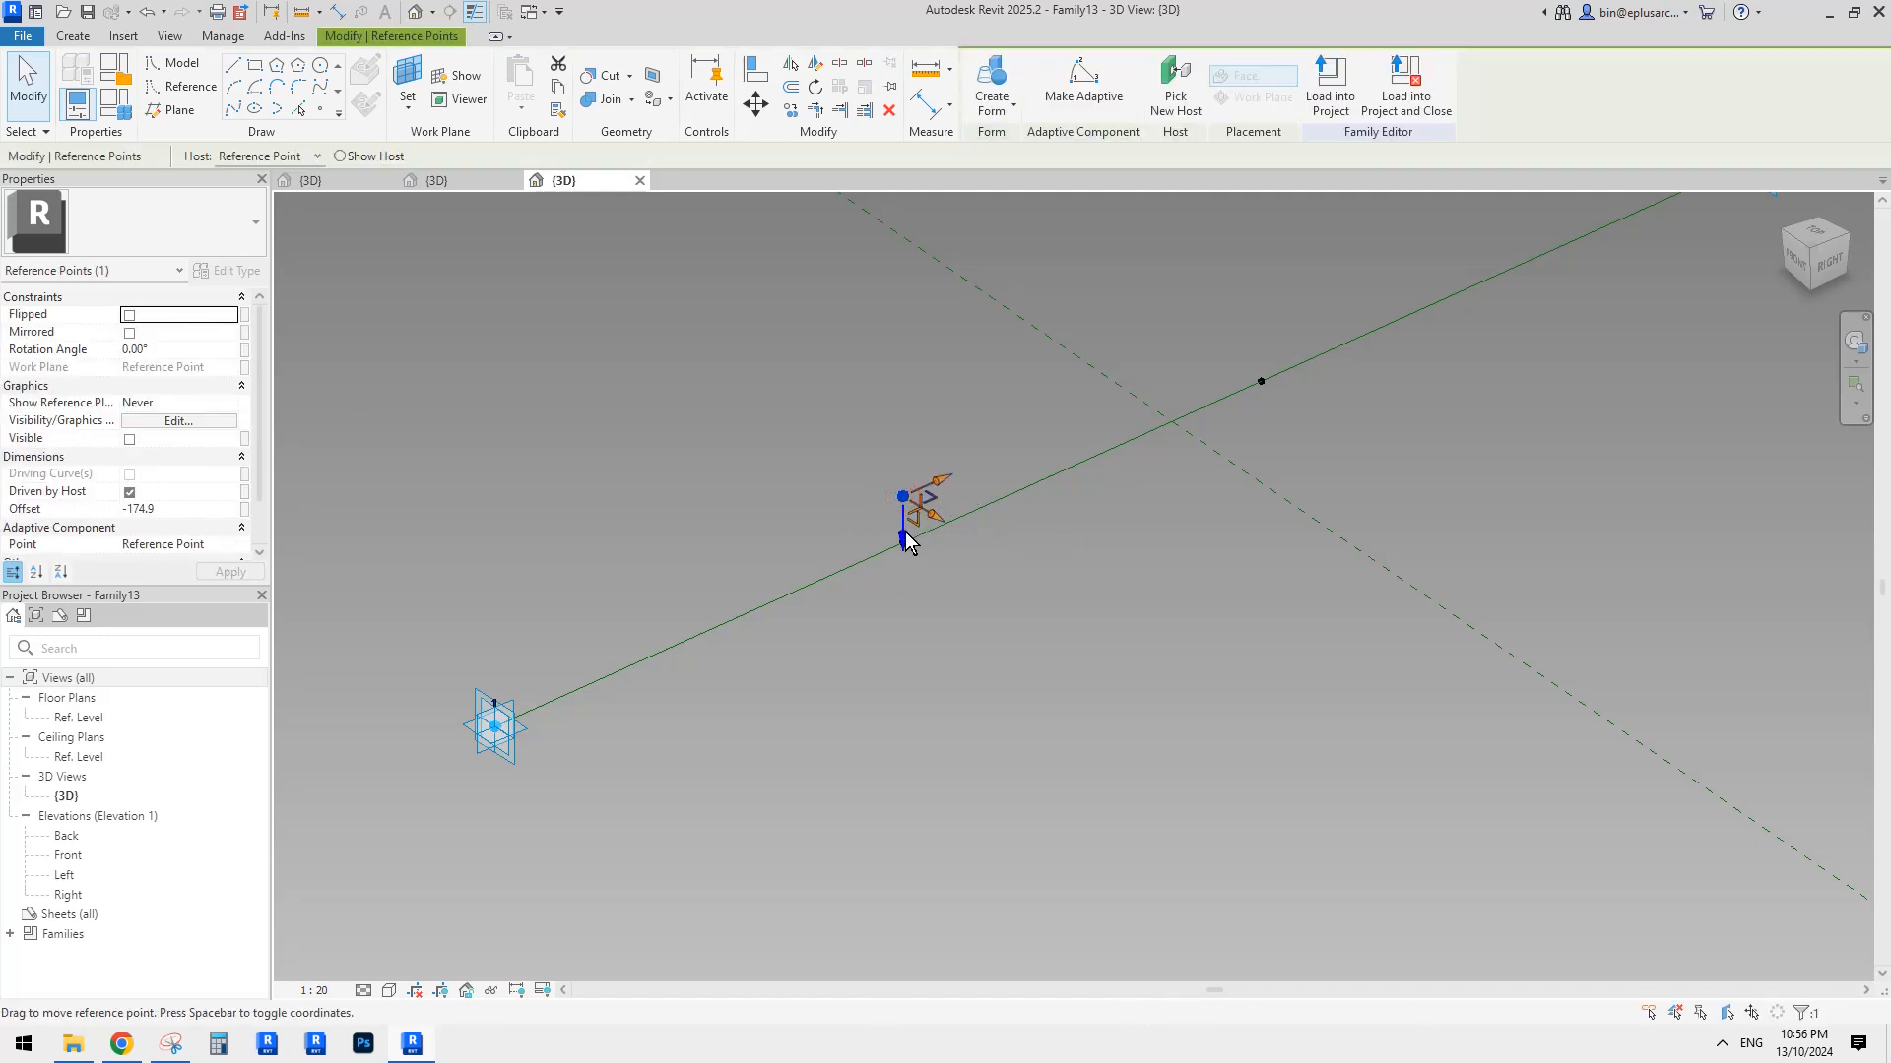
drag(904, 531, 902, 651)
middle_drag(1191, 420, 1156, 453)
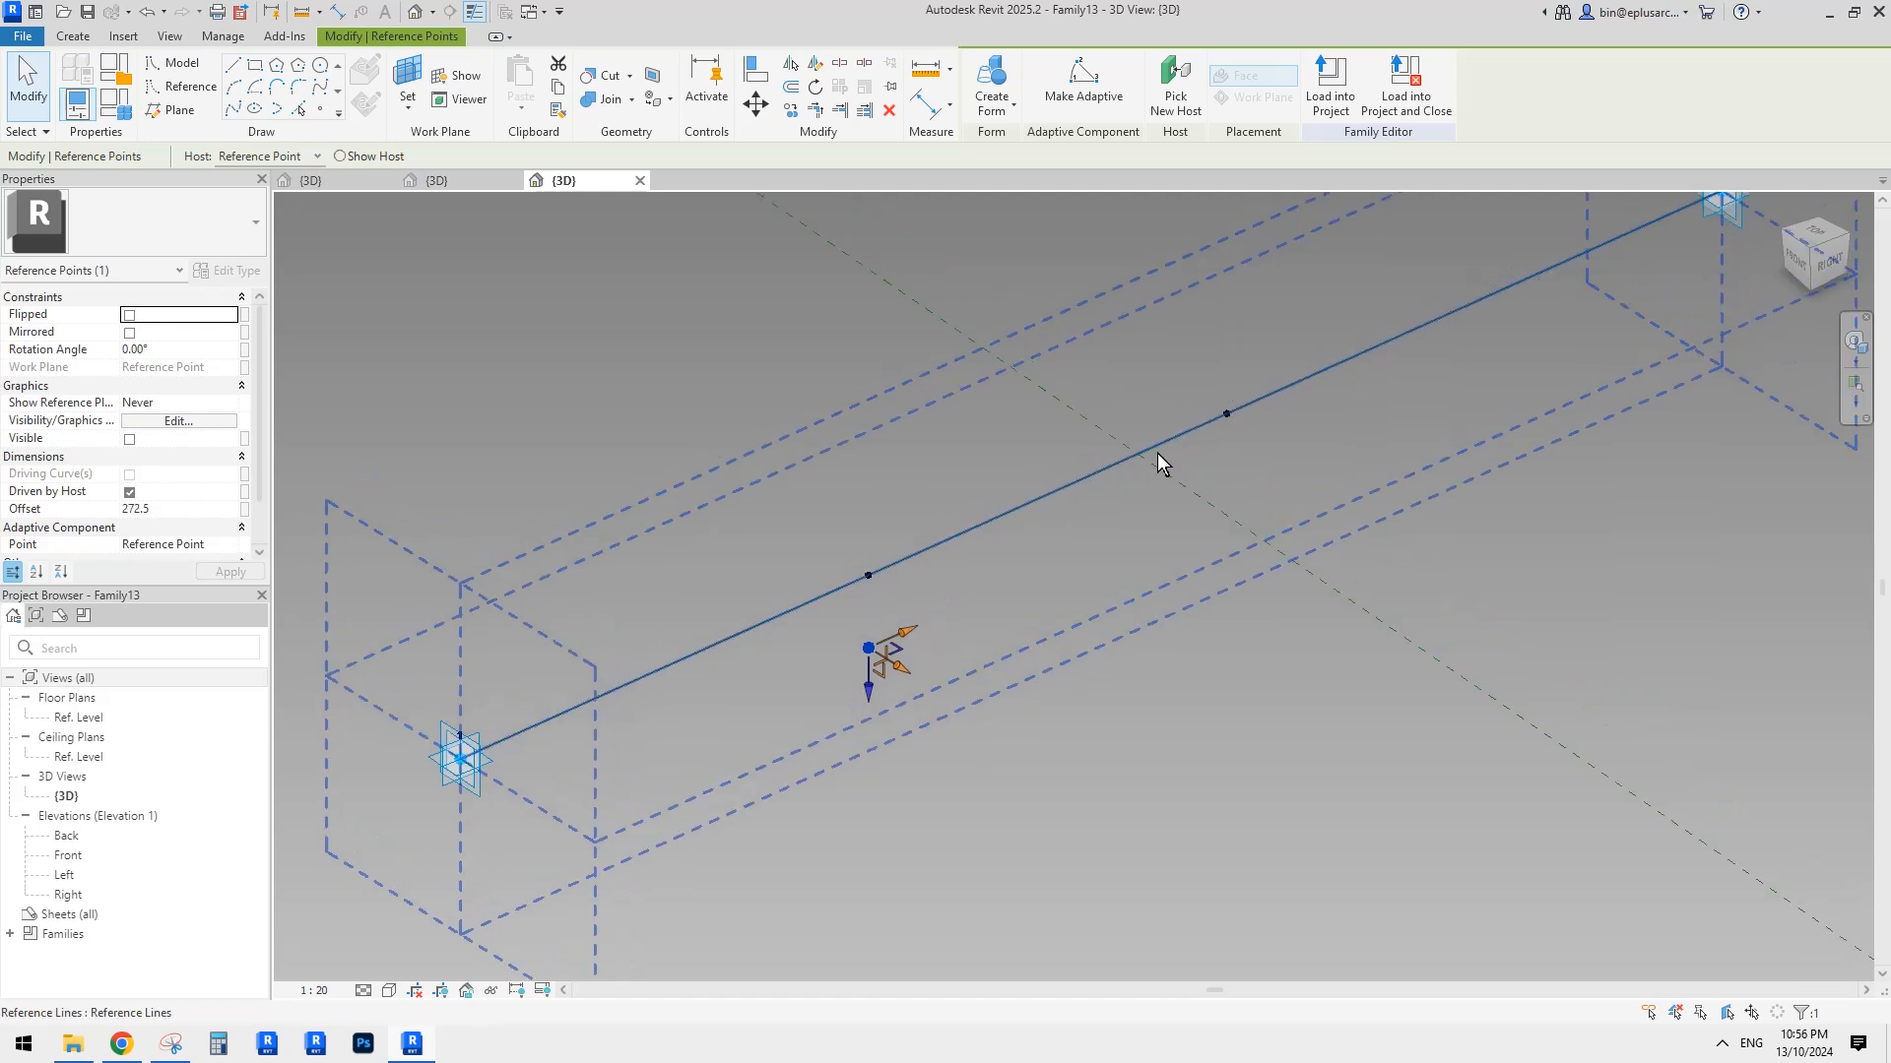
key(Escape)
Delete the other hosted point, the one nearer adaptive point 2, from the reference line.
click(321, 109)
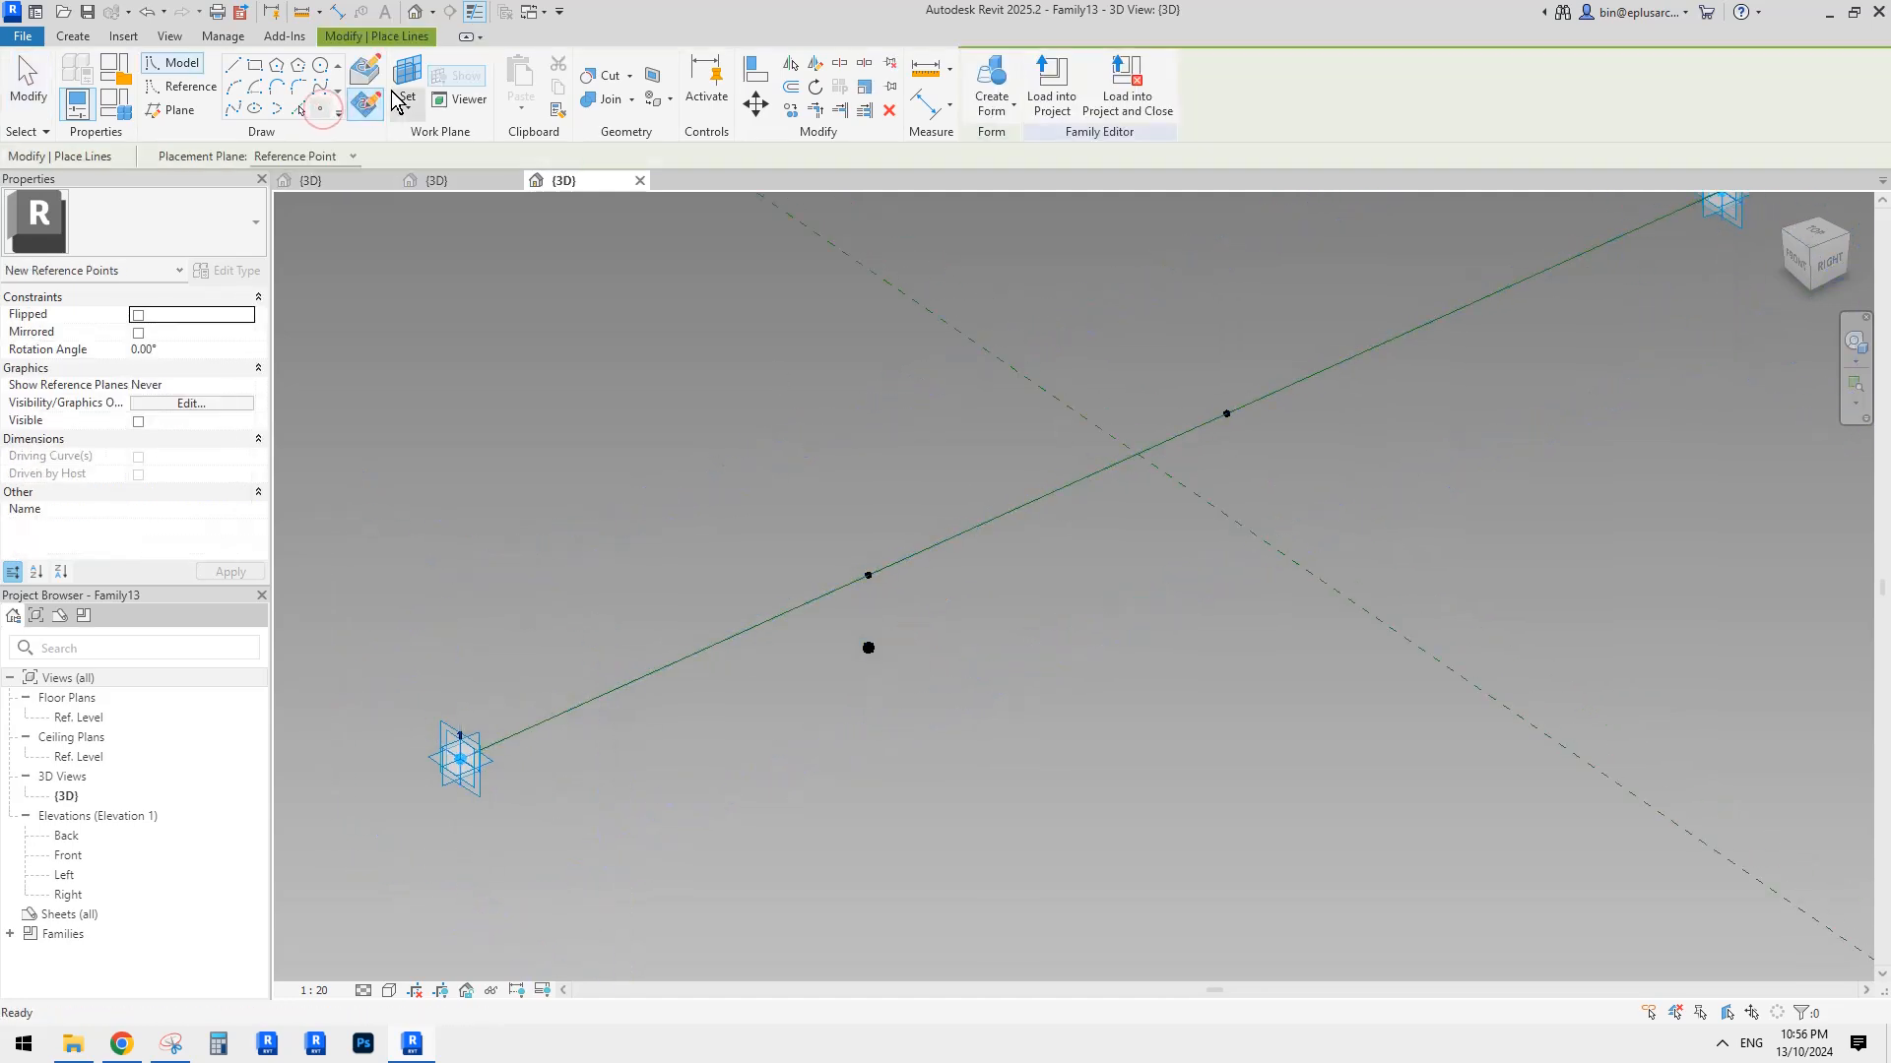
key(Escape)
click(1226, 413)
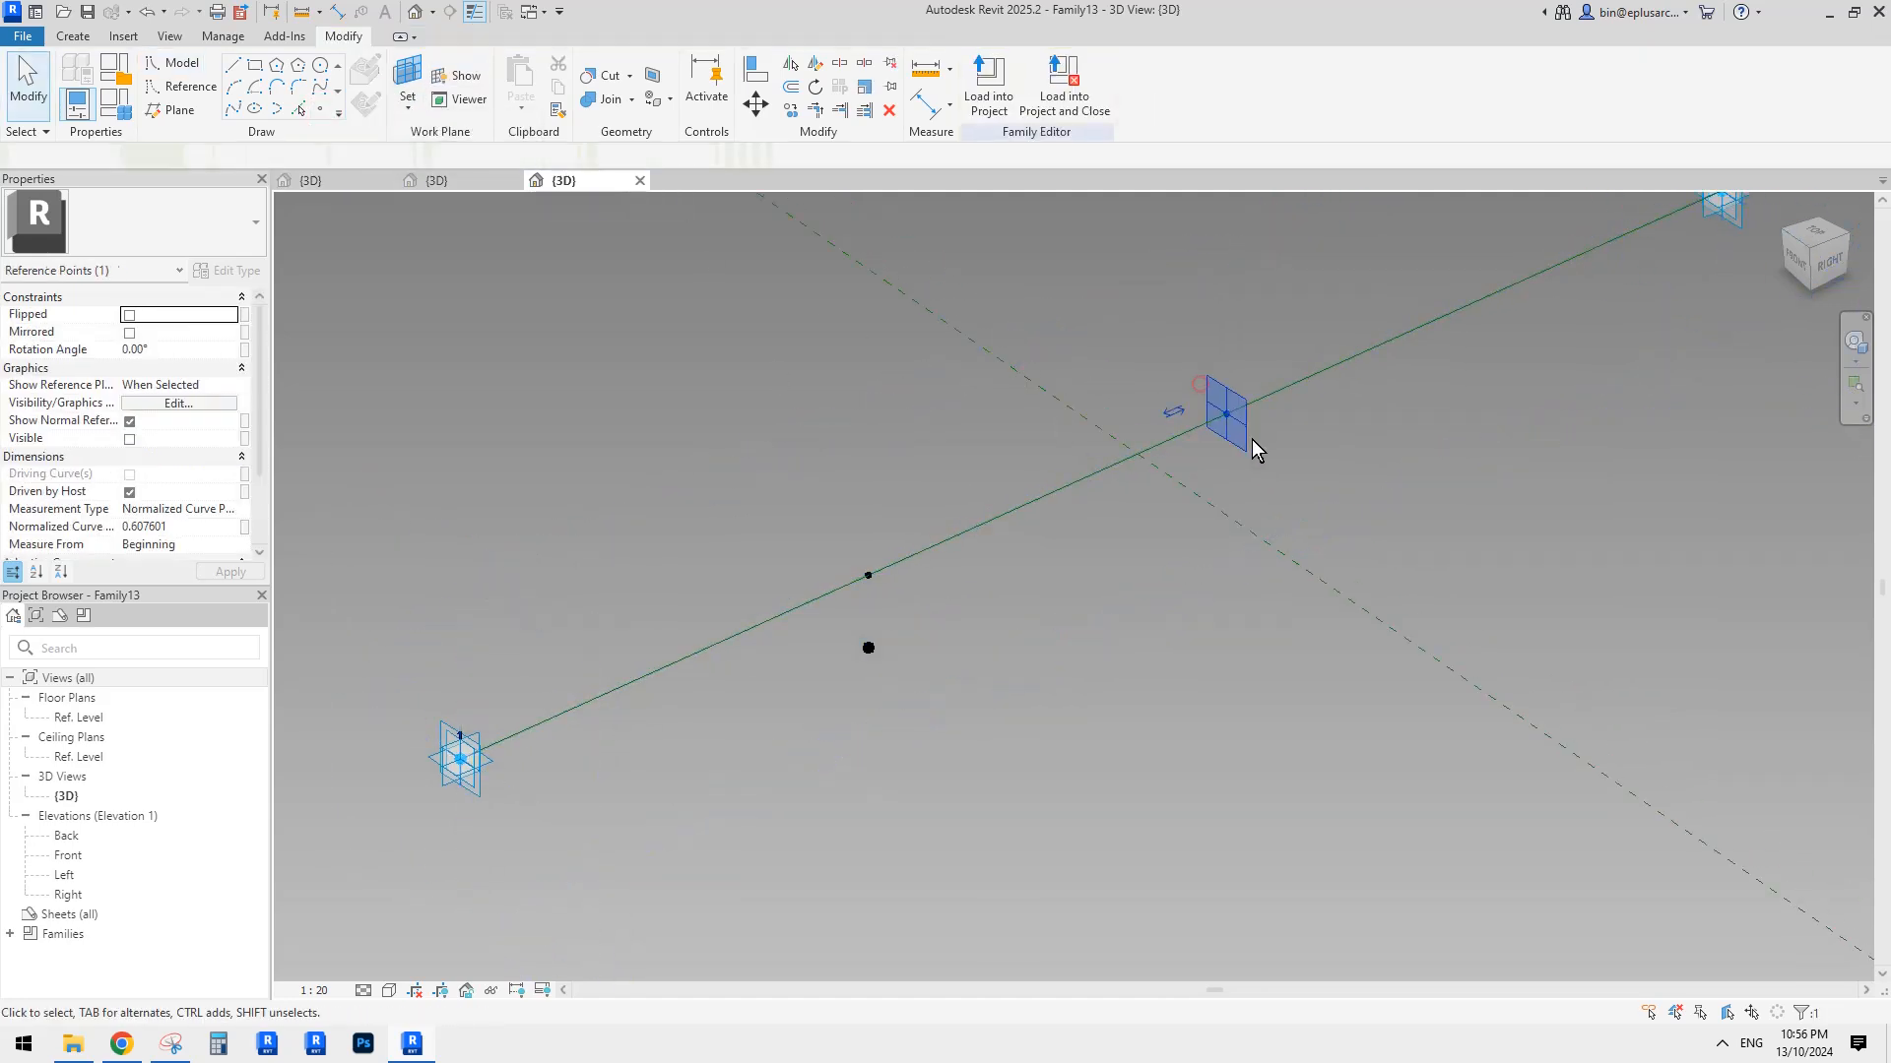
key(Delete)
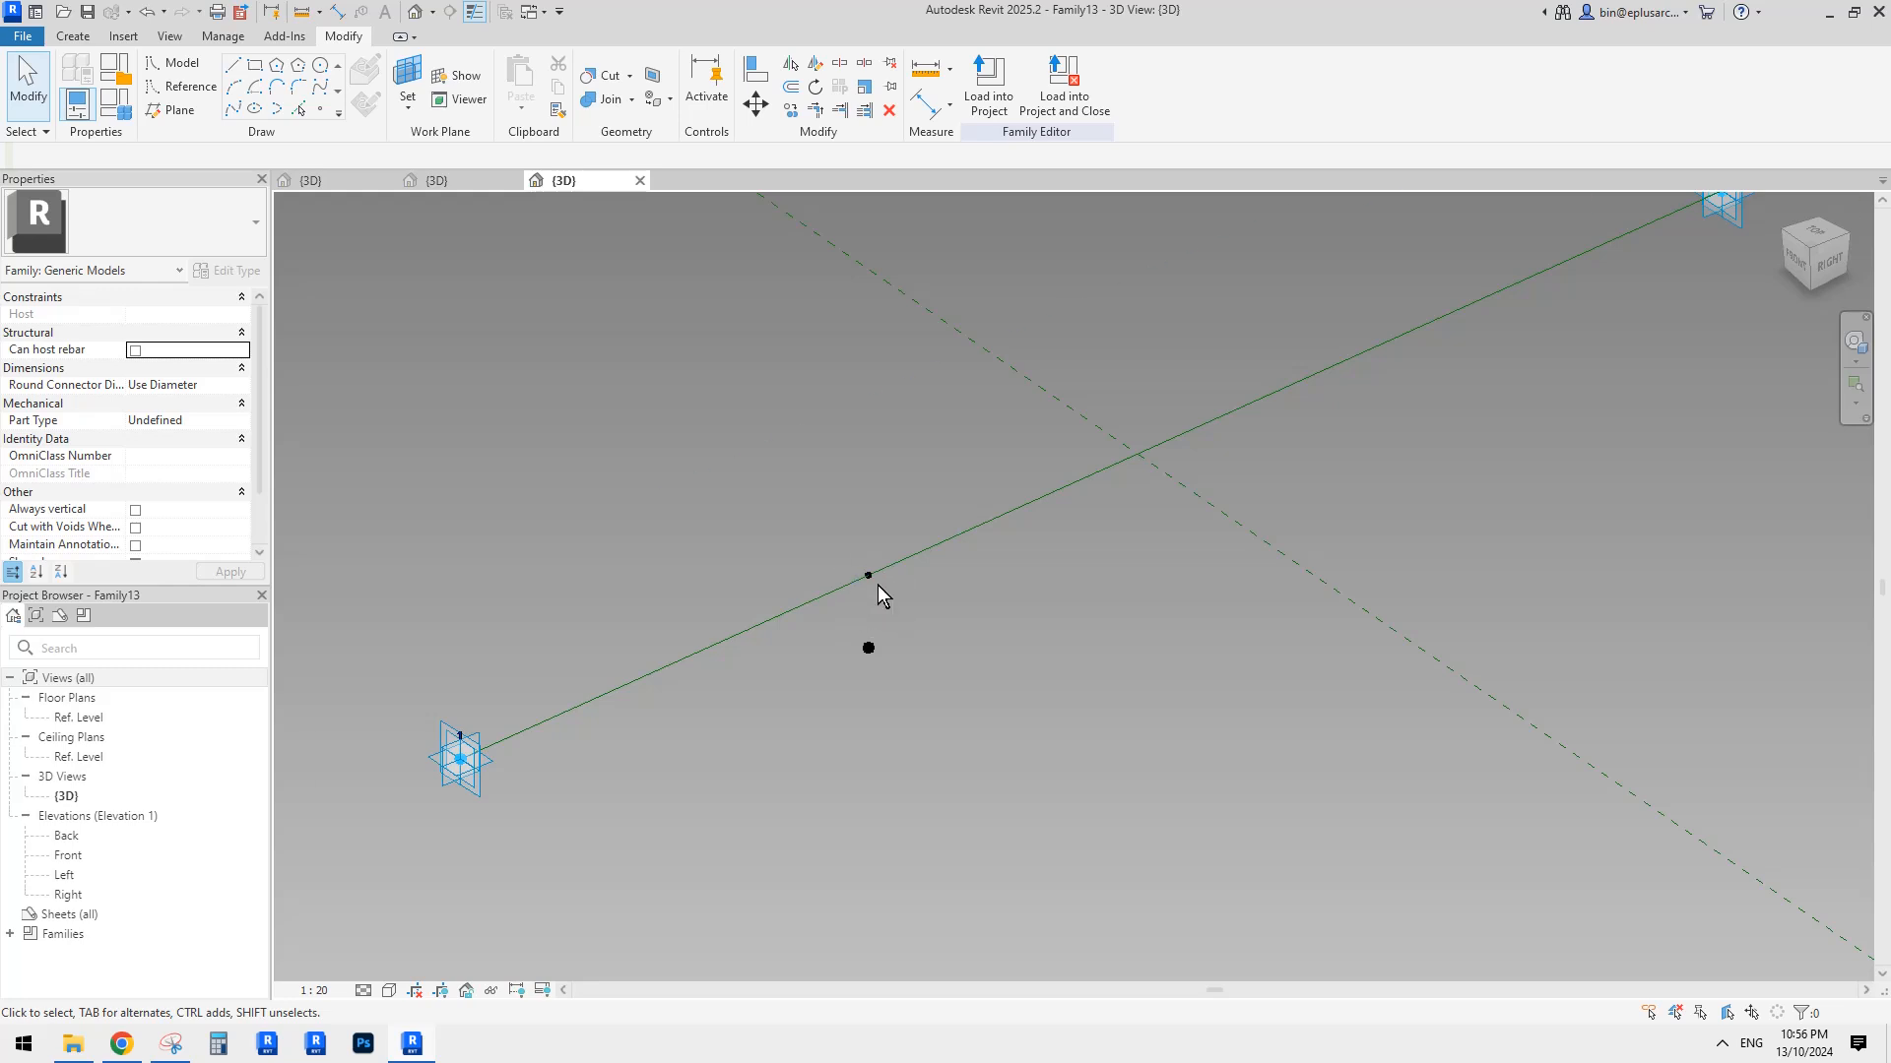
Draw a 60 x 400 mm reference-line rectangle downward from the offset point, on that point's vertical work plane.
middle_drag(873, 658, 916, 646)
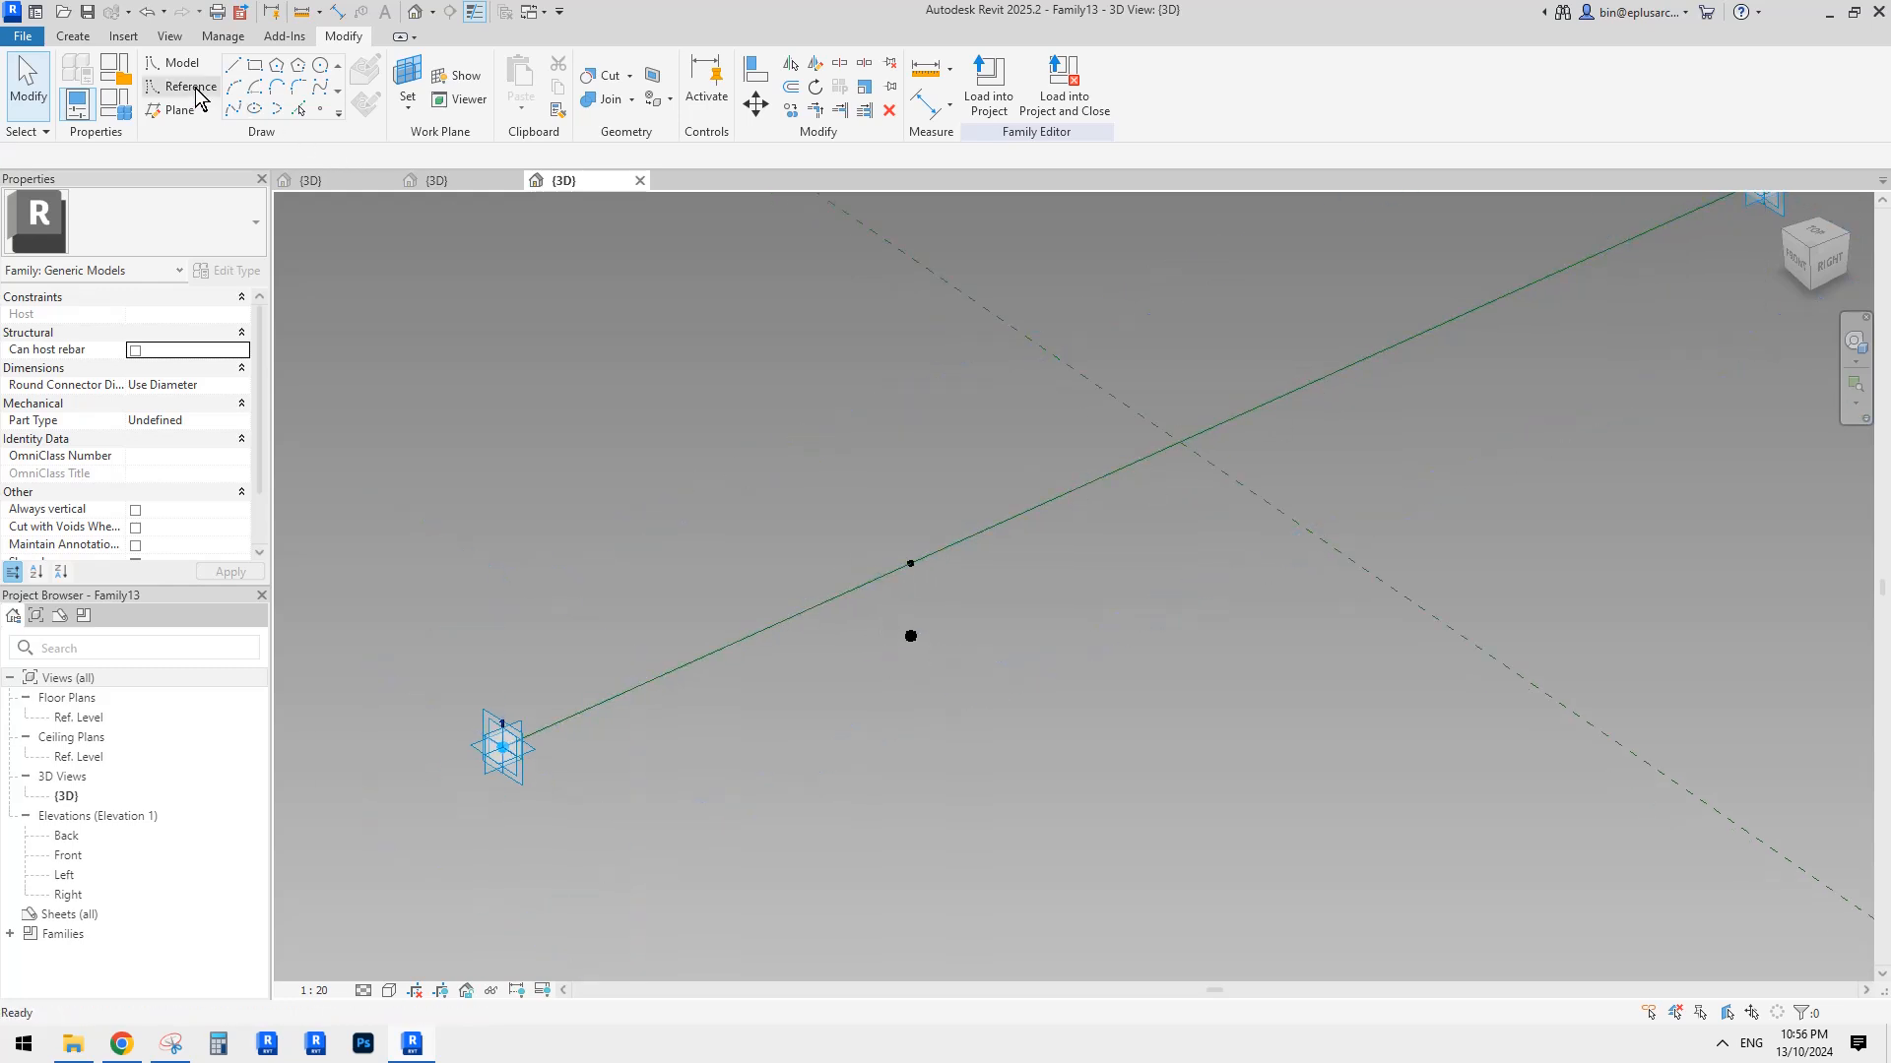
click(259, 67)
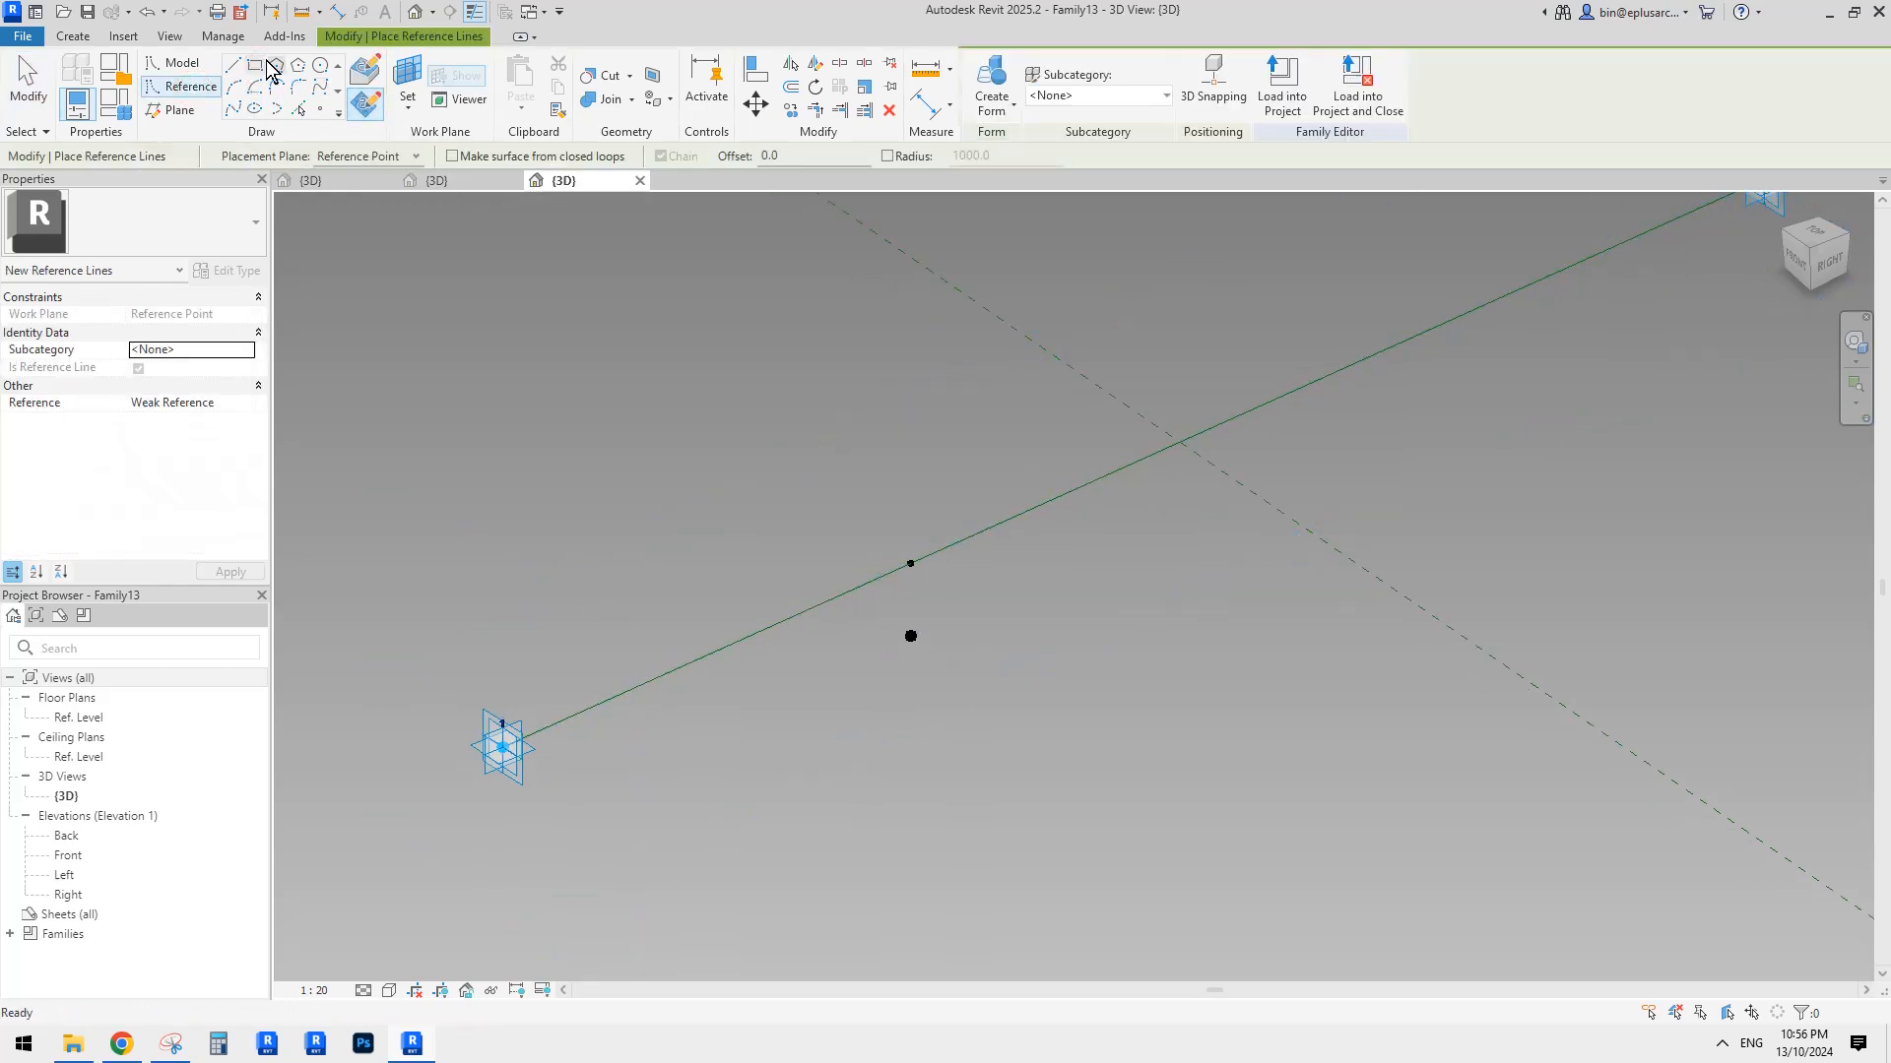
click(408, 89)
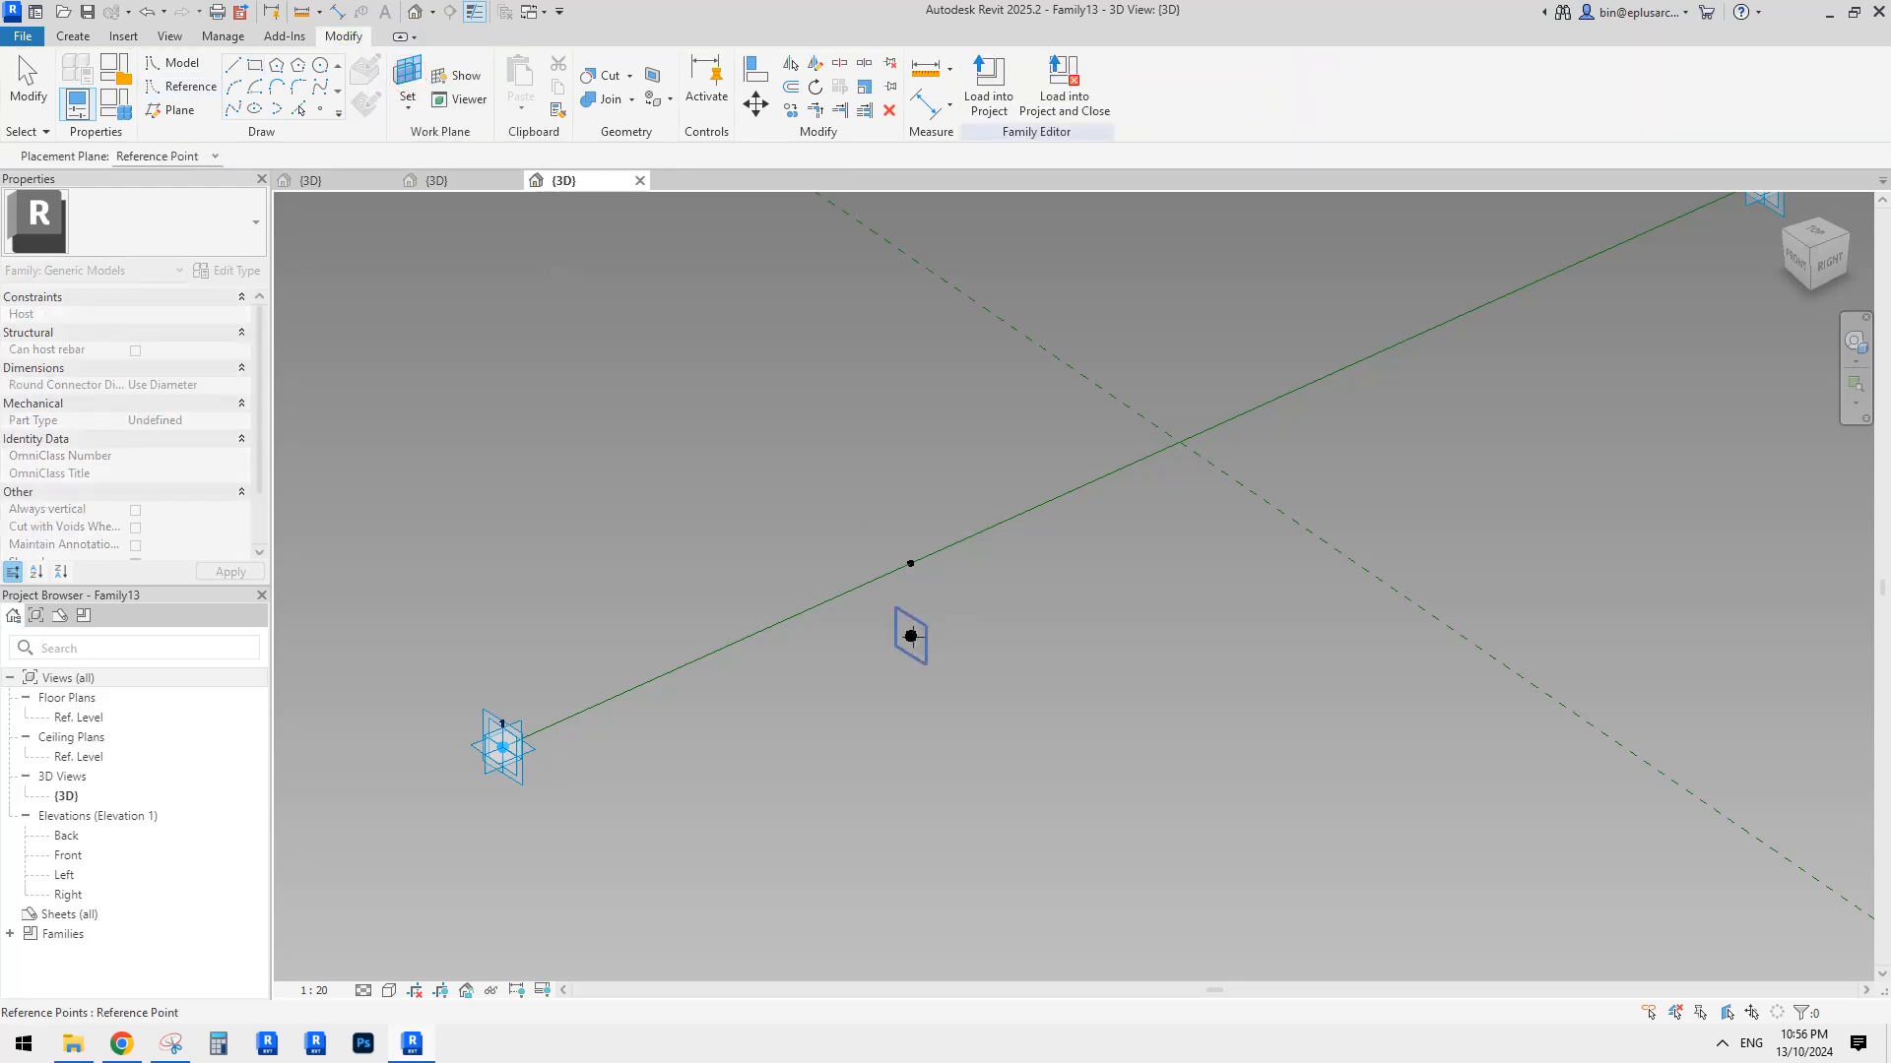
click(911, 636)
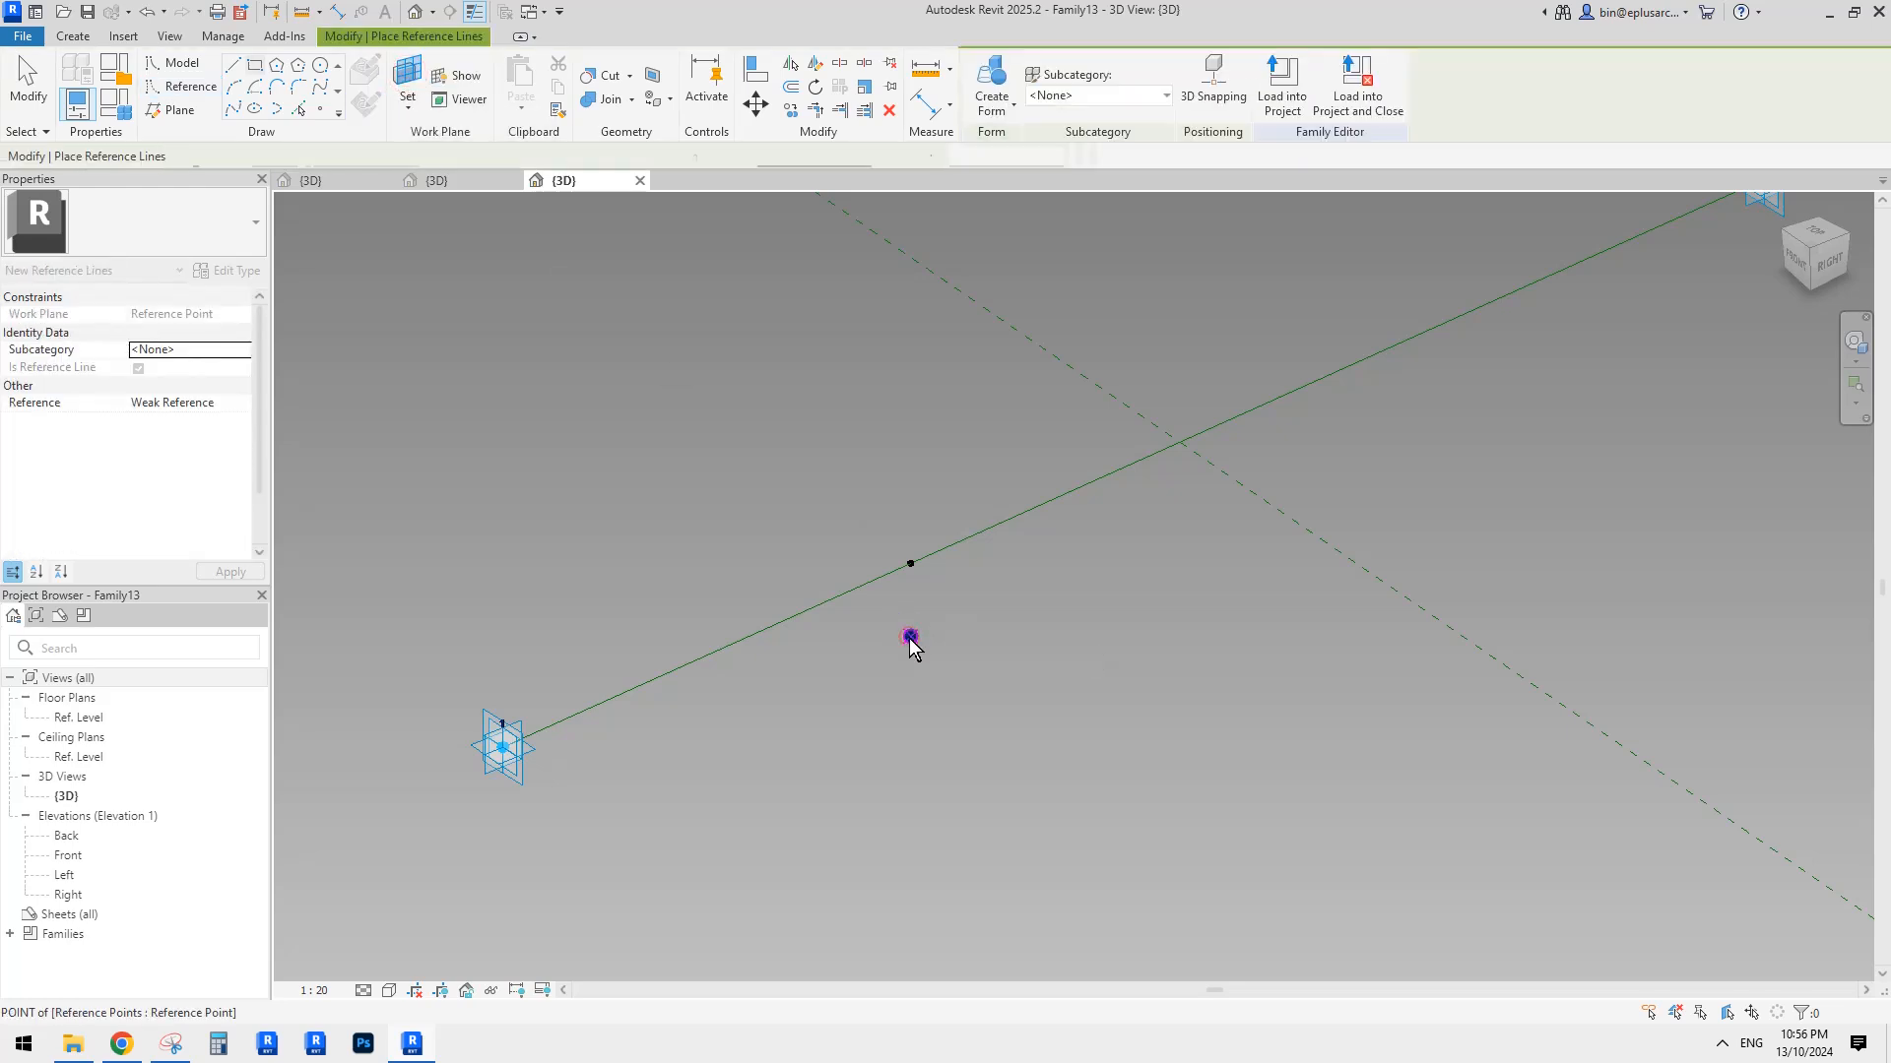
click(911, 636)
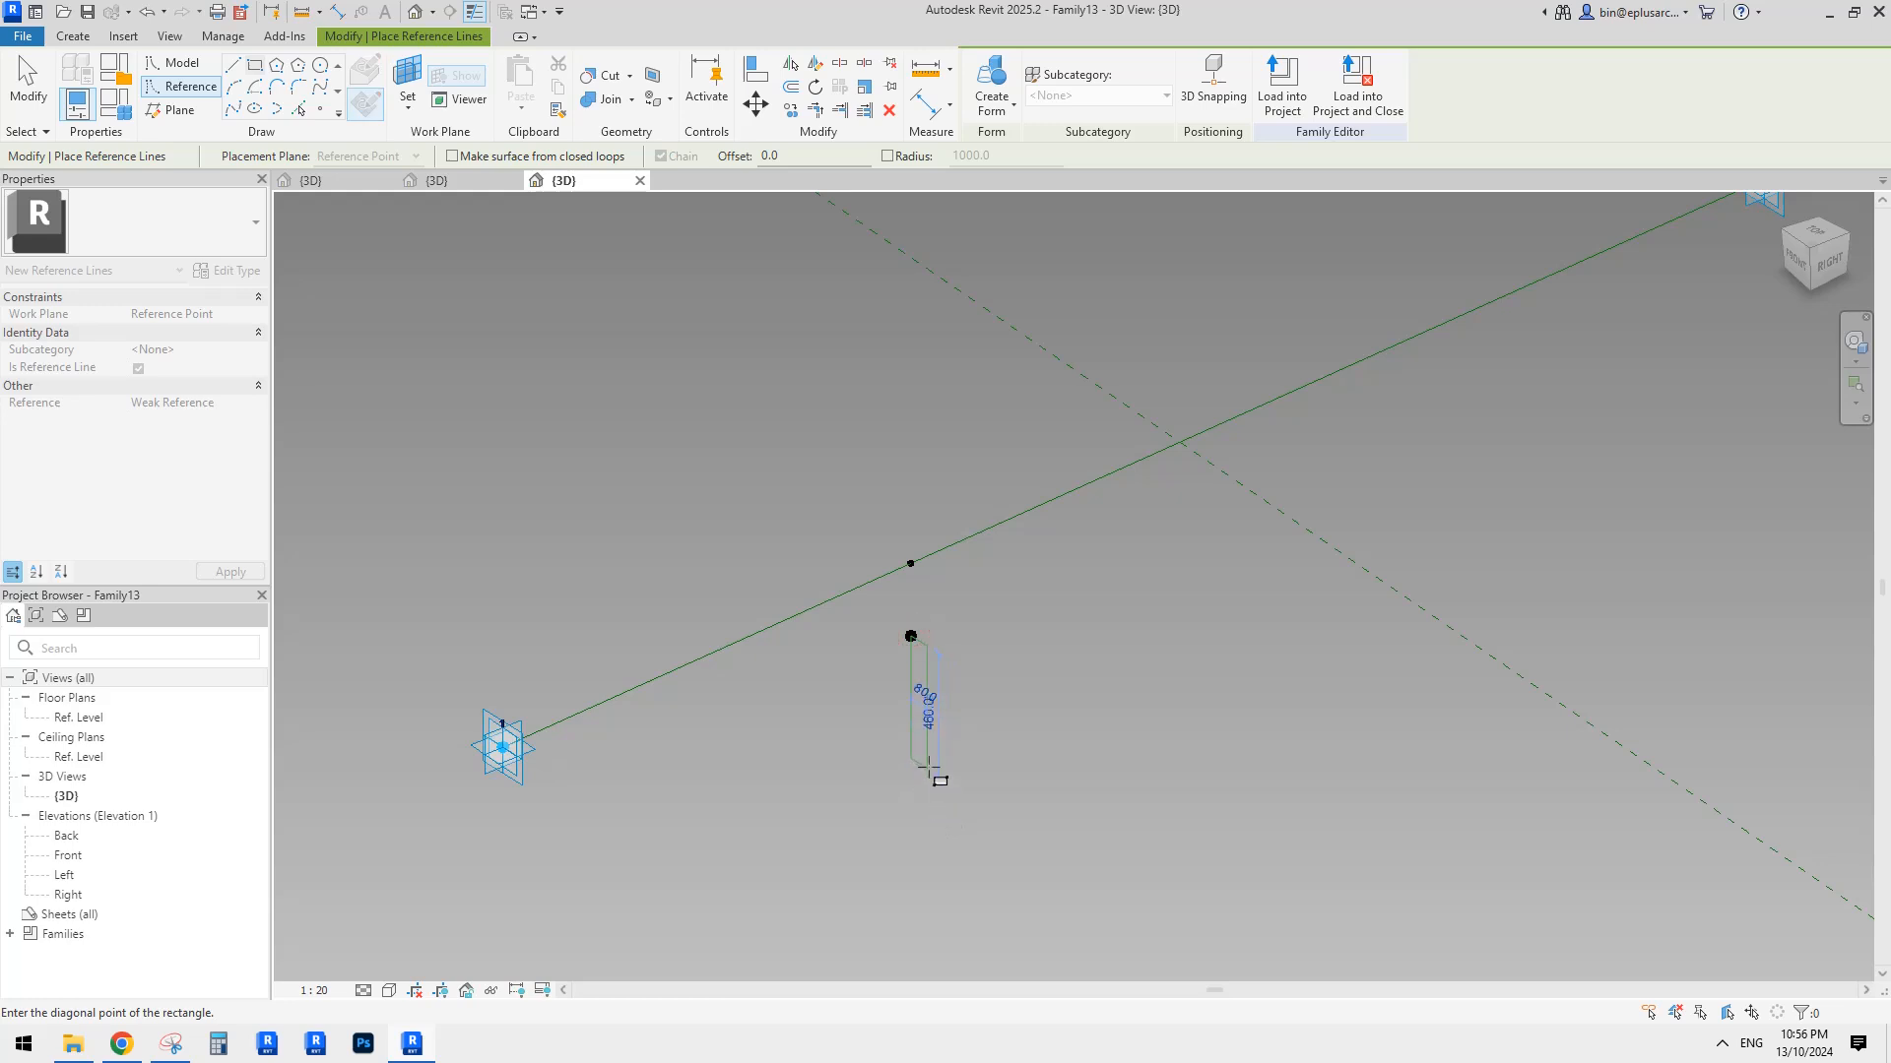
scroll(929, 766, up, 2)
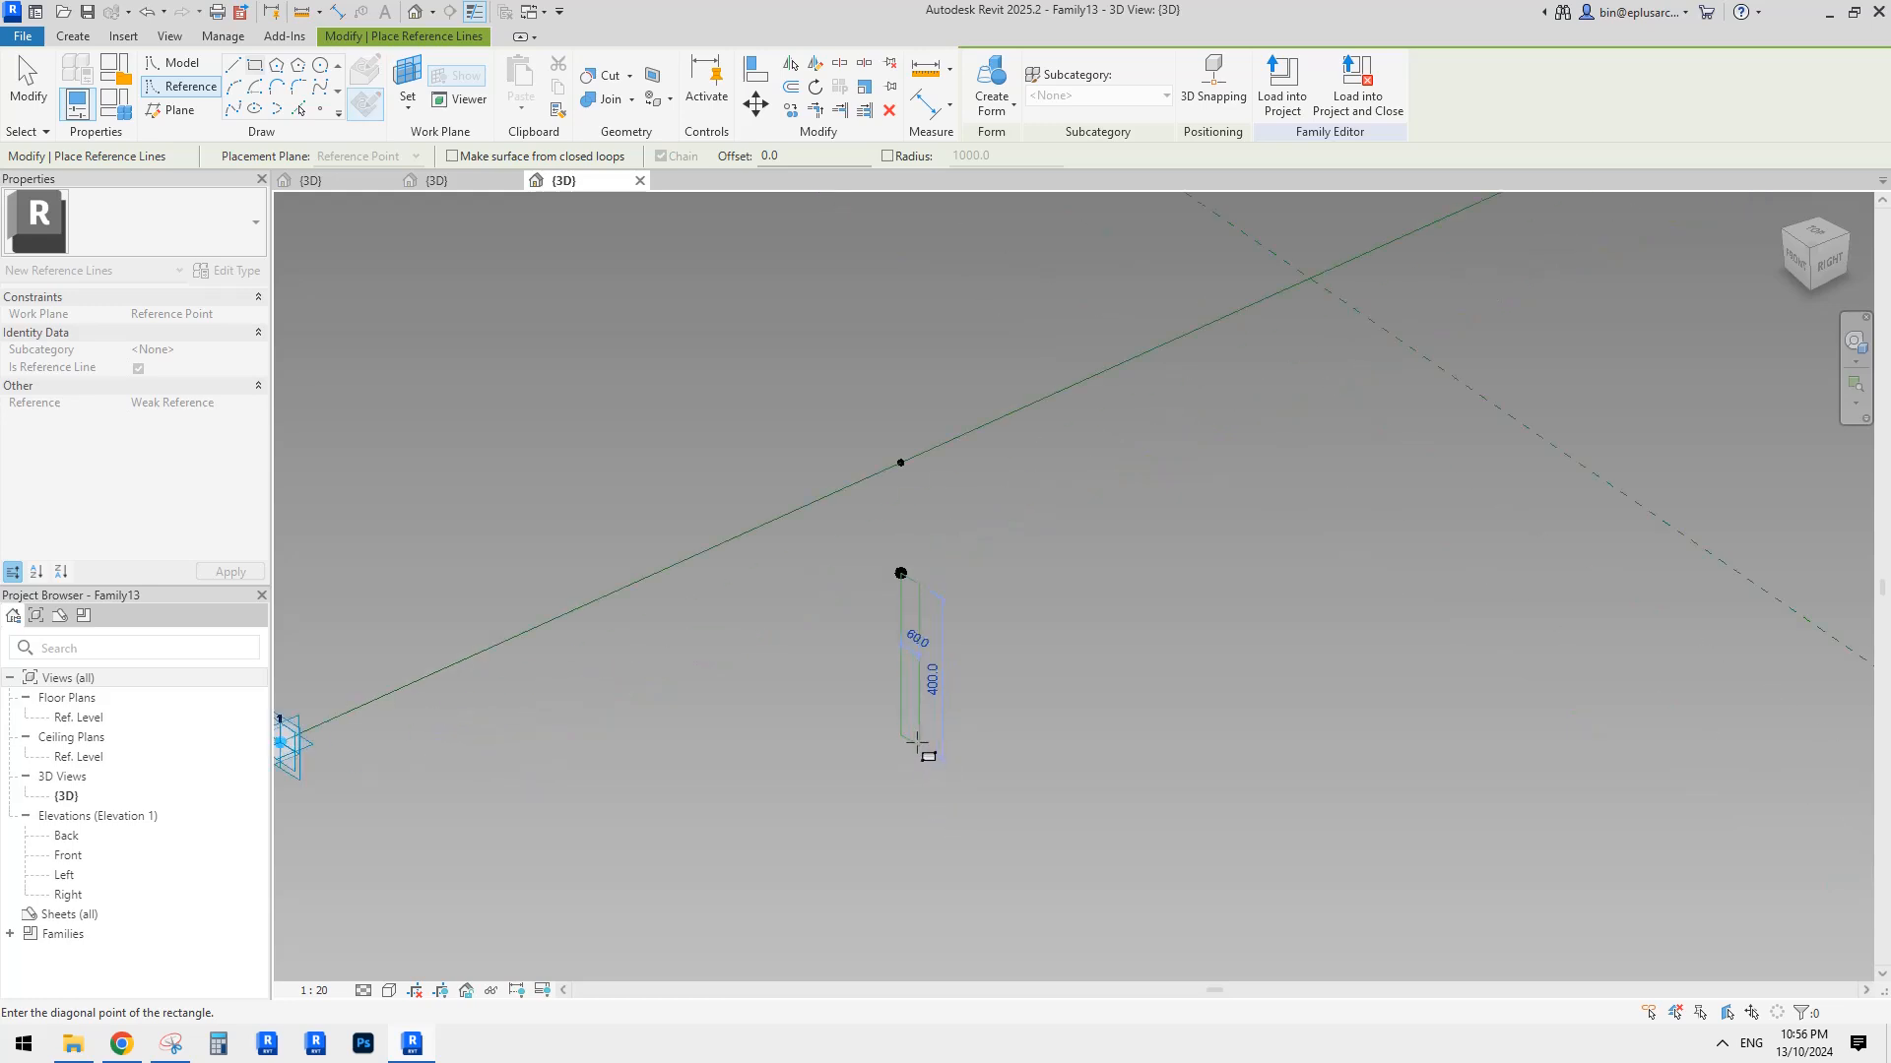
click(915, 741)
key(Escape)
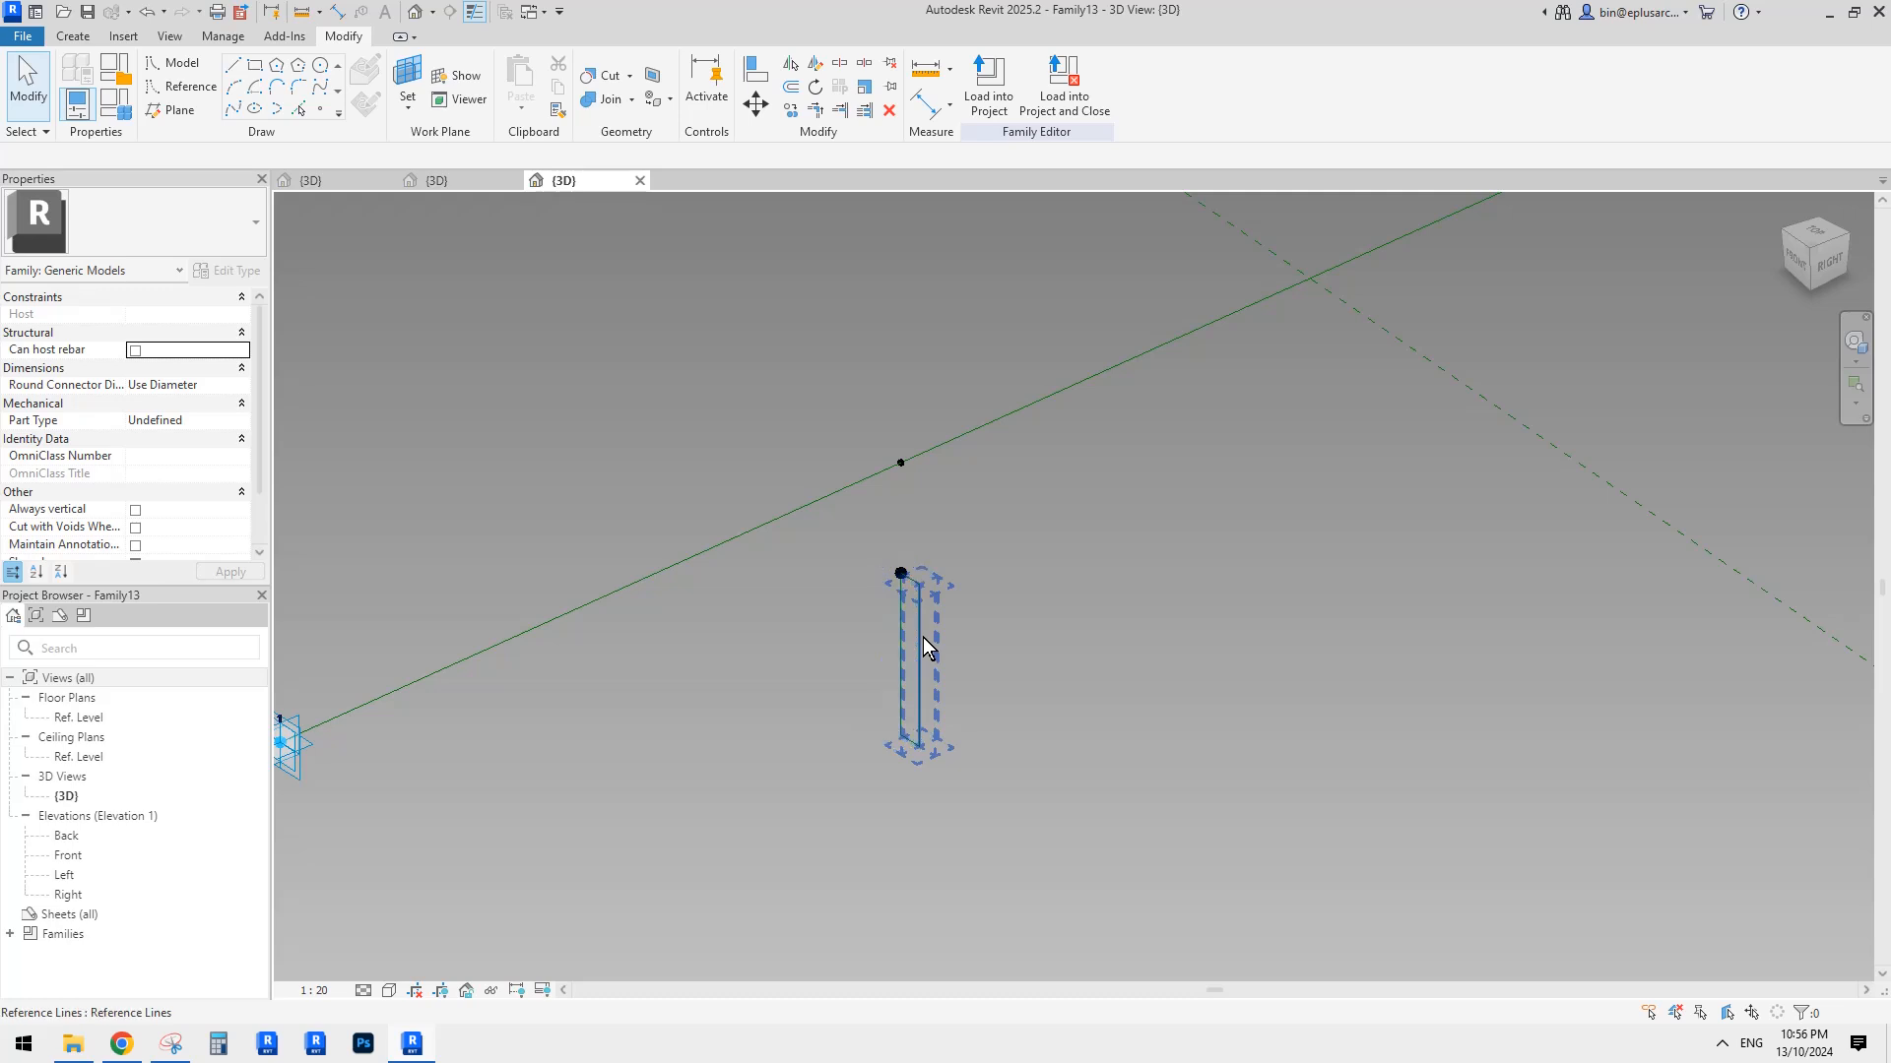
Select all four lines of the rectangle and move it sideways so its upper edge is centred on the offset point.
click(924, 636)
scroll(902, 682, up, 2)
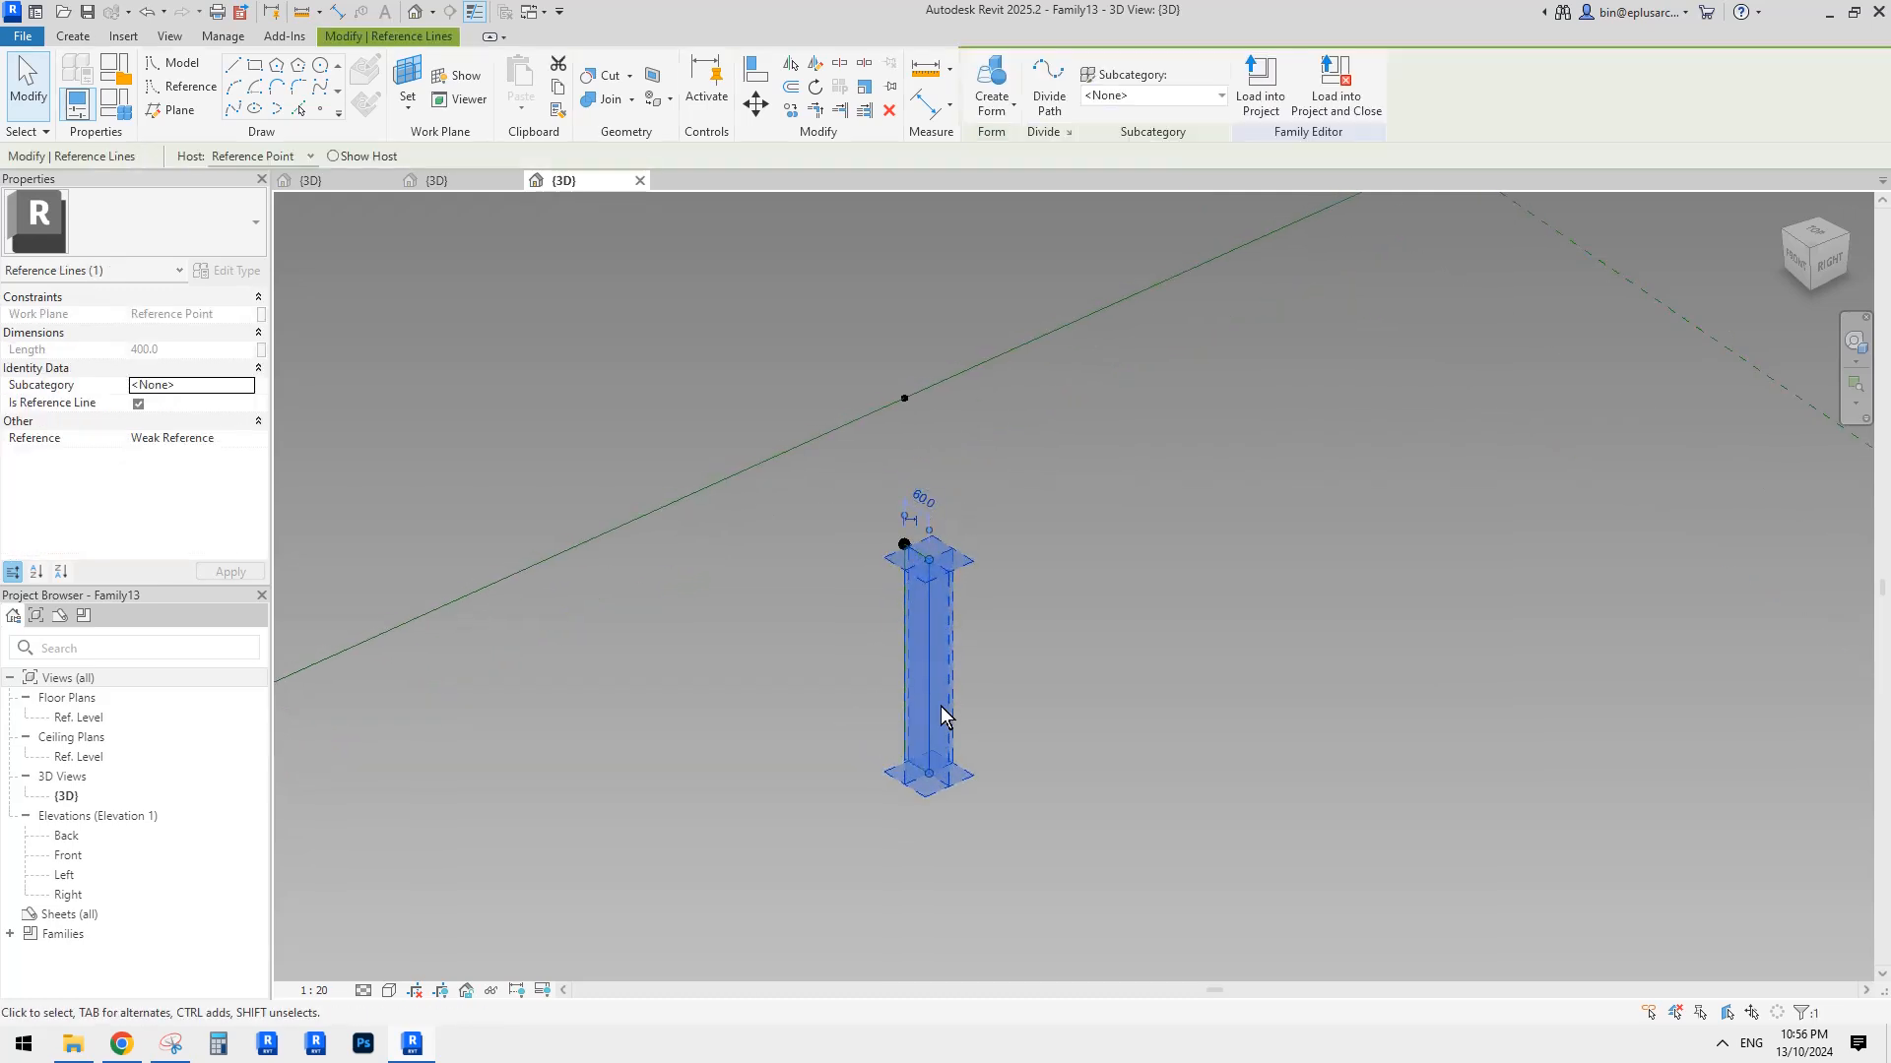
click(965, 672)
scroll(969, 711, down, 1)
key(Tab)
click(935, 610)
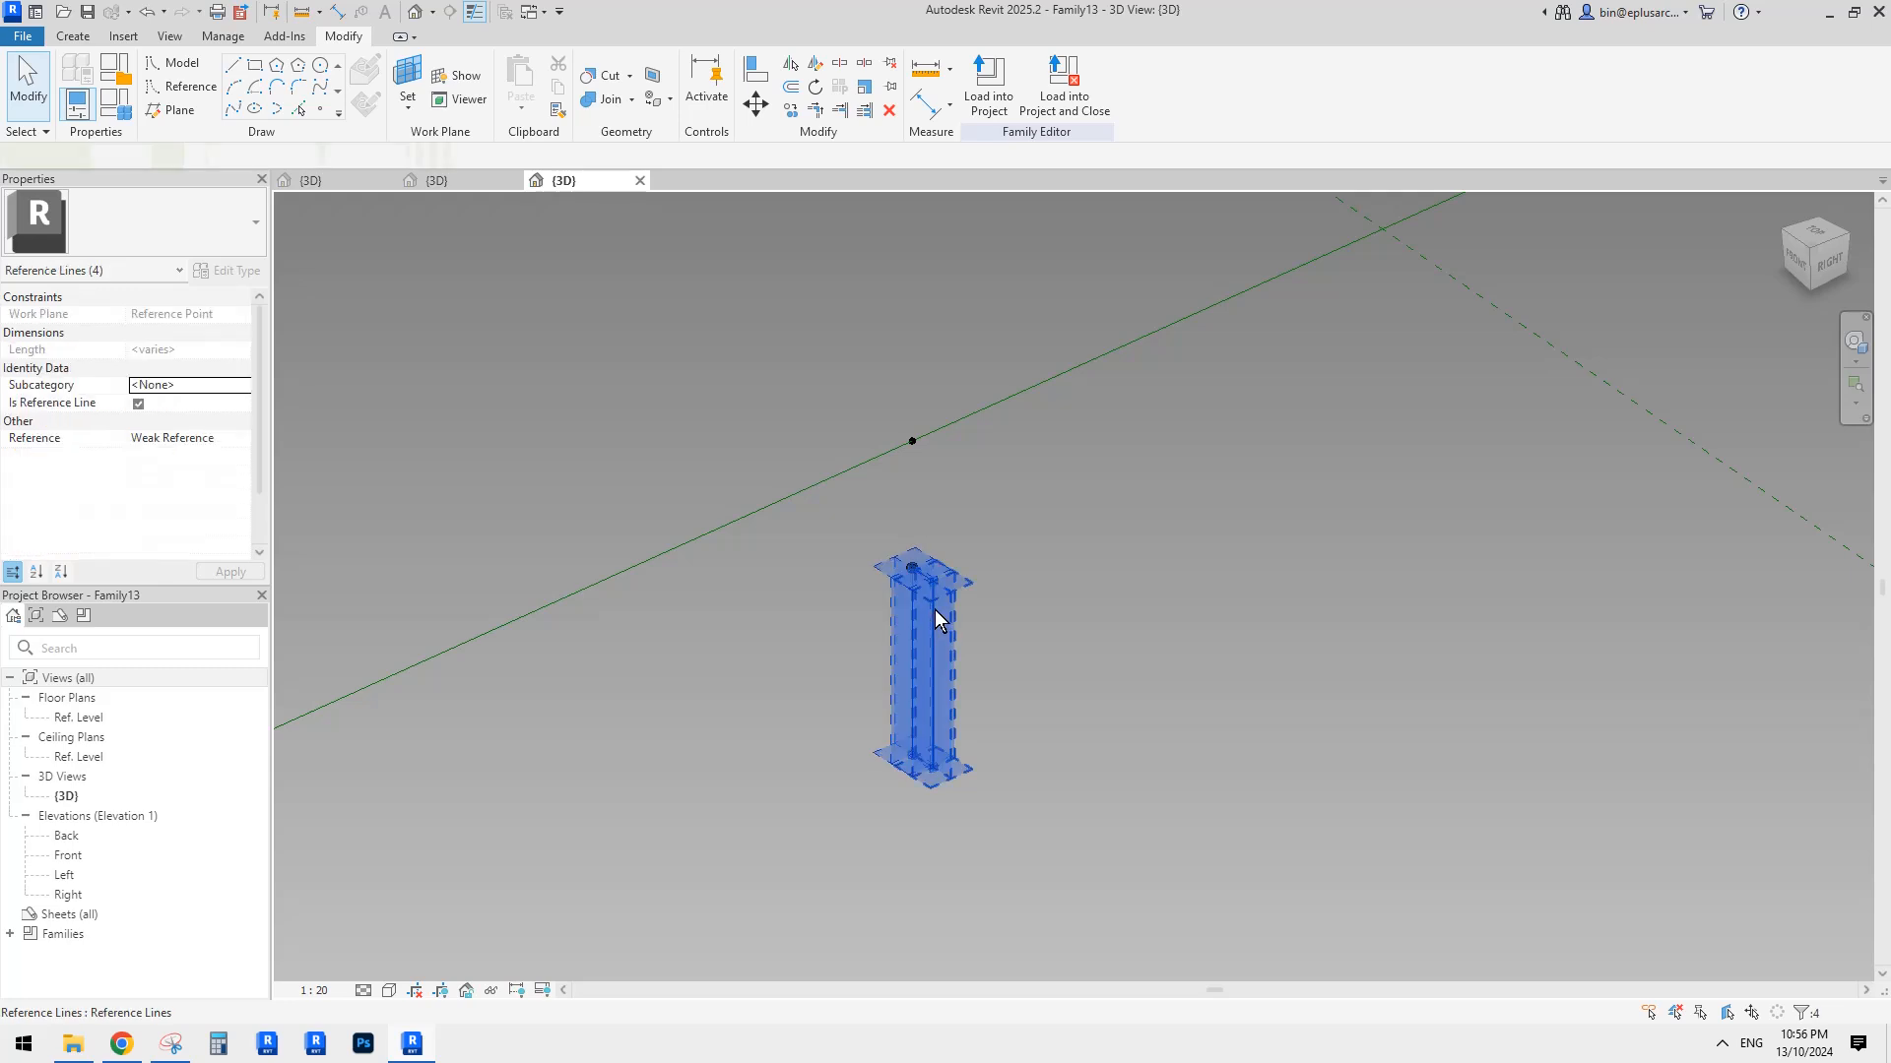
key(m)
key(v)
scroll(932, 579, up, 2)
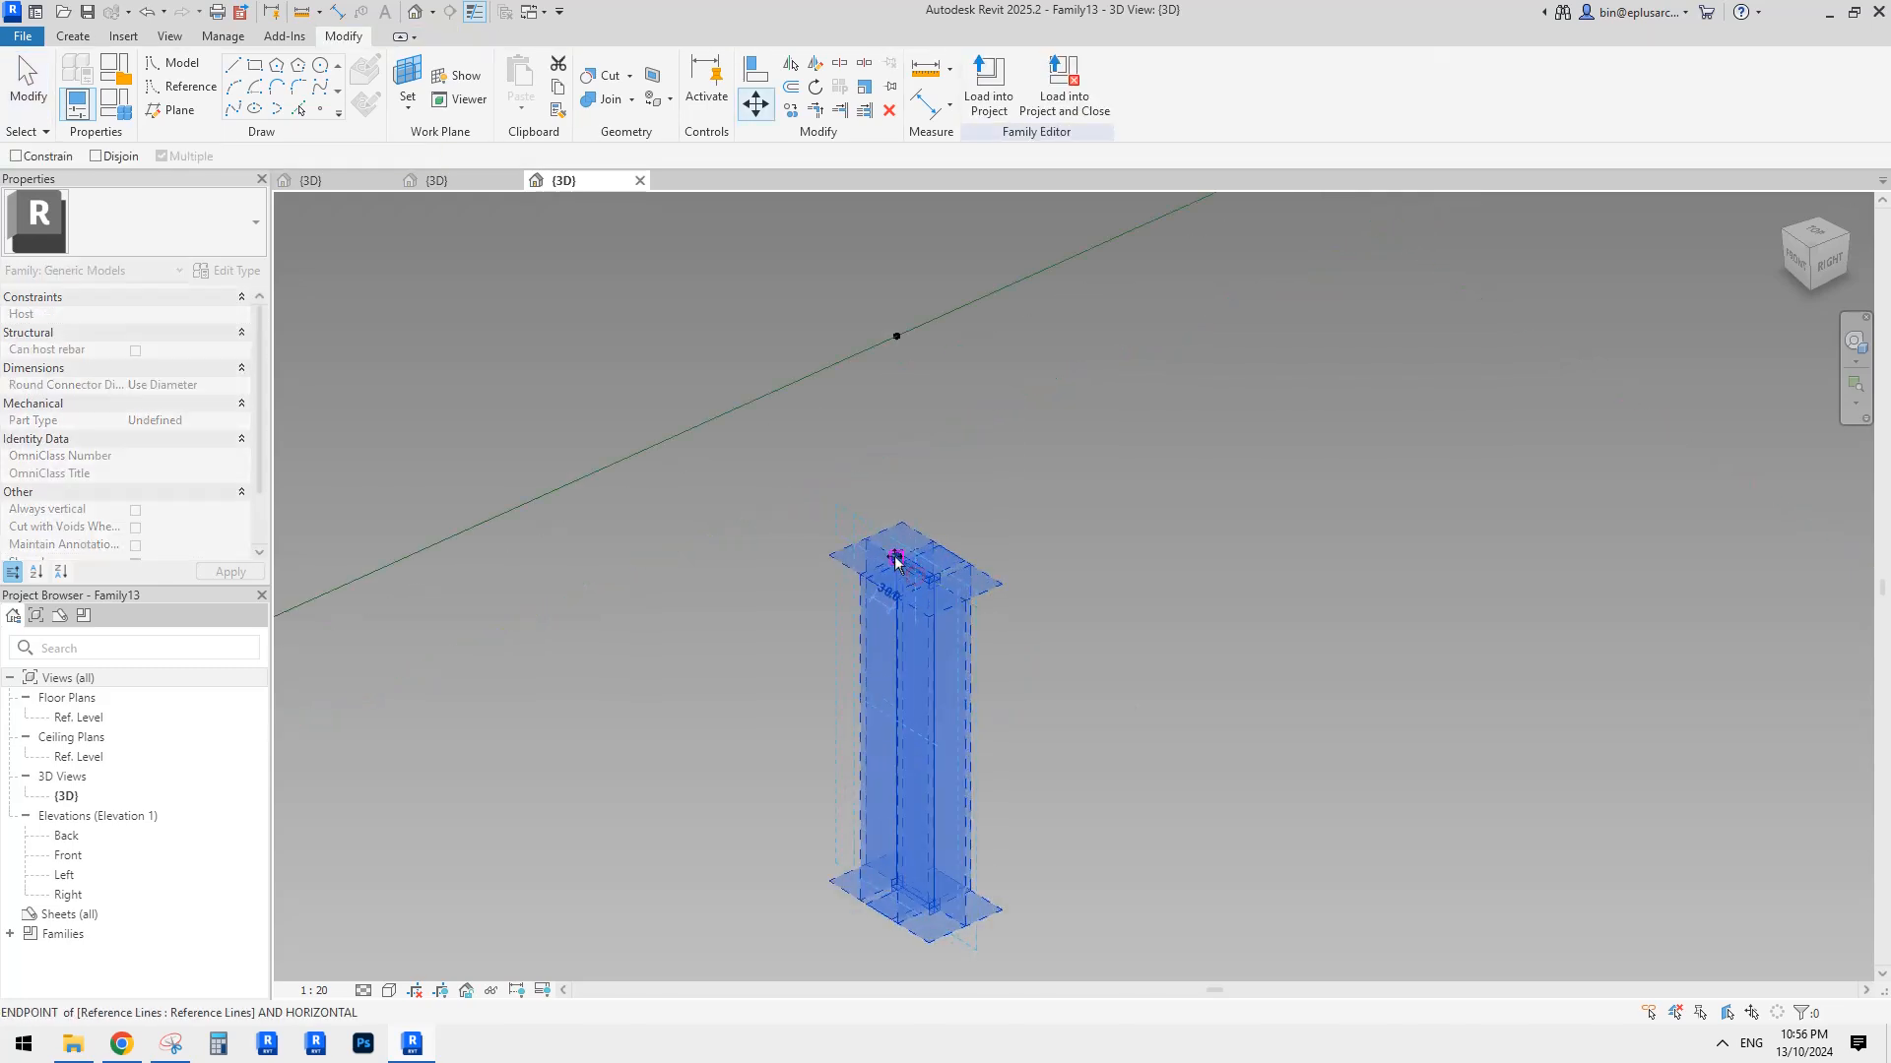
click(896, 558)
scroll(921, 653, down, 4)
click(996, 700)
scroll(945, 666, down, 2)
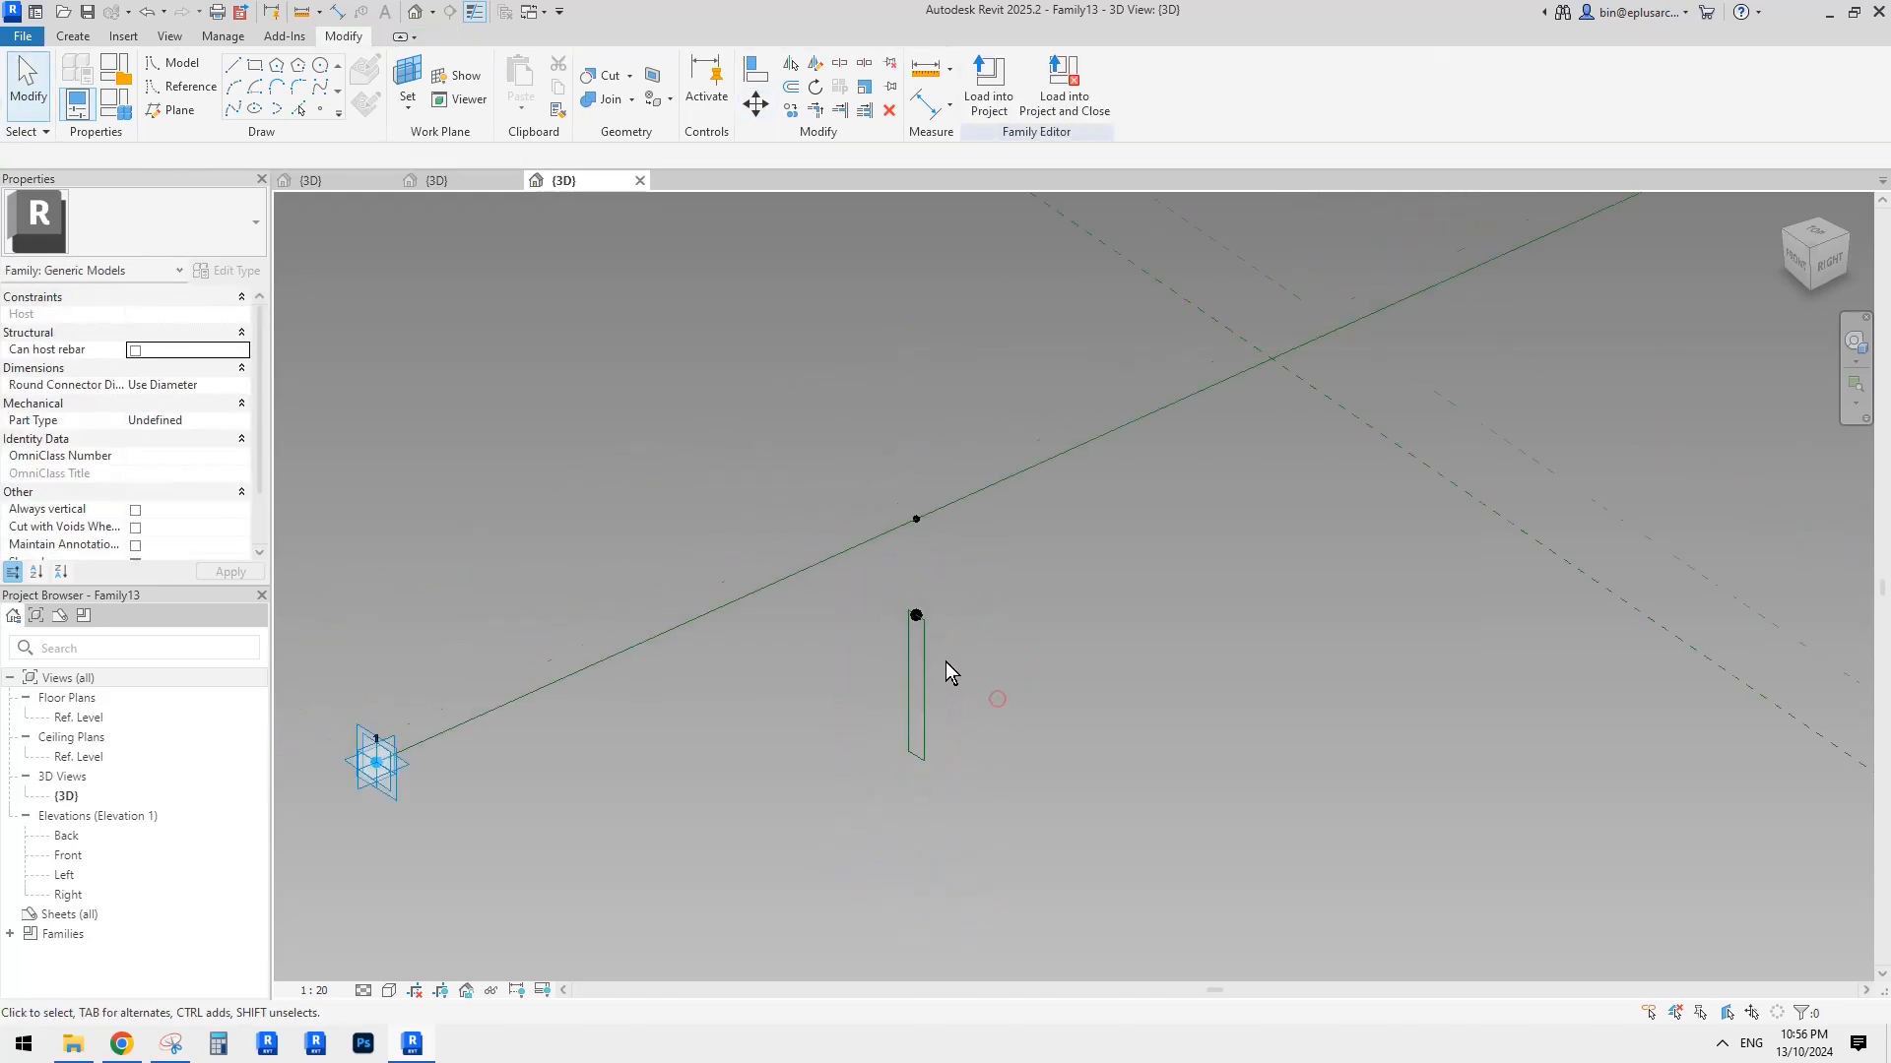
Link the hanging point's offset to a new family instance parameter named ofs.
scroll(976, 657, down, 2)
shift+middle_drag(979, 682, 940, 690)
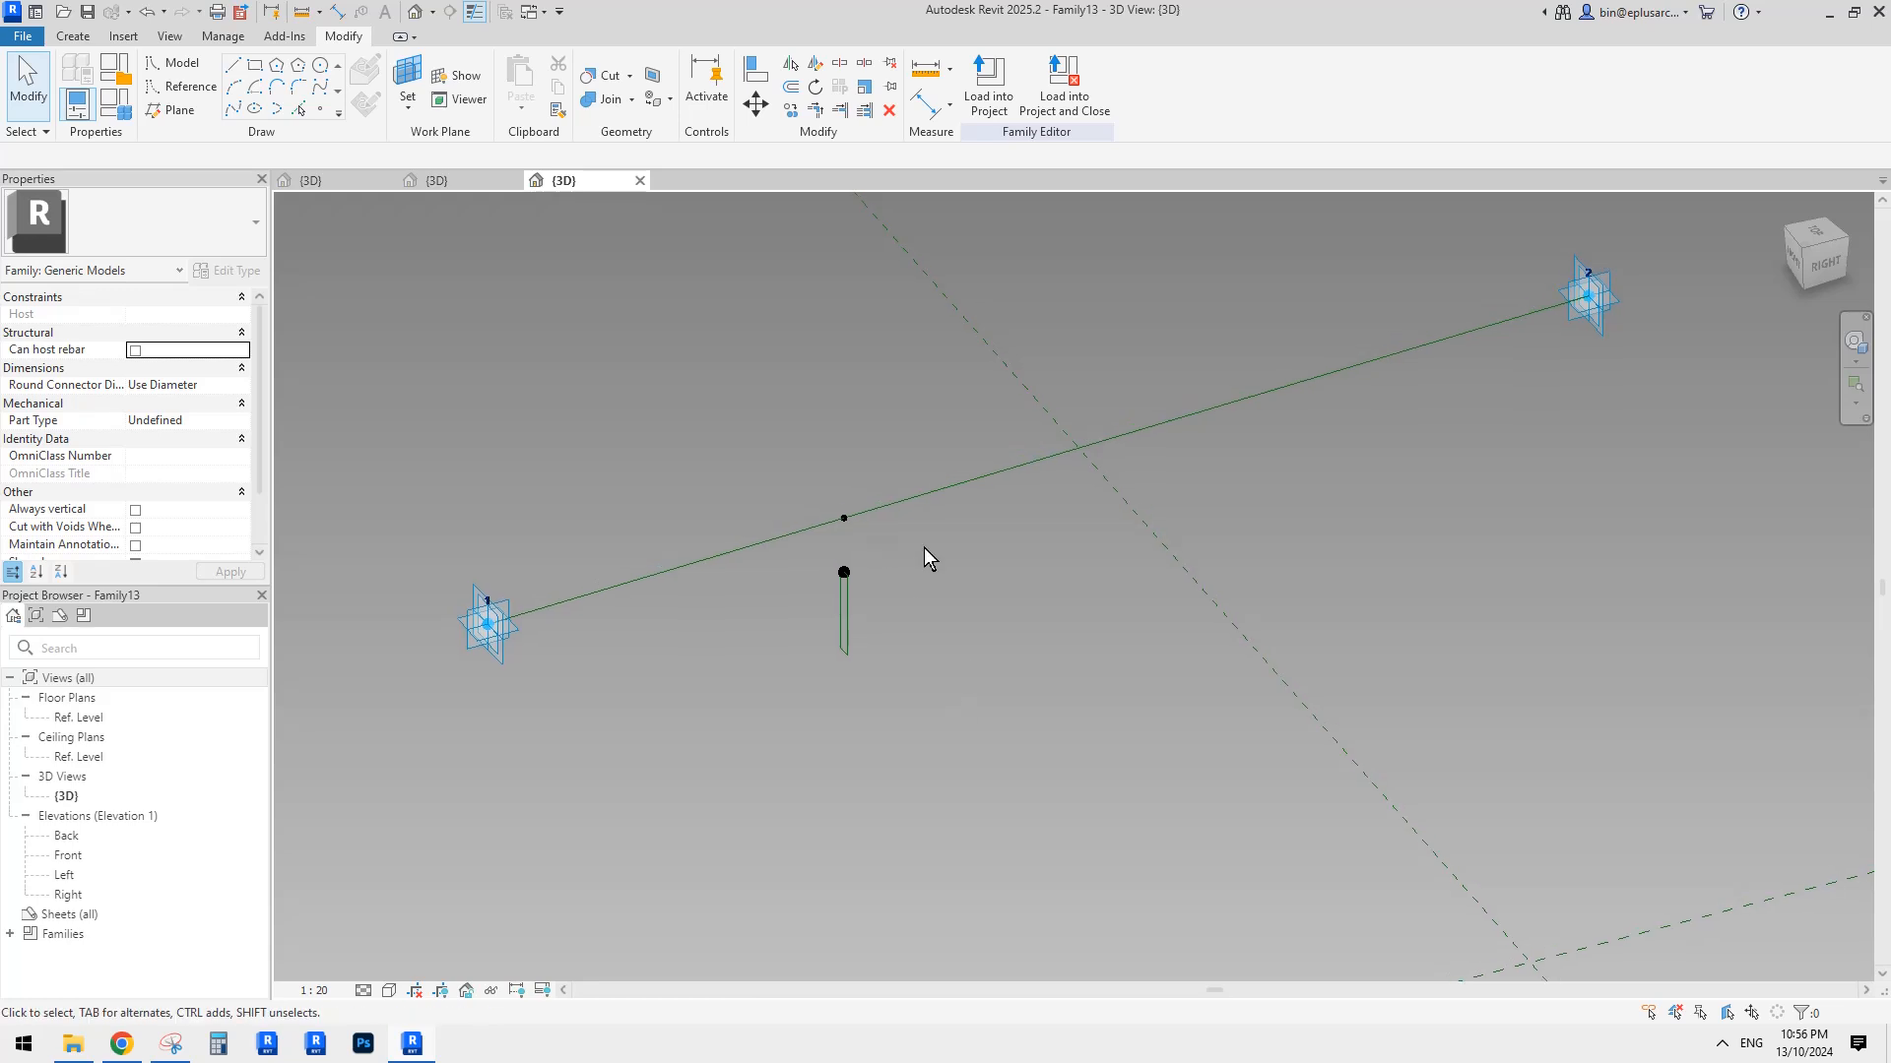
scroll(853, 551, up, 5)
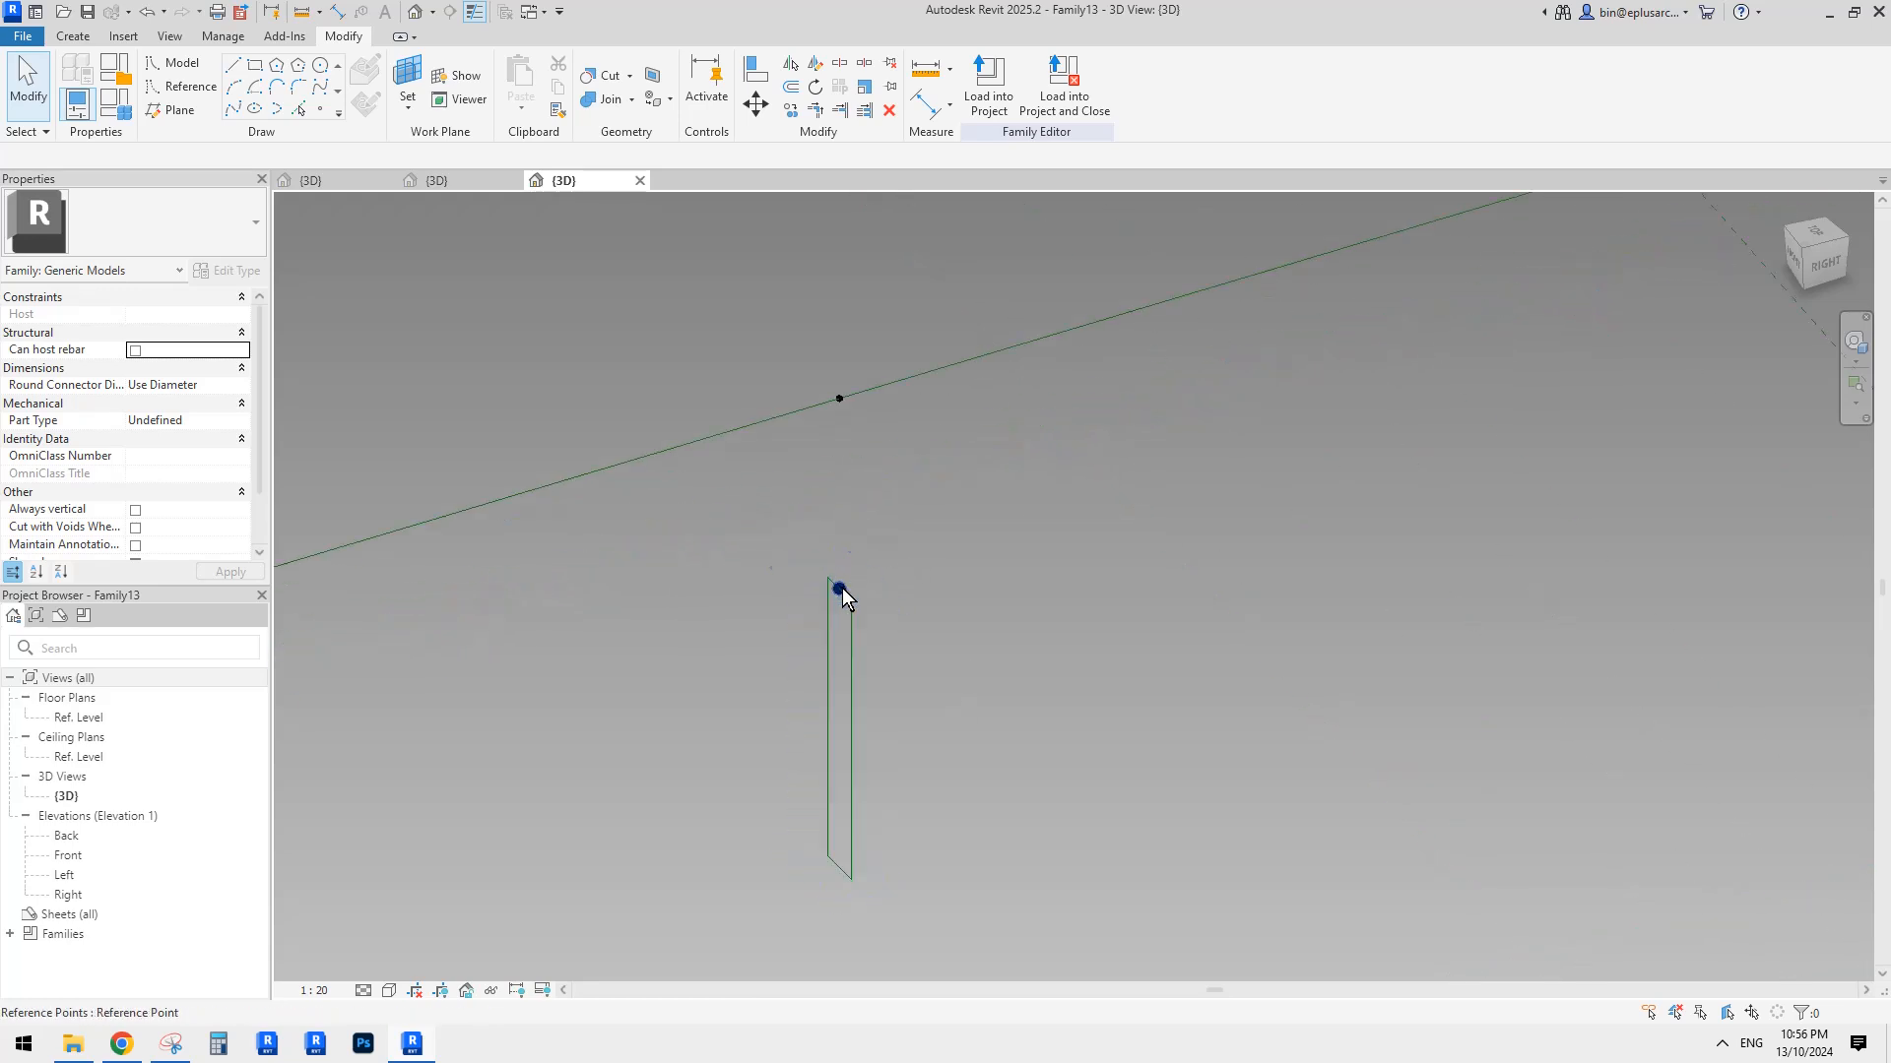
click(840, 589)
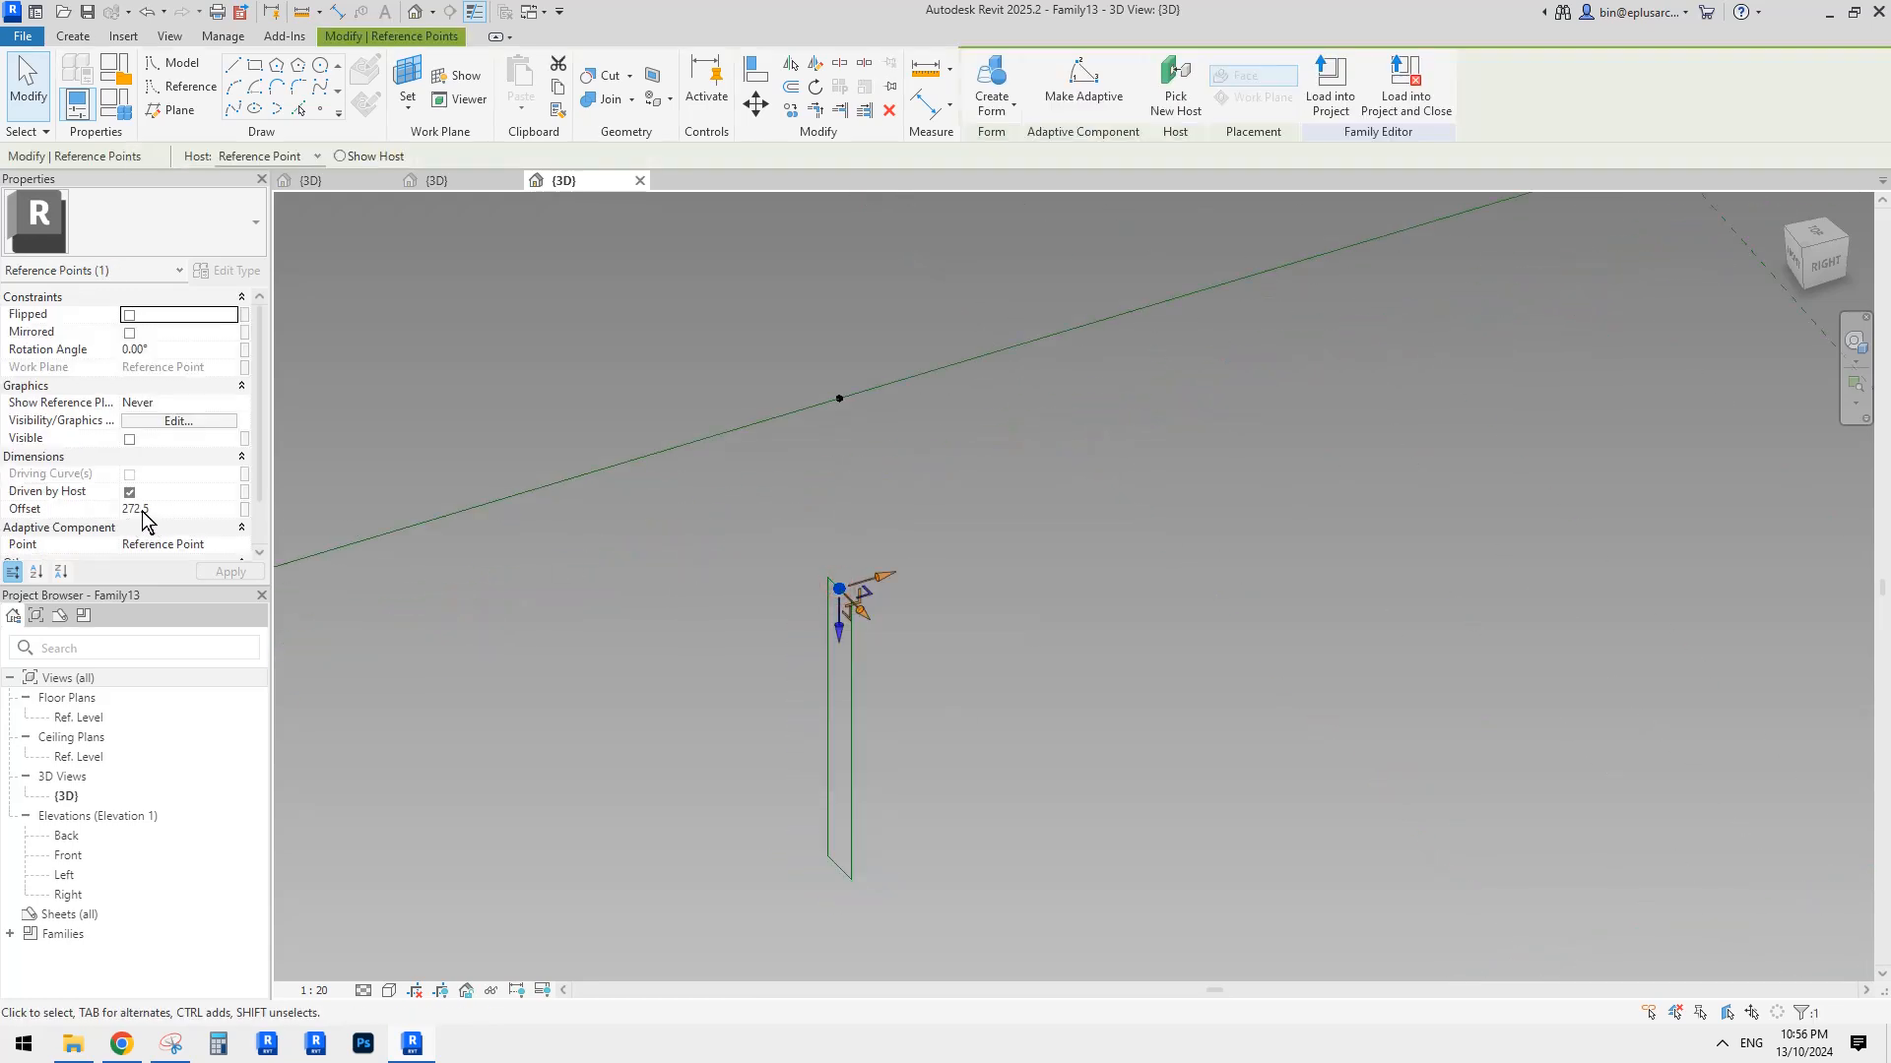
click(245, 509)
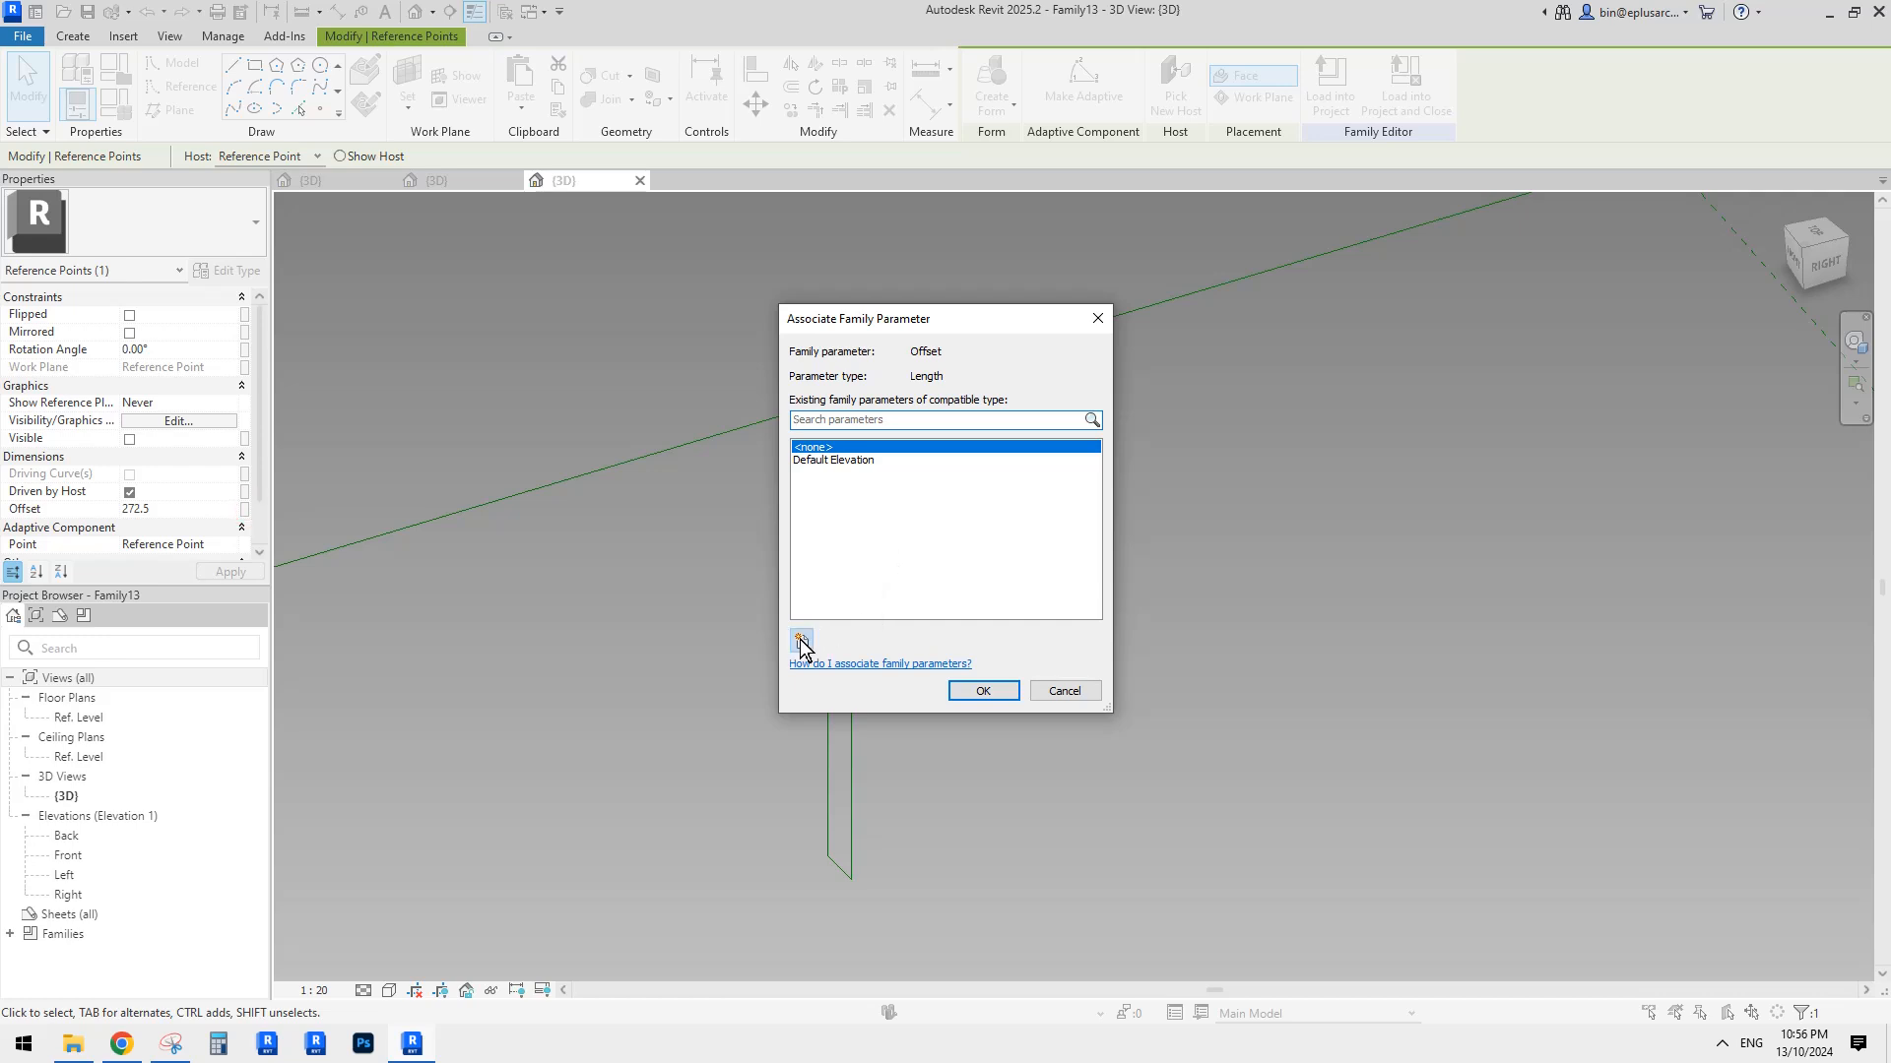
click(802, 641)
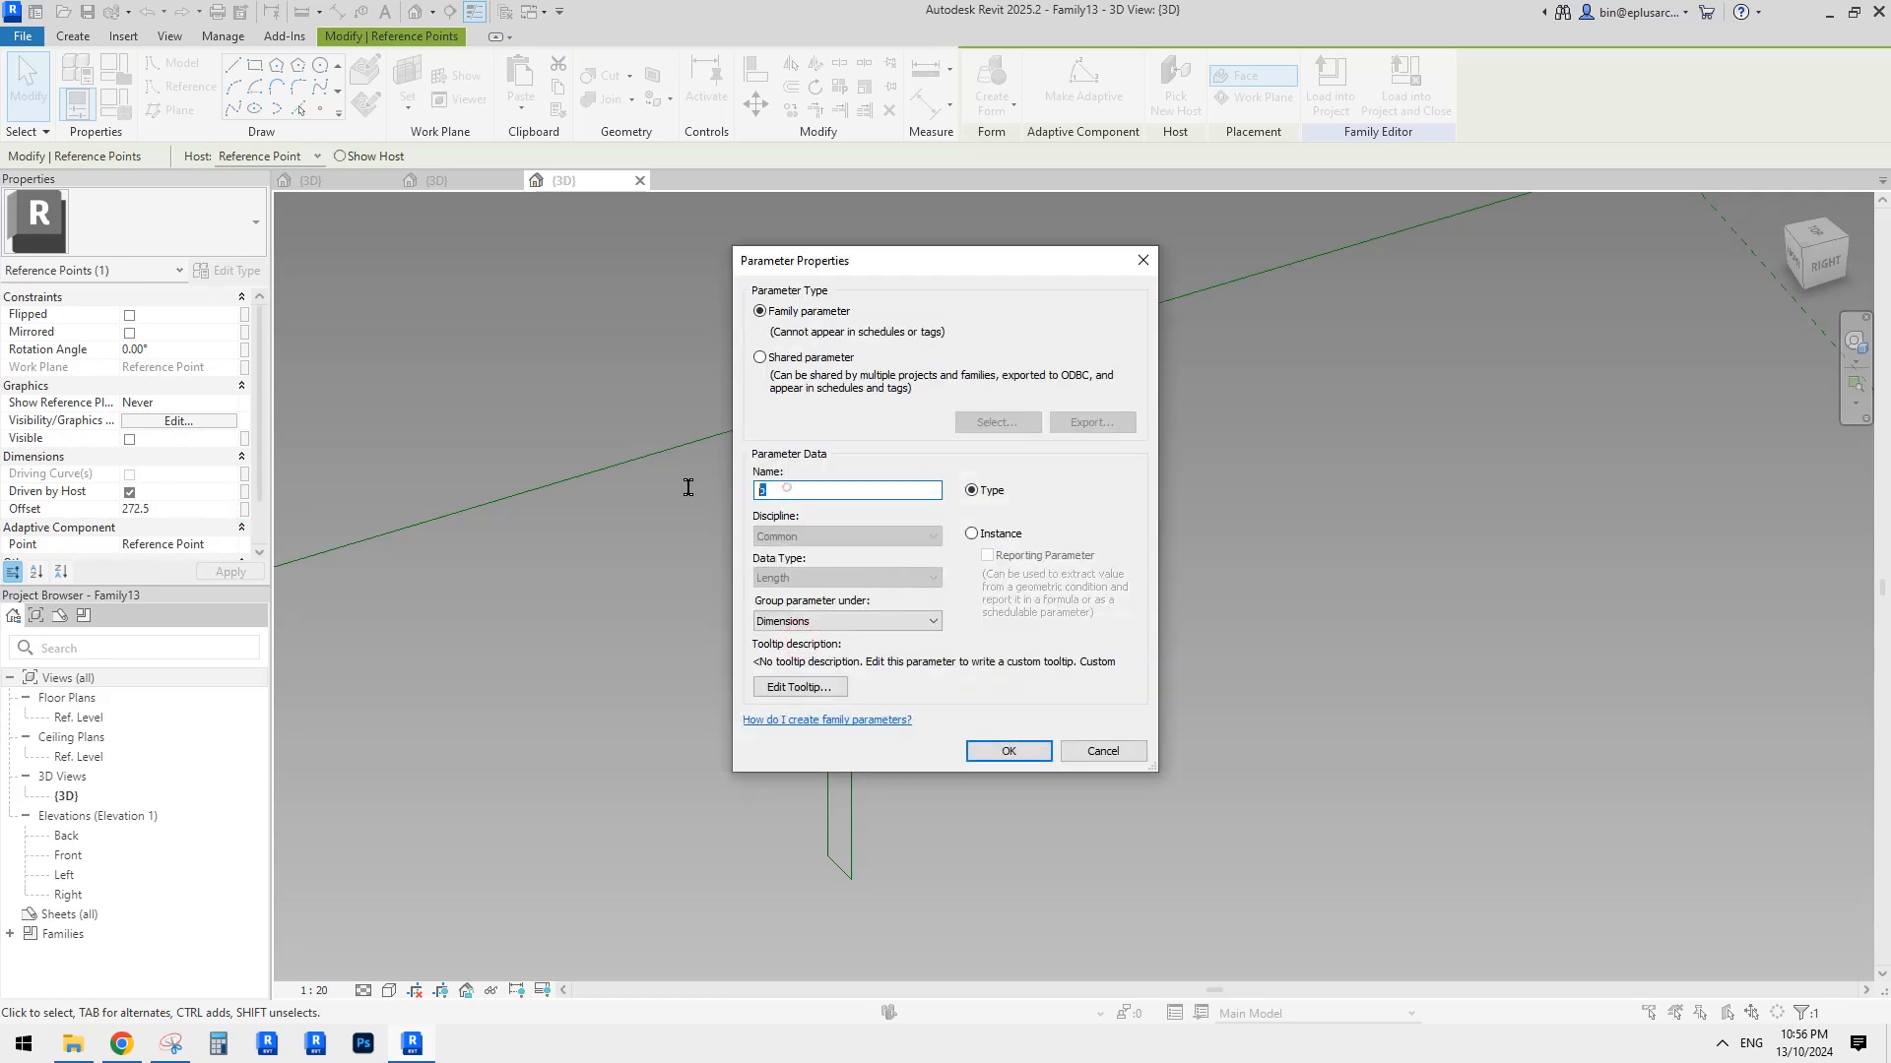
text(ofs)
click(1013, 753)
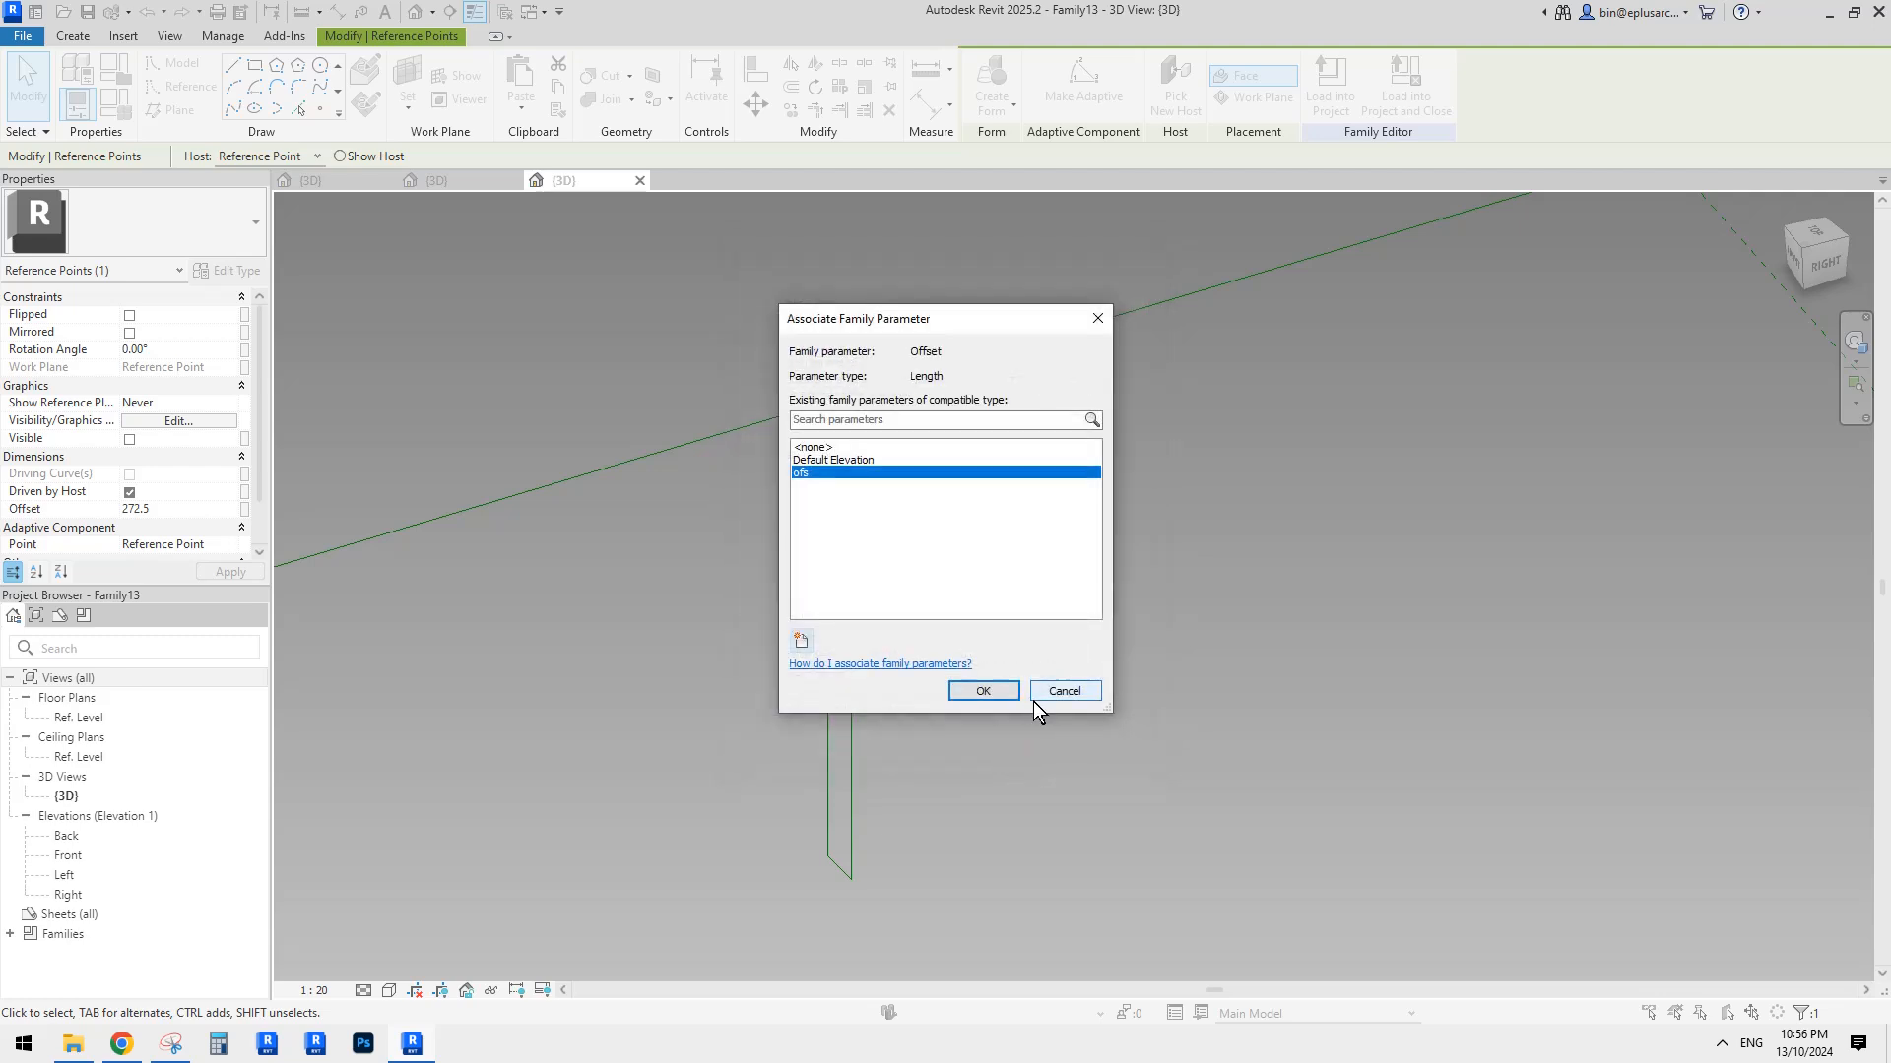
click(983, 696)
Copy the hosted point, its offset point and the rectangle profile about 640 mm away, towards the adaptive point 2 side.
scroll(975, 647, down, 3)
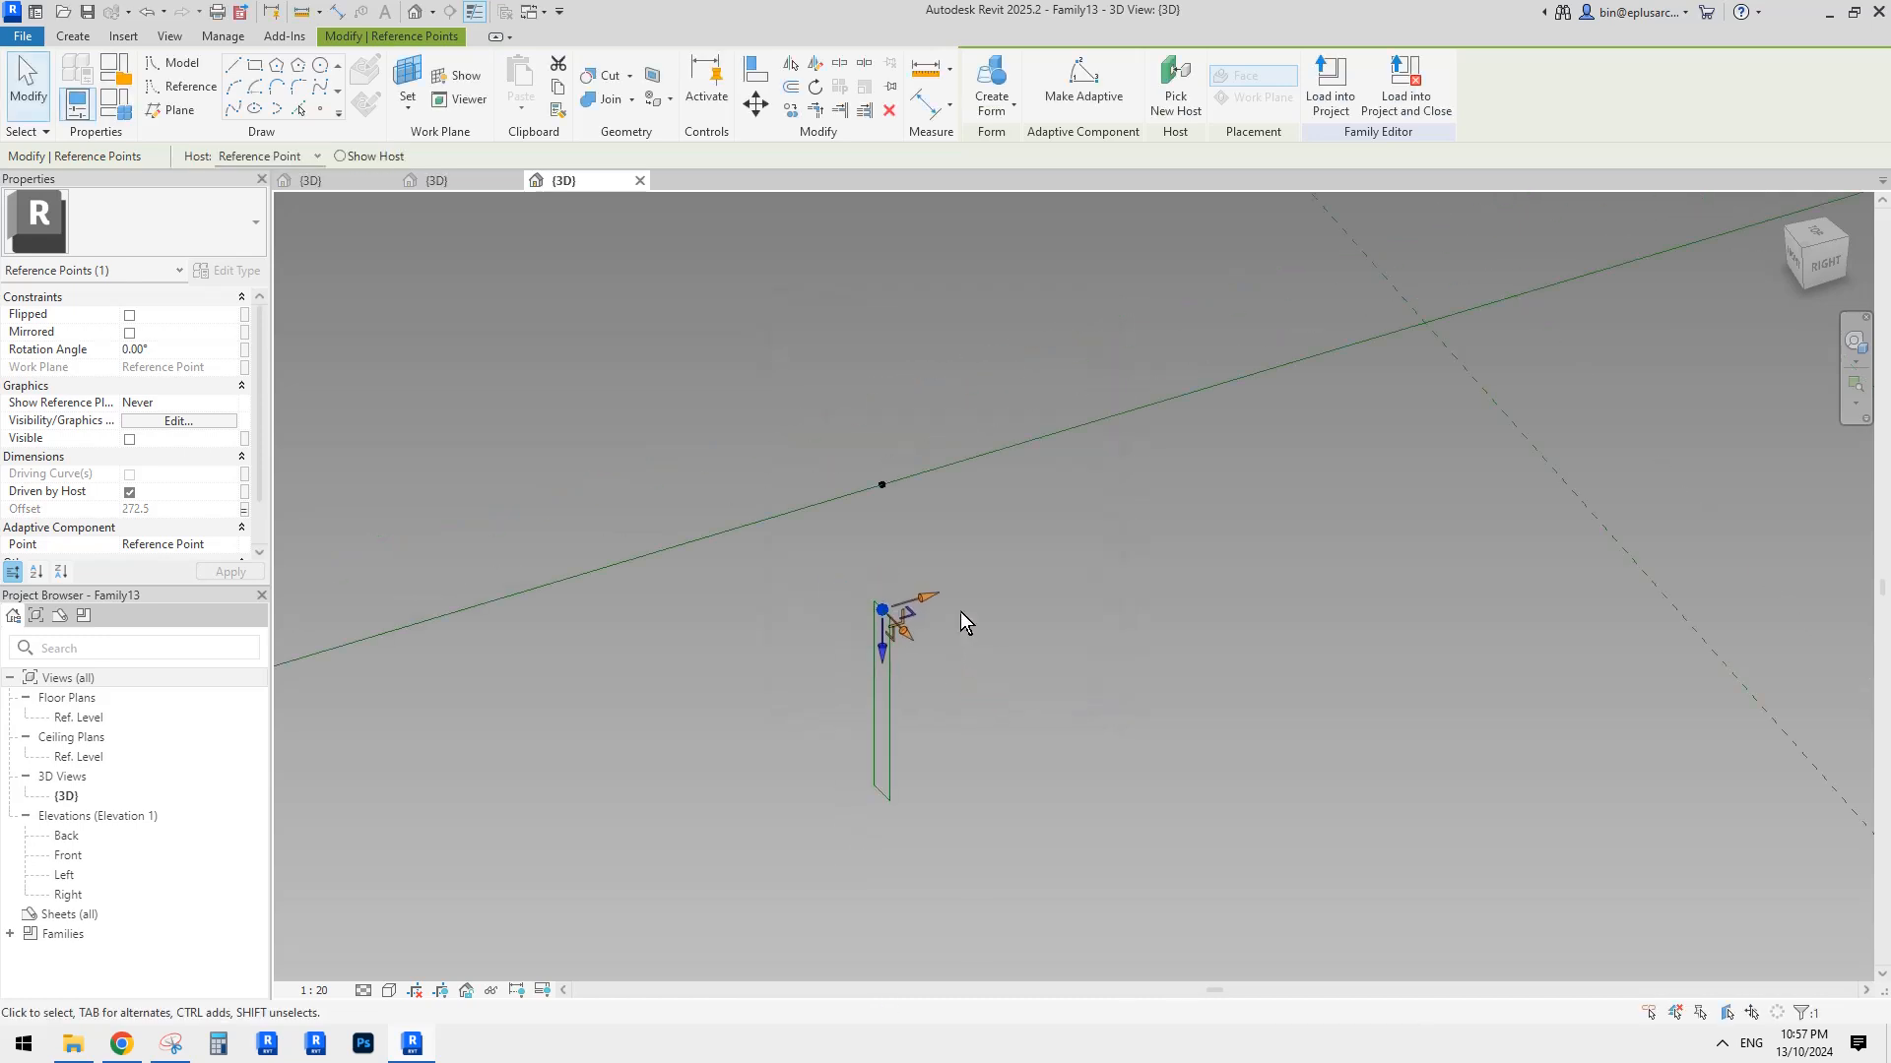
mouse_move(936, 640)
shift+middle_down()
mouse_move(918, 632)
mouse_move(945, 687)
mouse_move(925, 604)
mouse_move(940, 628)
shift+middle_up()
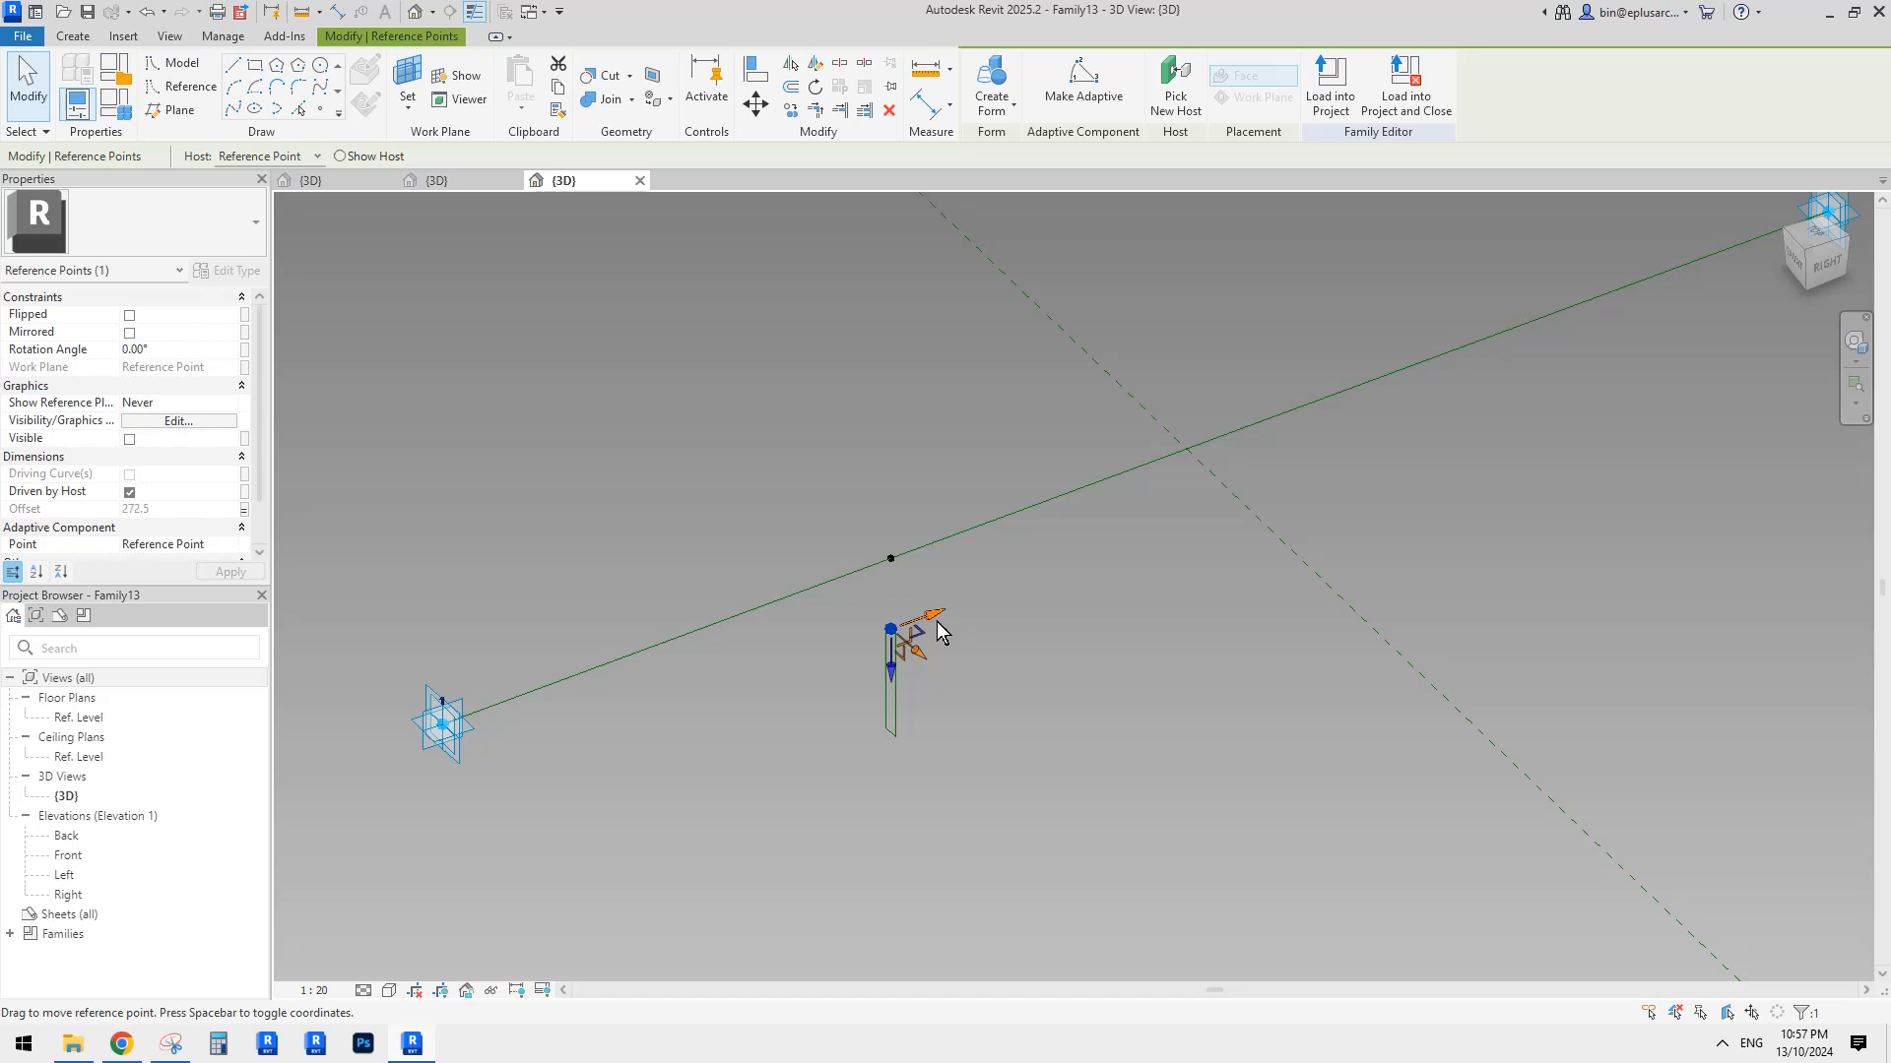
click(943, 623)
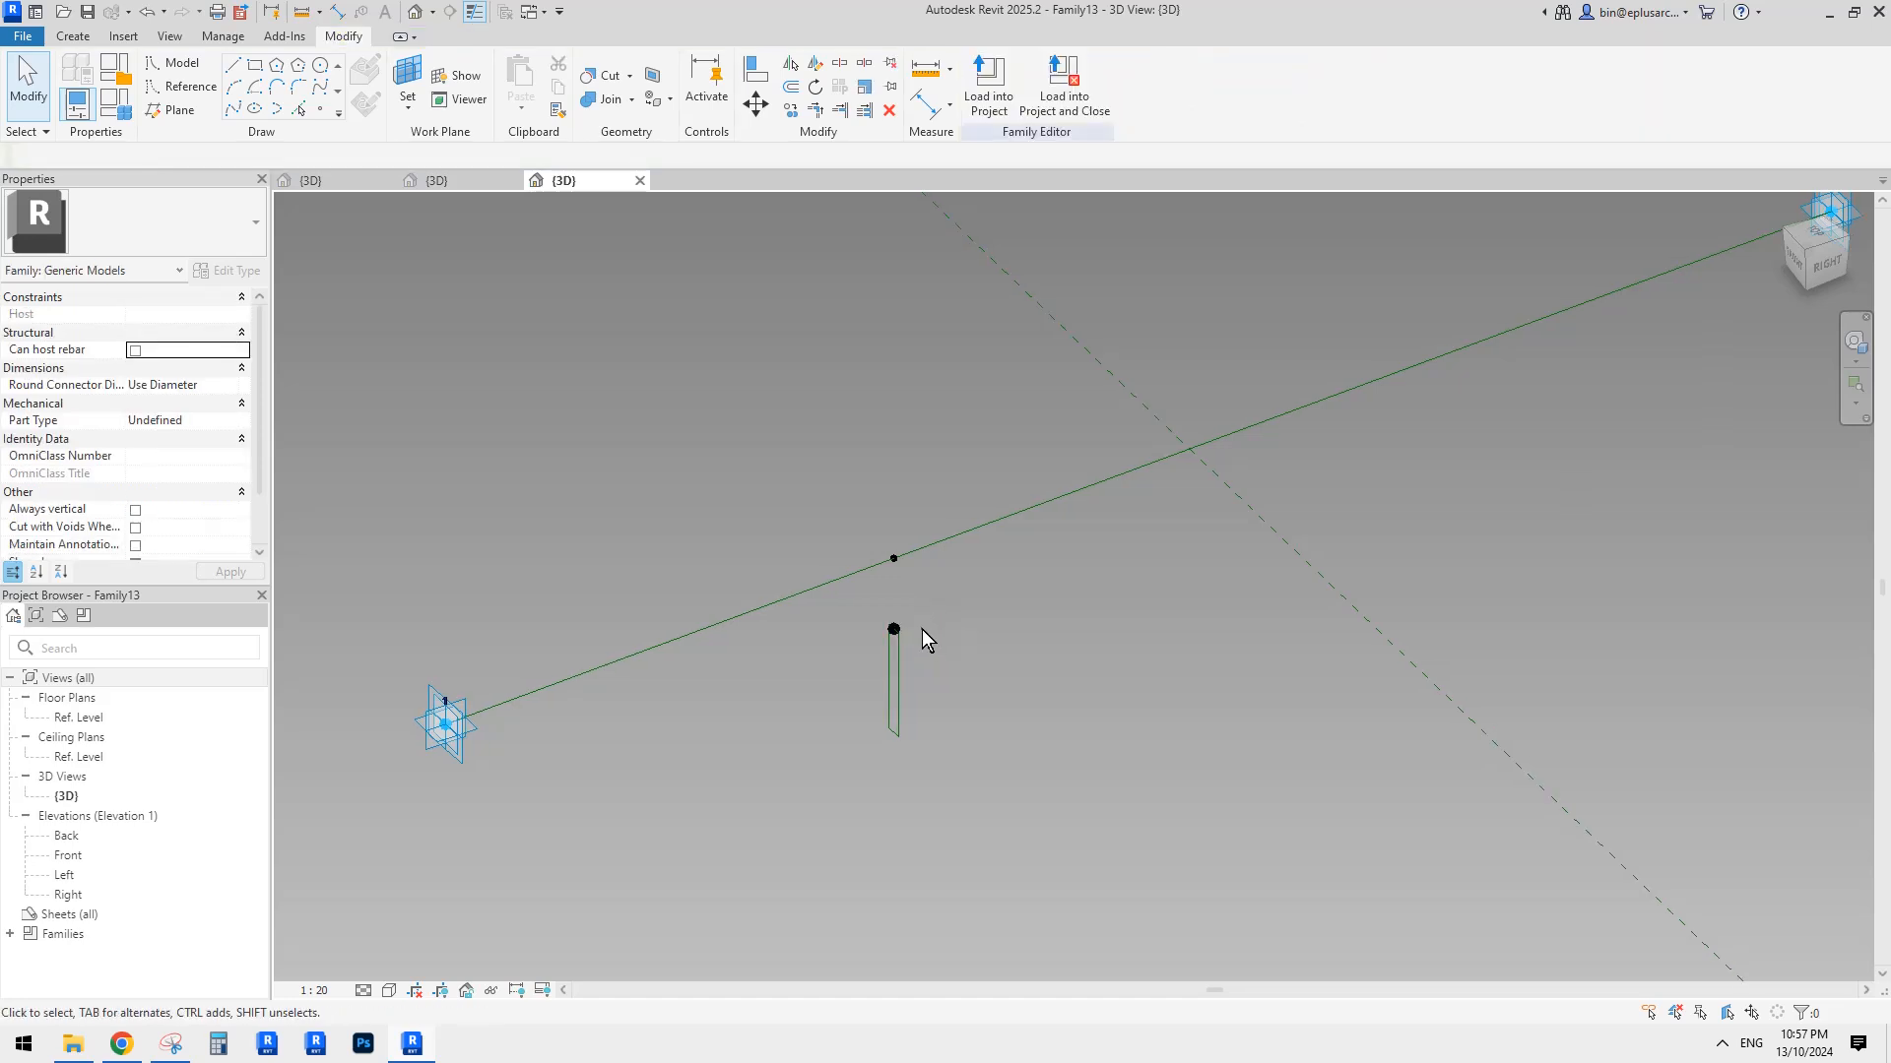
middle_drag(922, 629, 935, 629)
drag(855, 490, 978, 794)
key(c)
key(o)
click(971, 603)
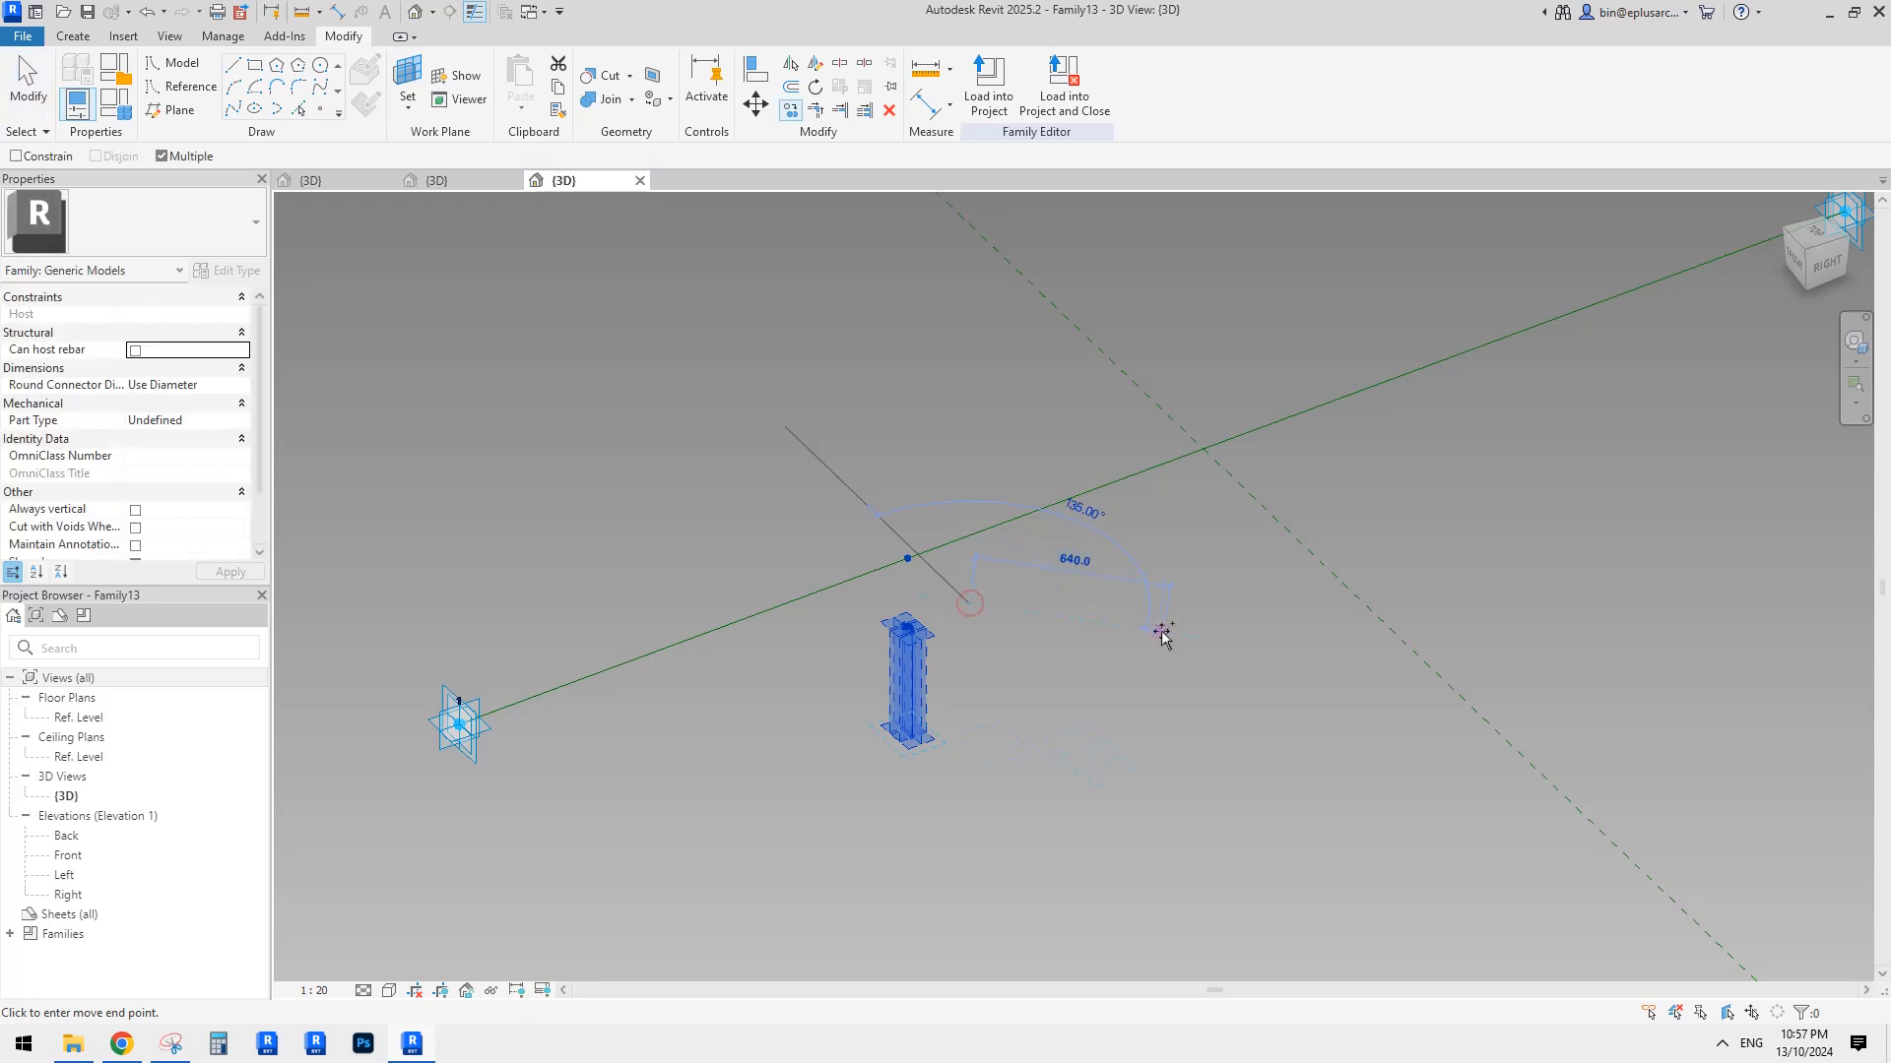
click(1163, 632)
key(Escape)
key(Escape)
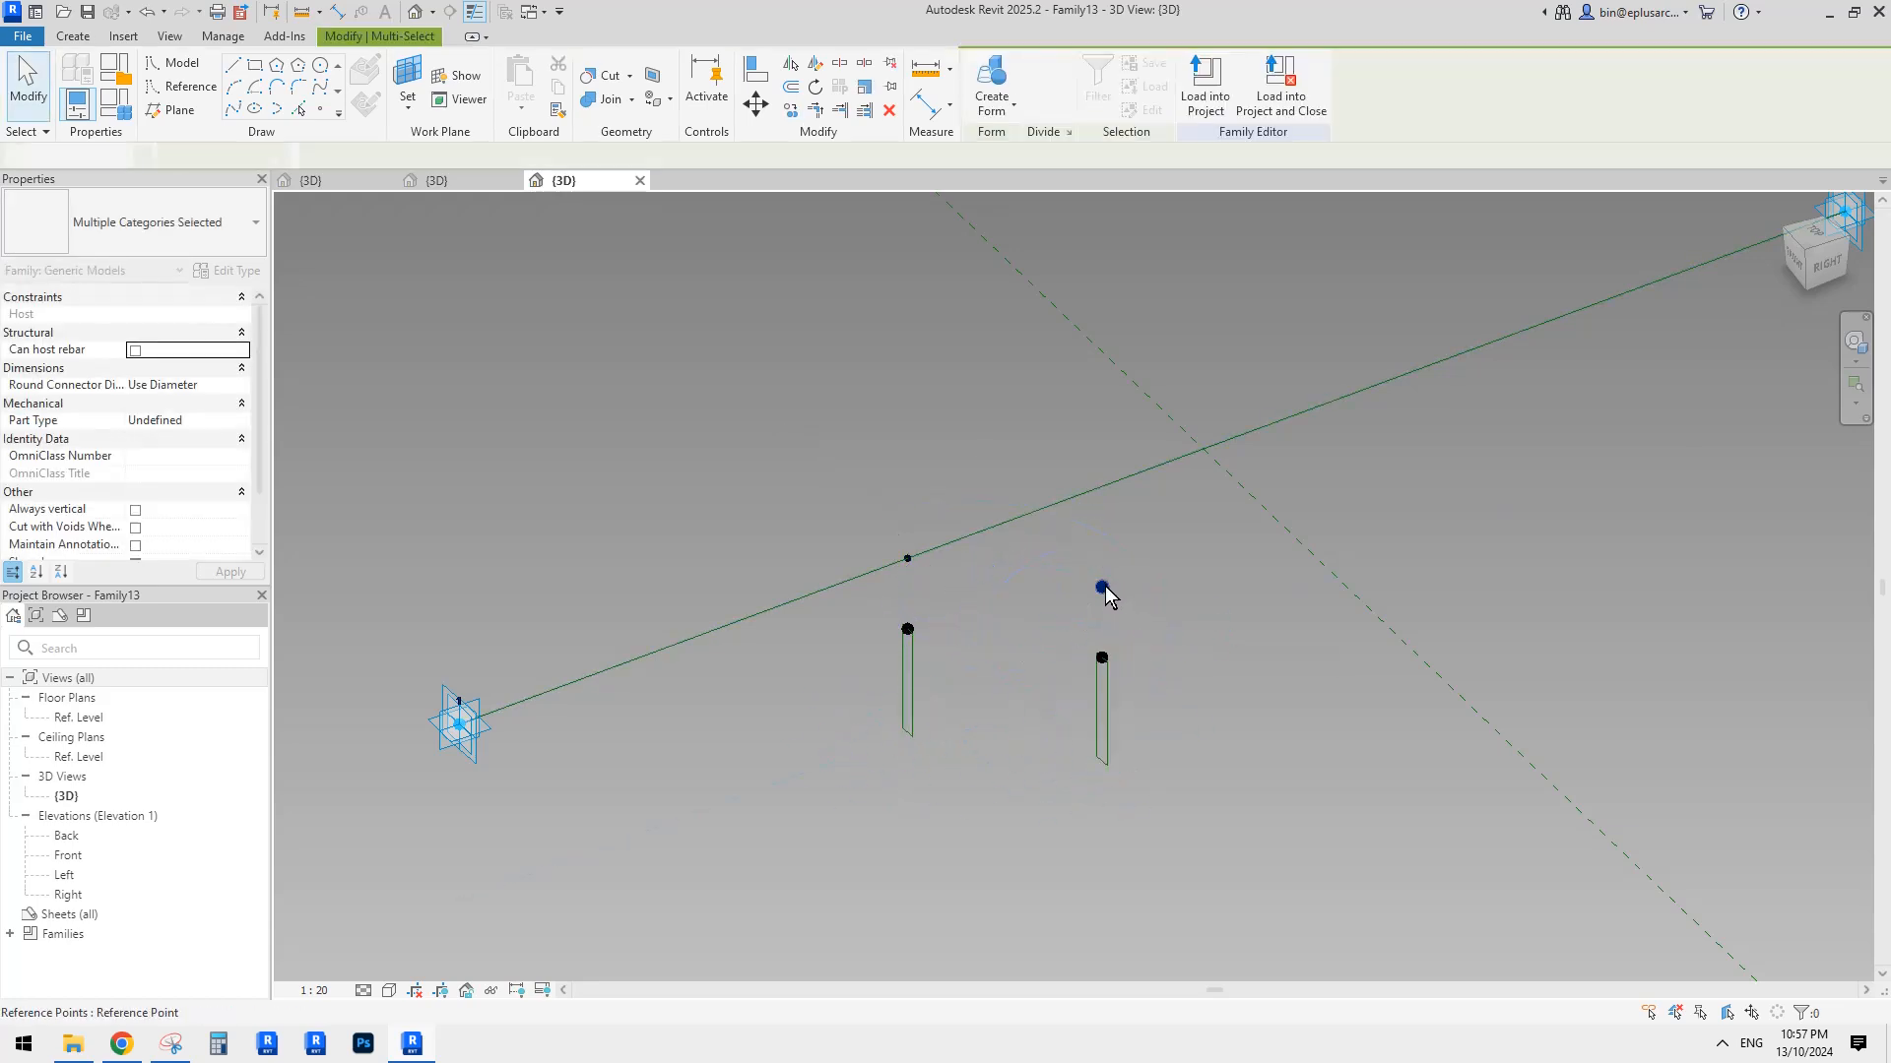
Rehost the copied upper point onto the reference line, between the first hosted point and adaptive point 2.
click(1103, 588)
middle_drag(1202, 511, 1161, 578)
click(1175, 87)
click(1224, 491)
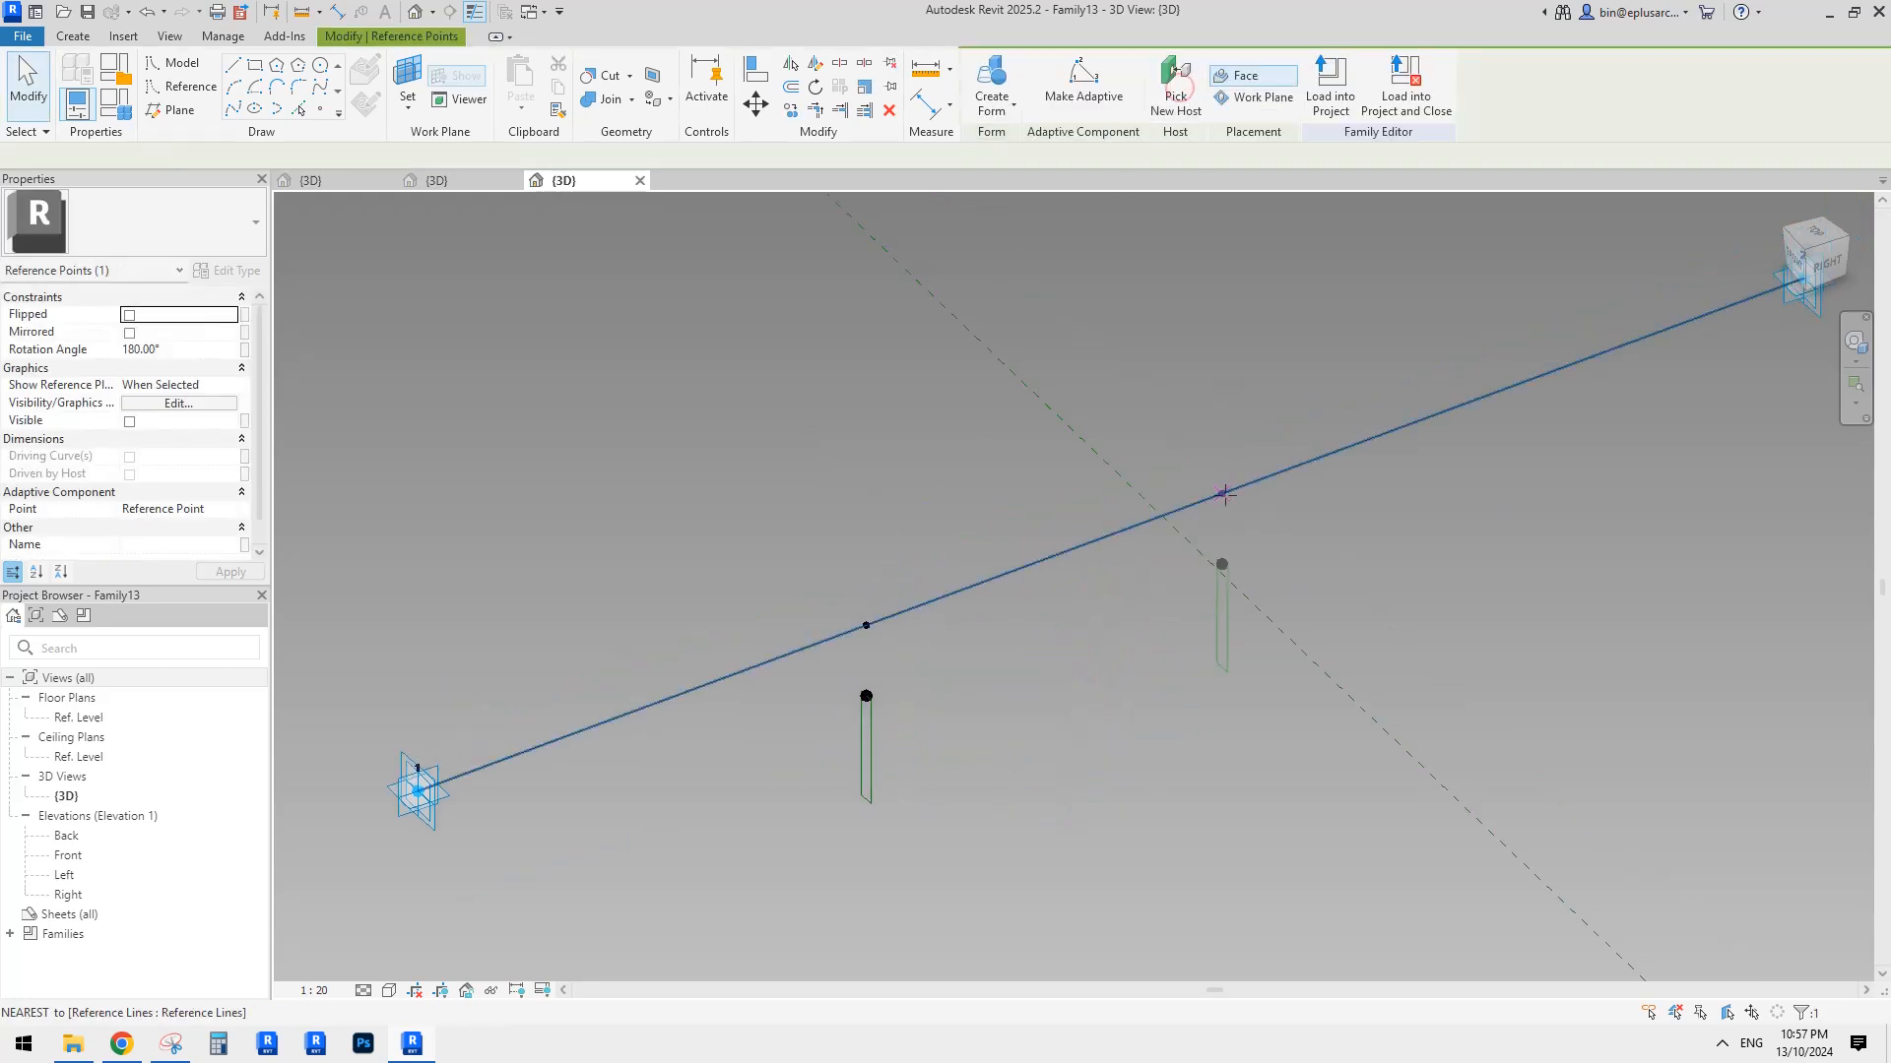
key(Escape)
Create a solid form between the two rectangular profiles.
scroll(1133, 640, down, 2)
click(918, 709)
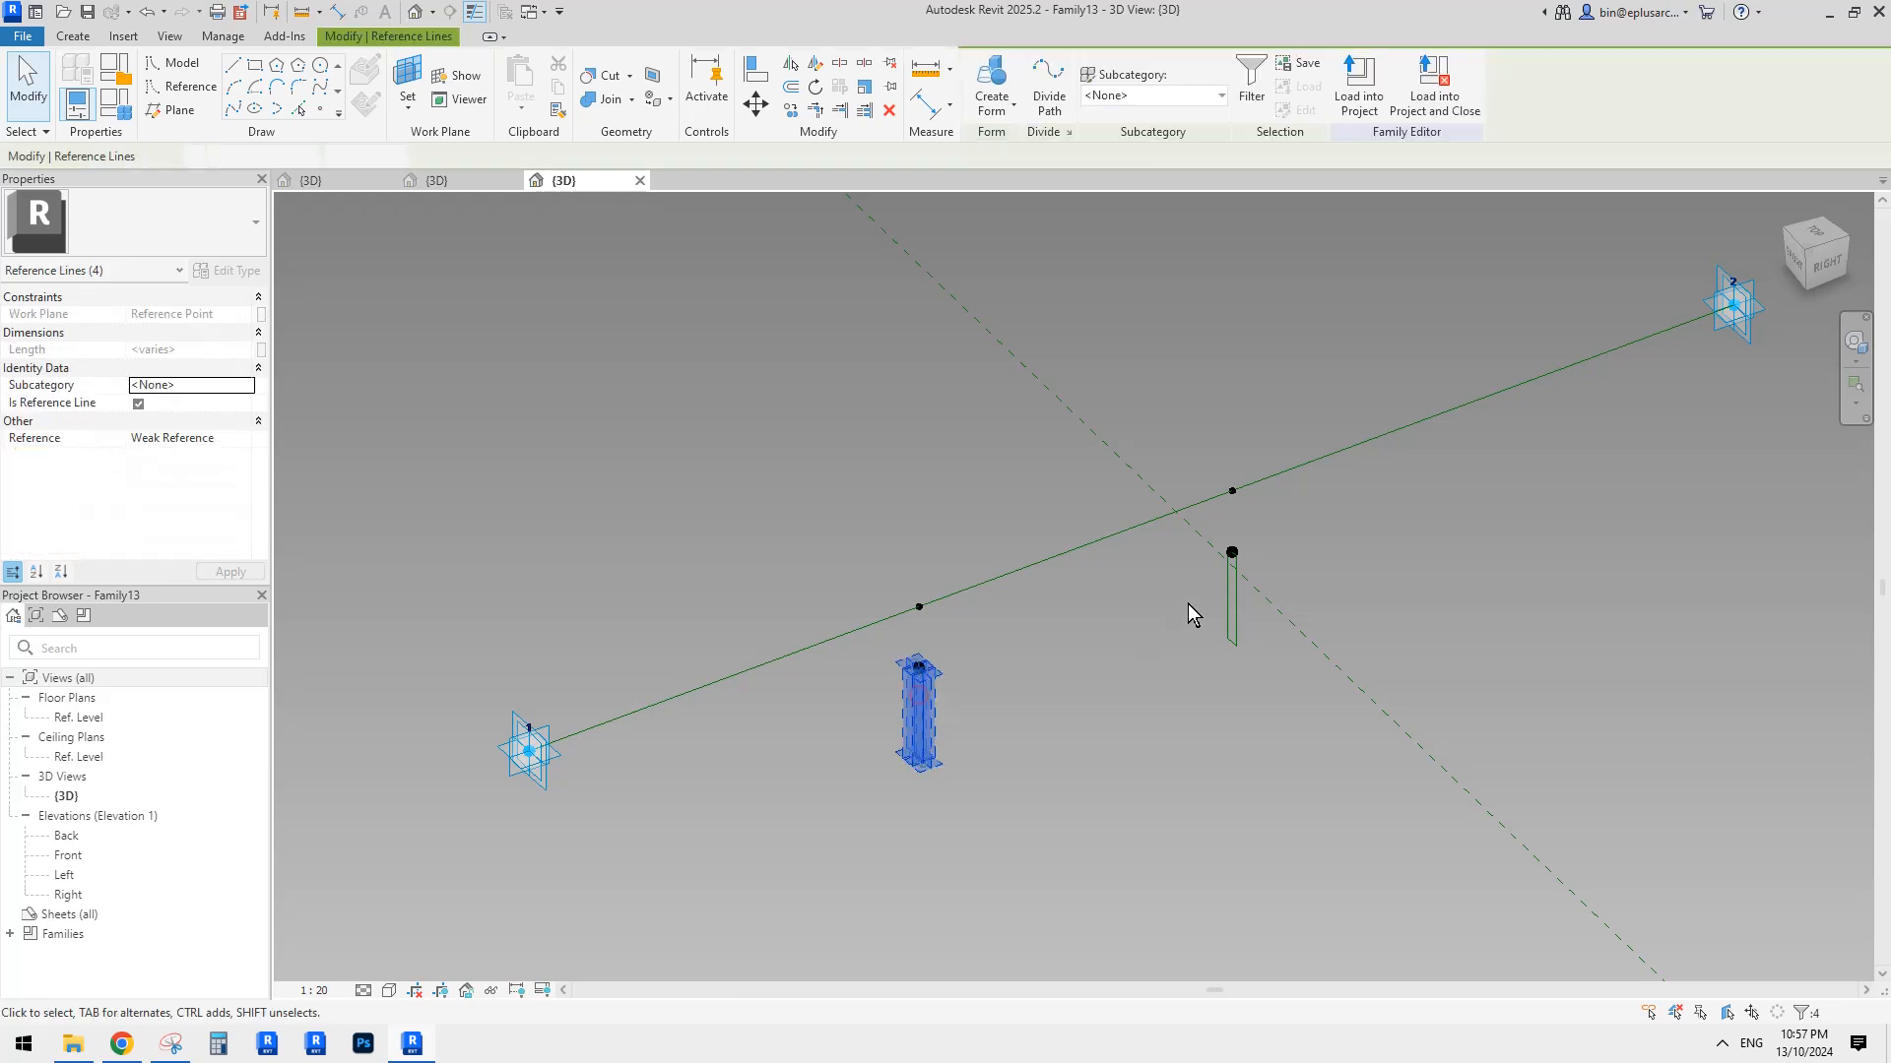
ctrl+click(1231, 603)
click(998, 75)
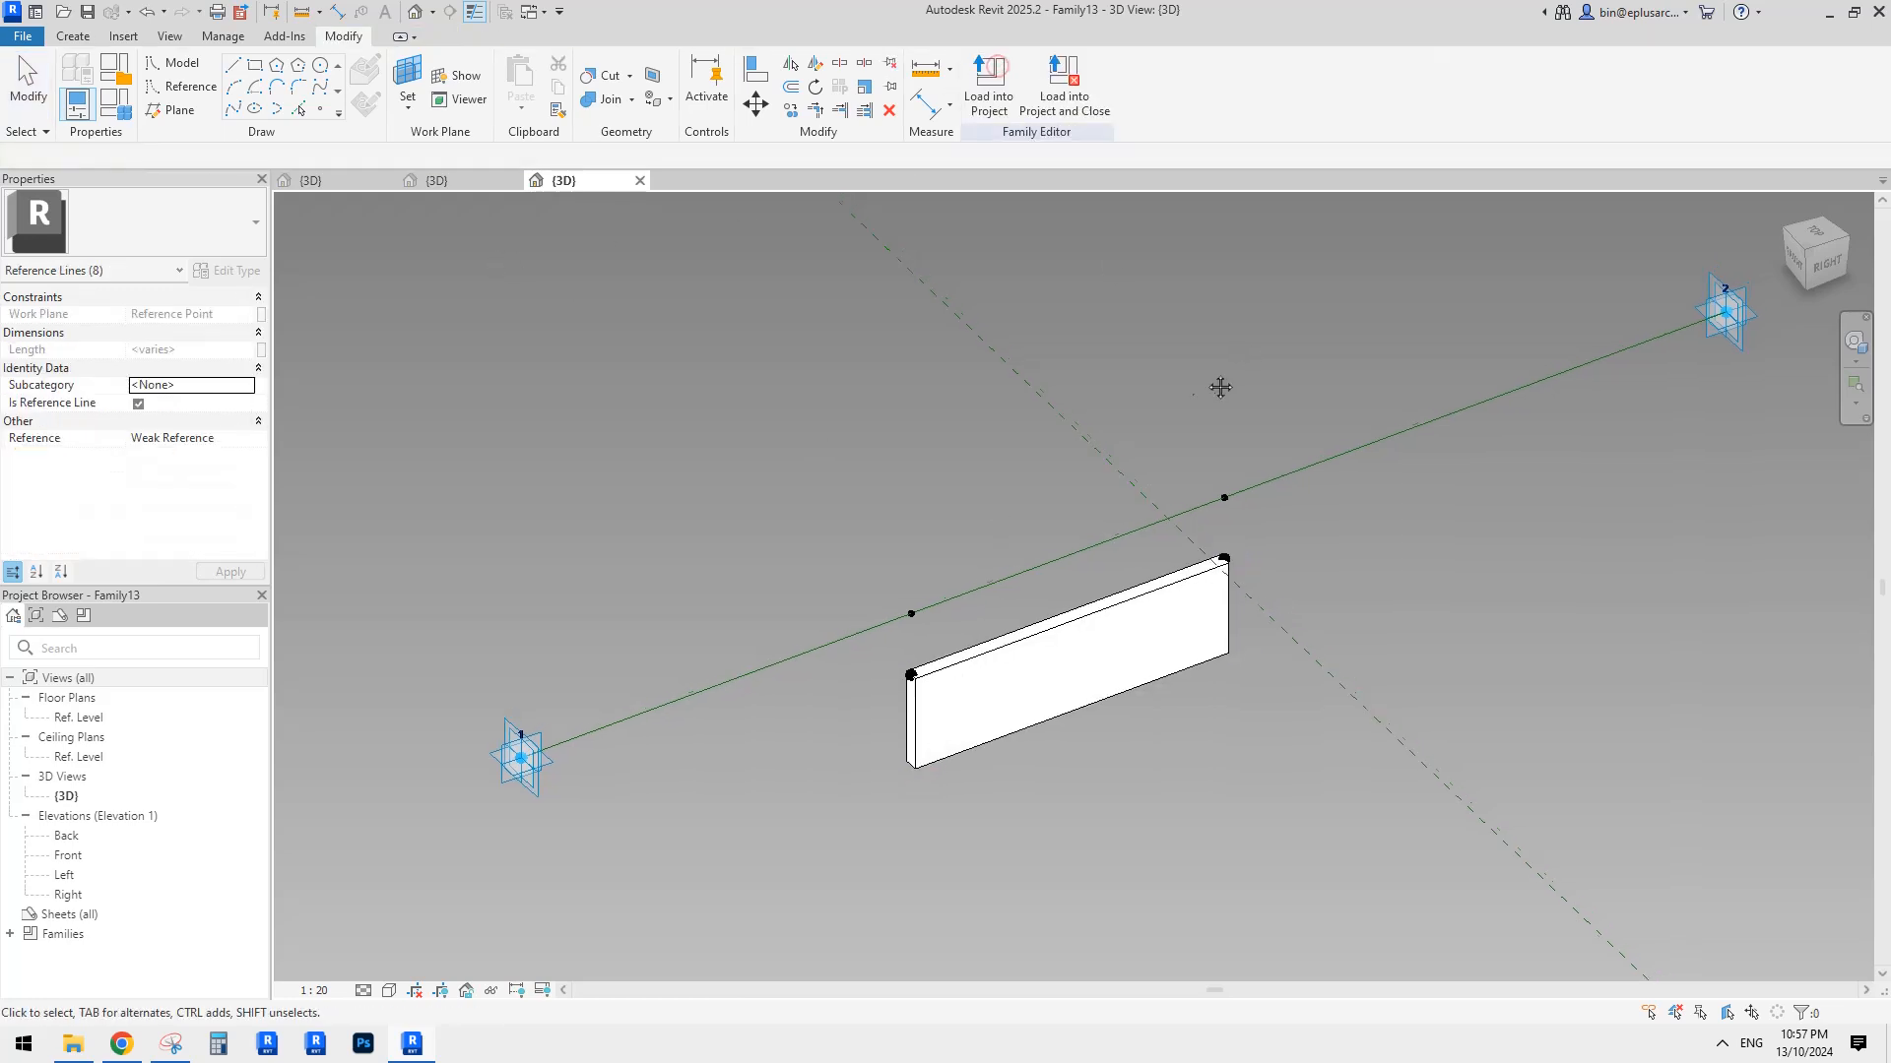
Move the two hosted points to the ends of the reference line, at adaptive points 1 and 2, to stretch the beam.
drag(907, 608, 541, 727)
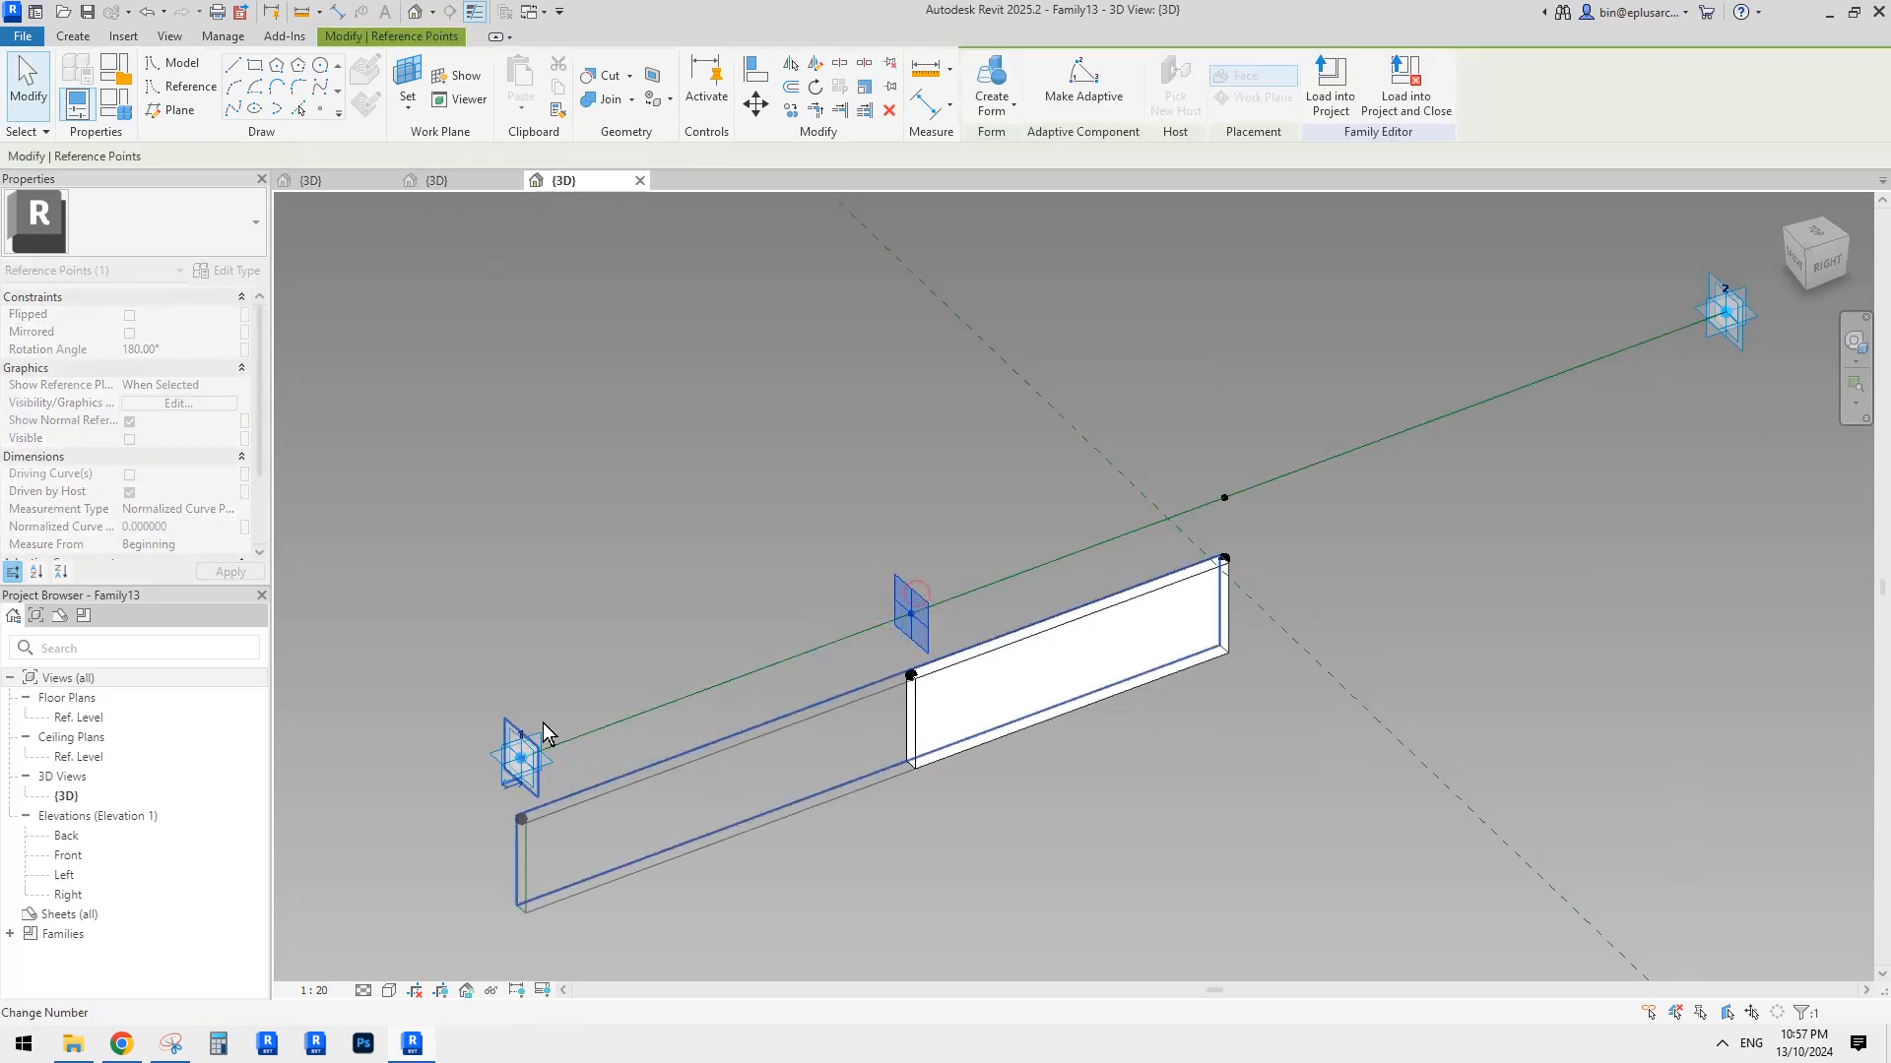
click(1158, 427)
click(1224, 497)
middle_drag(1365, 427, 1188, 493)
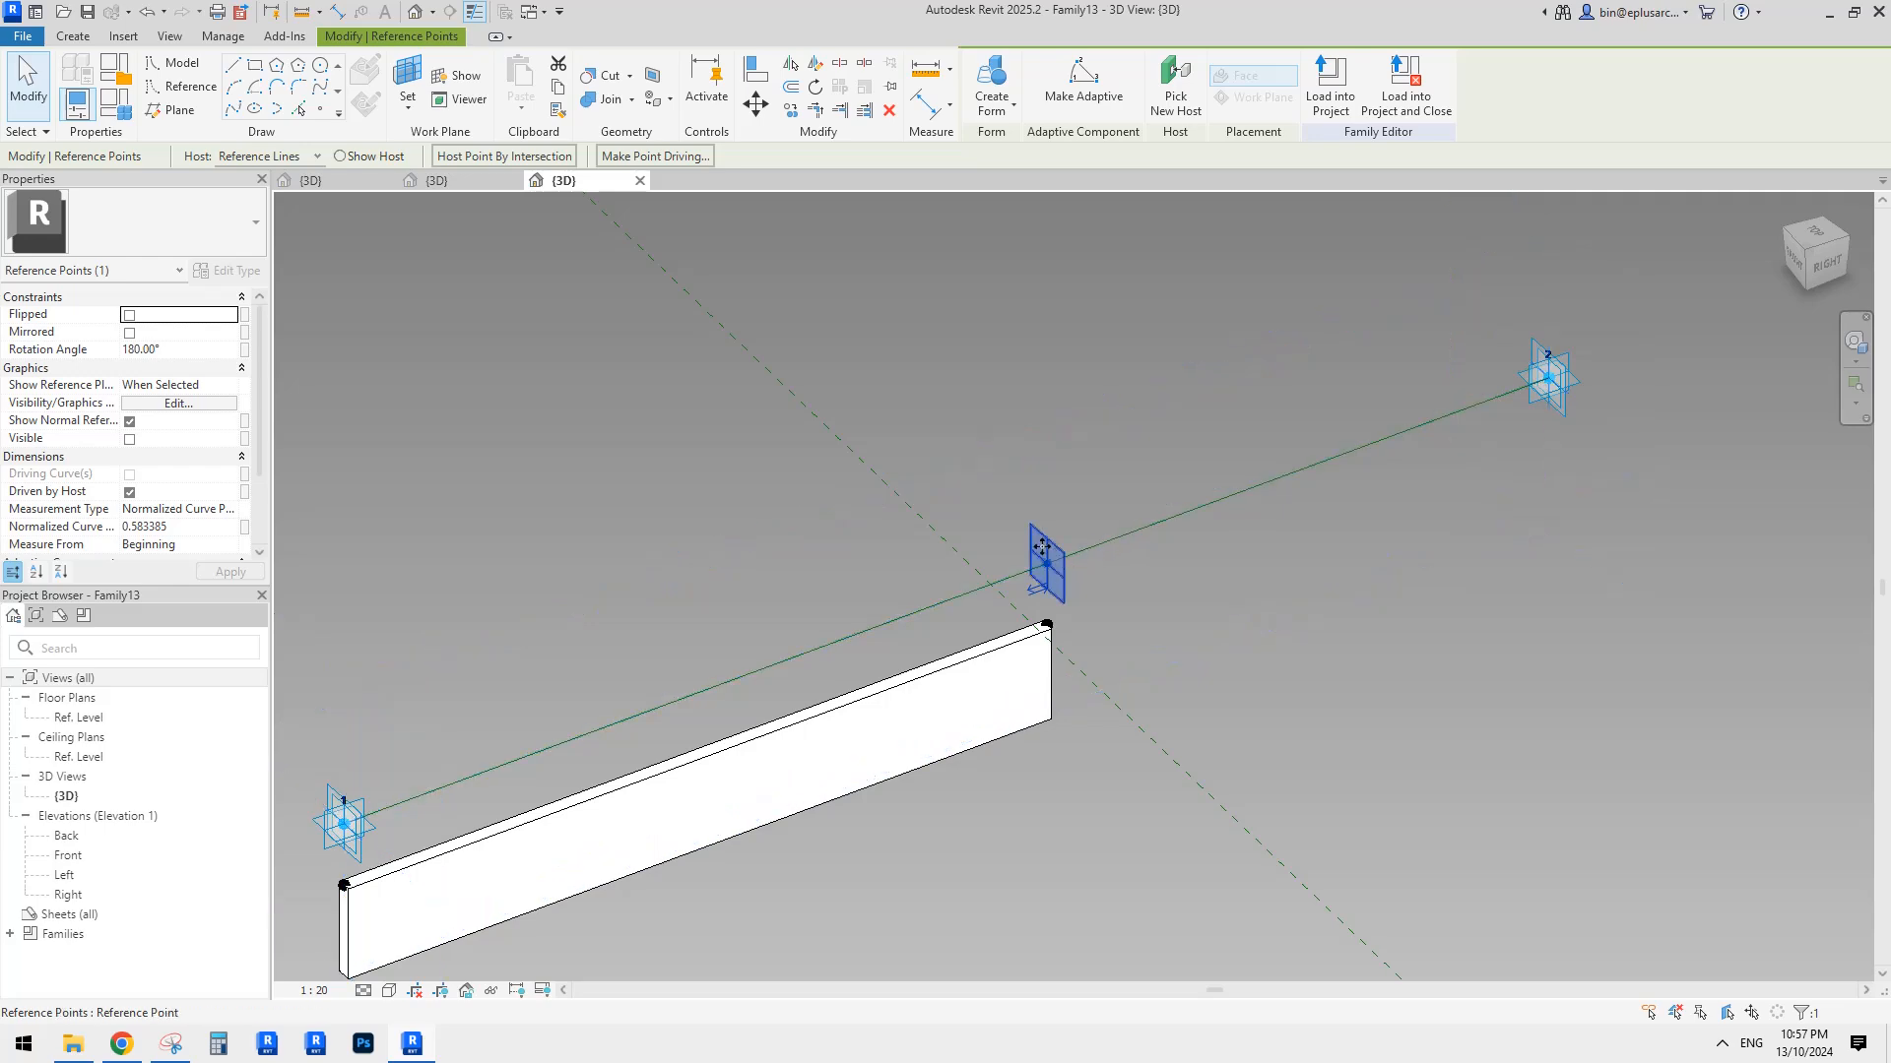
drag(1046, 567, 1558, 356)
scroll(1350, 342, down, 2)
middle_drag(1350, 342, 1409, 248)
scroll(1553, 326, up, 2)
click(1553, 326)
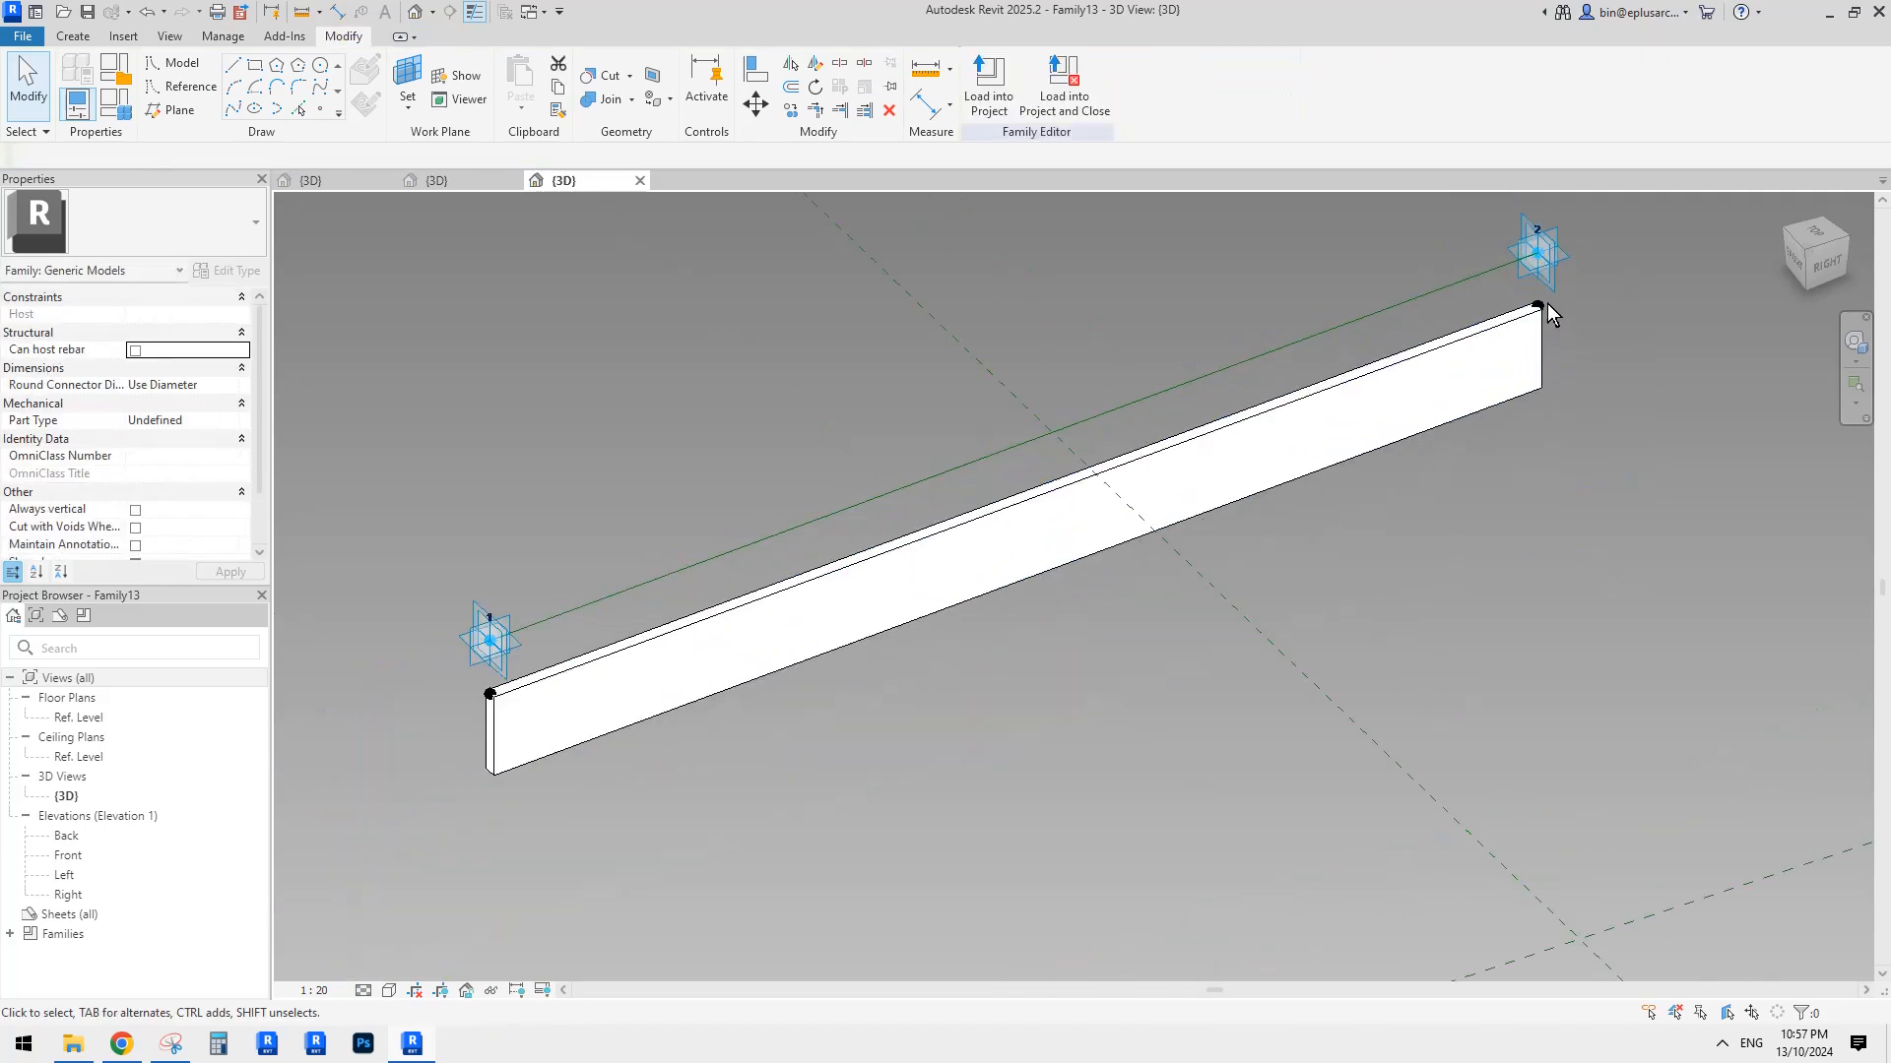
Select the offset points at both ends of the beam and associate their offset with the ofs parameter.
click(1542, 301)
middle_drag(601, 572, 739, 538)
scroll(646, 596, up, 2)
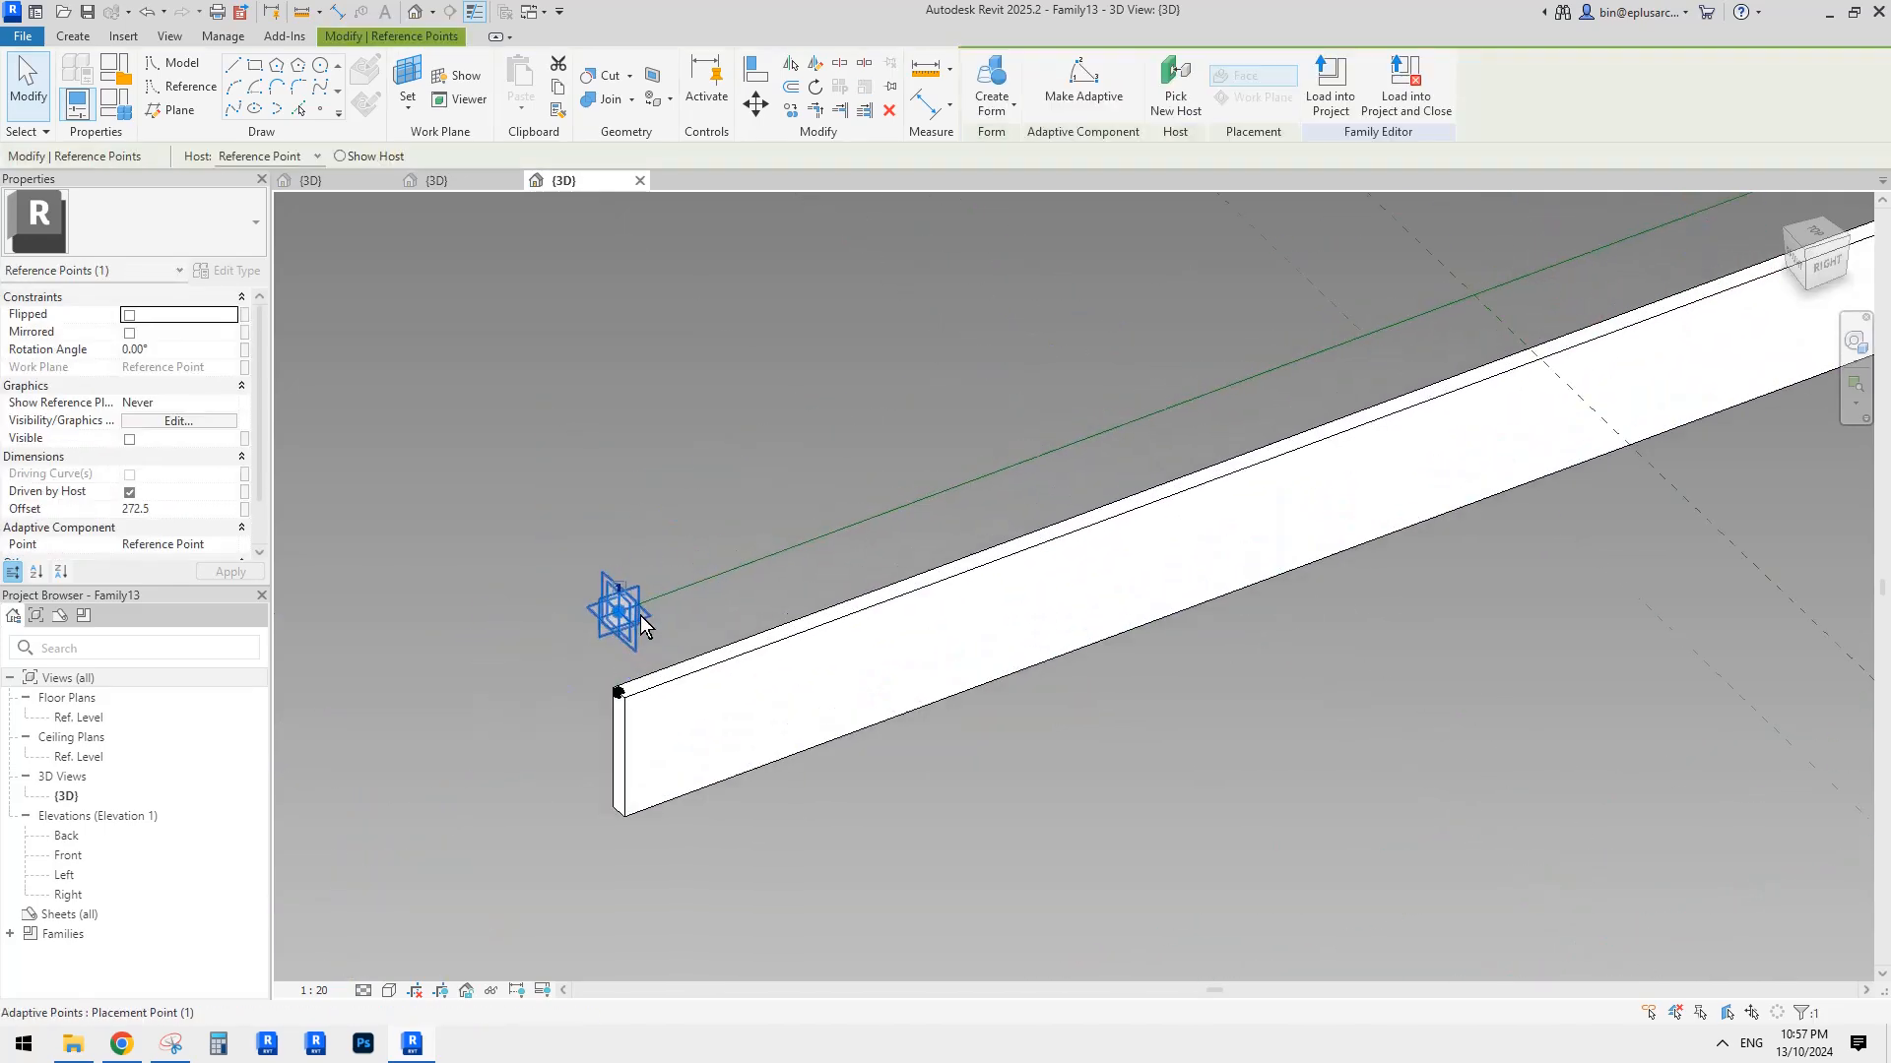
key(Tab)
key(Tab)
key(Tab)
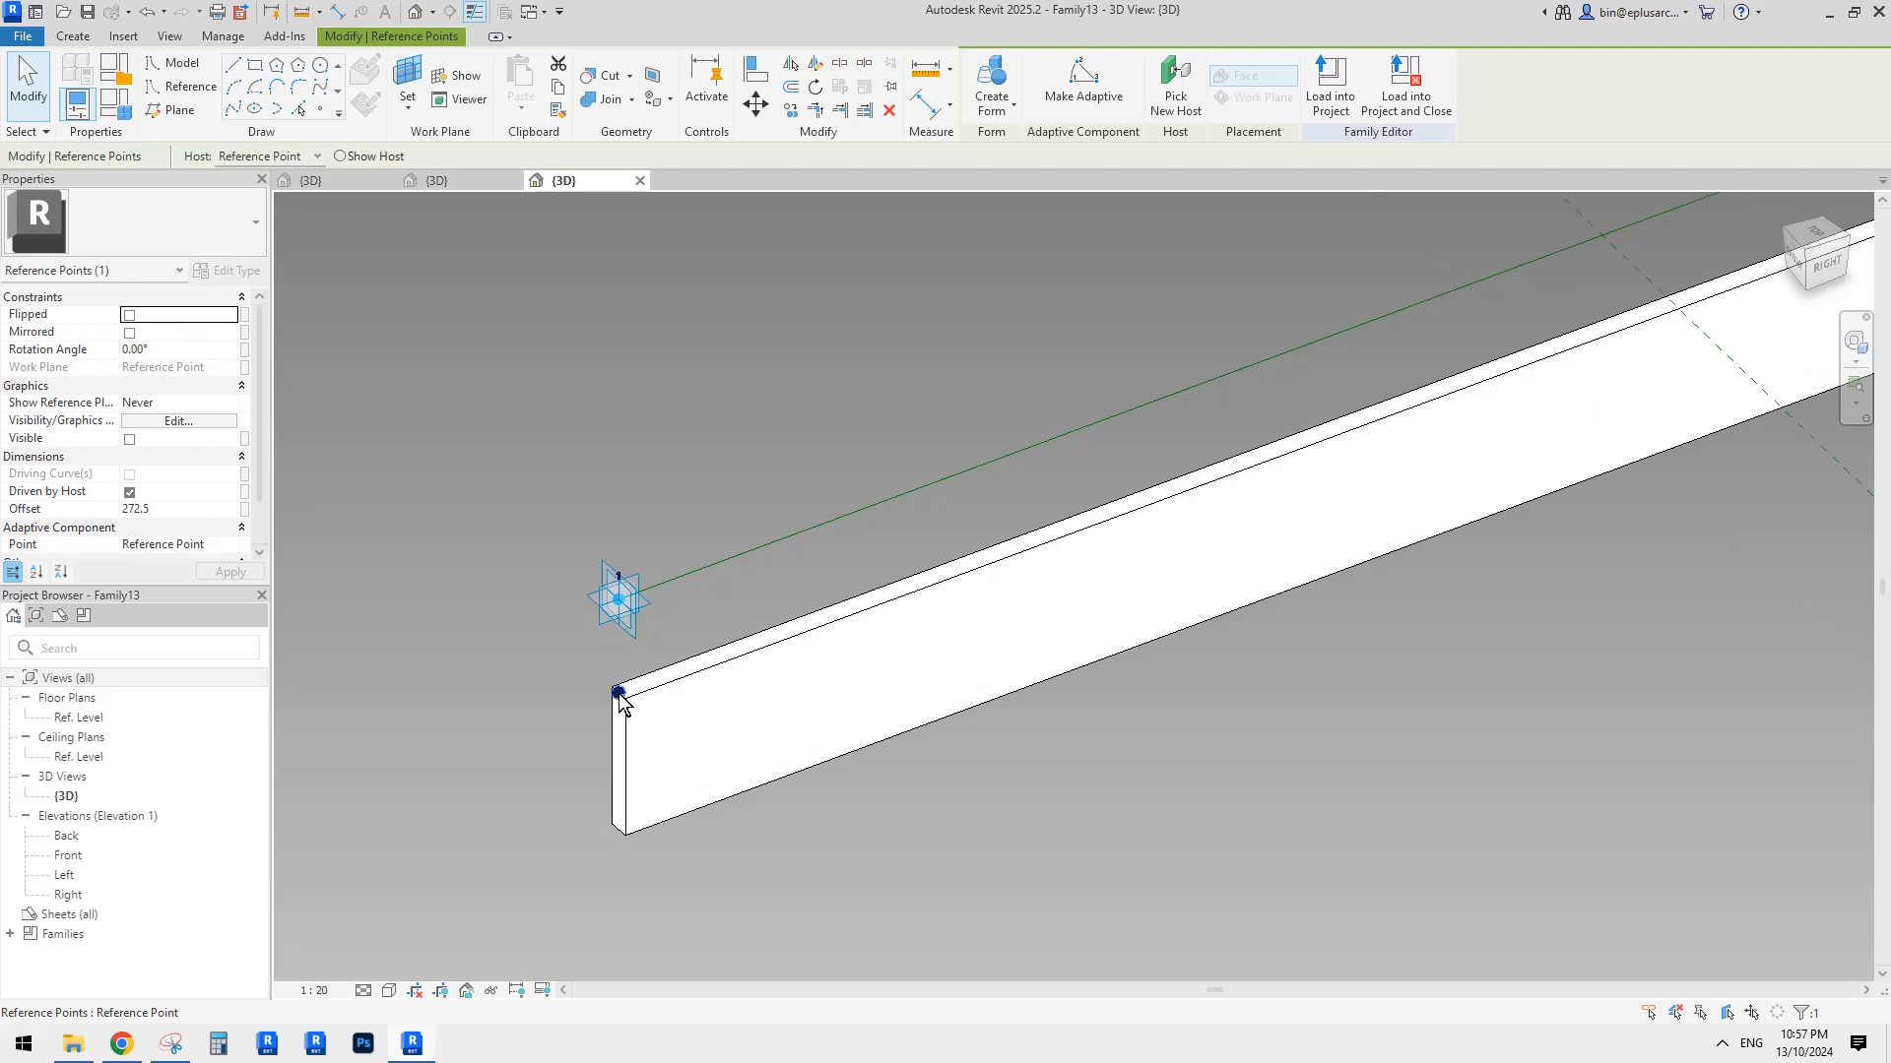
ctrl+click(619, 694)
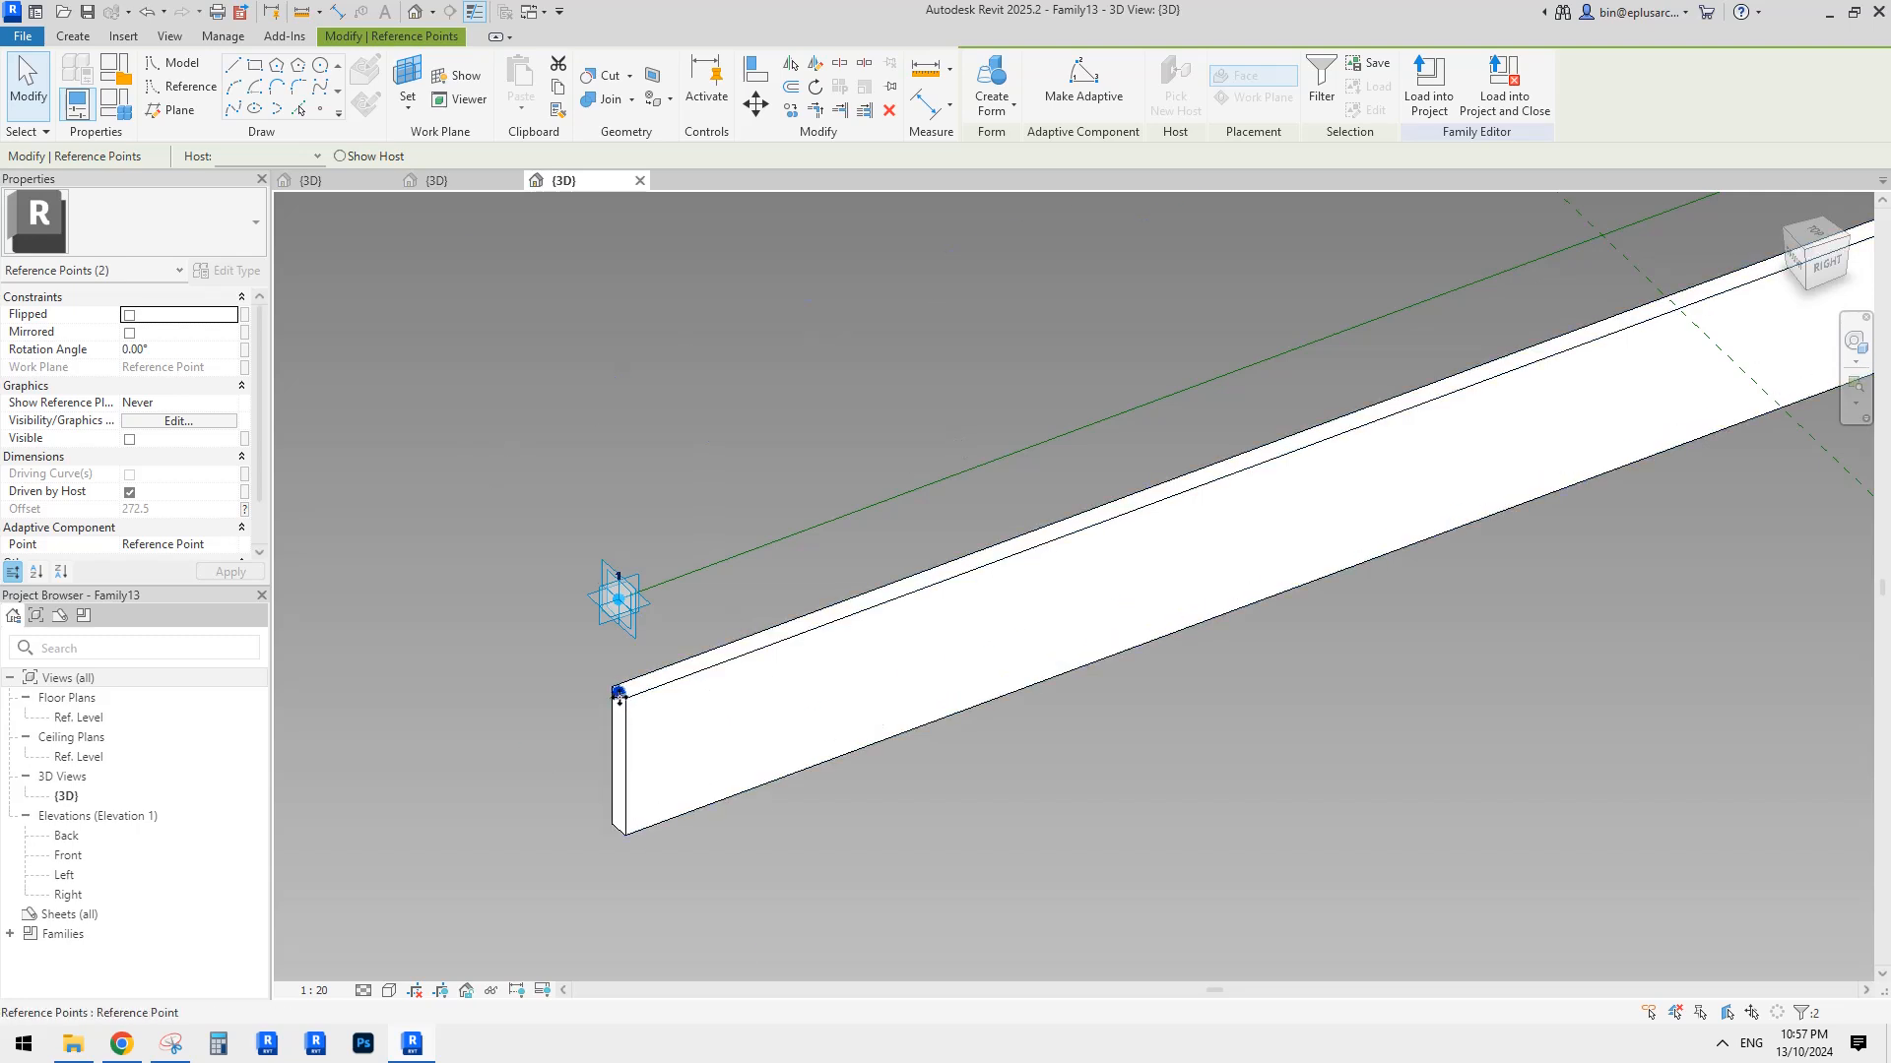
scroll(620, 694, down, 2)
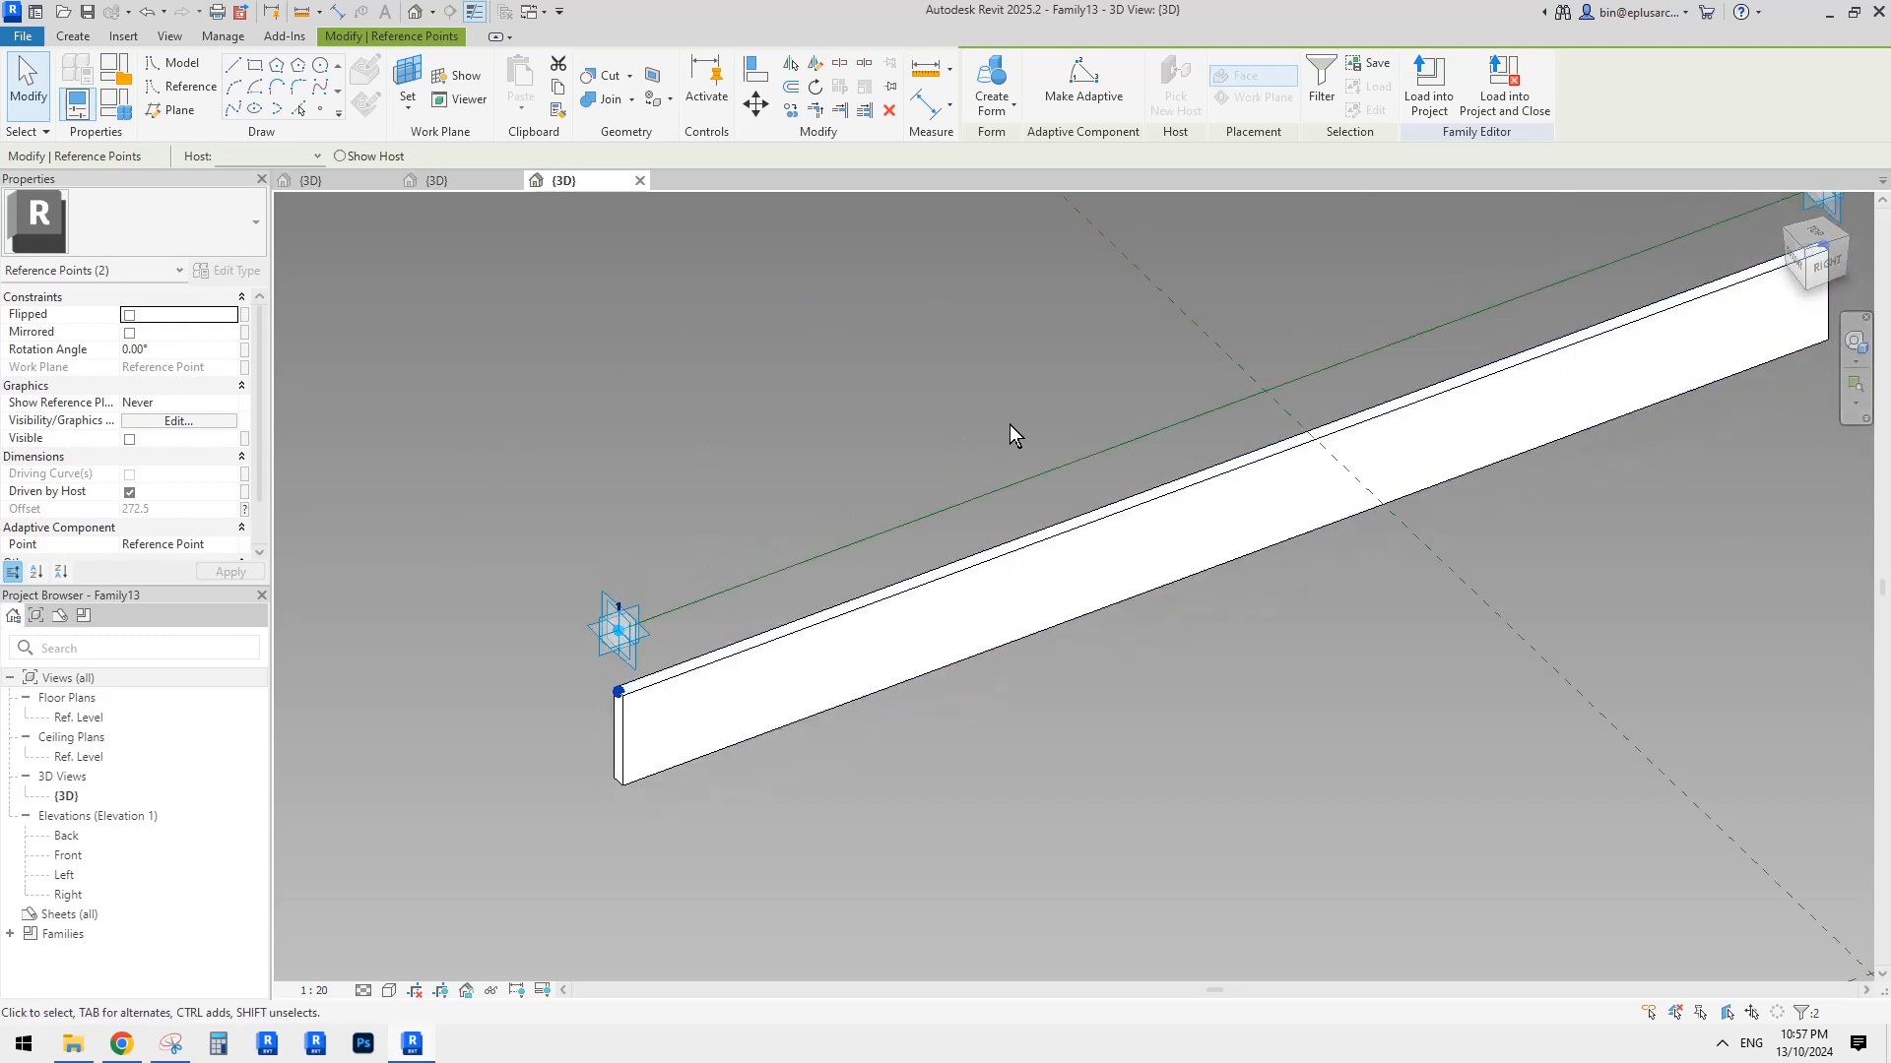
click(244, 509)
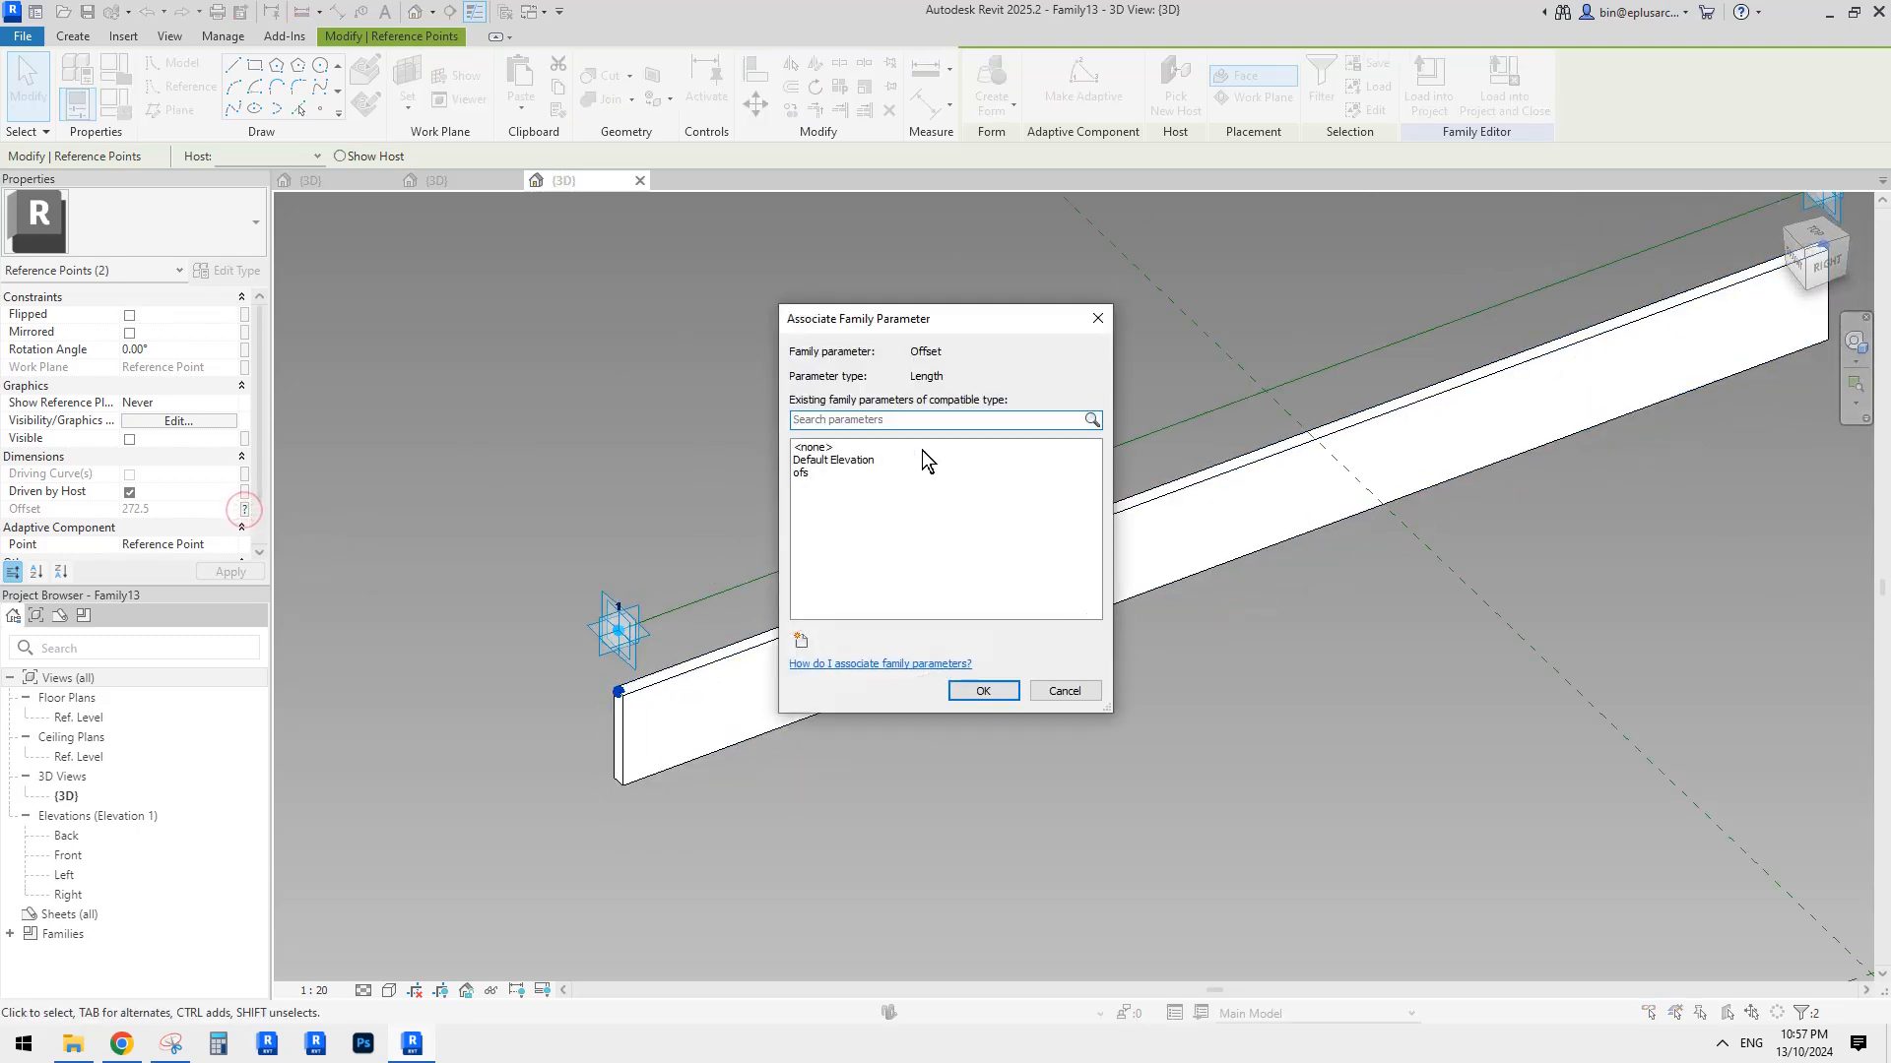
click(802, 474)
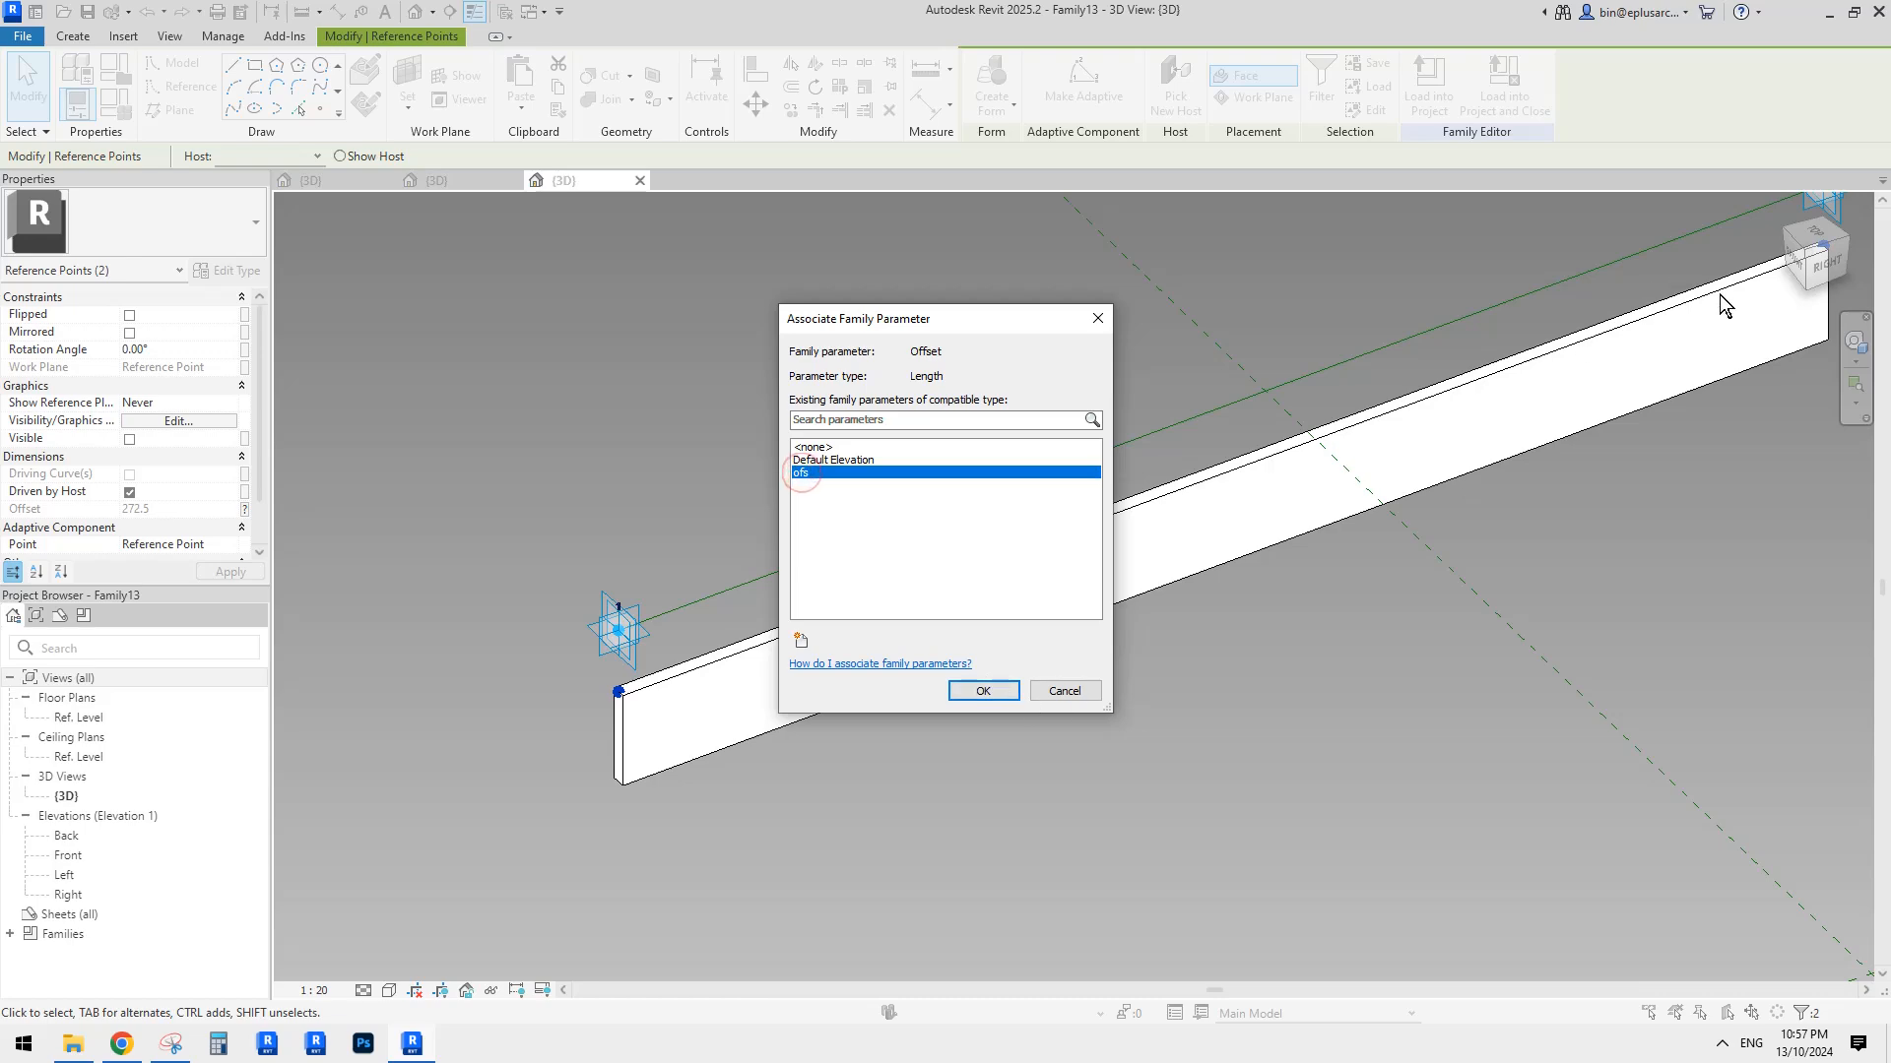
click(996, 699)
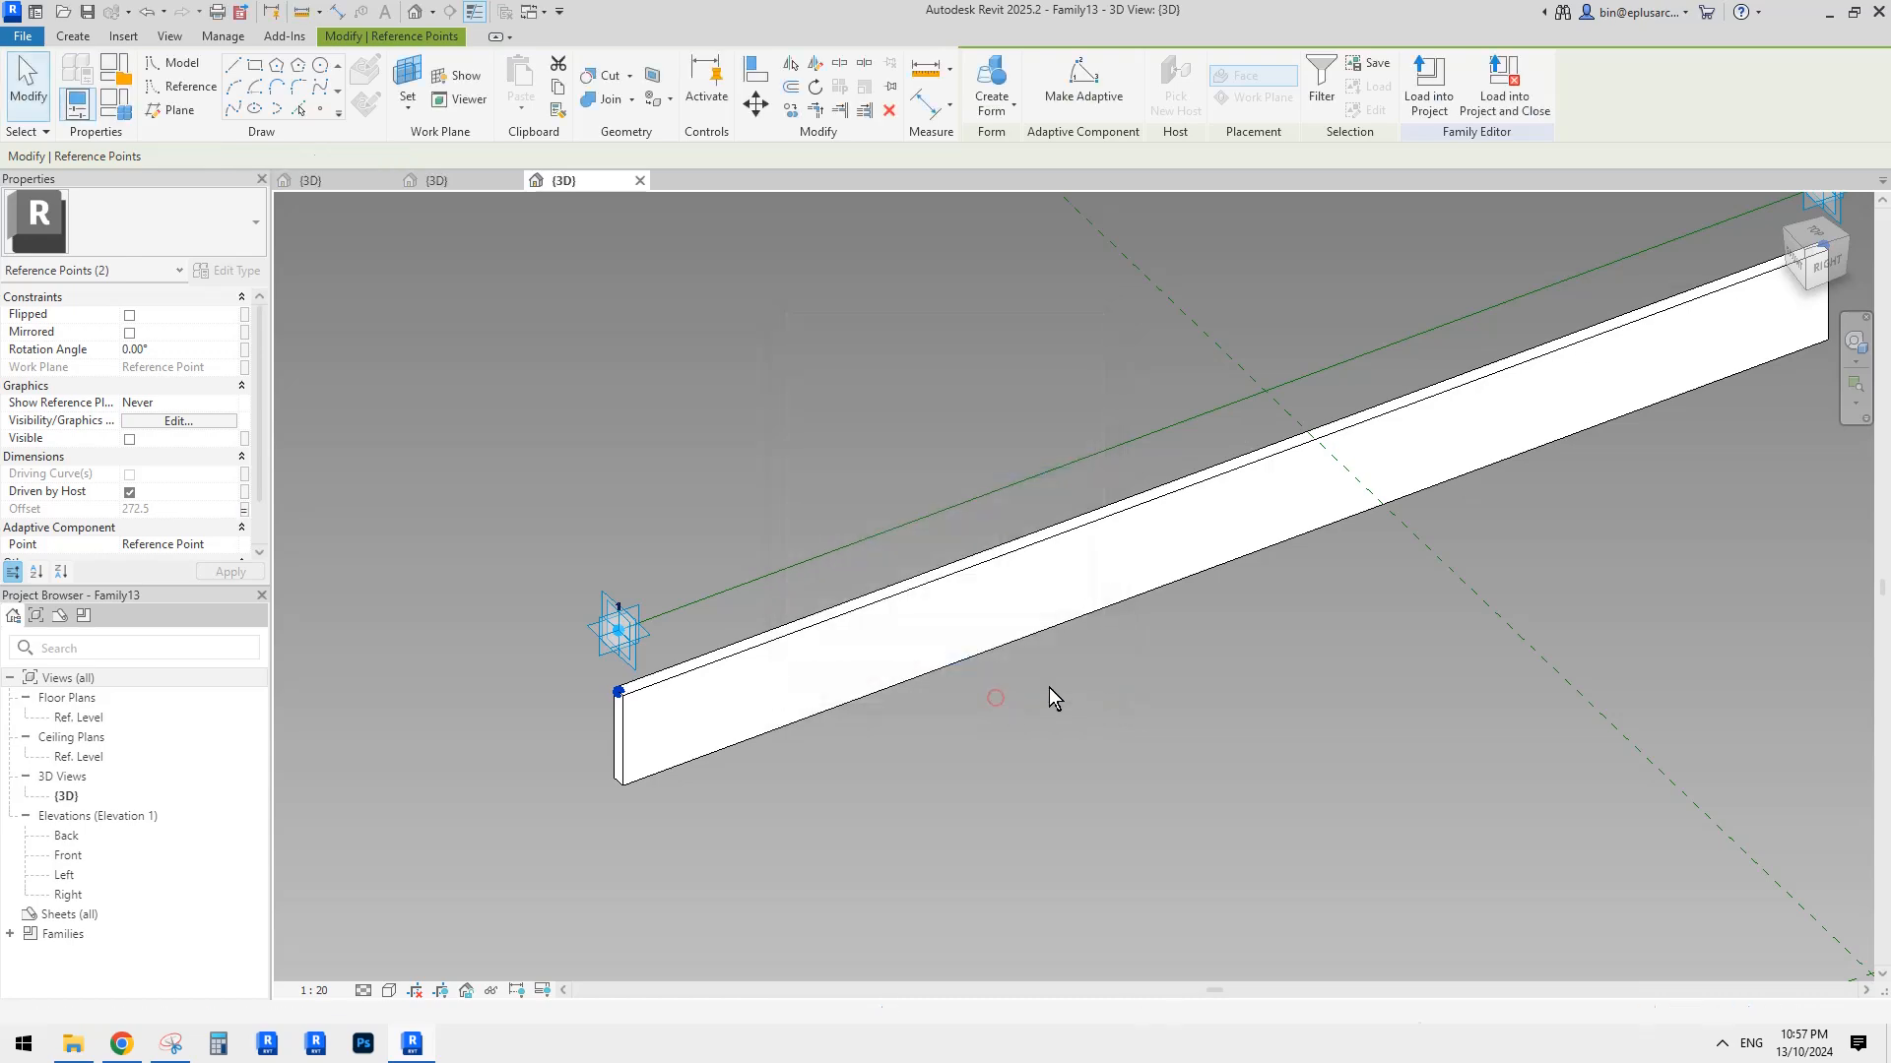
Set the family's ofs parameter to 400 and apply it to the beam.
scroll(1172, 676, down, 1)
middle_drag(1172, 676, 1080, 729)
click(1145, 666)
shift+middle_drag(1144, 665, 1165, 686)
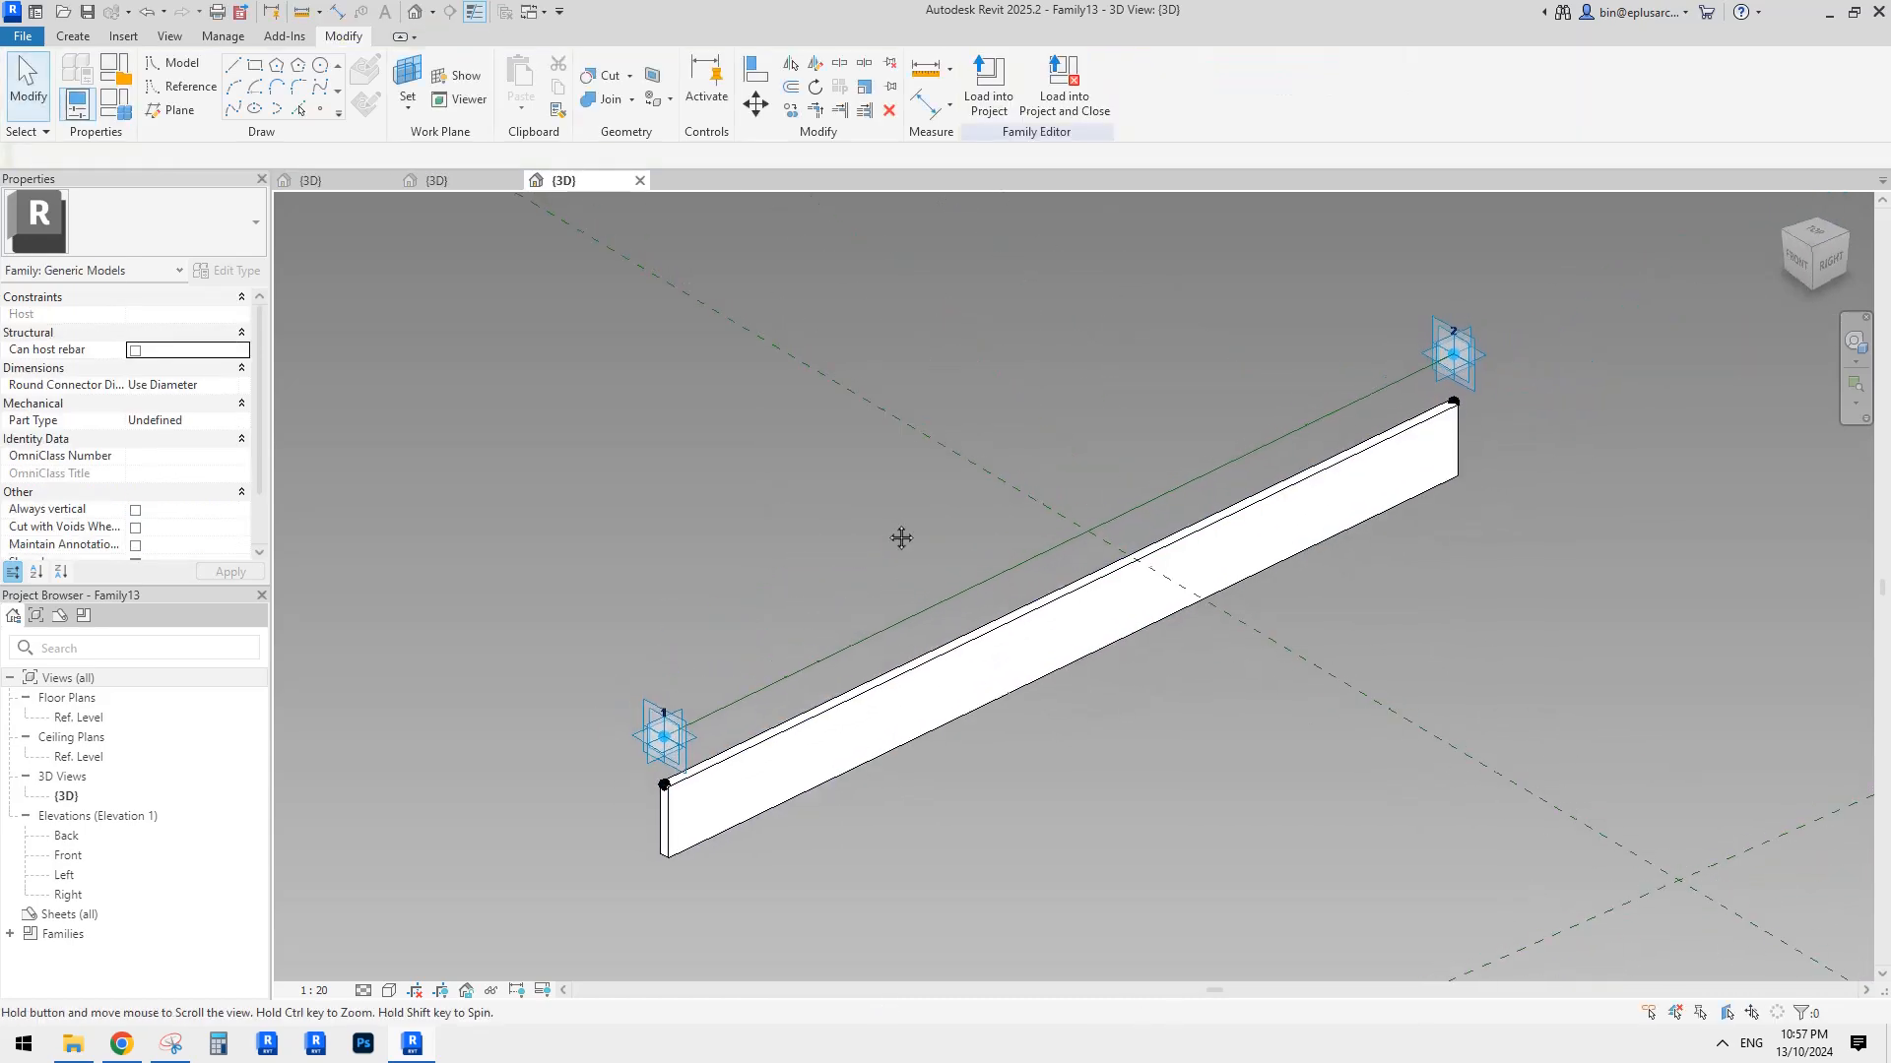
click(131, 112)
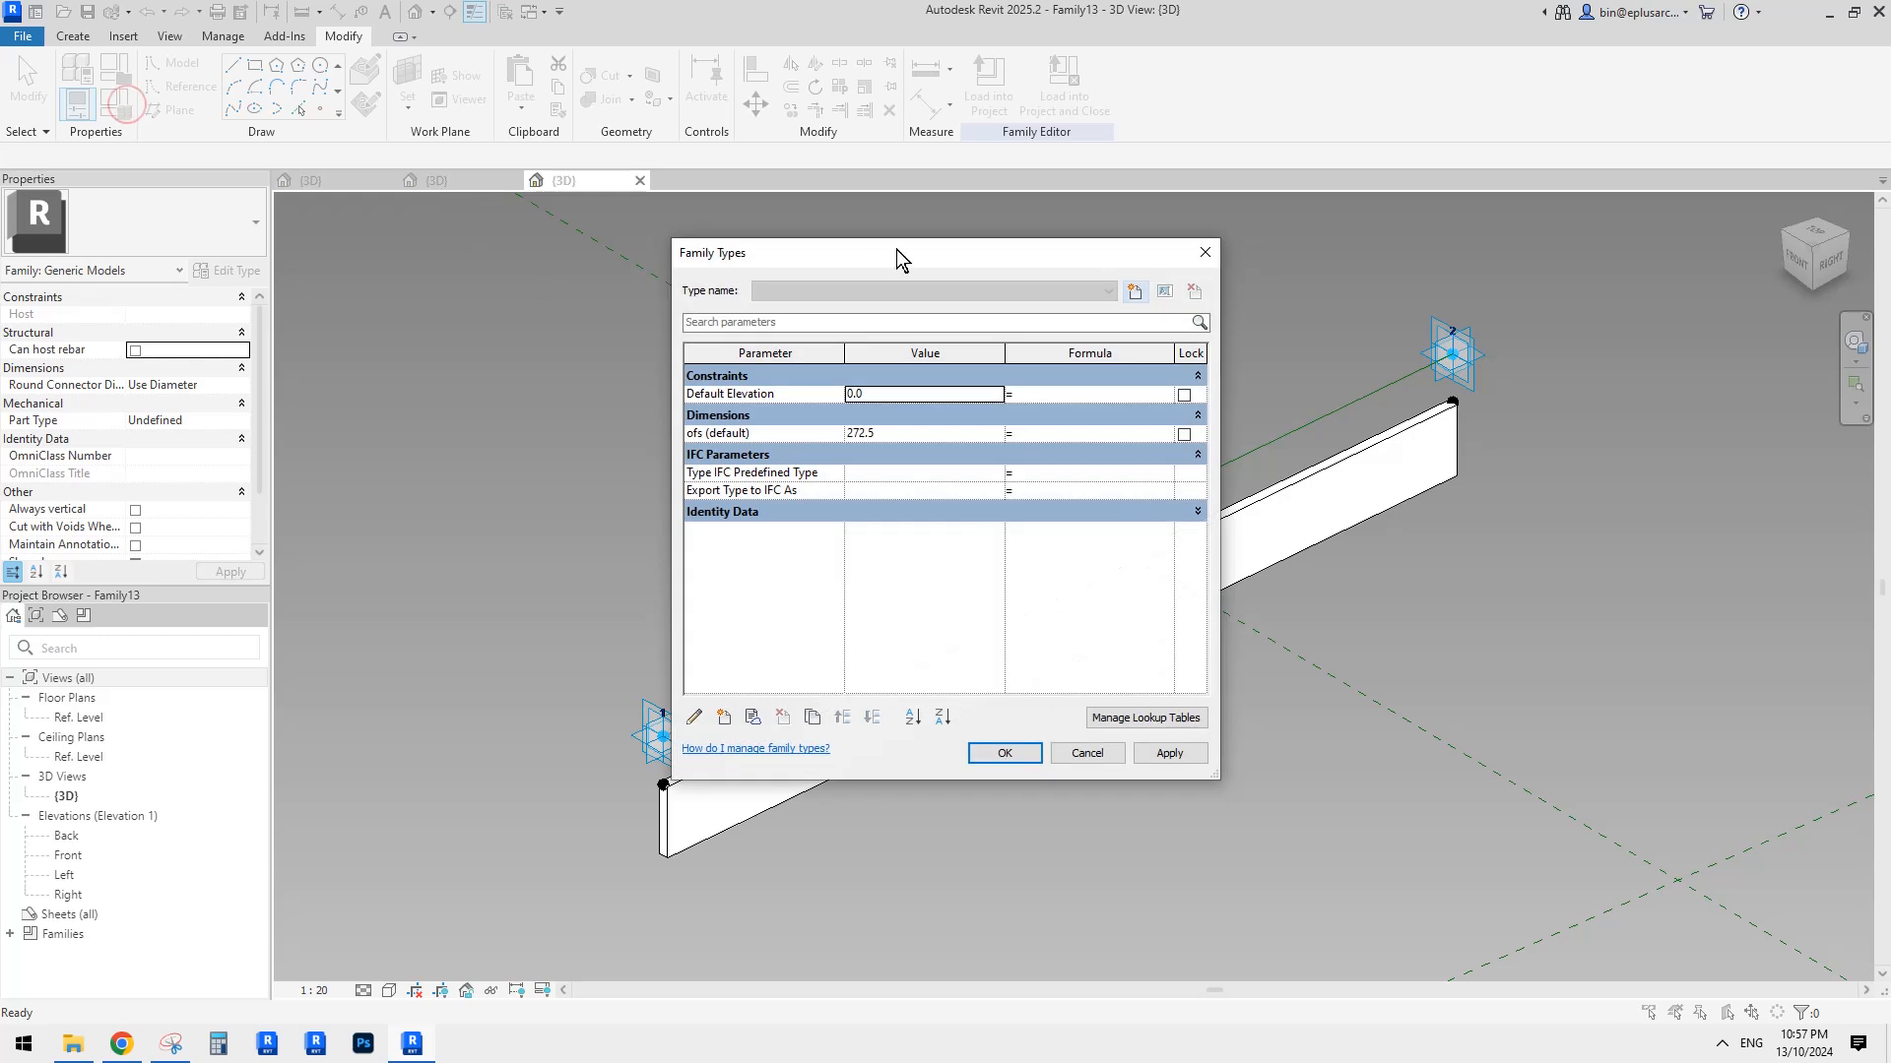
drag(894, 247, 422, 171)
text(400)
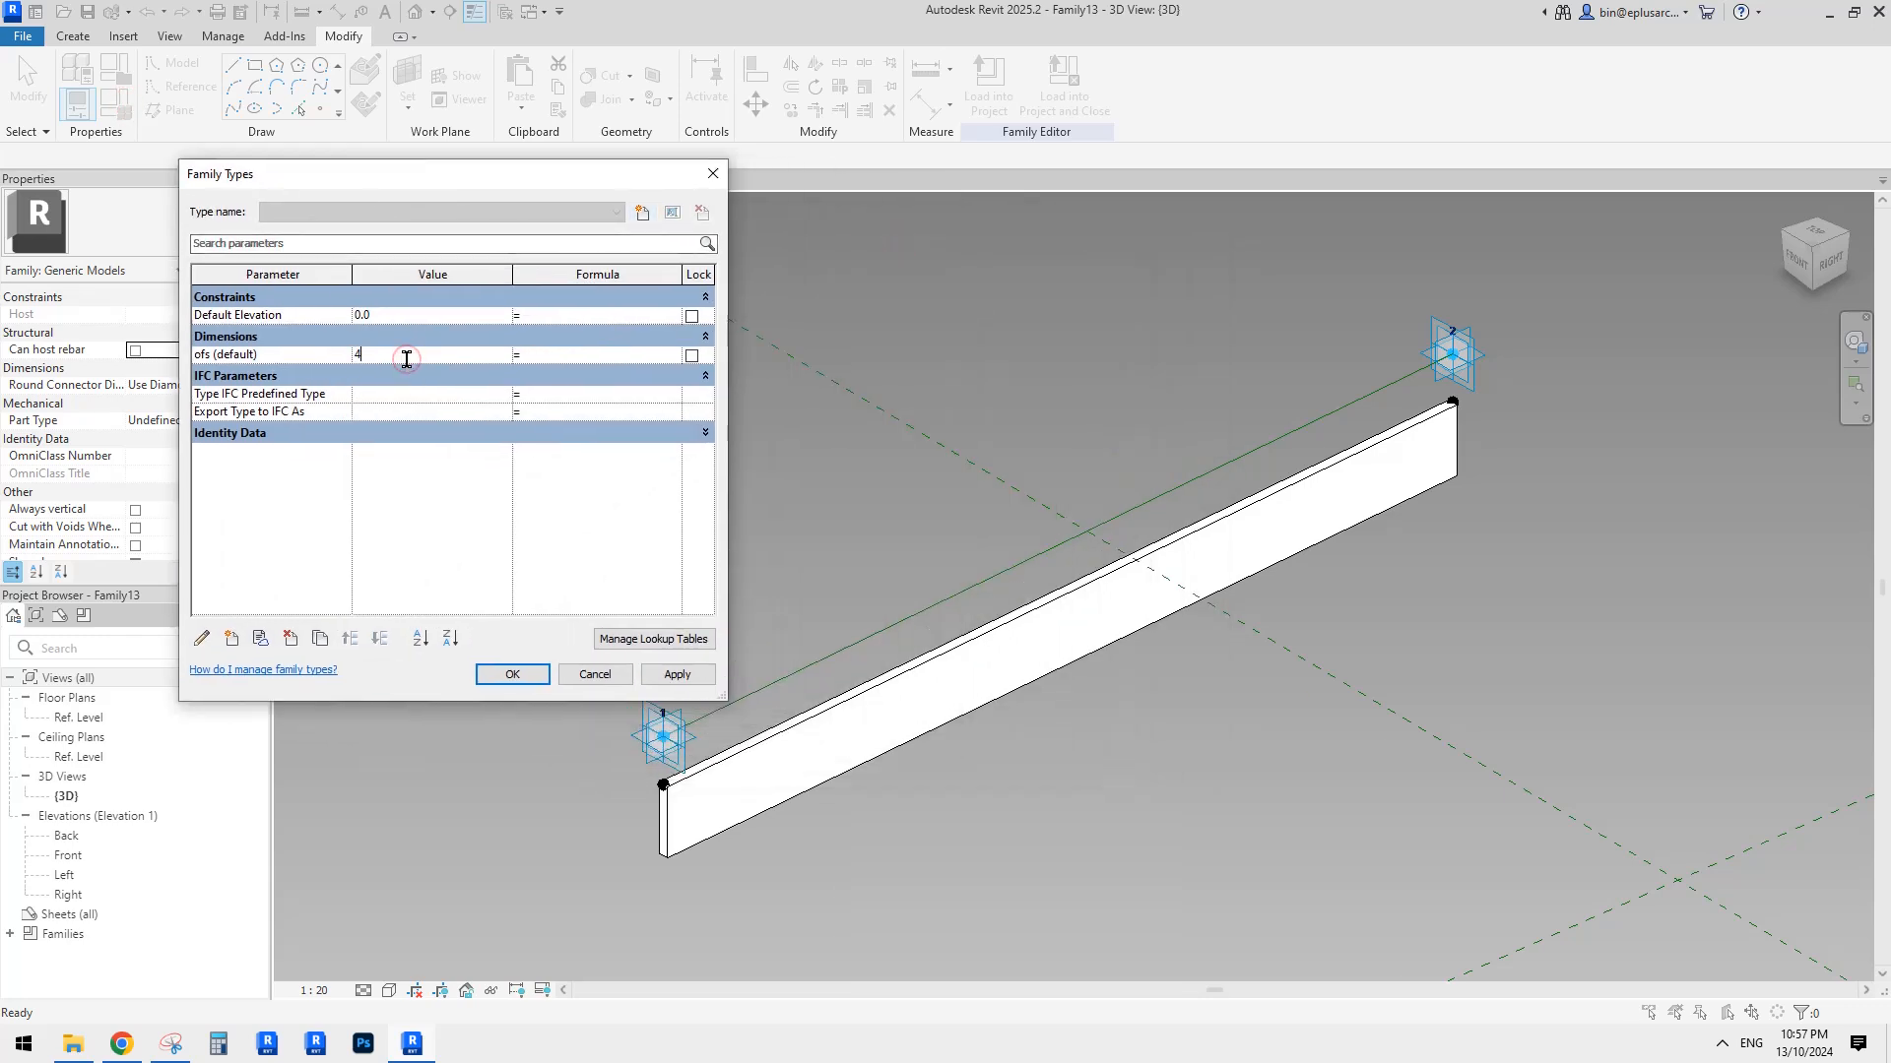
click(681, 674)
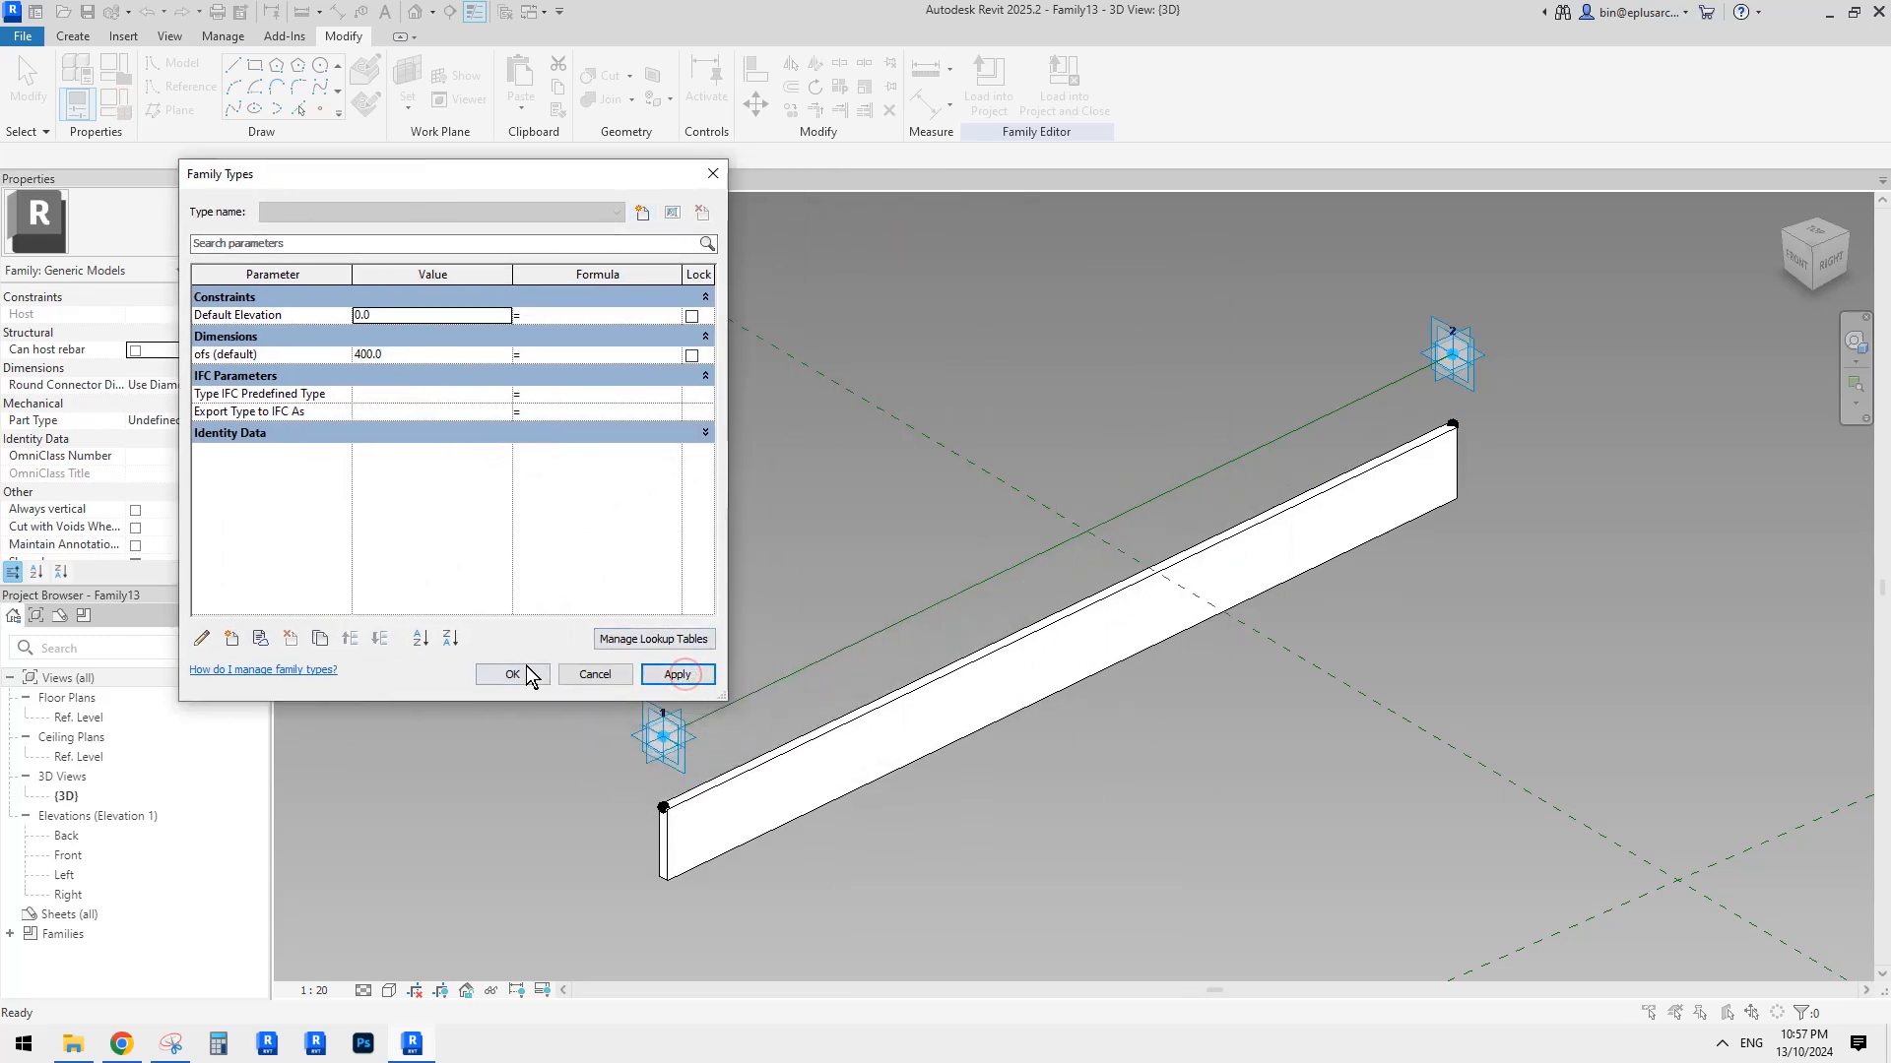
click(500, 674)
Load the beam family into Family12 and switch to that curtain panel family.
click(990, 84)
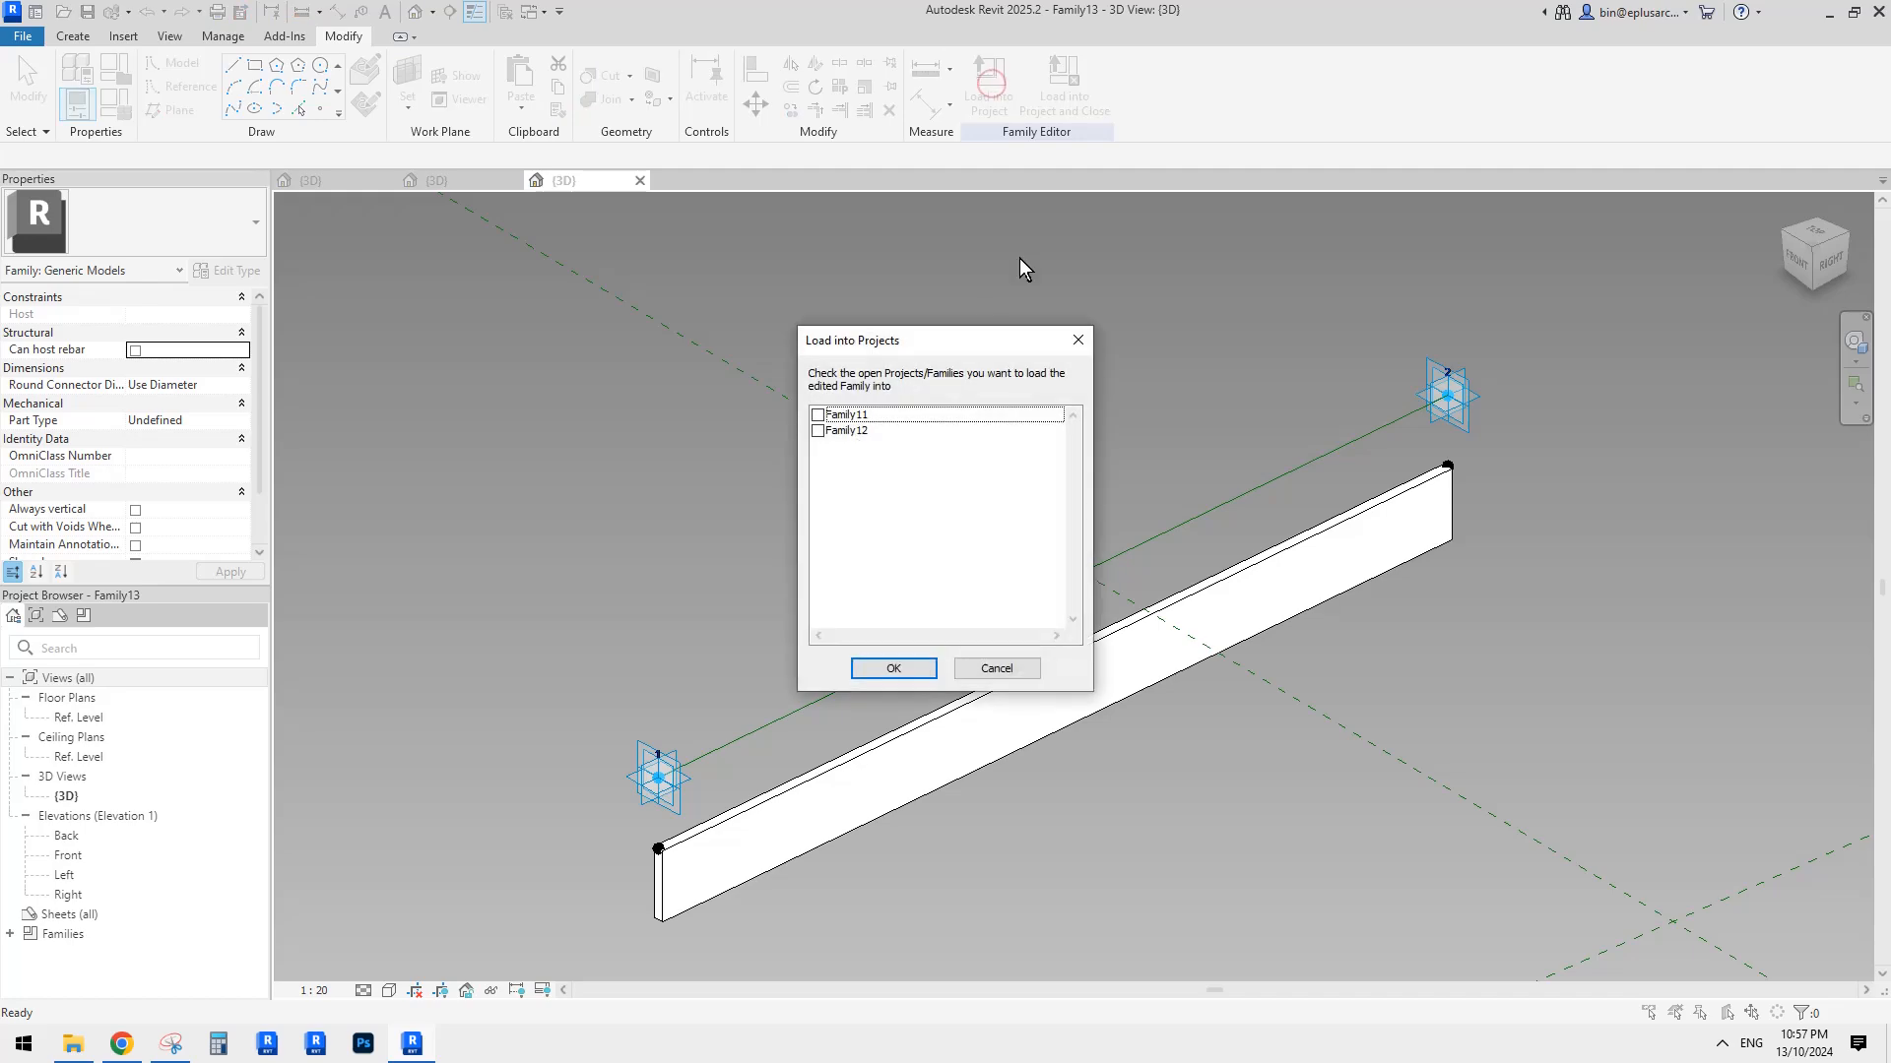
click(817, 431)
key(Return)
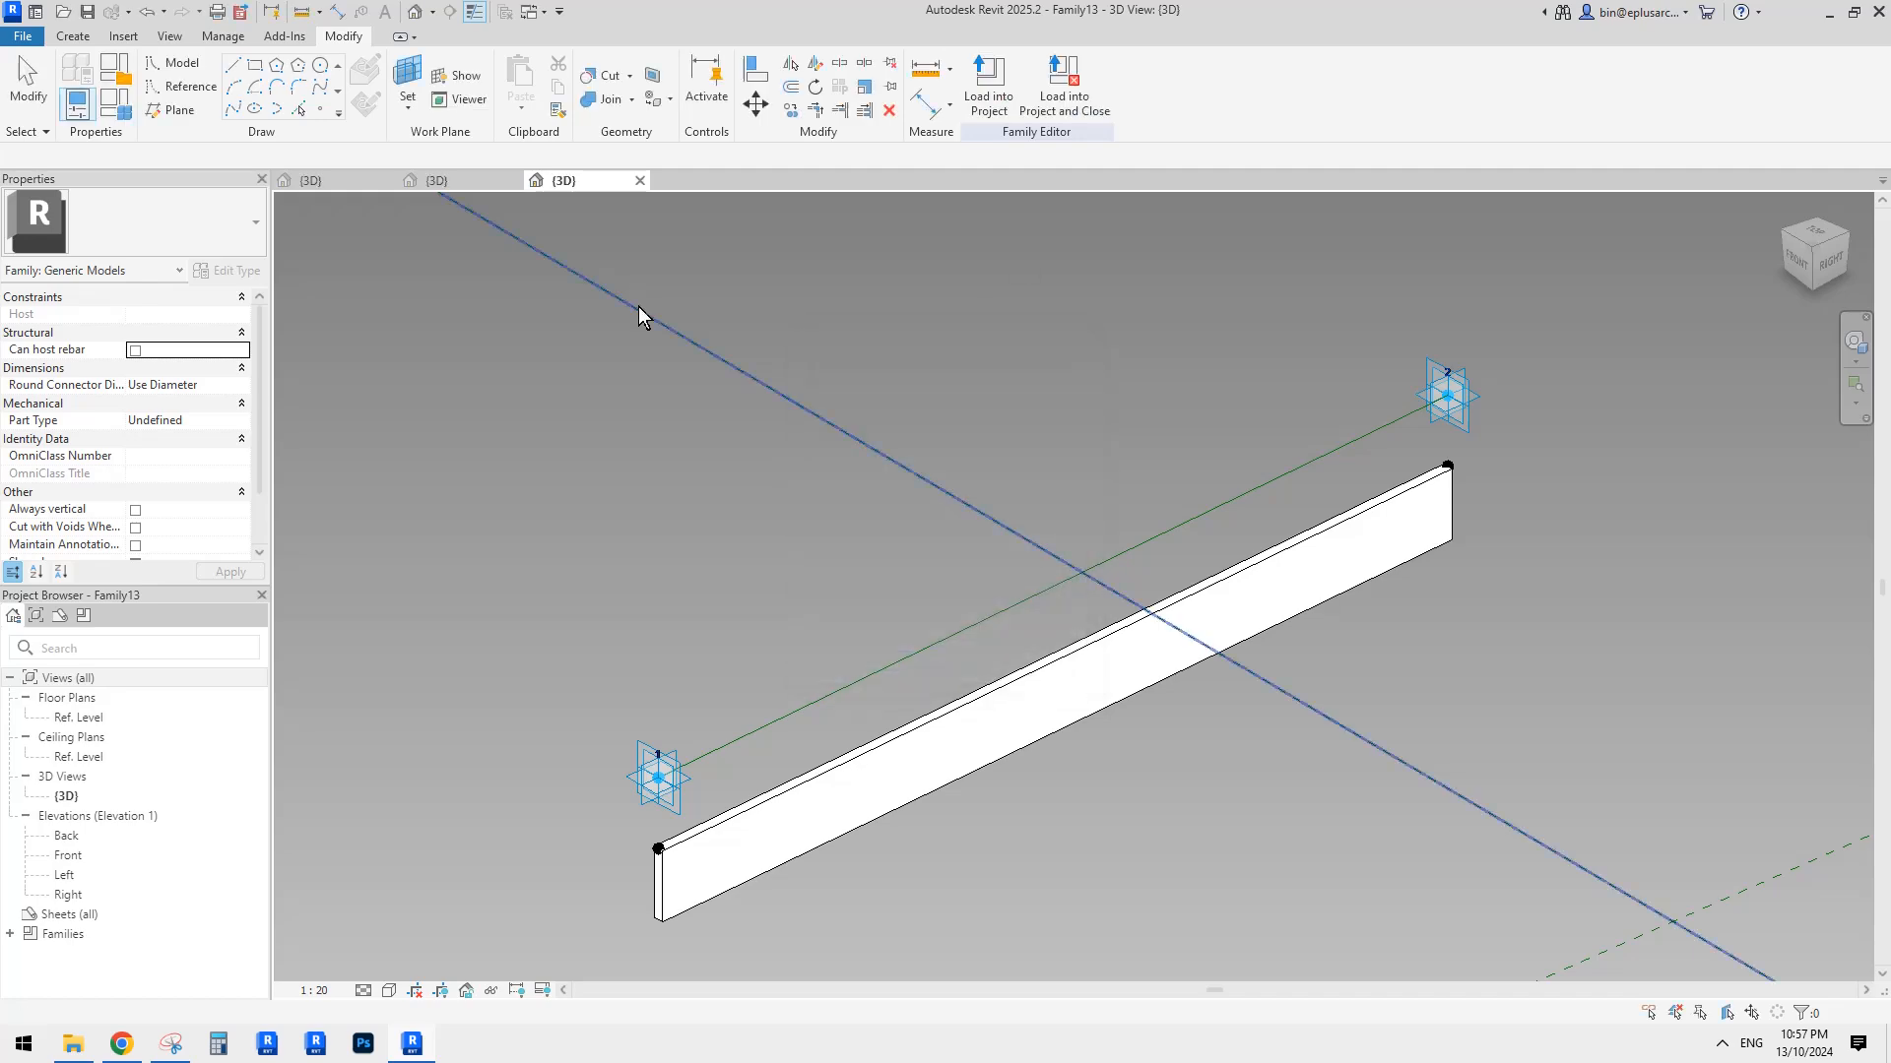
click(451, 181)
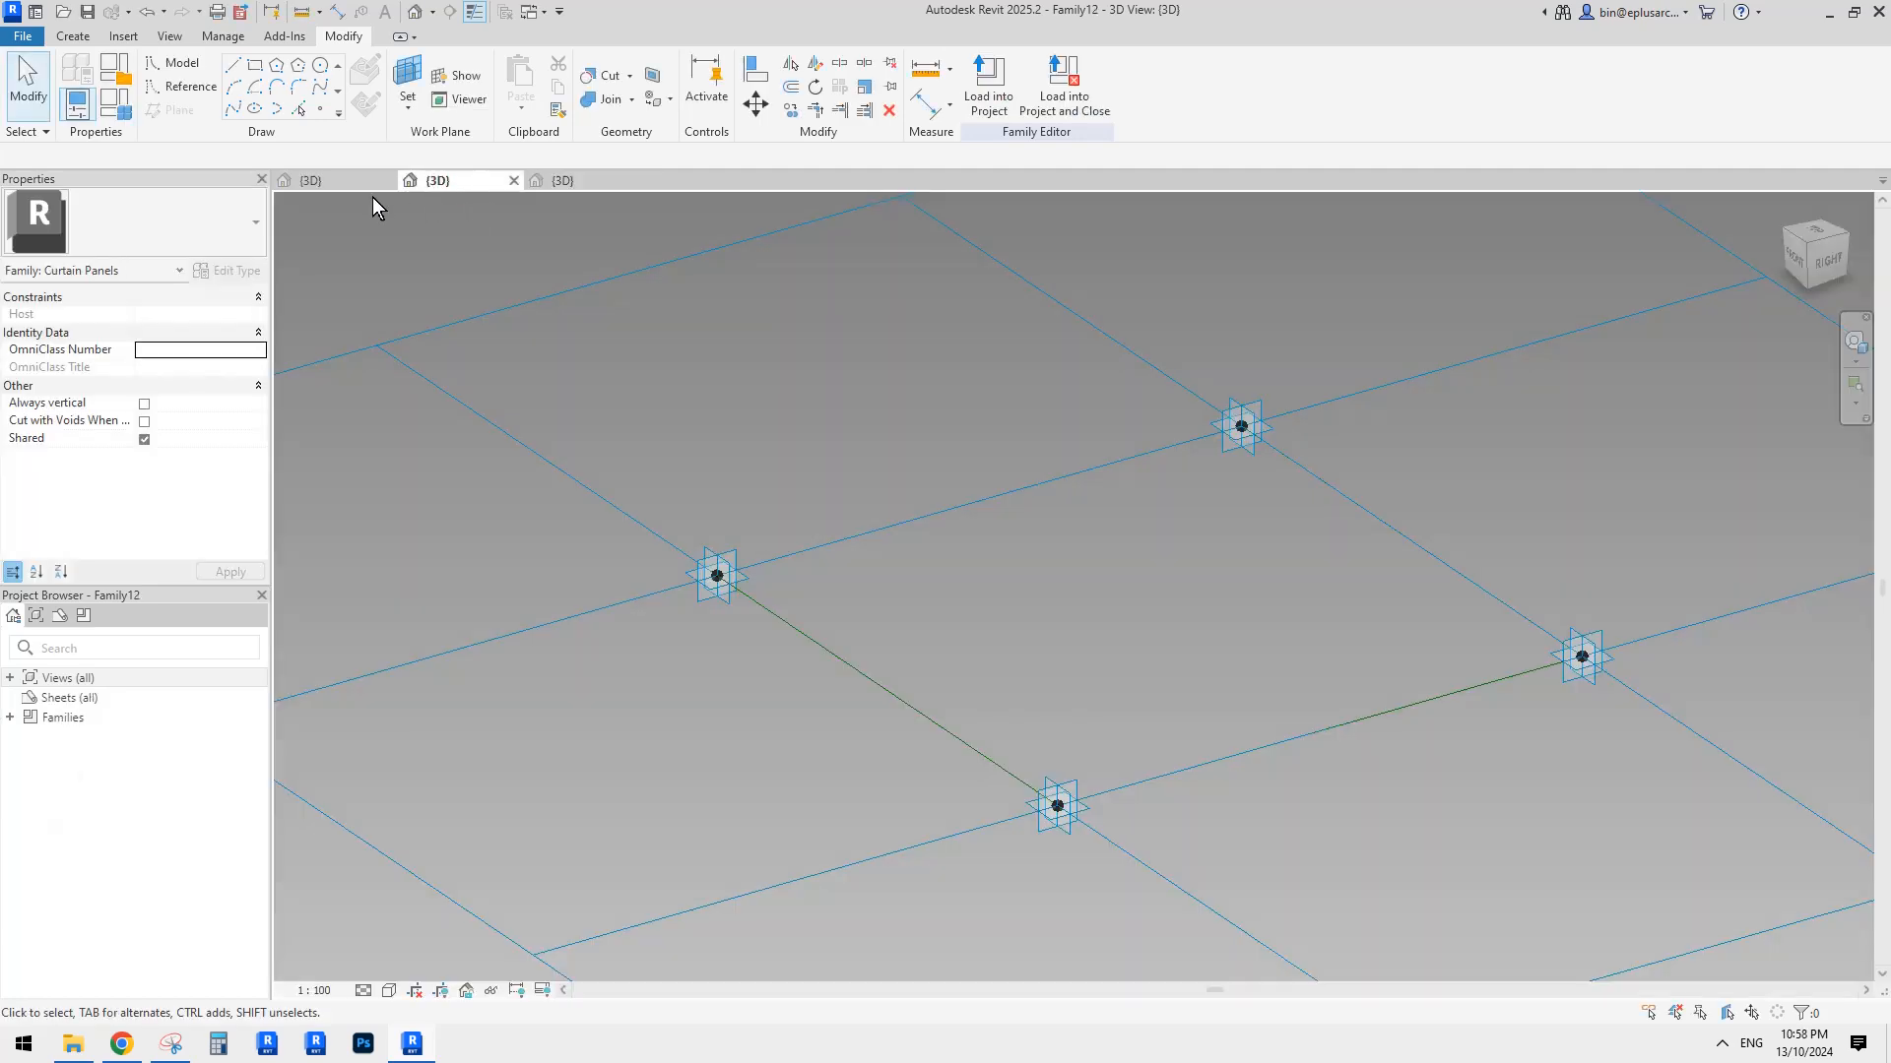
Check the Family11 mass, return to the beam family and load it into Family11.
click(333, 183)
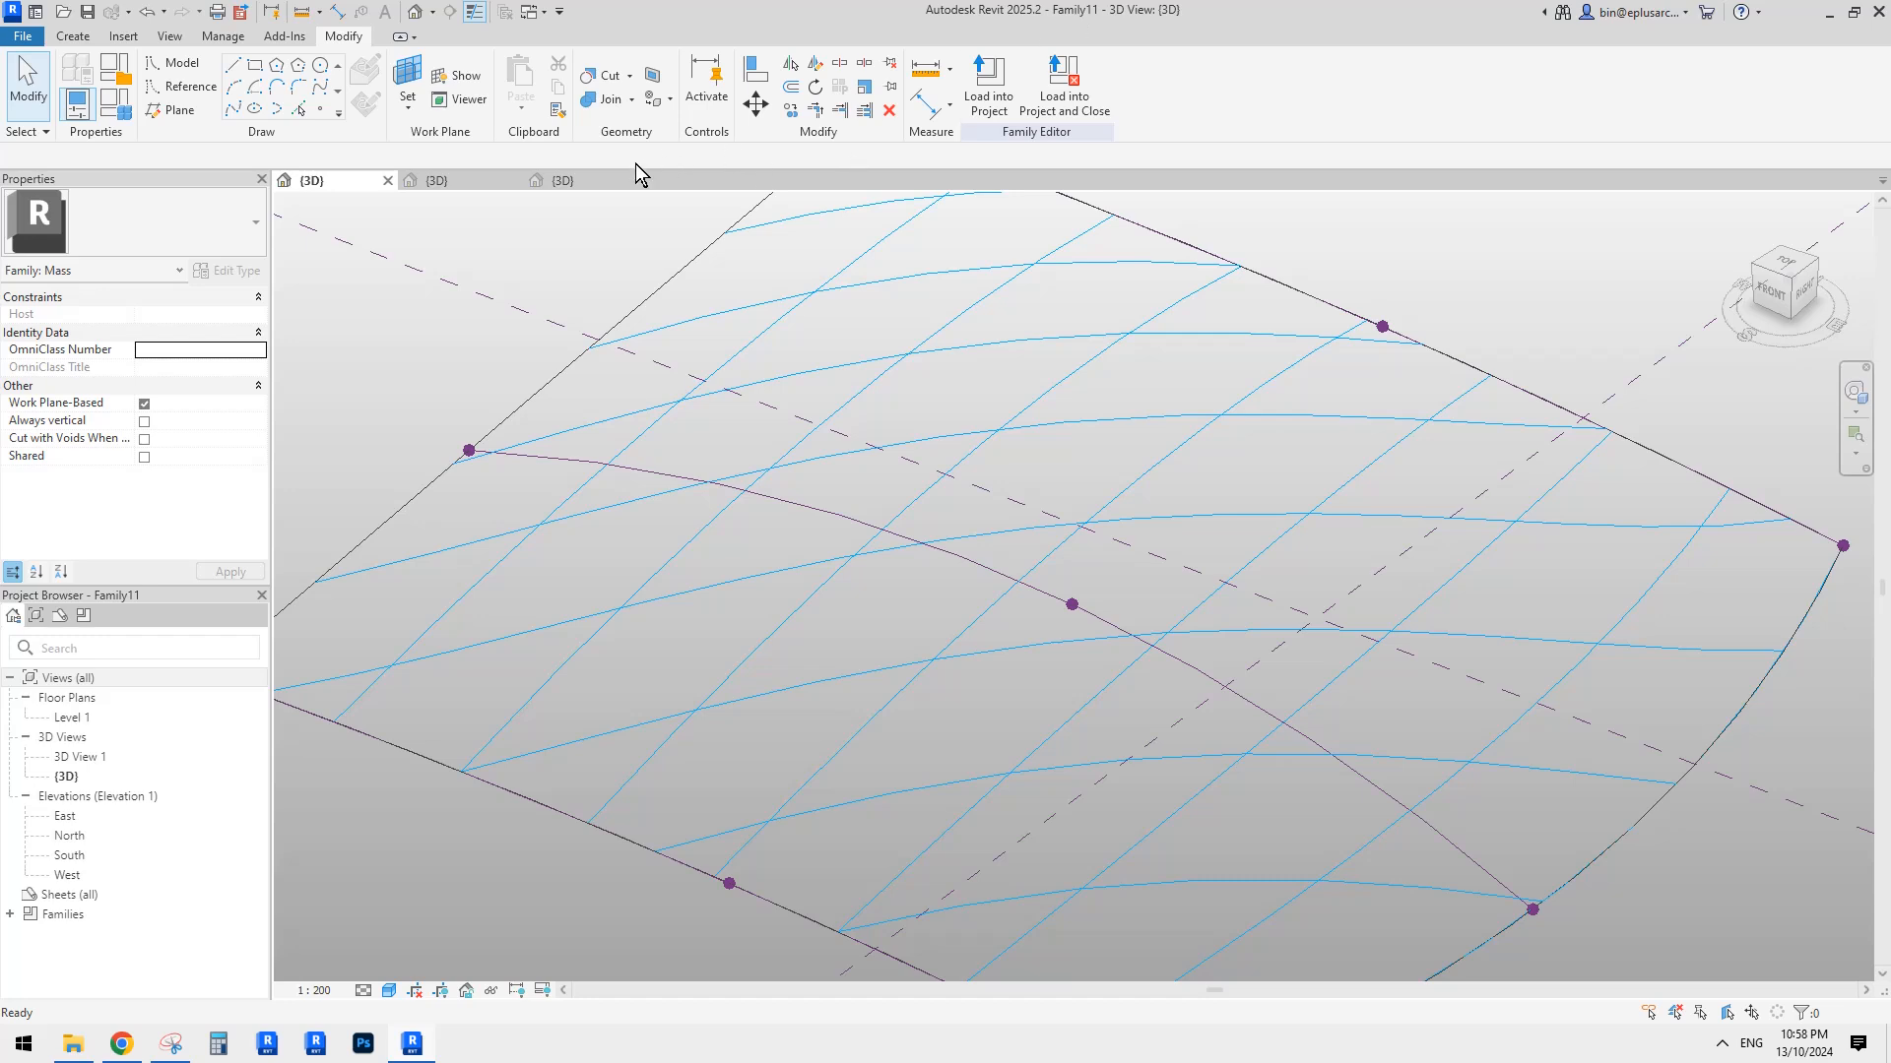
click(593, 175)
click(1000, 79)
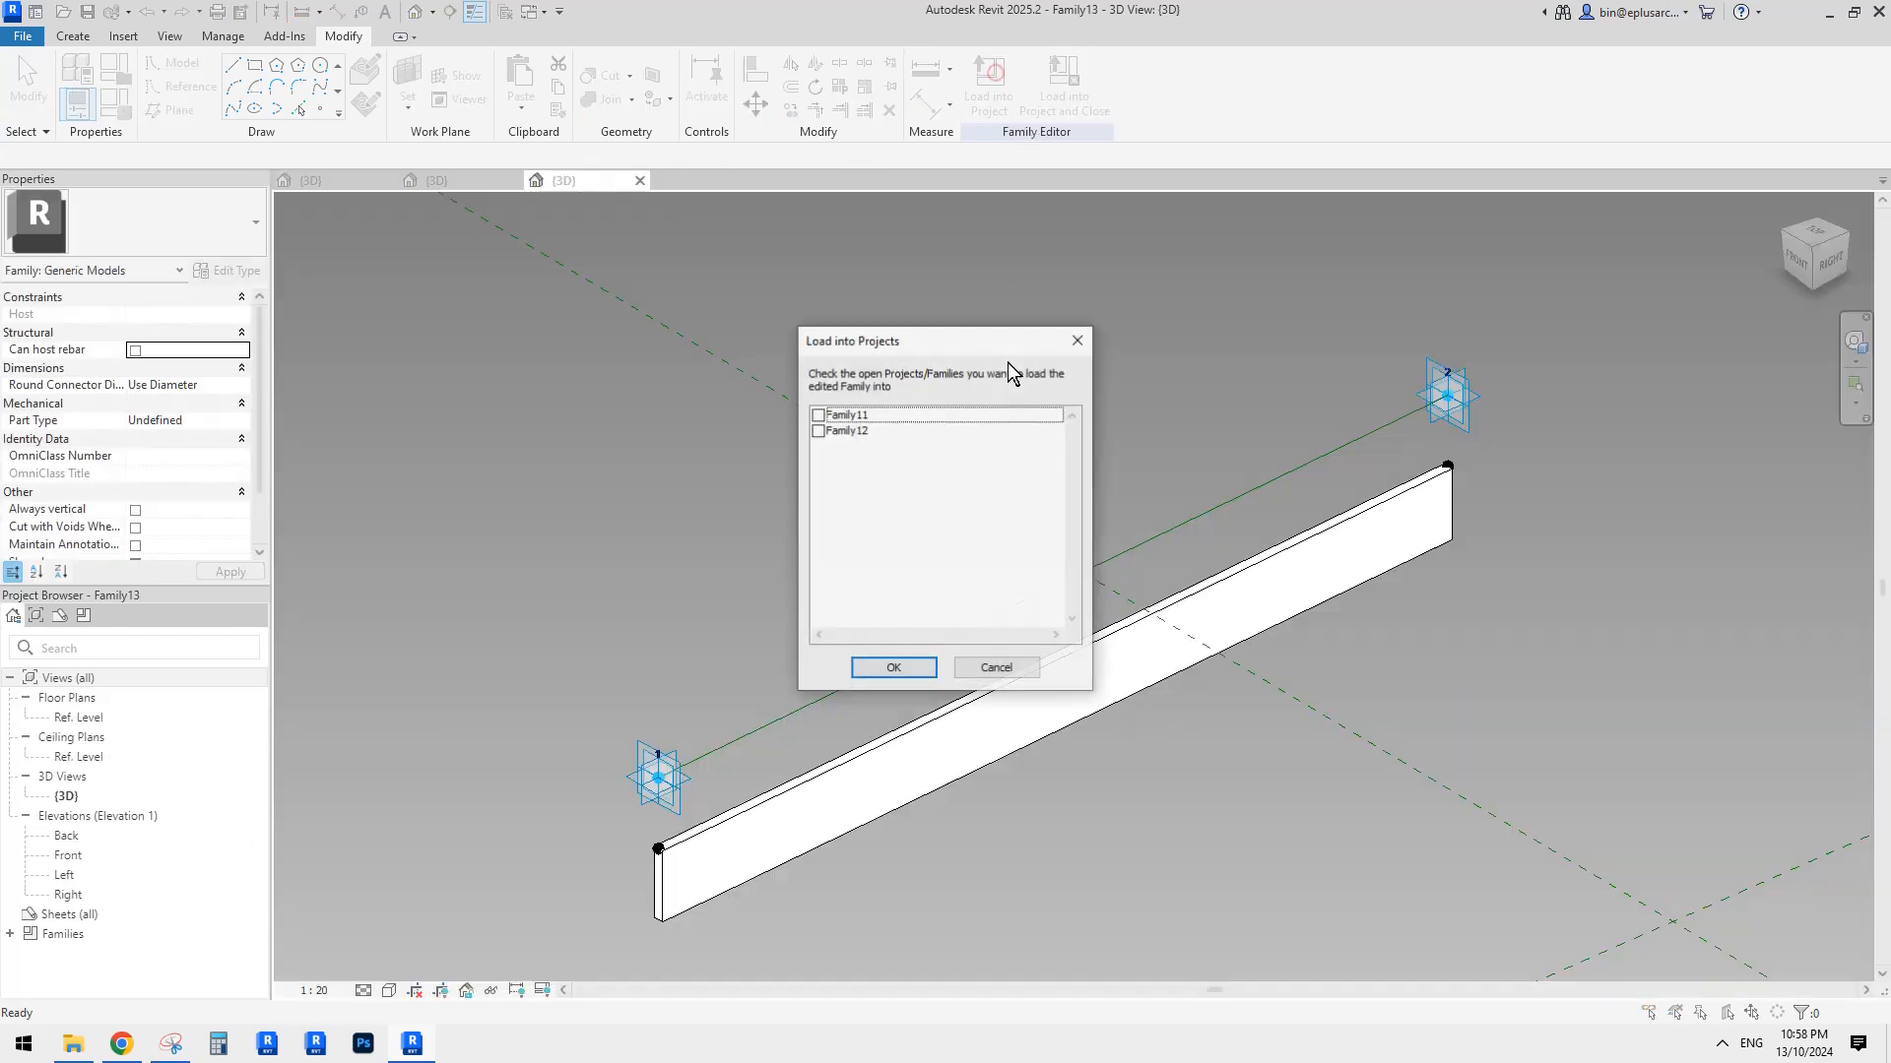
click(835, 416)
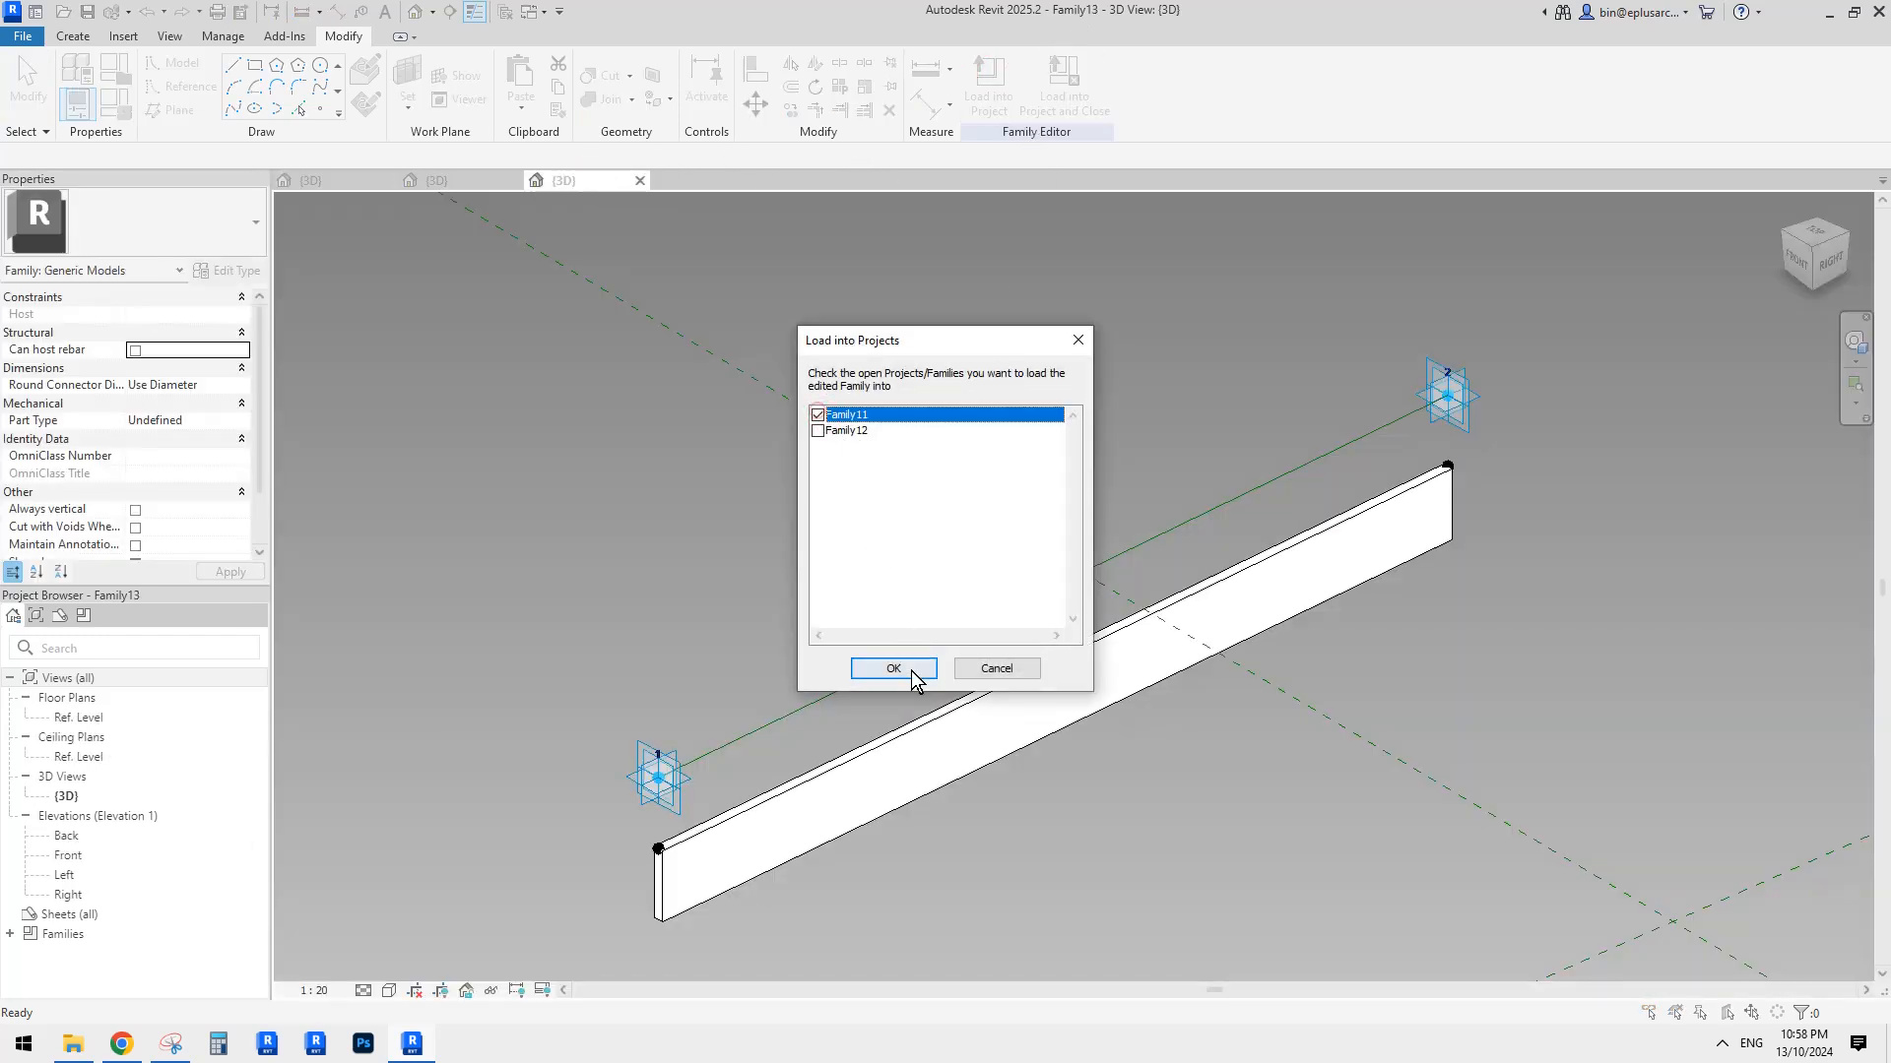
click(893, 669)
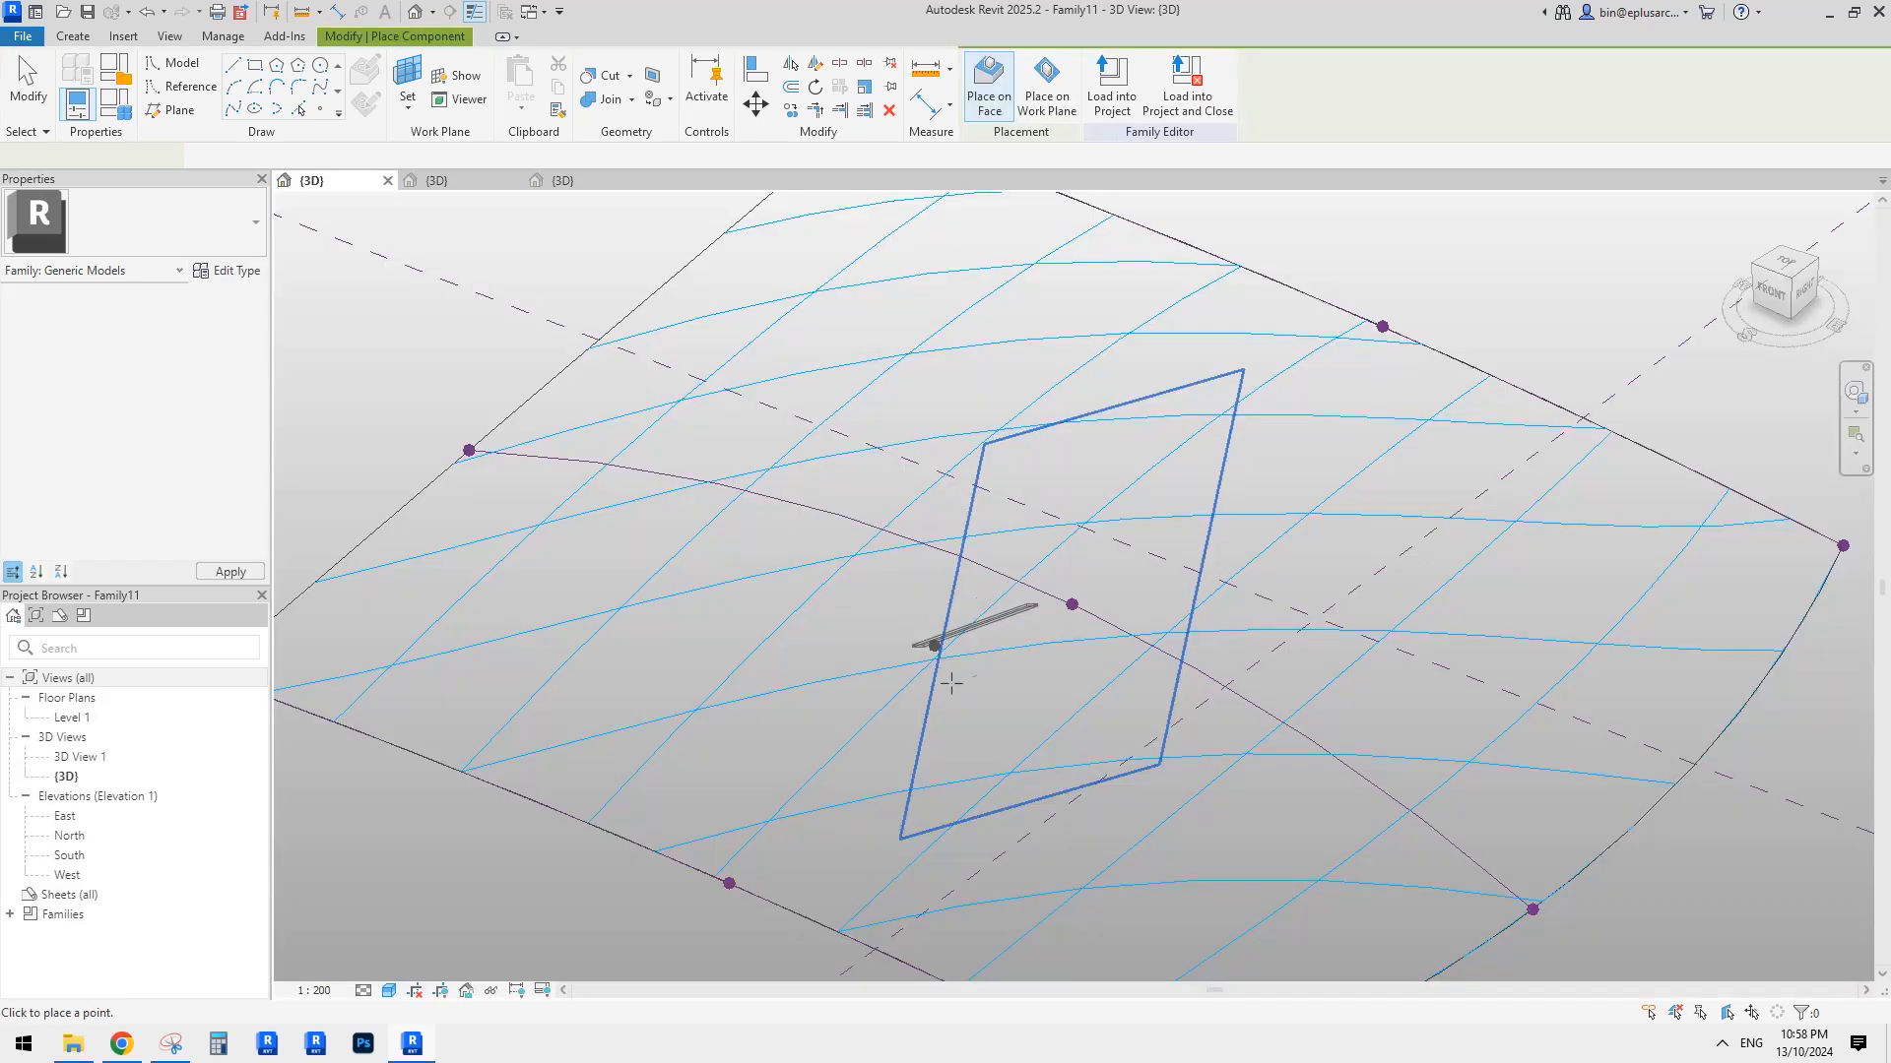
Cancel placing the beam in the Family11 mass and check the Family12 panel before returning to the mass.
scroll(1087, 676, down, 1)
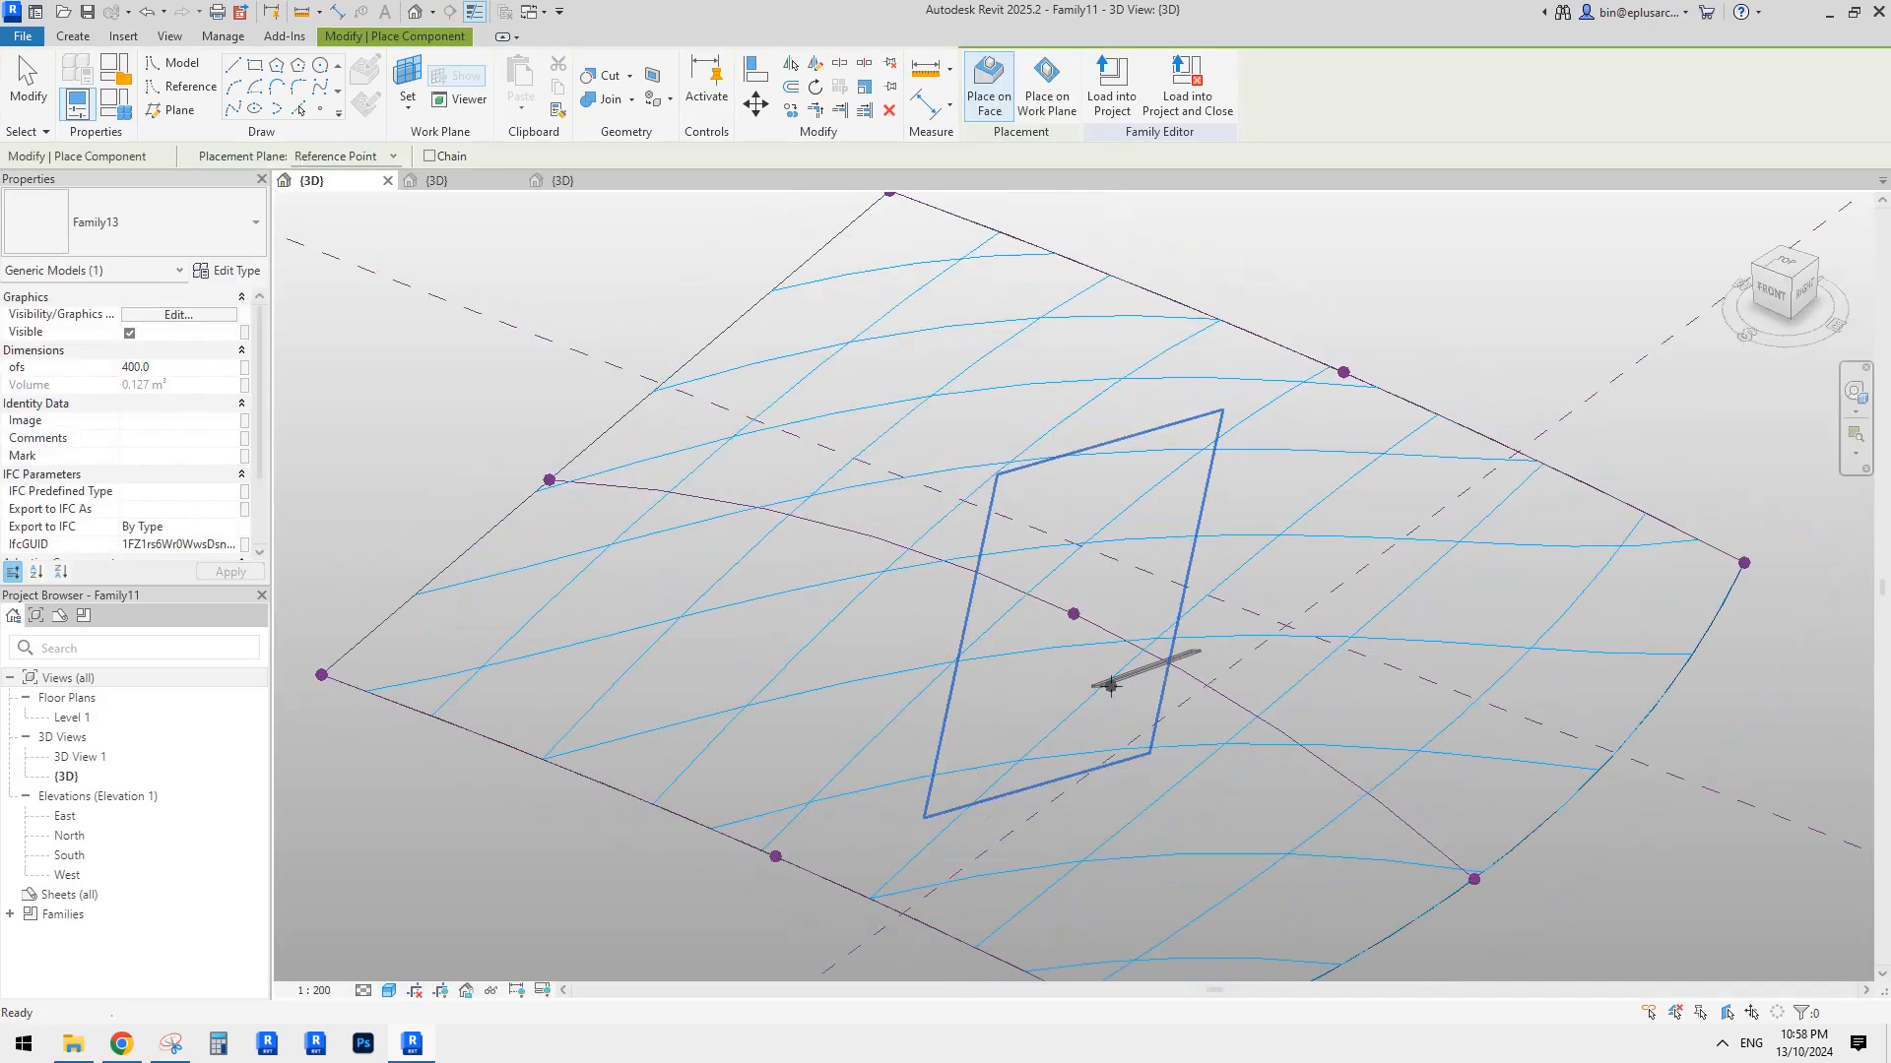
key(Escape)
key(Escape)
click(482, 183)
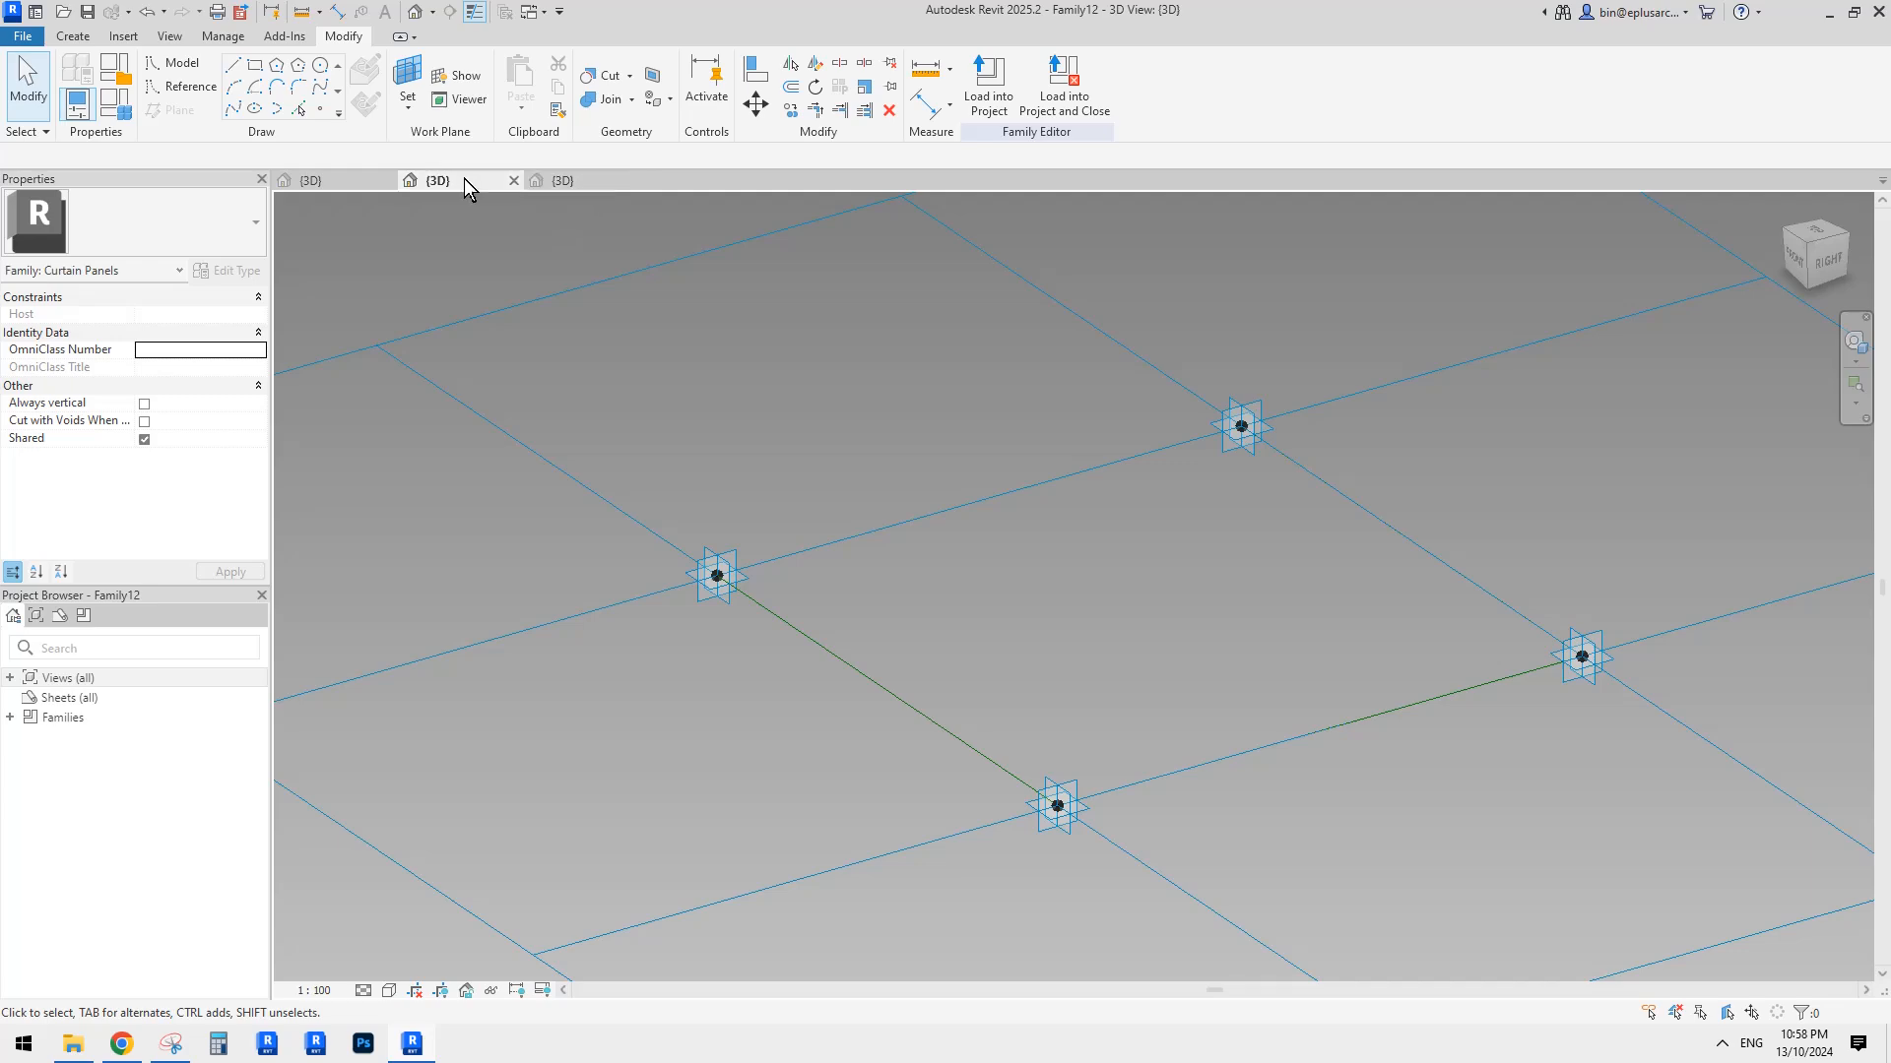
click(339, 179)
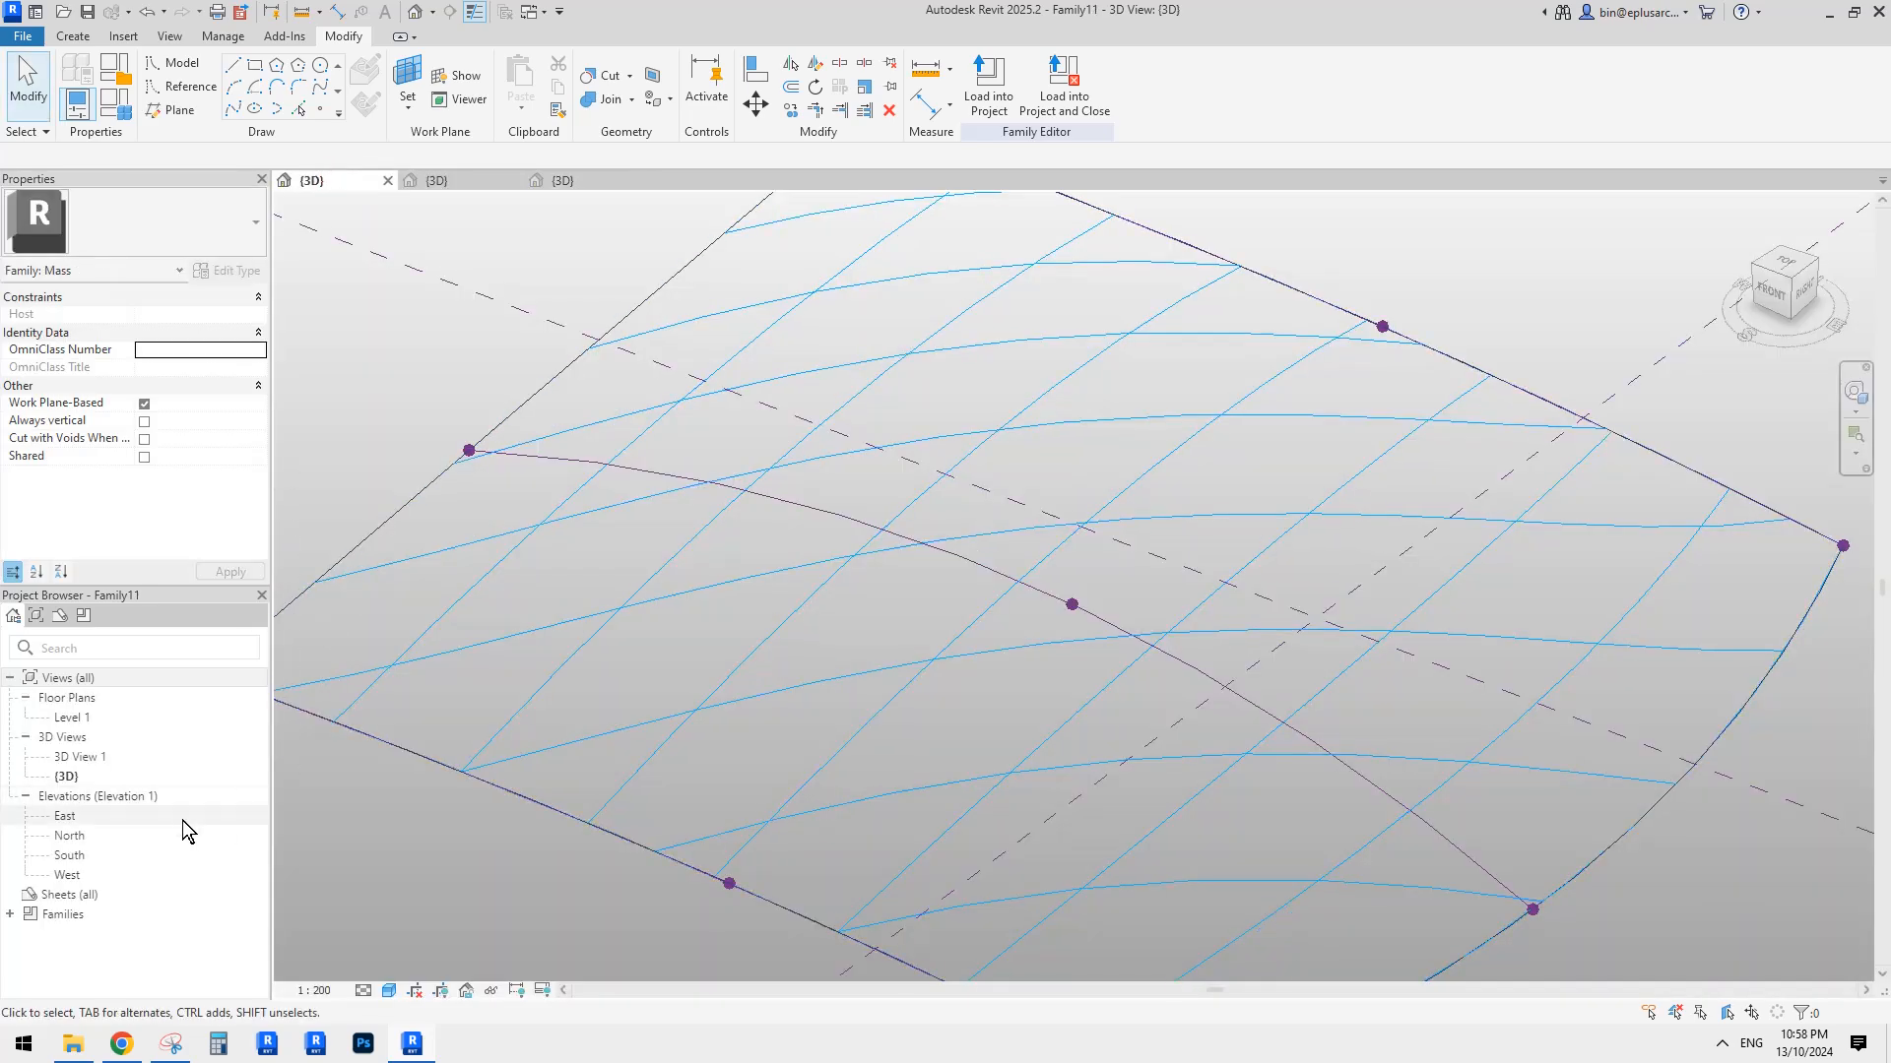
Locate Family13 among the generic models of the Family11 mass and undo its loading there.
double_click(39, 914)
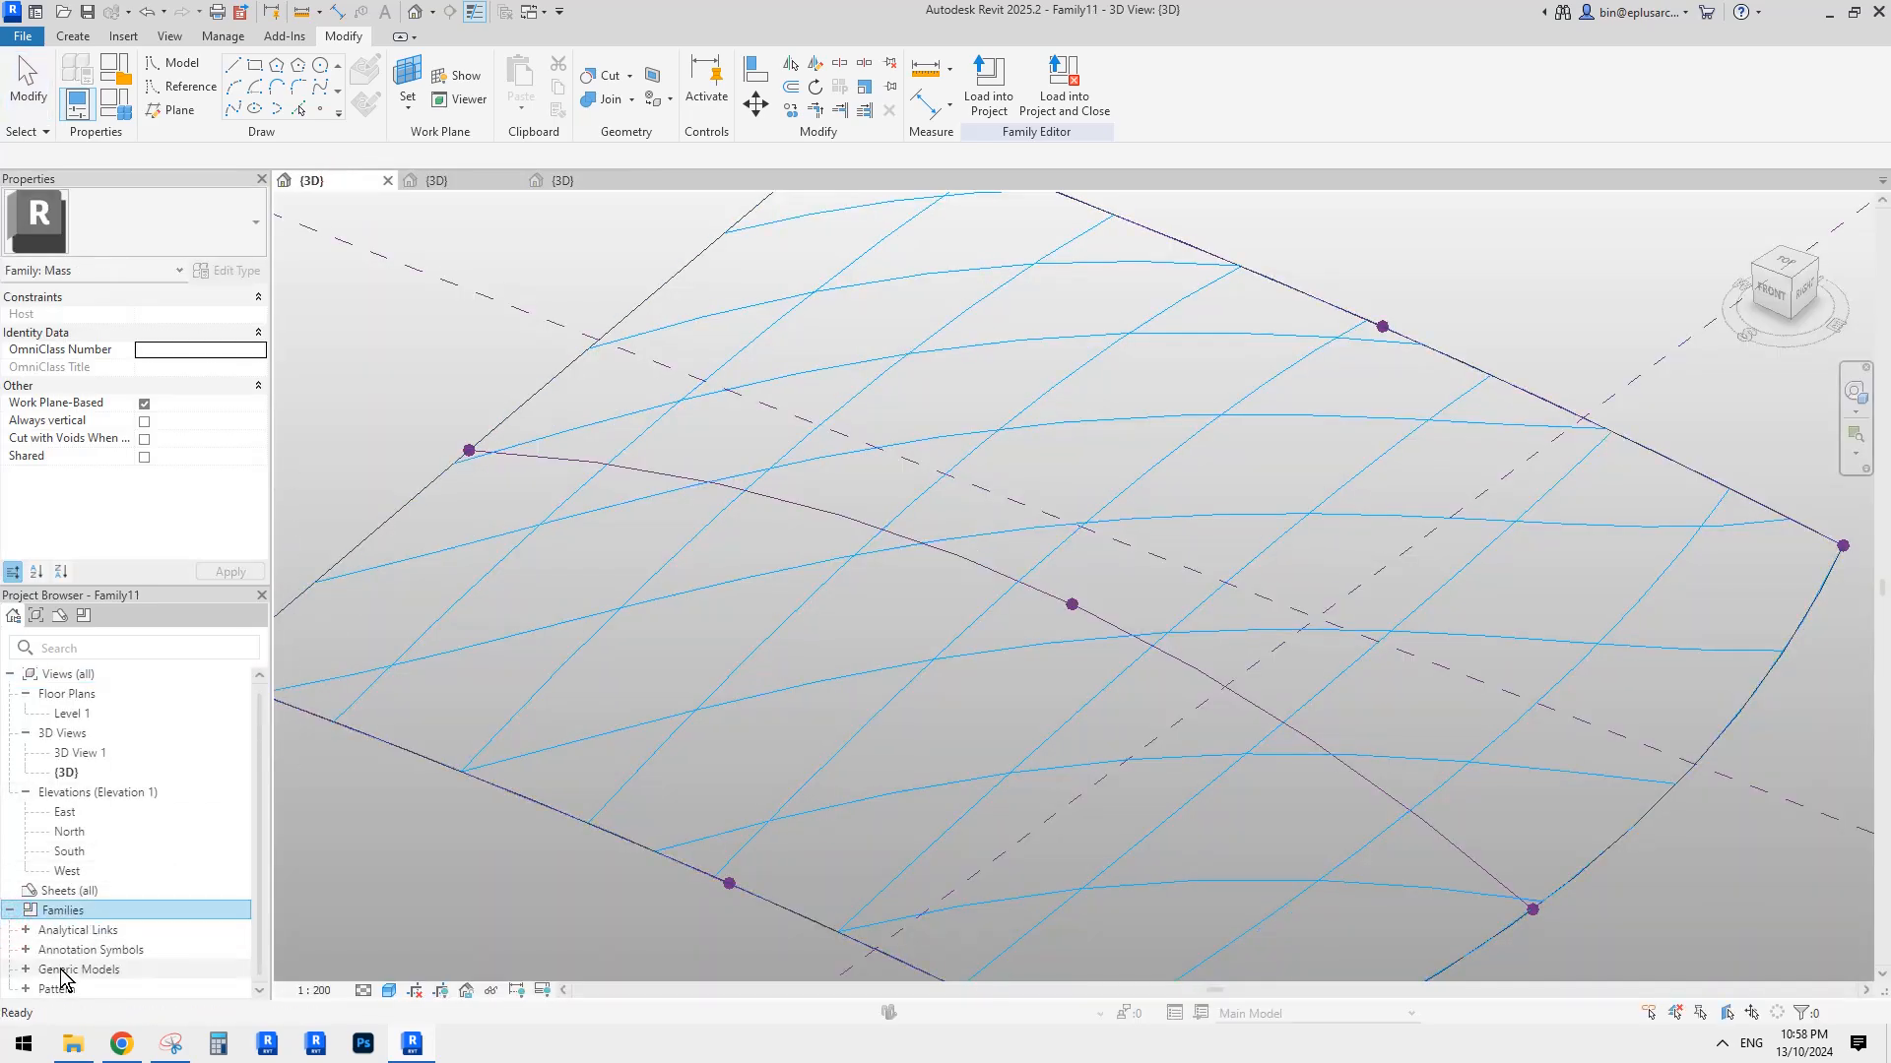
click(29, 970)
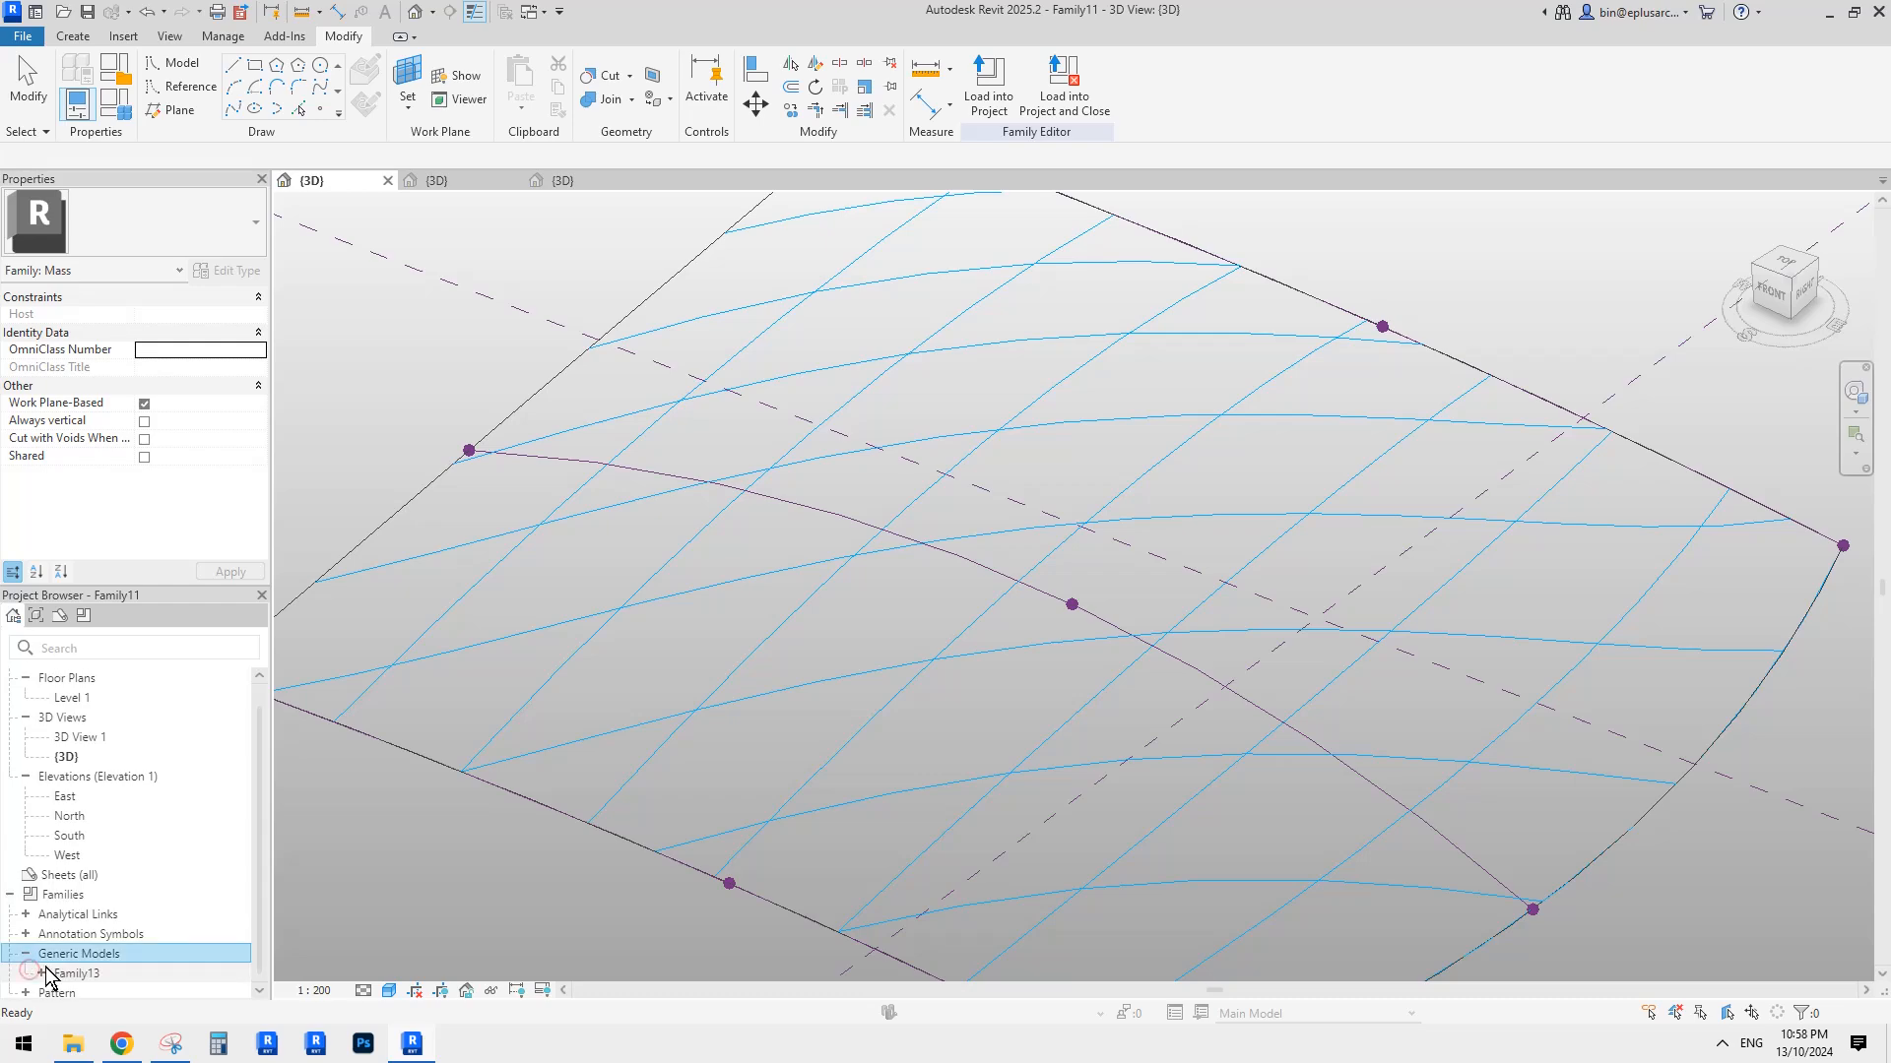
click(42, 970)
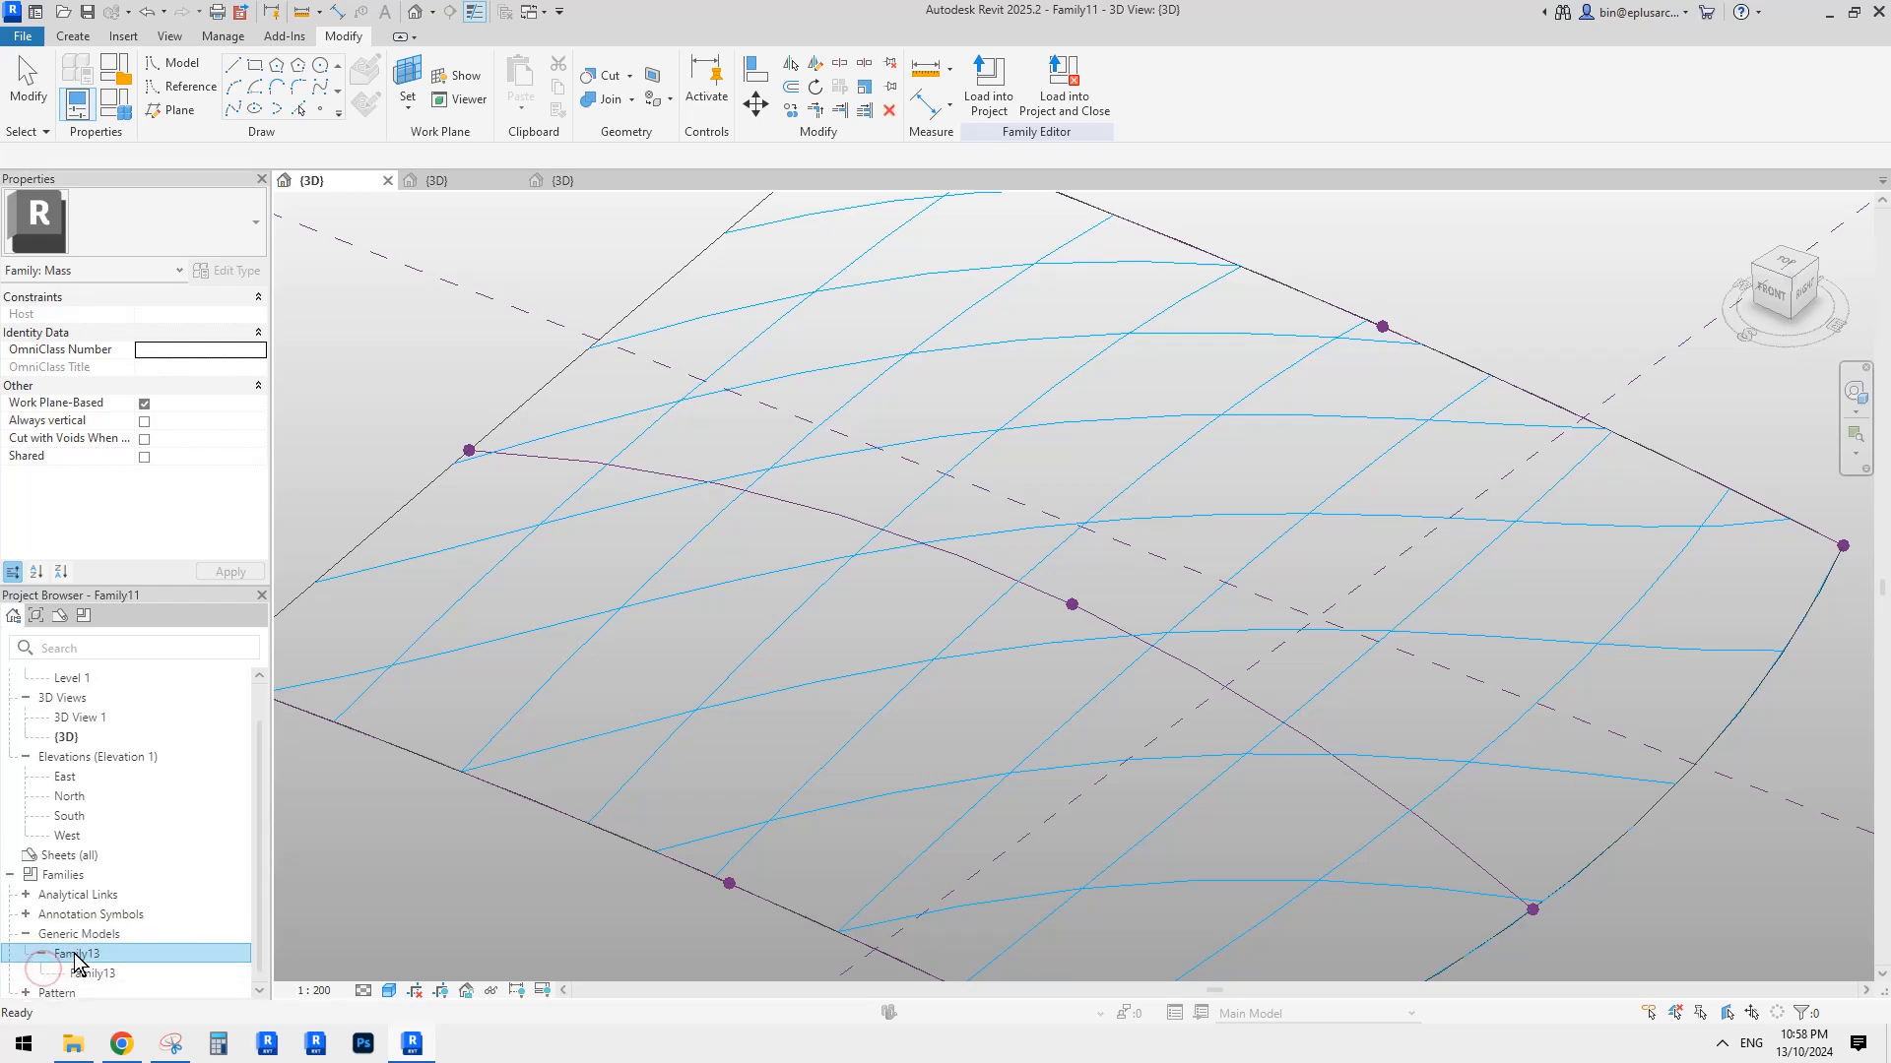
click(89, 930)
click(93, 953)
key(ctrl+z)
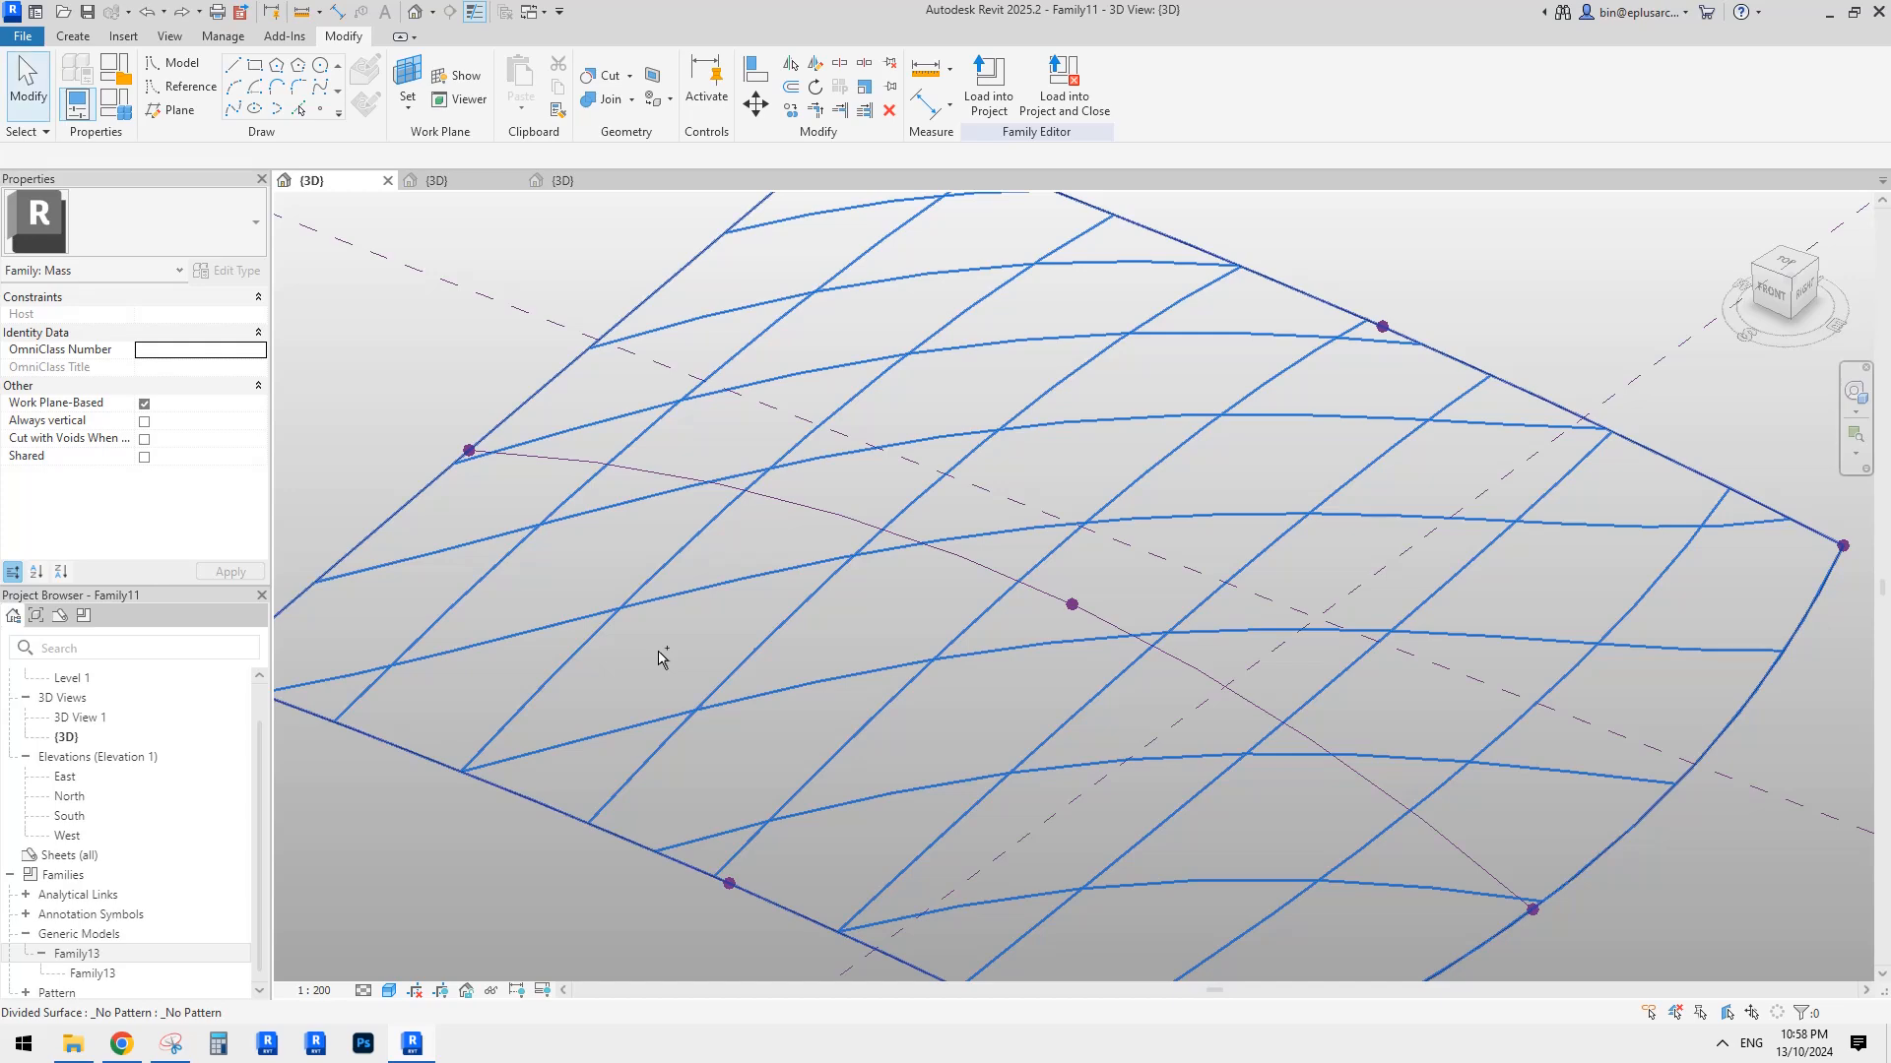
key(ctrl+z)
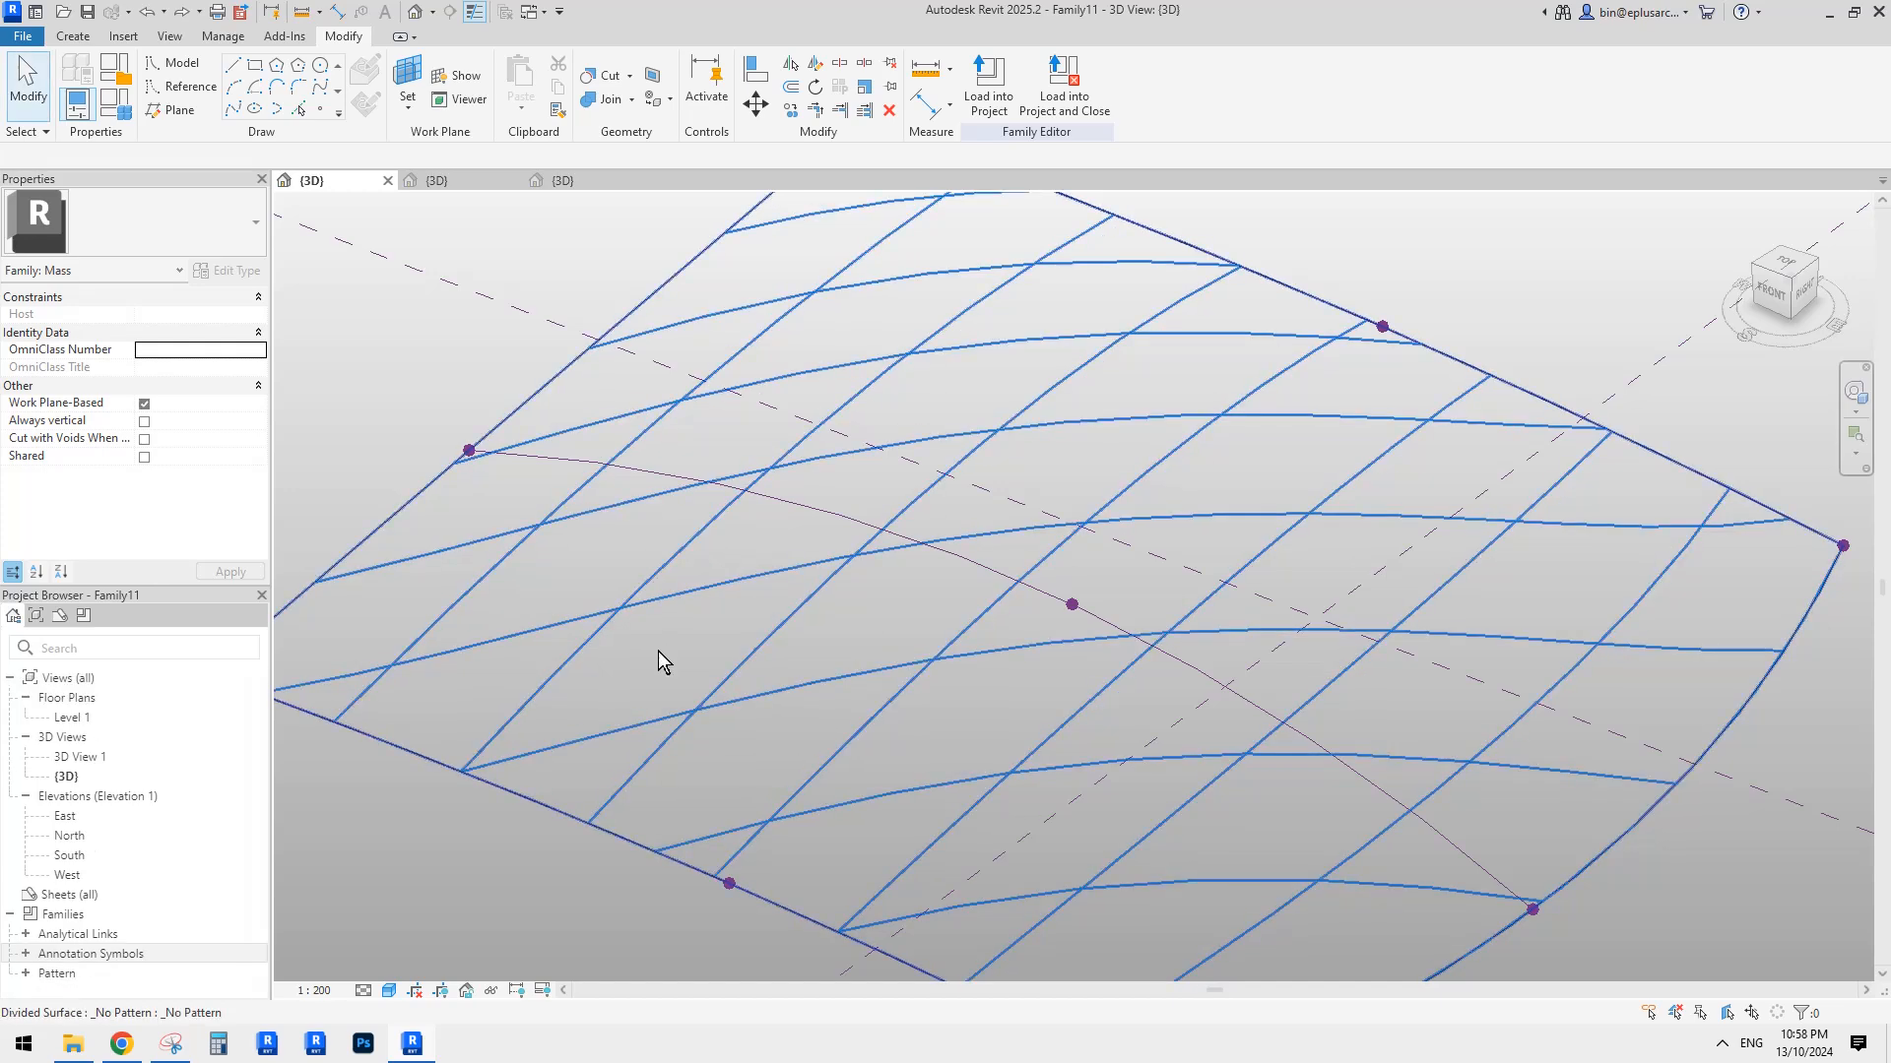
Return to the beam family and load it into the Family12 curtain panel only.
click(575, 183)
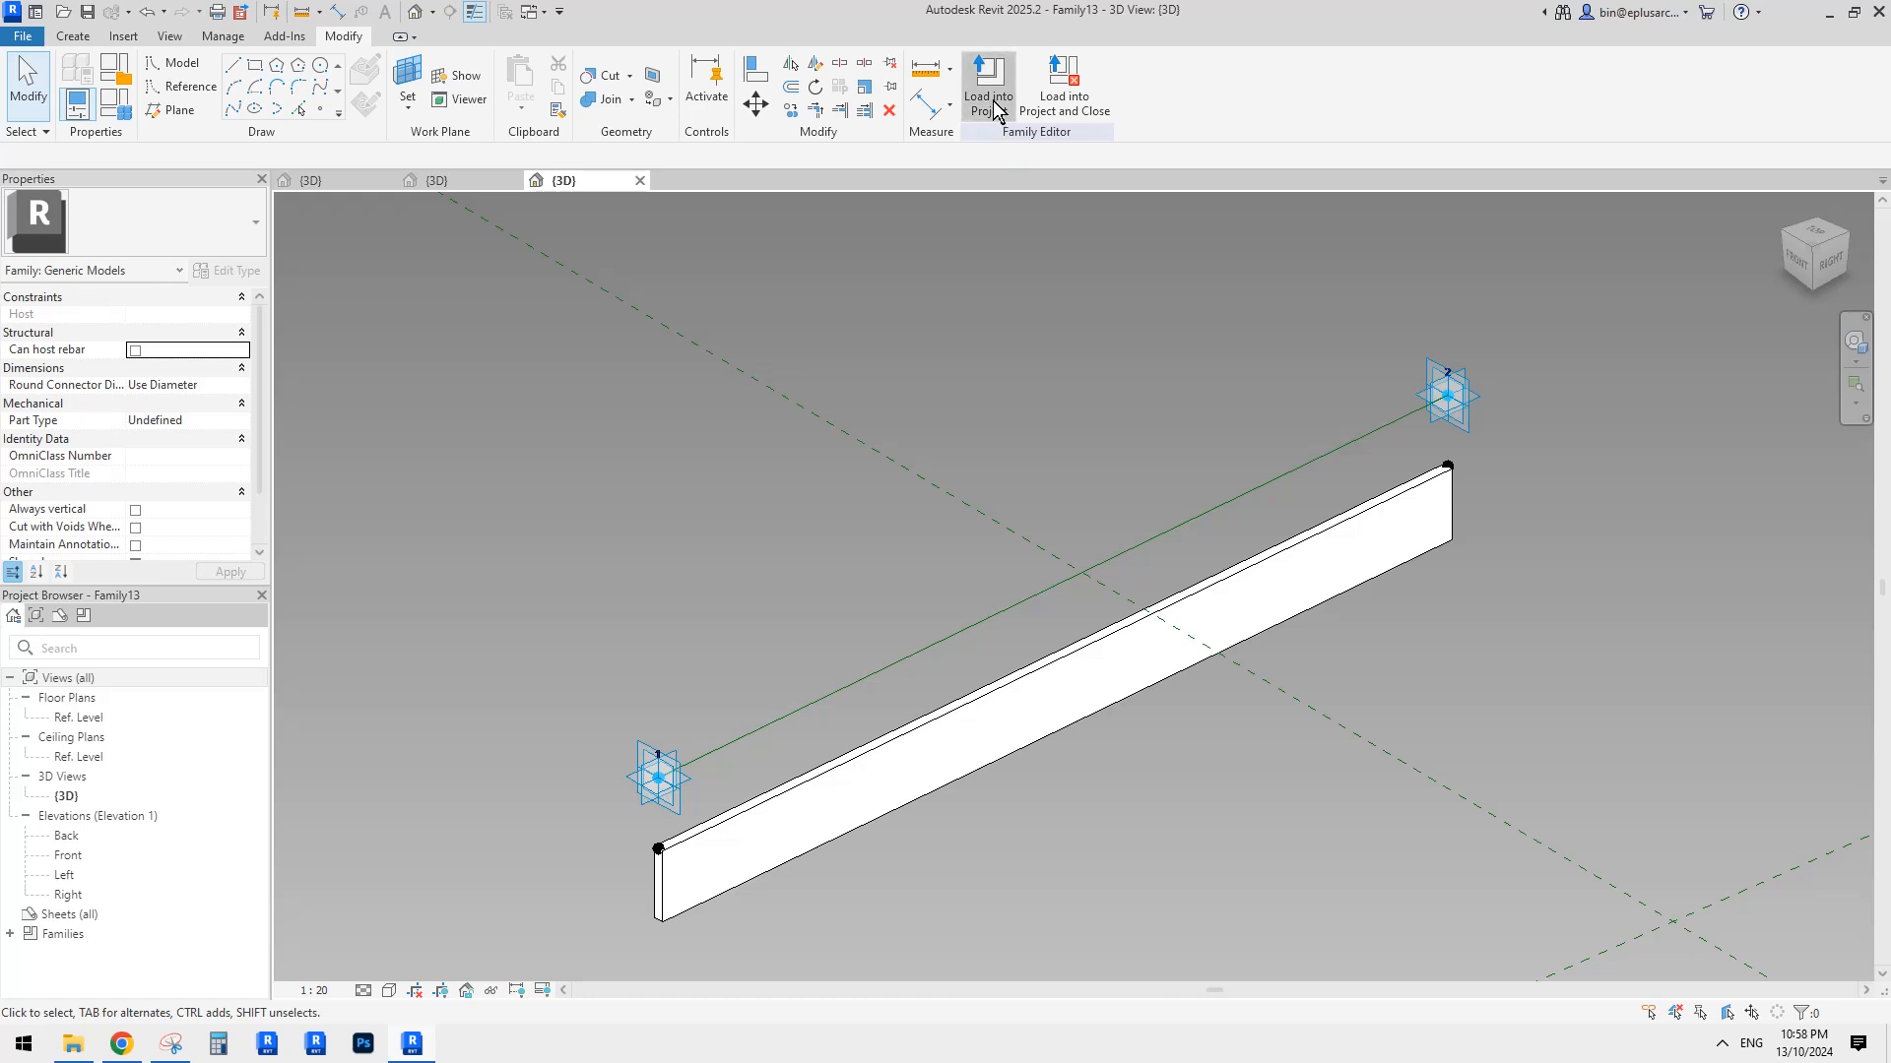
click(992, 102)
click(817, 431)
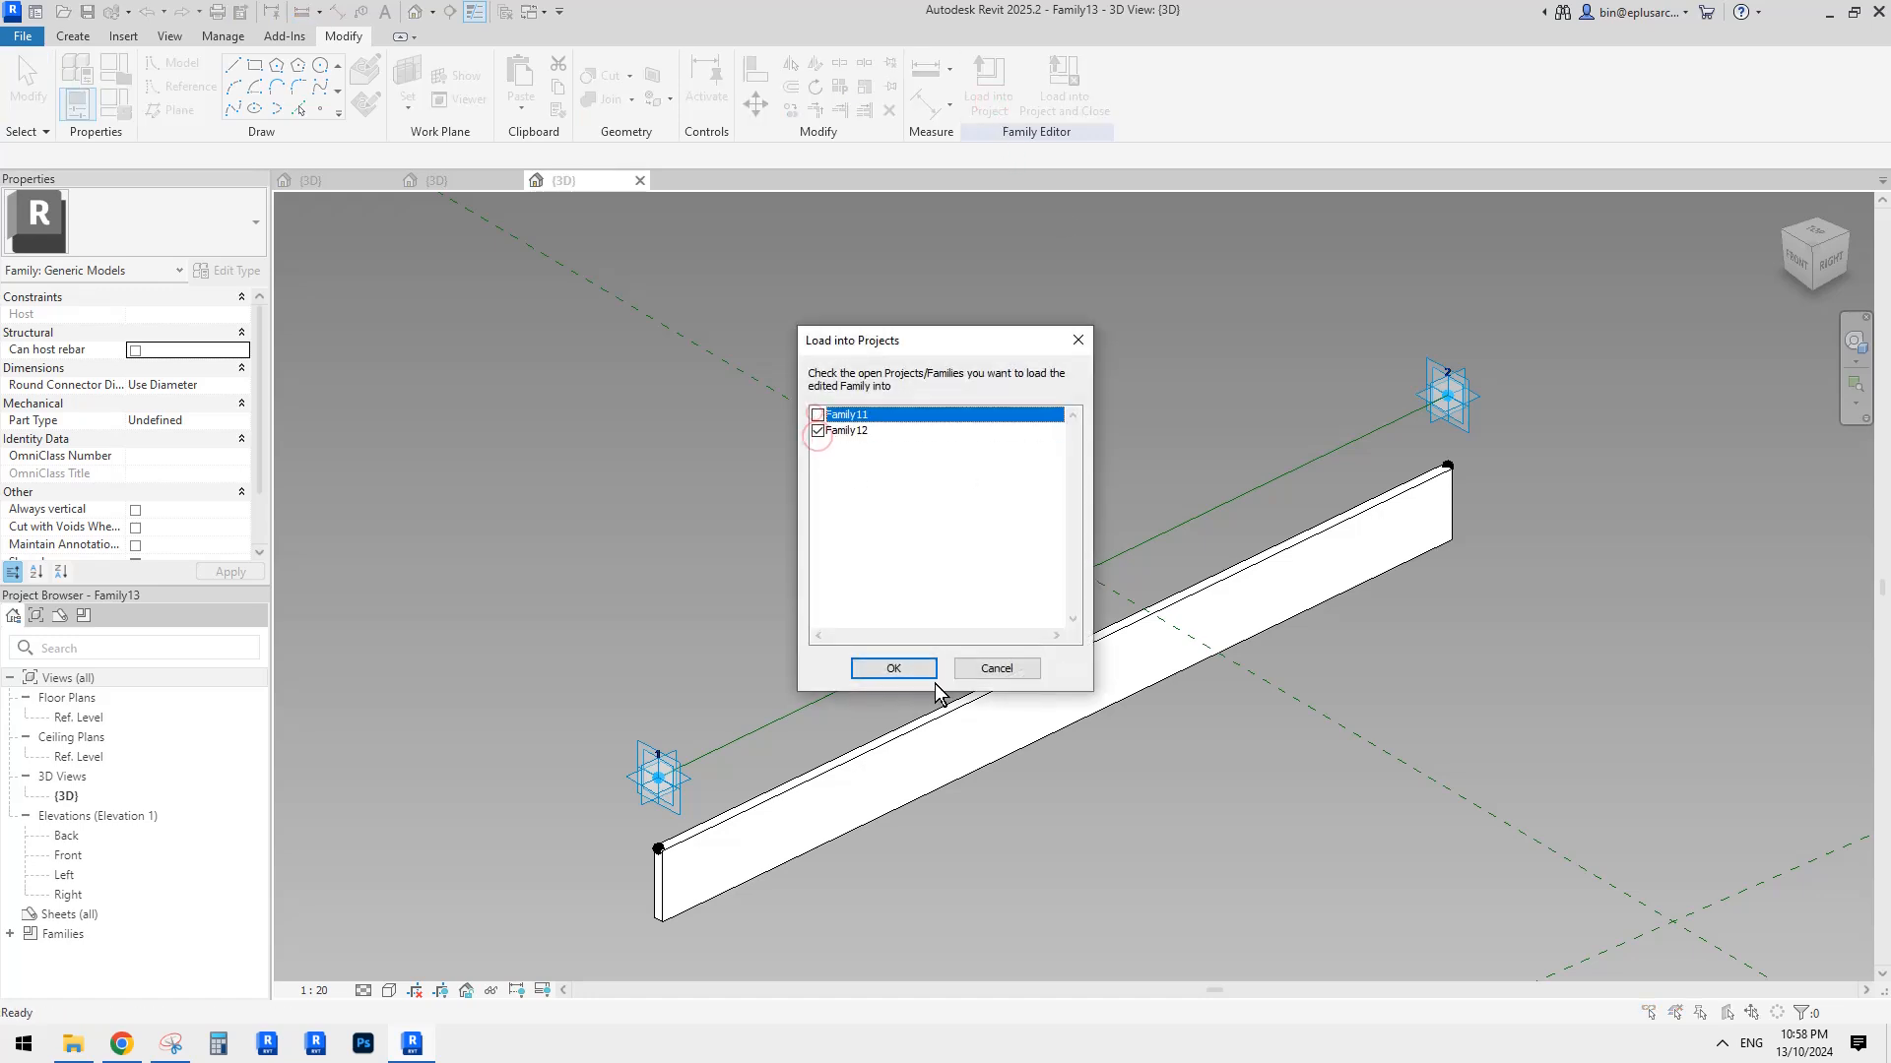
click(893, 668)
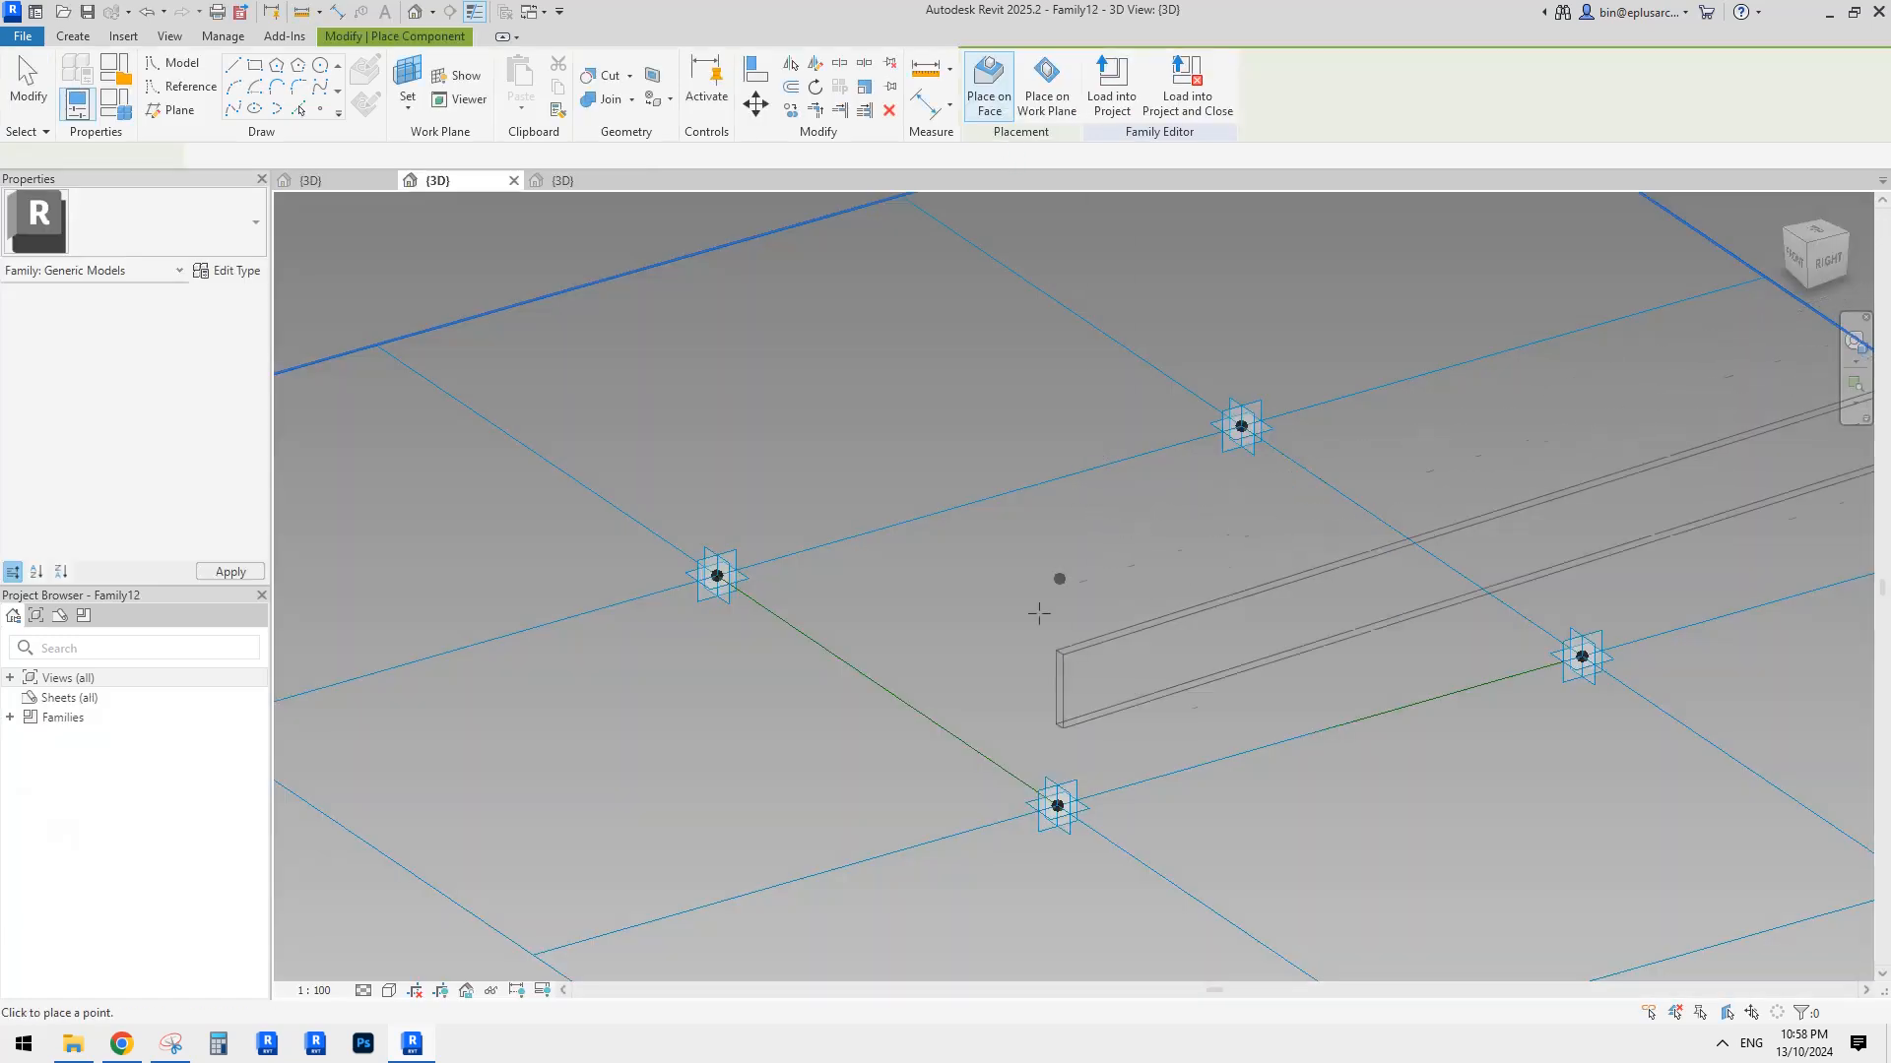
Place a beam on the panel's front reference line and stretch its two ends to the corner adaptive points.
click(987, 709)
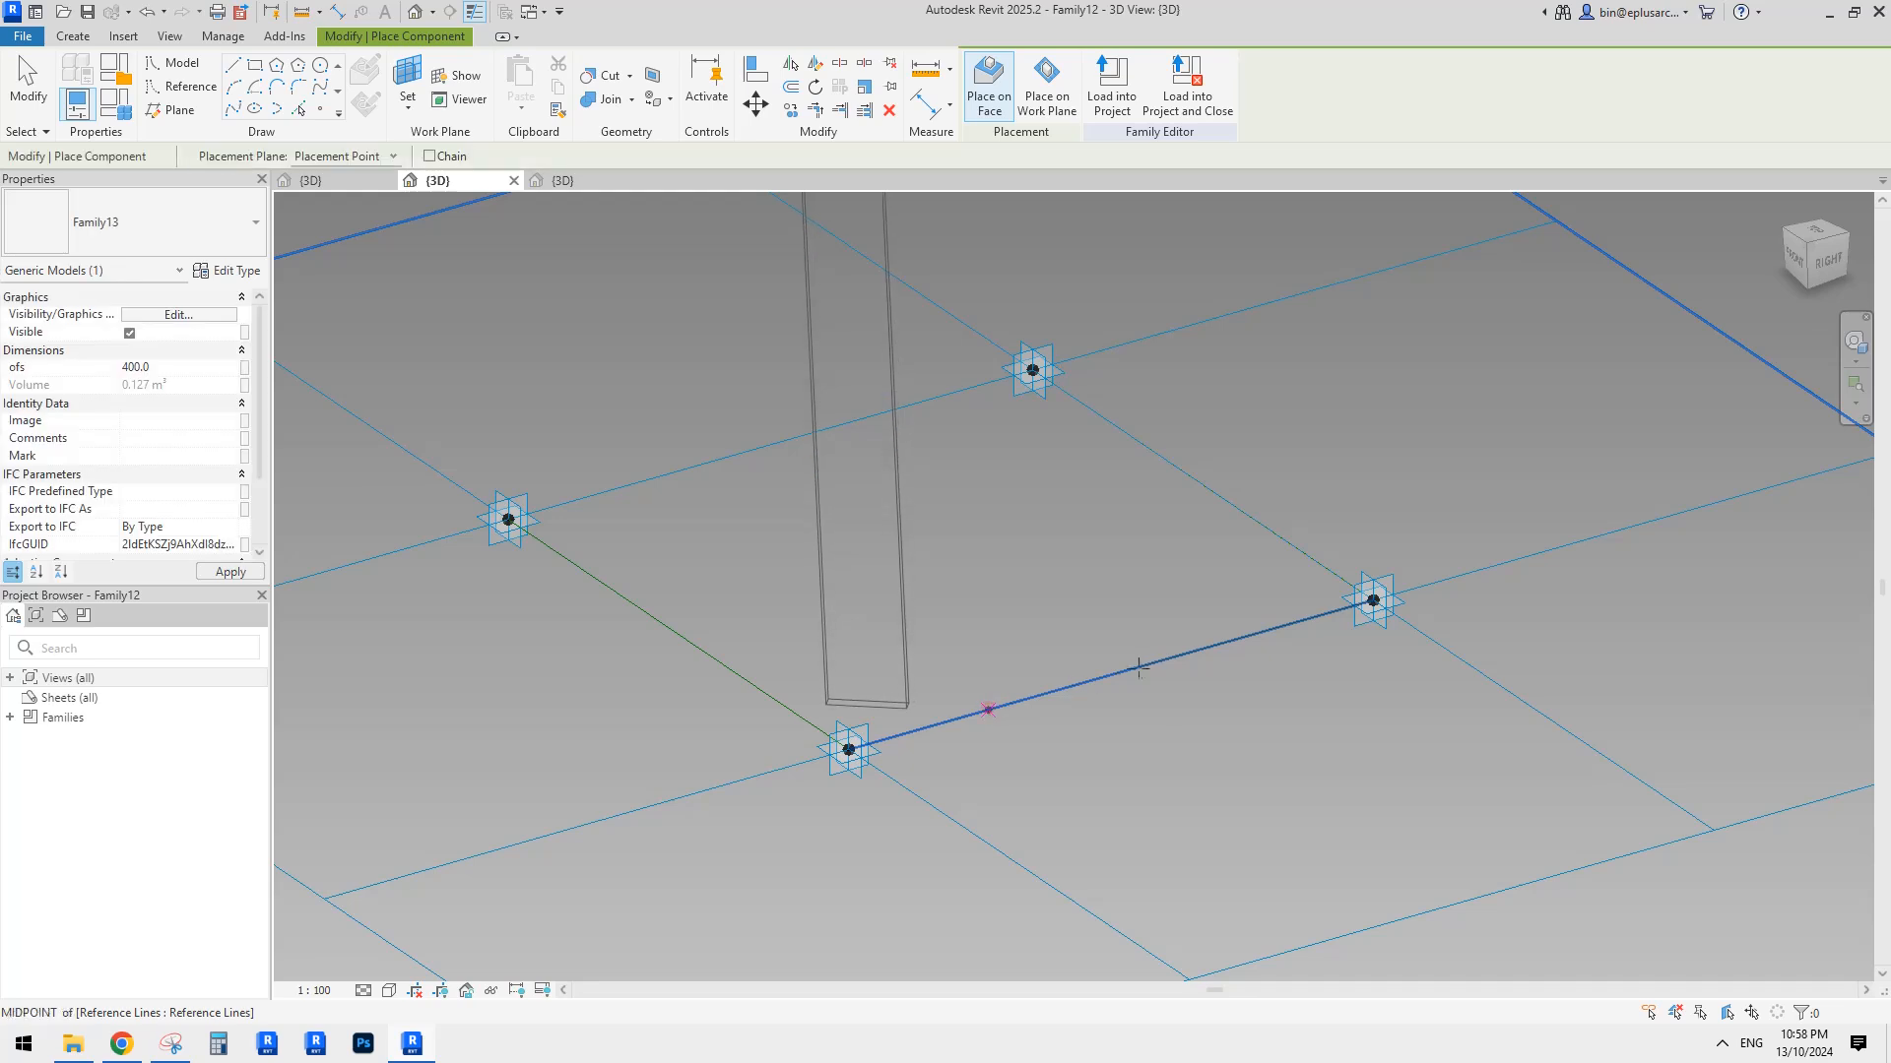
key(Escape)
click(988, 709)
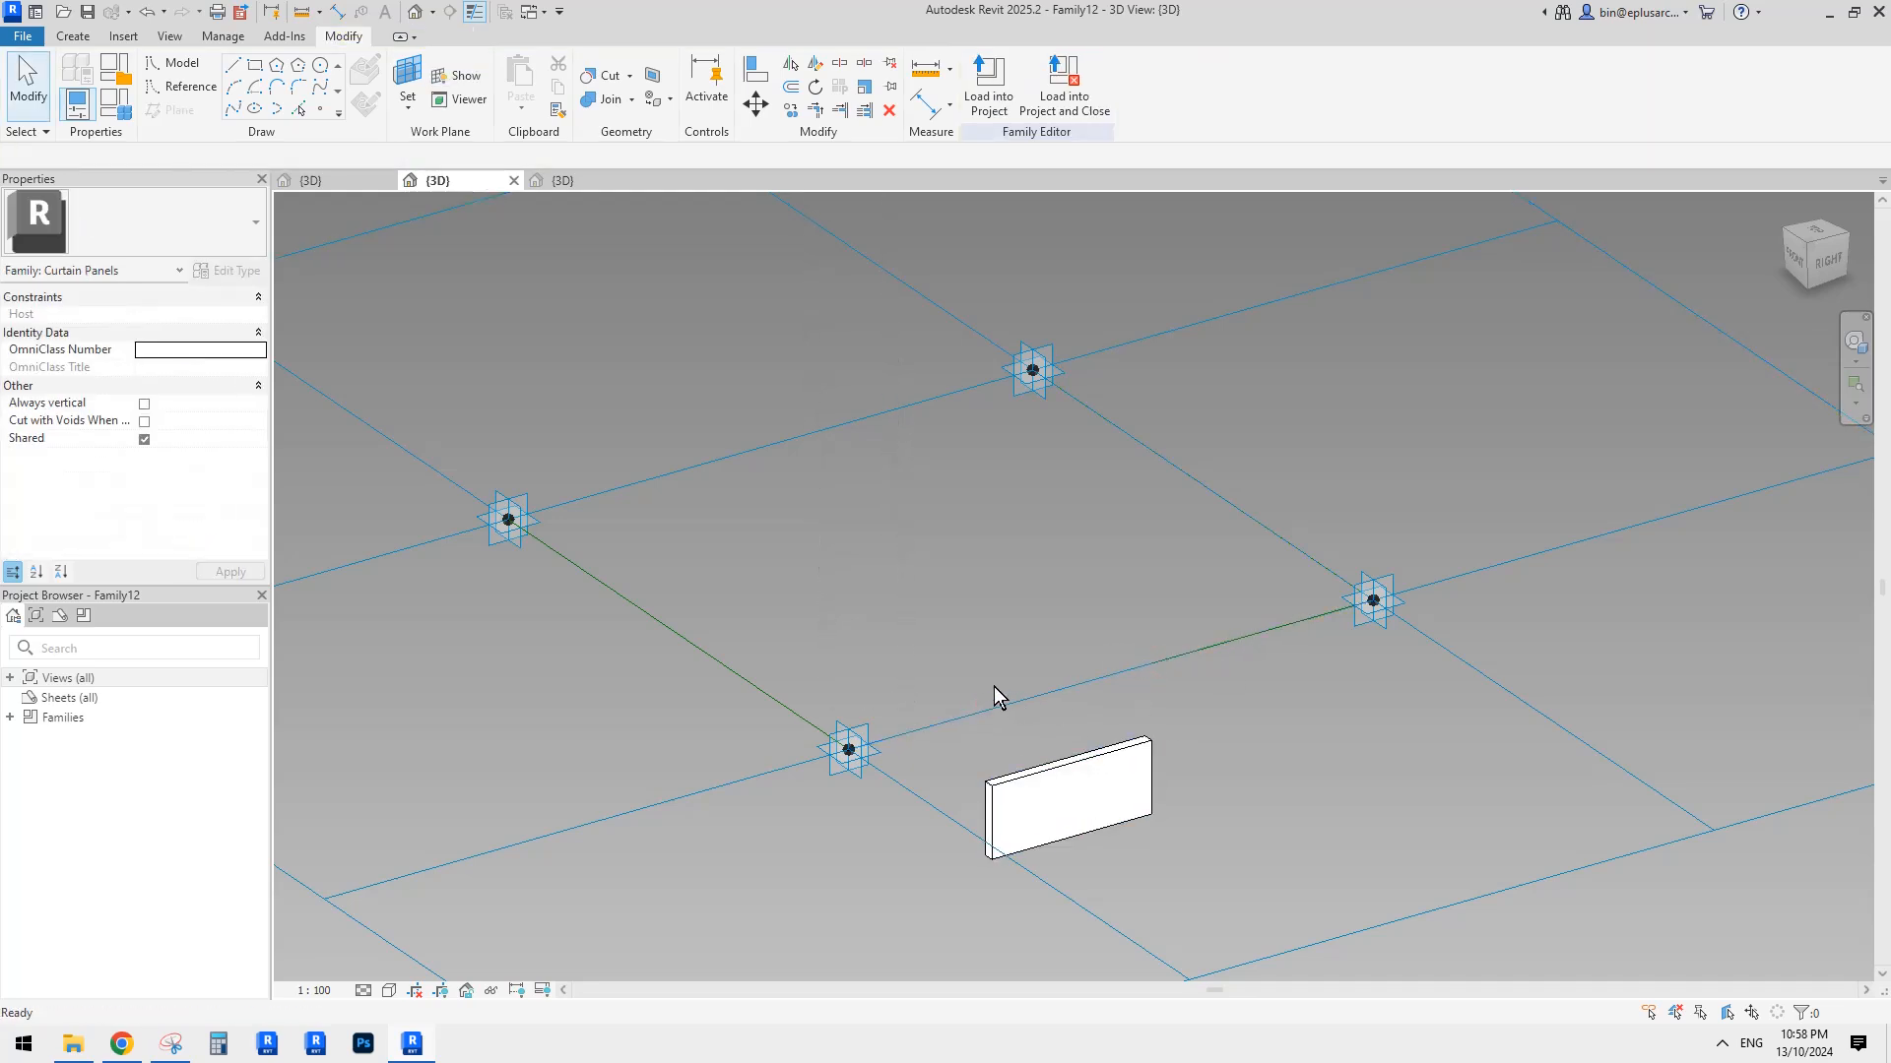
drag(793, 800, 786, 803)
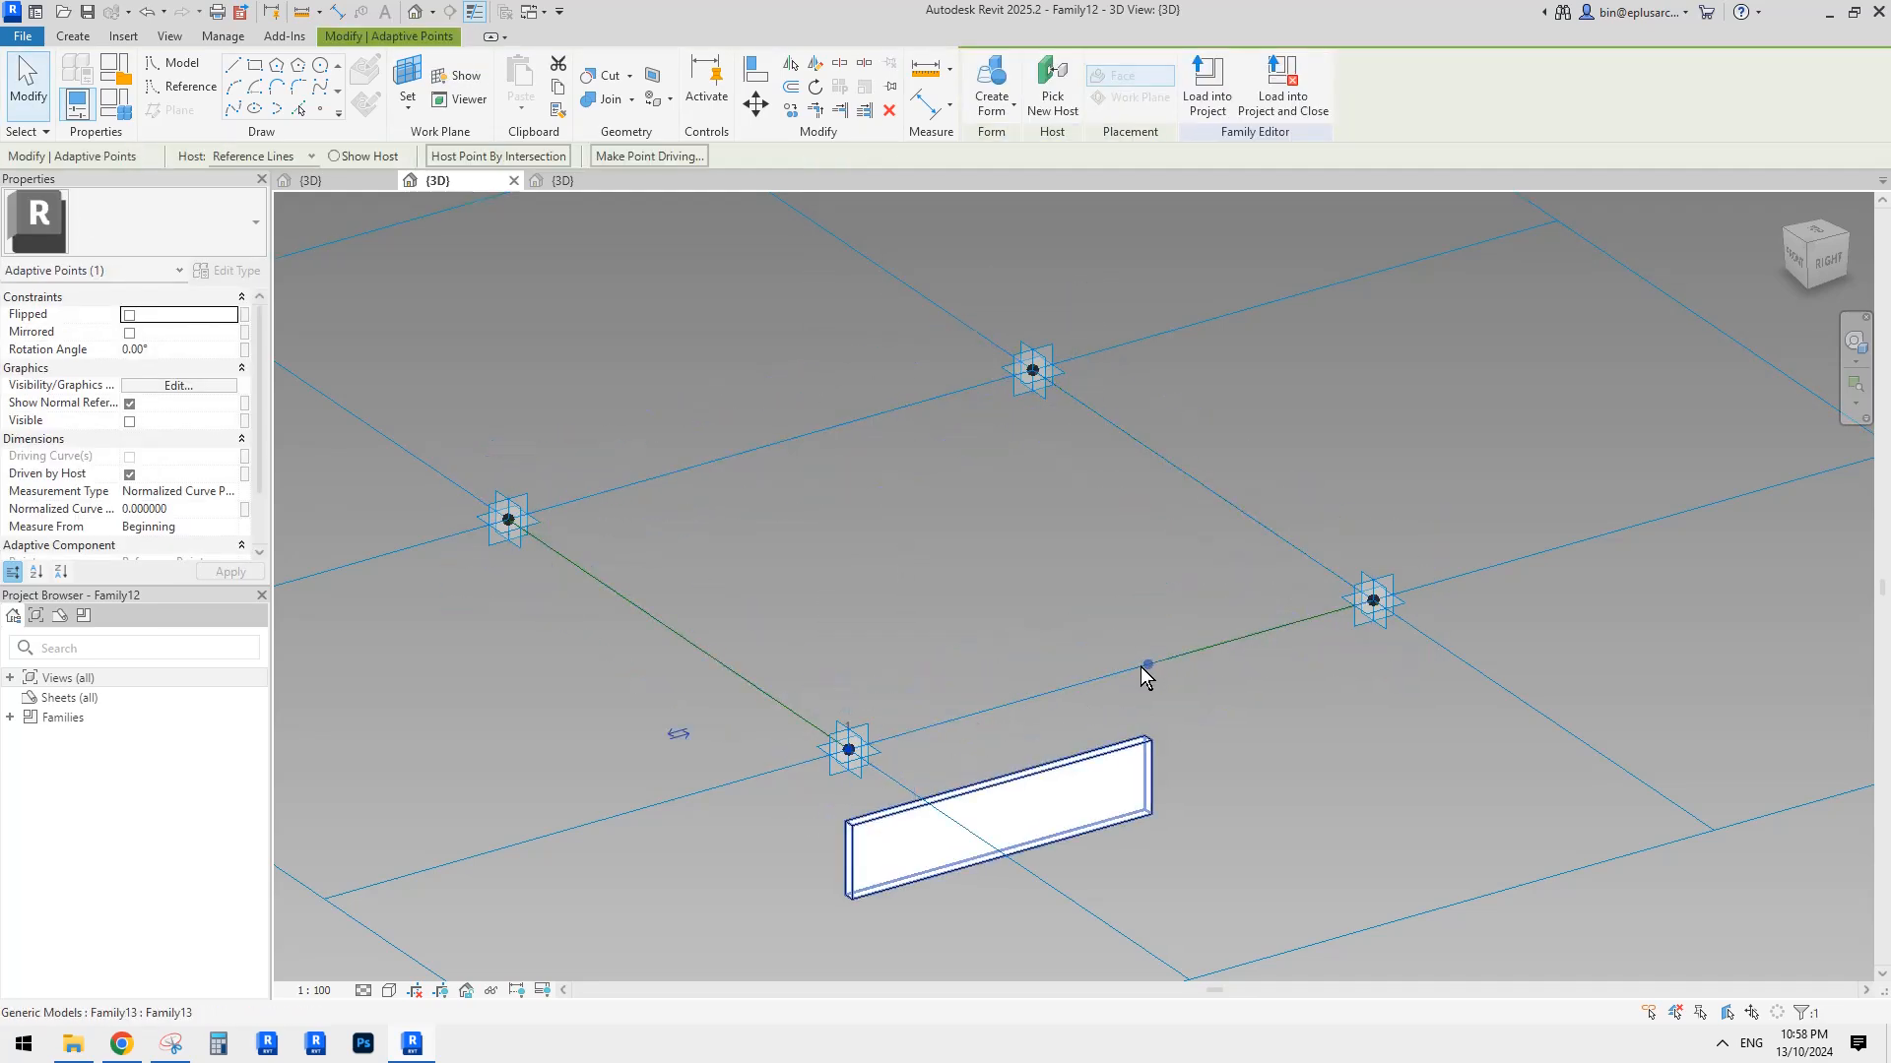
drag(1148, 664, 1427, 577)
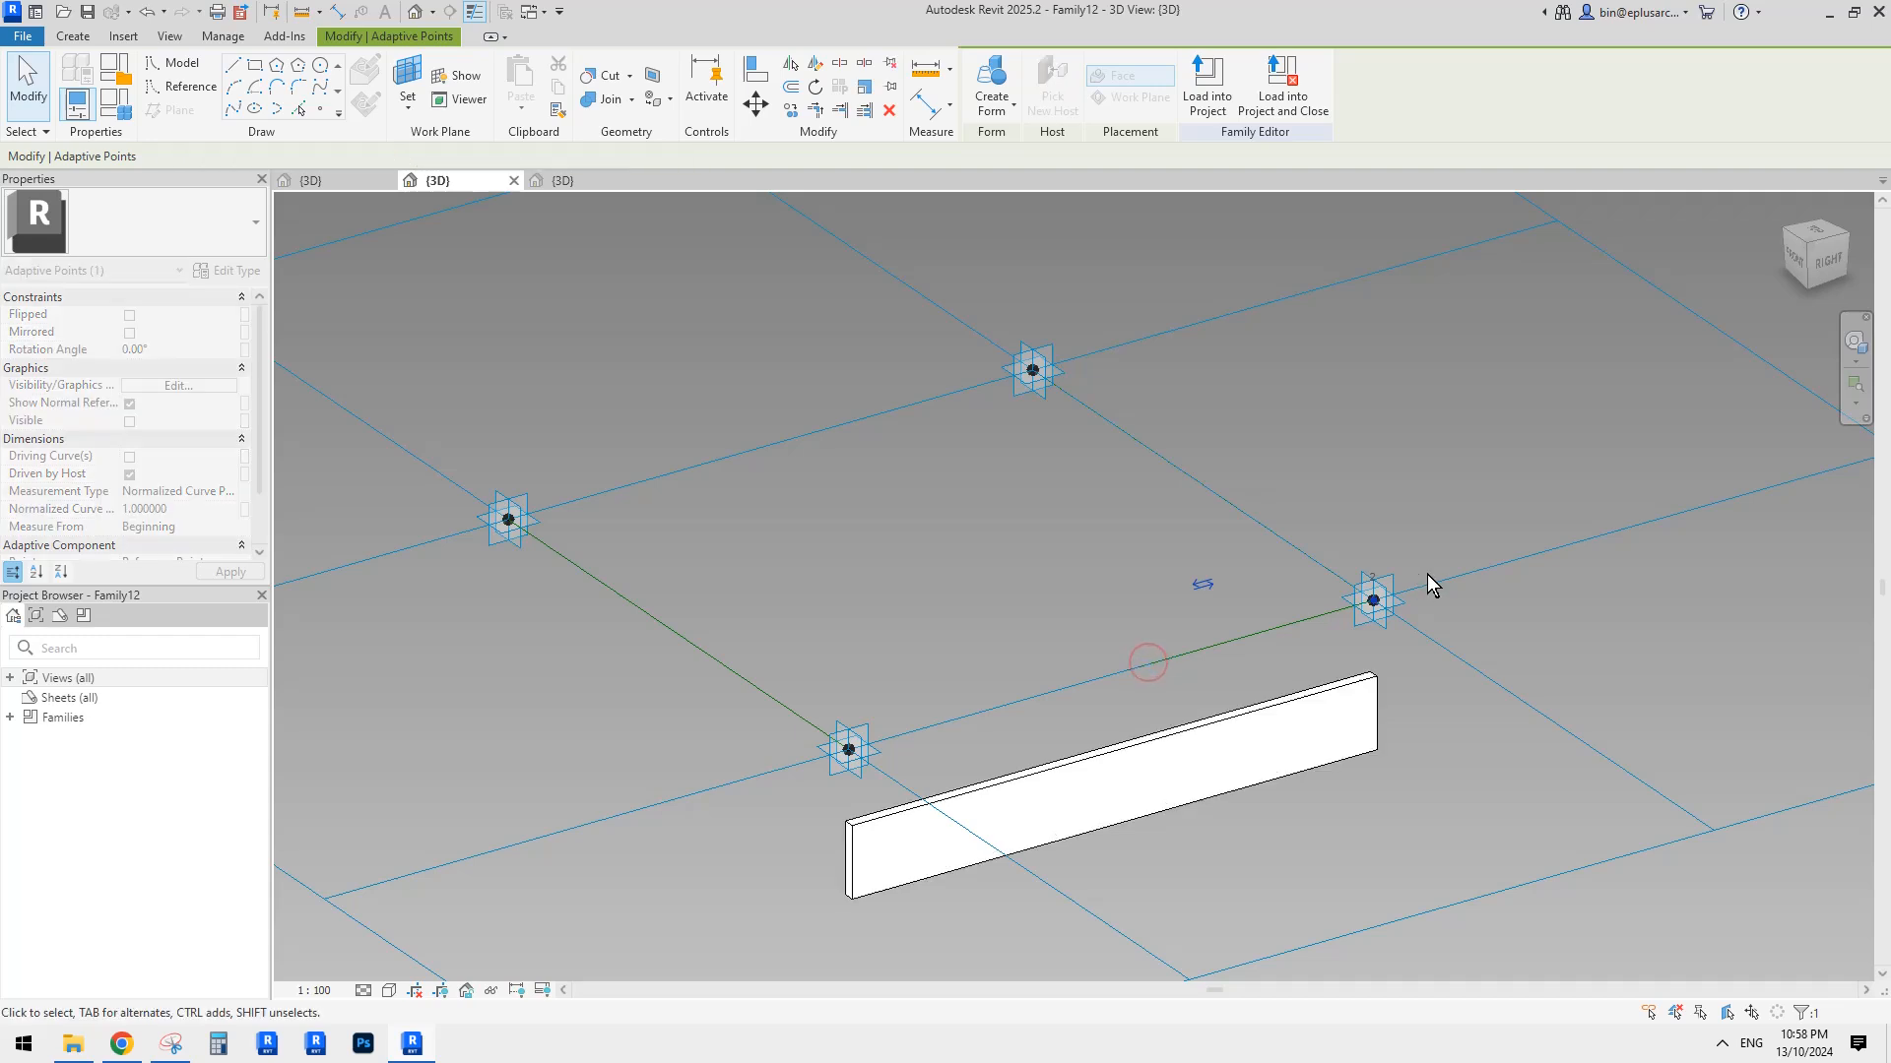
Place a second beam component by two points on the adjacent reference line at the panel's side.
middle_drag(1084, 711, 1108, 491)
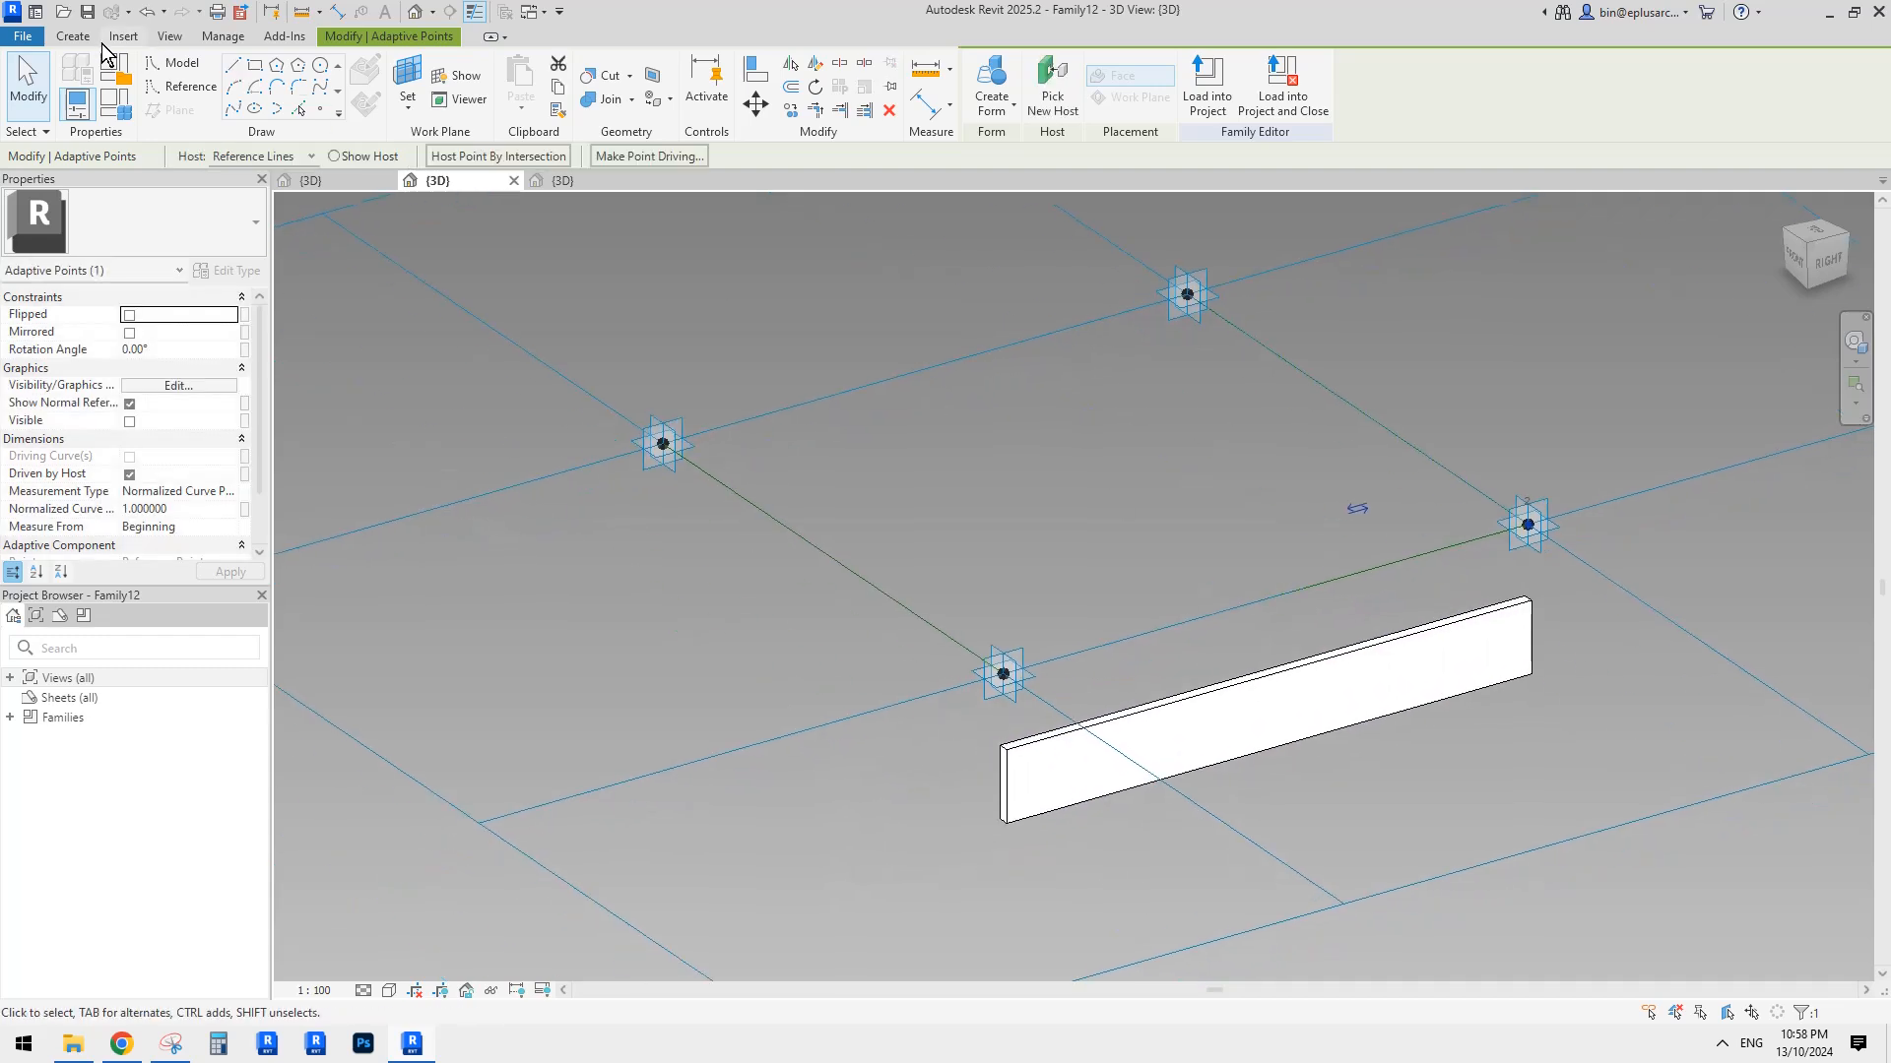
click(73, 36)
click(527, 83)
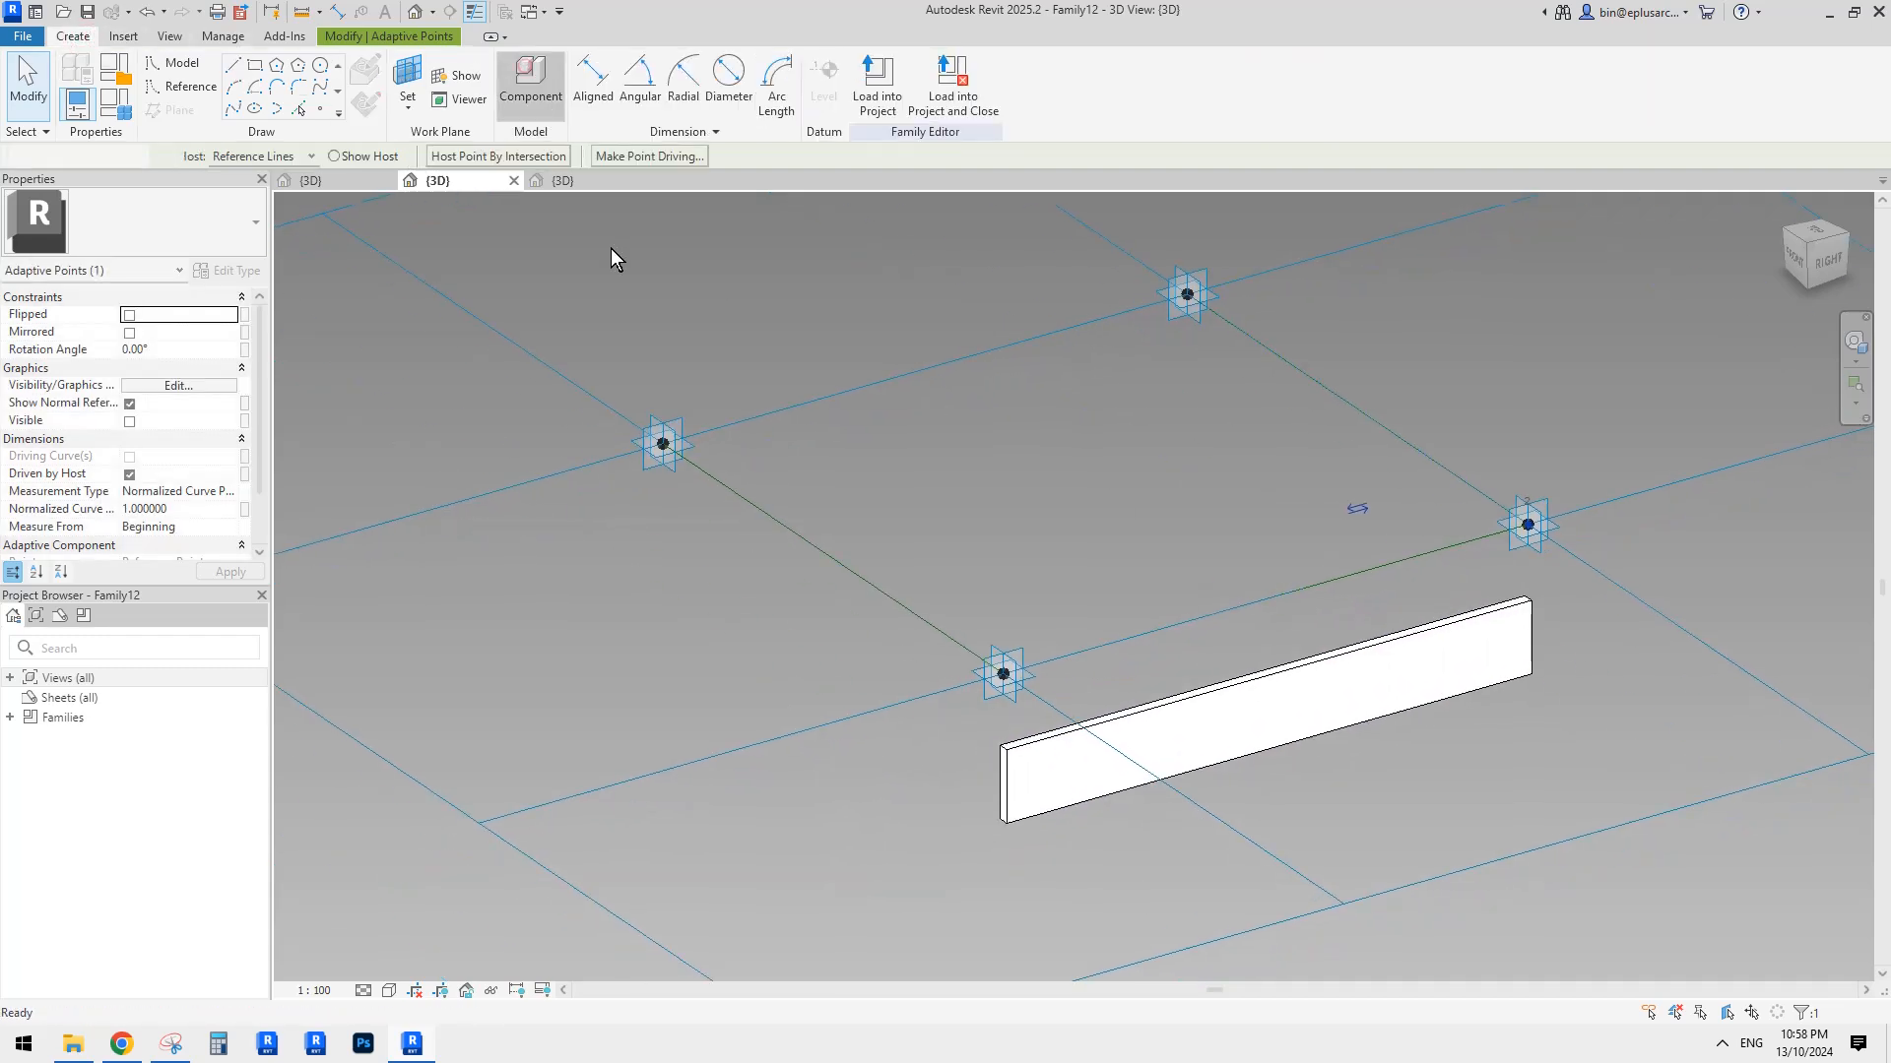
click(735, 494)
key(Escape)
key(Escape)
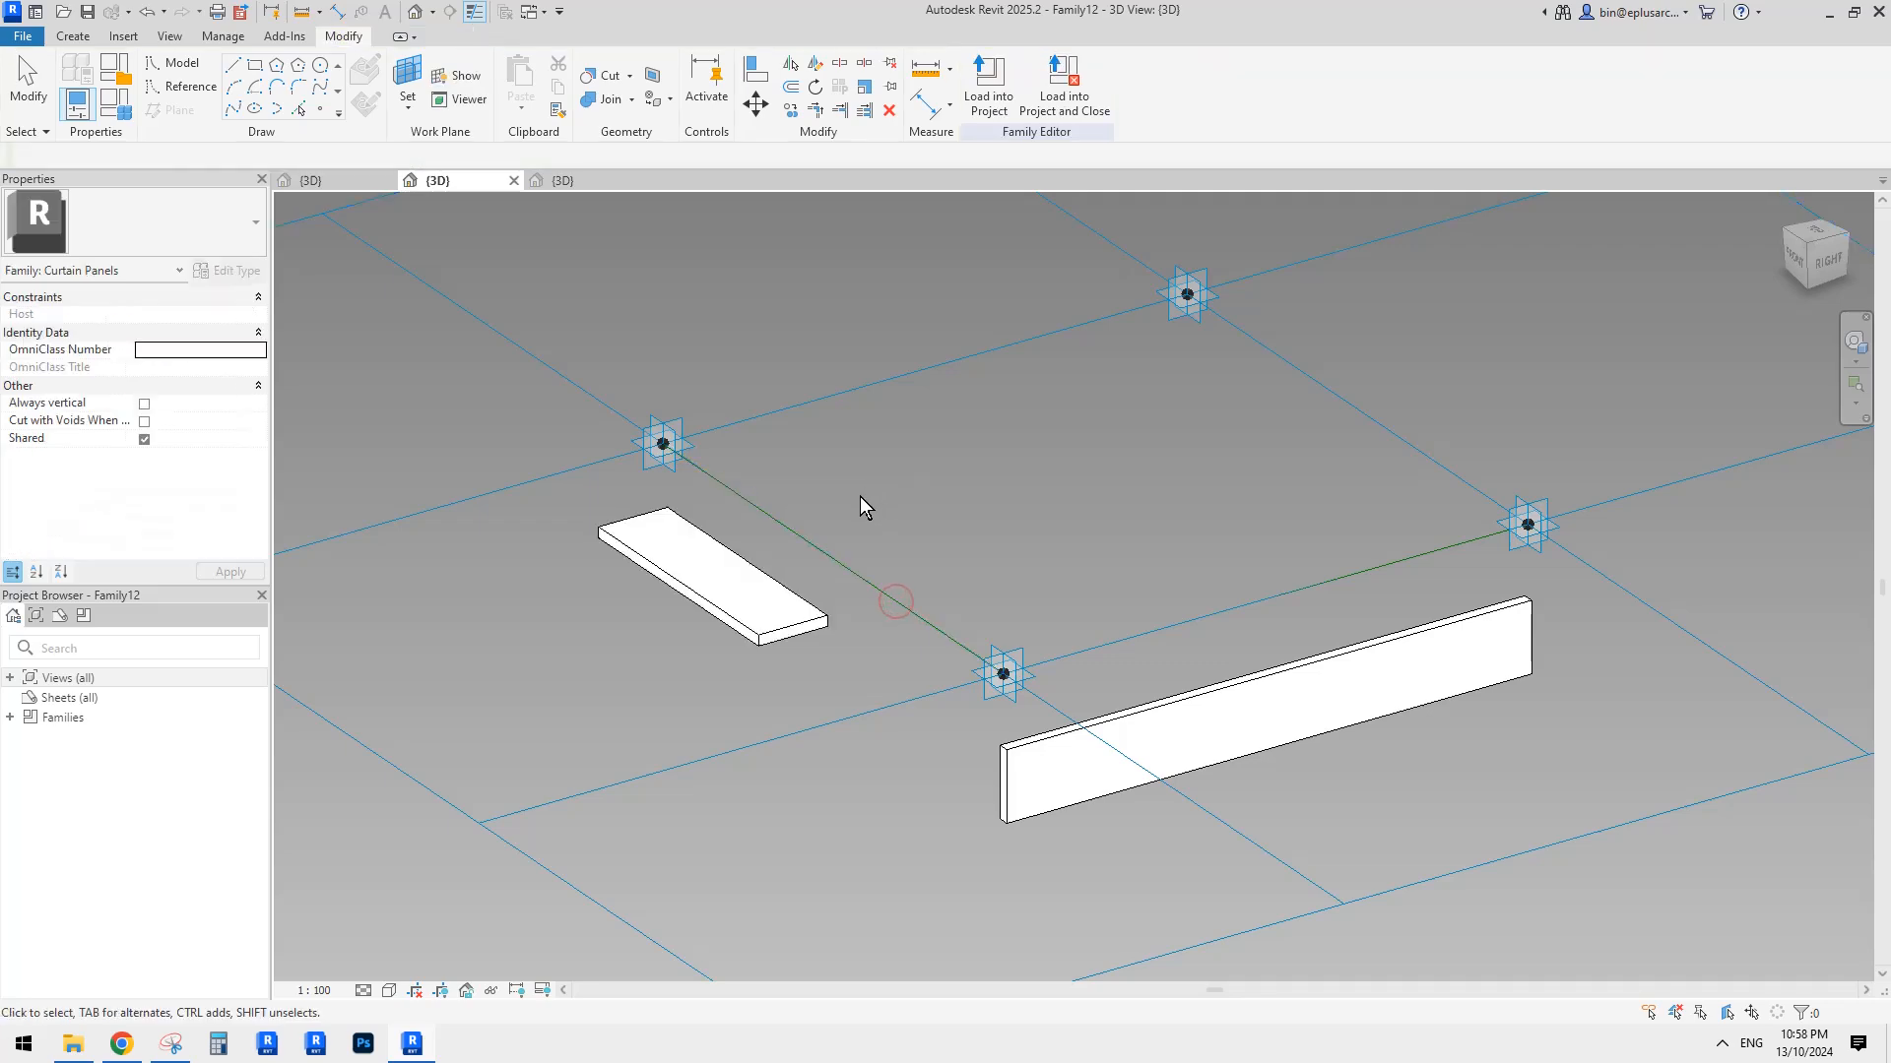
Inspect the flat-lying second beam, return to the beam family and enable its Always vertical property.
shift+middle_drag(879, 586, 809, 533)
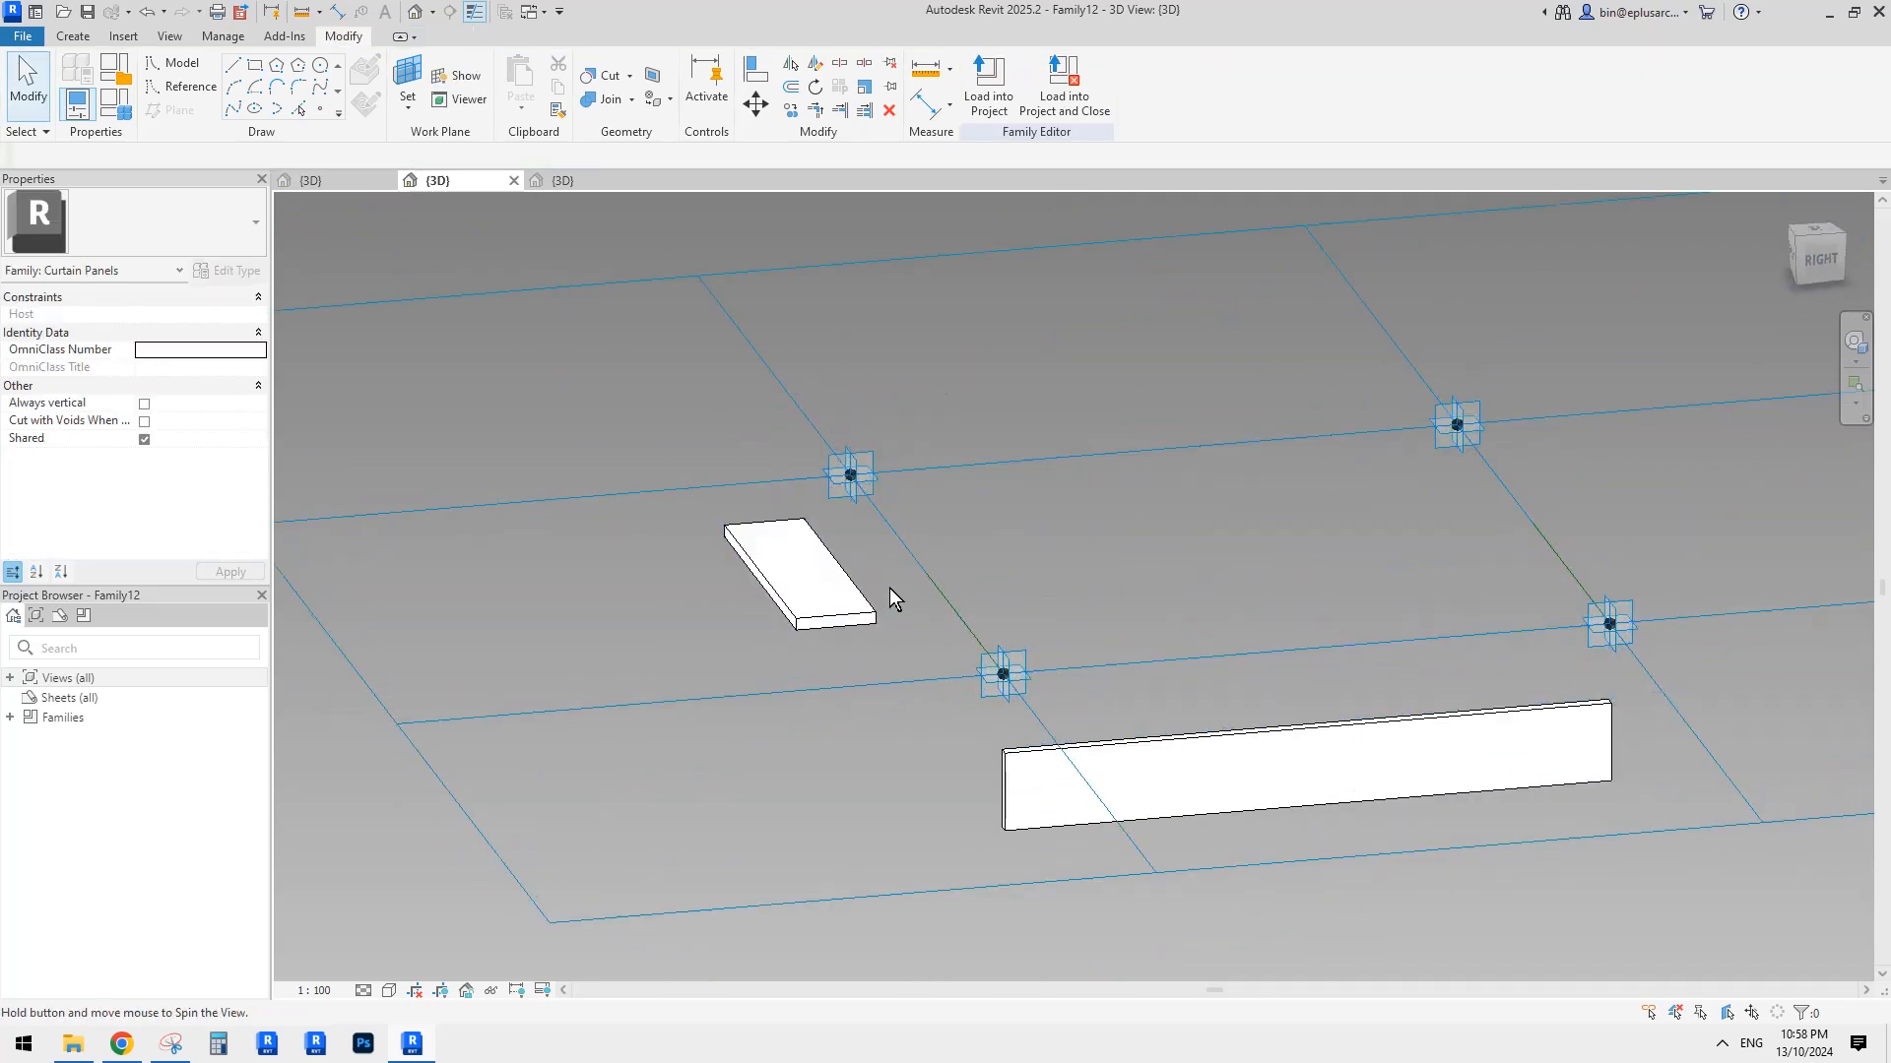
mouse_move(889, 588)
shift+middle_down()
mouse_move(882, 489)
mouse_move(859, 569)
shift+middle_up()
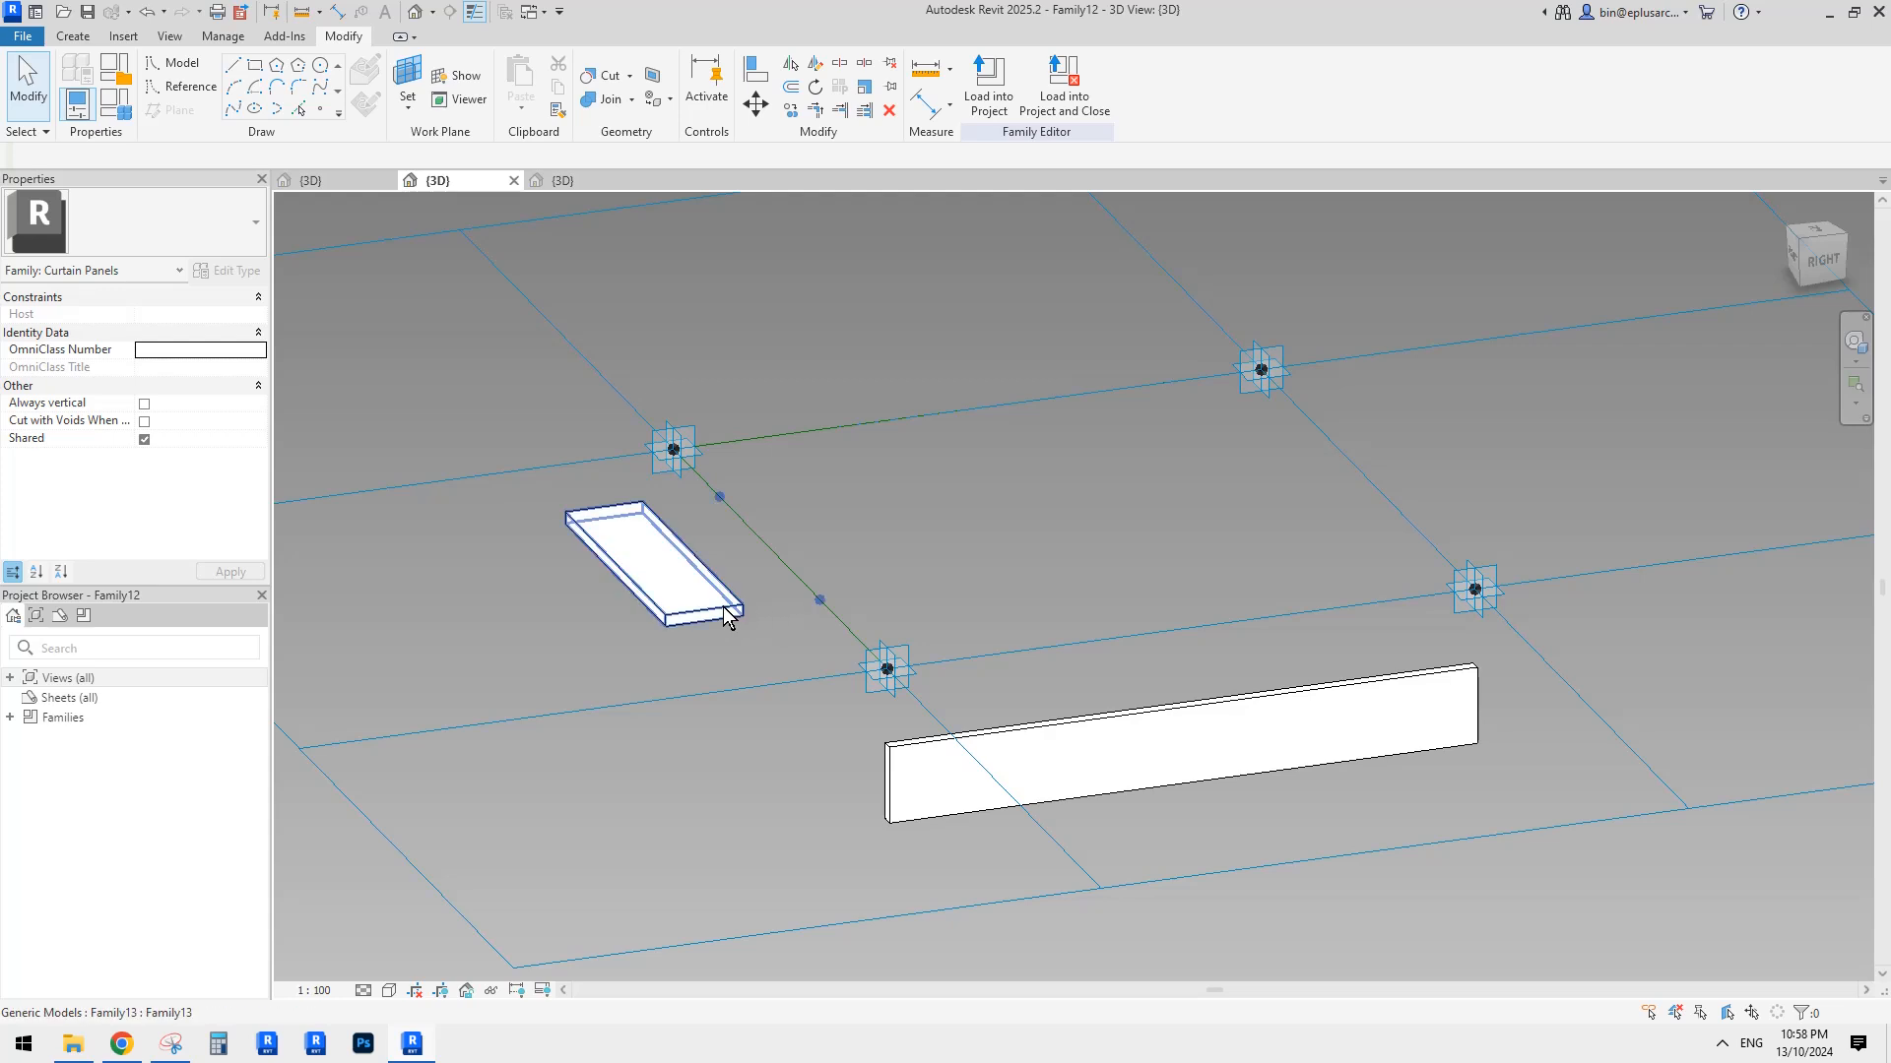
click(741, 593)
shift+middle_drag(753, 569, 760, 634)
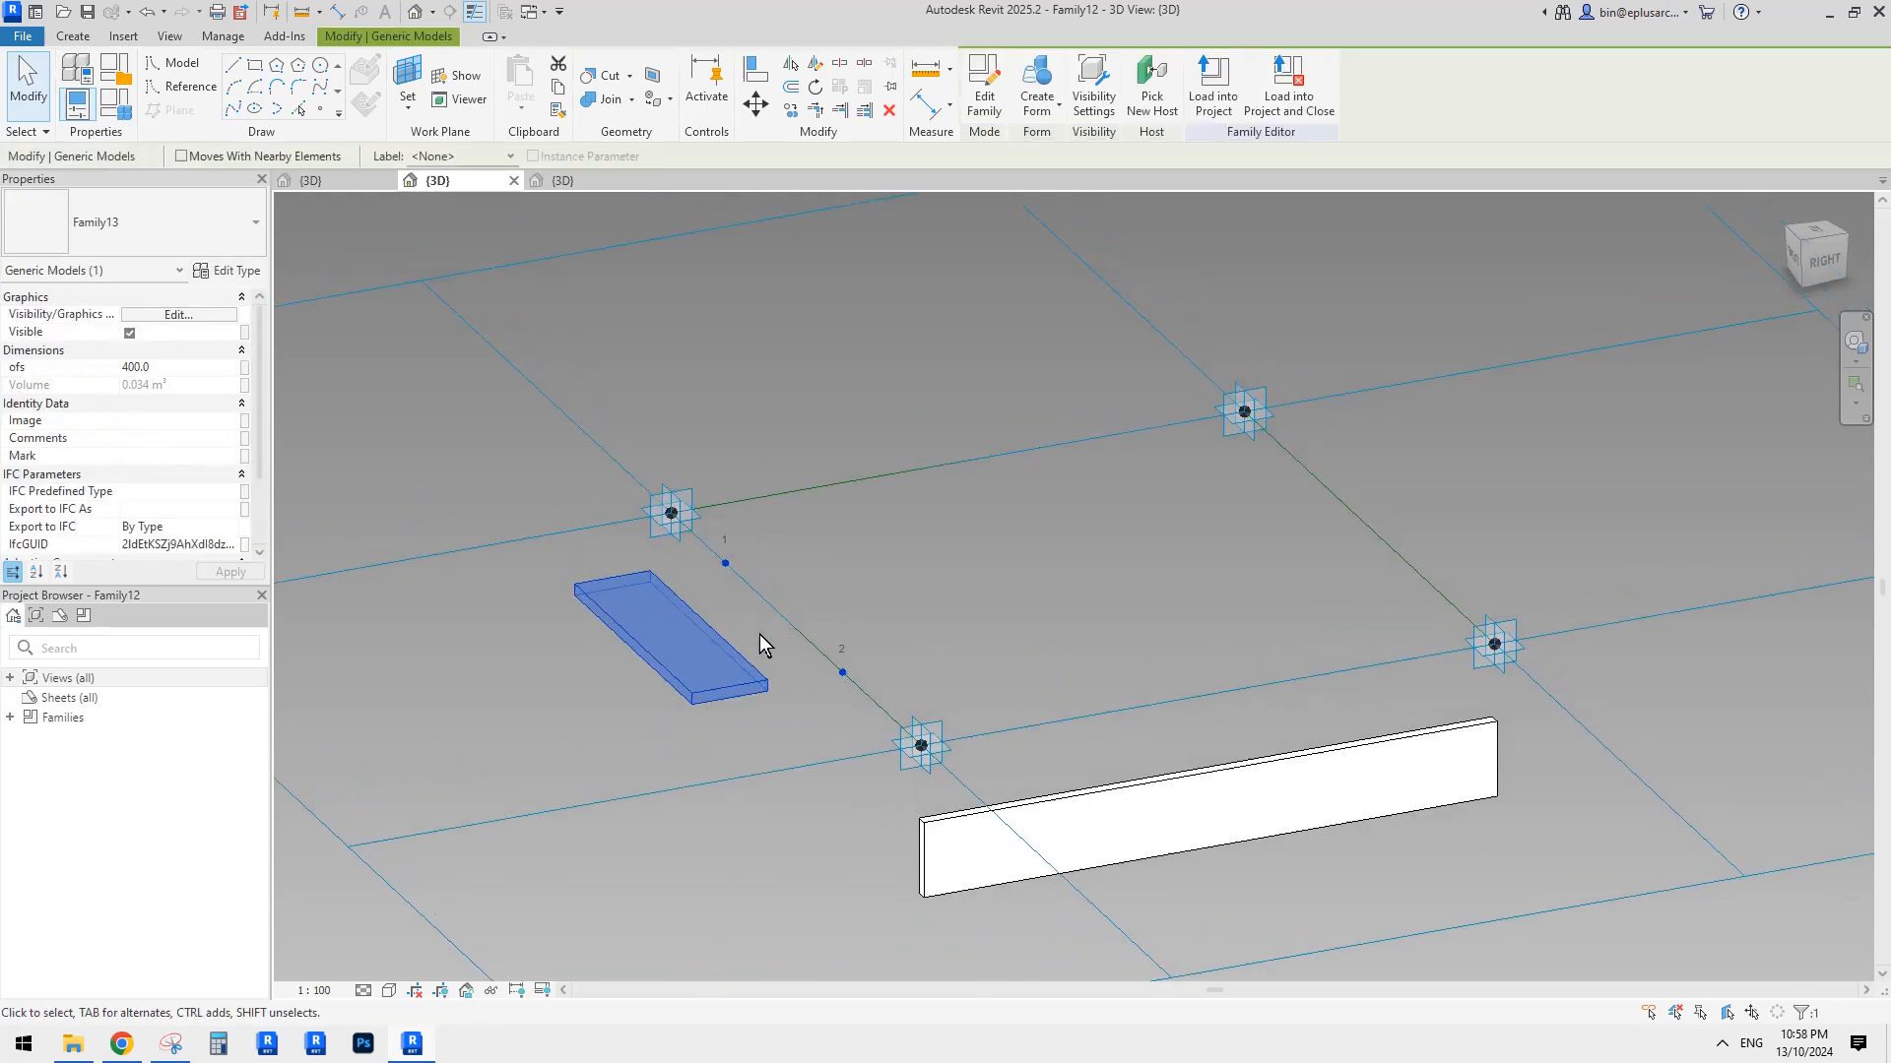
double_click(701, 658)
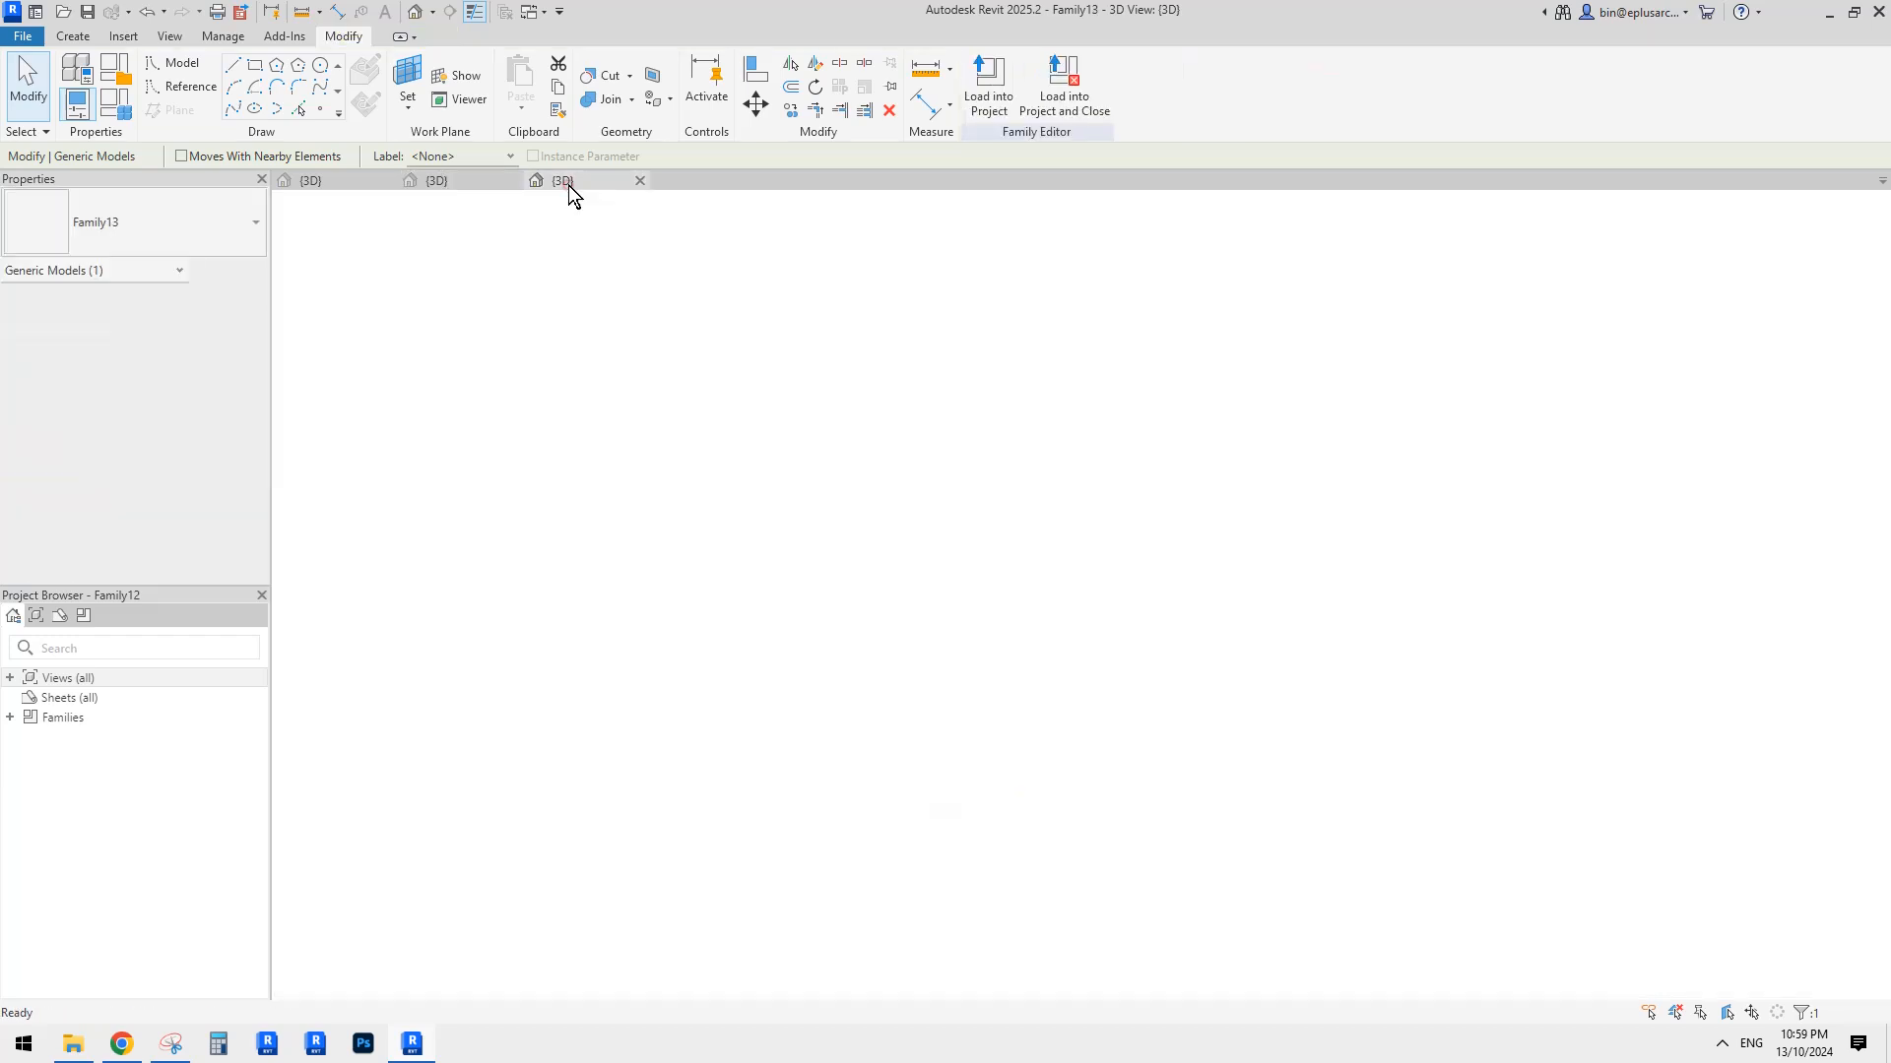
click(568, 184)
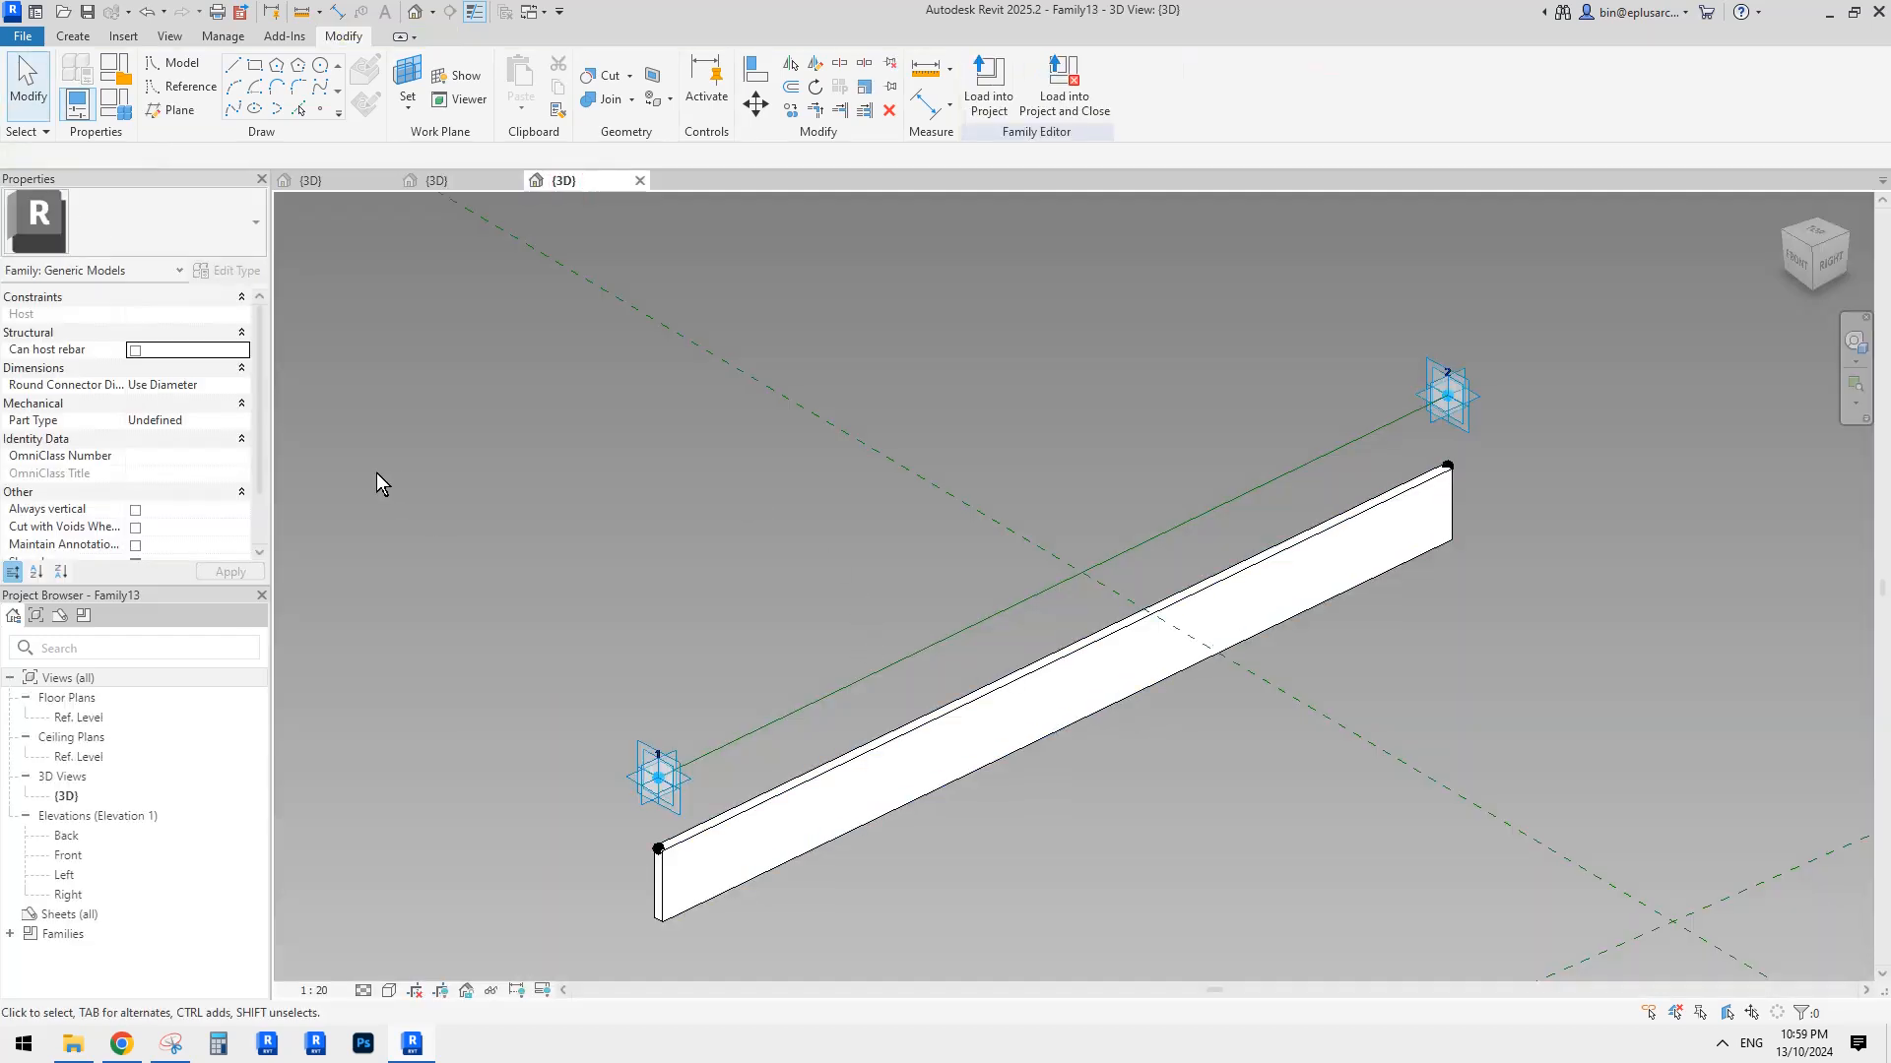
click(135, 510)
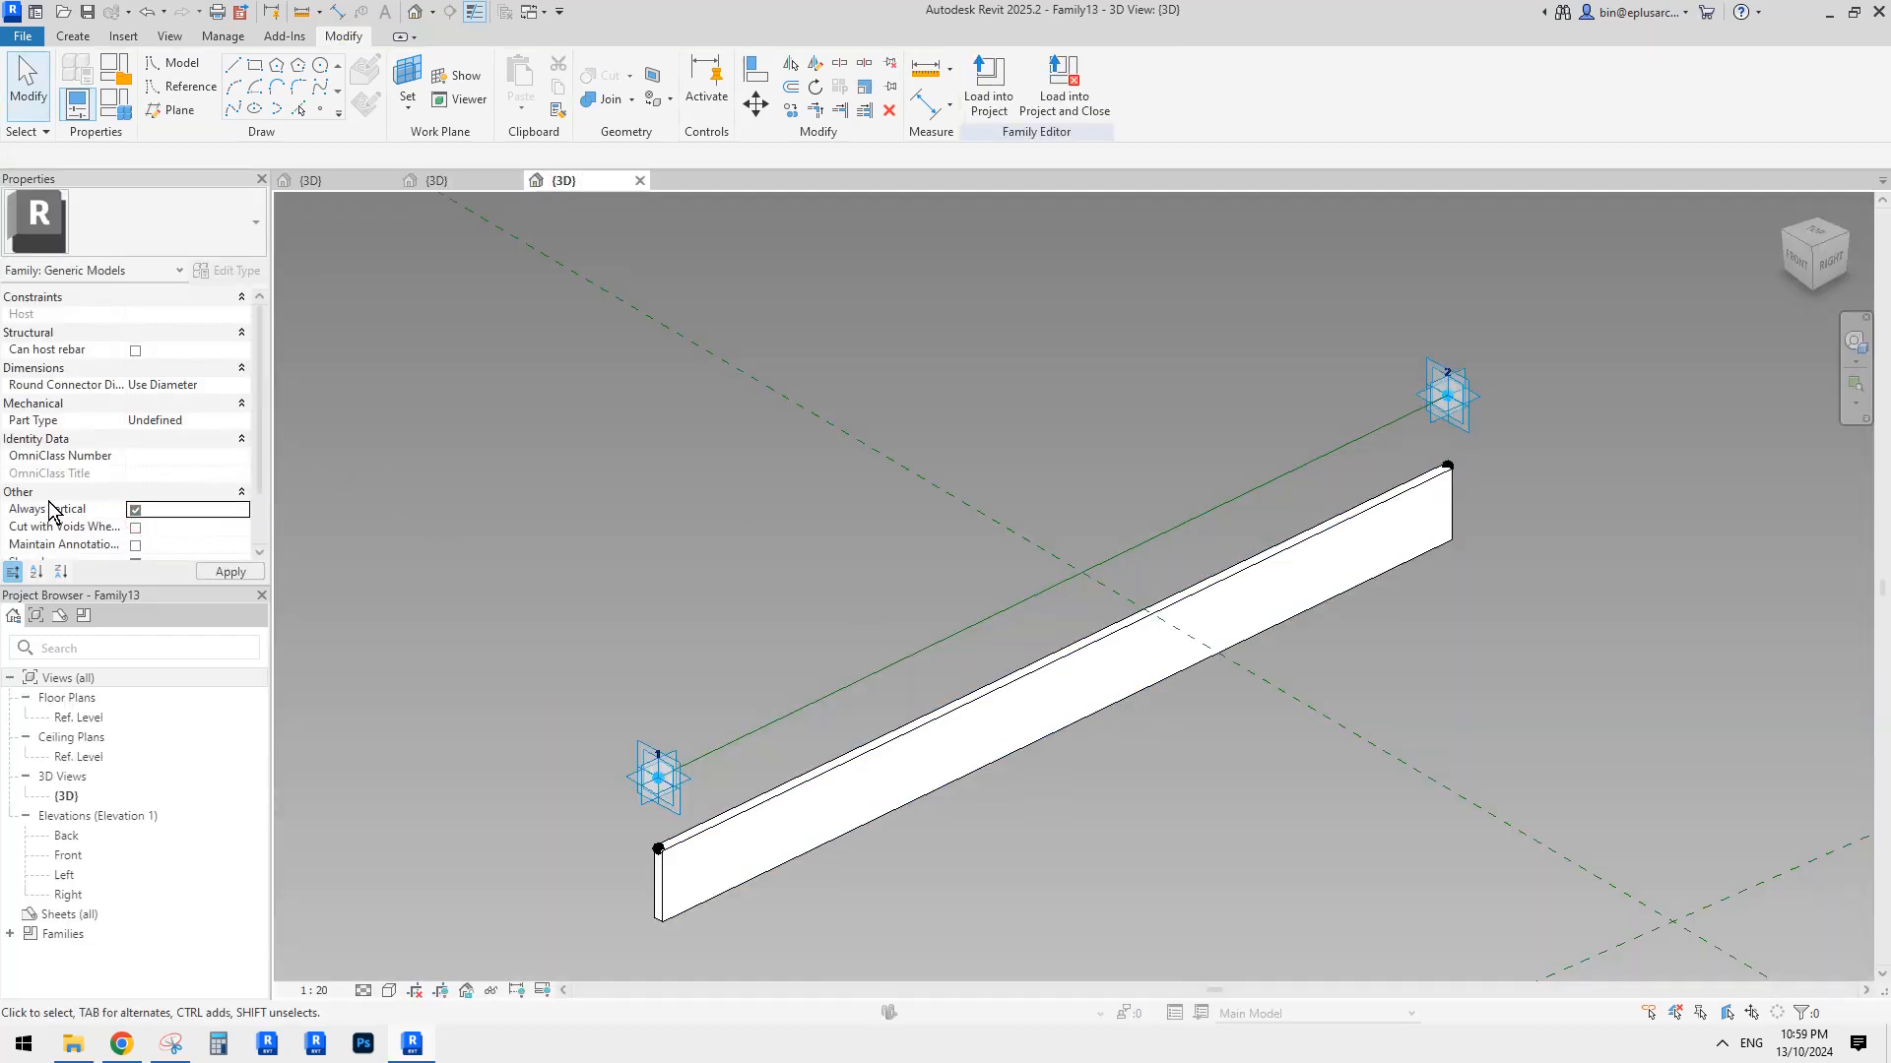
Reload the beam family into Family12, overwriting the existing version without its parameter values.
click(1024, 87)
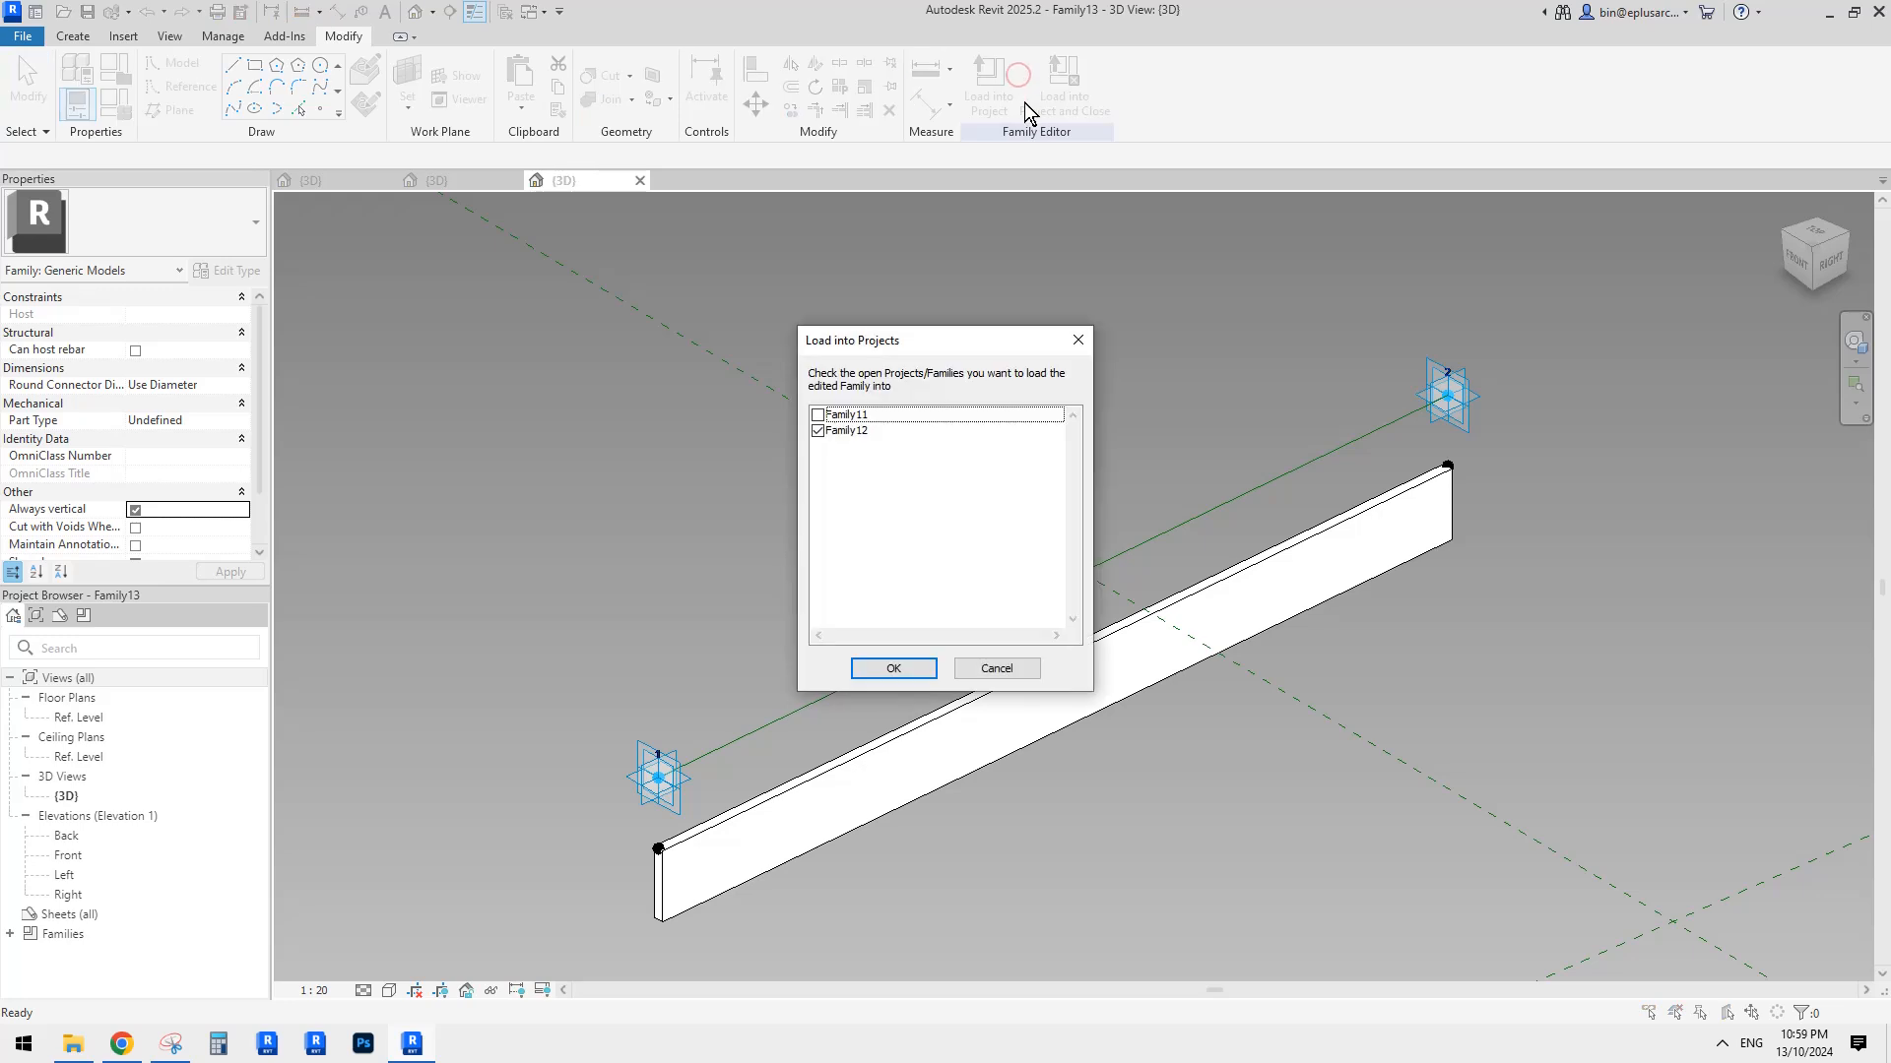
key(Escape)
click(992, 88)
click(896, 665)
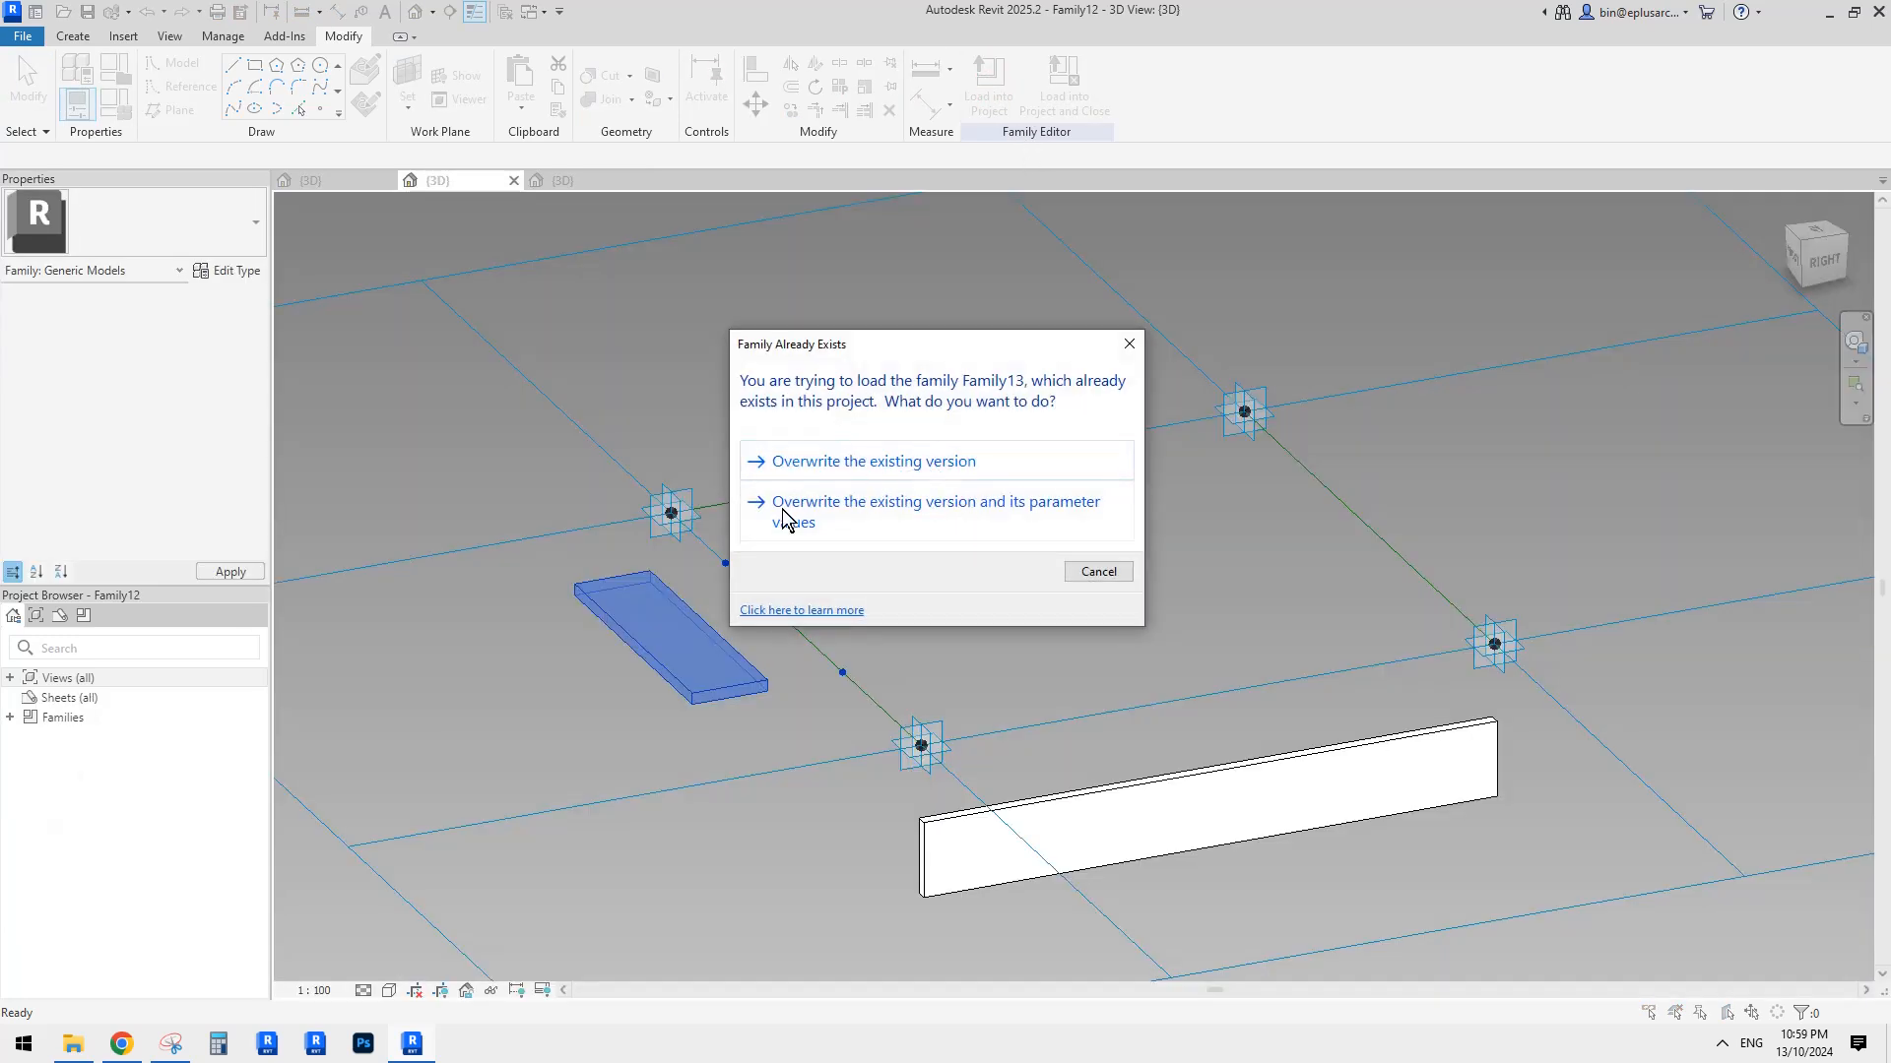
click(961, 455)
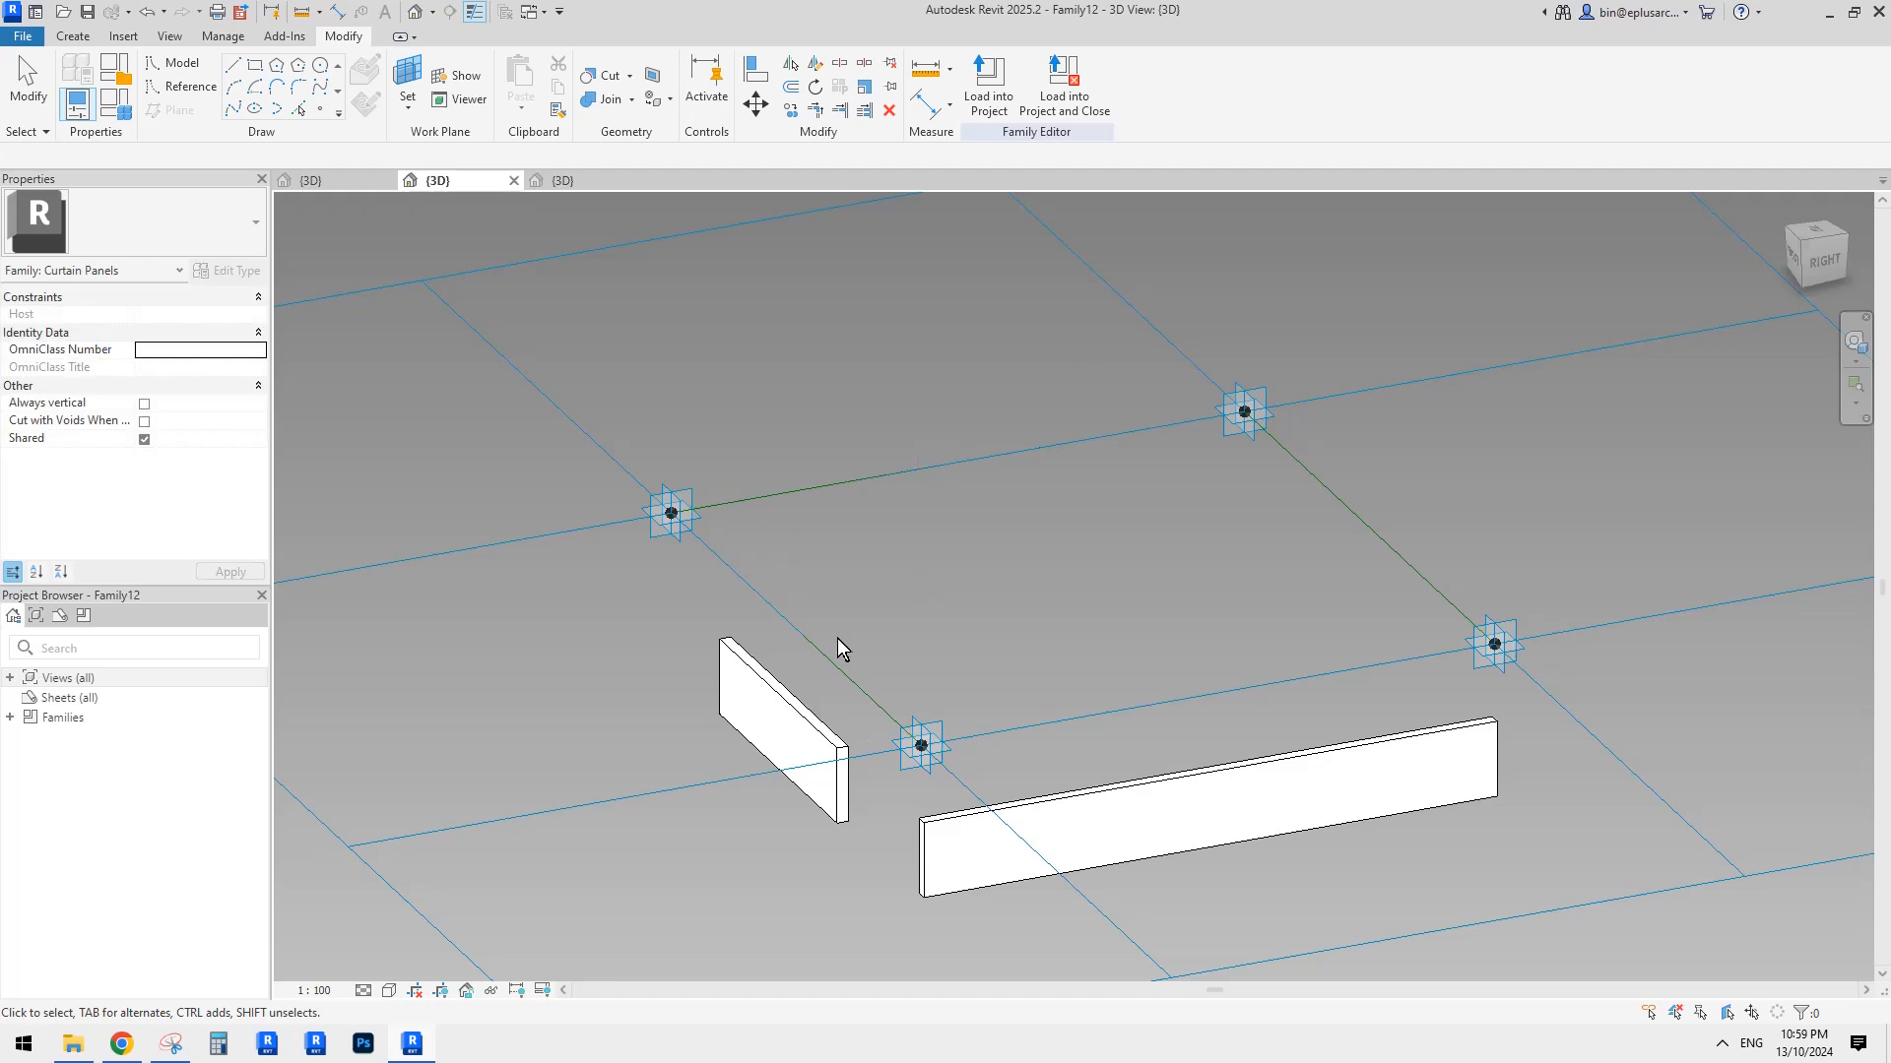
Stretch the second beam's two placement points to the corner adaptive points at the ends of its reference line.
middle_drag(1029, 725, 1013, 604)
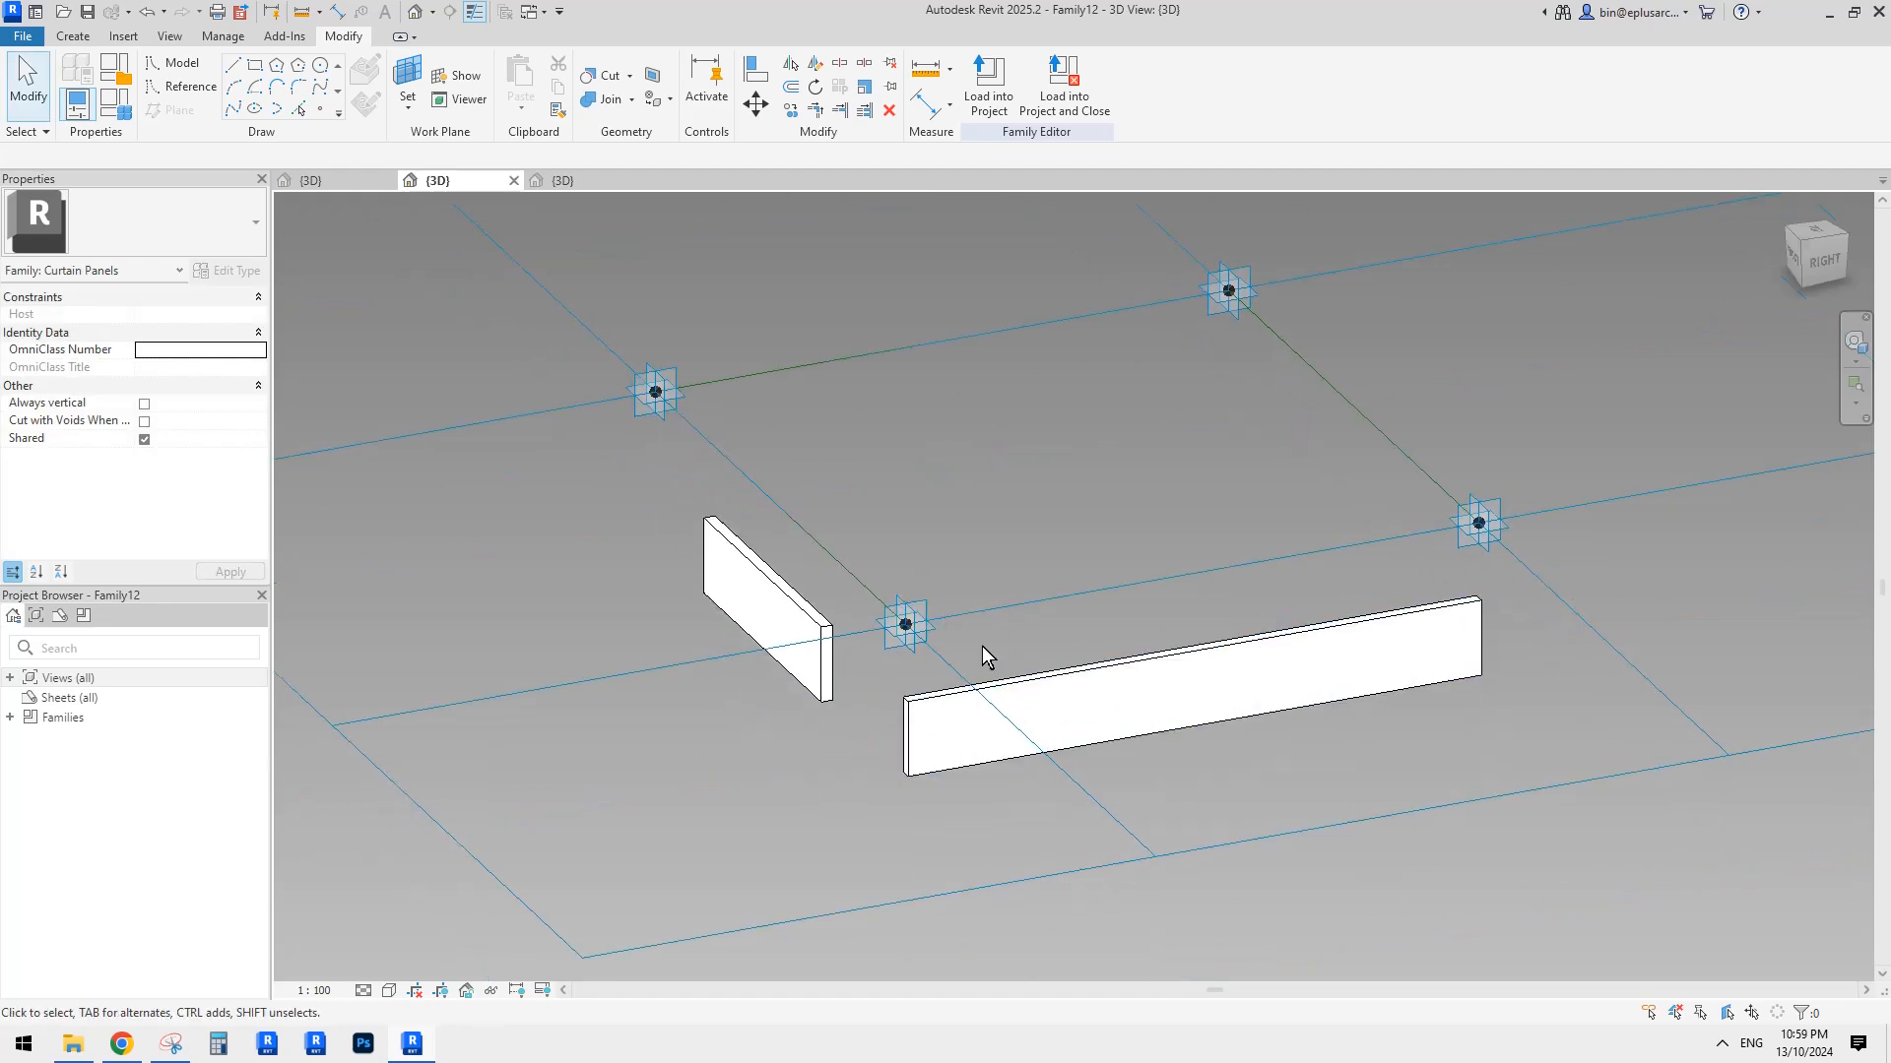
click(780, 591)
scroll(837, 605, up, 1)
scroll(866, 627, up, 1)
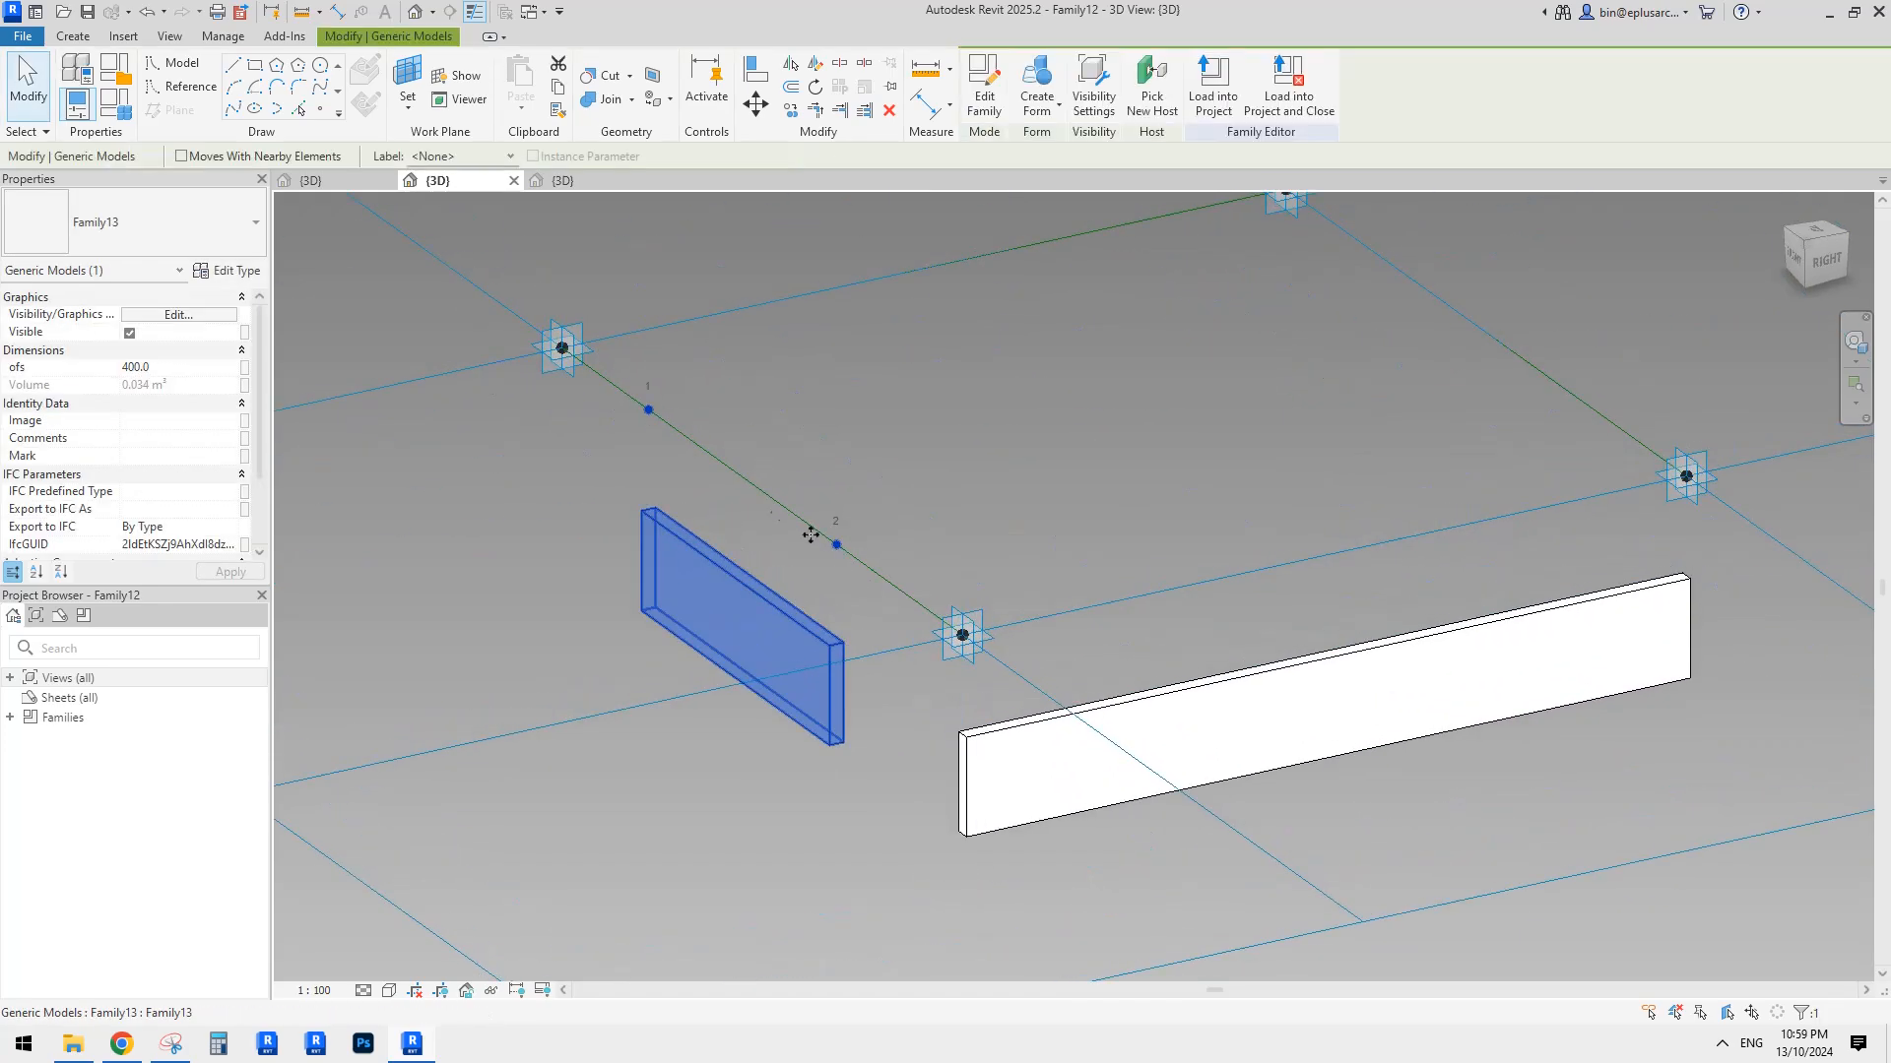
key(Escape)
drag(648, 411, 534, 292)
key(Tab)
drag(842, 546, 1044, 707)
Set the second beam's ofs parameter to 0 and inspect the offset between the two beams.
click(734, 613)
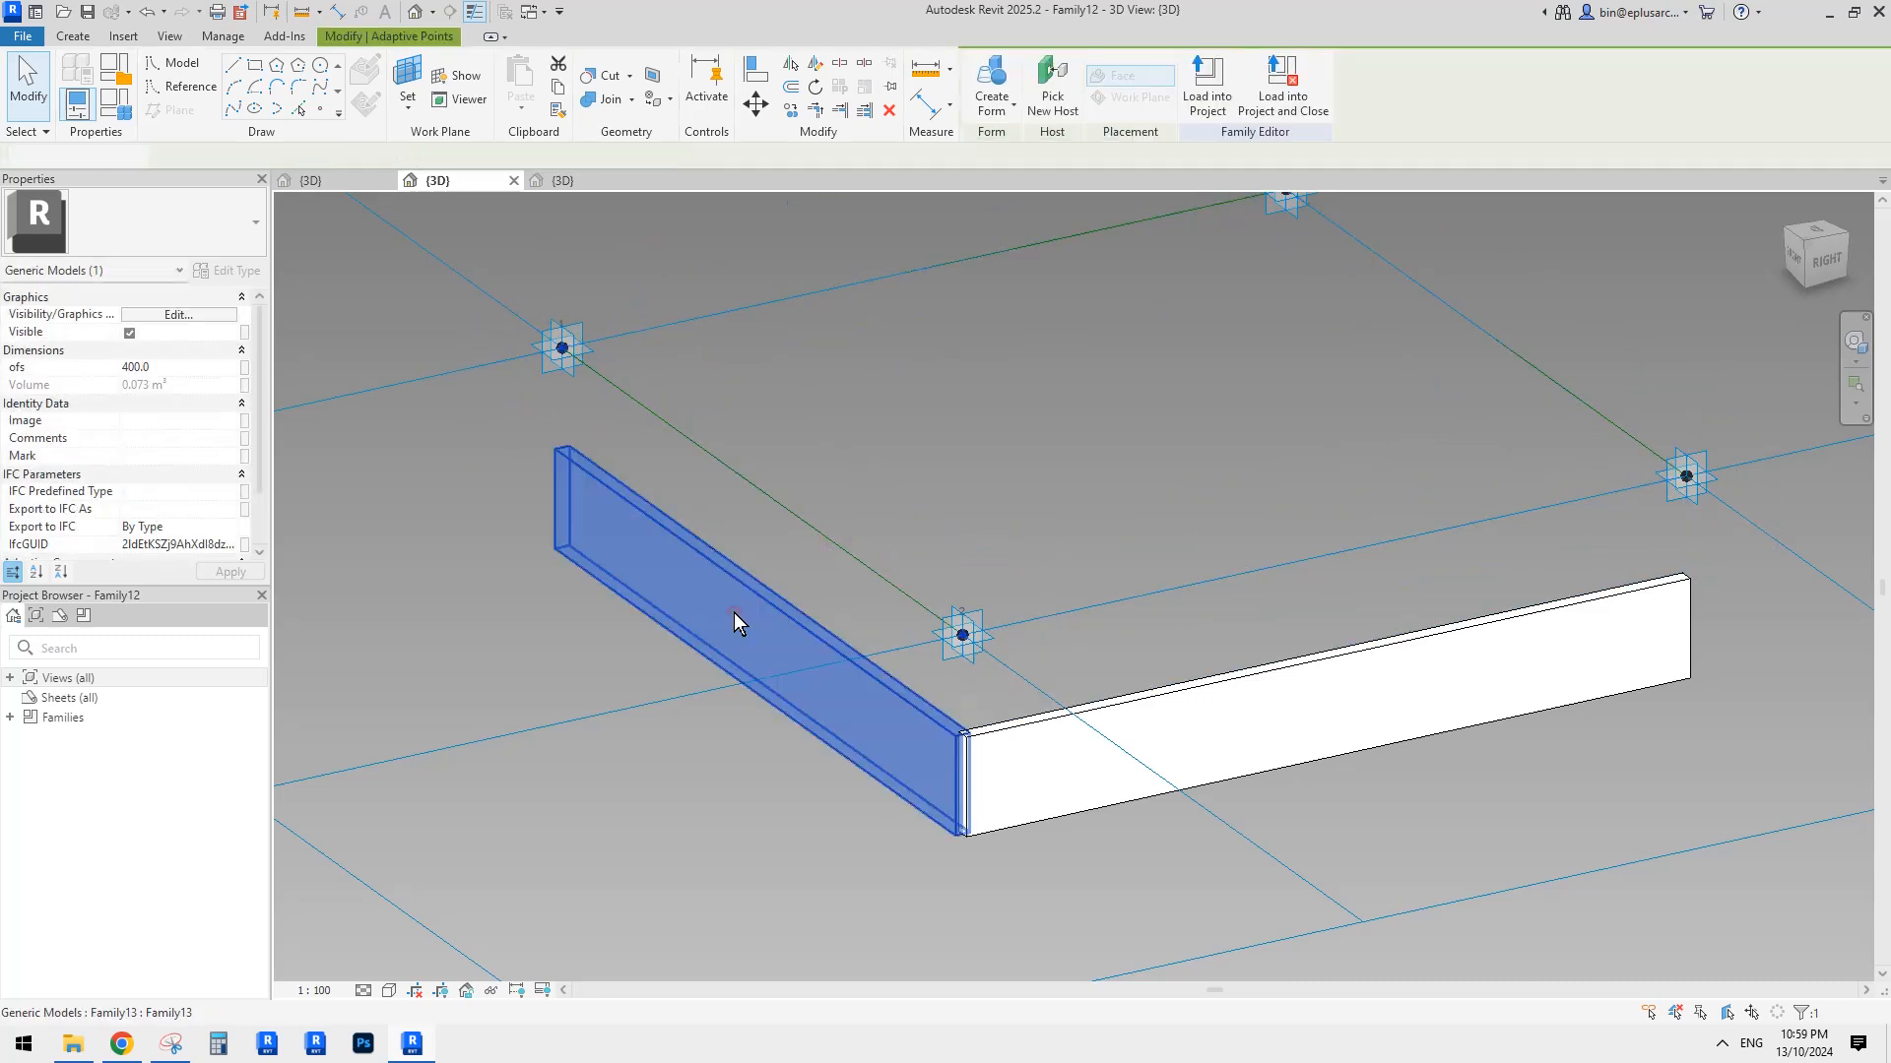
click(190, 367)
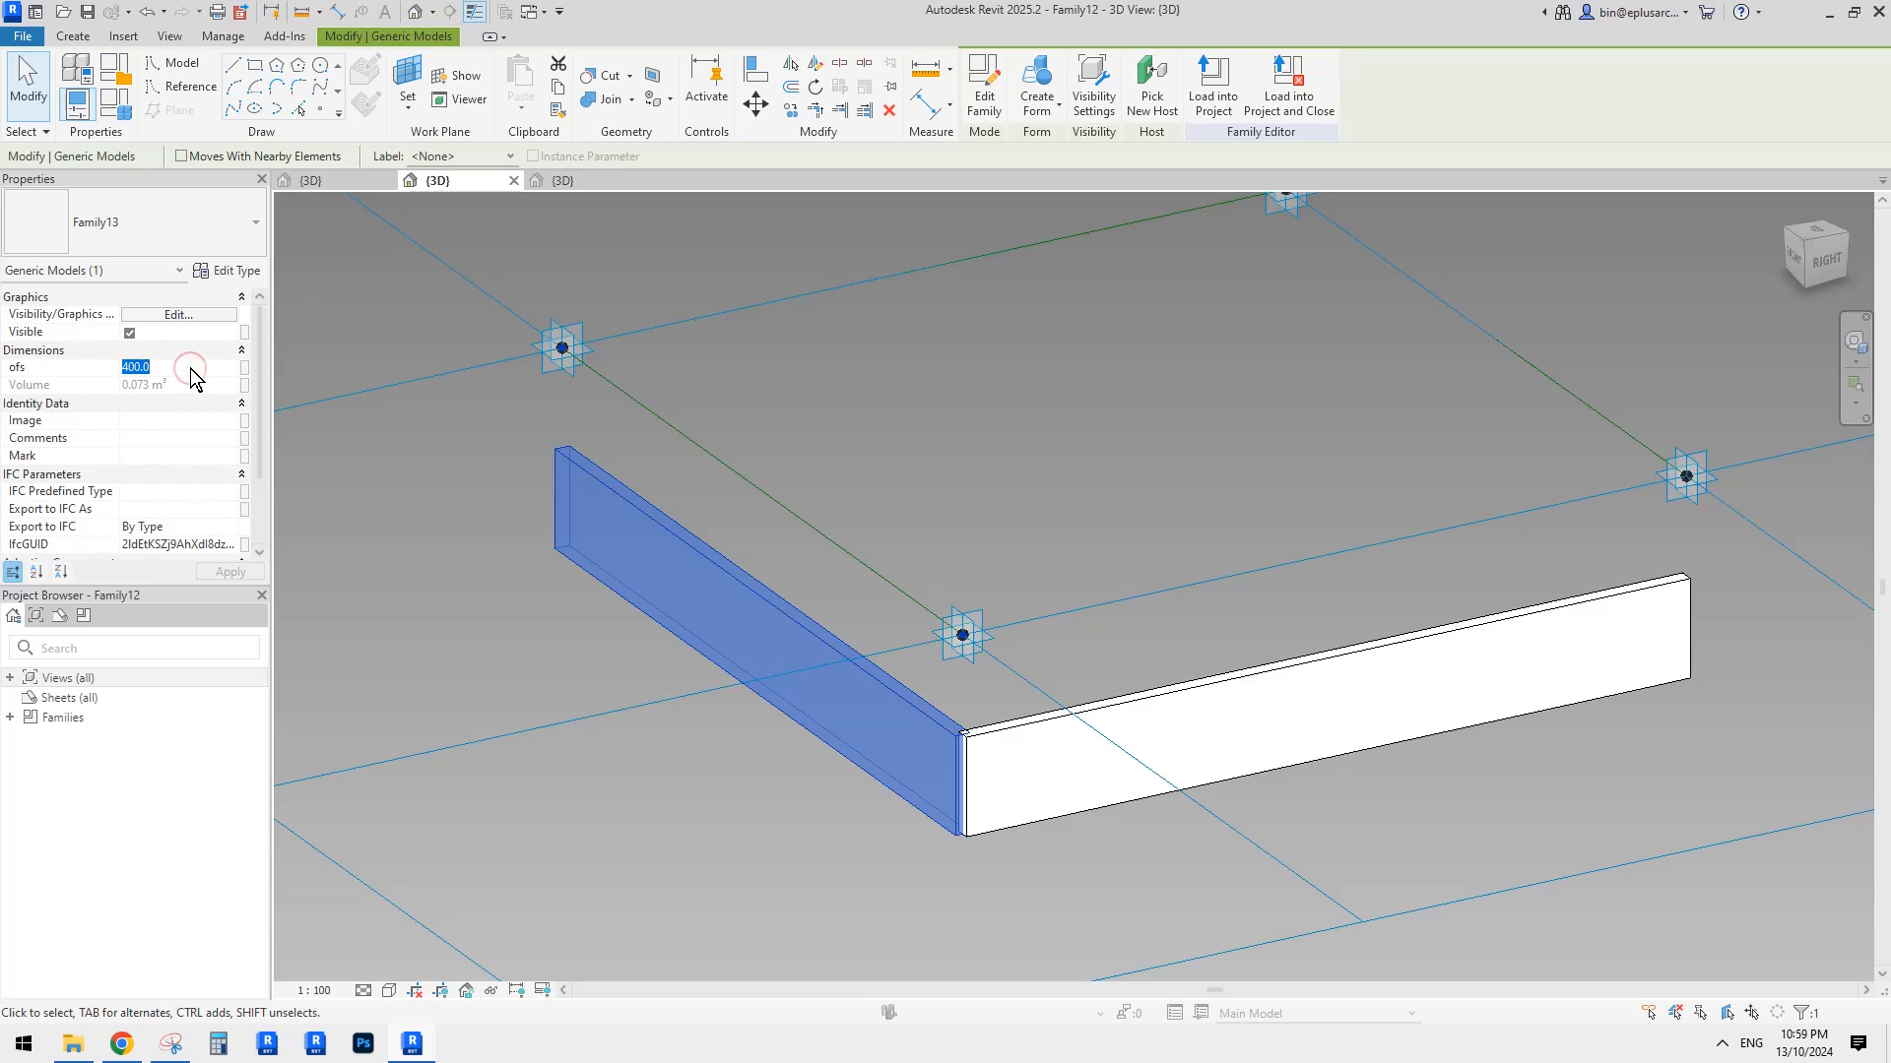
text(0)
click(966, 392)
scroll(1034, 499, down, 1)
shift+middle_drag(1180, 624, 1100, 585)
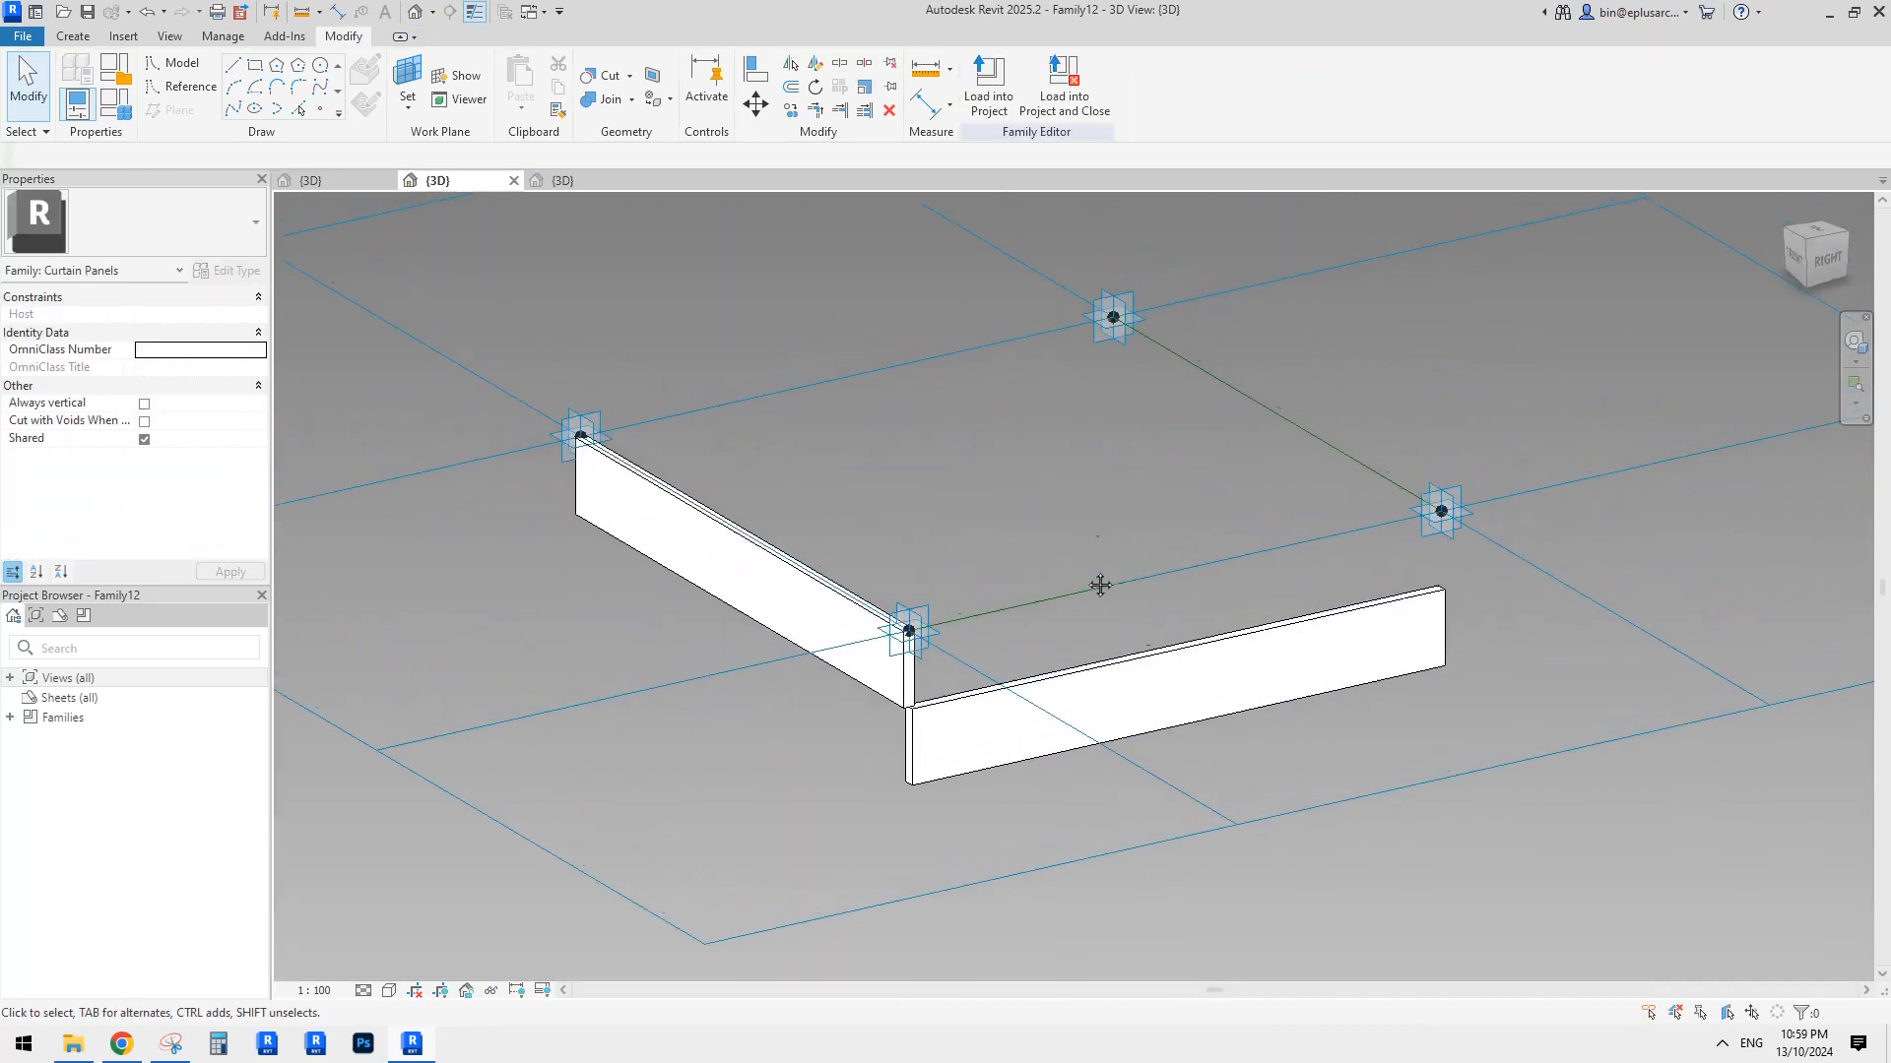
Load the Family12 curtain panel into the Family11 mass and select the mass's divided surface.
click(989, 95)
click(817, 416)
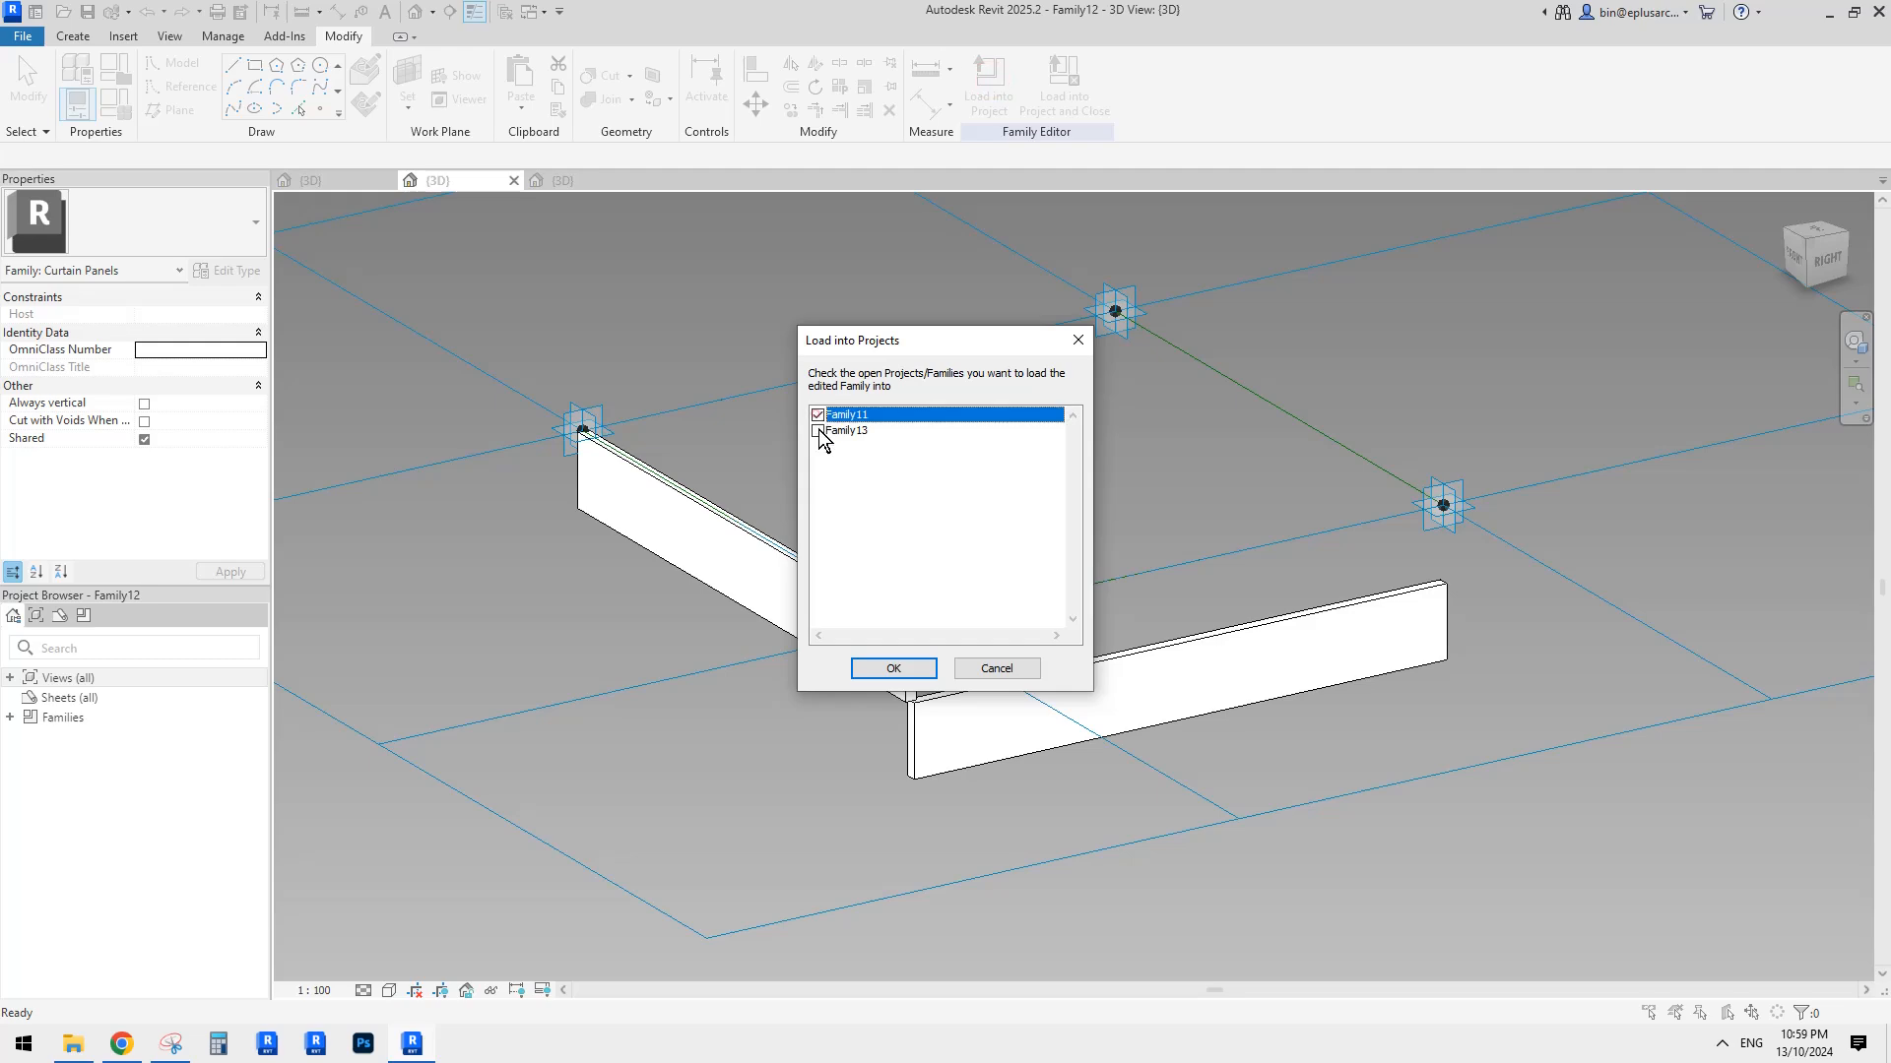
click(886, 668)
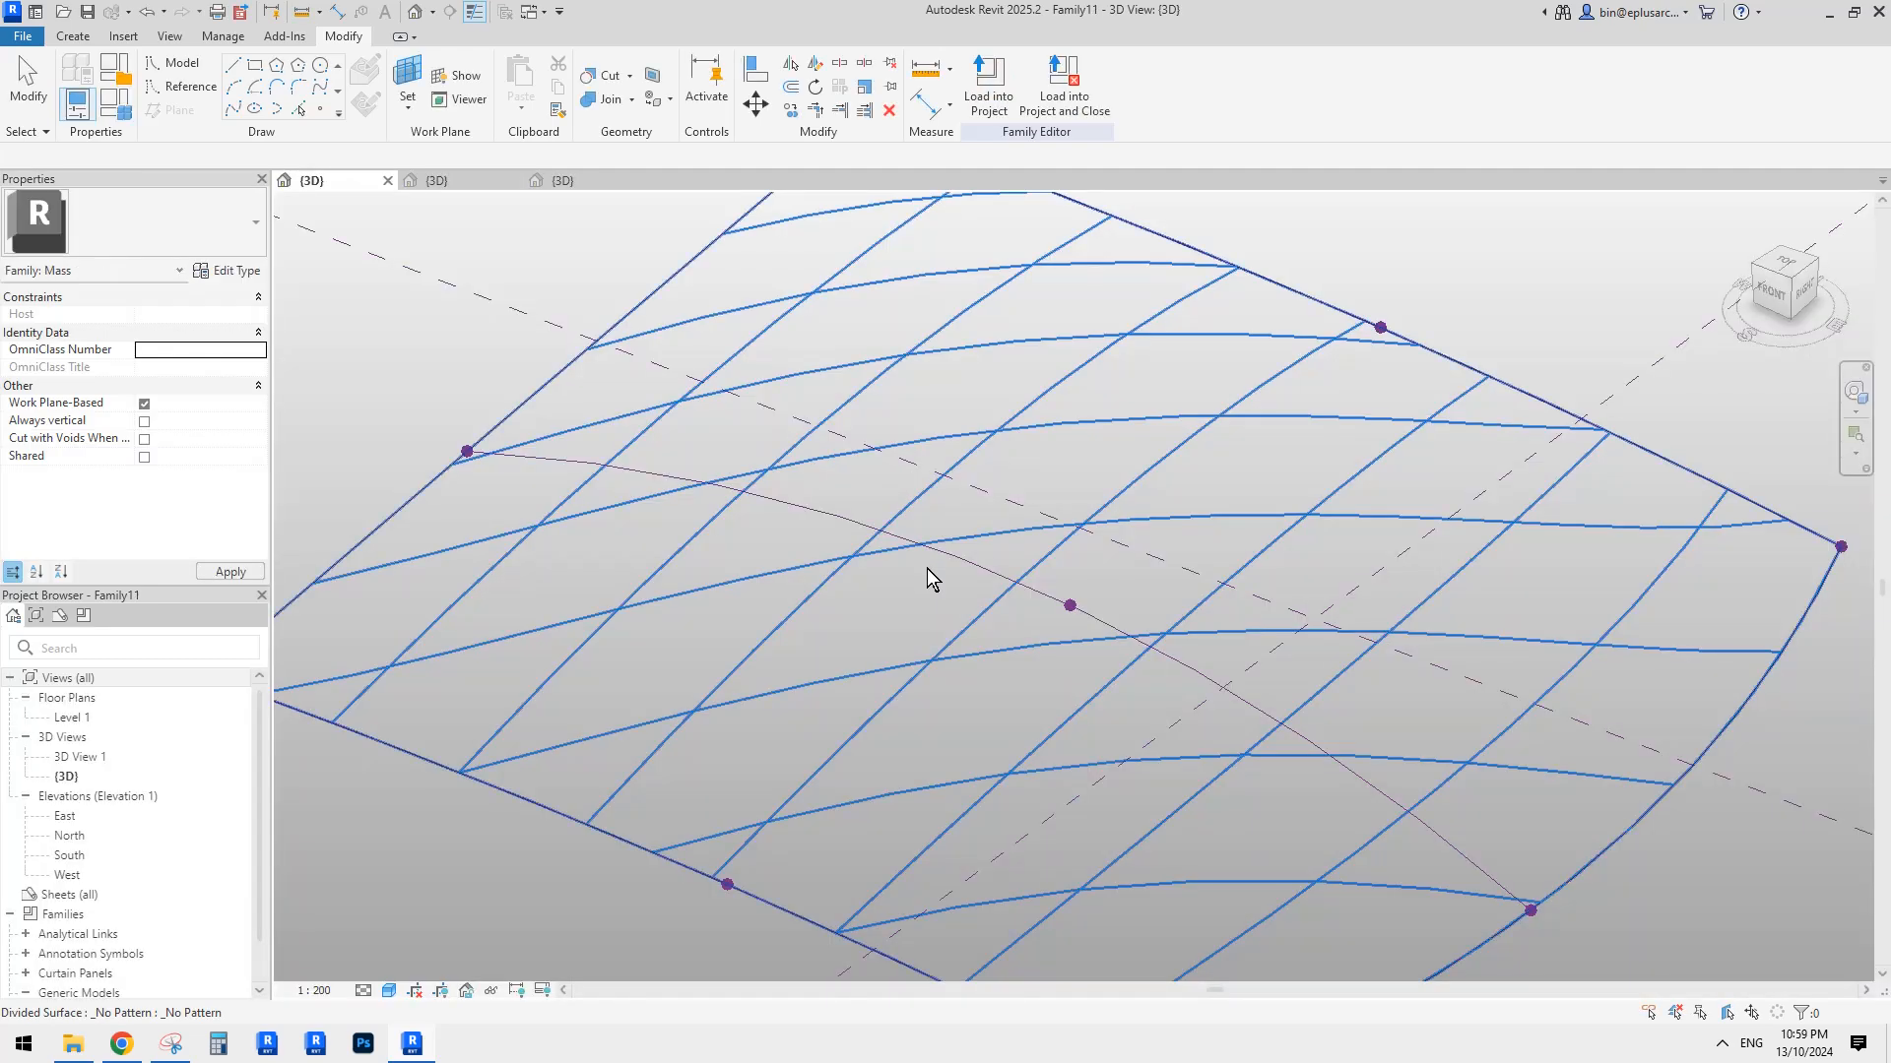
click(1026, 537)
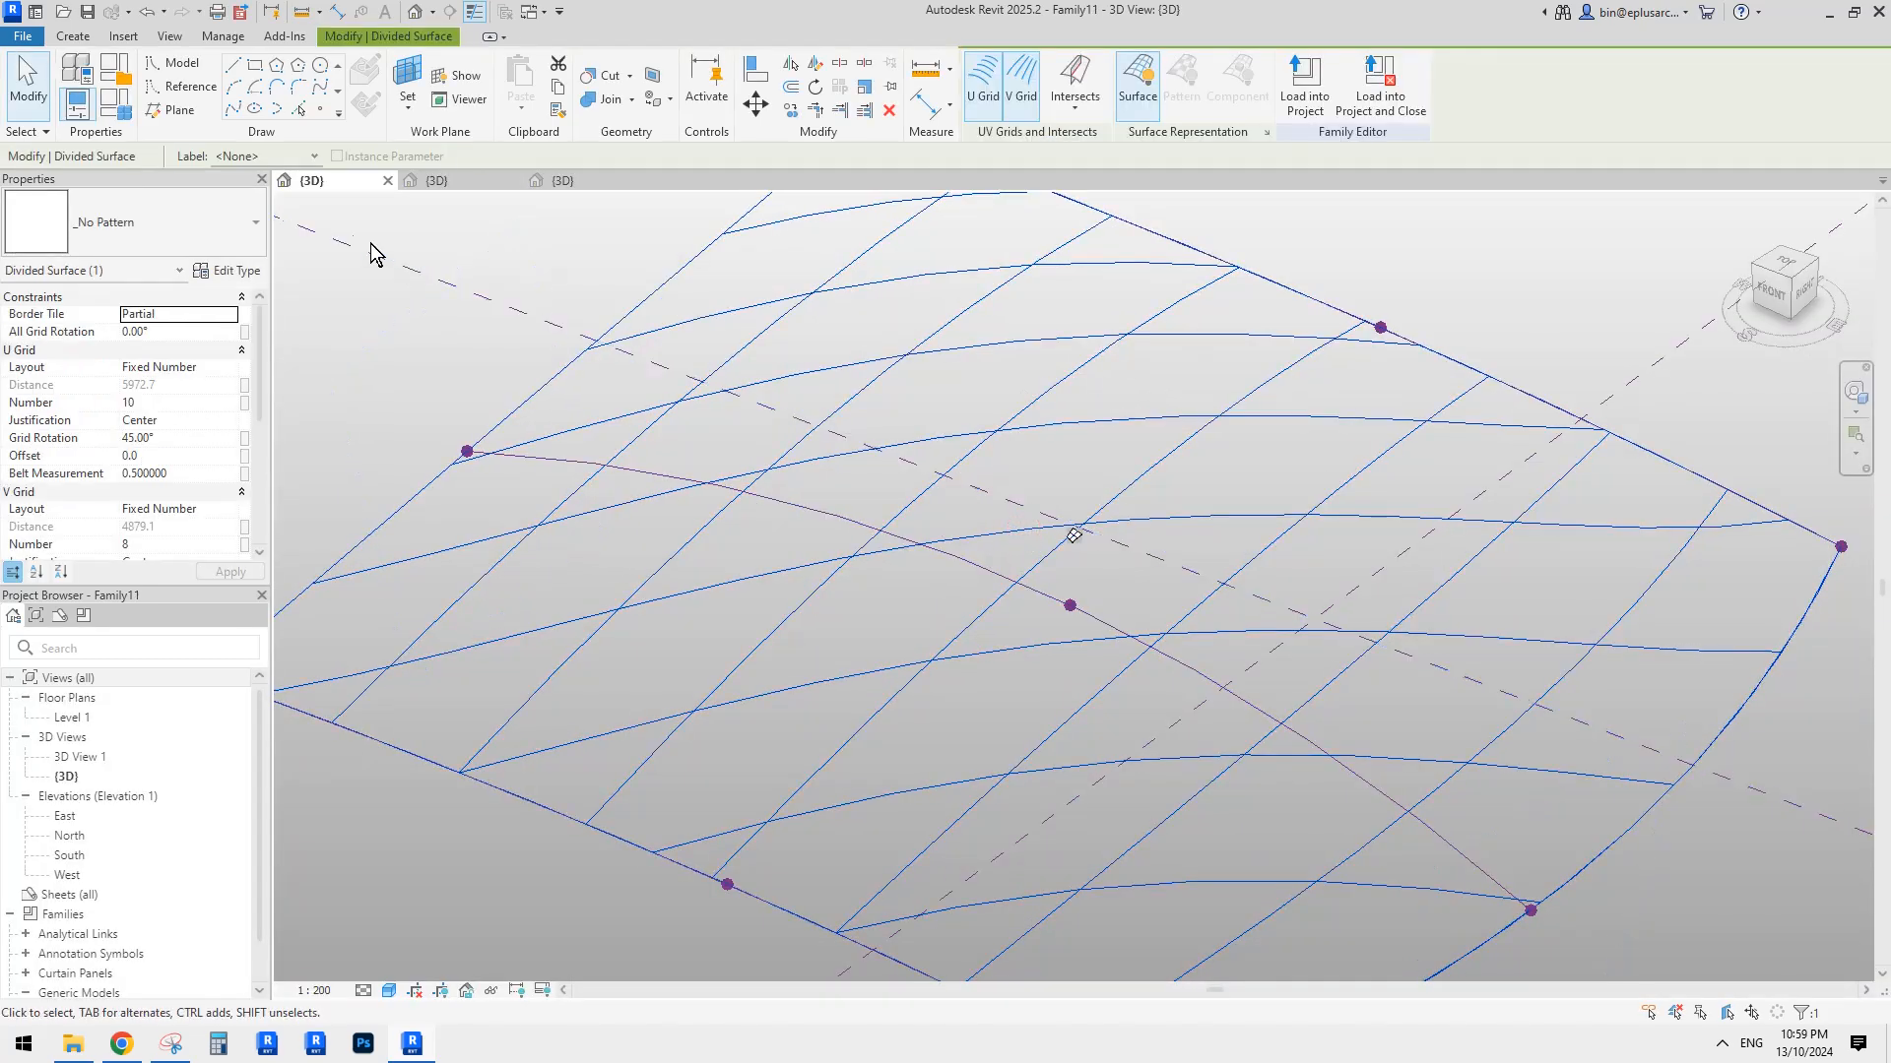
Apply the Family12 curtain panel as the pattern of the mass's divided surface.
click(181, 229)
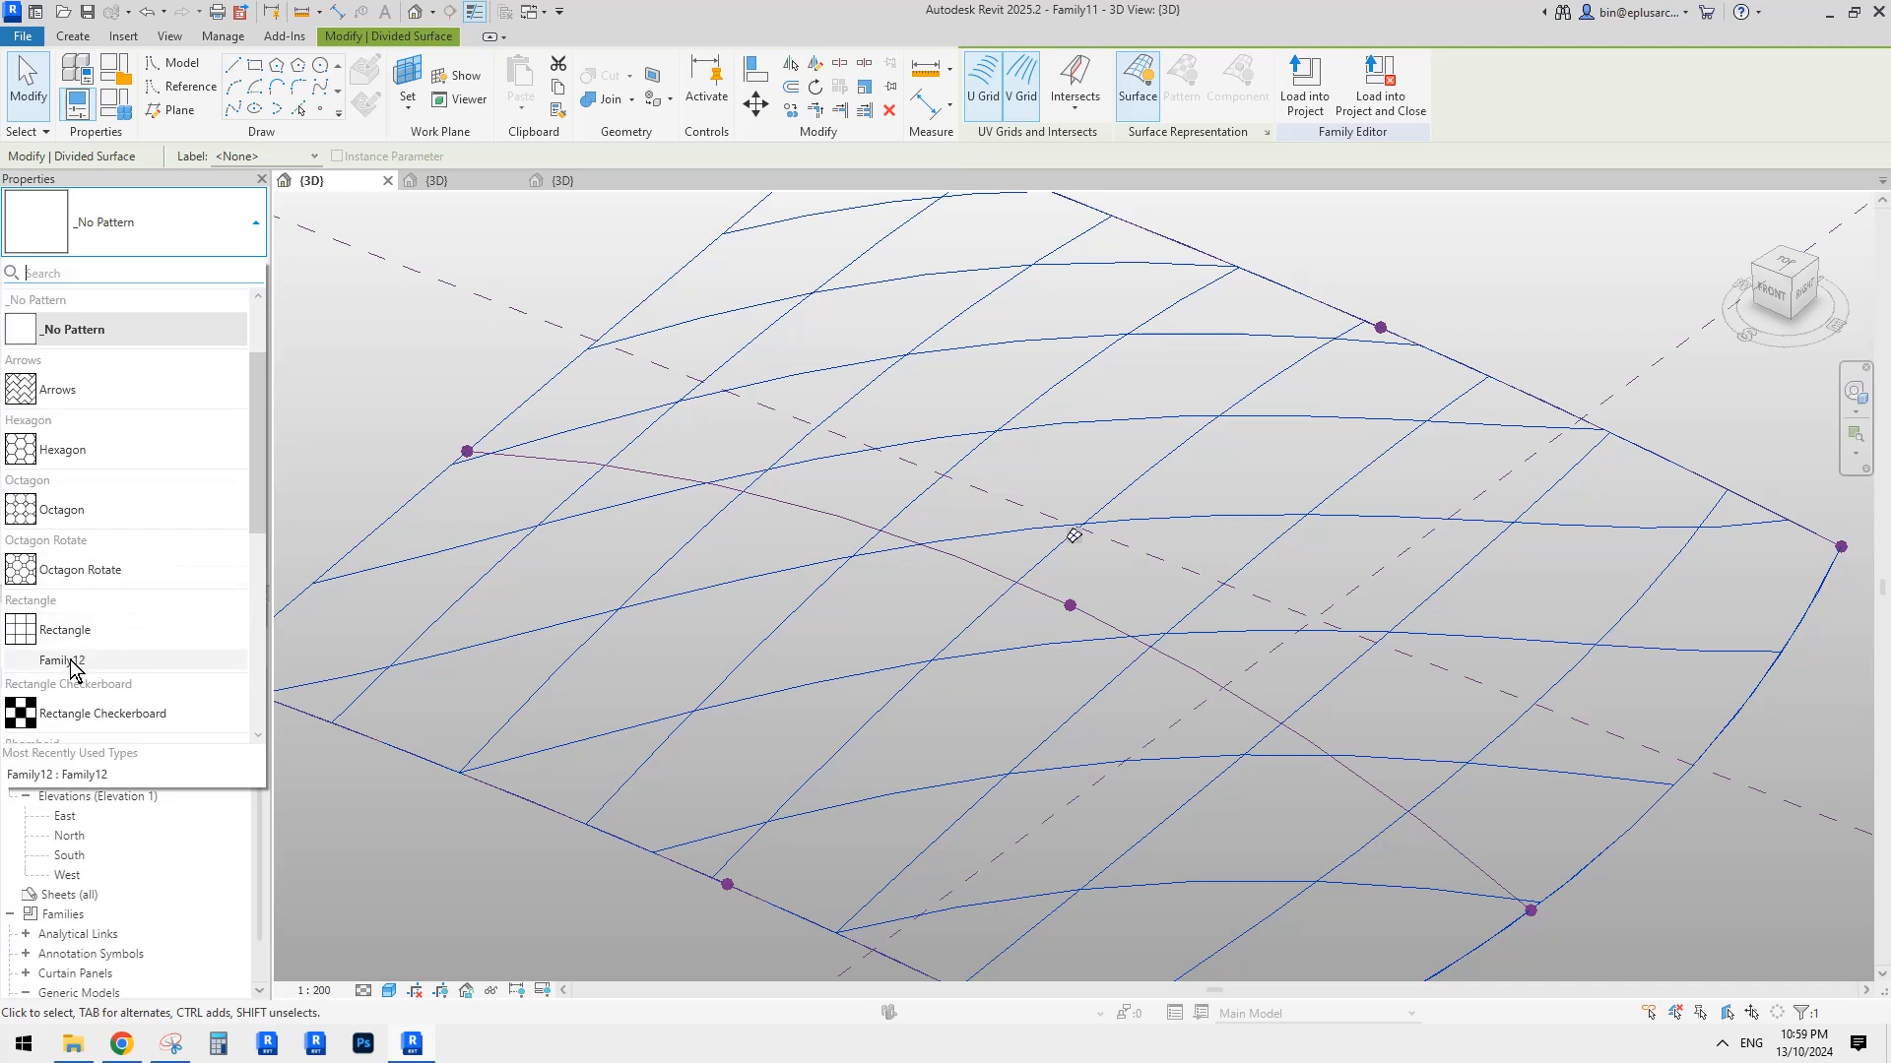
click(69, 662)
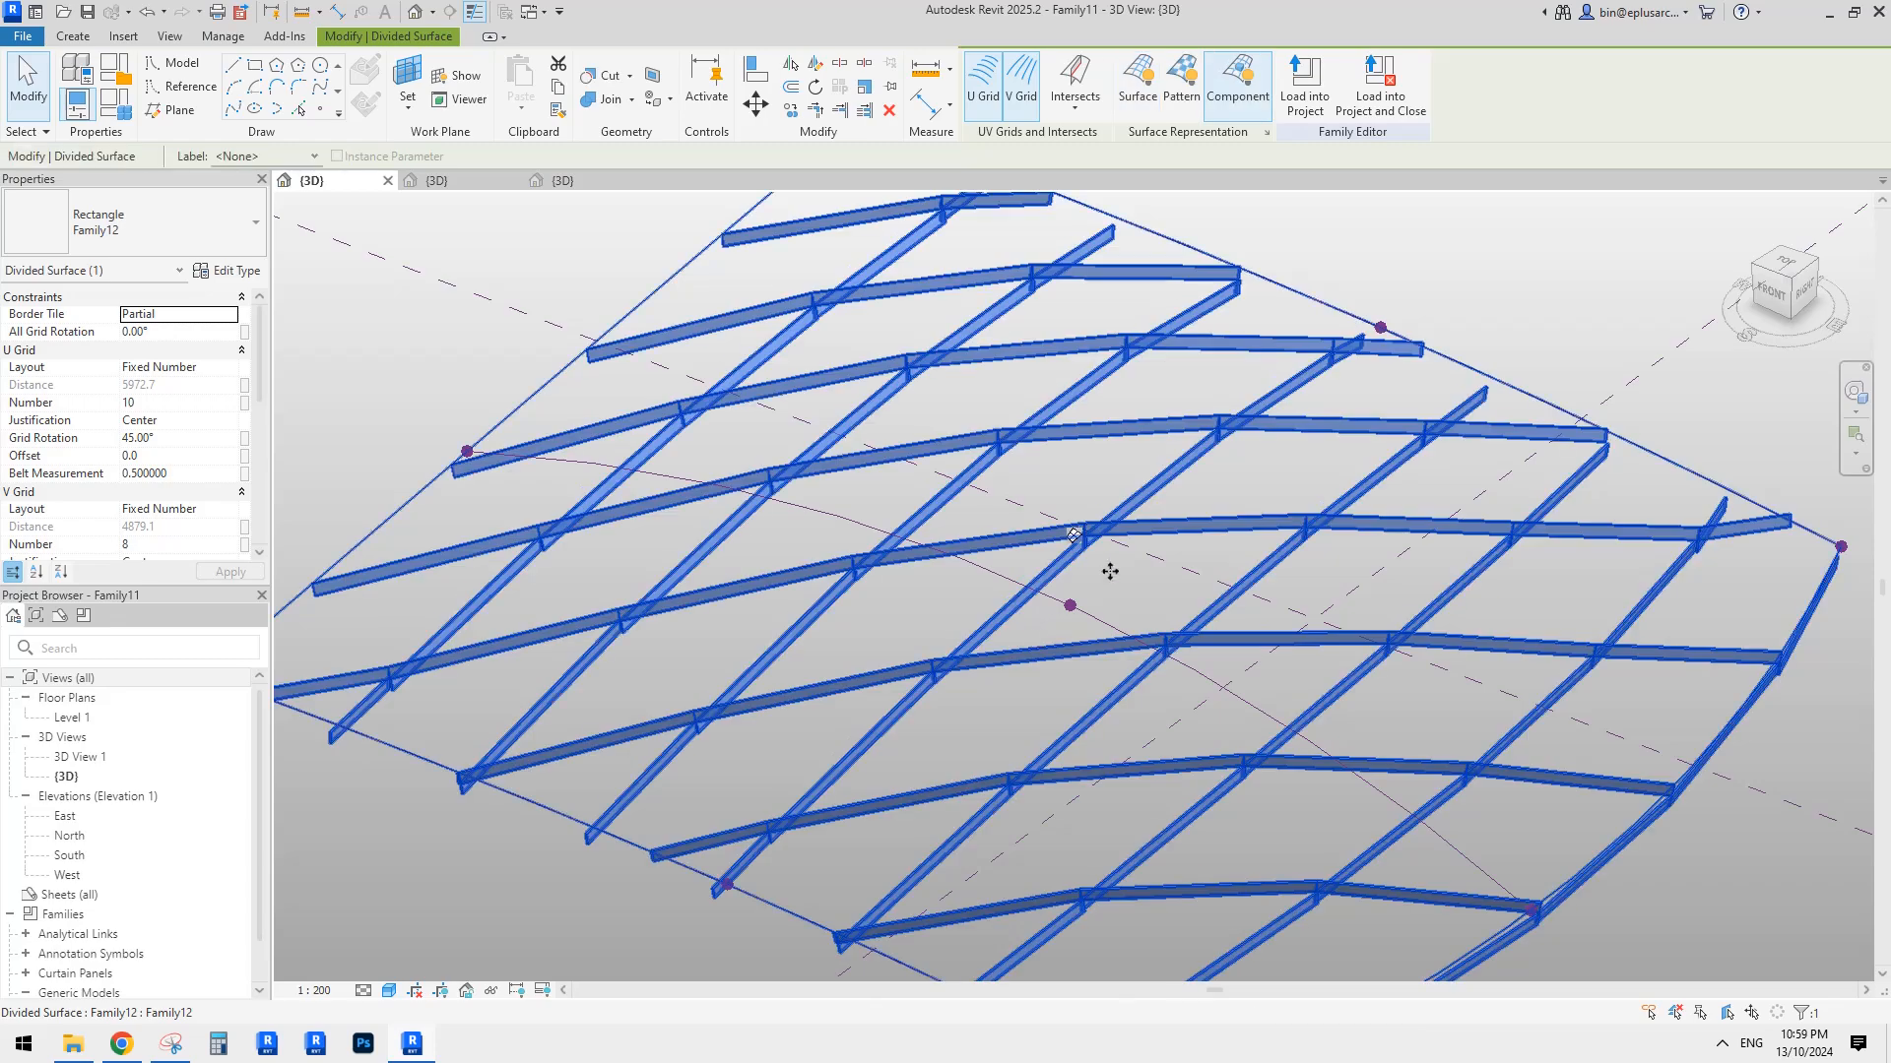
shift+middle_drag(1110, 571, 1324, 691)
key(Escape)
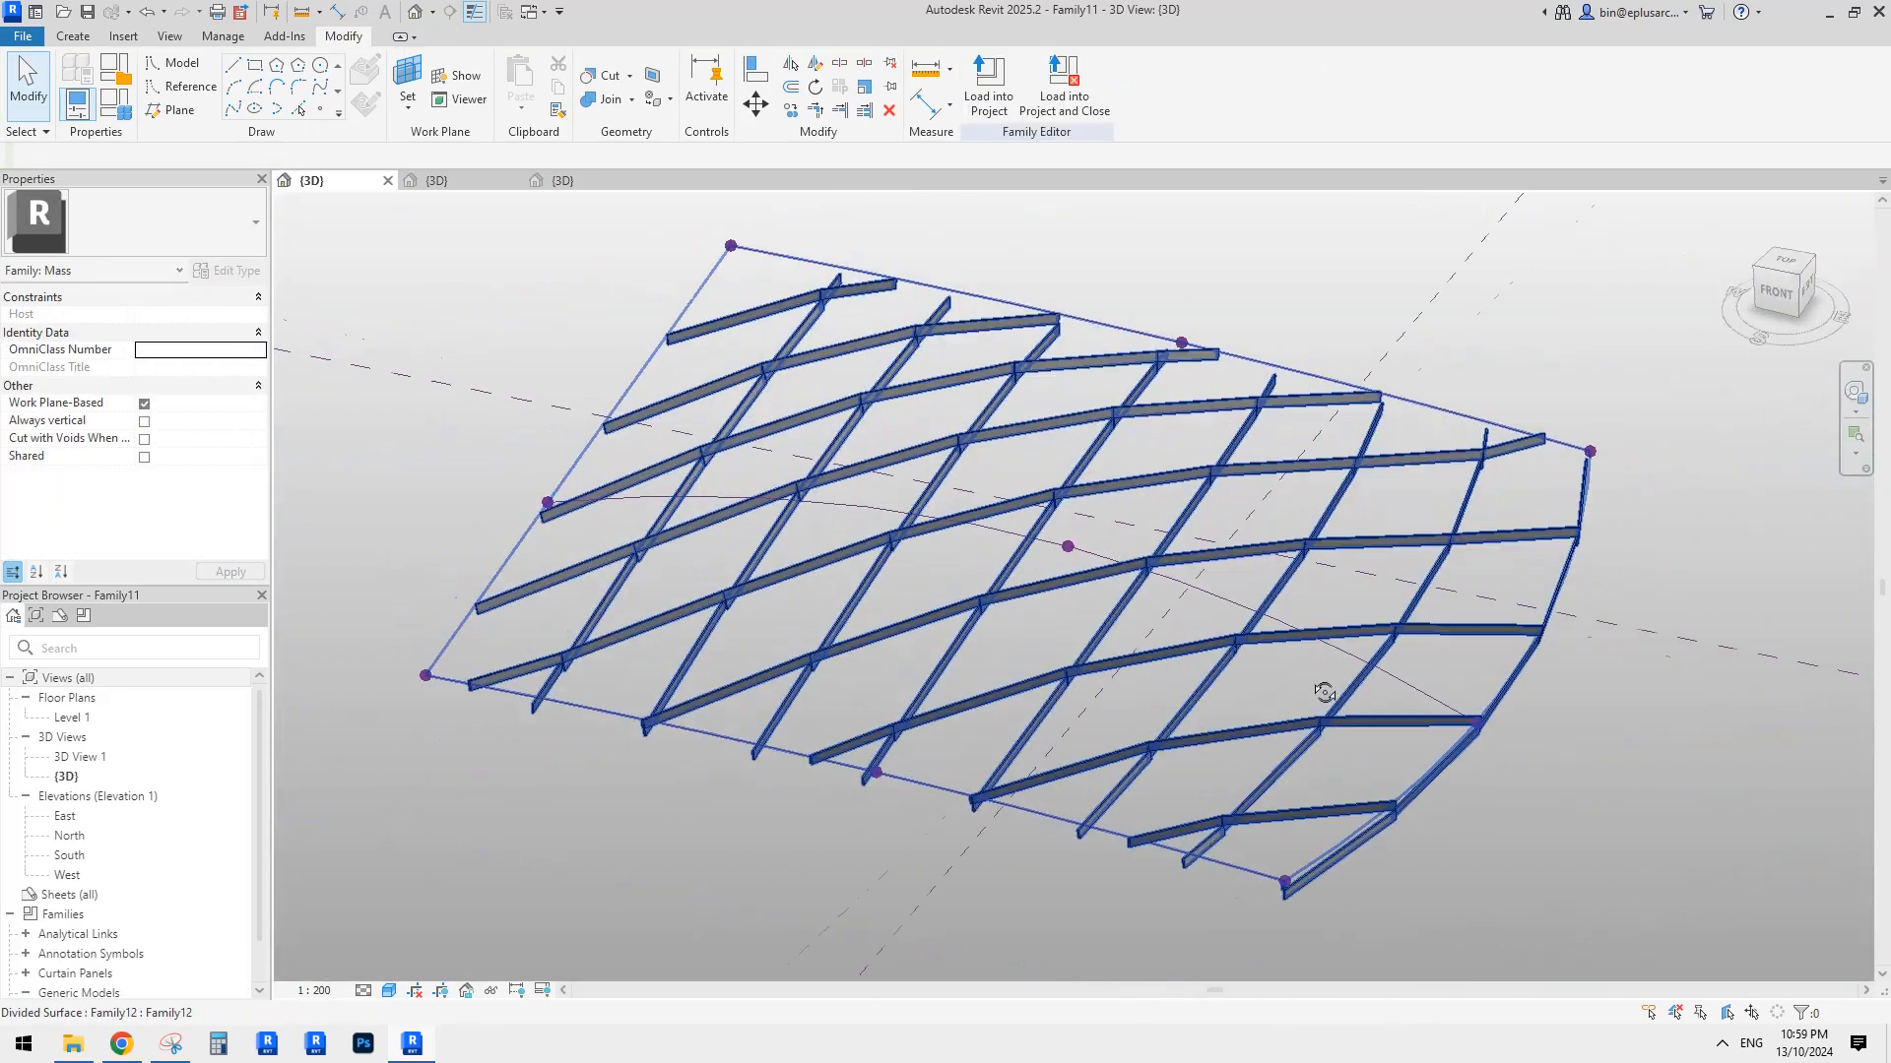
Inspect the panelled divided surface from several angles and review its U and V grid properties.
shift+middle_drag(1392, 784, 939, 583)
click(568, 465)
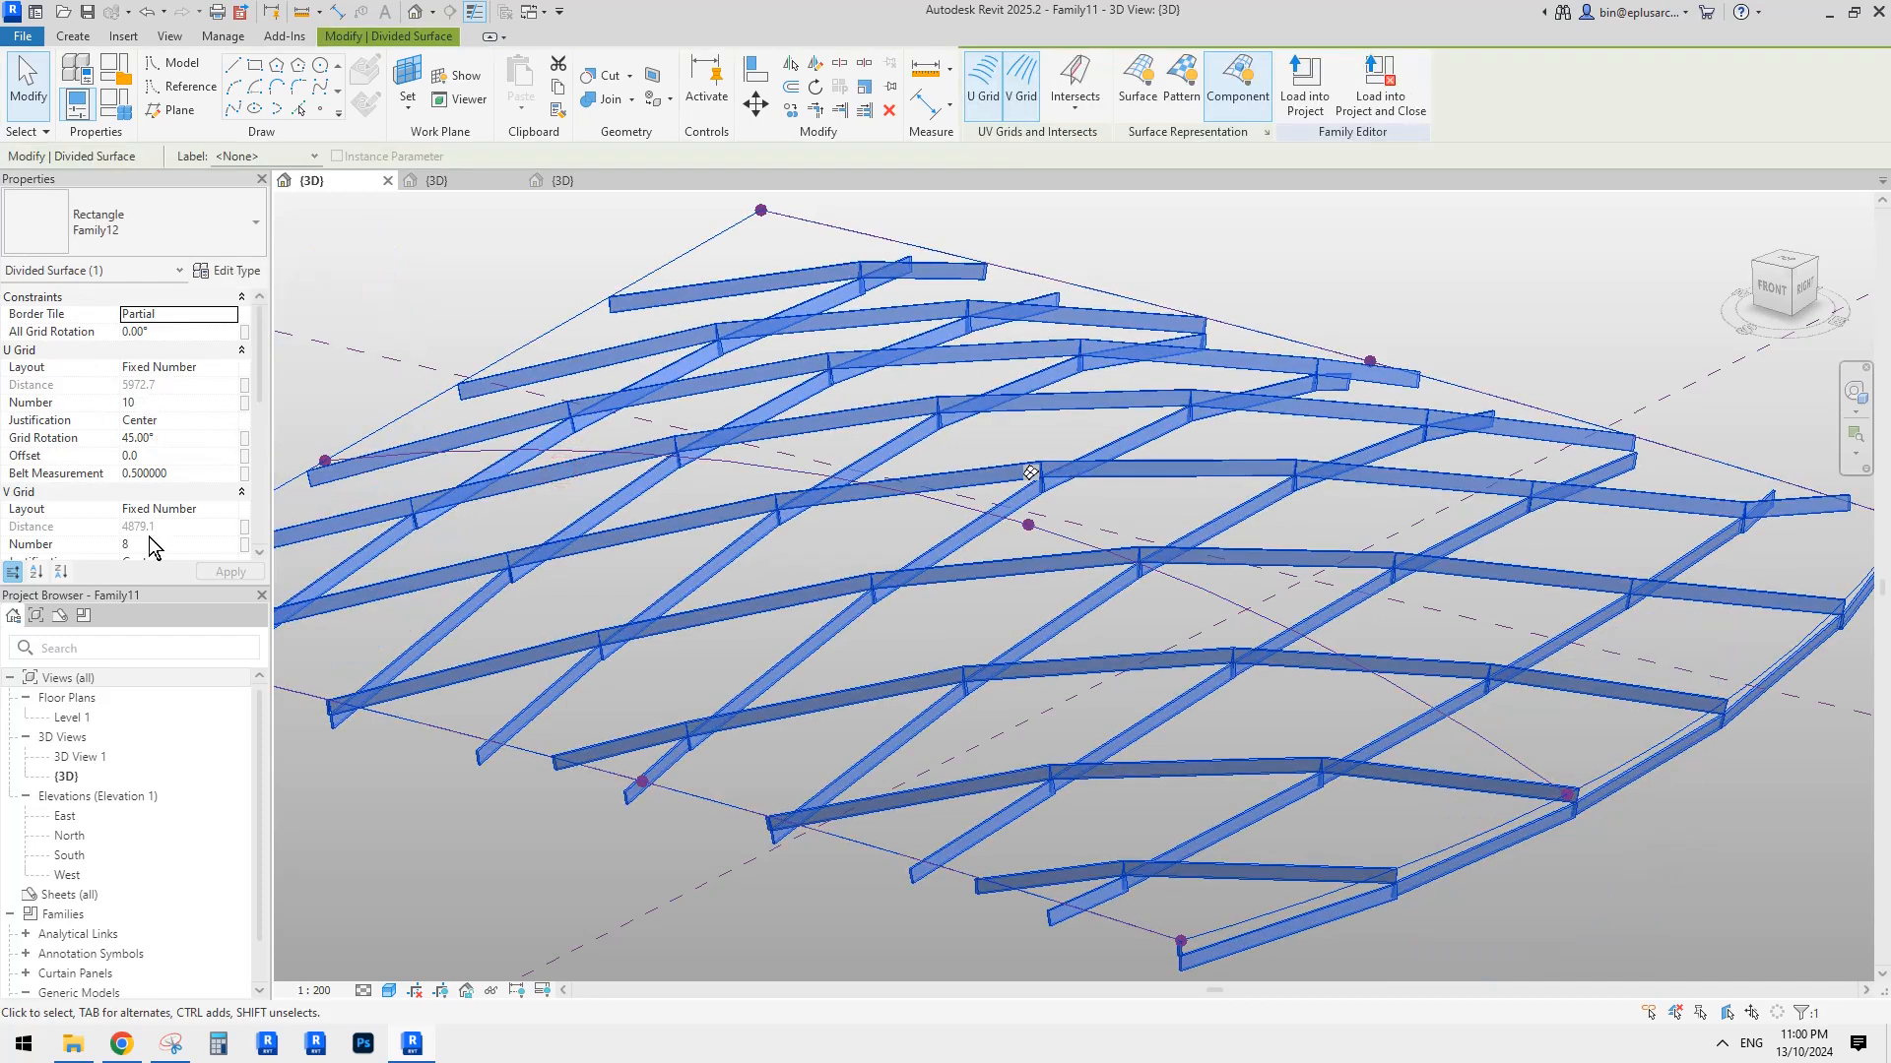
scroll(1052, 515, down, 2)
key(Escape)
shift+middle_drag(1083, 491, 1093, 564)
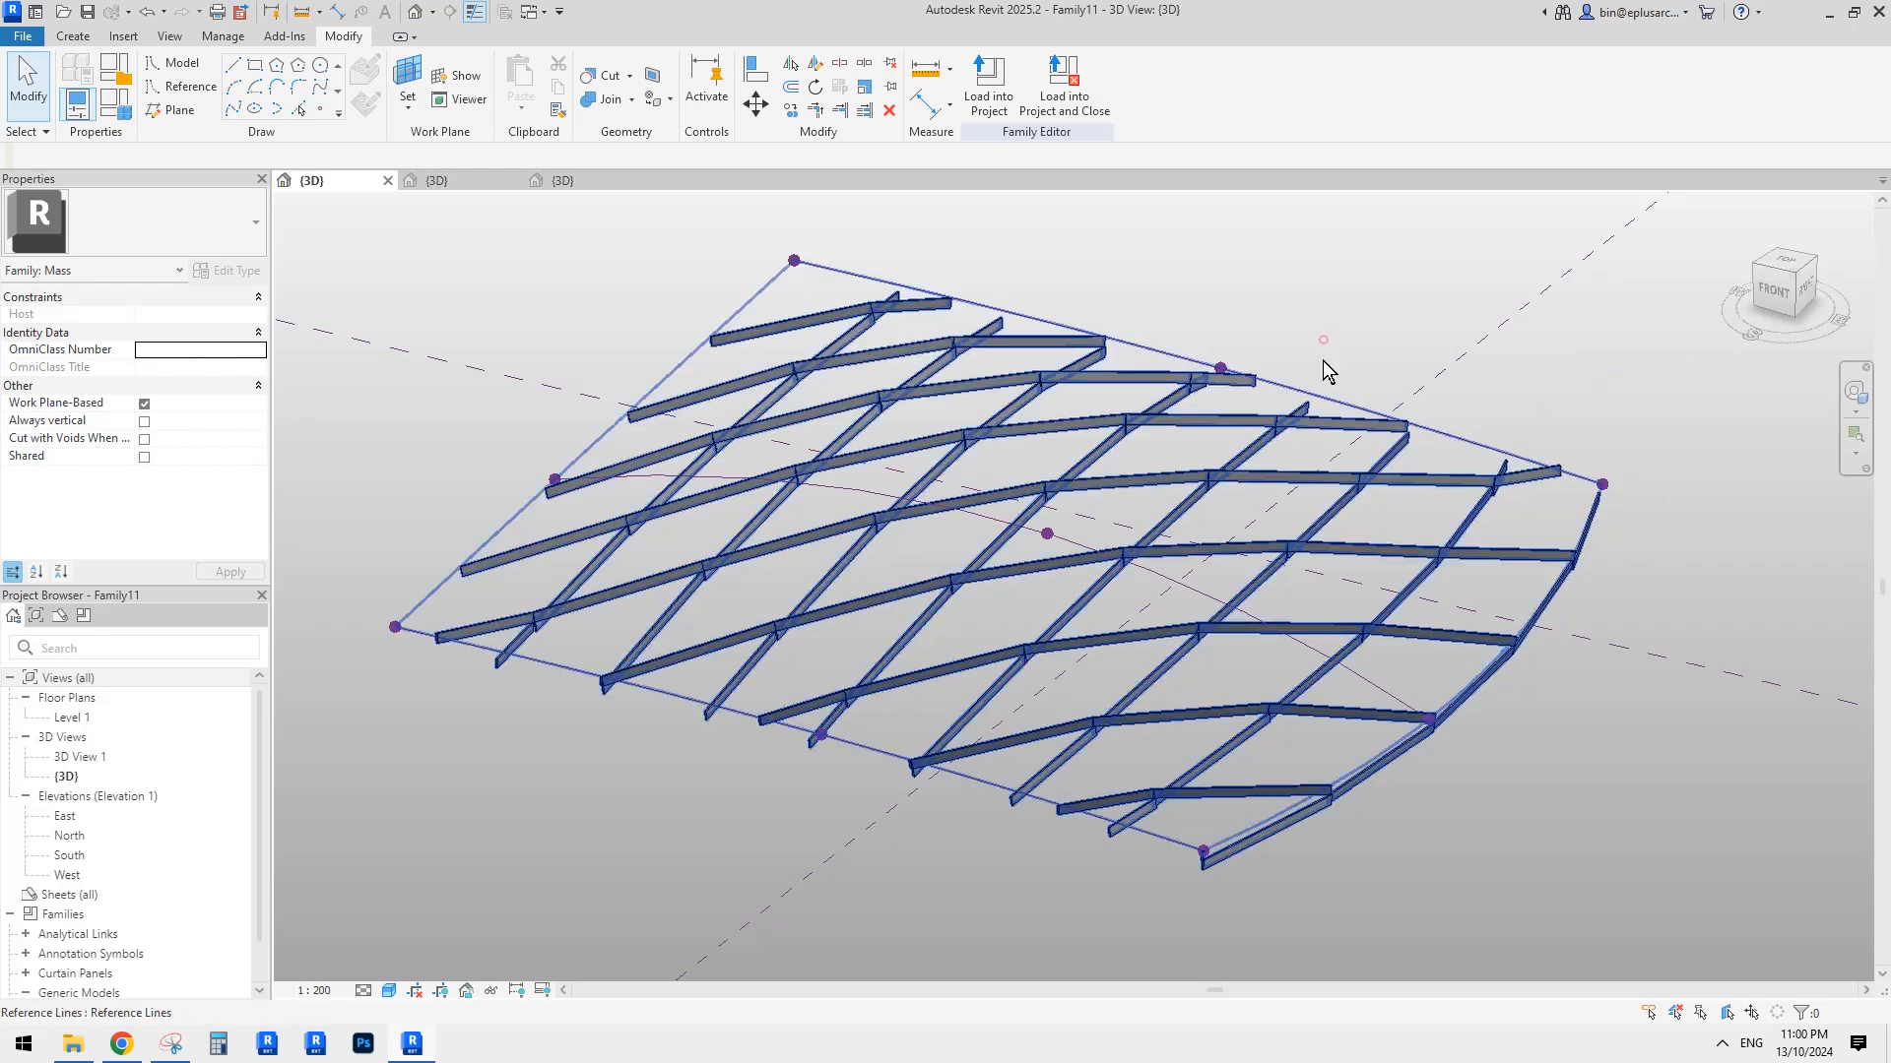
shift+middle_drag(1324, 365, 897, 622)
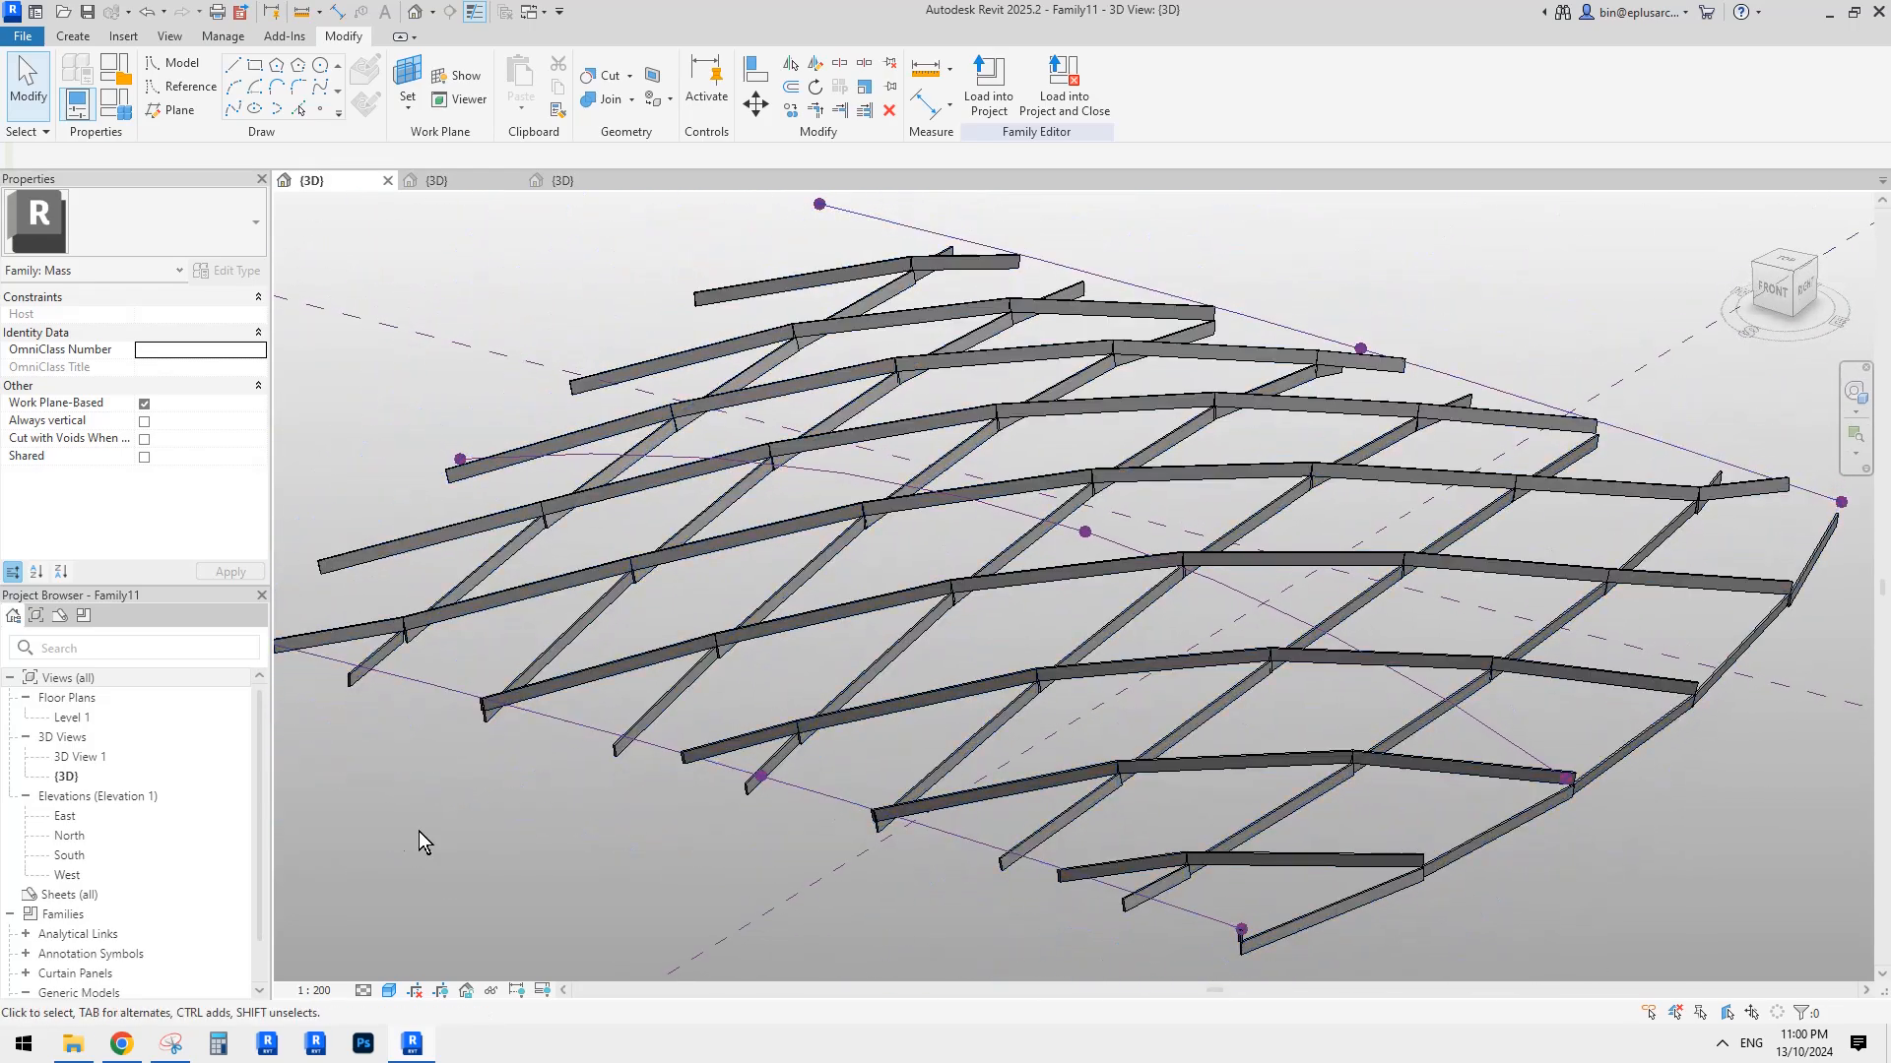
Compare the beam grid with the Kengo Kuma reference images in Chrome and check the Family13 beam and Family12 panel in Revit.
click(122, 1043)
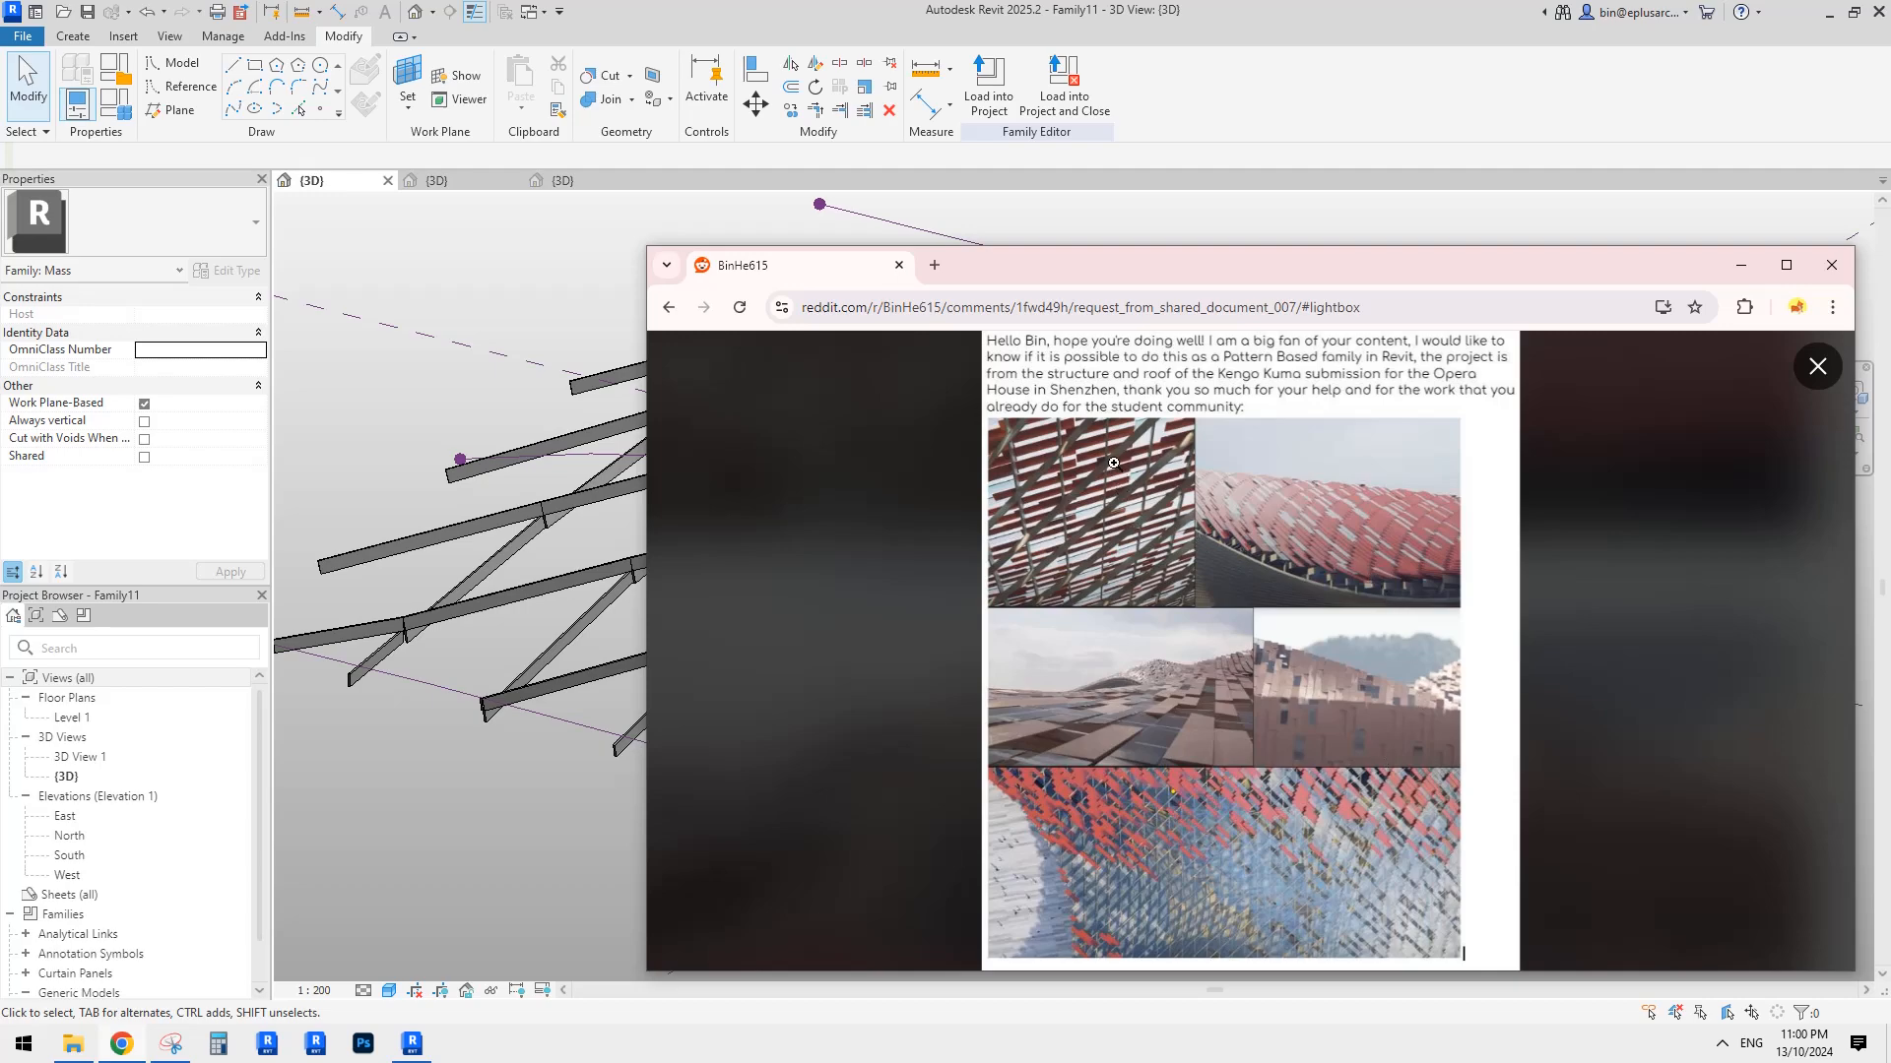
click(638, 525)
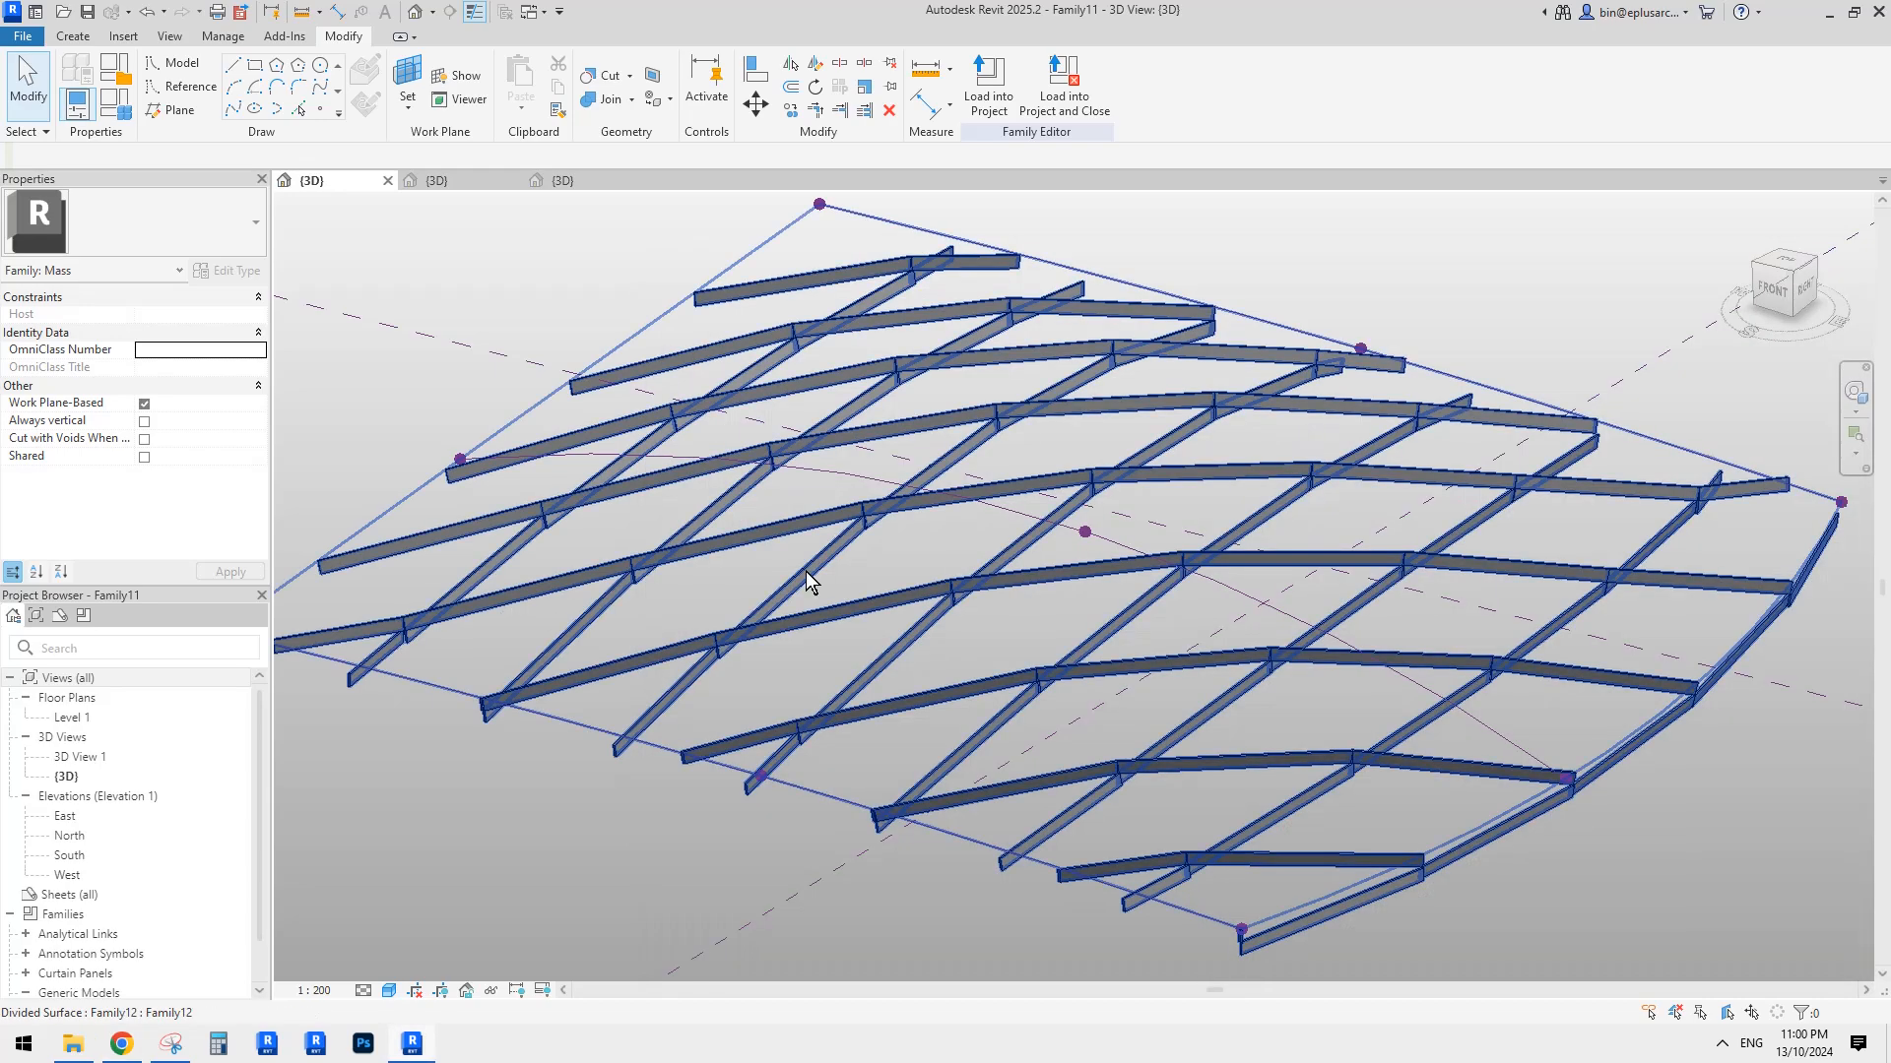
scroll(1084, 593, down, 1)
middle_drag(1132, 631, 1029, 626)
shift+middle_drag(1029, 625, 1040, 646)
mouse_move(1029, 574)
shift+middle_down()
mouse_move(1010, 597)
mouse_move(1033, 598)
shift+middle_up()
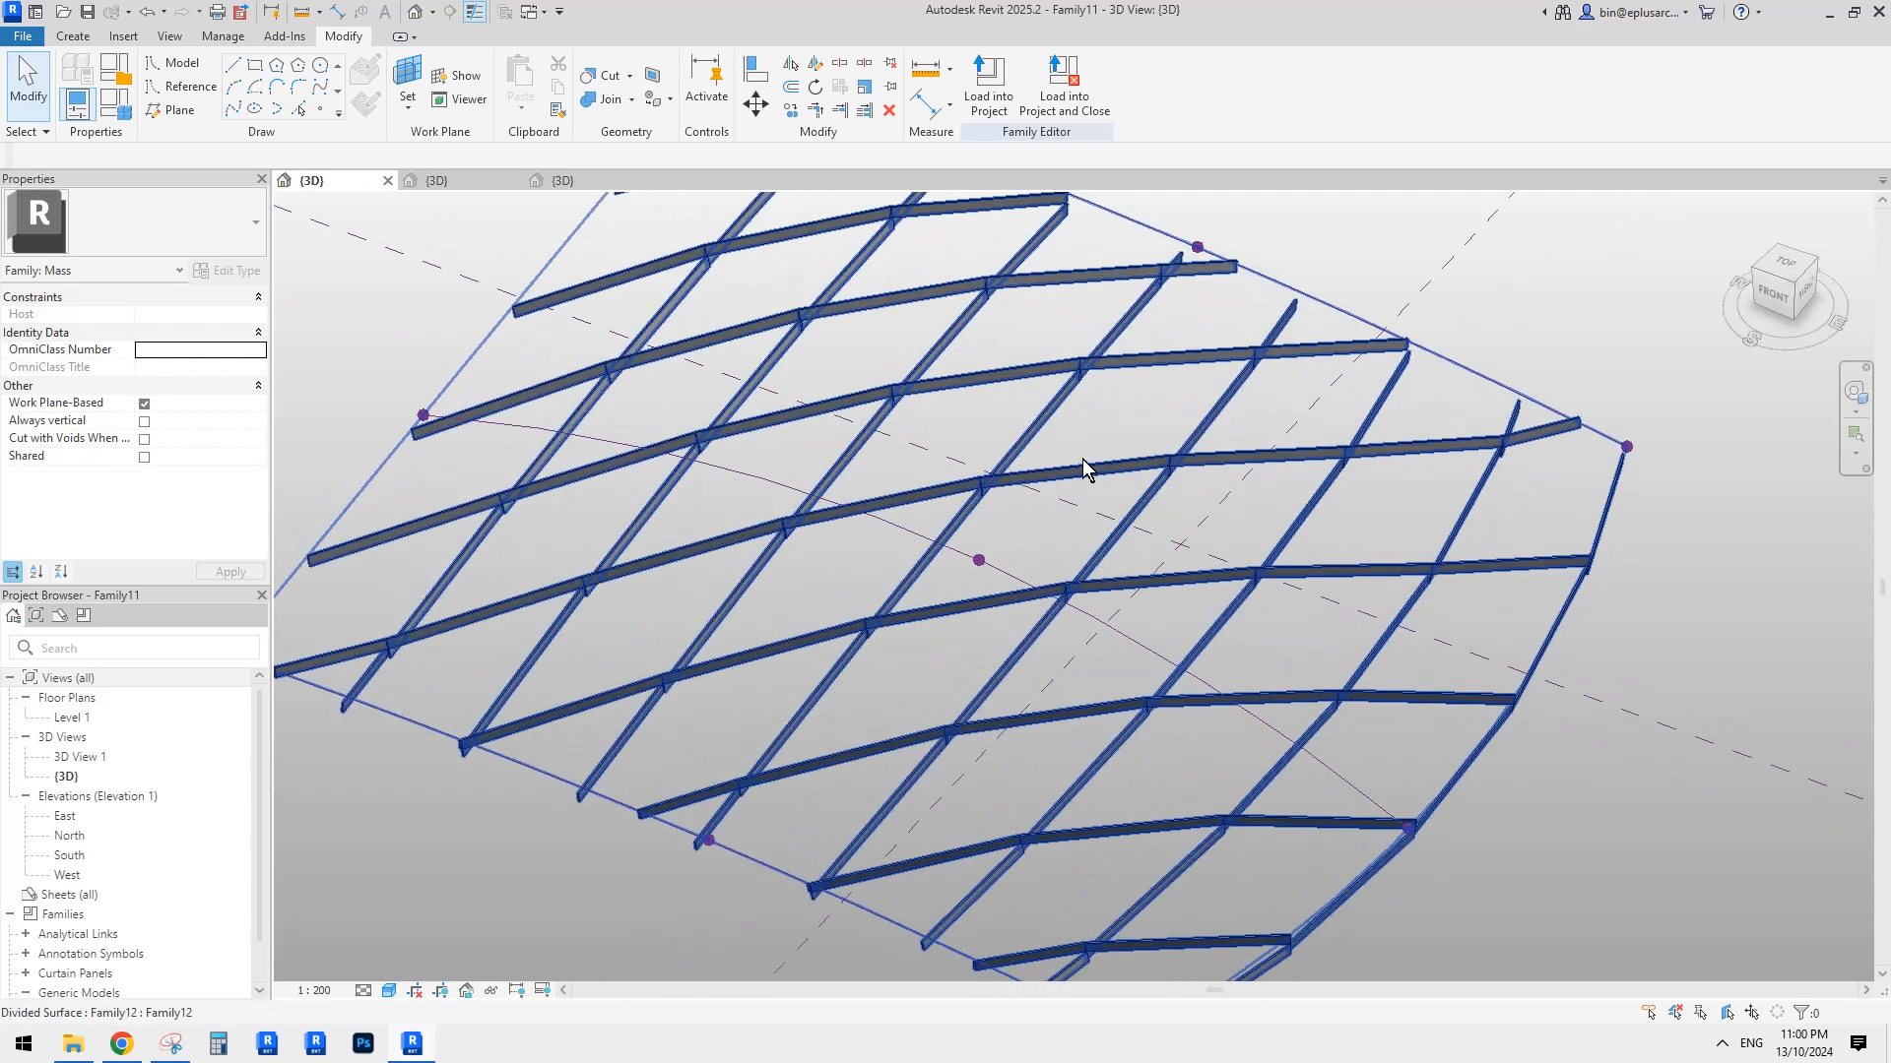
click(579, 180)
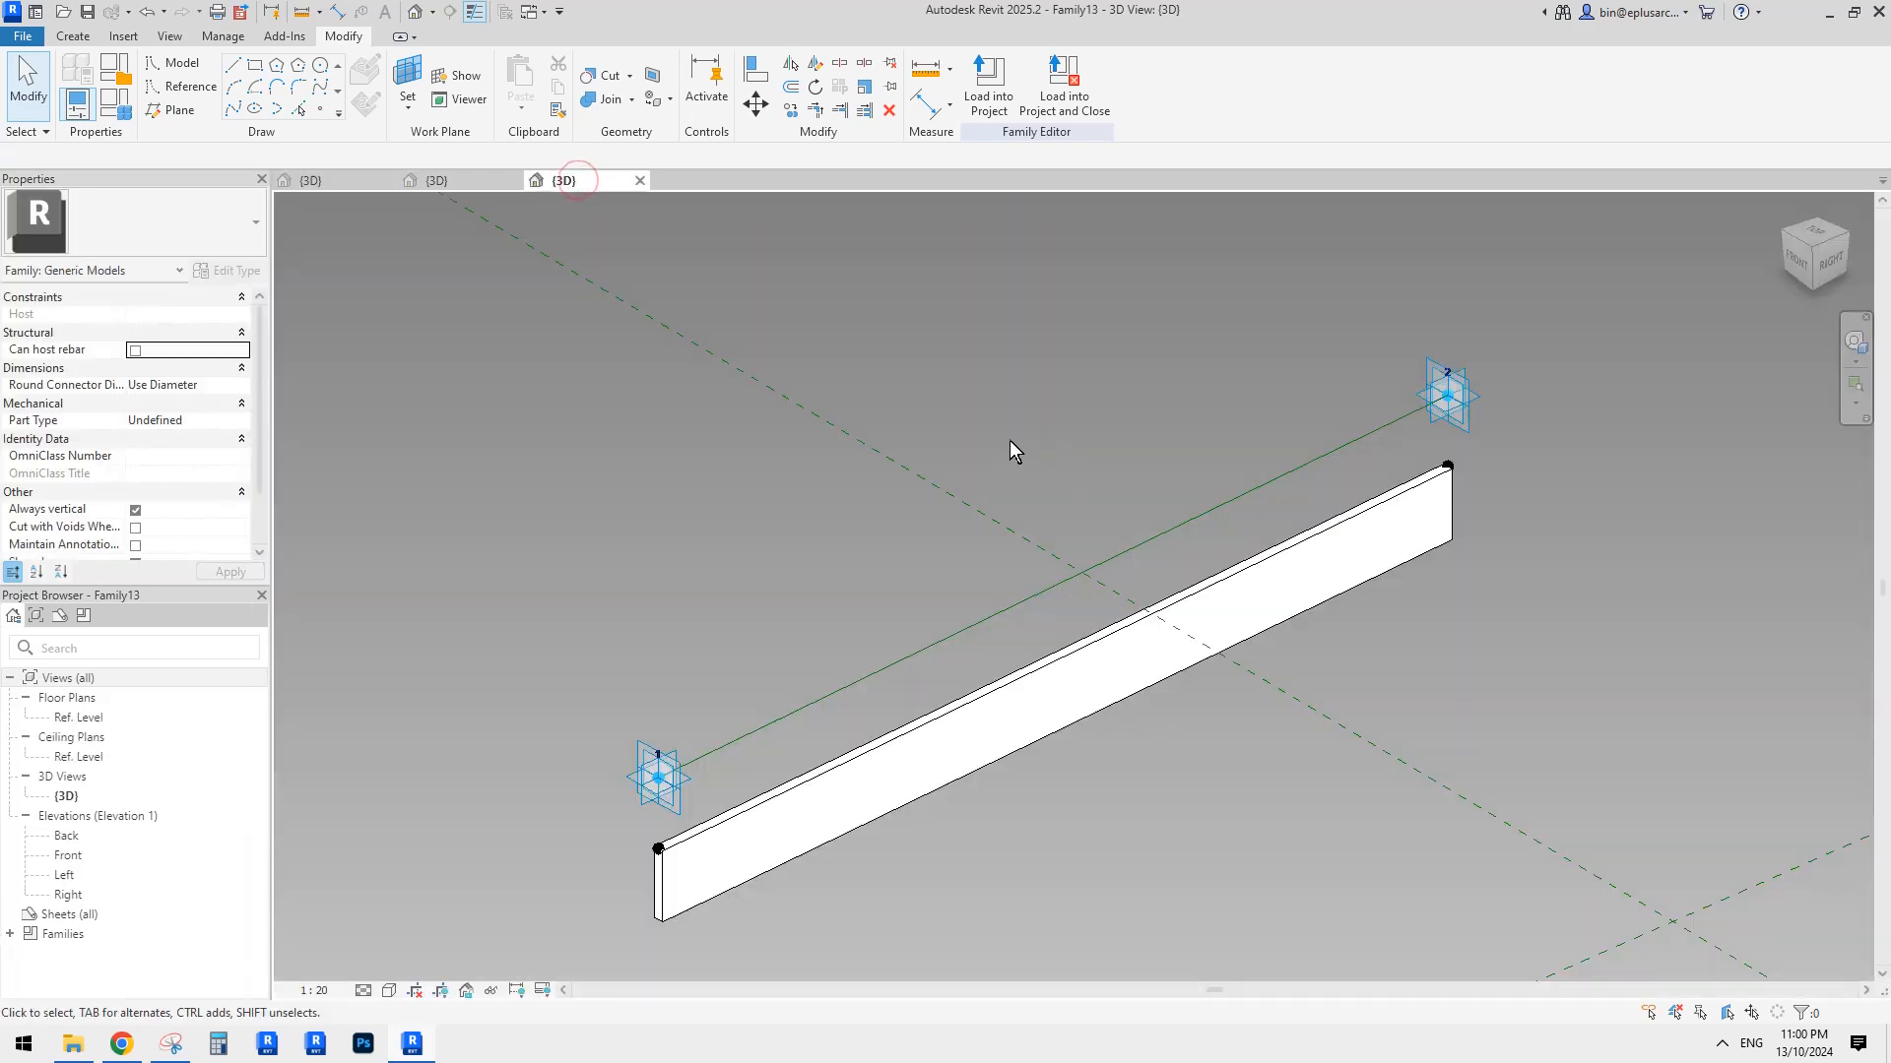
click(462, 180)
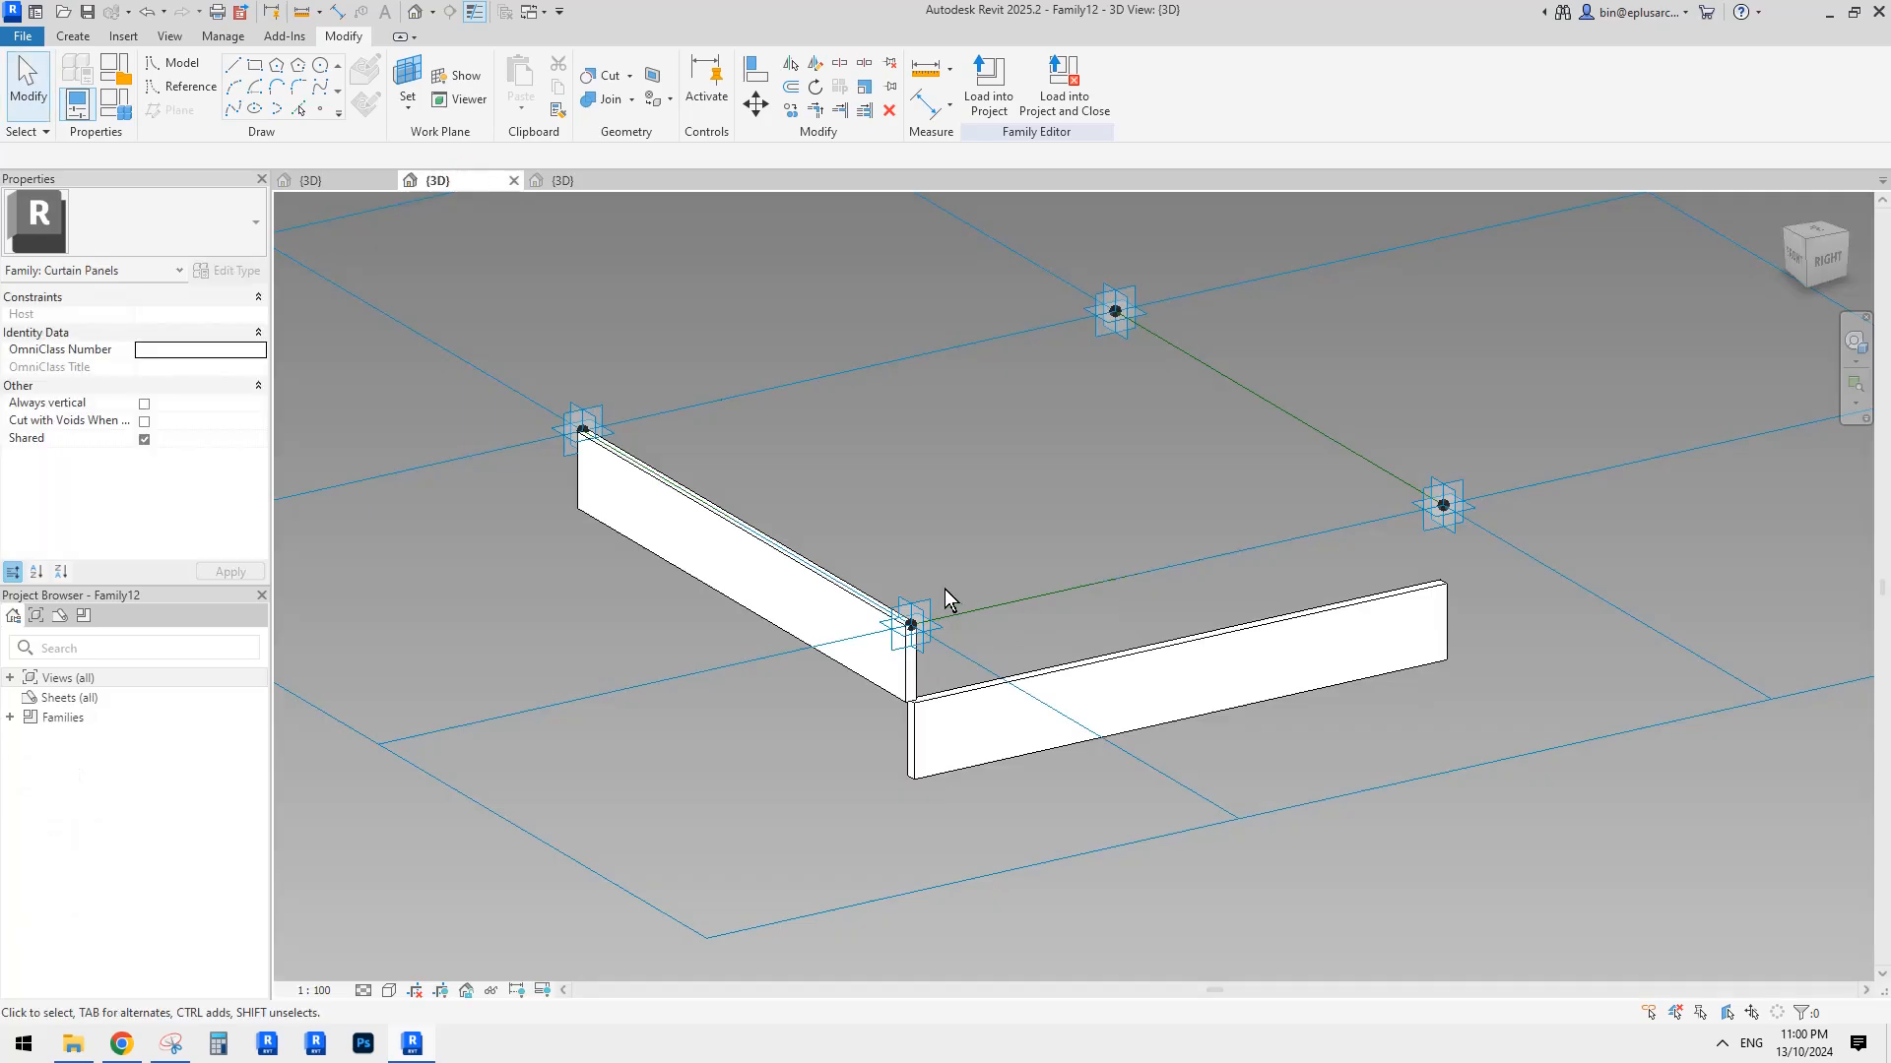
click(319, 185)
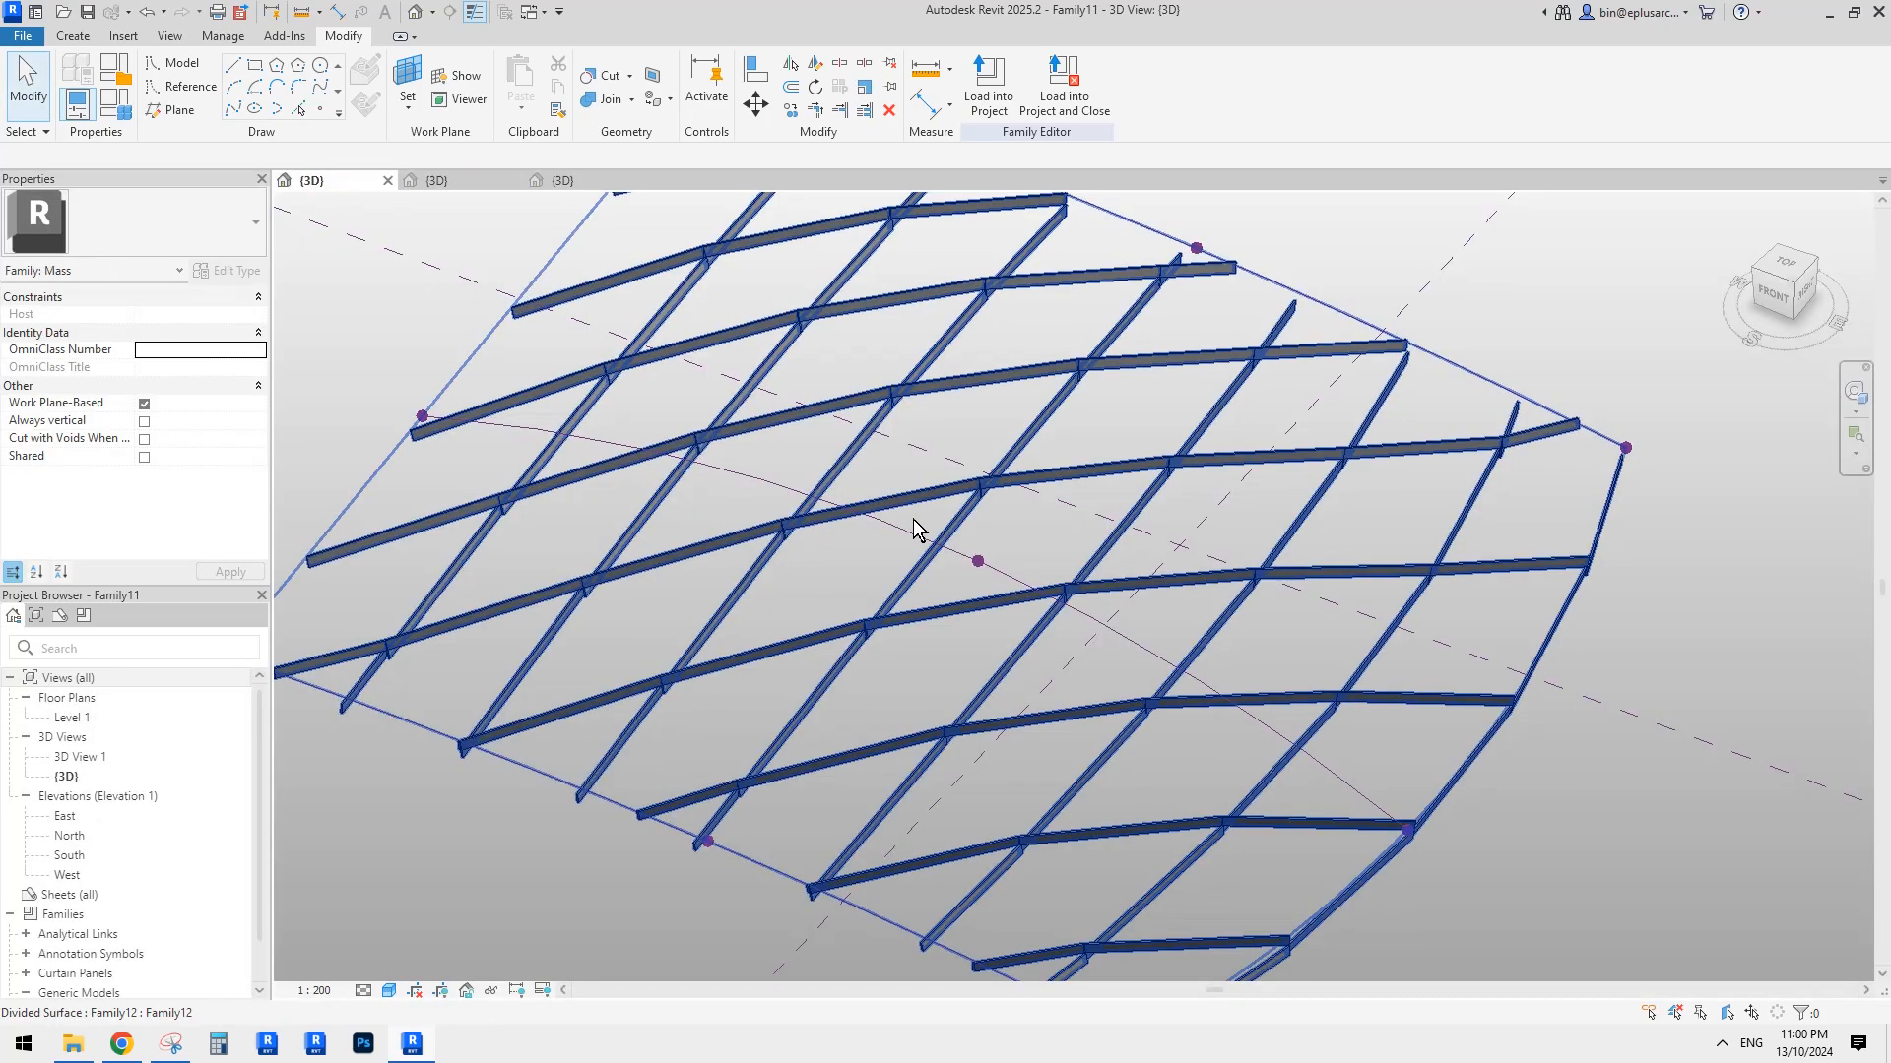
Temporarily hide the panelled divided surface in the Family11 mass view.
shift+middle_drag(913, 518, 1009, 507)
scroll(973, 484, up, 3)
click(1026, 524)
scroll(1027, 524, down, 1)
key(h)
key(h)
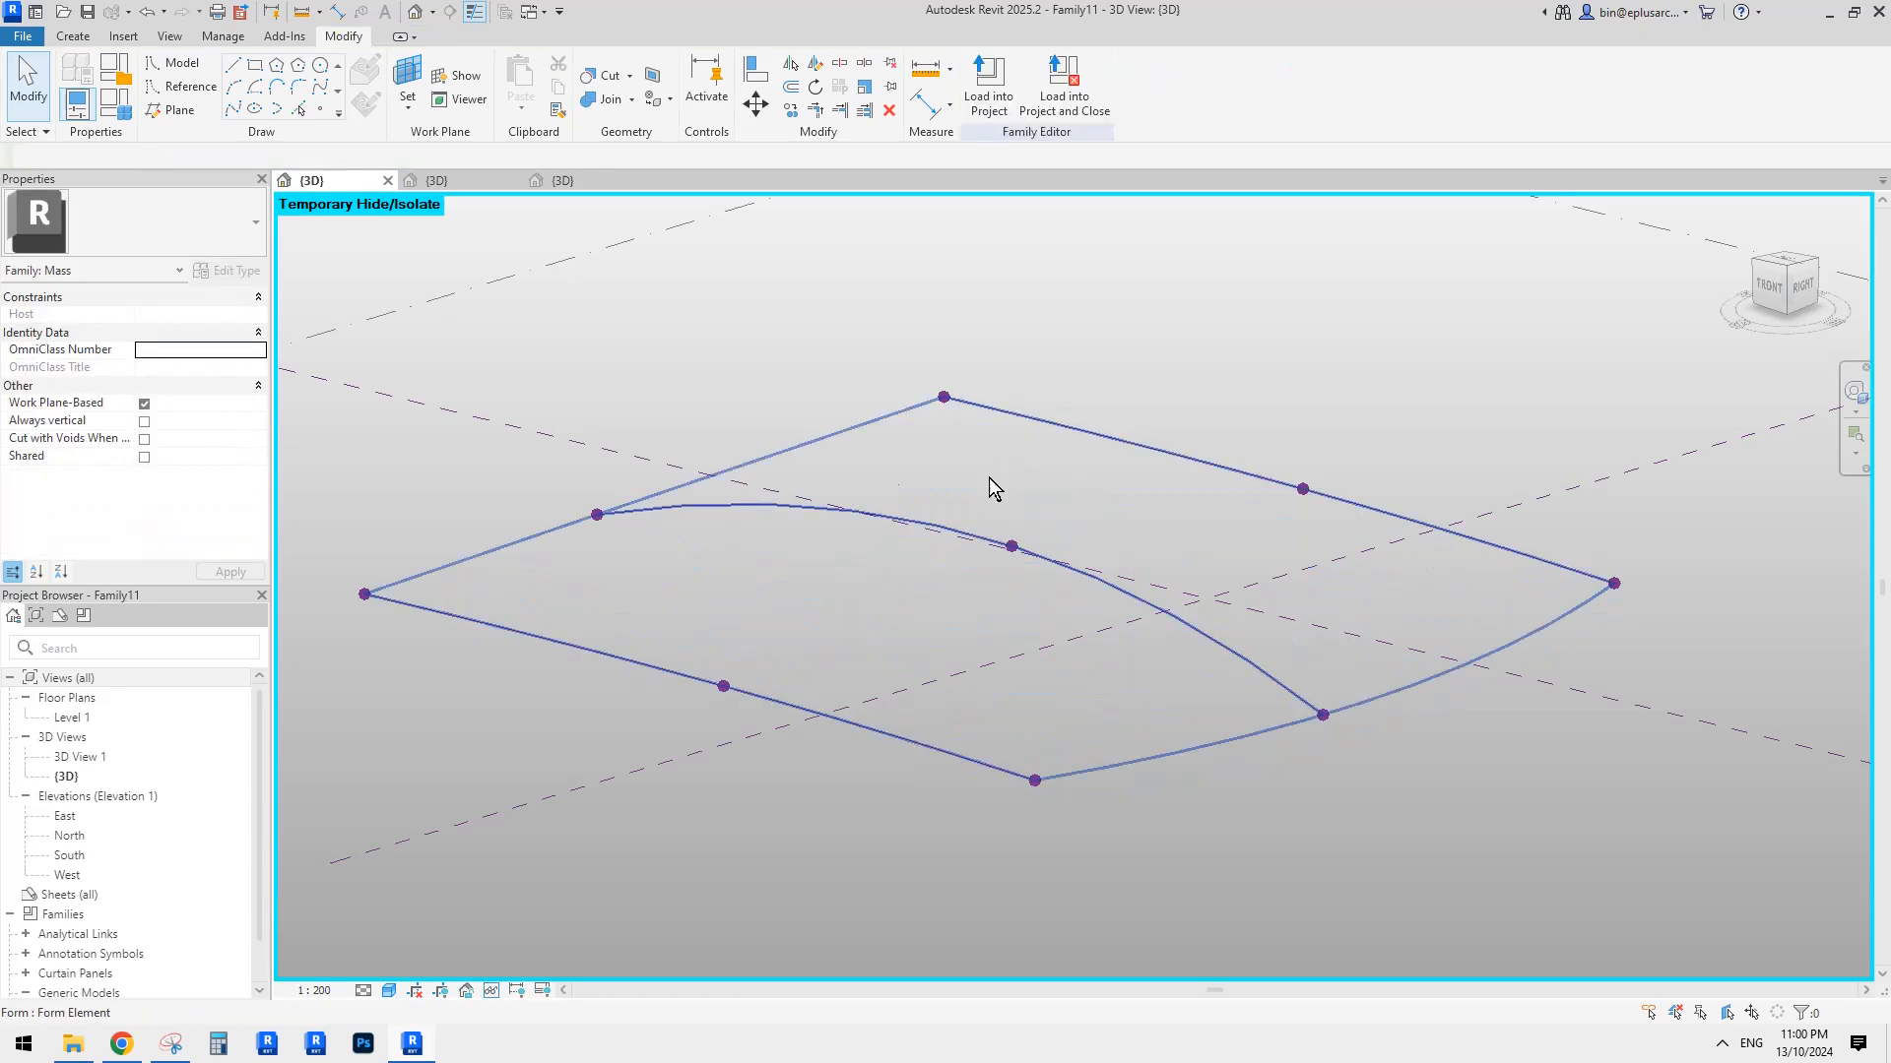
Try to create a surface form from the three reference lines.
middle_drag(1132, 520, 1194, 565)
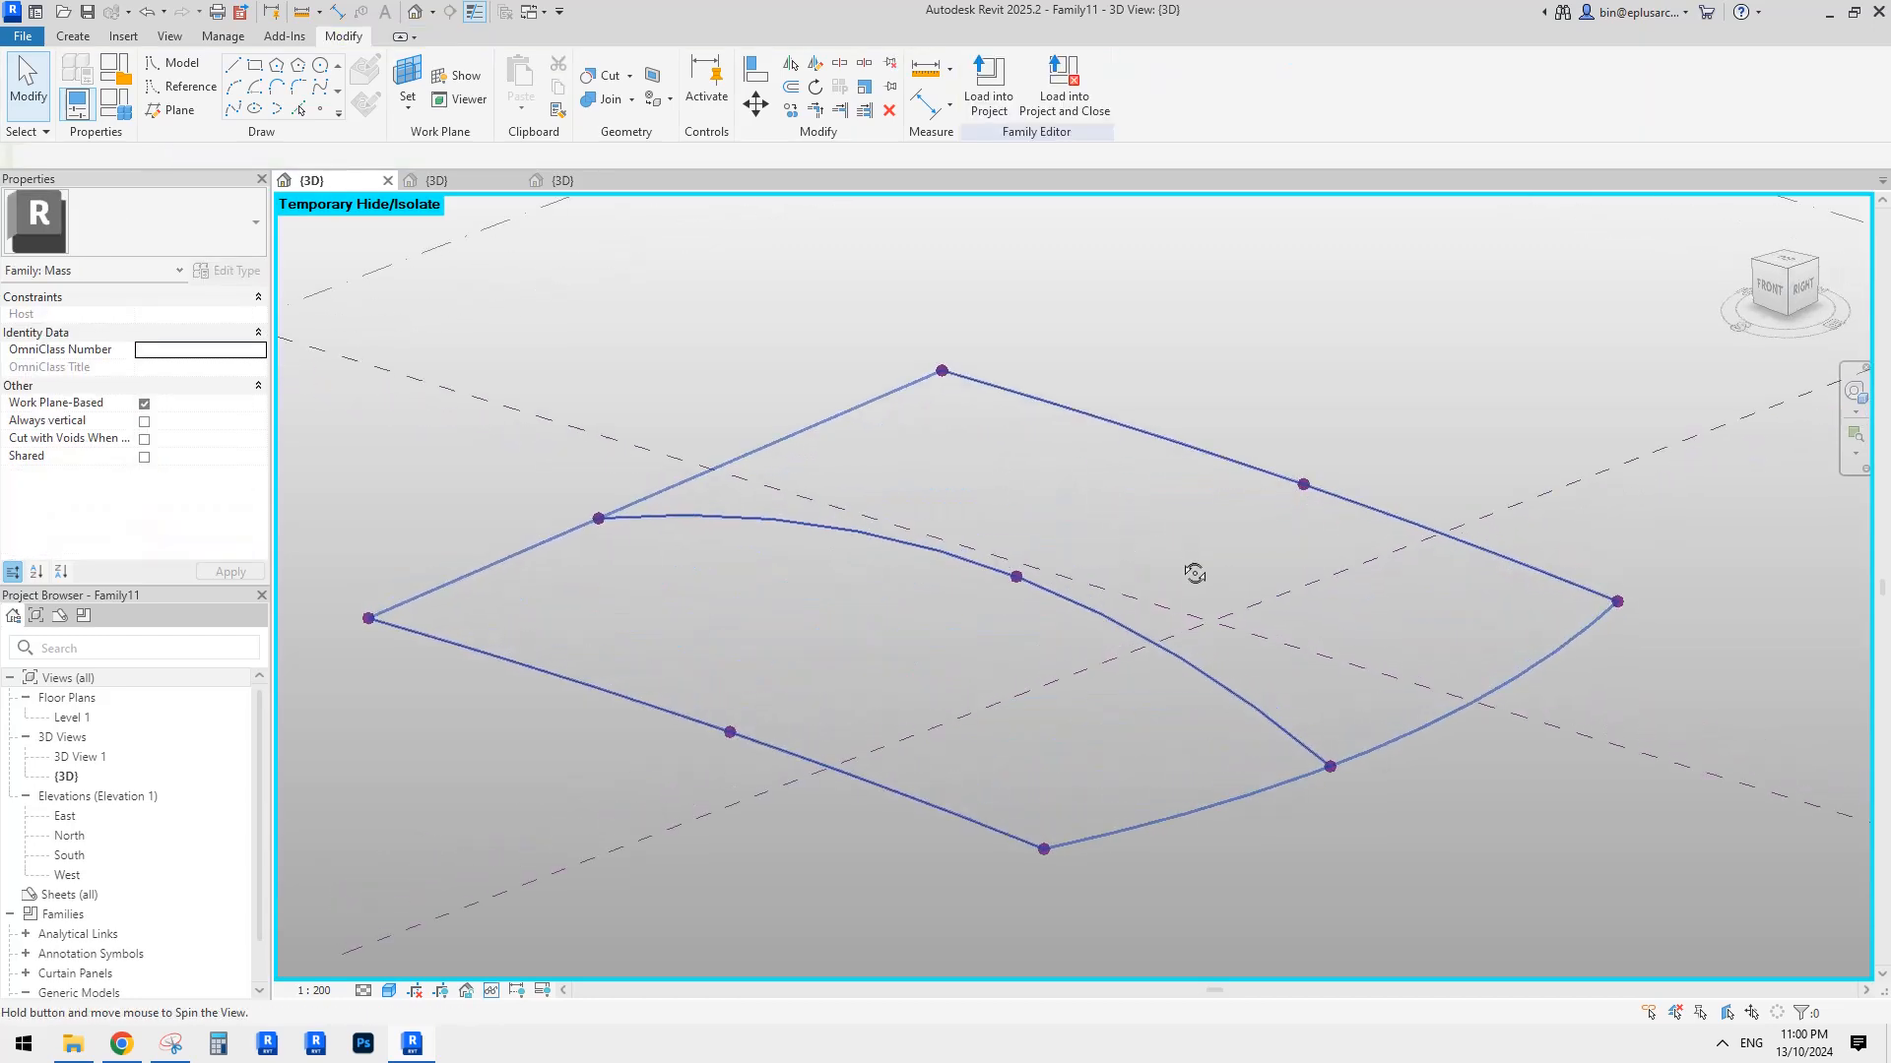
click(1145, 428)
click(1151, 427)
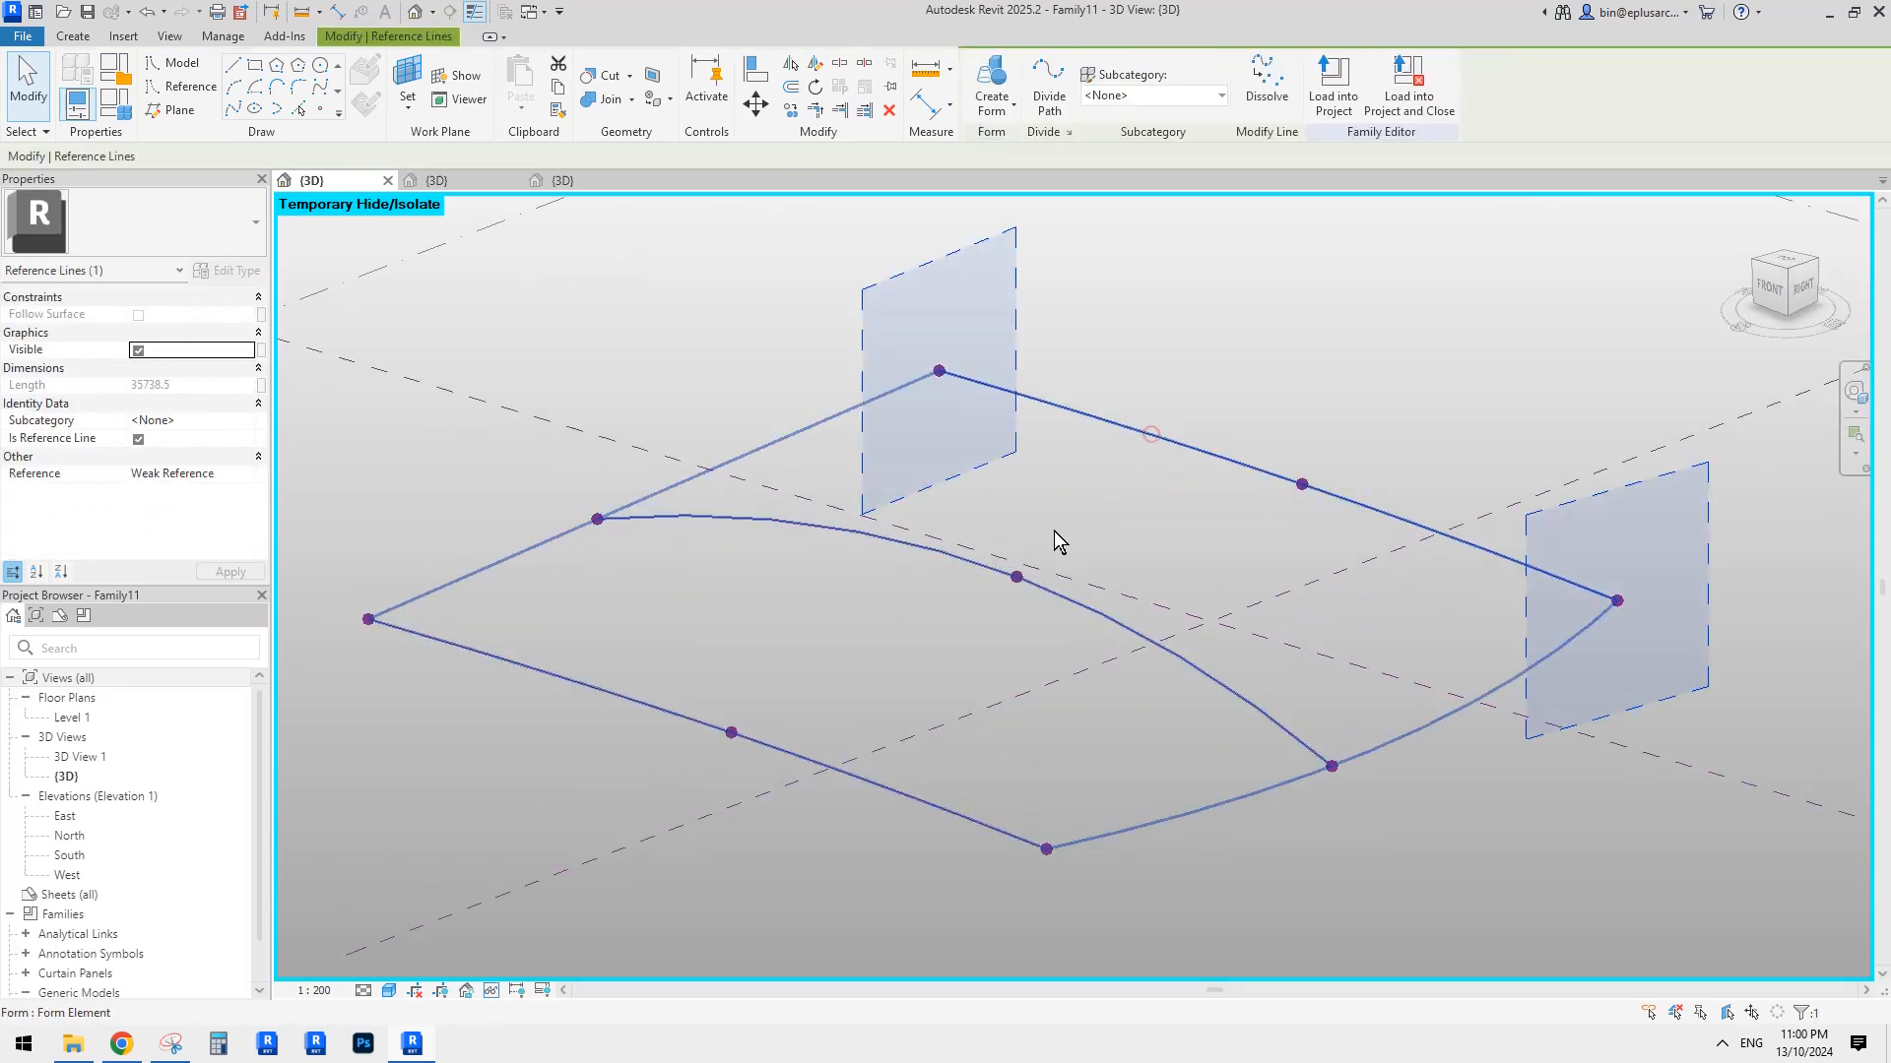
ctrl+click(960, 563)
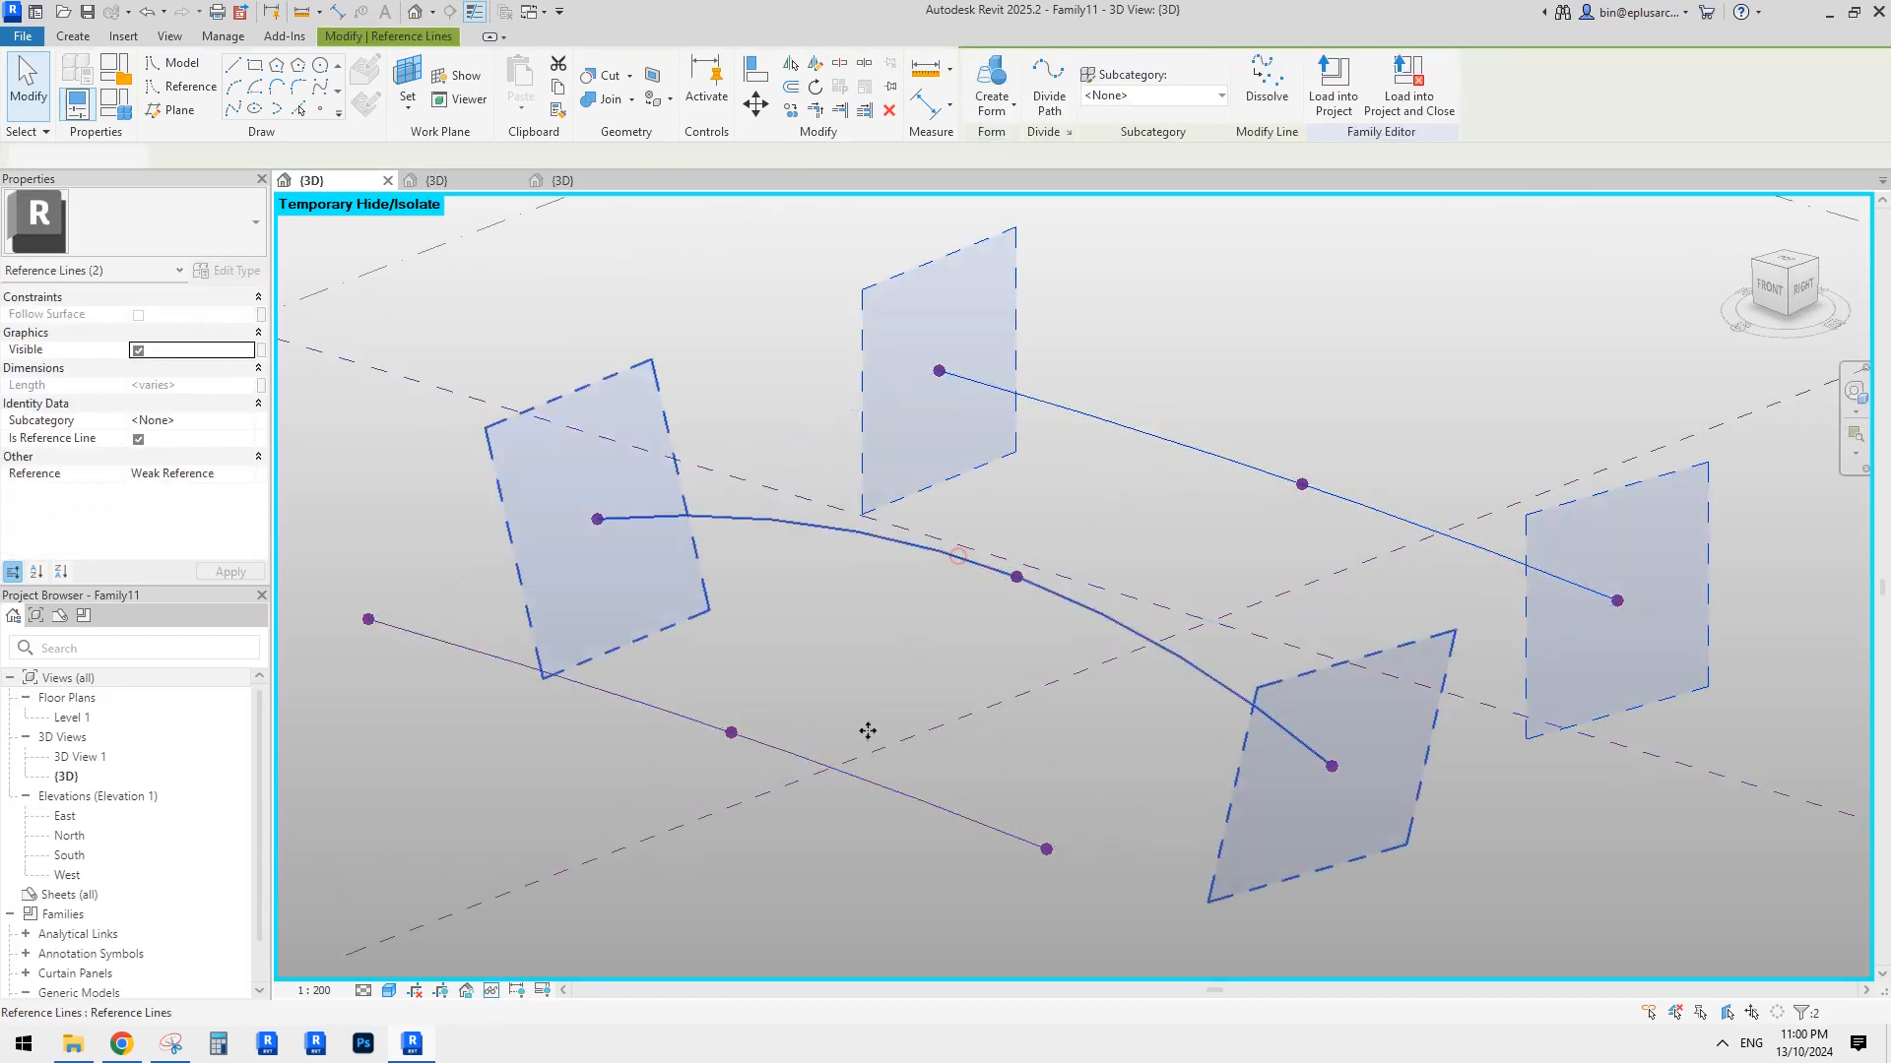
ctrl+click(812, 763)
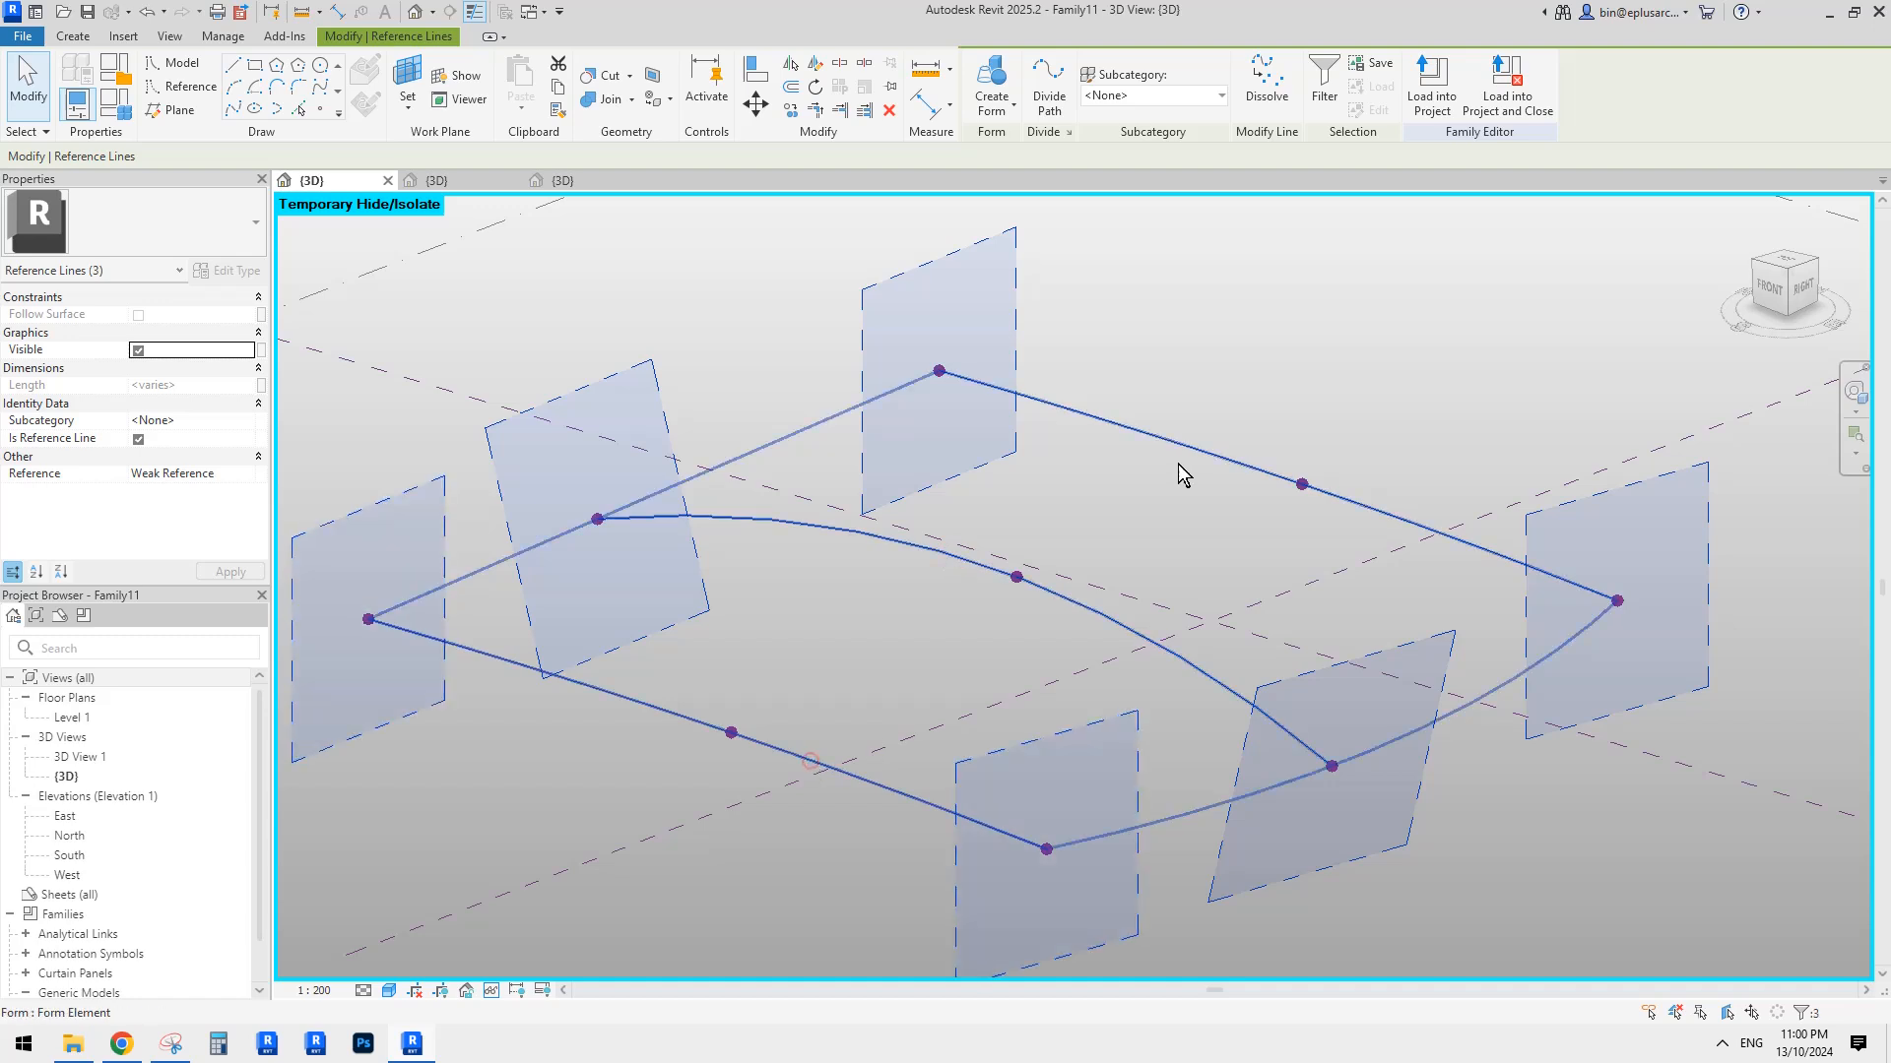
click(992, 79)
click(1139, 592)
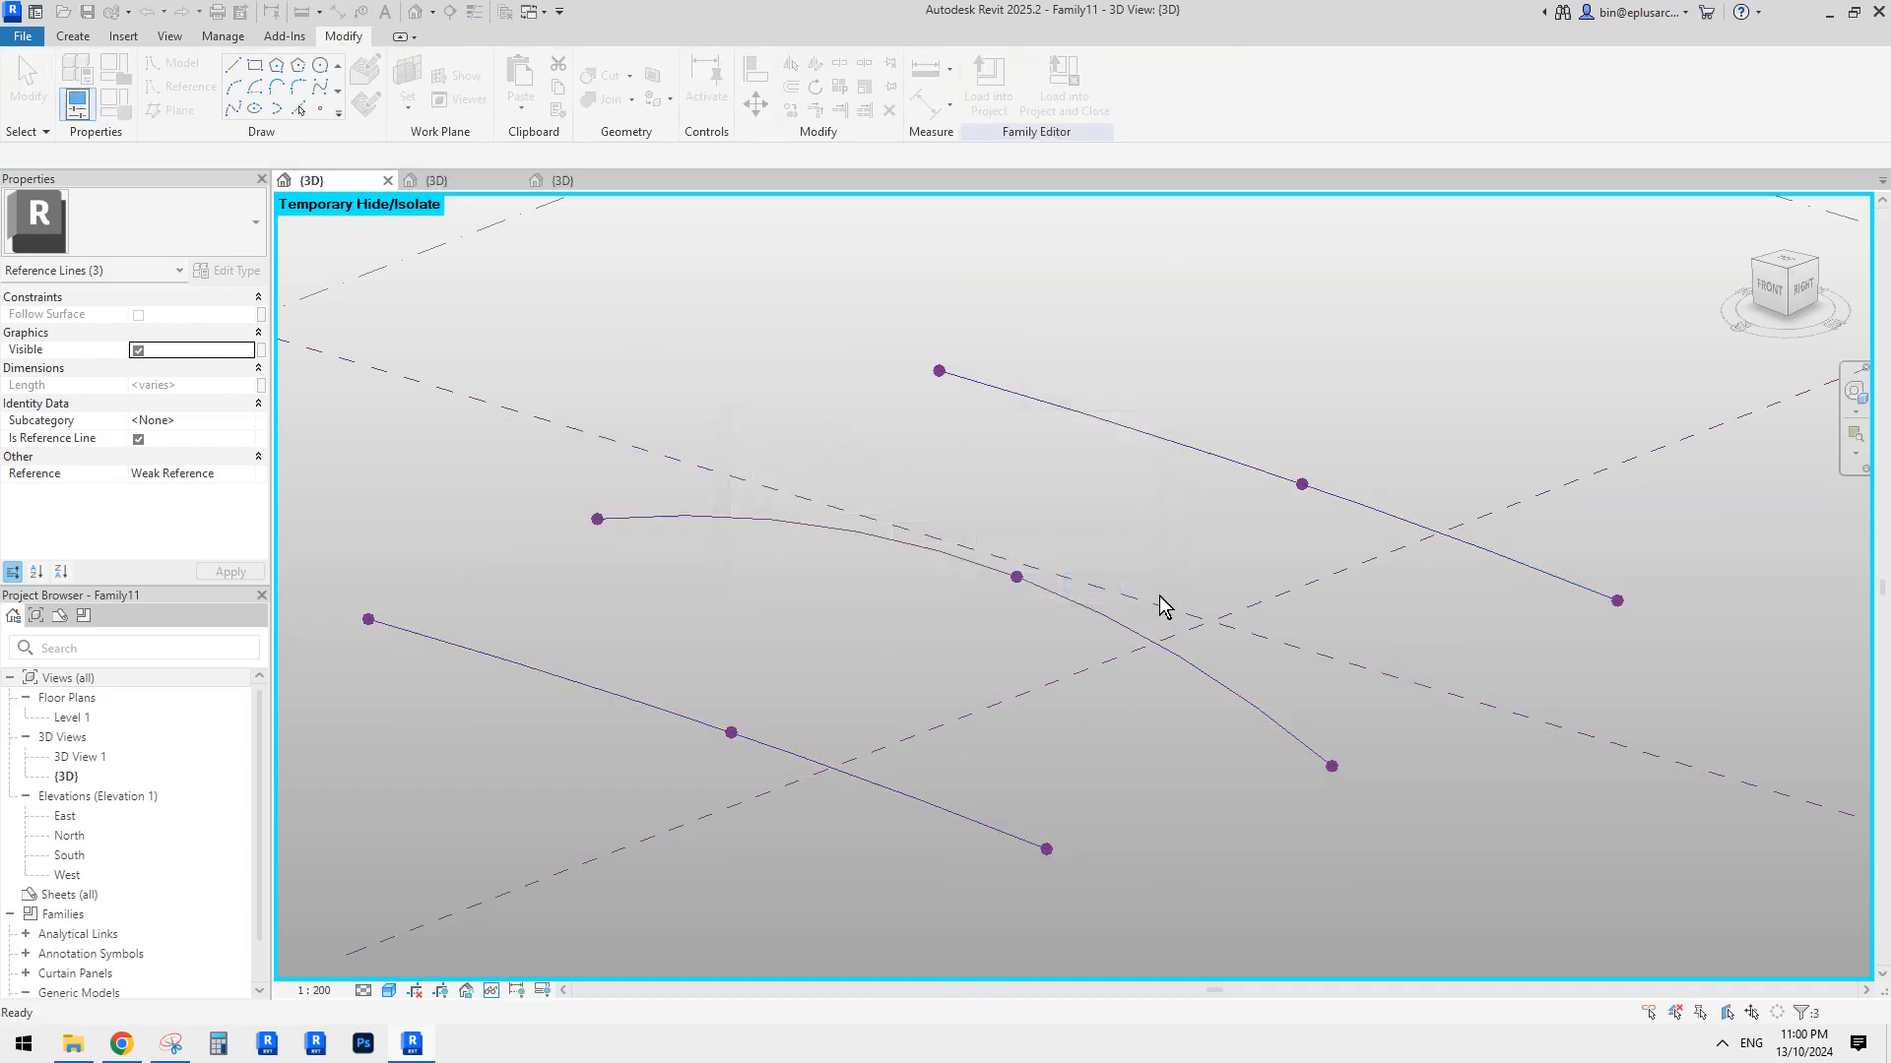
key(Tab)
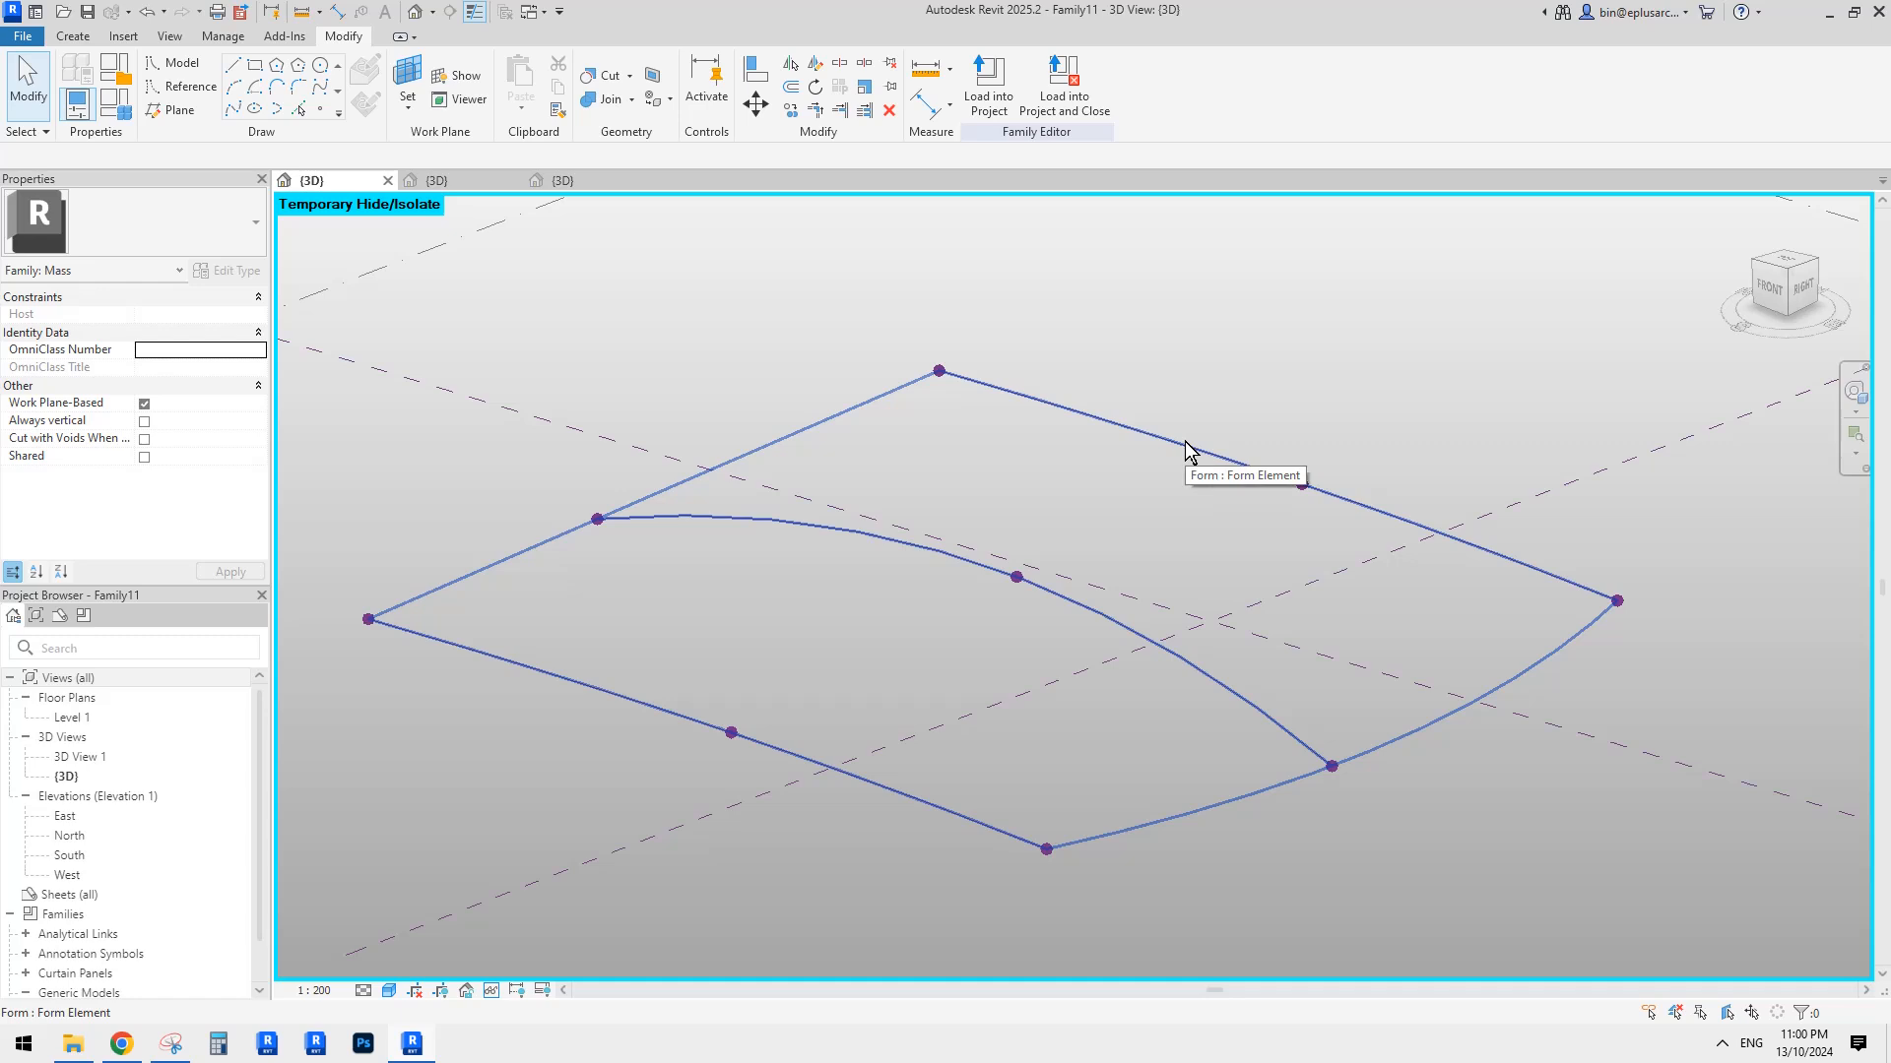
key(ctrl+z)
Reselect all three reference lines and create a surface form through them.
click(1074, 594)
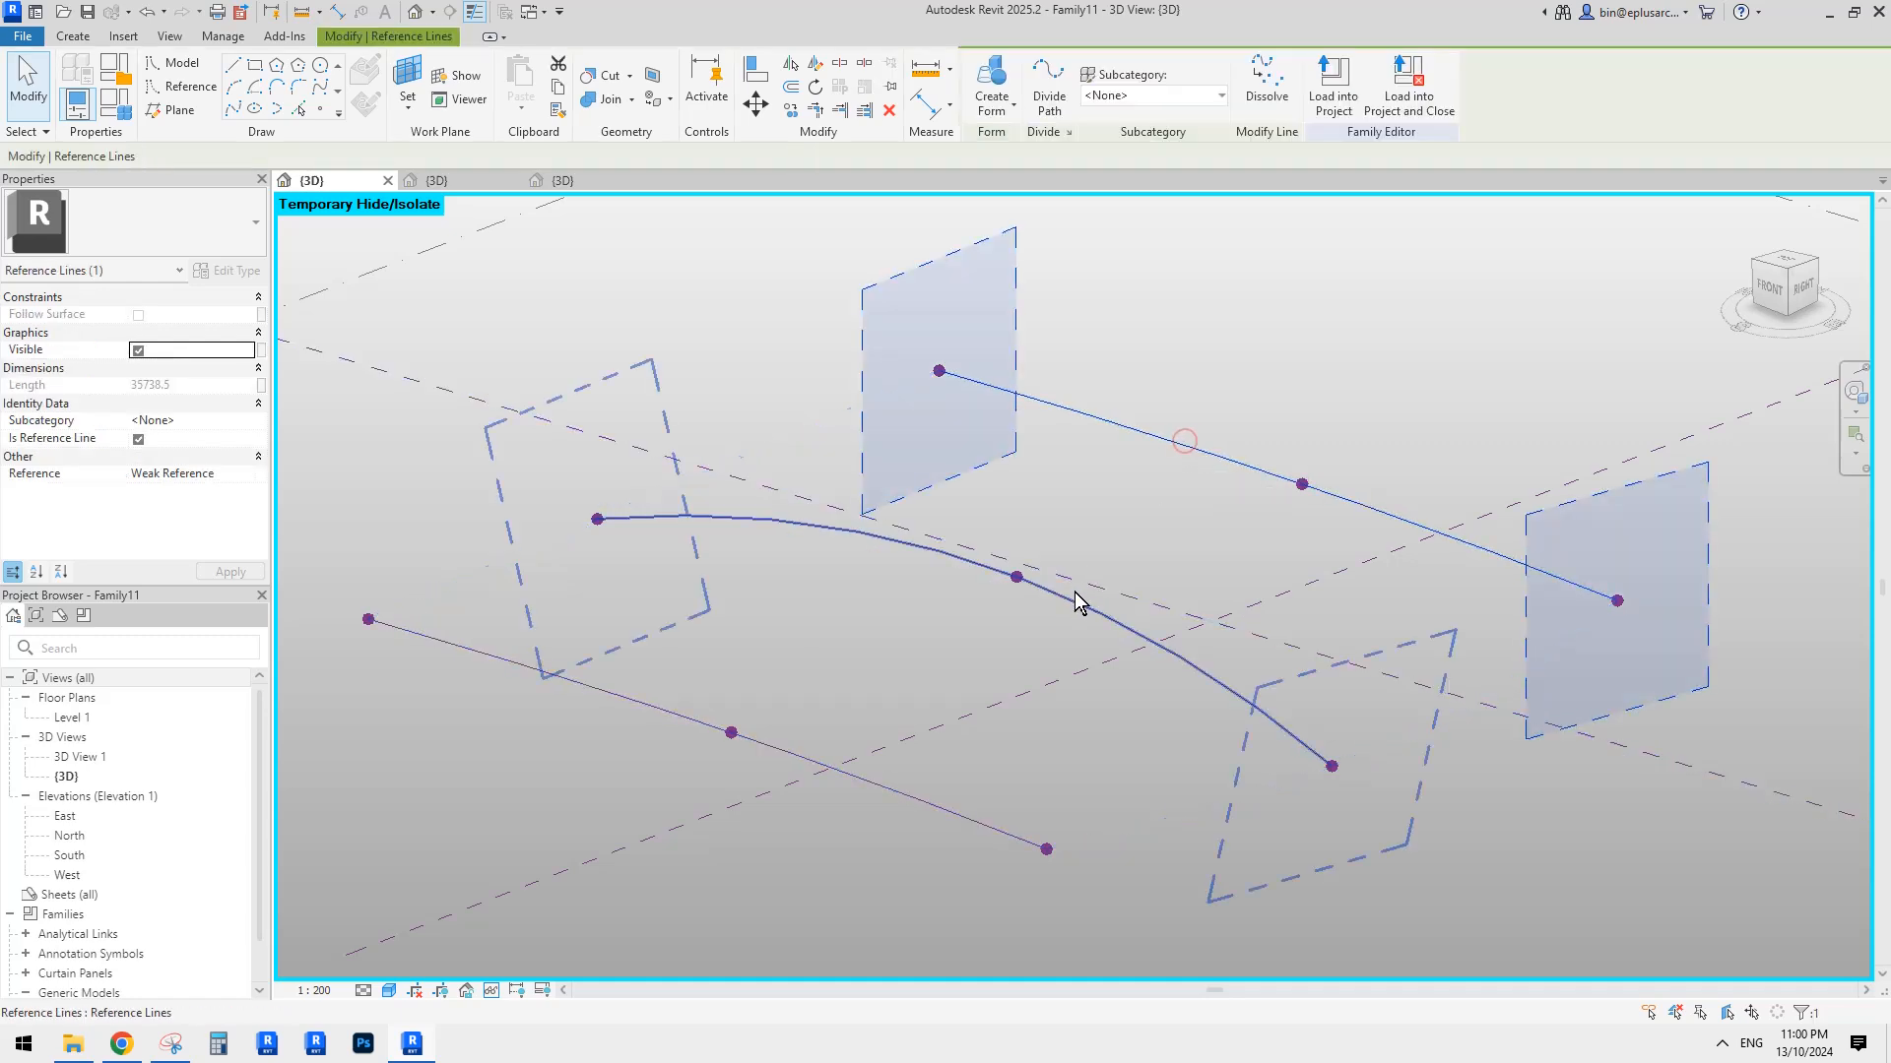
ctrl+click(1076, 603)
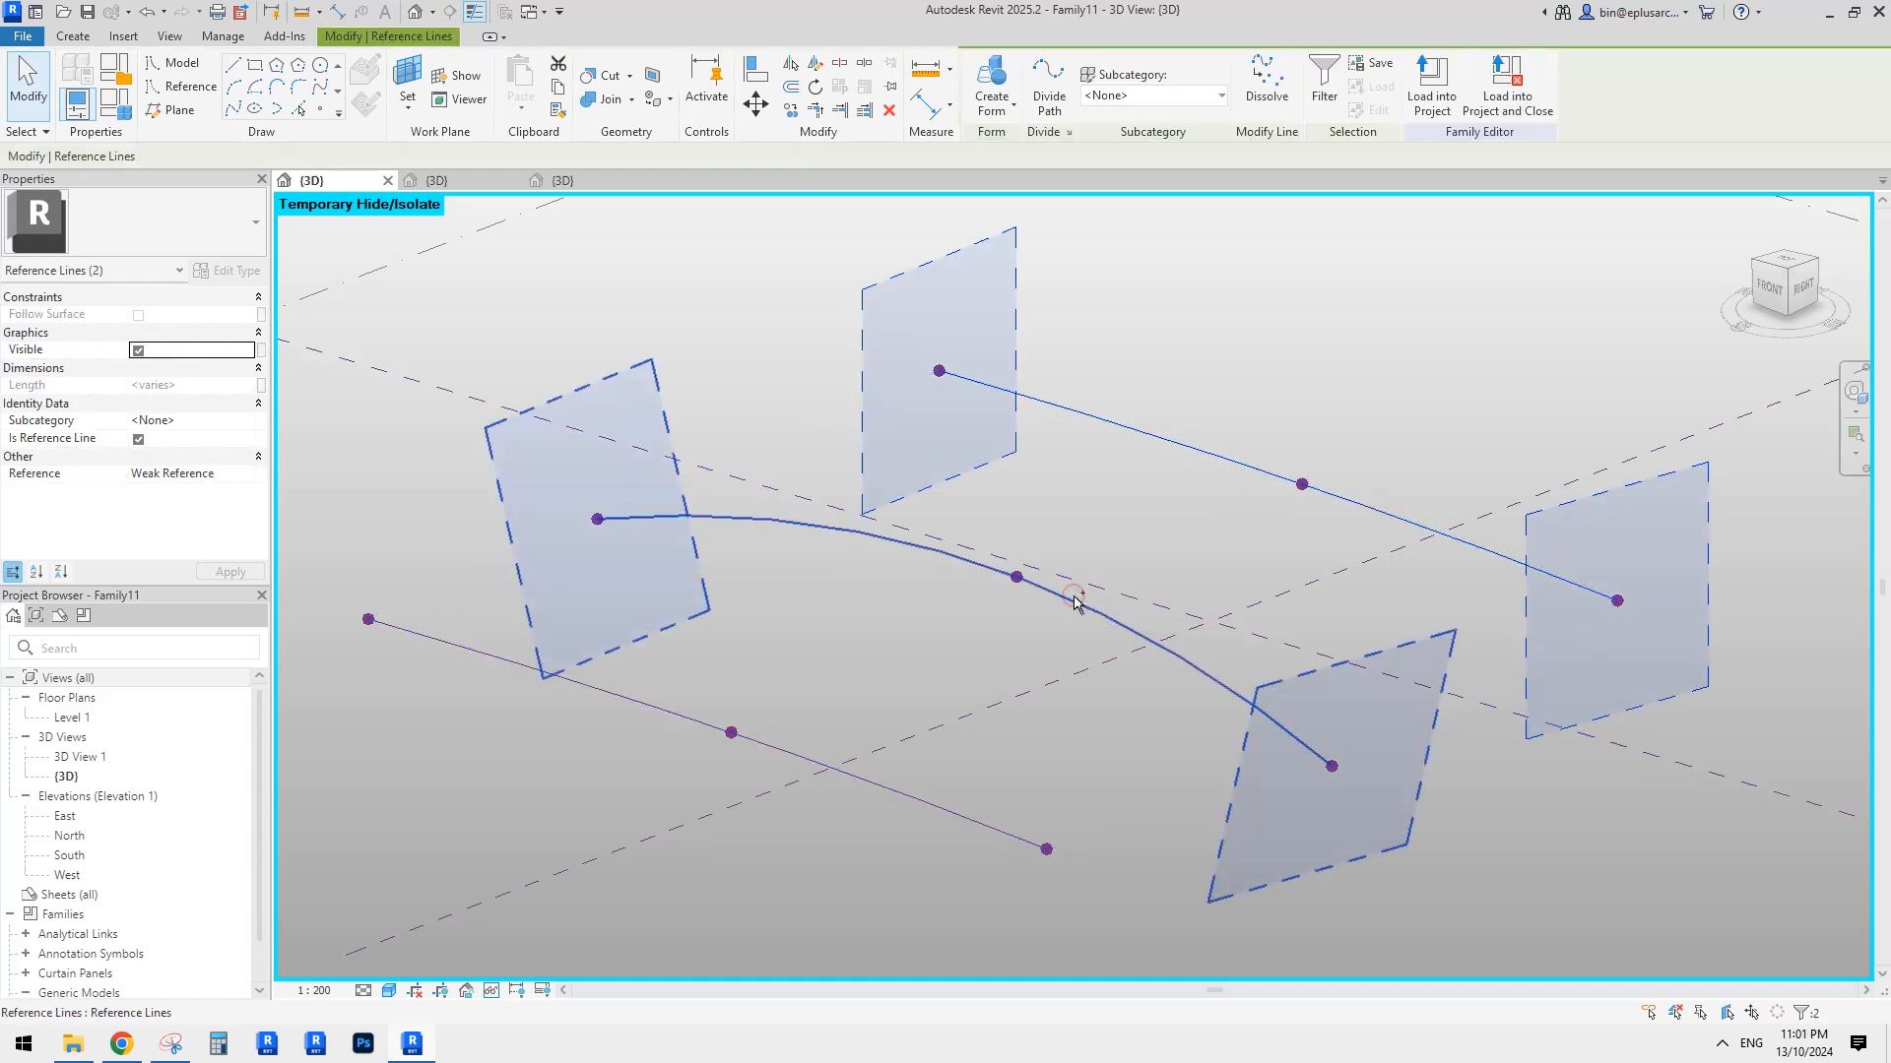
ctrl+click(856, 783)
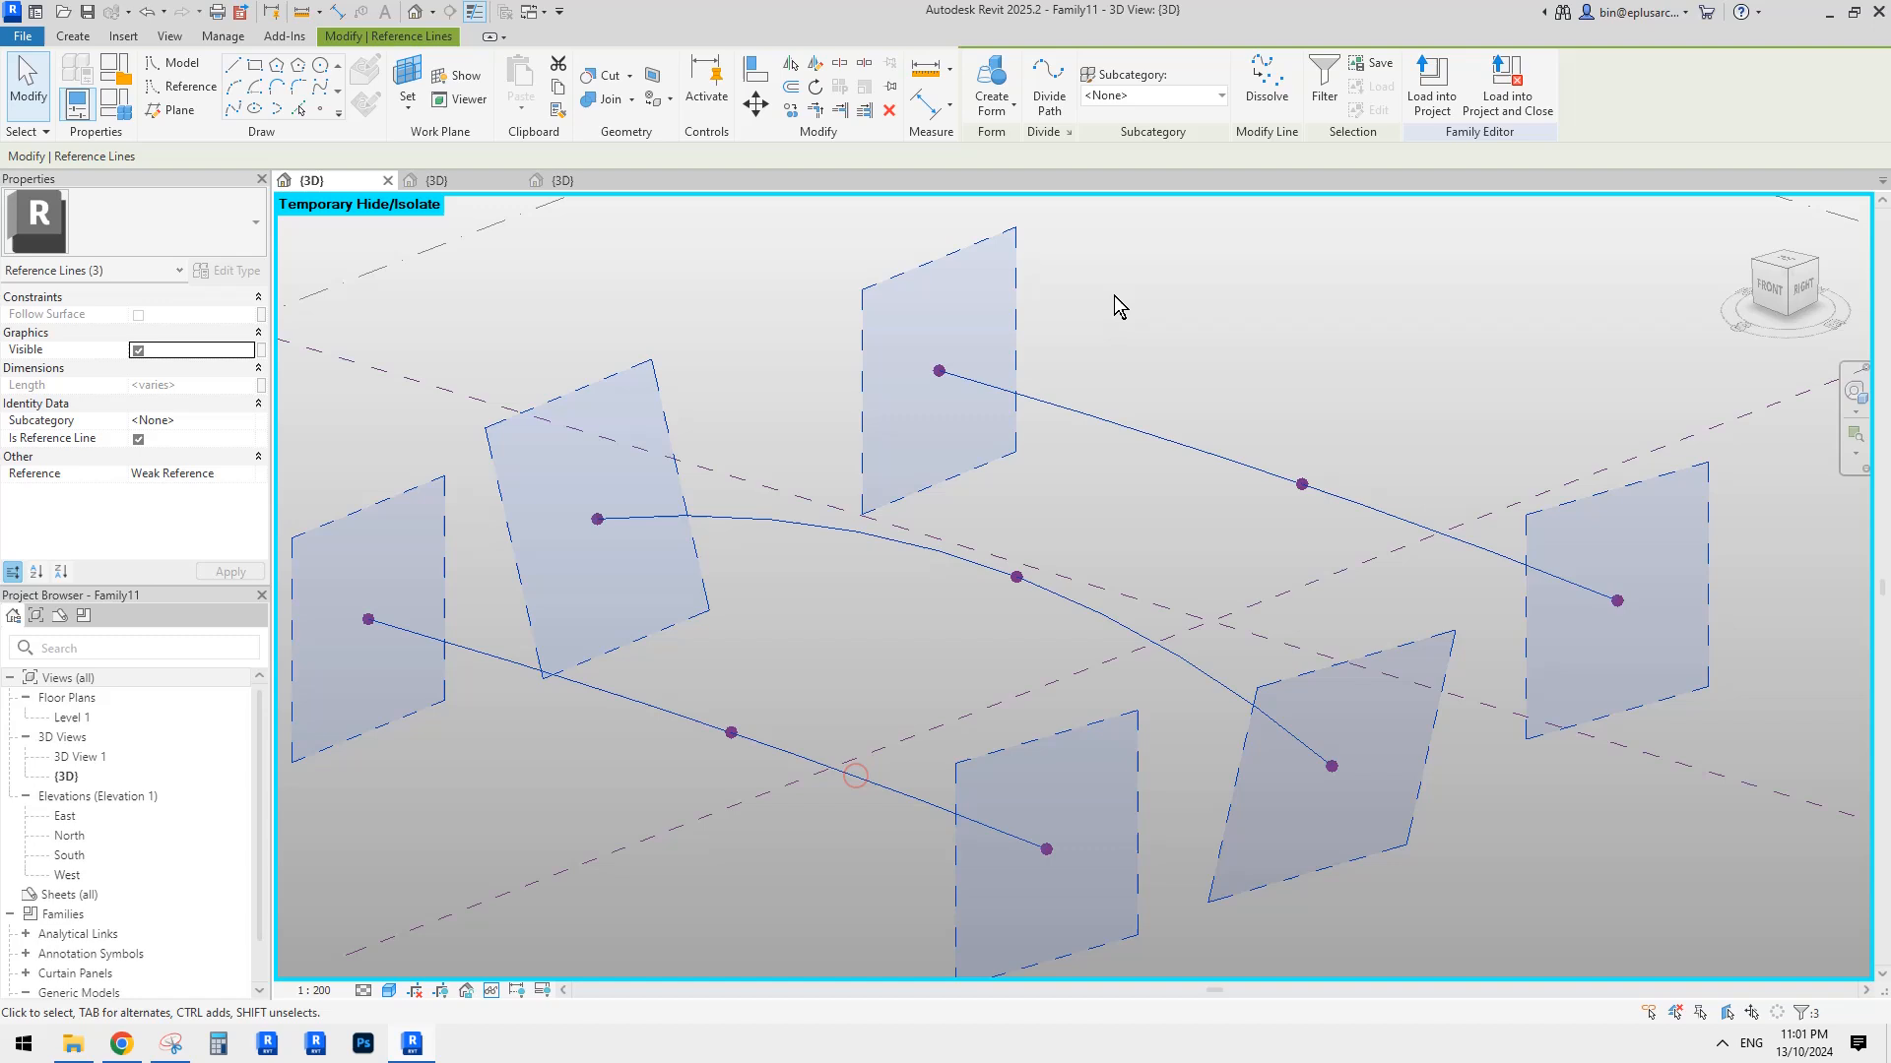
click(997, 81)
key(Escape)
key(Escape)
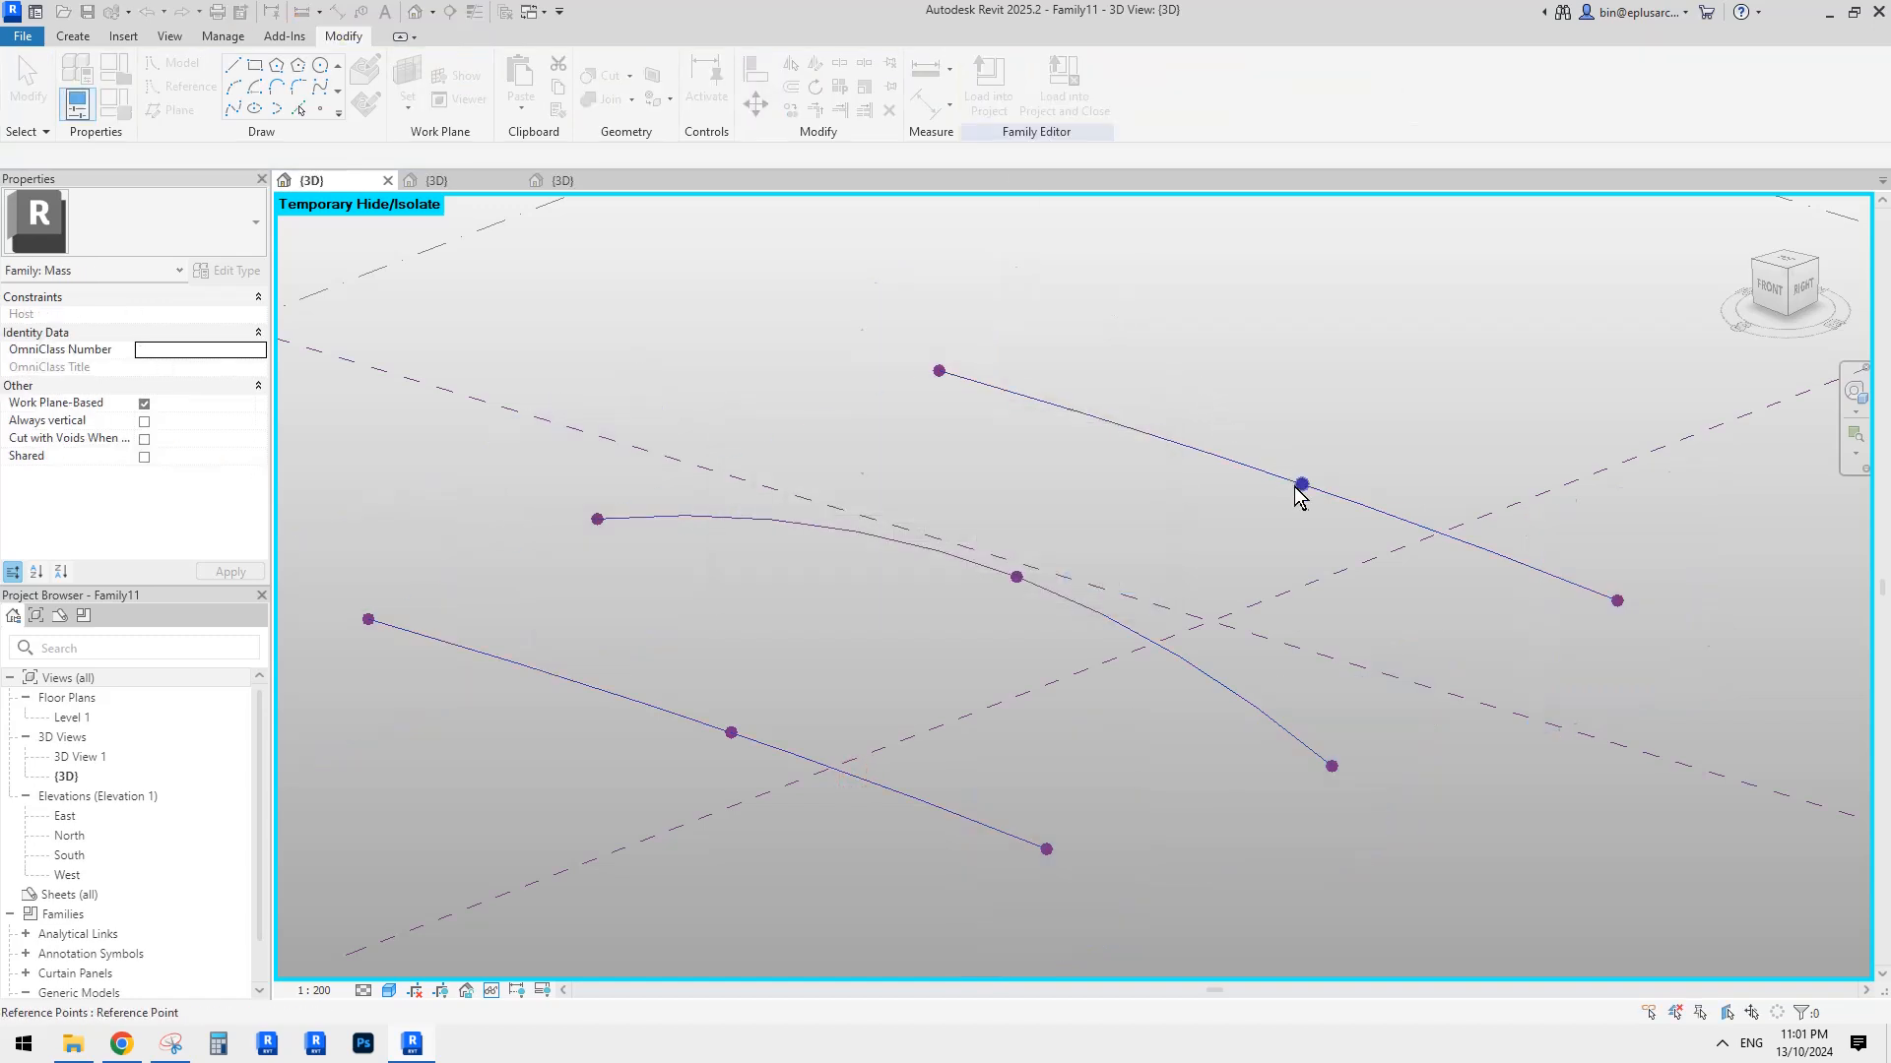
Raise the middle reference point of the far outer reference line to arch that edge, and restore the temporarily hidden elements.
click(1302, 484)
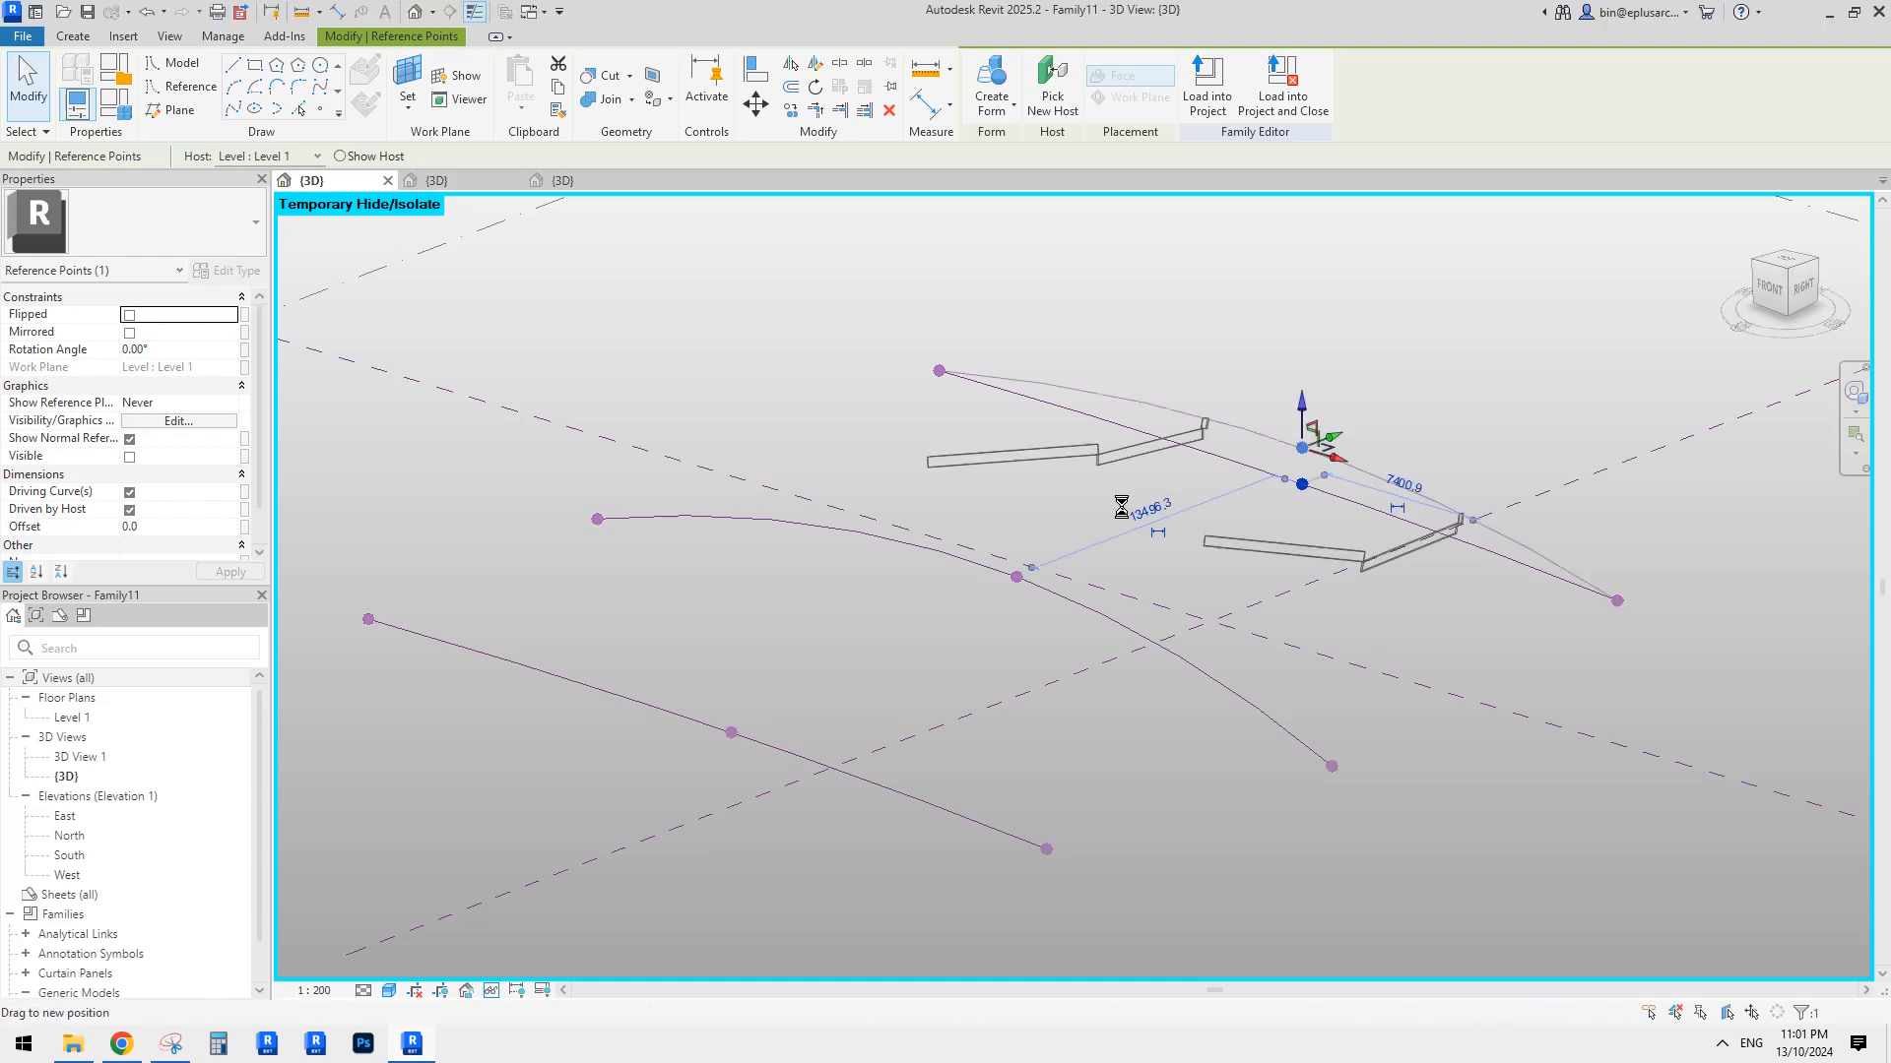
middle_drag(1287, 553, 1196, 604)
click(1377, 575)
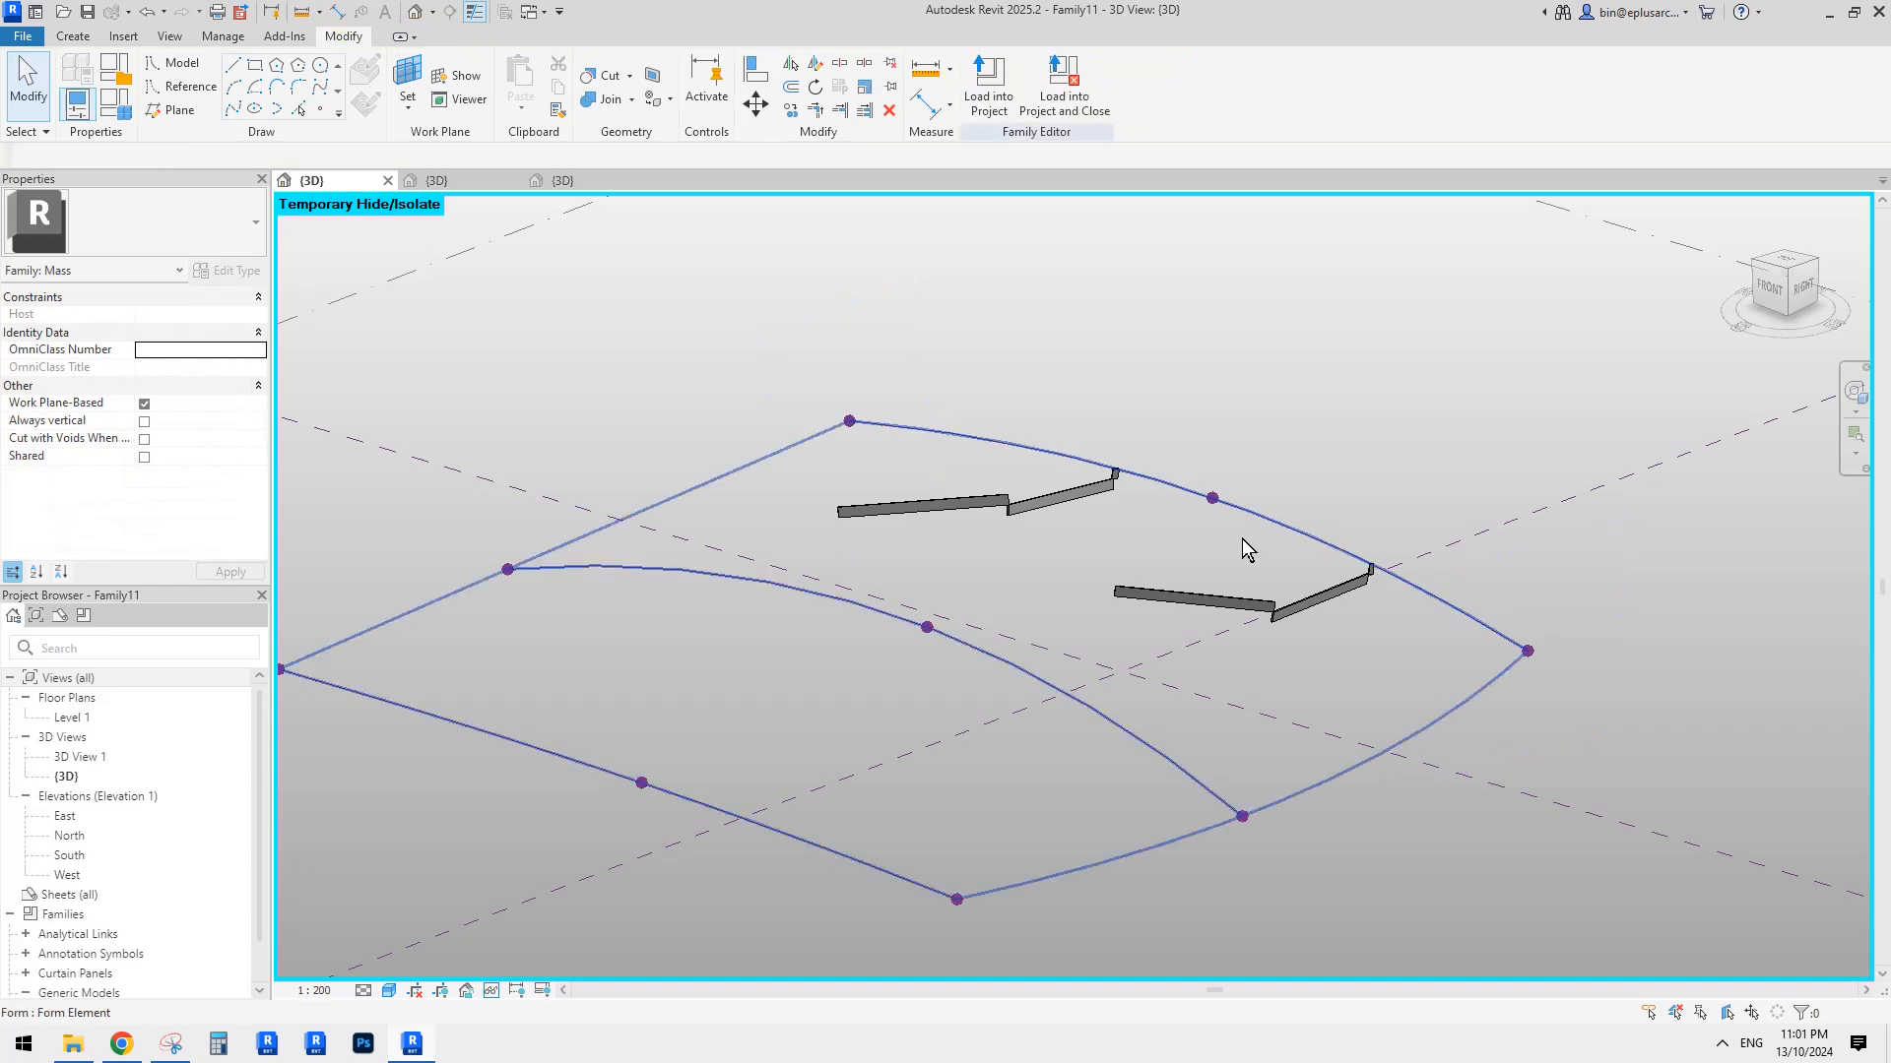
middle_drag(1243, 540, 1221, 501)
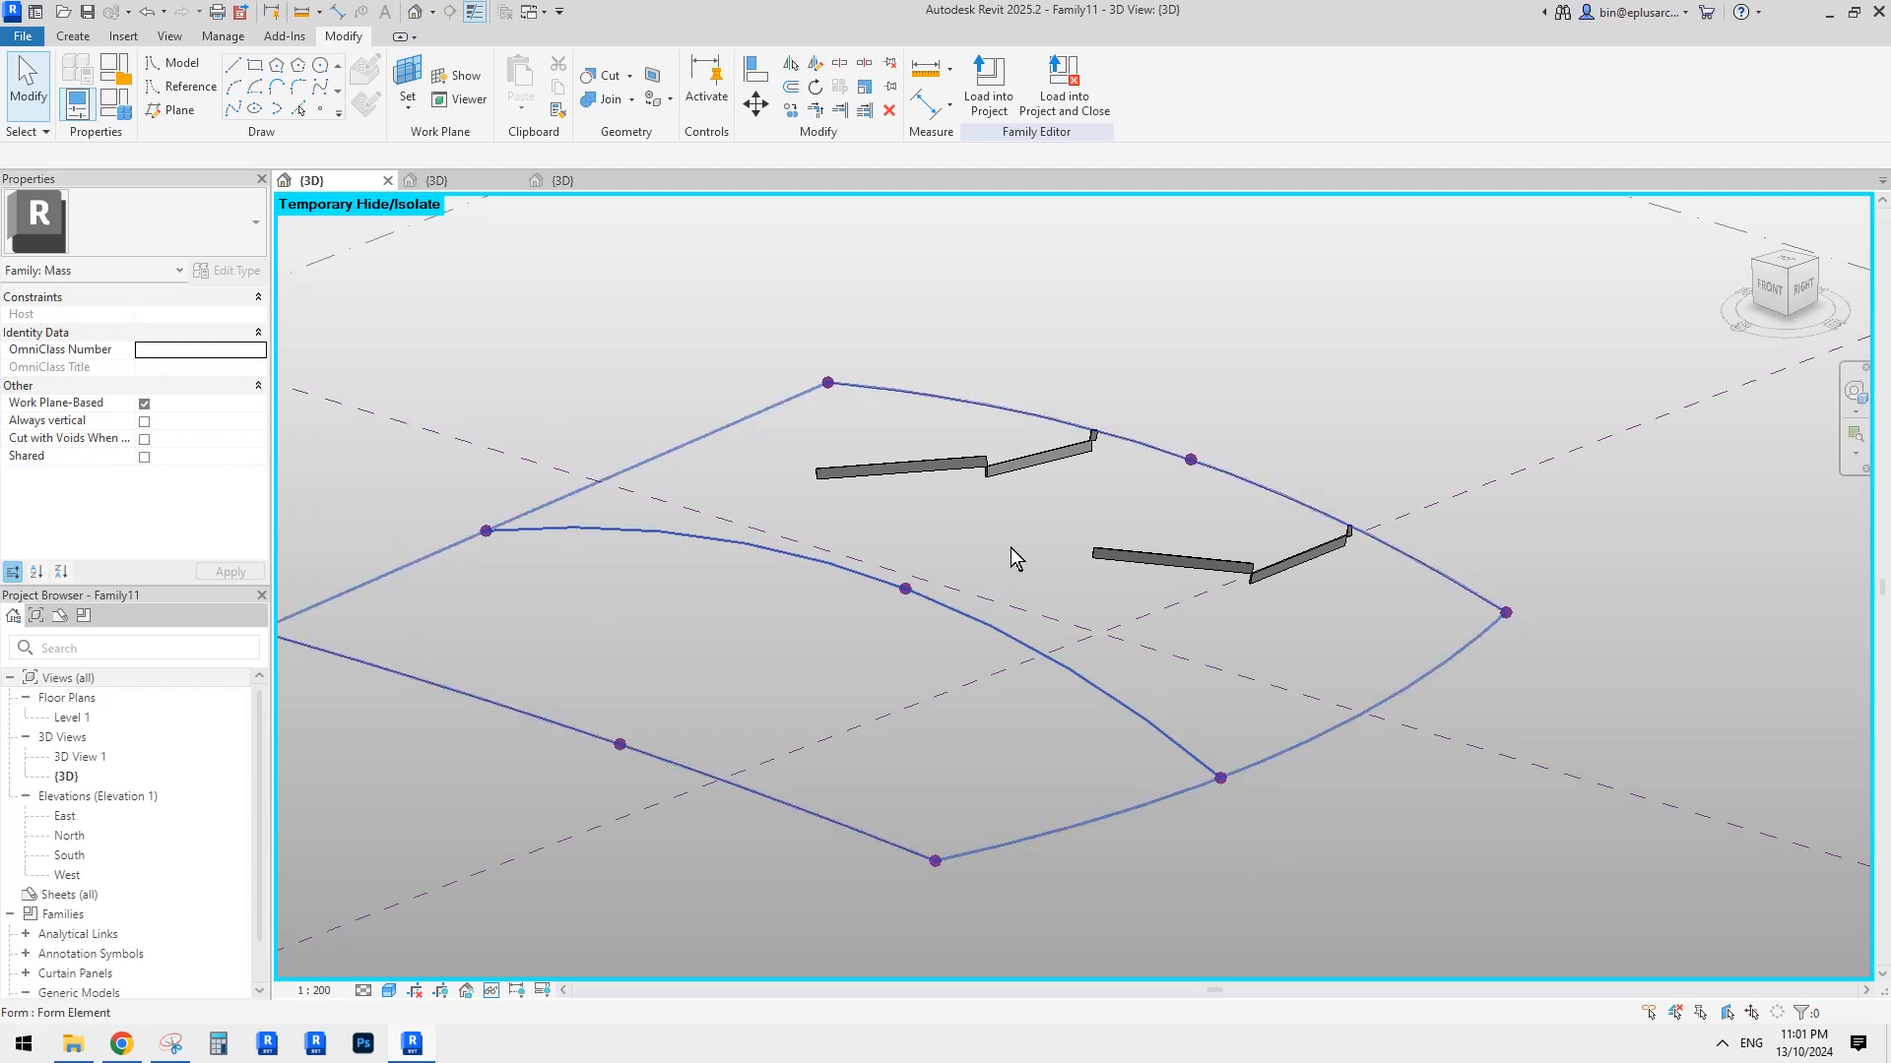
click(1188, 562)
shift+middle_drag(1187, 561, 953, 462)
click(1172, 370)
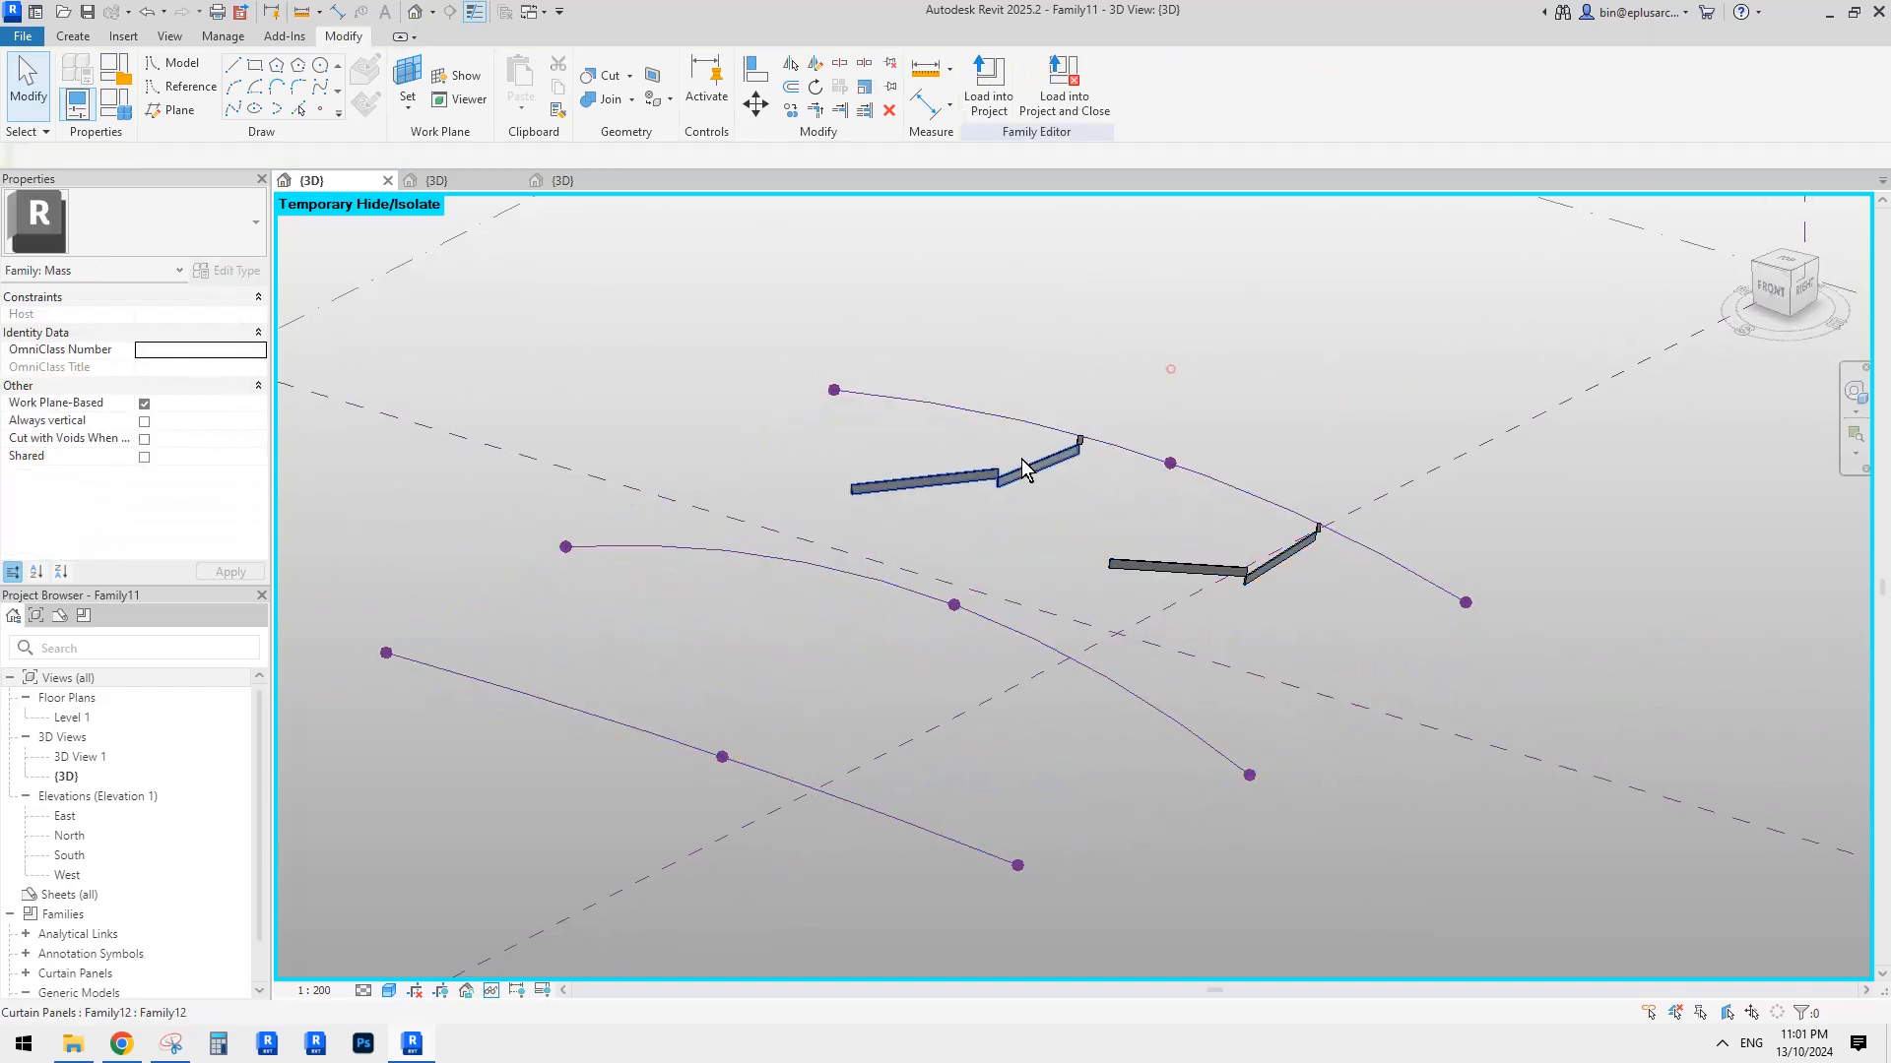
middle_drag(1067, 482, 1066, 489)
key(h)
key(r)
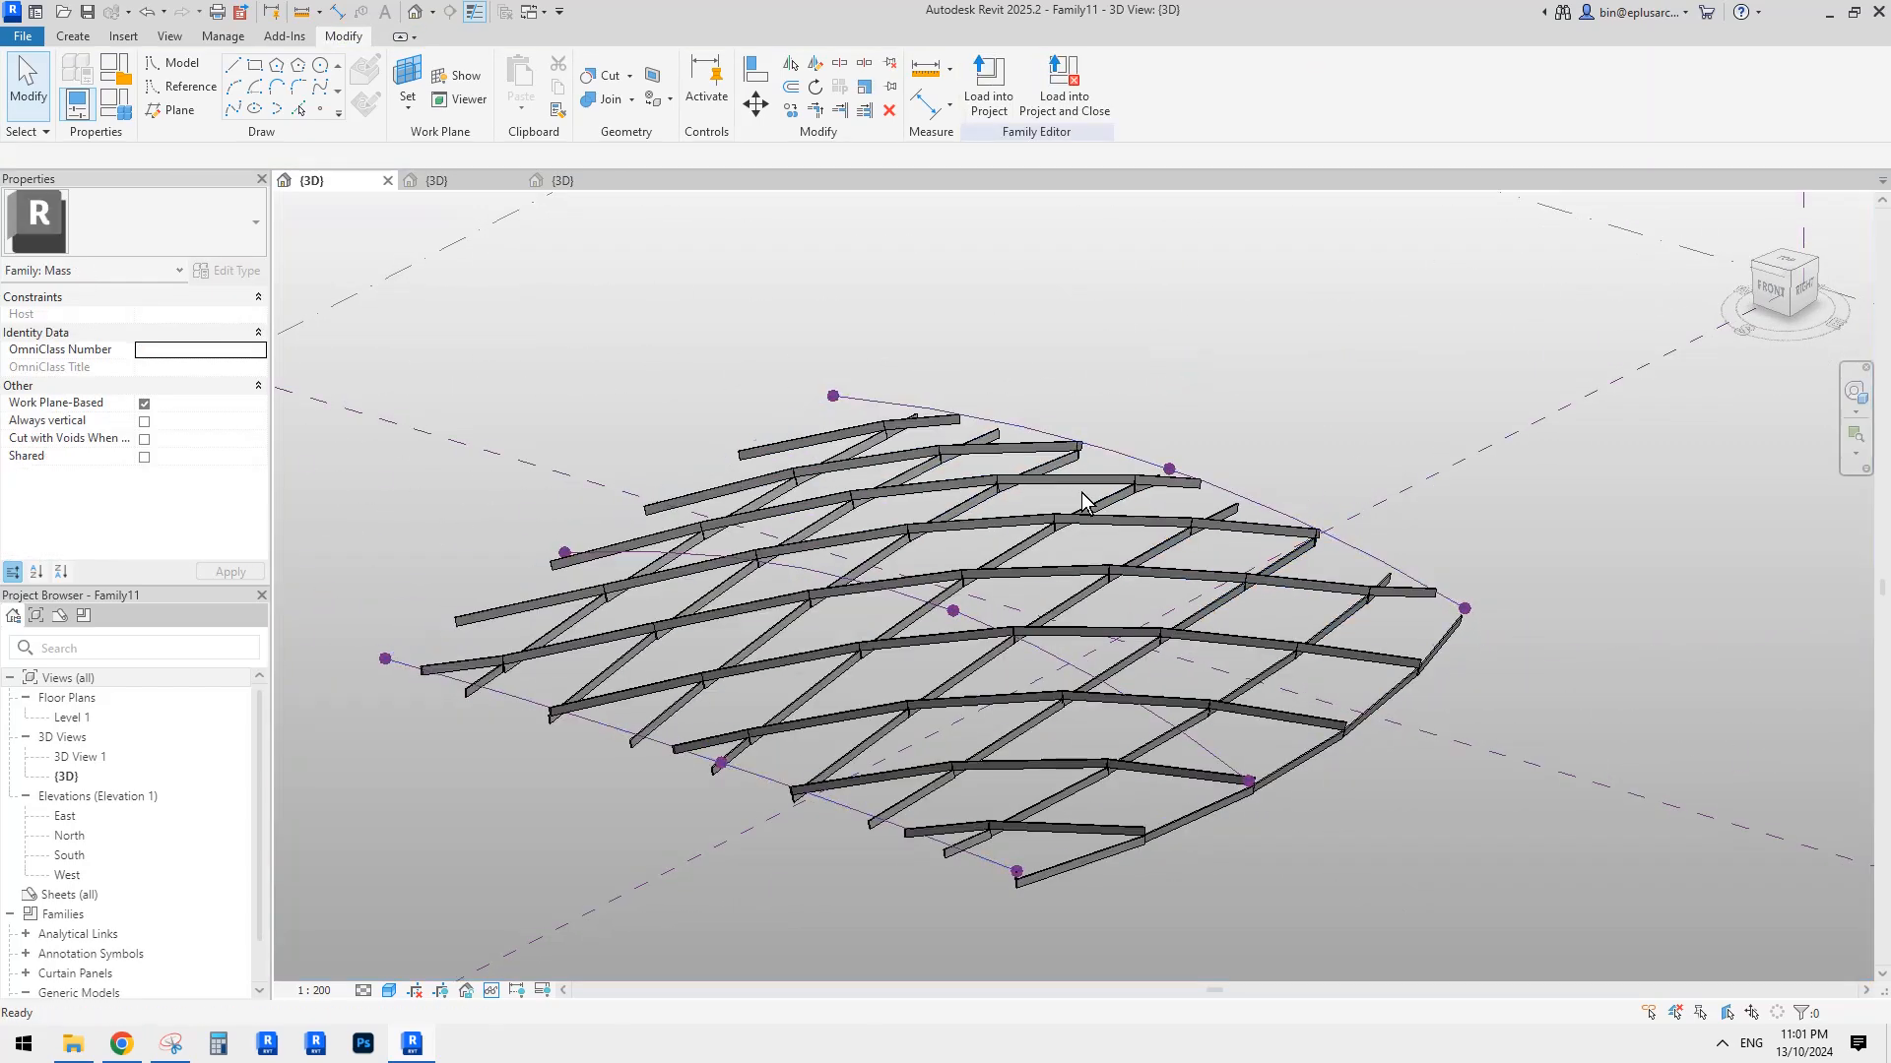
Temporarily hide the reshaped divided surface and create a second form from the same three reference lines.
click(1091, 506)
key(h)
key(h)
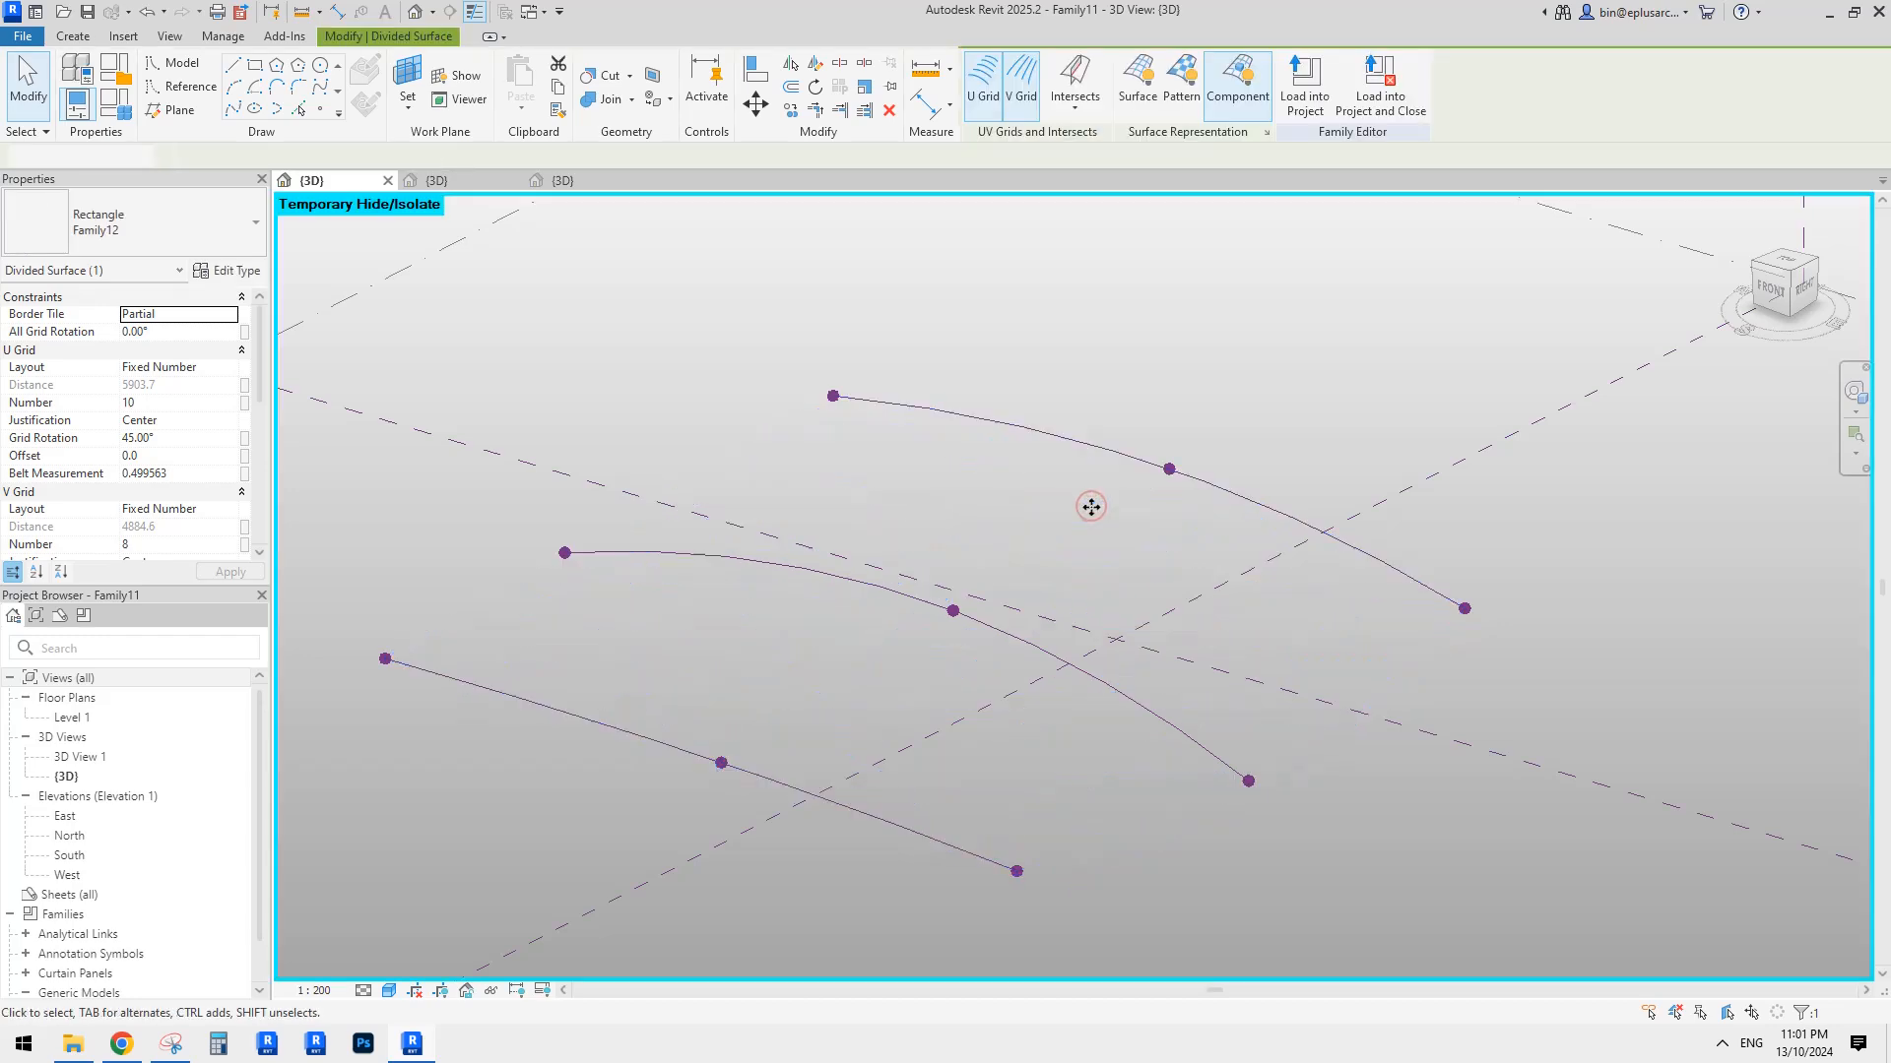
click(1274, 527)
ctrl+click(1041, 659)
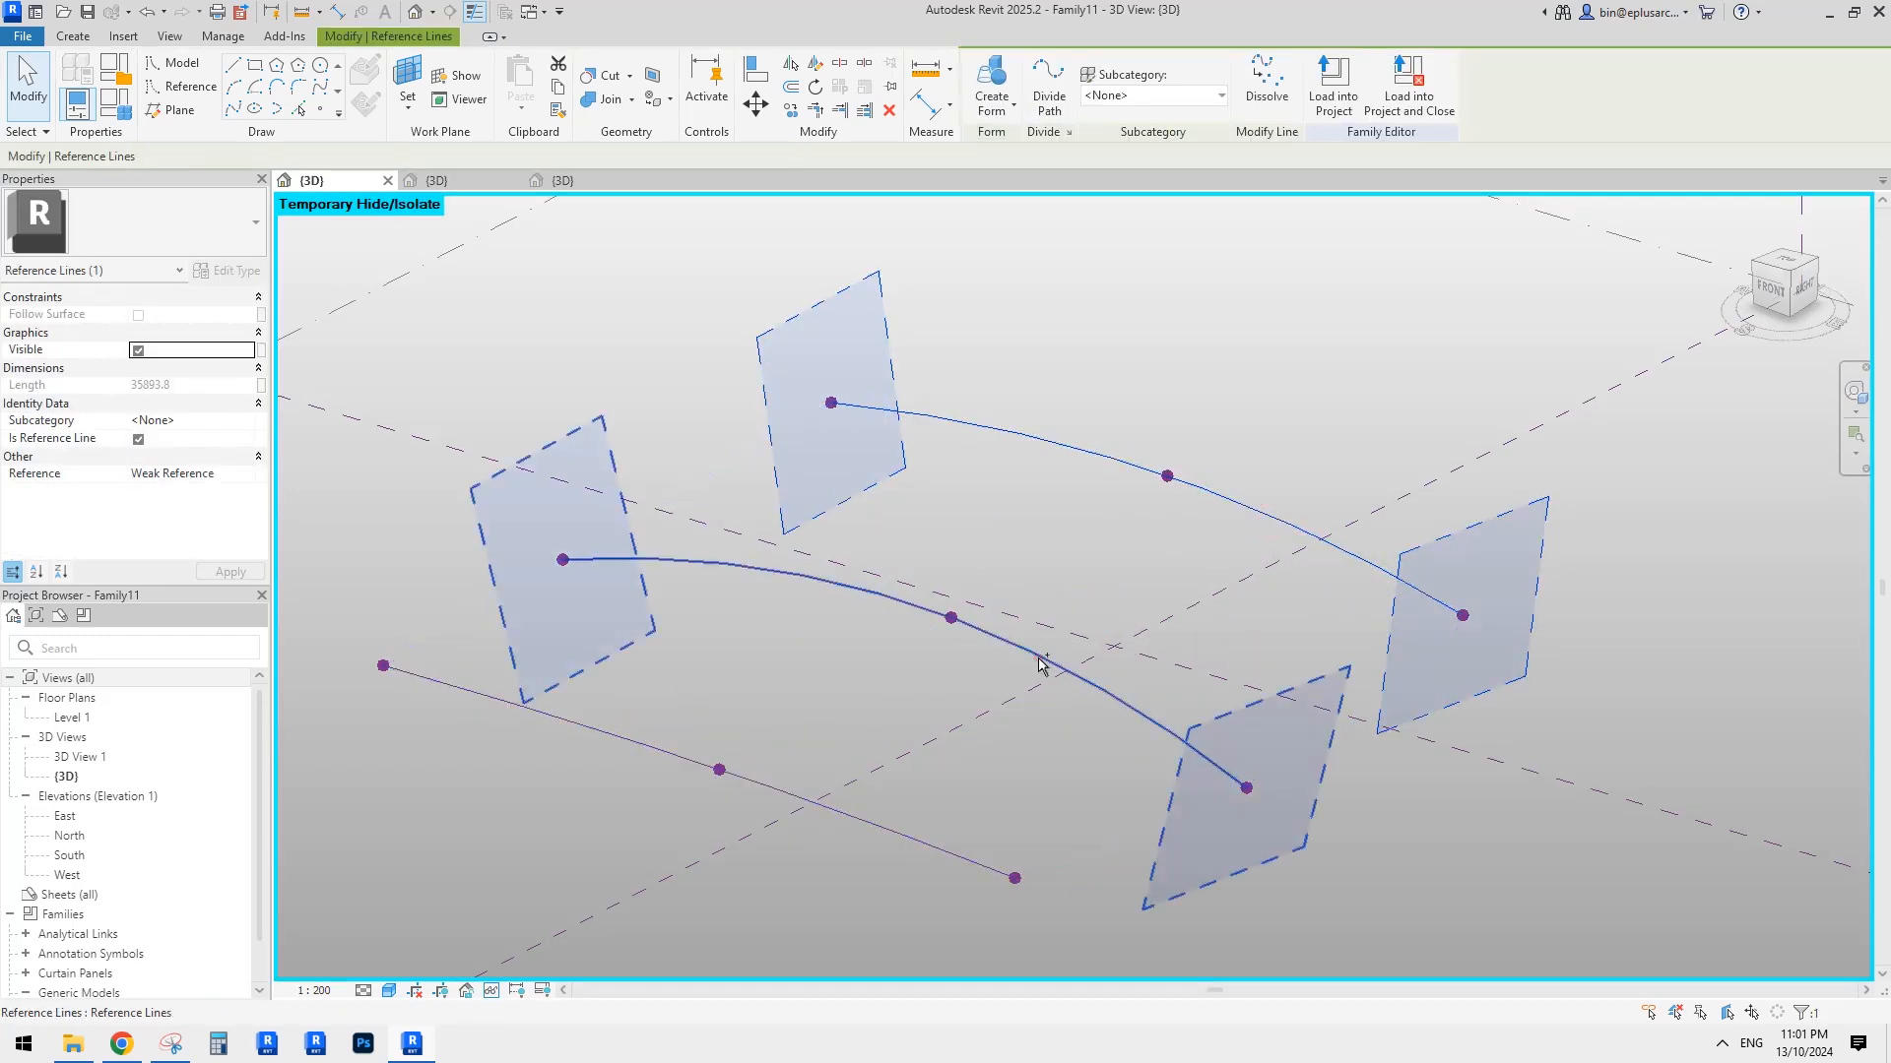
ctrl+click(777, 785)
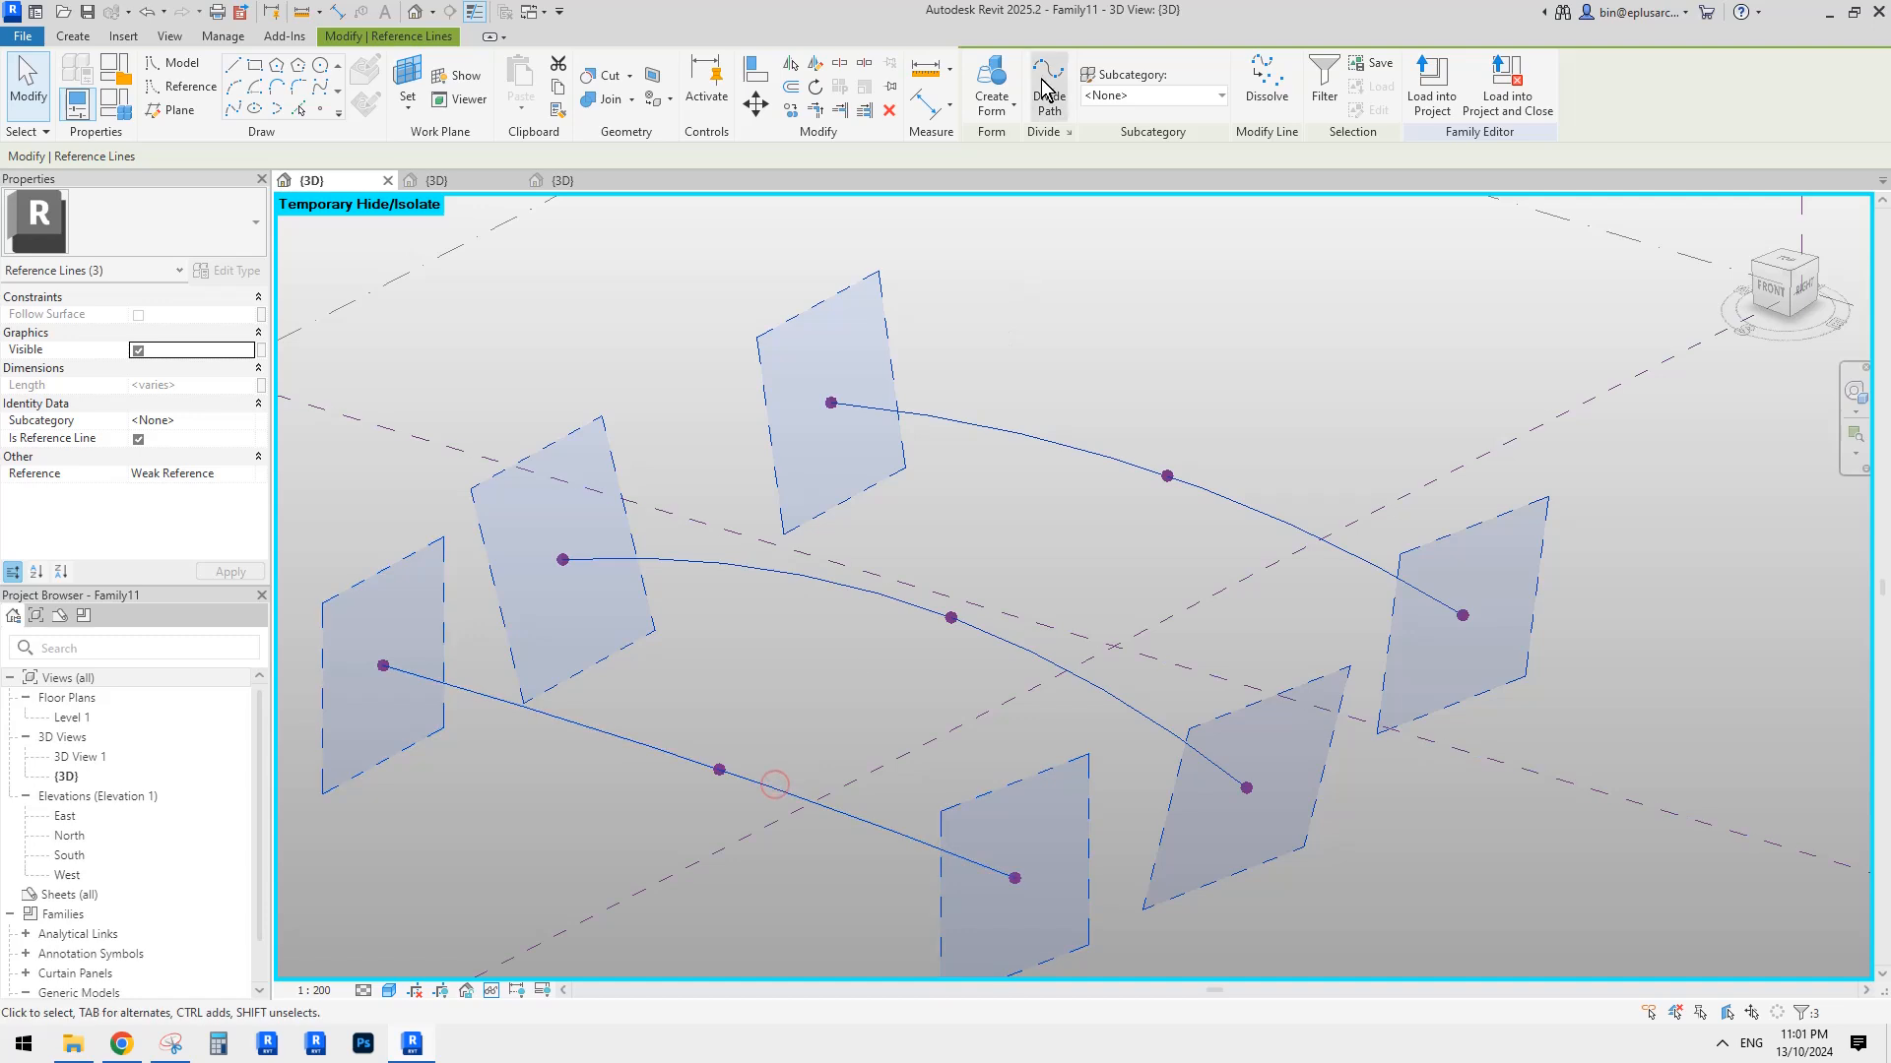
click(992, 81)
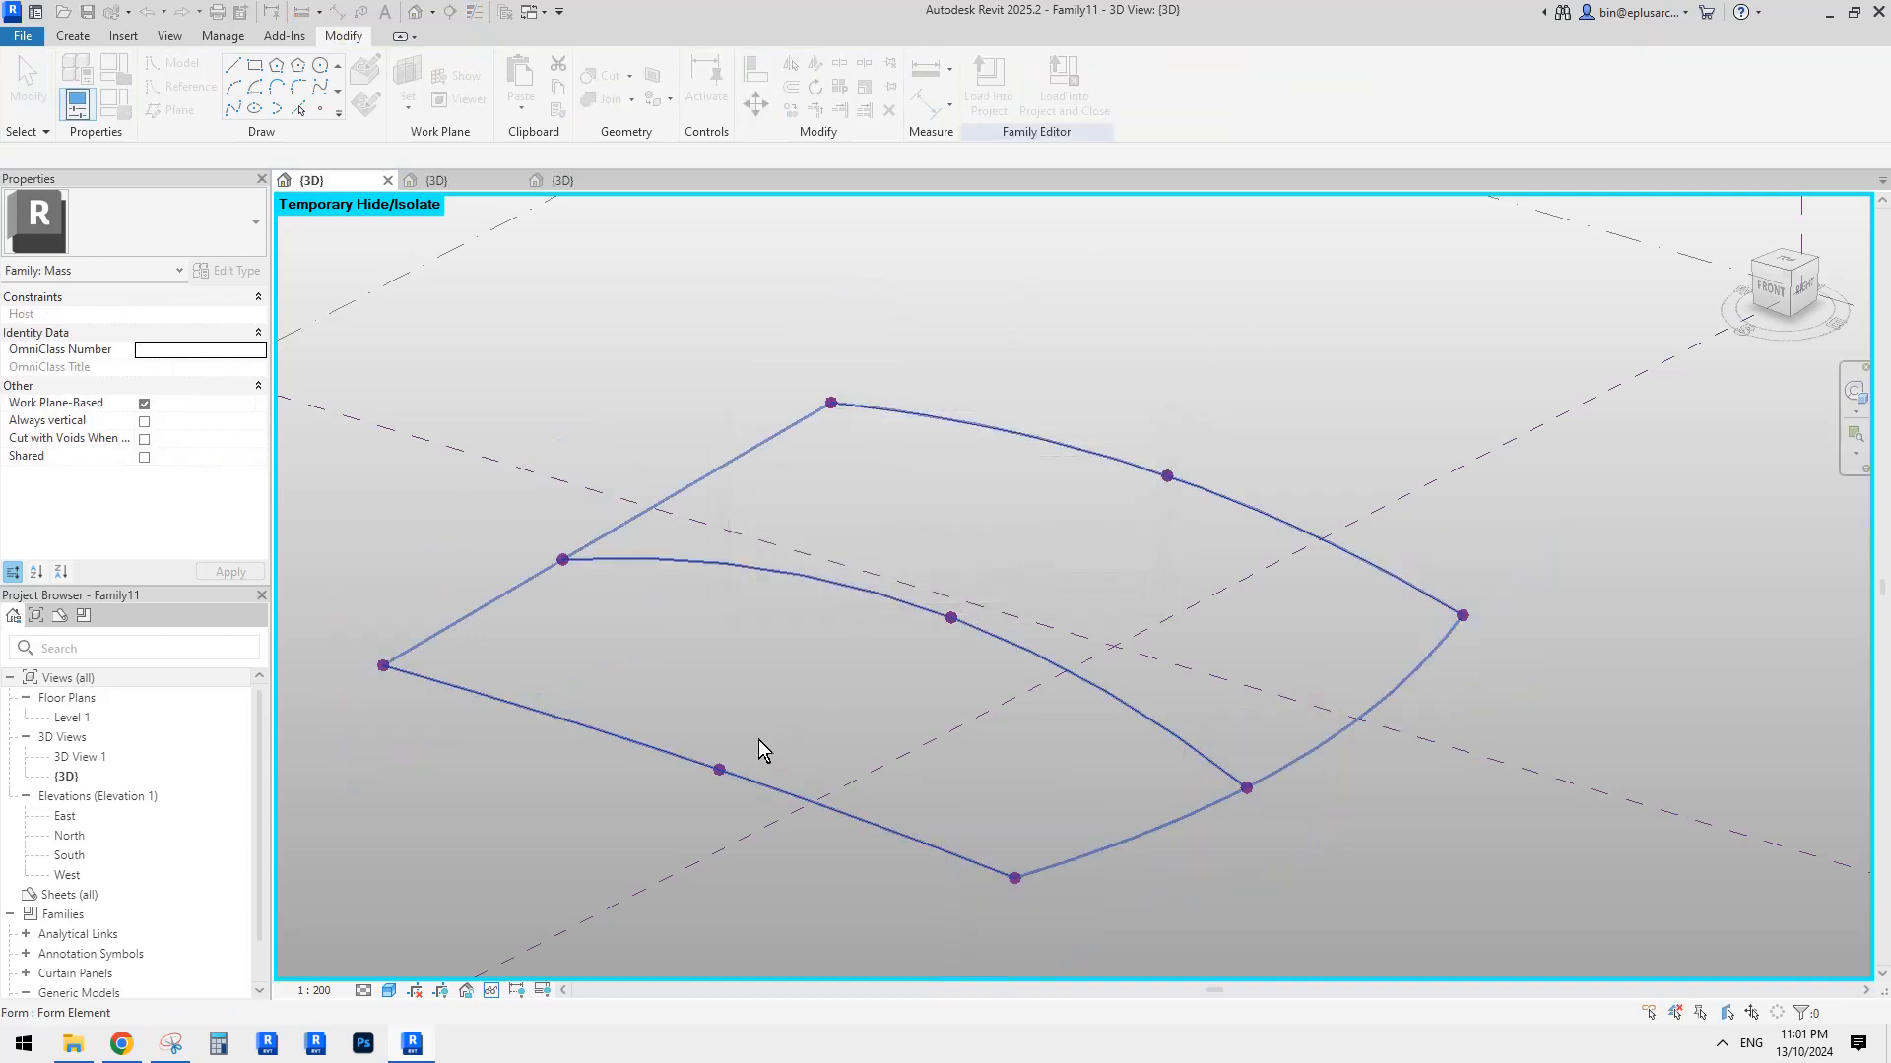
Raise the middle reference point of the nearly straight front curve vertically to an offset of about 2127.
key(Tab)
key(Tab)
click(721, 769)
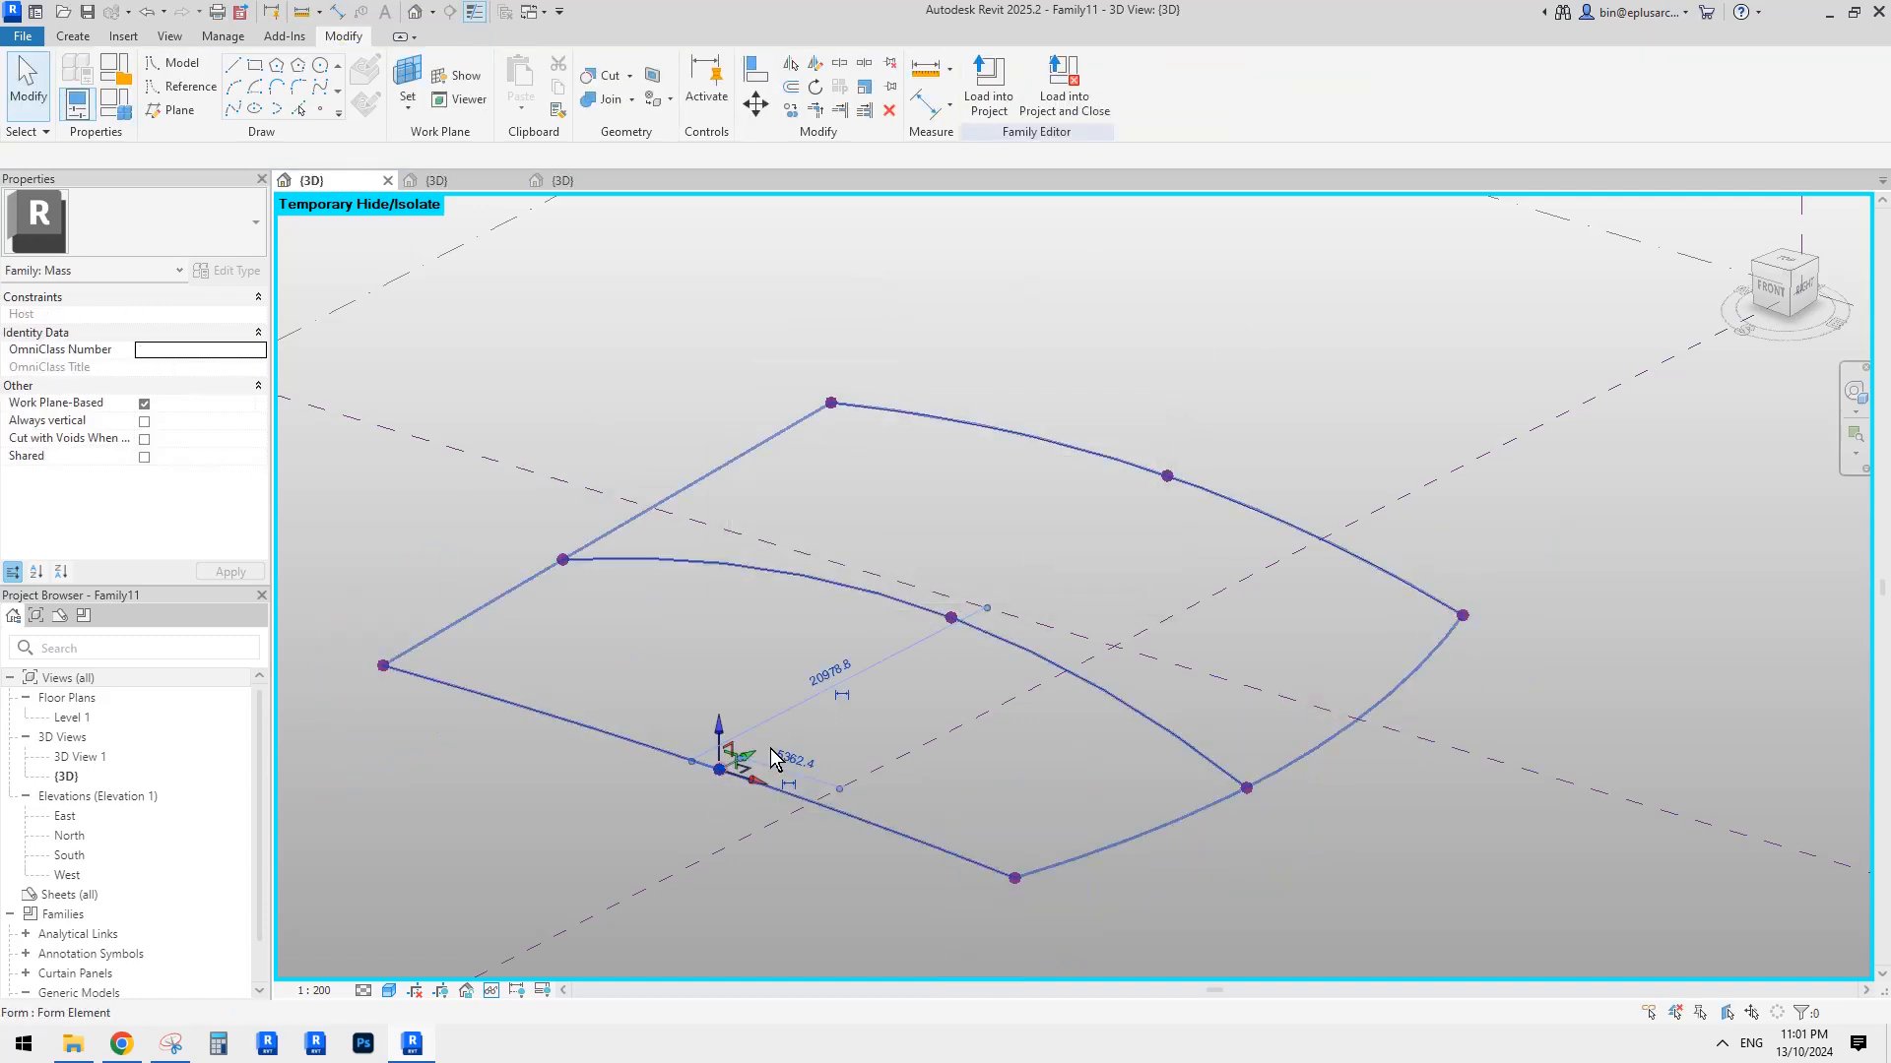
mouse_move(726, 741)
mouse_down()
mouse_move(726, 683)
mouse_move(1108, 680)
mouse_up()
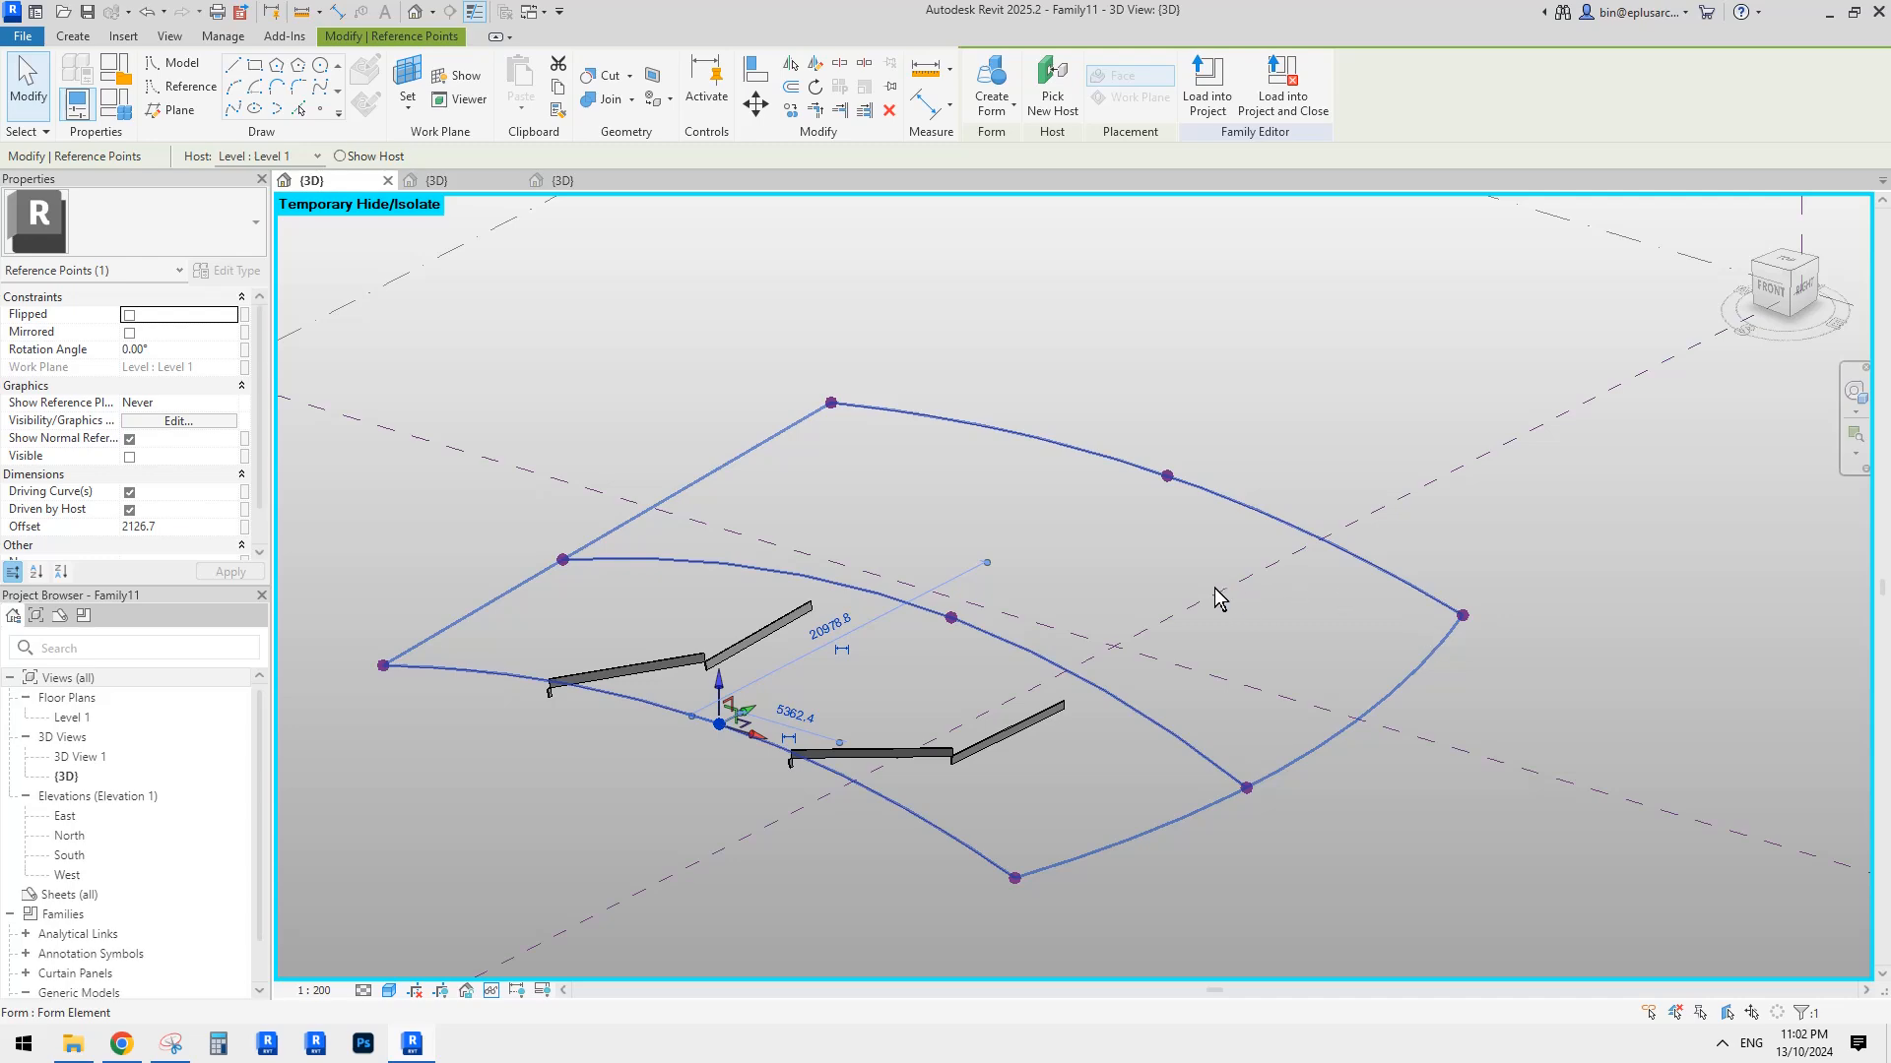
shift+middle_drag(1166, 687, 967, 858)
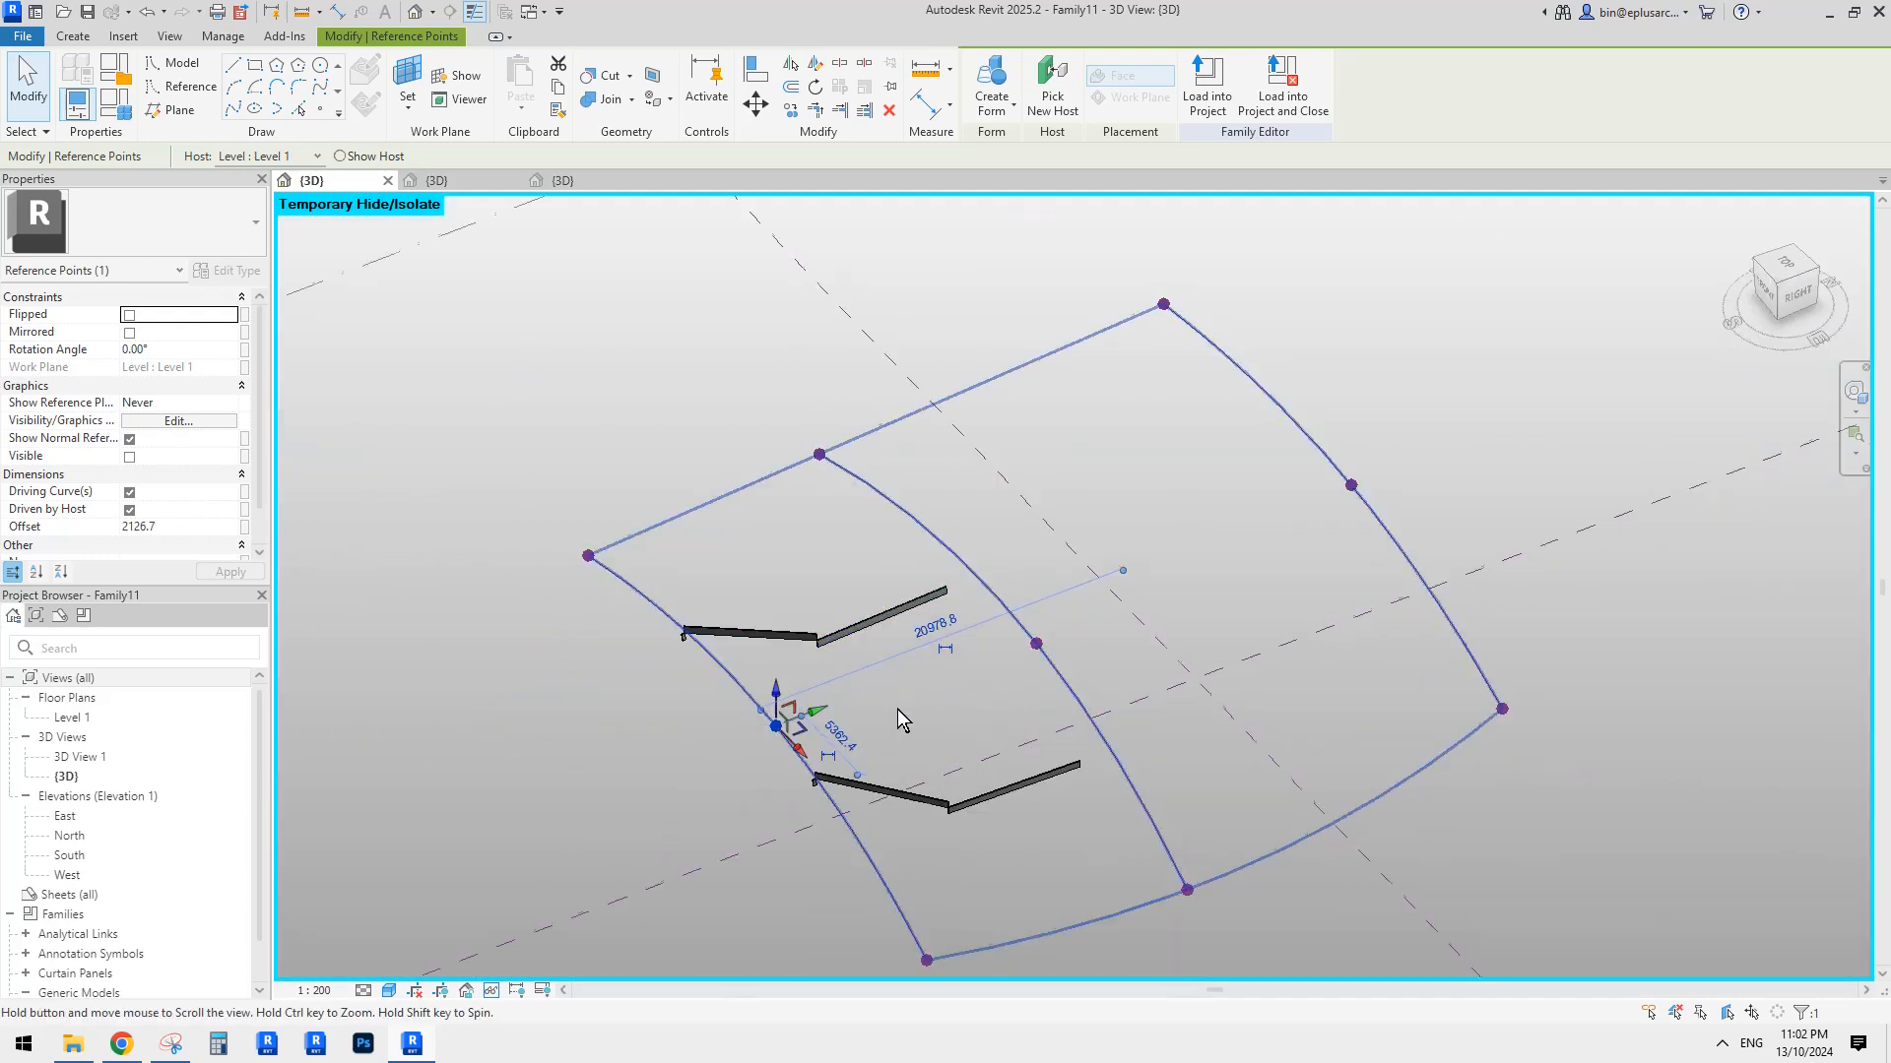
middle_drag(971, 723, 924, 710)
key(Escape)
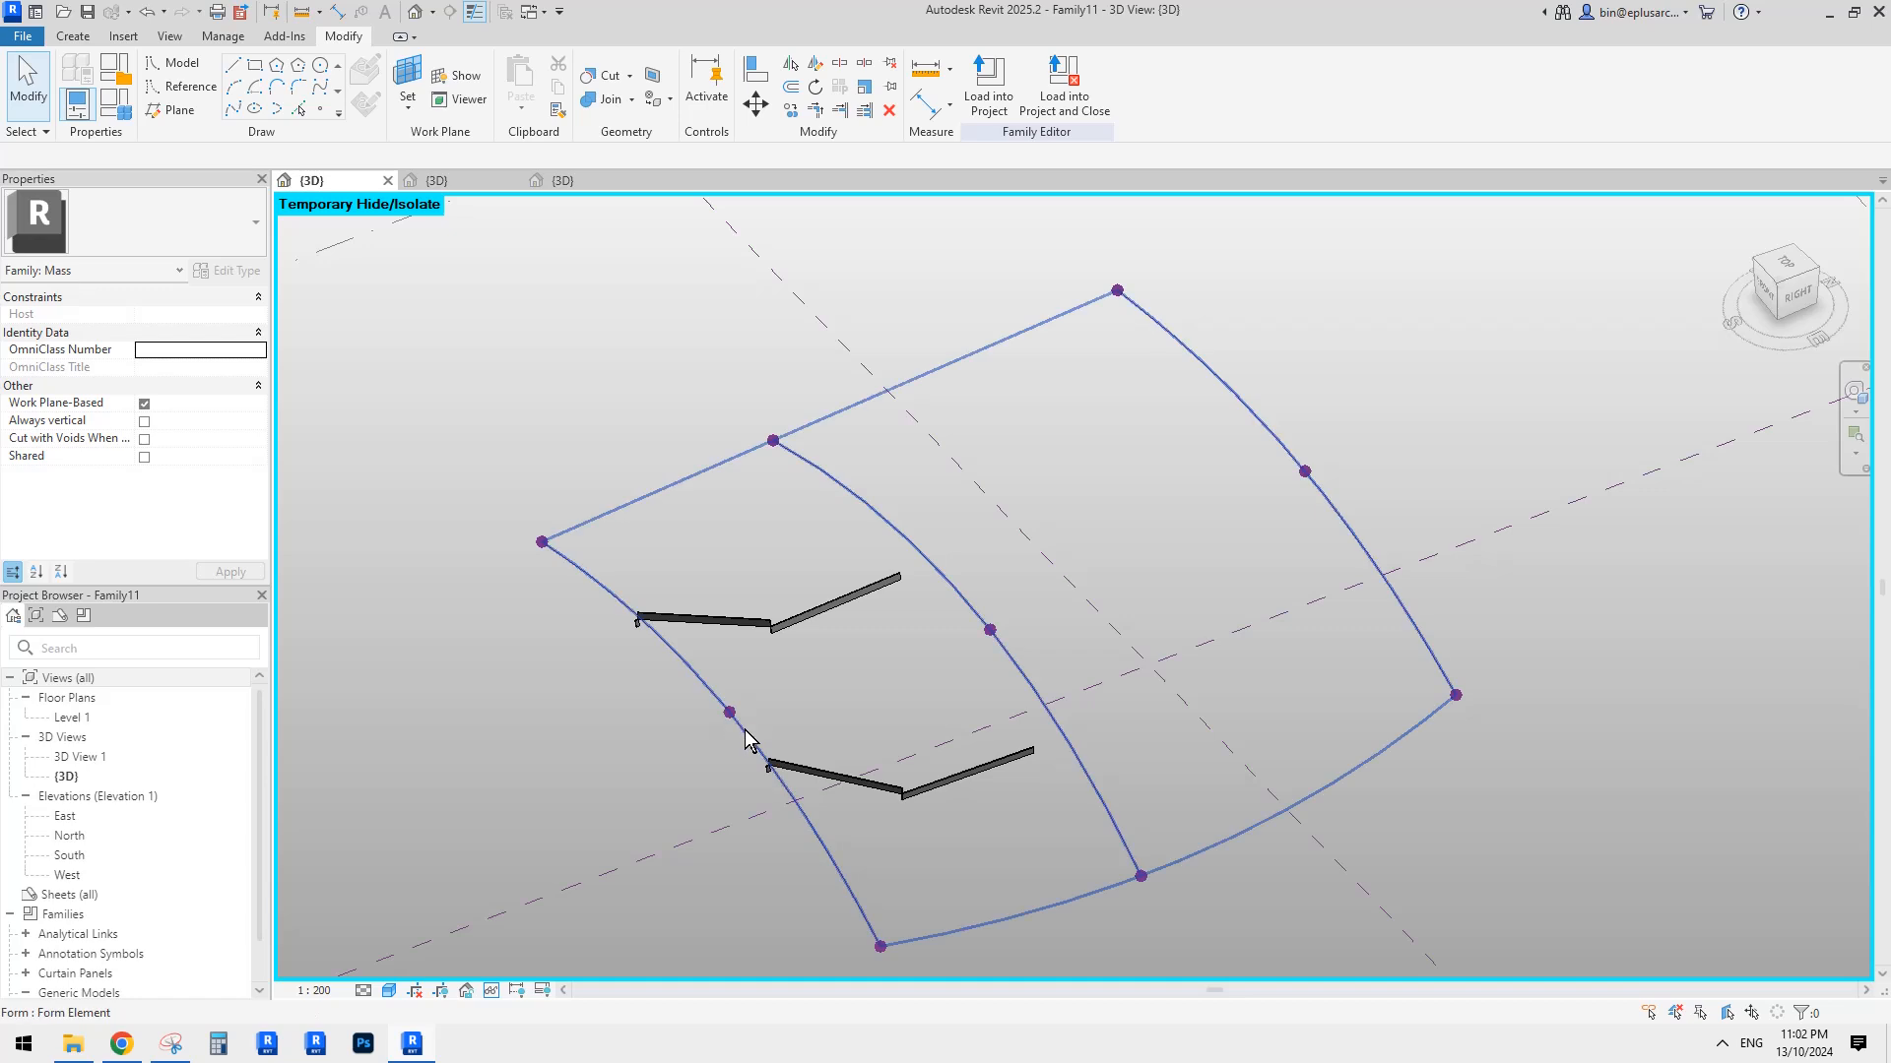
Create a lofted form from the front, middle and rear arched reference lines.
click(745, 732)
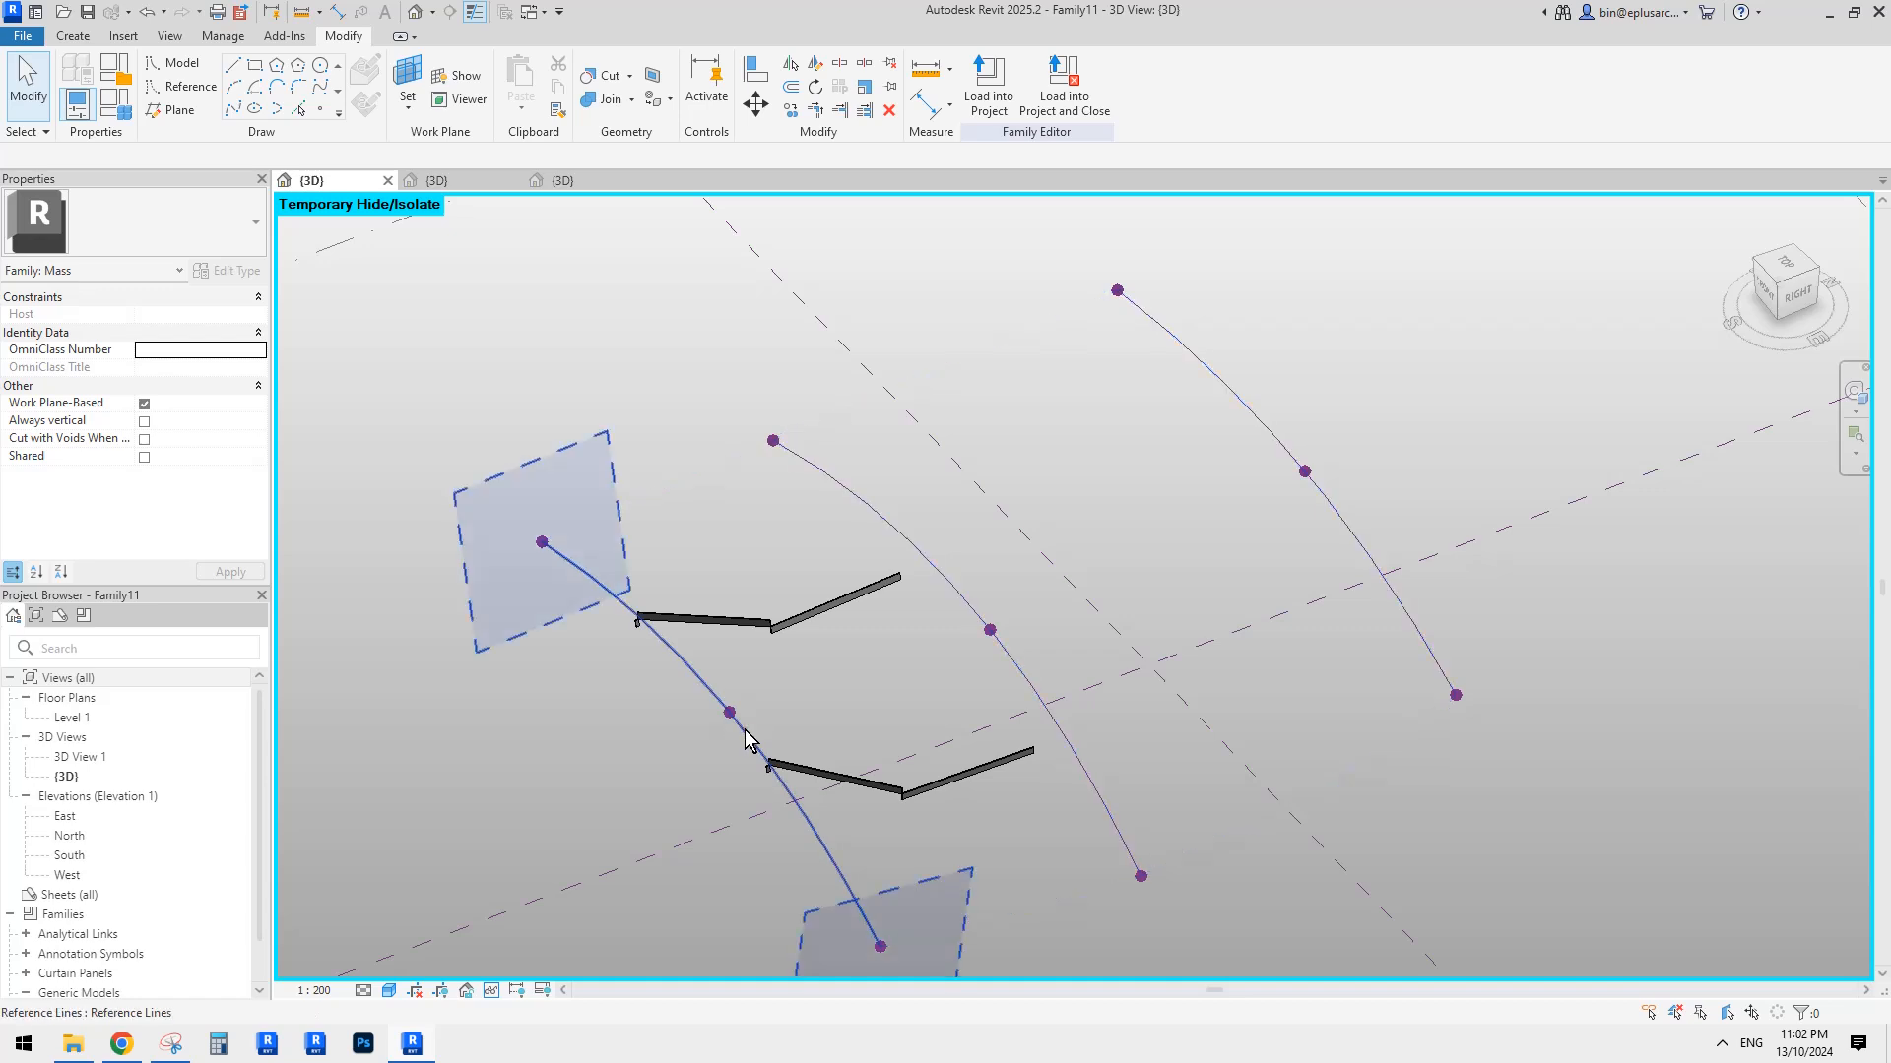
ctrl+click(973, 611)
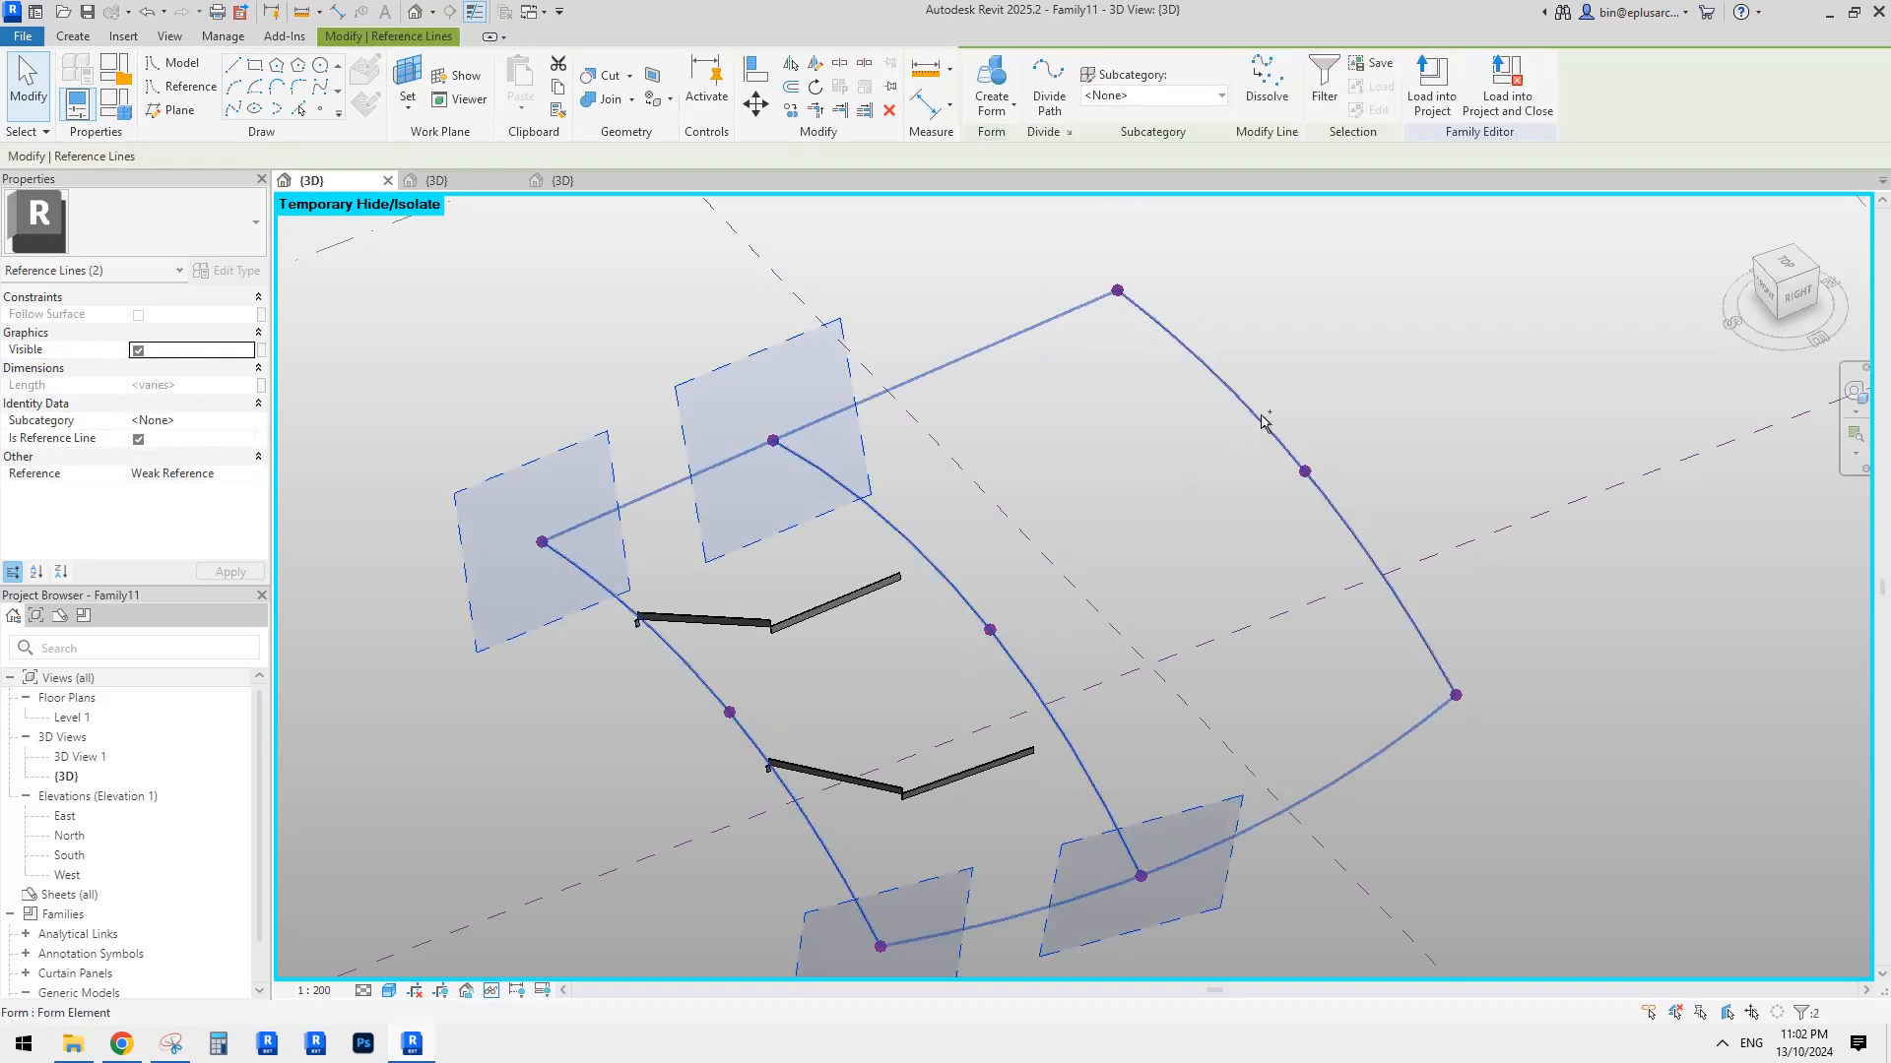
ctrl+click(1264, 426)
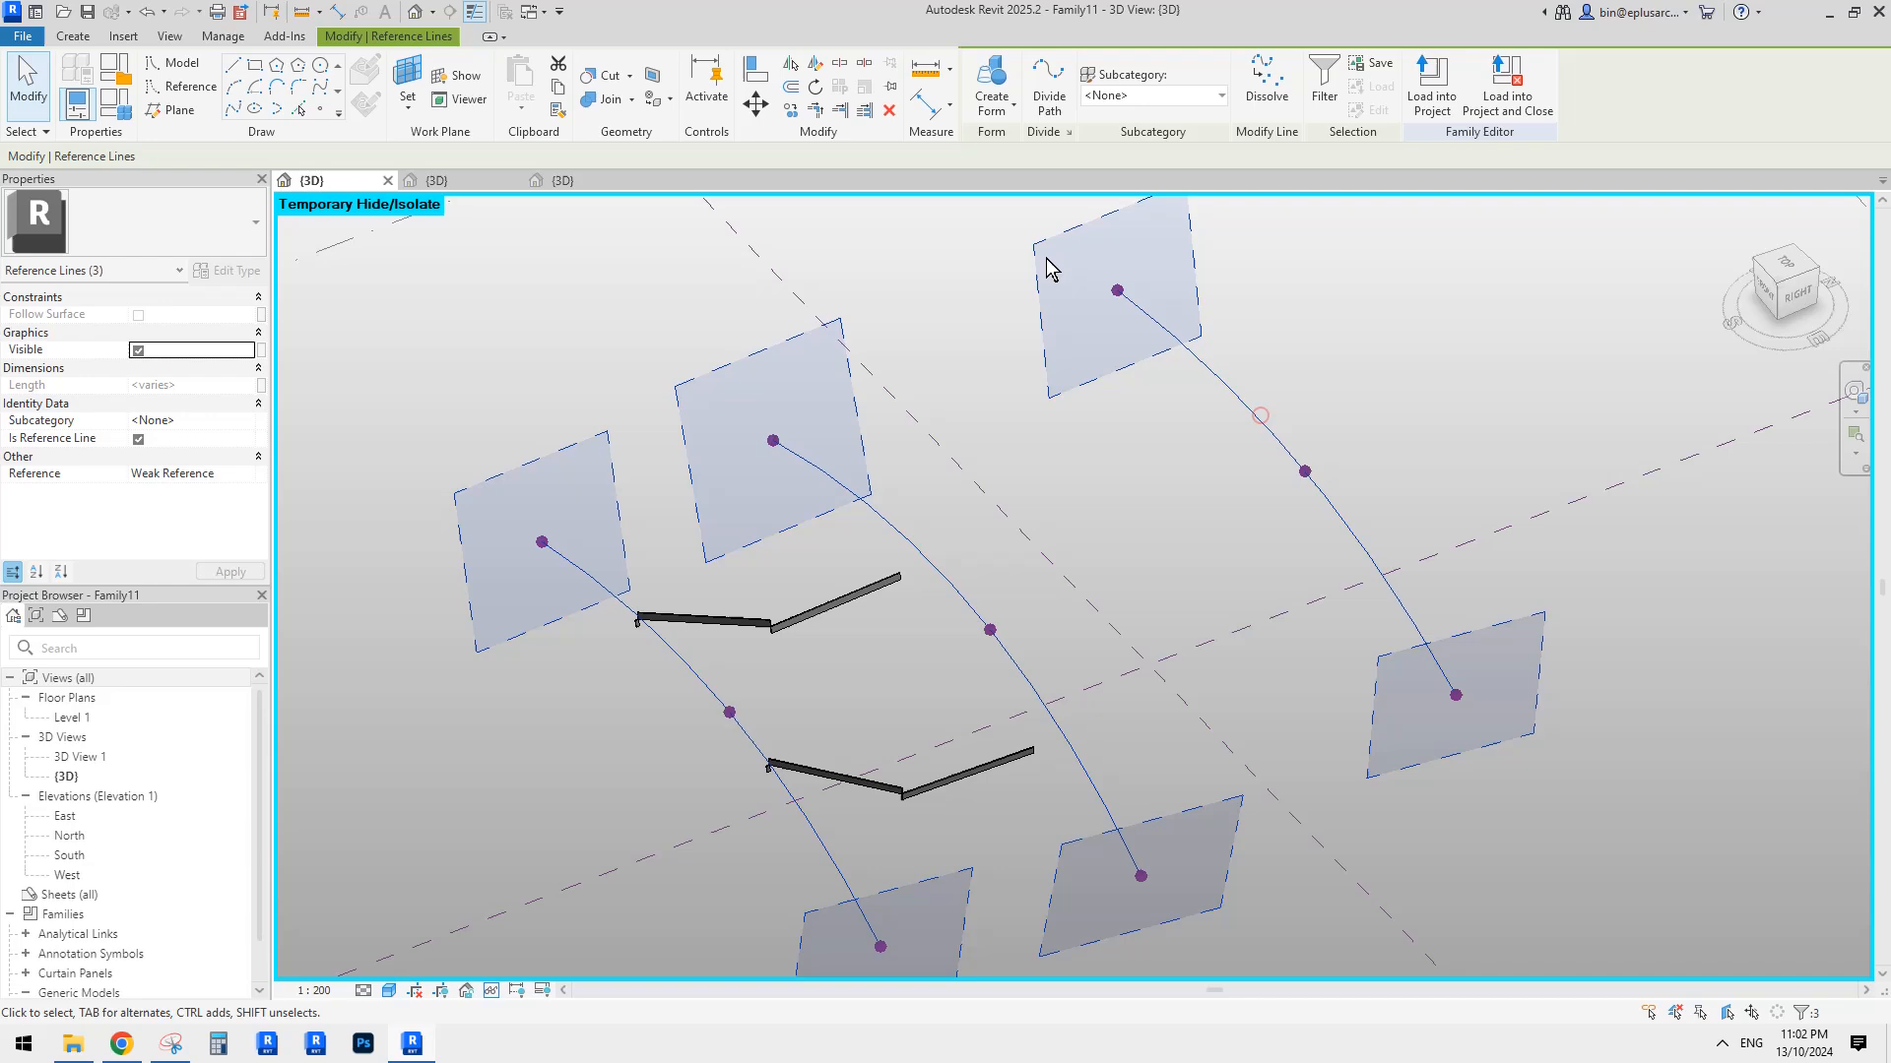
click(991, 84)
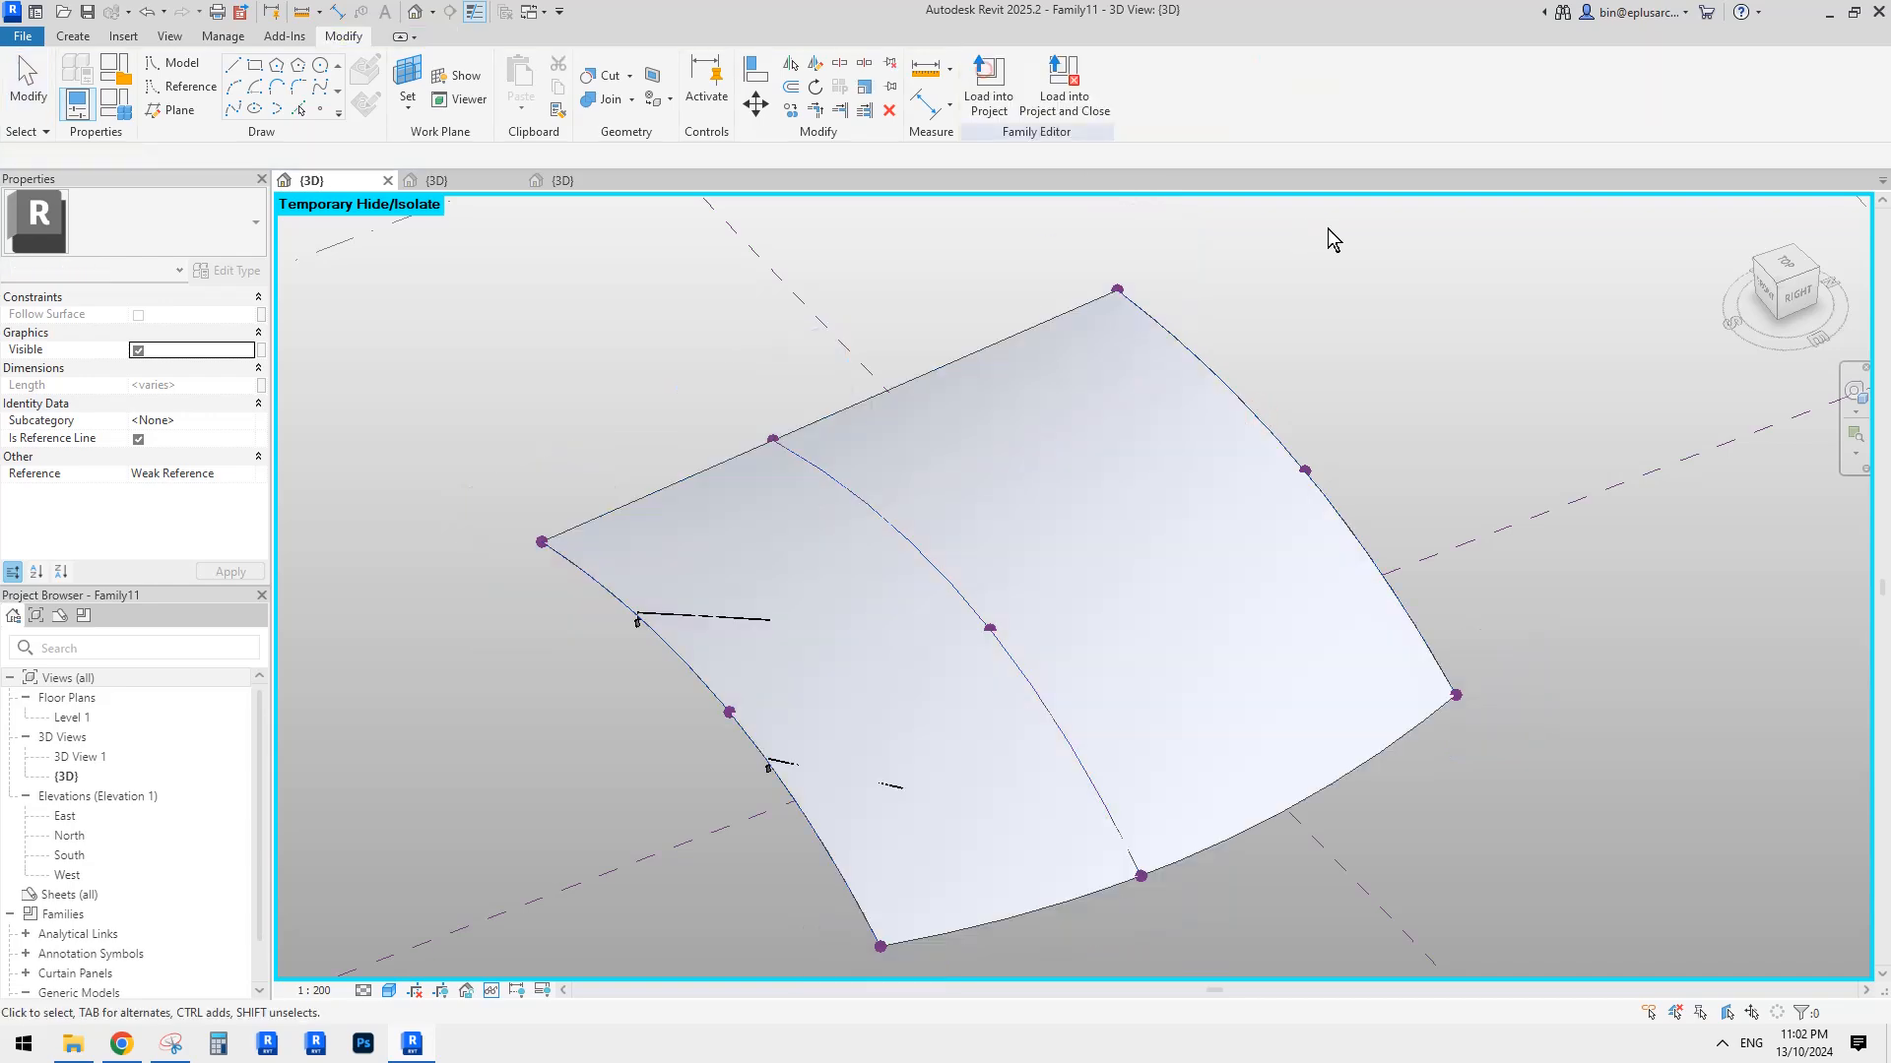
Divide the new form's surface into a UV grid and reset the temporary hide/isolate to bring back the beam lattice.
click(1097, 427)
scroll(1097, 427, up, 2)
click(1103, 100)
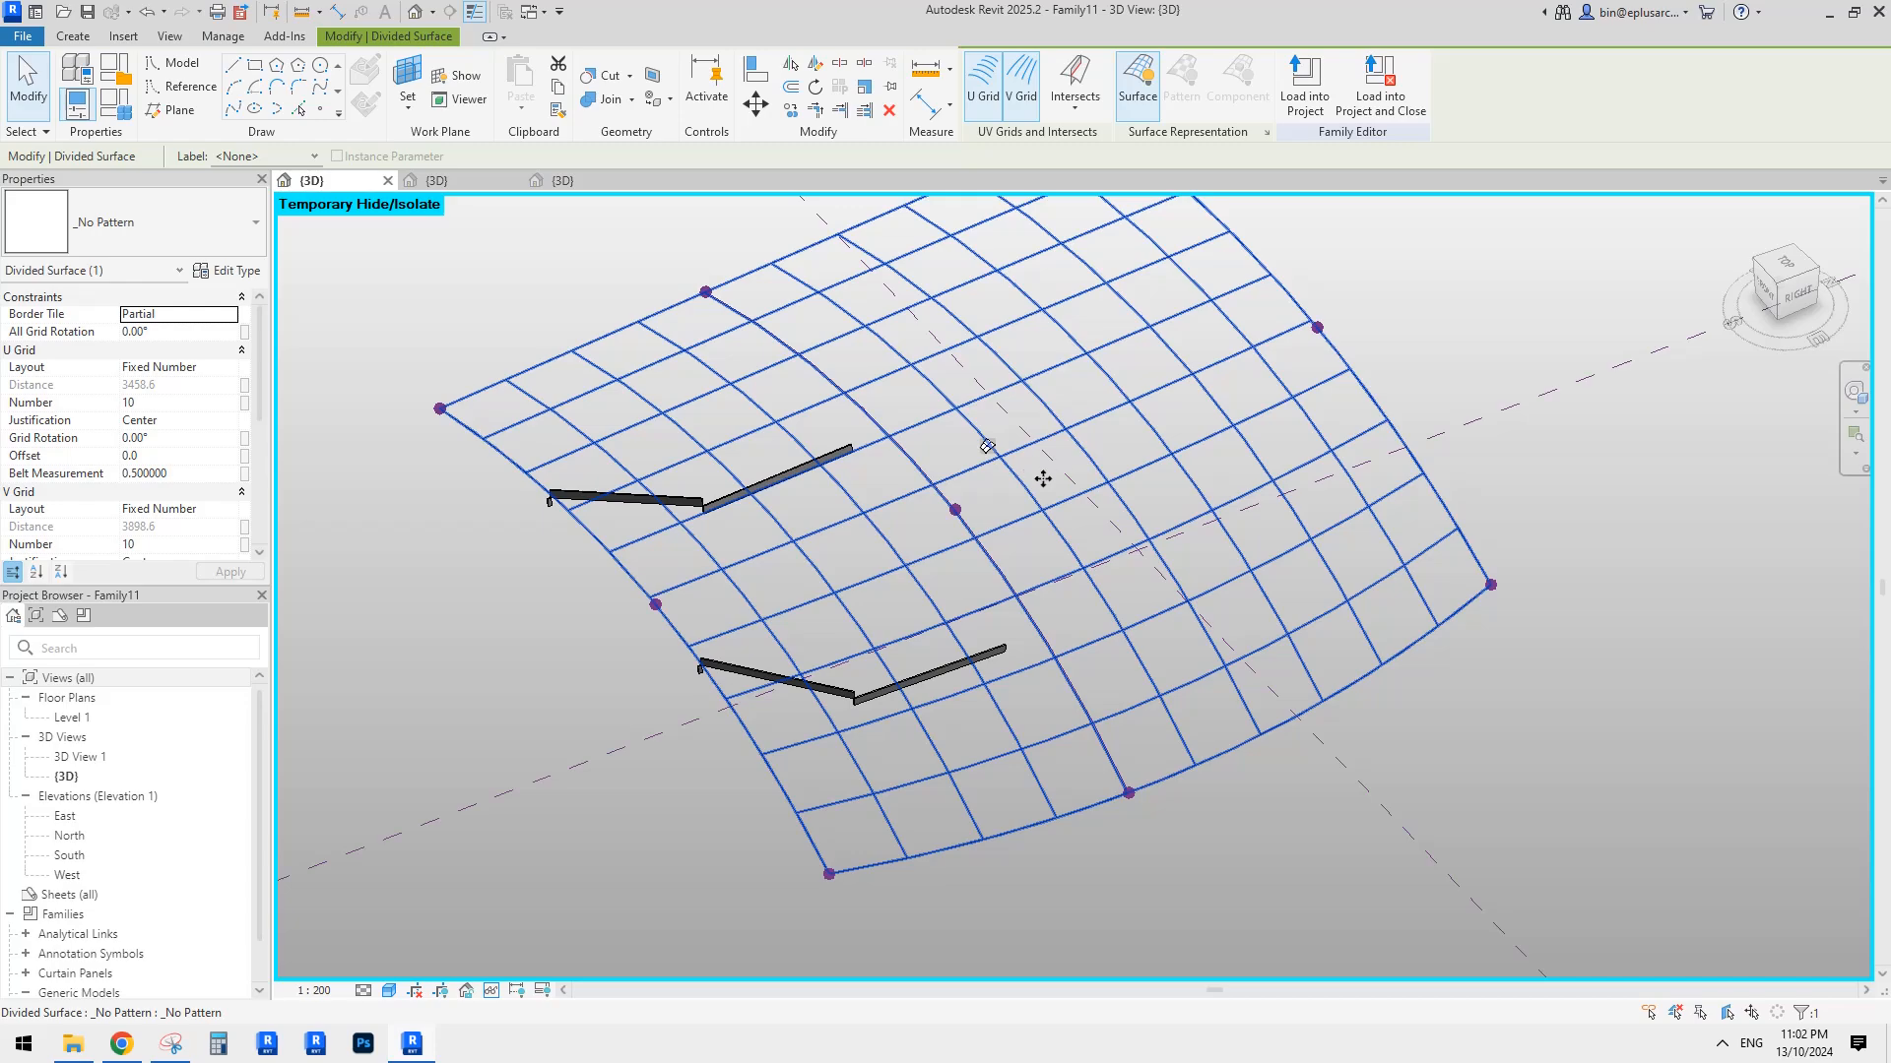
shift+middle_drag(1057, 474, 1162, 552)
key(r)
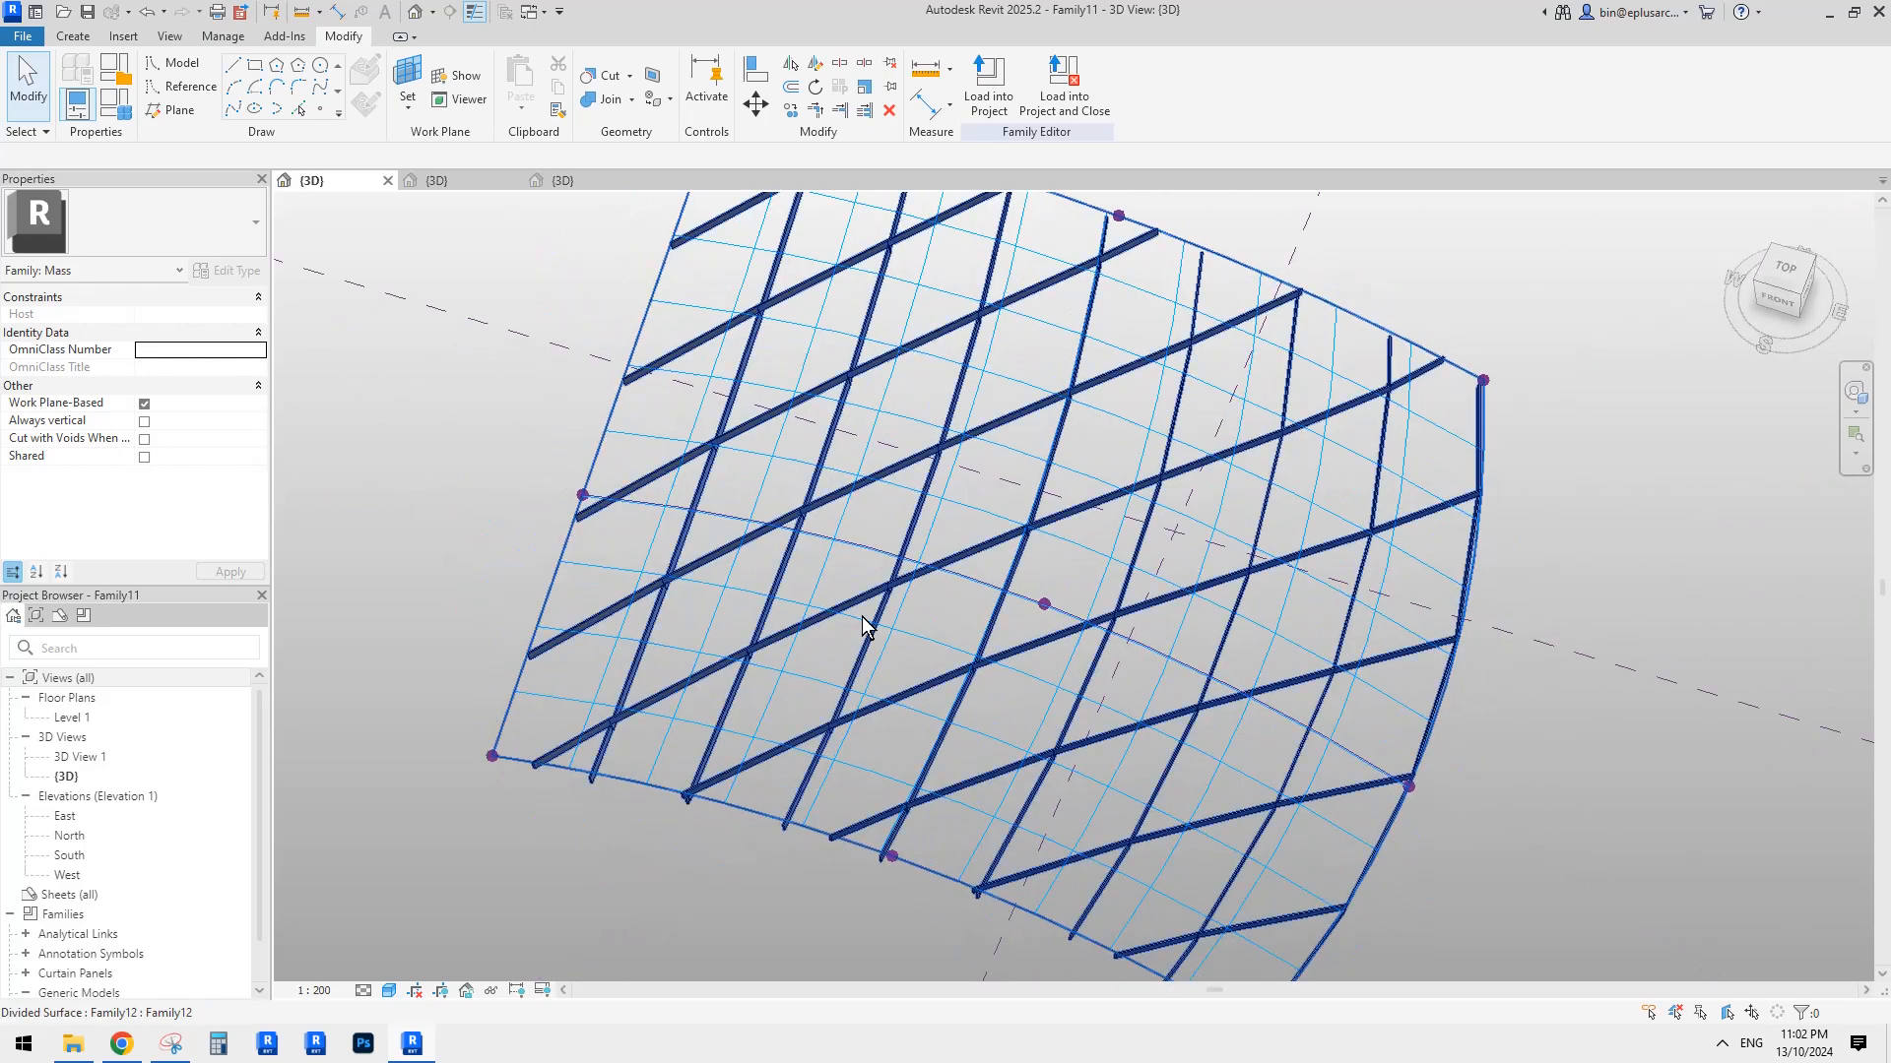
Check the roof reference images in the browser and set the divided surface's All Grid Rotation to 45° in Revit.
click(123, 1046)
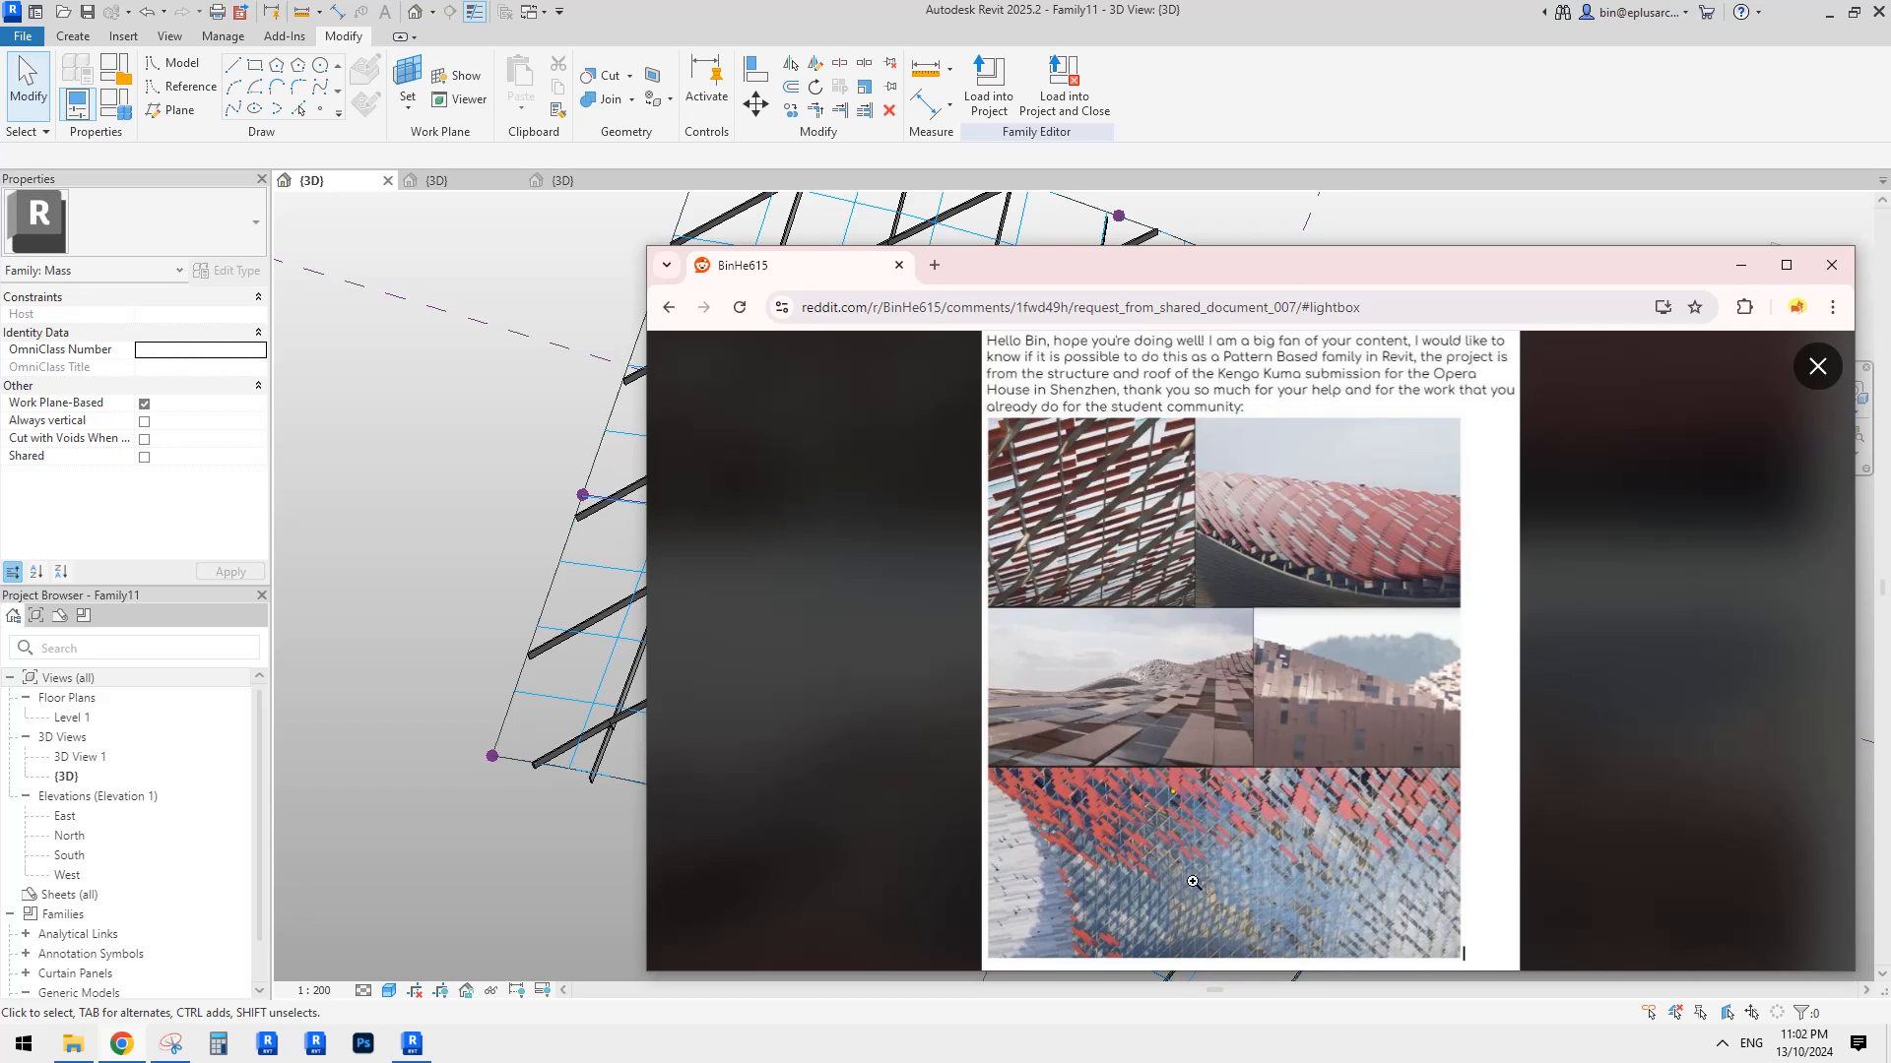
click(412, 1044)
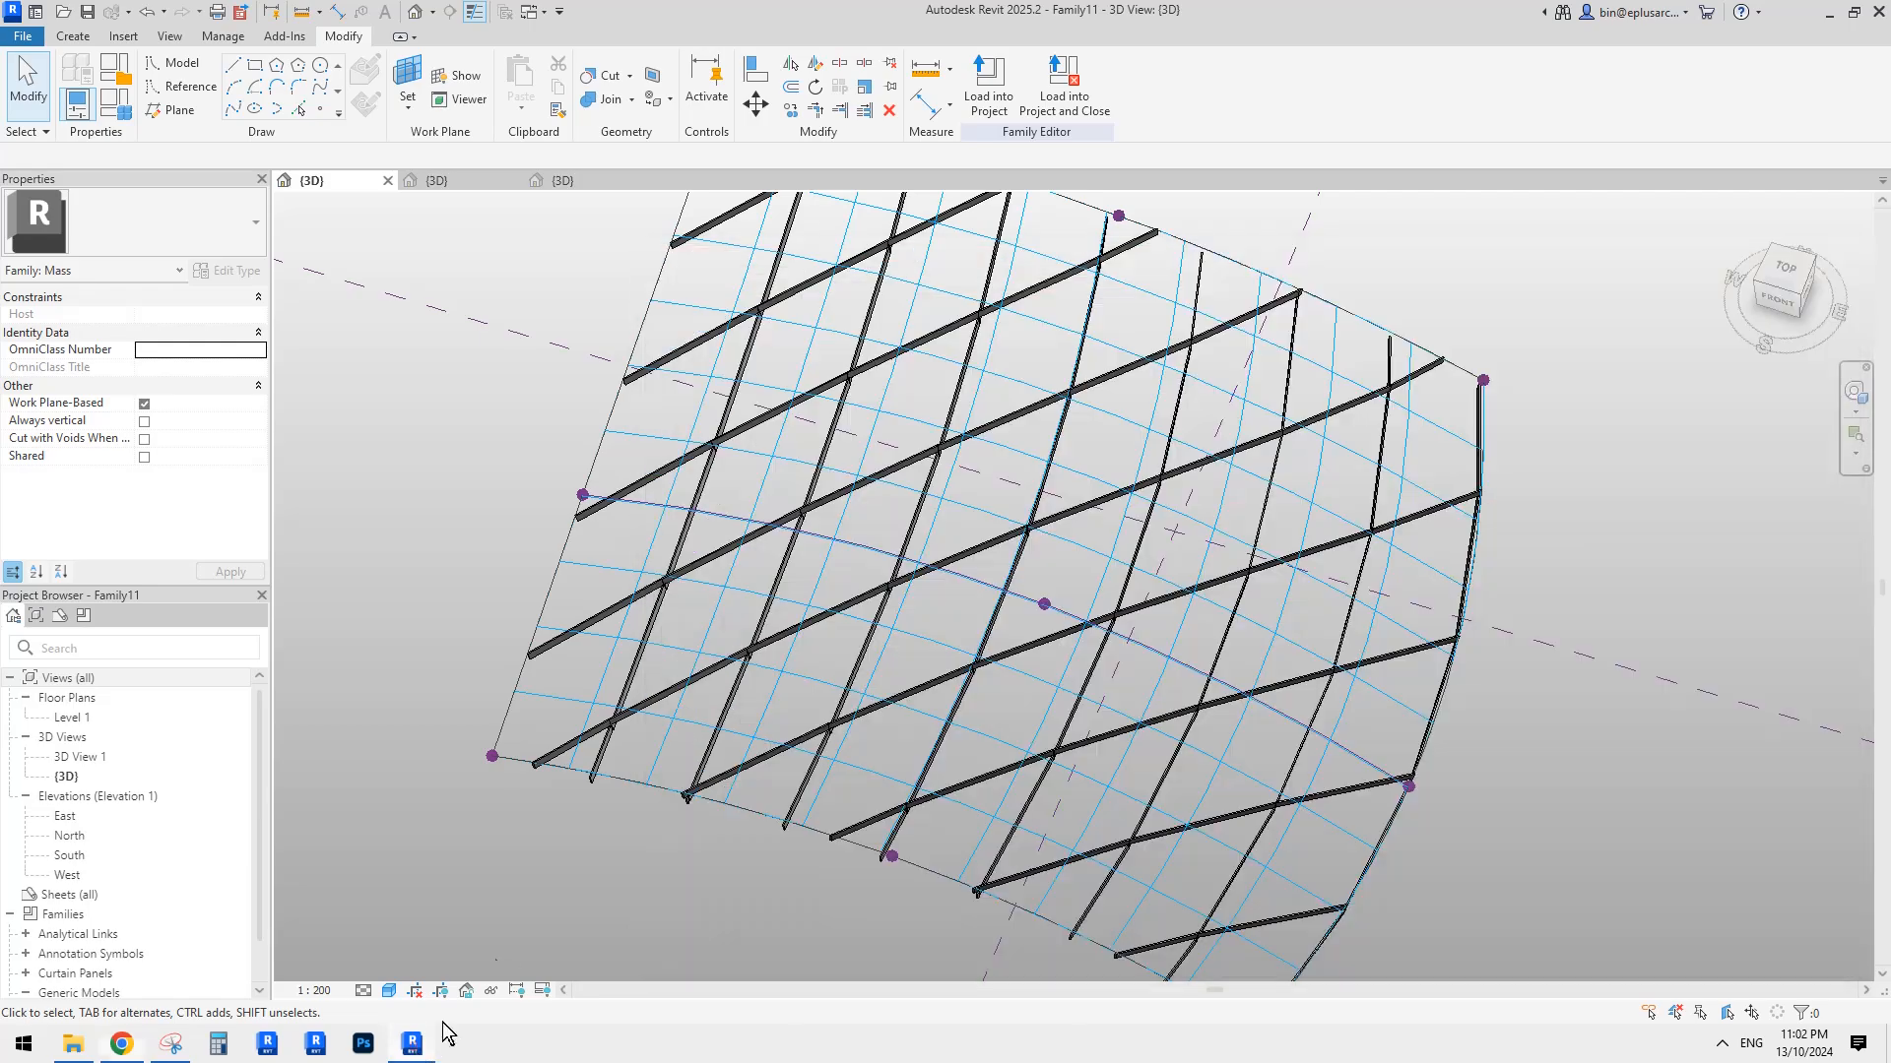
shift+middle_drag(994, 591, 1054, 698)
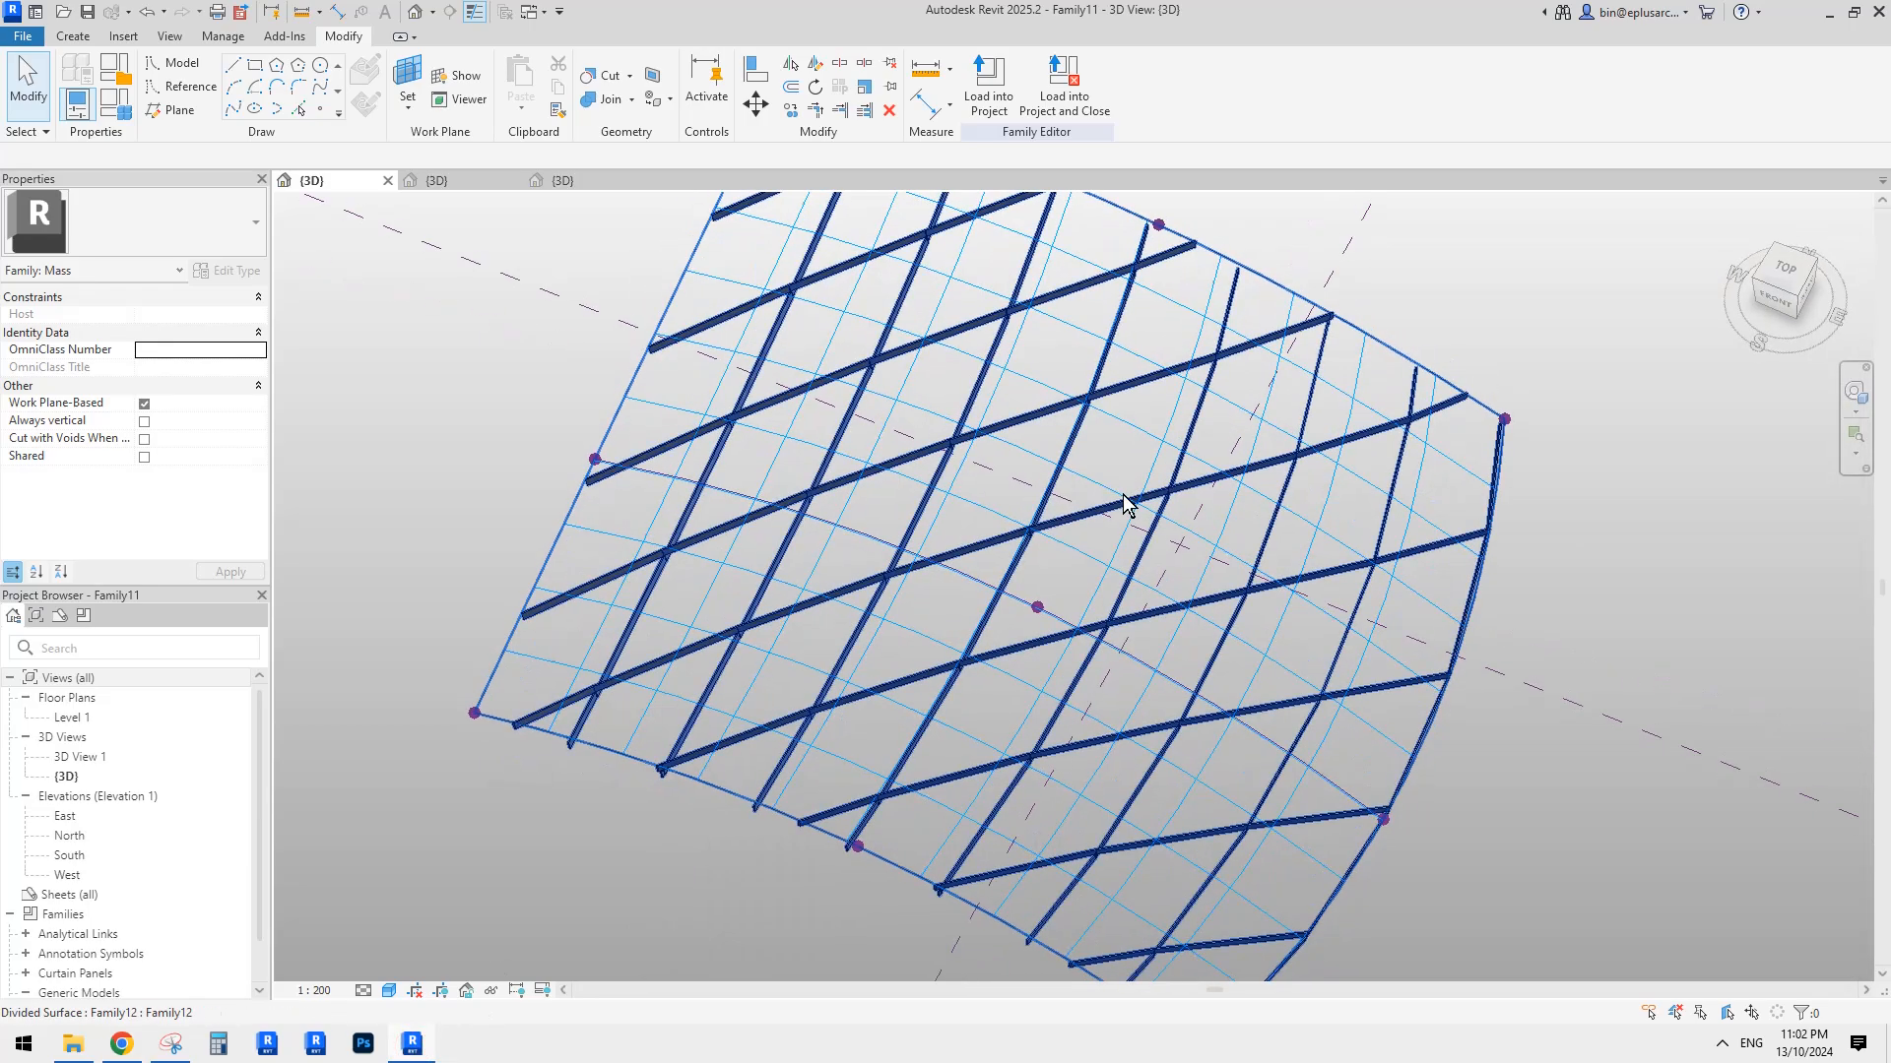
shift+middle_drag(1175, 509, 1047, 562)
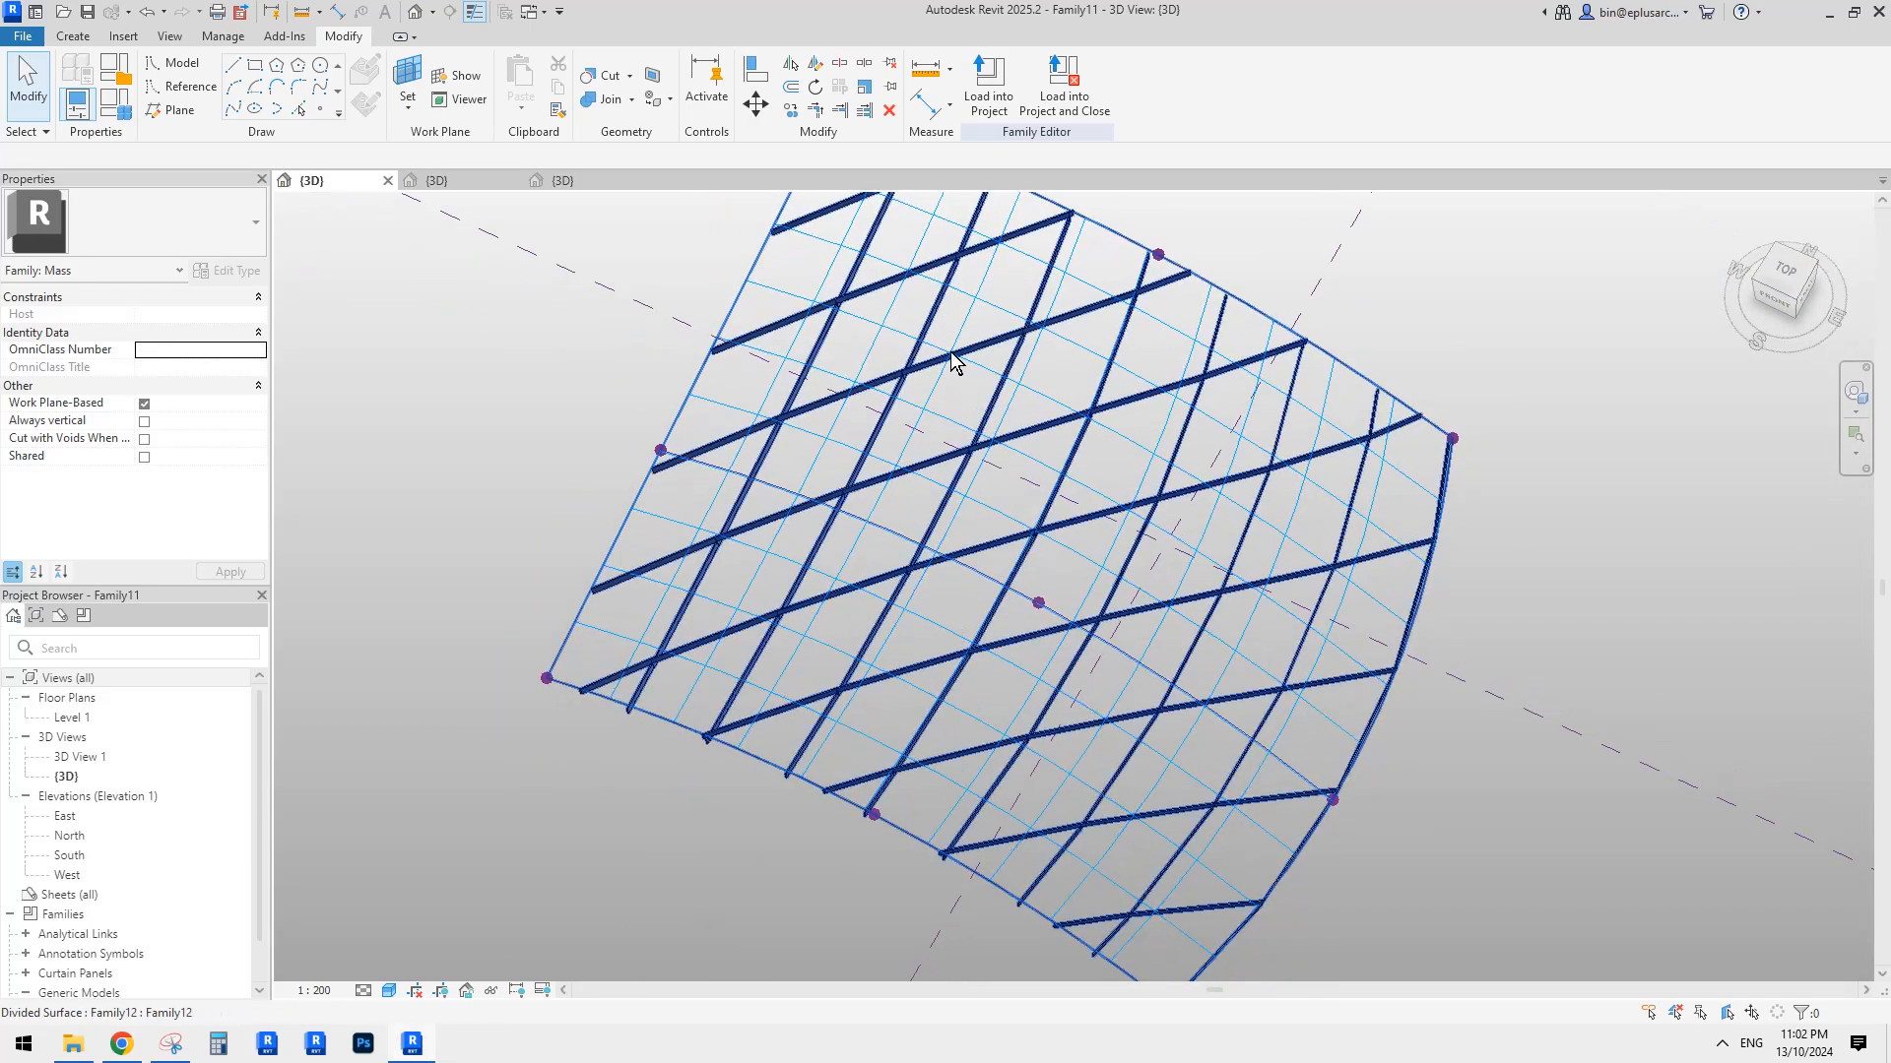
click(998, 519)
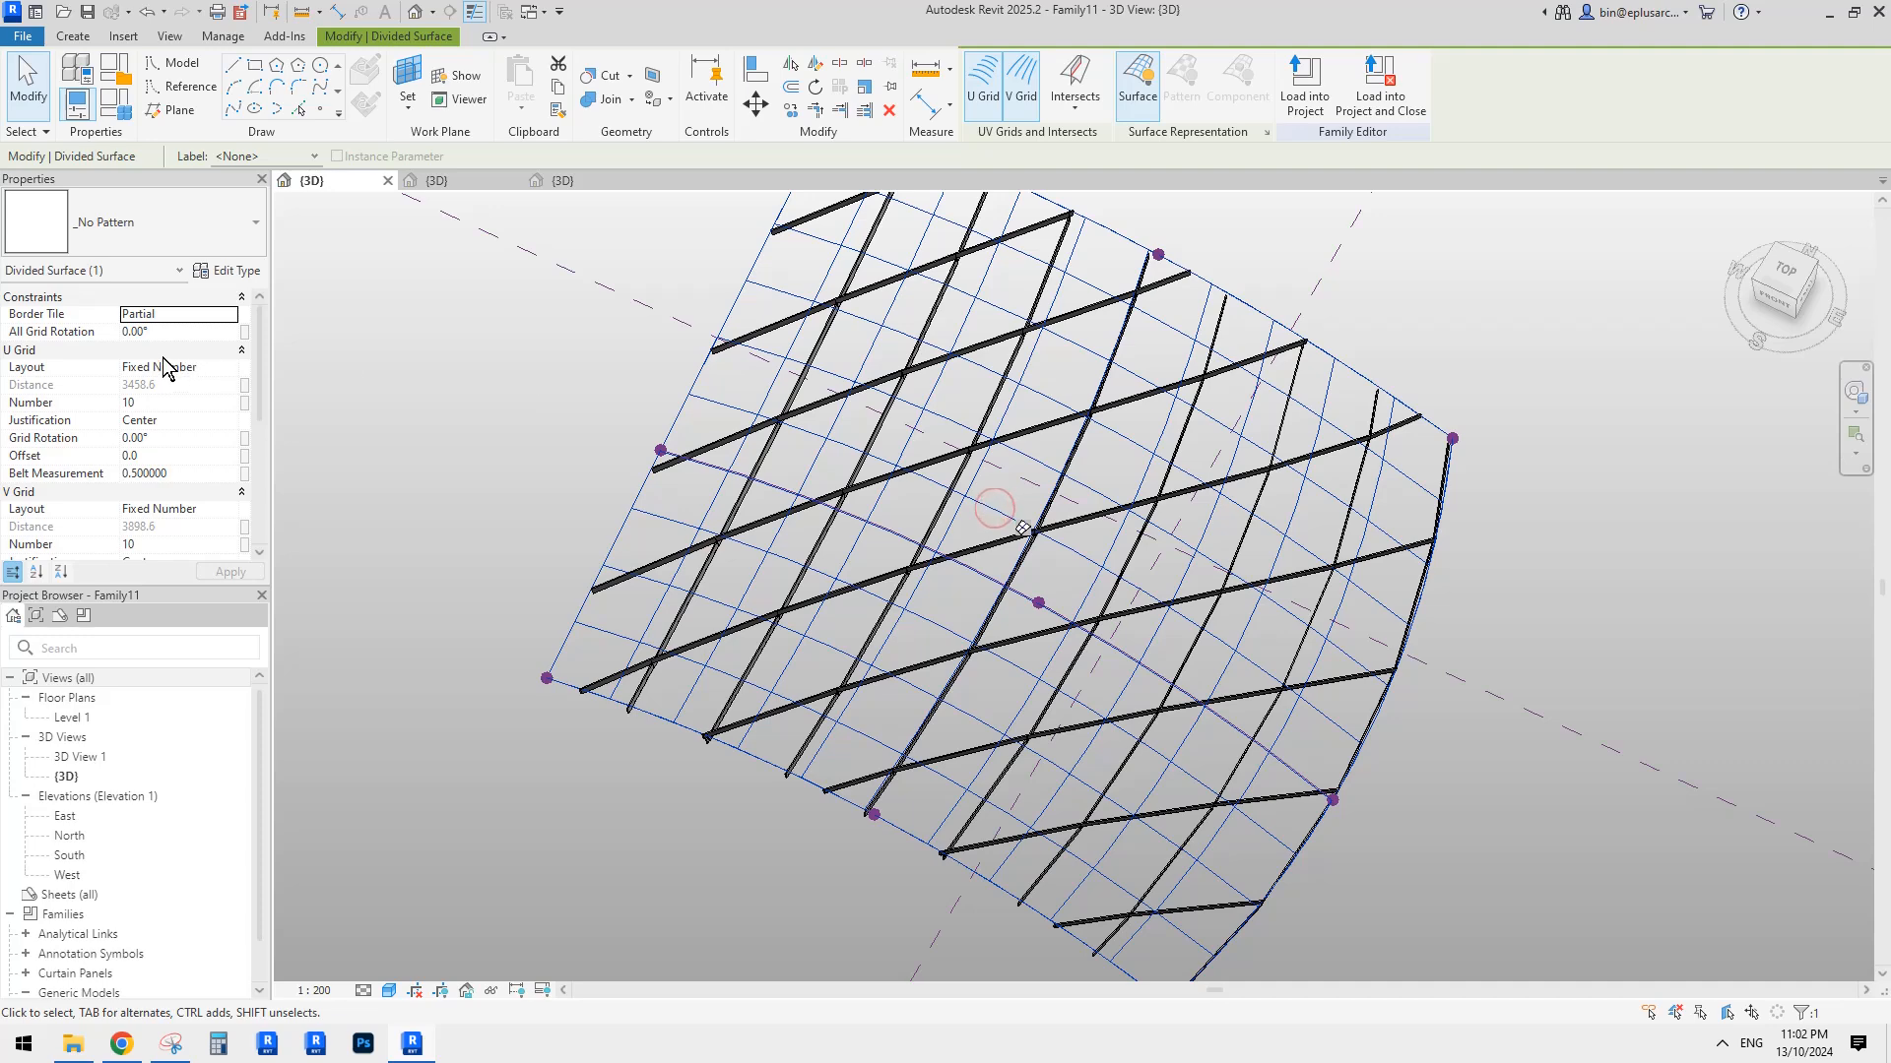
click(179, 333)
text(45)
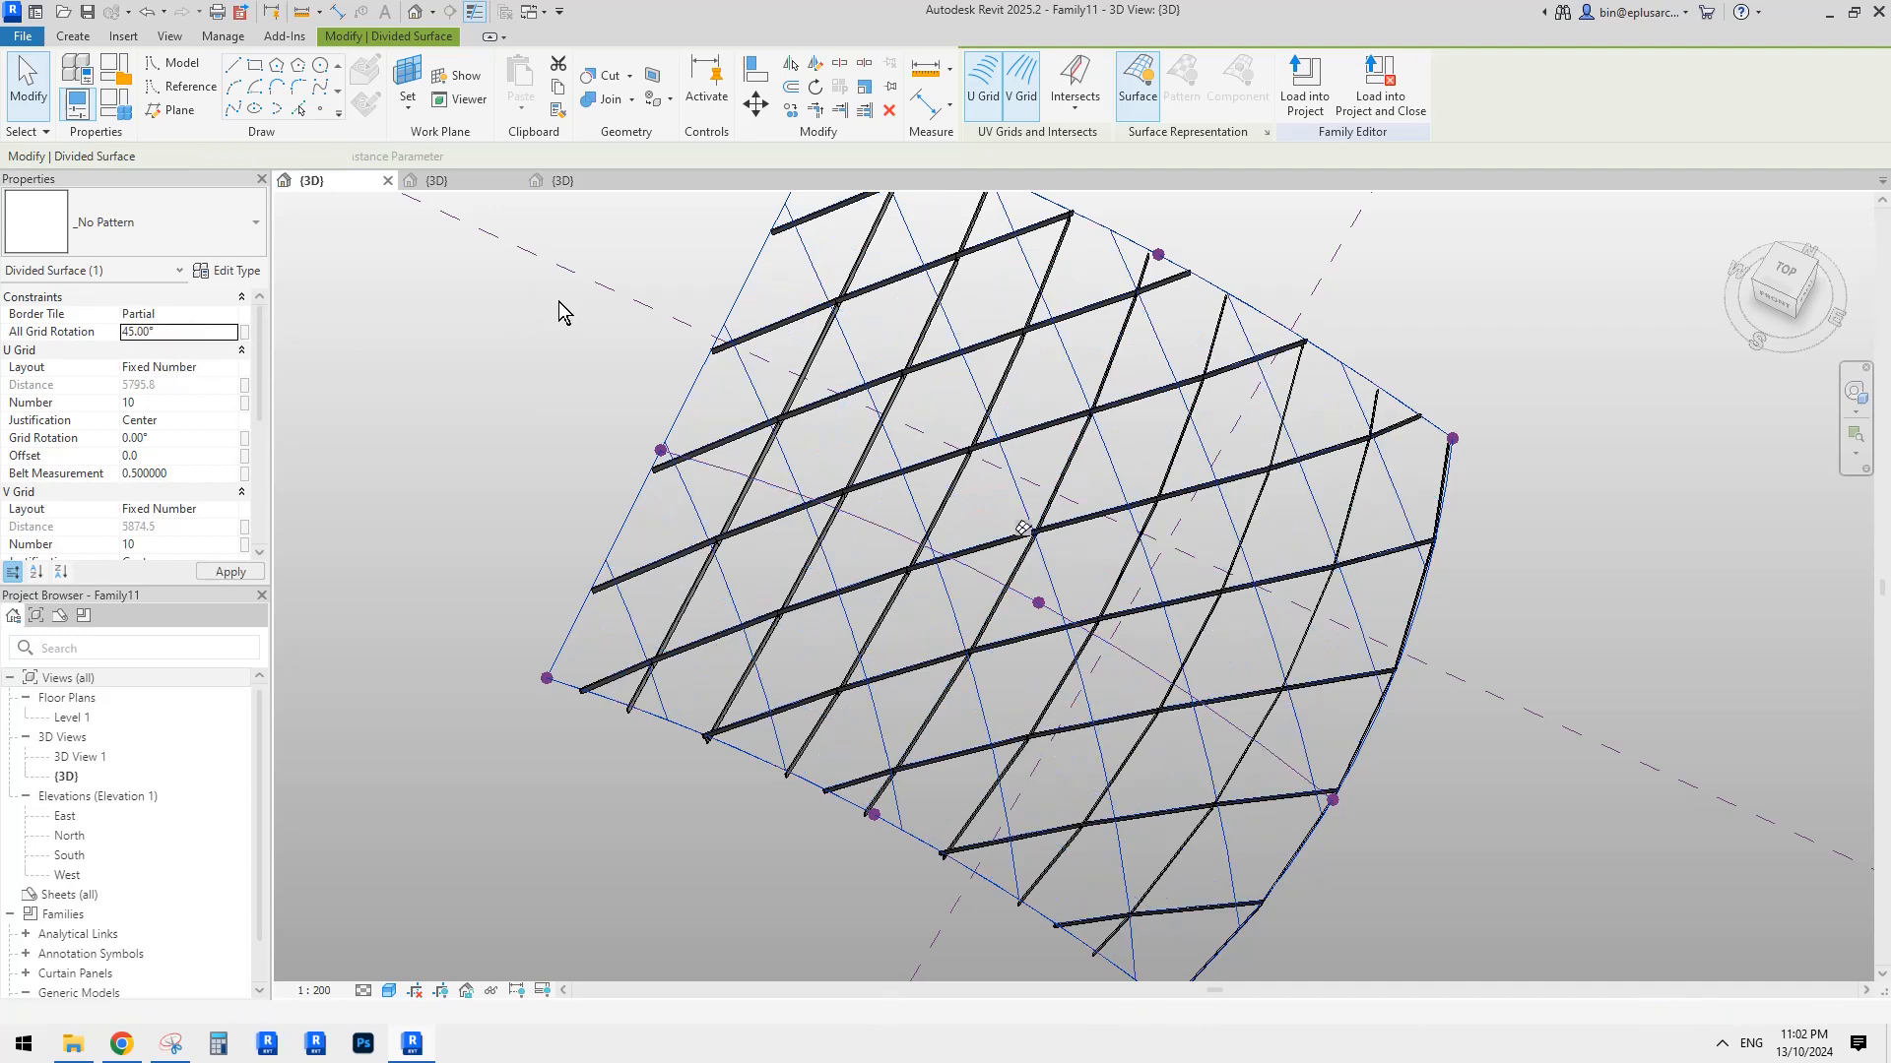
middle_drag(1023, 579, 1068, 596)
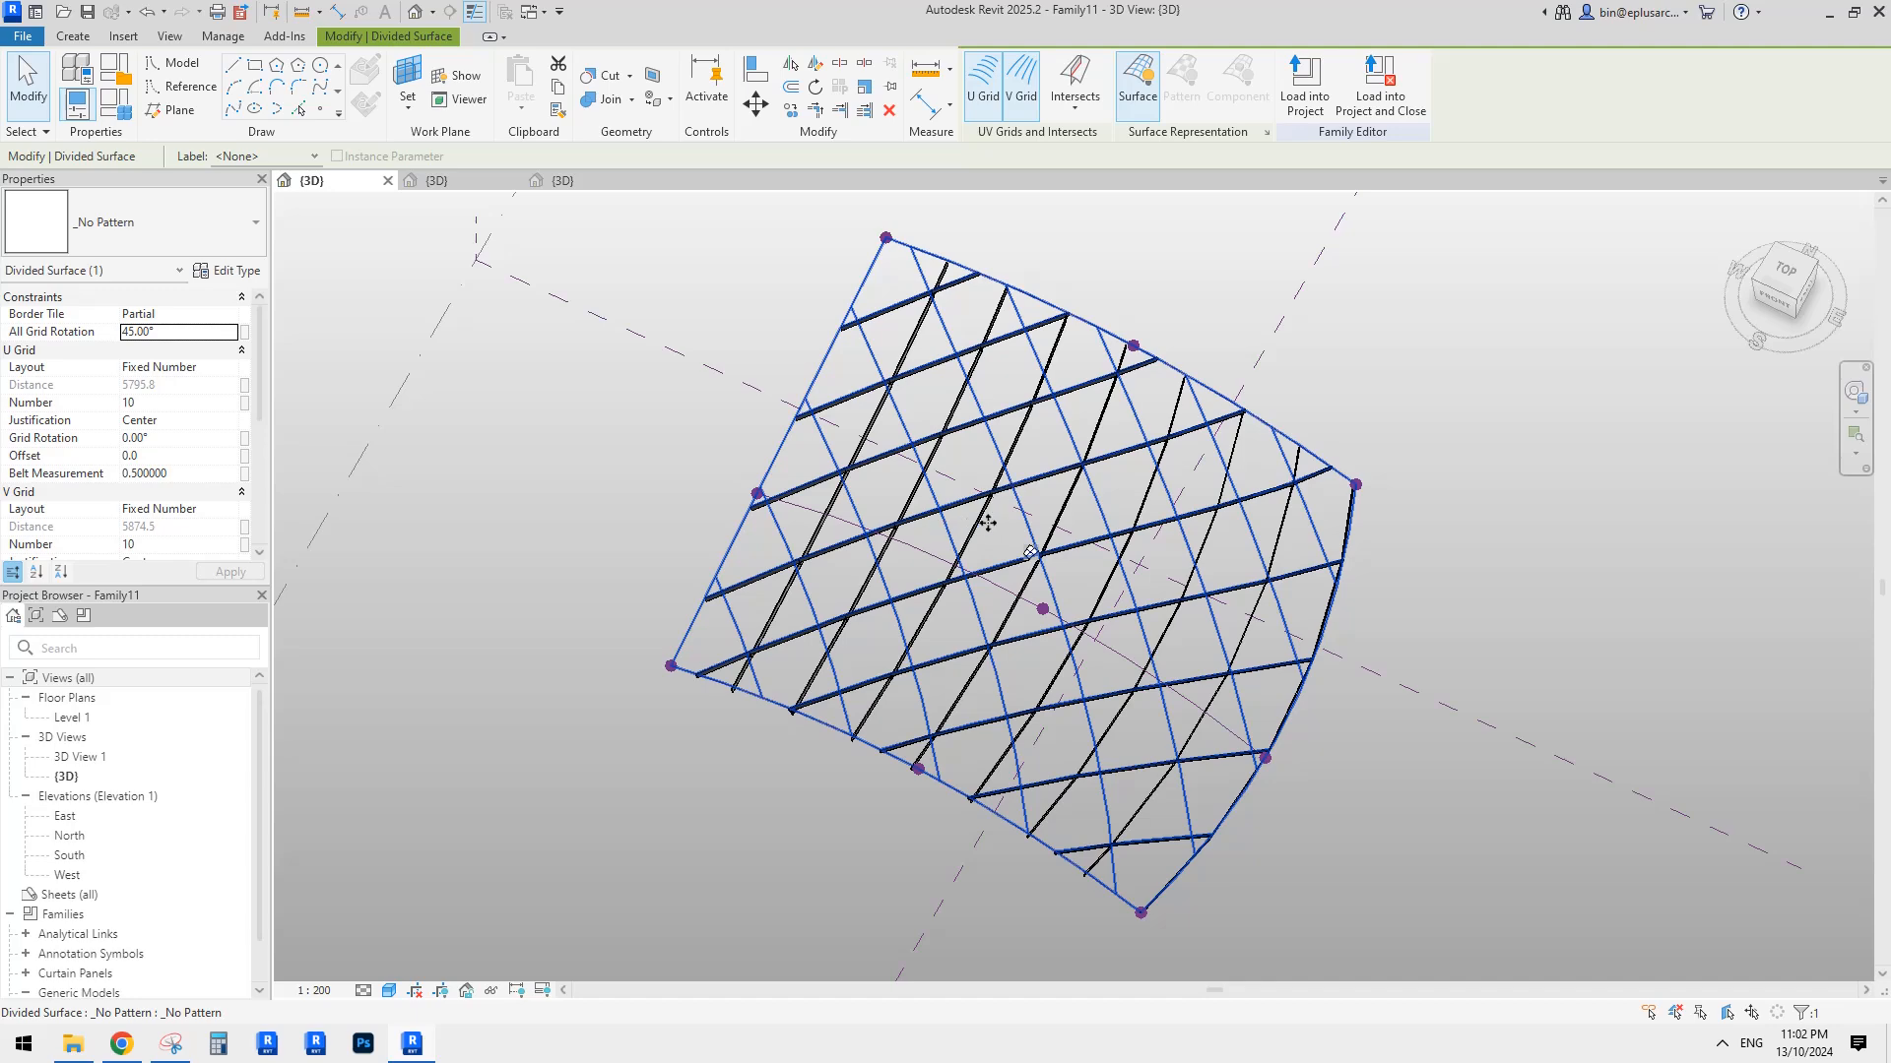
Try a U grid number of 20 on the rotated divided surface and set it back to 10.
double_click(173, 403)
text(20)
key(Return)
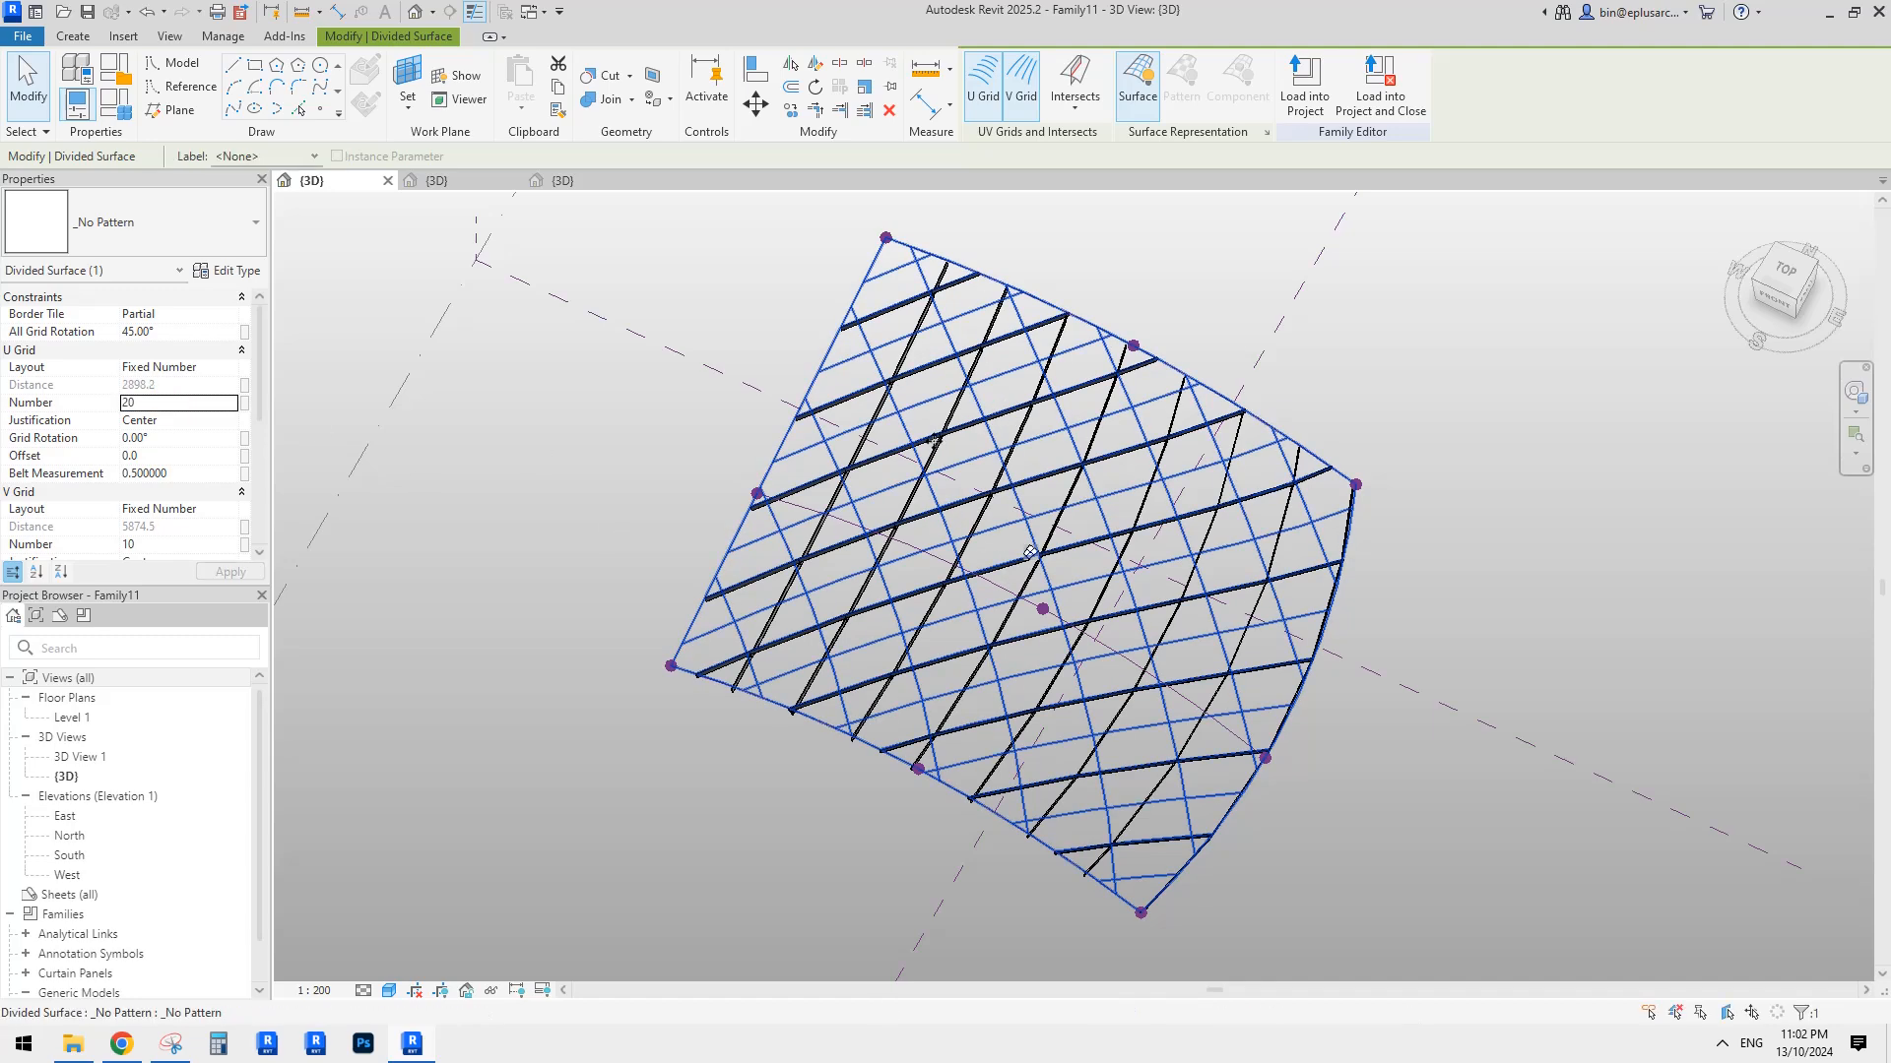
text(10)
key(Return)
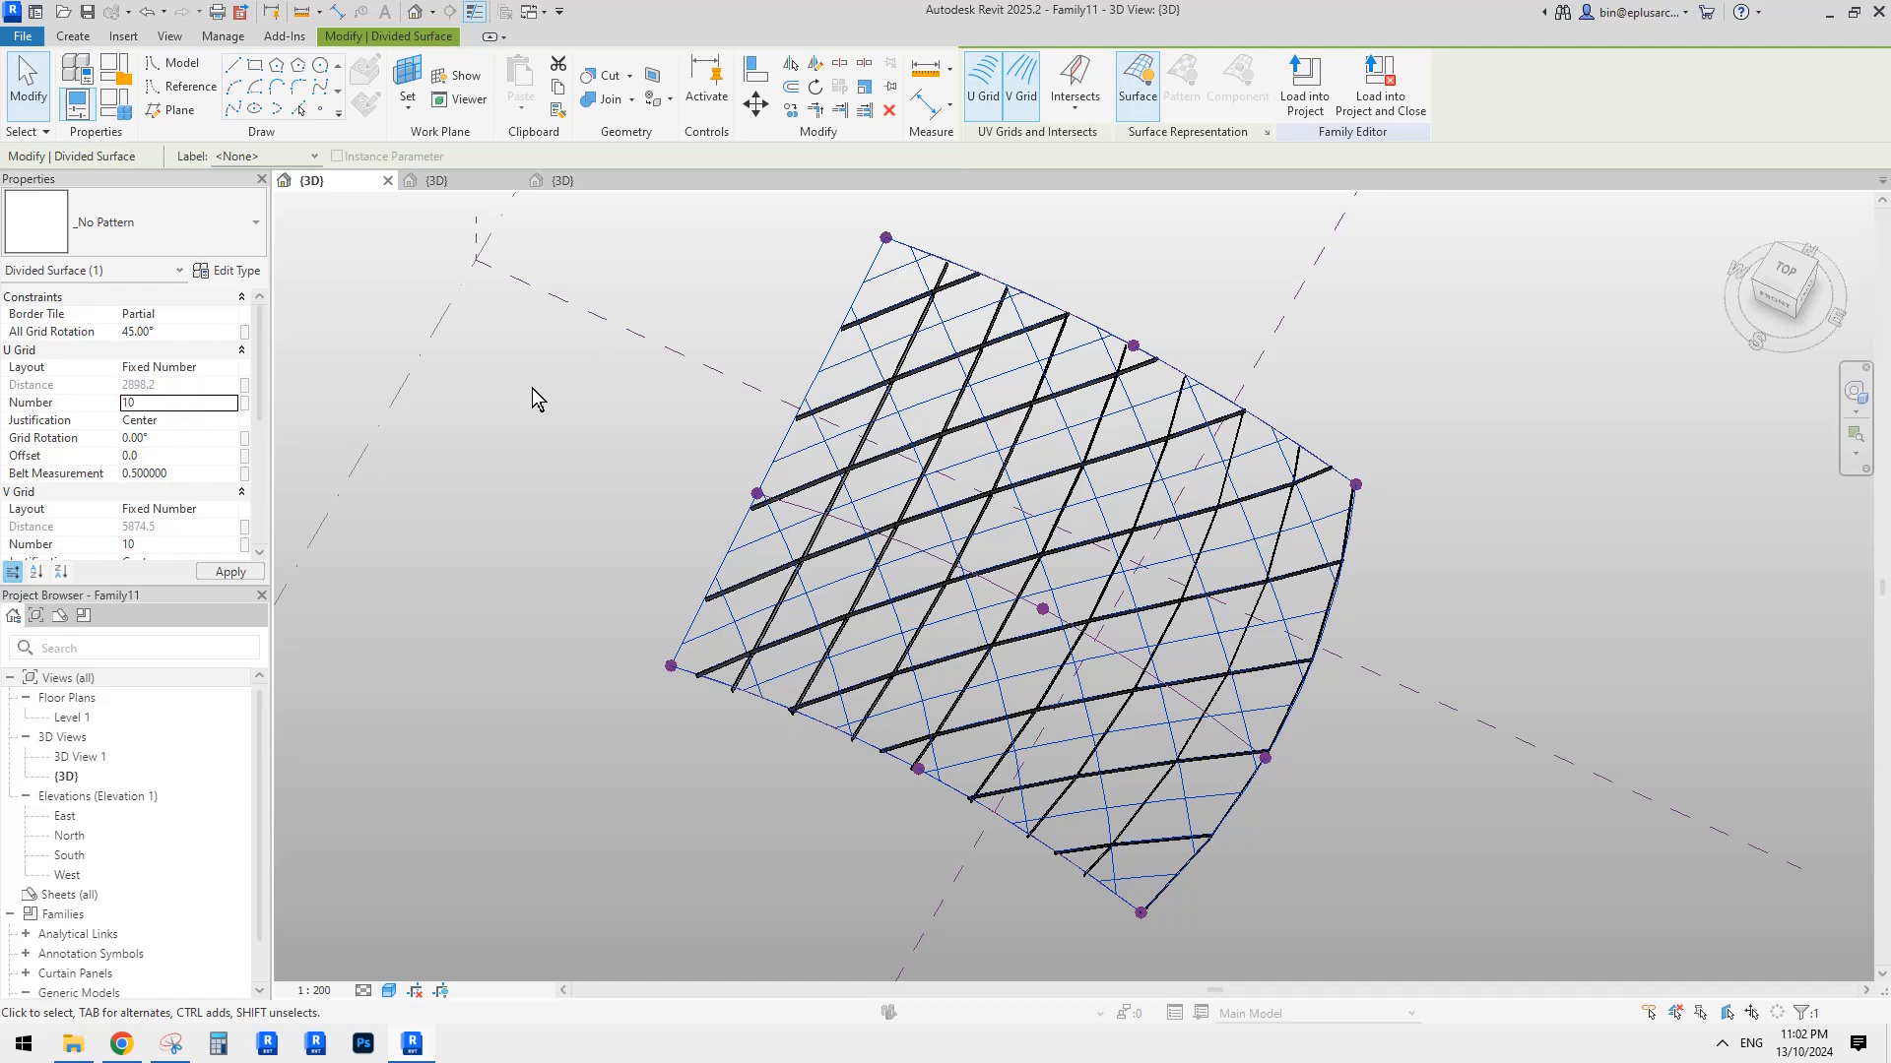
Set the V grid number of the rotated divided surface to 20.
double_click(172, 546)
text(20)
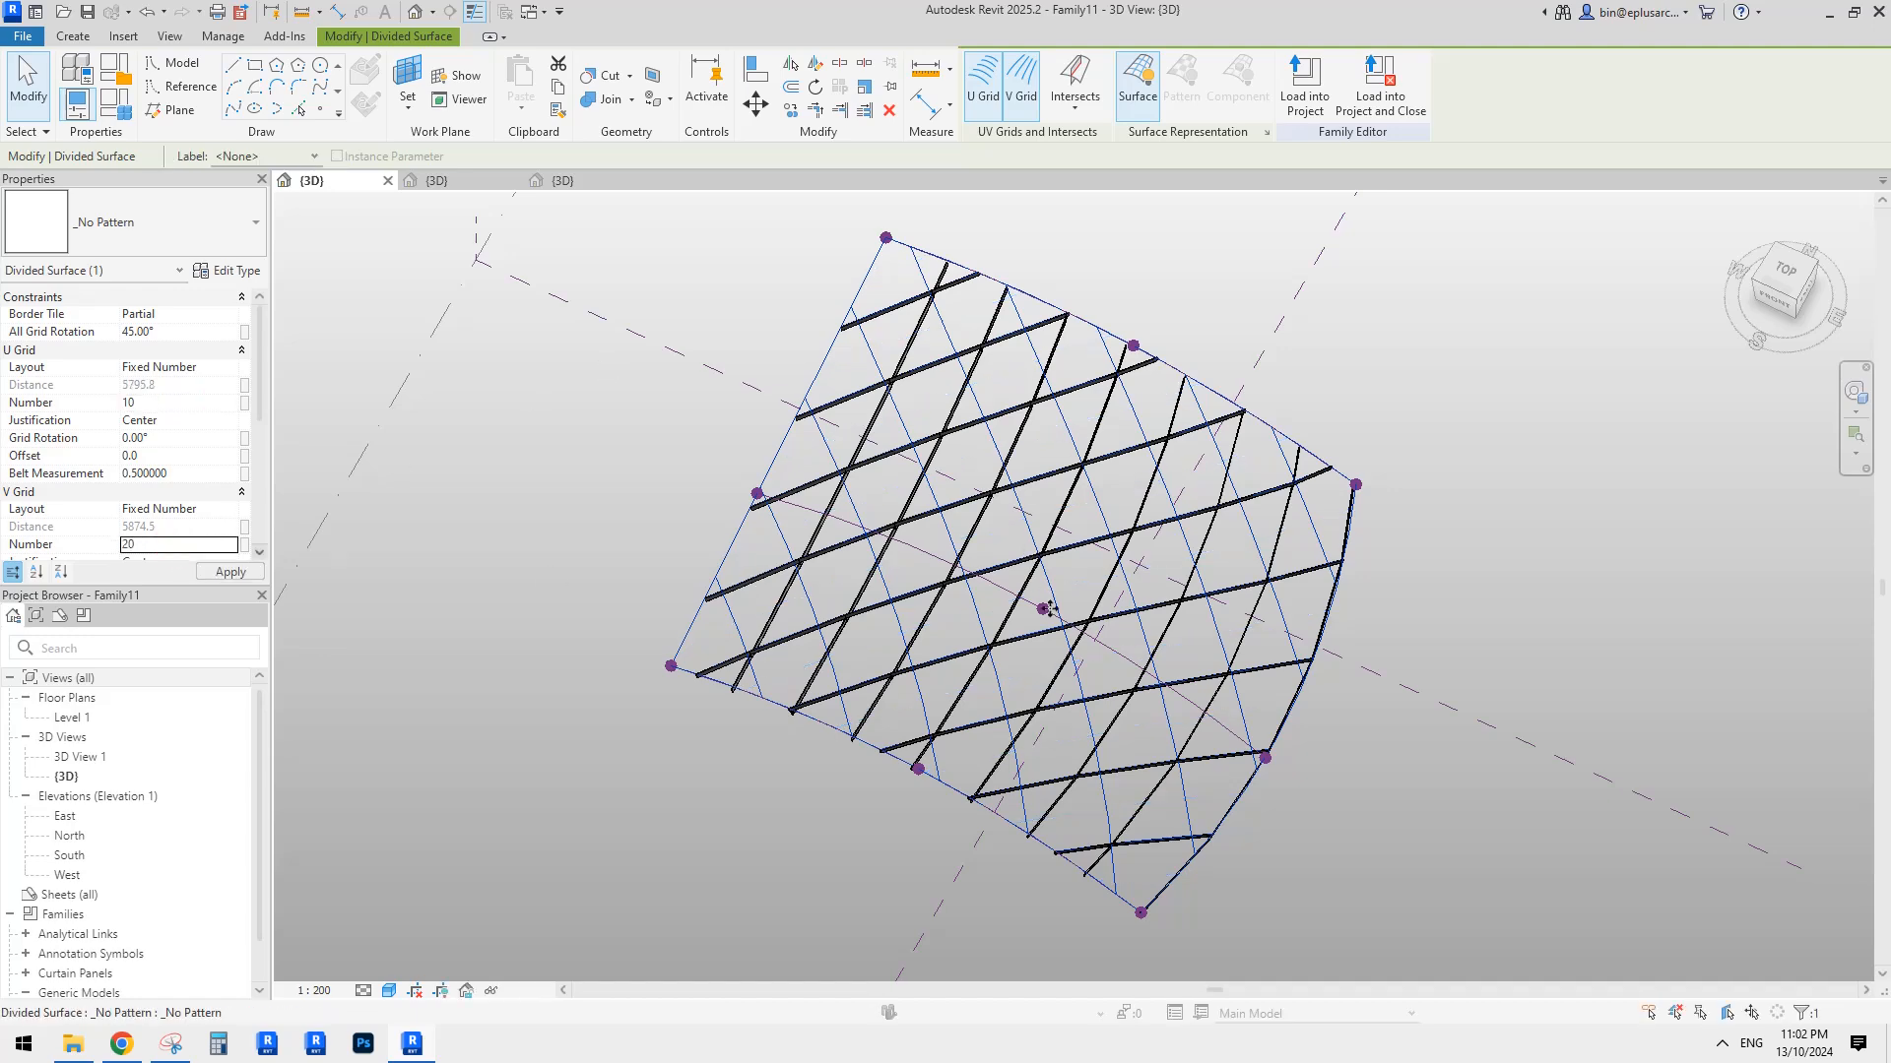
shift+middle_drag(1165, 624, 1203, 569)
scroll(1029, 598, up, 2)
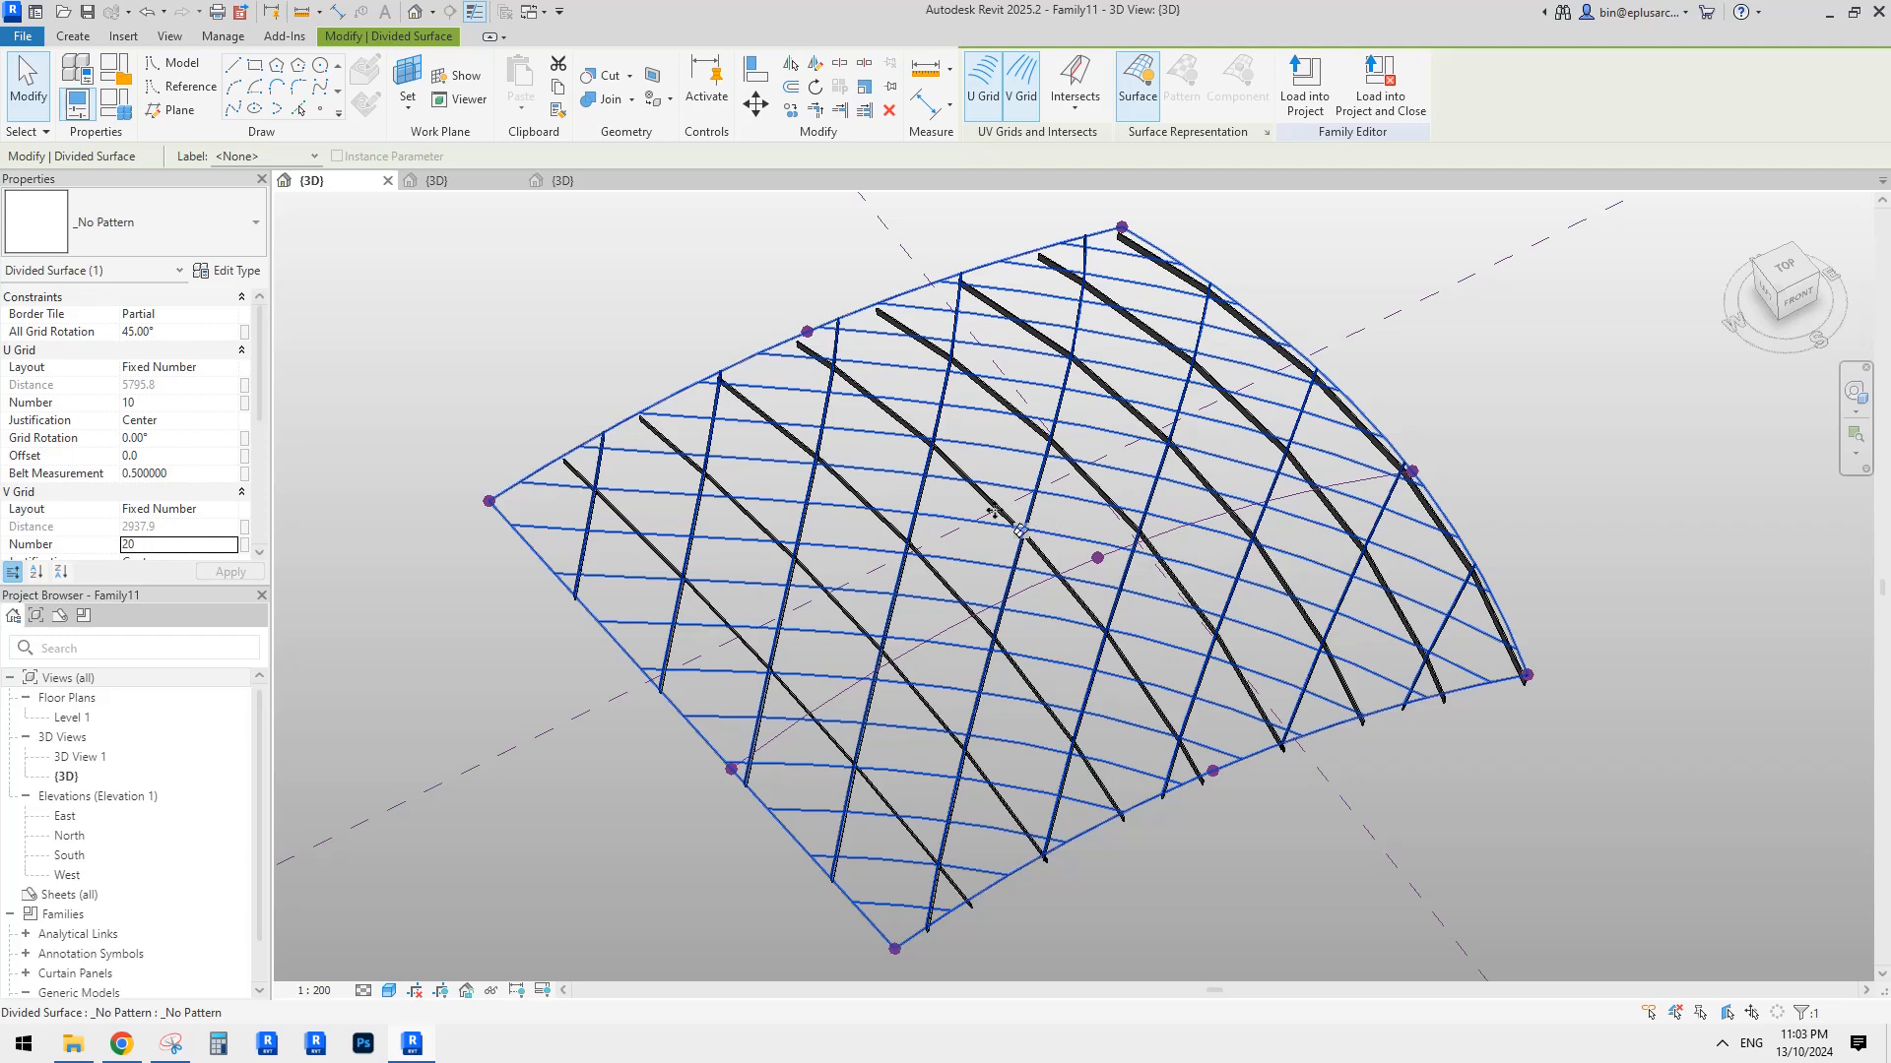
Try a U grid number of 9 on the divided surface and look at its U layout options.
click(165, 406)
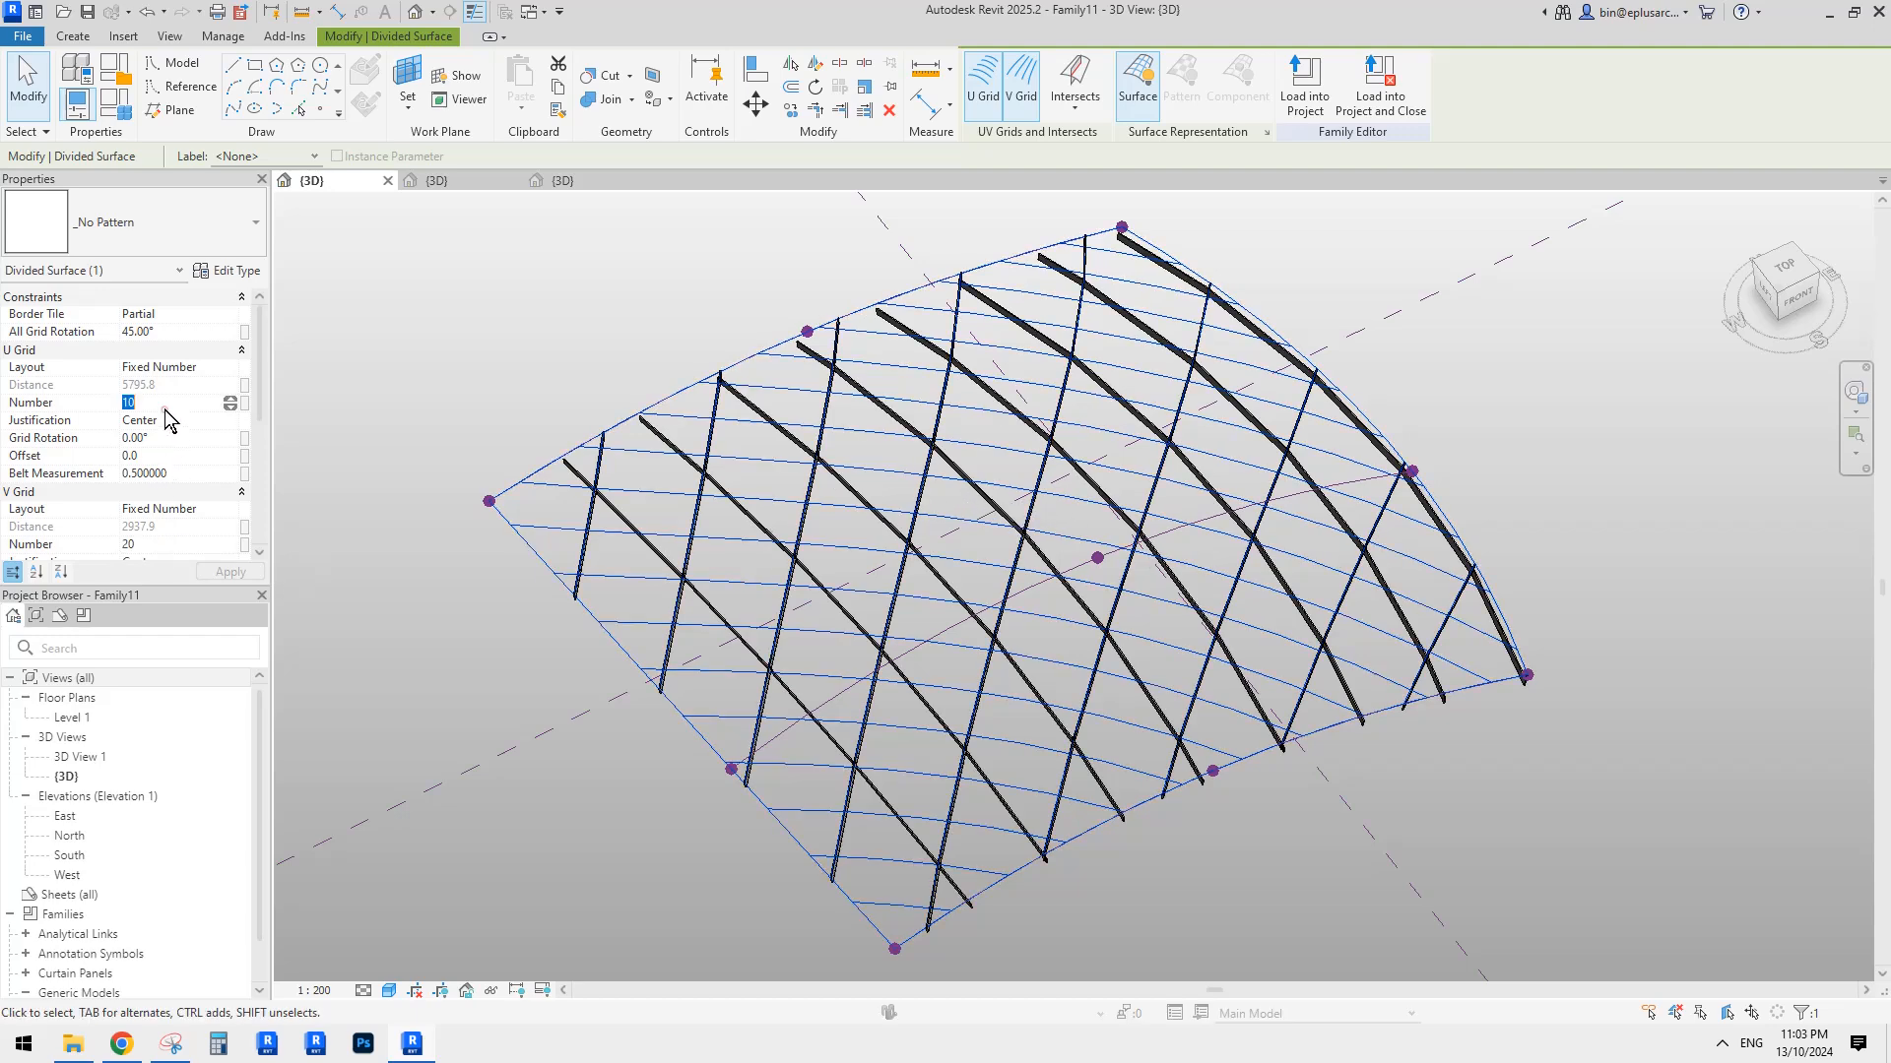
text(9)
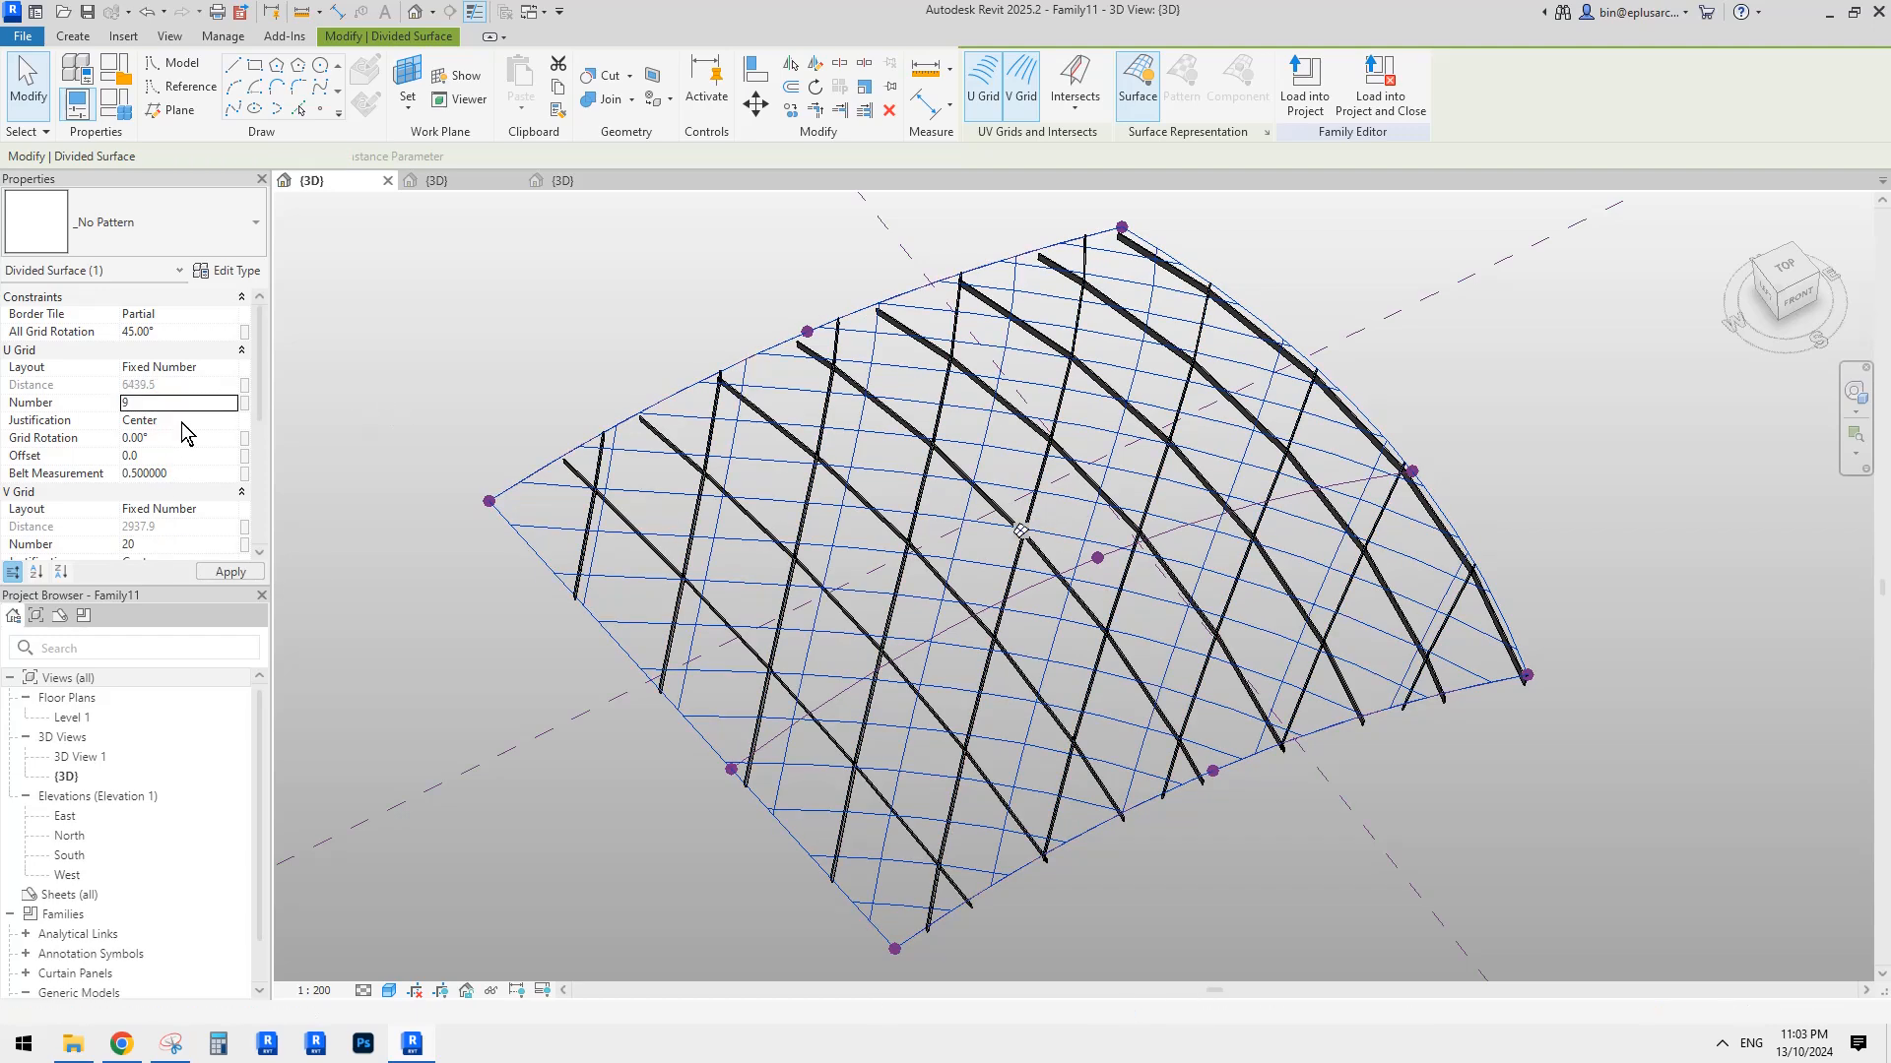
click(200, 373)
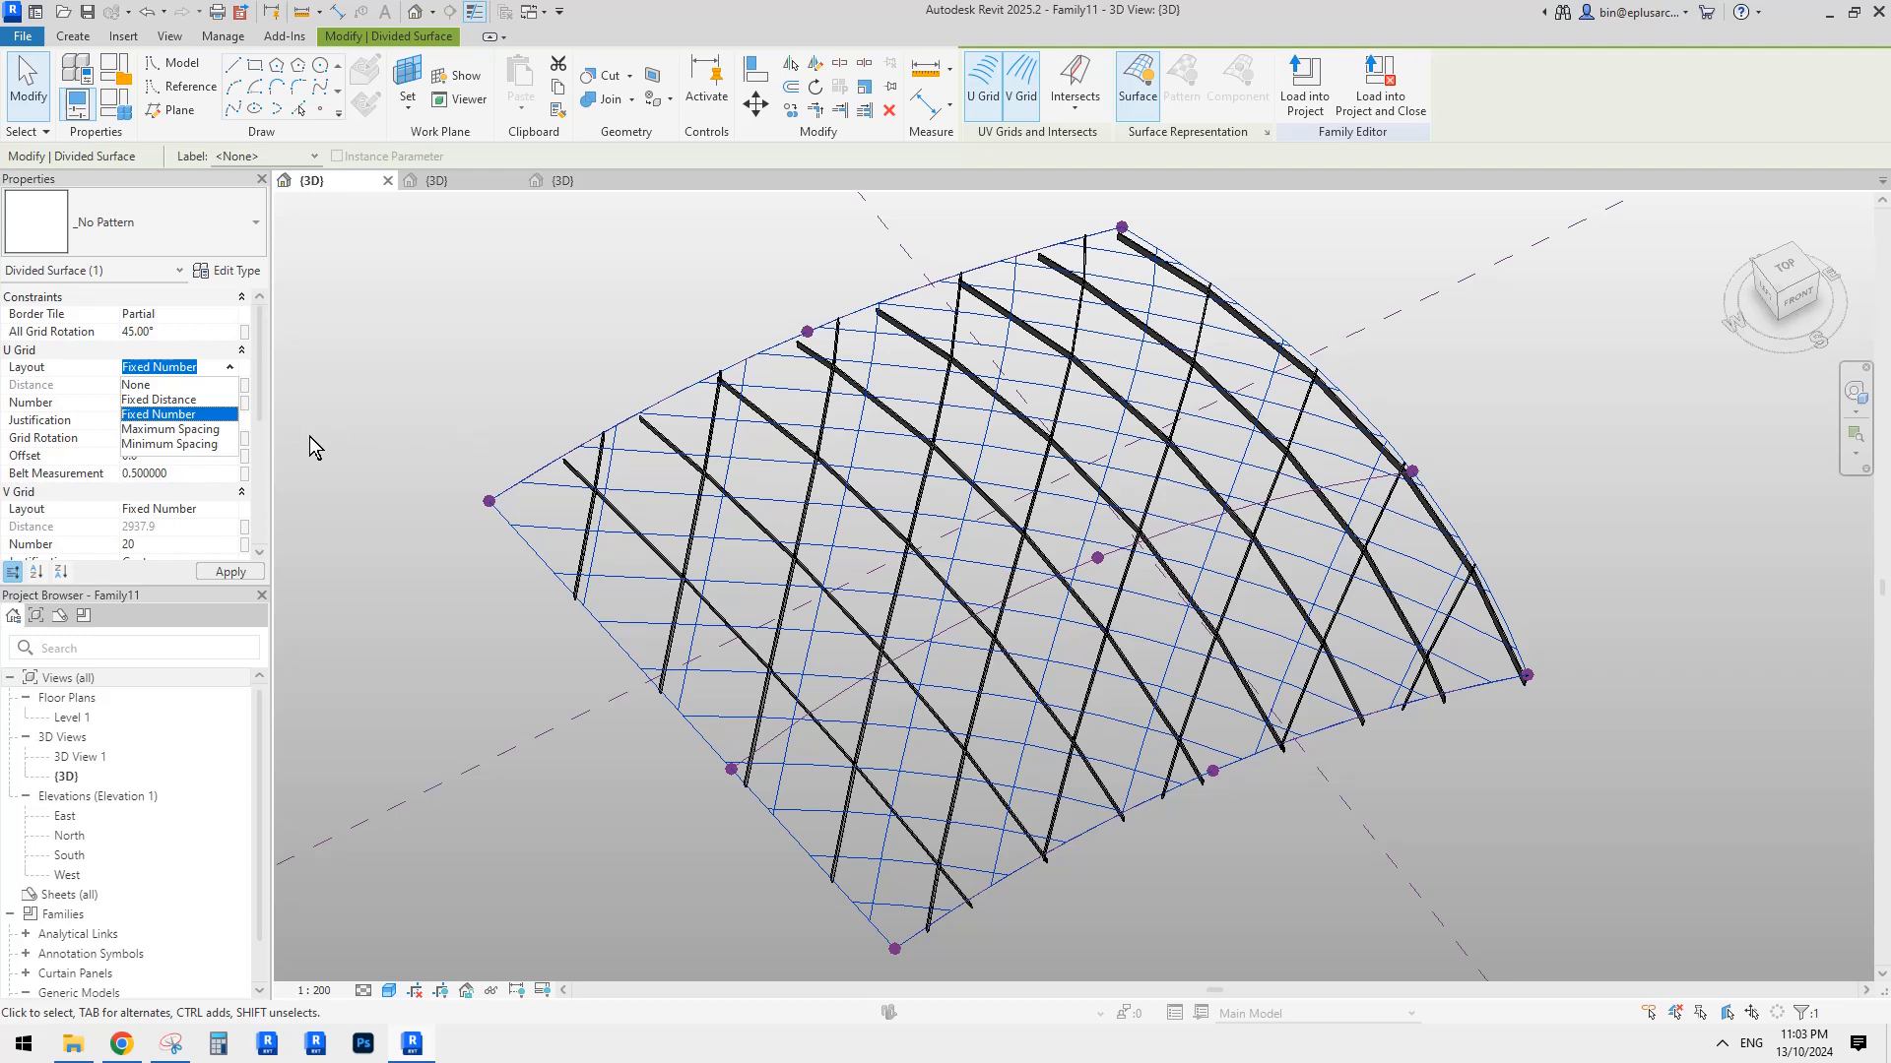
click(969, 500)
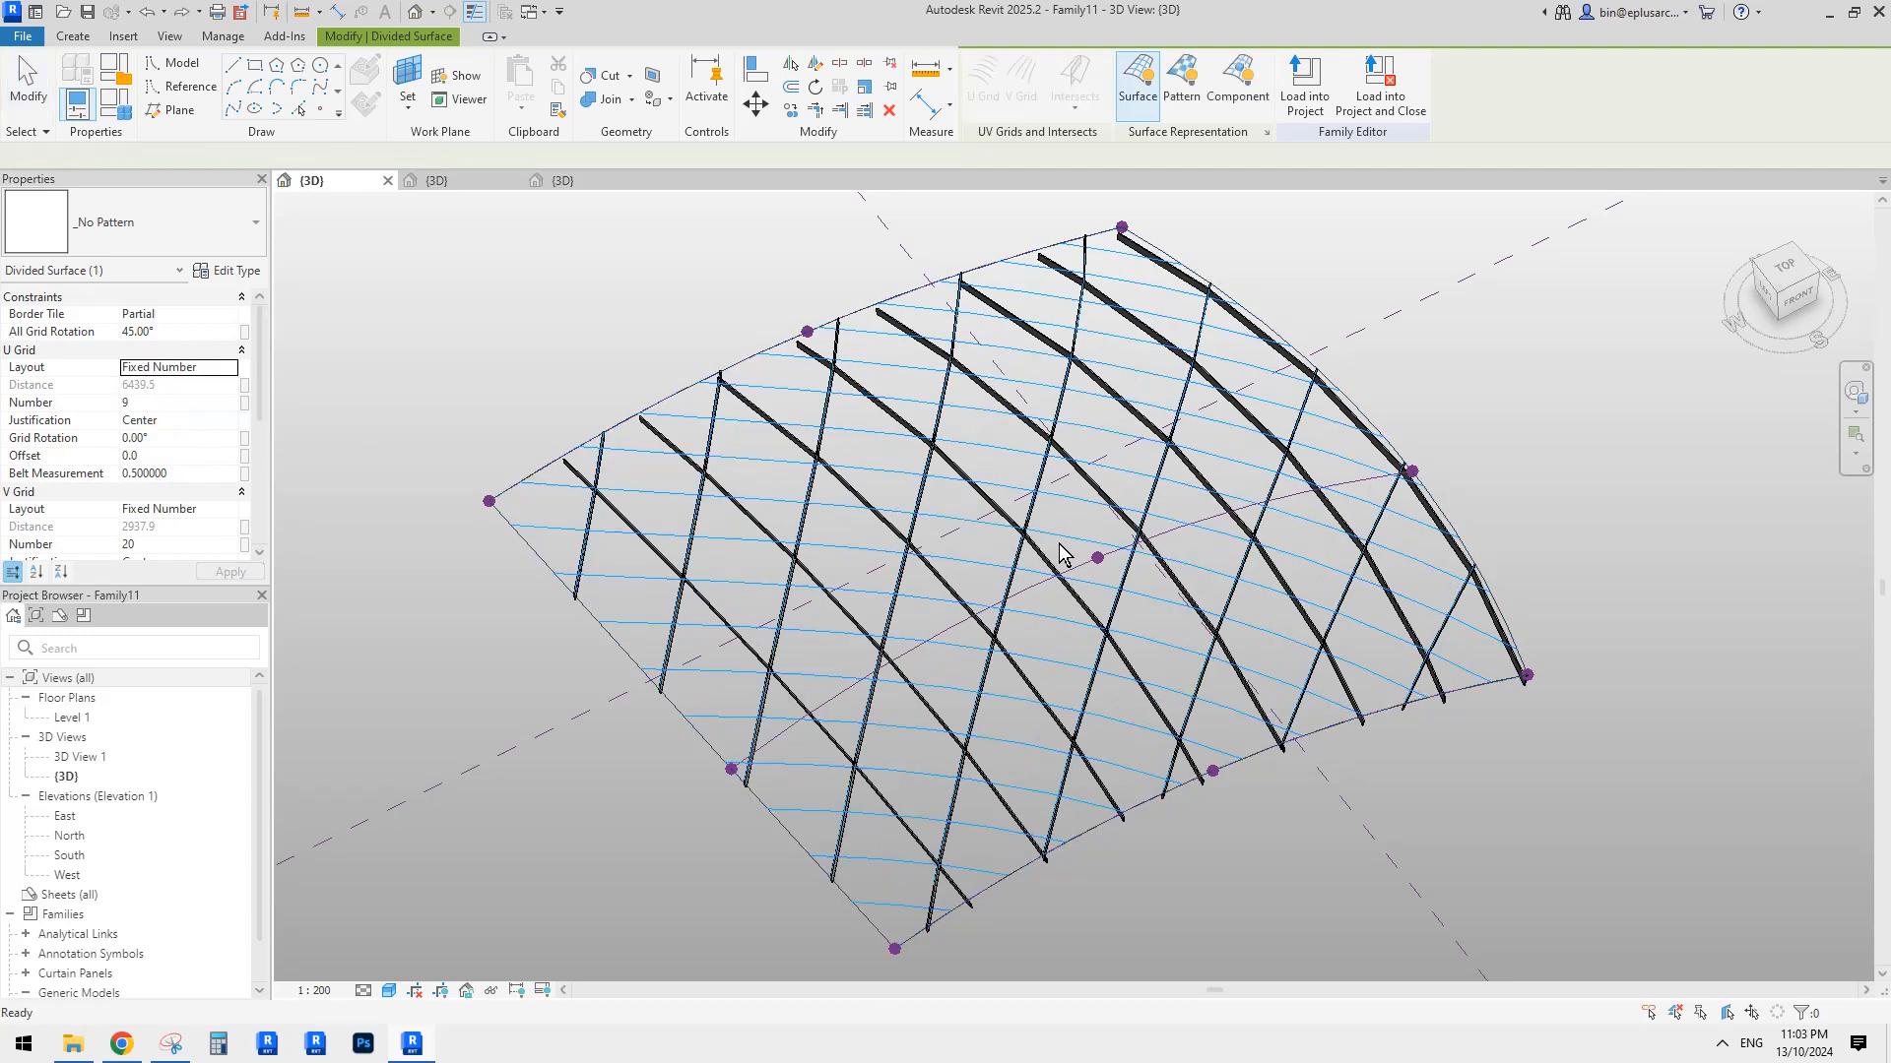
key(Escape)
shift+middle_drag(989, 493, 898, 492)
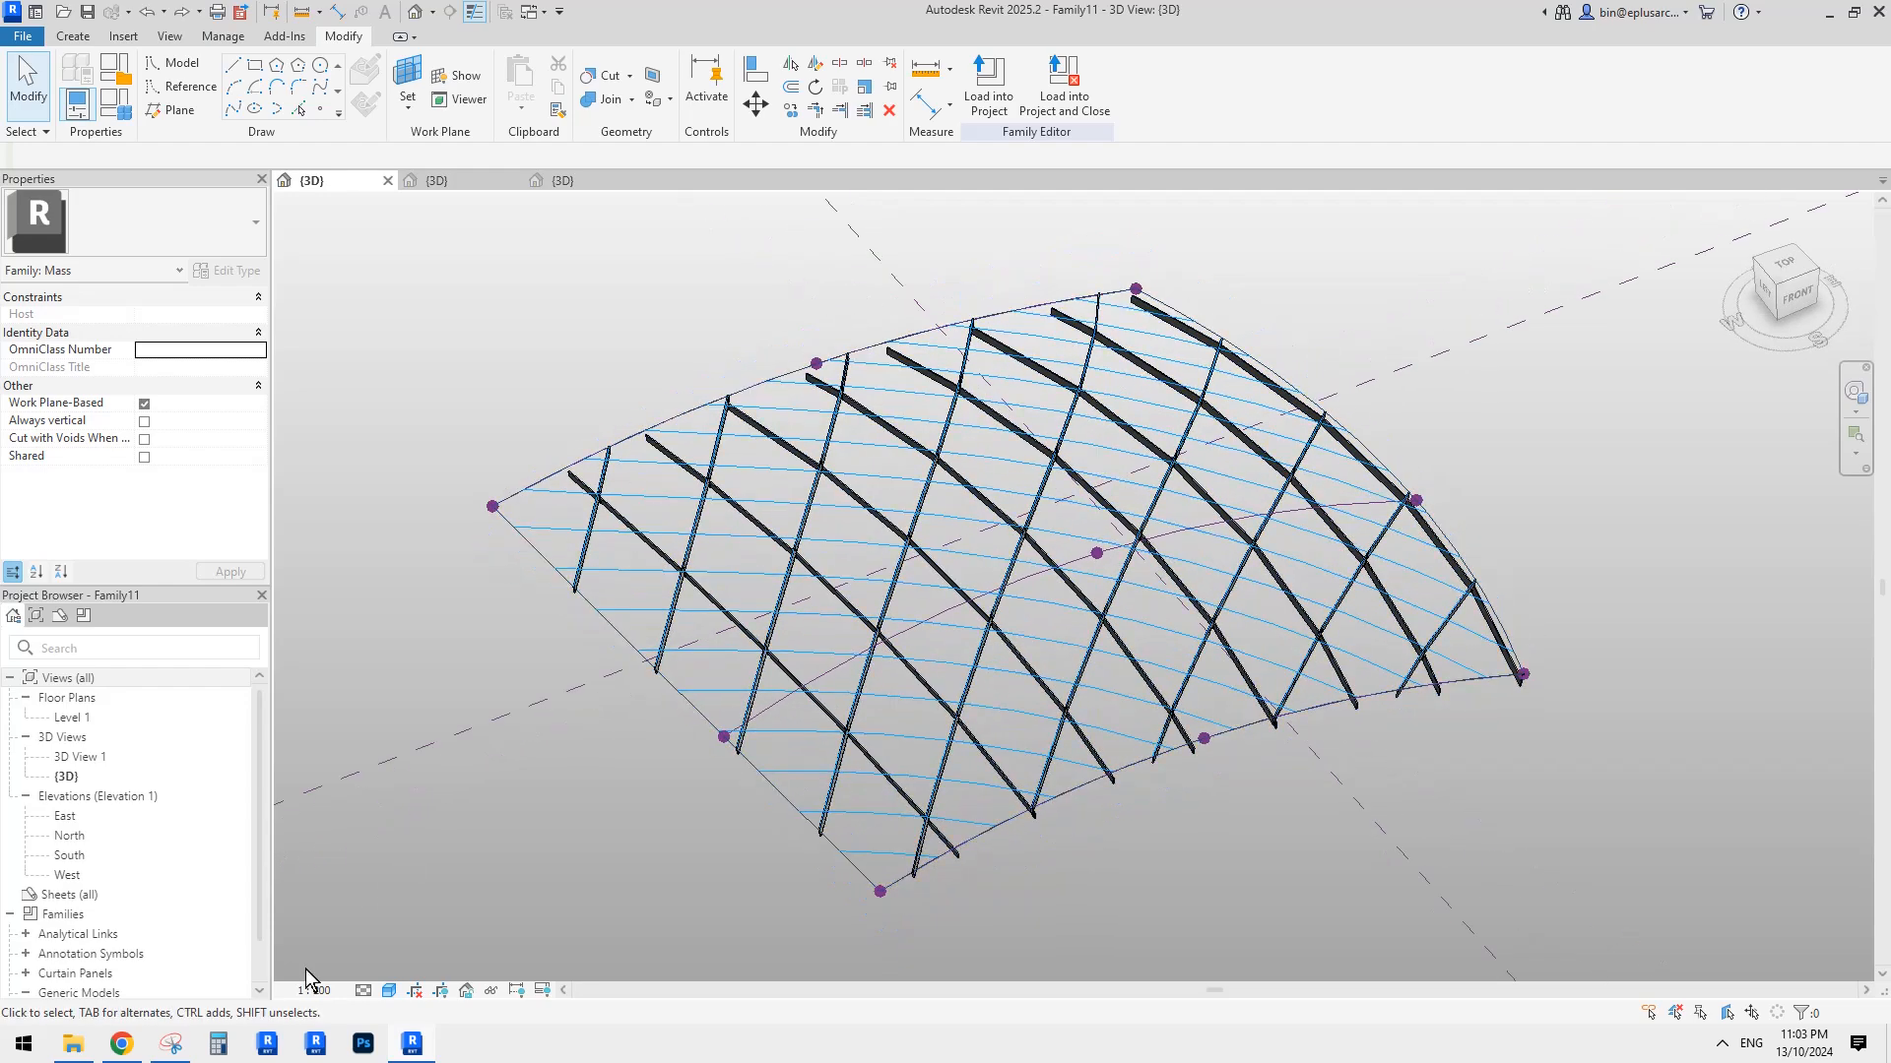
Recheck the panel spacing in the browser's reference images and set the divided surface's V grid number to 30 in Revit.
click(122, 1046)
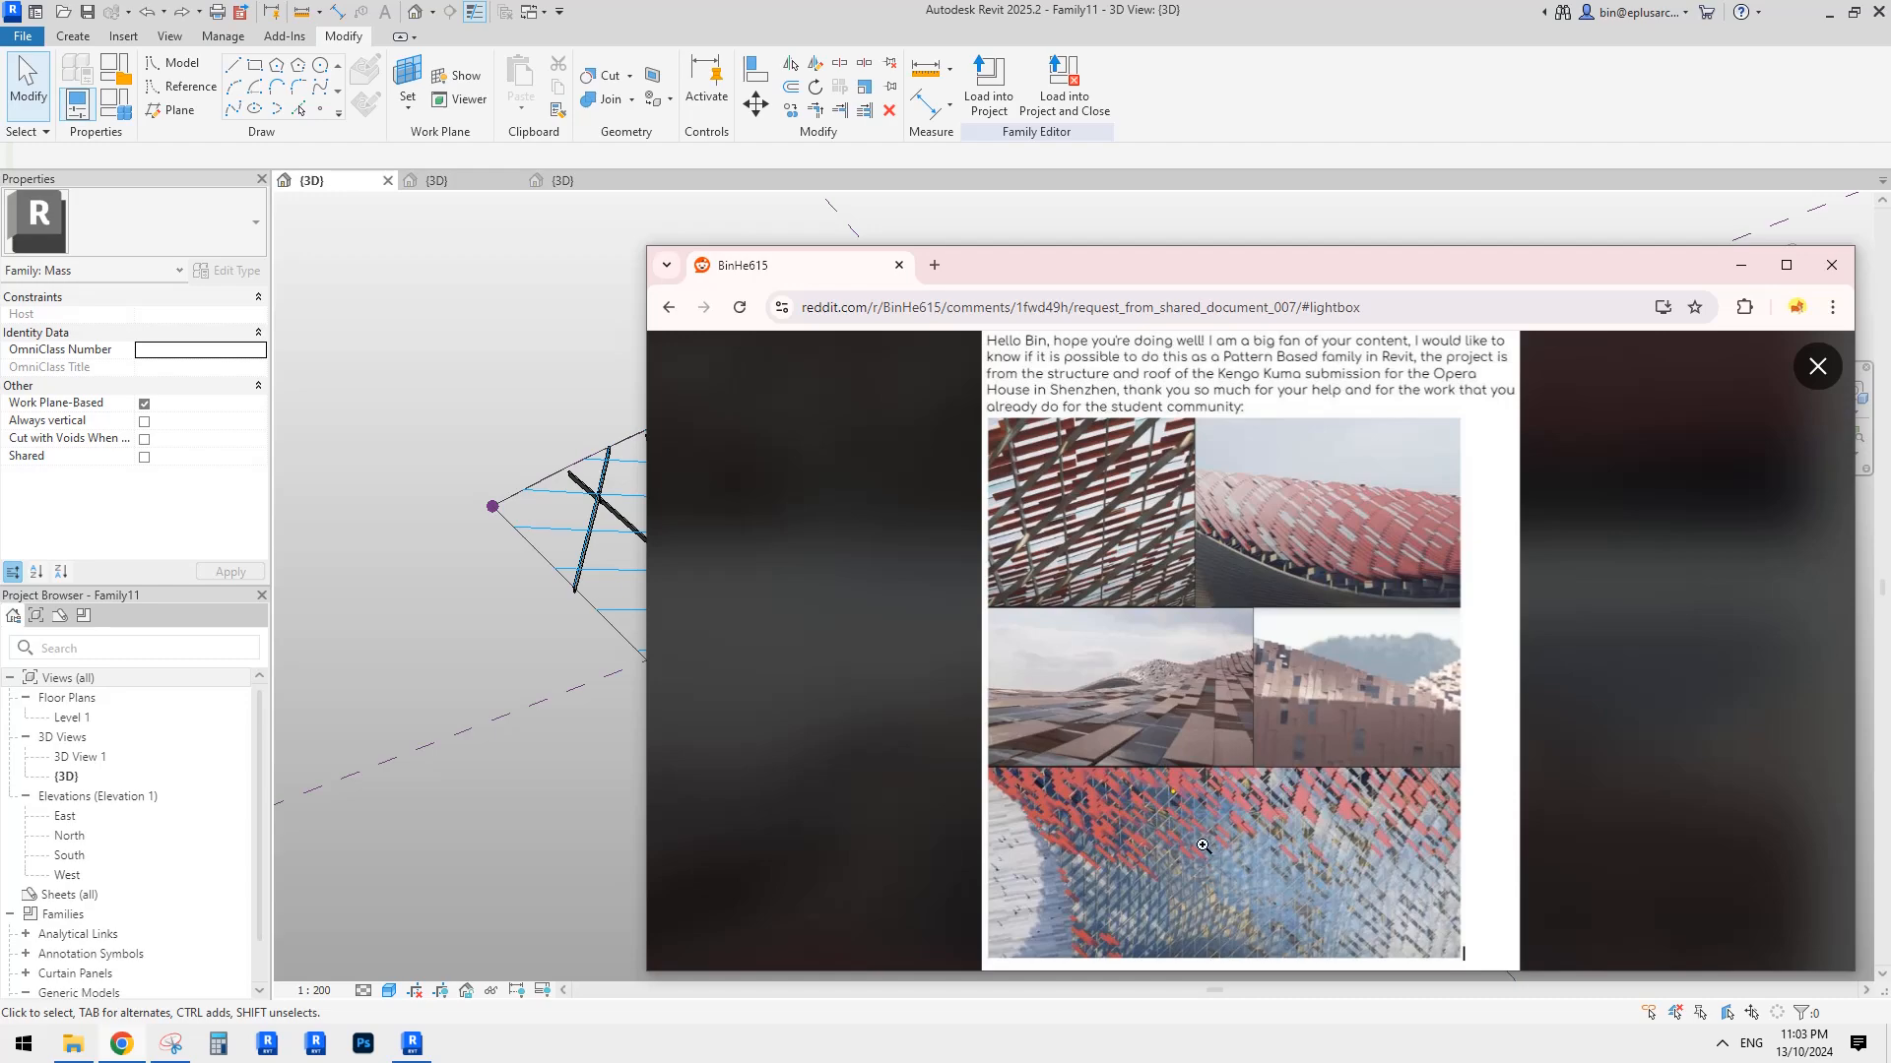
click(517, 734)
shift+middle_drag(1241, 601, 911, 571)
click(969, 522)
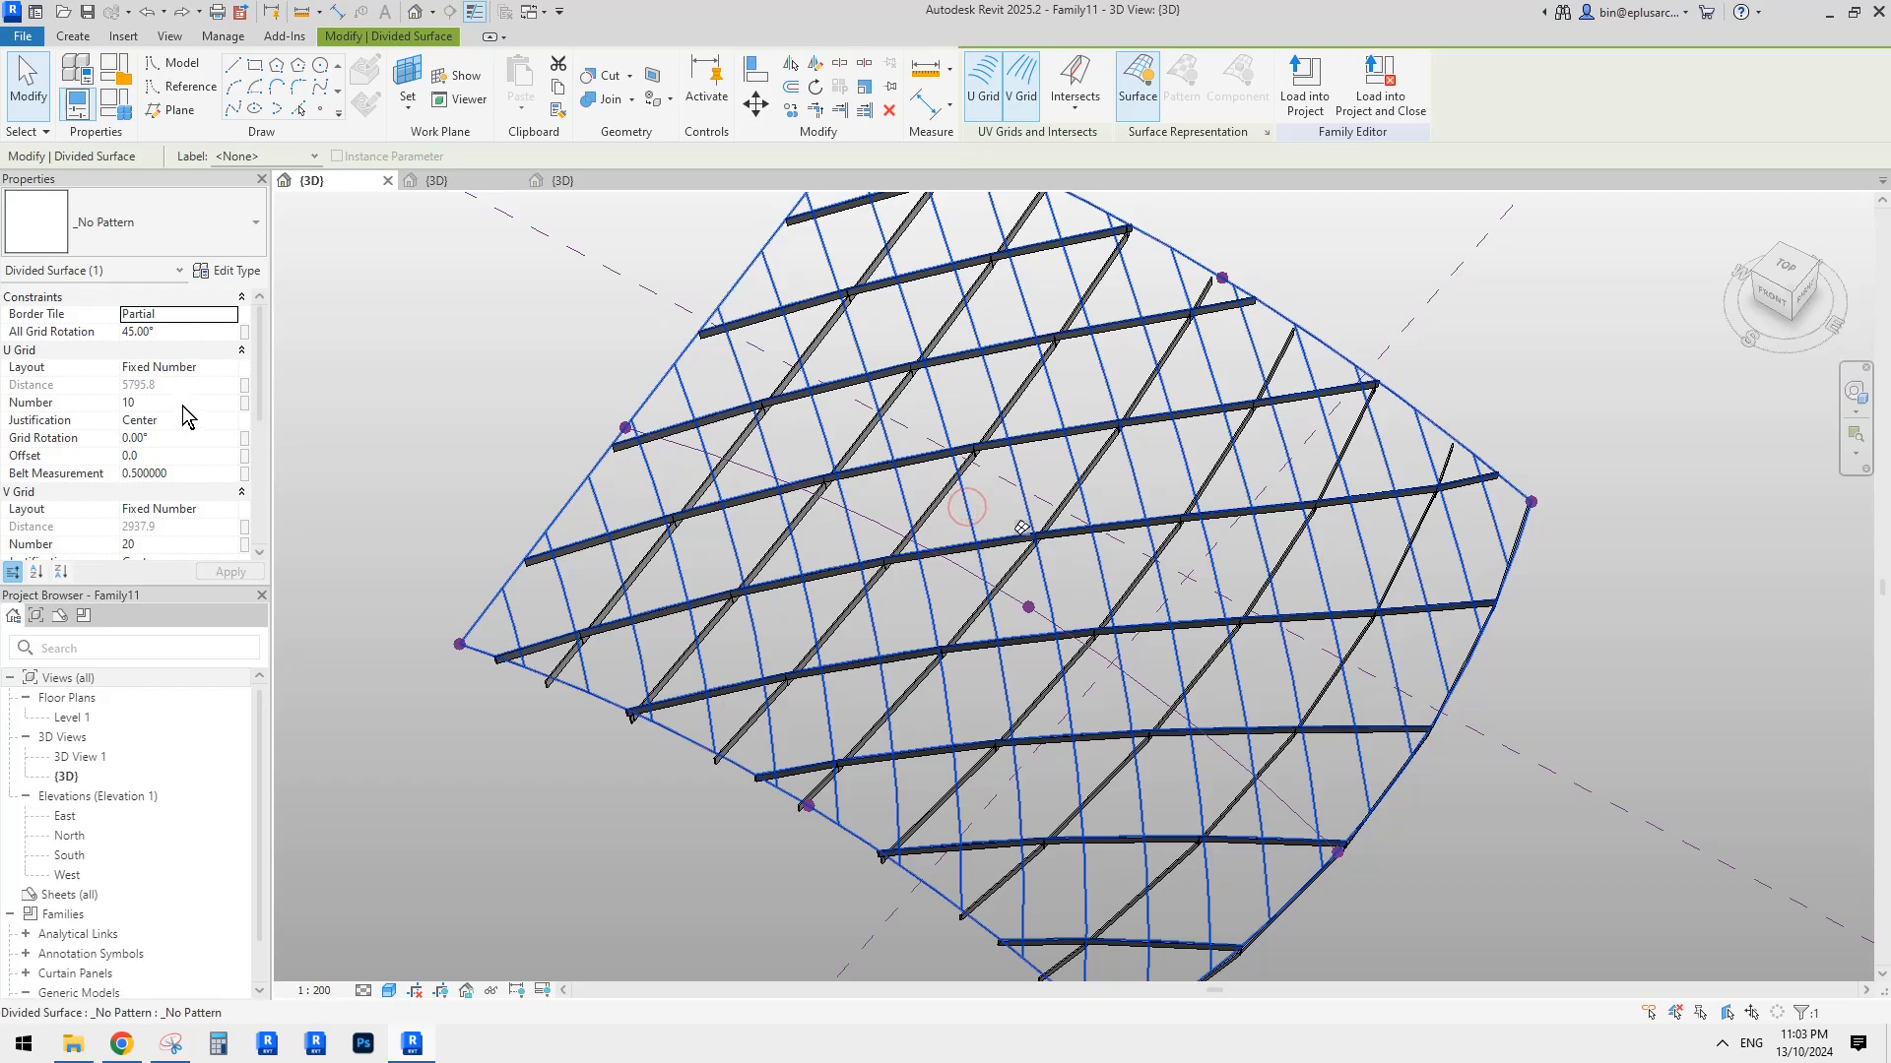
double_click(177, 544)
text(30)
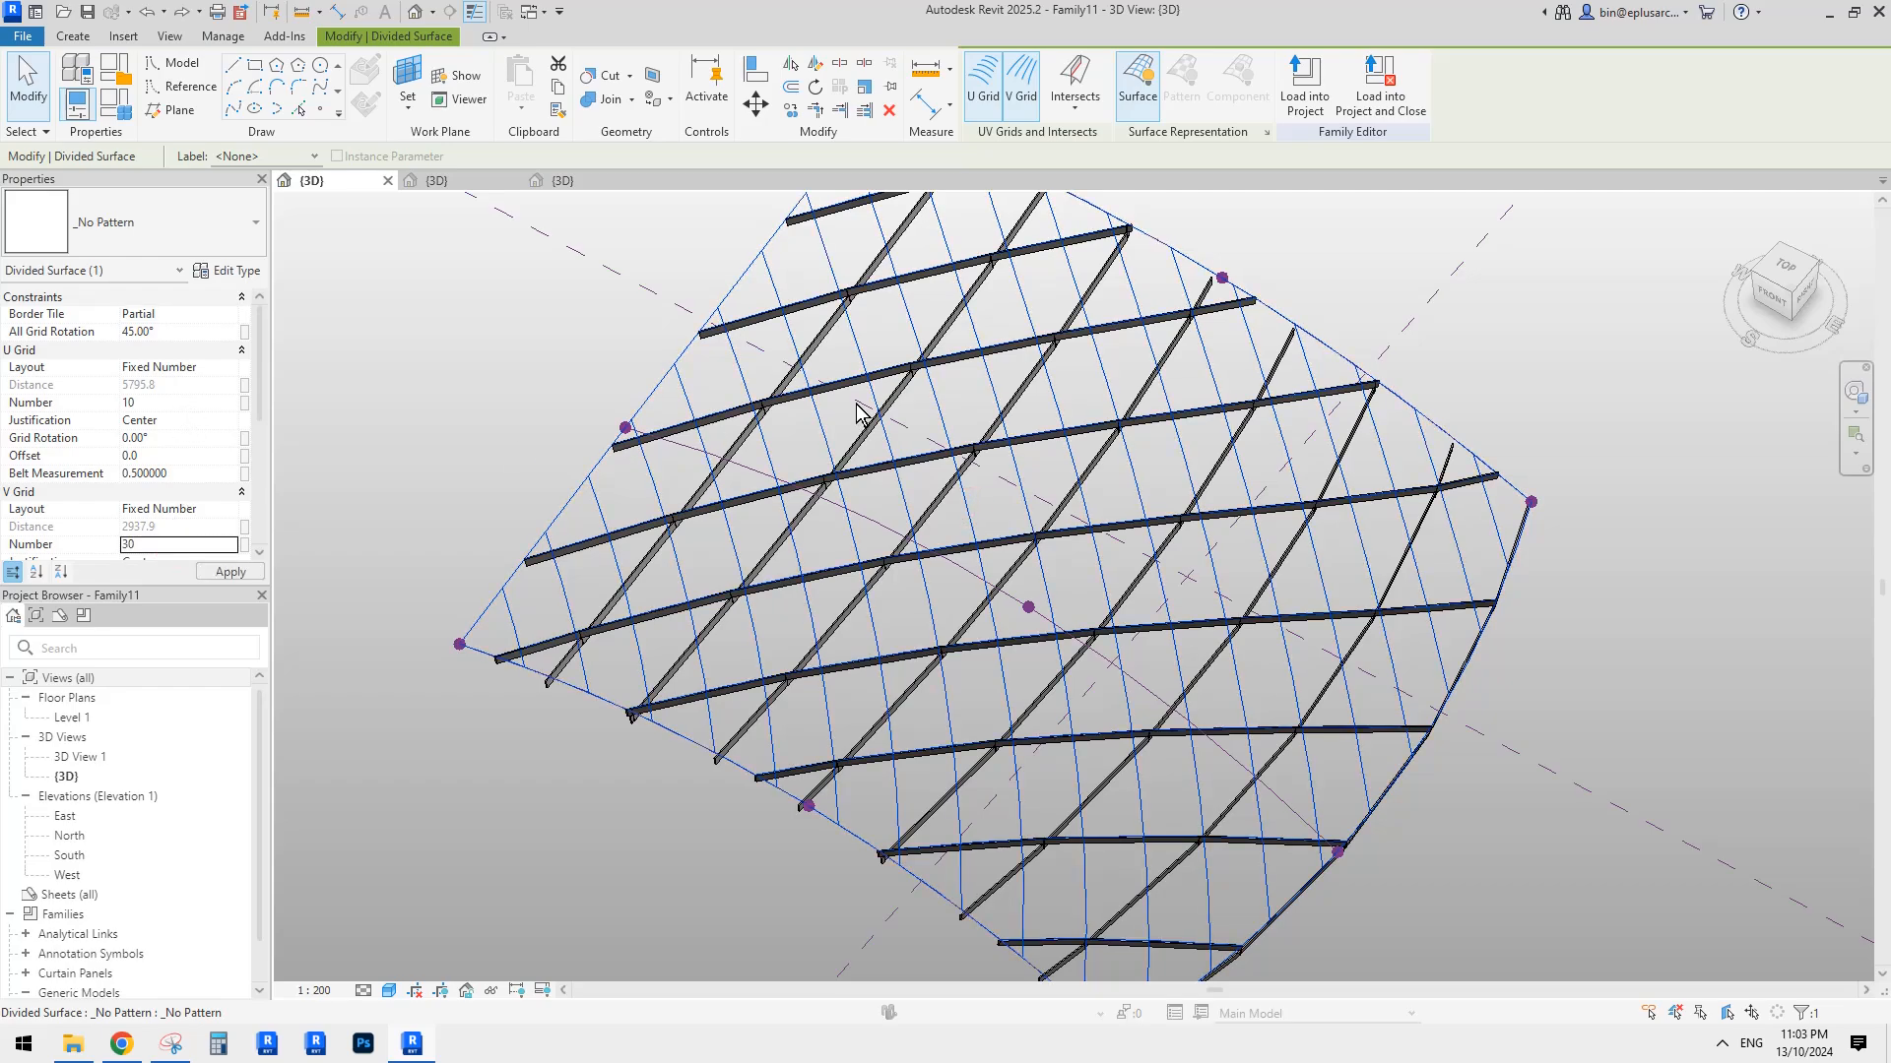
key(Escape)
Examine how the denser divided surface grid crosses the beam lattice, comparing it with the browser's roof reference images.
shift+middle_drag(1020, 520, 870, 675)
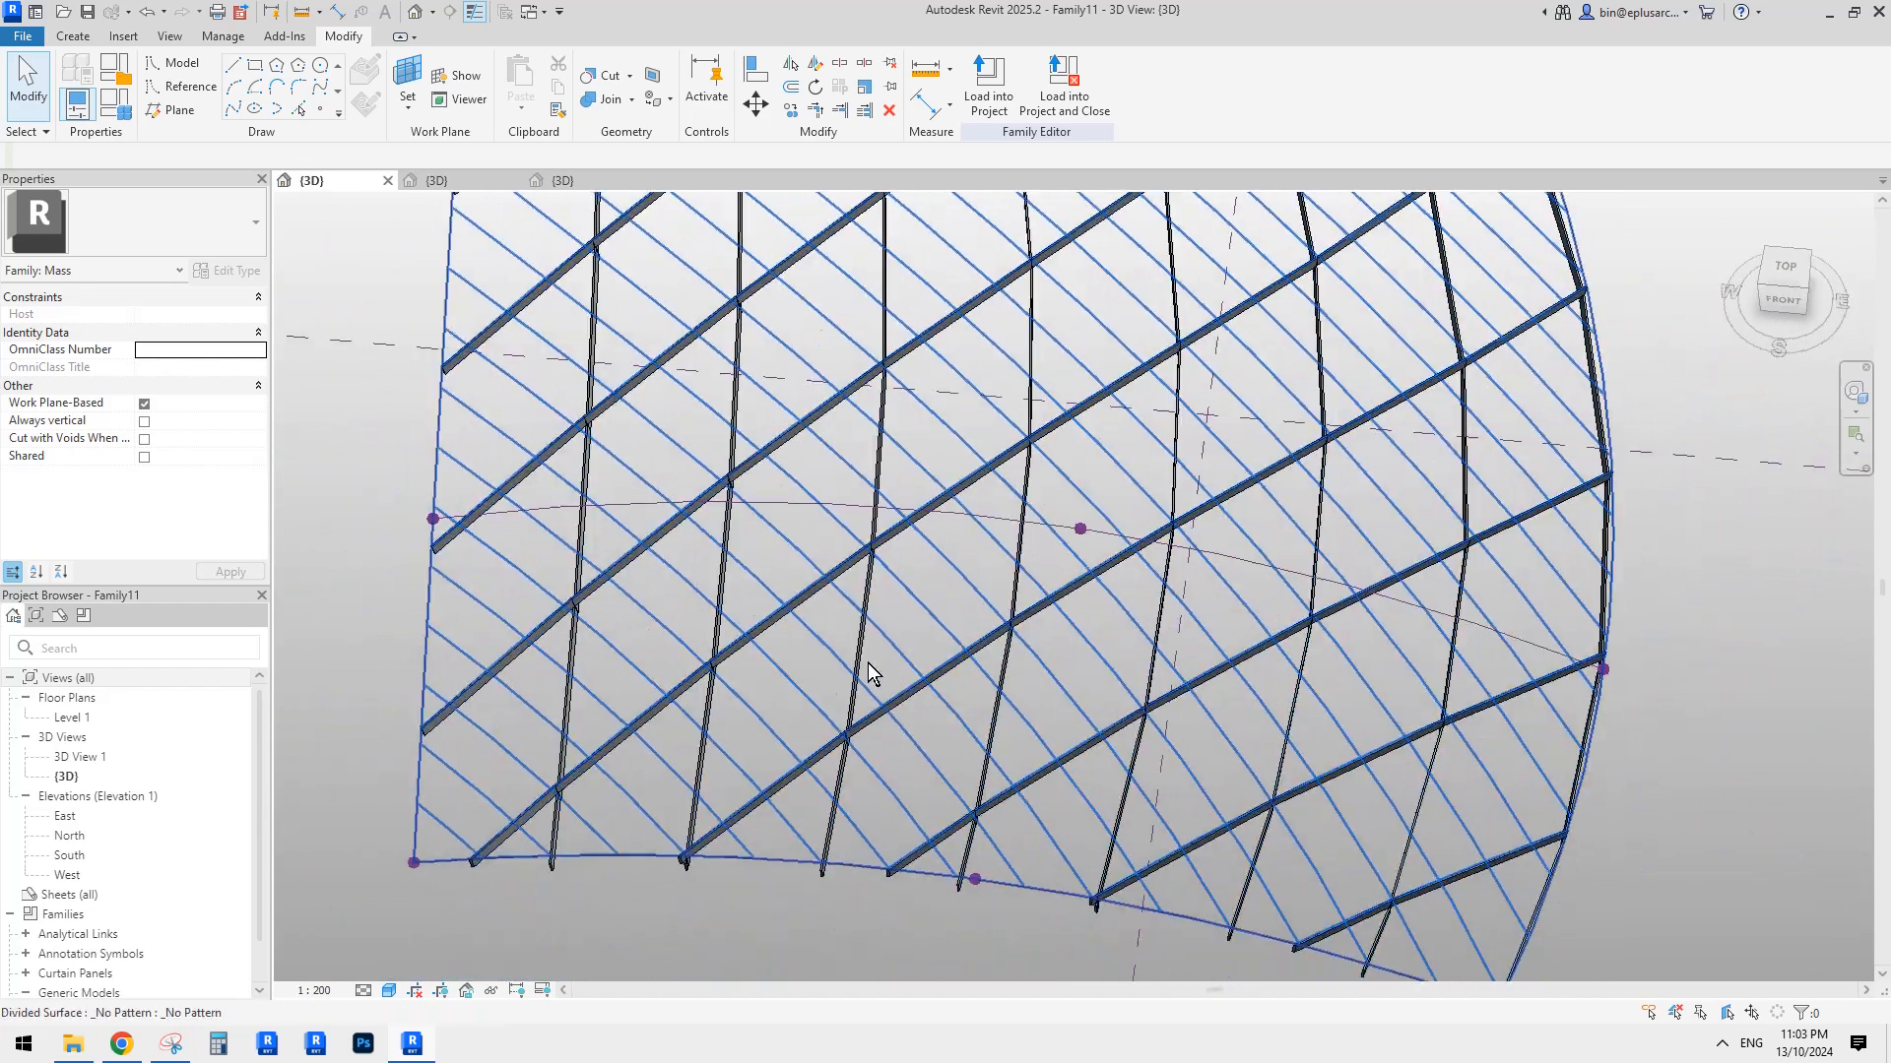
click(122, 1045)
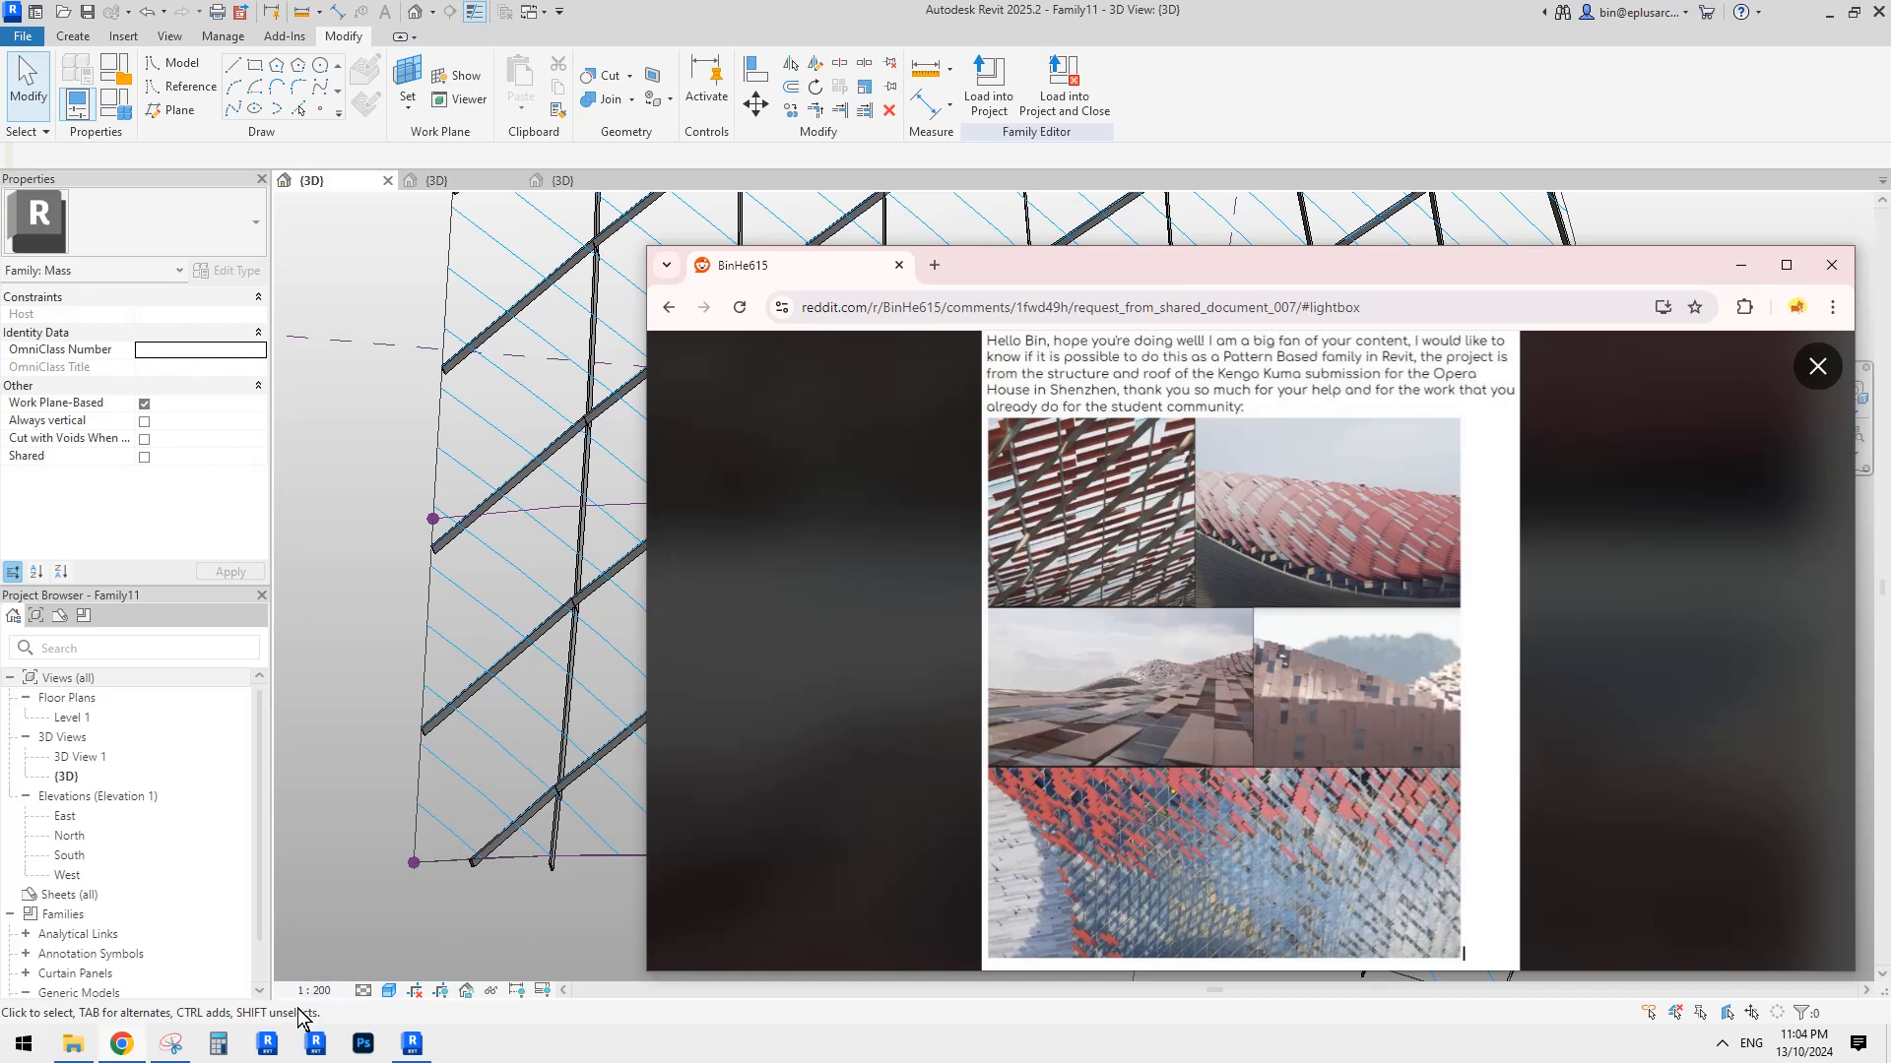
click(421, 1044)
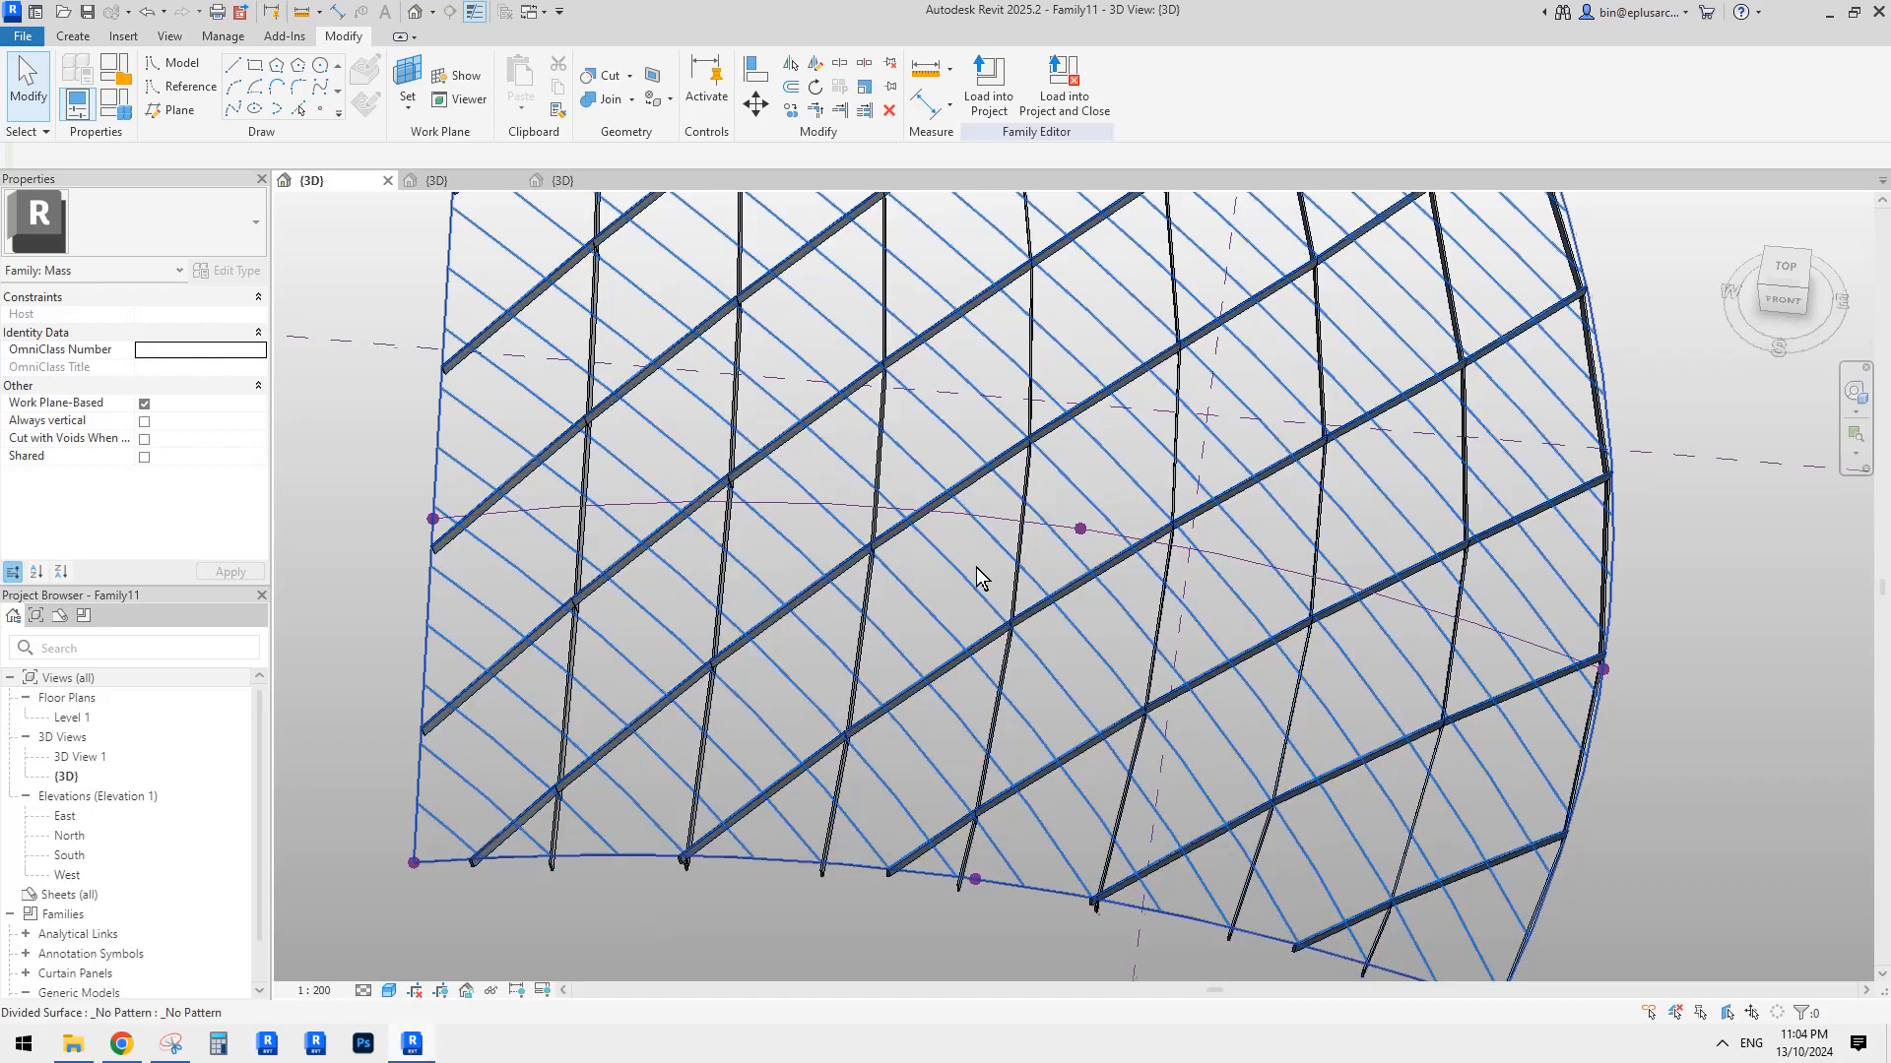
shift+middle_drag(954, 579, 1022, 534)
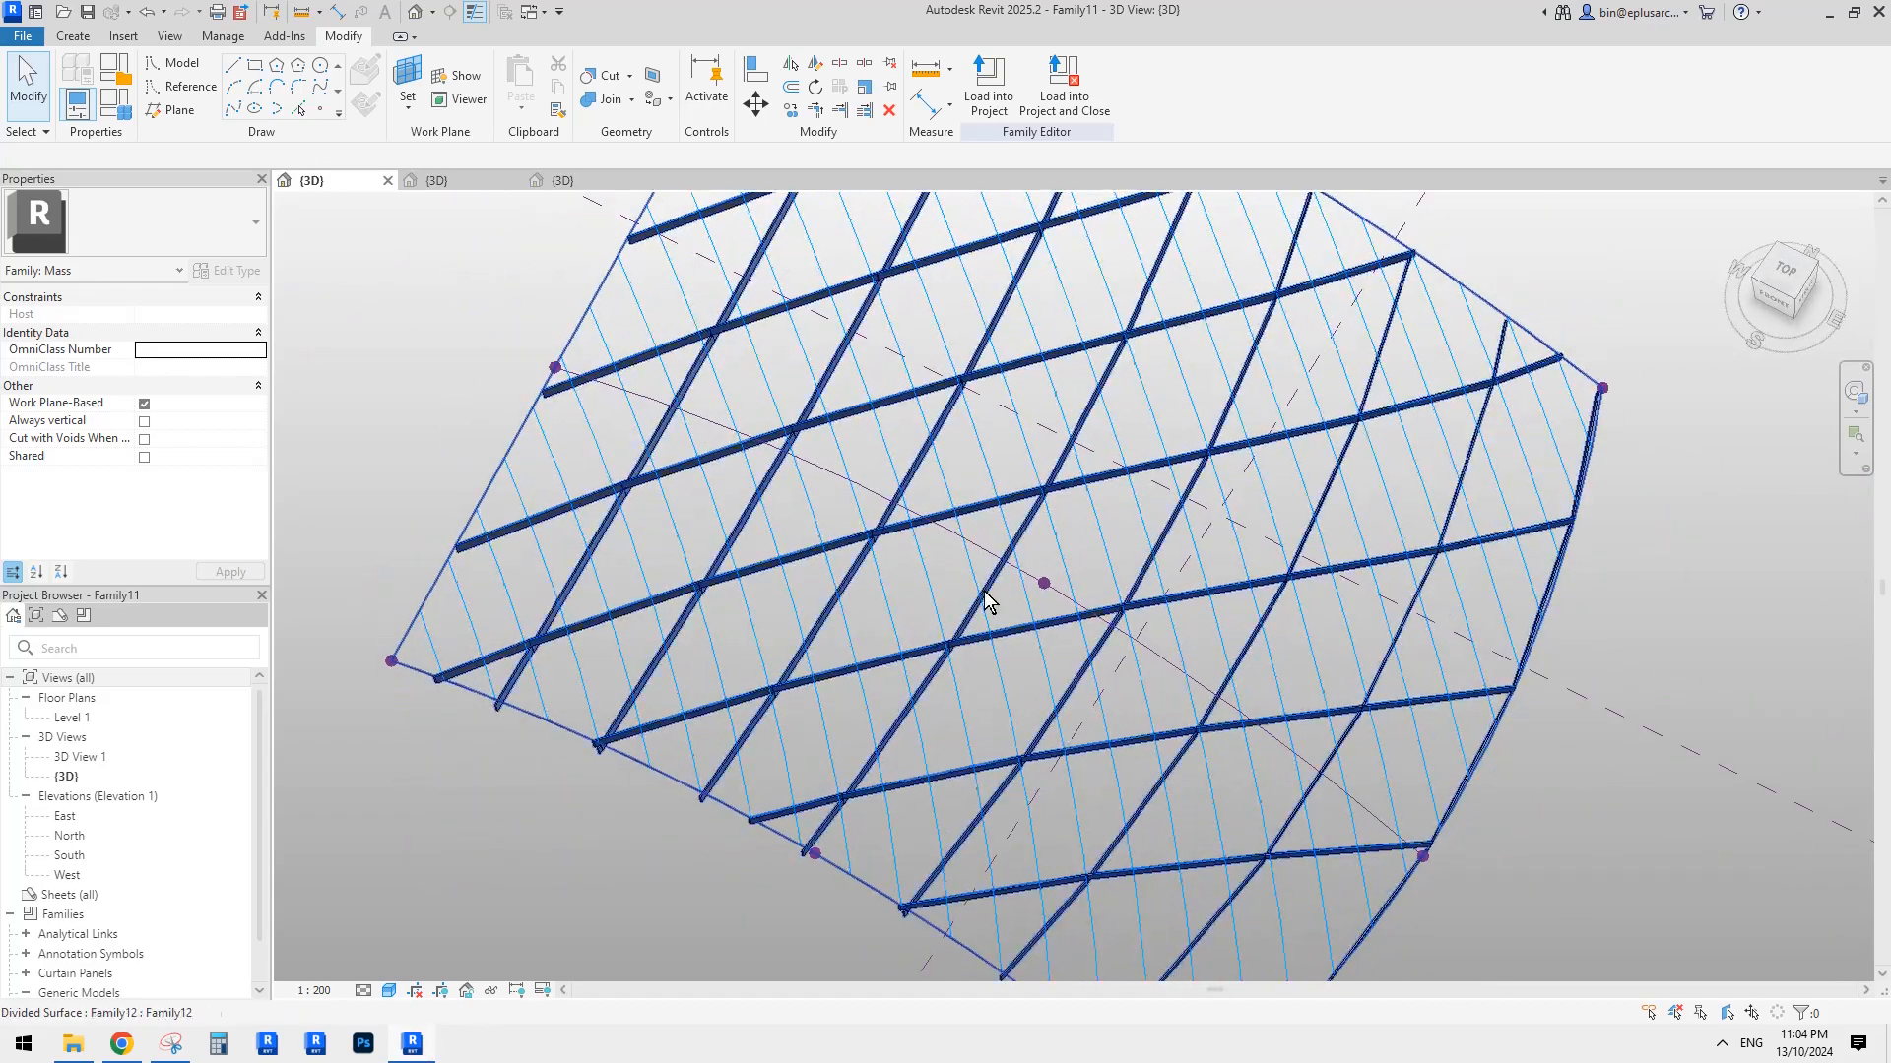
shift+middle_drag(992, 603, 1217, 484)
scroll(1152, 552, up, 5)
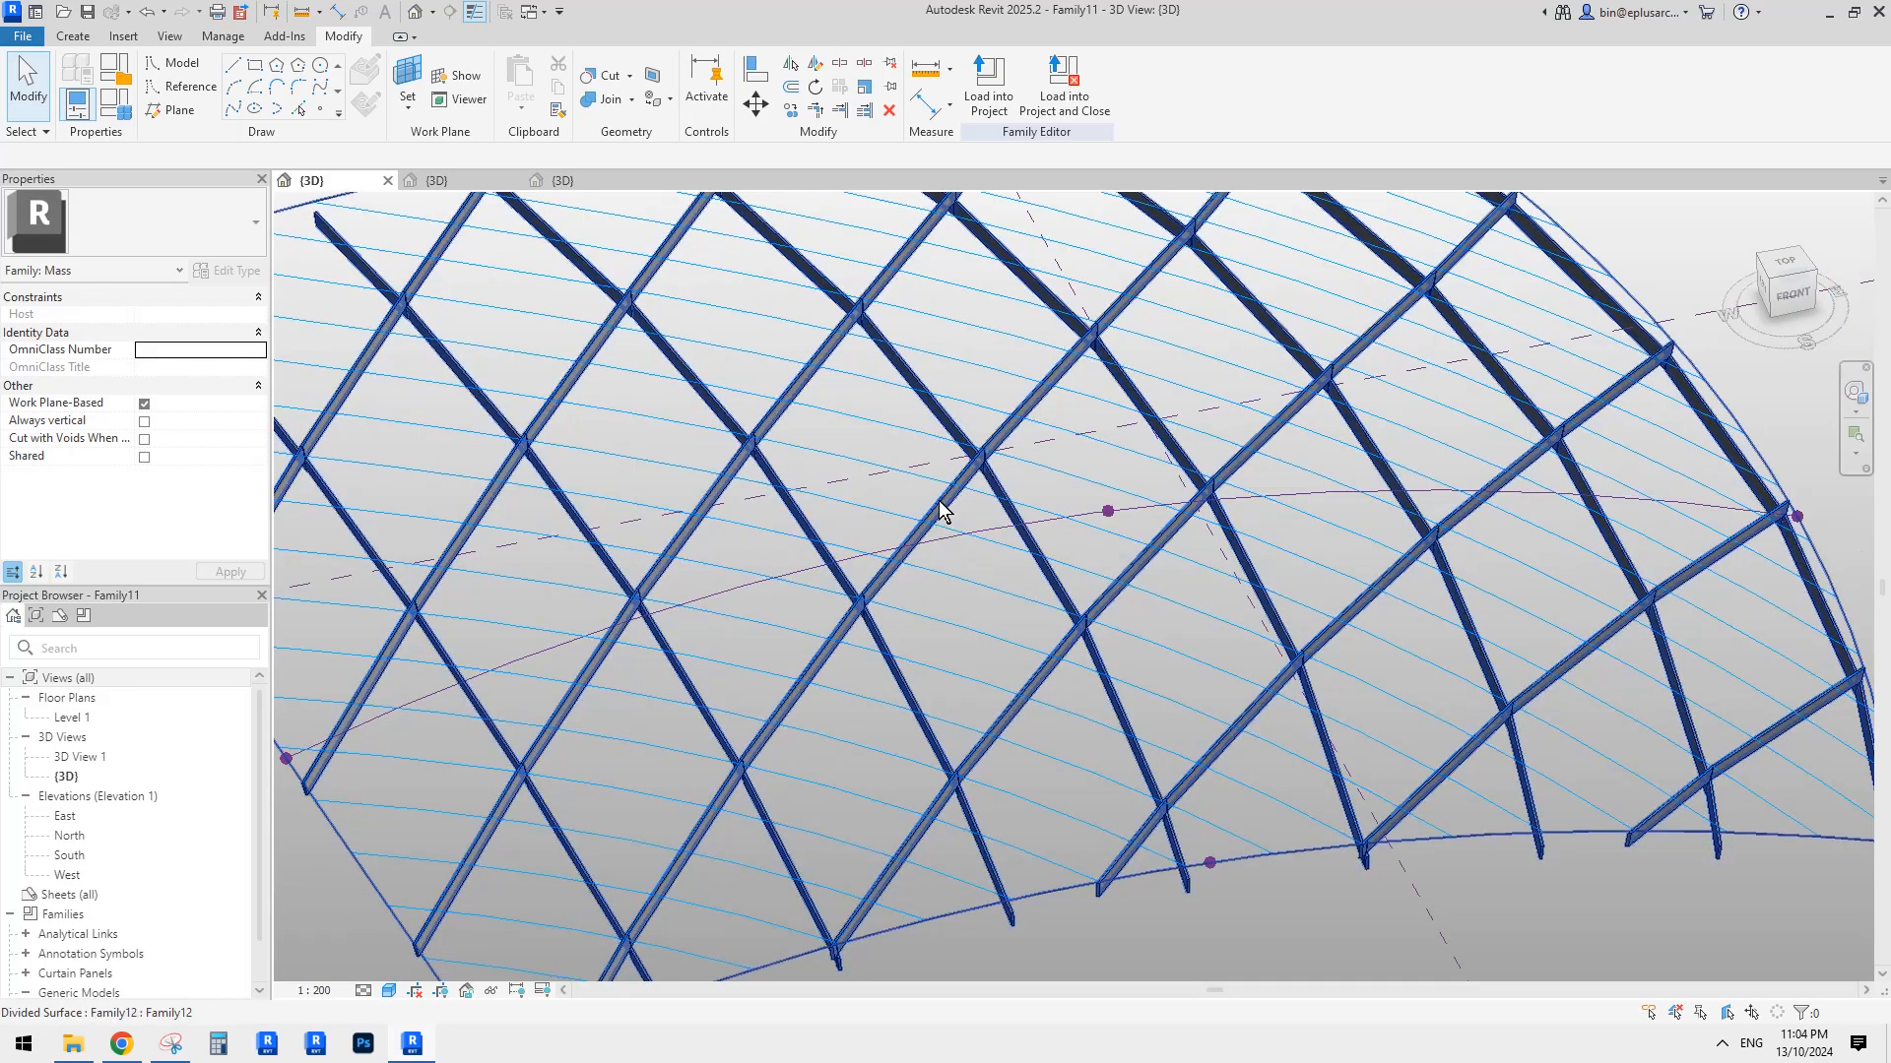
shift+middle_drag(1029, 597, 962, 608)
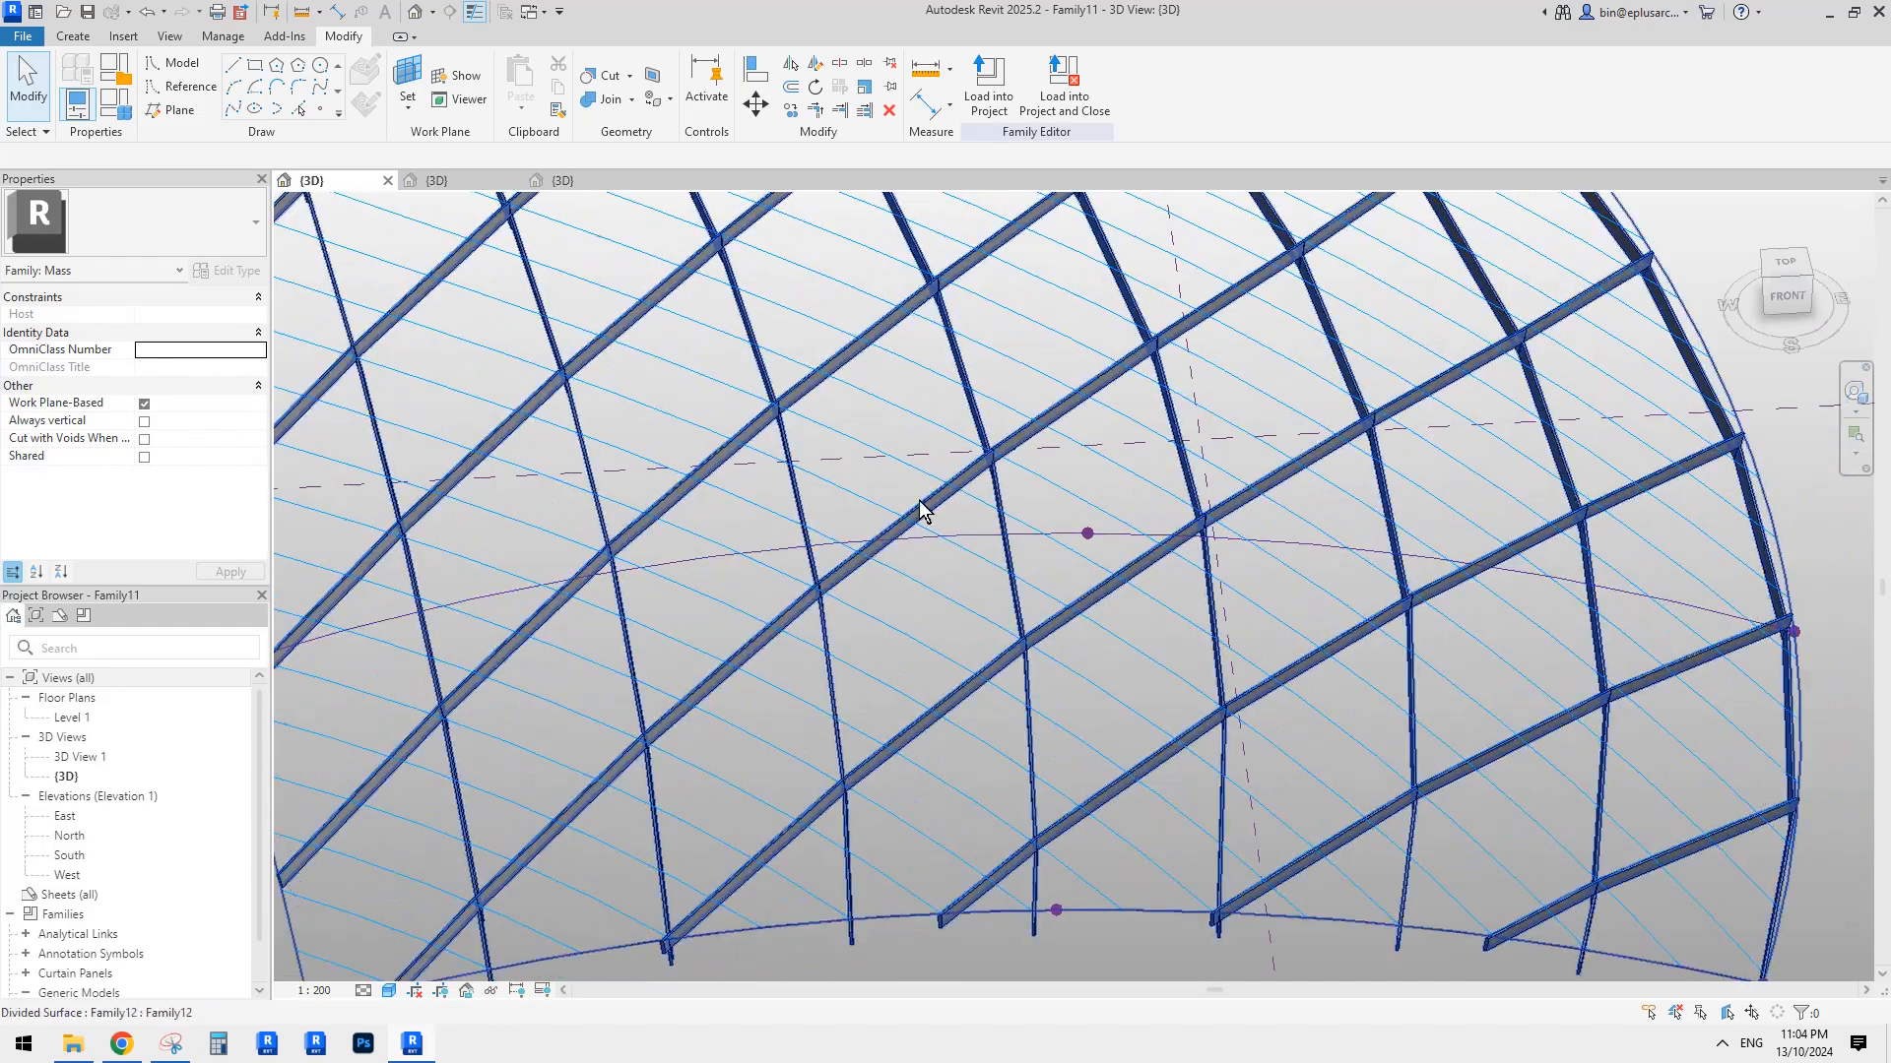
Set the U grid's Grid Rotation to 15° on the patternless divided surface laid over the beam lattice.
scroll(812, 576, down, 3)
shift+middle_drag(966, 612, 907, 536)
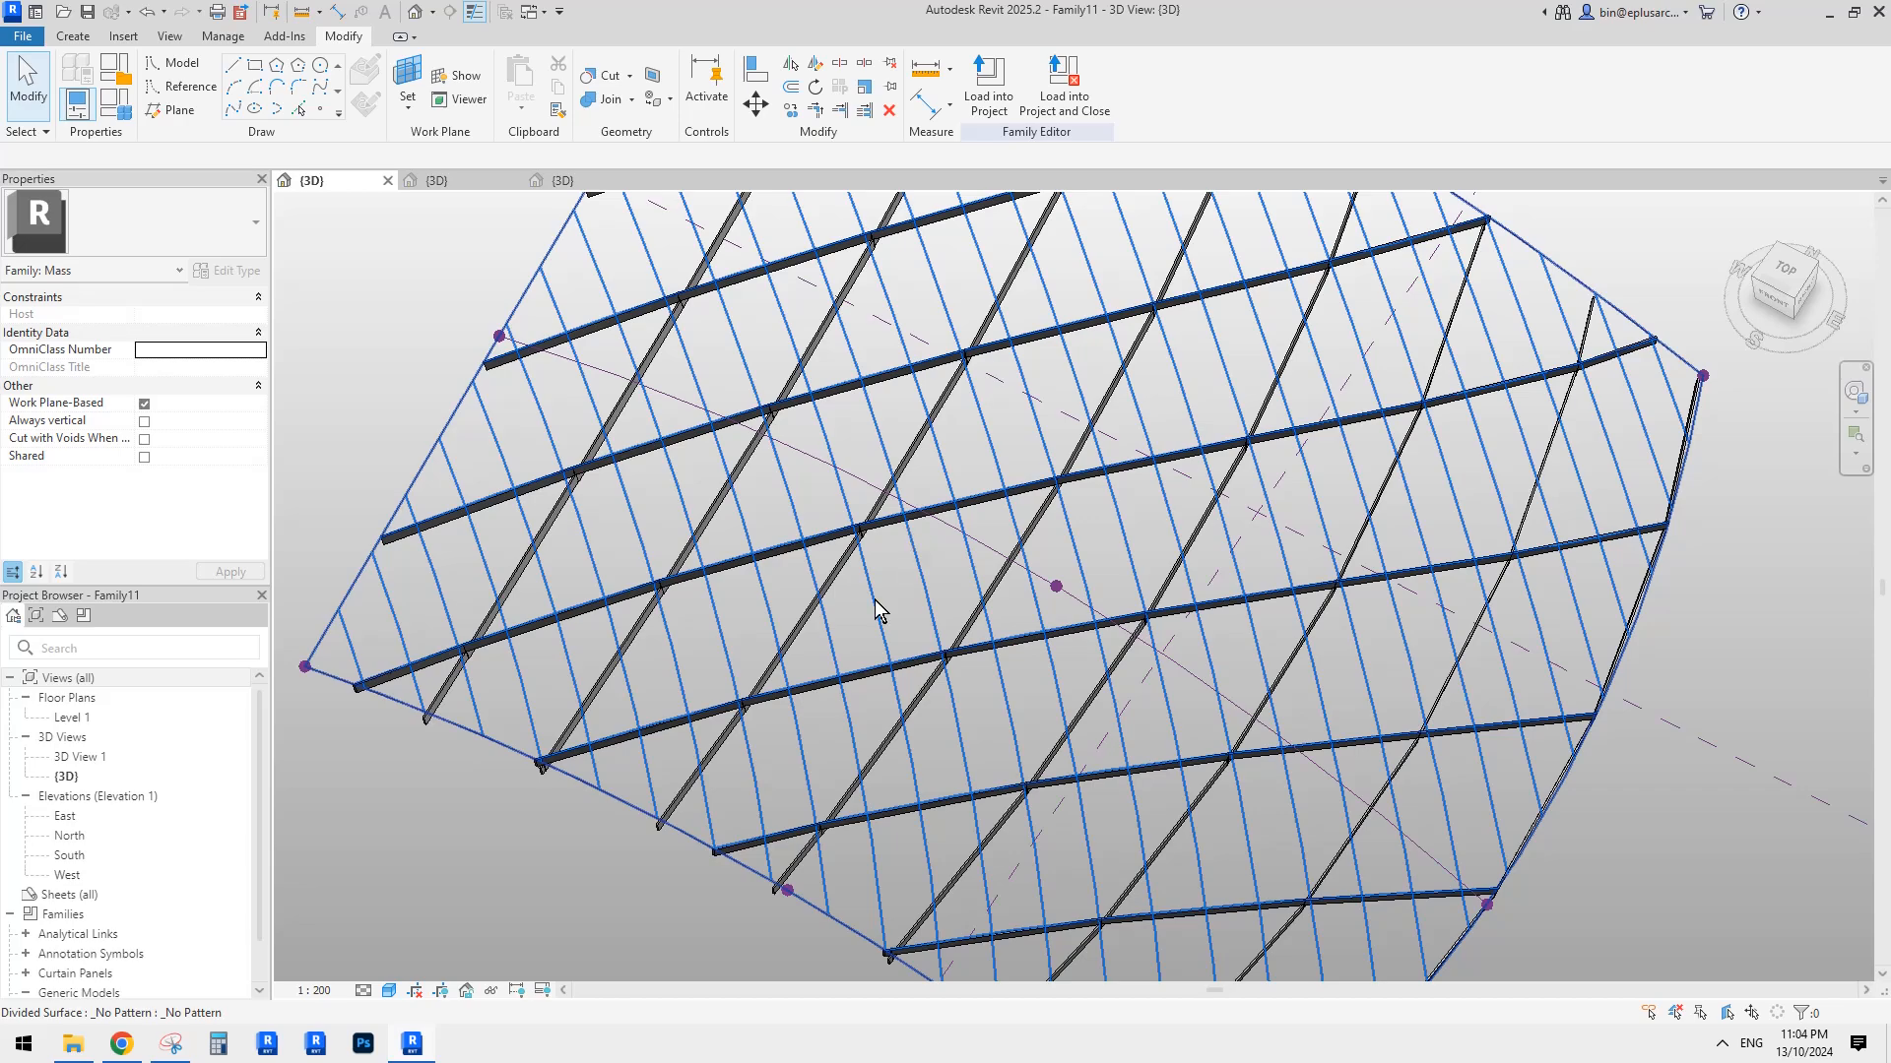
shift+middle_drag(877, 611, 958, 612)
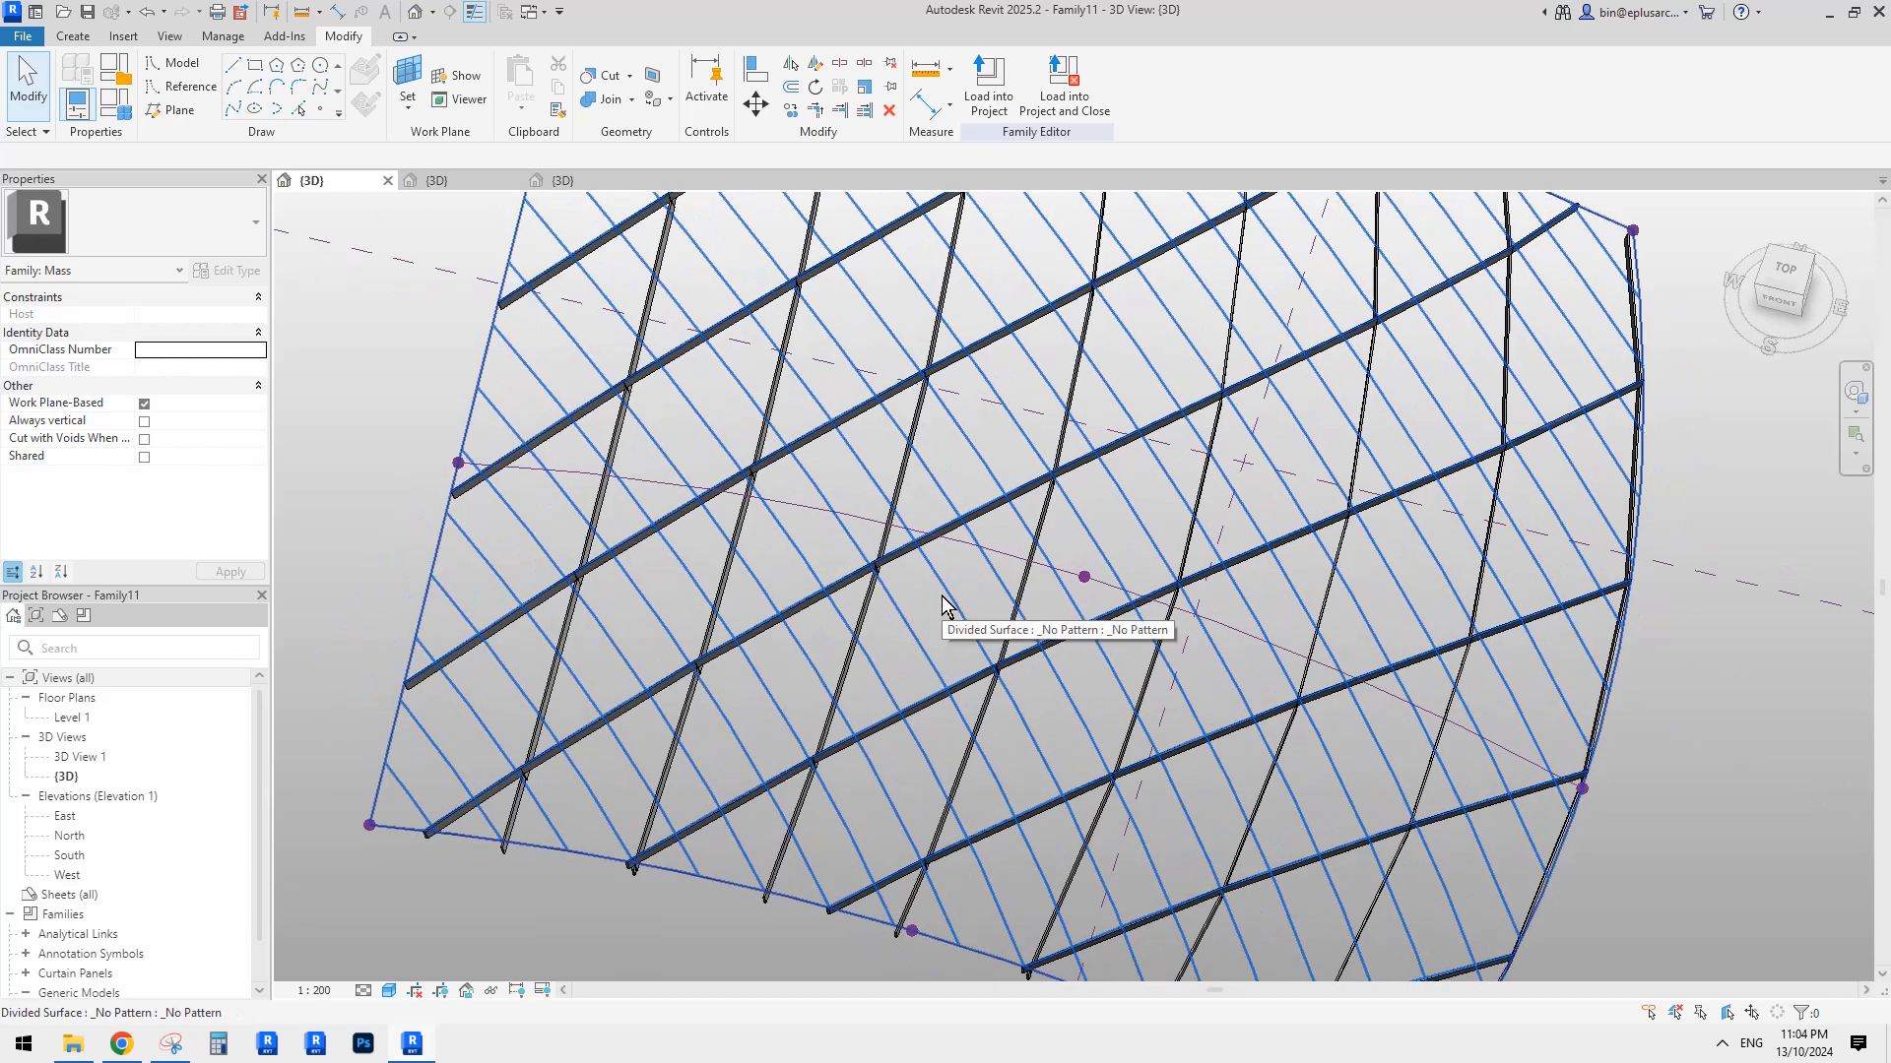
click(943, 583)
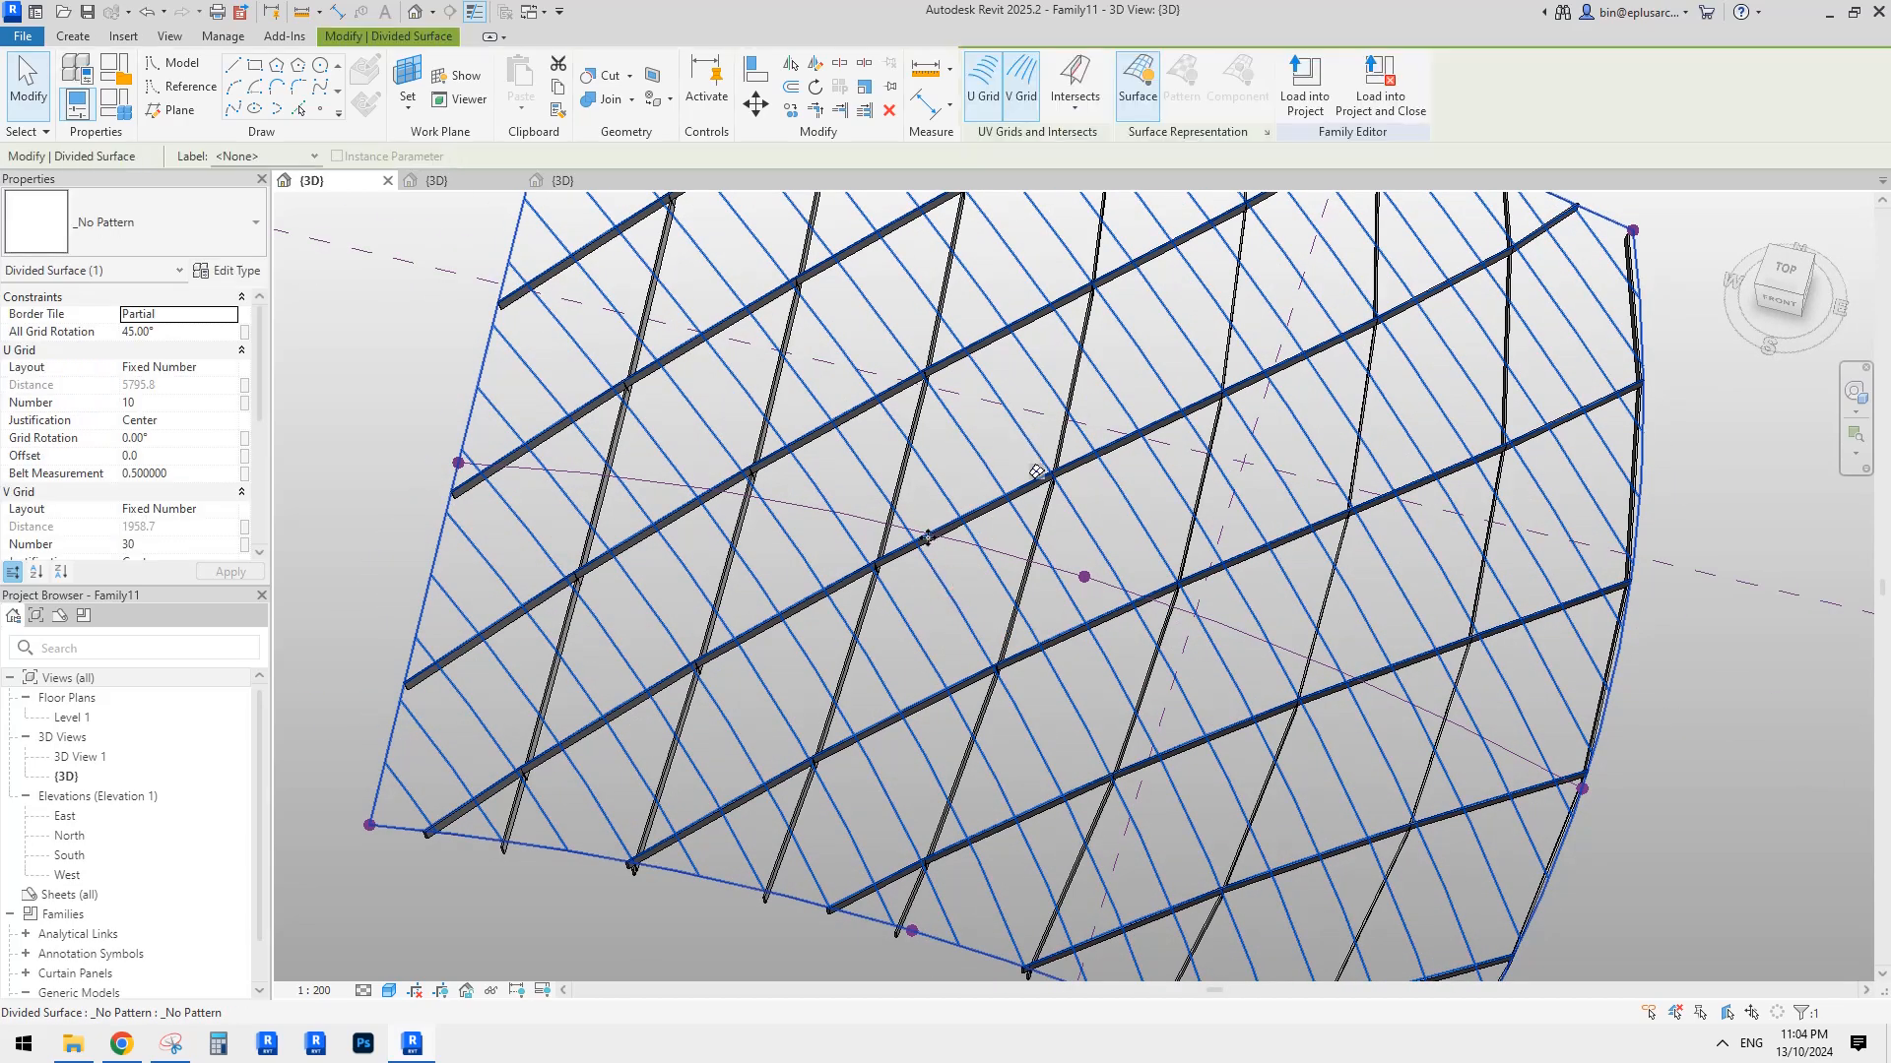
shift+middle_drag(932, 522, 921, 529)
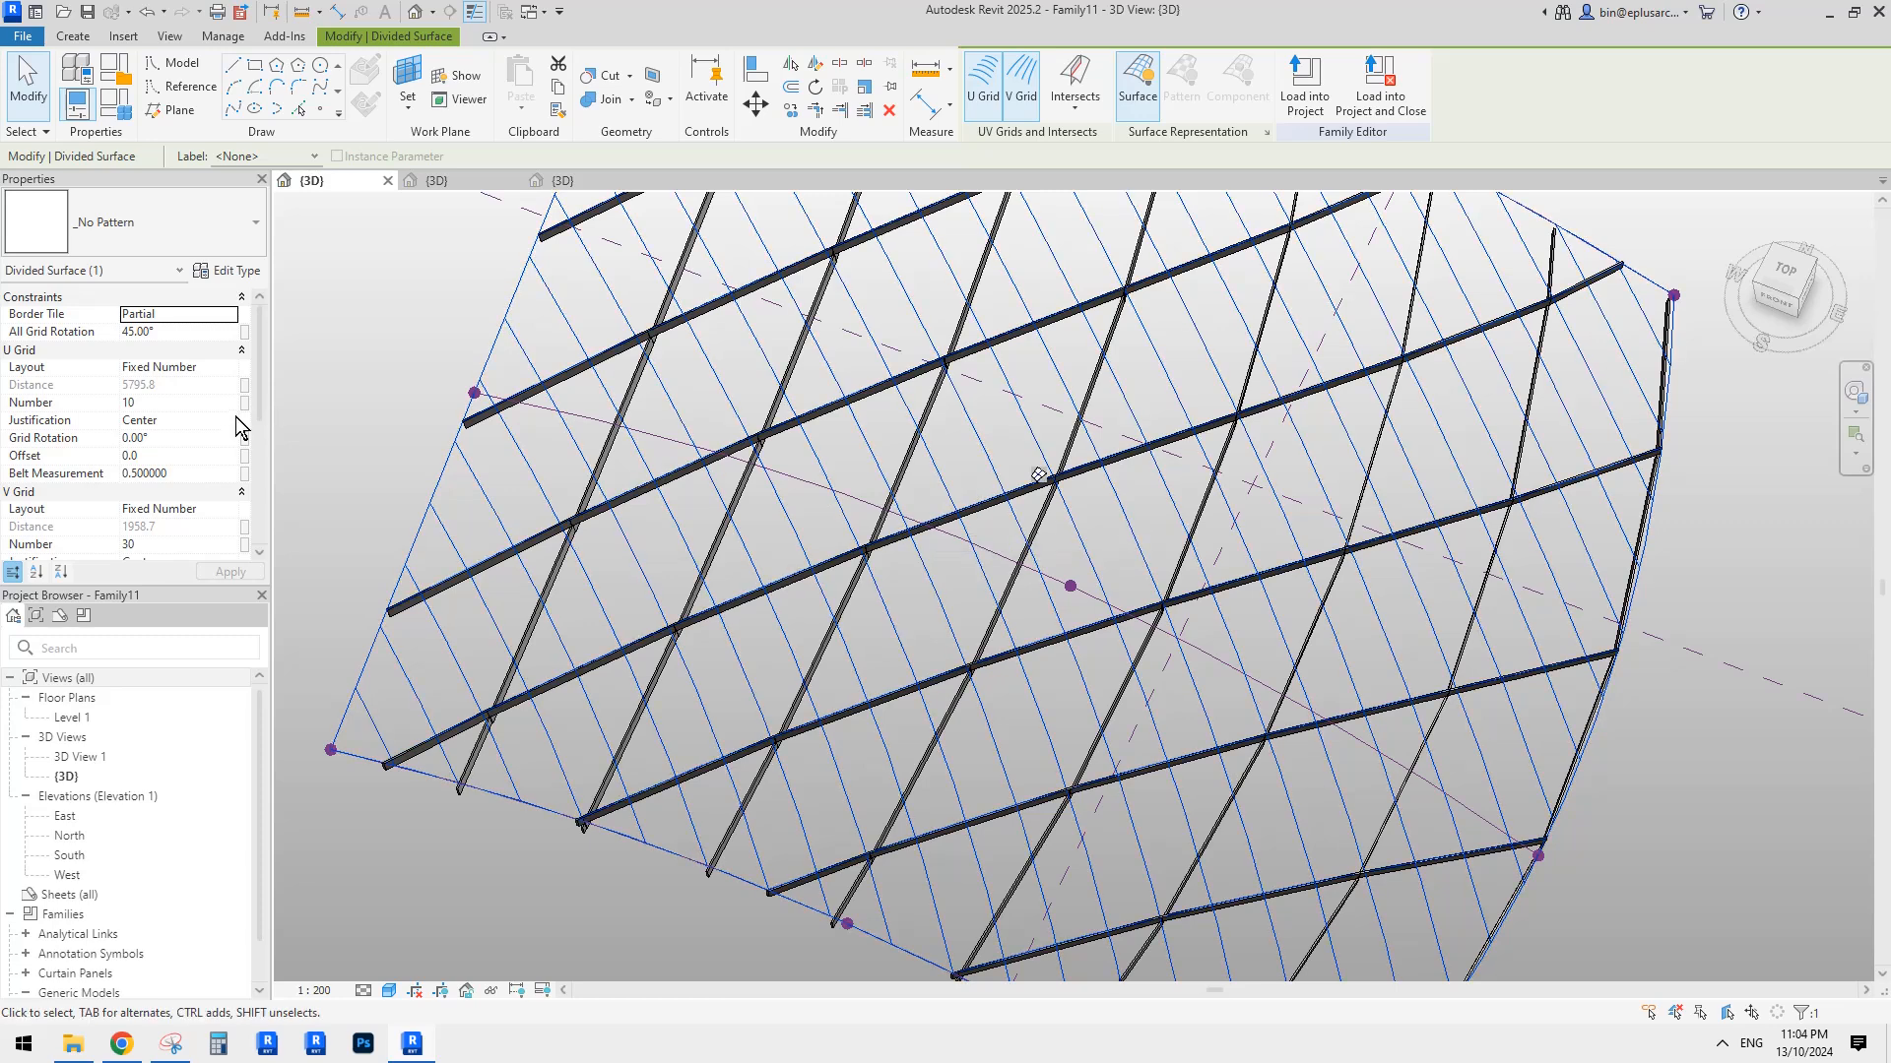
click(179, 441)
text(15)
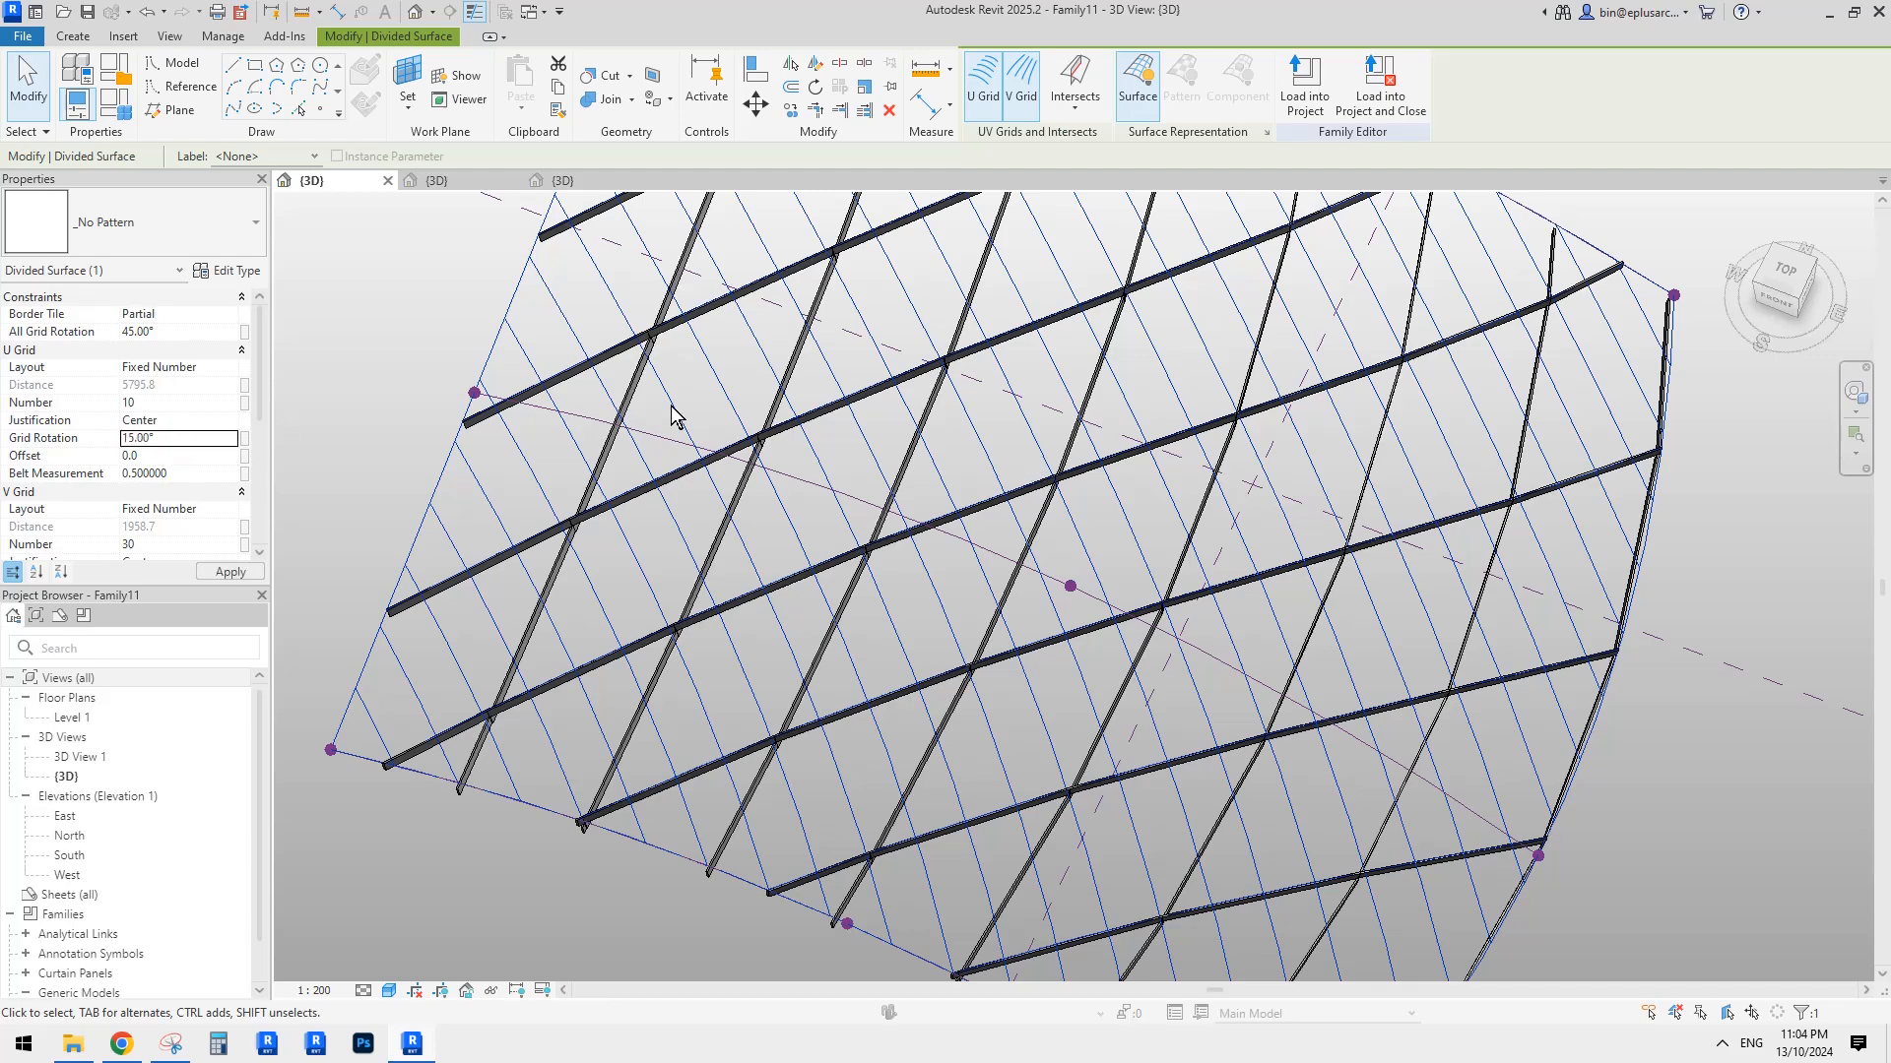
shift+middle_drag(936, 499, 1064, 532)
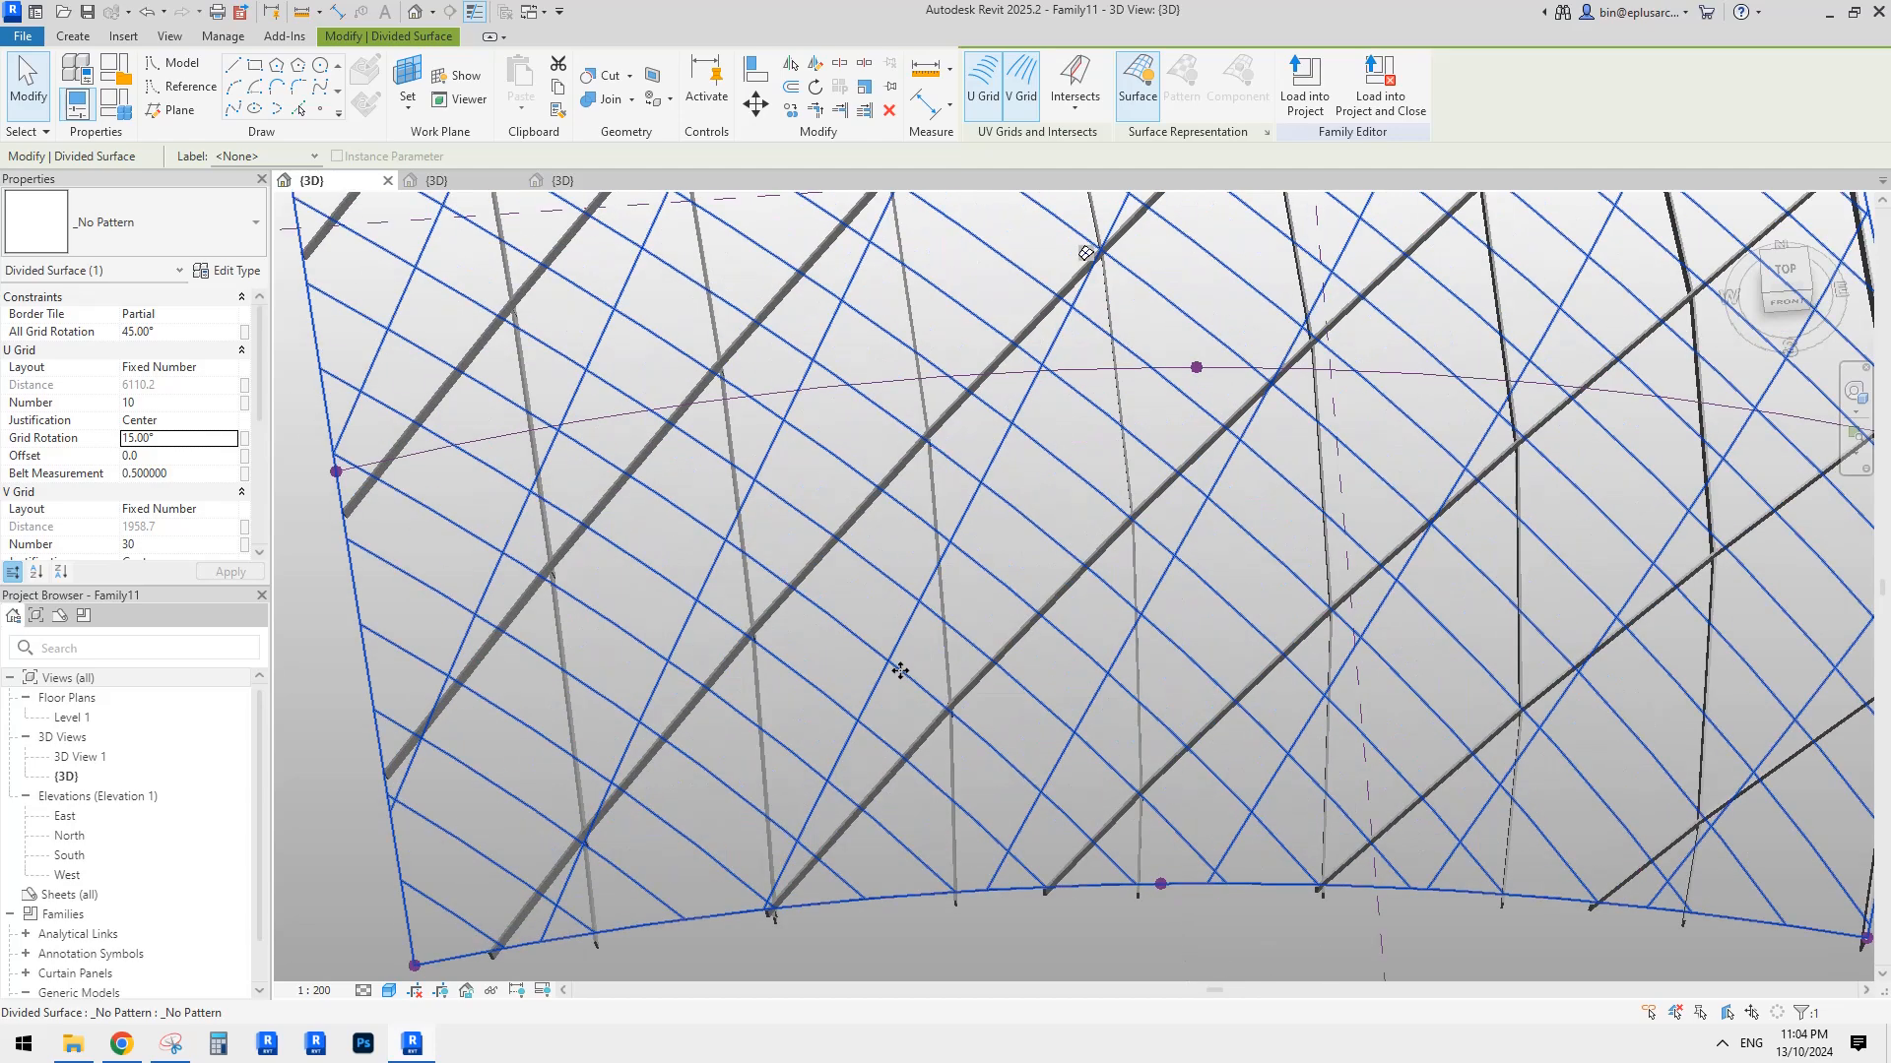
scroll(895, 665, up, 3)
middle_drag(913, 655, 896, 520)
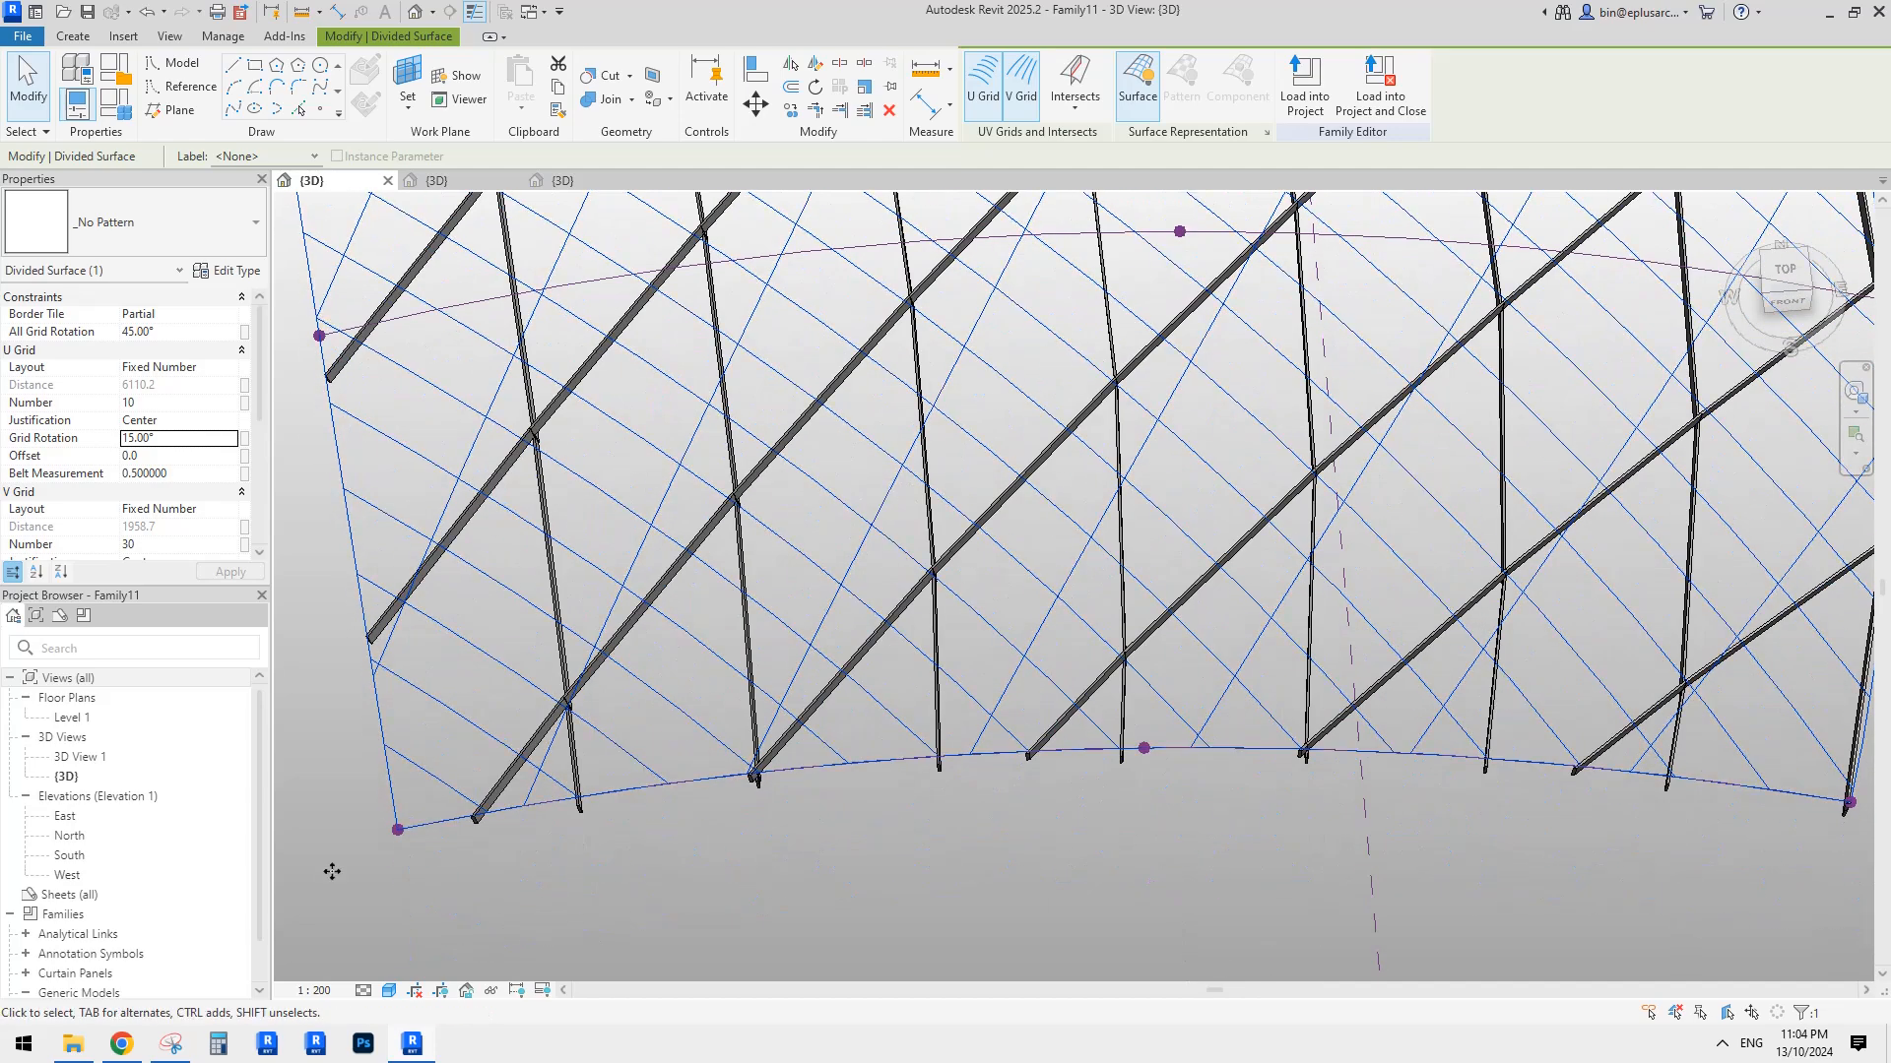
Capture the lattice view with Snipping Tool, sketch two staggered panel outlines along the skewed grid, and return to Revit.
click(171, 1043)
click(849, 282)
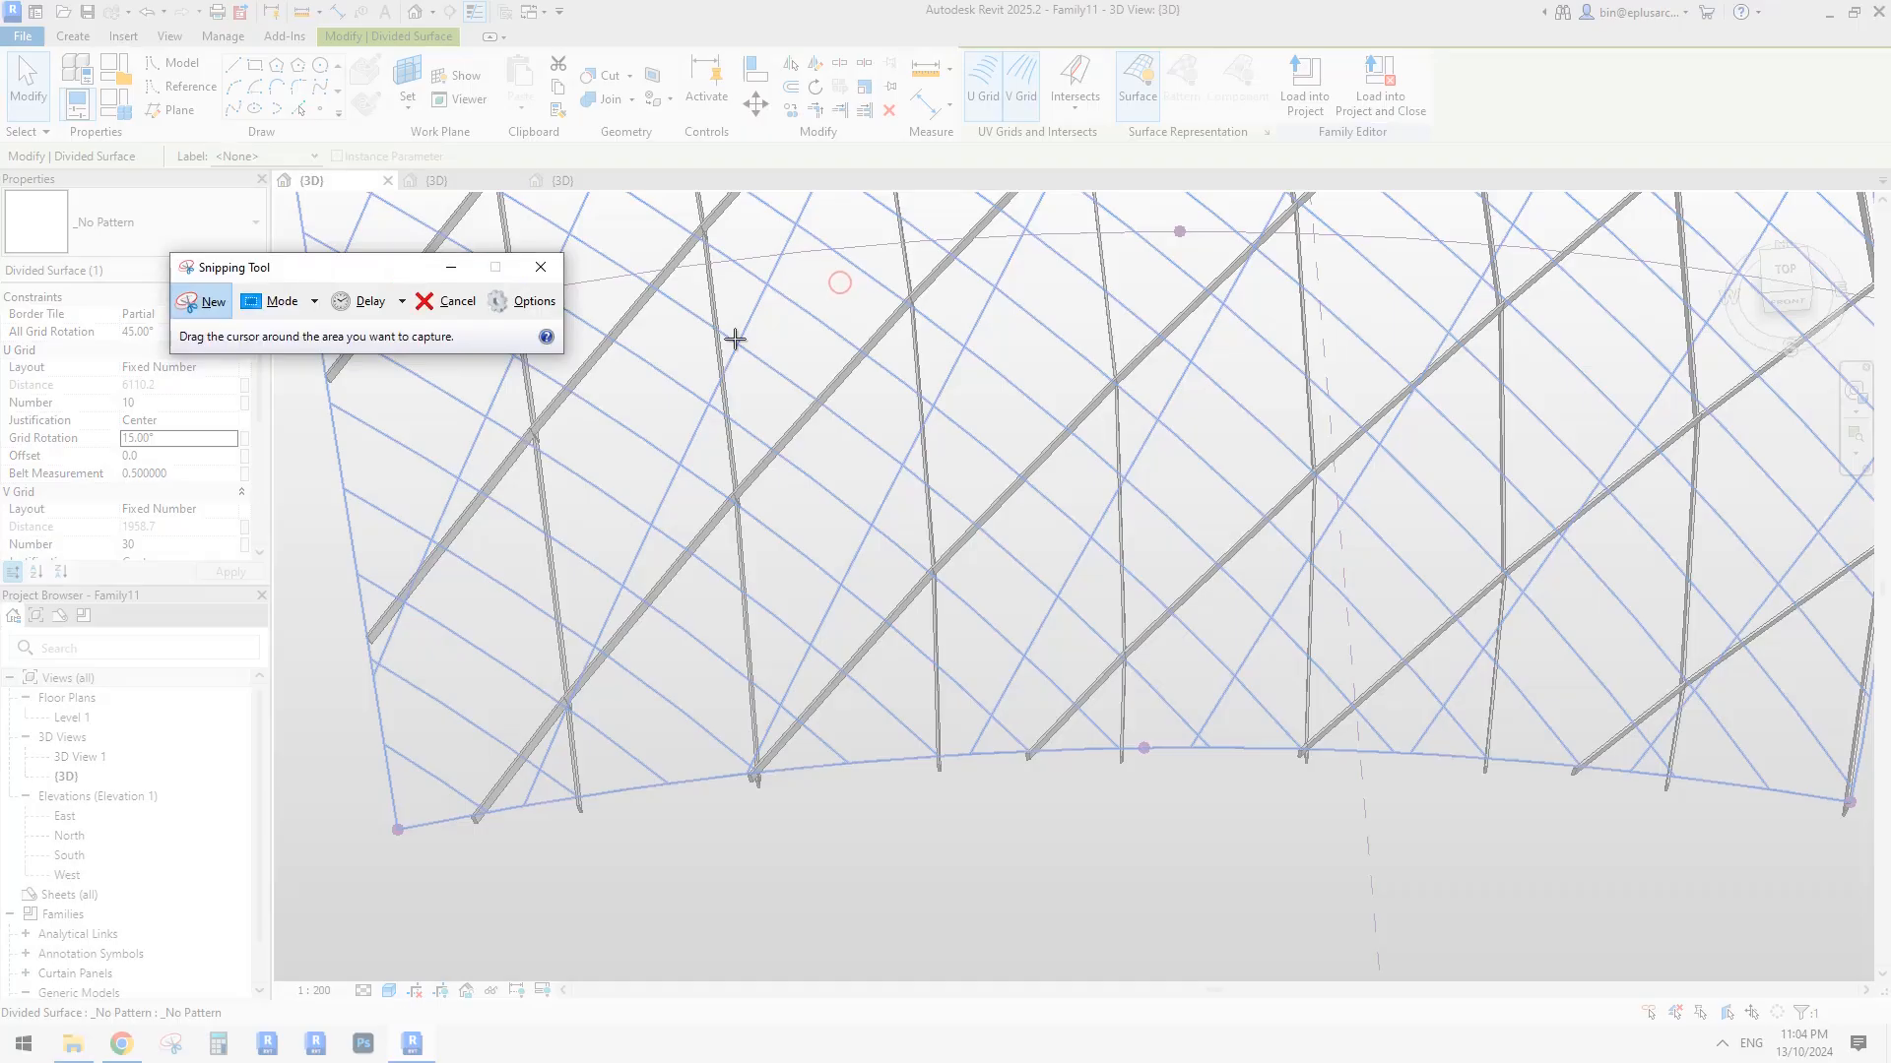
drag(657, 291, 1645, 913)
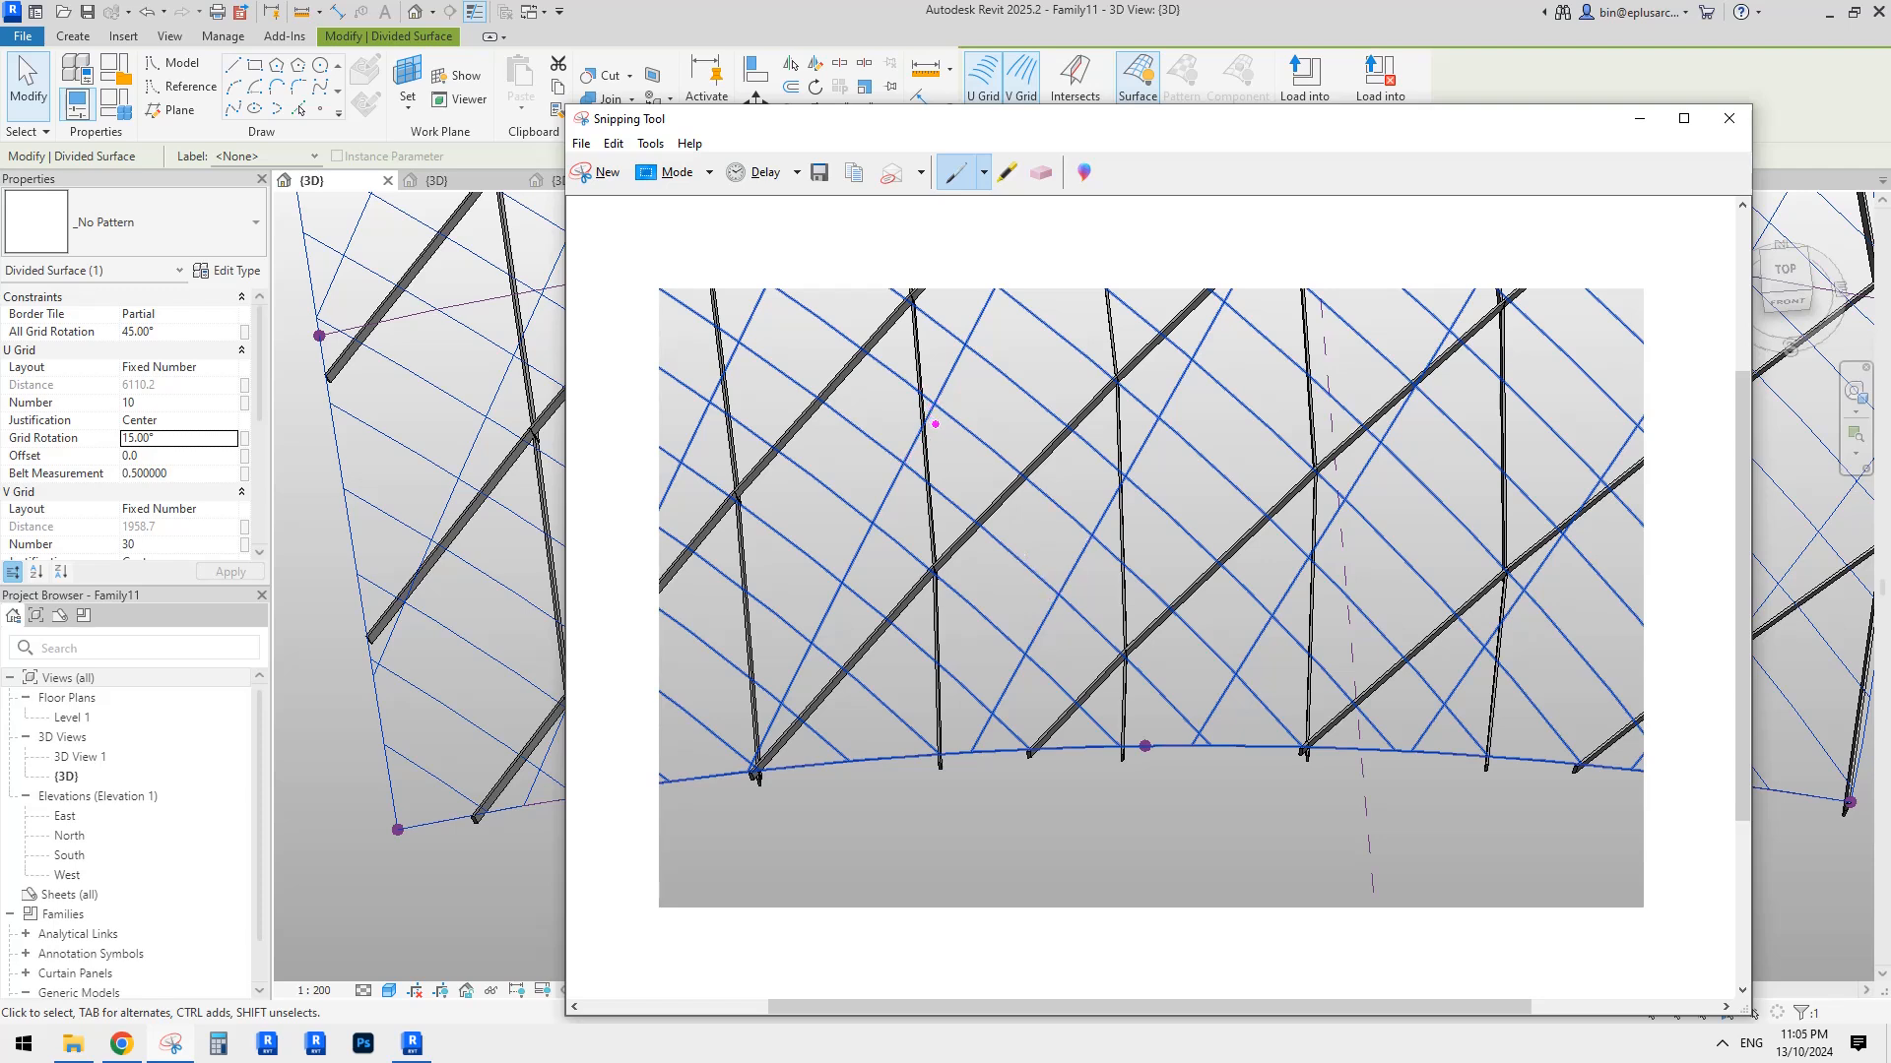
drag(907, 457, 953, 420)
drag(1058, 589, 1094, 562)
mouse_move(951, 421)
mouse_down()
mouse_move(1105, 548)
mouse_move(907, 458)
mouse_move(894, 489)
mouse_move(956, 596)
mouse_move(1030, 647)
mouse_move(1072, 603)
mouse_up()
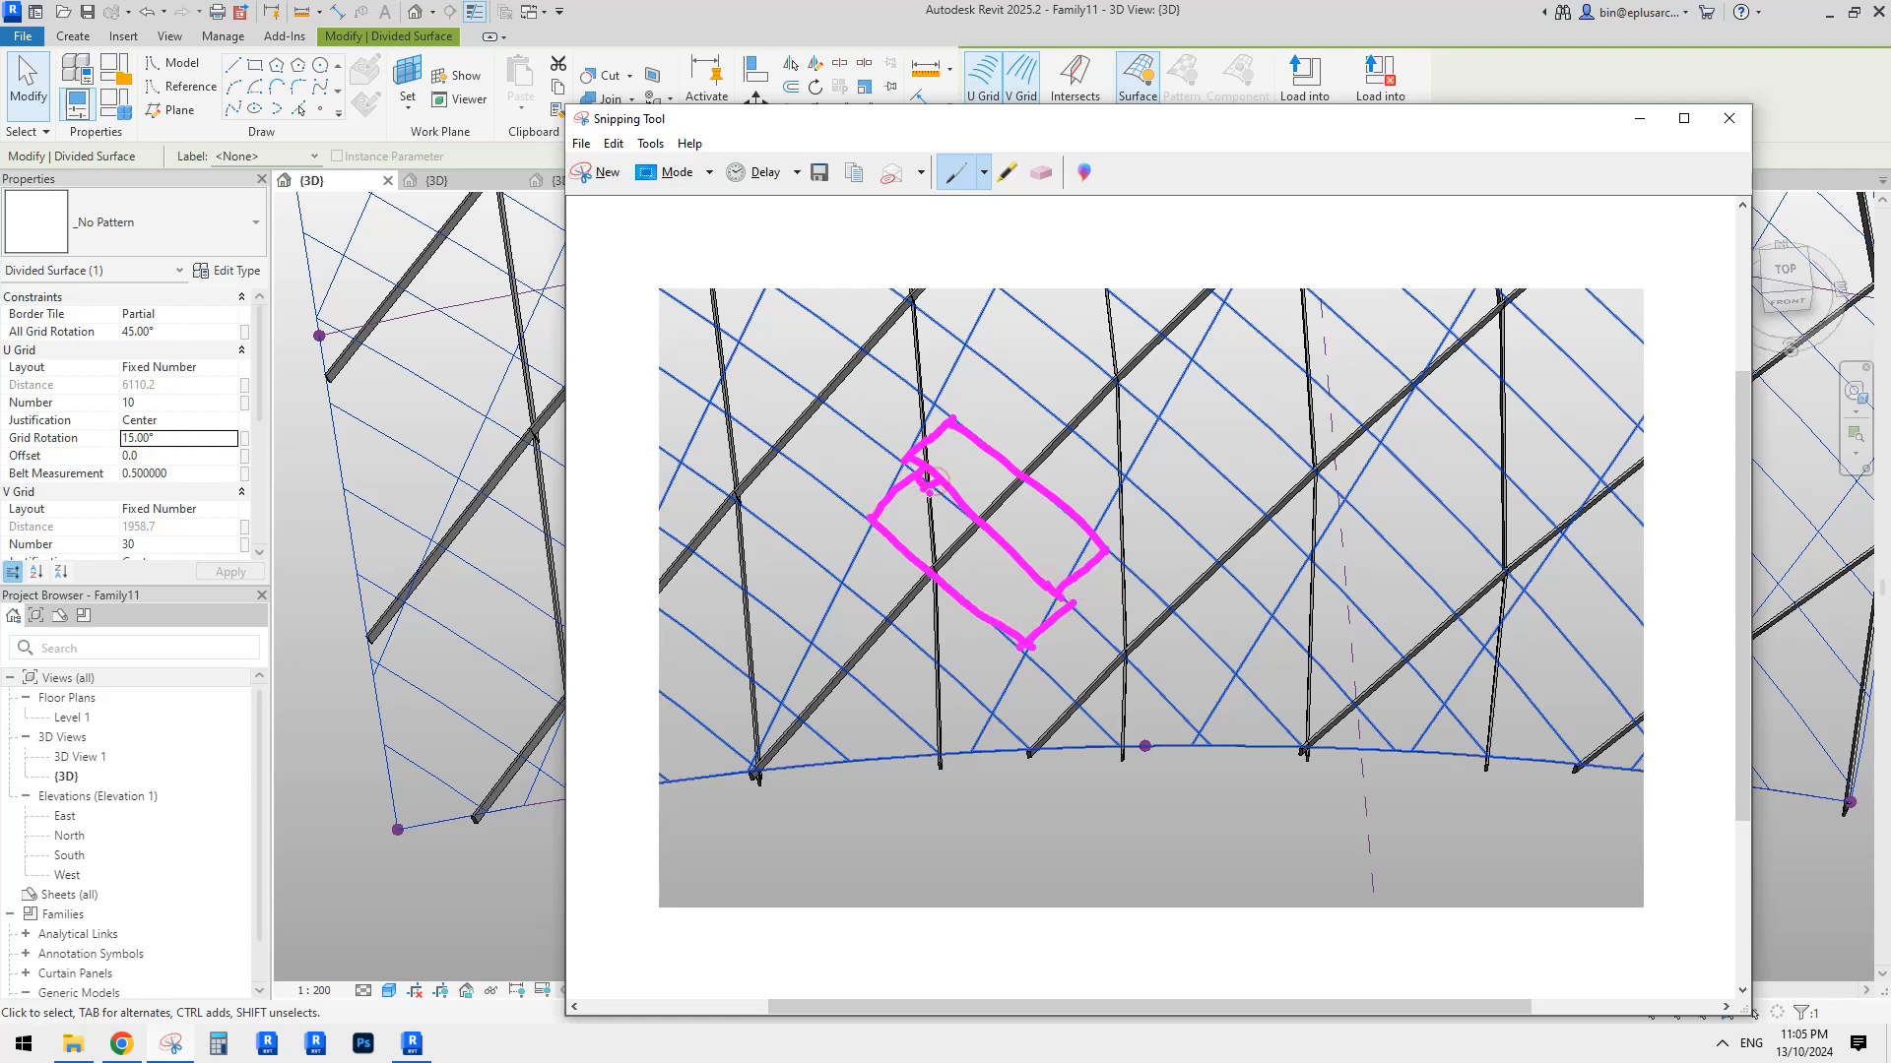
click(433, 406)
middle_drag(726, 474, 707, 559)
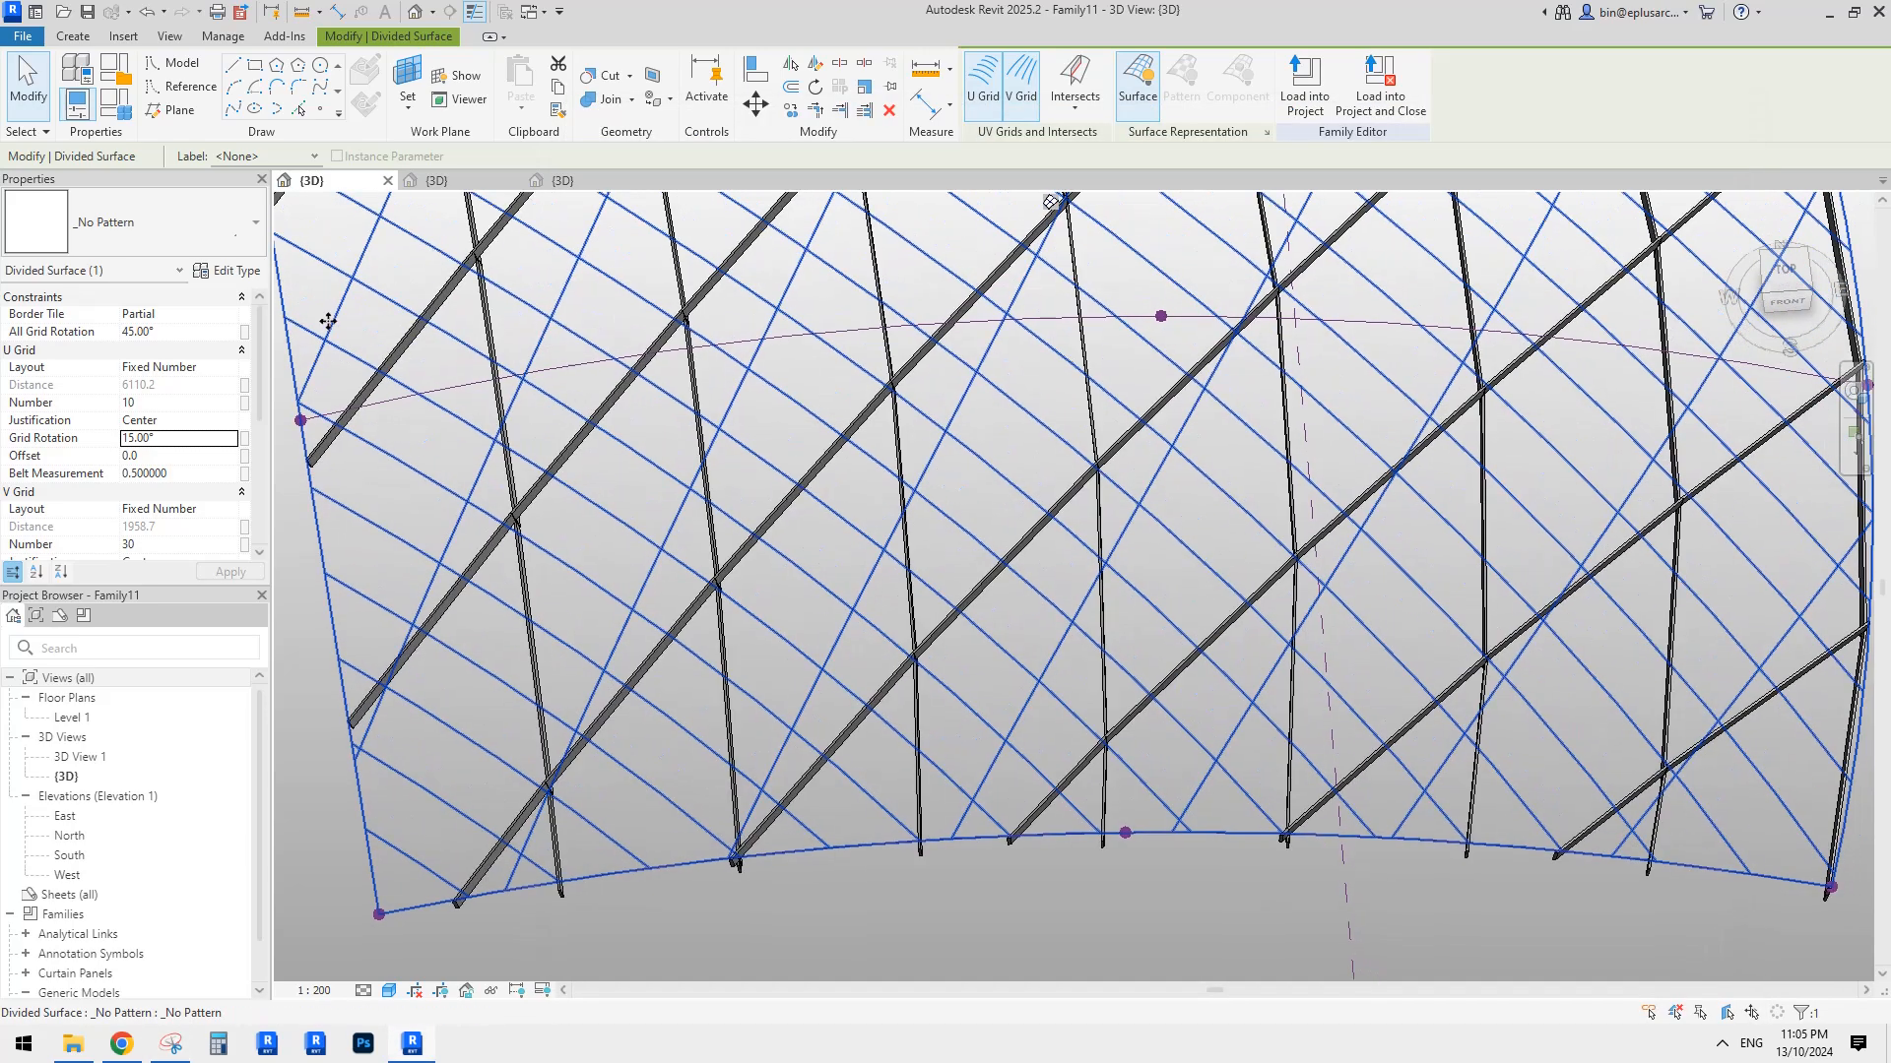
Create a new family from the Metric Generic Model Pattern Based.rft template.
click(28, 67)
click(22, 37)
click(125, 113)
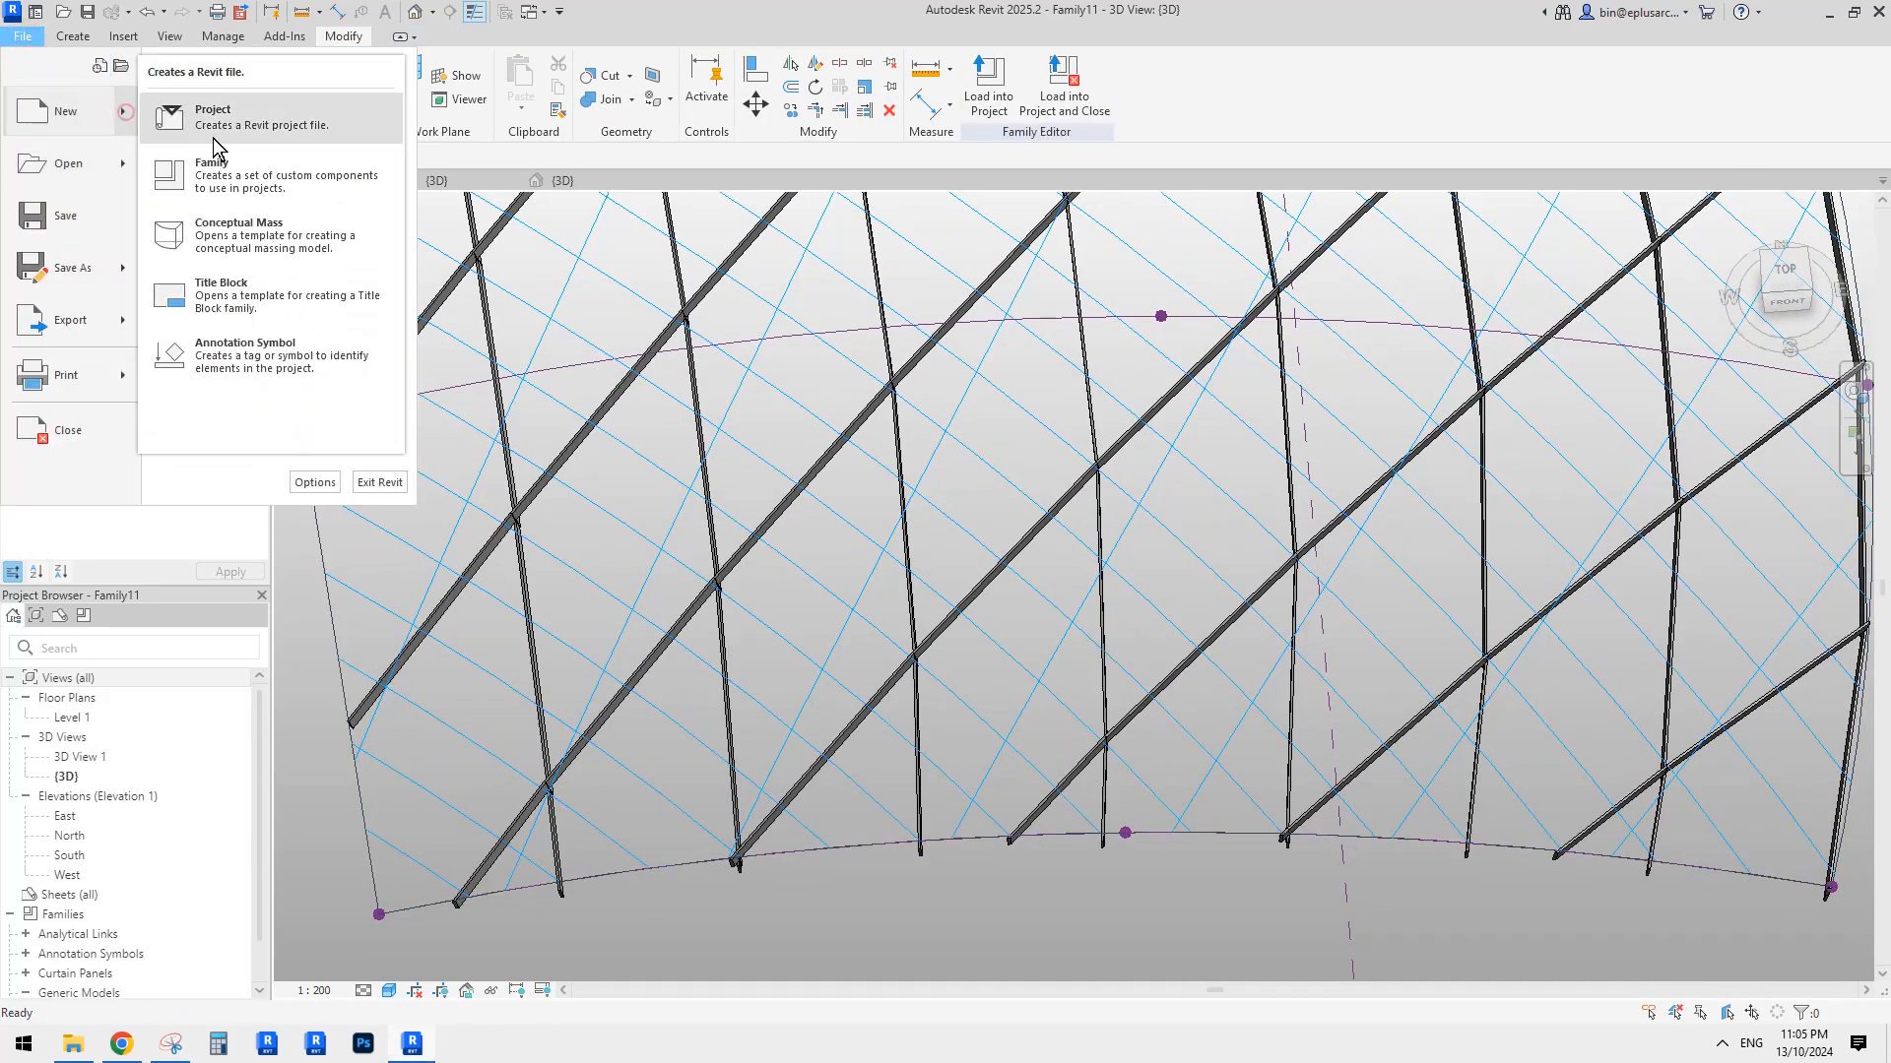
click(256, 168)
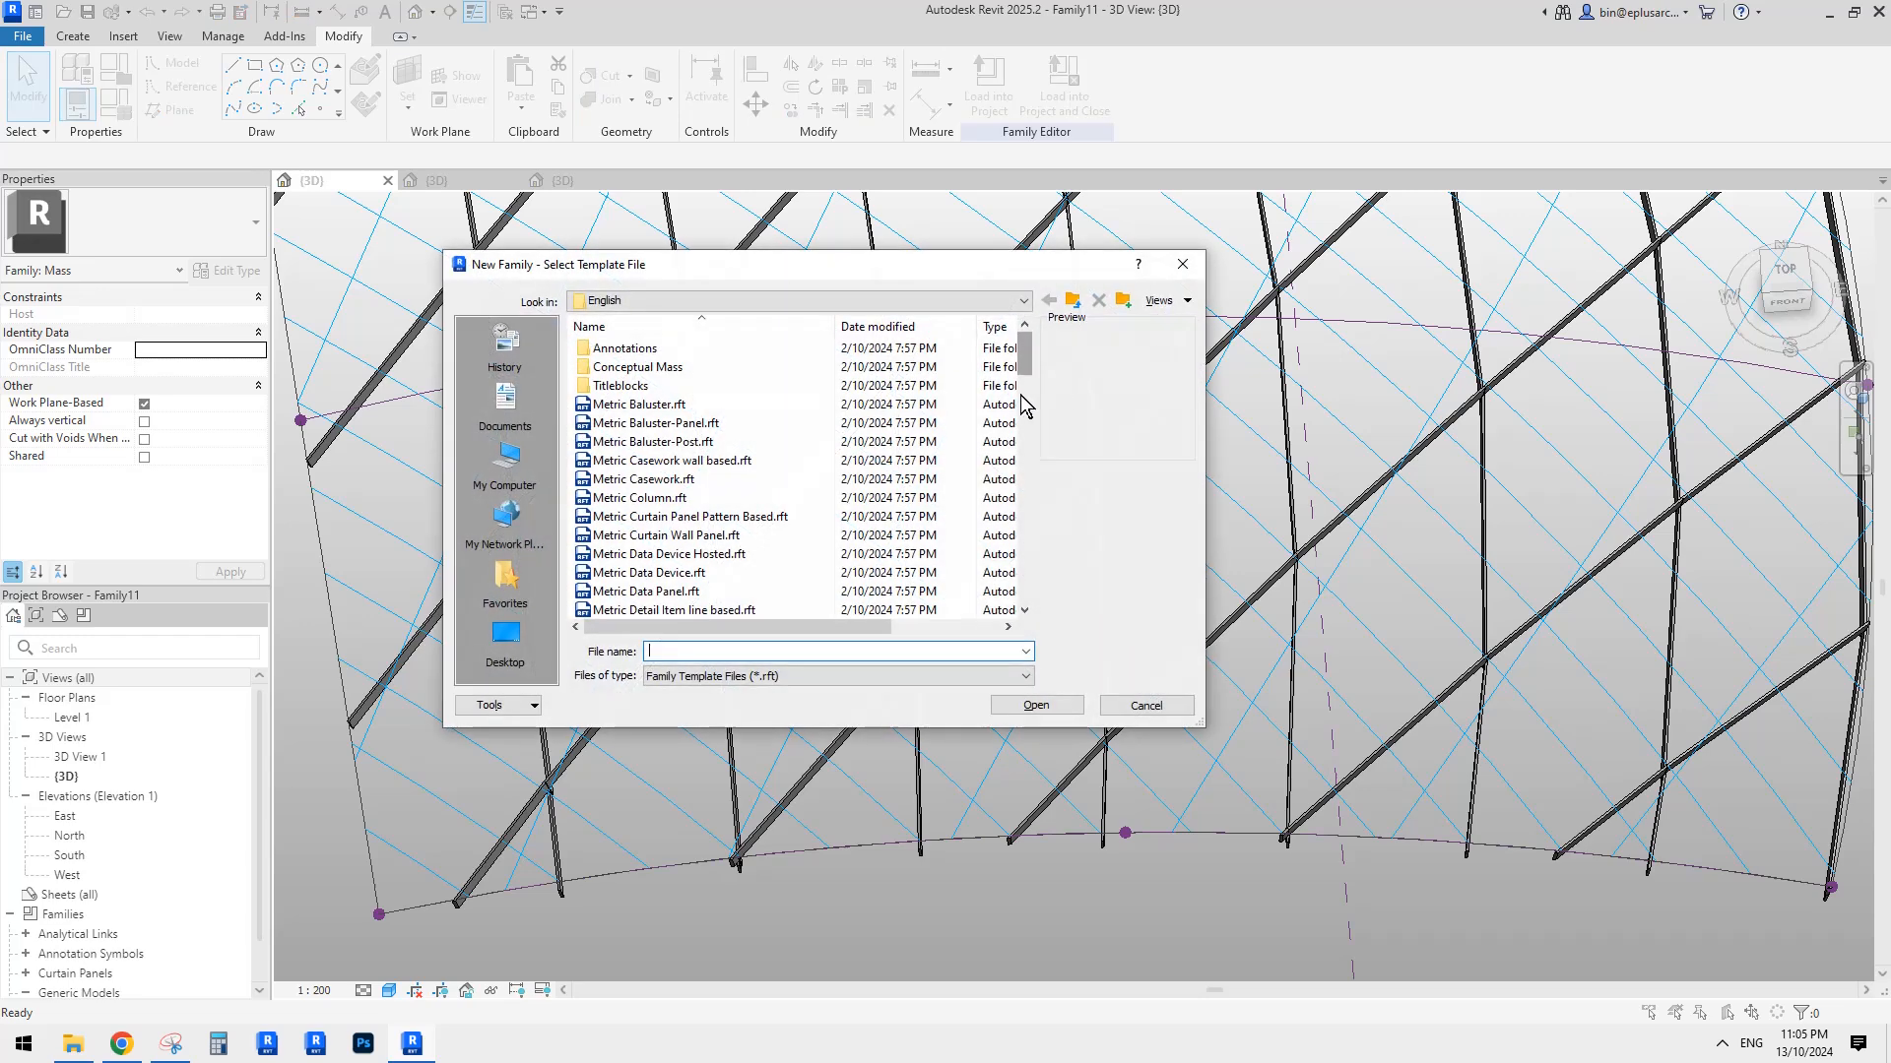
scroll(1024, 418, down, 9)
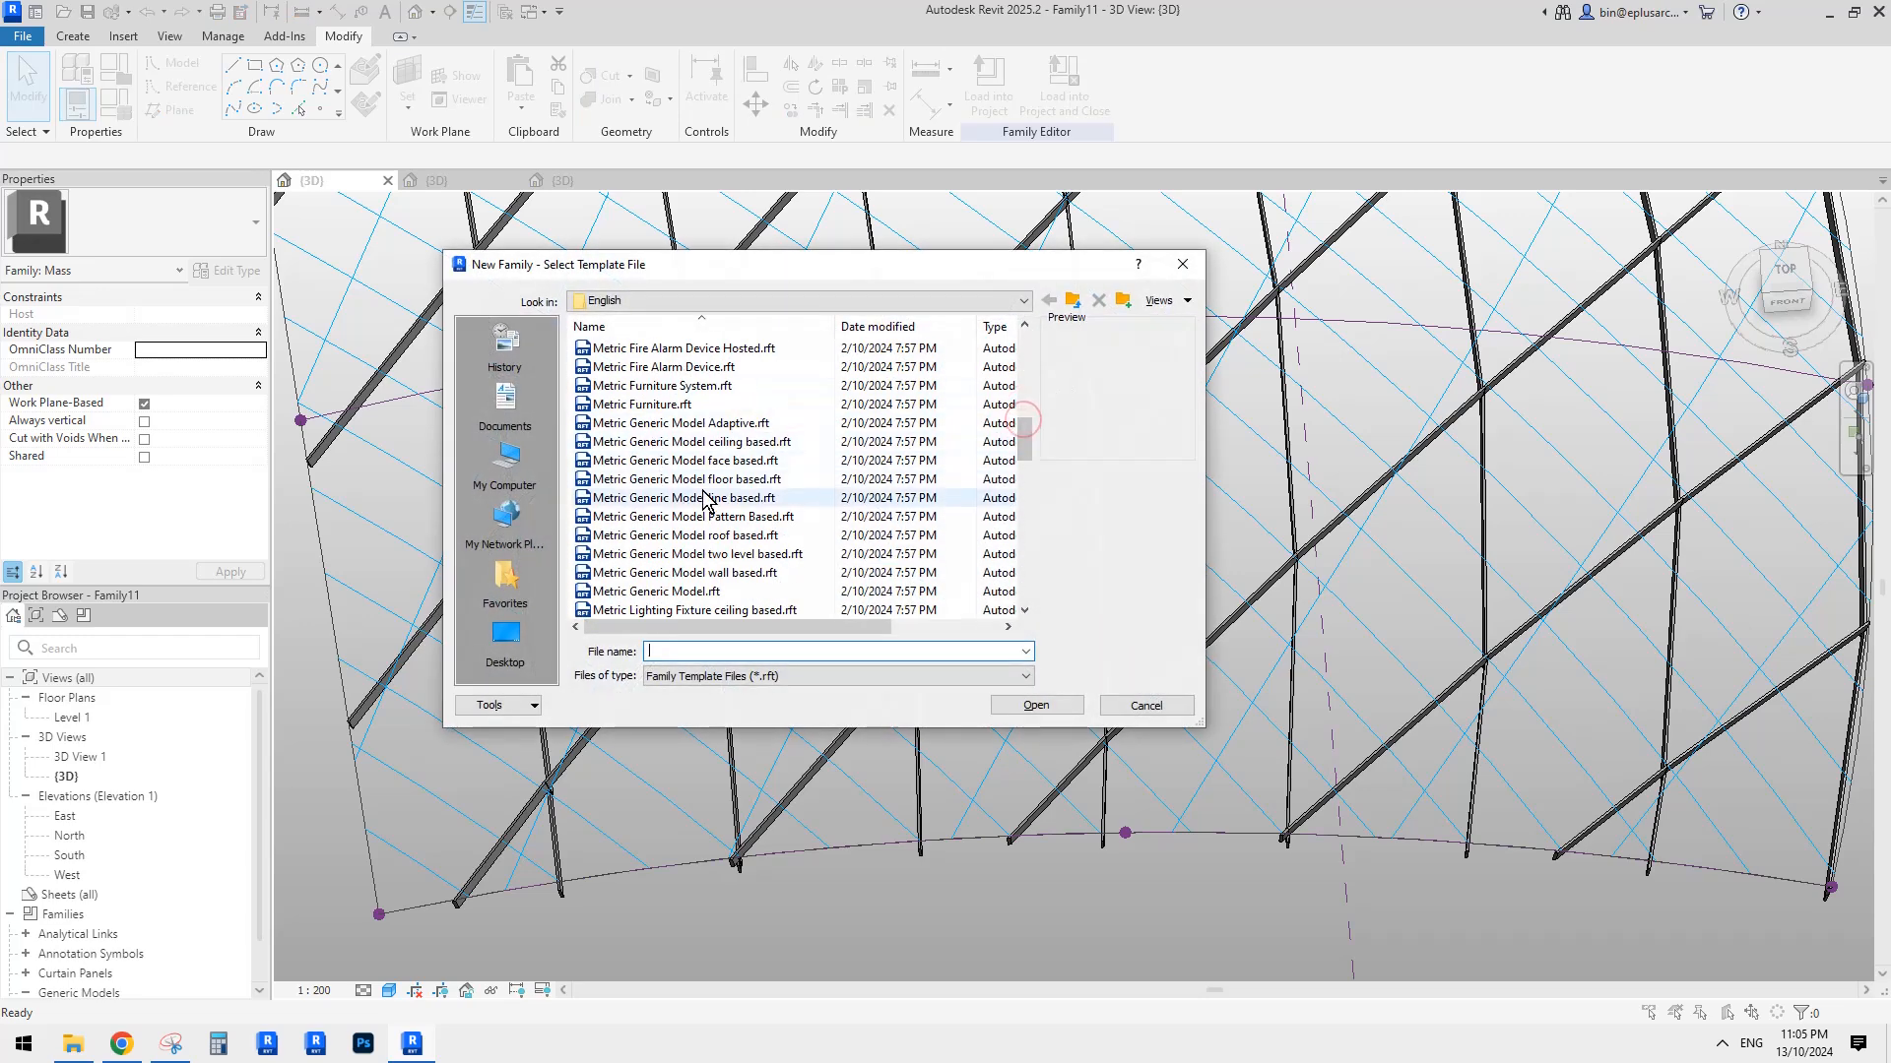
double_click(713, 519)
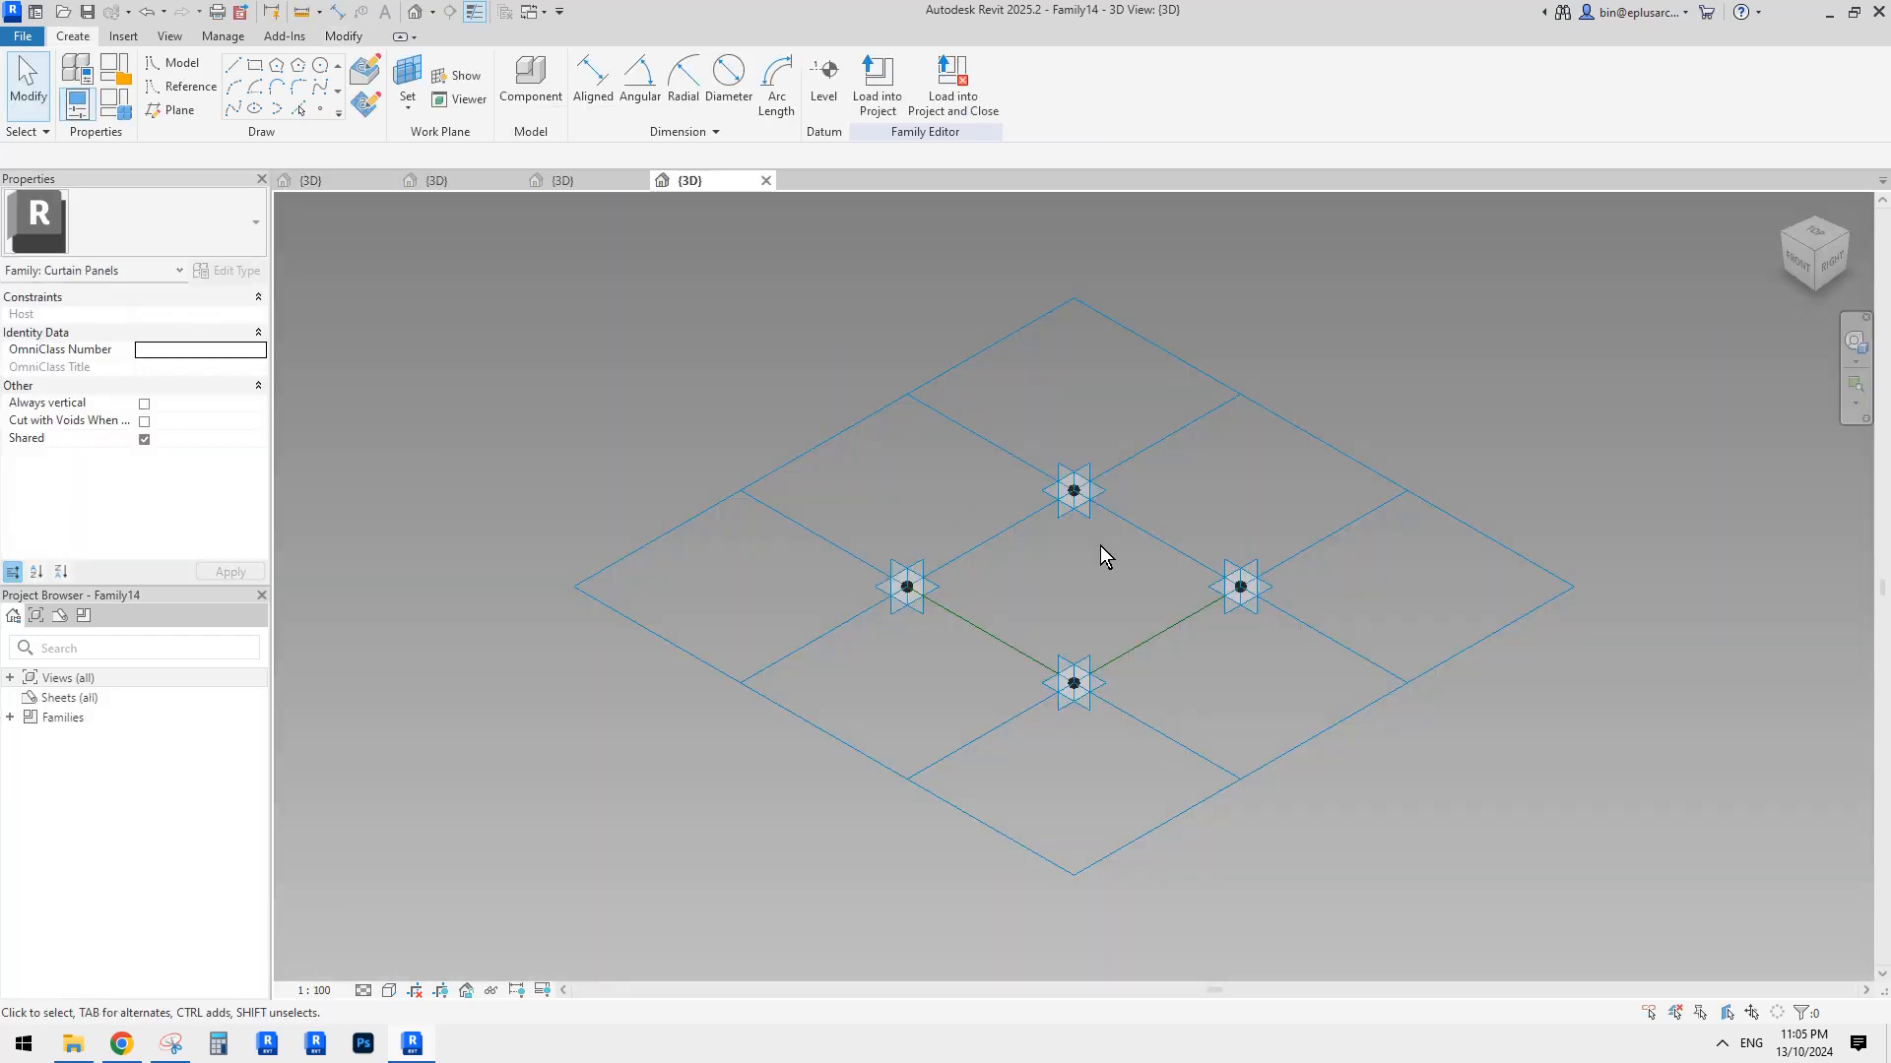
Set the tile pattern grid's horizontal spacing to 1000.
shift+middle_drag(1101, 552, 1126, 634)
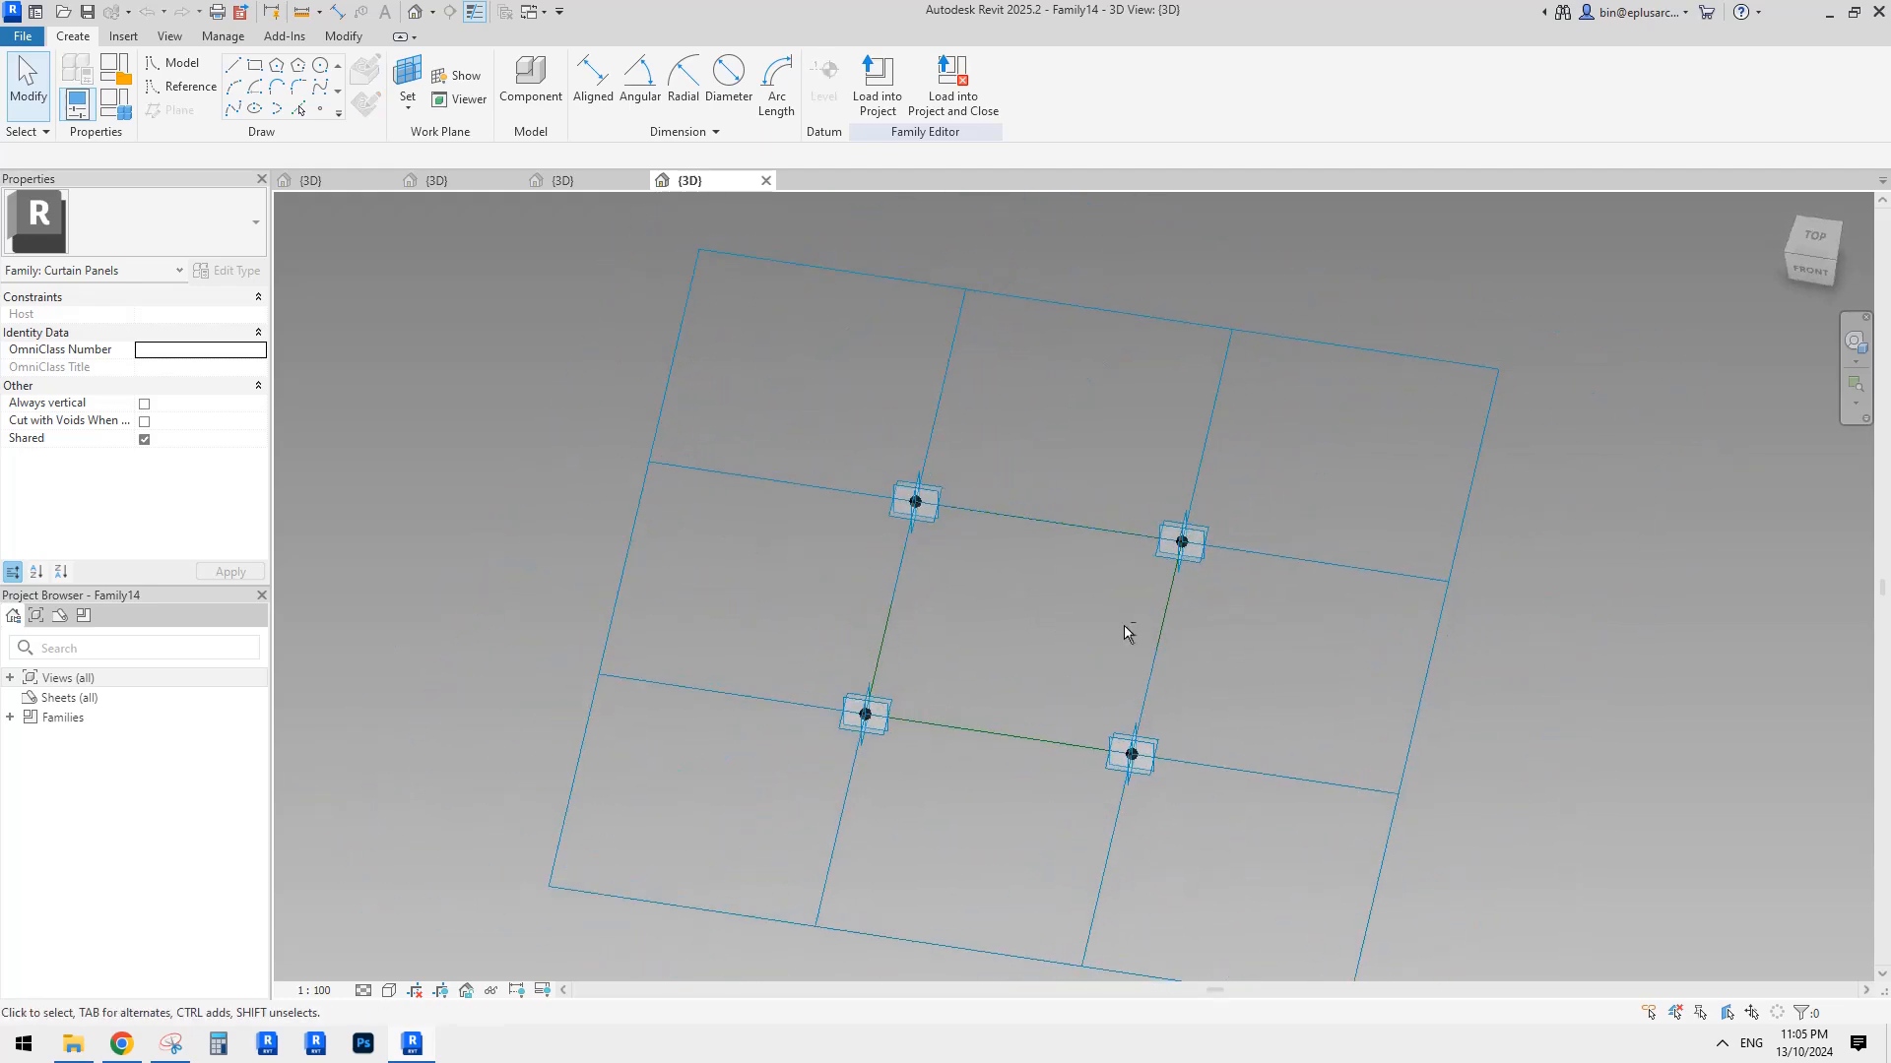
click(883, 268)
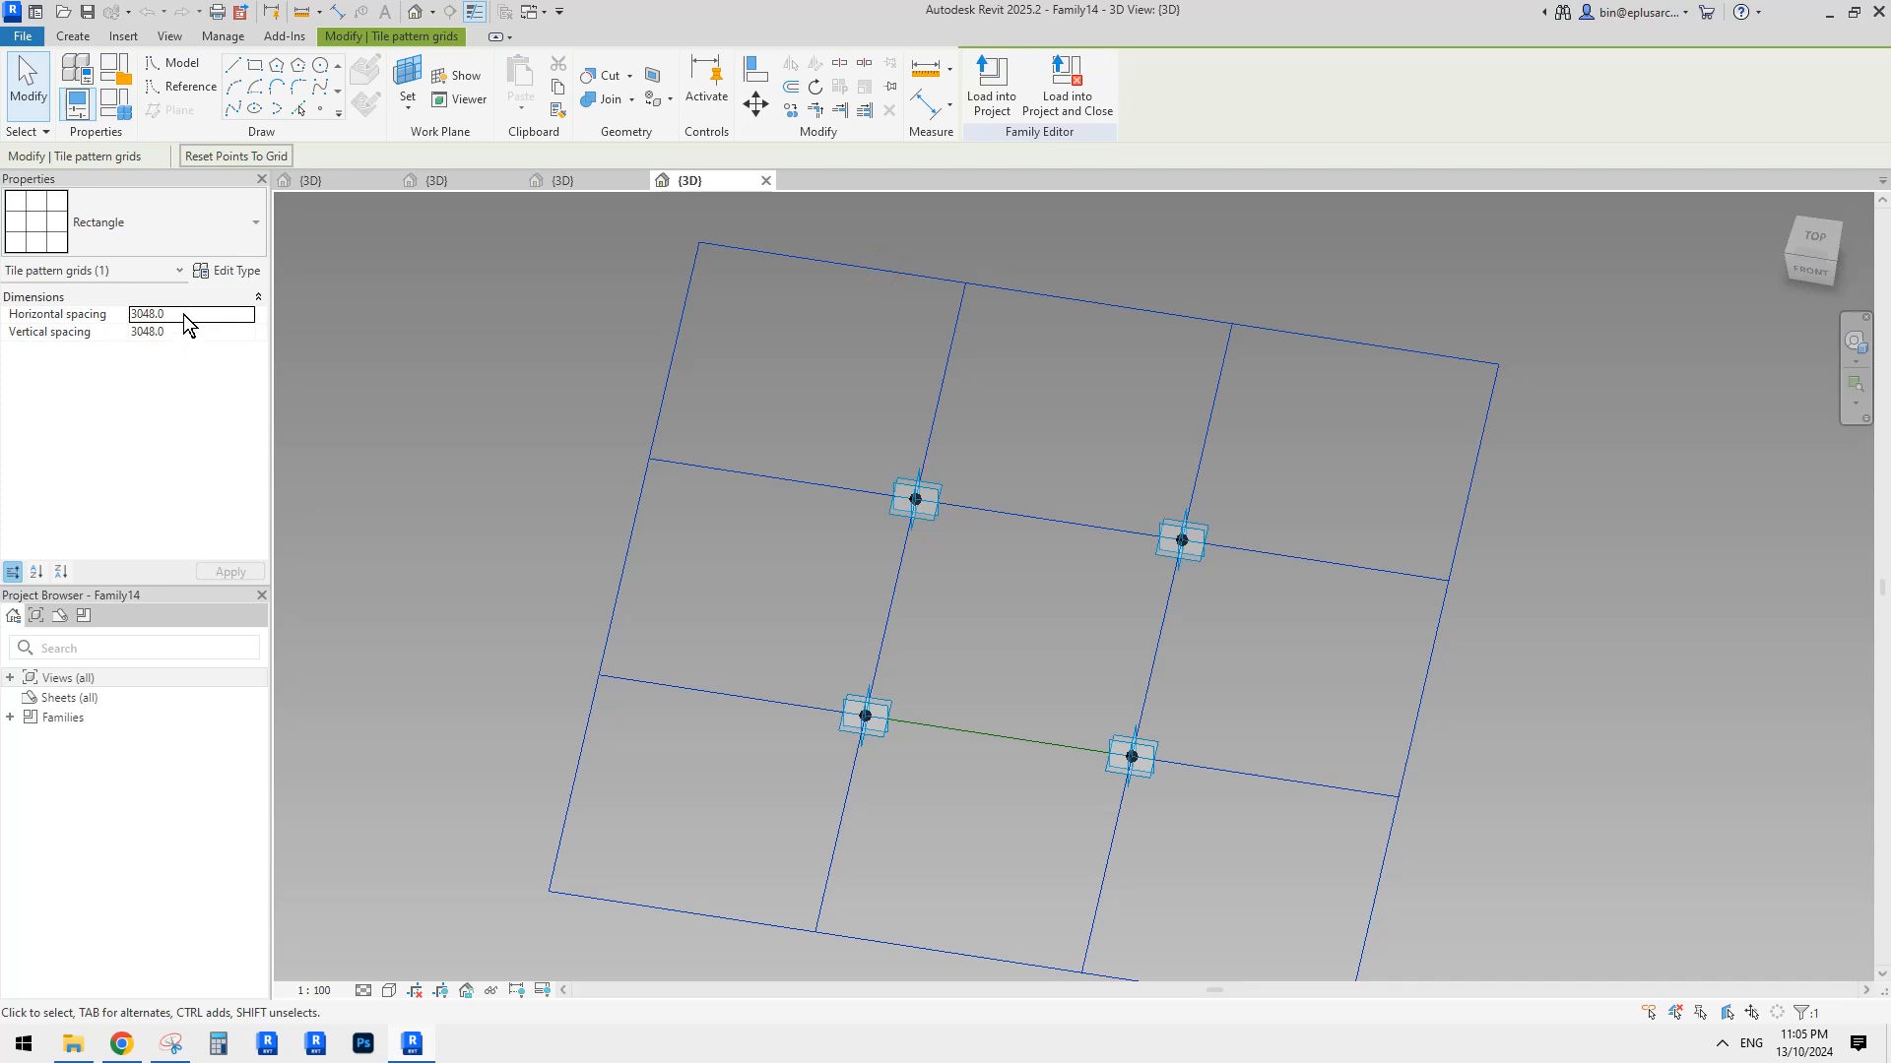
click(183, 315)
text(1000)
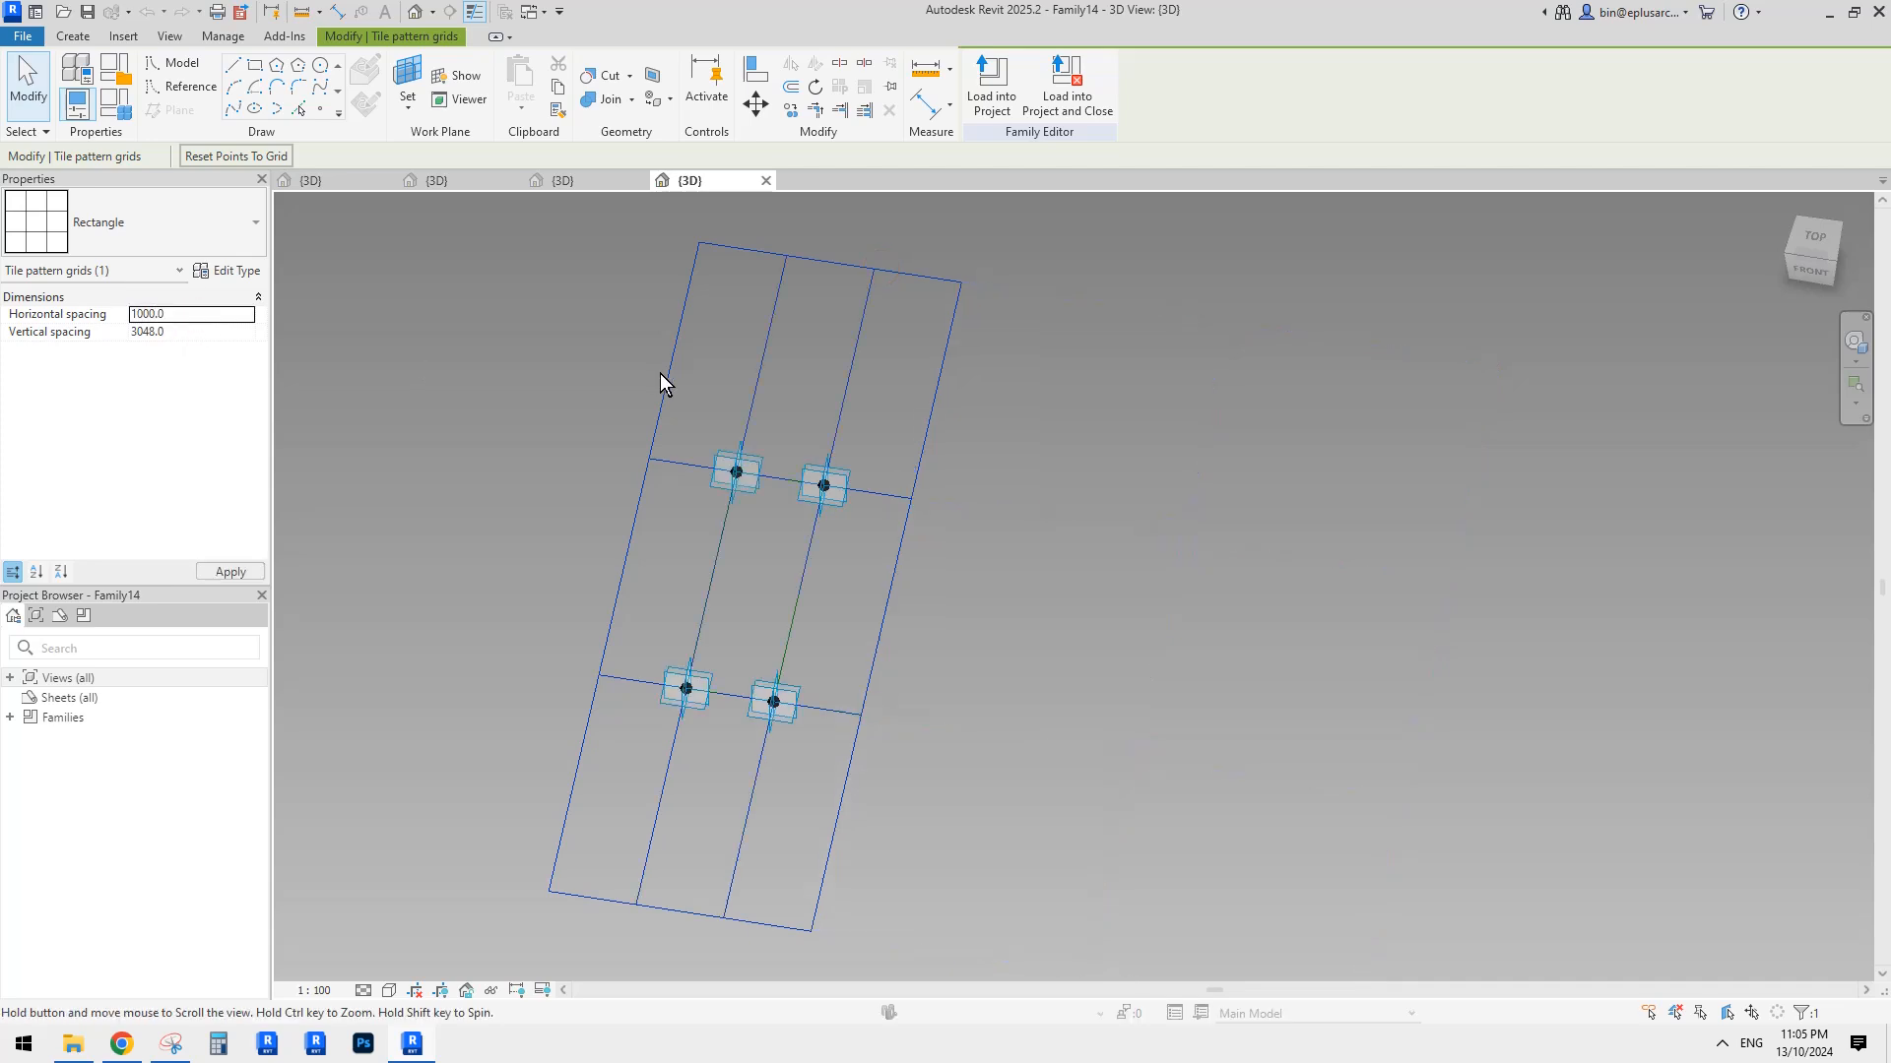
click(663, 384)
shift+middle_drag(705, 397, 967, 551)
key(Escape)
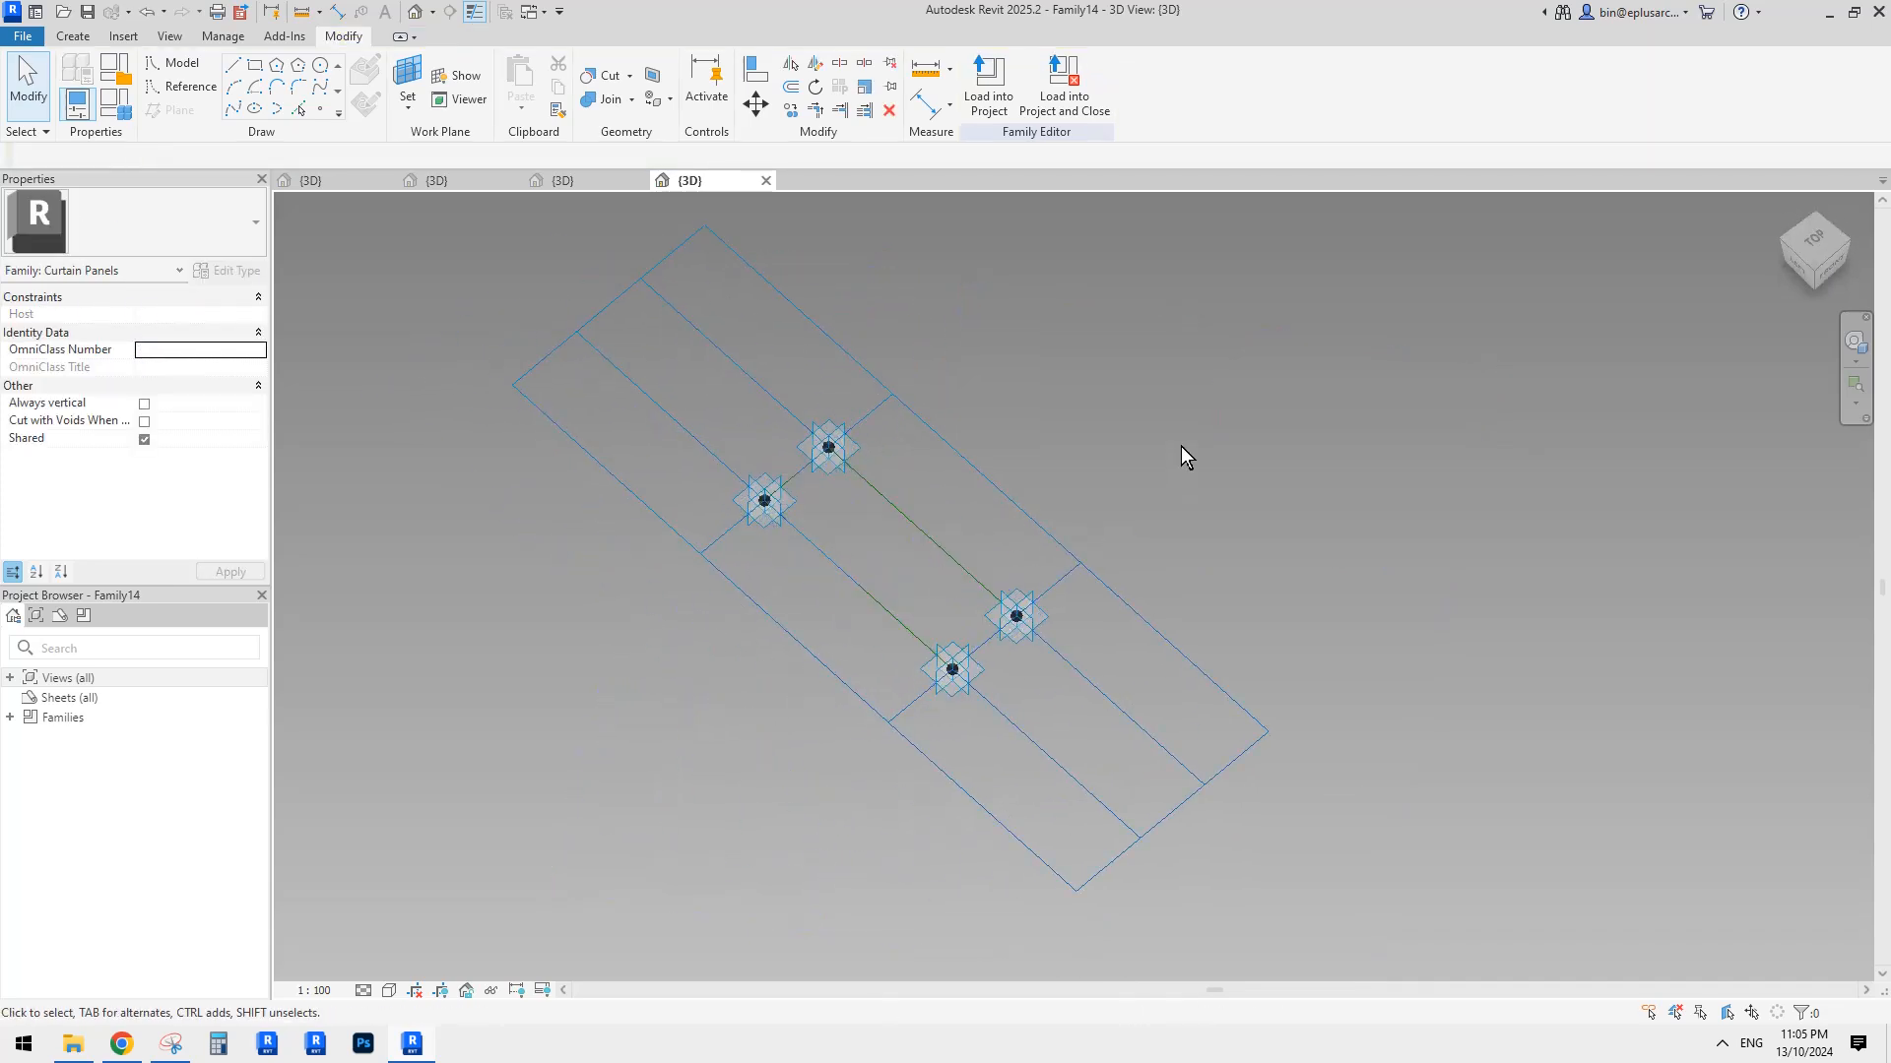
Place a reference point on one long reference line of the panel, close to its adaptive corner point.
shift+middle_drag(1180, 446, 1017, 620)
scroll(909, 547, up, 3)
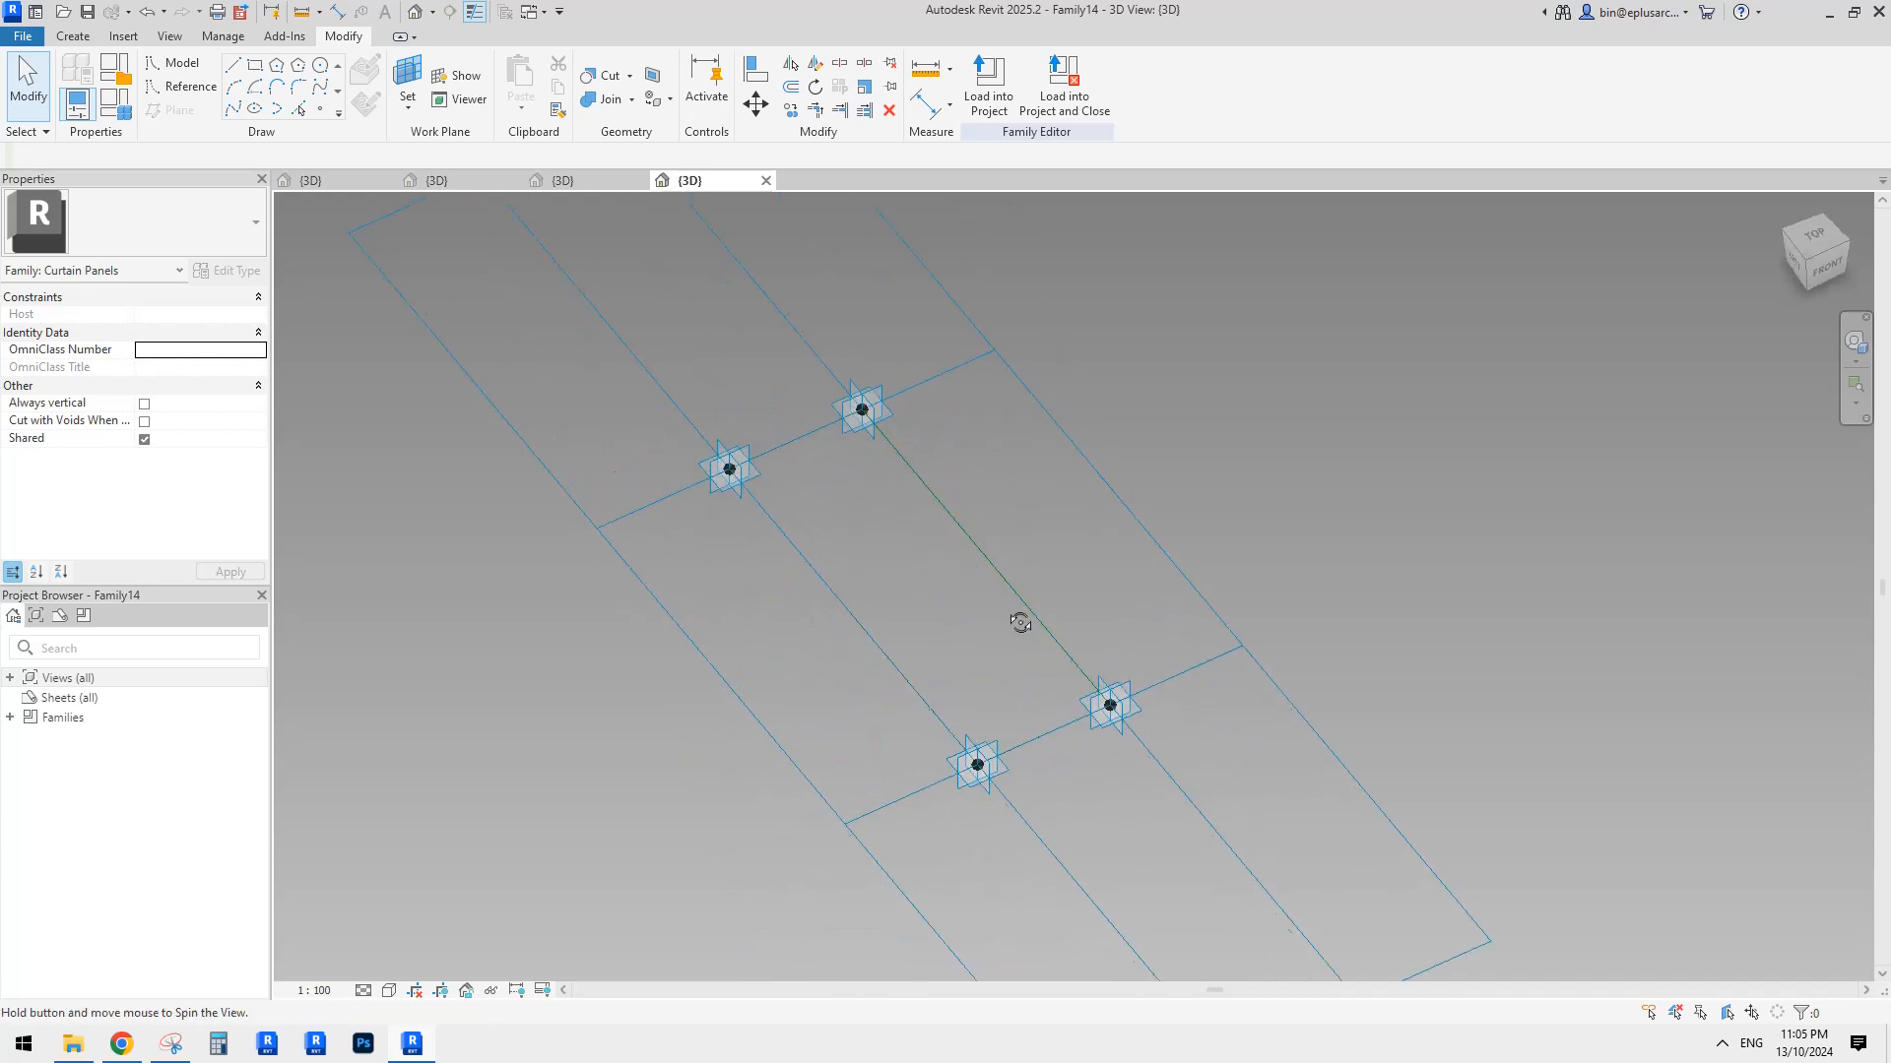
shift+middle_drag(821, 433, 785, 528)
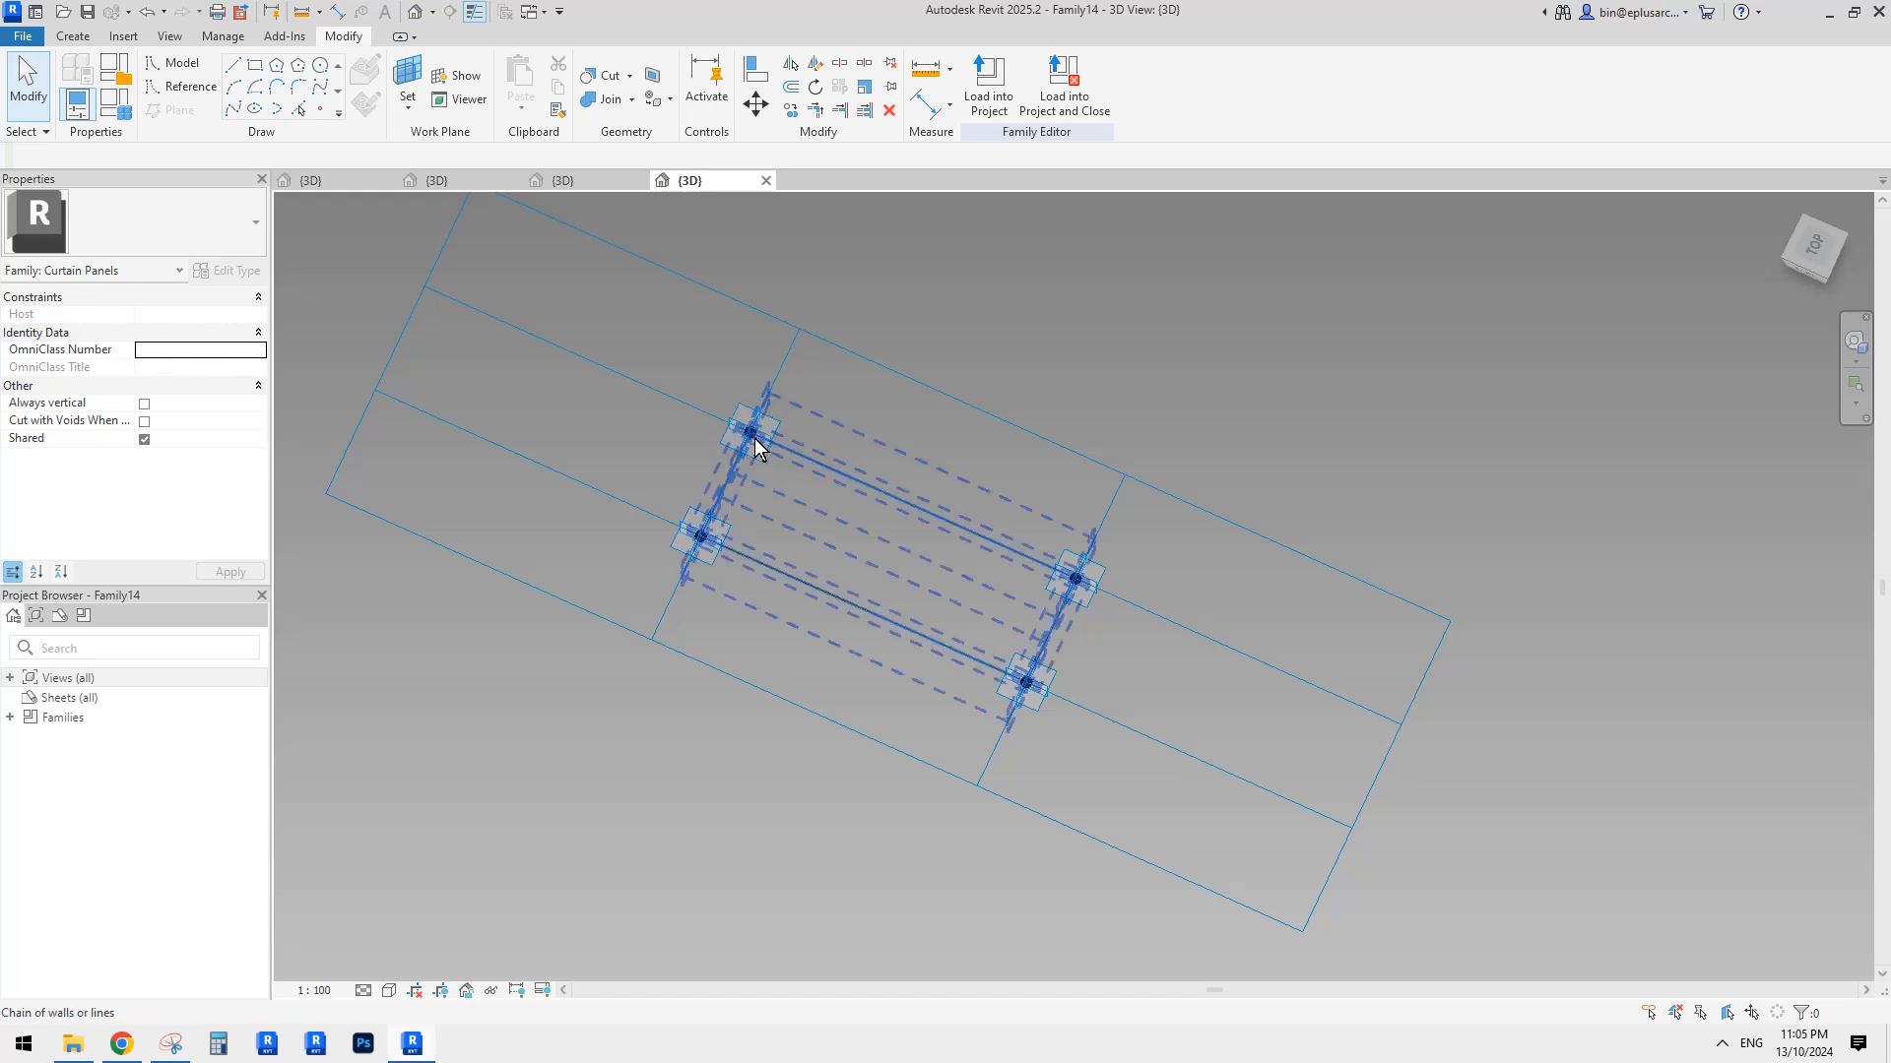
shift+middle_drag(755, 440, 787, 507)
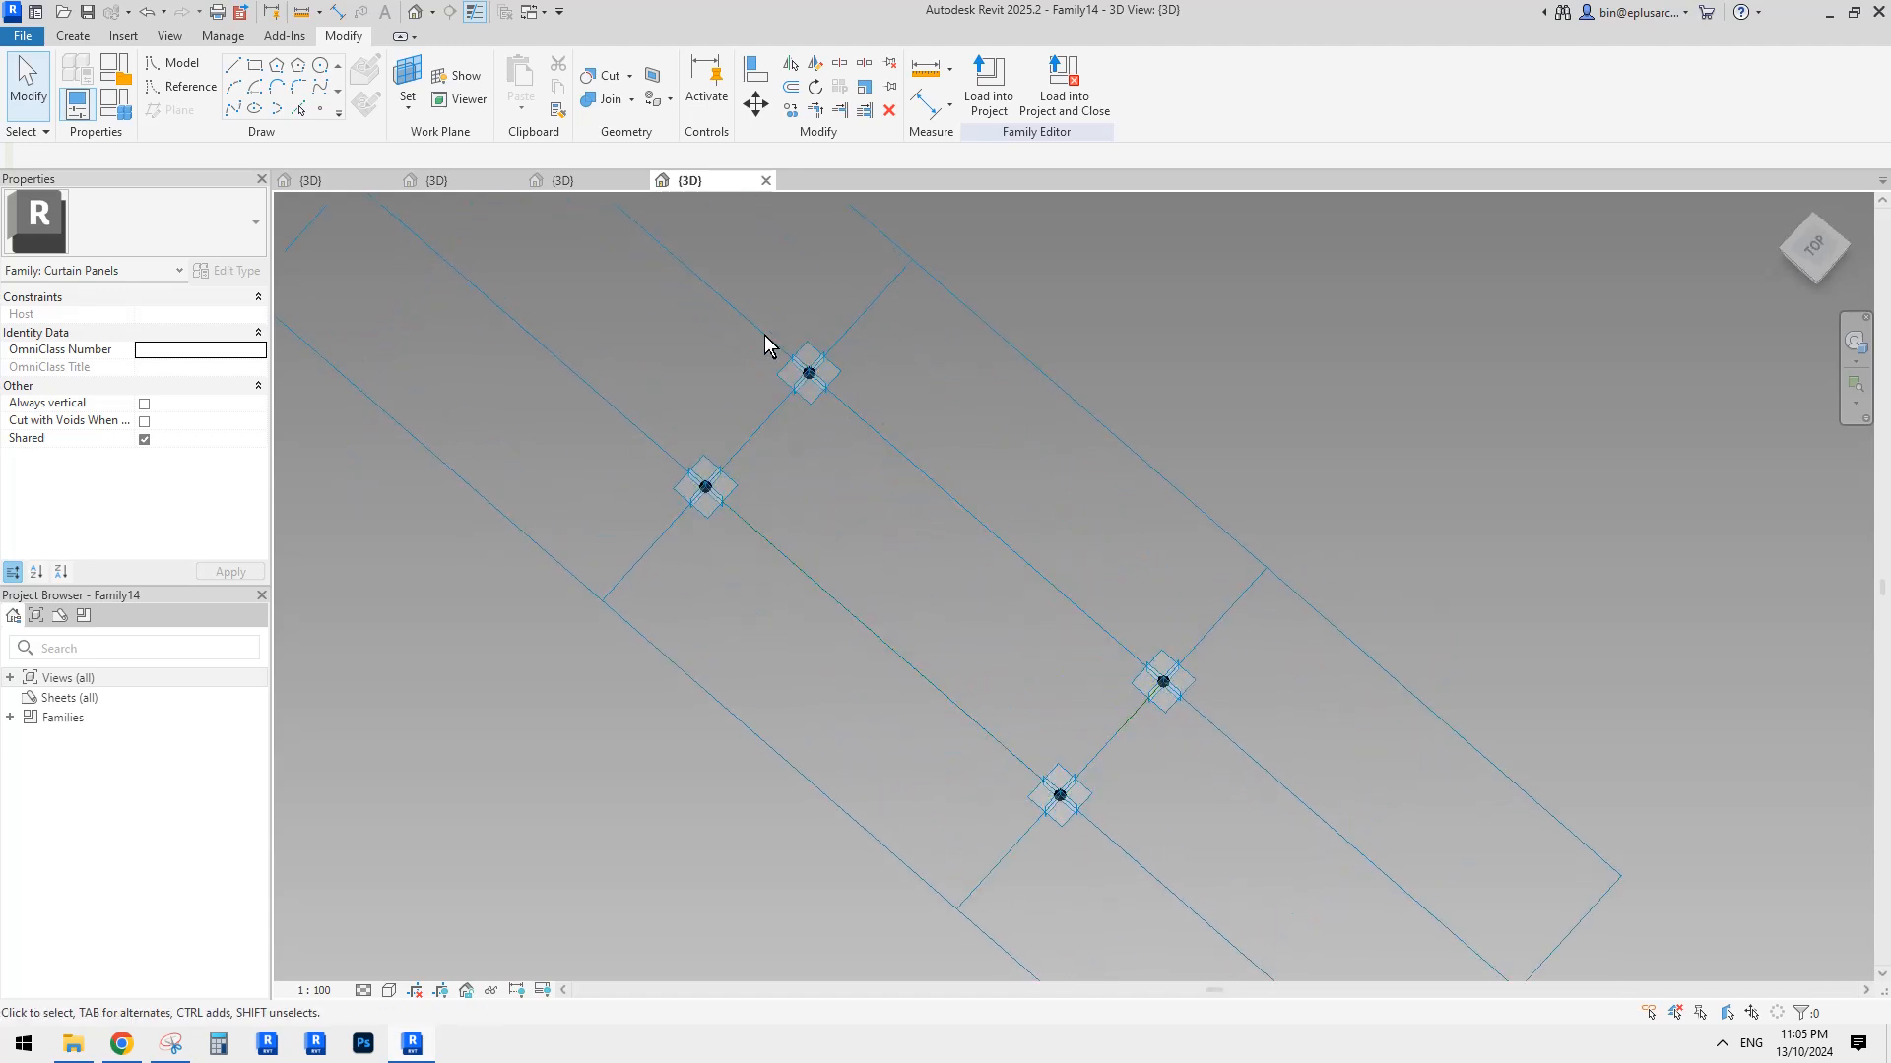
shift+middle_drag(760, 328, 863, 451)
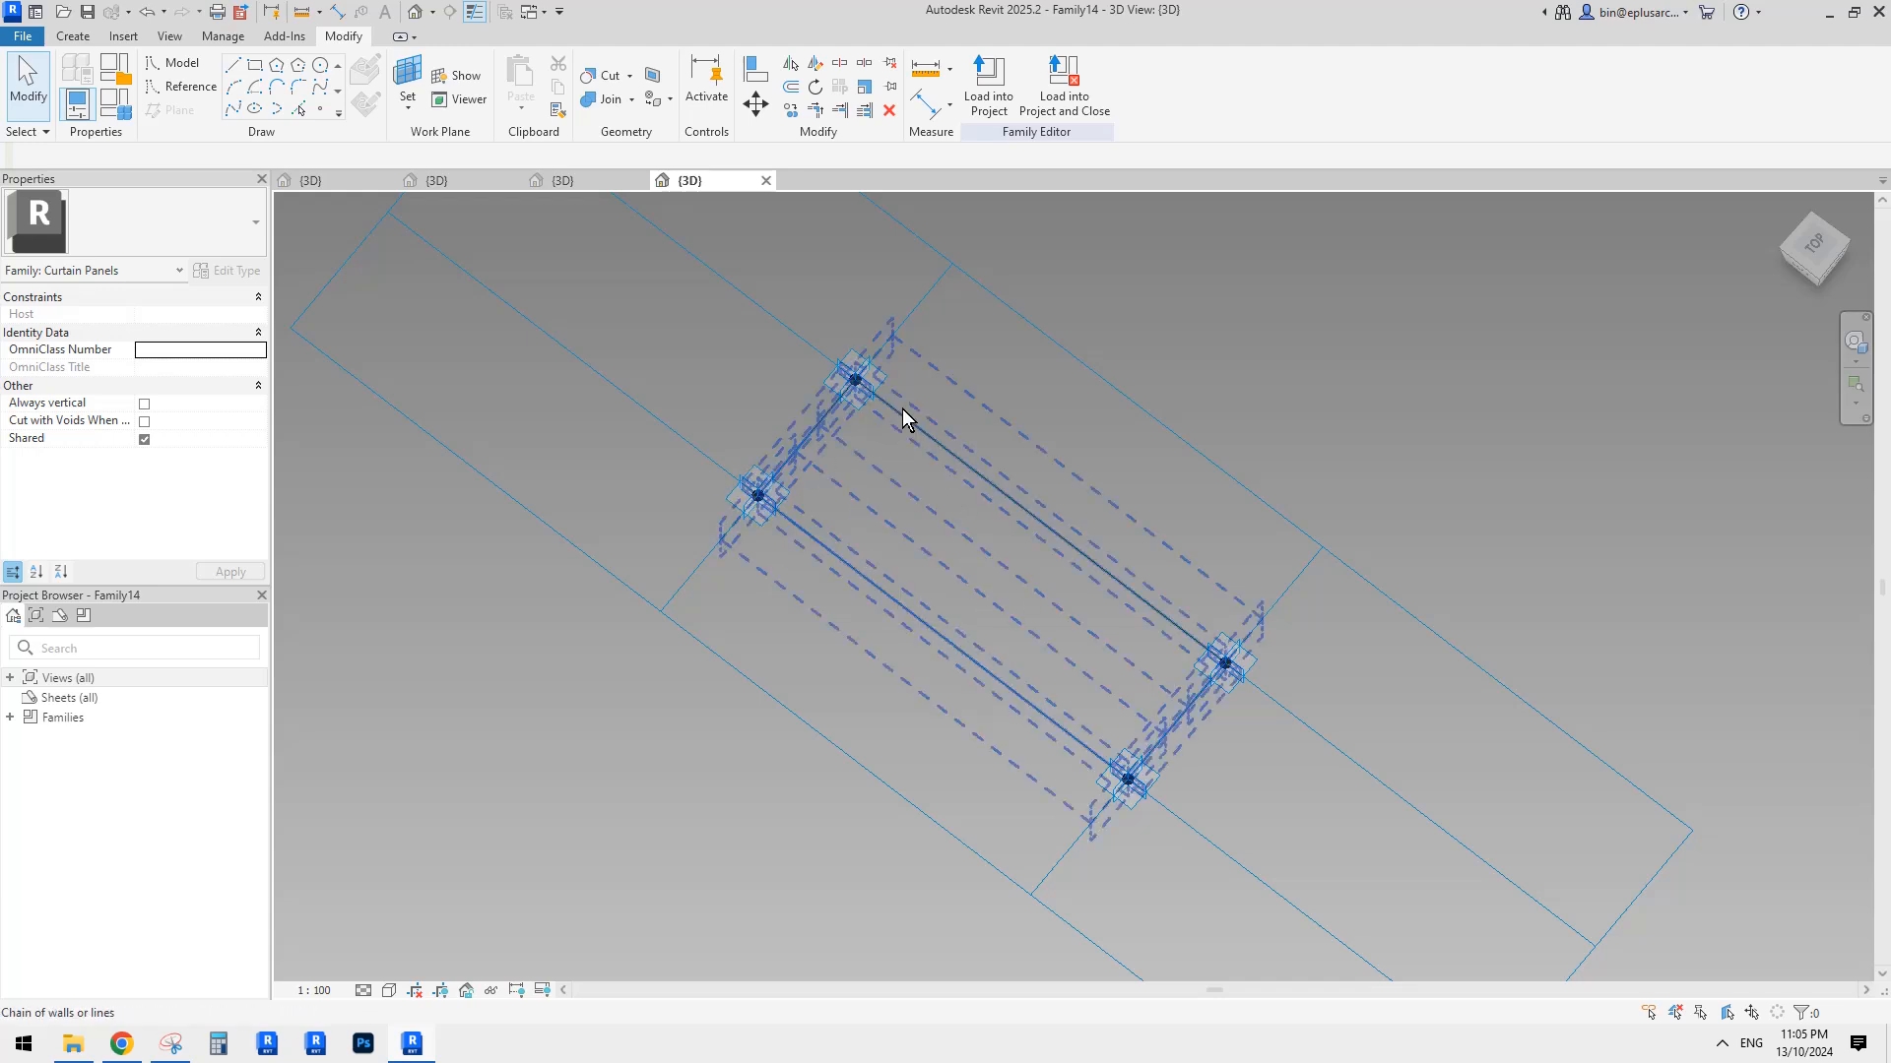
shift+middle_drag(877, 399, 882, 412)
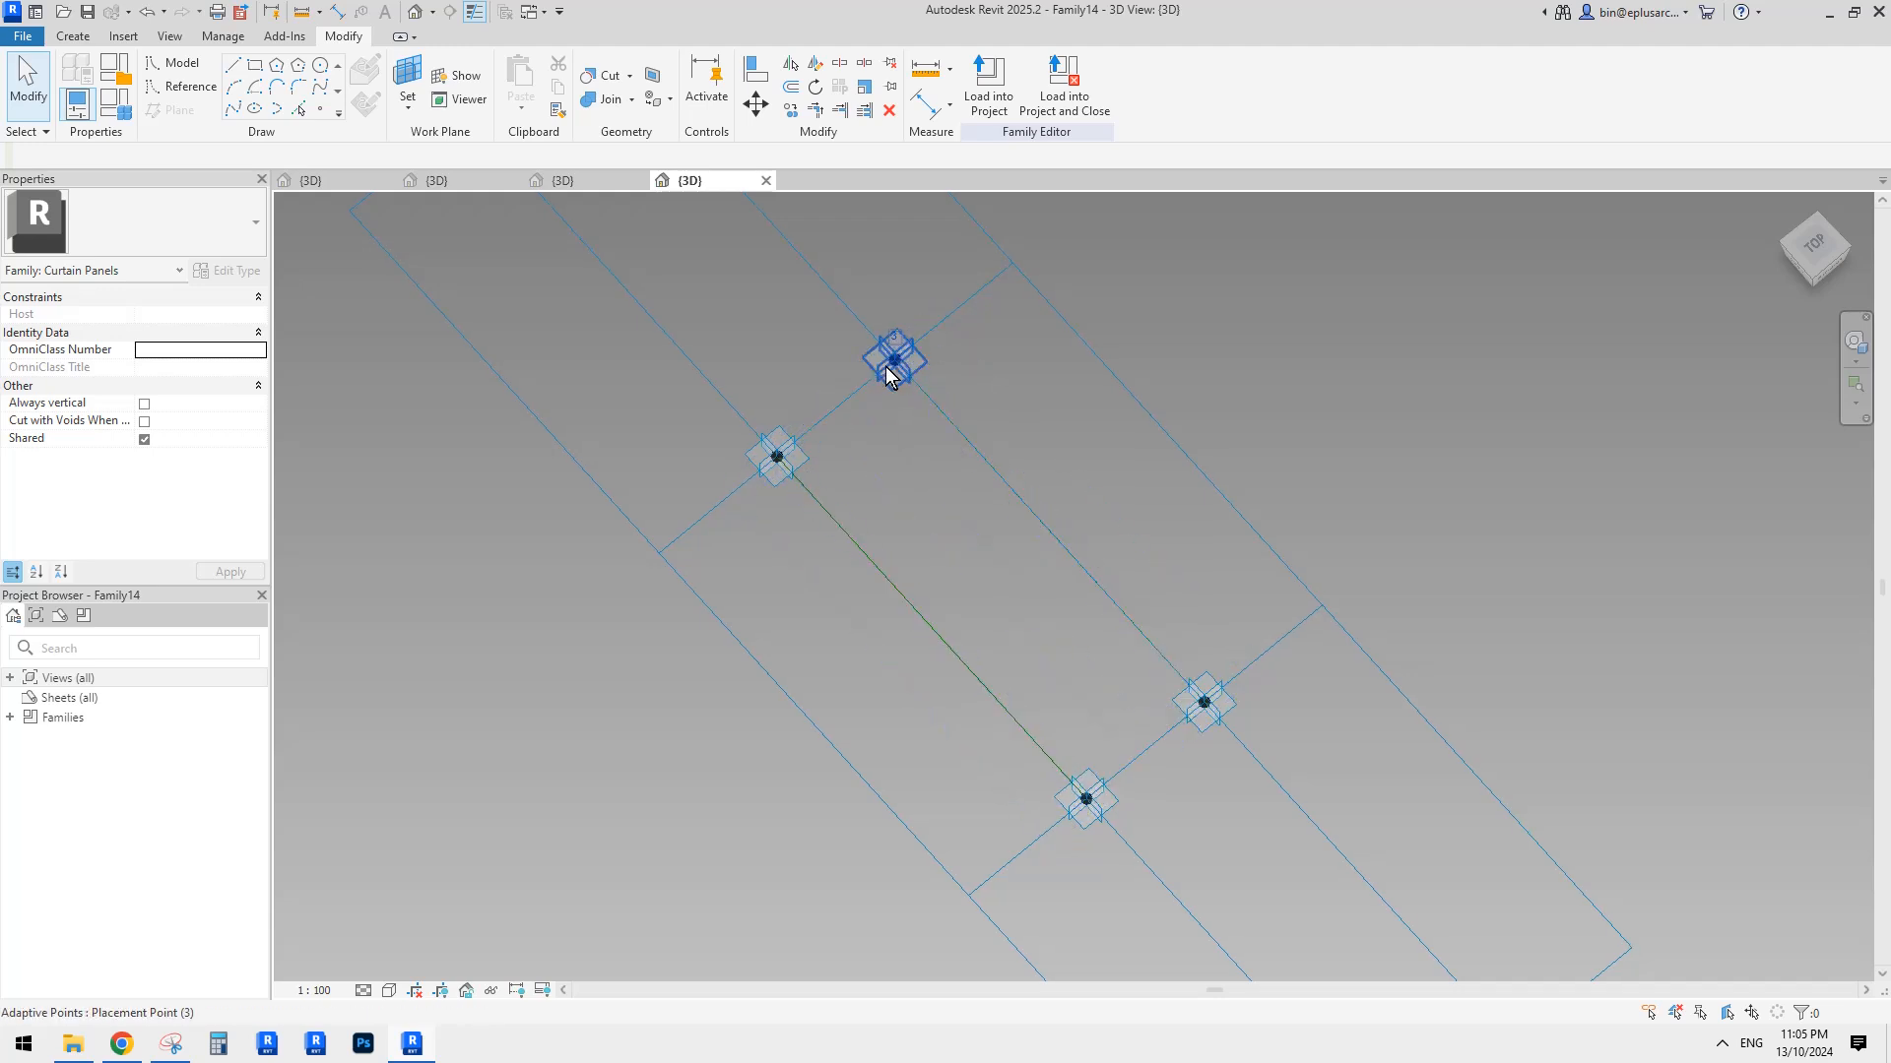
shift+middle_drag(1012, 536, 882, 551)
click(318, 109)
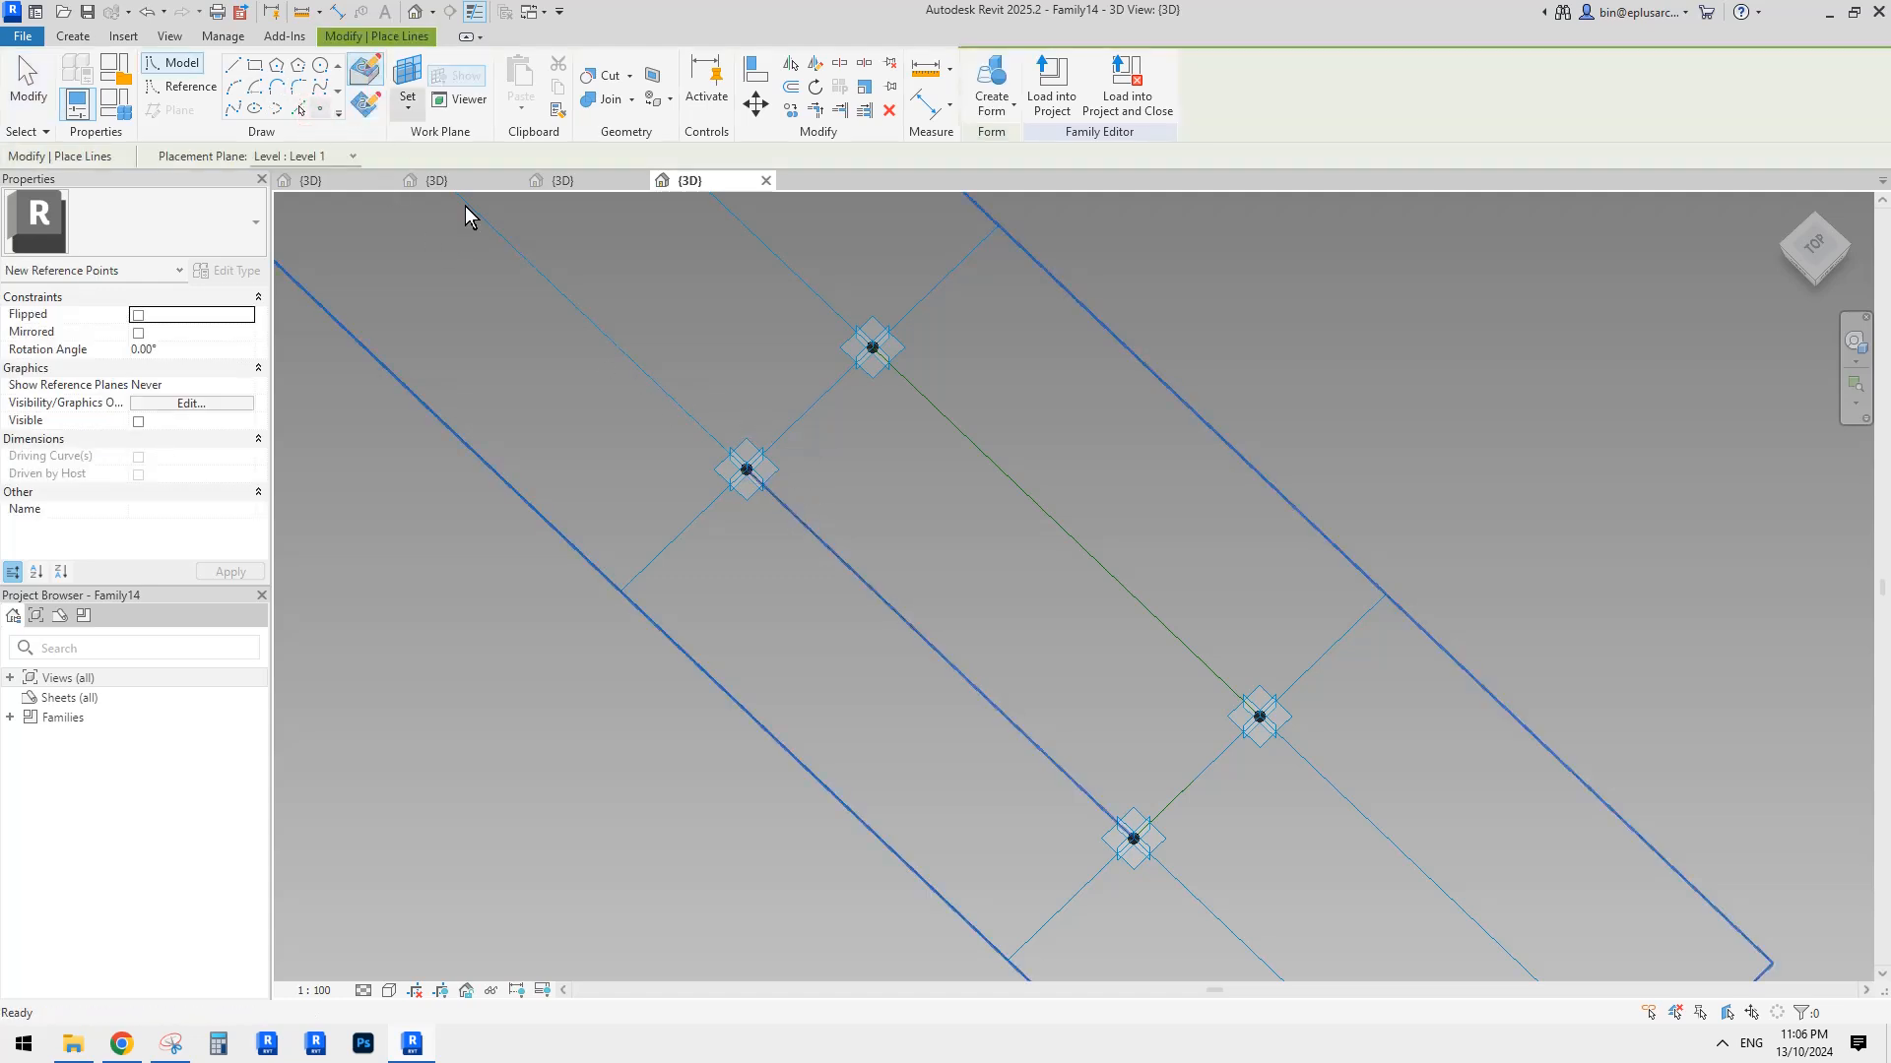
click(791, 513)
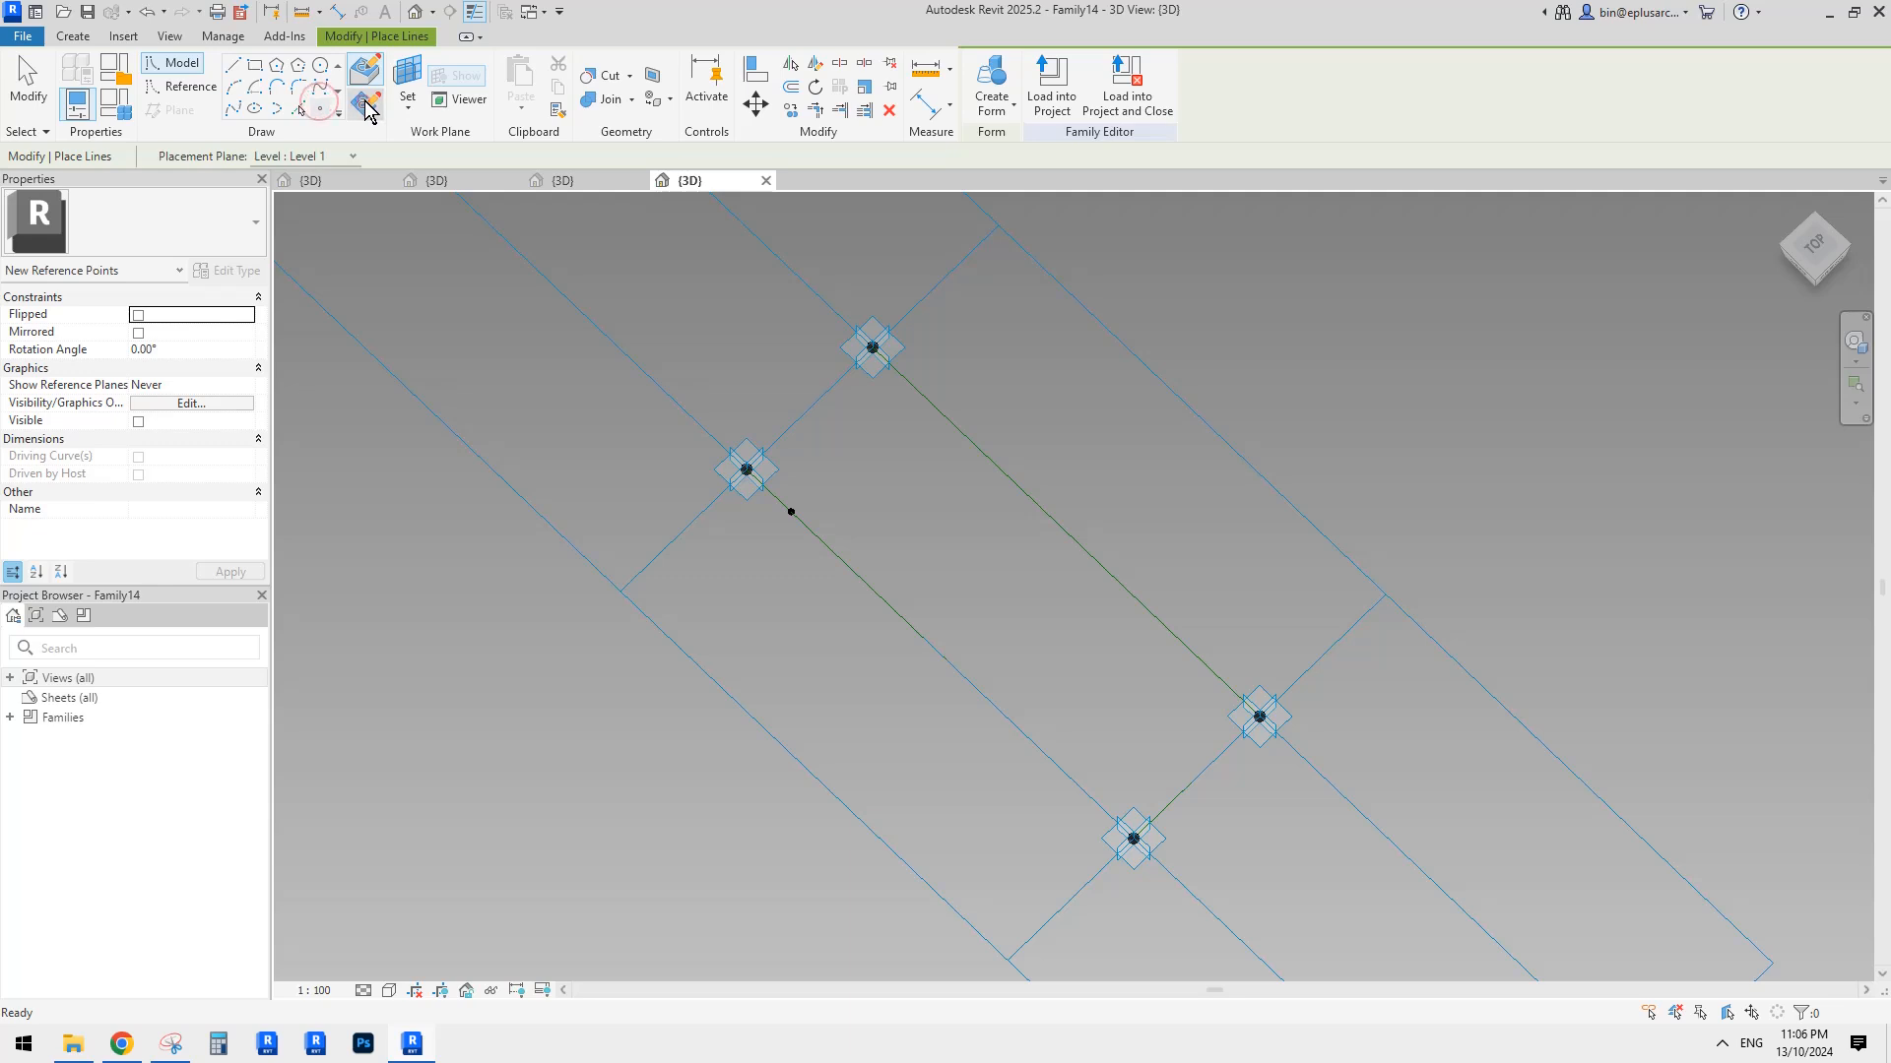
key(Escape)
Host a second reference point on the new point's work plane and offset it about 615 mm across the panel's width.
shift+middle_drag(848, 470, 871, 355)
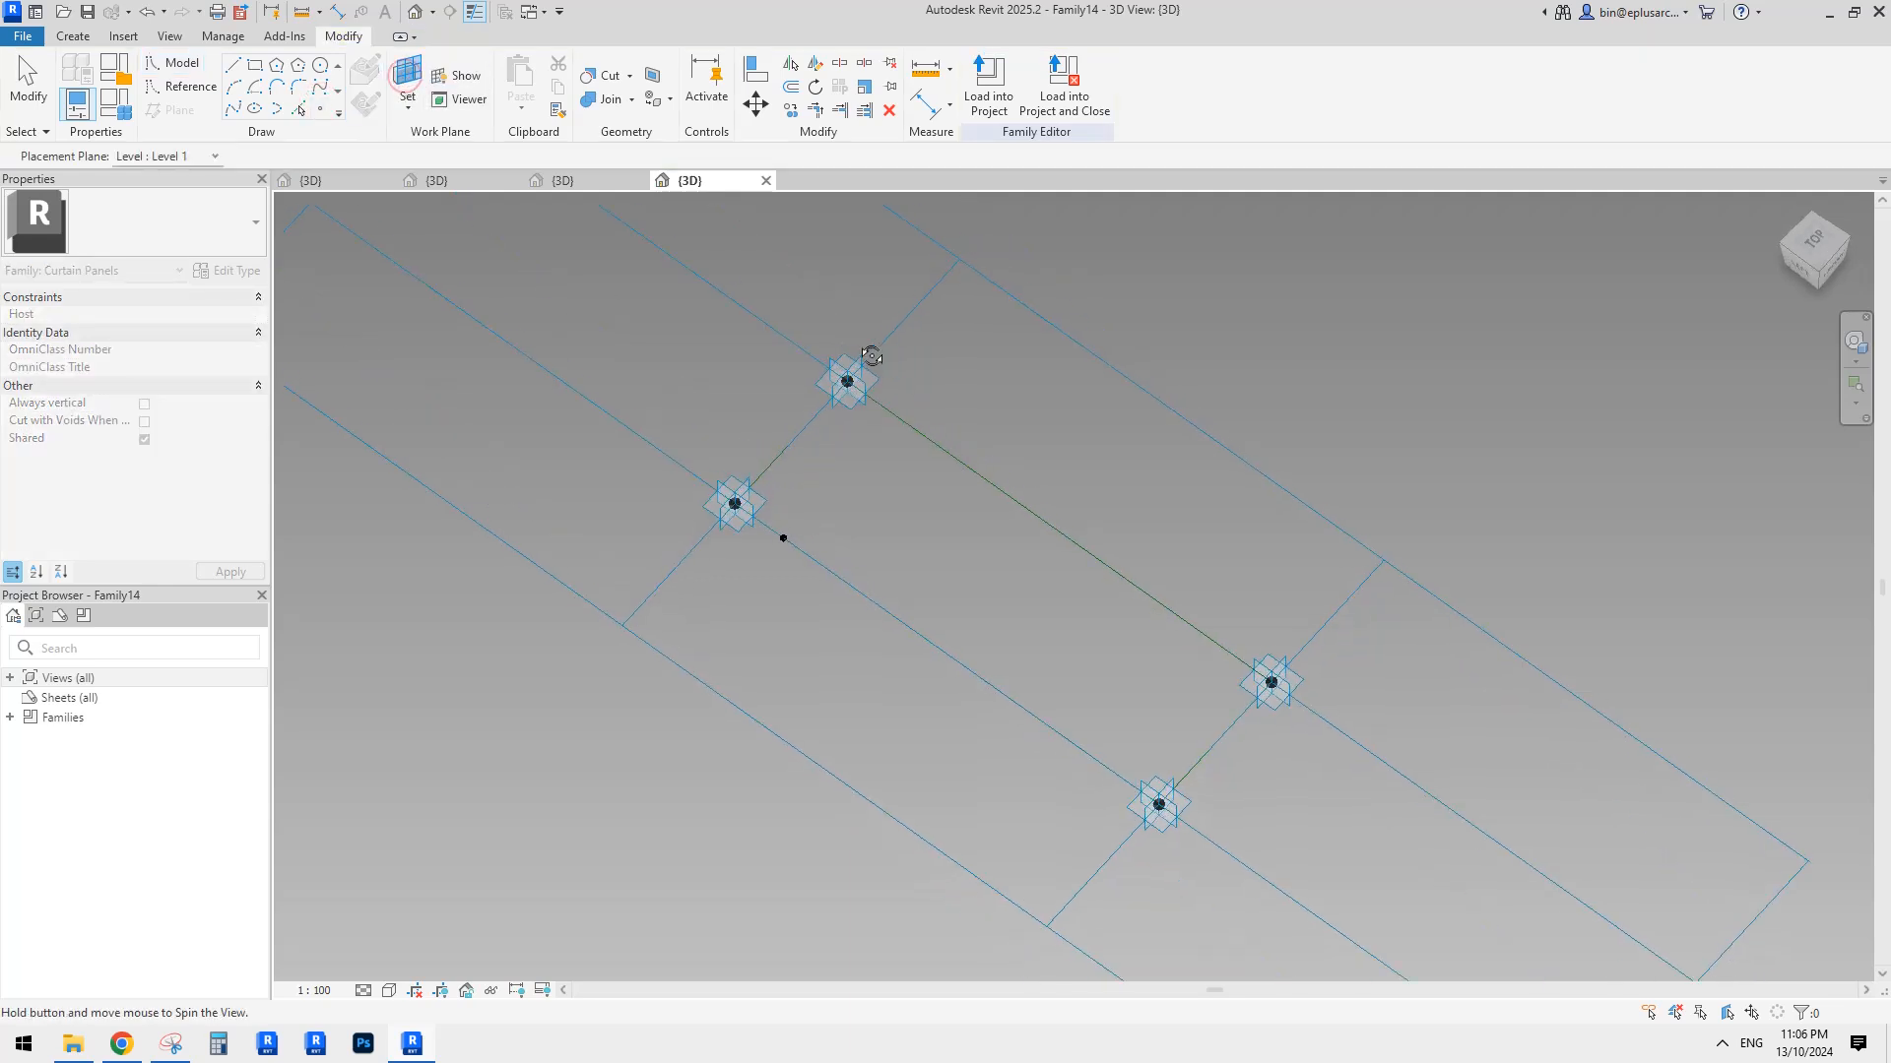
key(Tab)
click(783, 538)
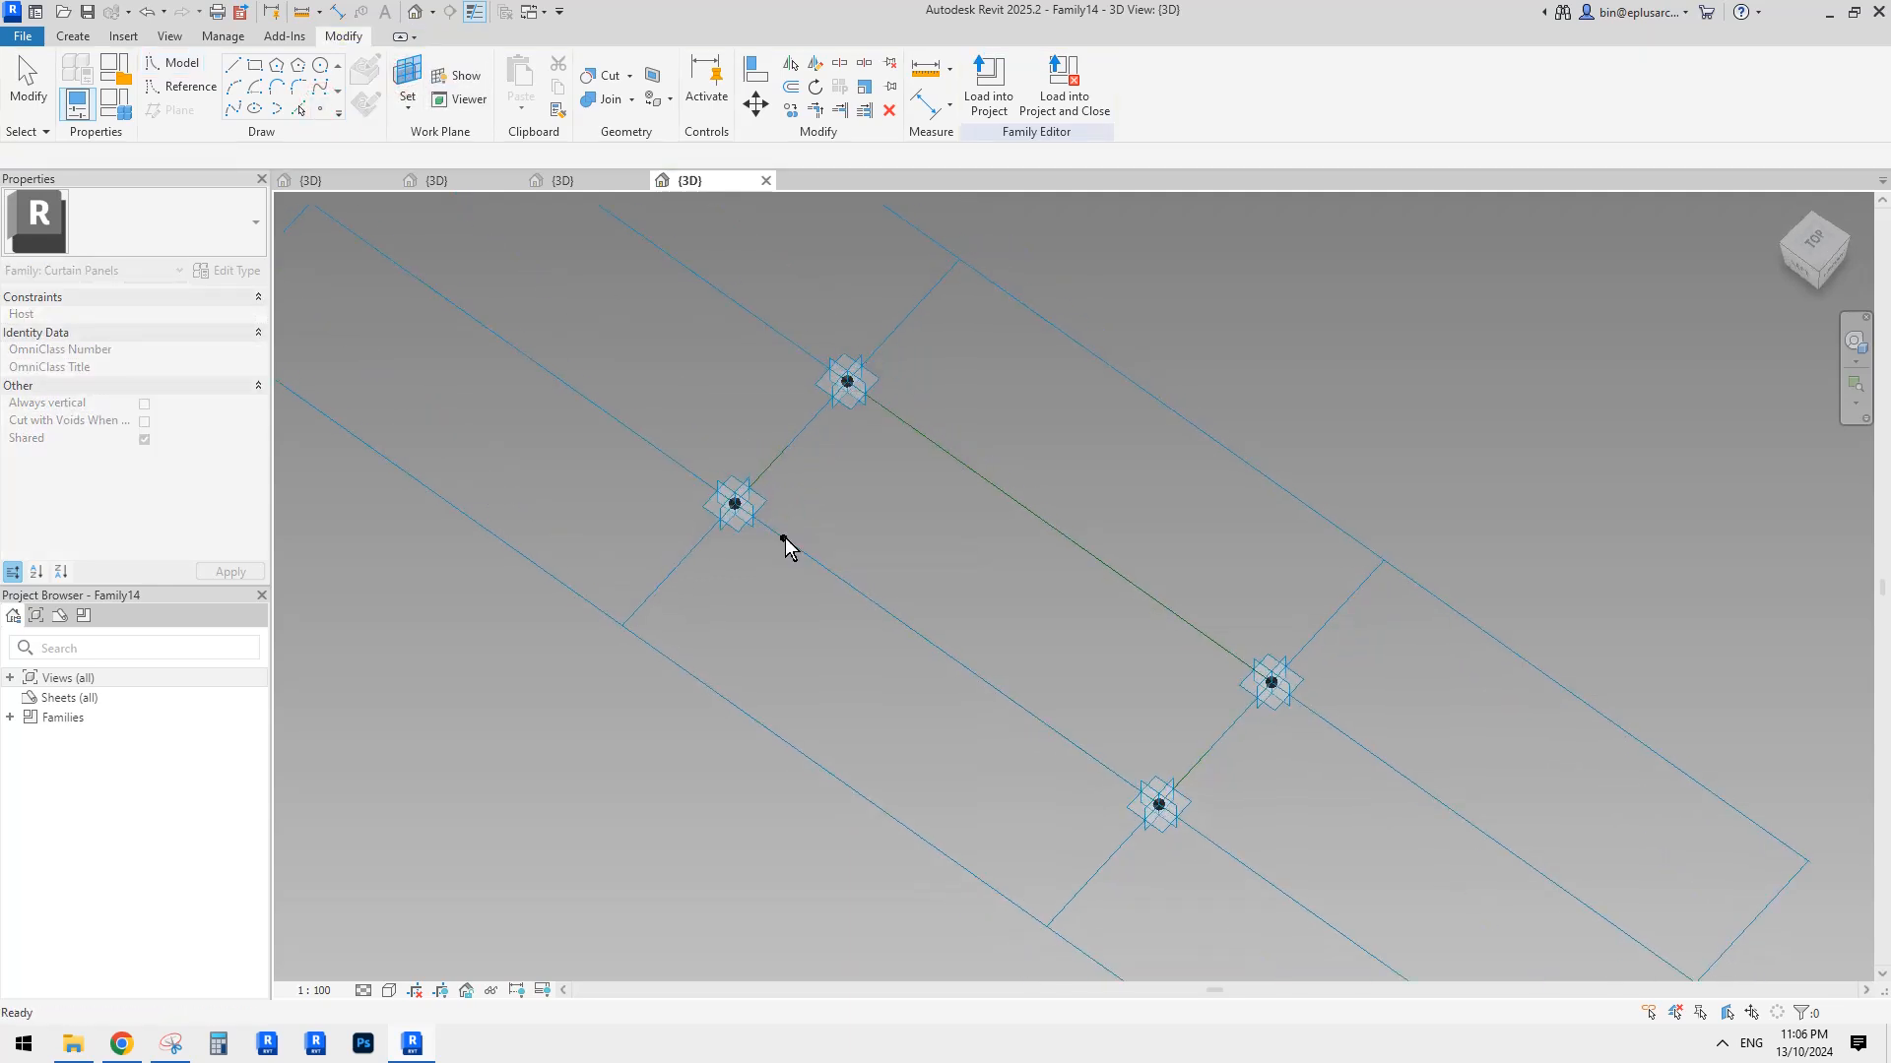
click(783, 537)
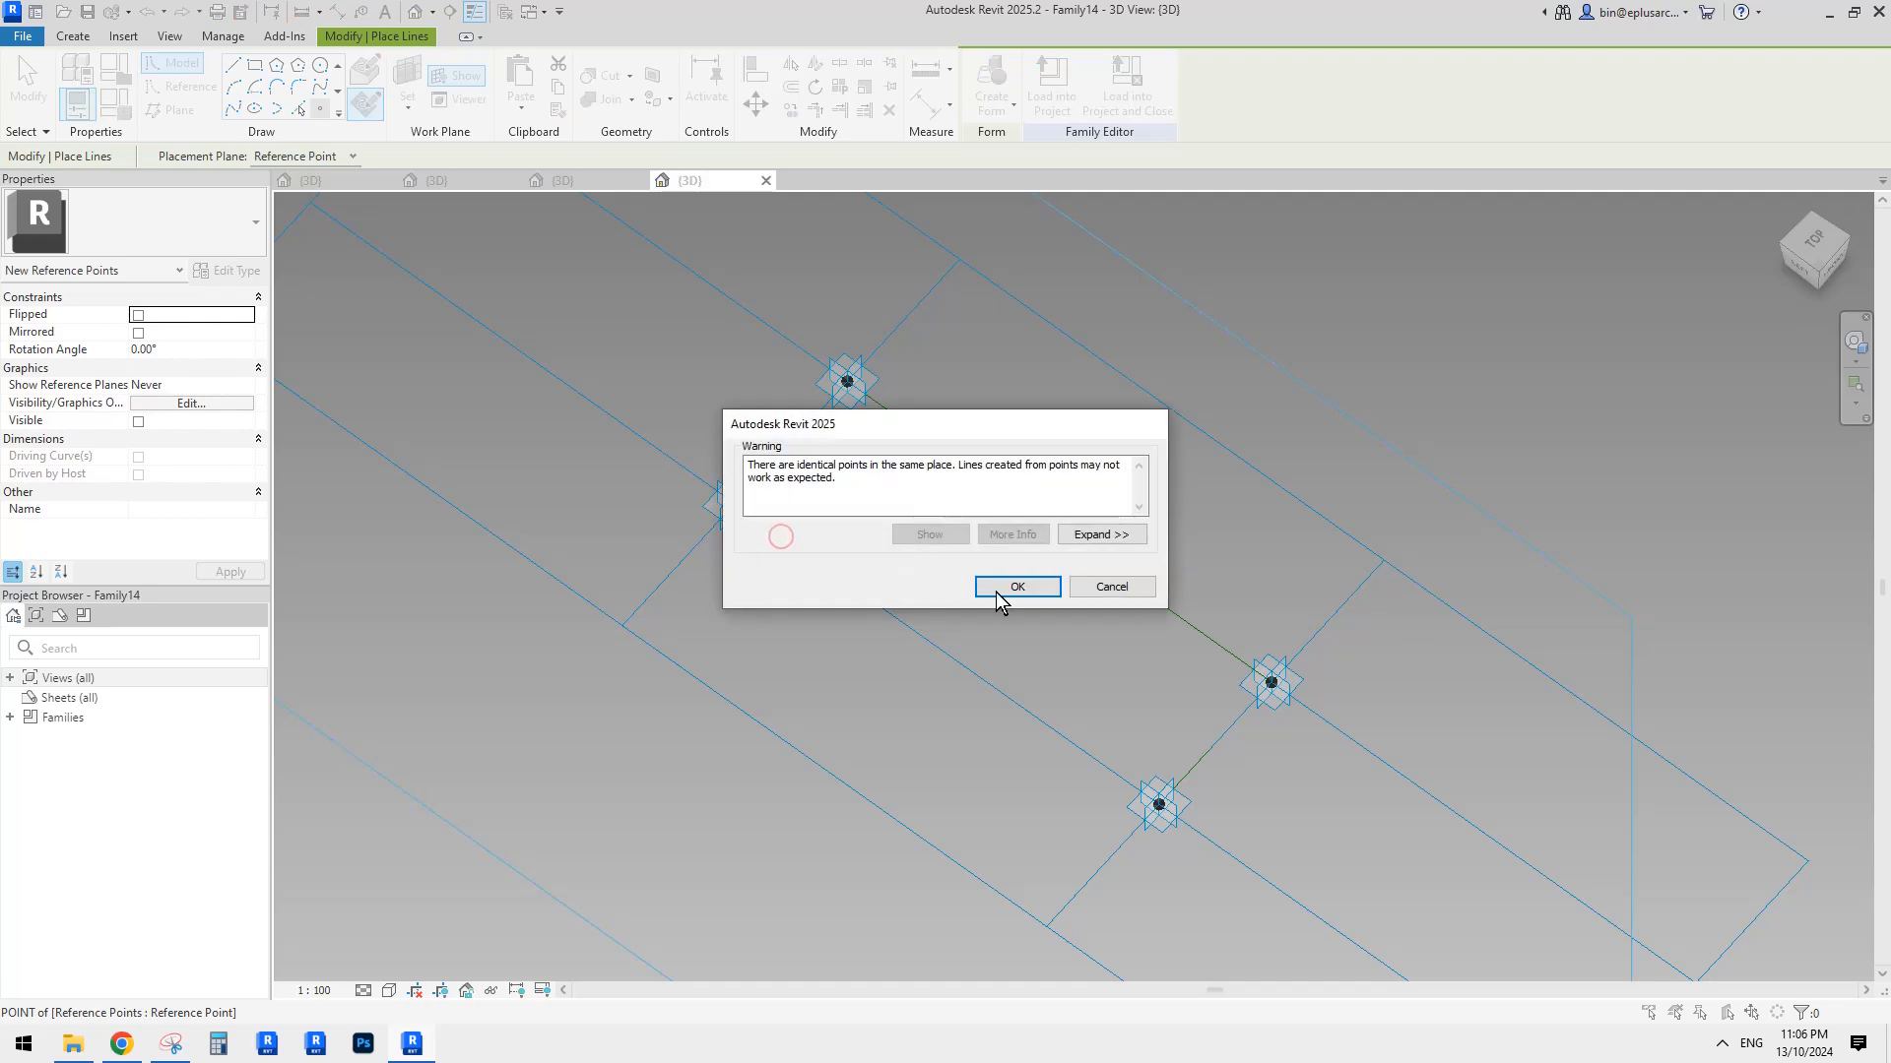
click(1006, 587)
key(Escape)
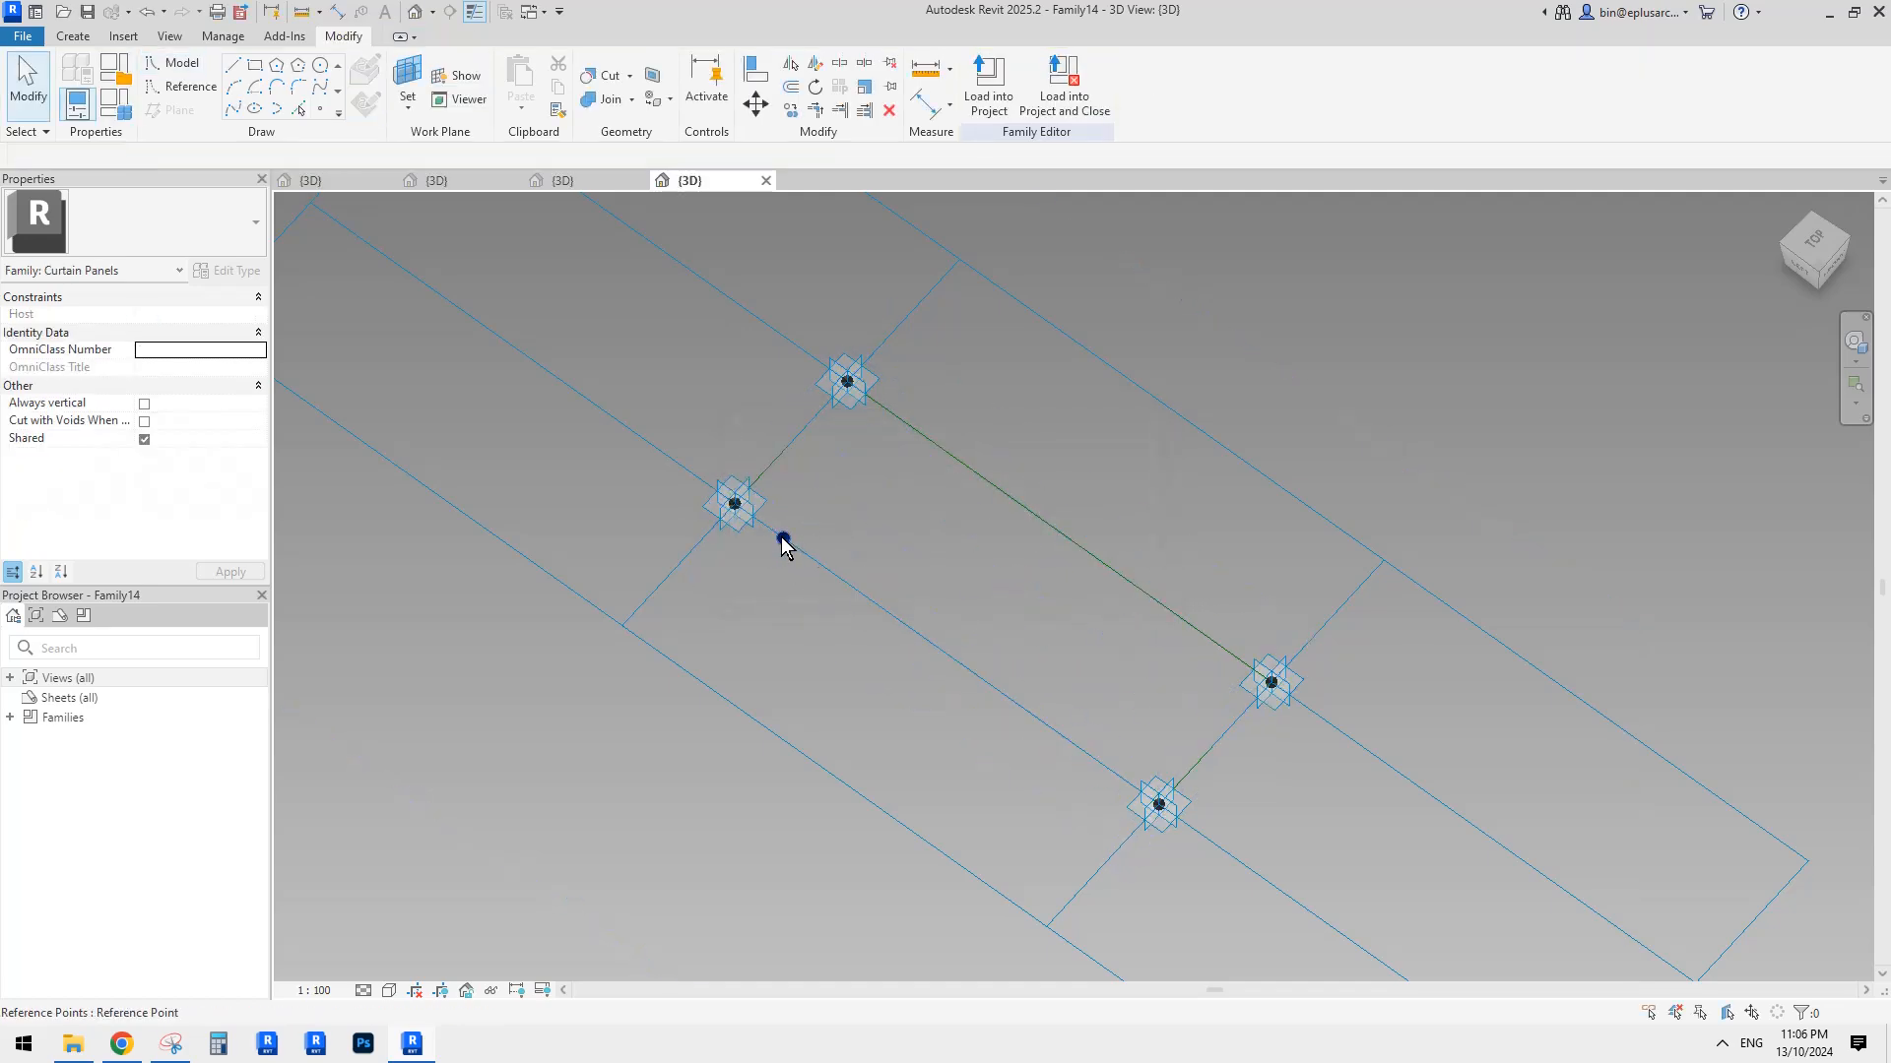
click(783, 537)
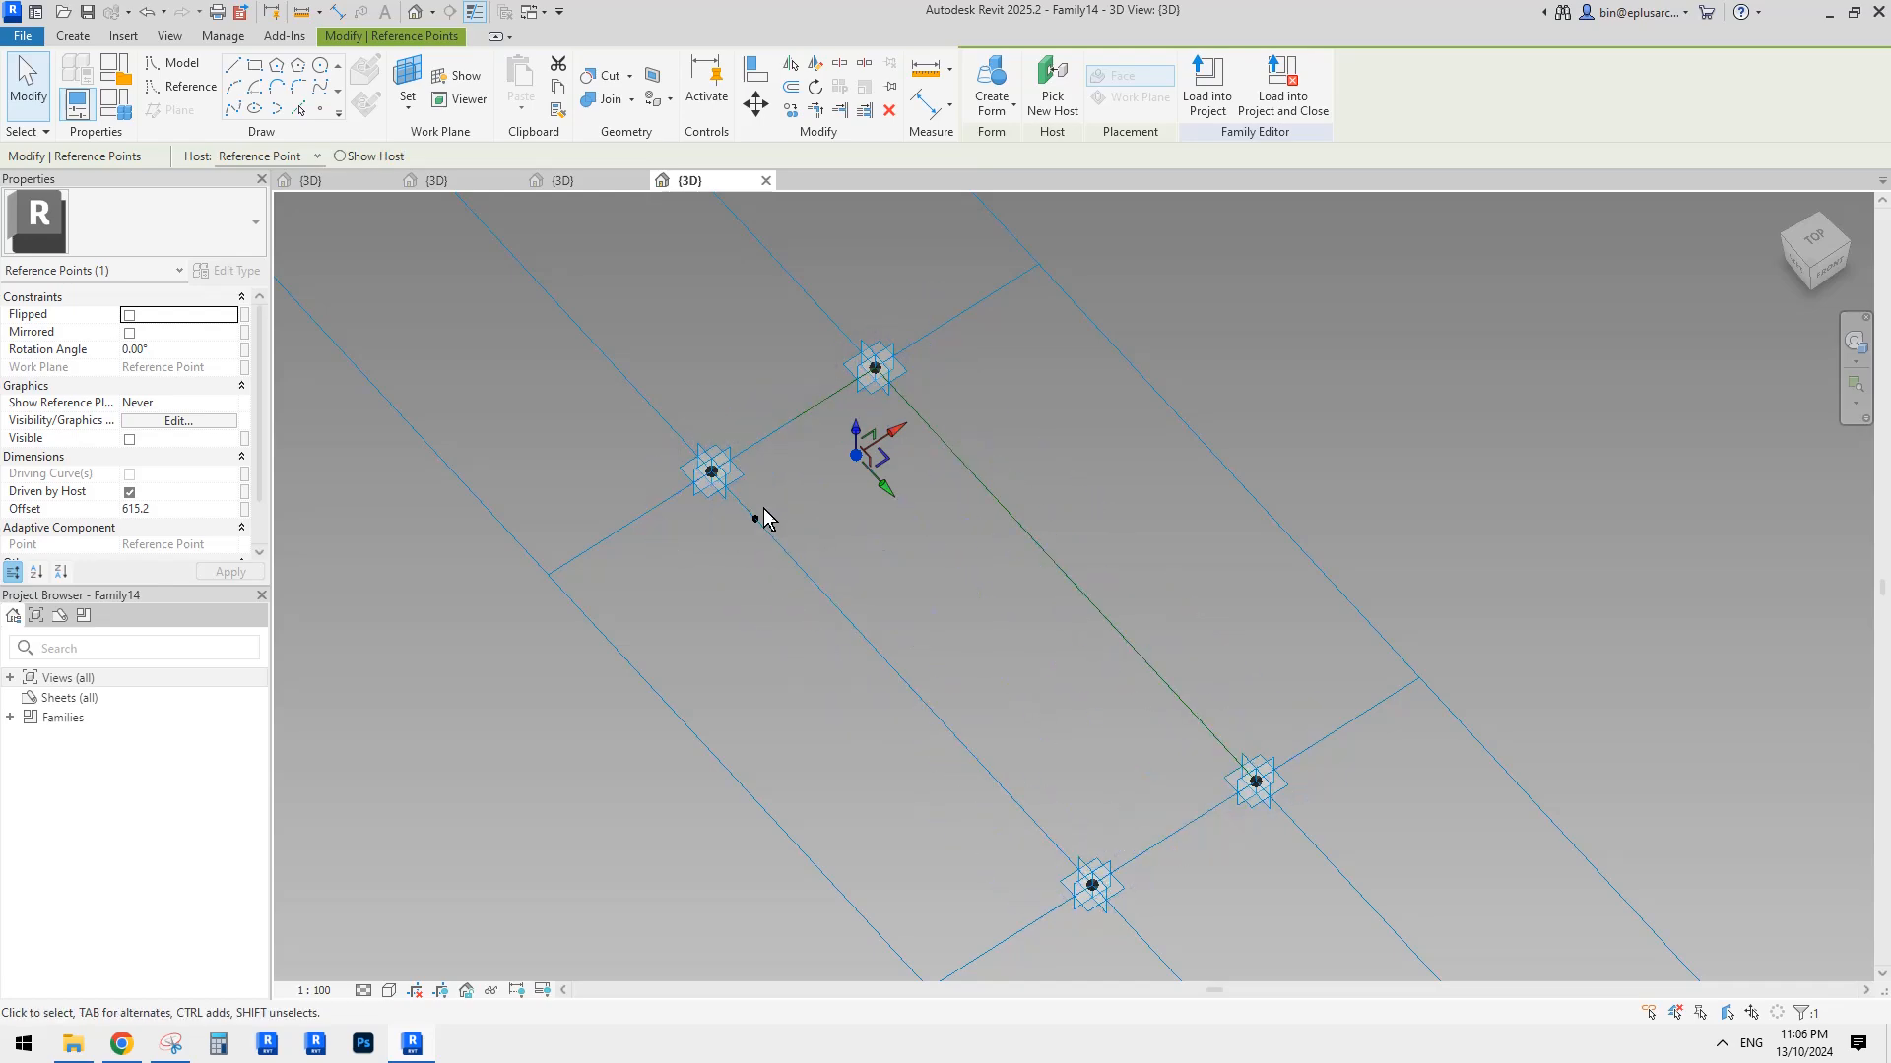
shift+middle_drag(823, 482, 1060, 569)
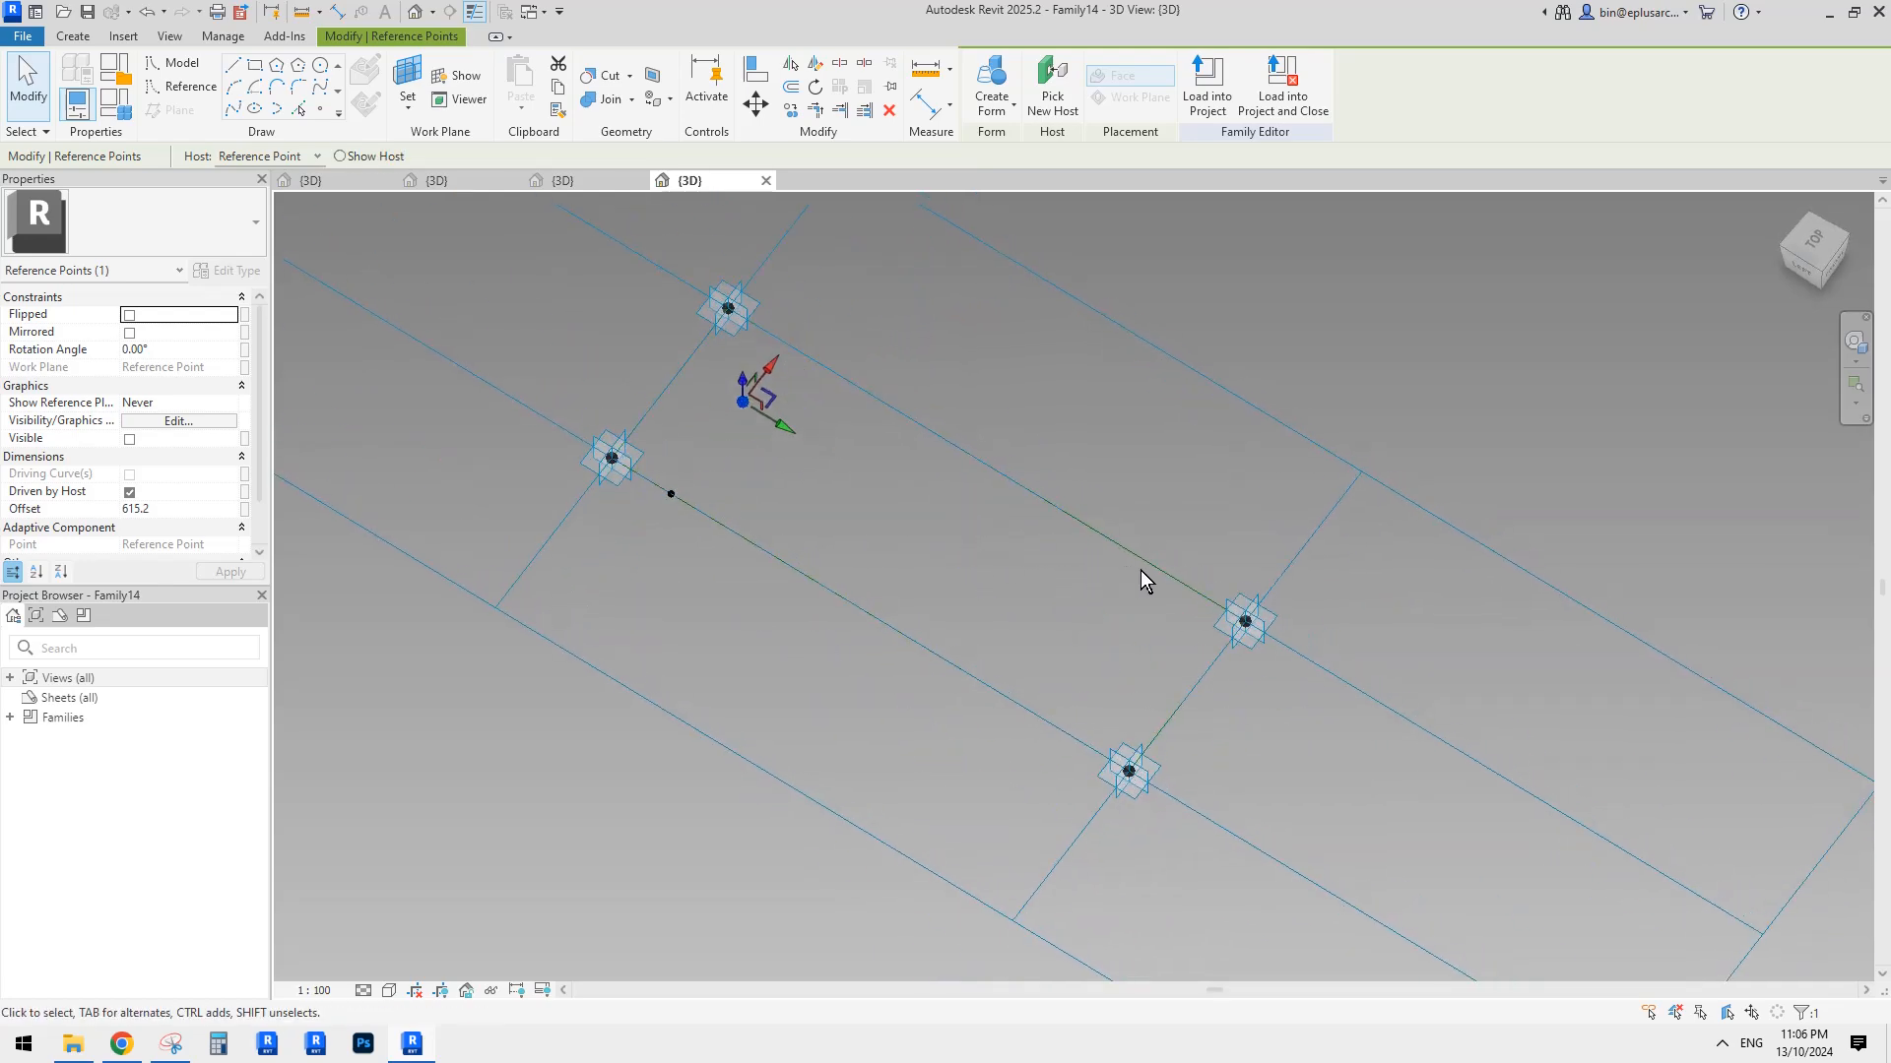
shift+middle_drag(746, 392, 783, 398)
scroll(784, 429, up, 1)
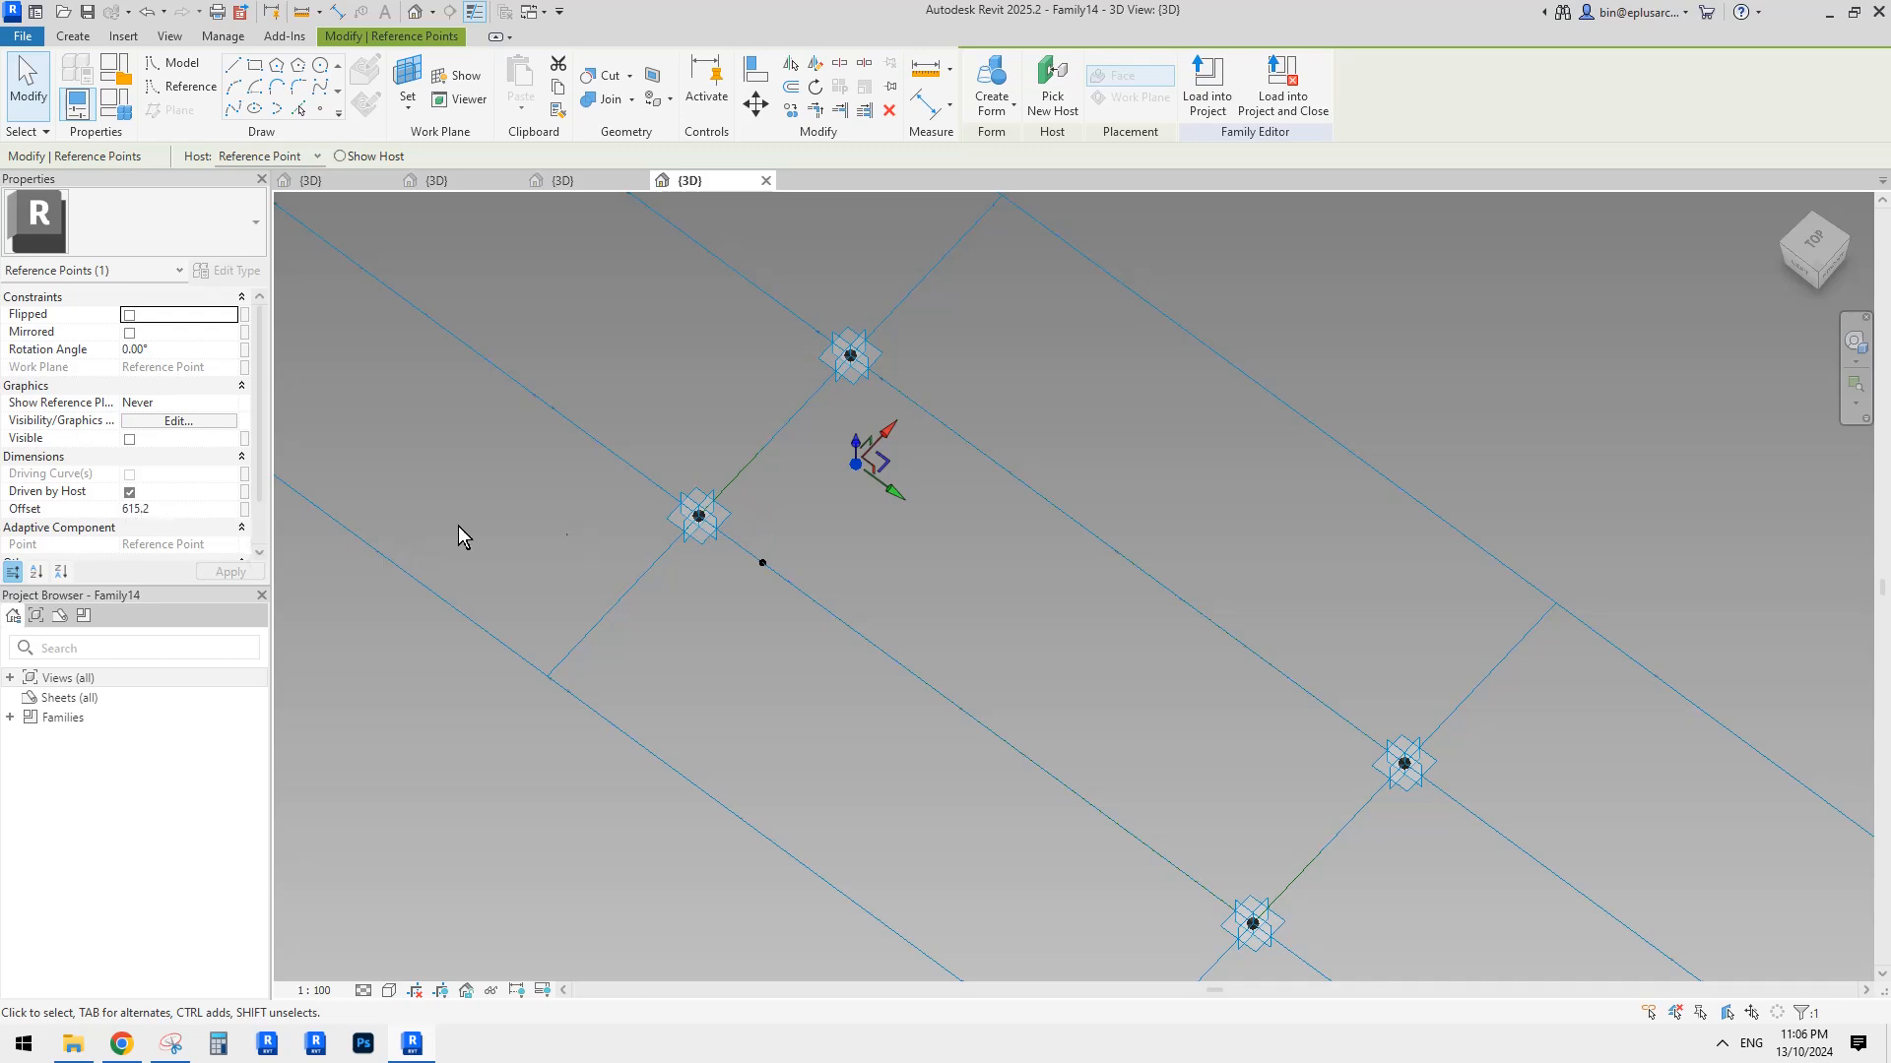
scroll(724, 446, up, 1)
middle_drag(671, 456, 663, 469)
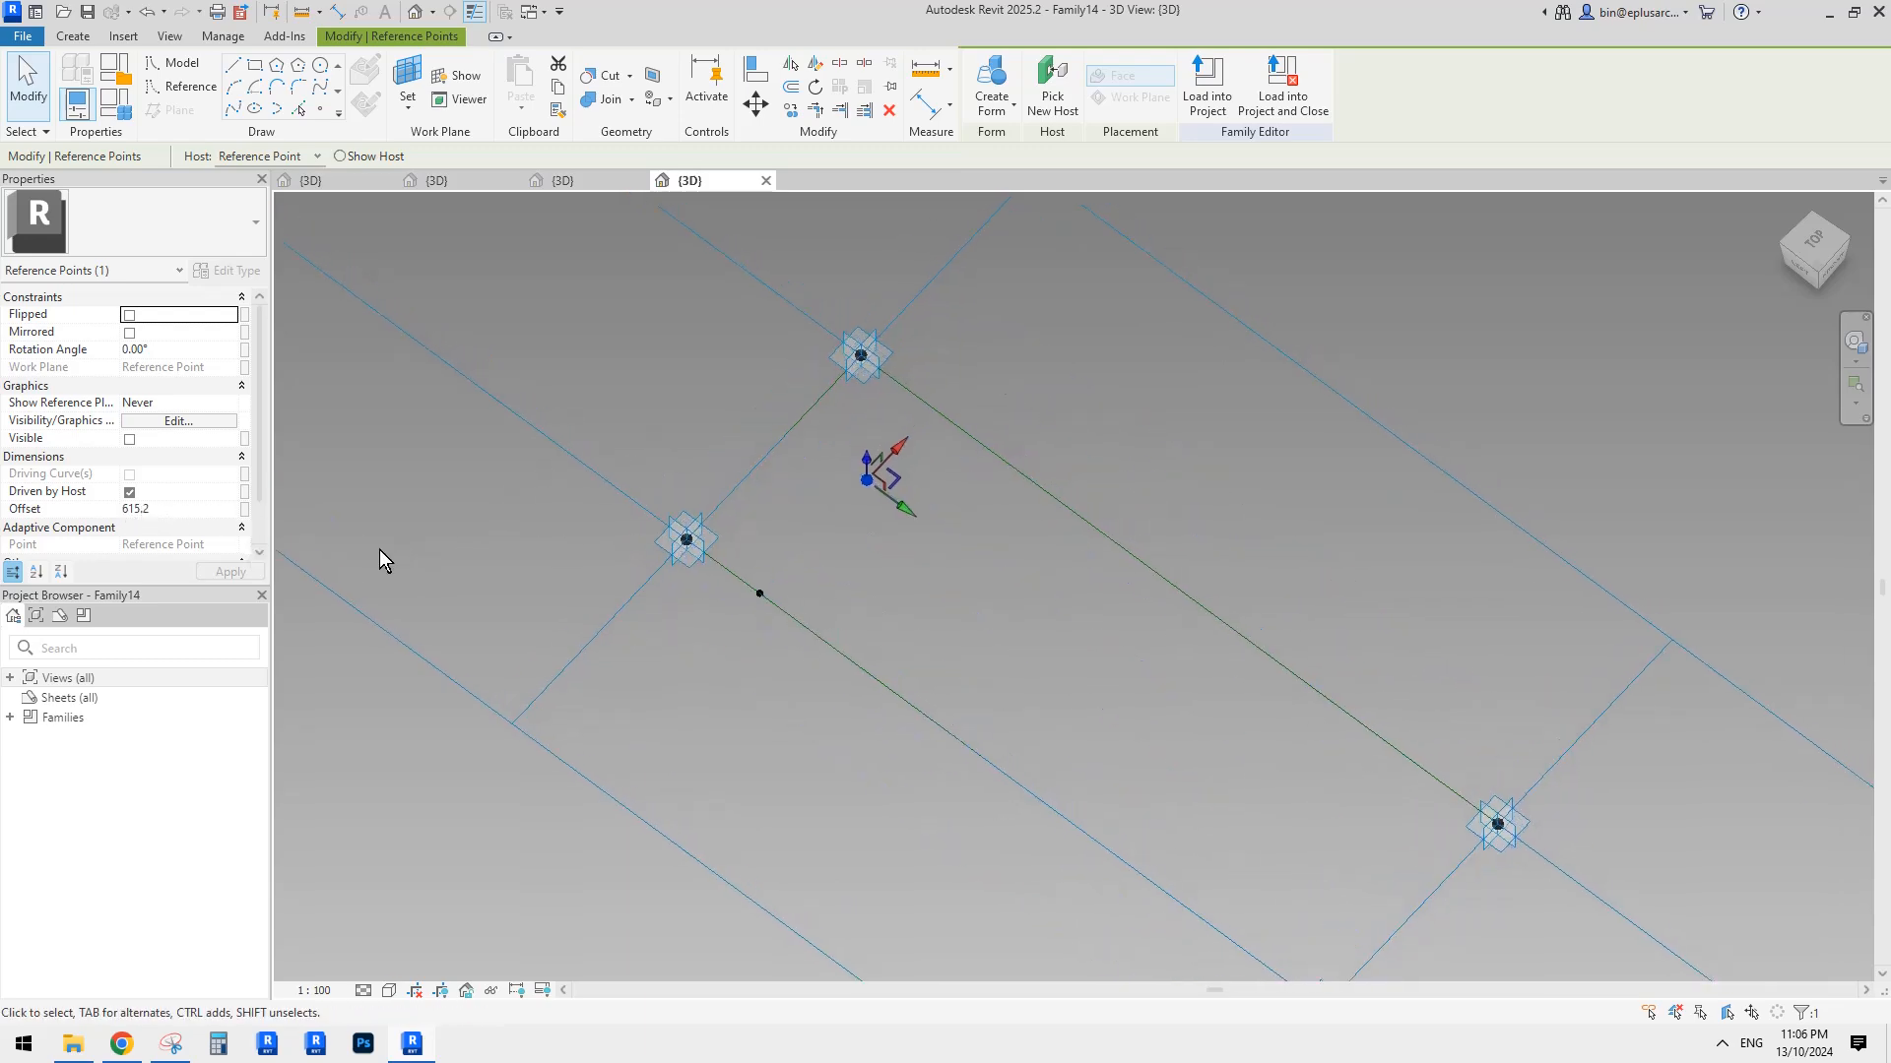
middle_drag(738, 378, 752, 398)
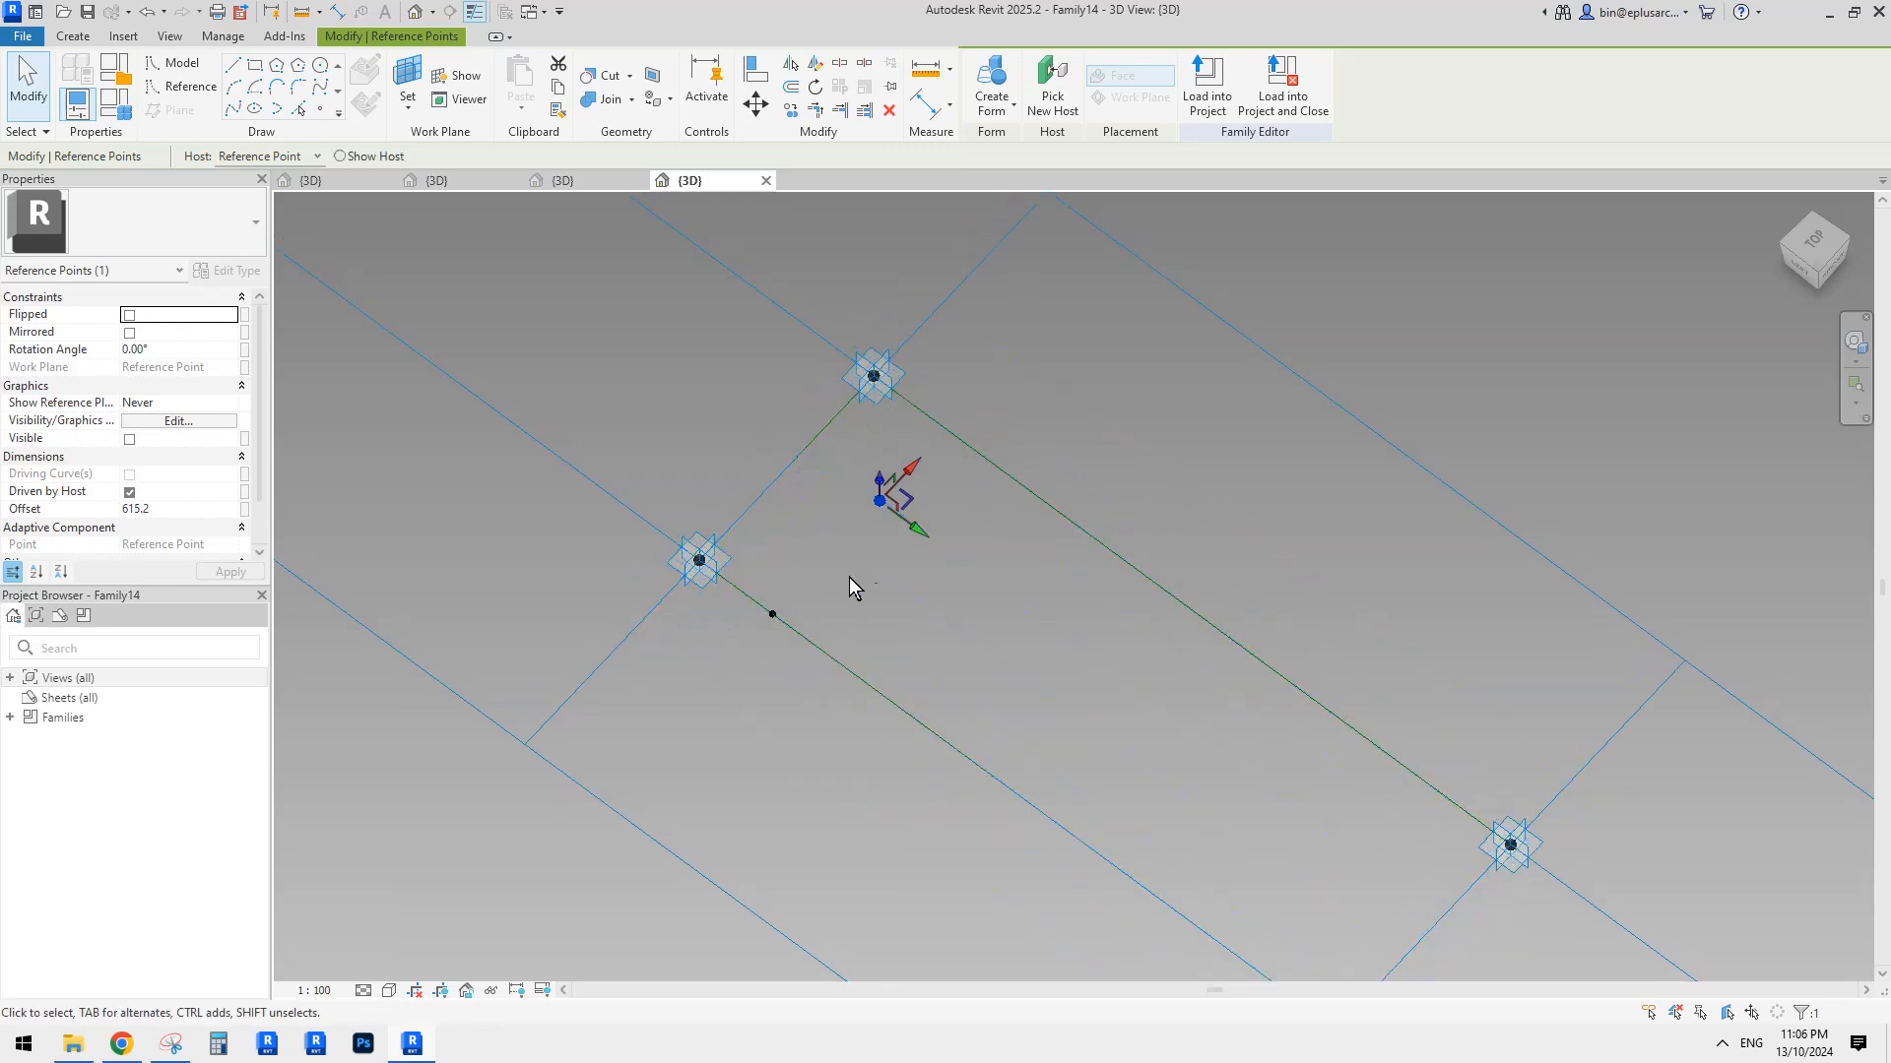
Set the work plane on the panel's short reference line and place an aligned dimension between the two adaptive points at its ends.
middle_drag(725, 365, 739, 418)
key(Tab)
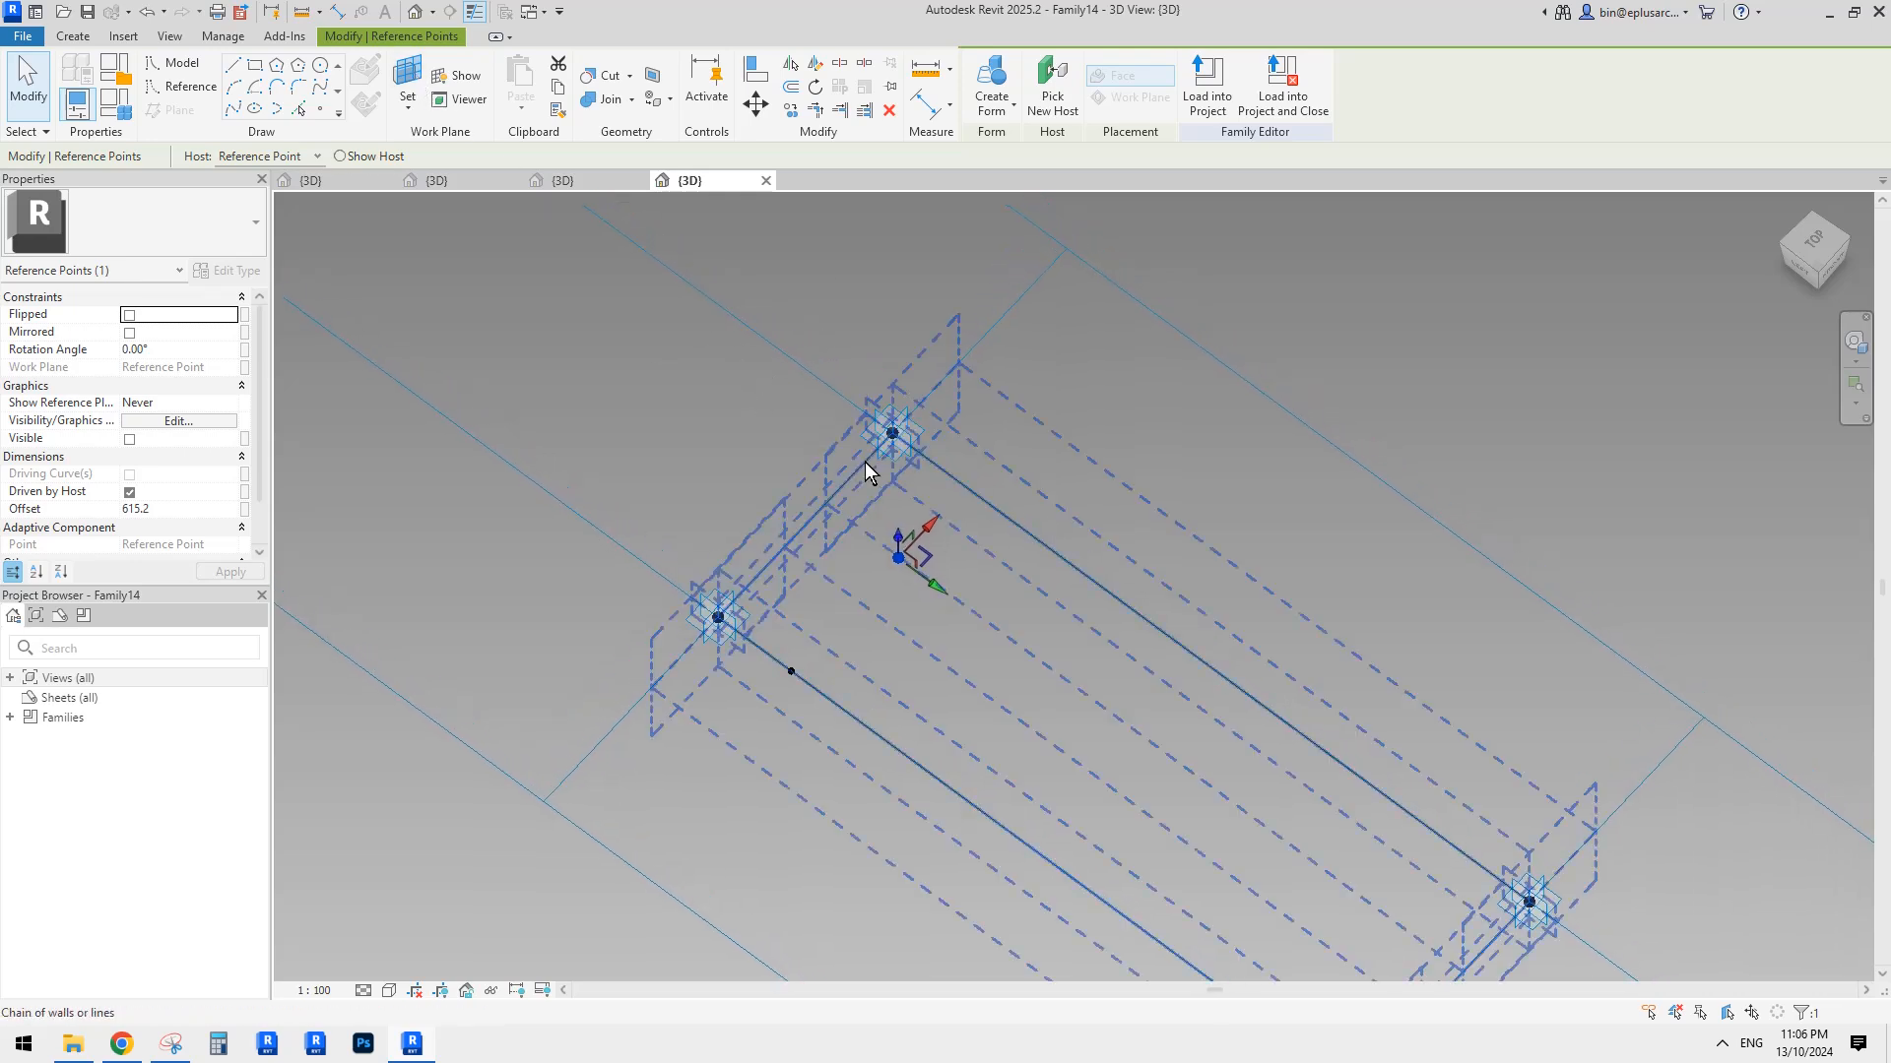
middle_drag(871, 470, 880, 477)
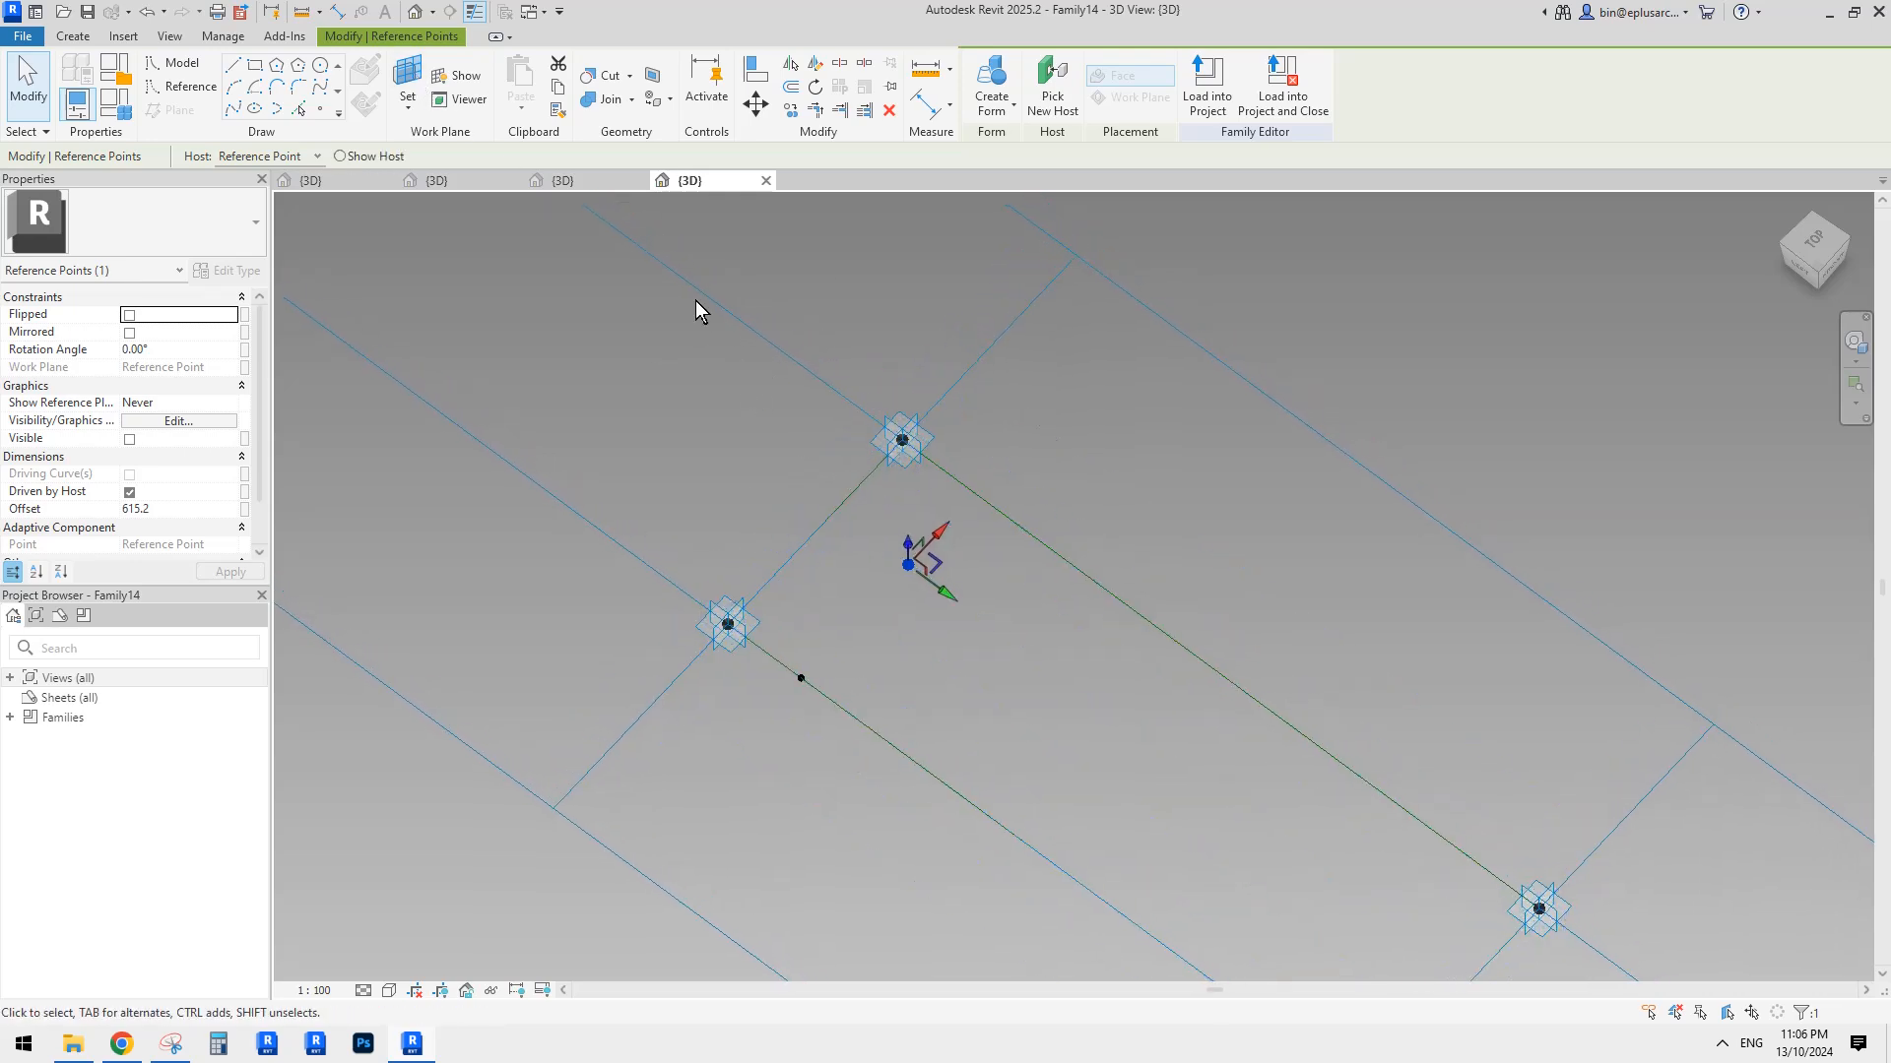
key(Escape)
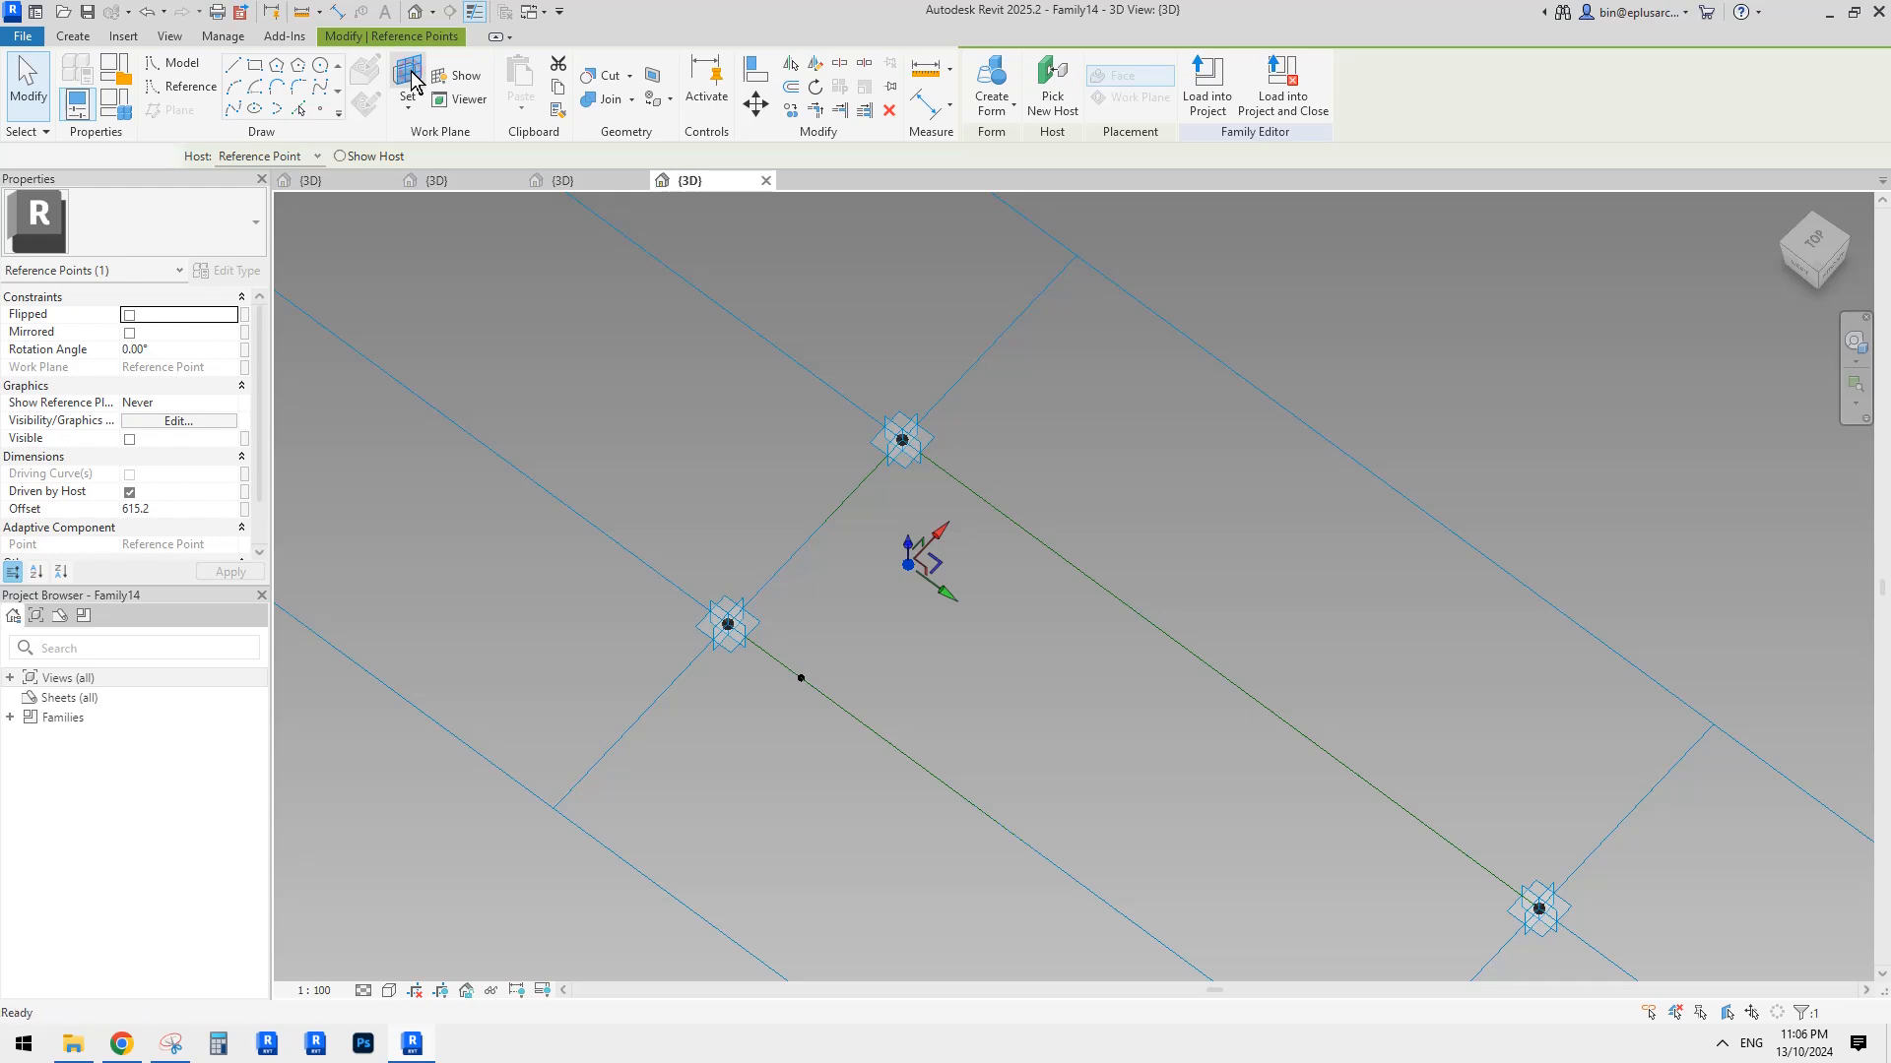
click(409, 79)
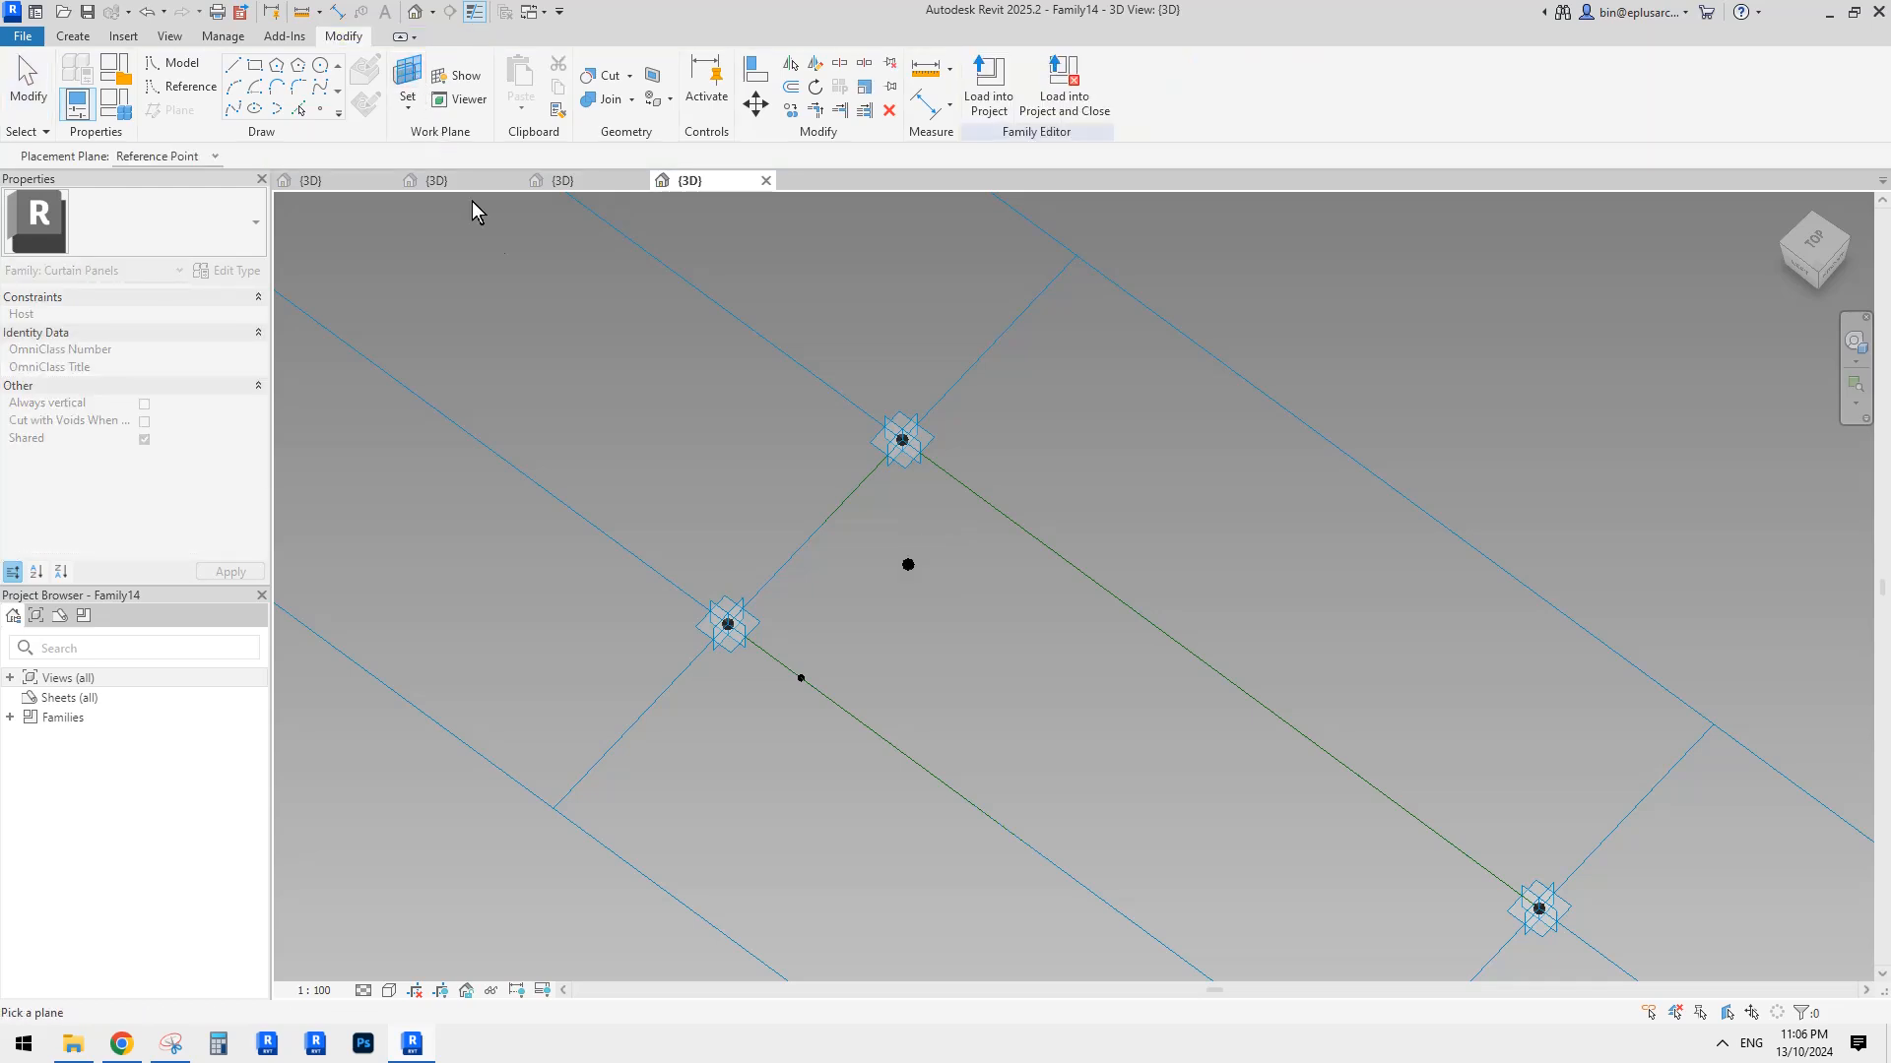
click(823, 516)
key(d)
key(i)
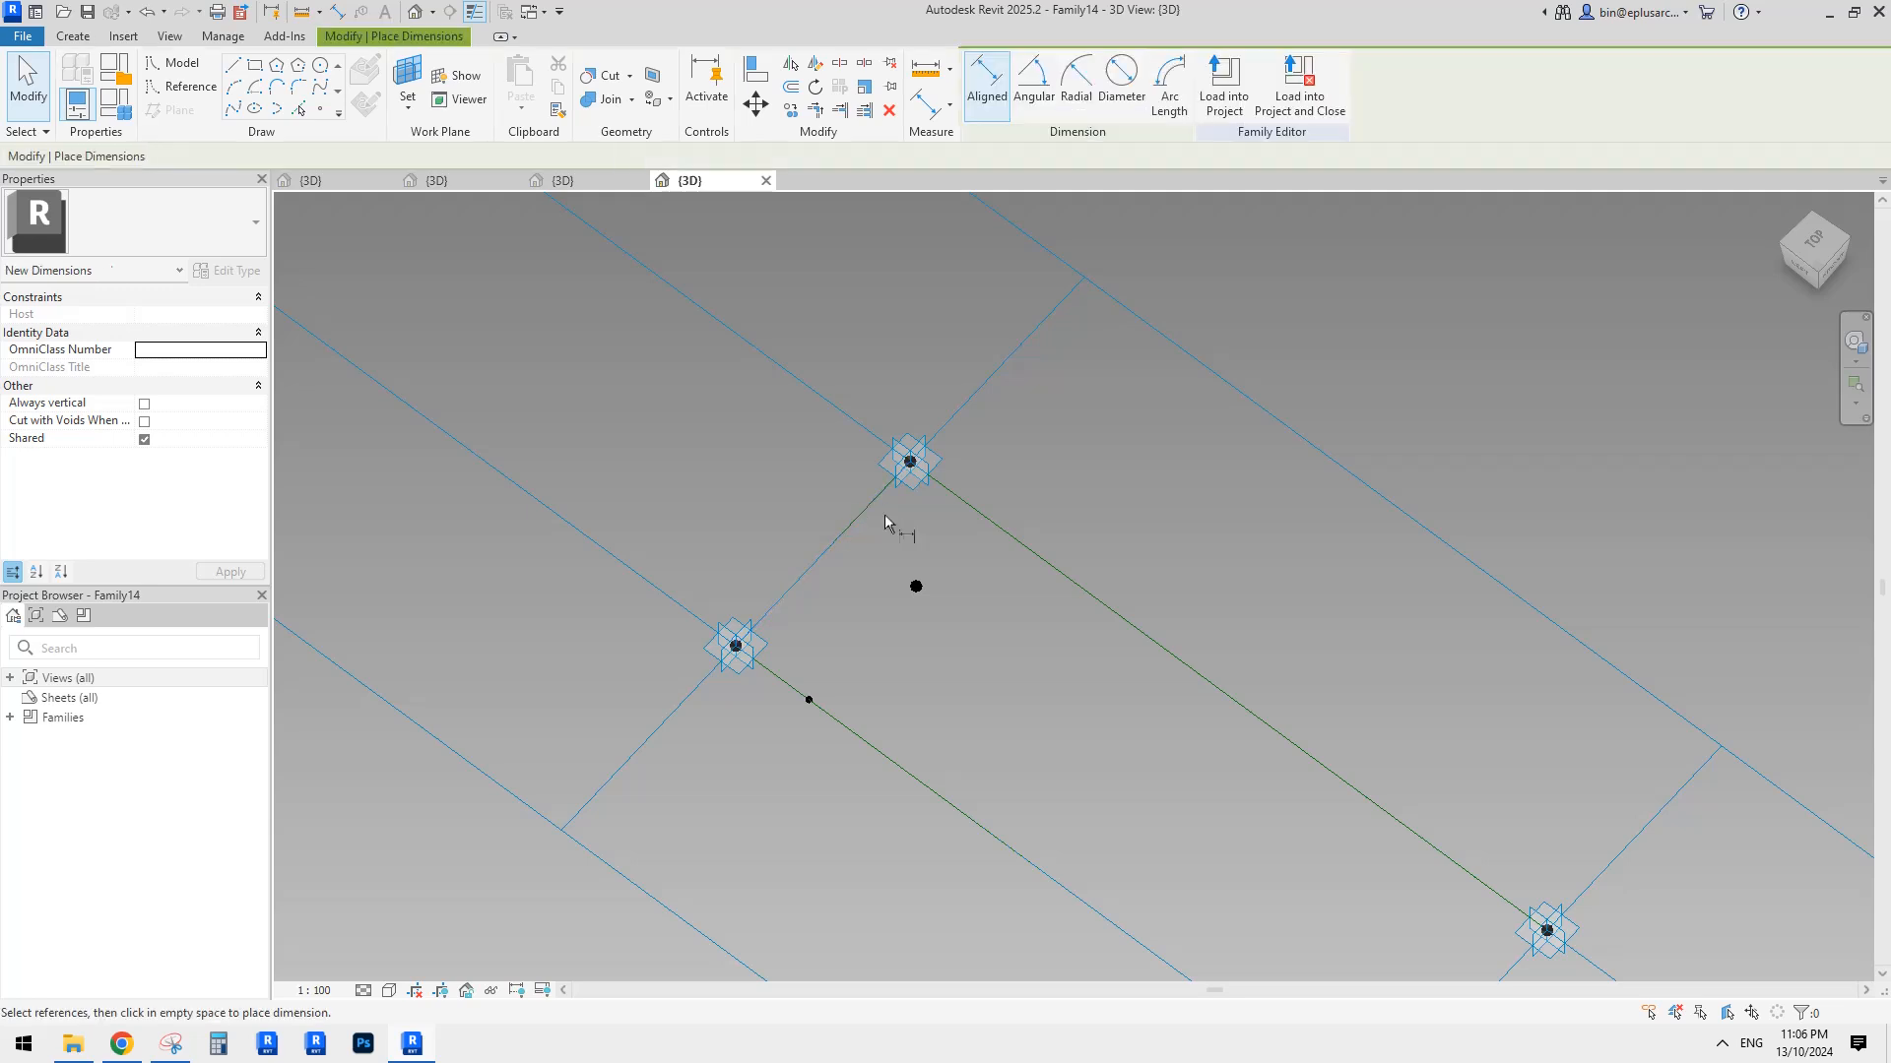
click(911, 462)
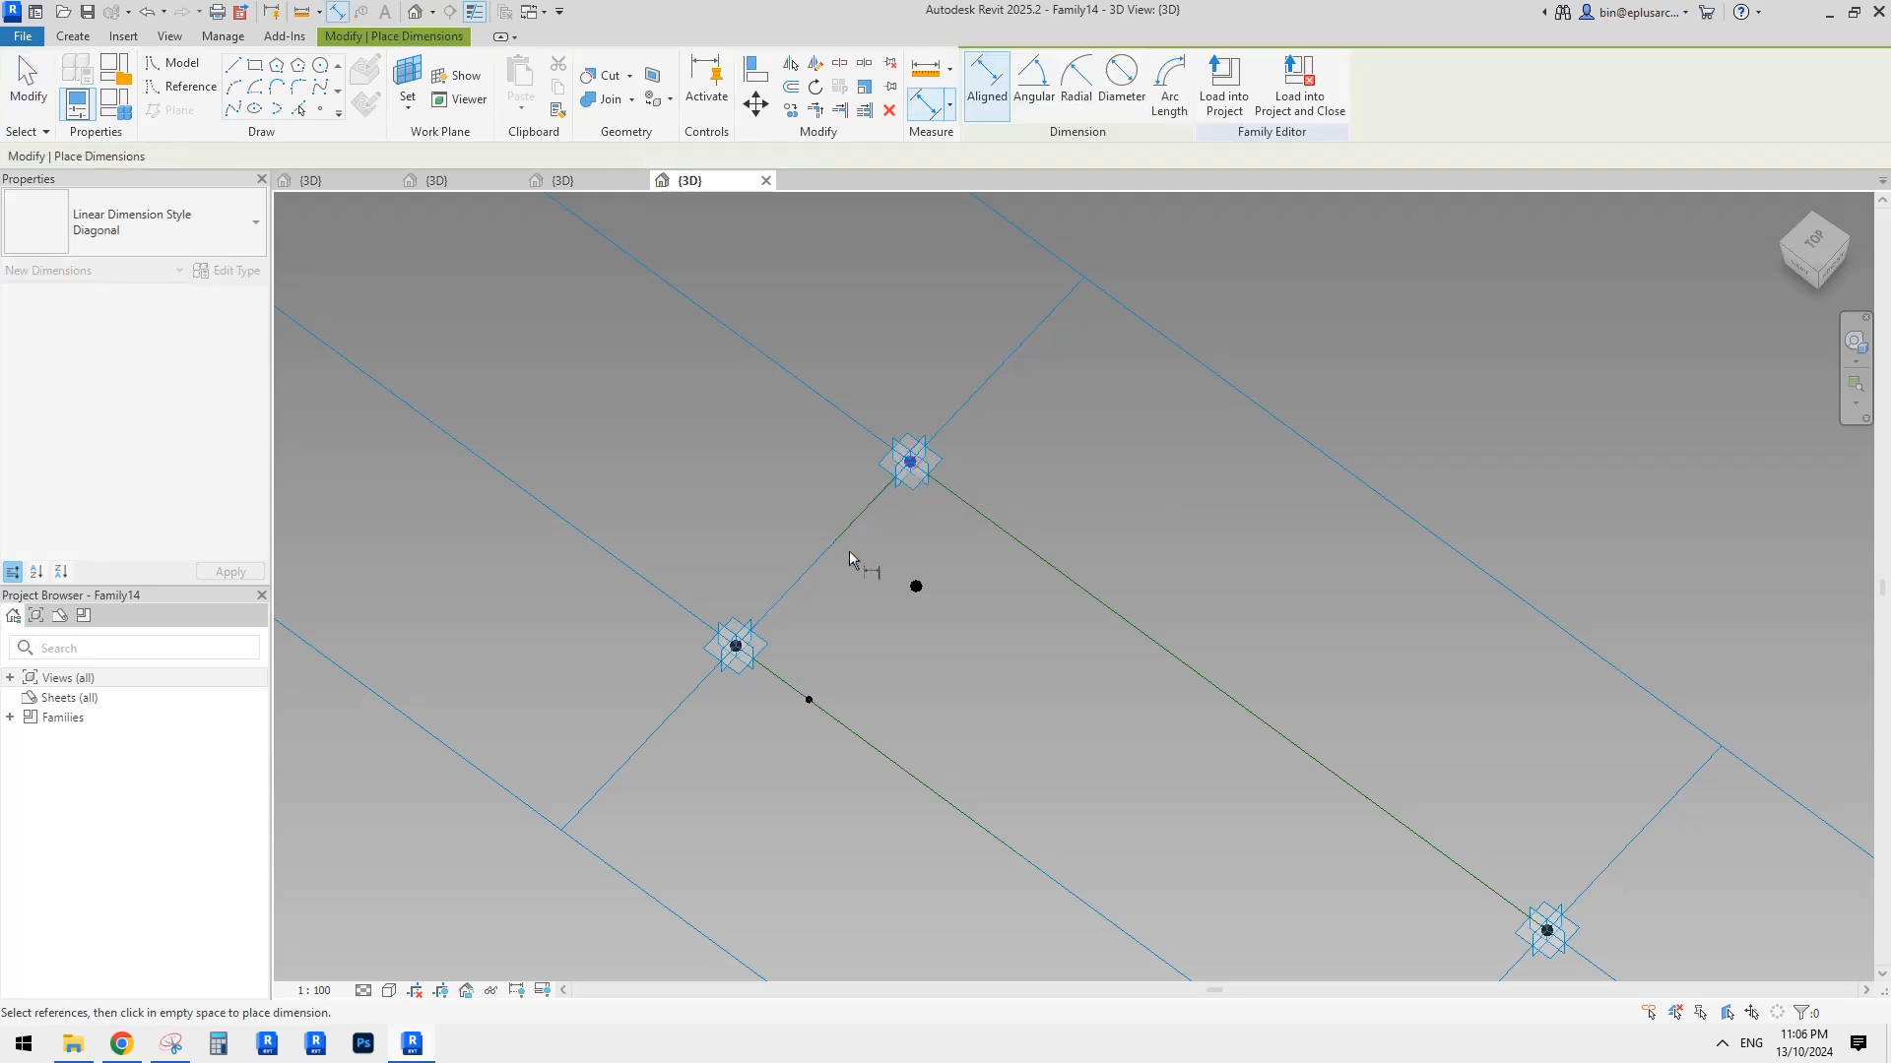
click(736, 646)
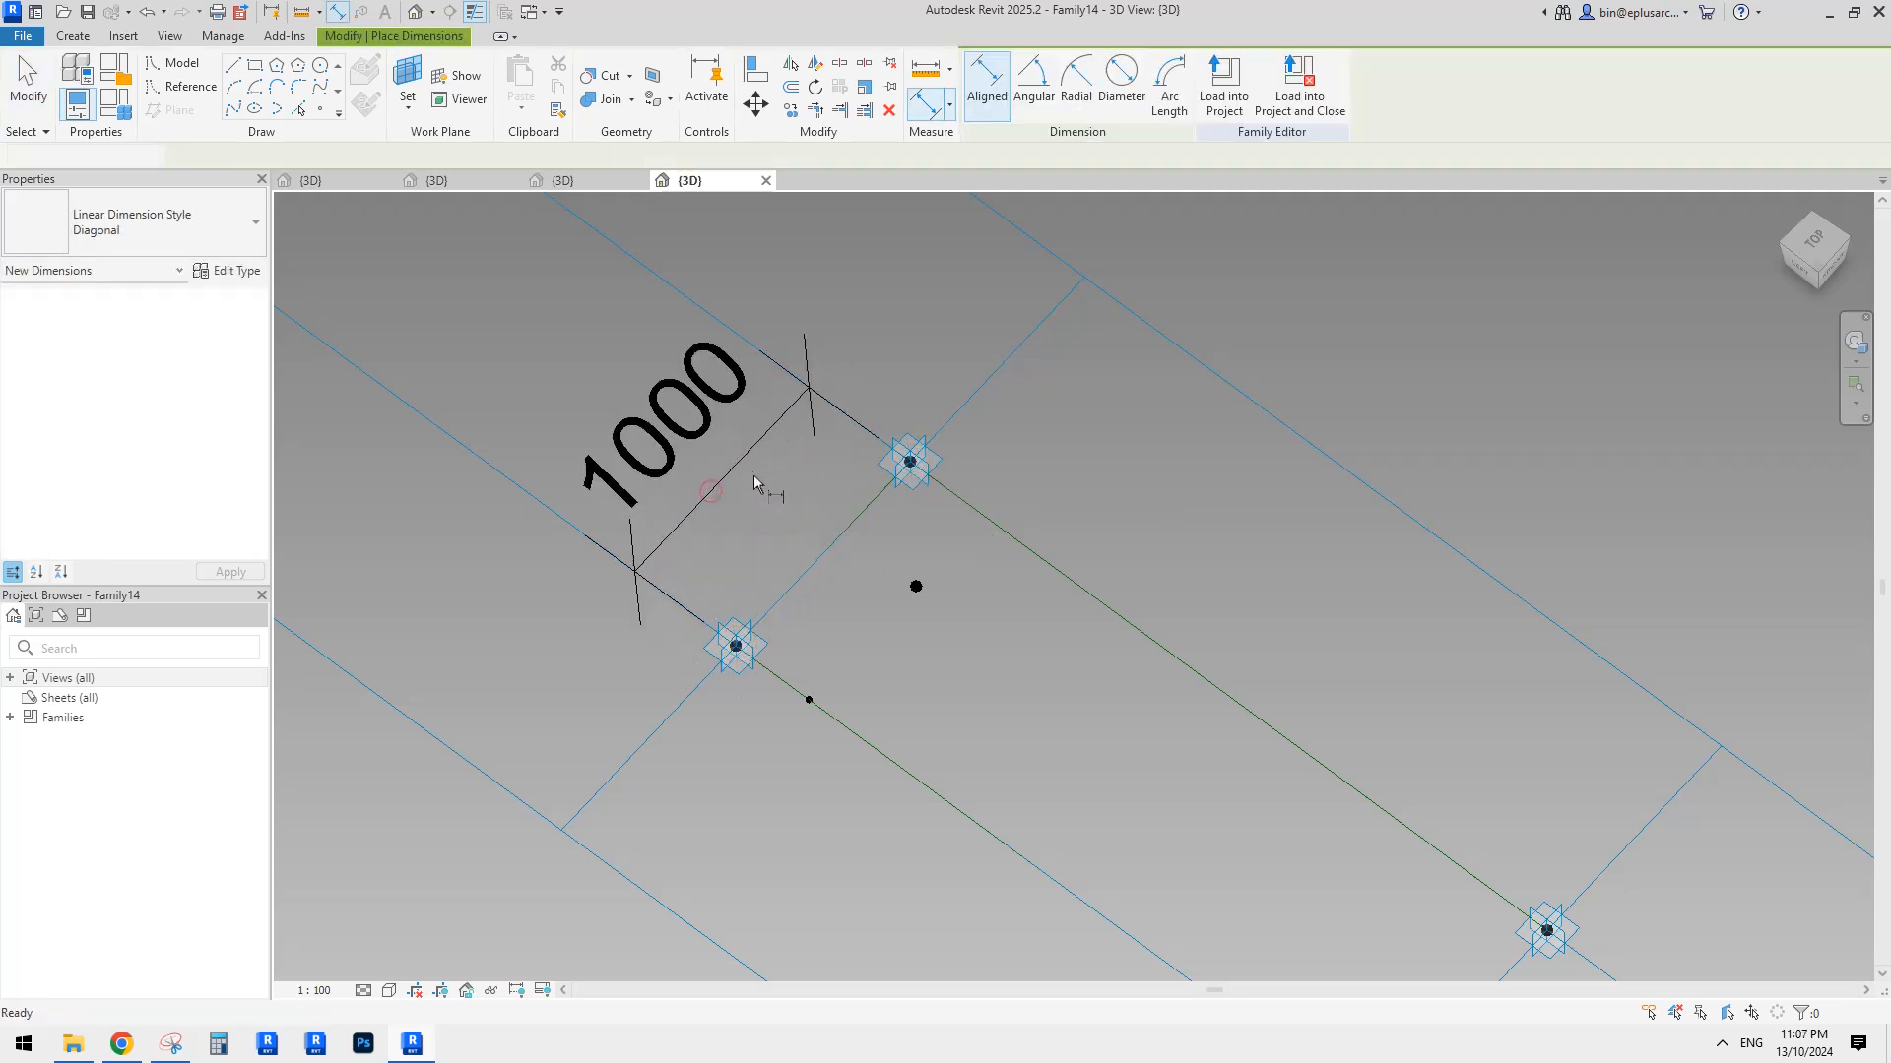
click(752, 453)
Label the new dimension with an instance reporting parameter named rp.
click(1172, 84)
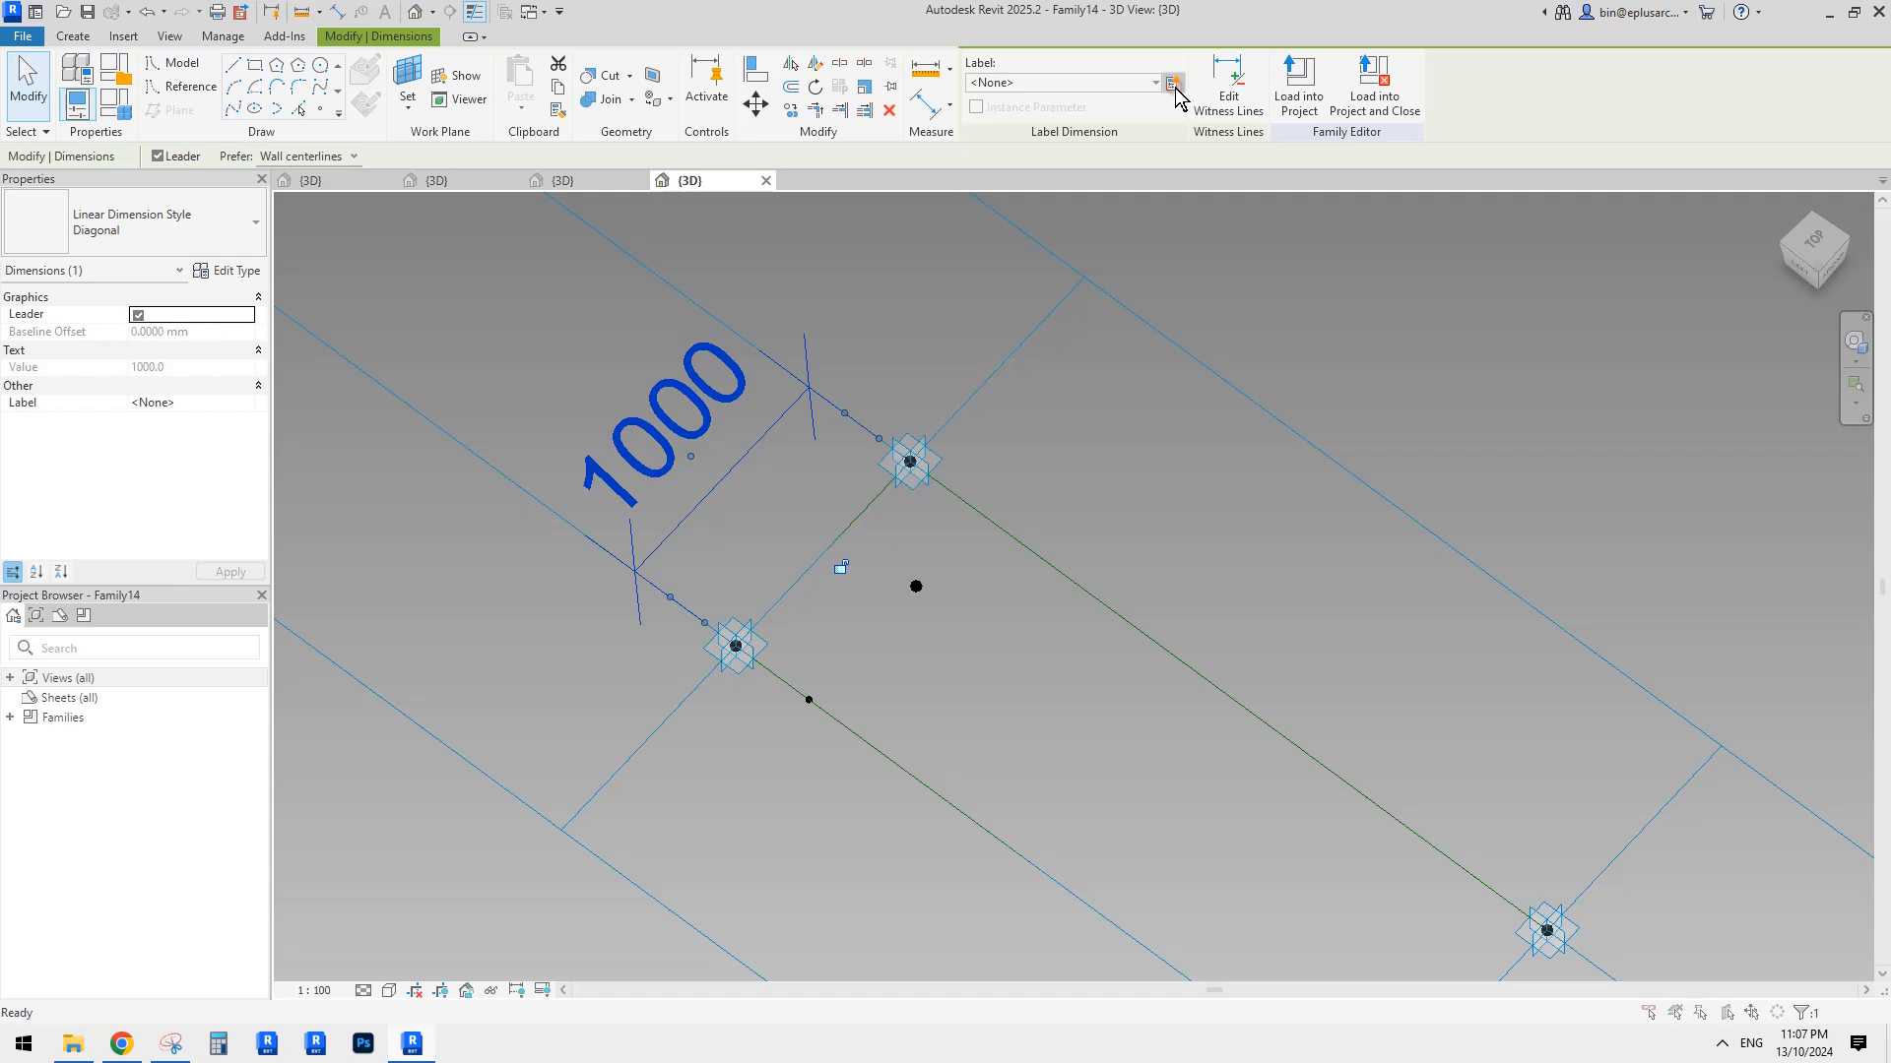
text(rp)
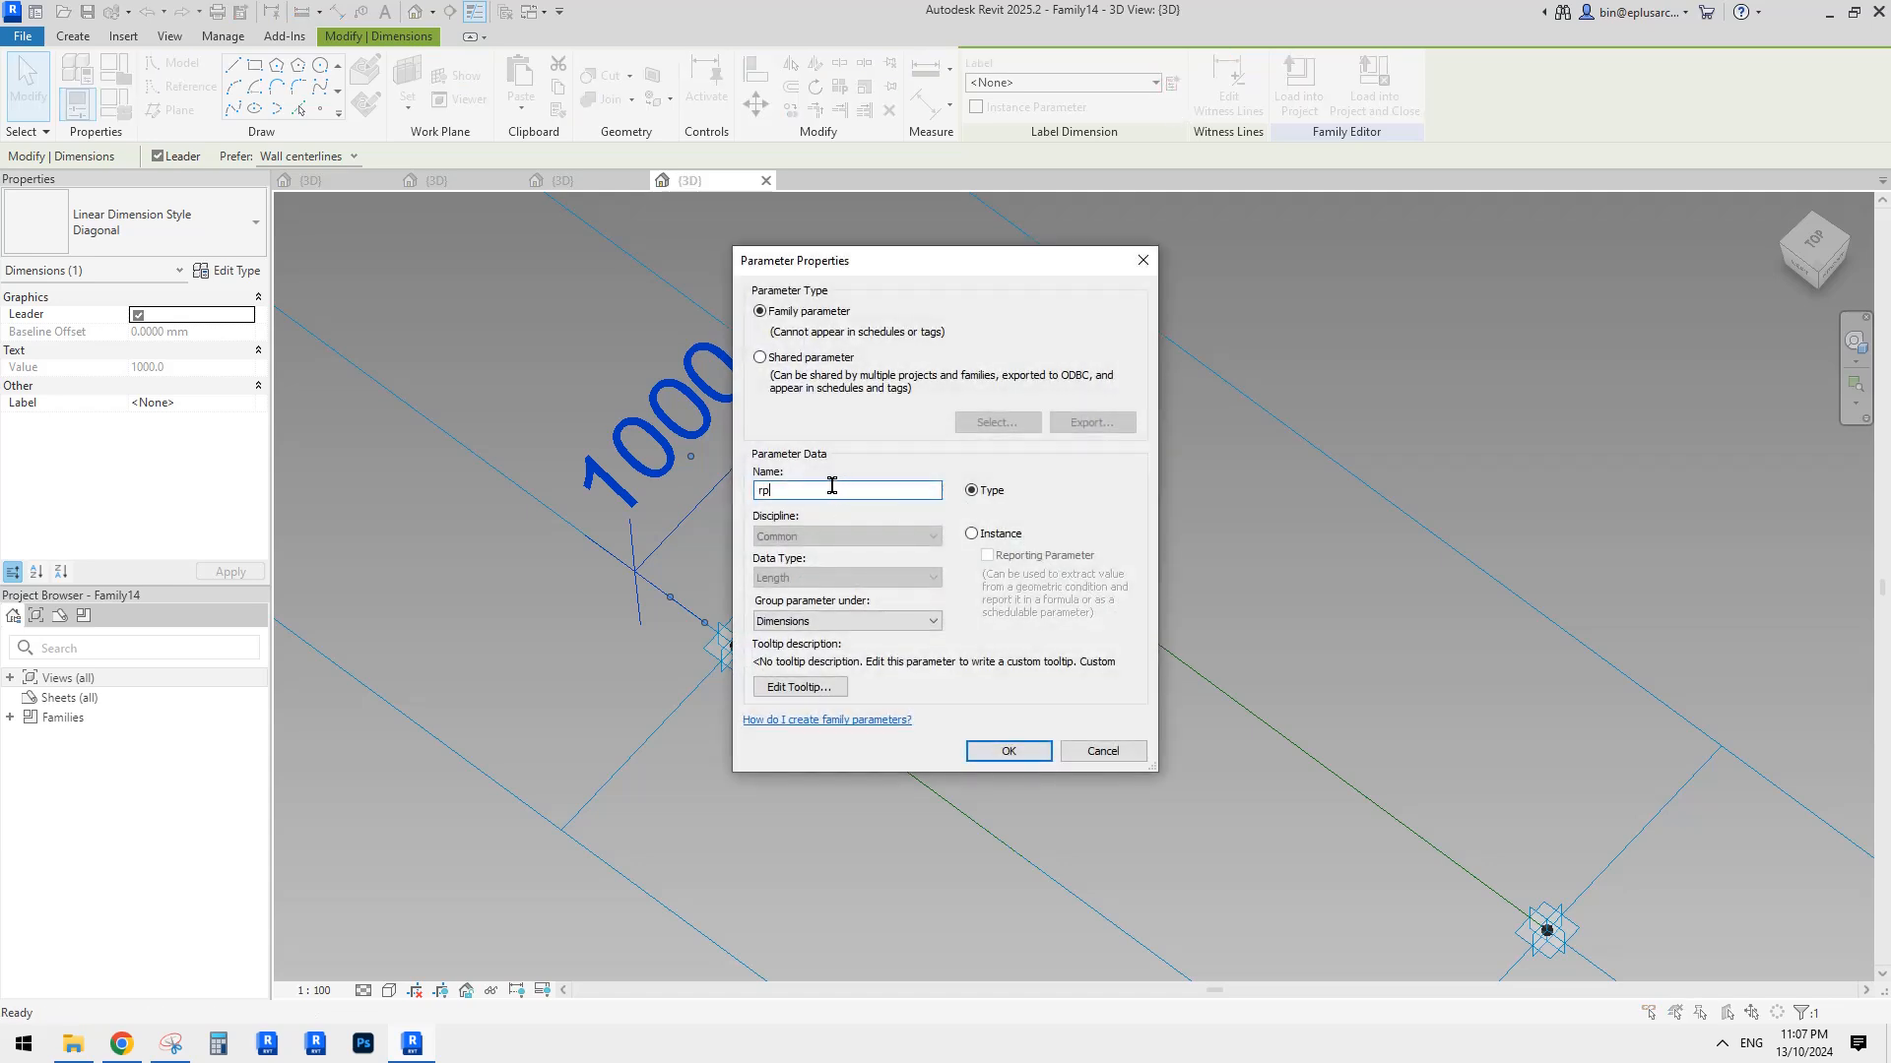
click(986, 534)
click(989, 556)
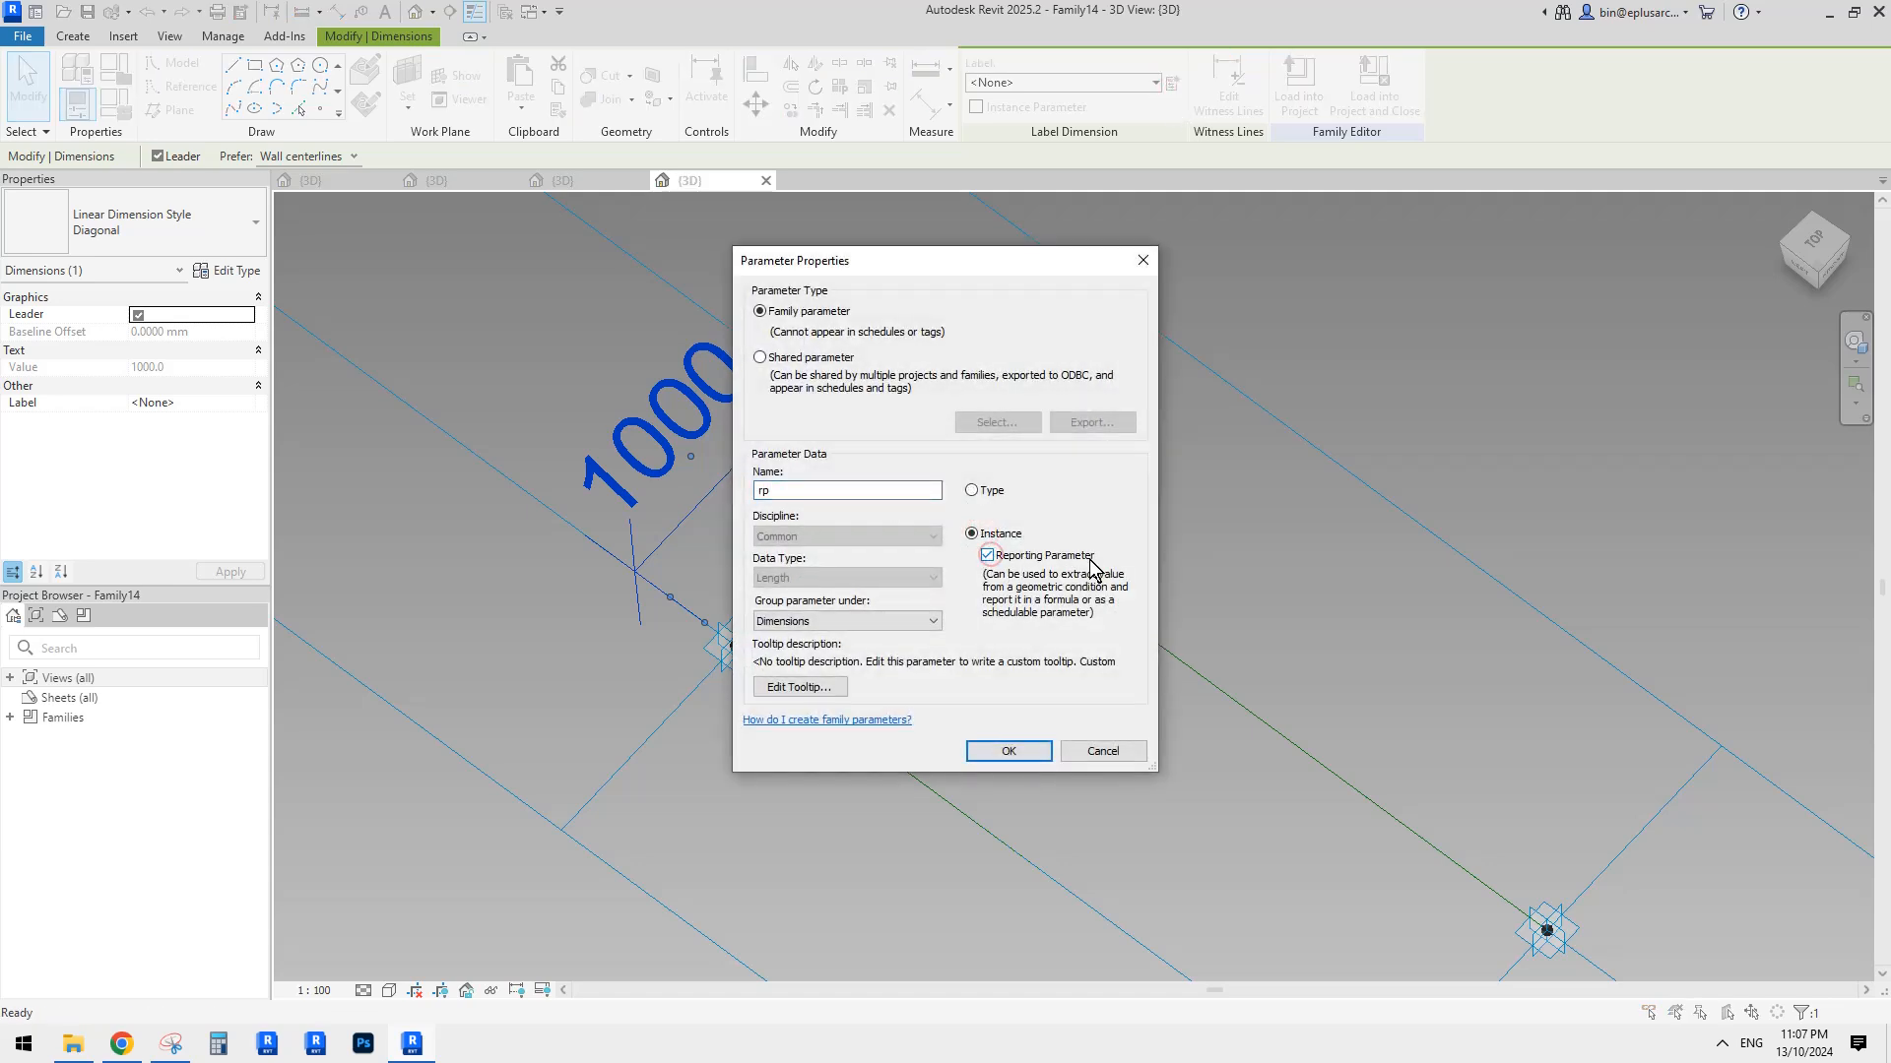
click(1008, 752)
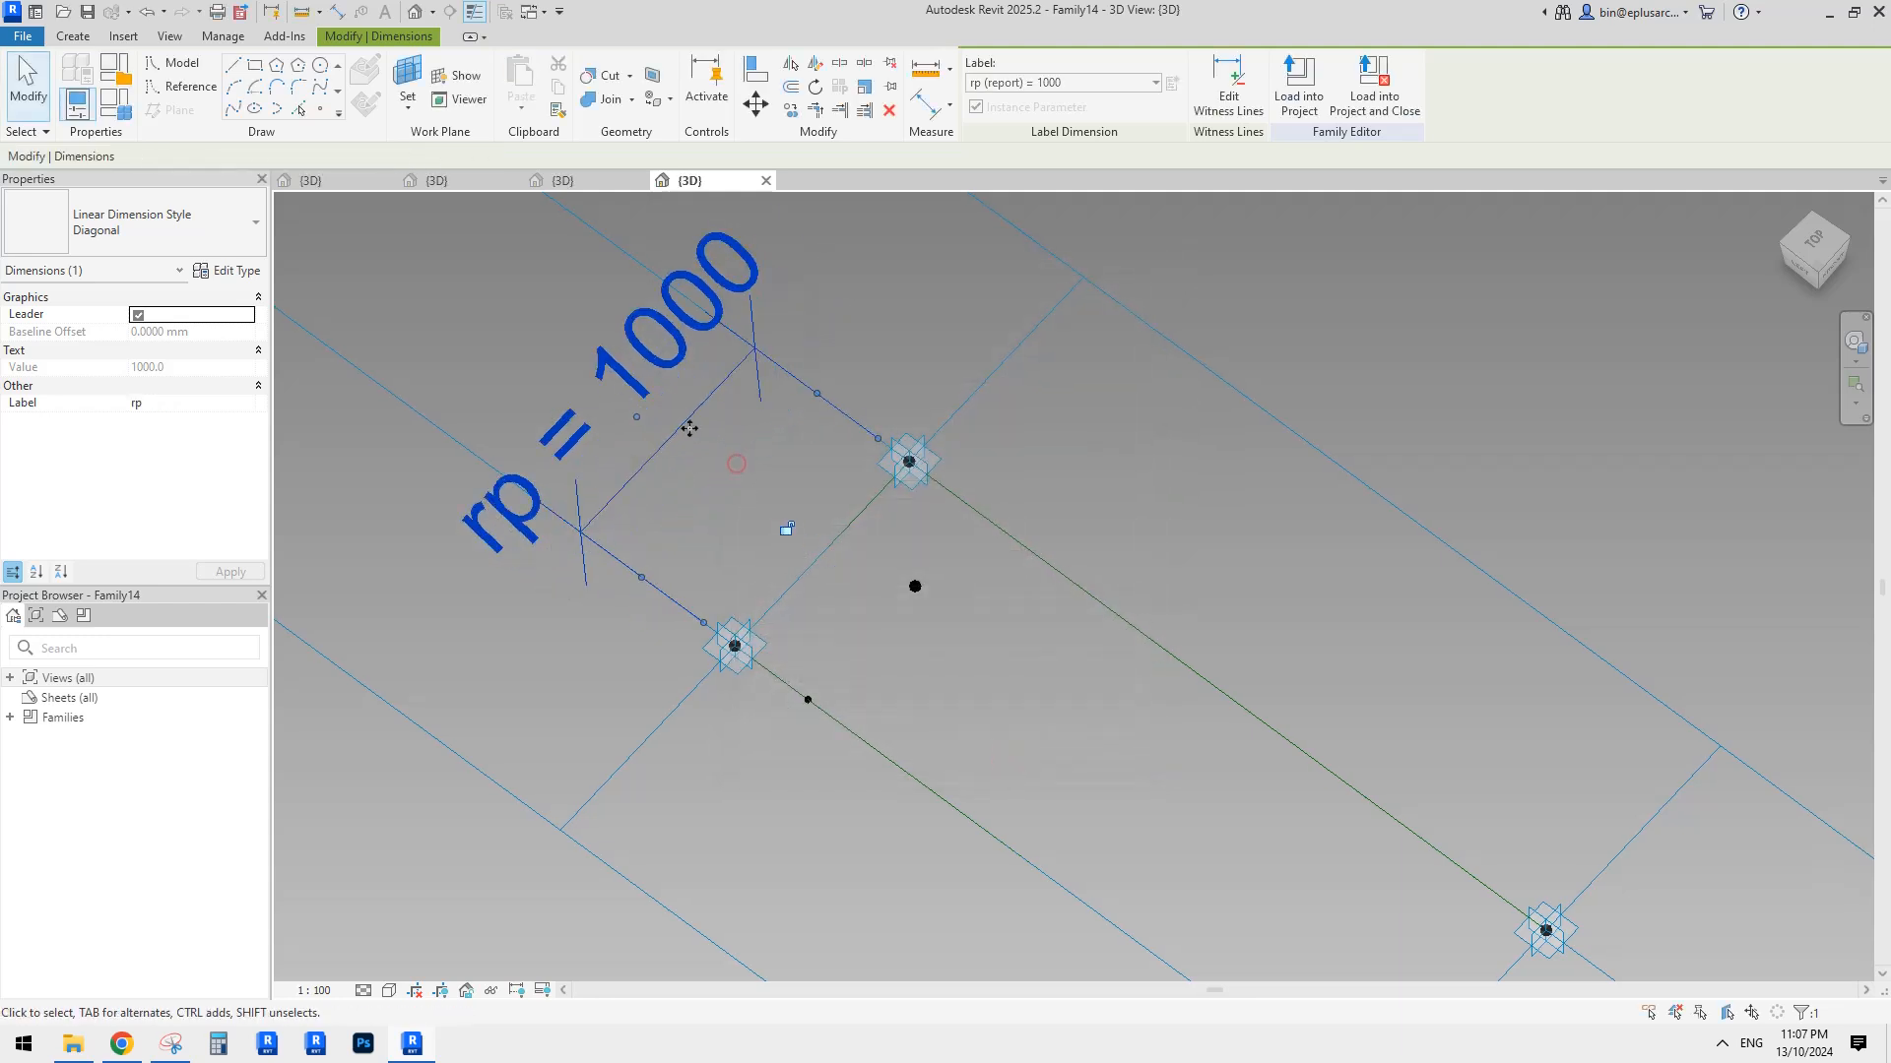
click(736, 464)
Associate the offset of the reference point hosted inside the panel with the rp parameter.
middle_drag(758, 487, 740, 480)
key(Tab)
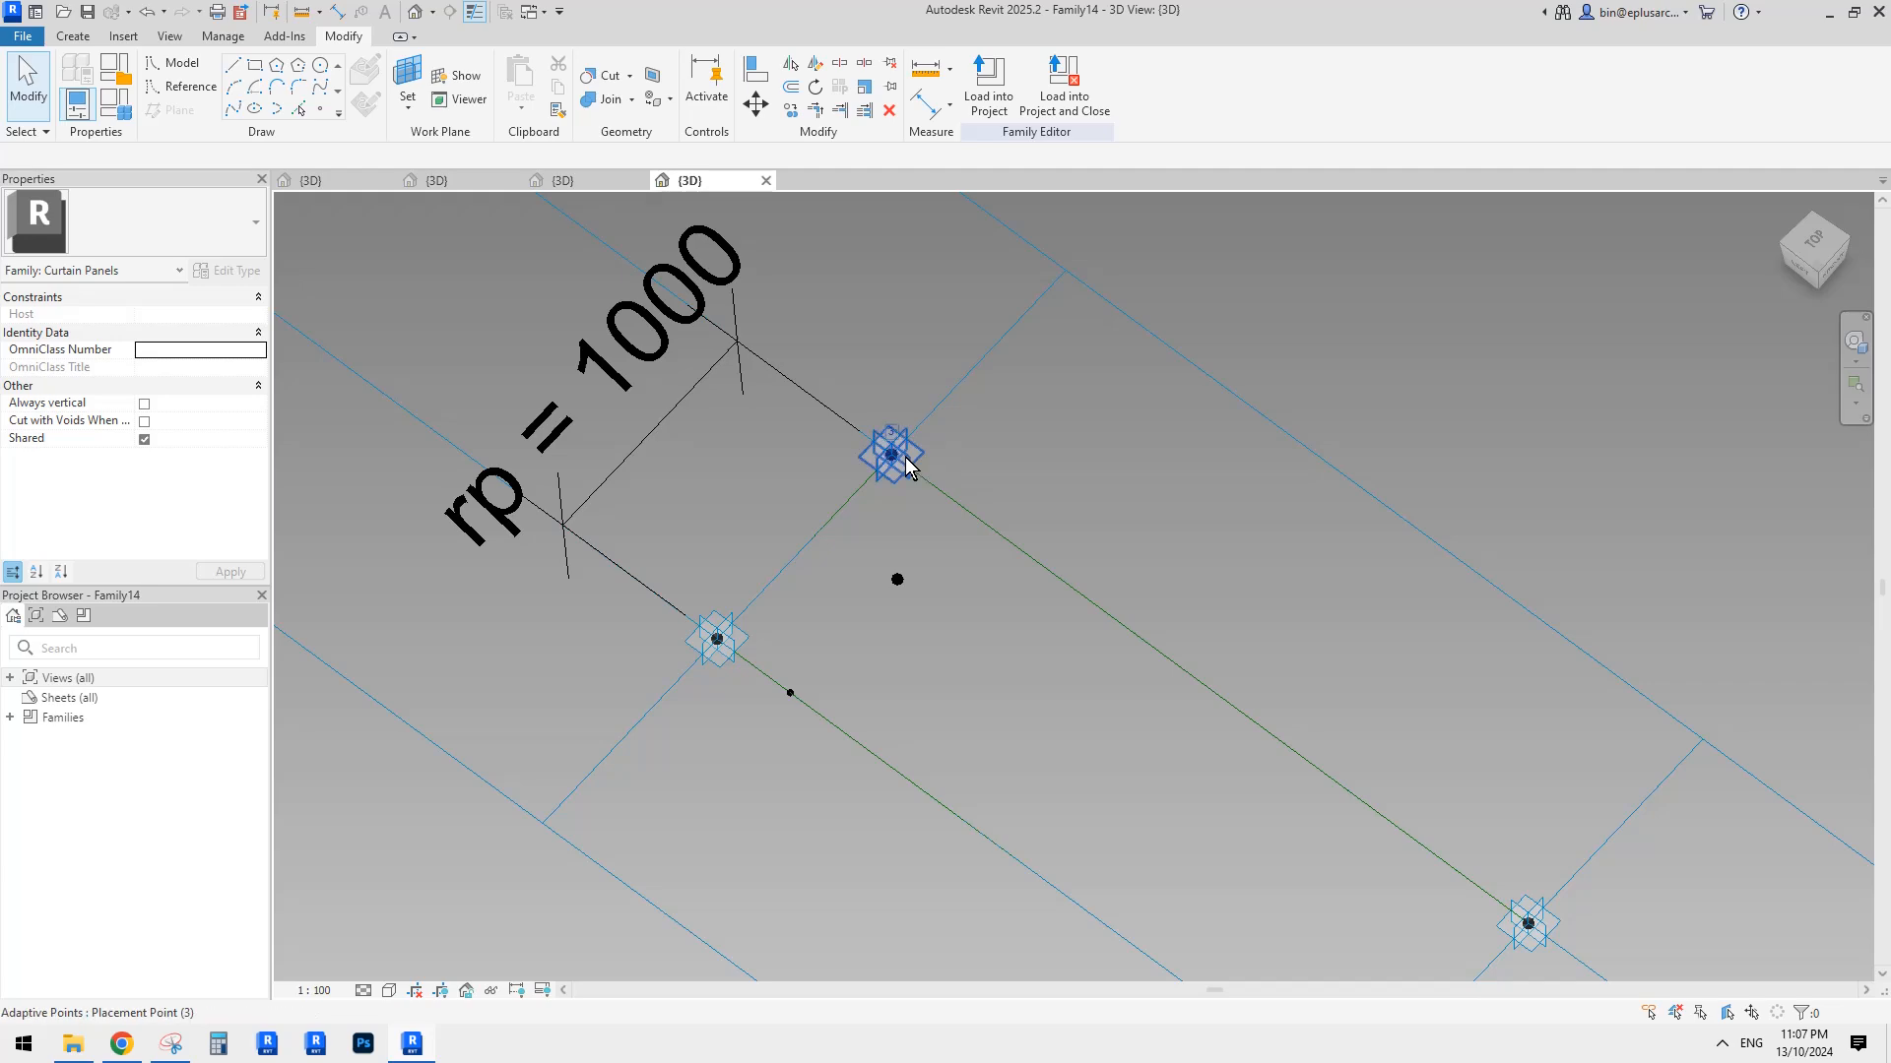
scroll(918, 482, down, 1)
click(887, 509)
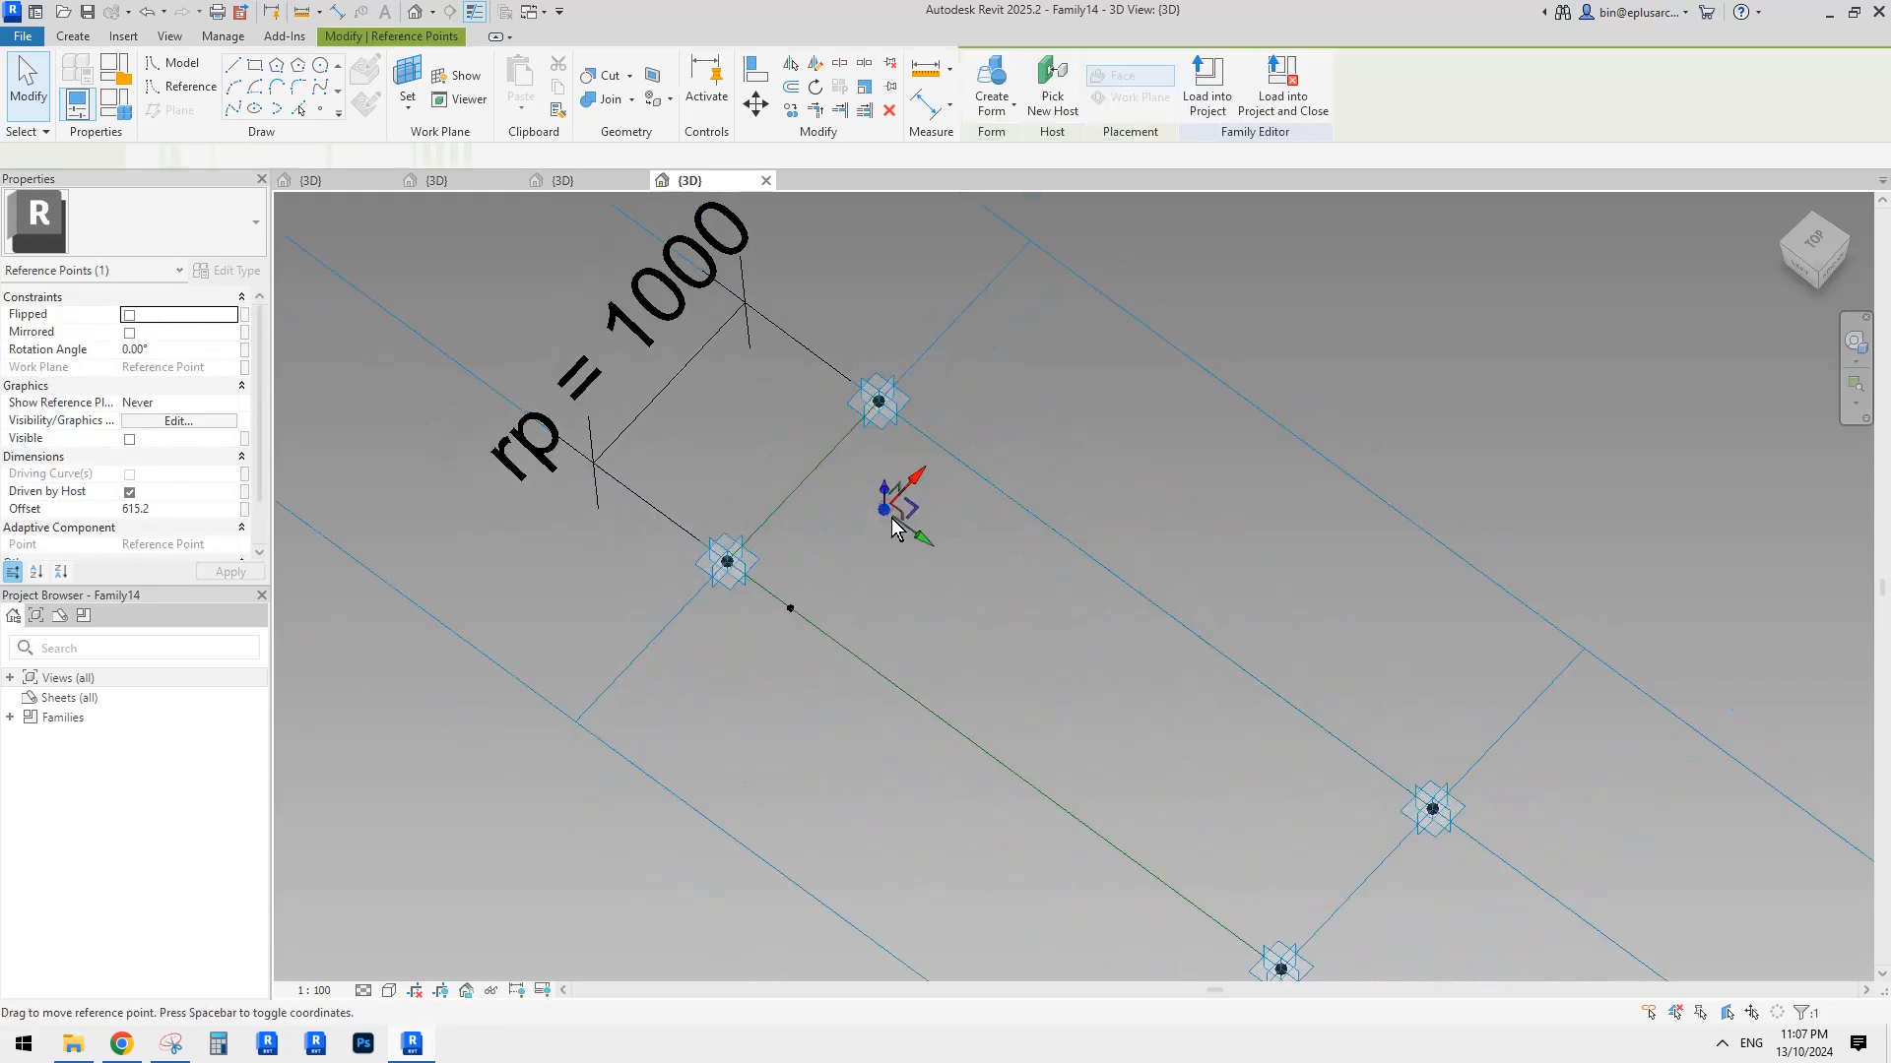
click(244, 509)
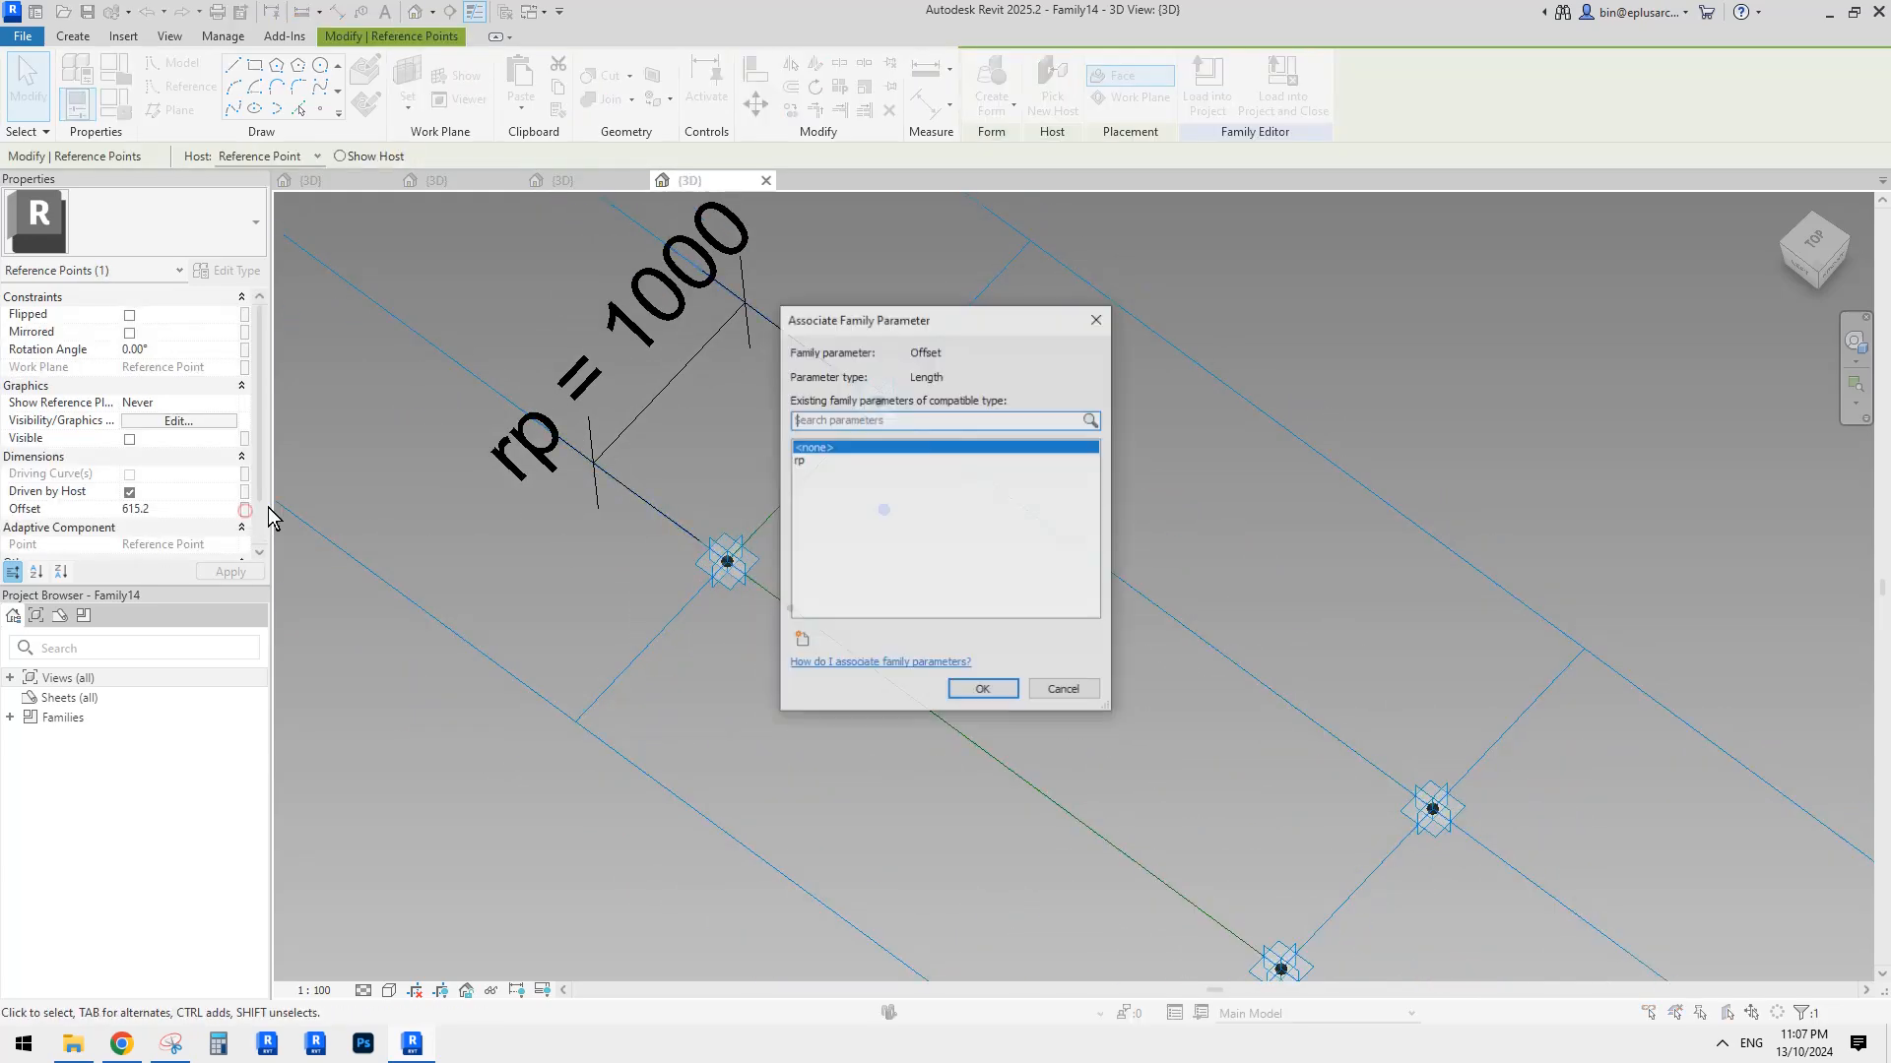
click(817, 461)
click(983, 690)
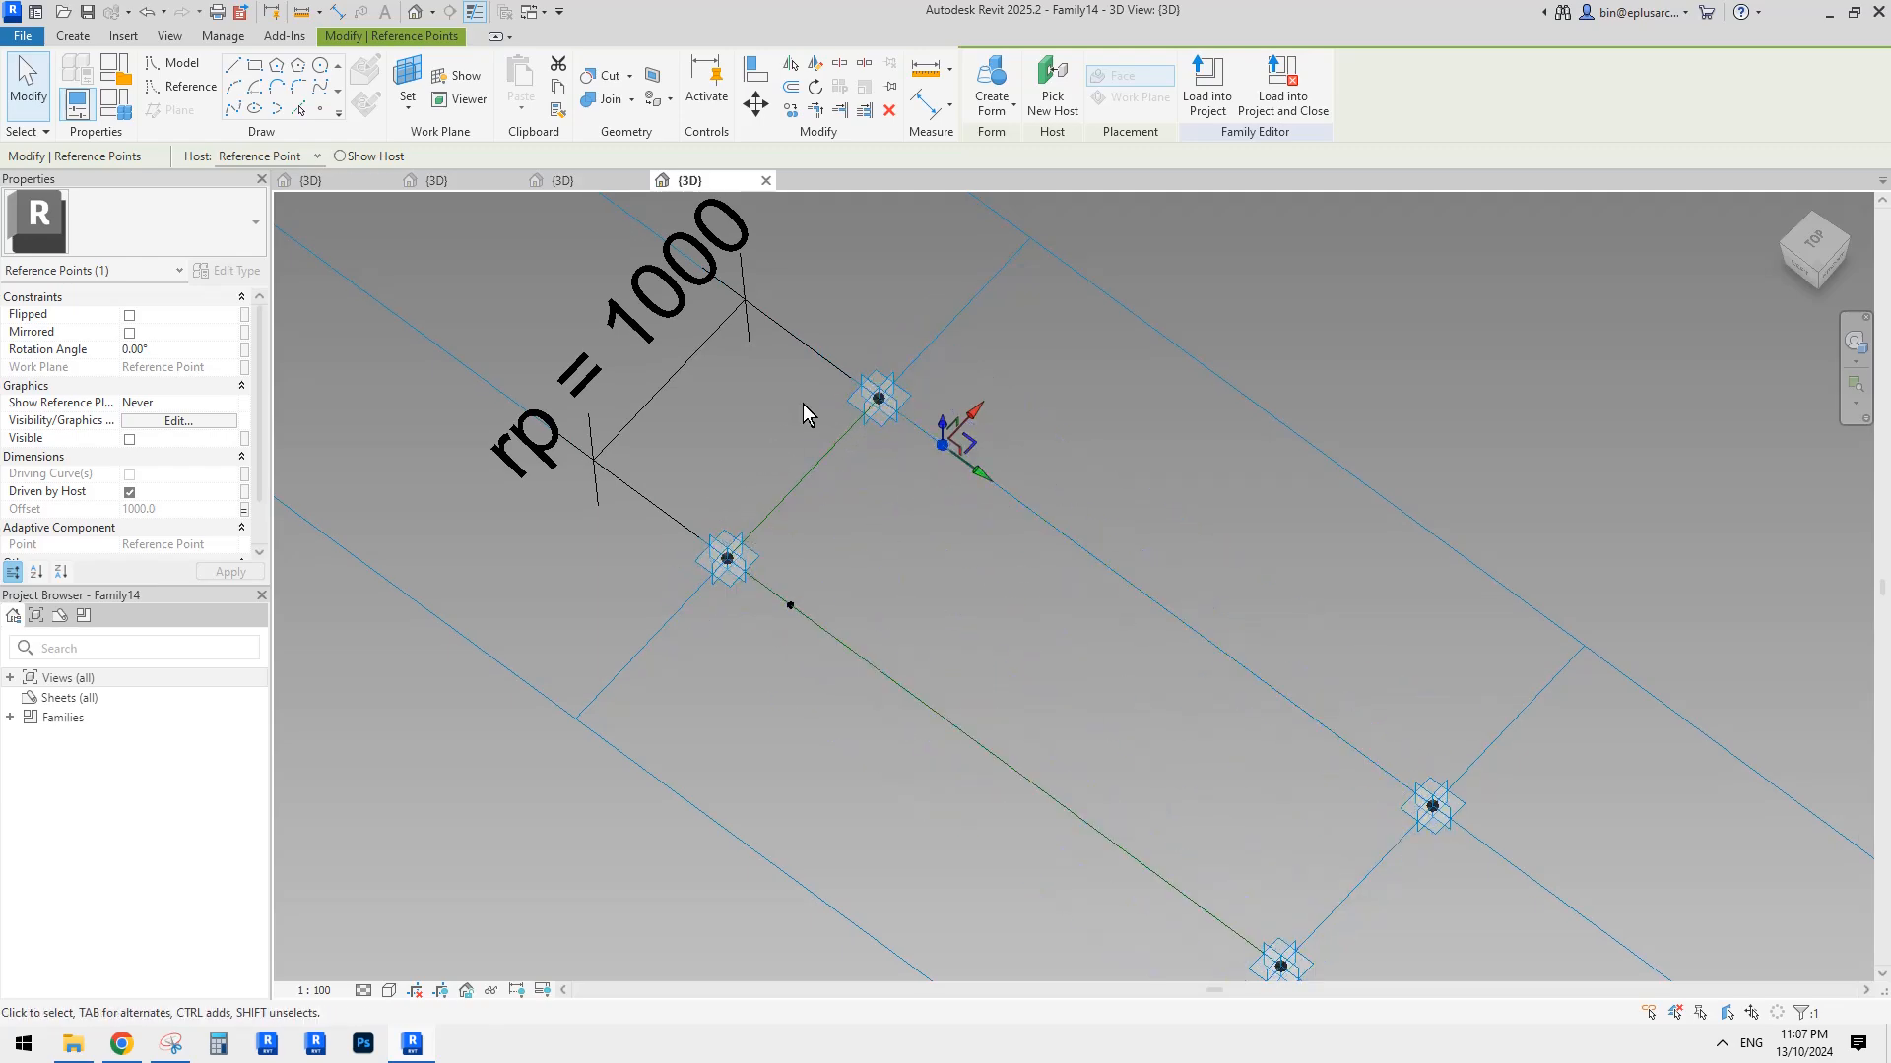
middle_drag(912, 463, 849, 434)
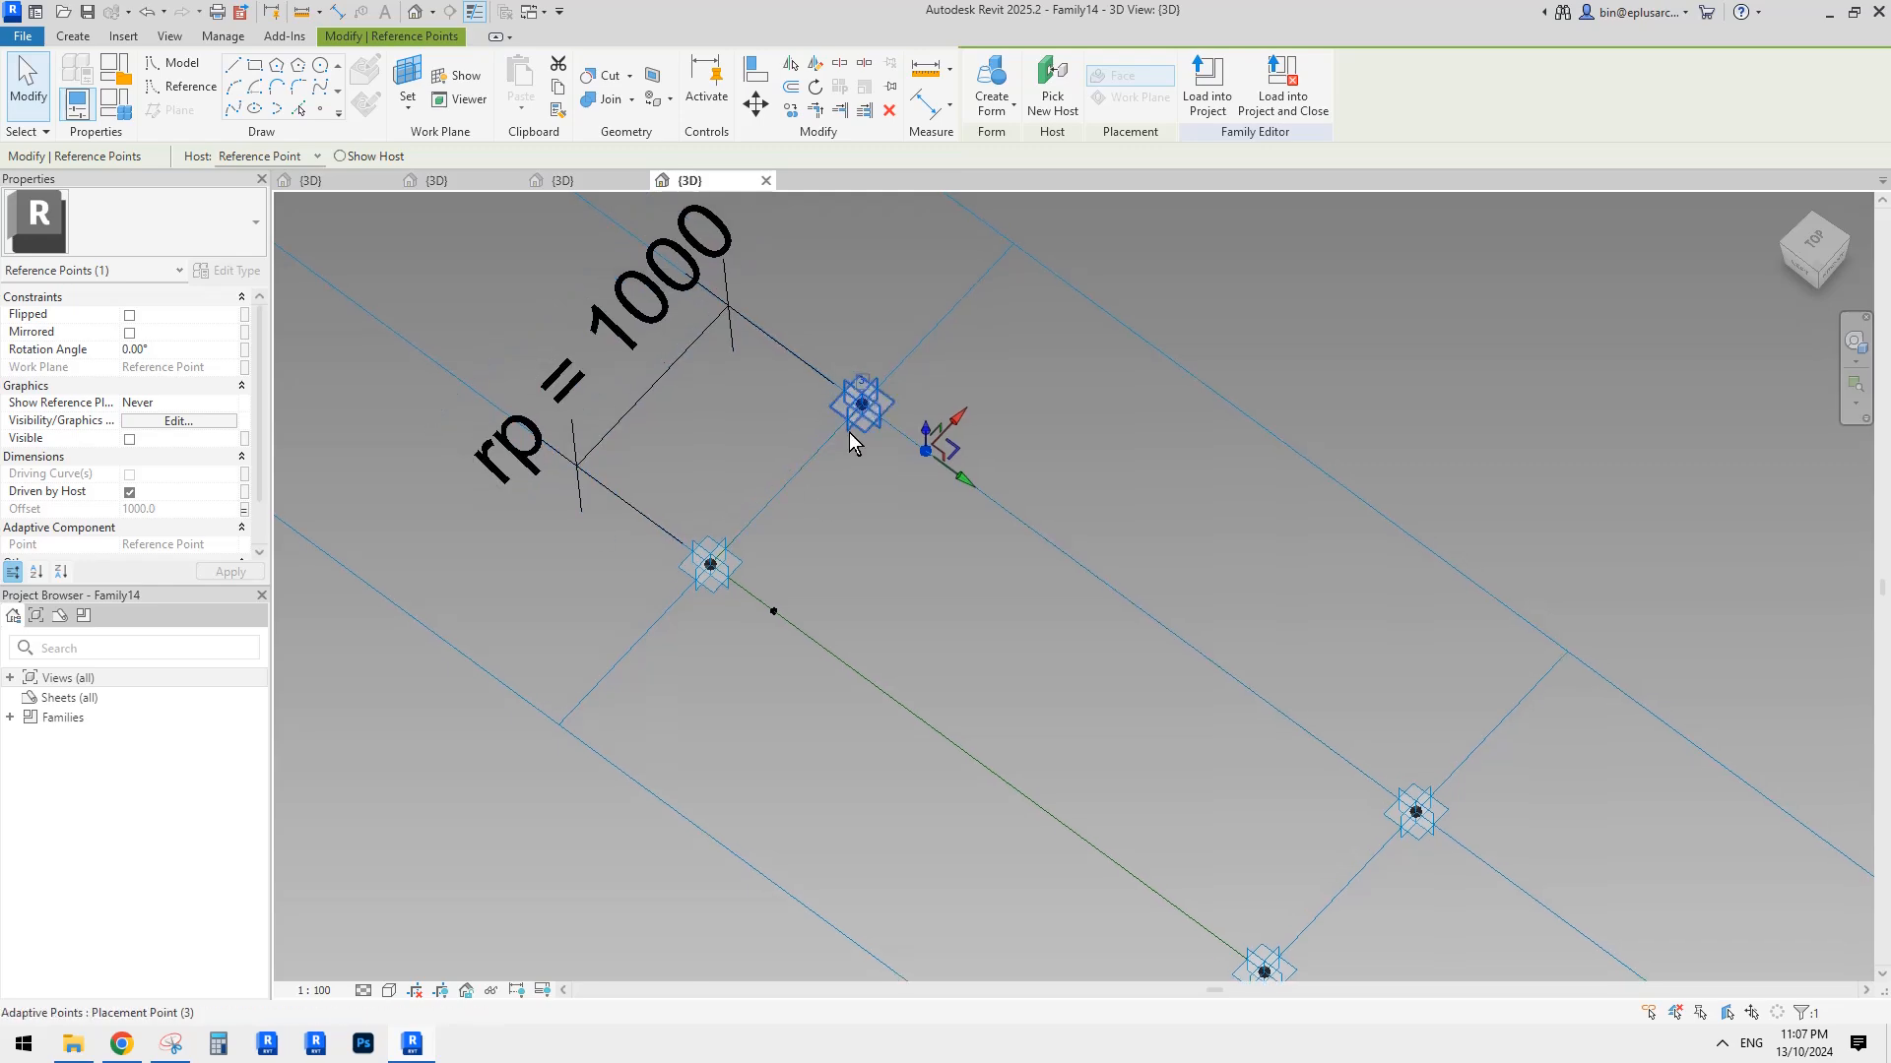
click(115, 102)
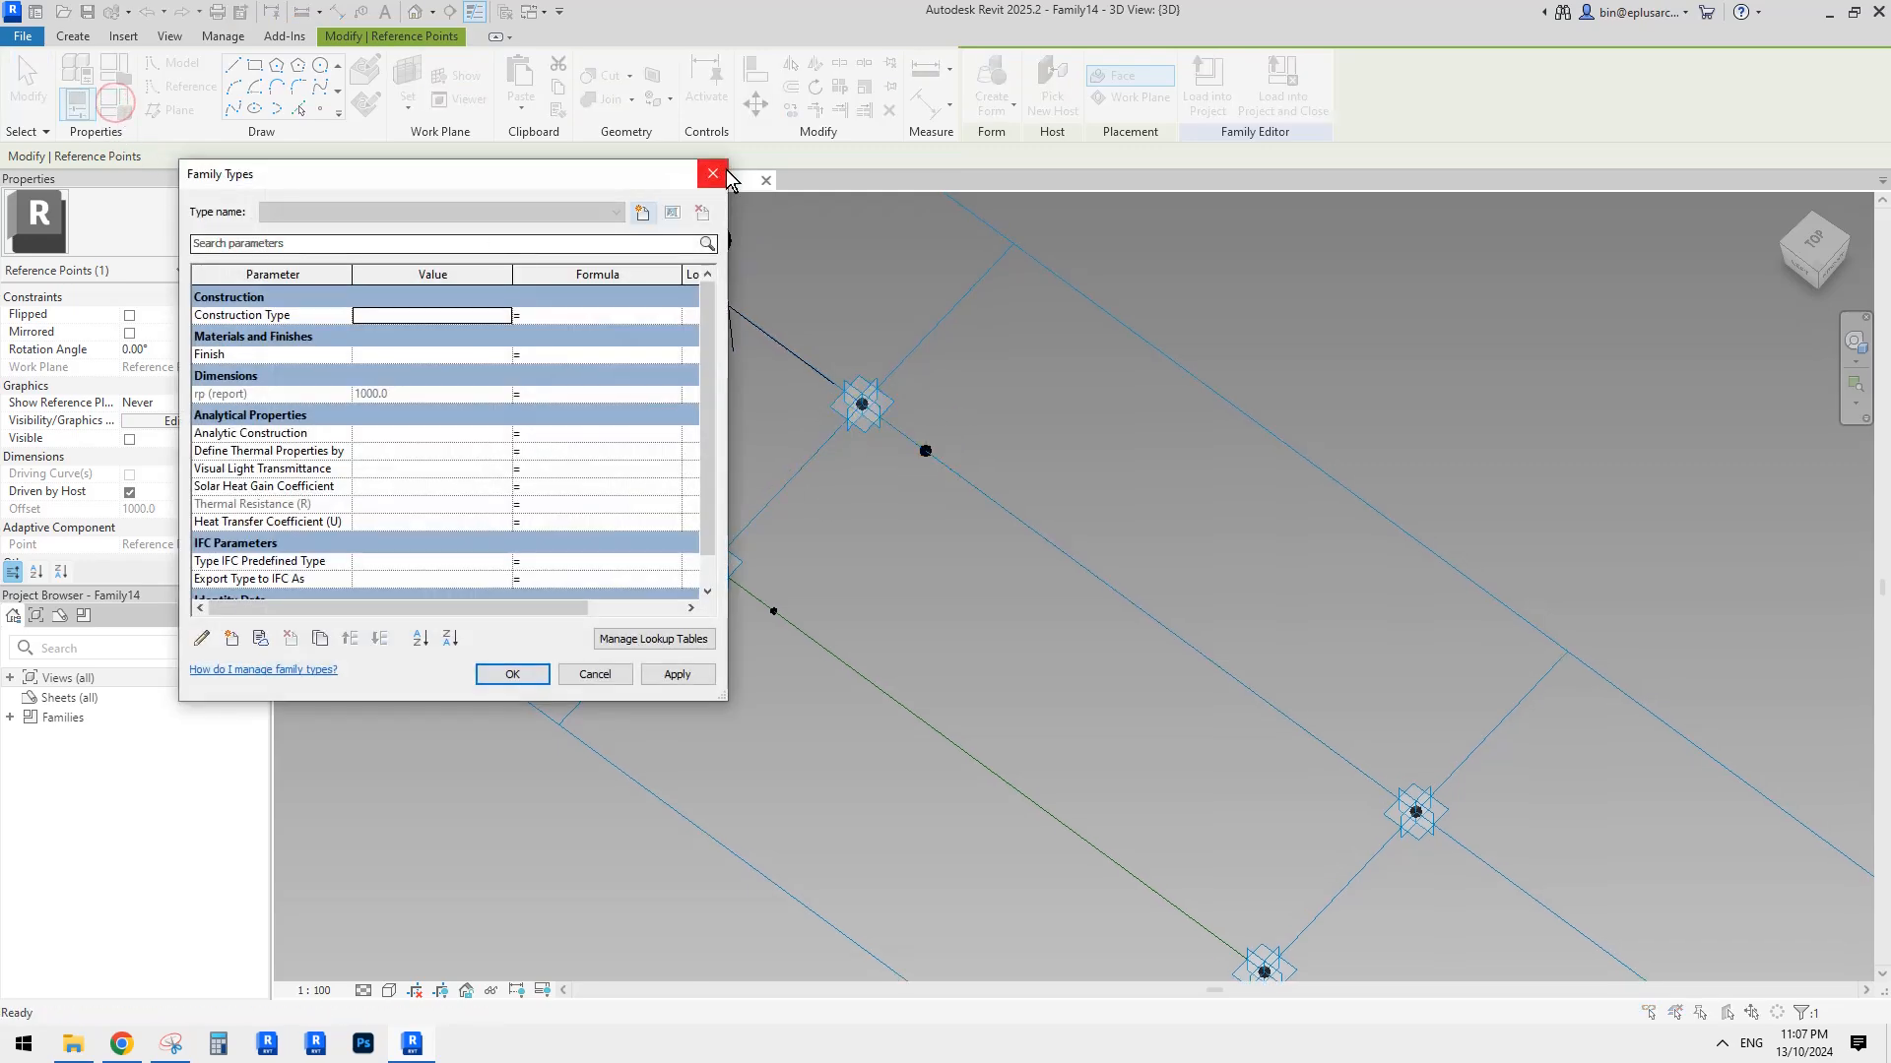
click(724, 170)
middle_drag(885, 456, 948, 517)
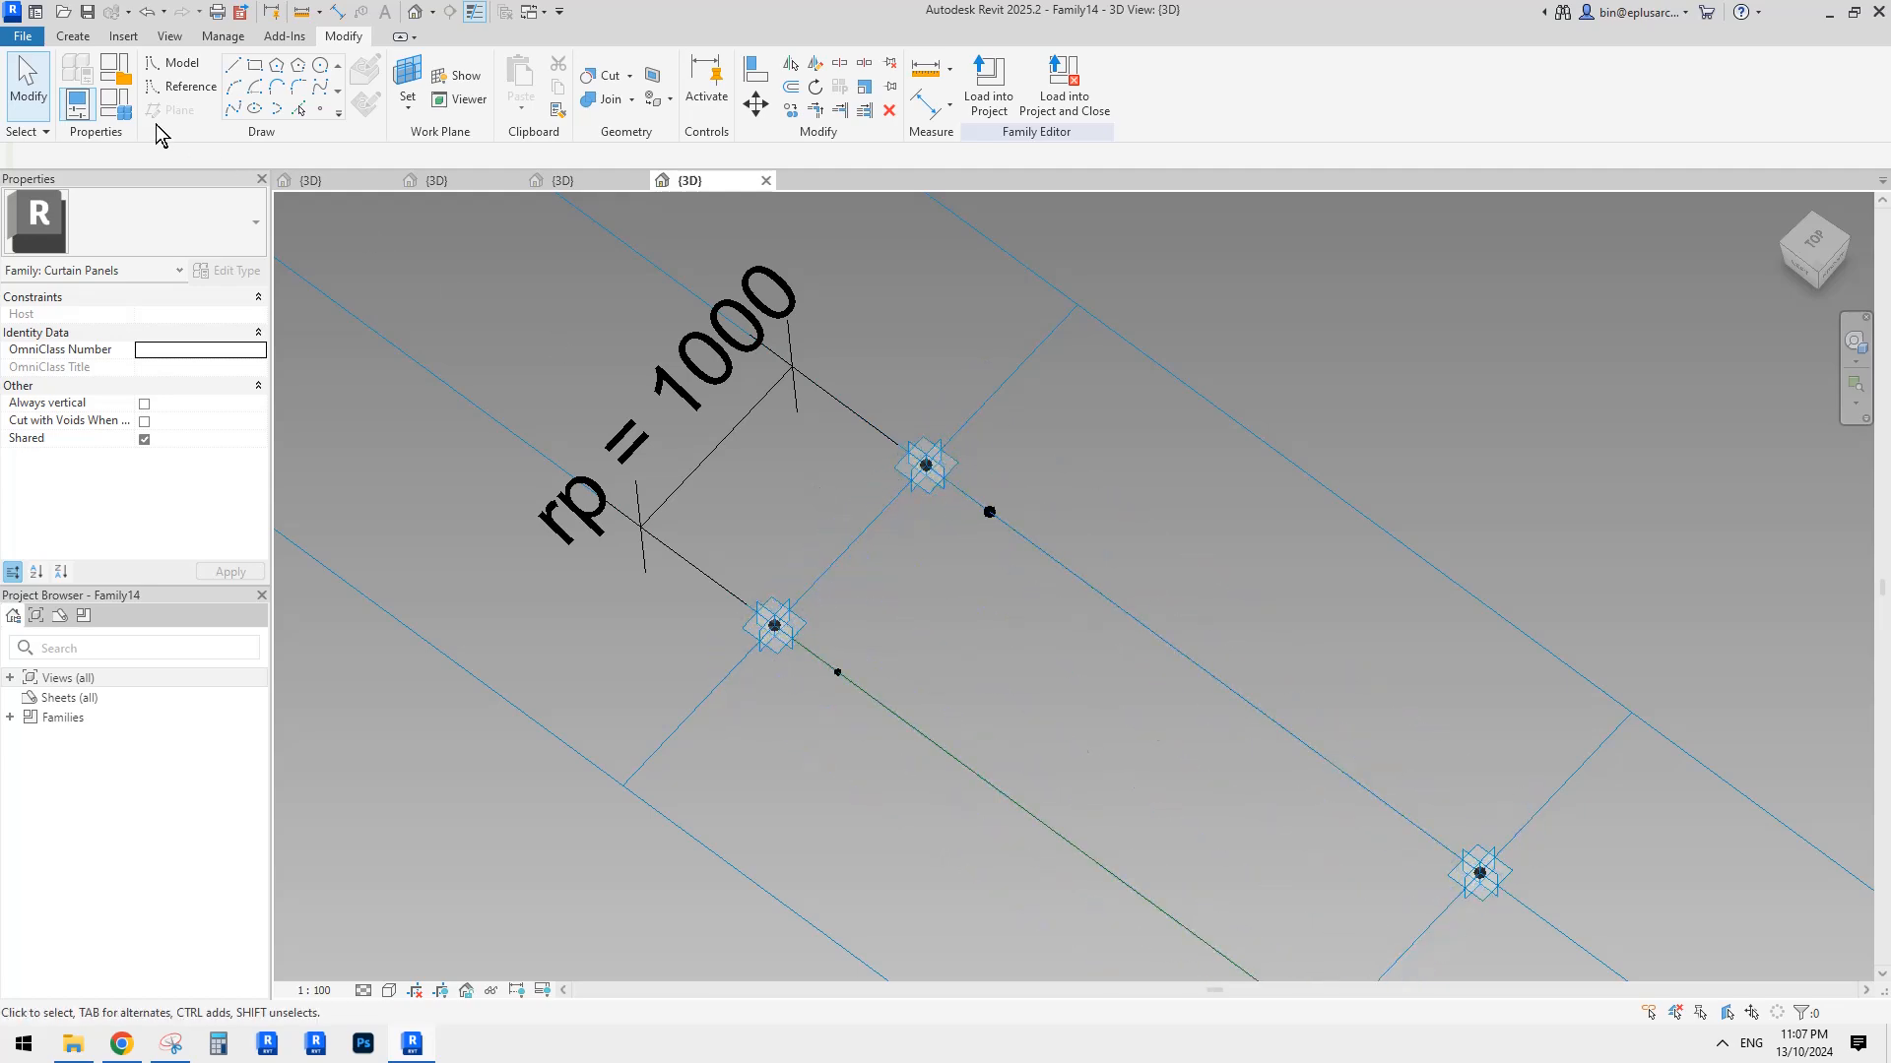
Add a family type parameter n with data type Number and set its value to 0.8.
click(115, 102)
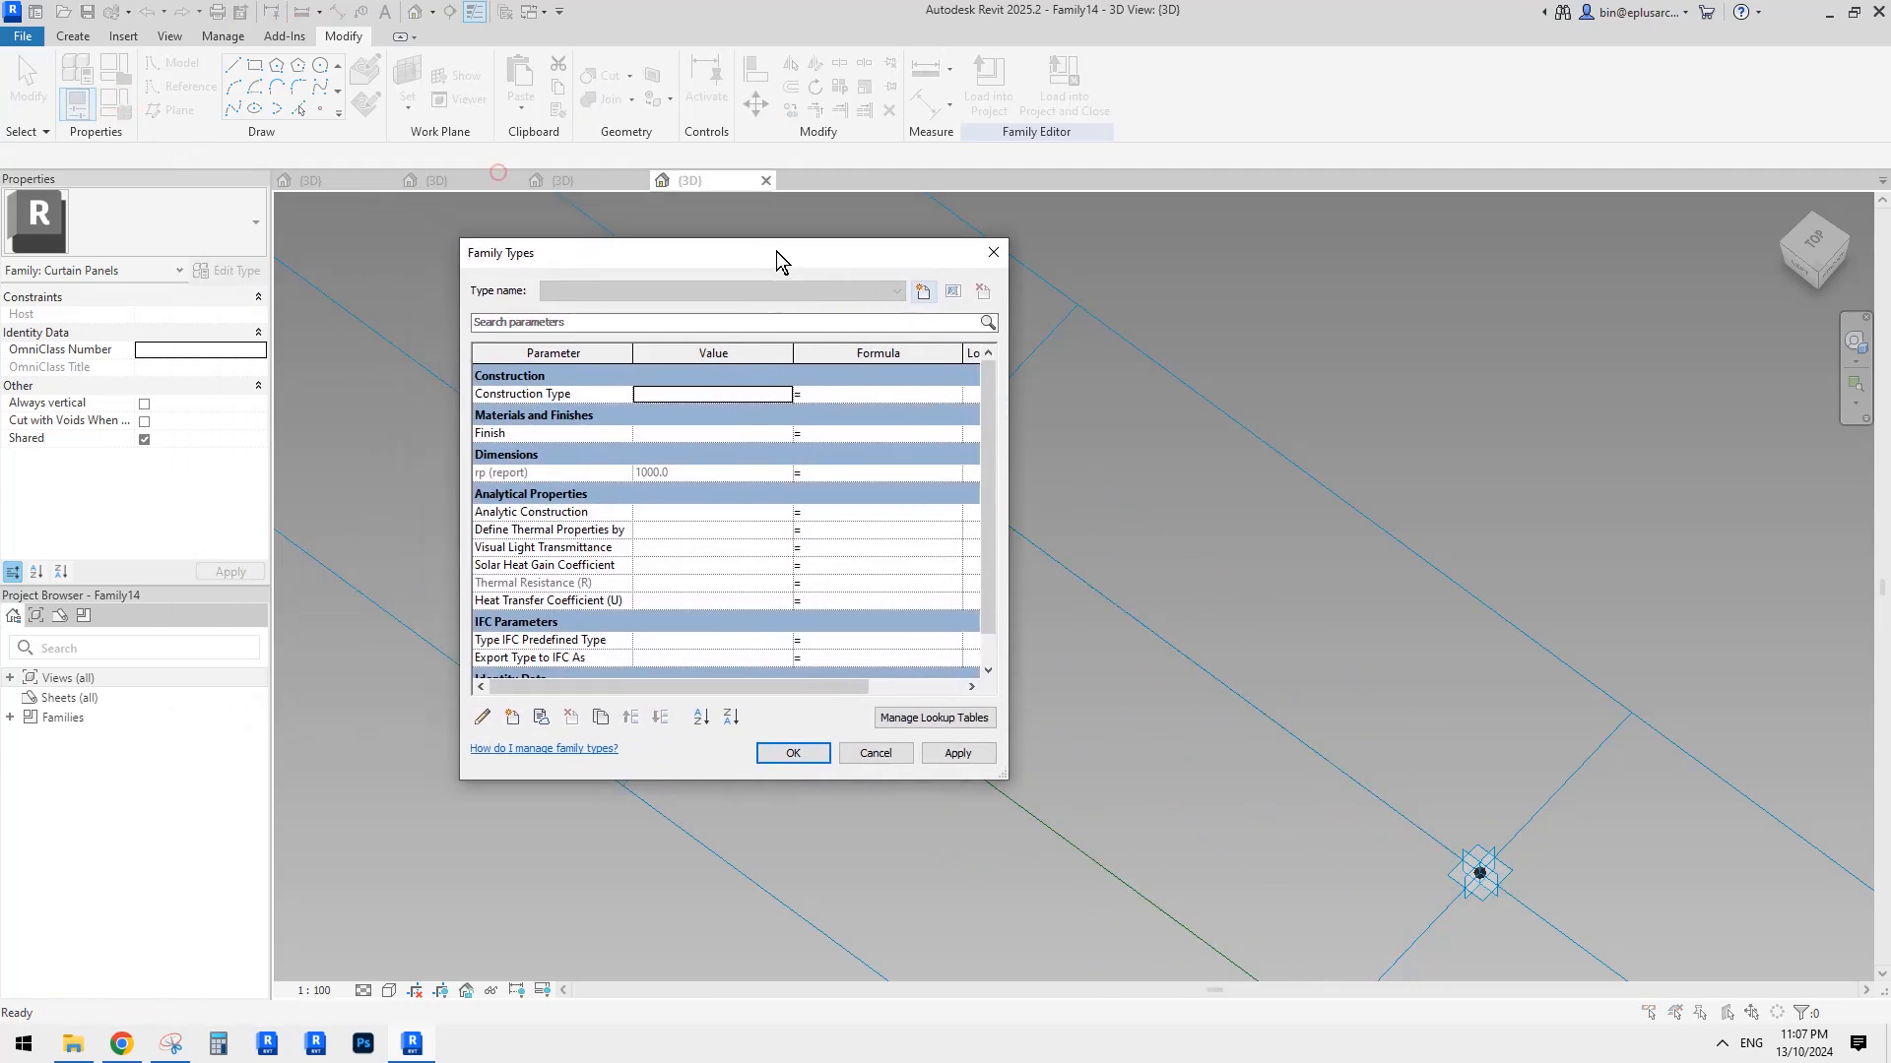
click(511, 717)
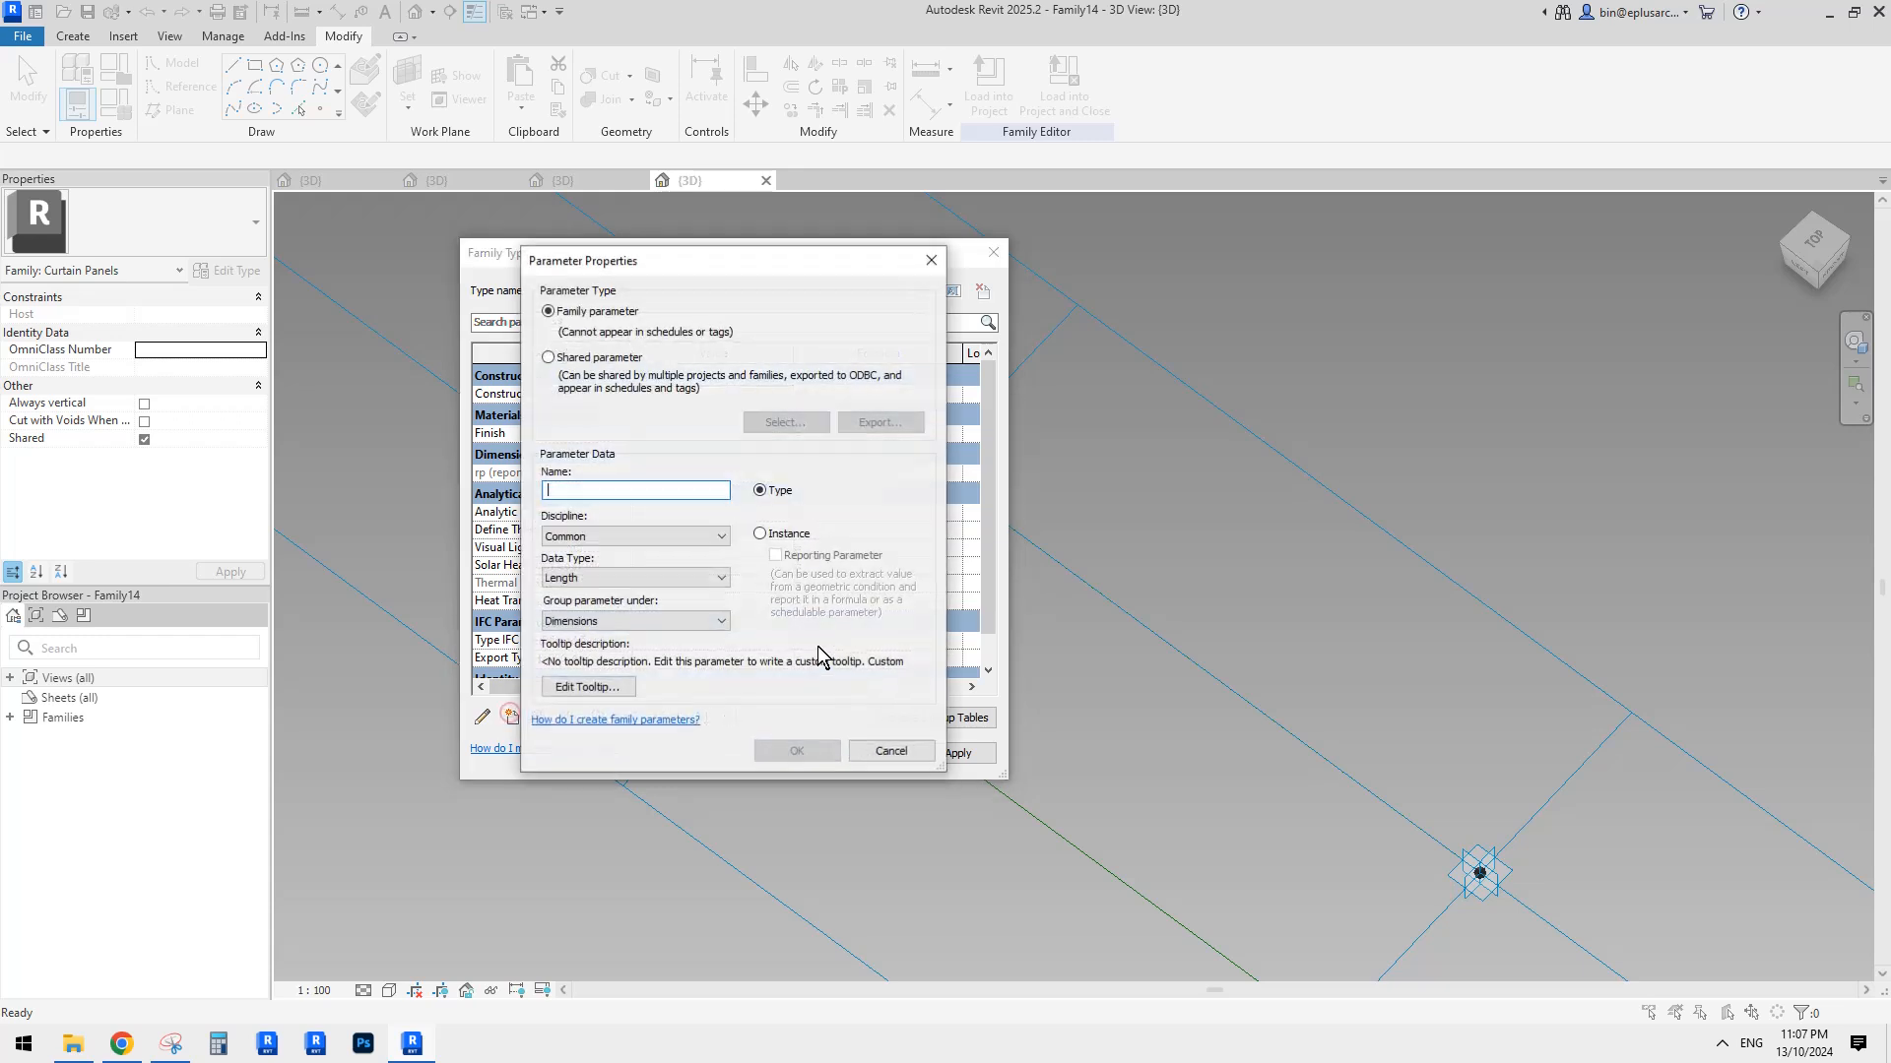
text(n)
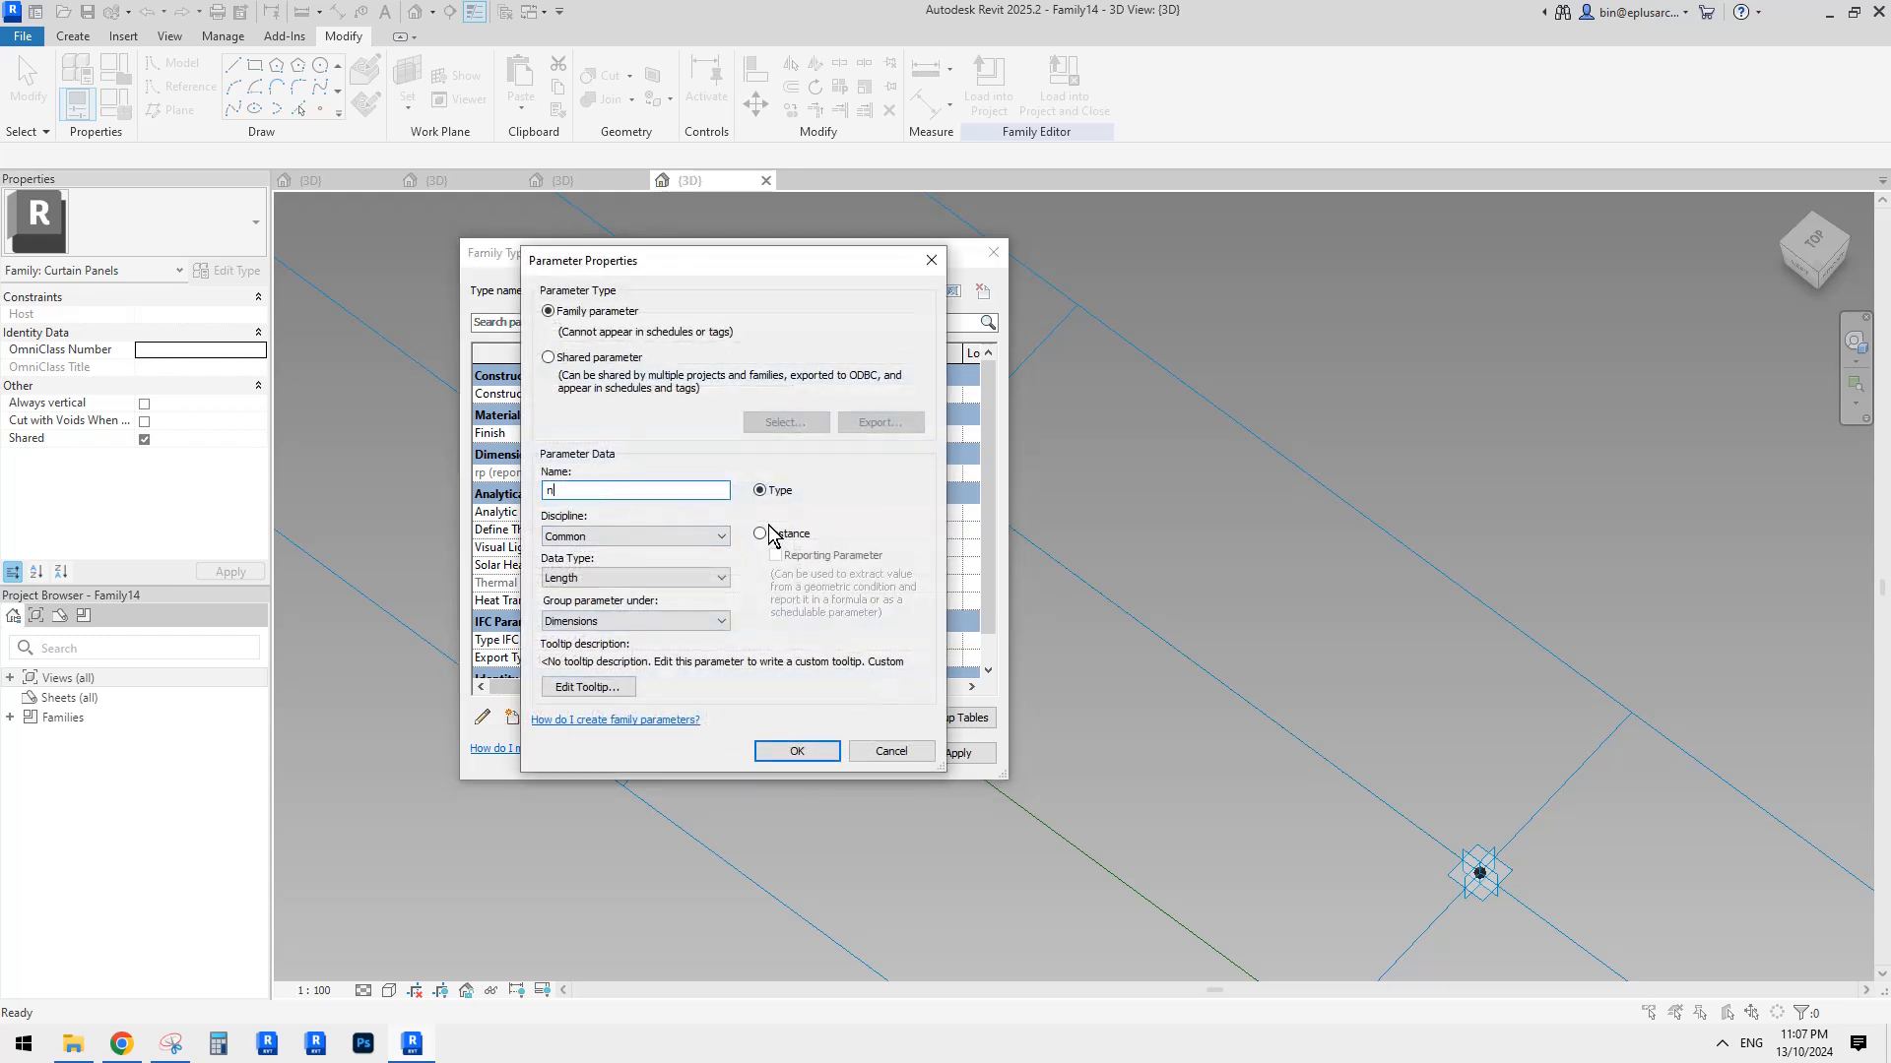
click(599, 573)
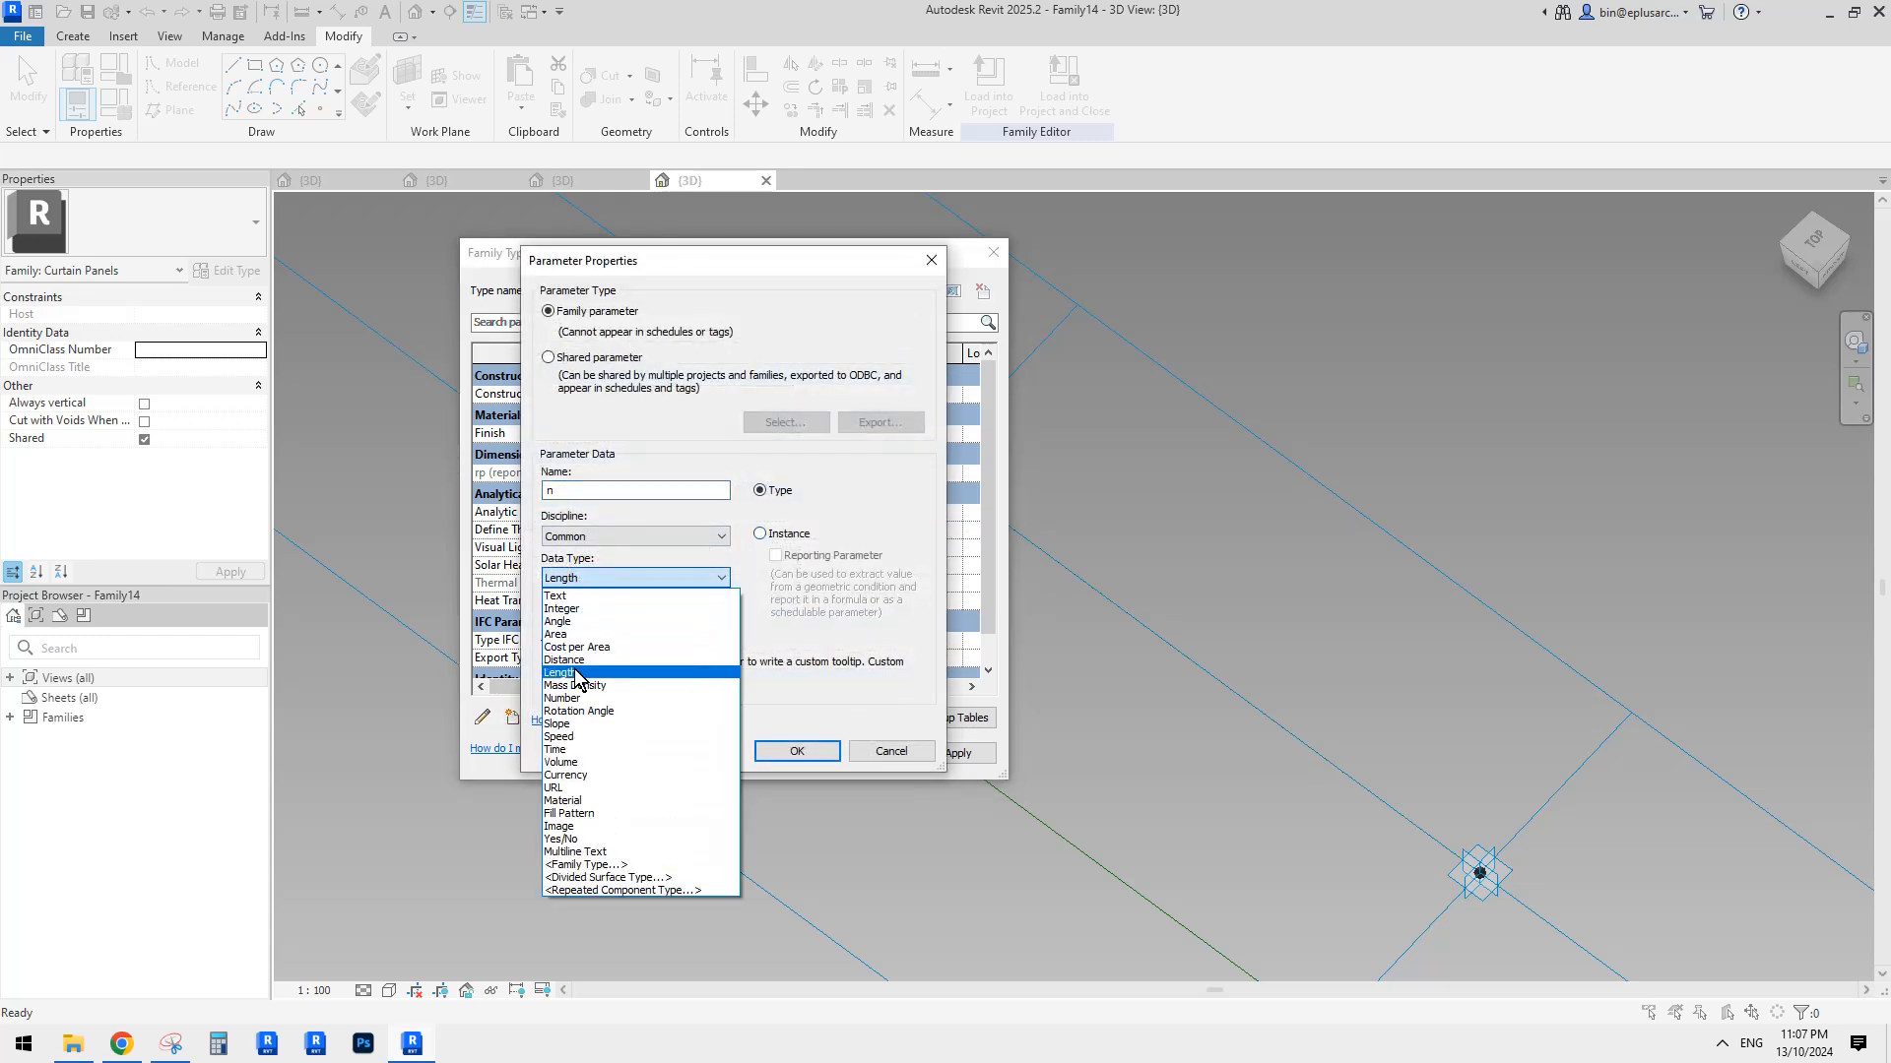
click(576, 698)
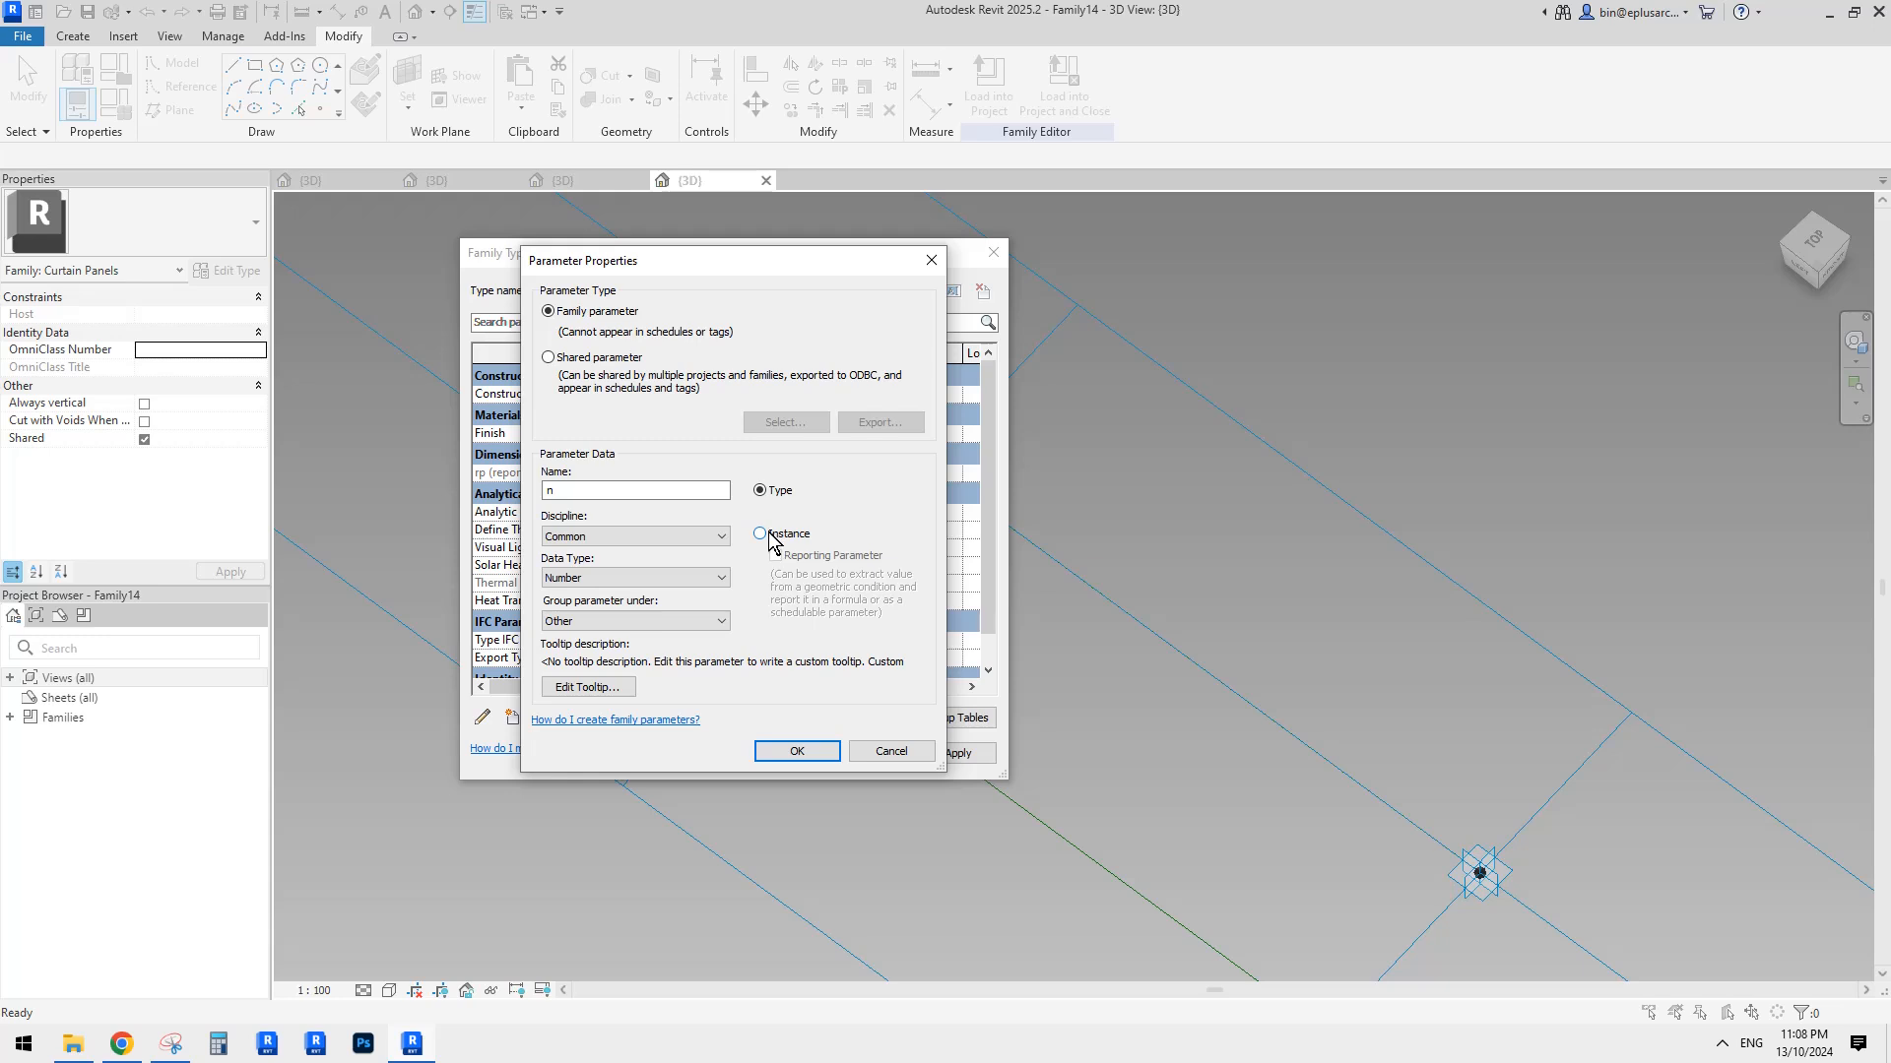
click(800, 752)
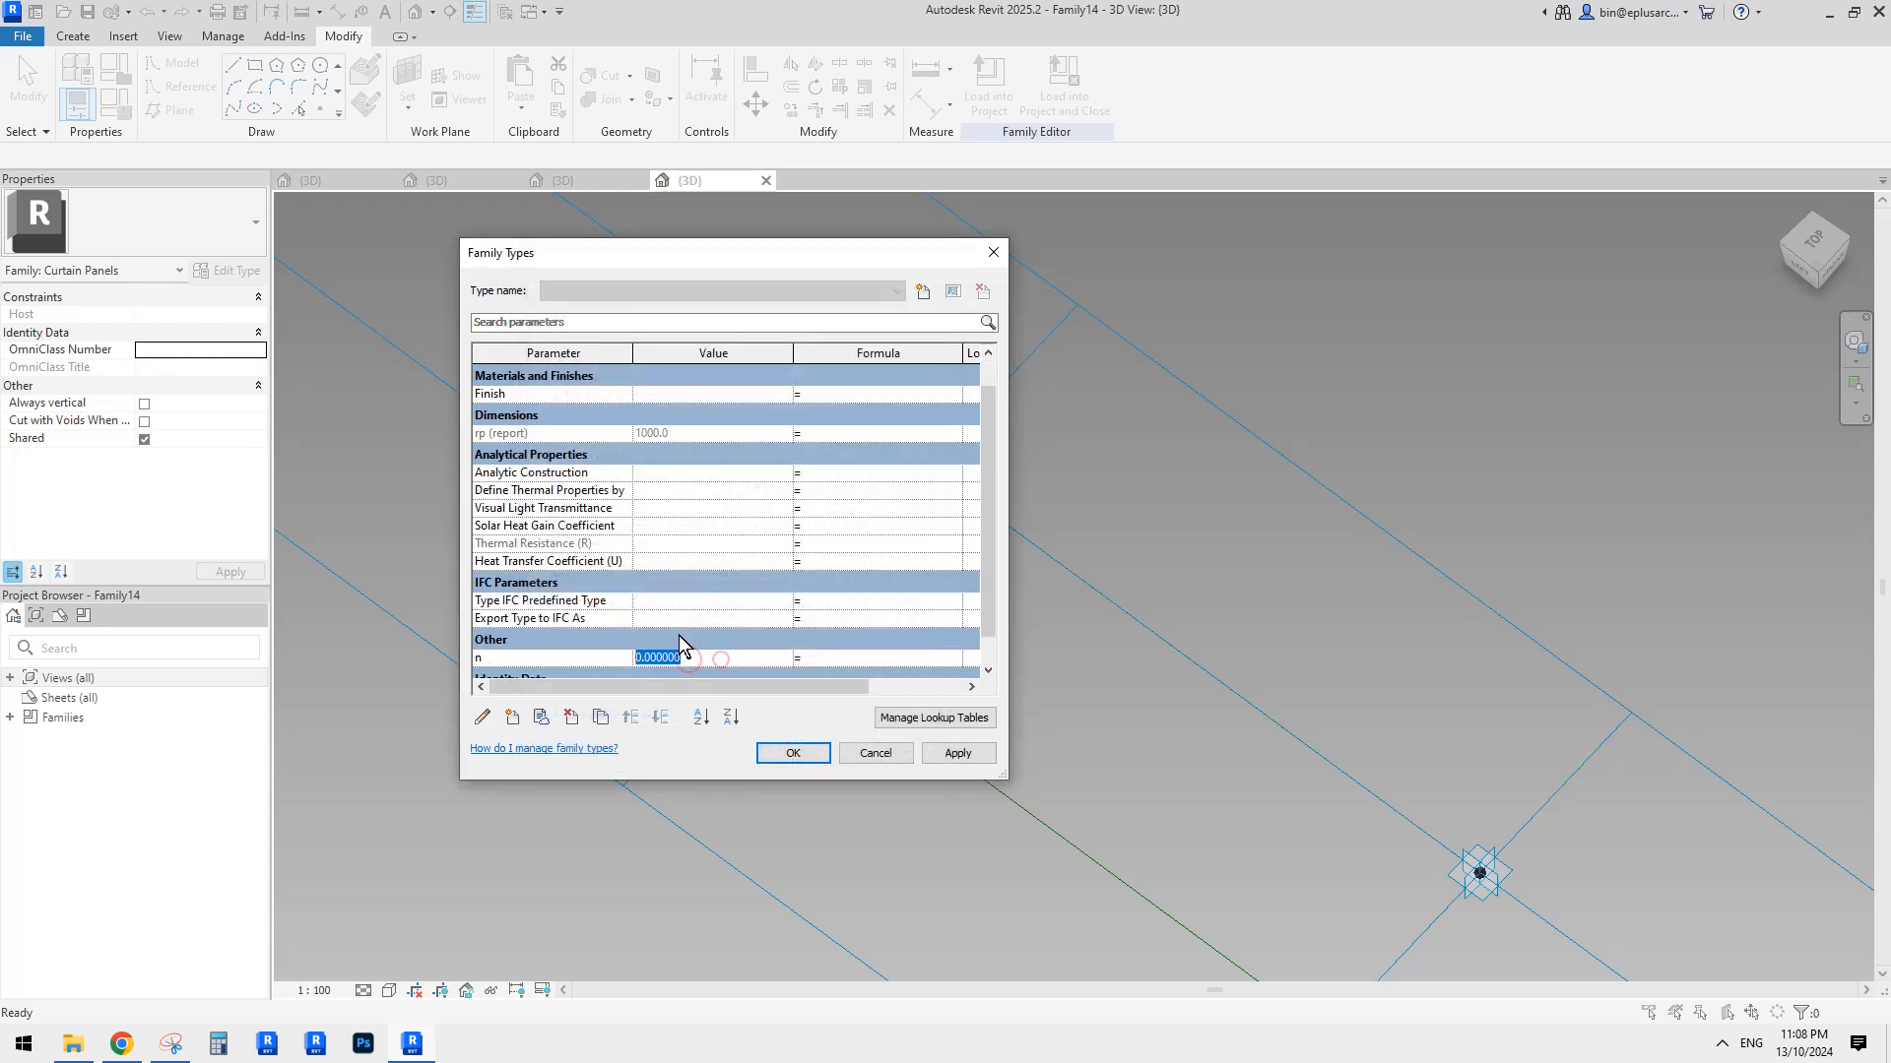
text(.8)
click(798, 757)
click(761, 756)
Create an instance length parameter named ofs and associate it with the hosted reference point's offset.
click(987, 517)
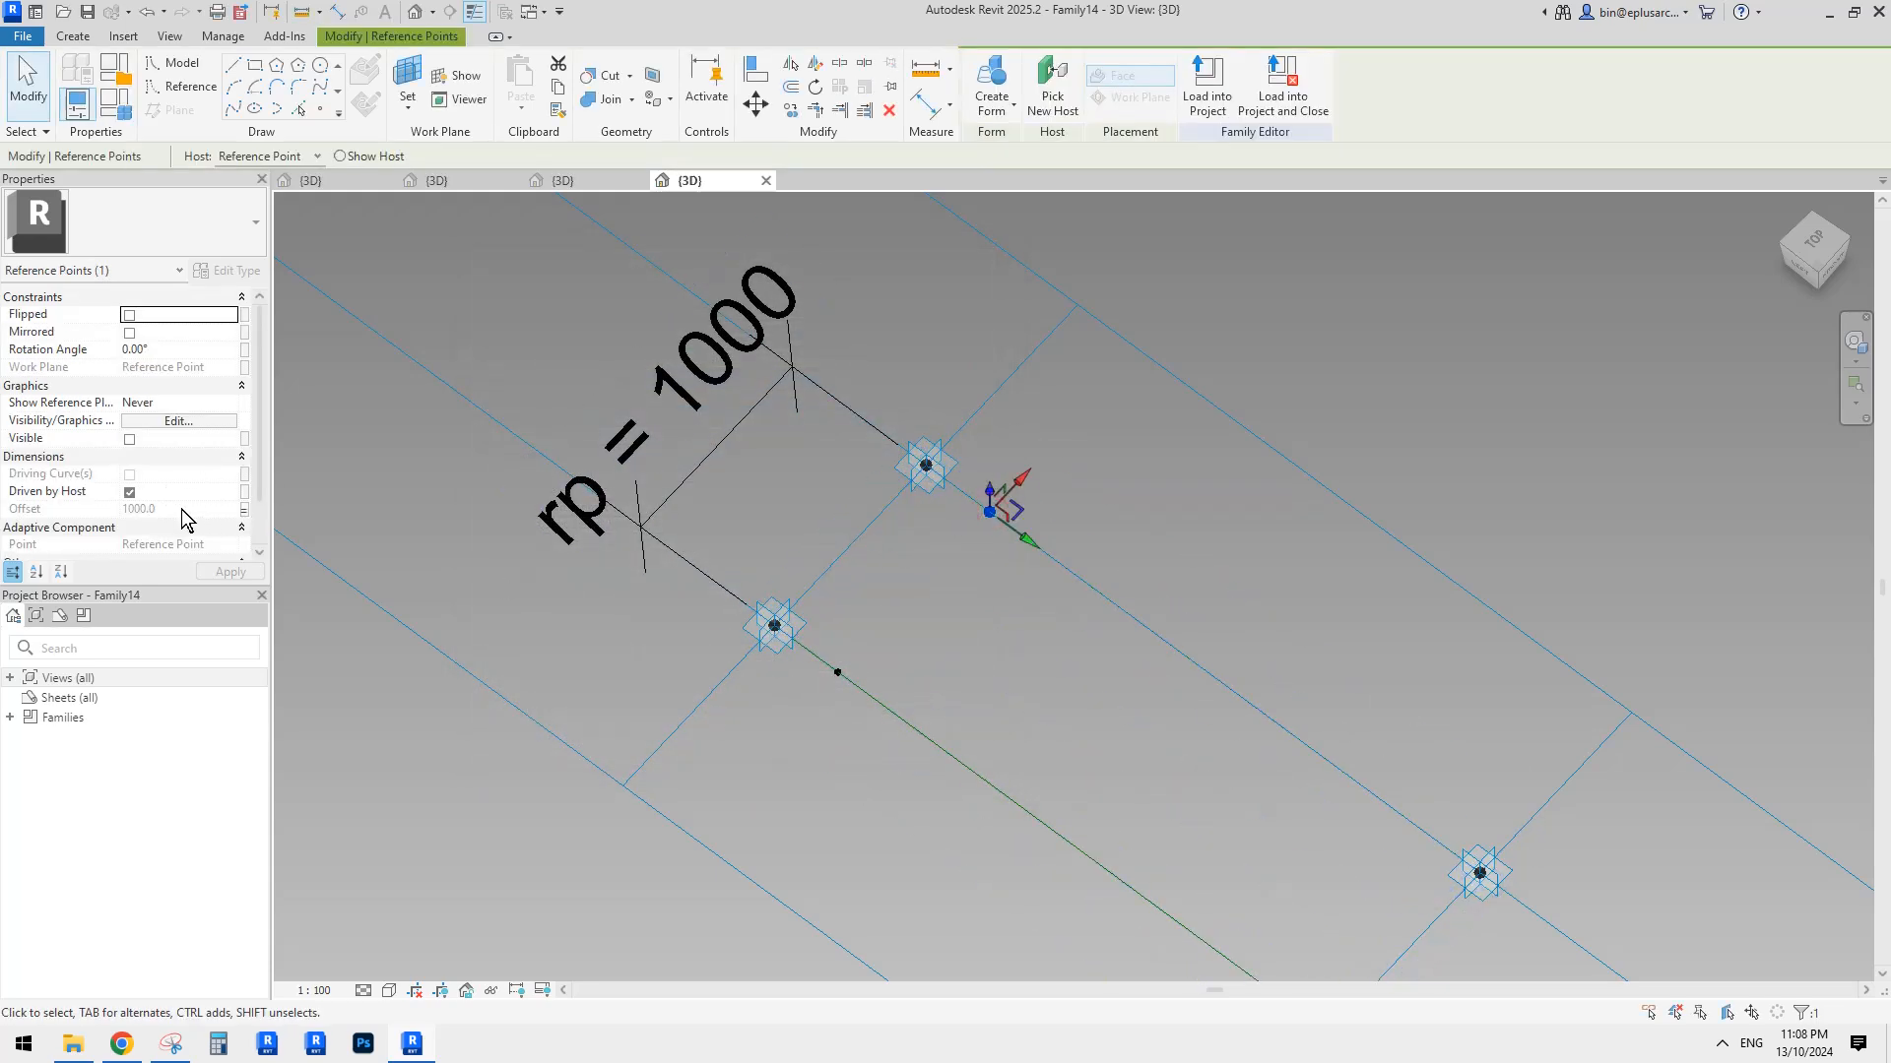
click(243, 509)
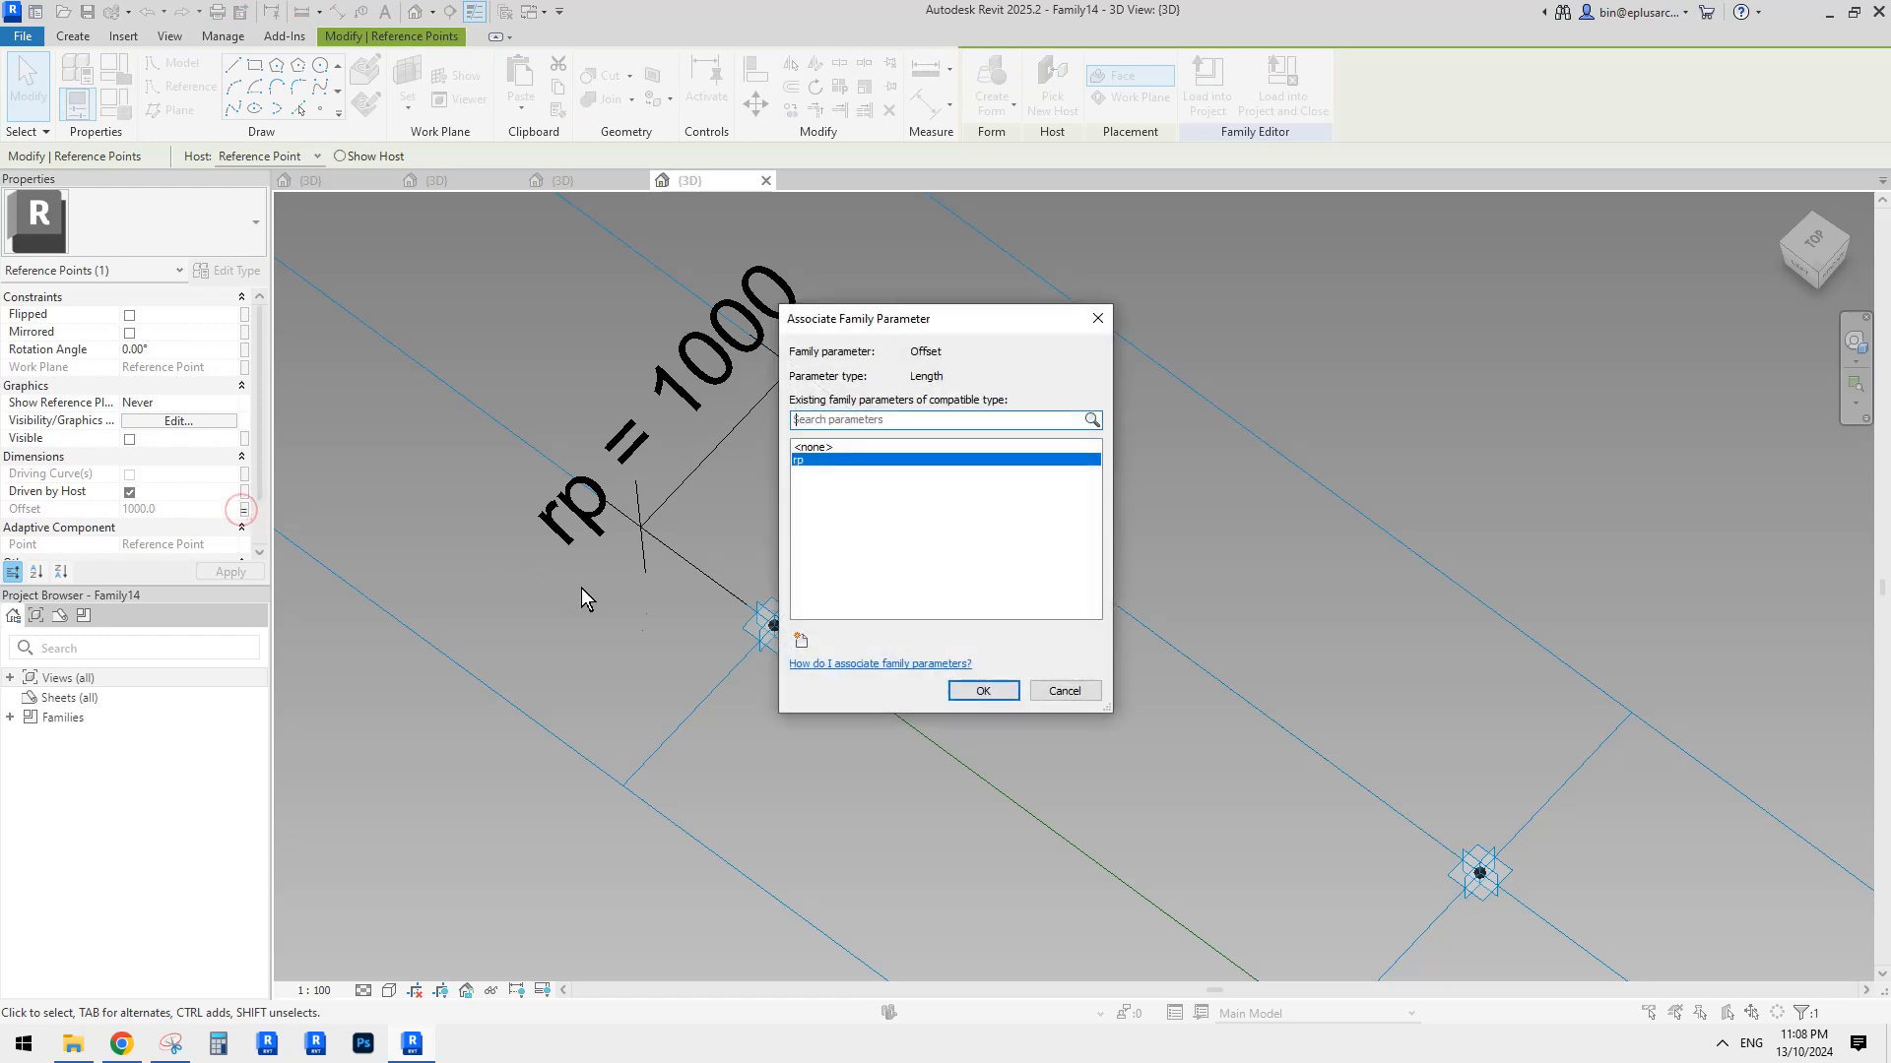
click(800, 641)
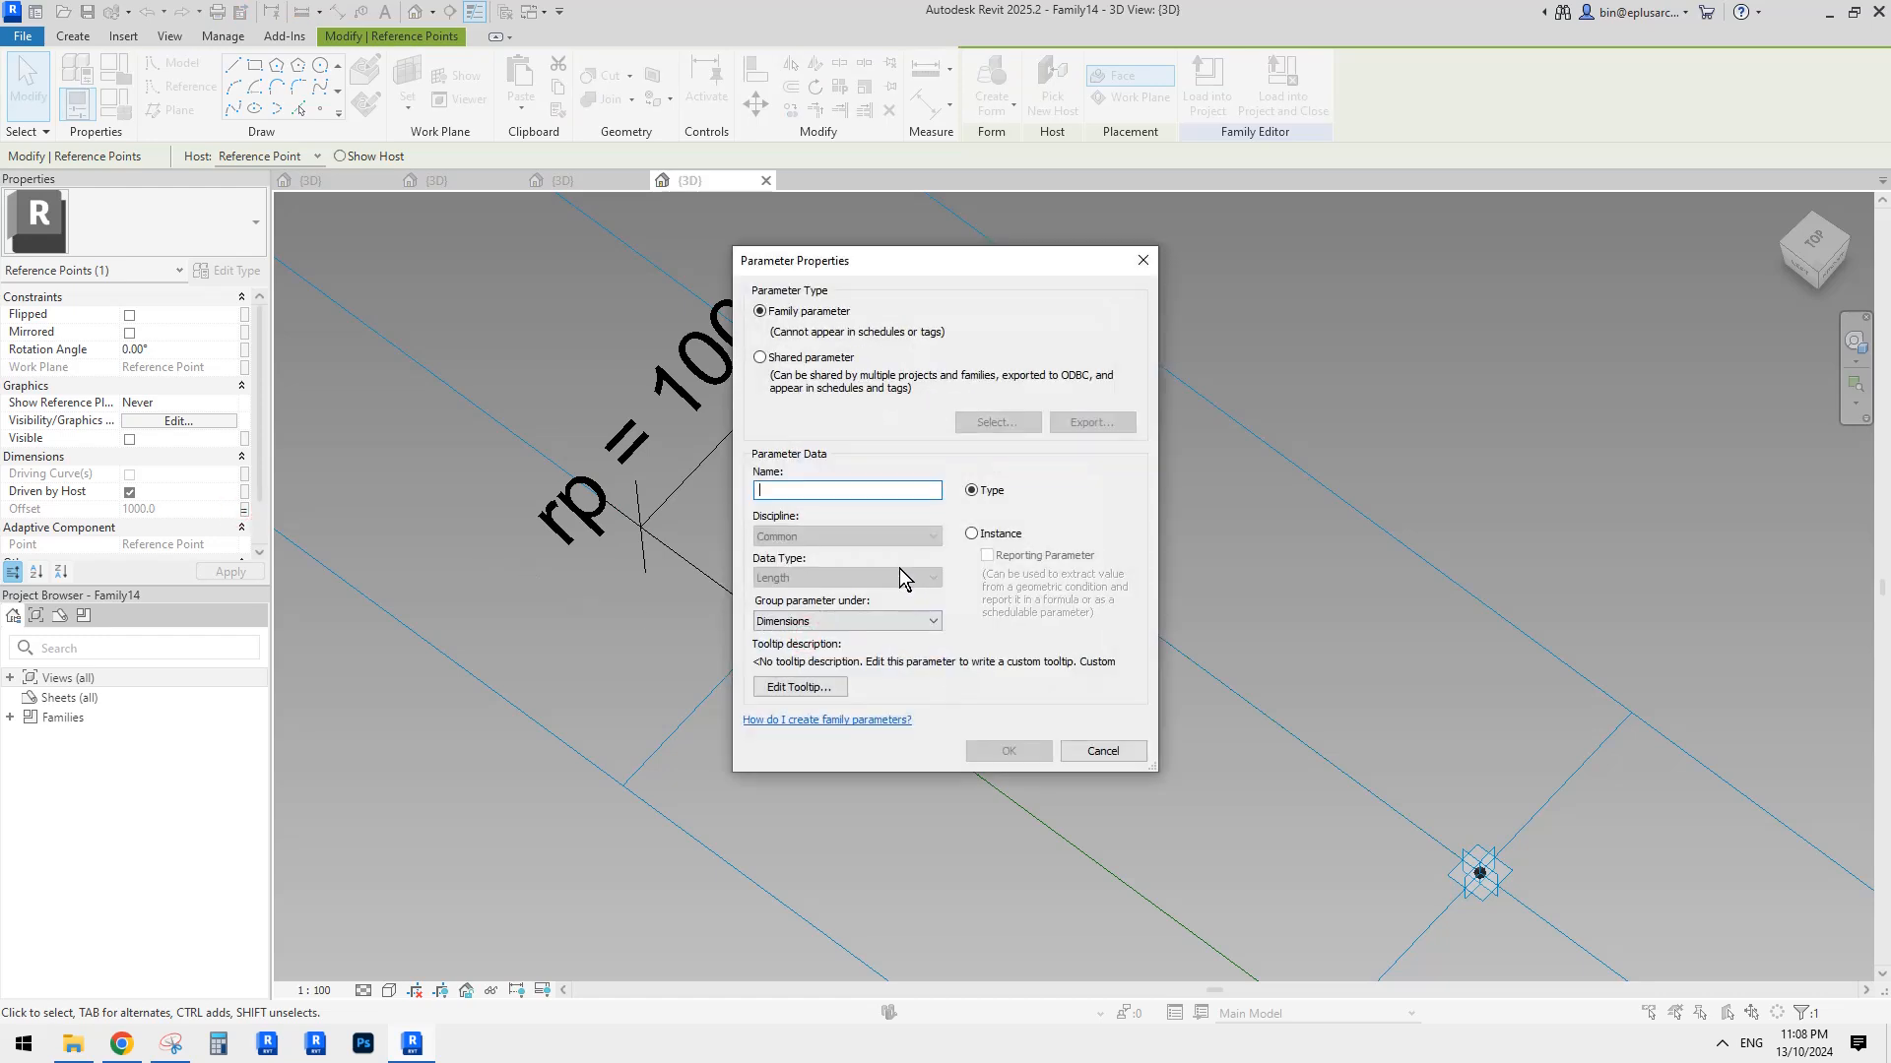
text(ofs)
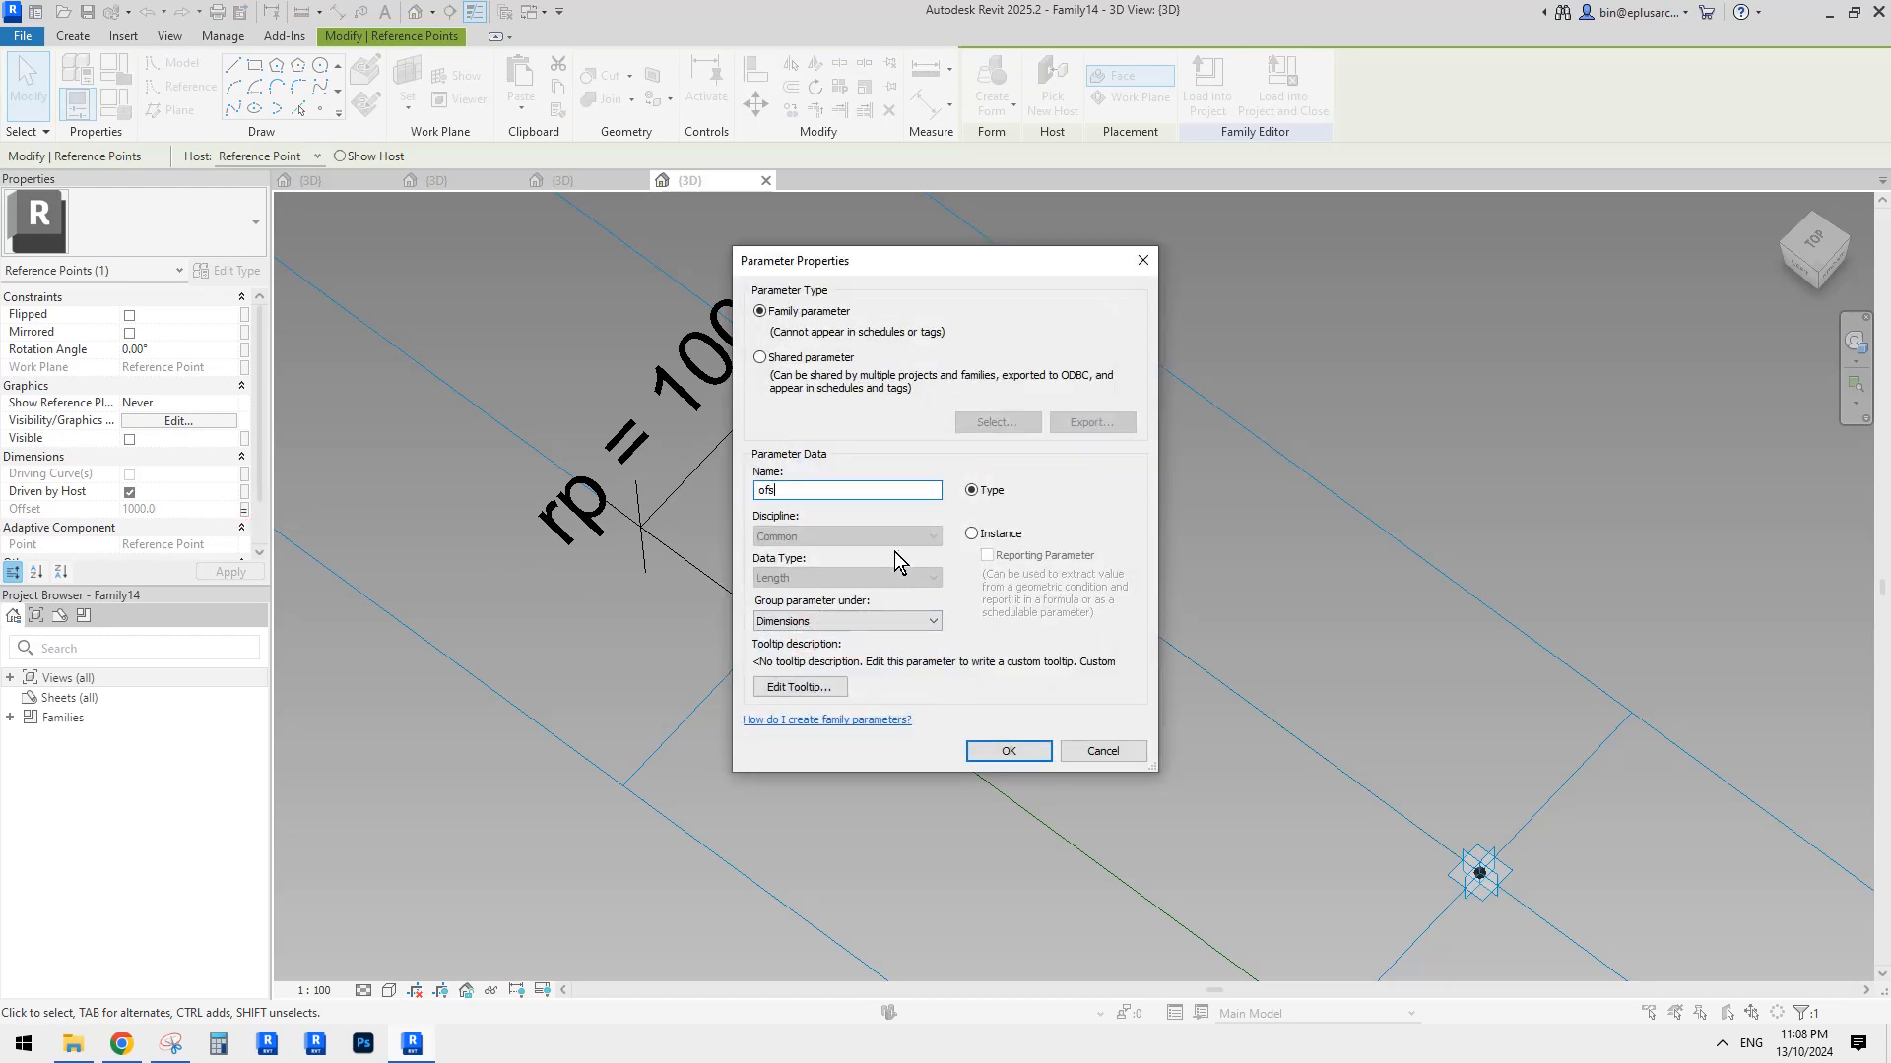
click(1015, 750)
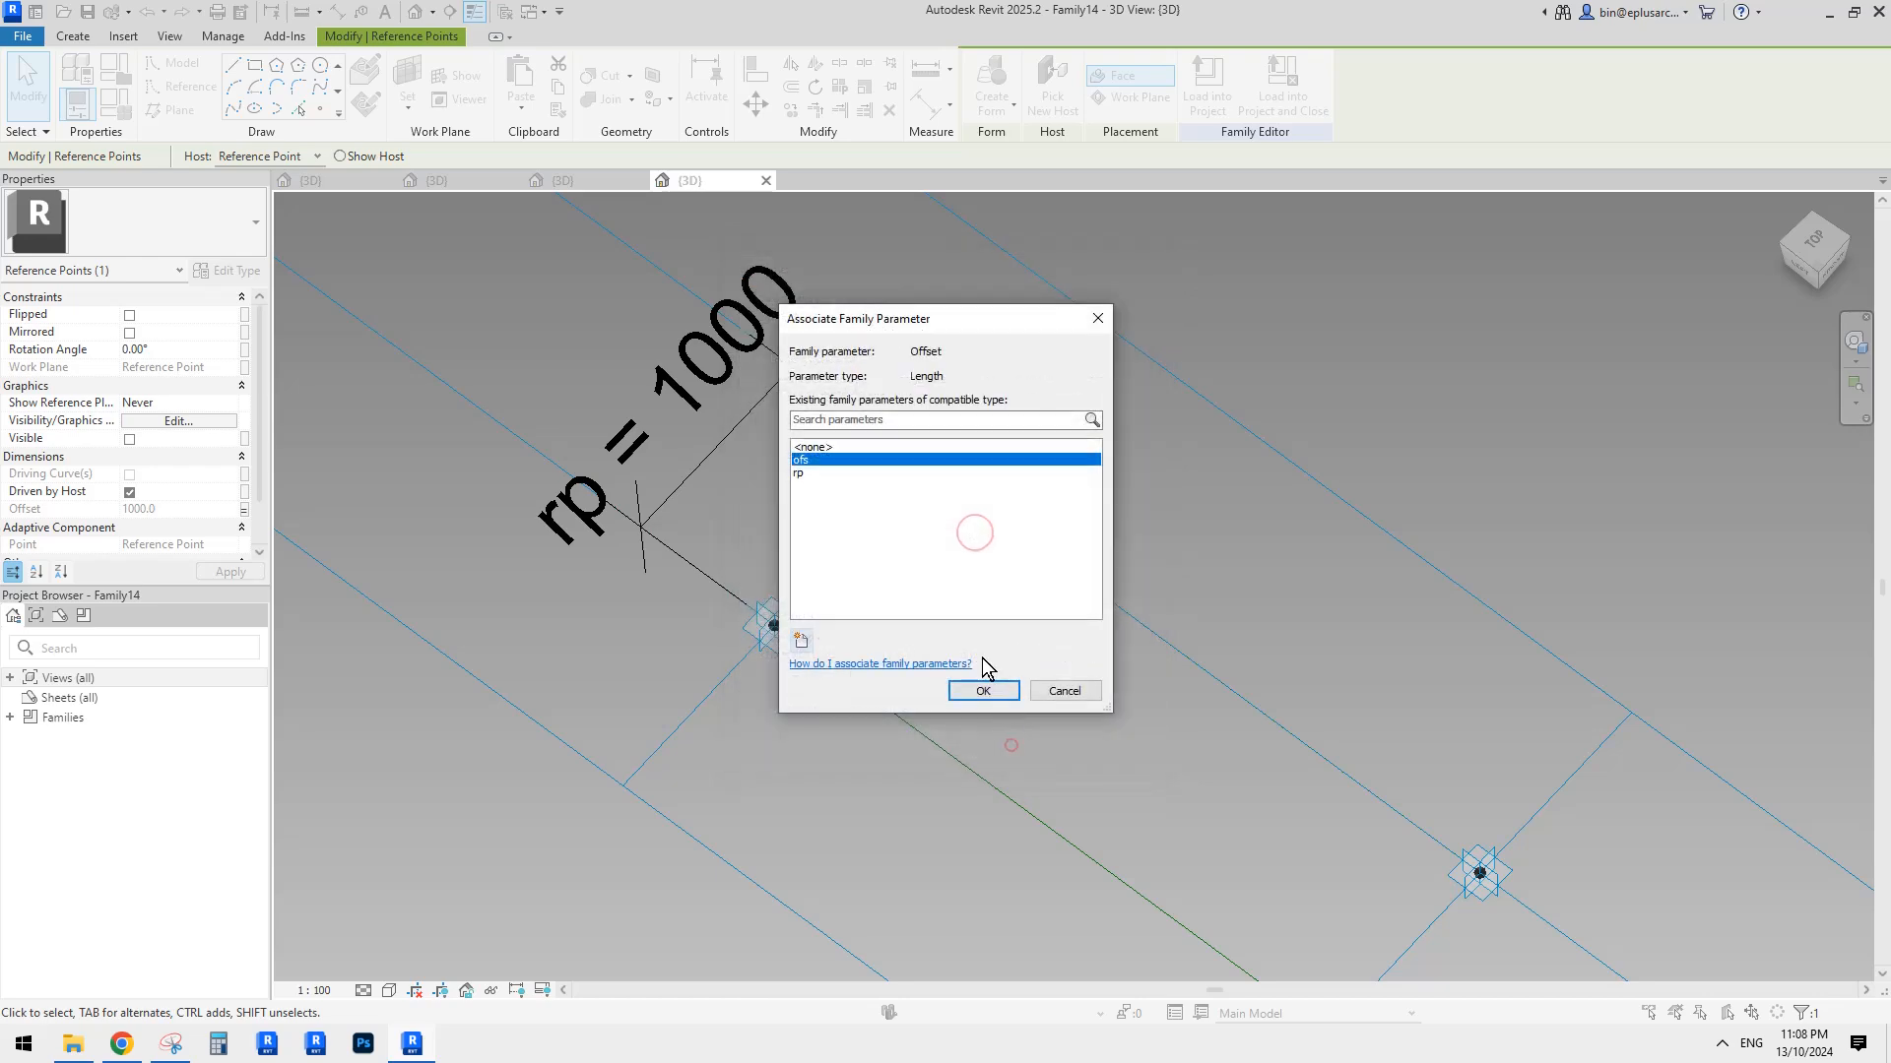
click(995, 688)
Give the ofs parameter the formula rp*n in the family types and apply it.
click(120, 109)
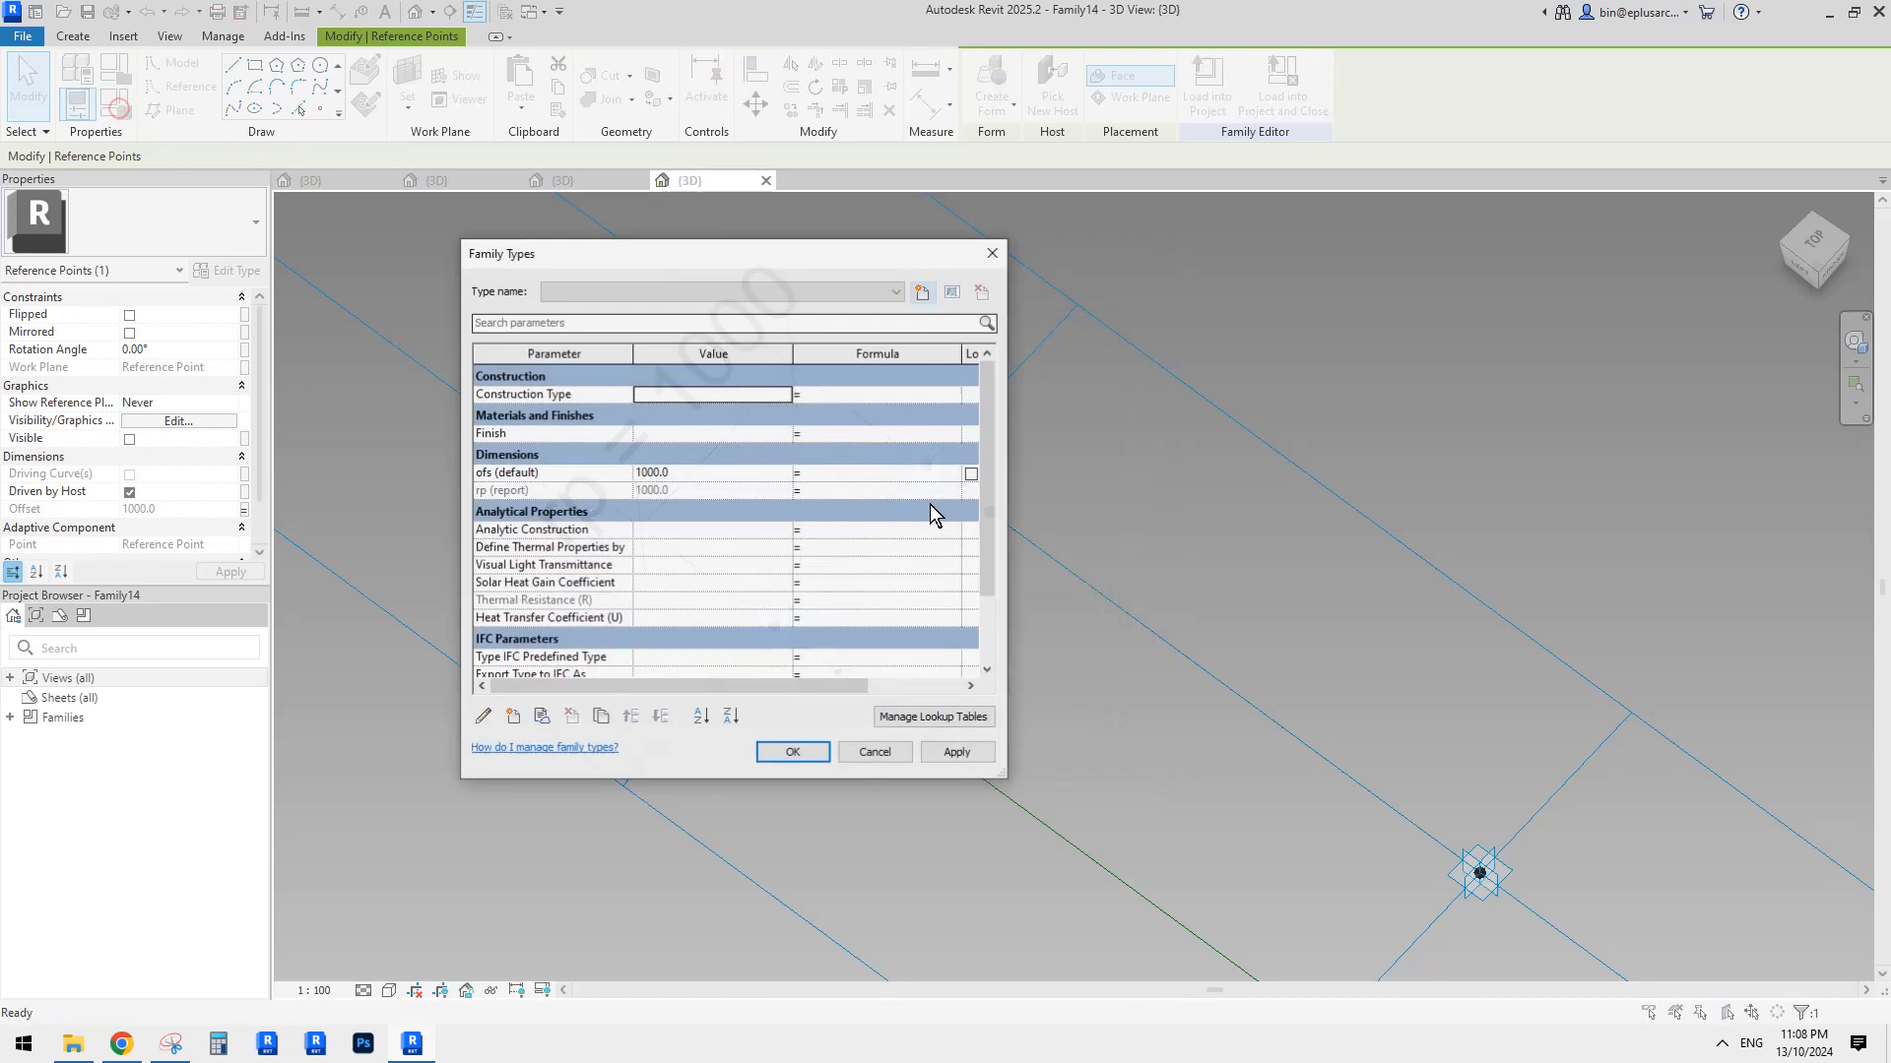
click(839, 476)
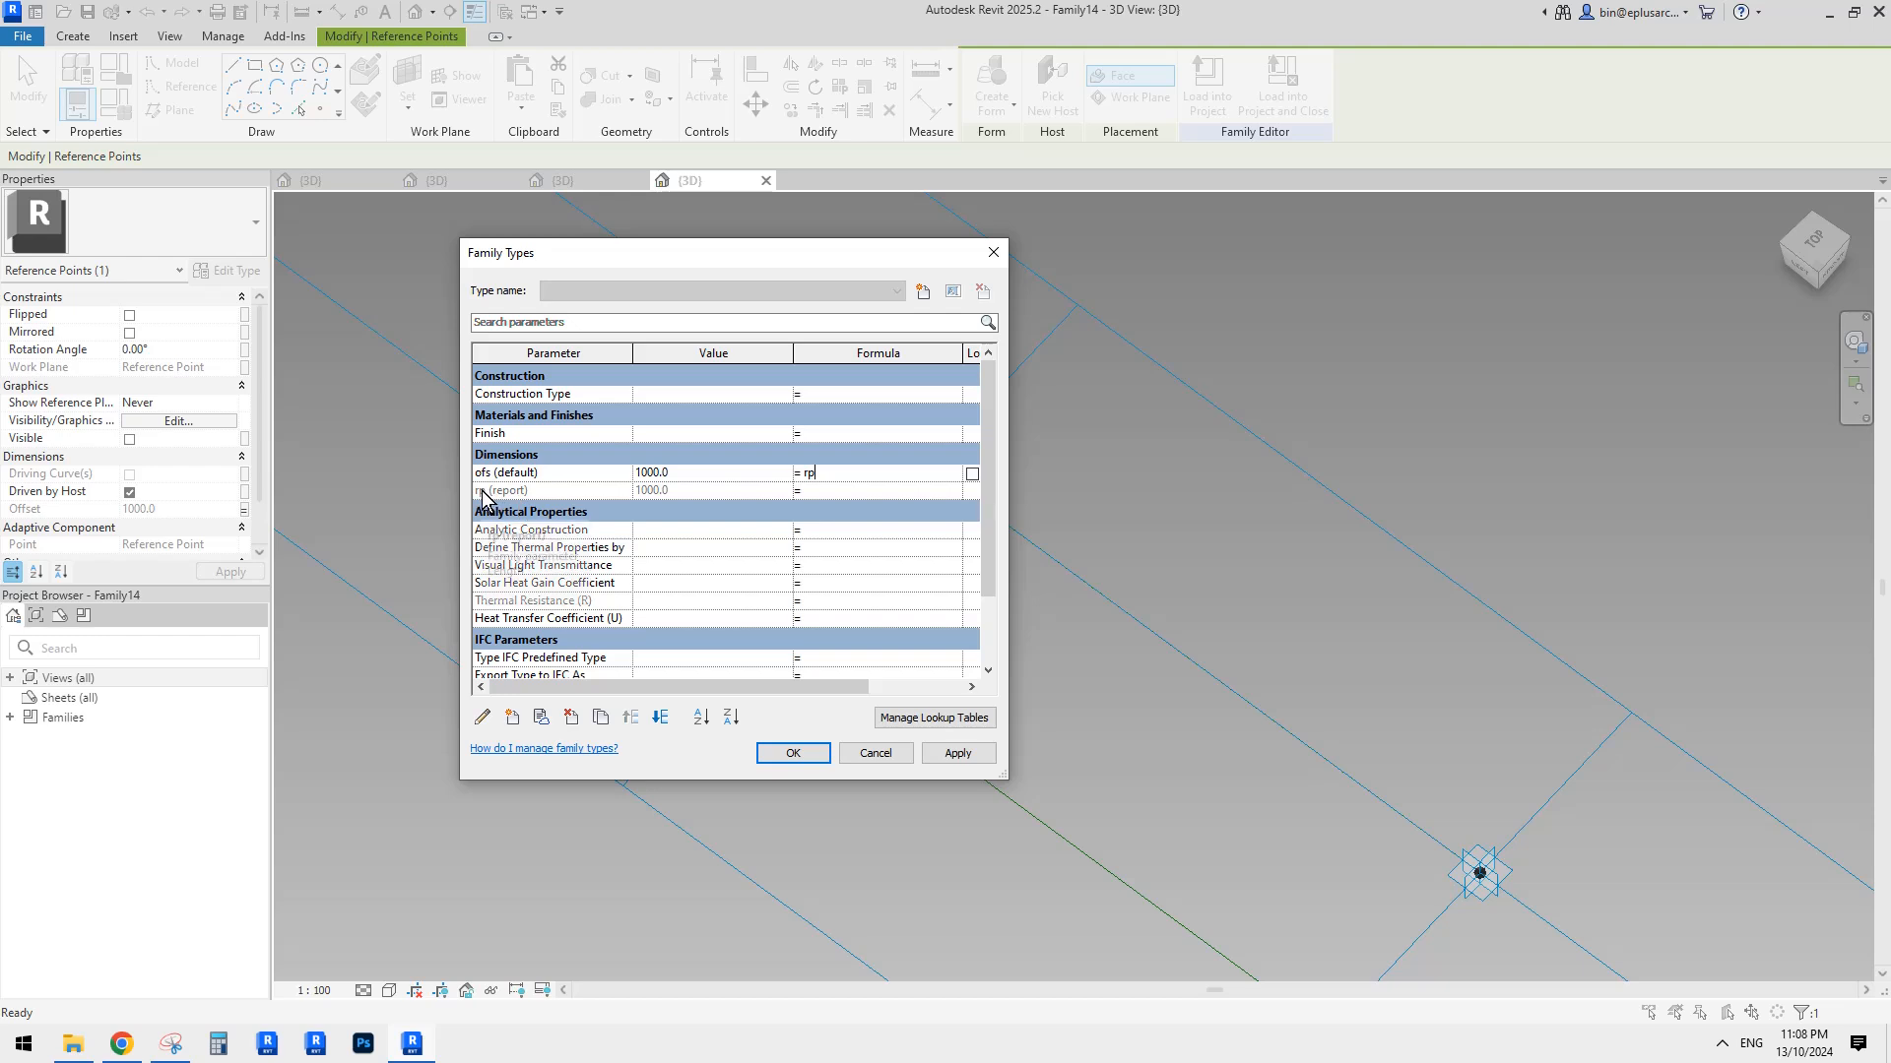
text(rp)
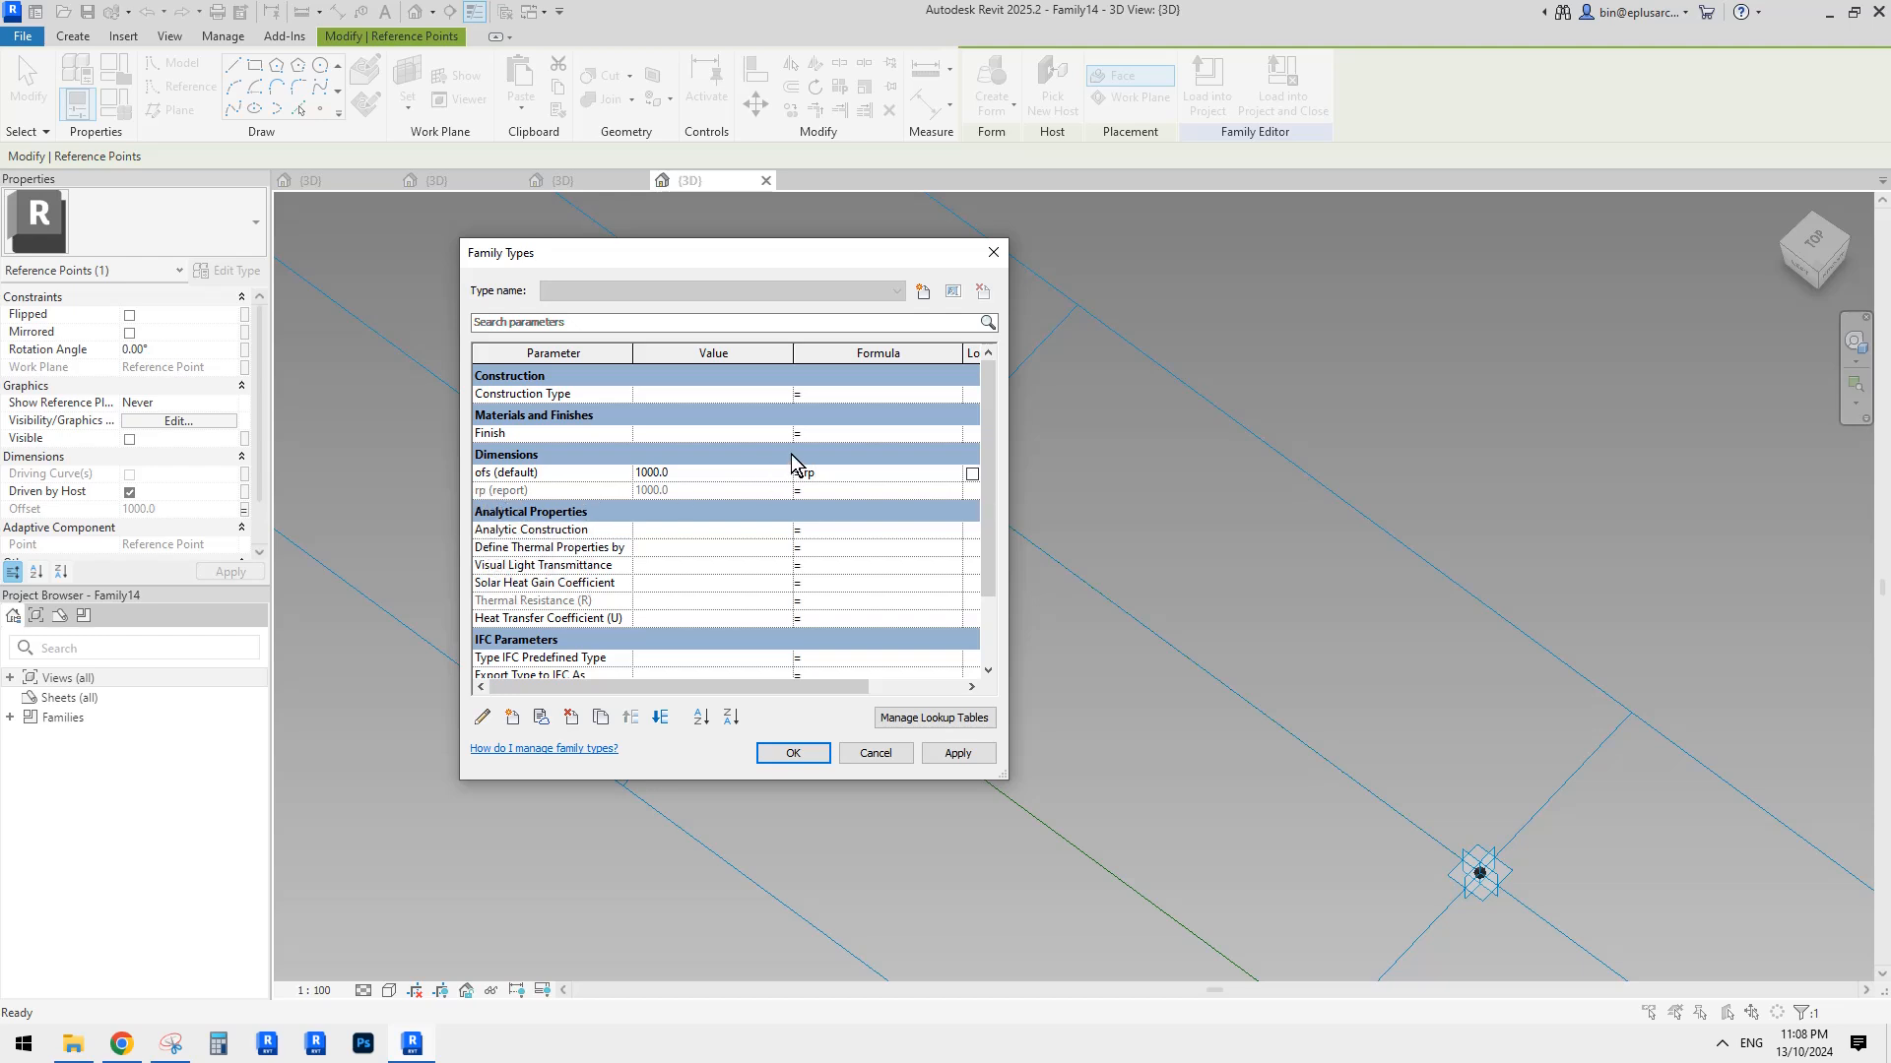
text(*)
scroll(575, 625, down, 2)
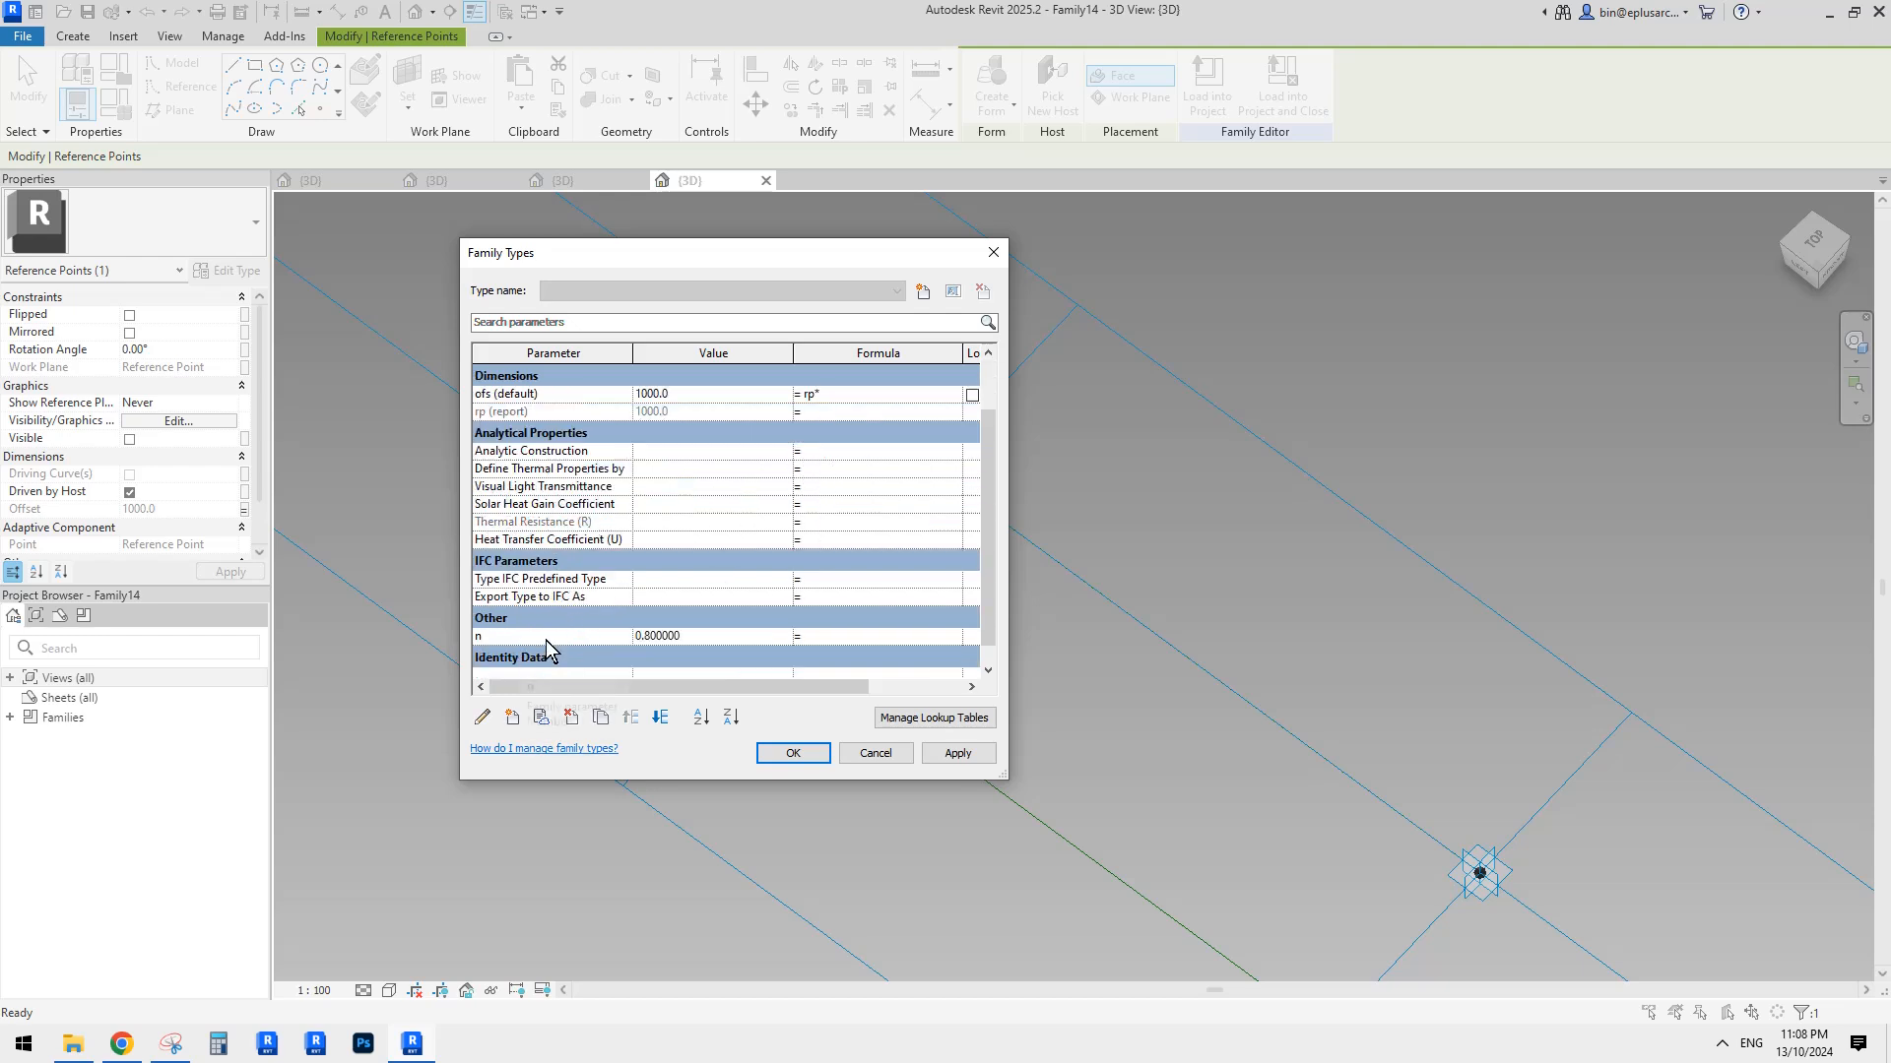
scroll(856, 453, up, 1)
text(n)
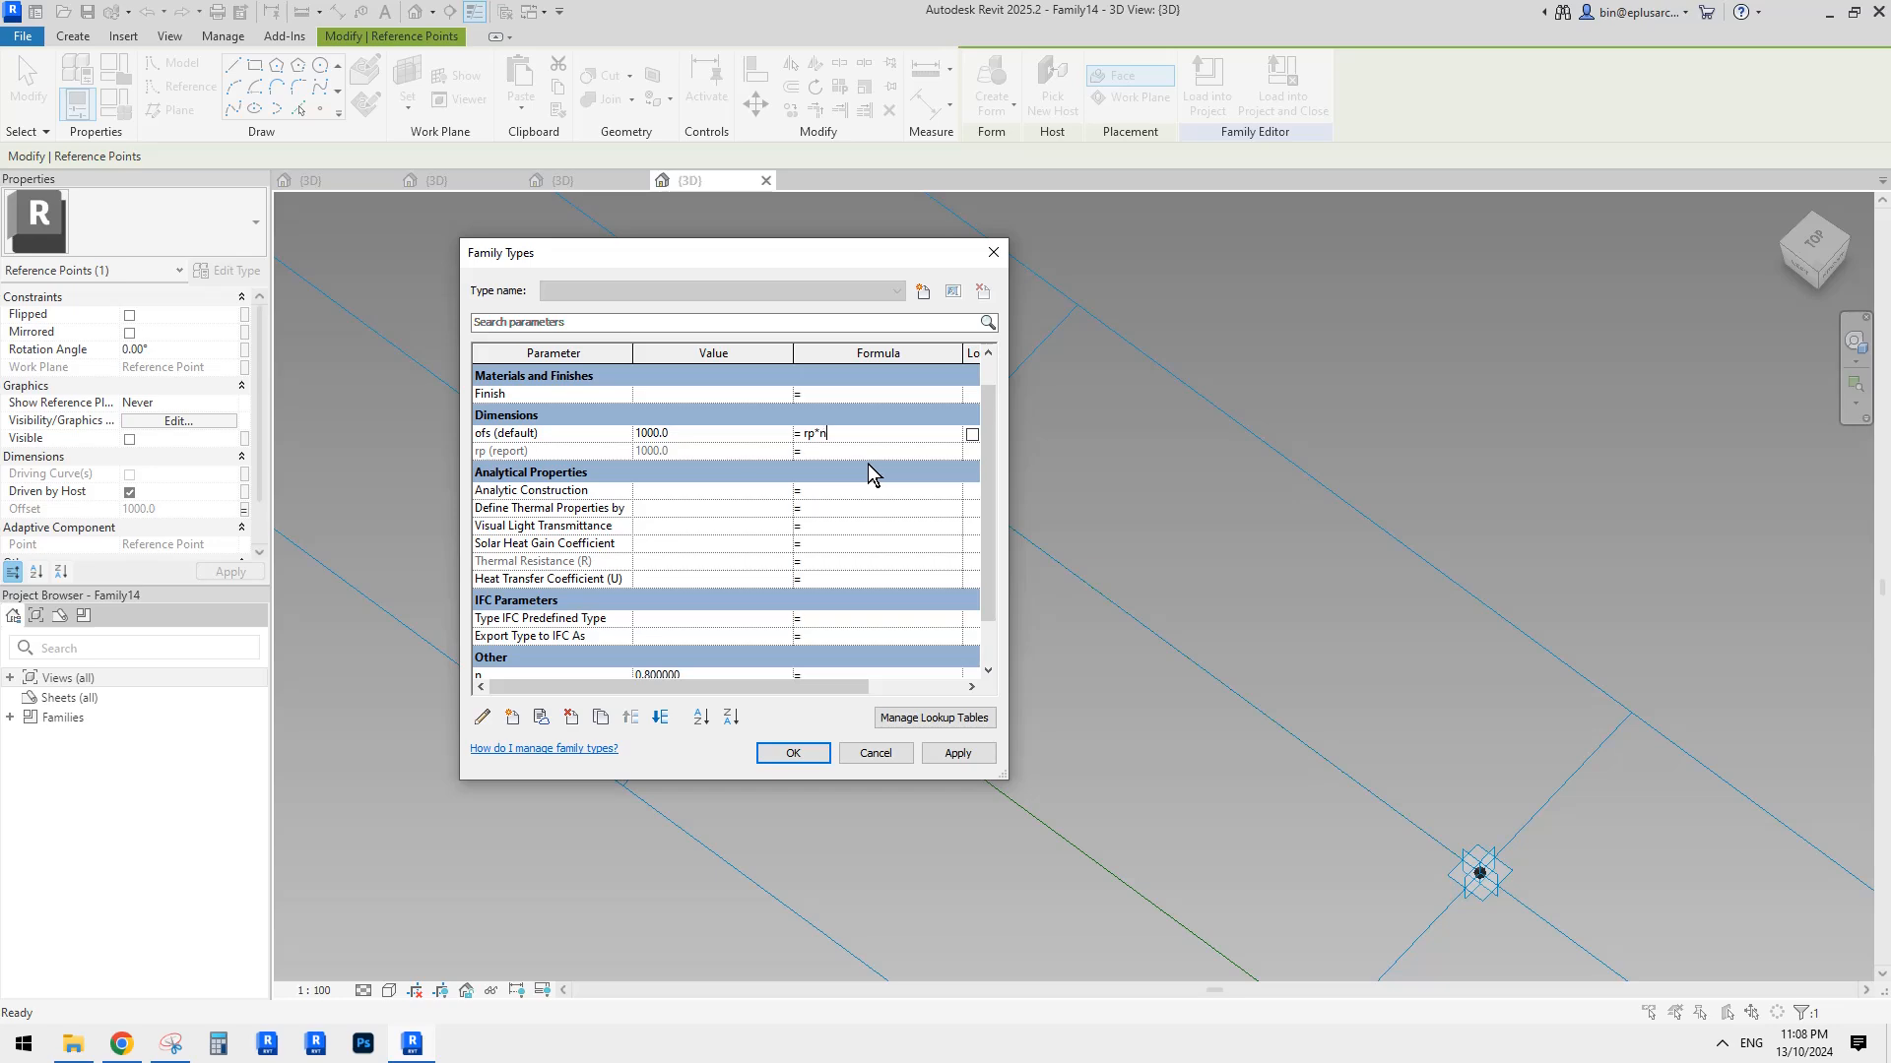
click(958, 754)
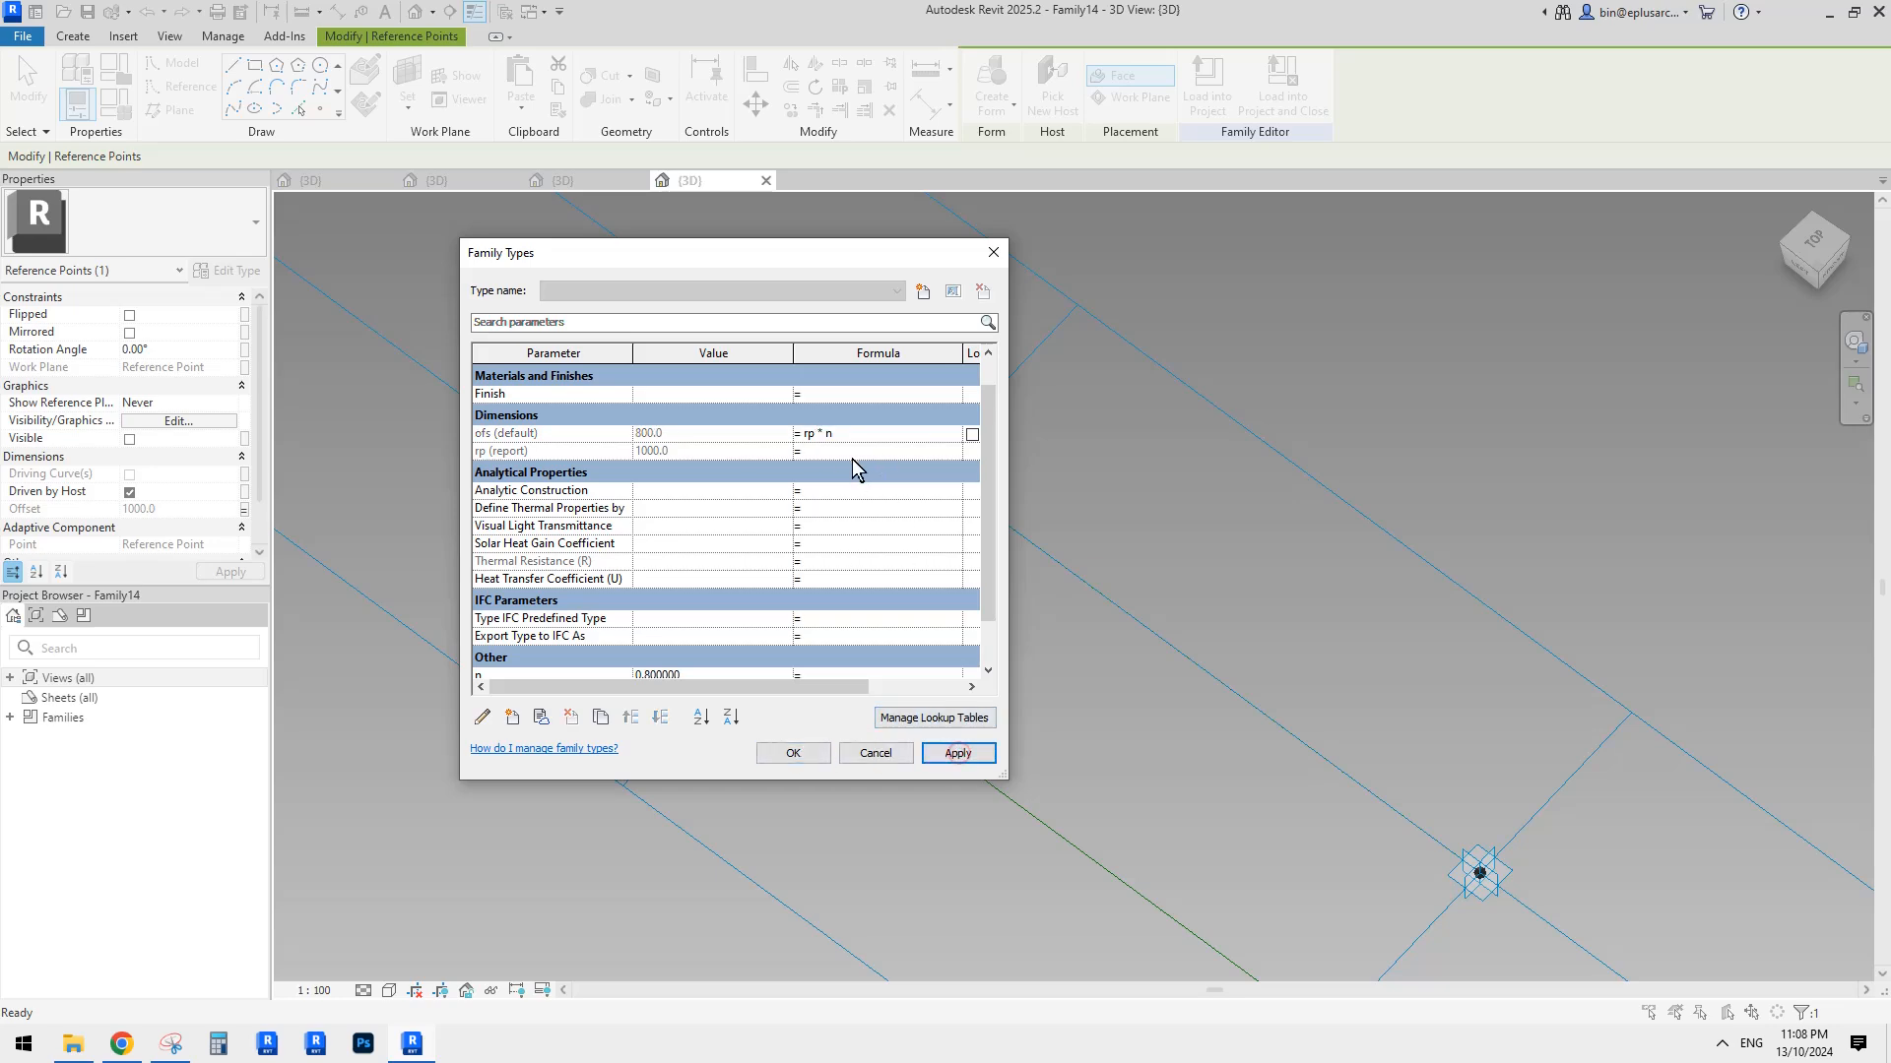
Accept the family types settings and close the dialog.
click(793, 754)
scroll(823, 718, down, 3)
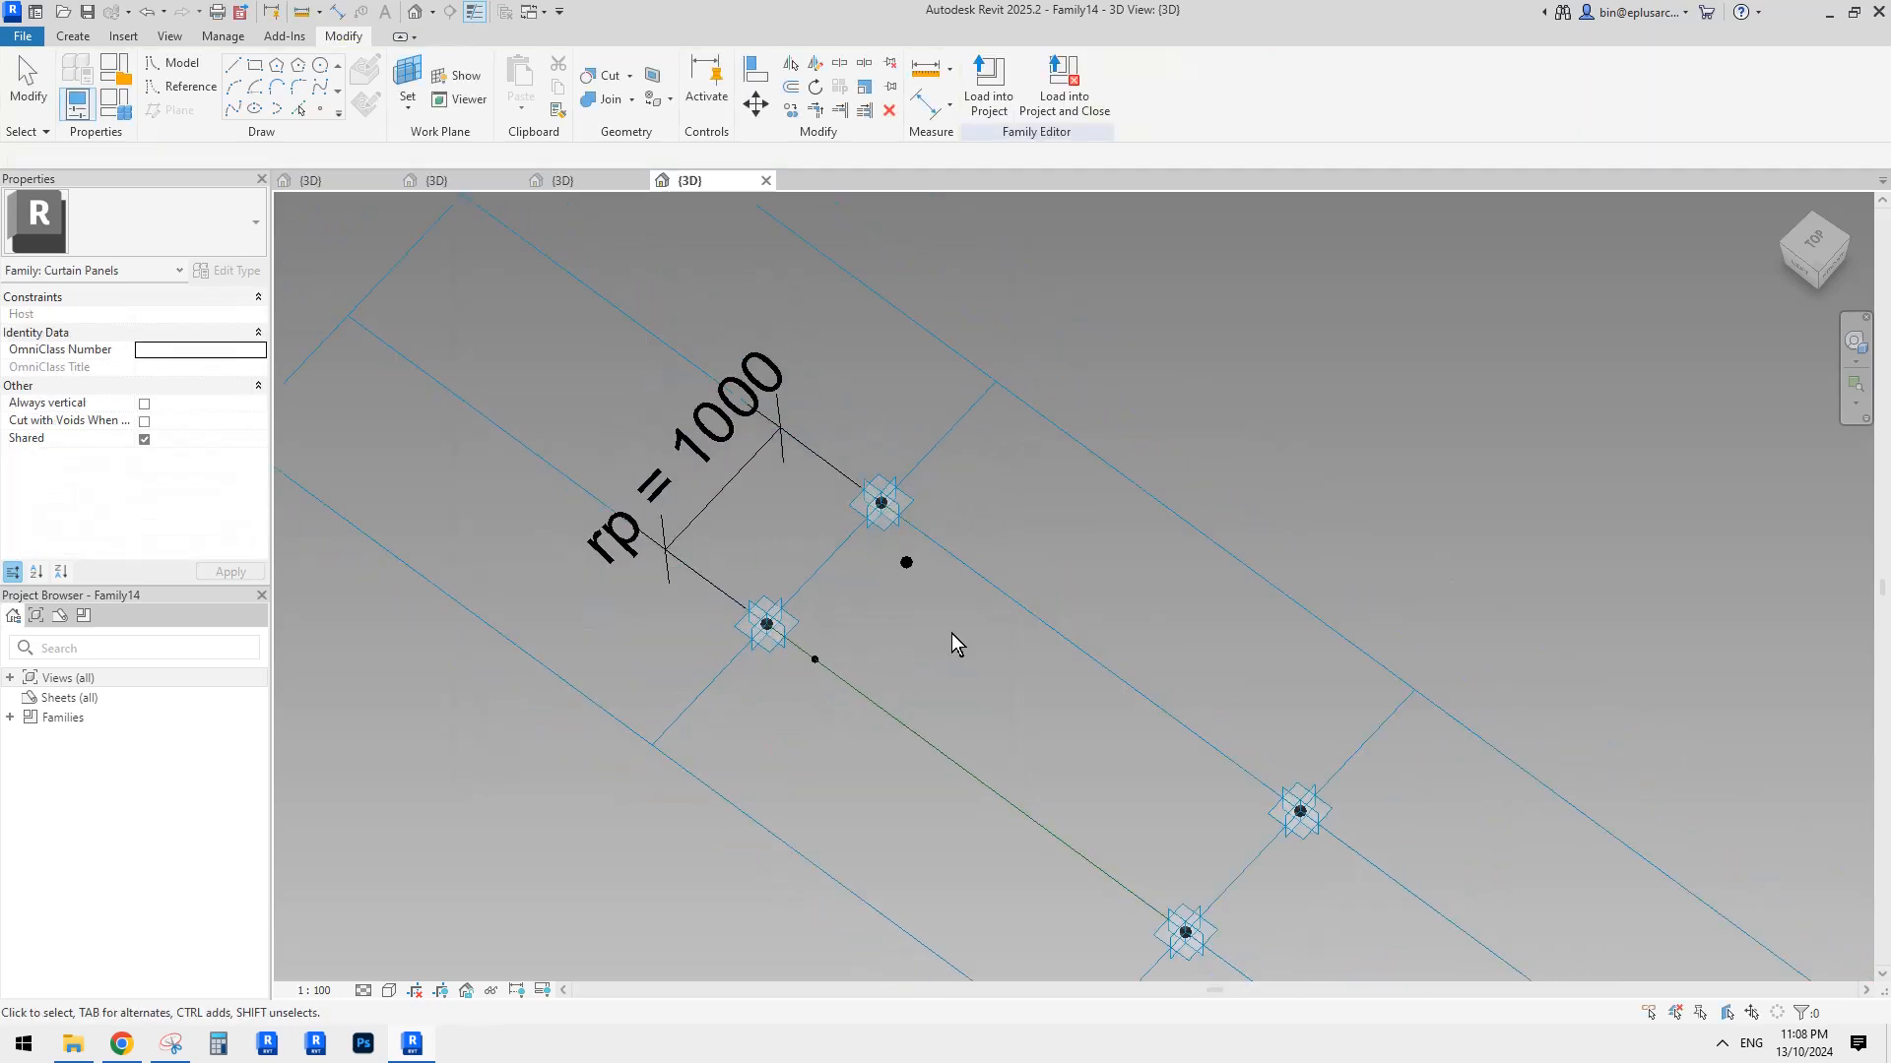
middle_drag(993, 658, 1042, 581)
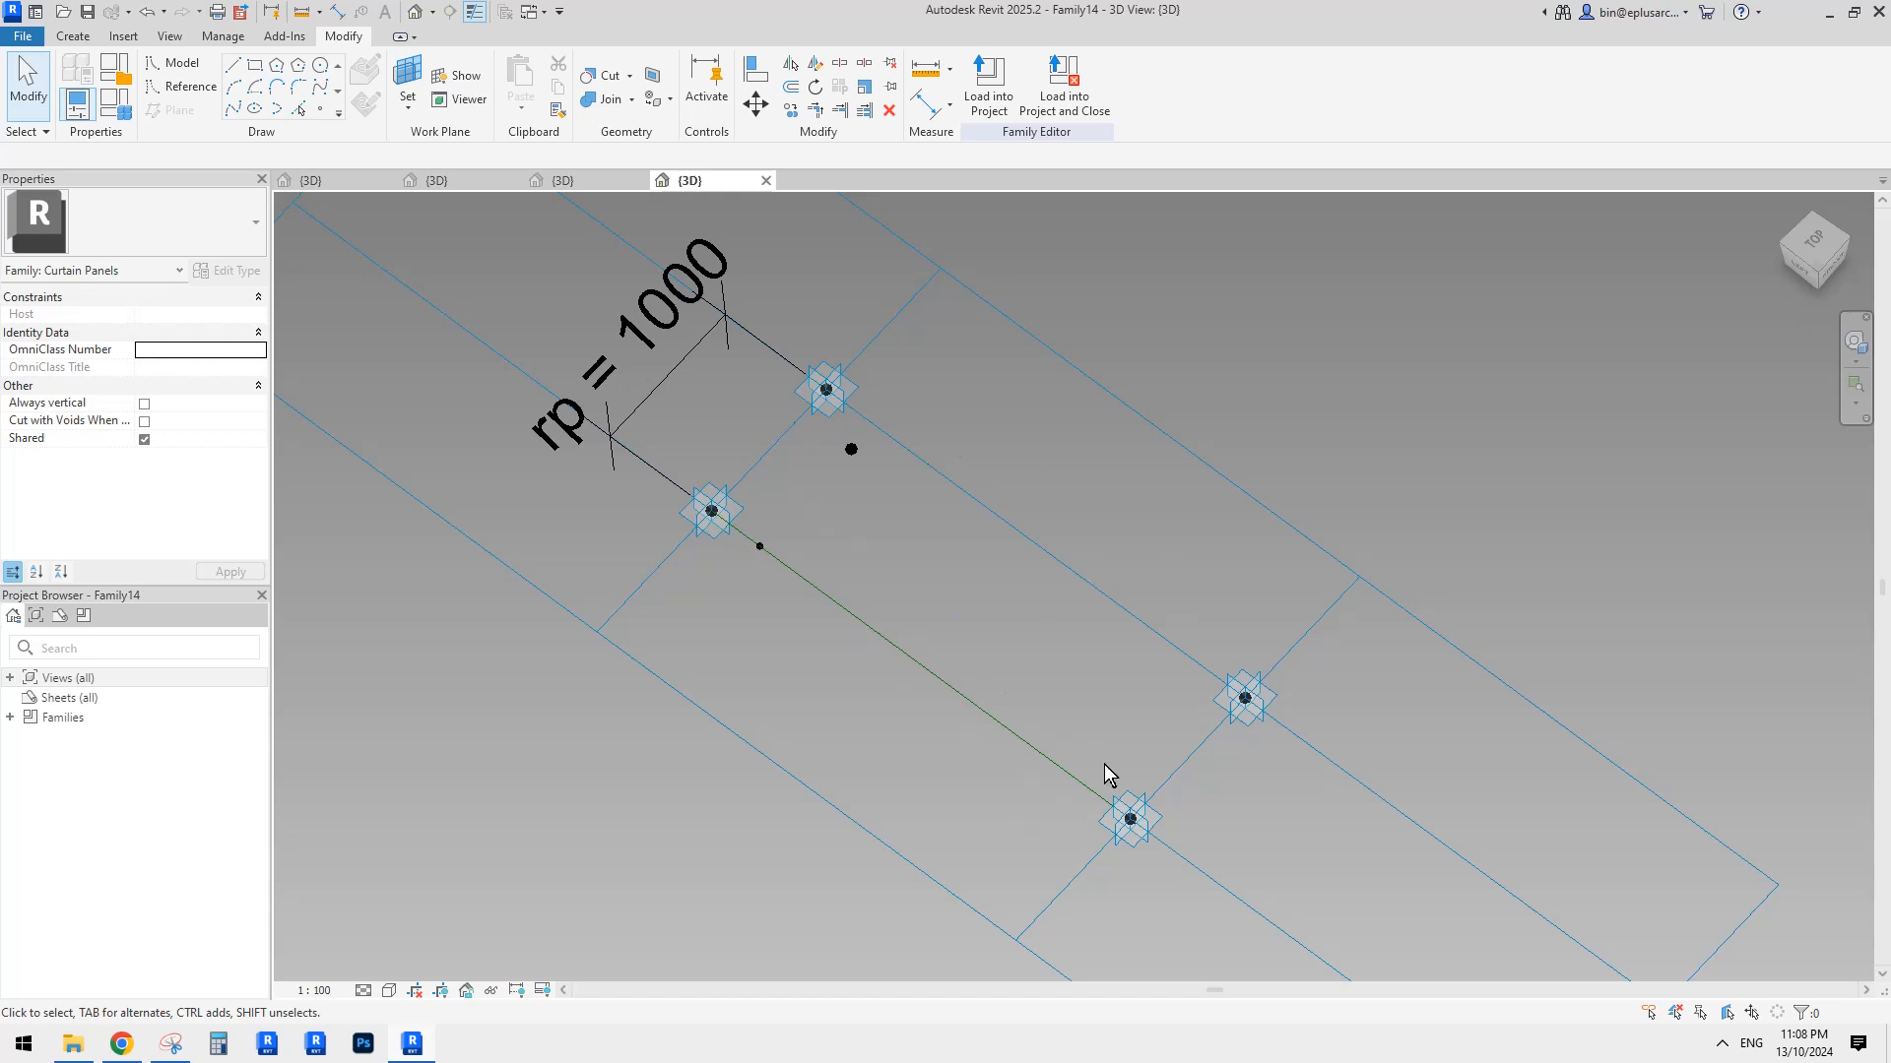
key(Tab)
key(Tab)
scroll(1126, 682, up, 2)
middle_drag(1126, 686, 1071, 633)
click(320, 108)
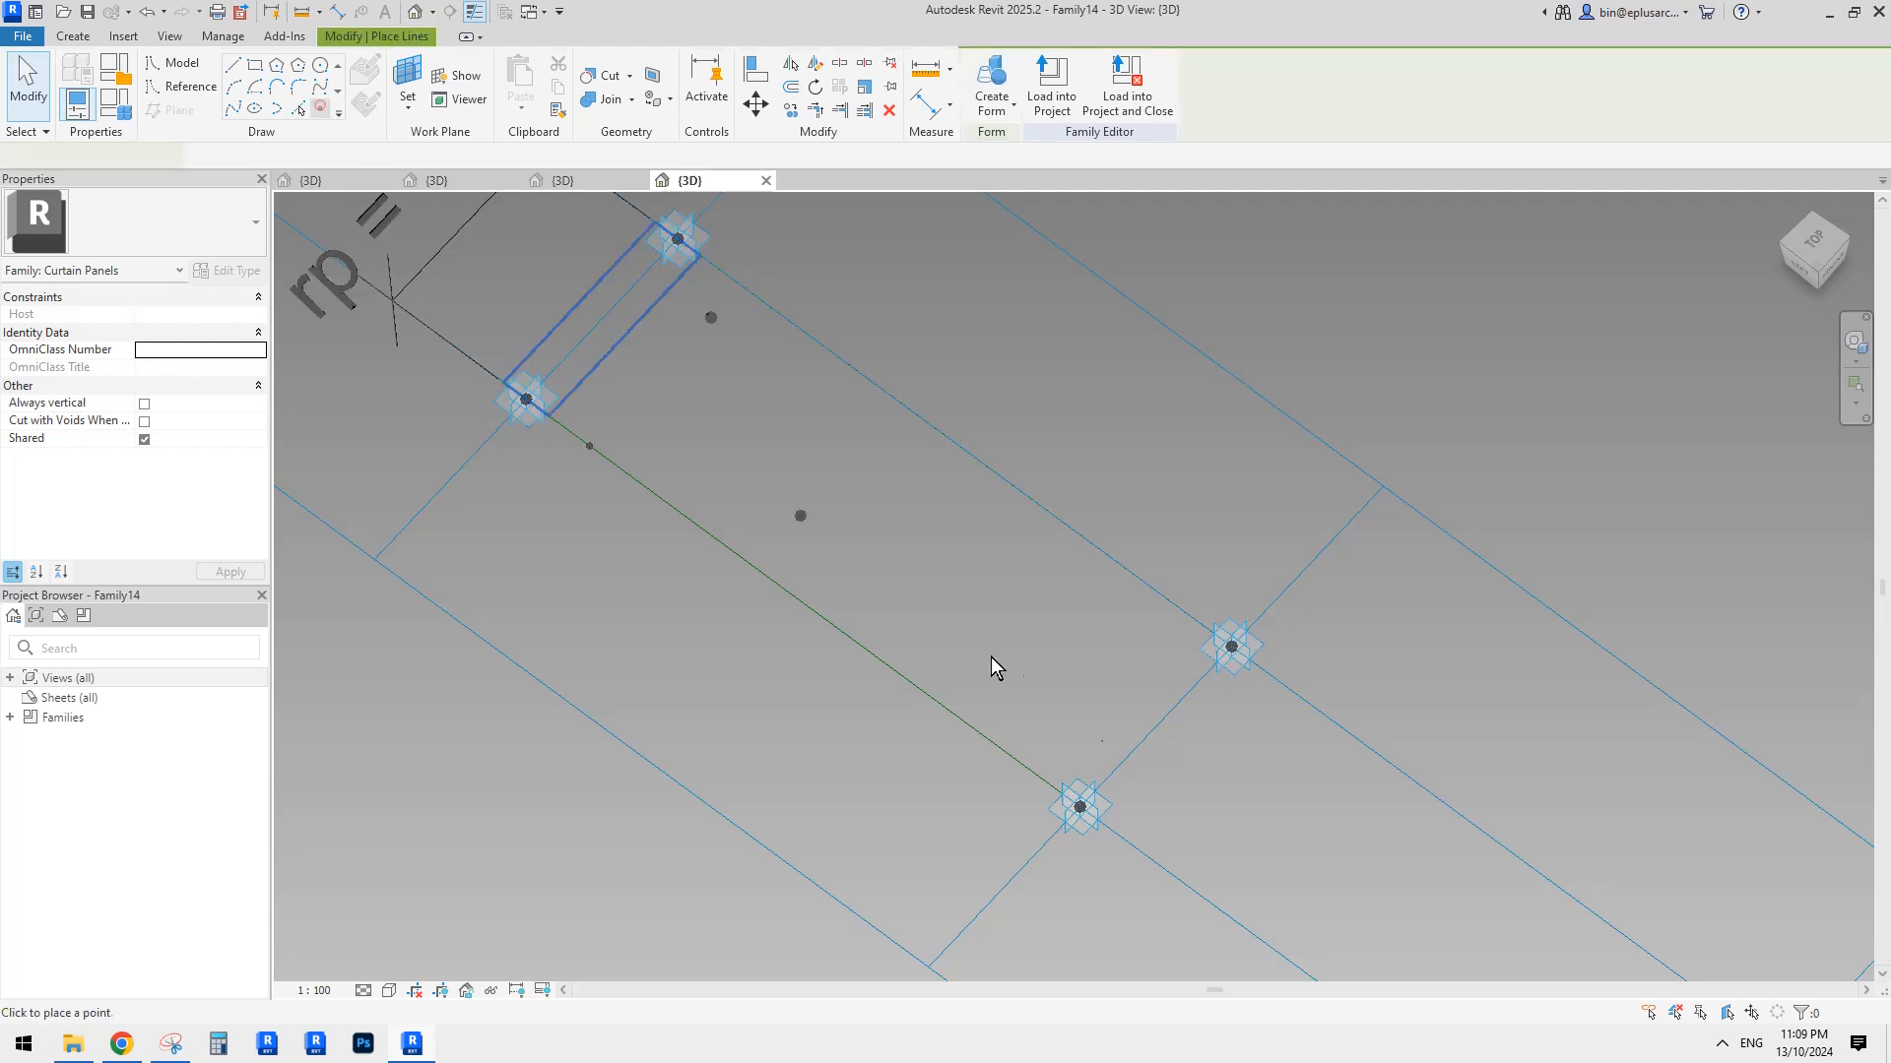
click(1013, 757)
key(Escape)
click(1014, 757)
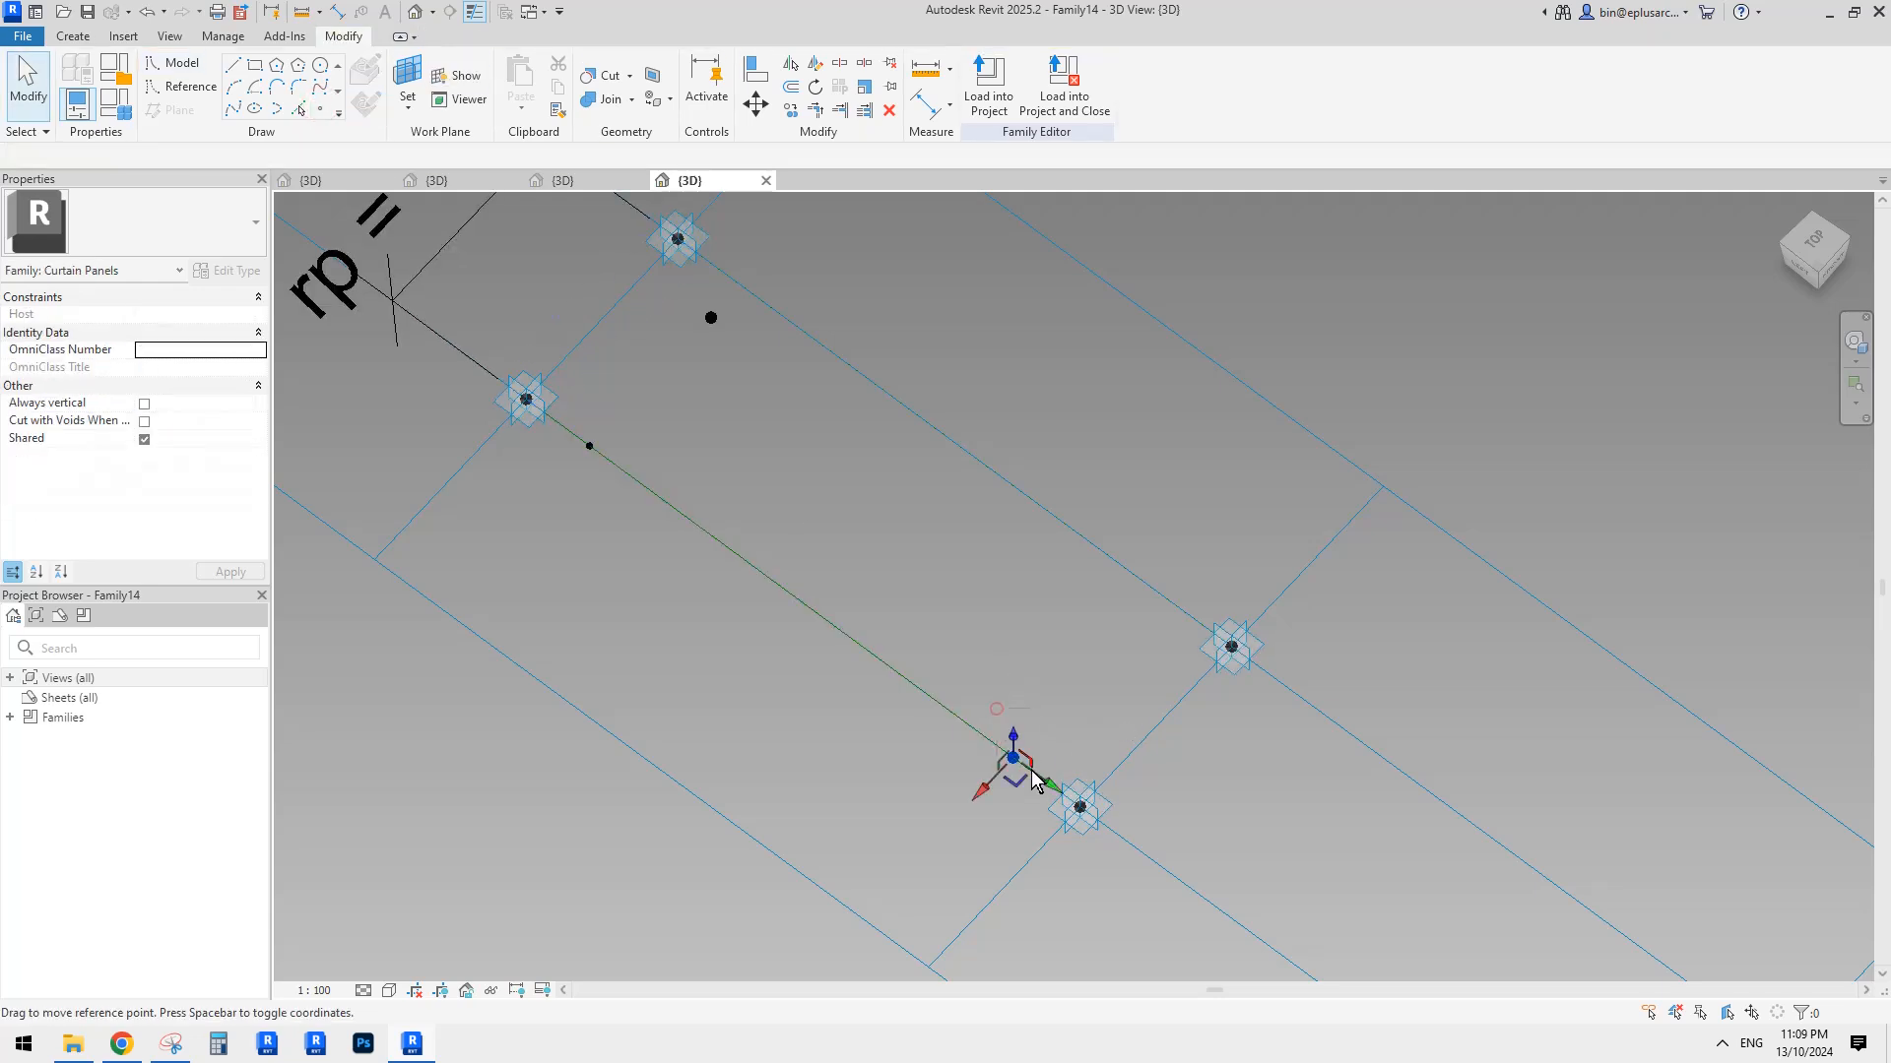
middle_drag(803, 590, 971, 708)
key(Delete)
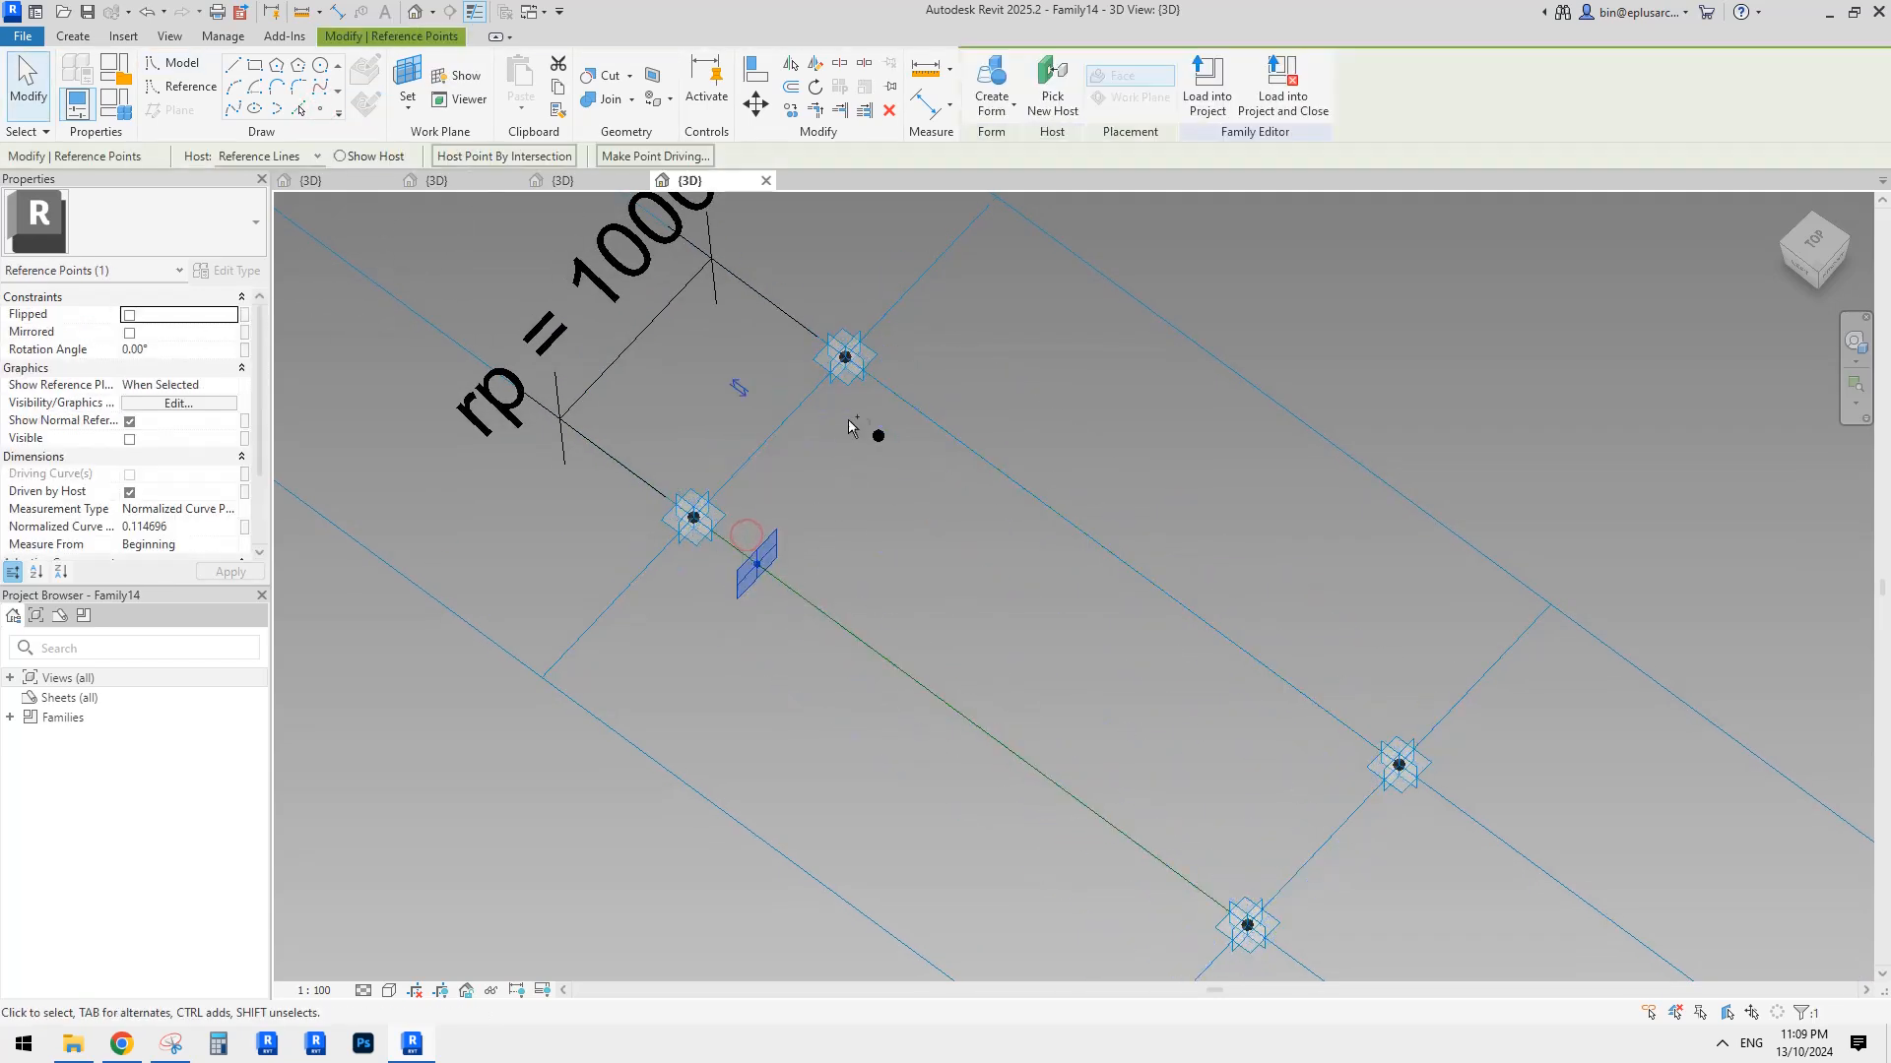
Copy the reference point hosted on the panel's edge line together with its offset point toward the line's other end.
ctrl+click(877, 435)
key(c)
key(o)
click(812, 563)
click(1193, 754)
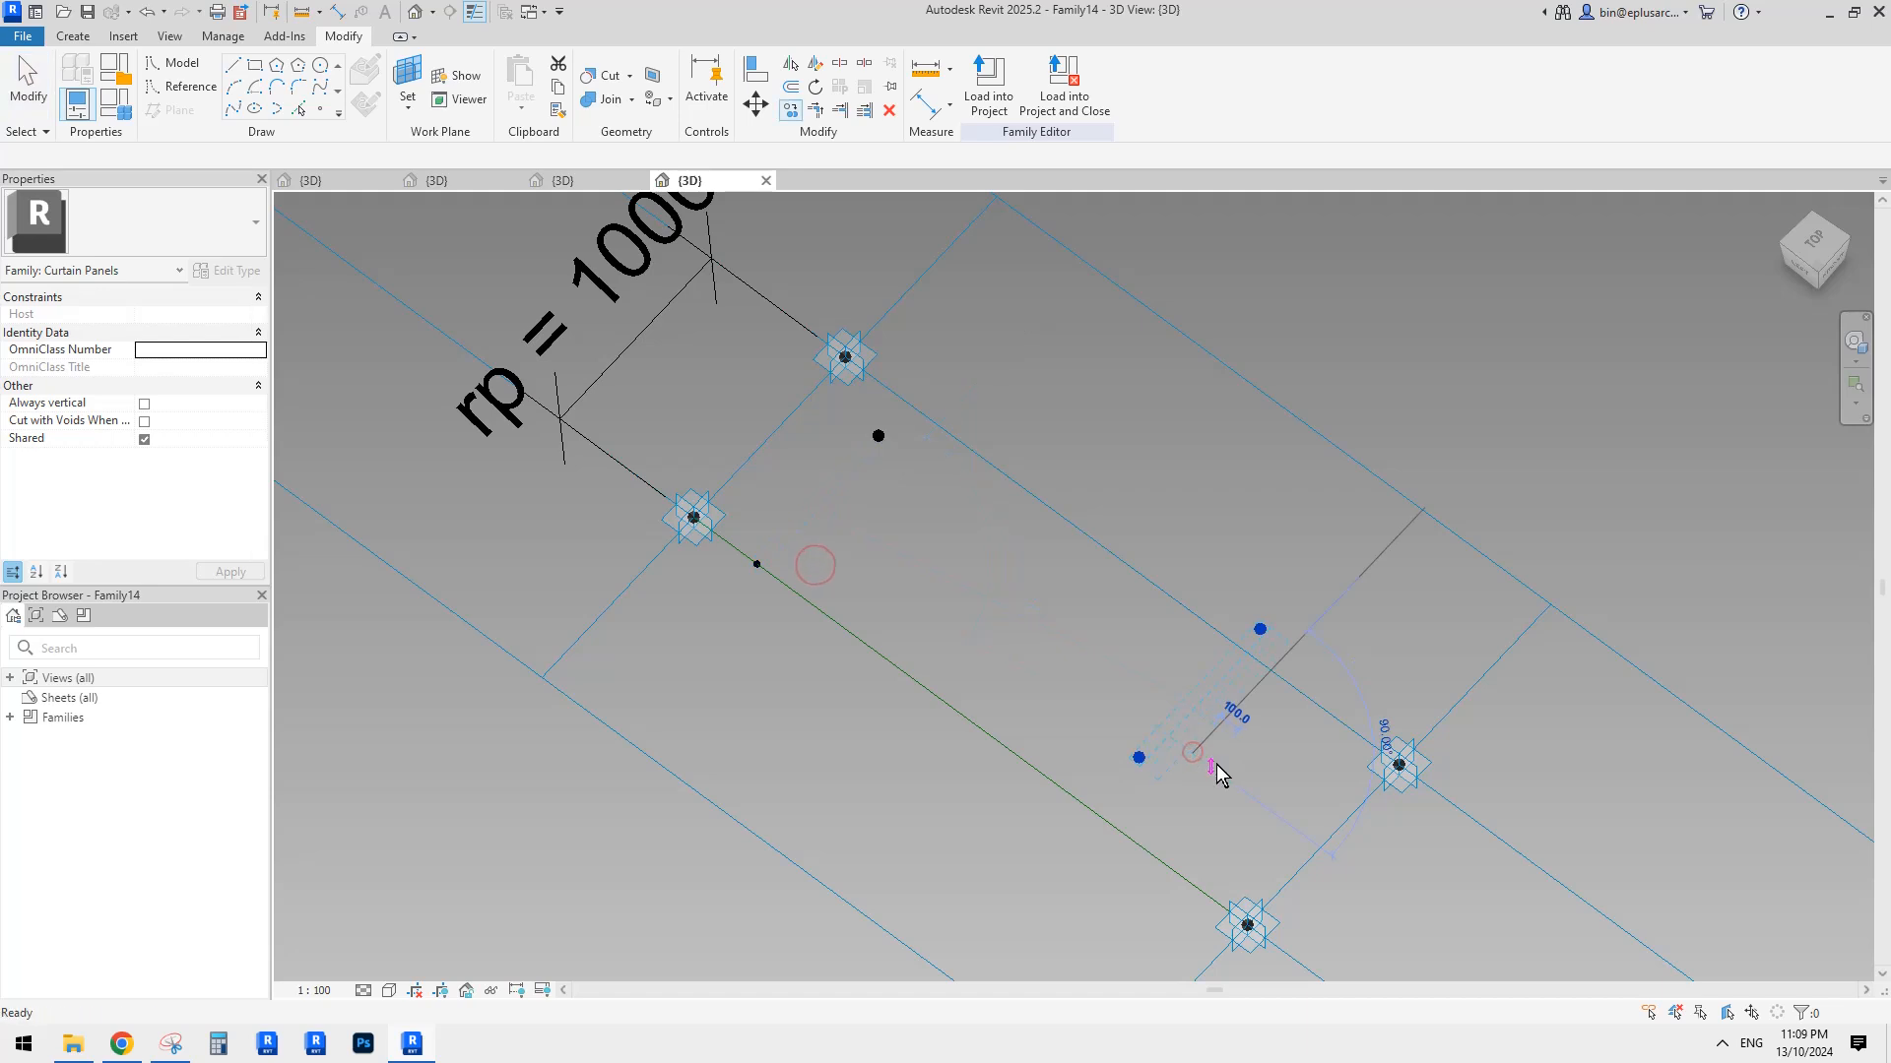
Rehost the copied base point onto the panel's edge reference line, near the end opposite the original pair.
click(1139, 759)
middle_drag(1207, 787, 967, 579)
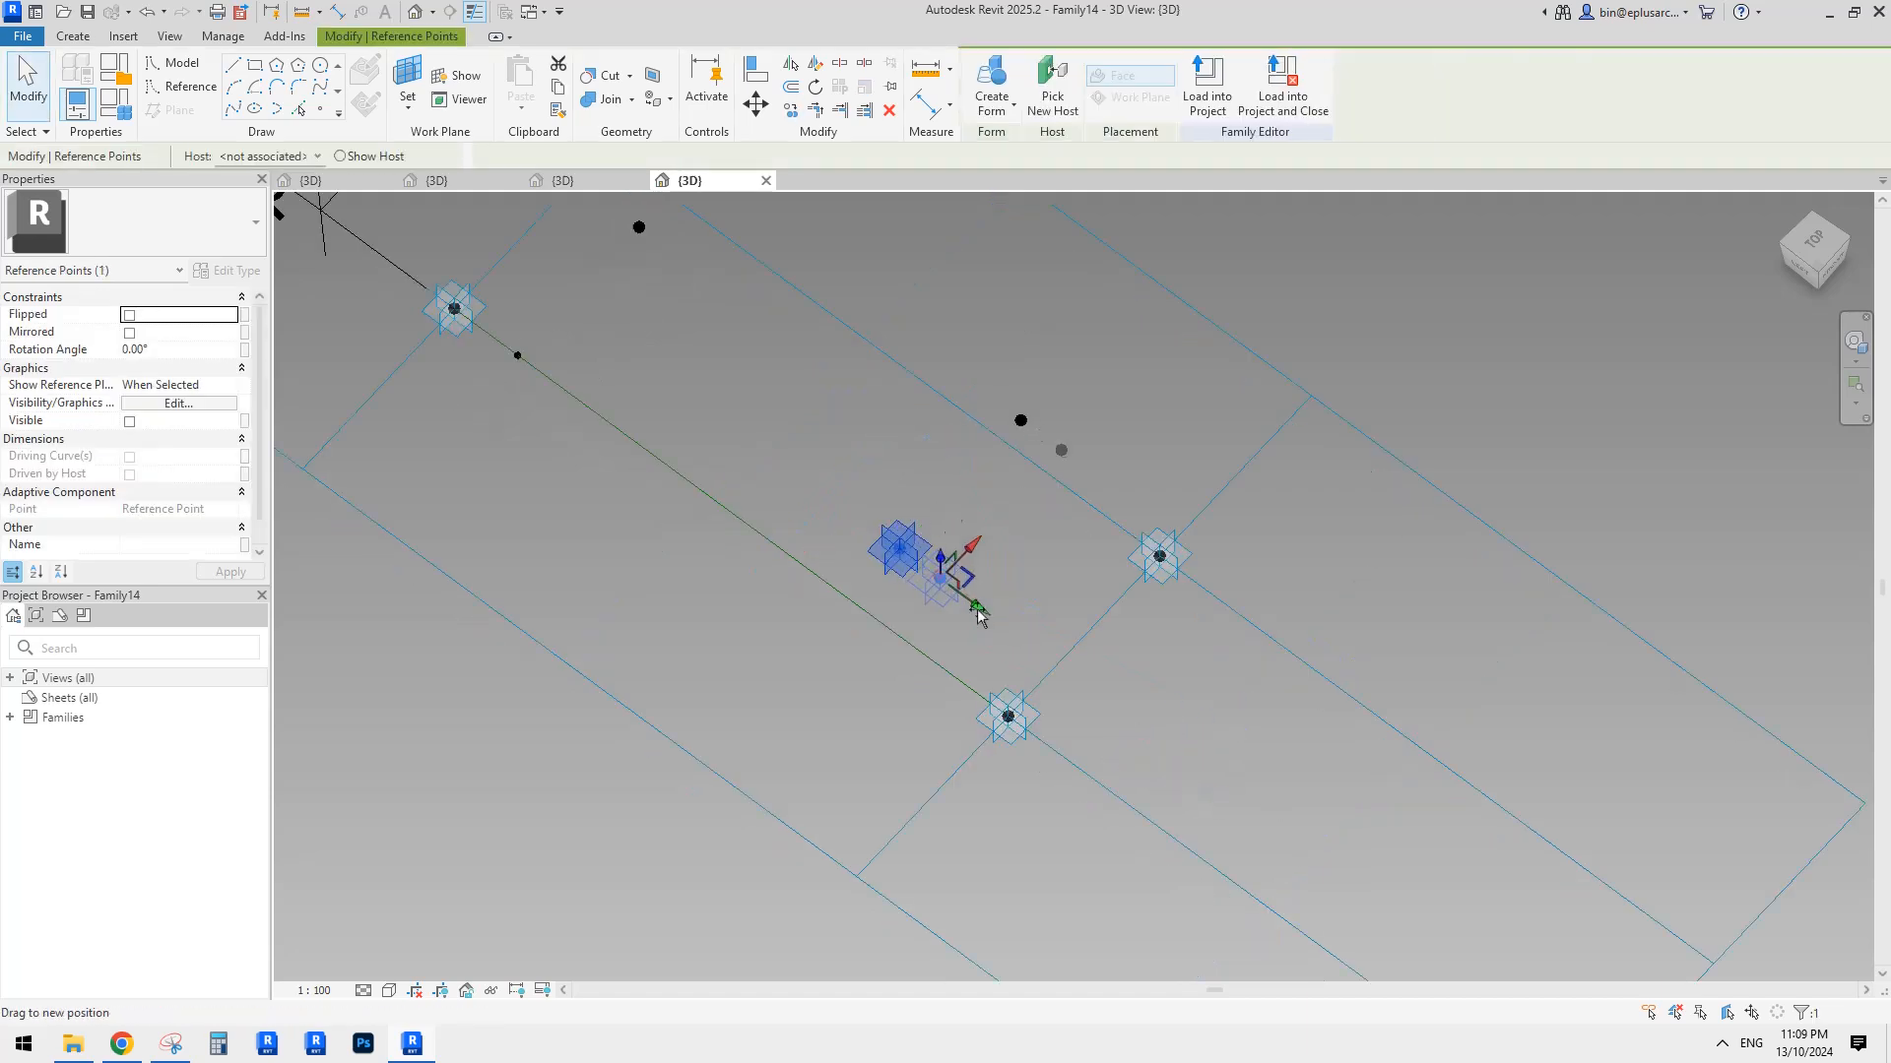
drag(938, 569, 949, 583)
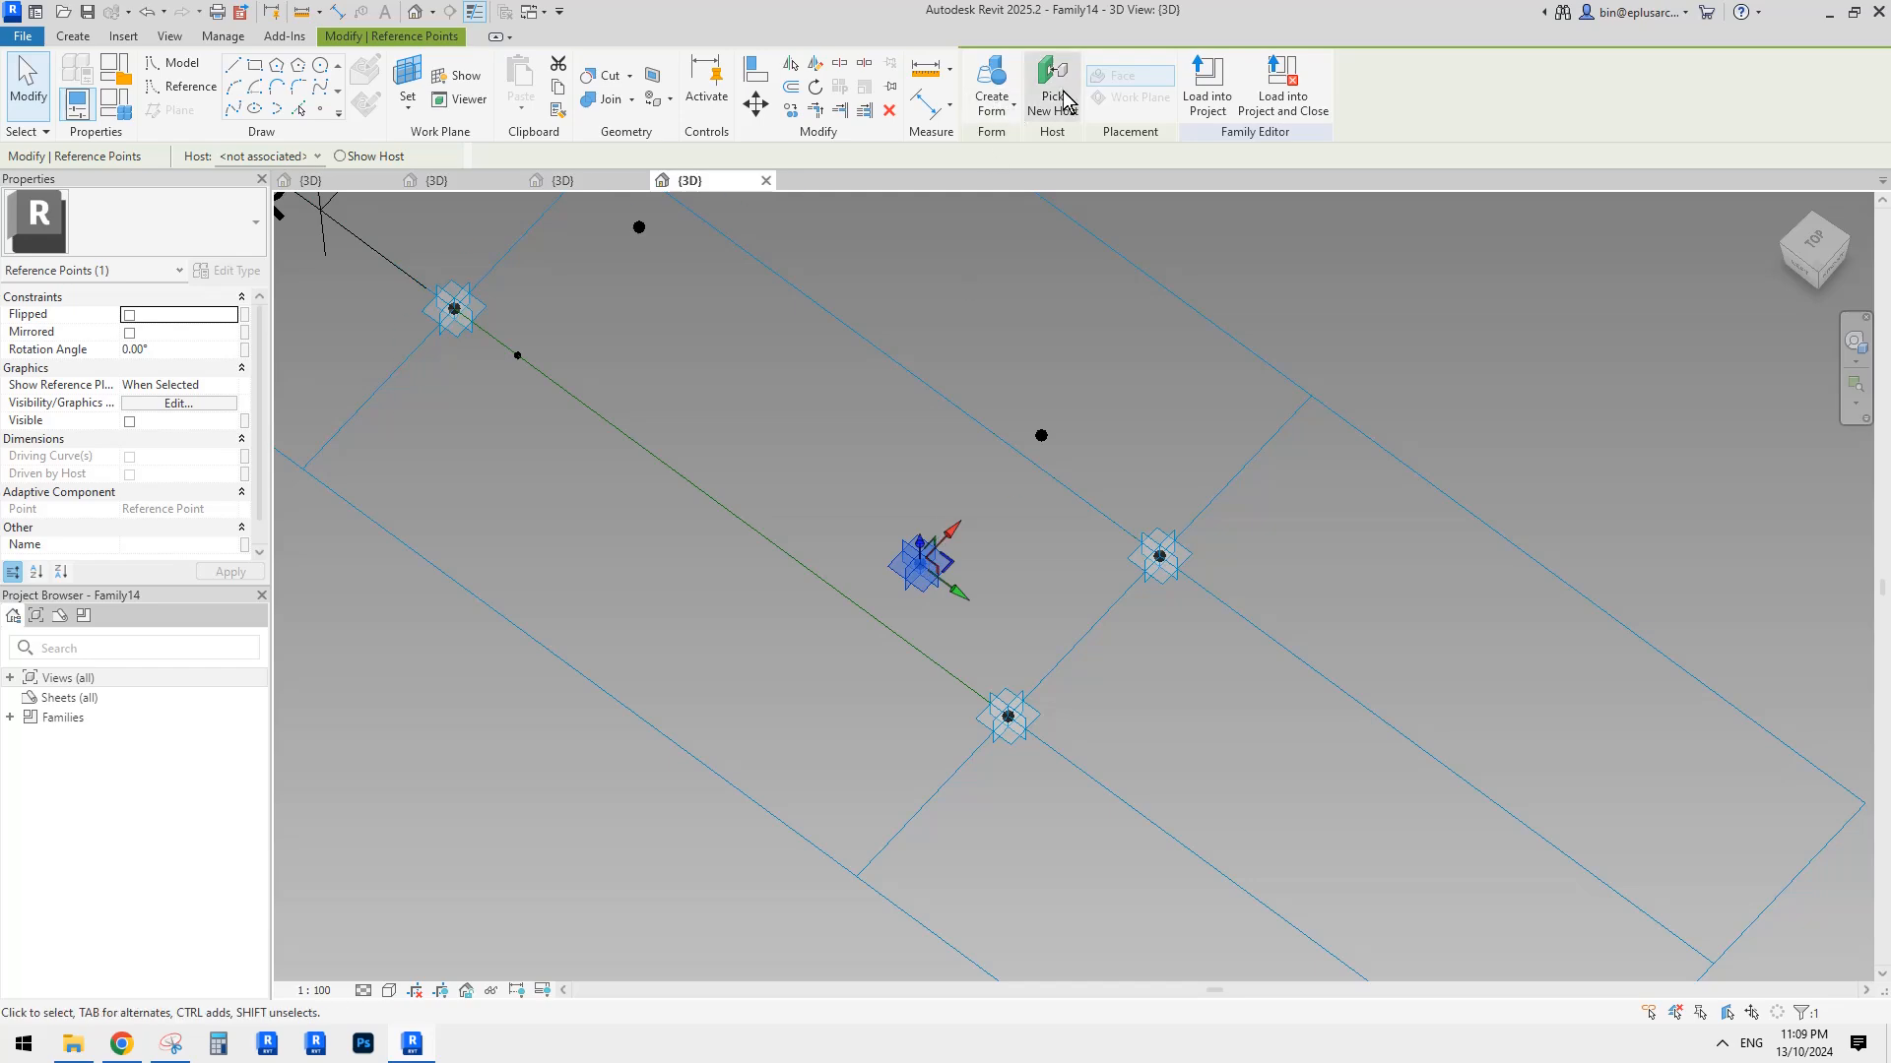
click(1052, 90)
click(903, 638)
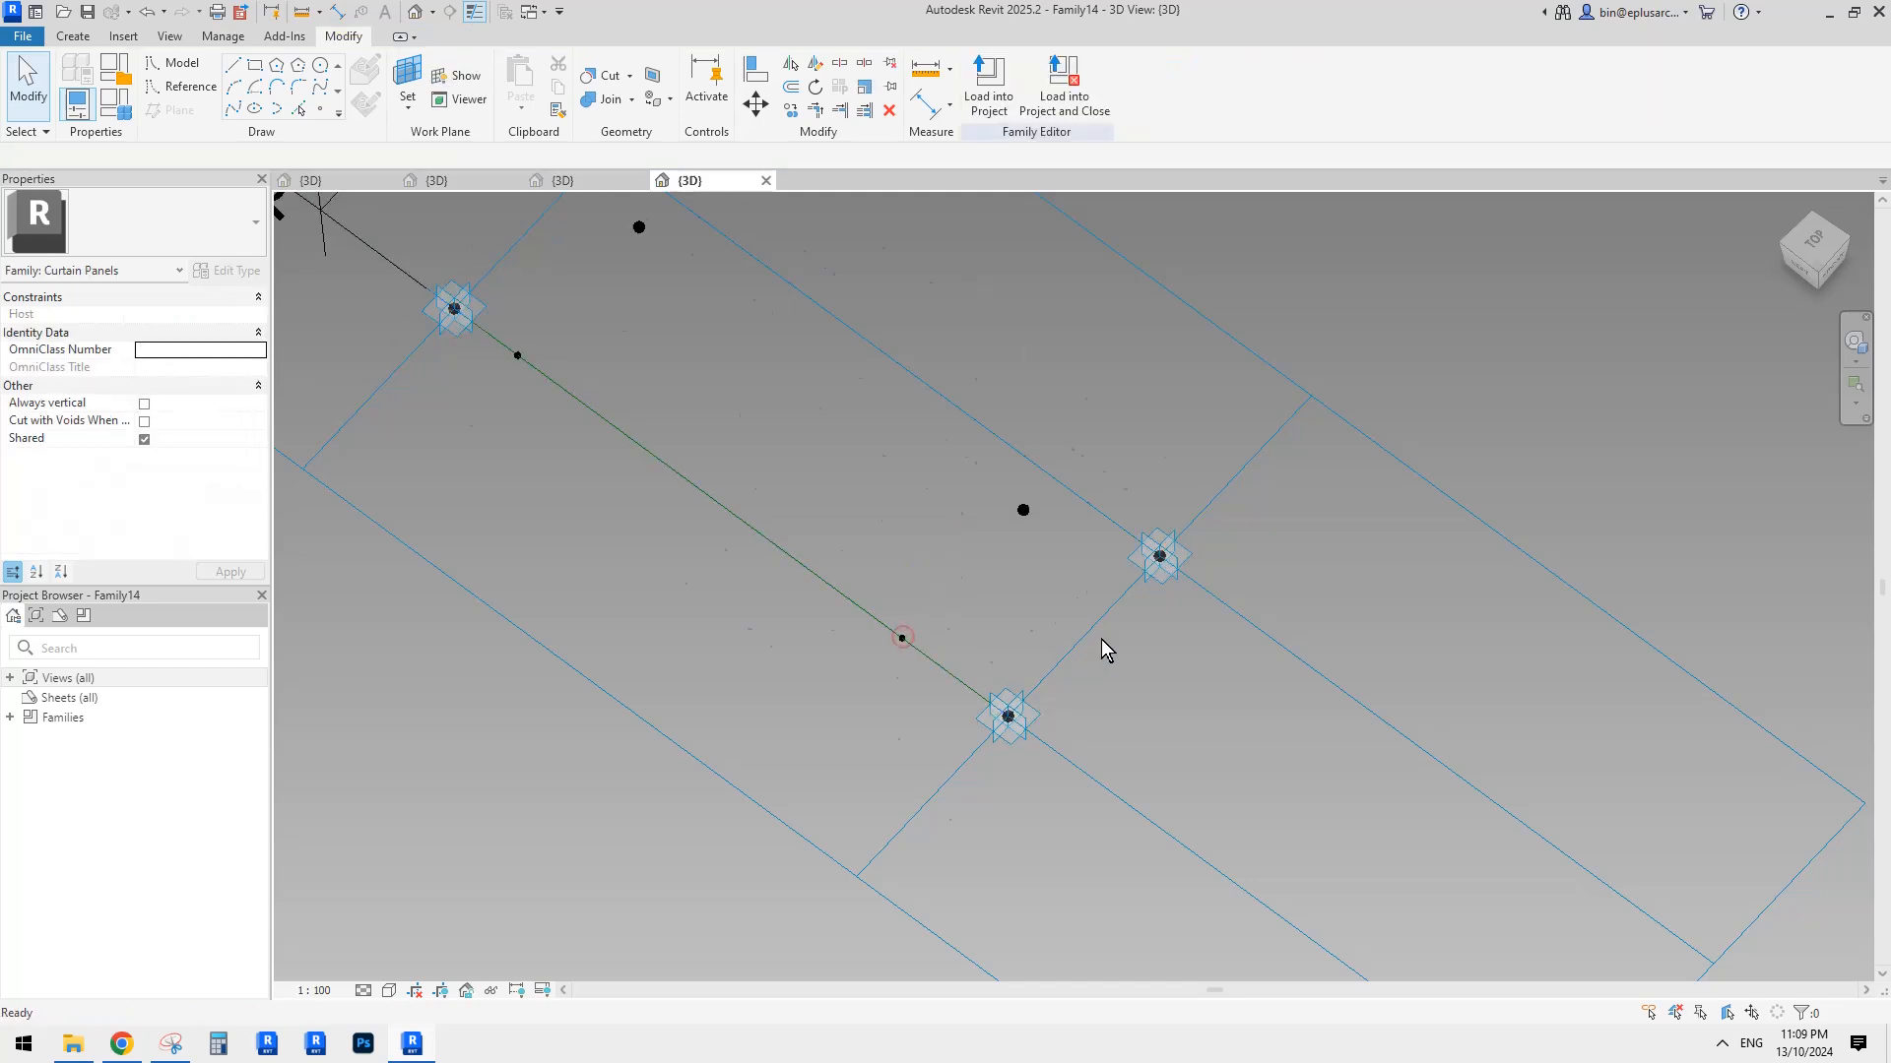
mouse_move(1102, 646)
middle_down()
mouse_move(1173, 748)
mouse_move(1122, 642)
middle_up()
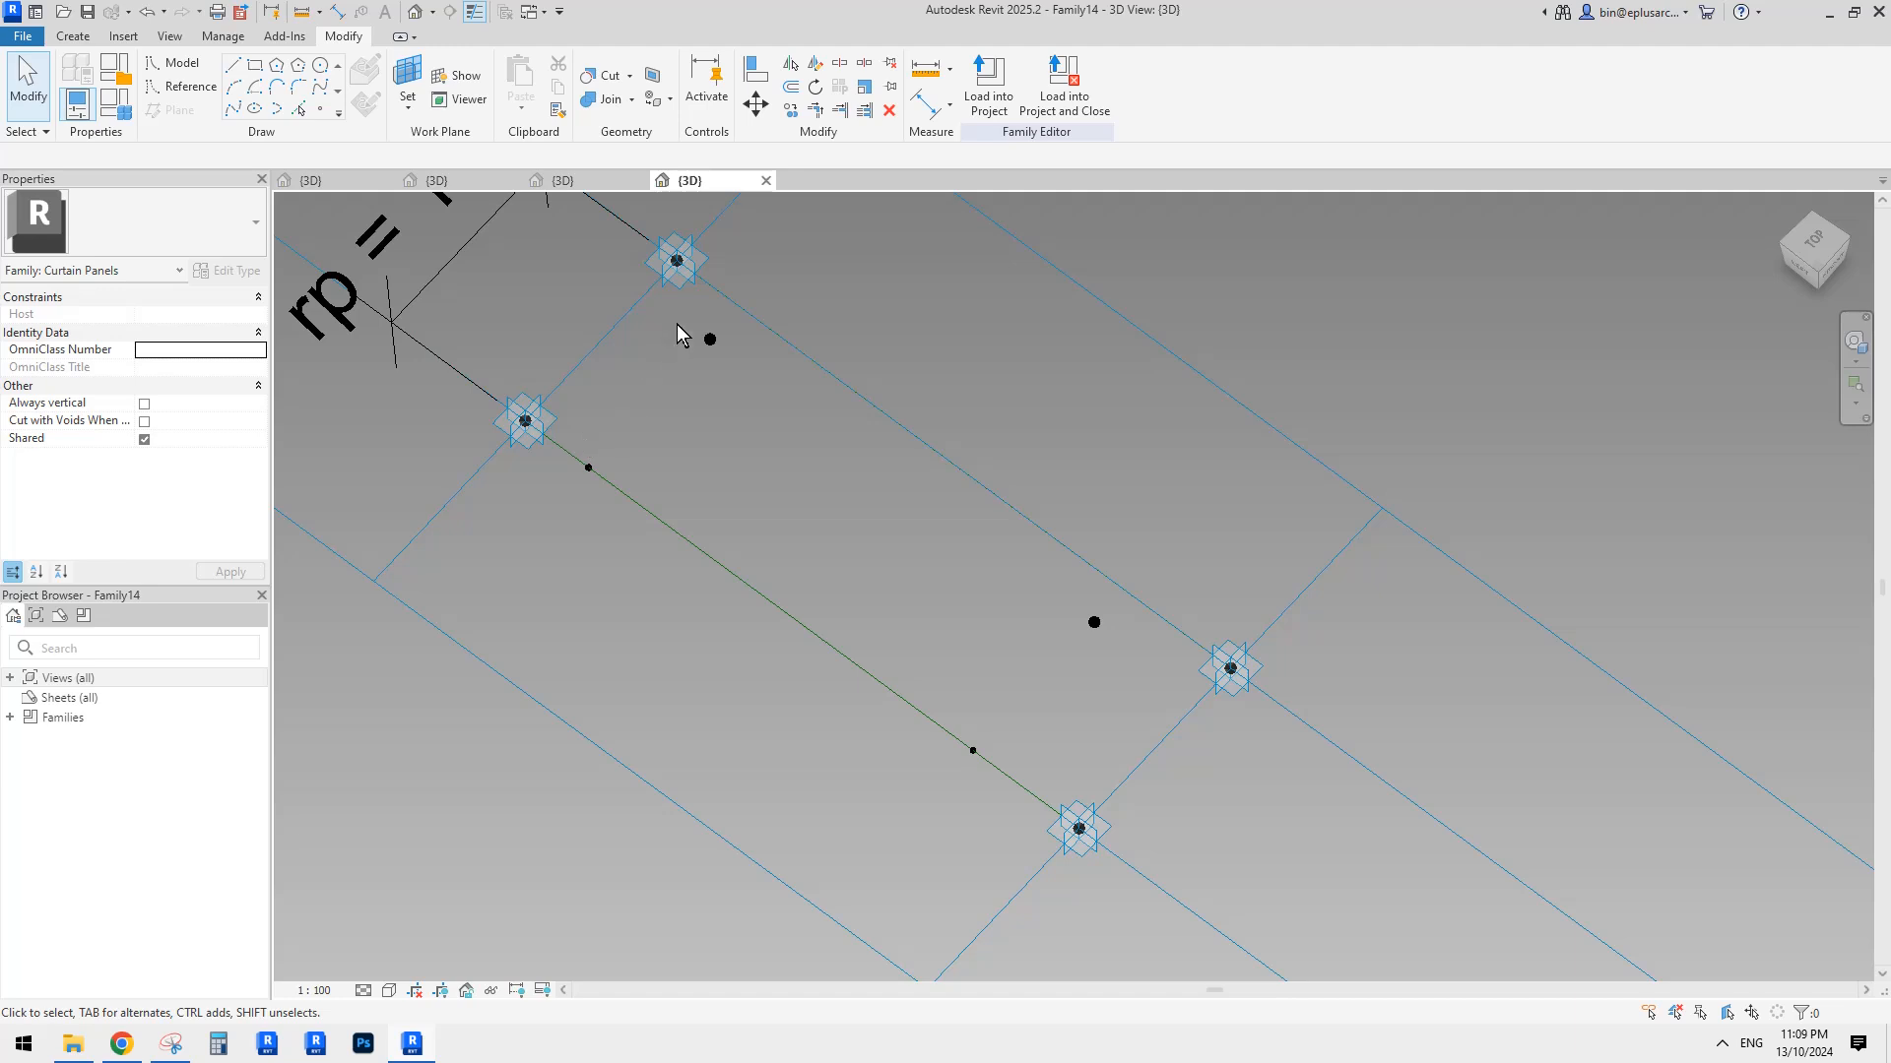
Draw a line through the original hosted point and its offset point and turn it into a reference line.
click(710, 338)
ctrl+click(588, 467)
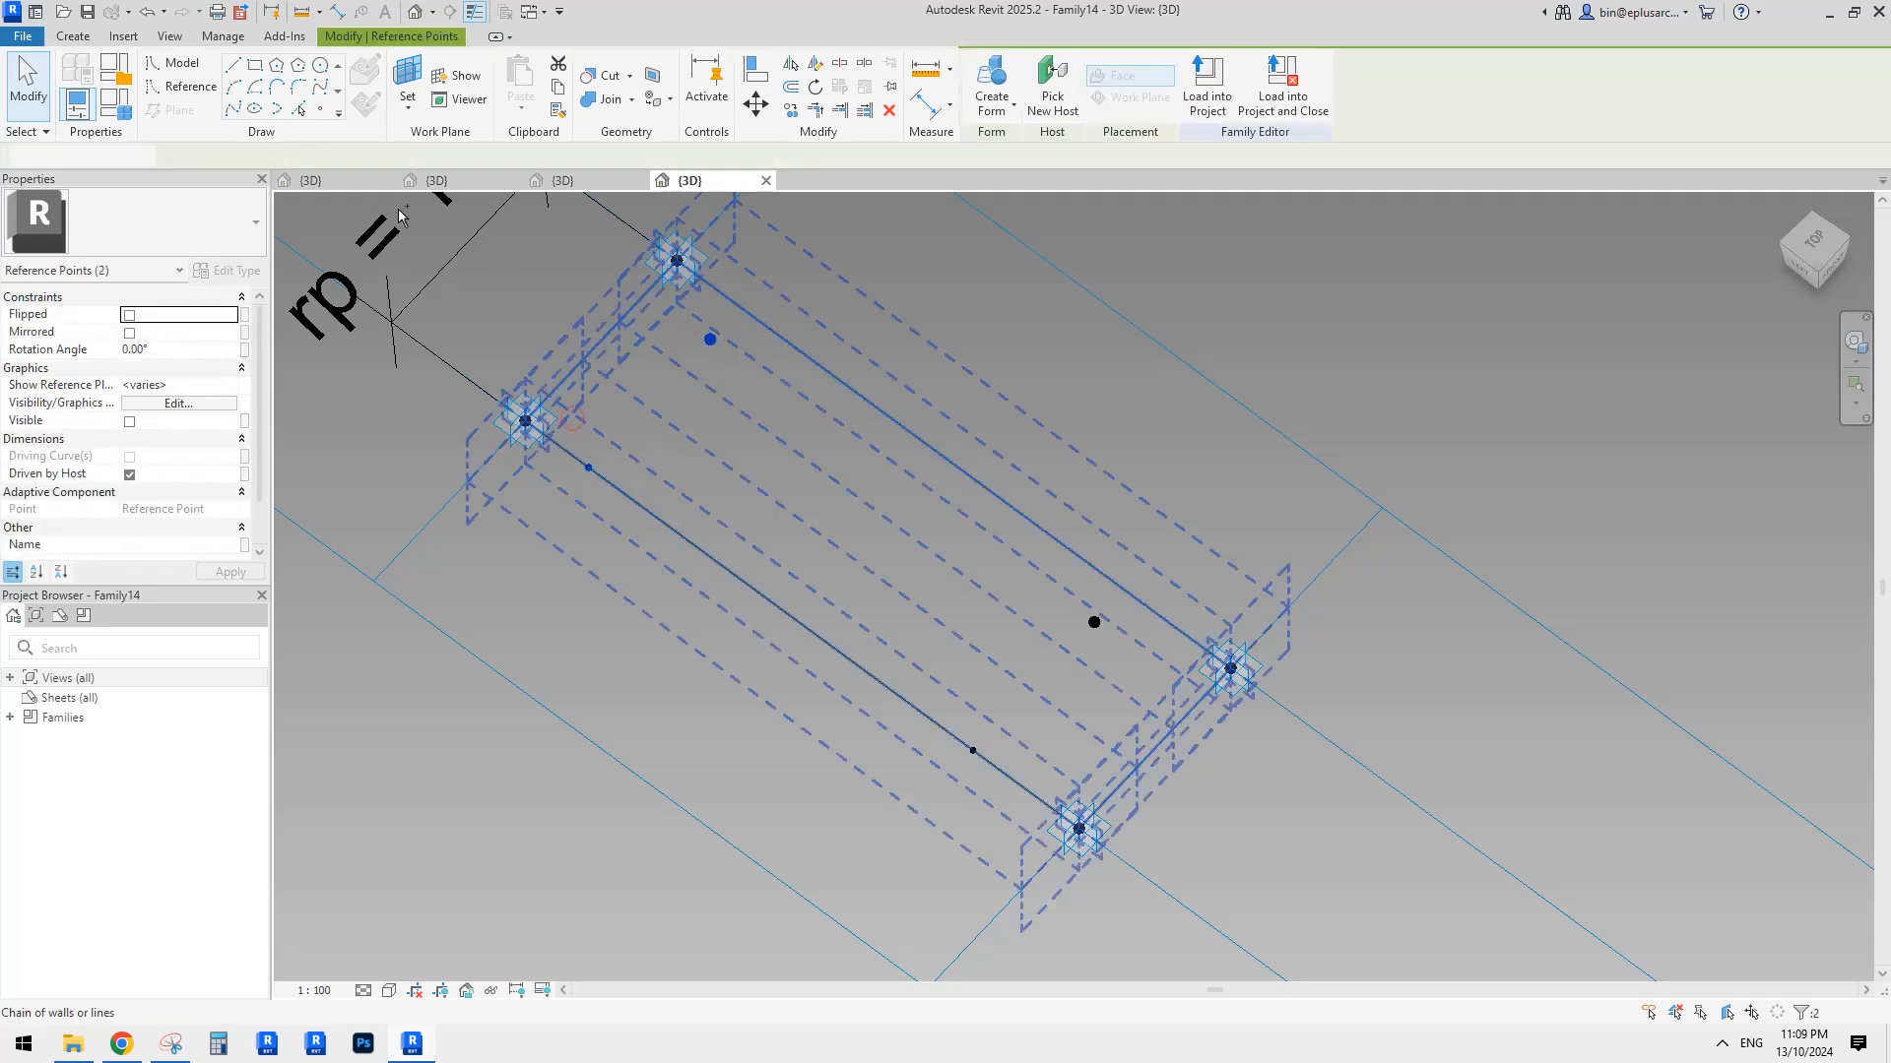
click(232, 109)
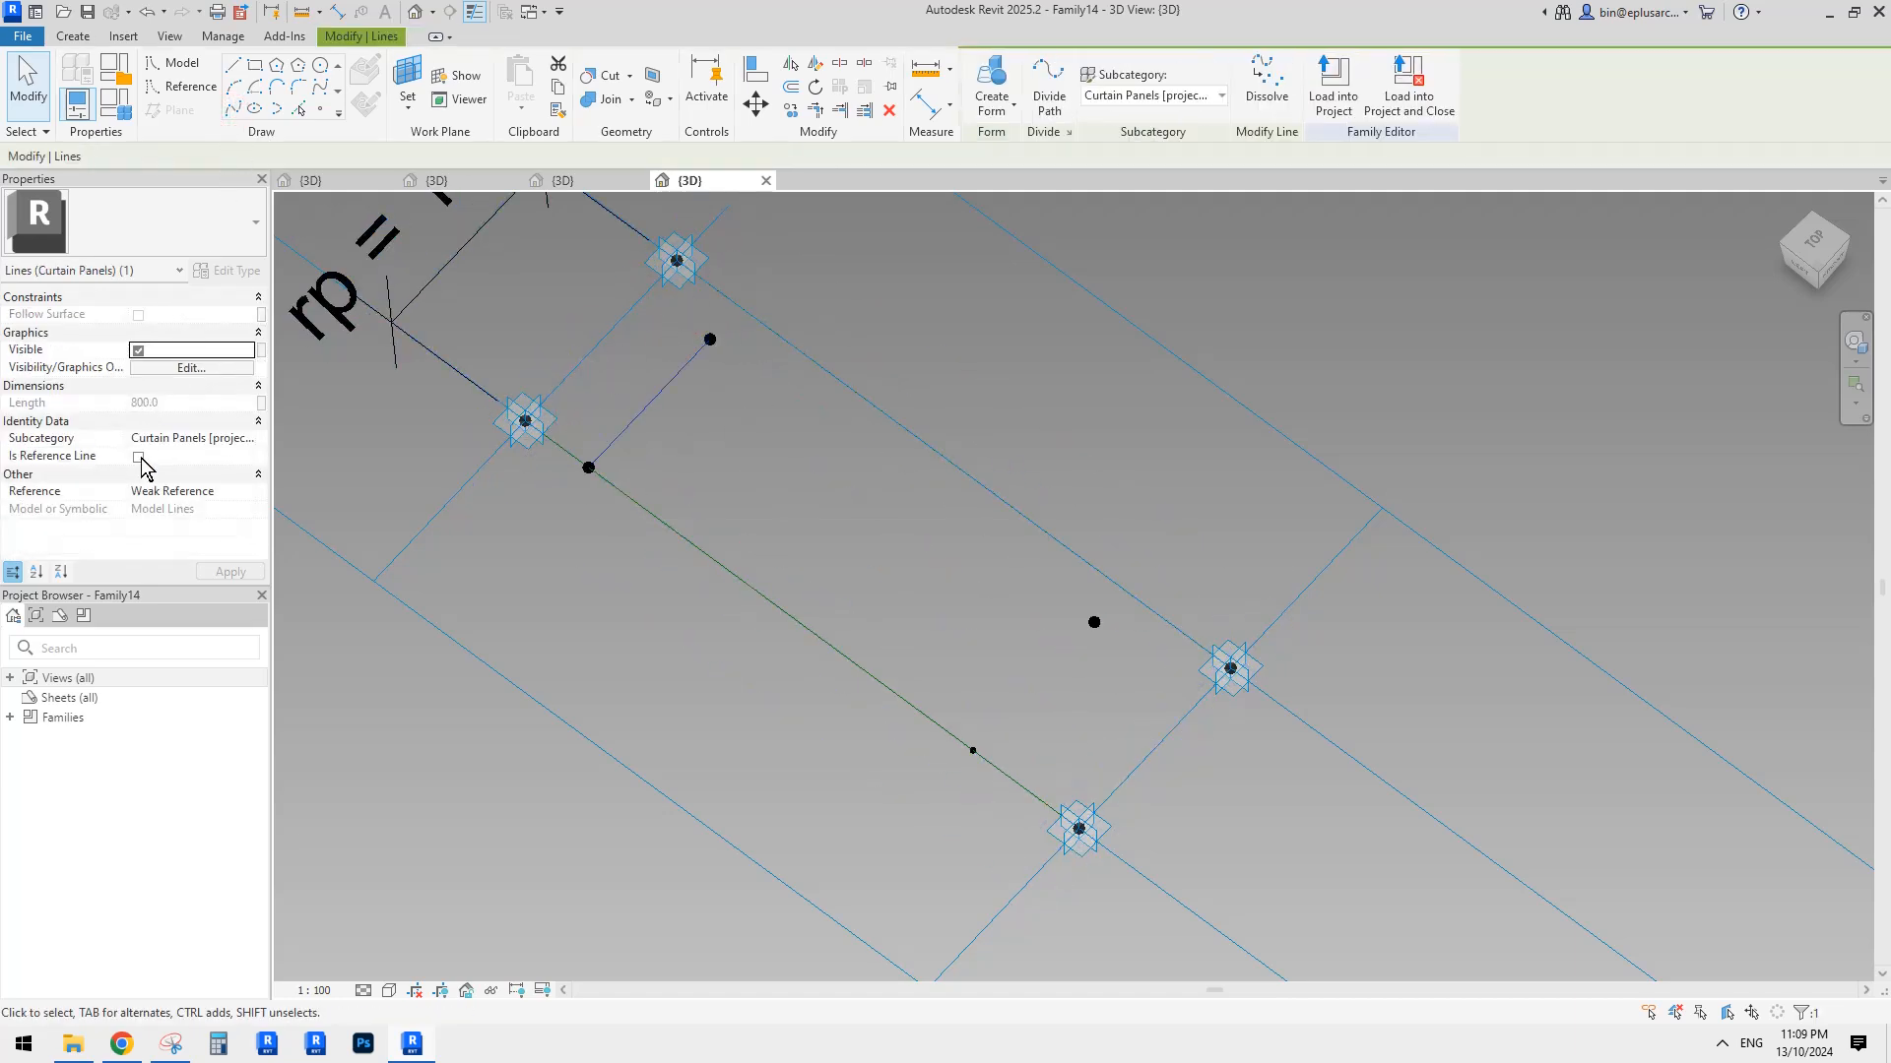
click(138, 457)
click(1034, 595)
Draw a line through the copied hosted point and its offset point and turn it into a reference line.
click(1094, 621)
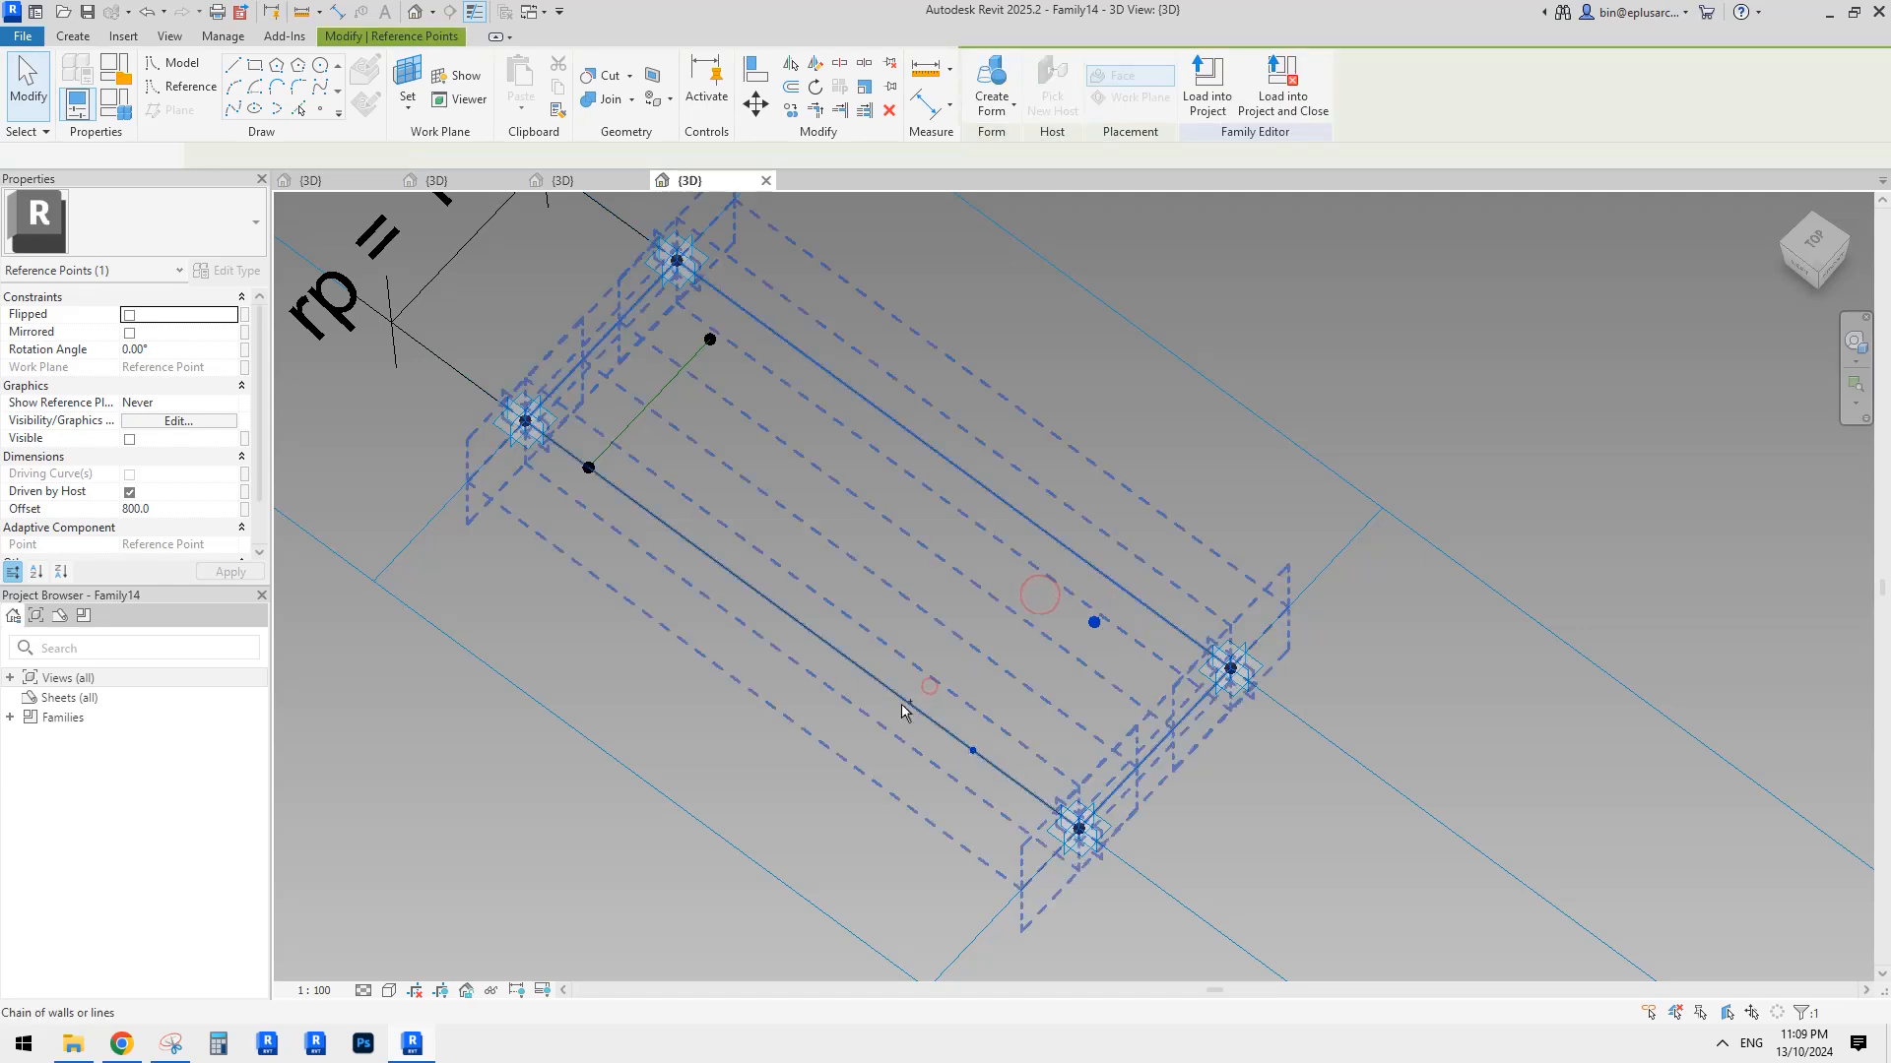
ctrl+click(973, 751)
click(232, 109)
click(138, 459)
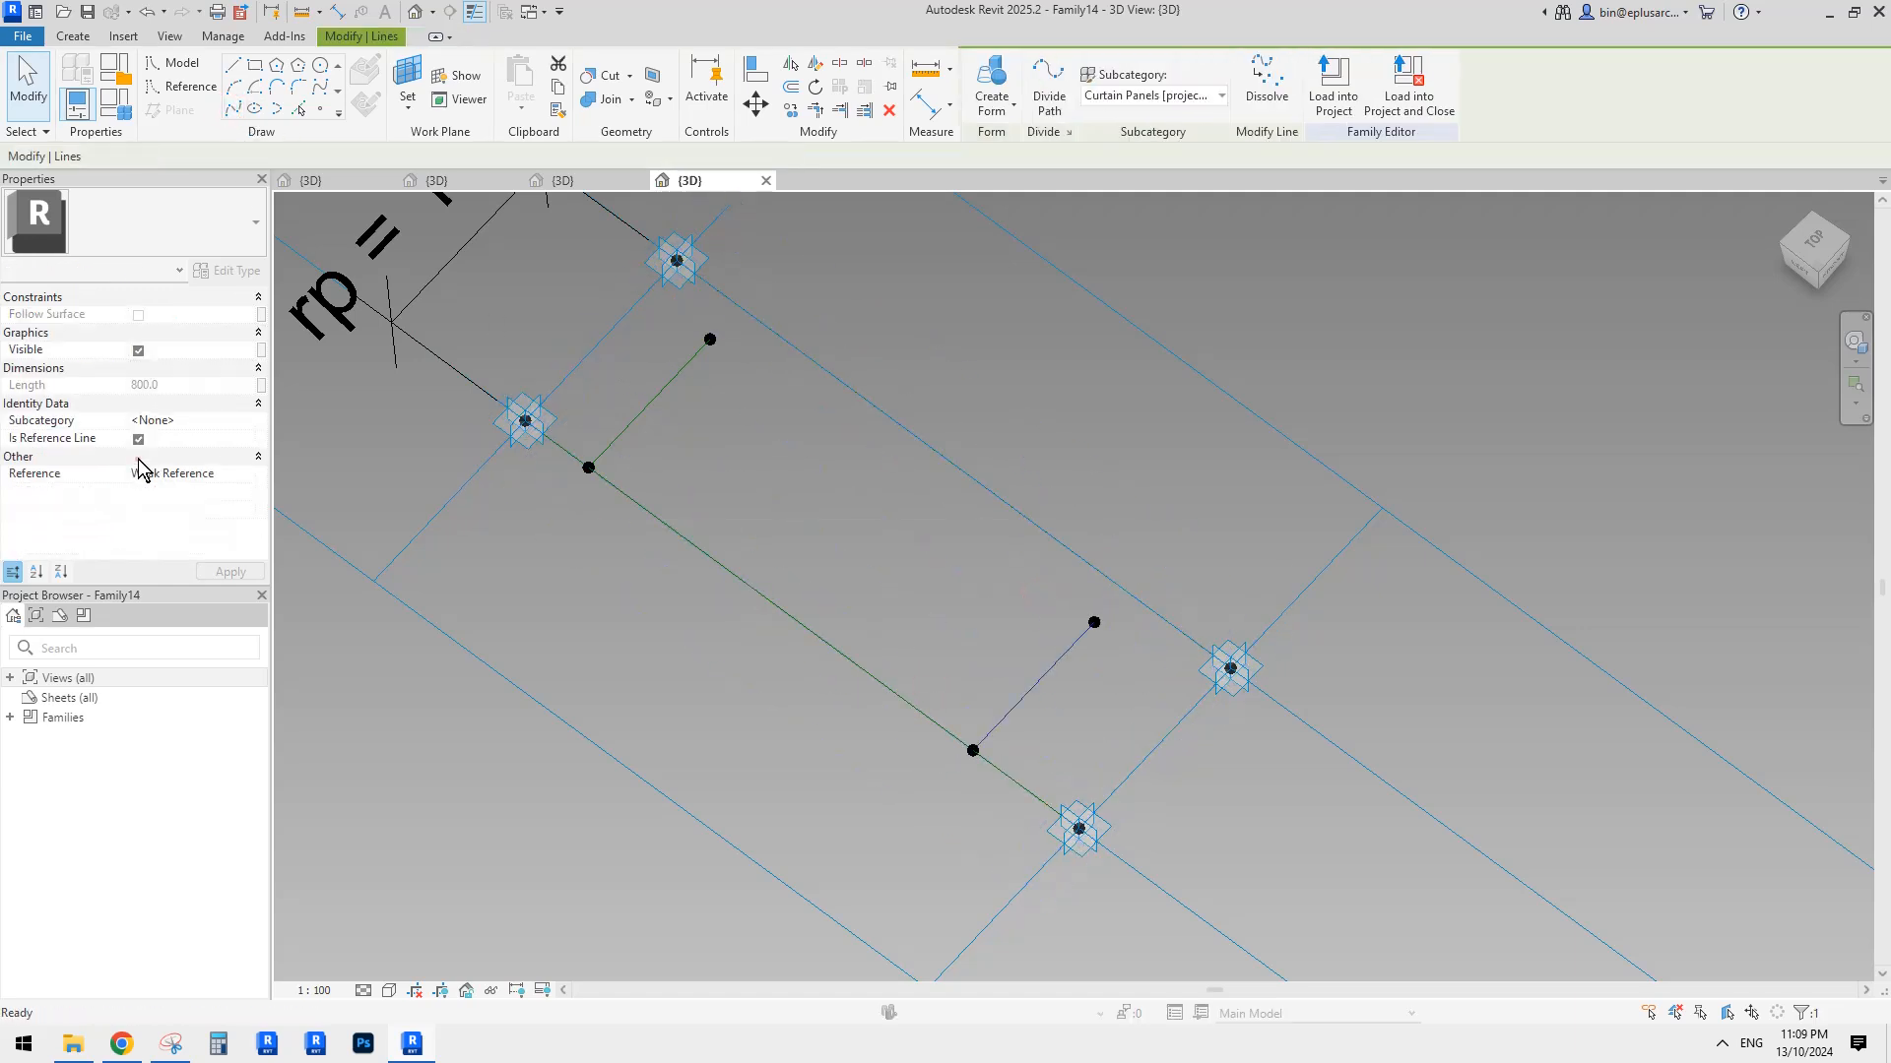
click(735, 446)
Try to create a form from the two short reference lines.
click(672, 384)
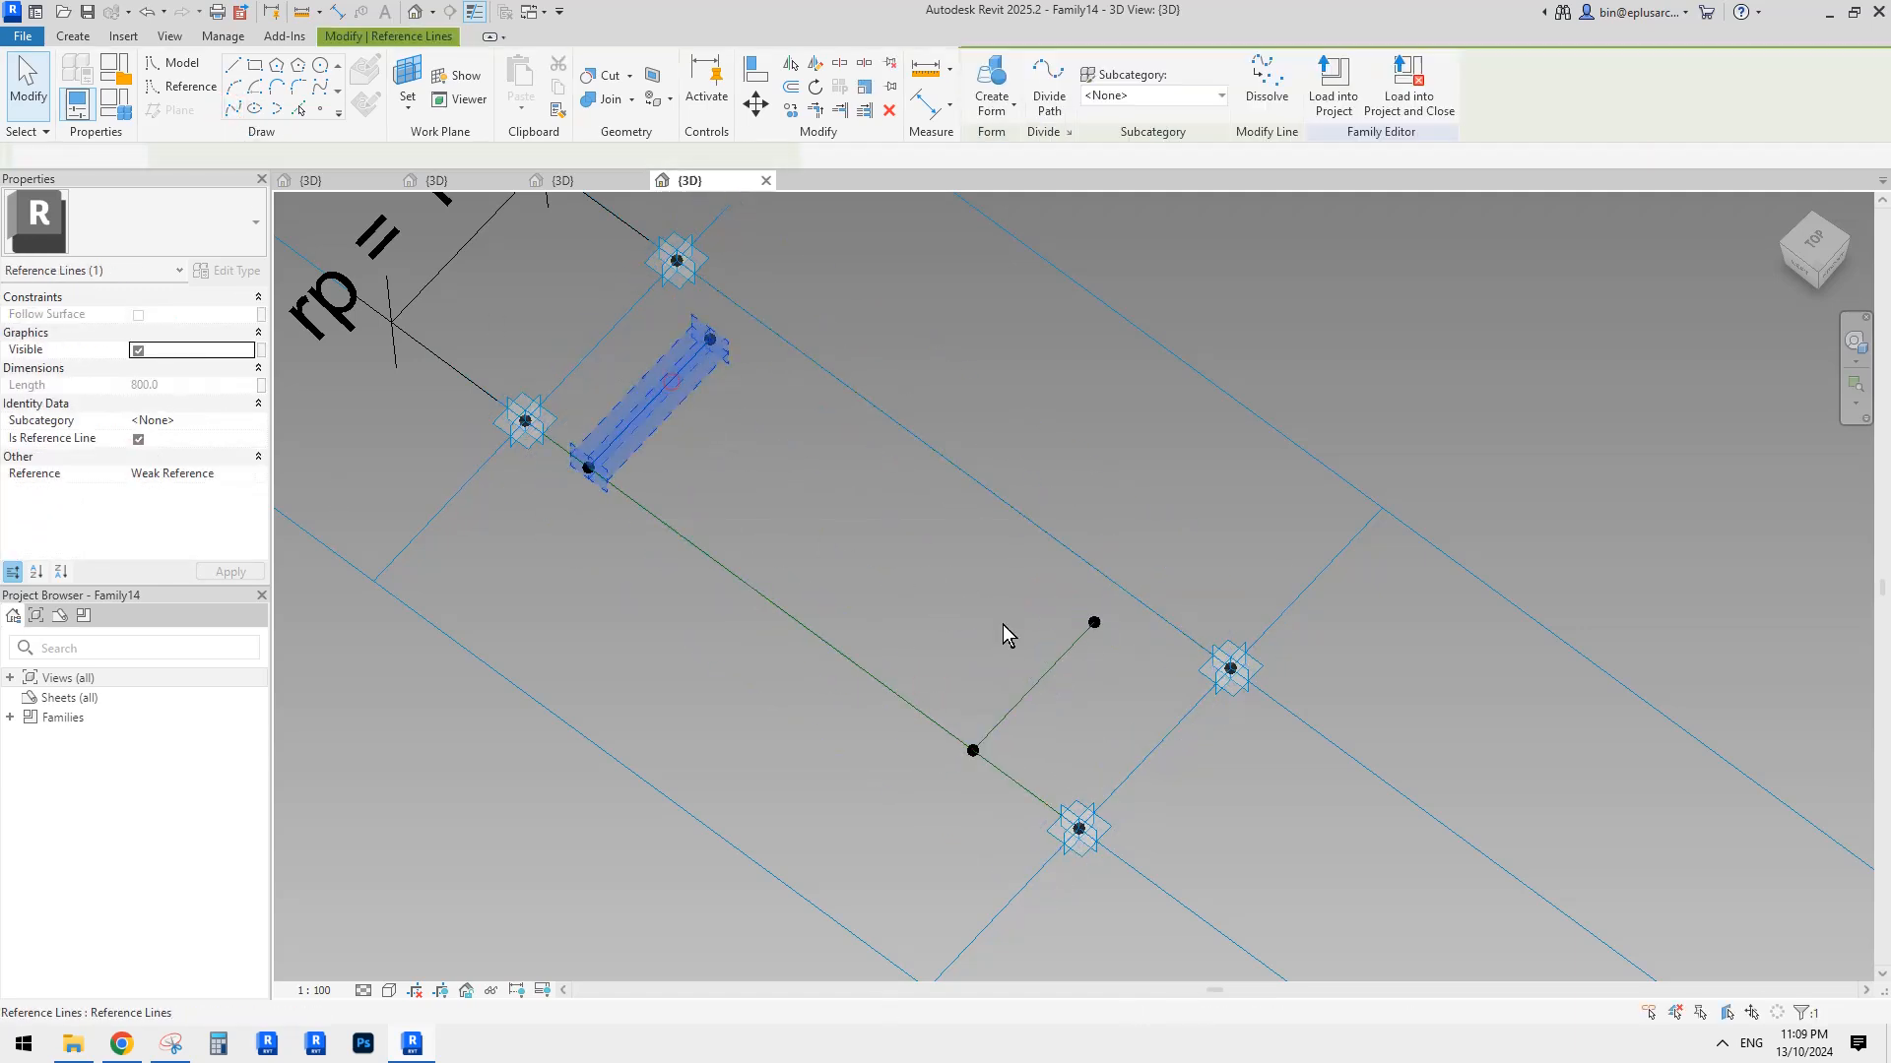
ctrl+click(1060, 660)
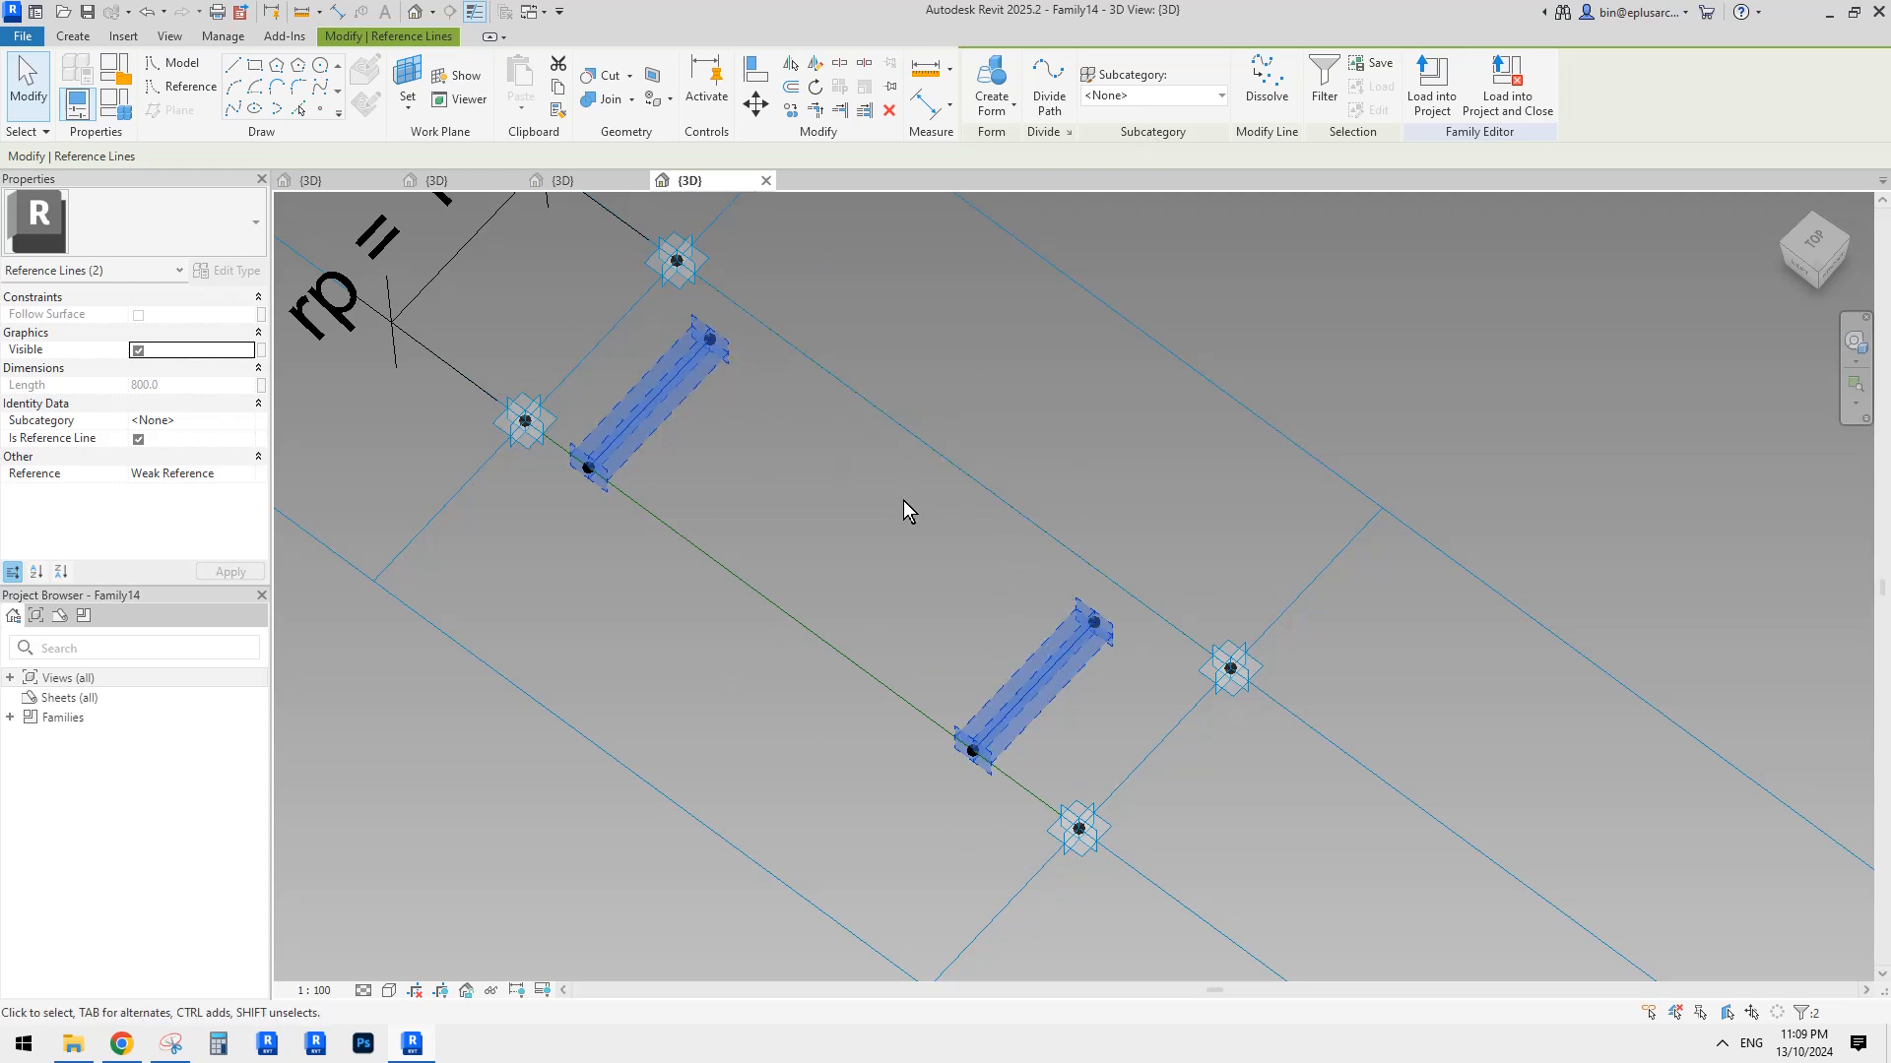
click(1019, 102)
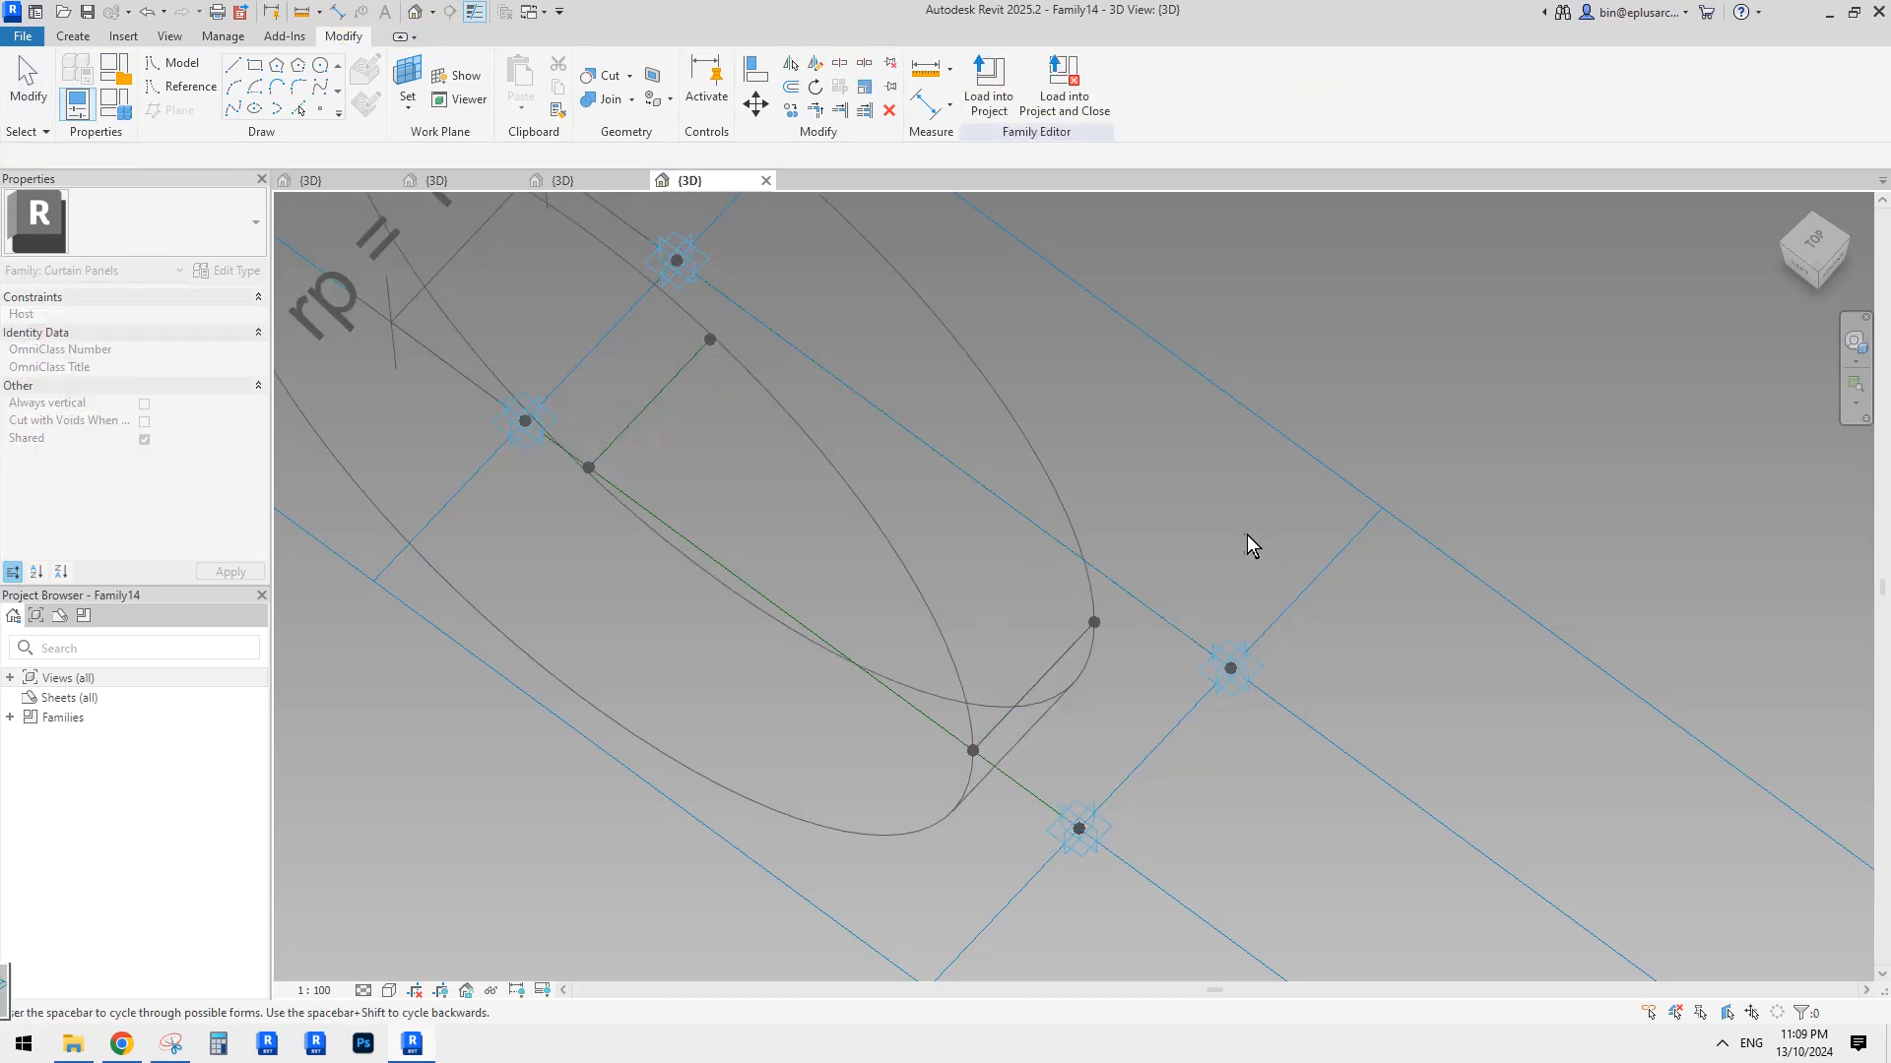
key(ctrl+z)
Create a flat surface form between the two short reference lines, choosing the planar option.
scroll(794, 535, down, 4)
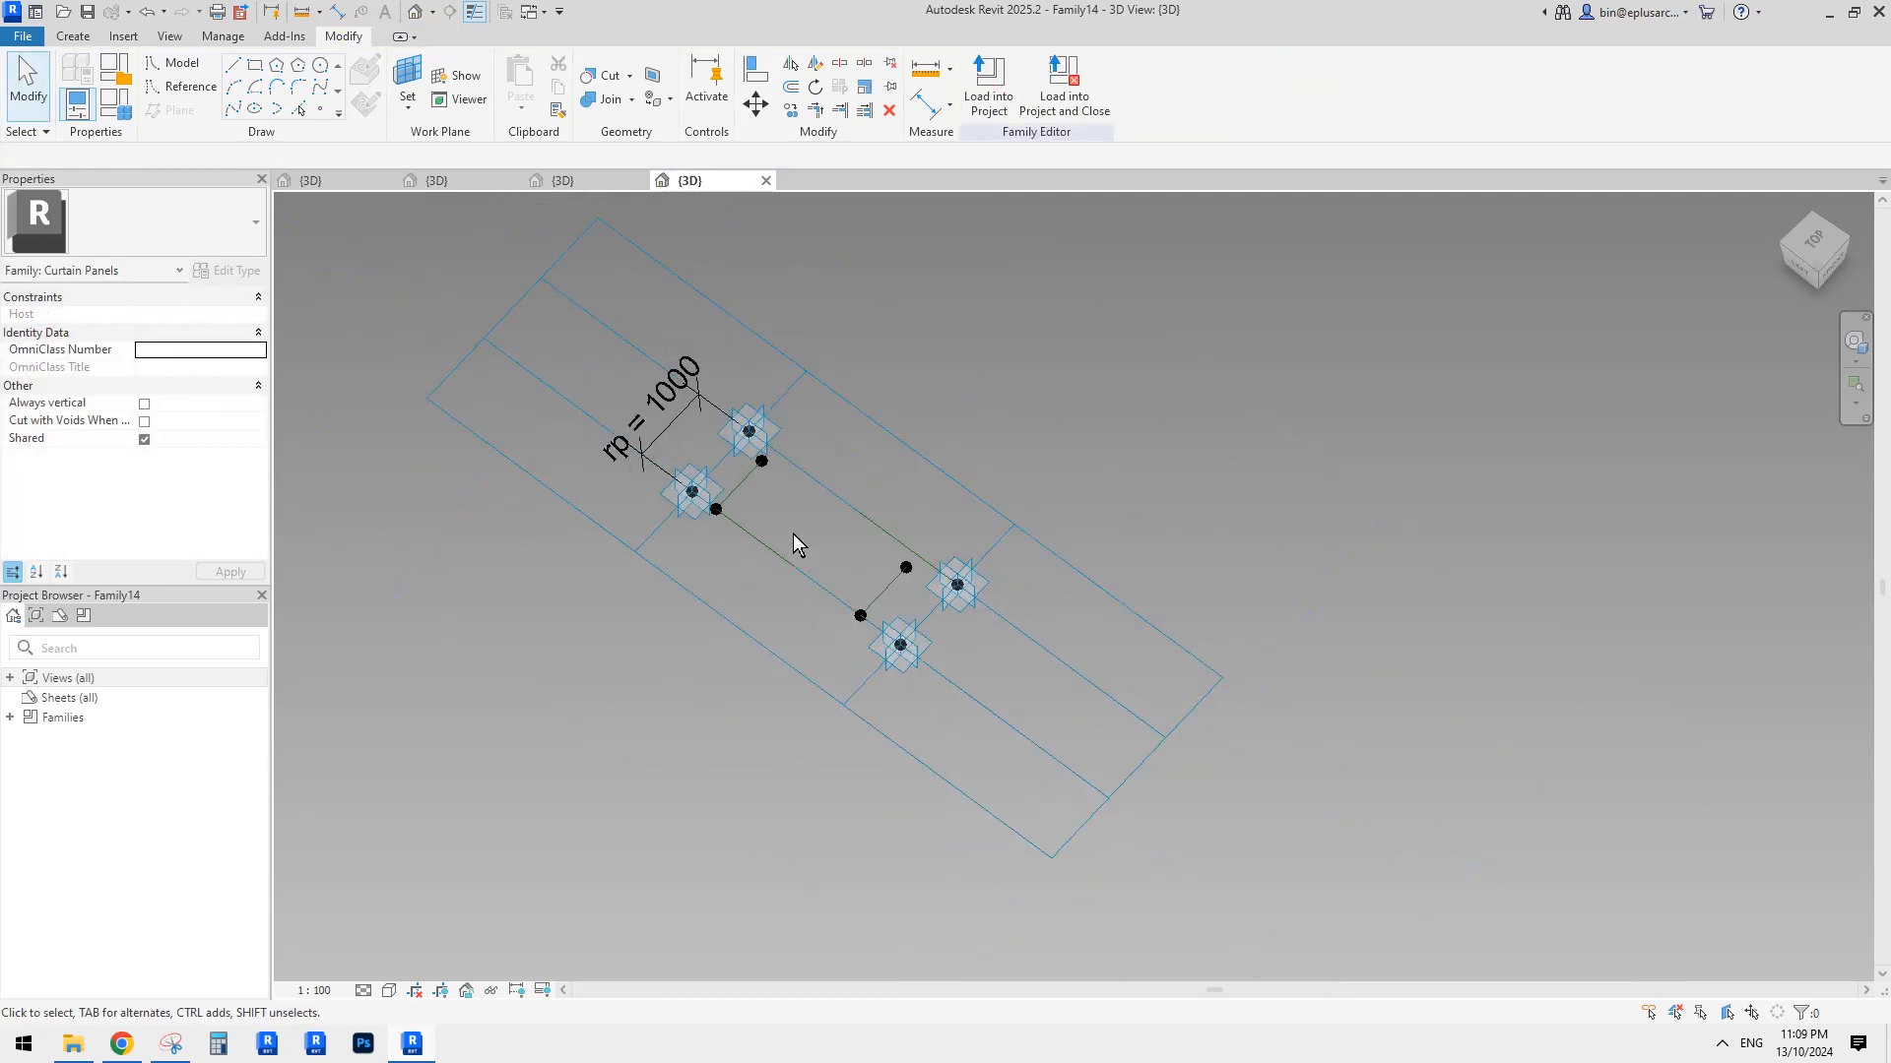
scroll(793, 534, down, 3)
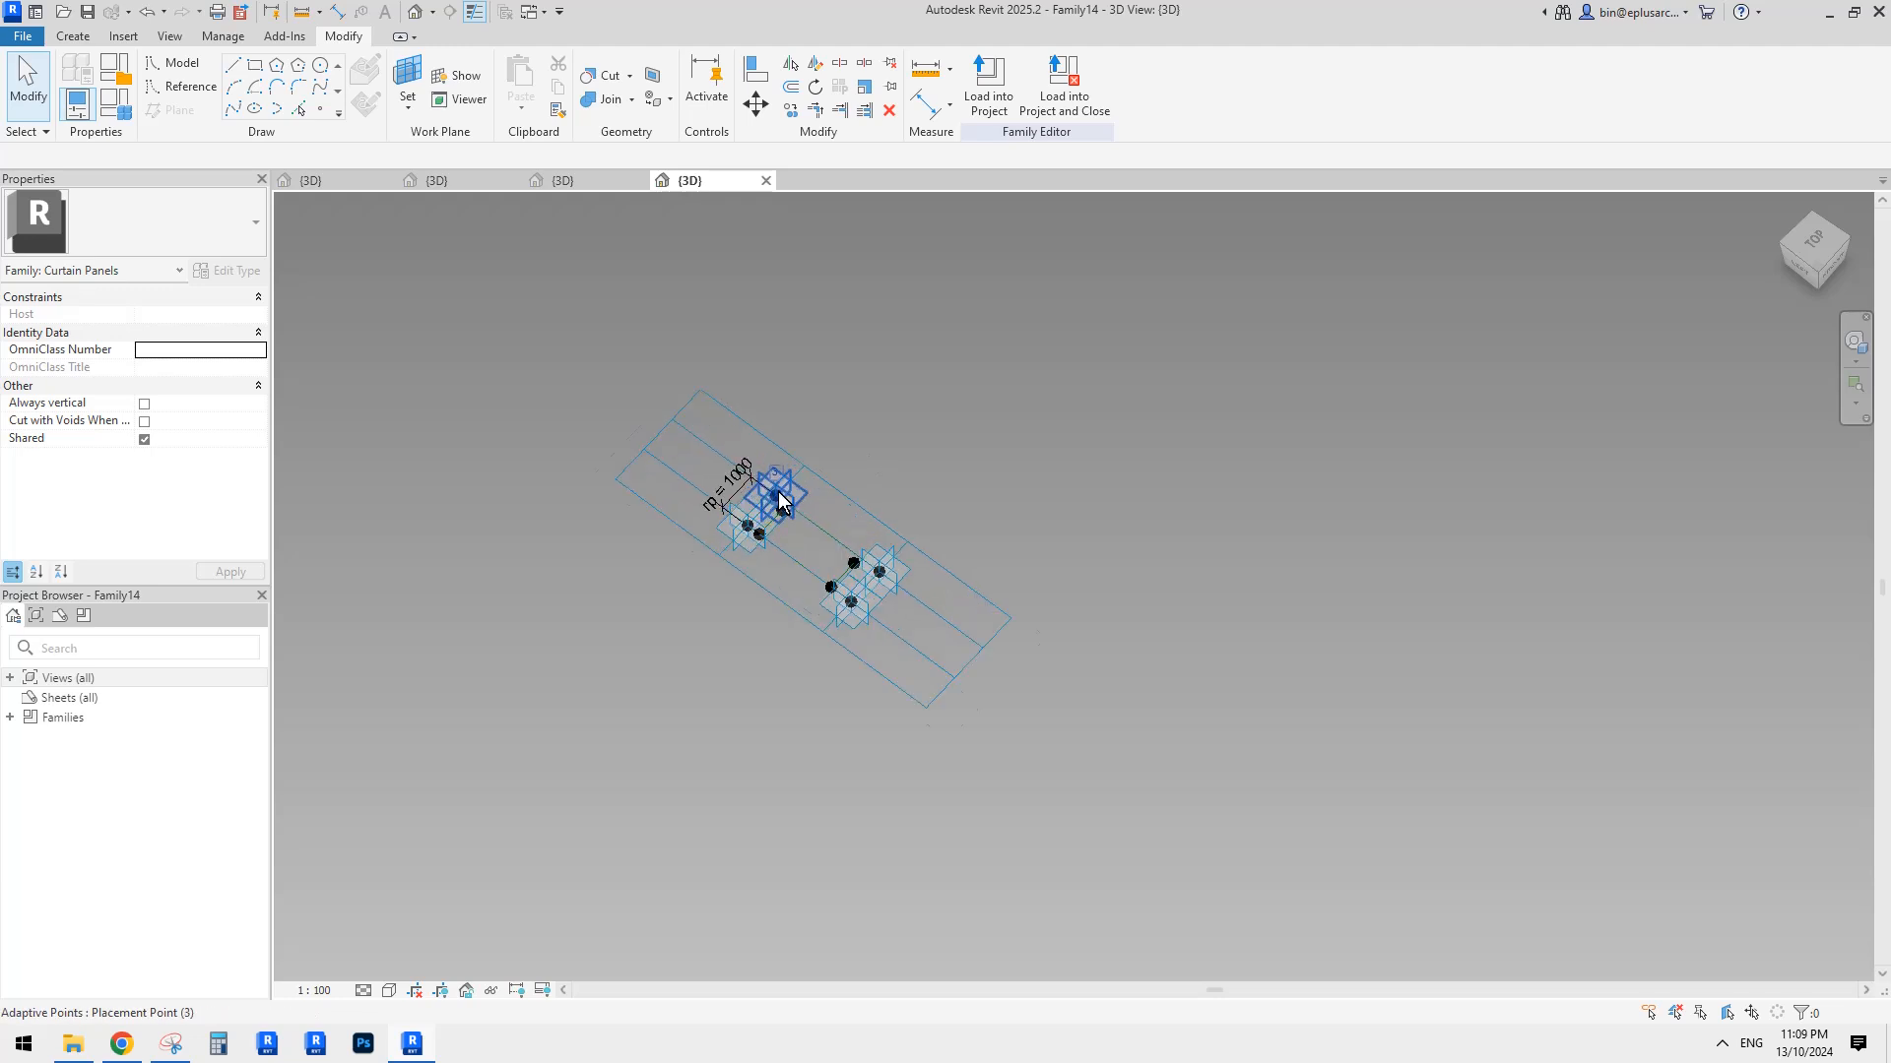
scroll(810, 516, up, 1)
middle_drag(809, 516, 931, 624)
key(Tab)
key(Tab)
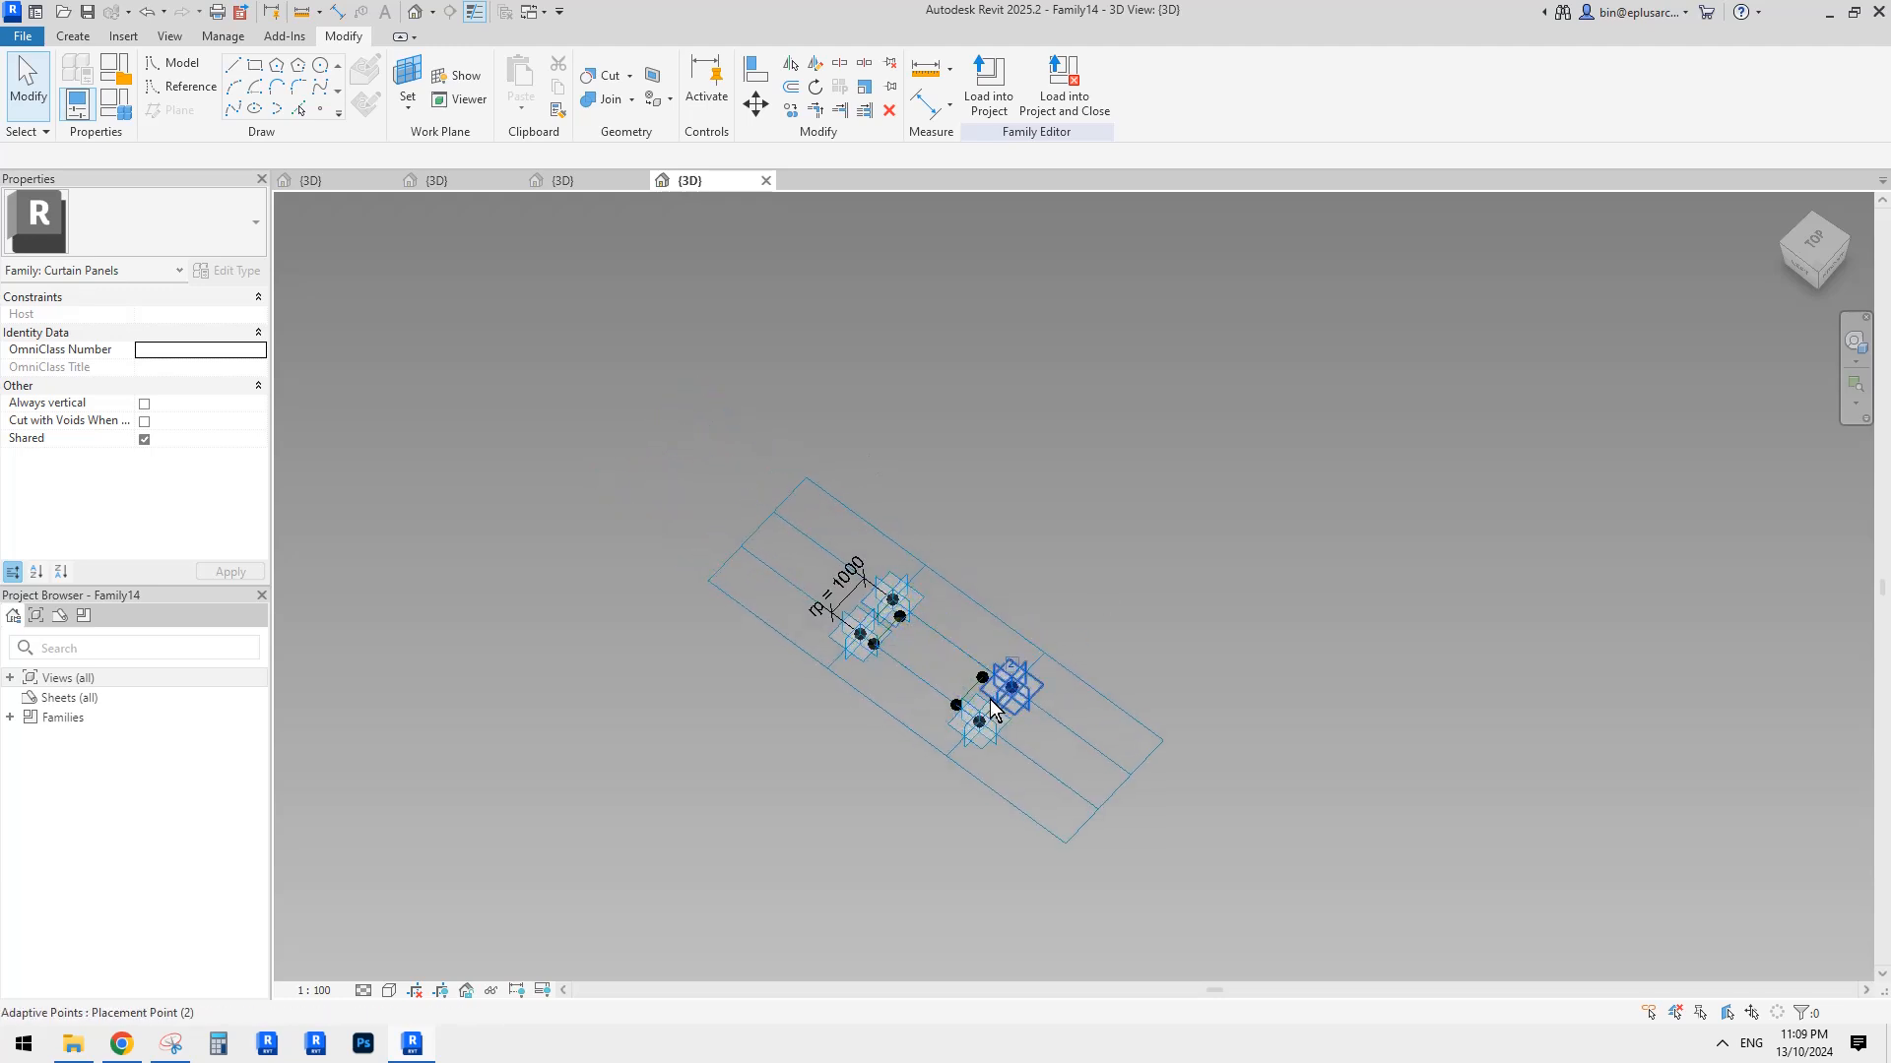
scroll(992, 709, up, 3)
click(947, 680)
ctrl+click(748, 539)
scroll(780, 552, down, 2)
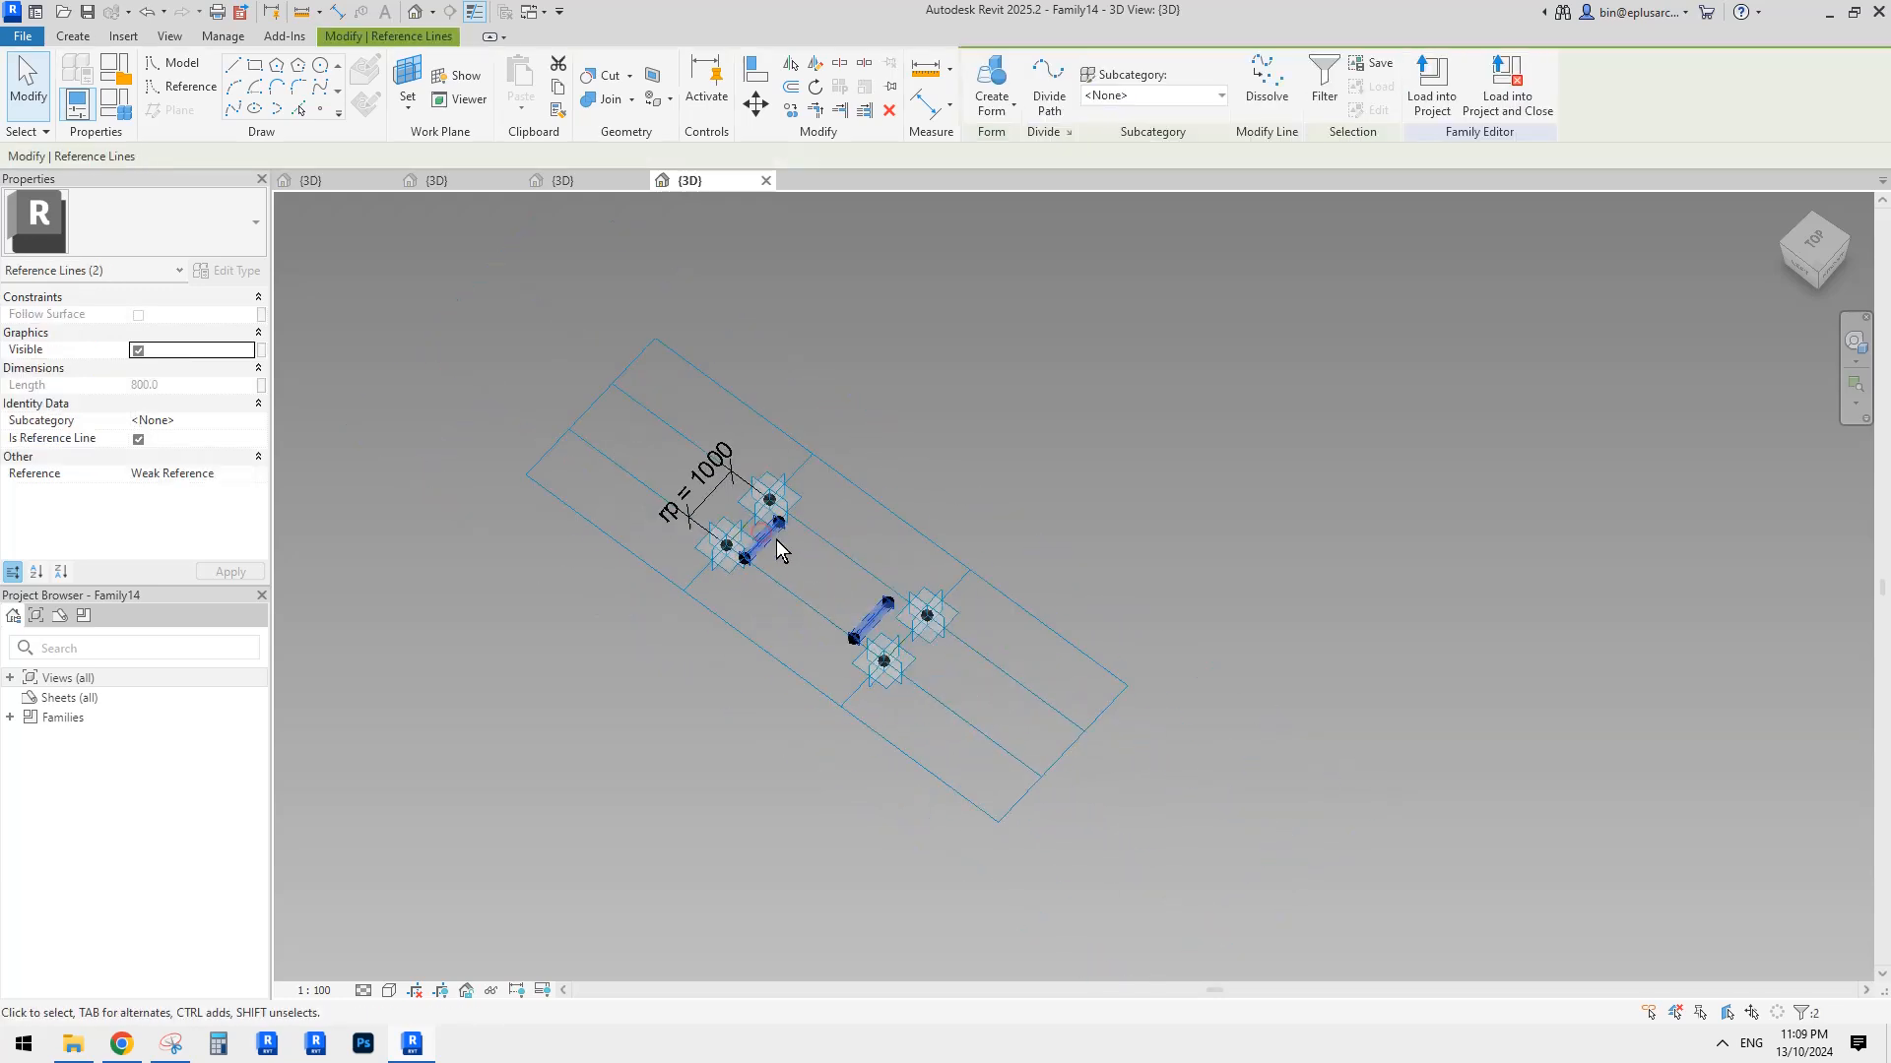
scroll(1083, 758, down, 1)
click(1003, 85)
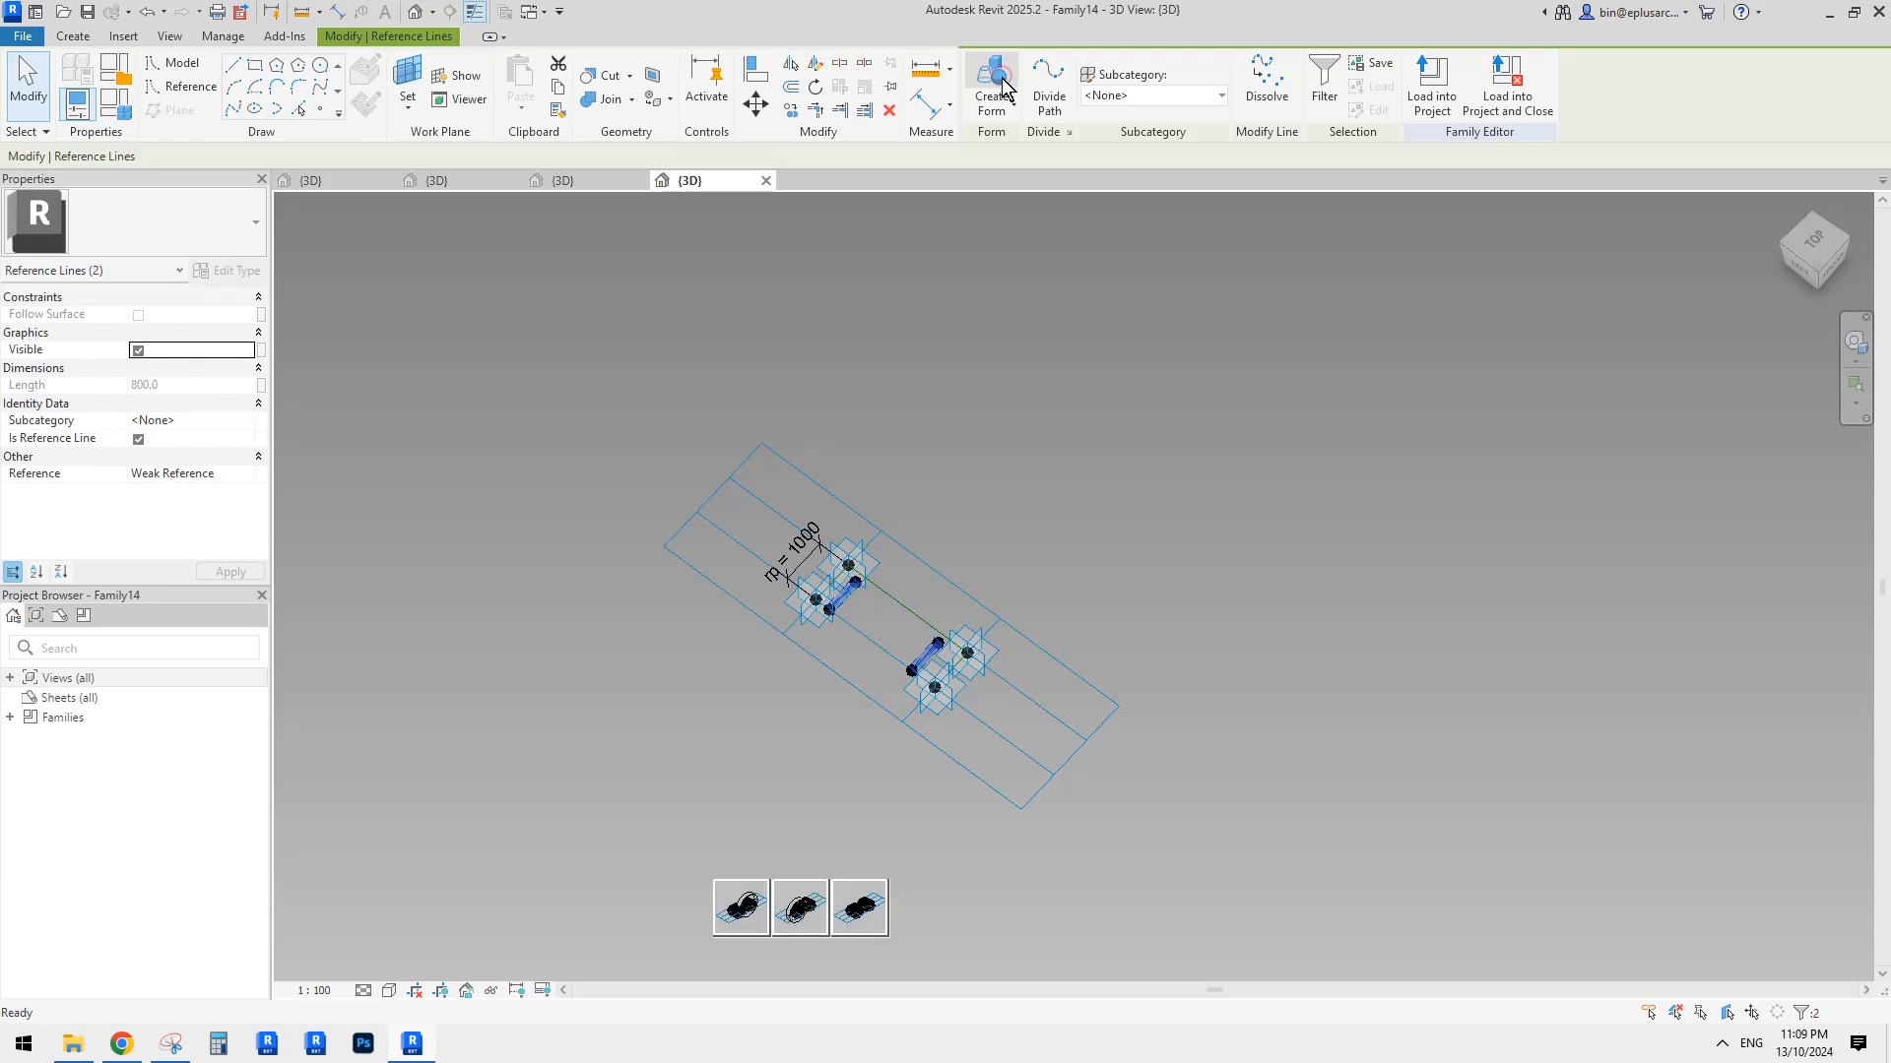
click(860, 904)
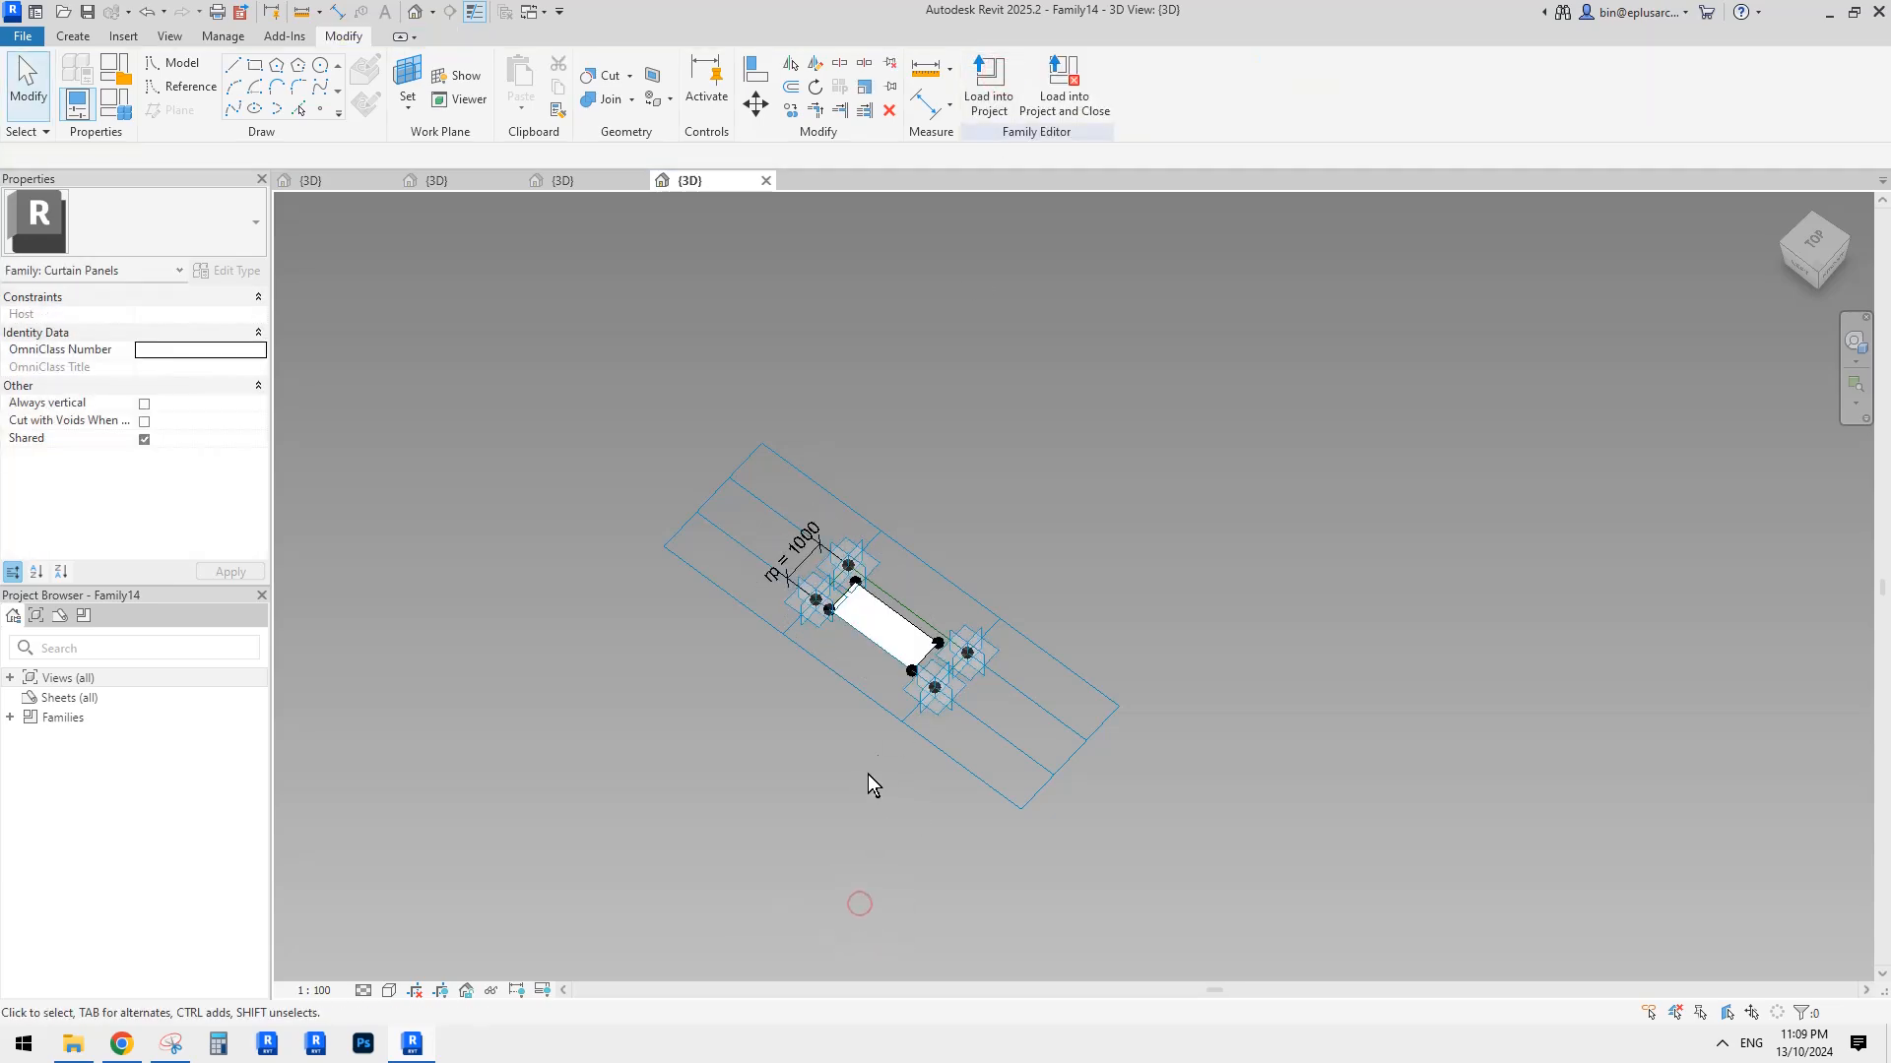
Test the surface by sliding its two hosted base points to the ends of the edge line and back inward.
scroll(869, 785, up, 6)
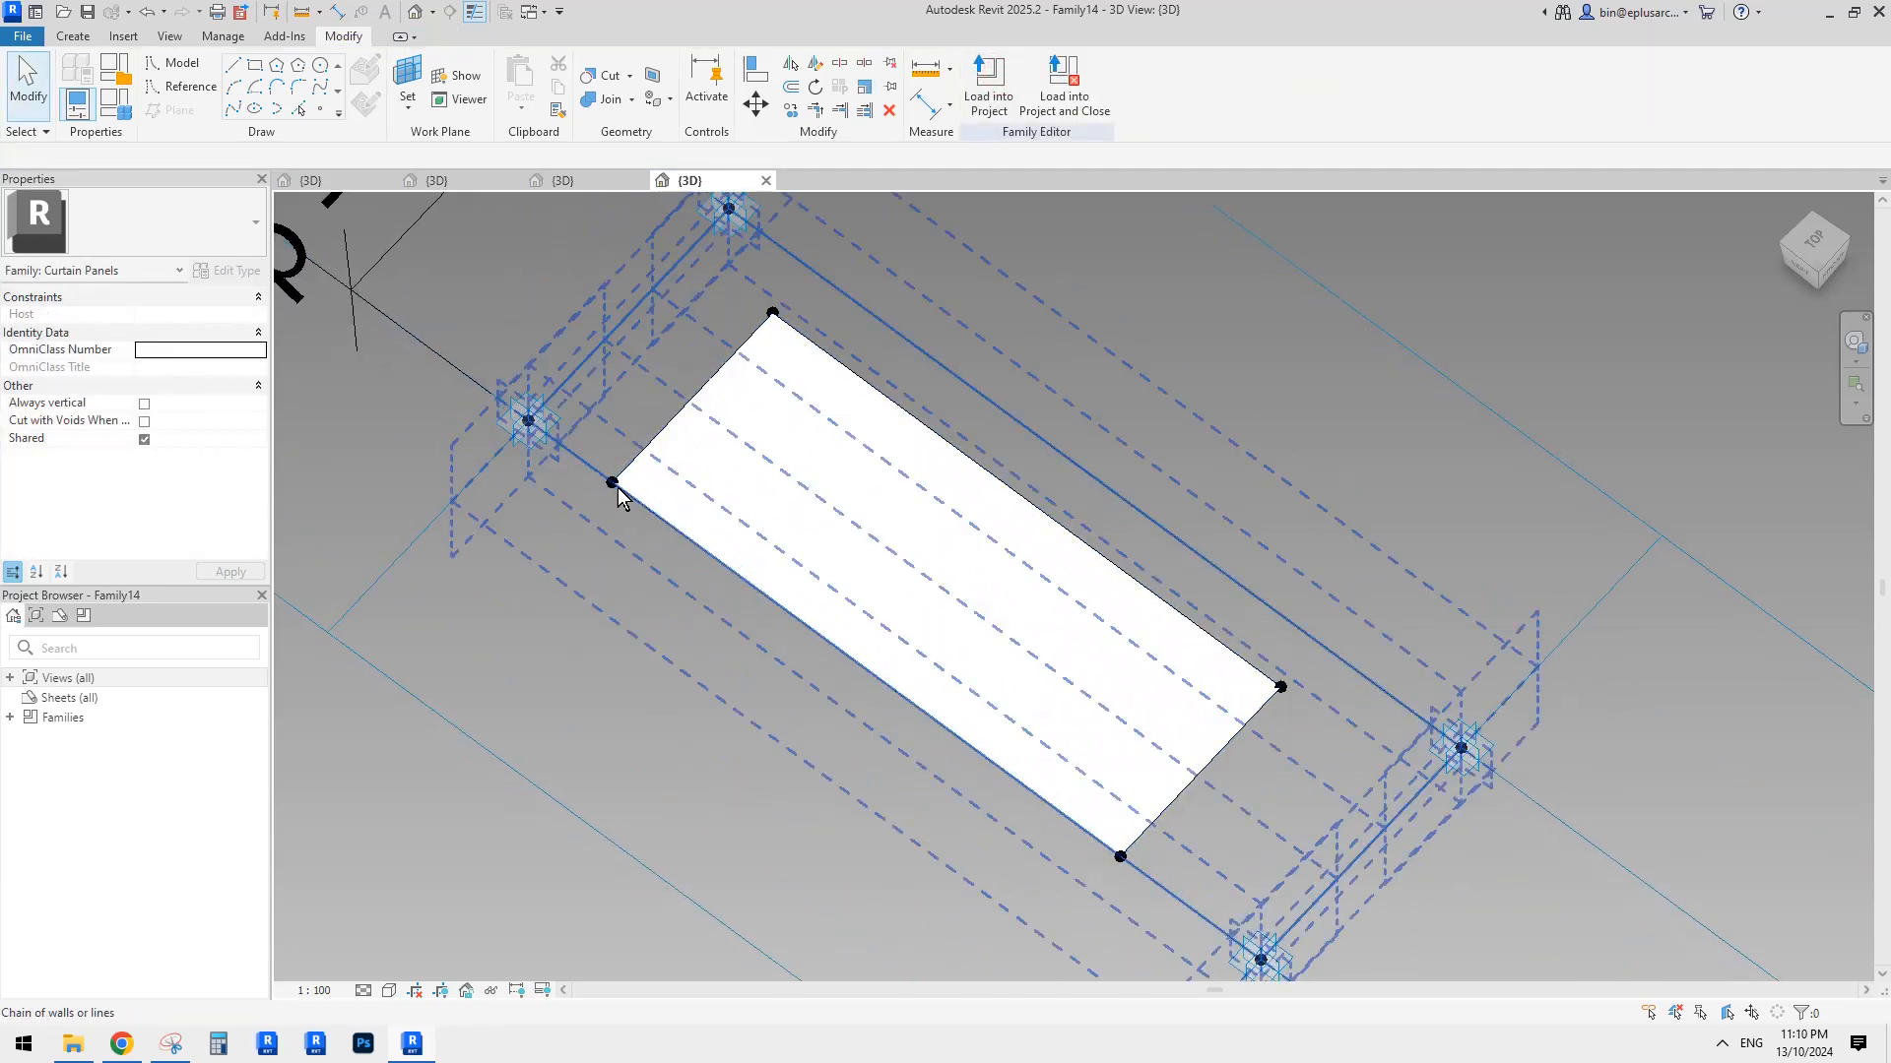
drag(610, 485, 562, 415)
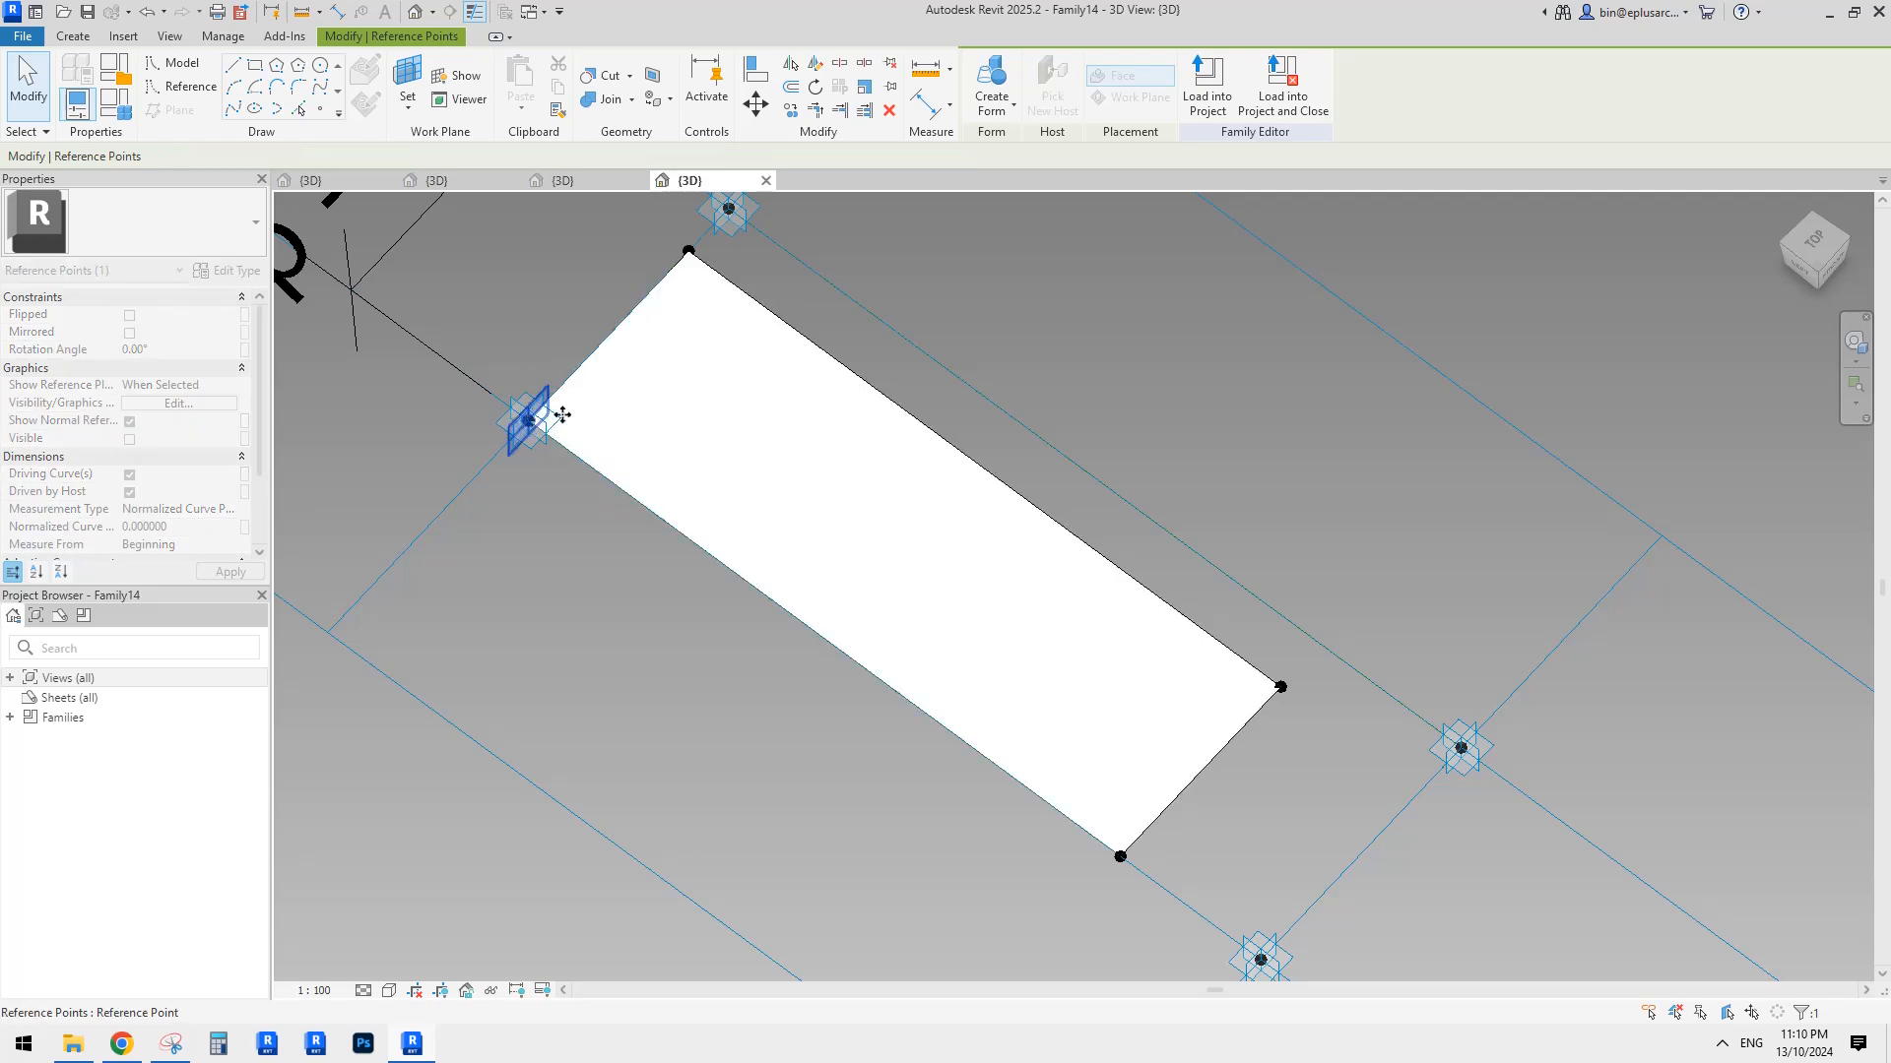
scroll(562, 415, down, 2)
drag(979, 758, 1093, 849)
scroll(1146, 790, down, 2)
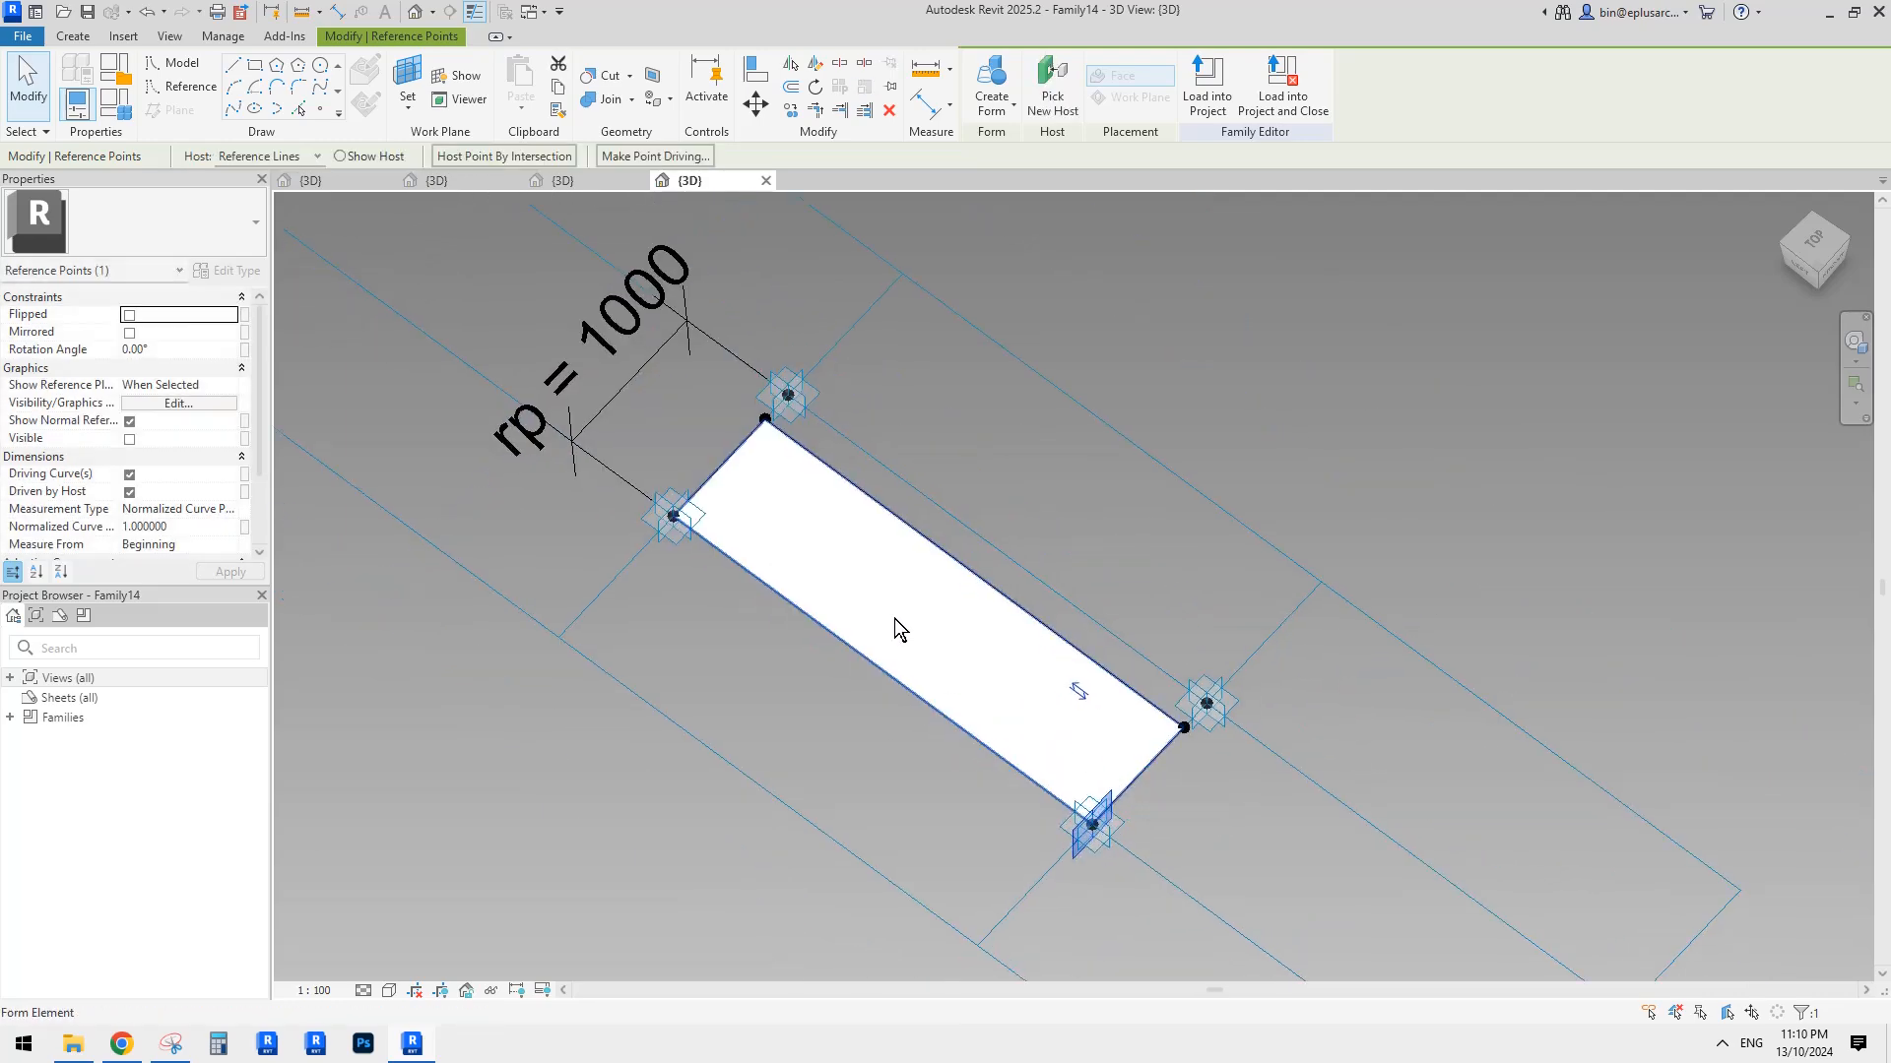
shift+middle_drag(894, 619, 583, 776)
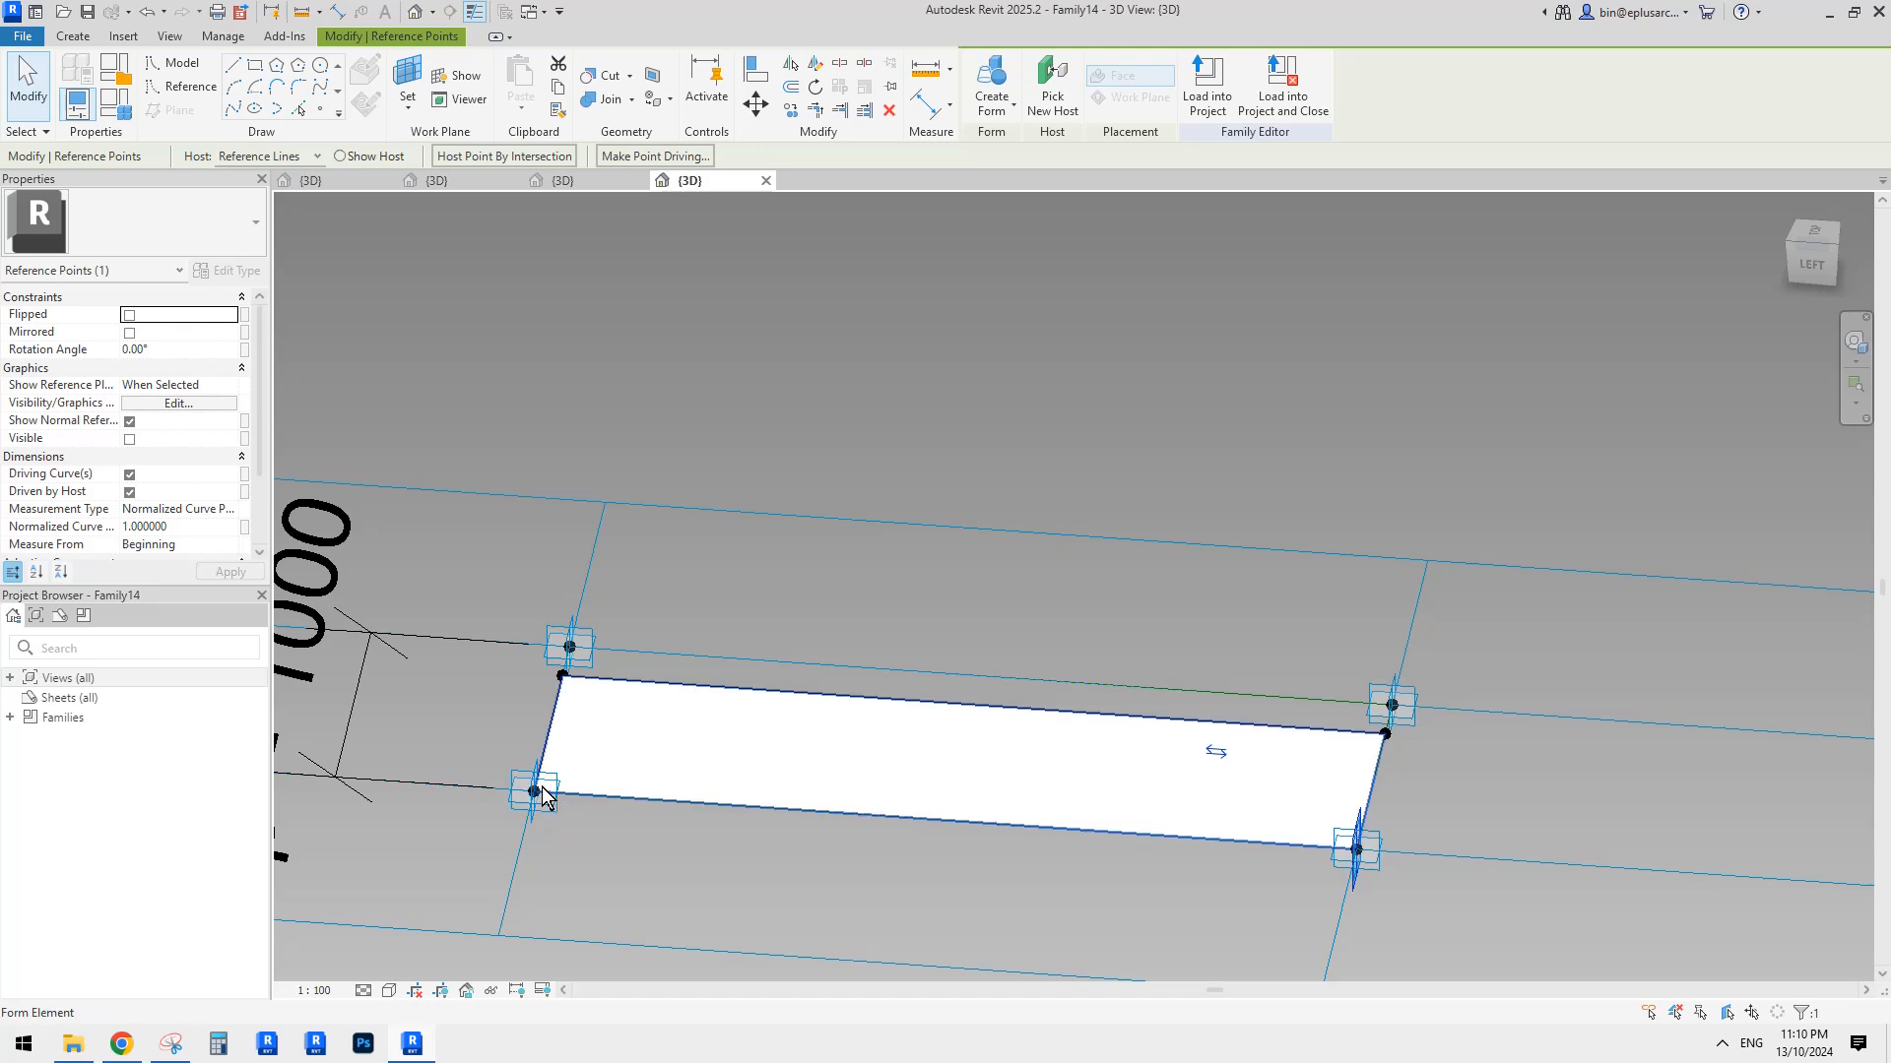
shift+middle_drag(547, 603, 882, 559)
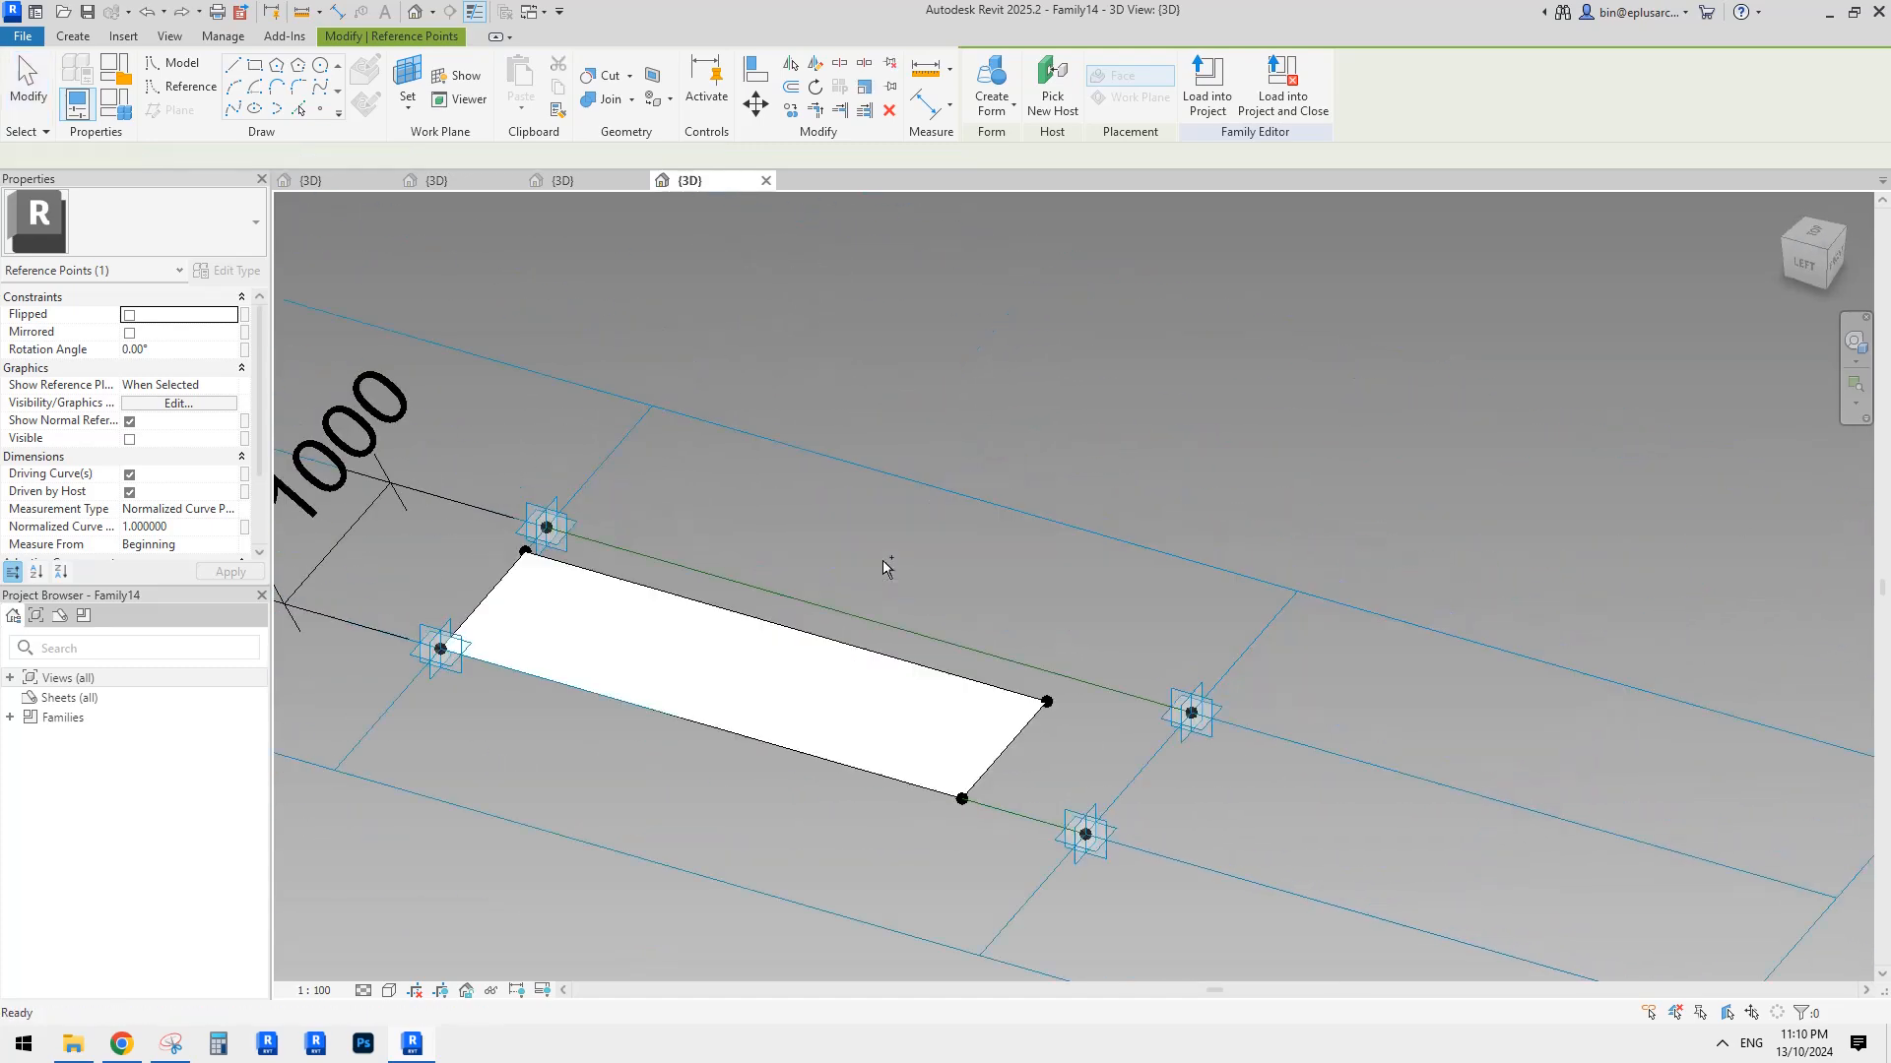
click(878, 560)
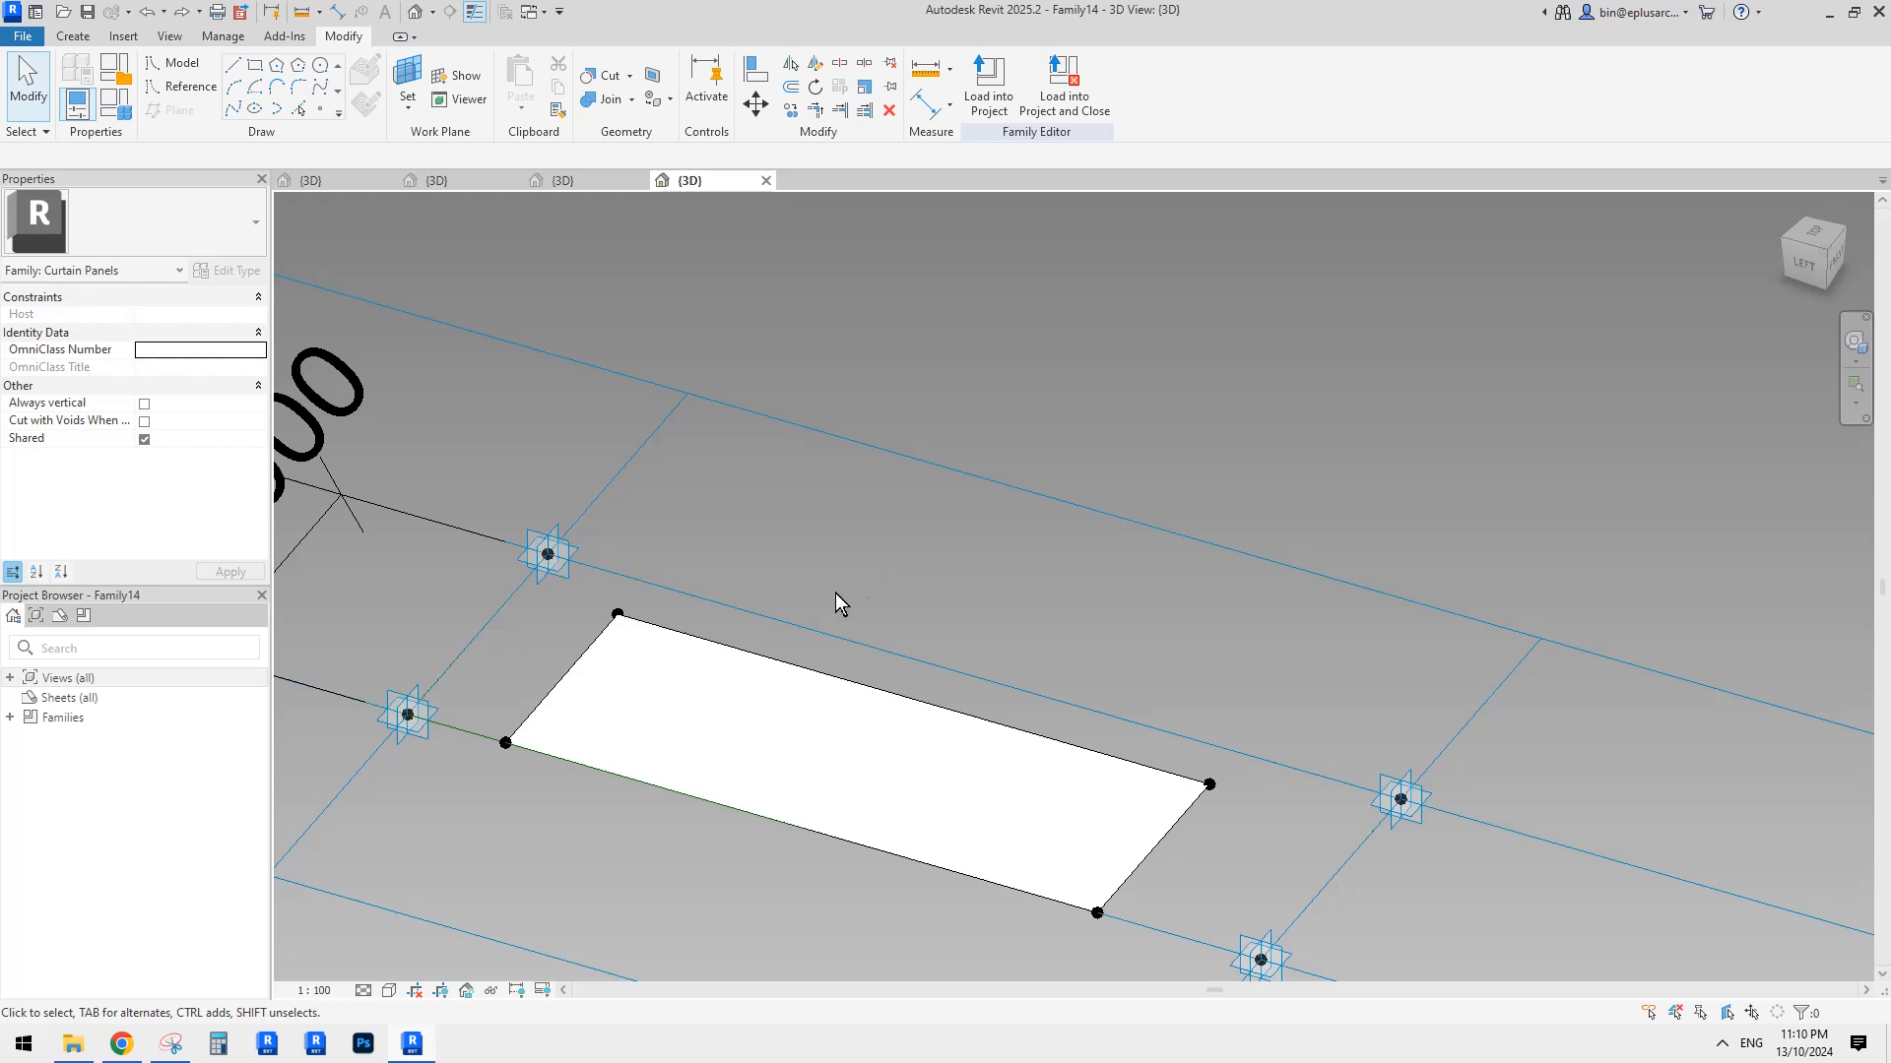
Delete the surface form spanning the two short reference lines.
click(827, 727)
key(Delete)
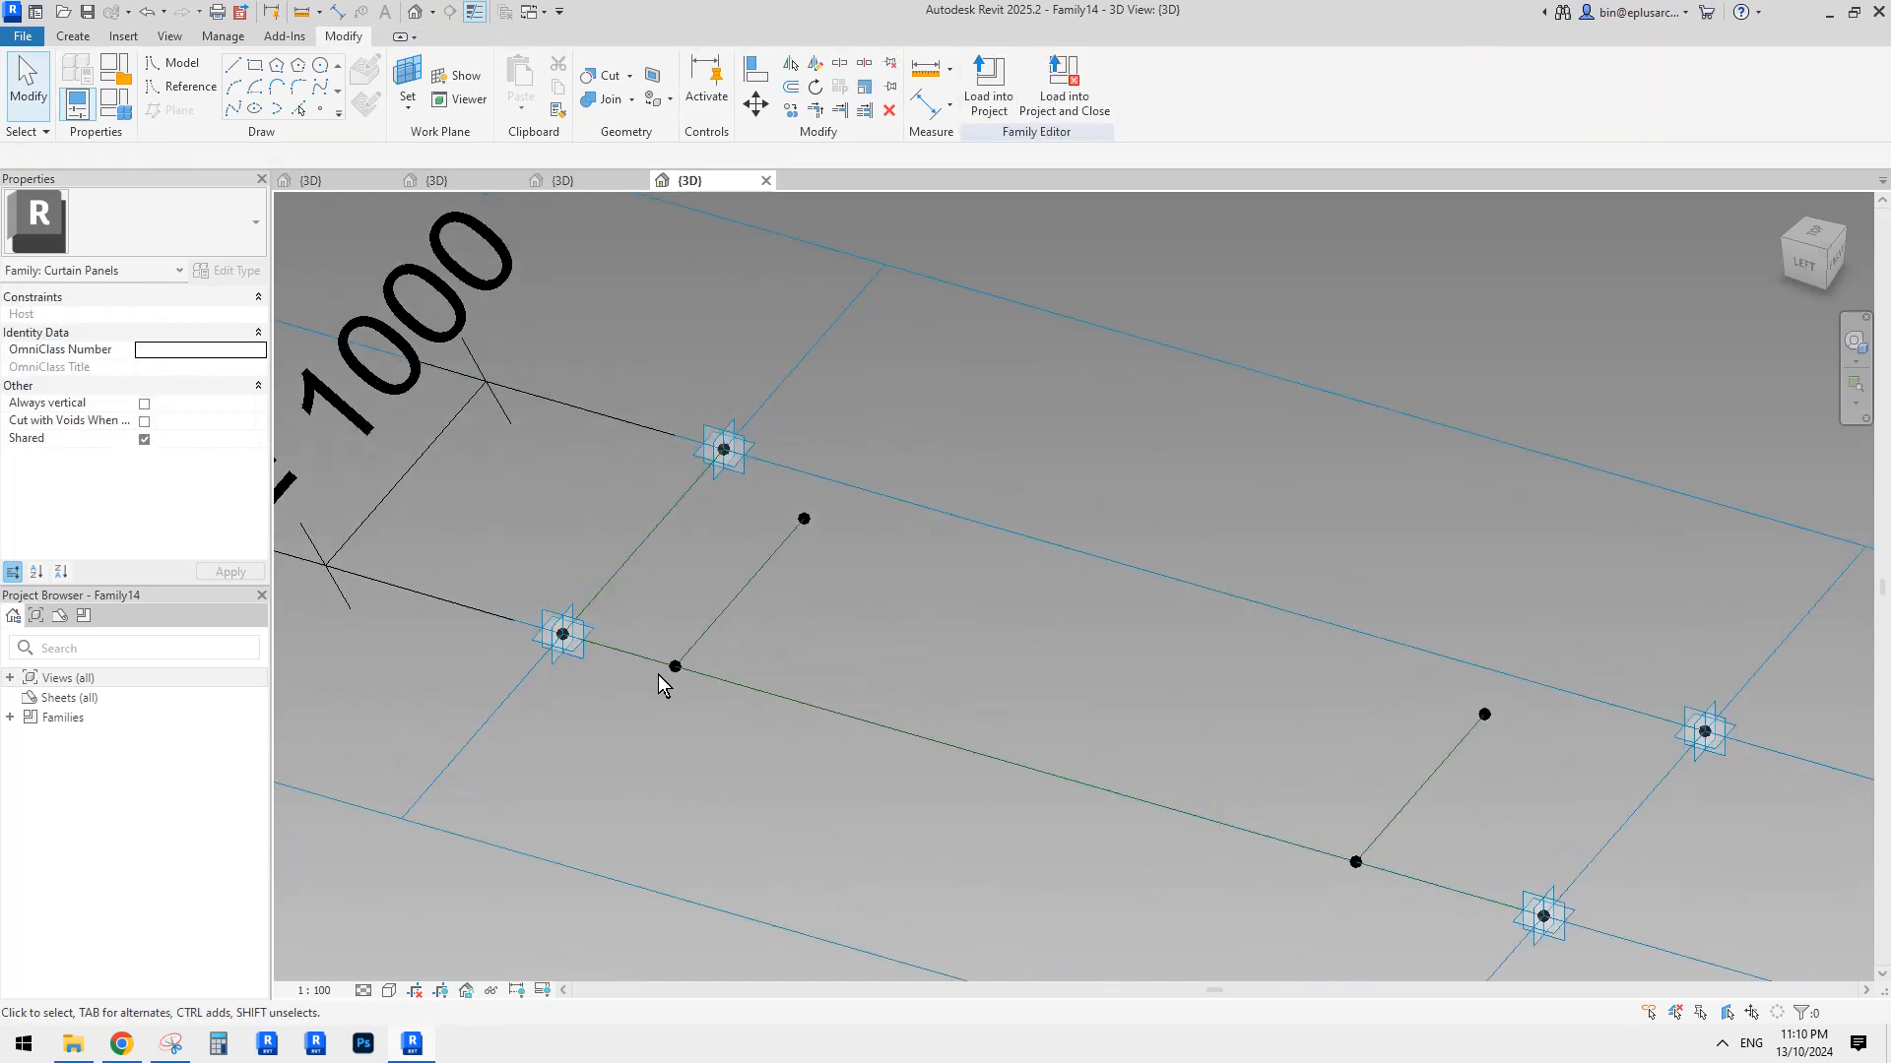
middle_drag(714, 677, 890, 618)
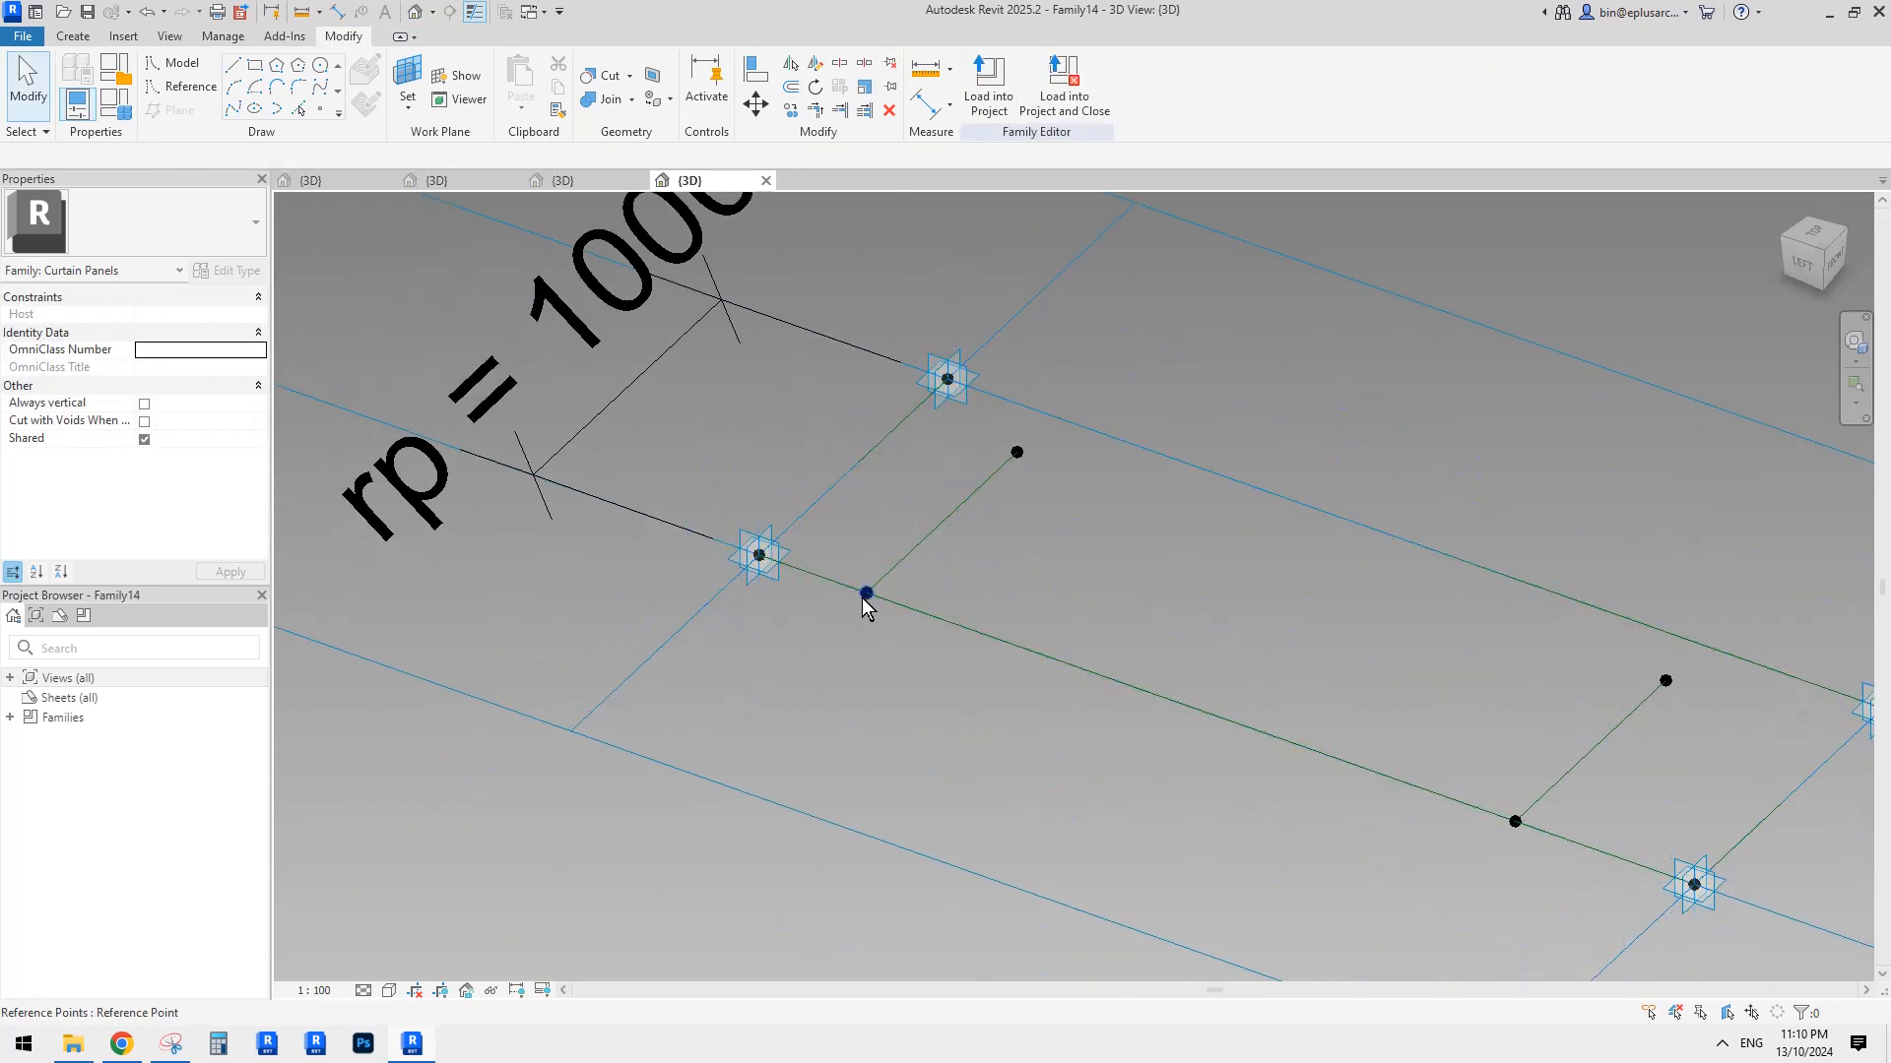
Delete the short reference line beside the rp dimension and its offset point, keeping the base point on the edge line.
click(1005, 480)
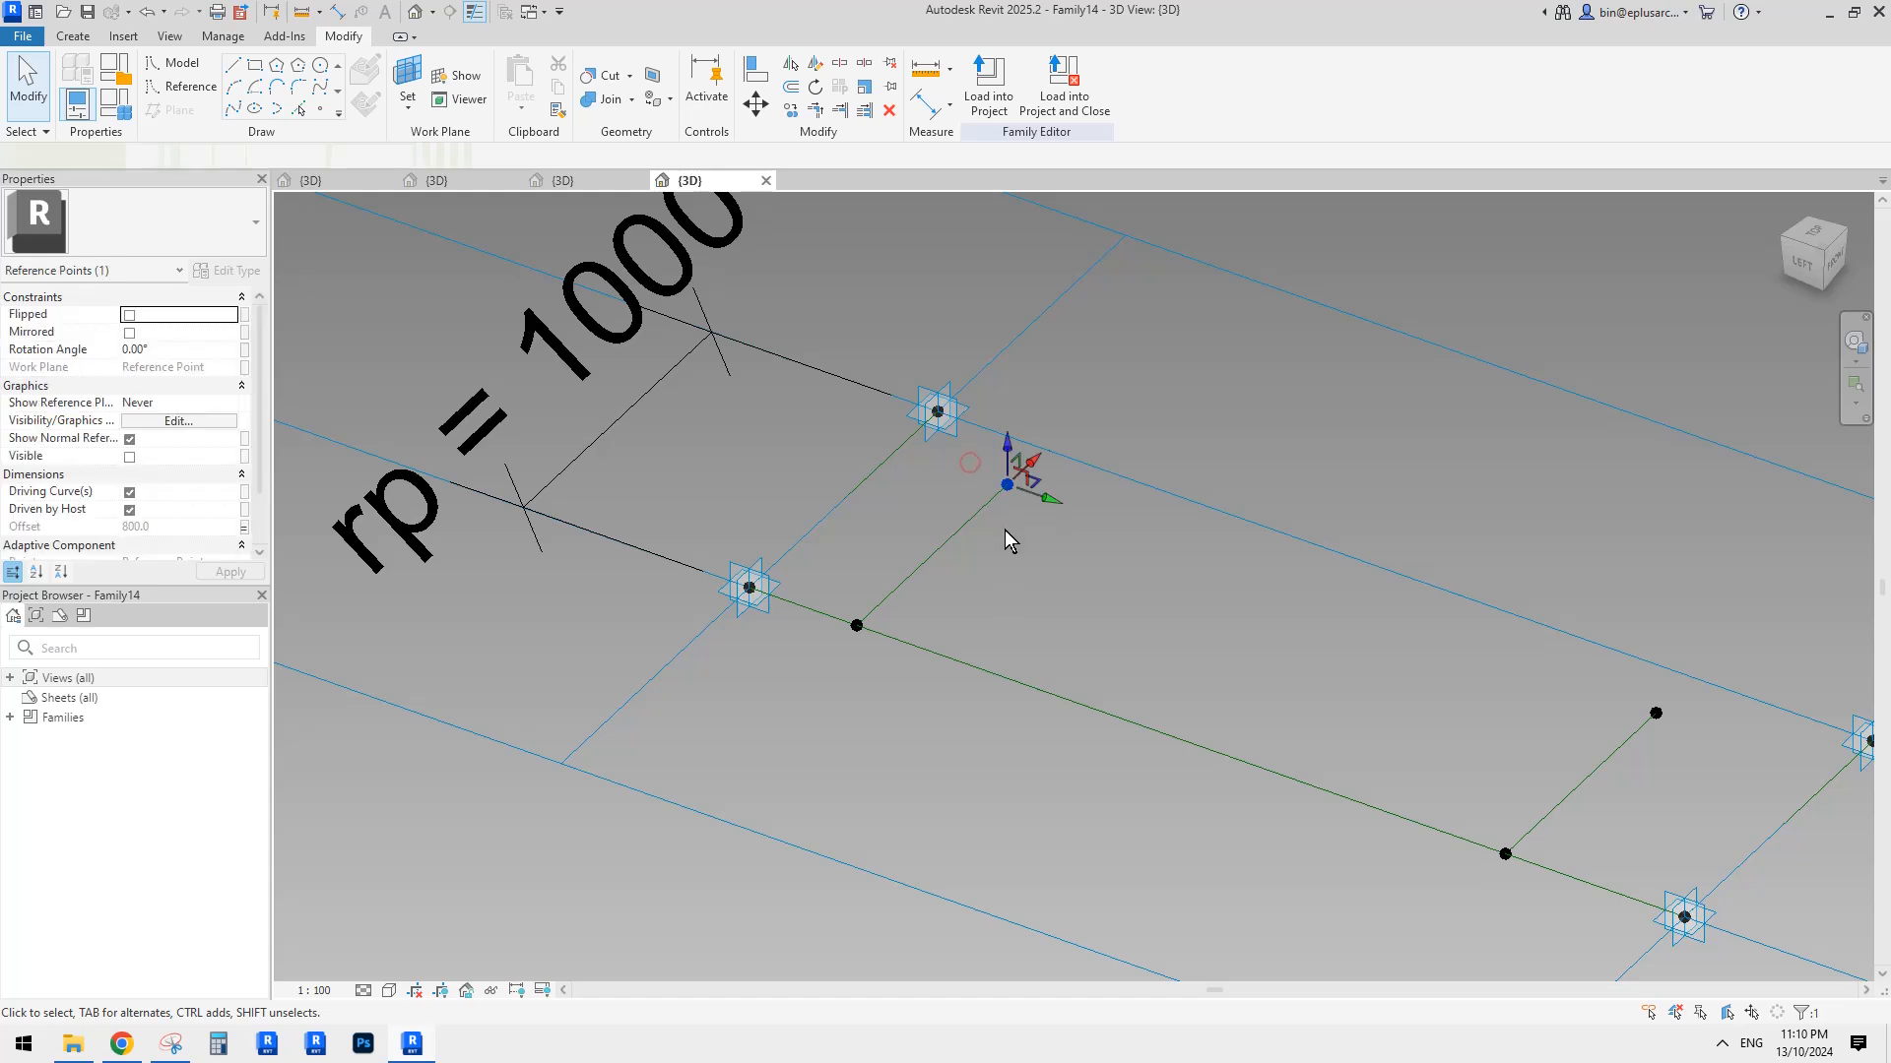
key(Escape)
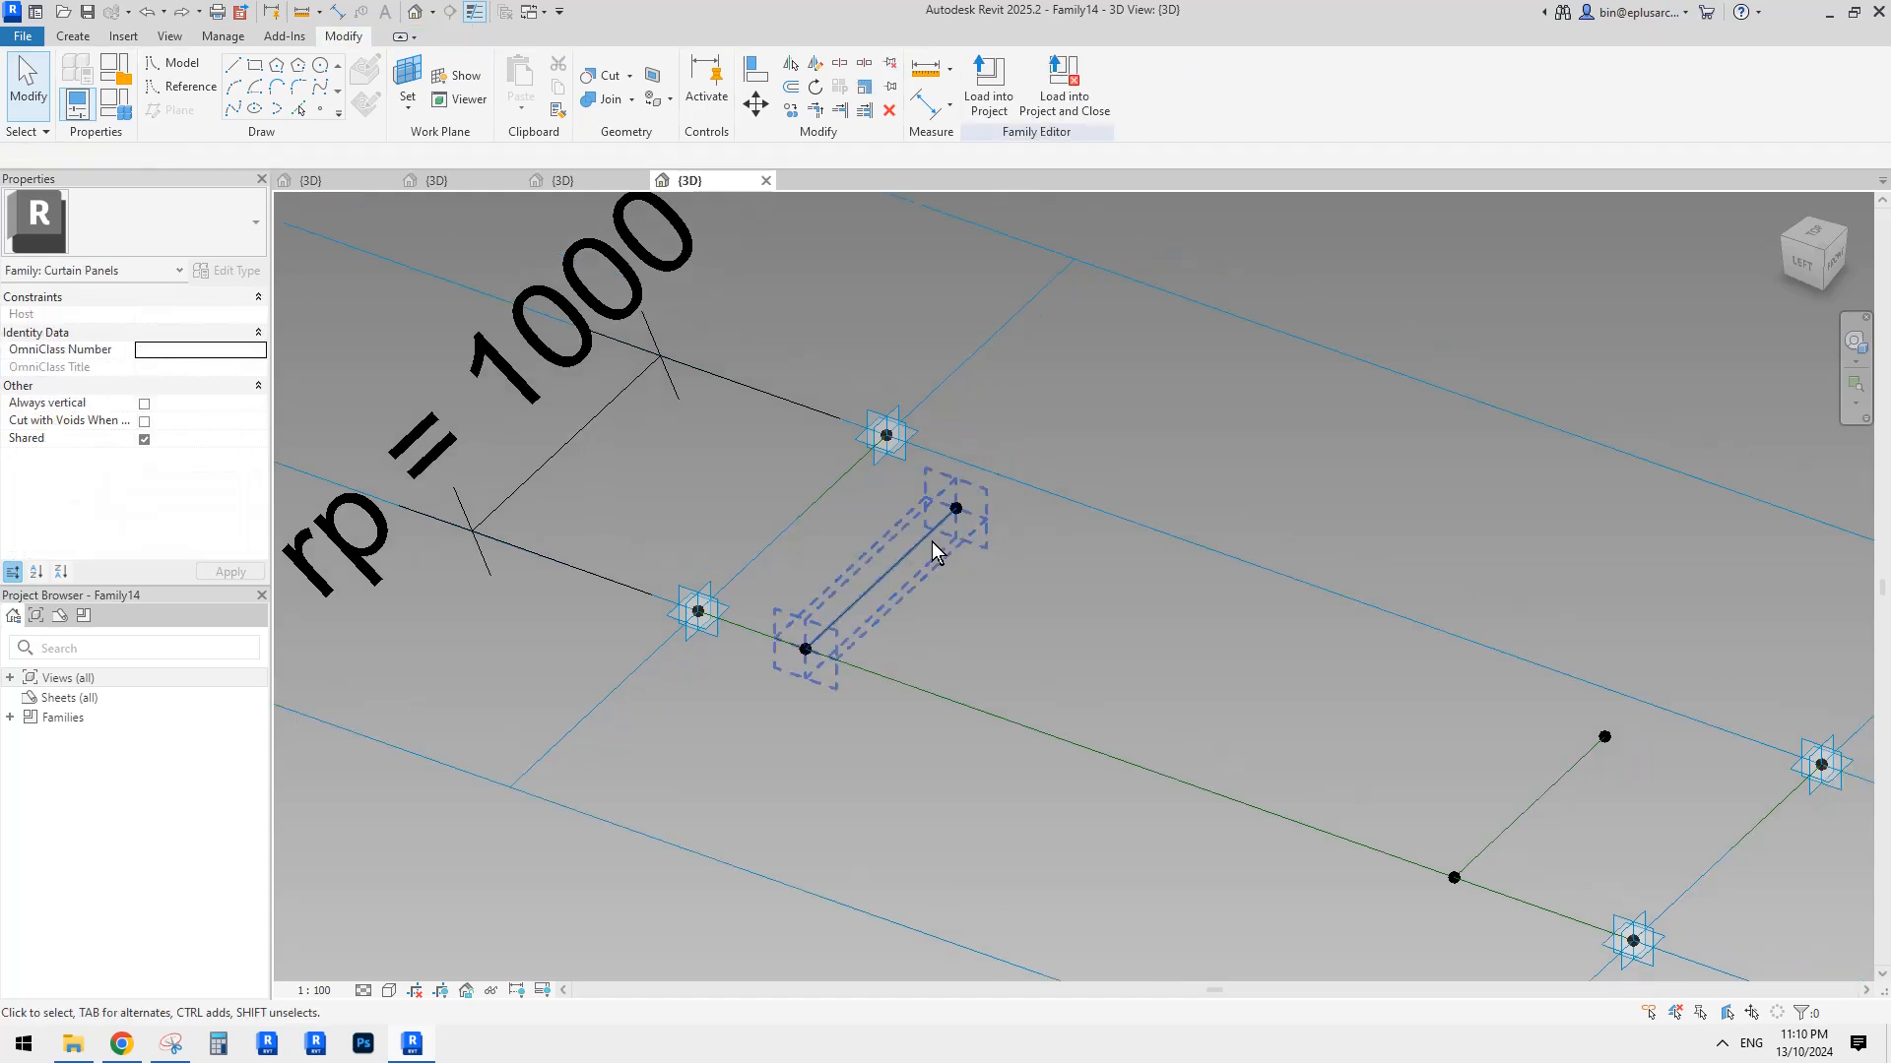
click(948, 496)
key(Escape)
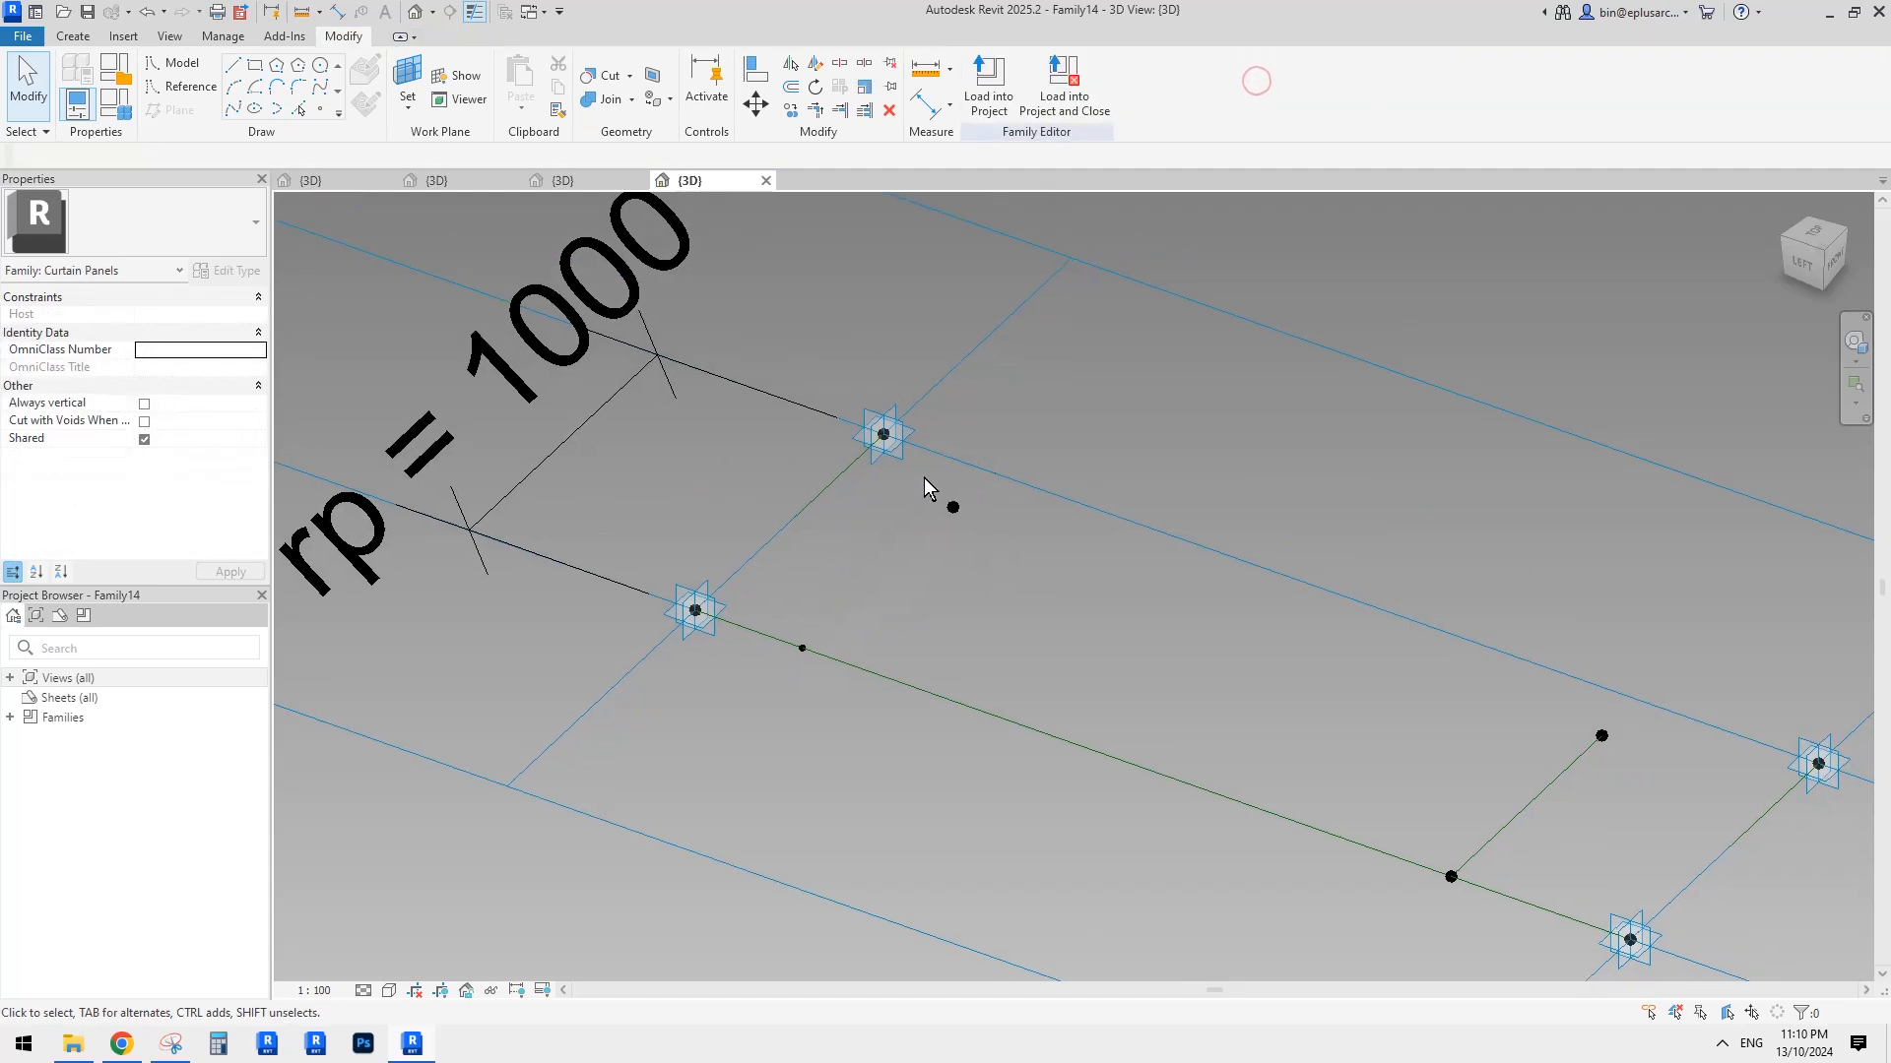
click(952, 504)
key(Escape)
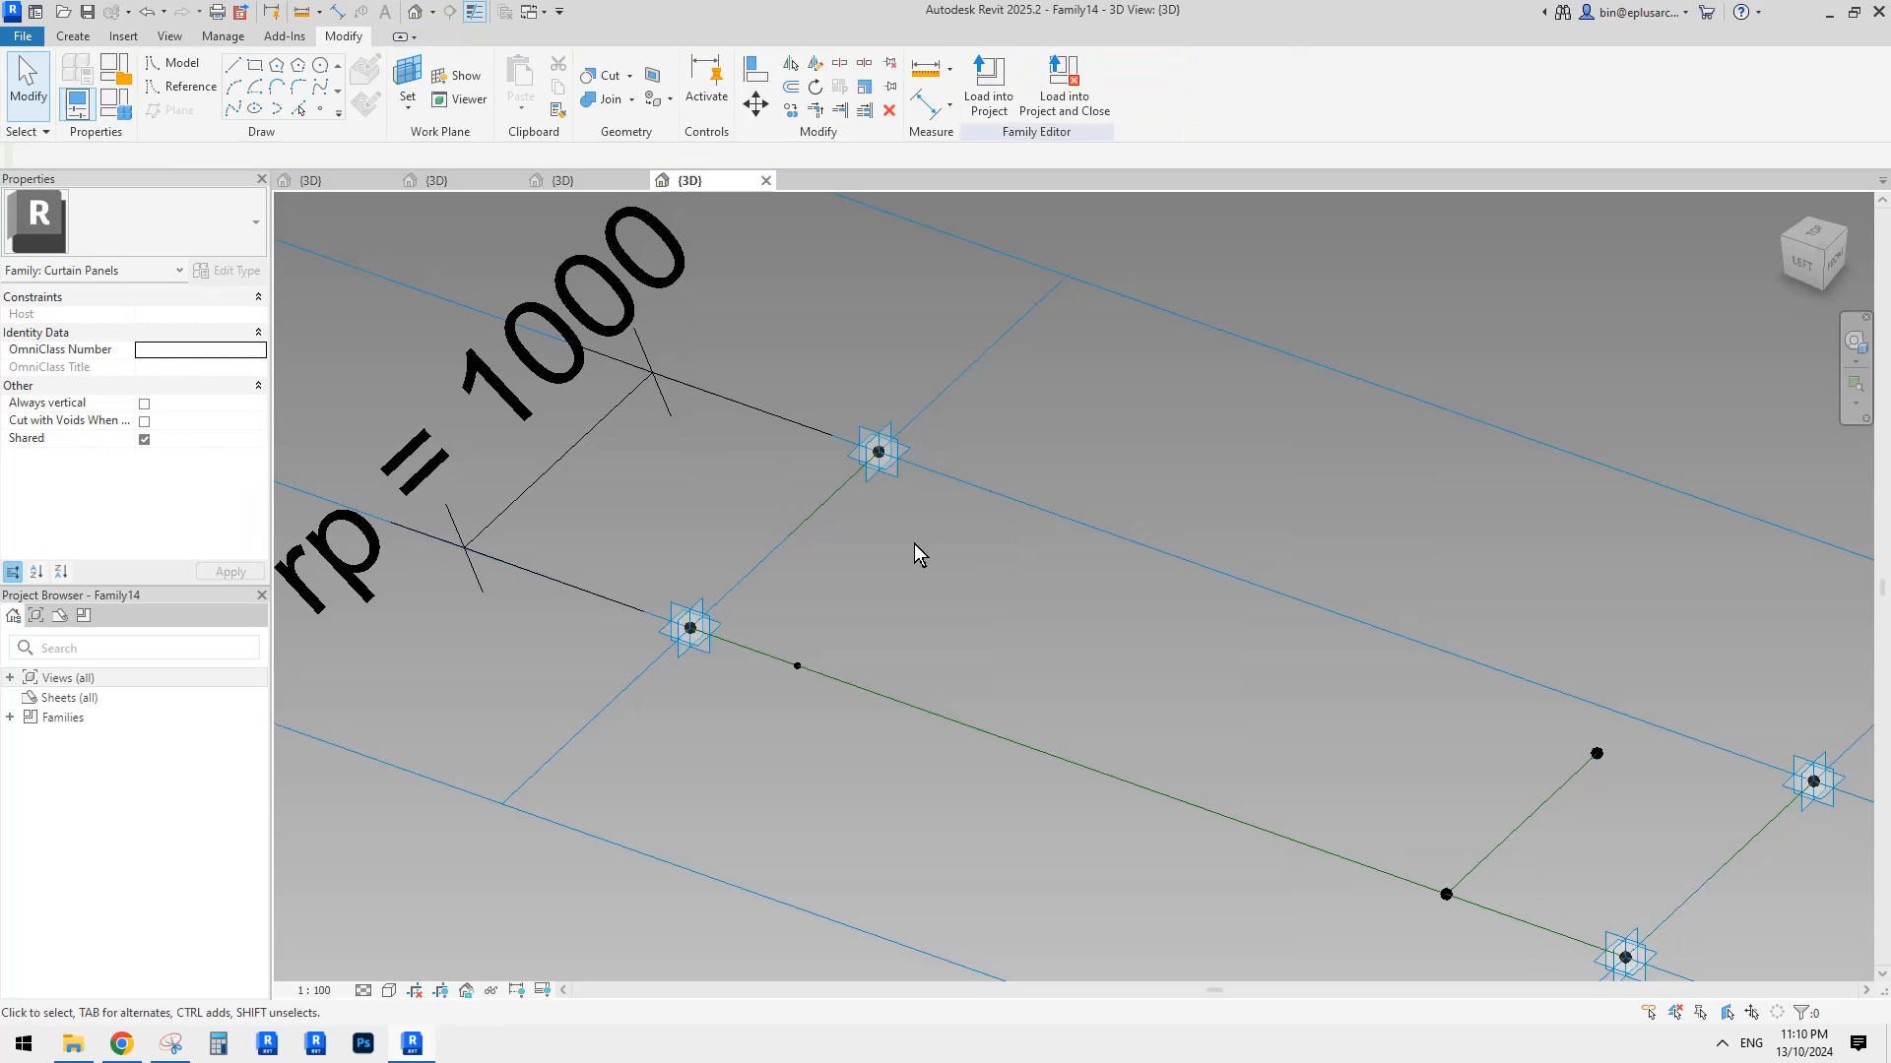
Place a reference point on the horizontal work plane of the base point near the rp dimension and raise it about 279 mm.
scroll(937, 528, up, 2)
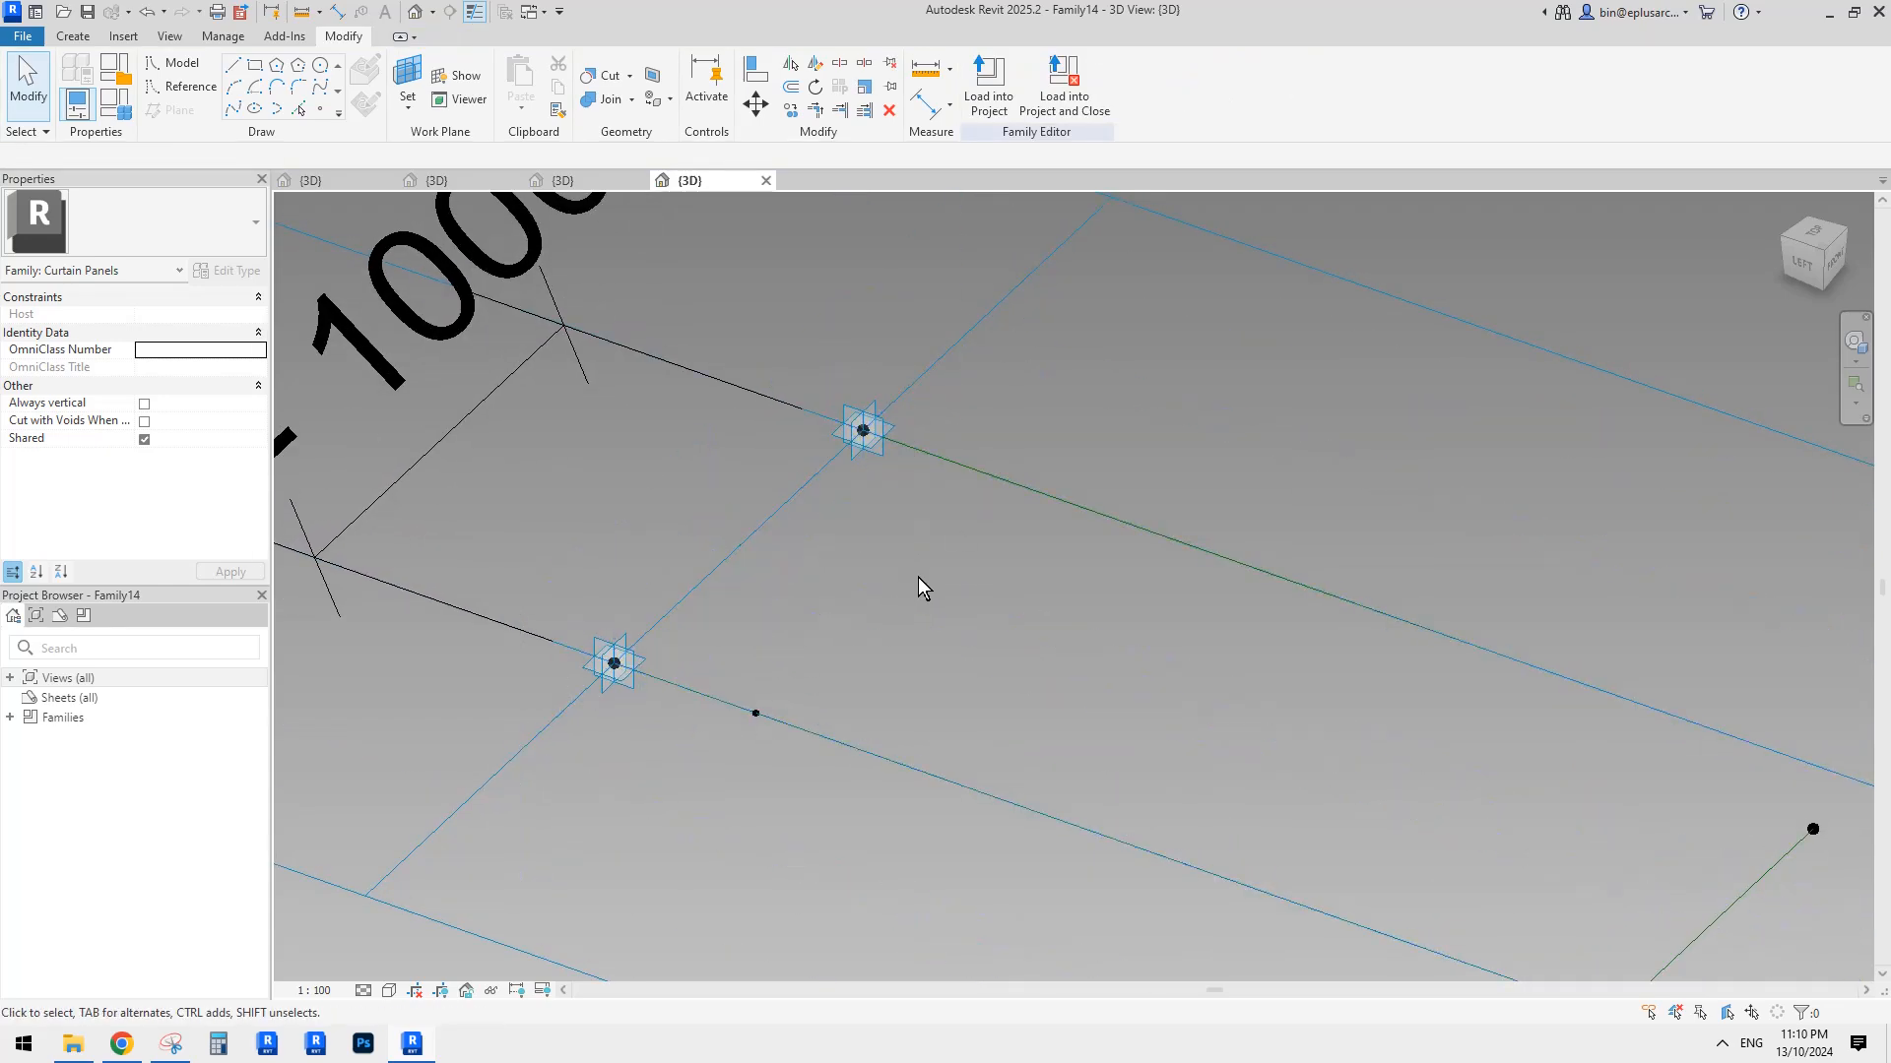
middle_drag(919, 583, 886, 607)
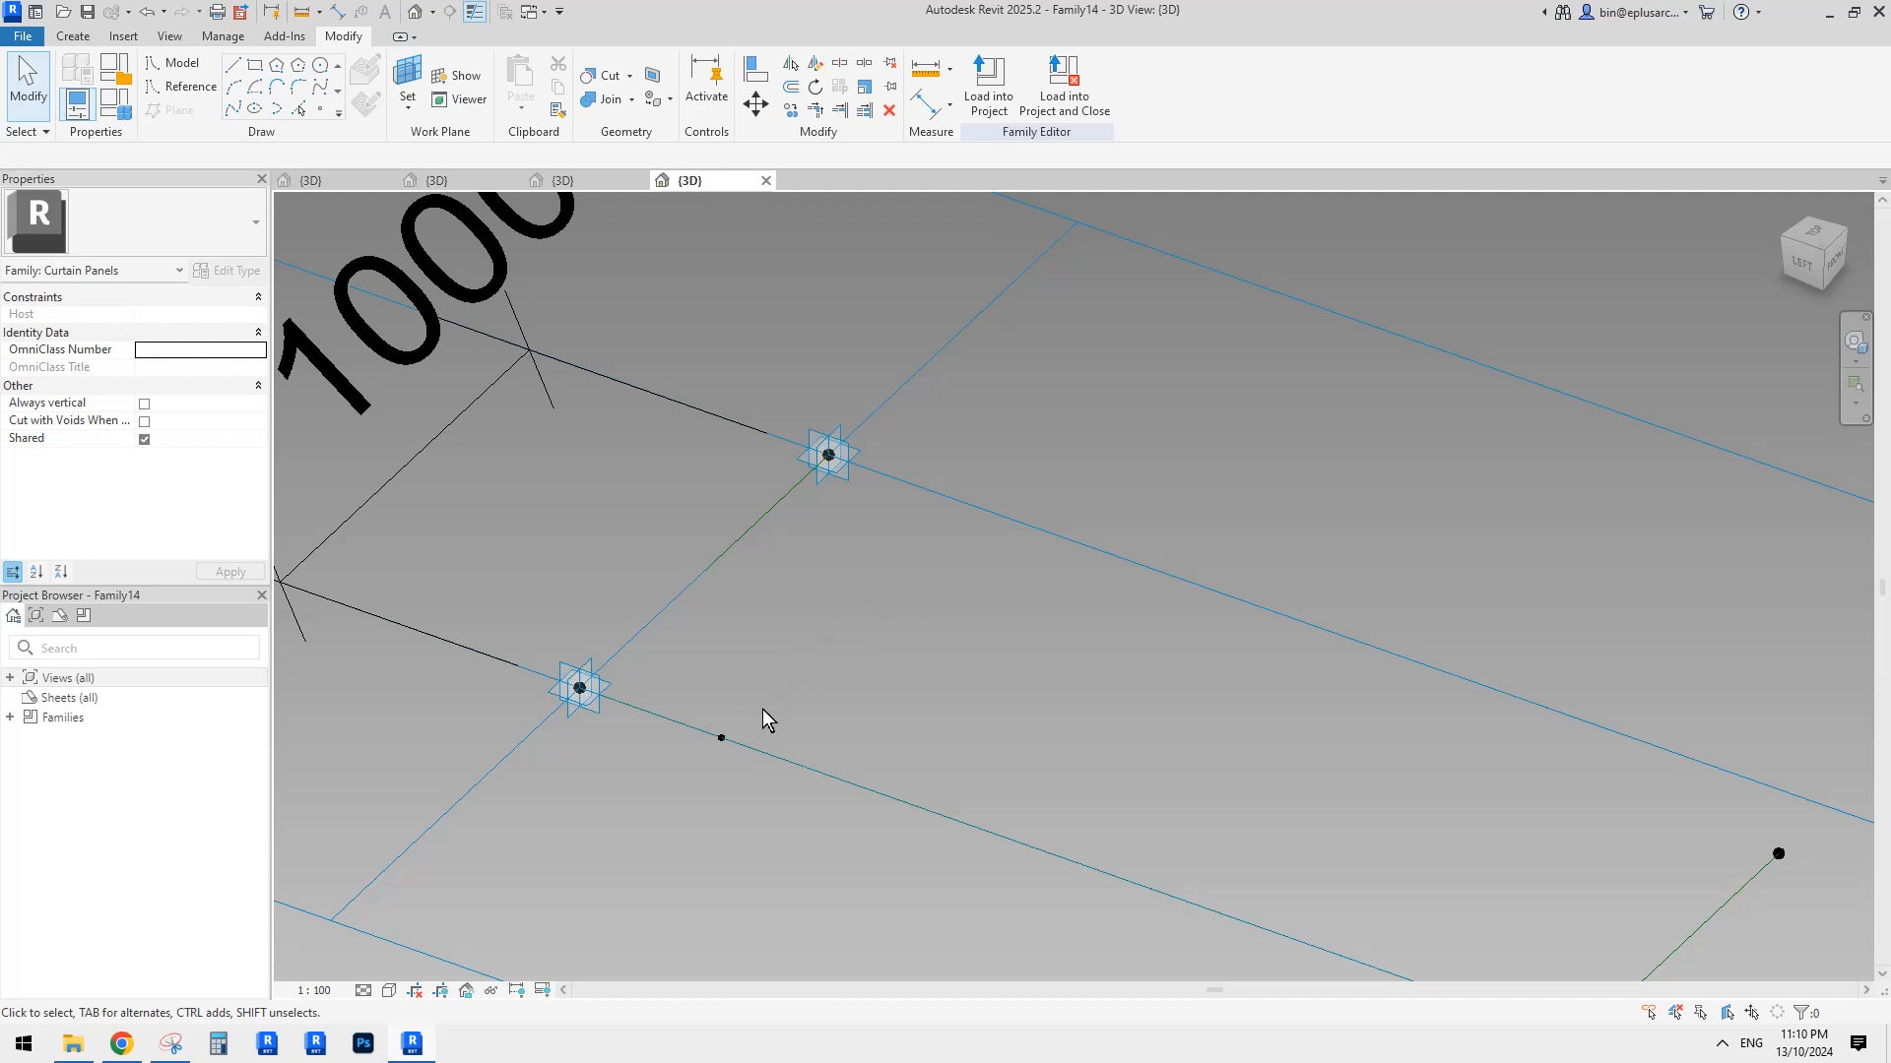
scroll(849, 647, up, 1)
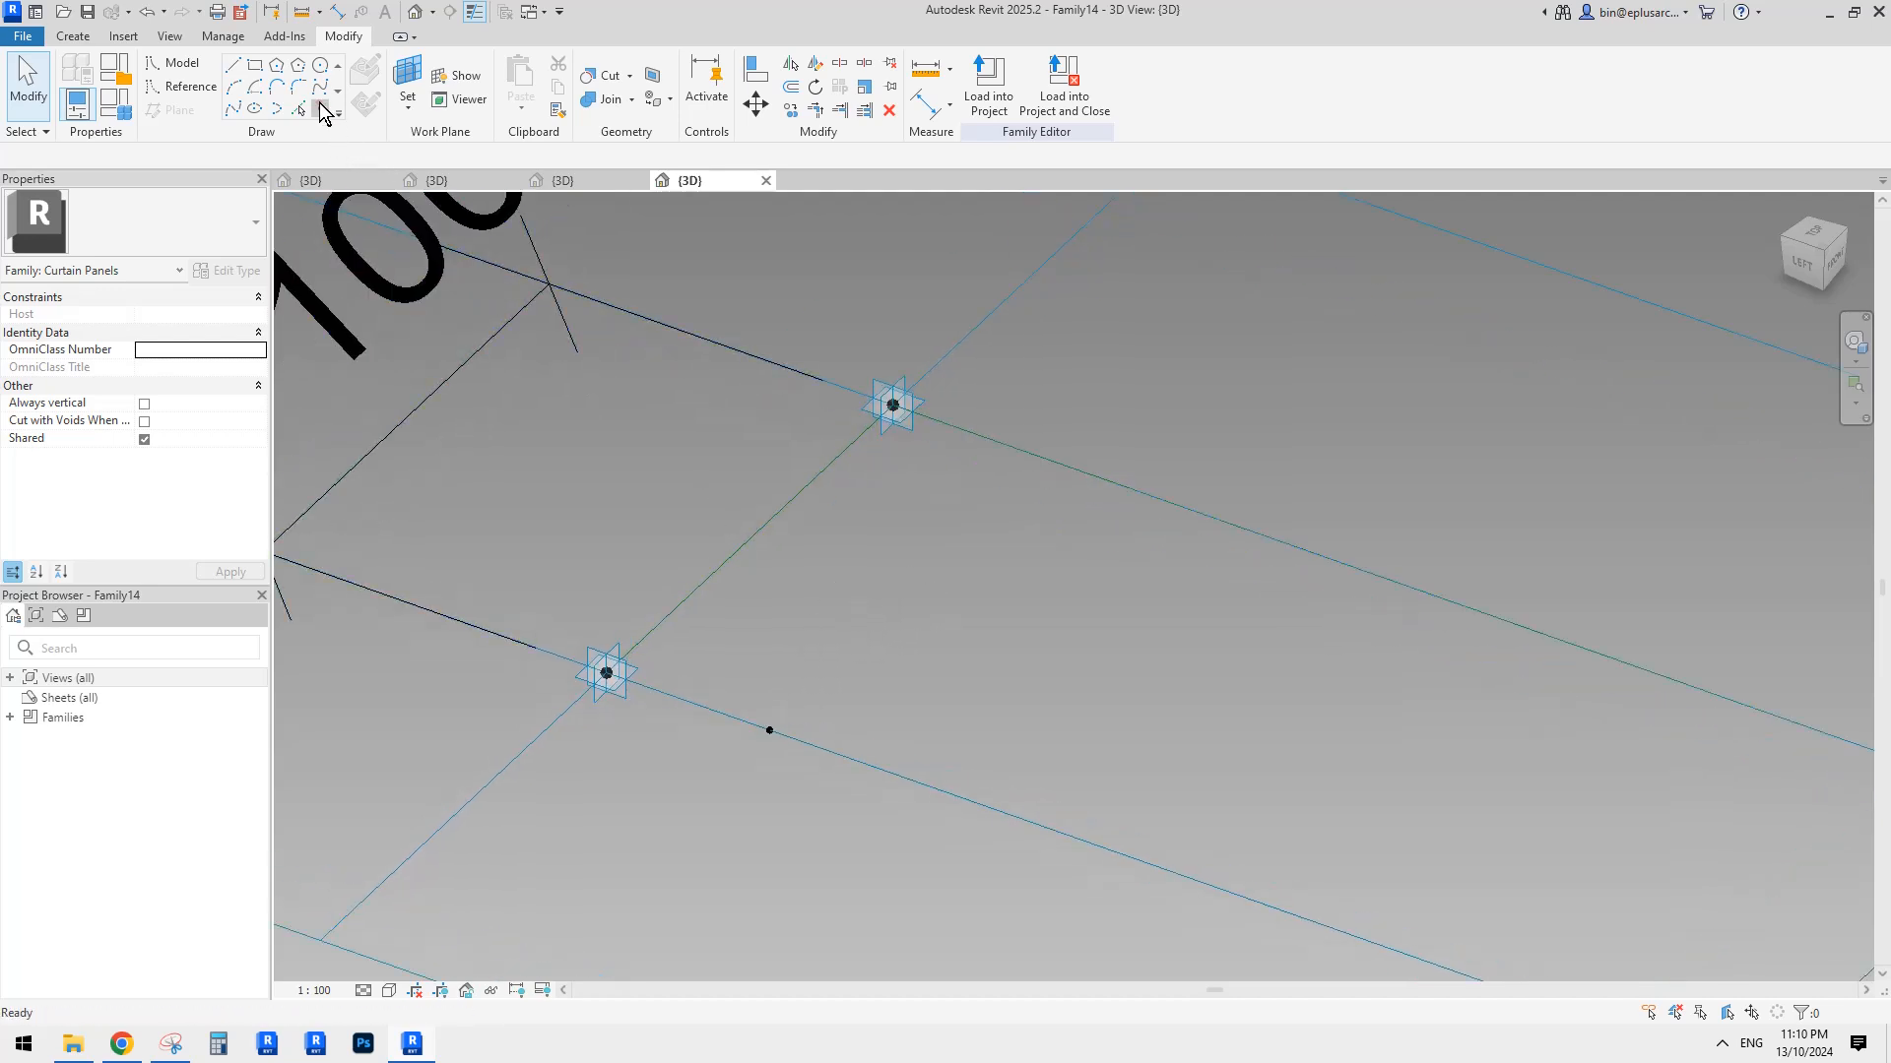
click(319, 107)
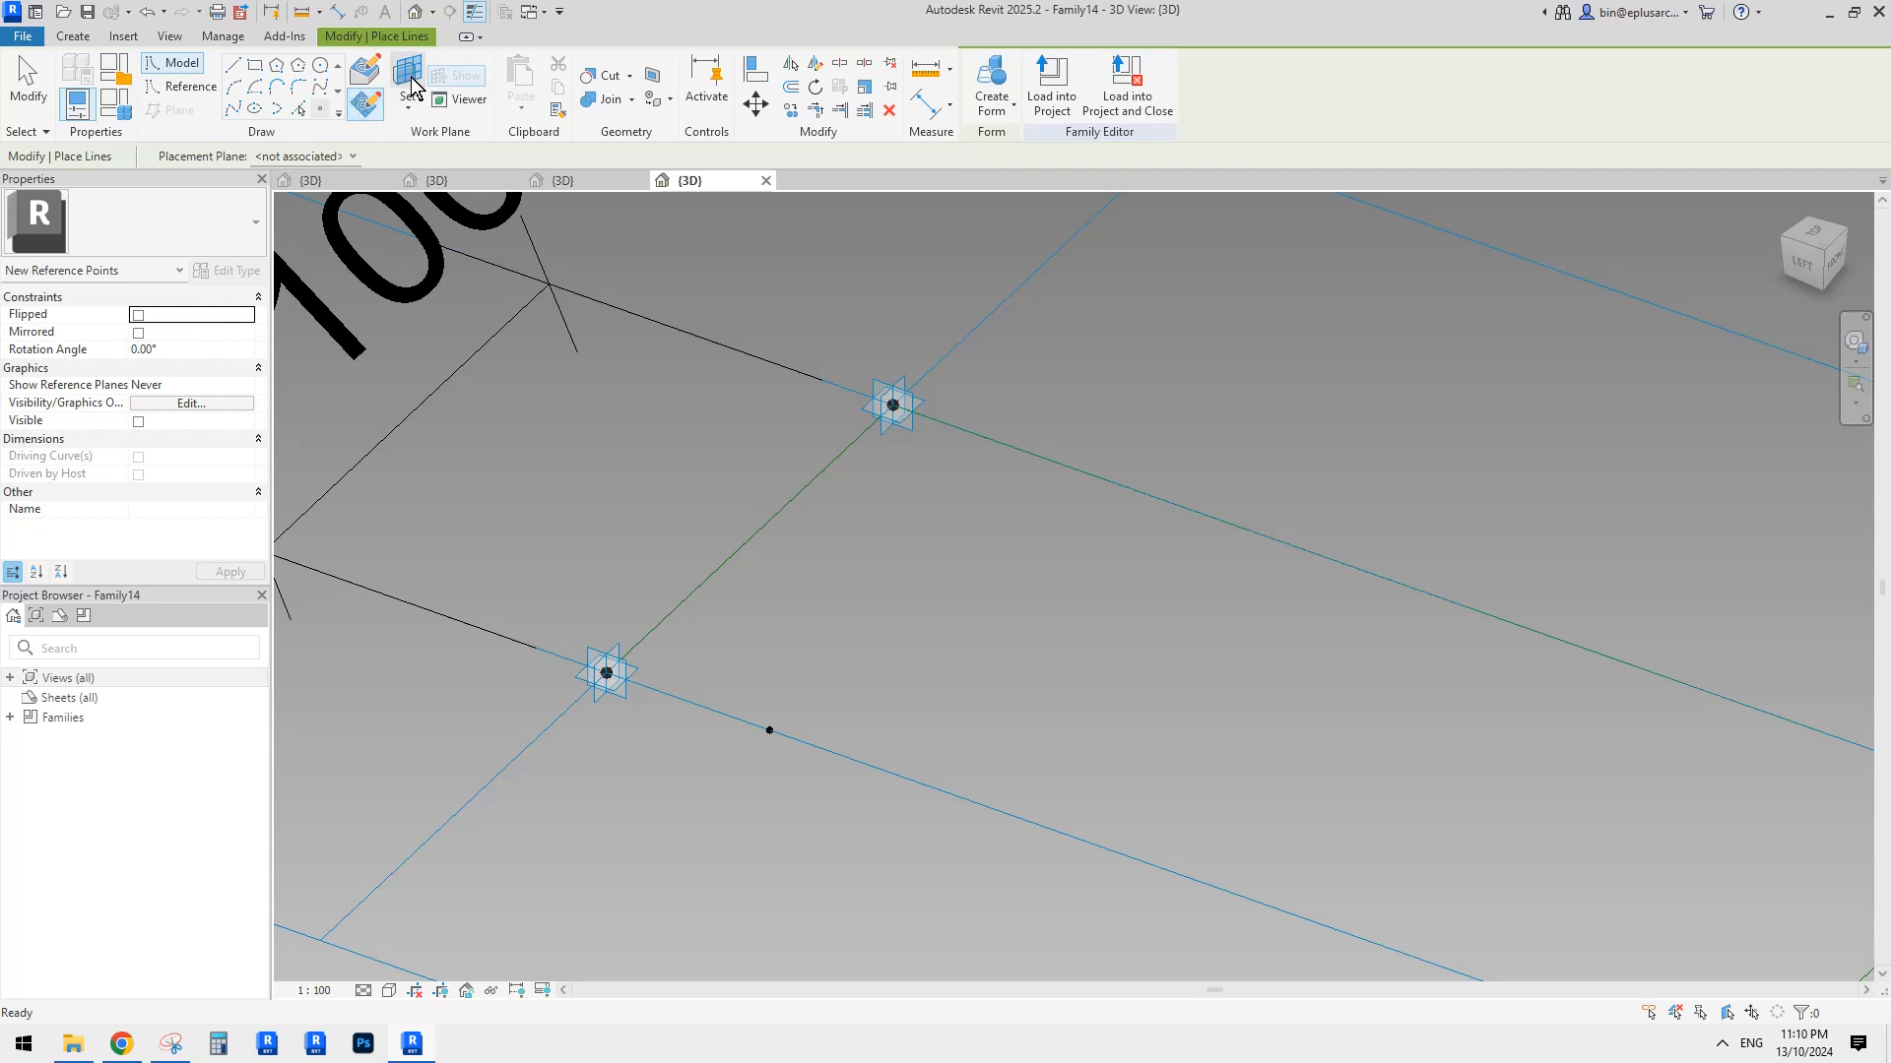
click(410, 83)
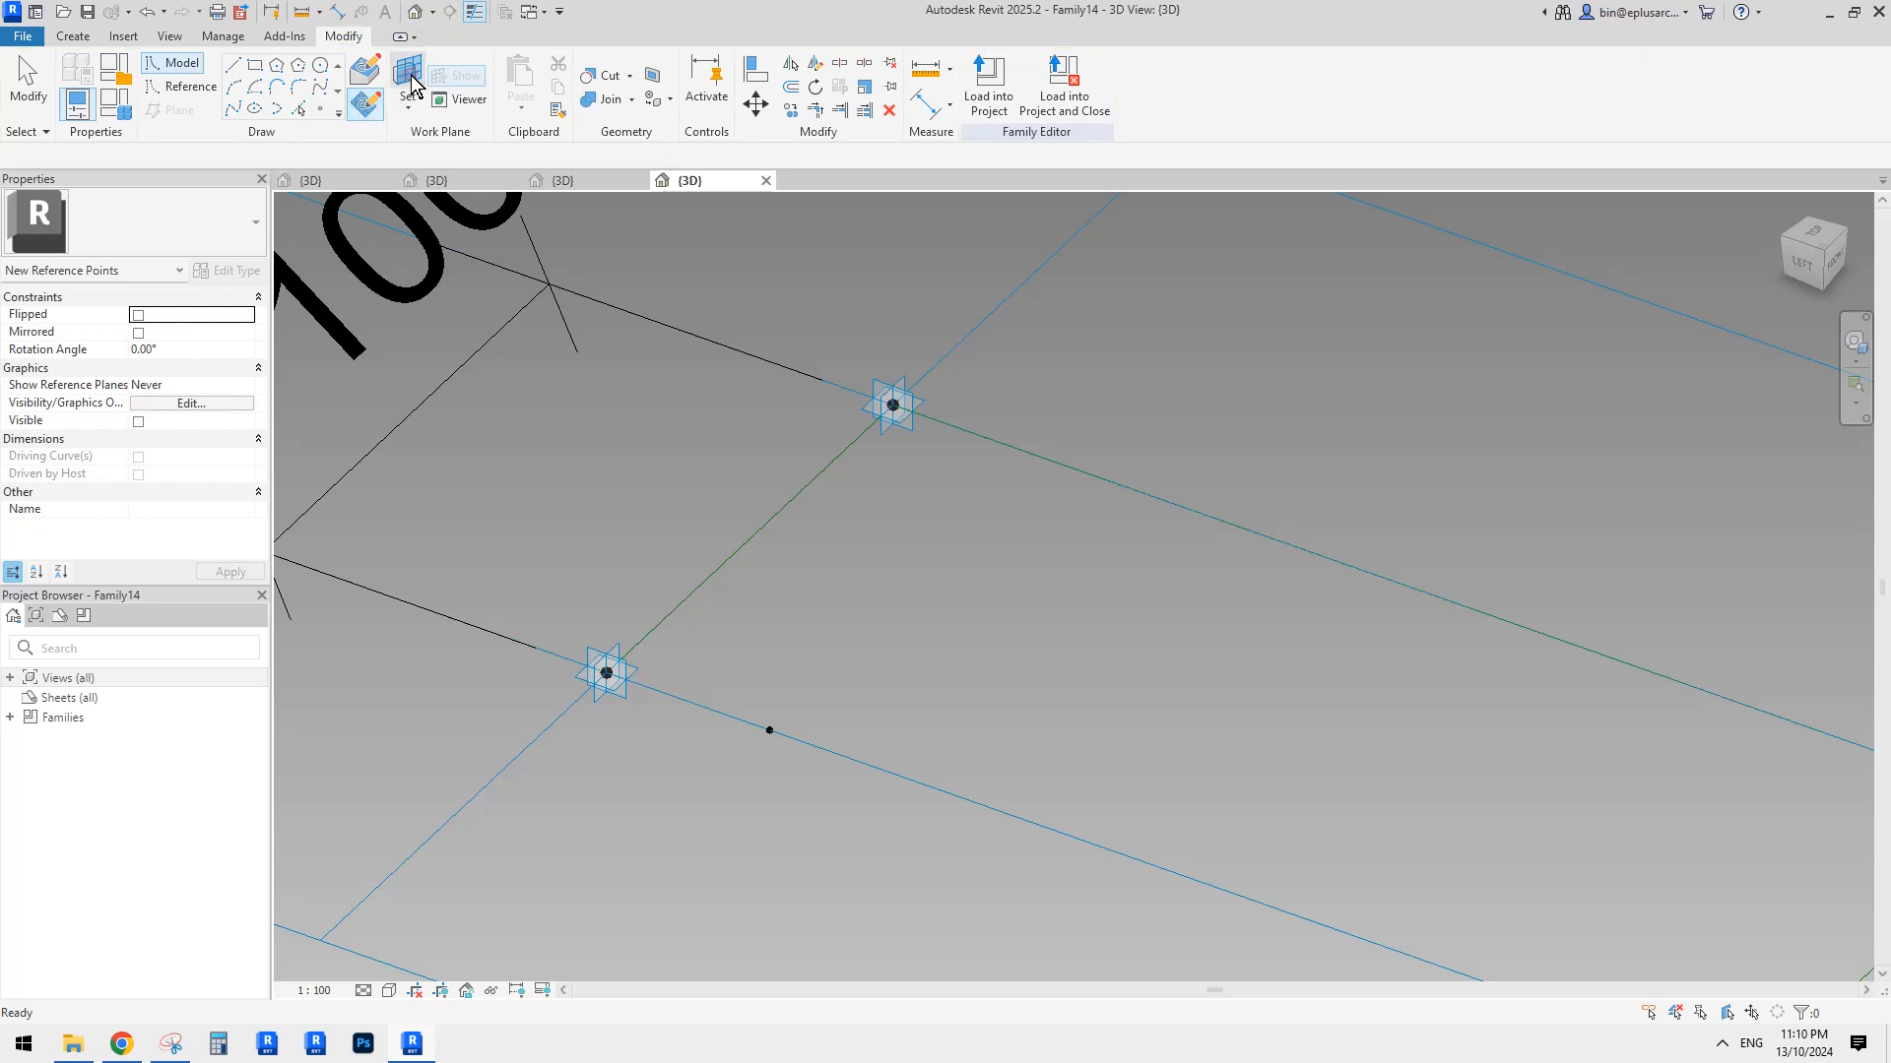
click(770, 729)
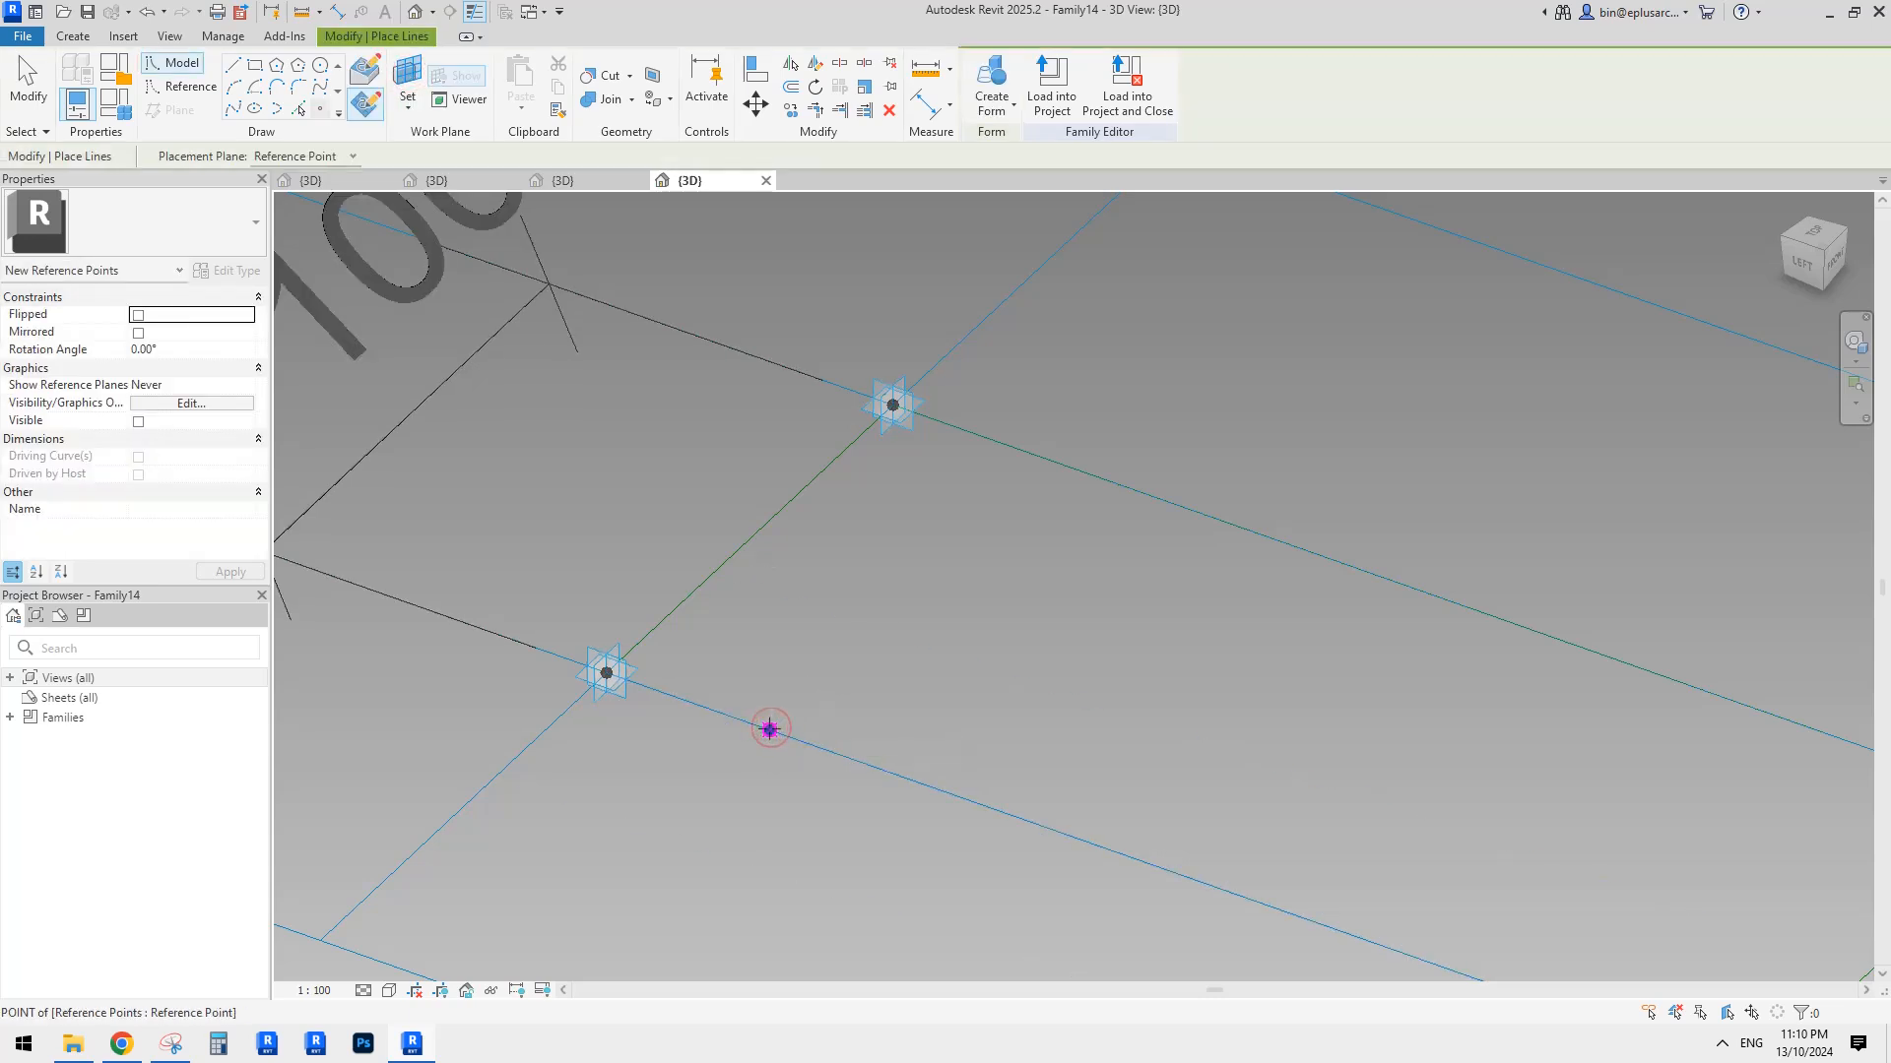
click(770, 729)
click(1003, 584)
key(Escape)
click(770, 730)
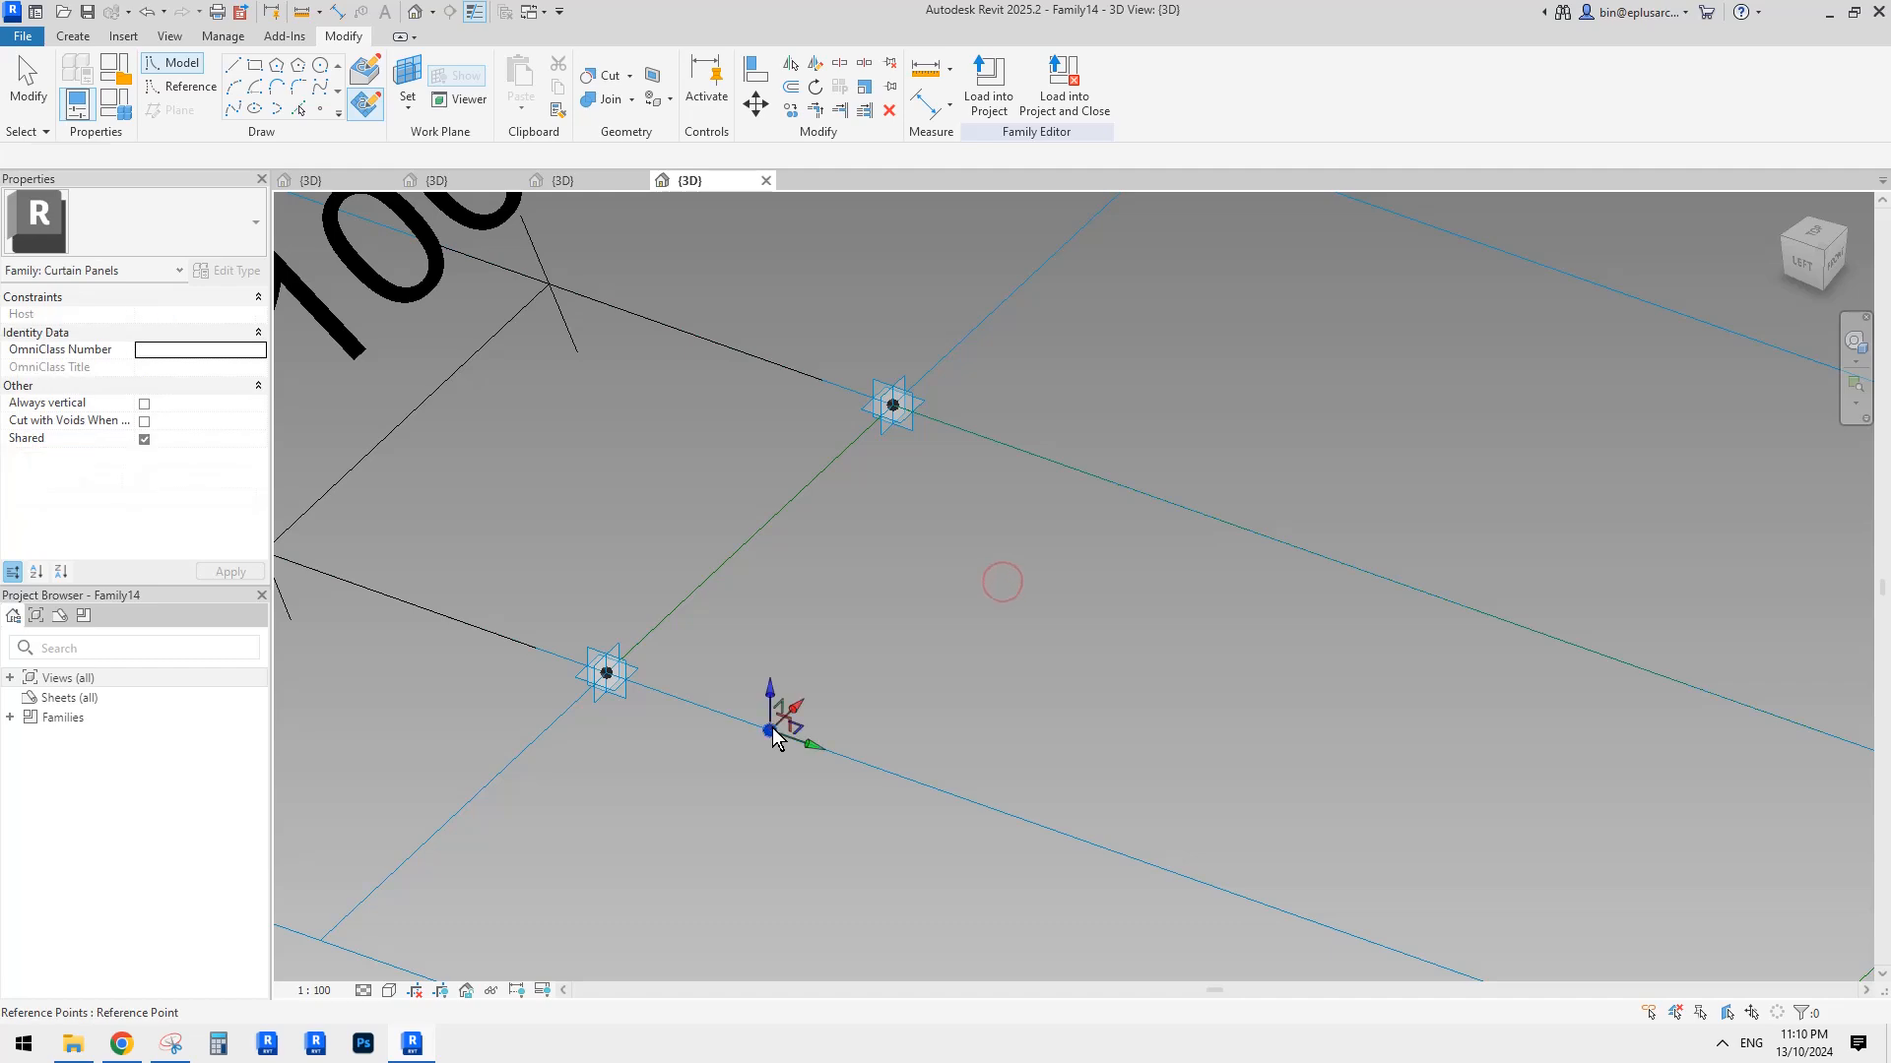
shift+middle_drag(775, 734, 744, 714)
drag(772, 682, 774, 548)
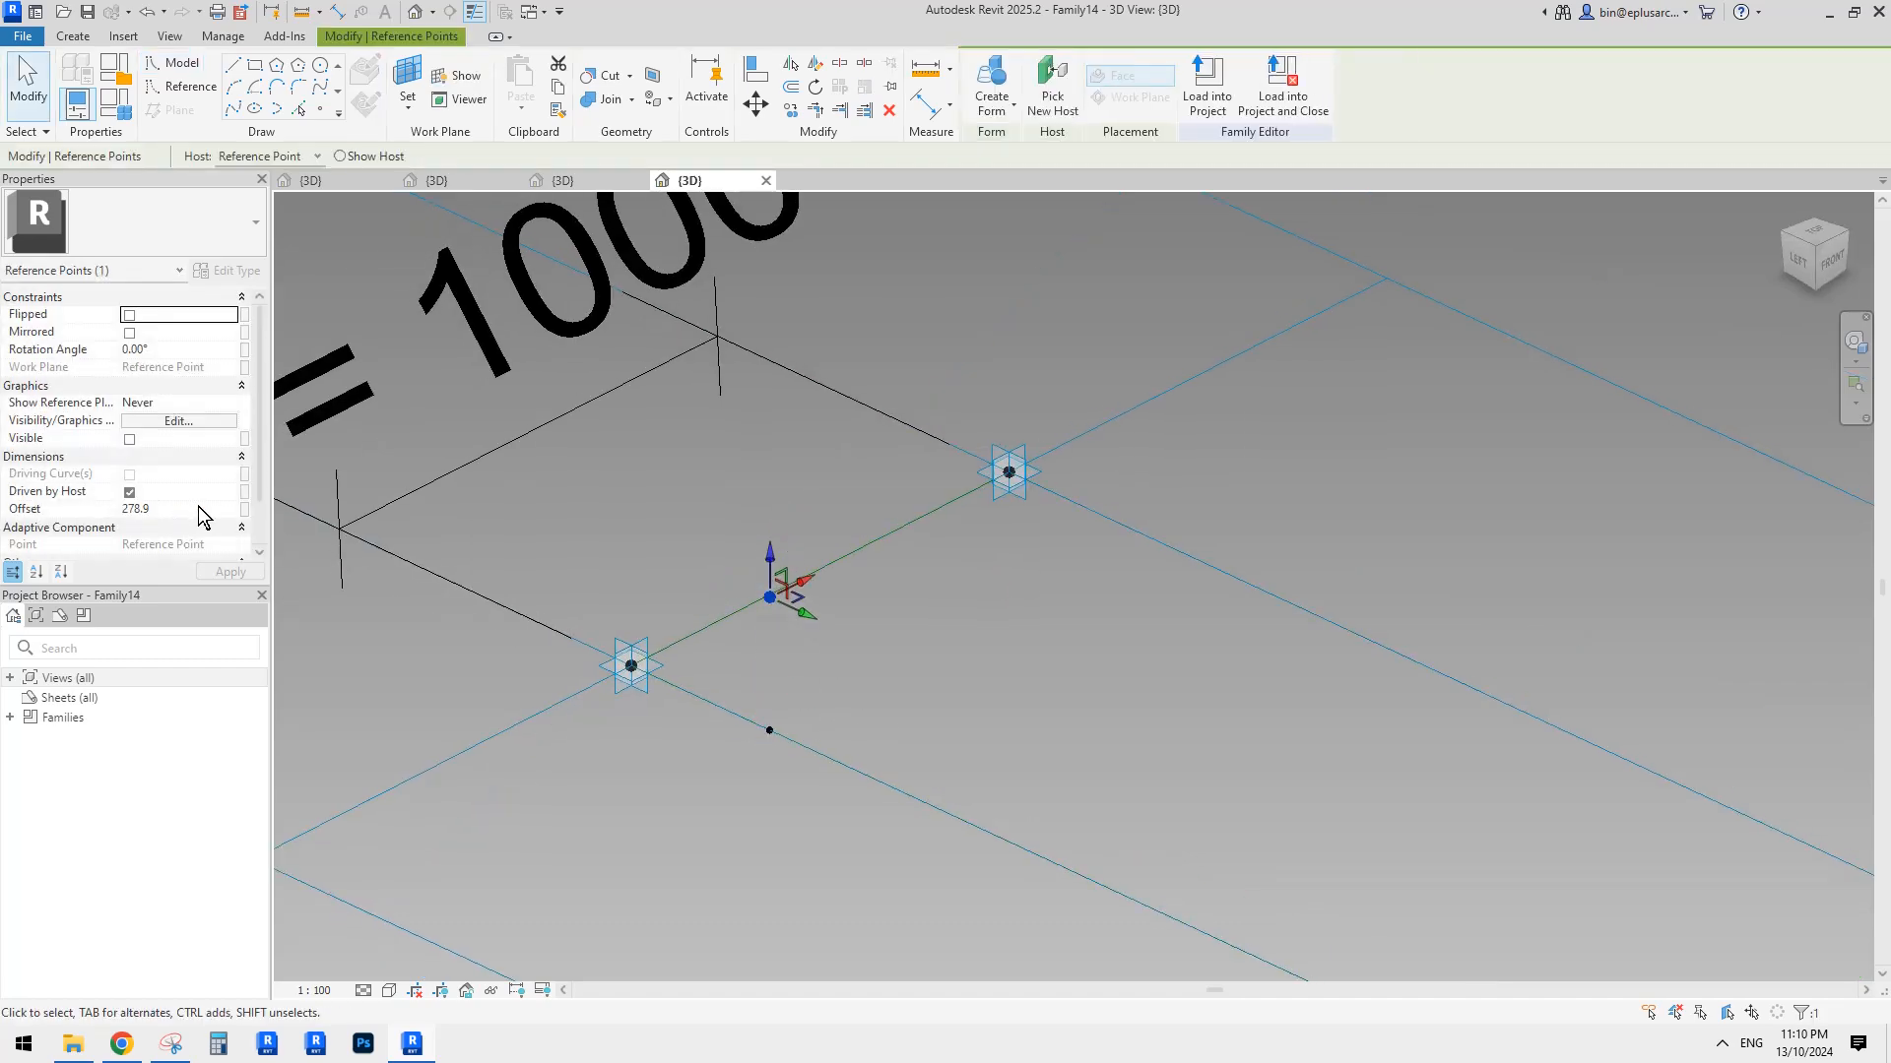
Associate the raised point's Offset with a new instance length parameter named h.
scroll(813, 581, down, 3)
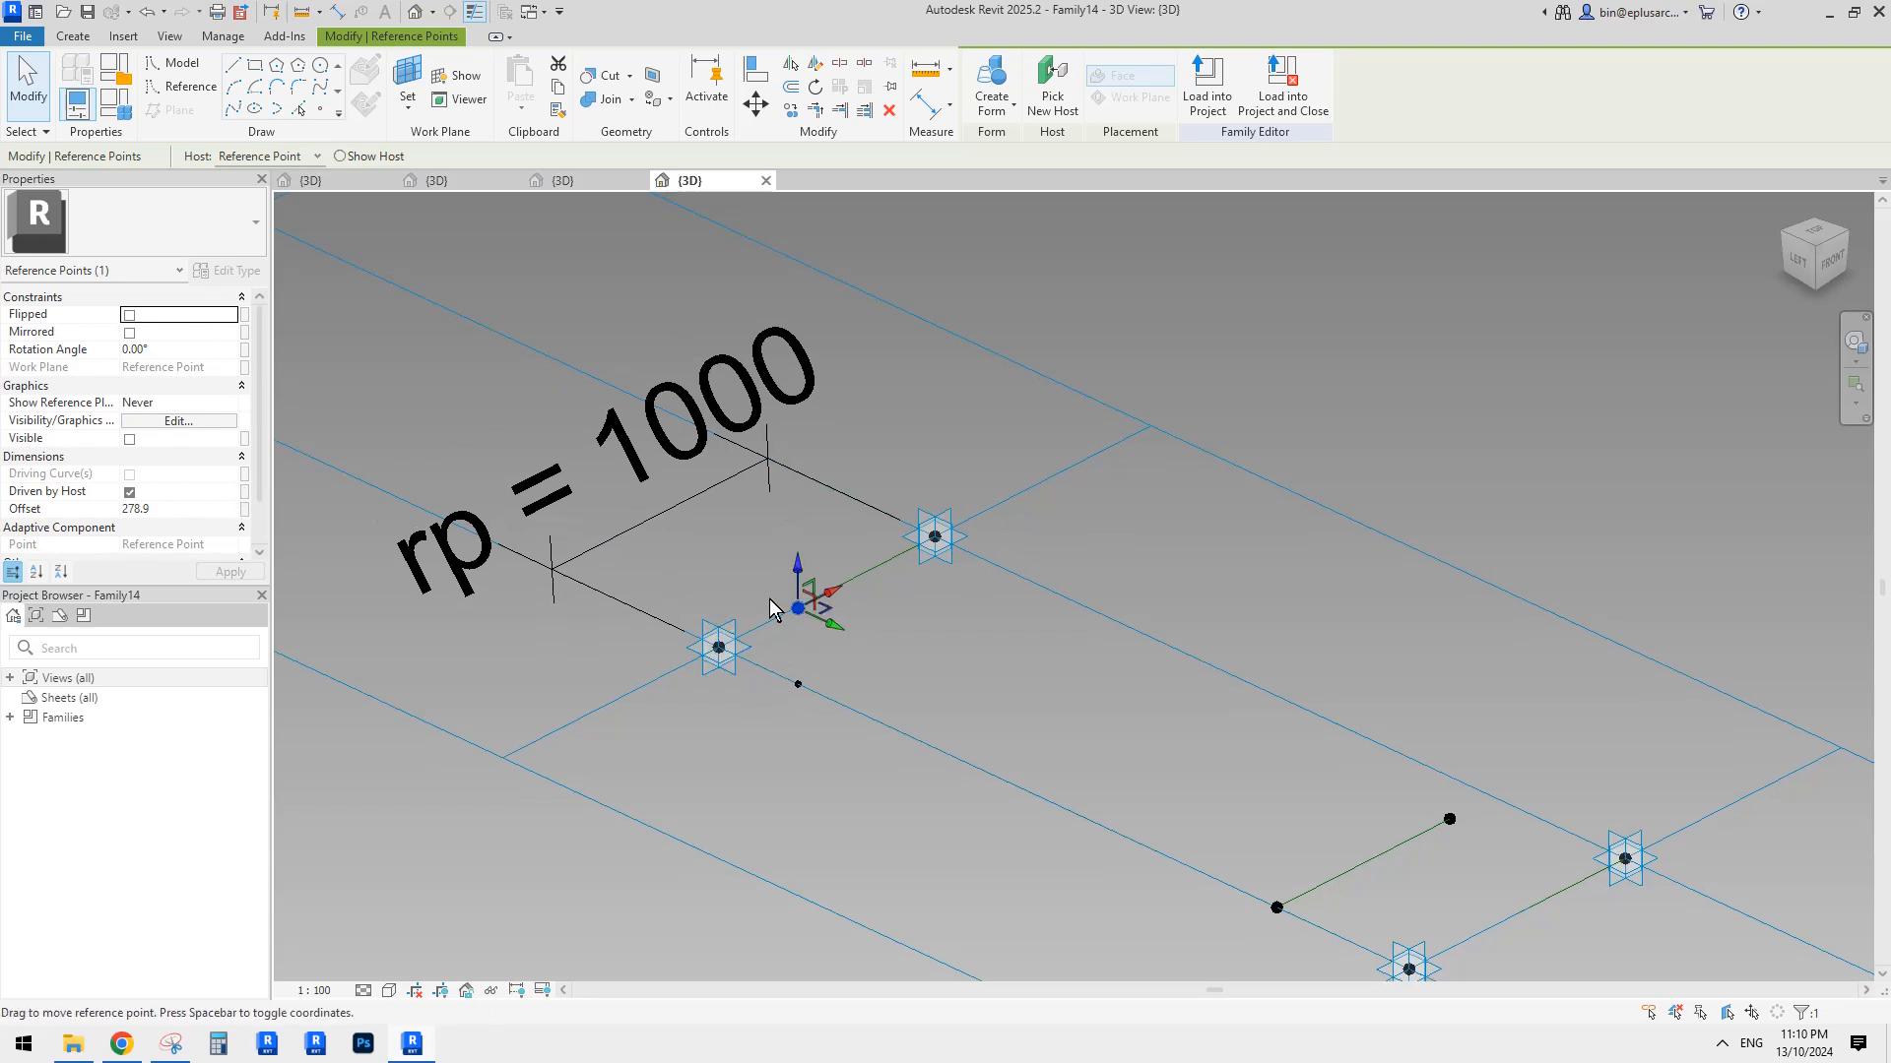
click(244, 509)
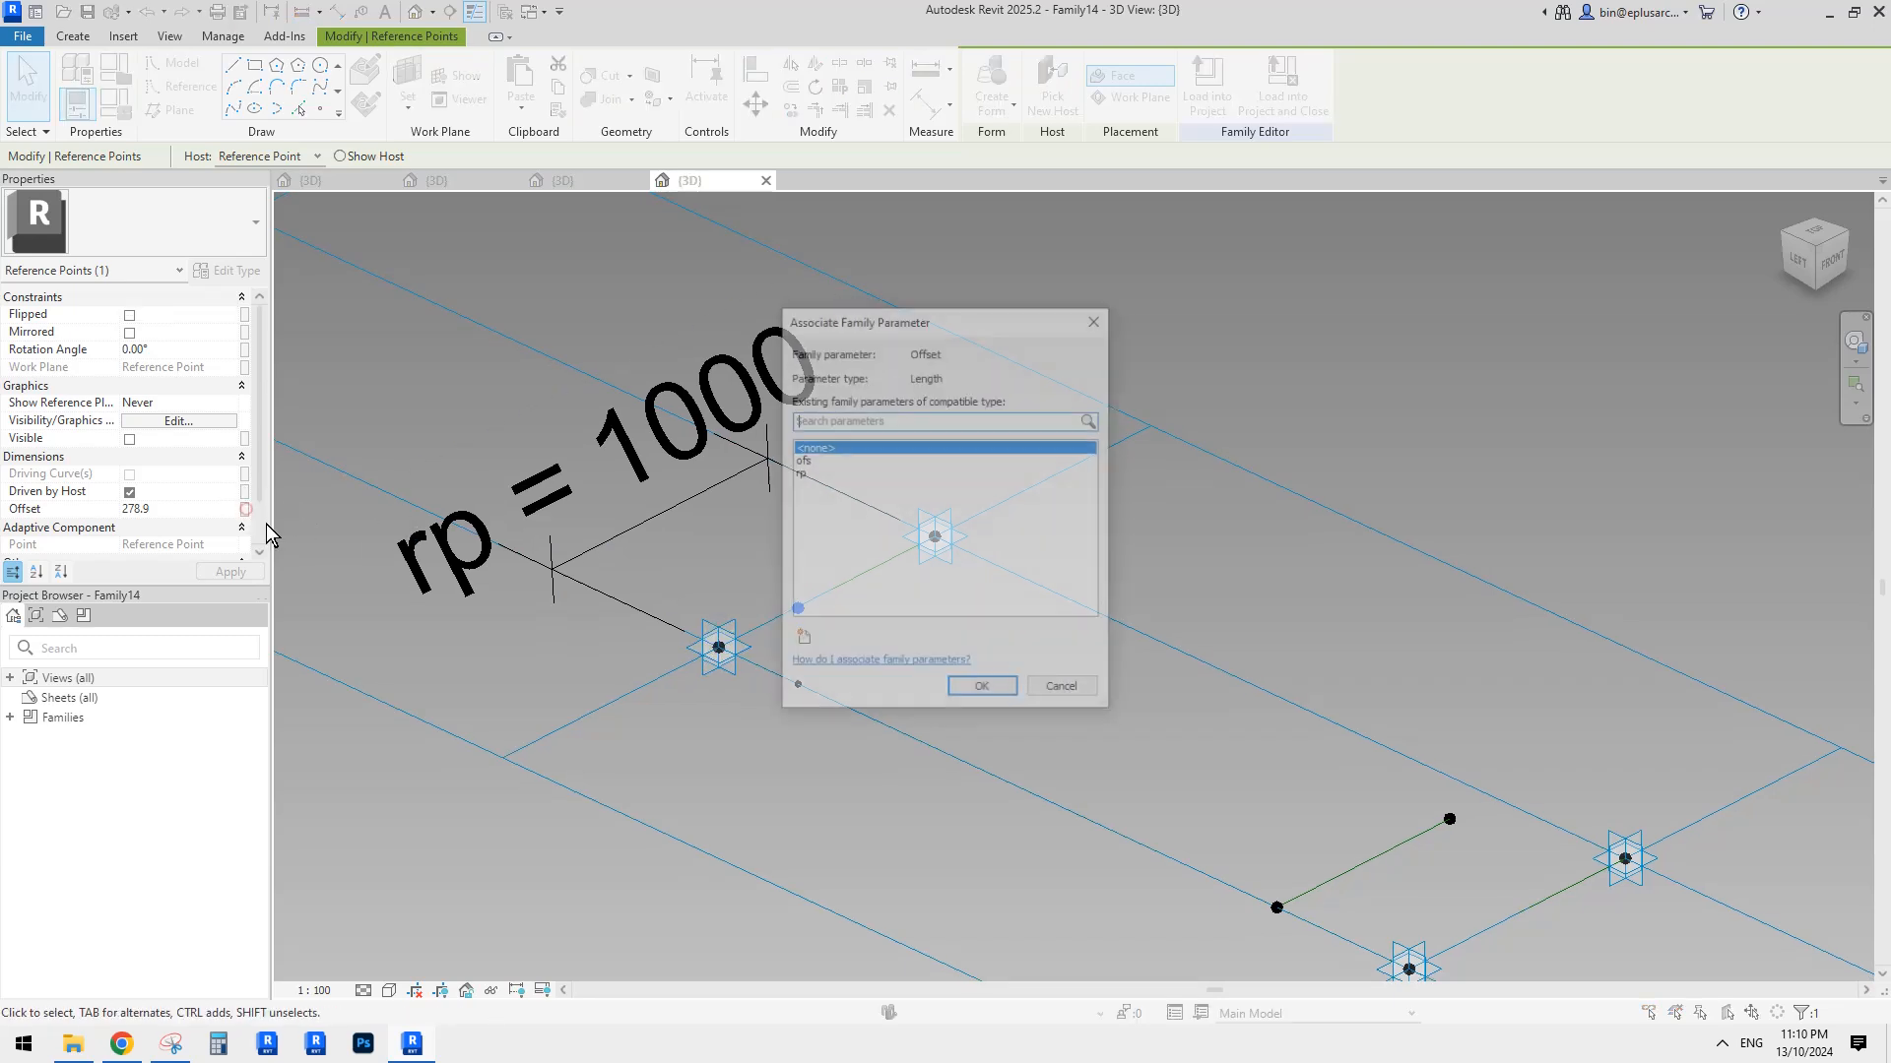
click(802, 642)
text(h)
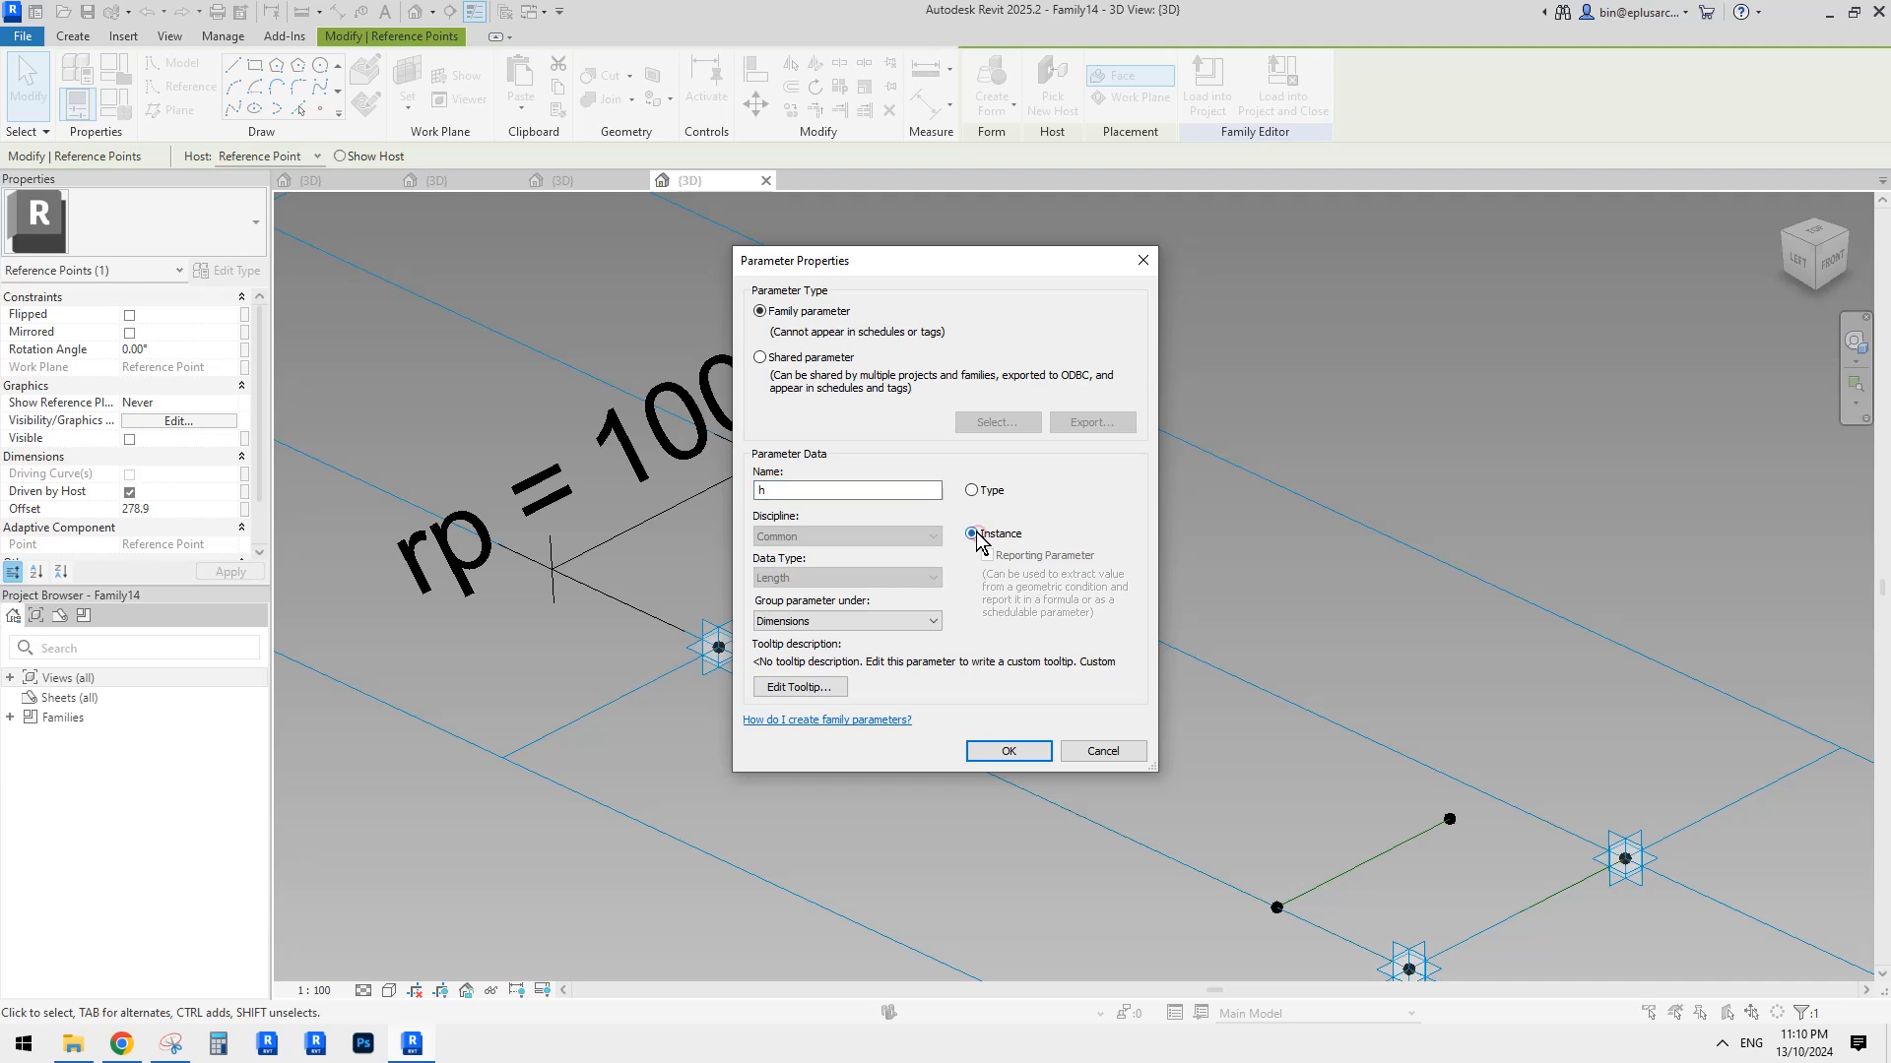
click(1010, 753)
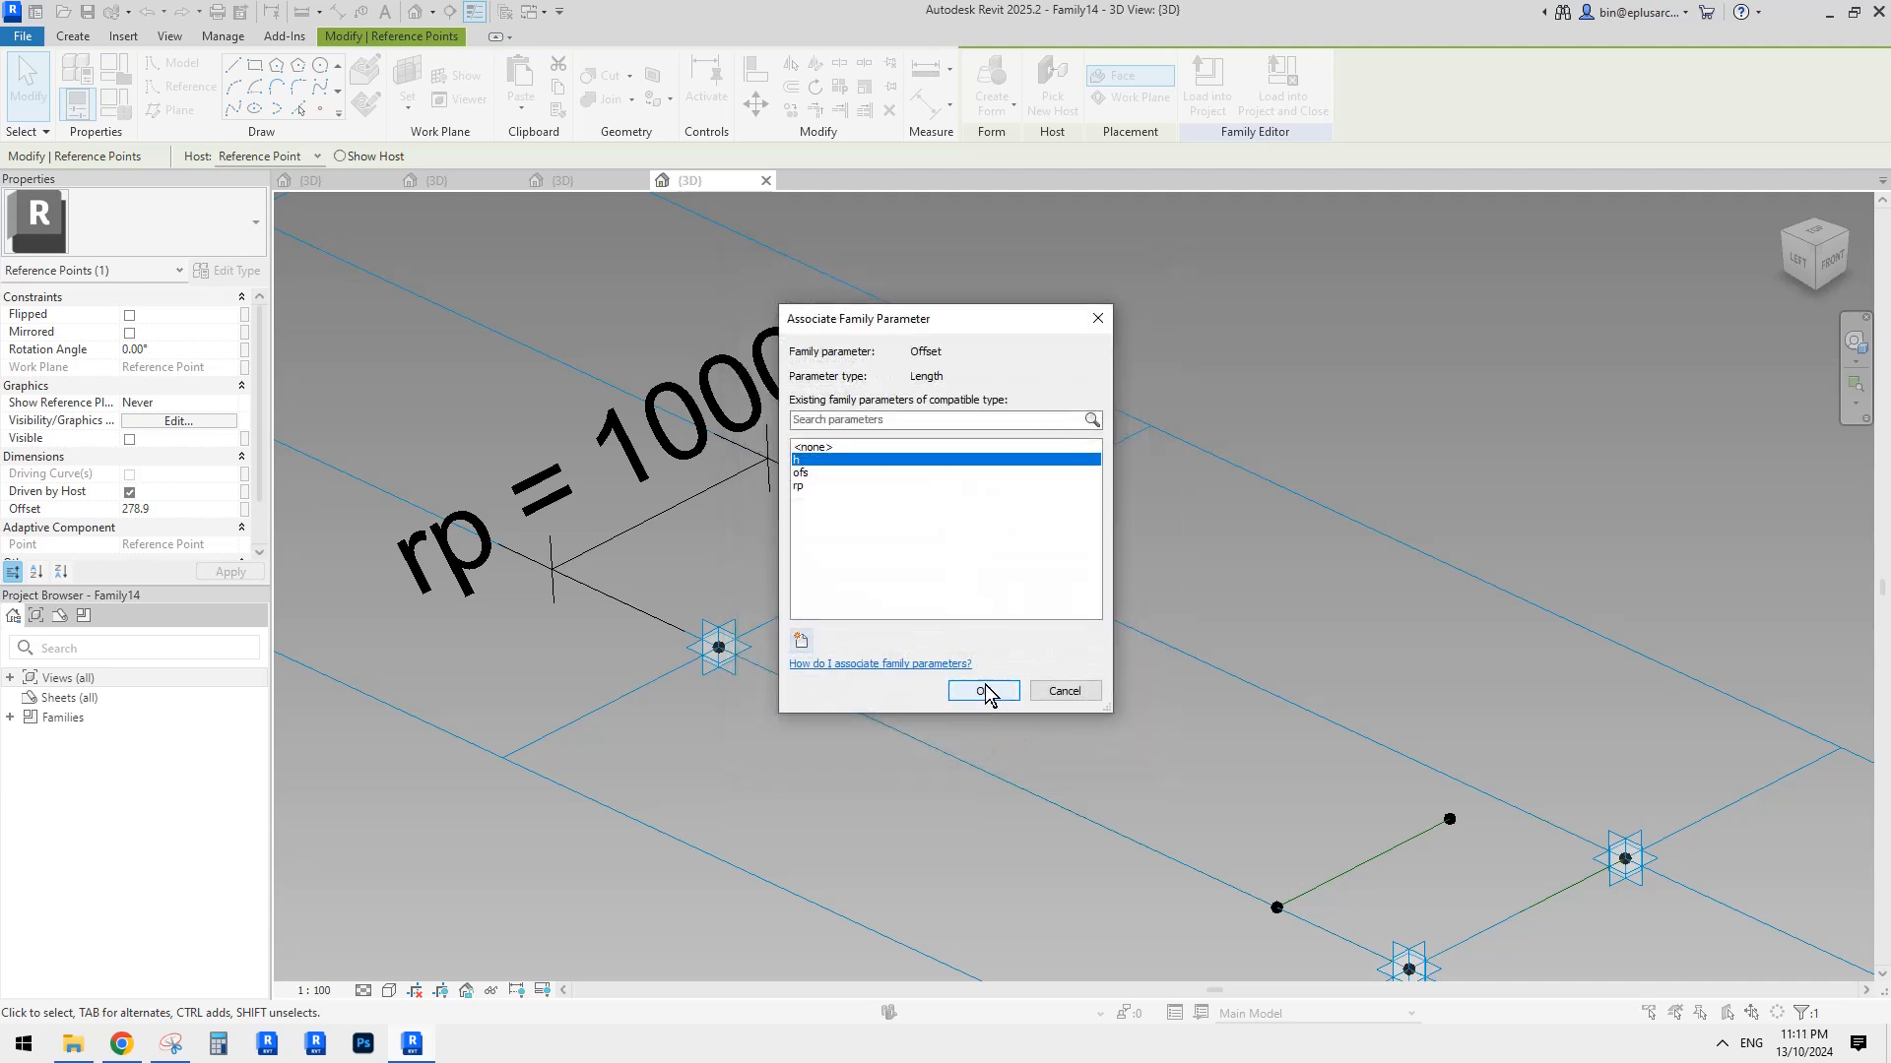
click(985, 690)
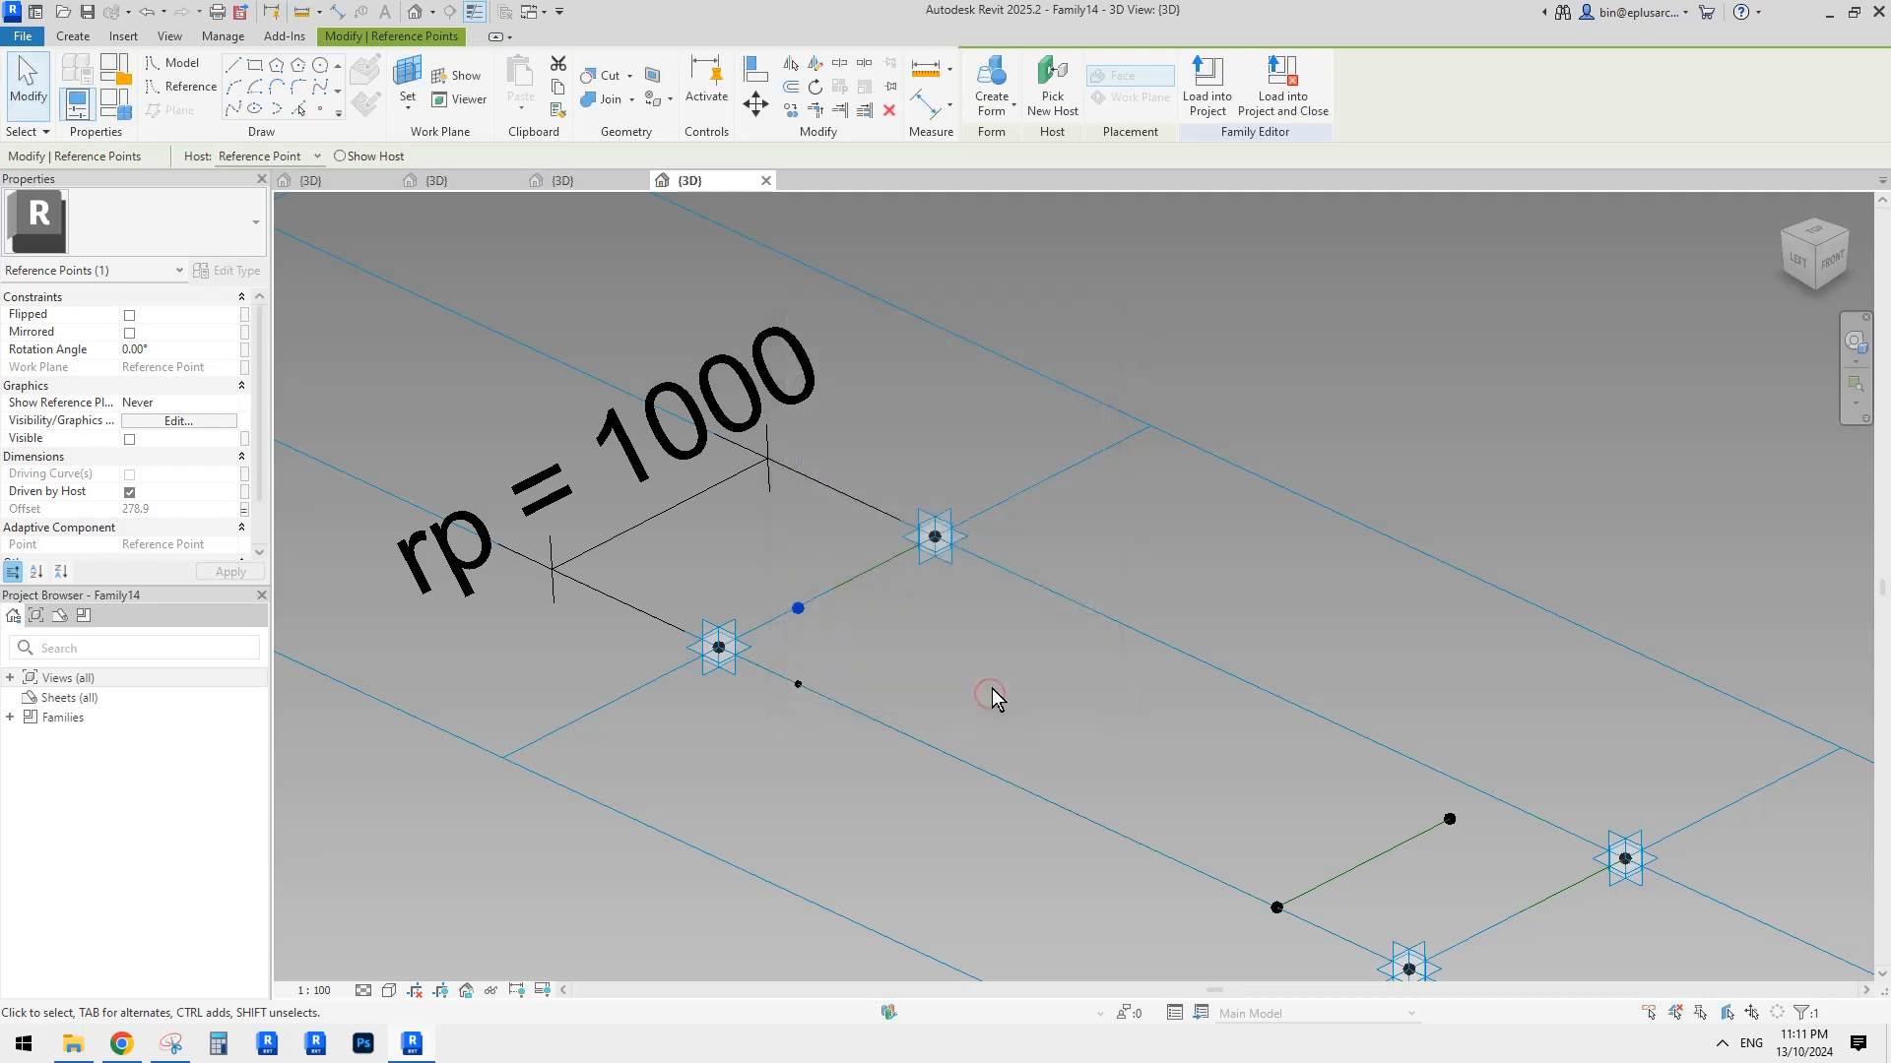
Move the h-driven point up and down to flex its offset, leaving it well above the base point.
scroll(833, 680, up, 3)
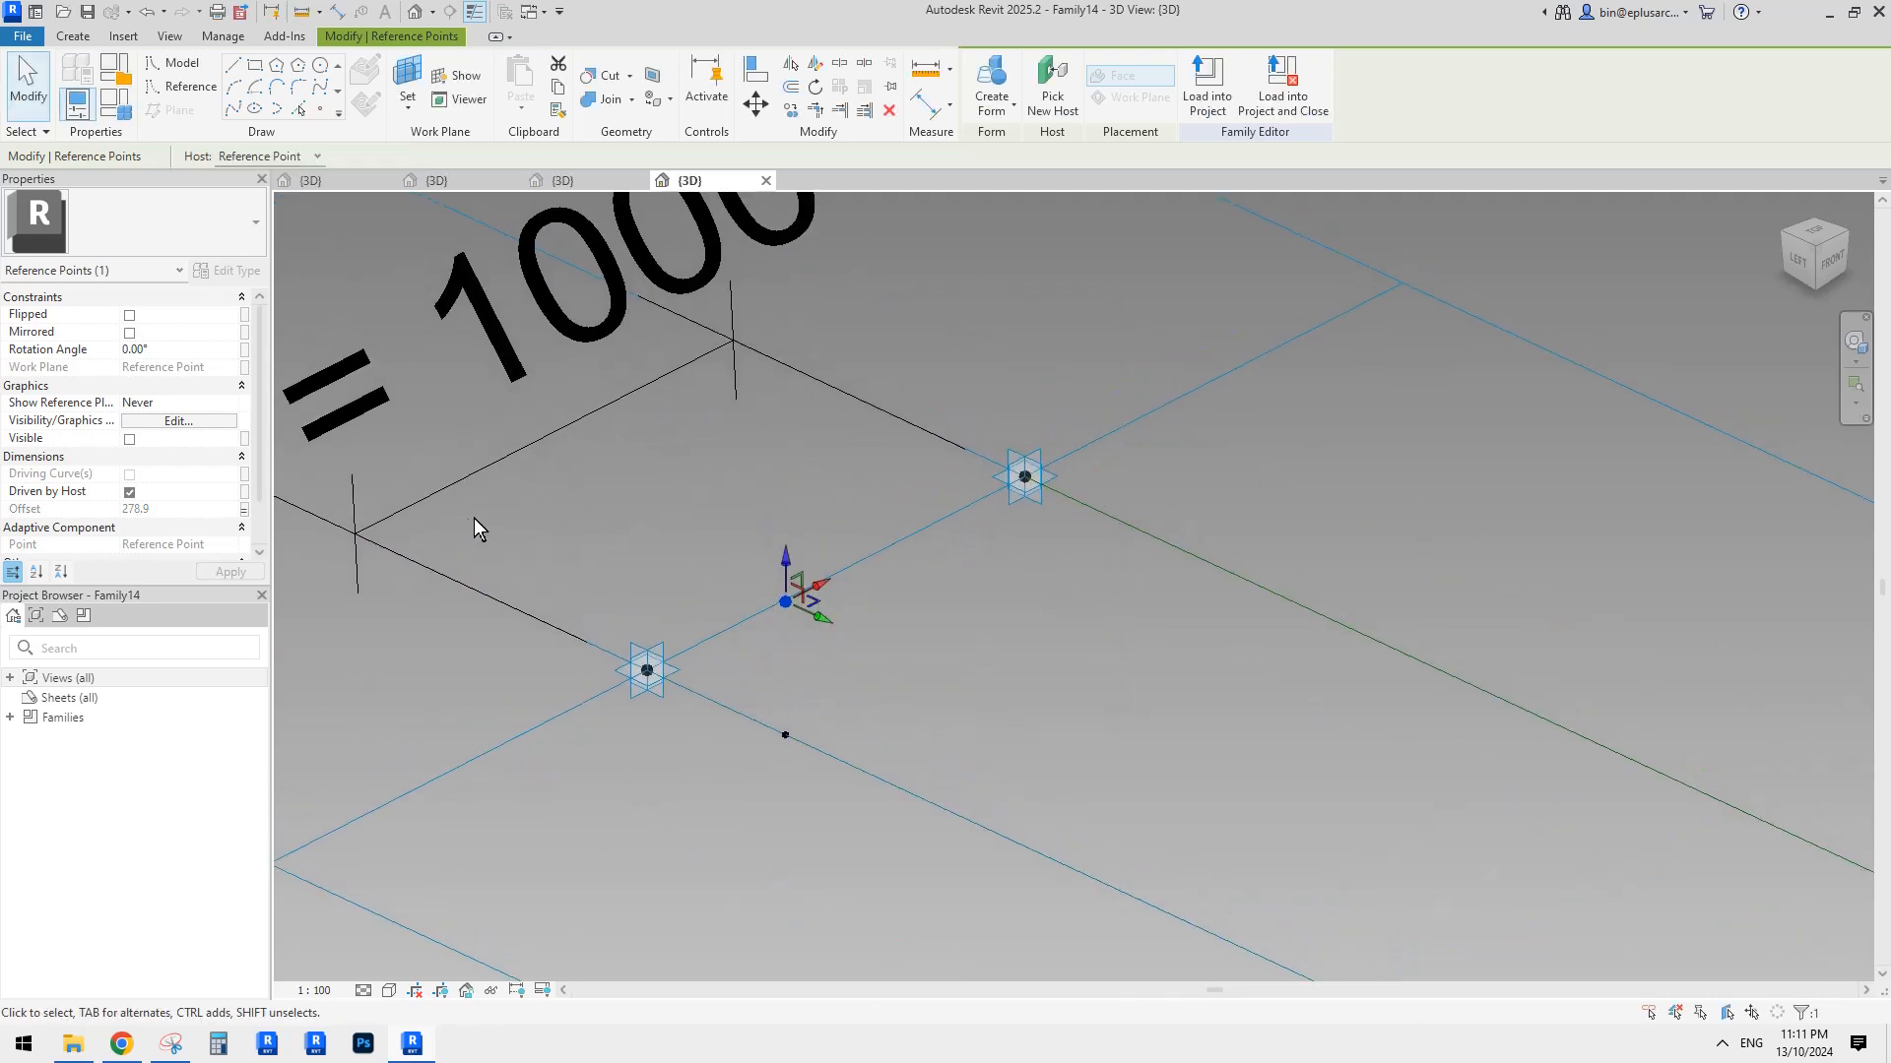
middle_drag(860, 601, 858, 546)
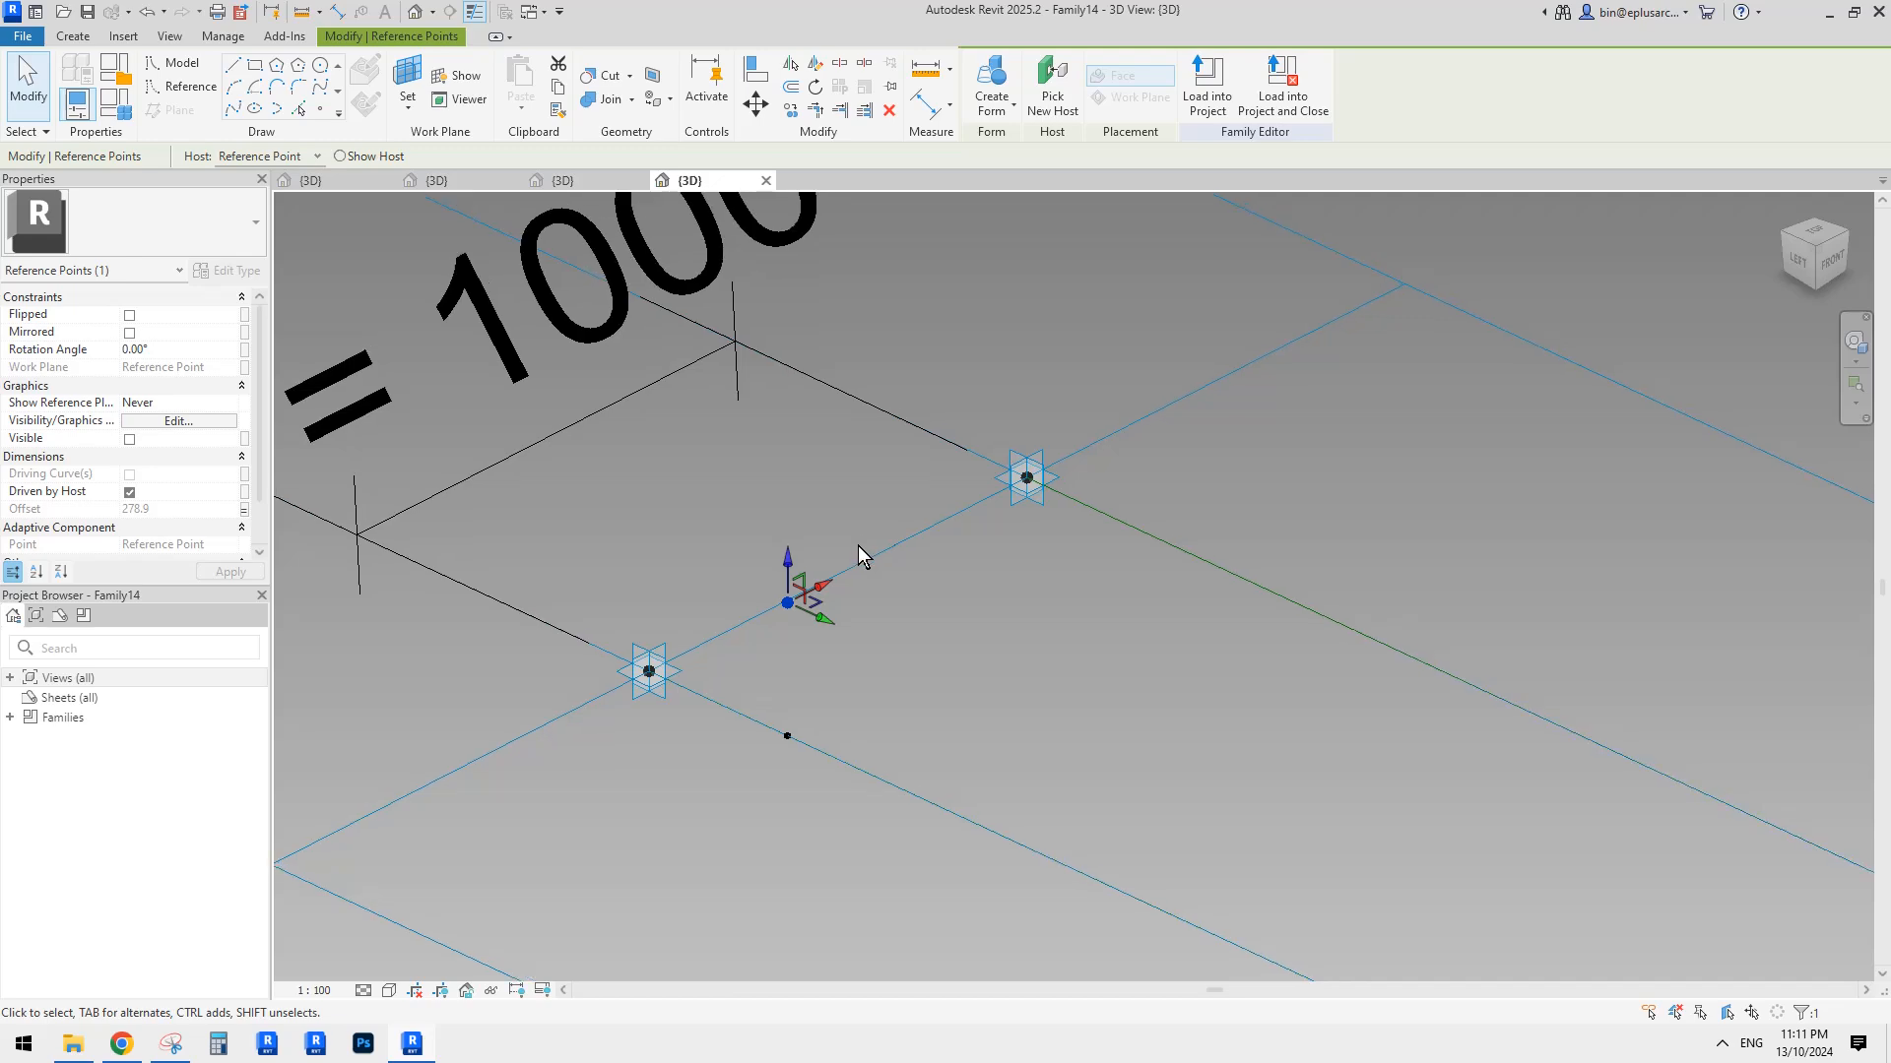
drag(788, 566, 787, 458)
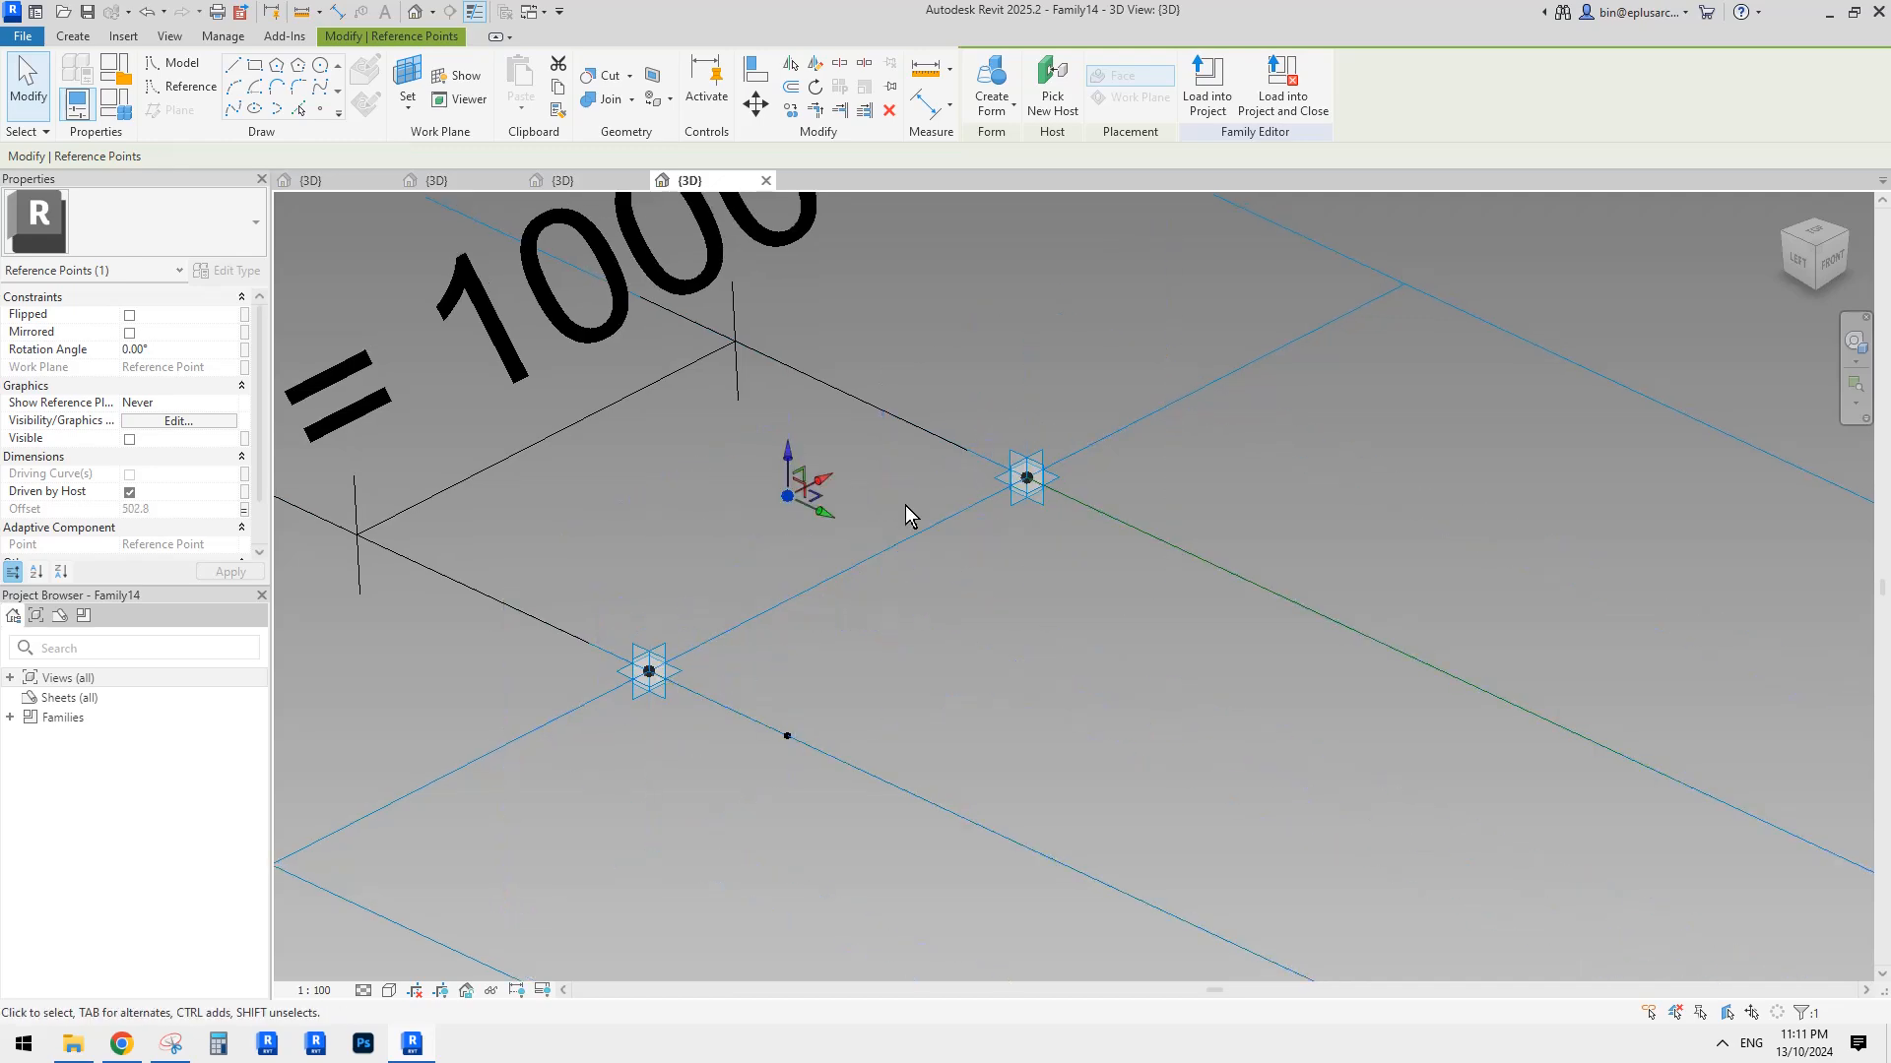
scroll(906, 505, down, 2)
middle_drag(966, 541, 929, 532)
drag(789, 455, 791, 379)
mouse_move(867, 467)
shift+middle_down()
mouse_move(812, 465)
mouse_move(875, 468)
shift+middle_up()
scroll(836, 473, up, 2)
drag(776, 363, 776, 385)
shift+middle_drag(921, 436, 831, 474)
Host a new reference point on the raised point's vertical plane and pull it about 288 mm sideways, parallel to the rp dimension.
click(325, 111)
click(408, 69)
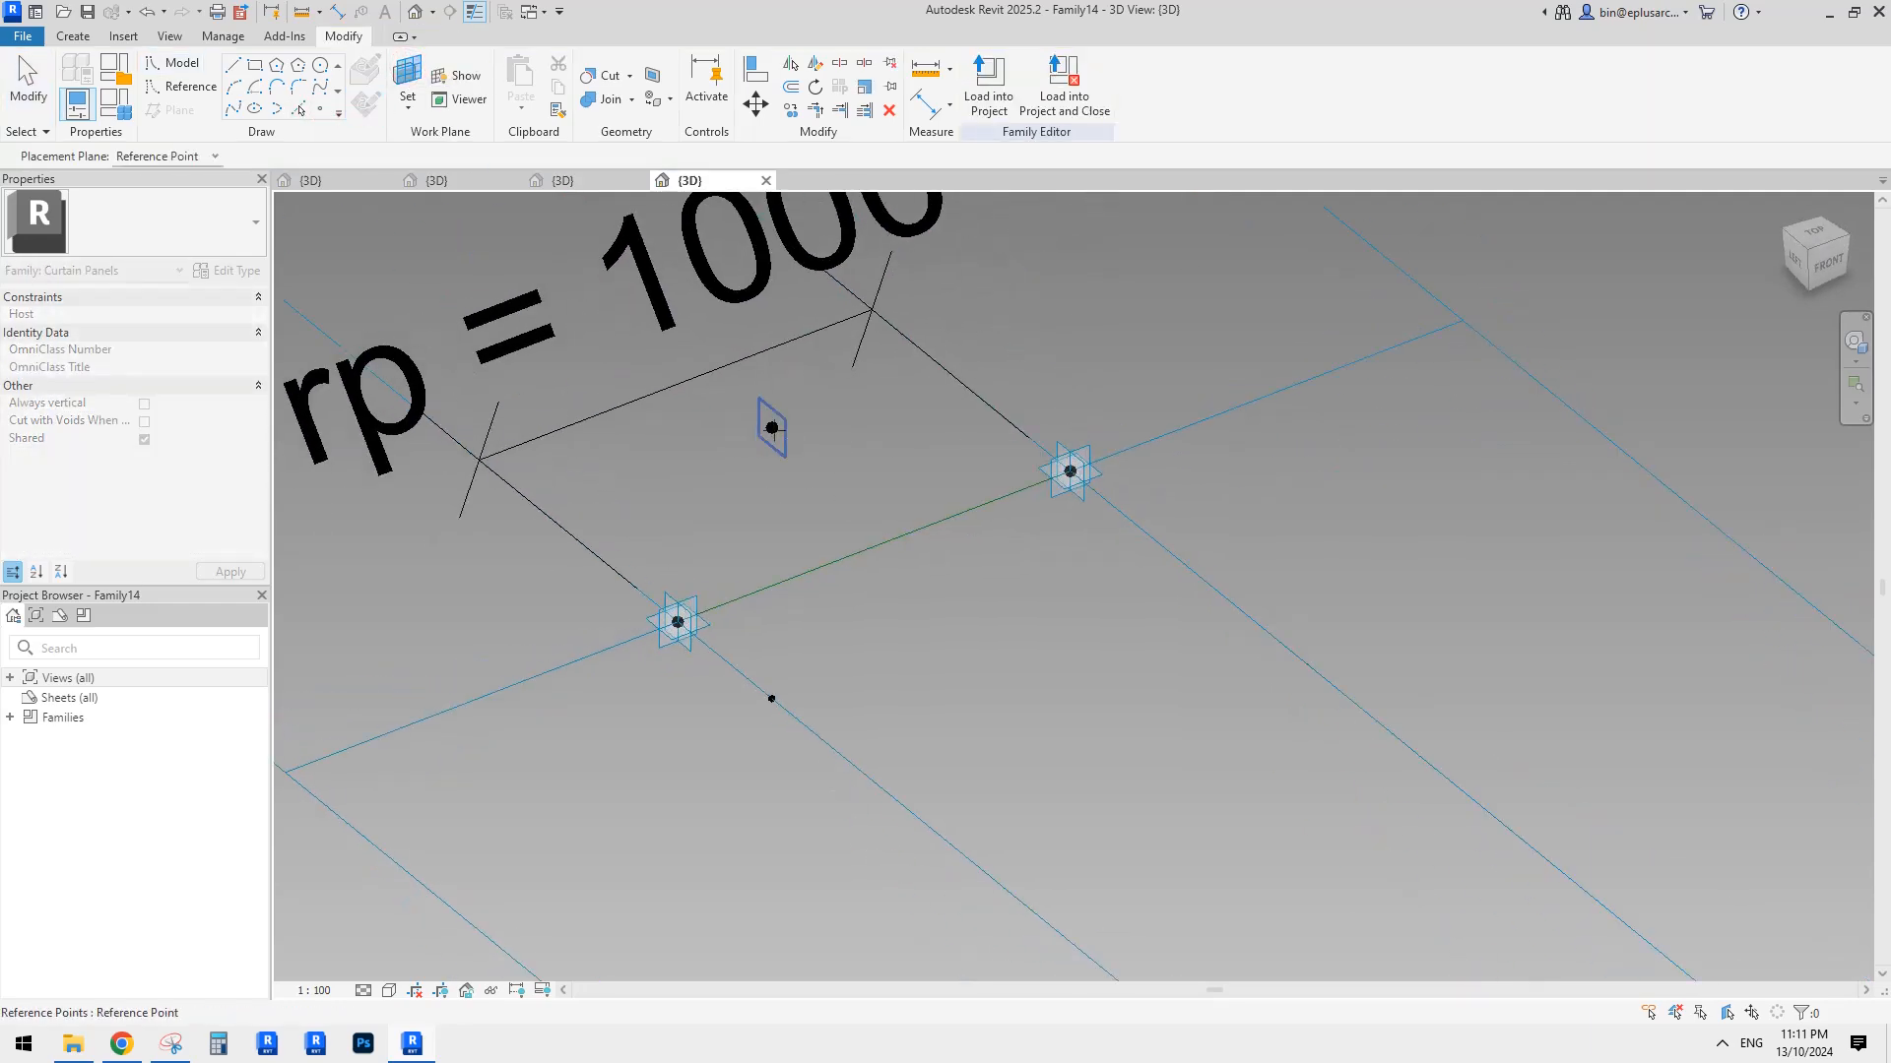
click(772, 428)
click(772, 428)
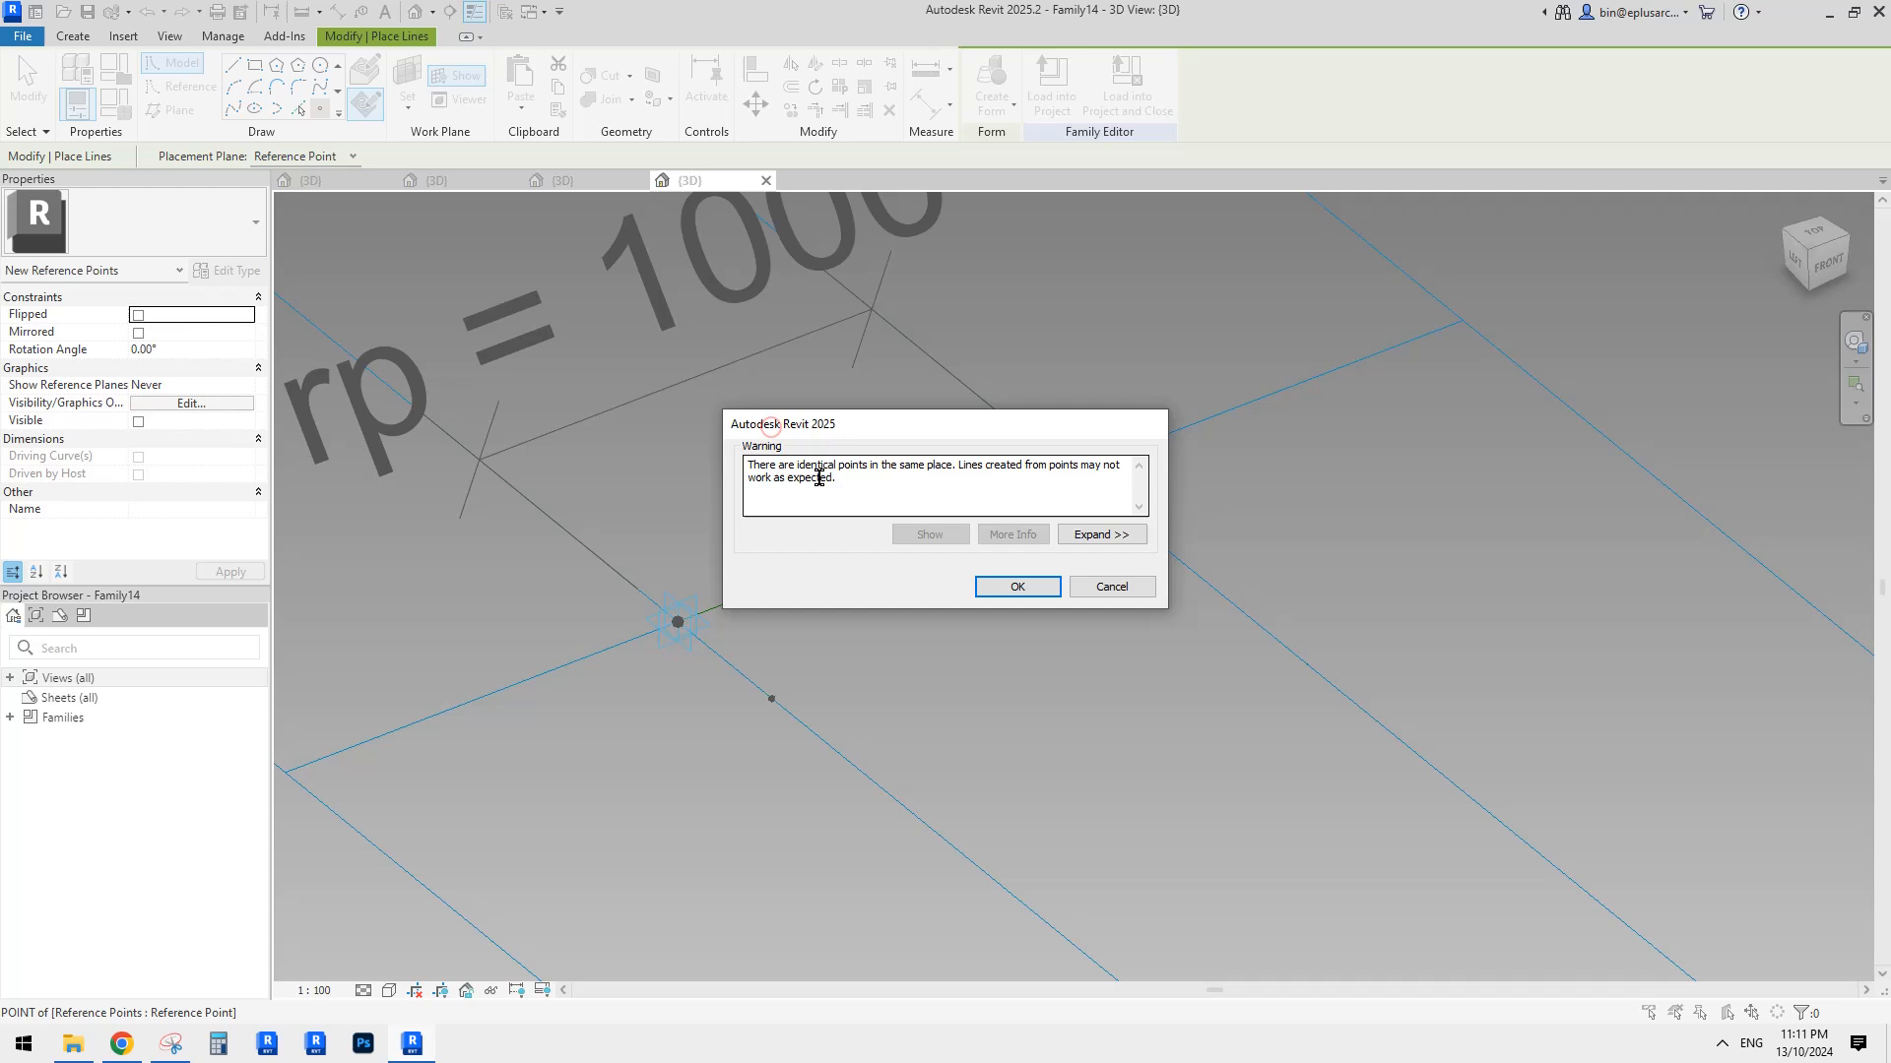
click(998, 588)
key(Escape)
click(772, 427)
drag(825, 422, 946, 395)
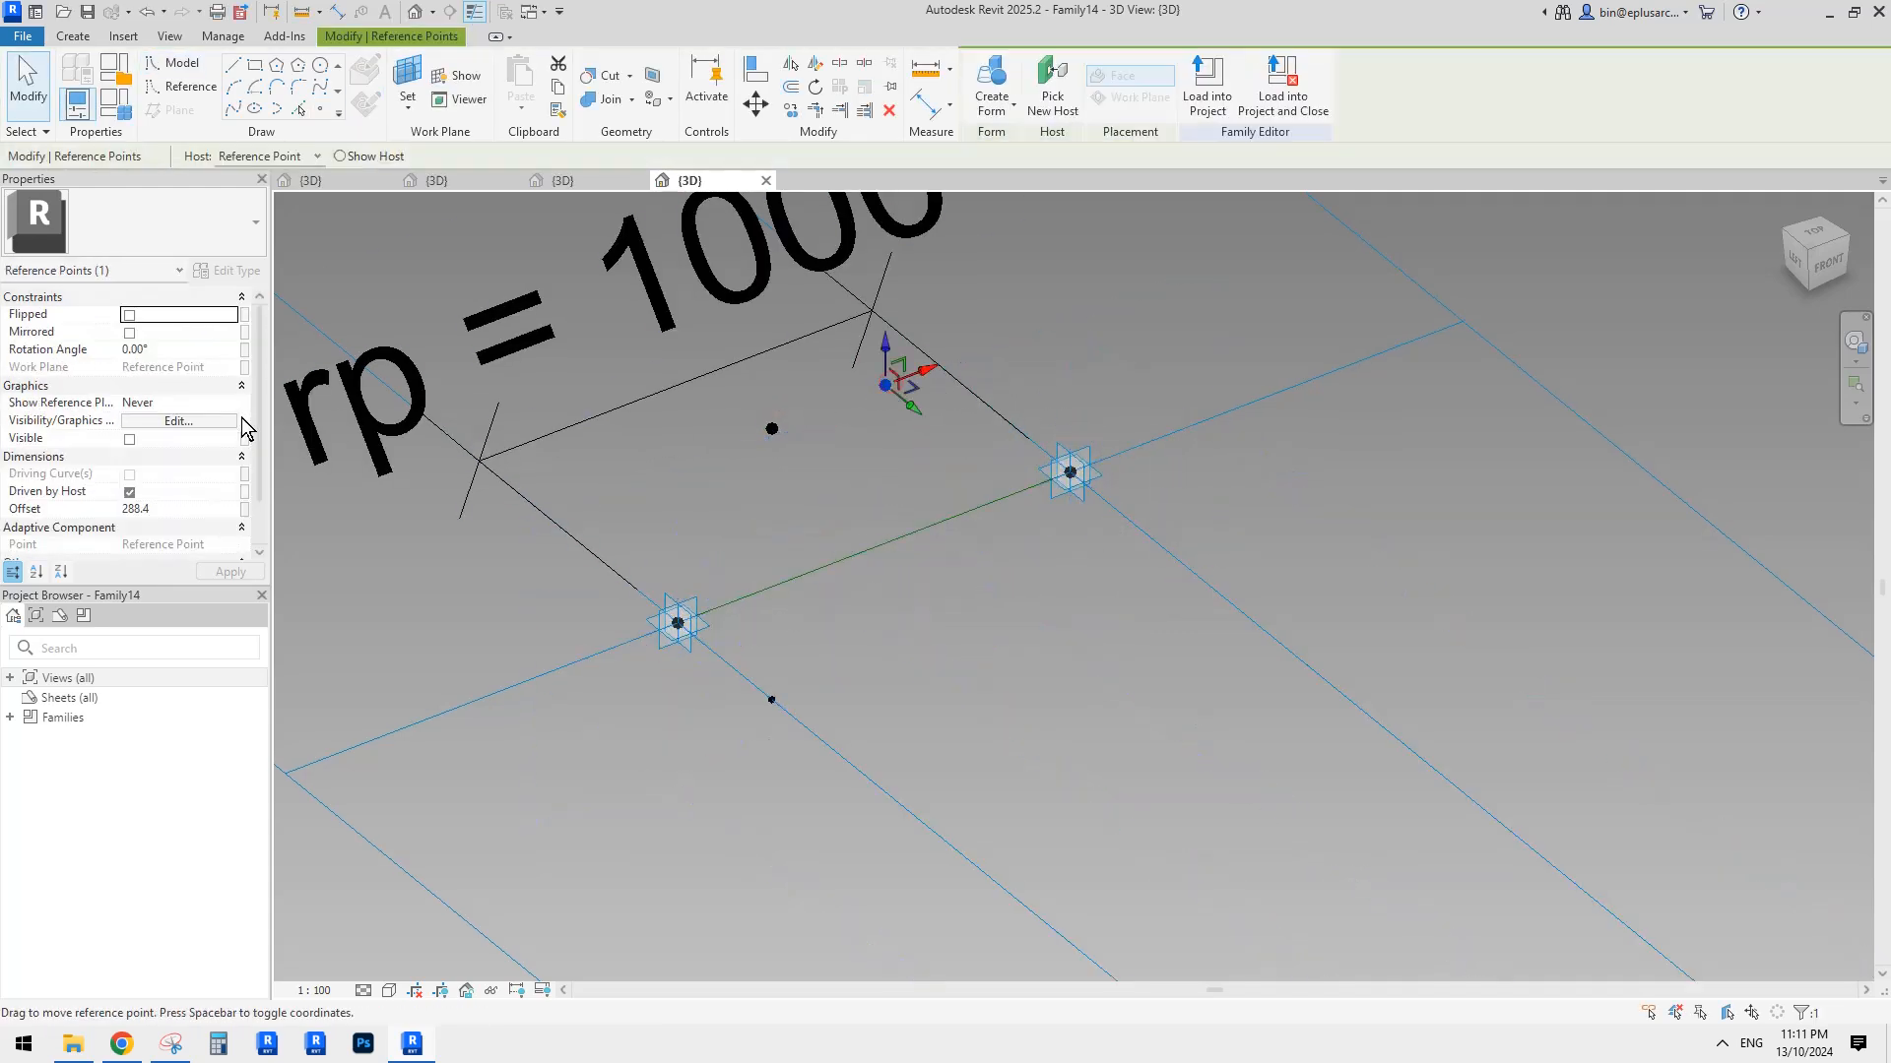
Associate the sideways point's Offset with the existing ofs parameter.
click(244, 509)
click(802, 474)
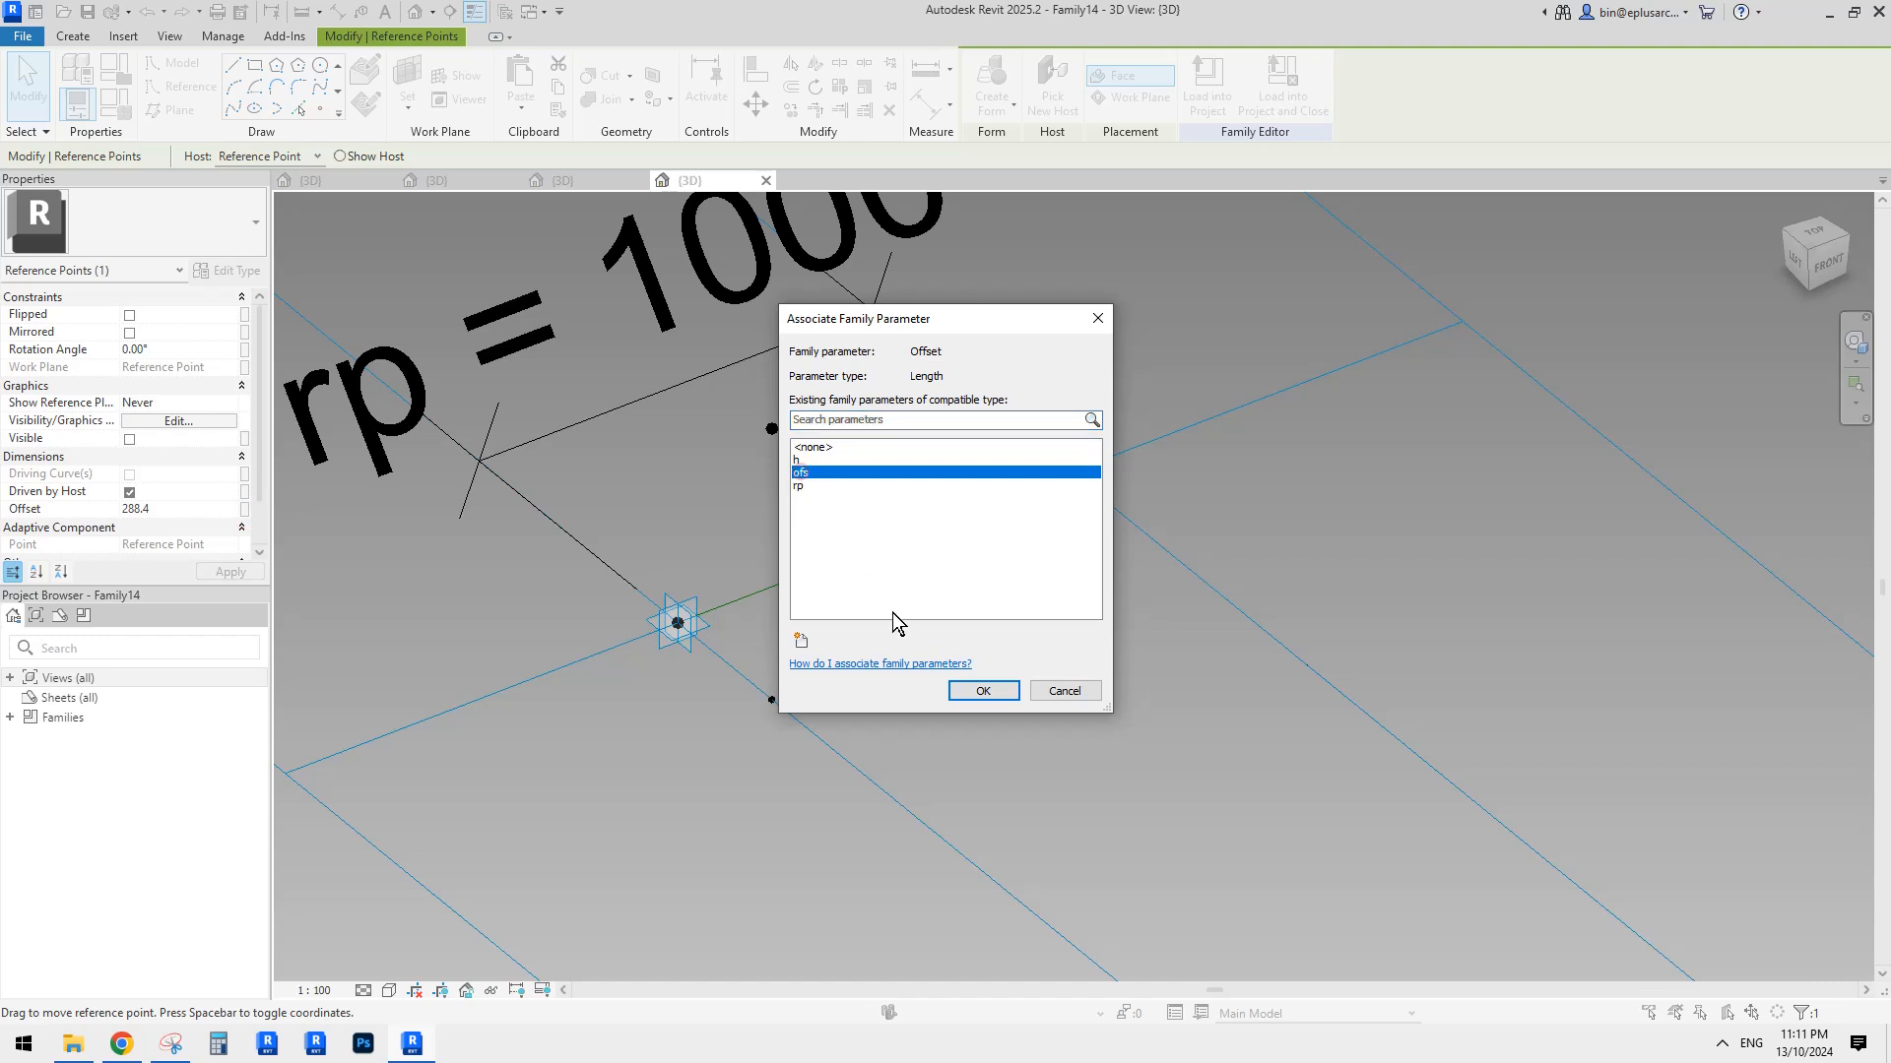
click(983, 690)
Connect the raised point and its sideways offset point with a spline through points, and make it a reference line.
scroll(886, 611, down, 2)
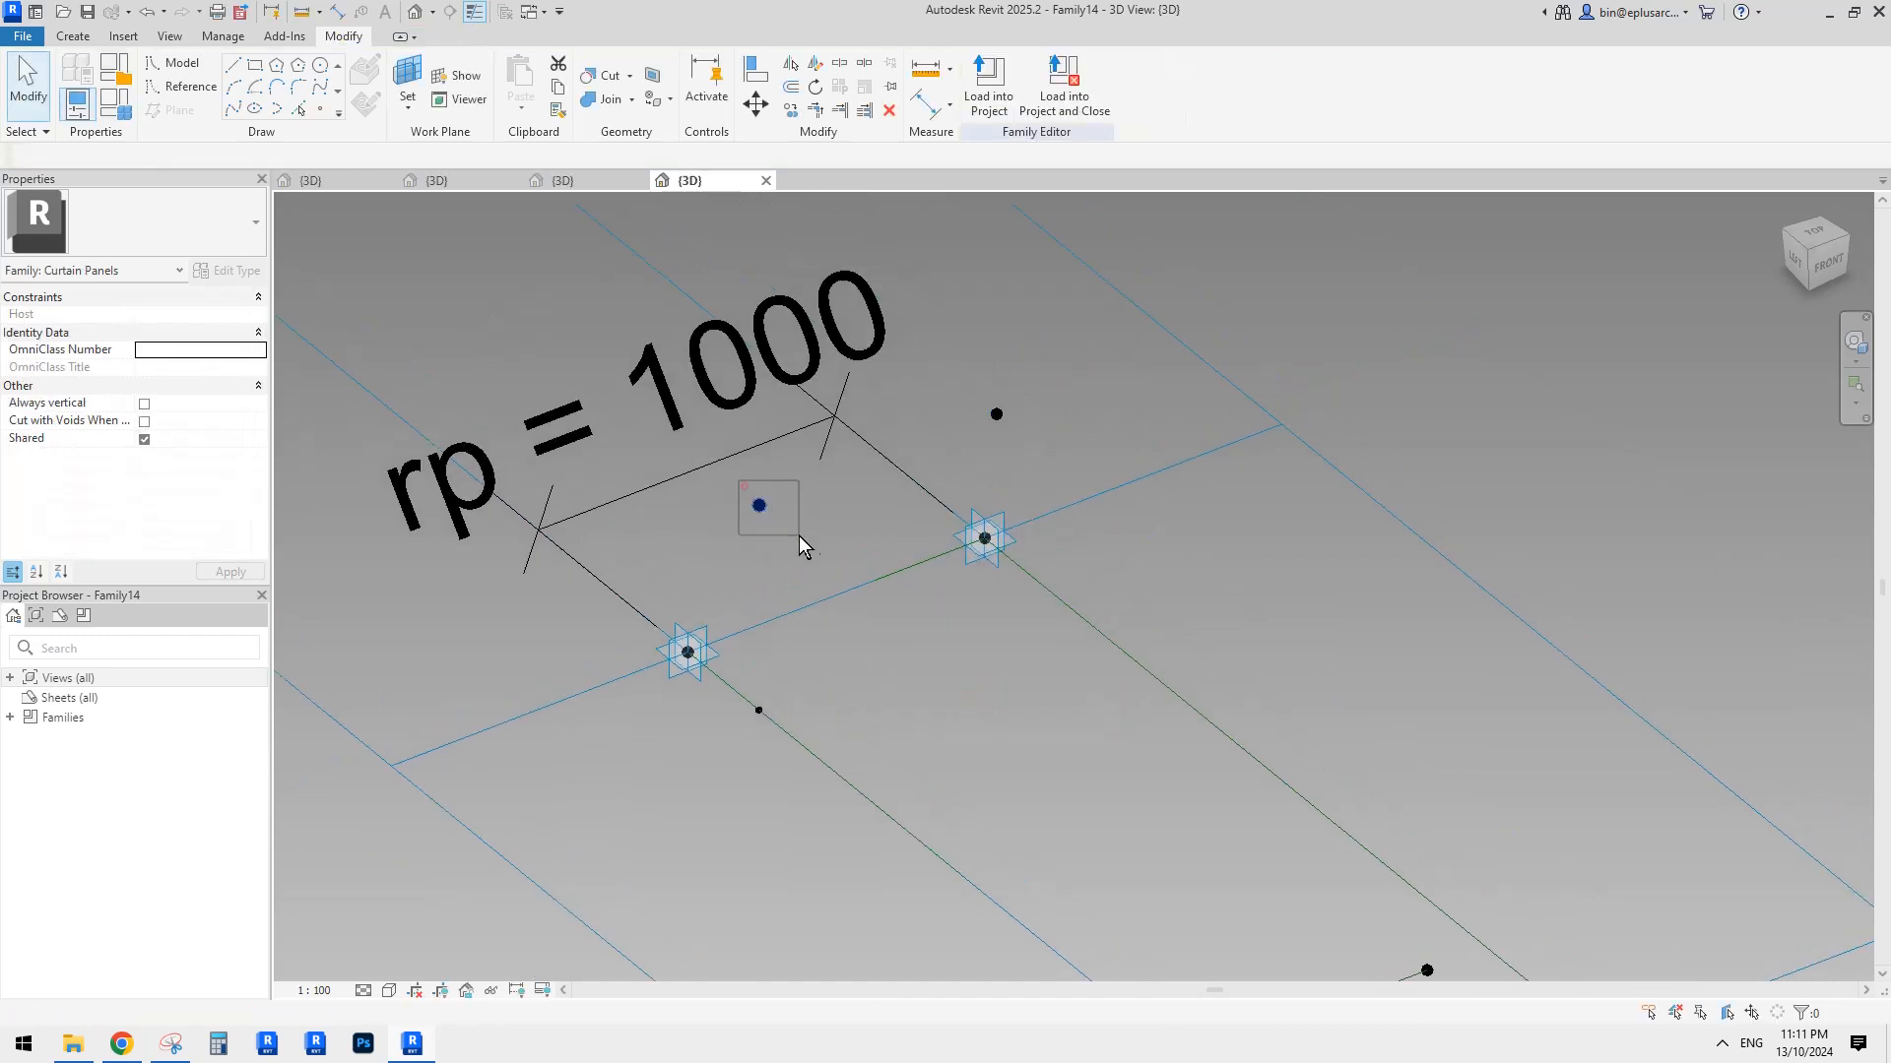
ctrl+click(994, 413)
click(233, 108)
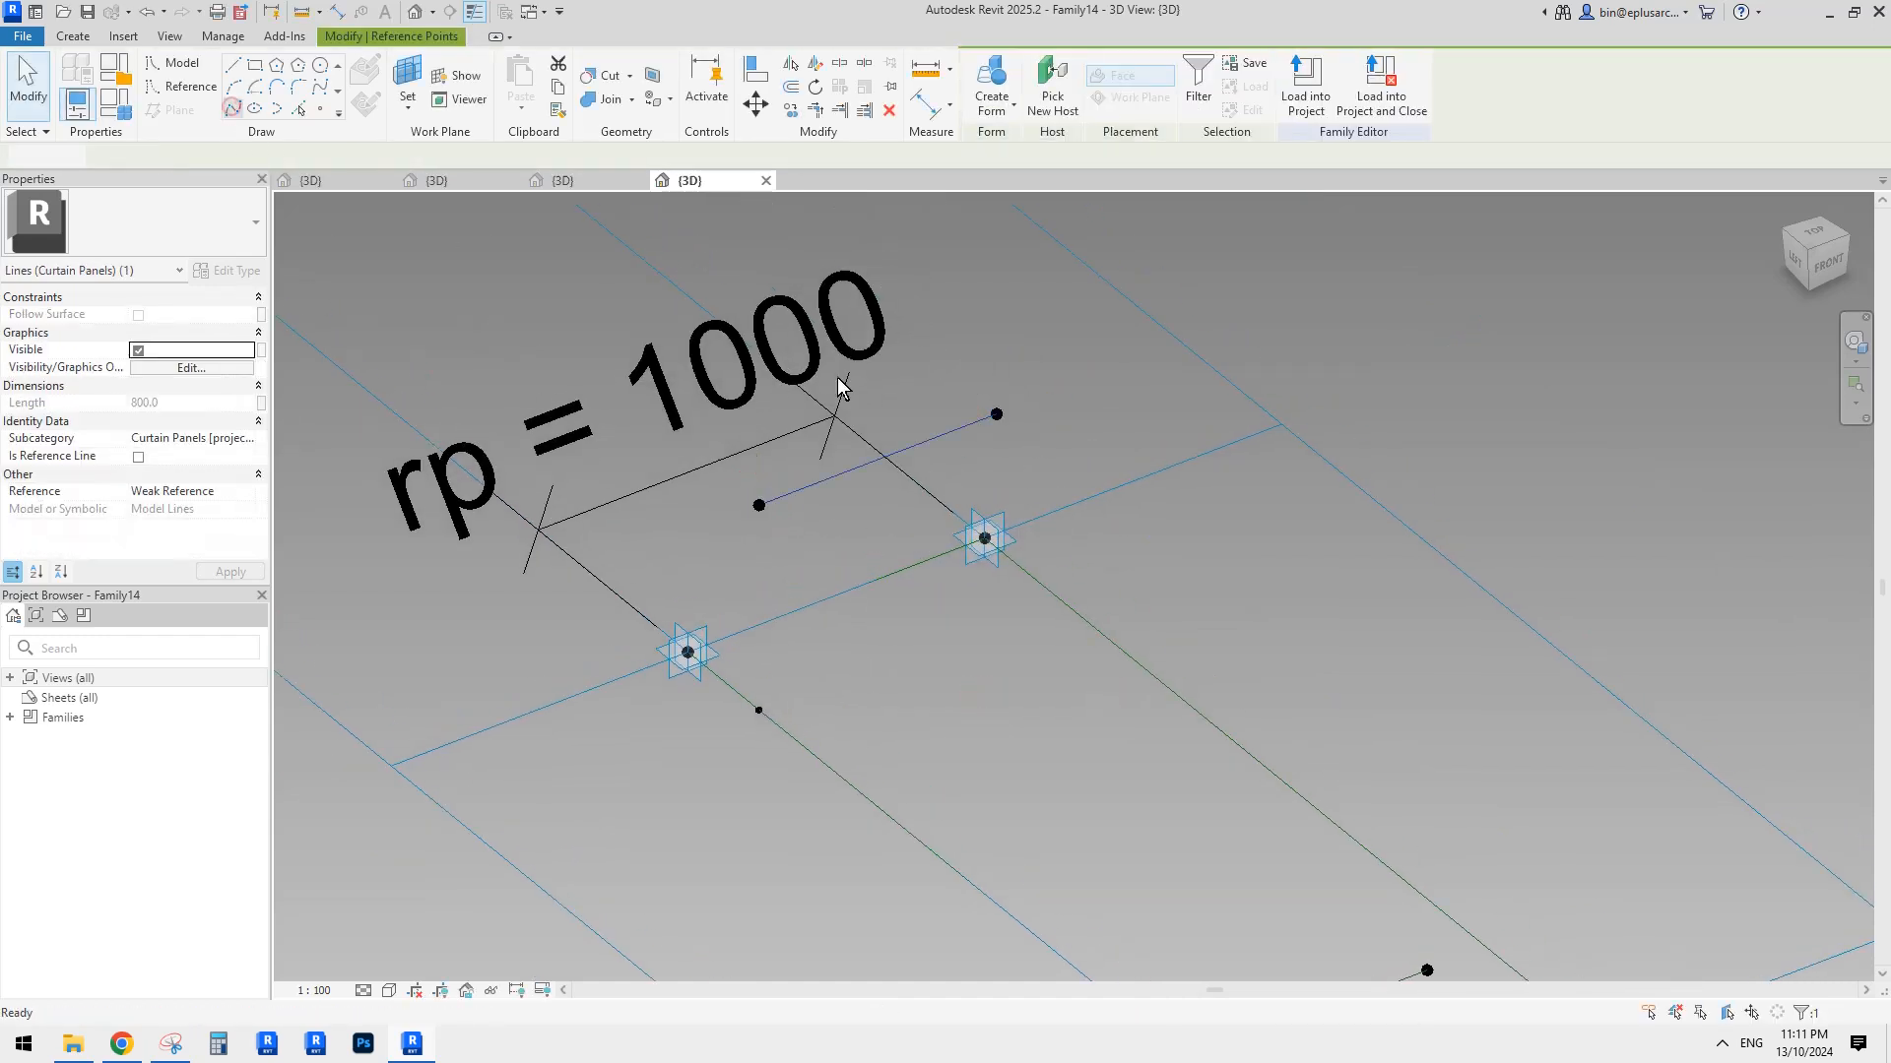
click(138, 458)
Create a planar surface form between the raised reference line and the short reference line at the other end.
scroll(1123, 571, down, 2)
middle_drag(1142, 581, 923, 424)
ctrl+click(1014, 709)
scroll(1001, 665, down, 3)
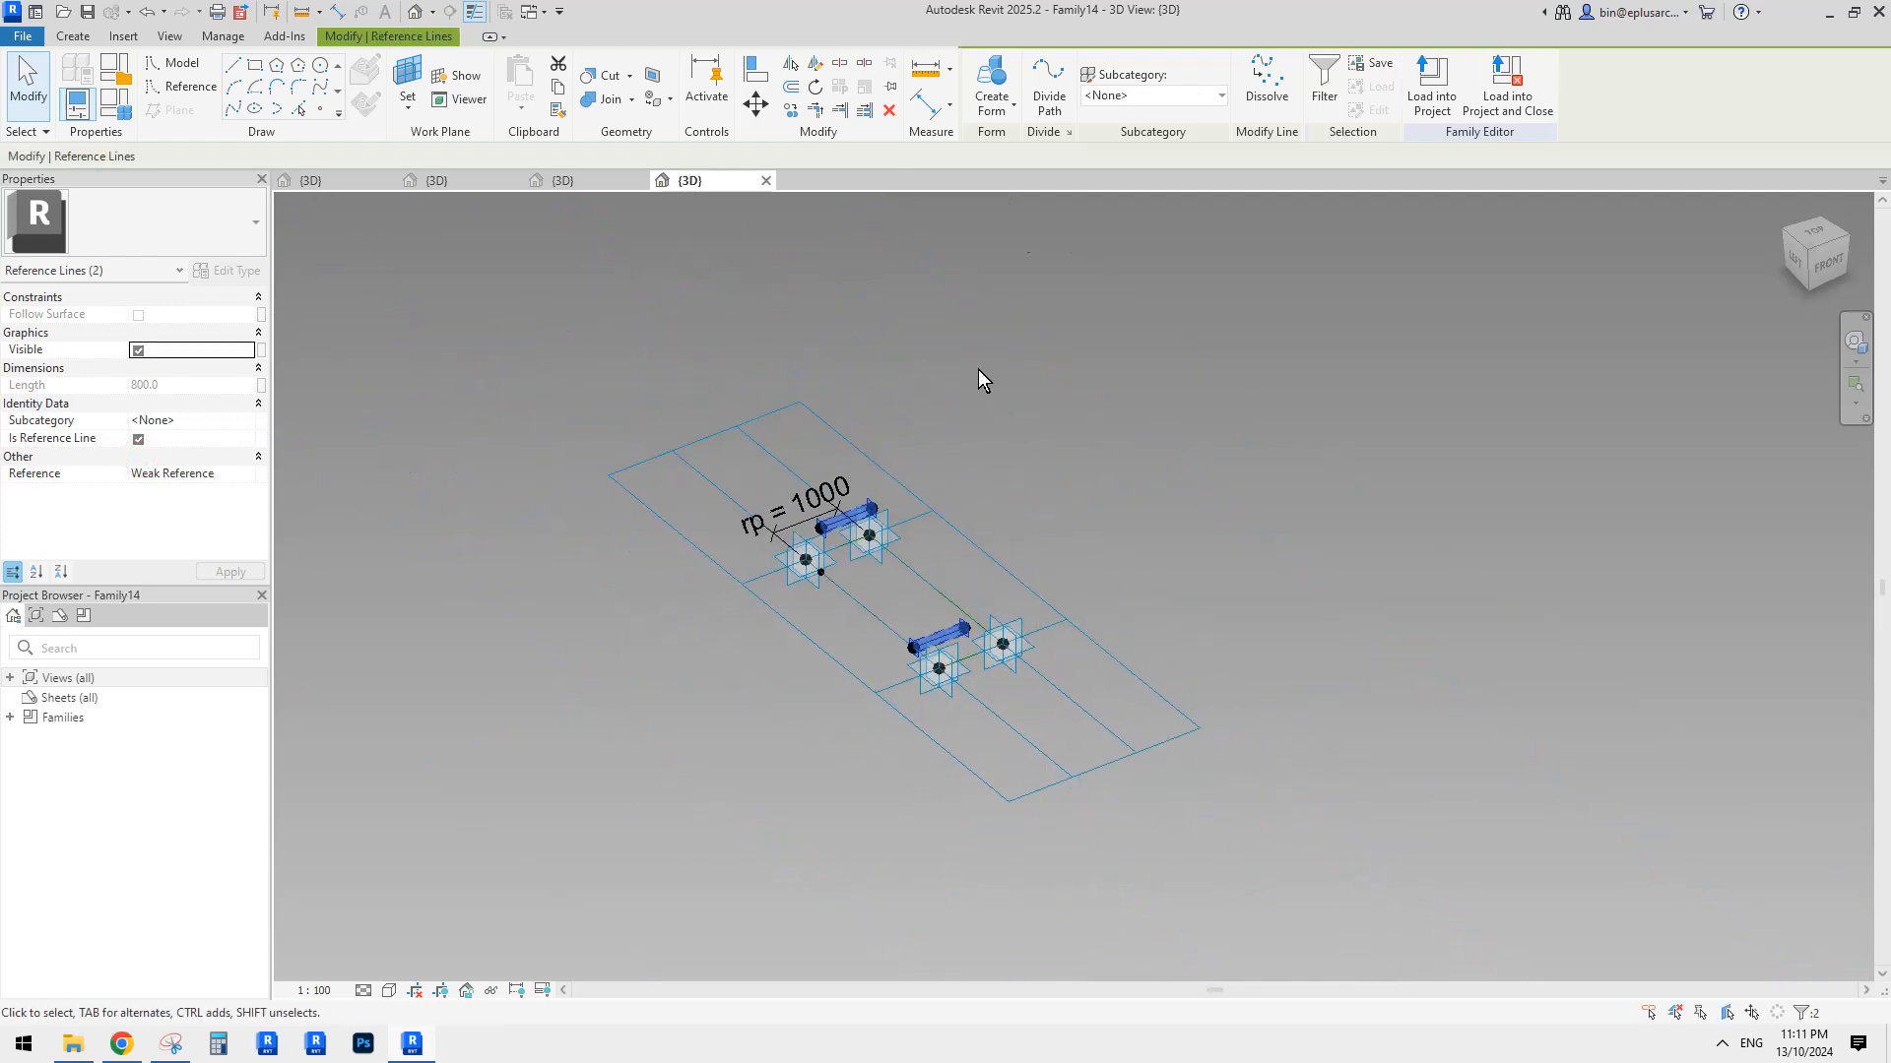
click(993, 79)
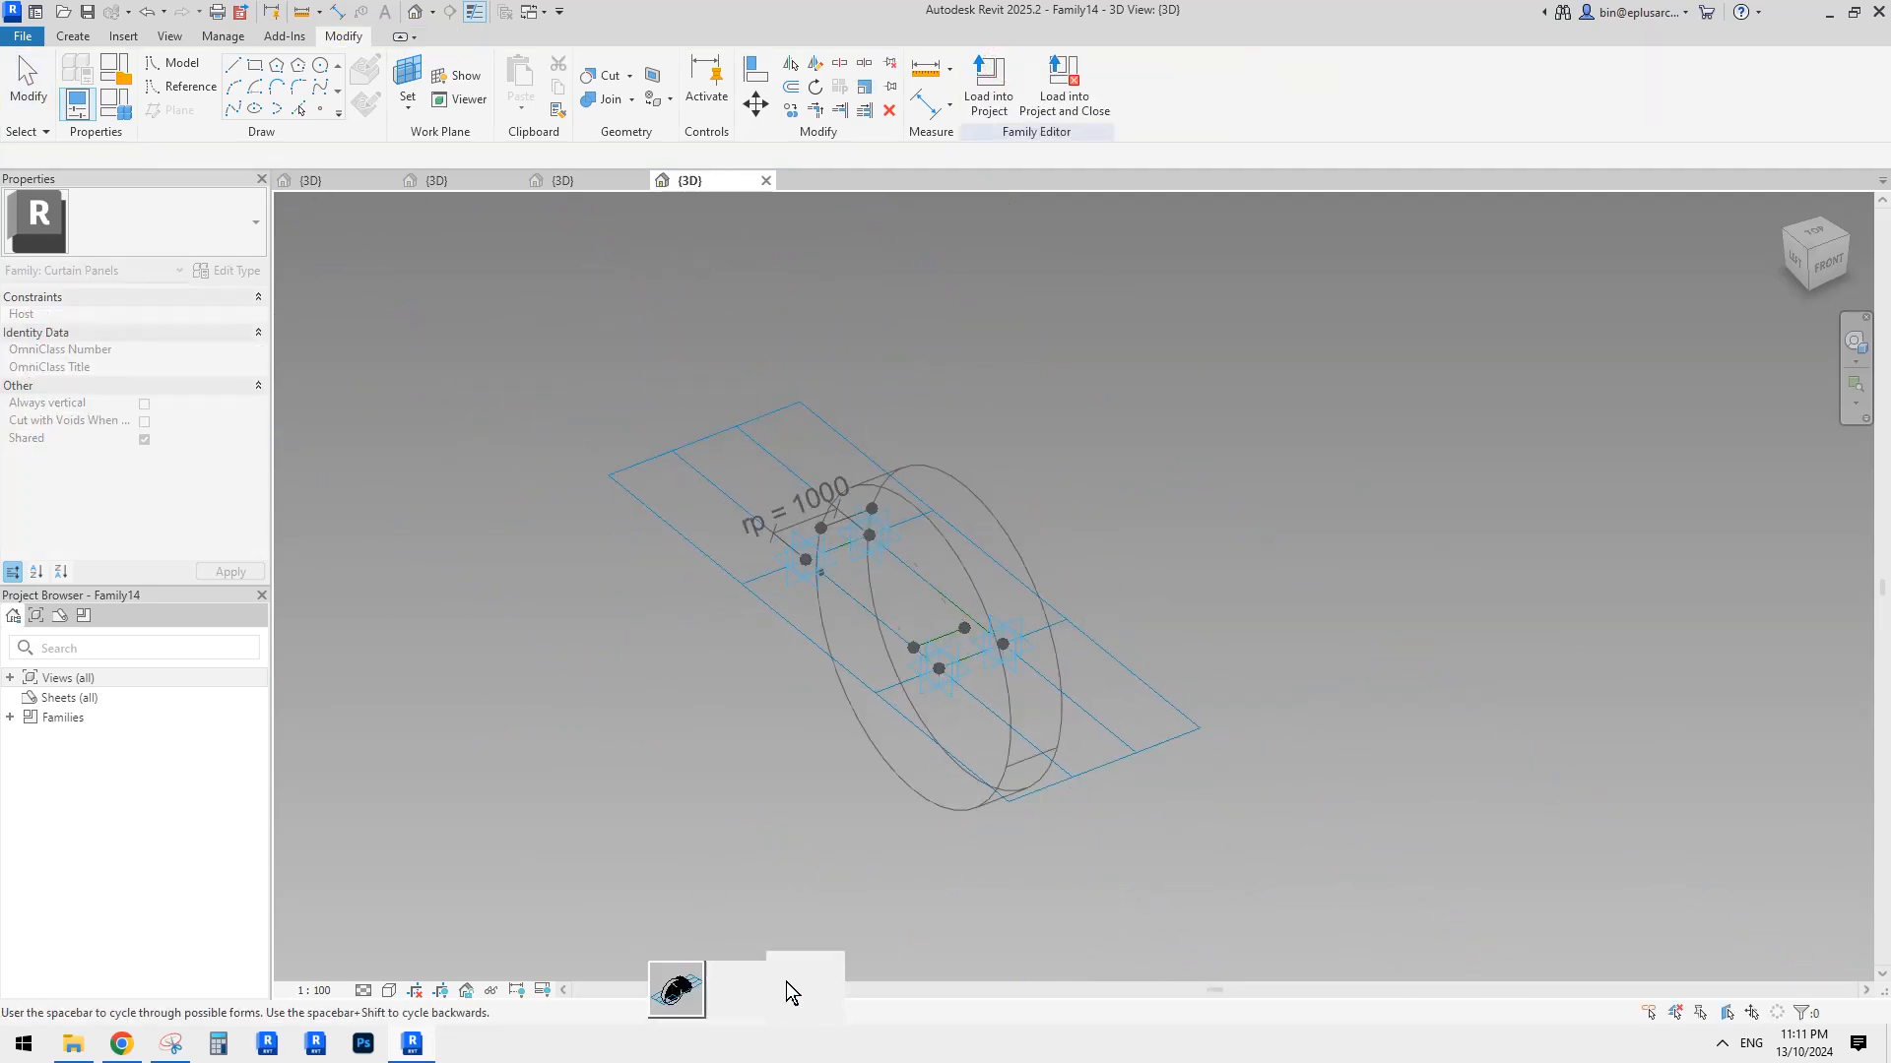
click(786, 985)
Slide the surface's two hosted base points to opposite ends of the edge line.
shift+middle_drag(960, 553, 883, 575)
click(816, 567)
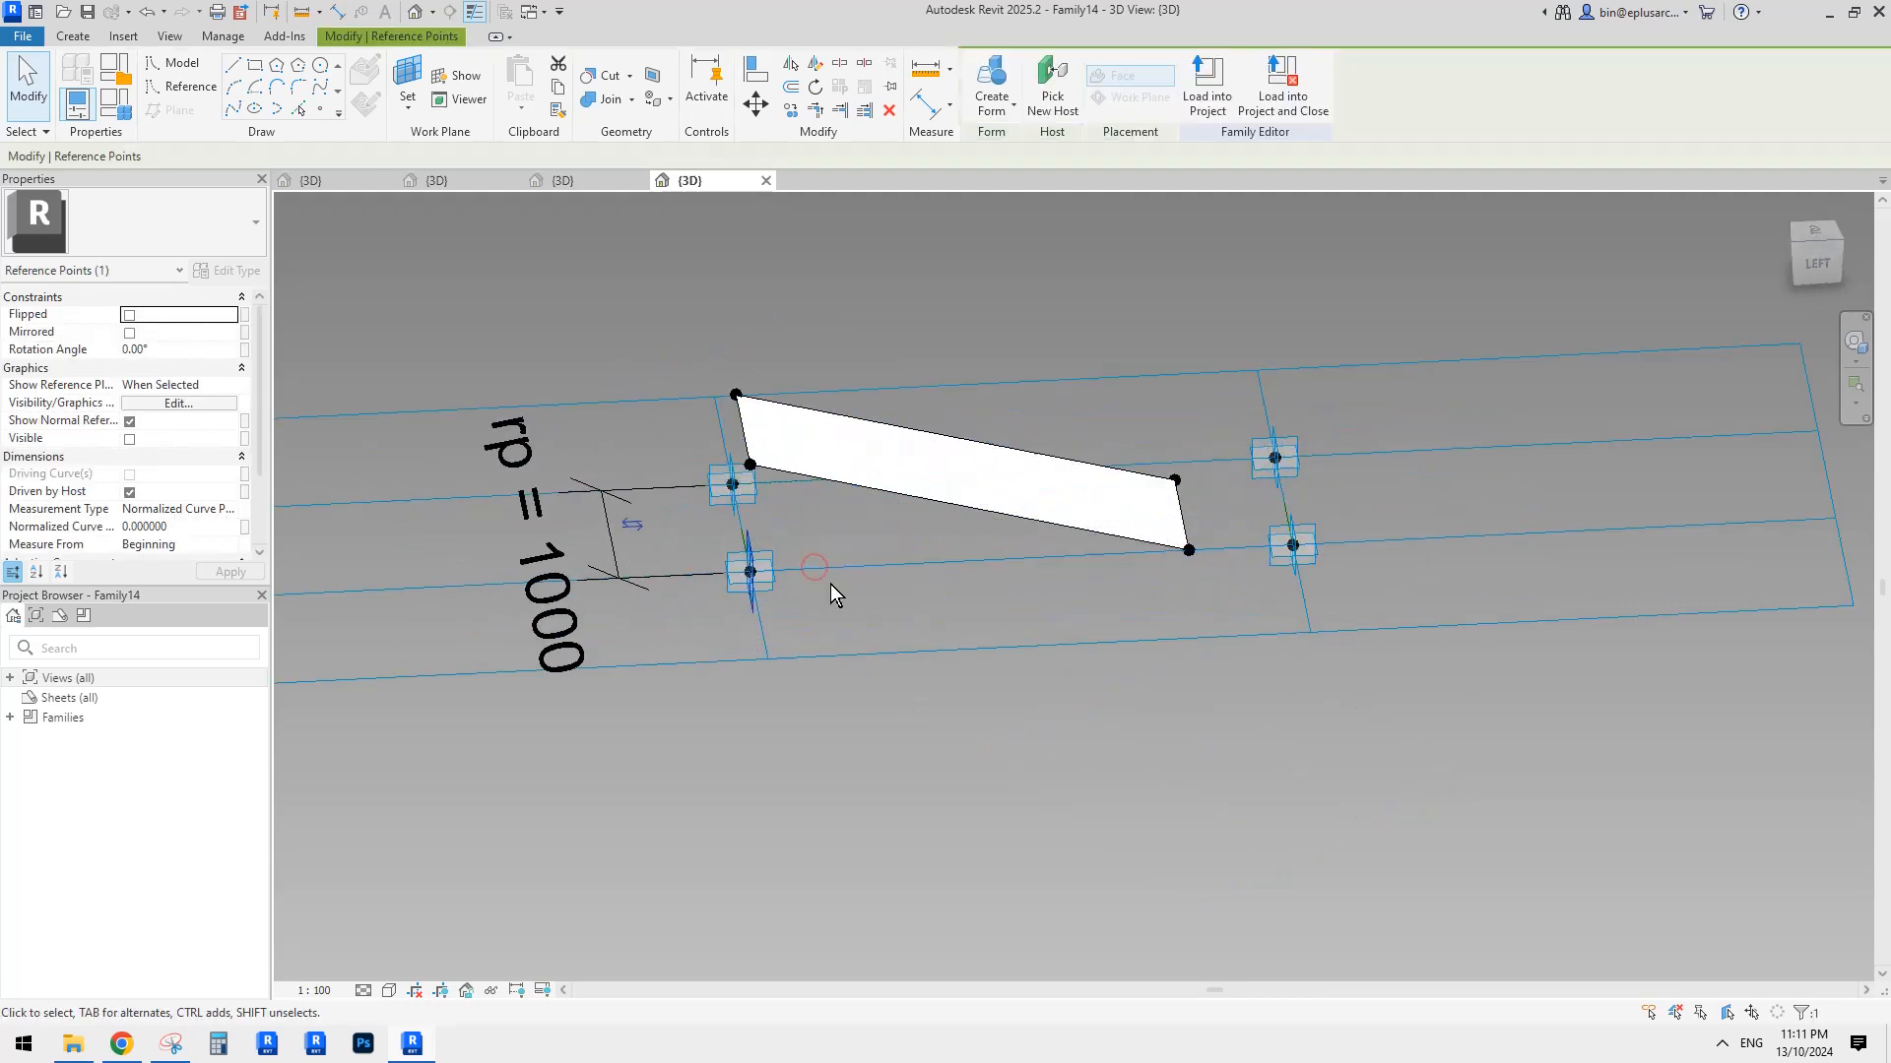
shift+middle_drag(1190, 557, 1142, 689)
click(1148, 677)
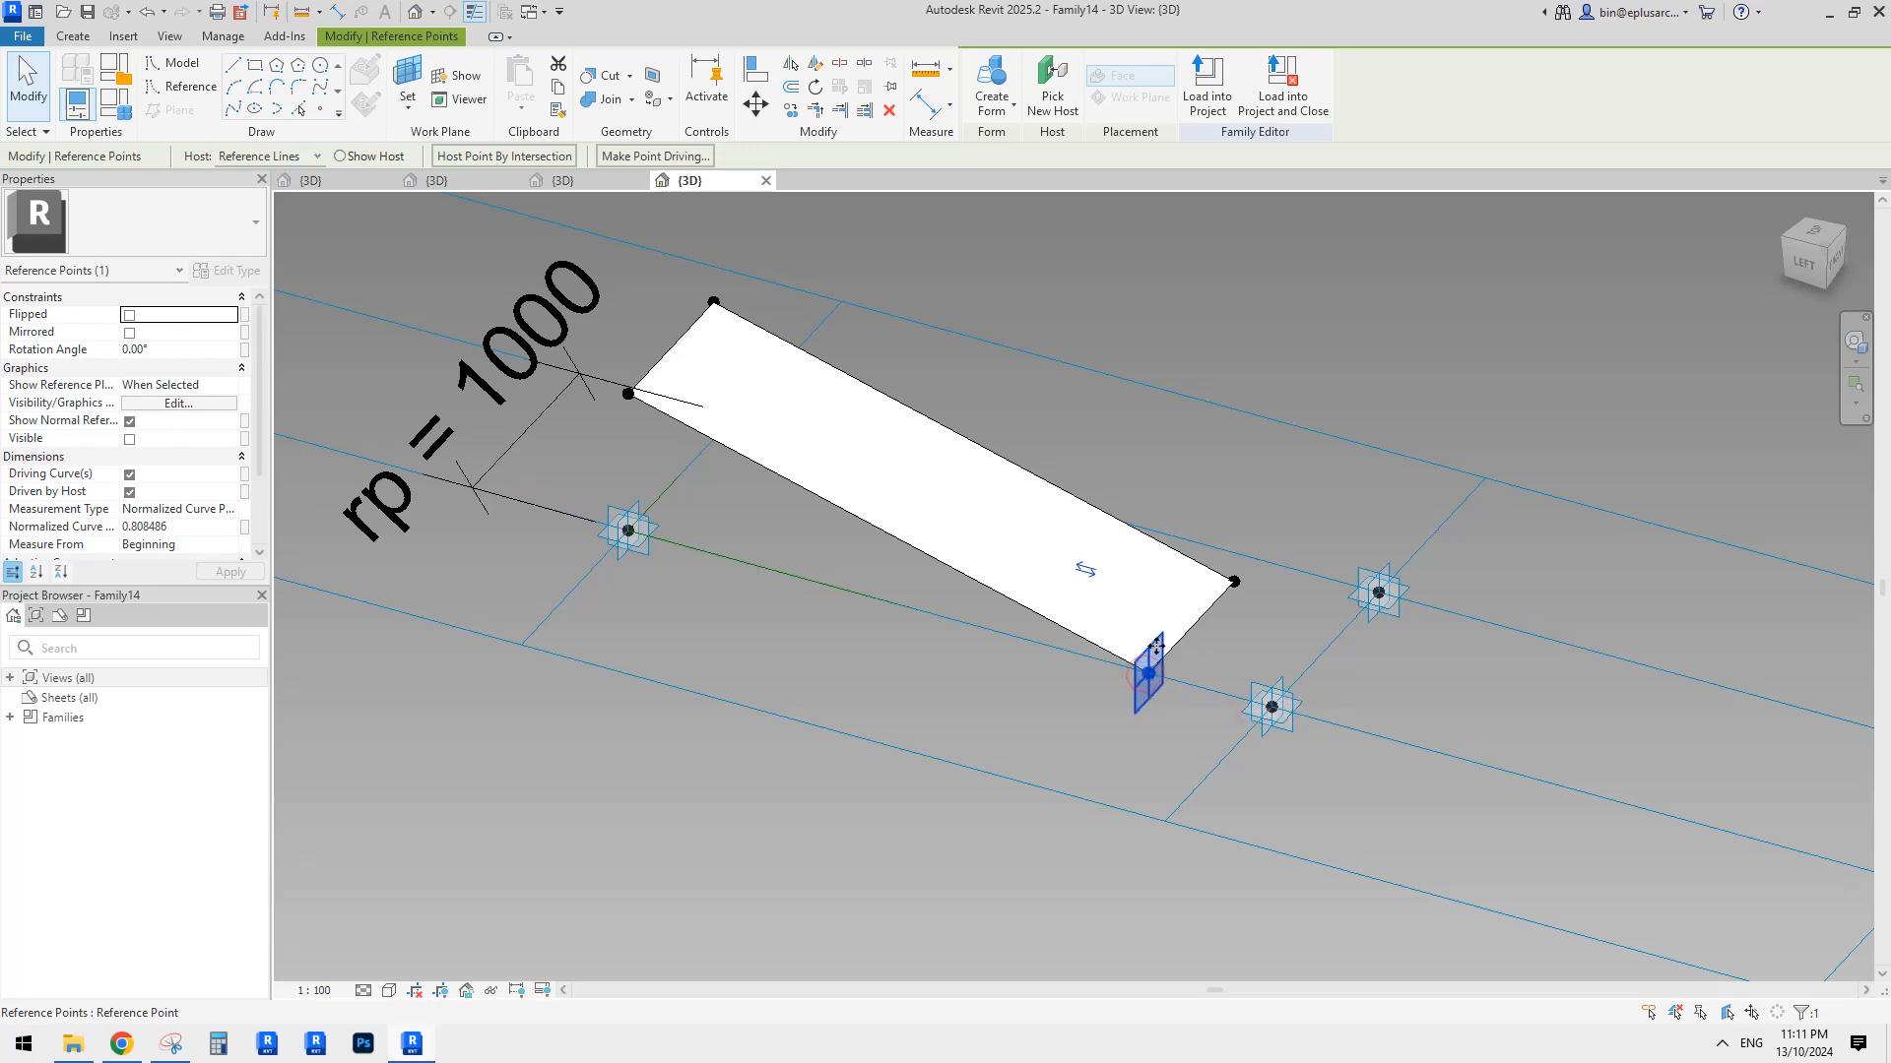
drag(1148, 676, 1319, 697)
click(1329, 697)
scroll(1187, 603, down, 3)
shift+middle_drag(1186, 603, 1097, 781)
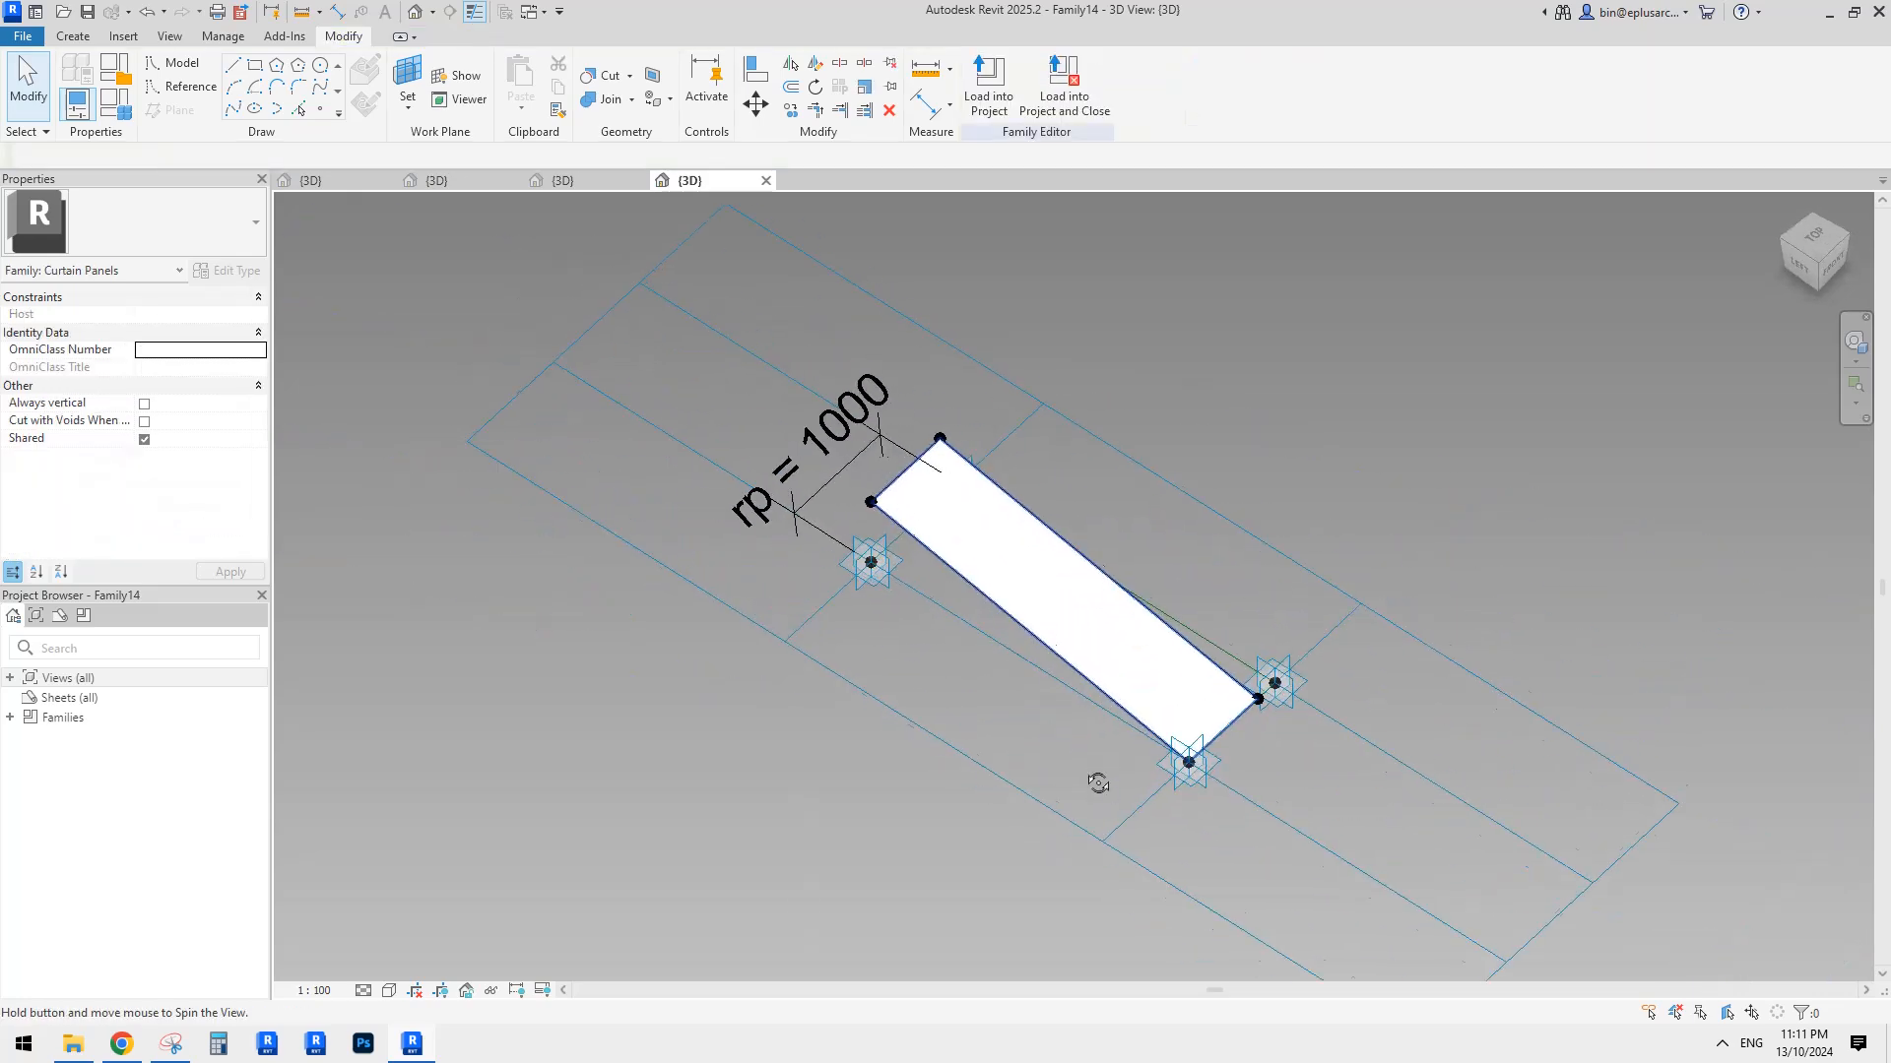
Associate the surface form's Material with a new instance parameter named ma.
scroll(1091, 690, up, 1)
click(1087, 617)
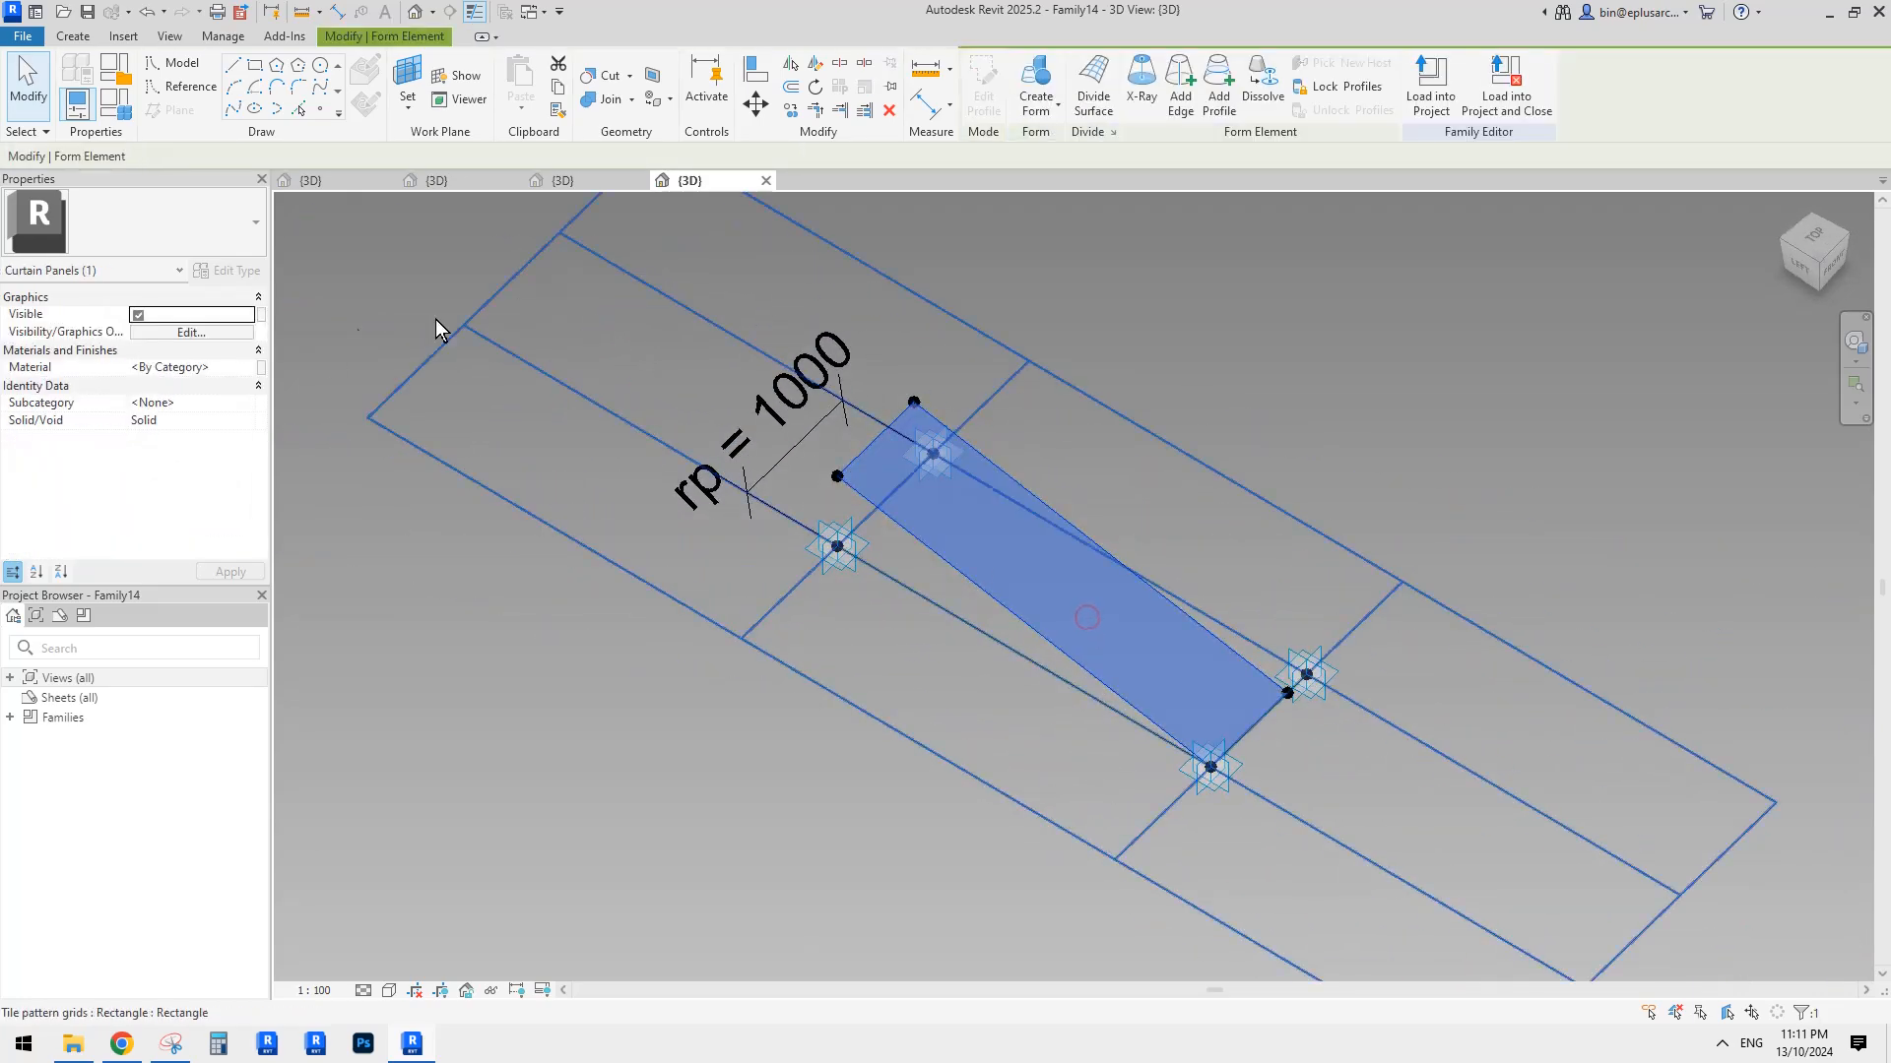
click(261, 367)
click(803, 642)
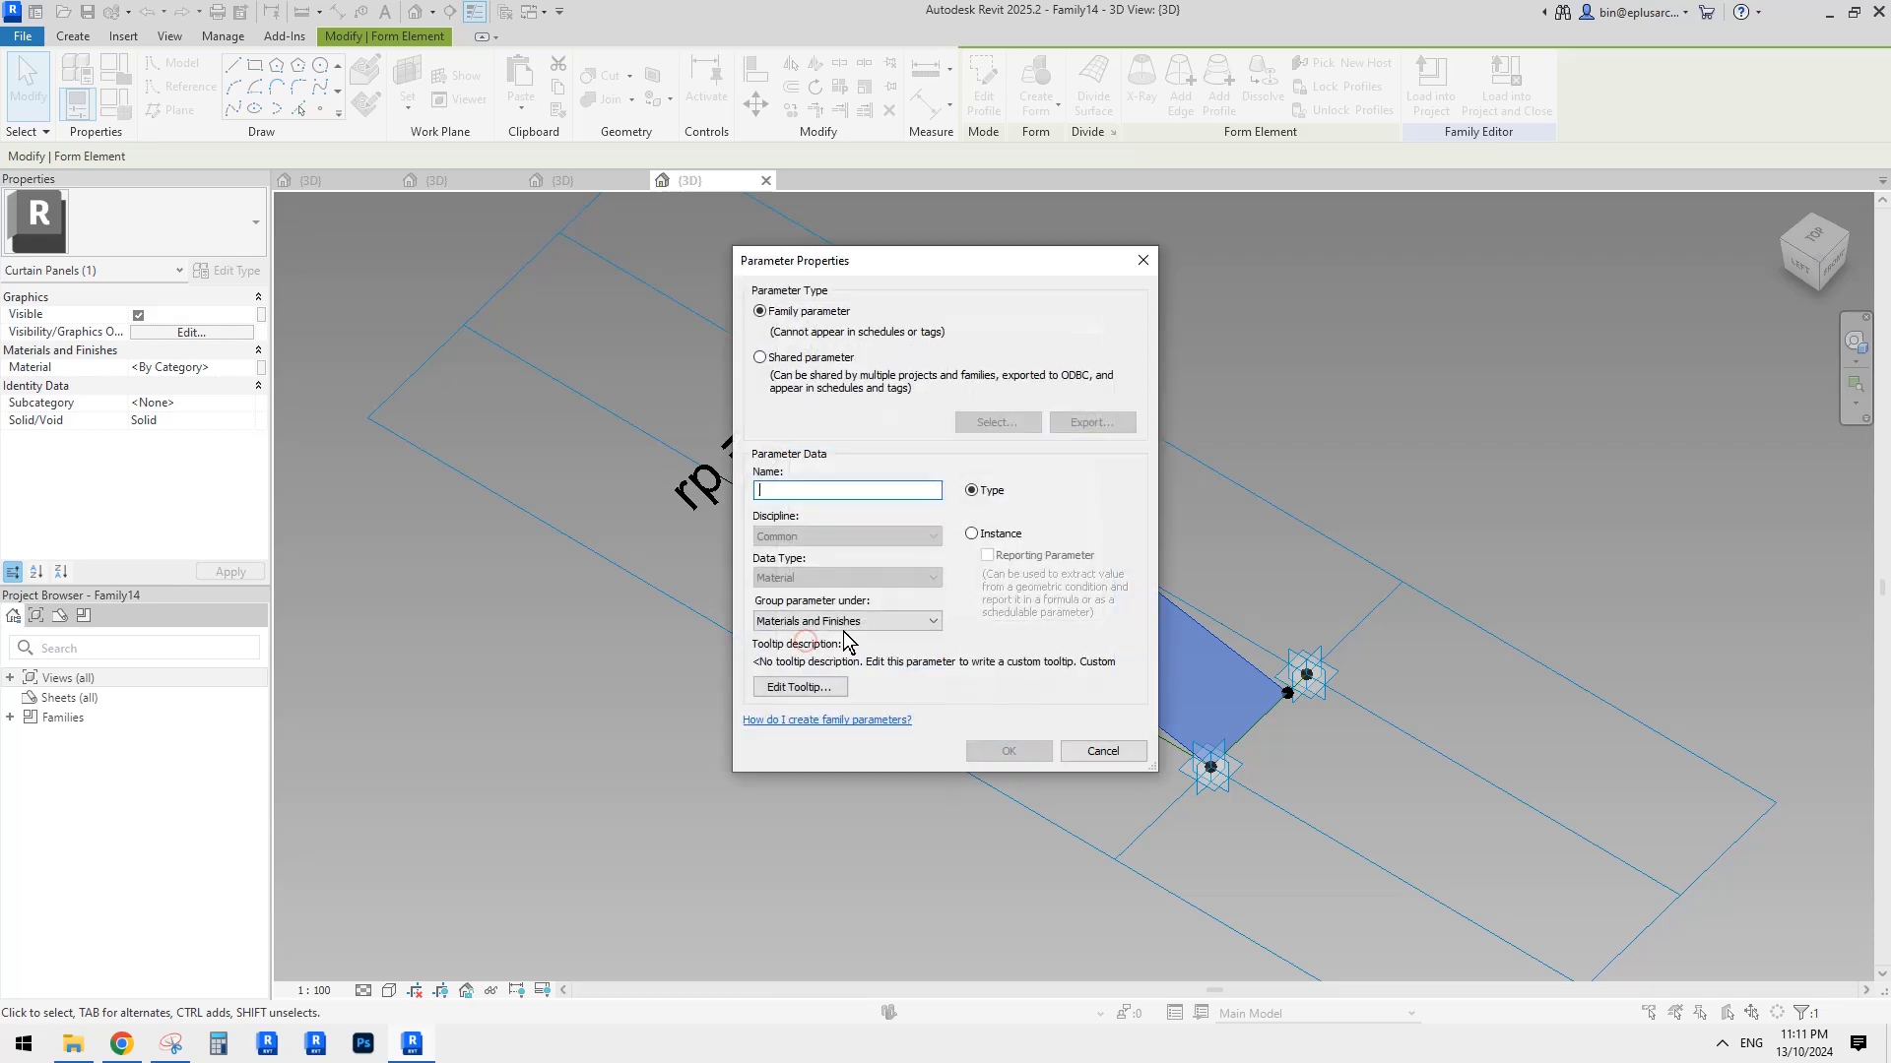
text(ma)
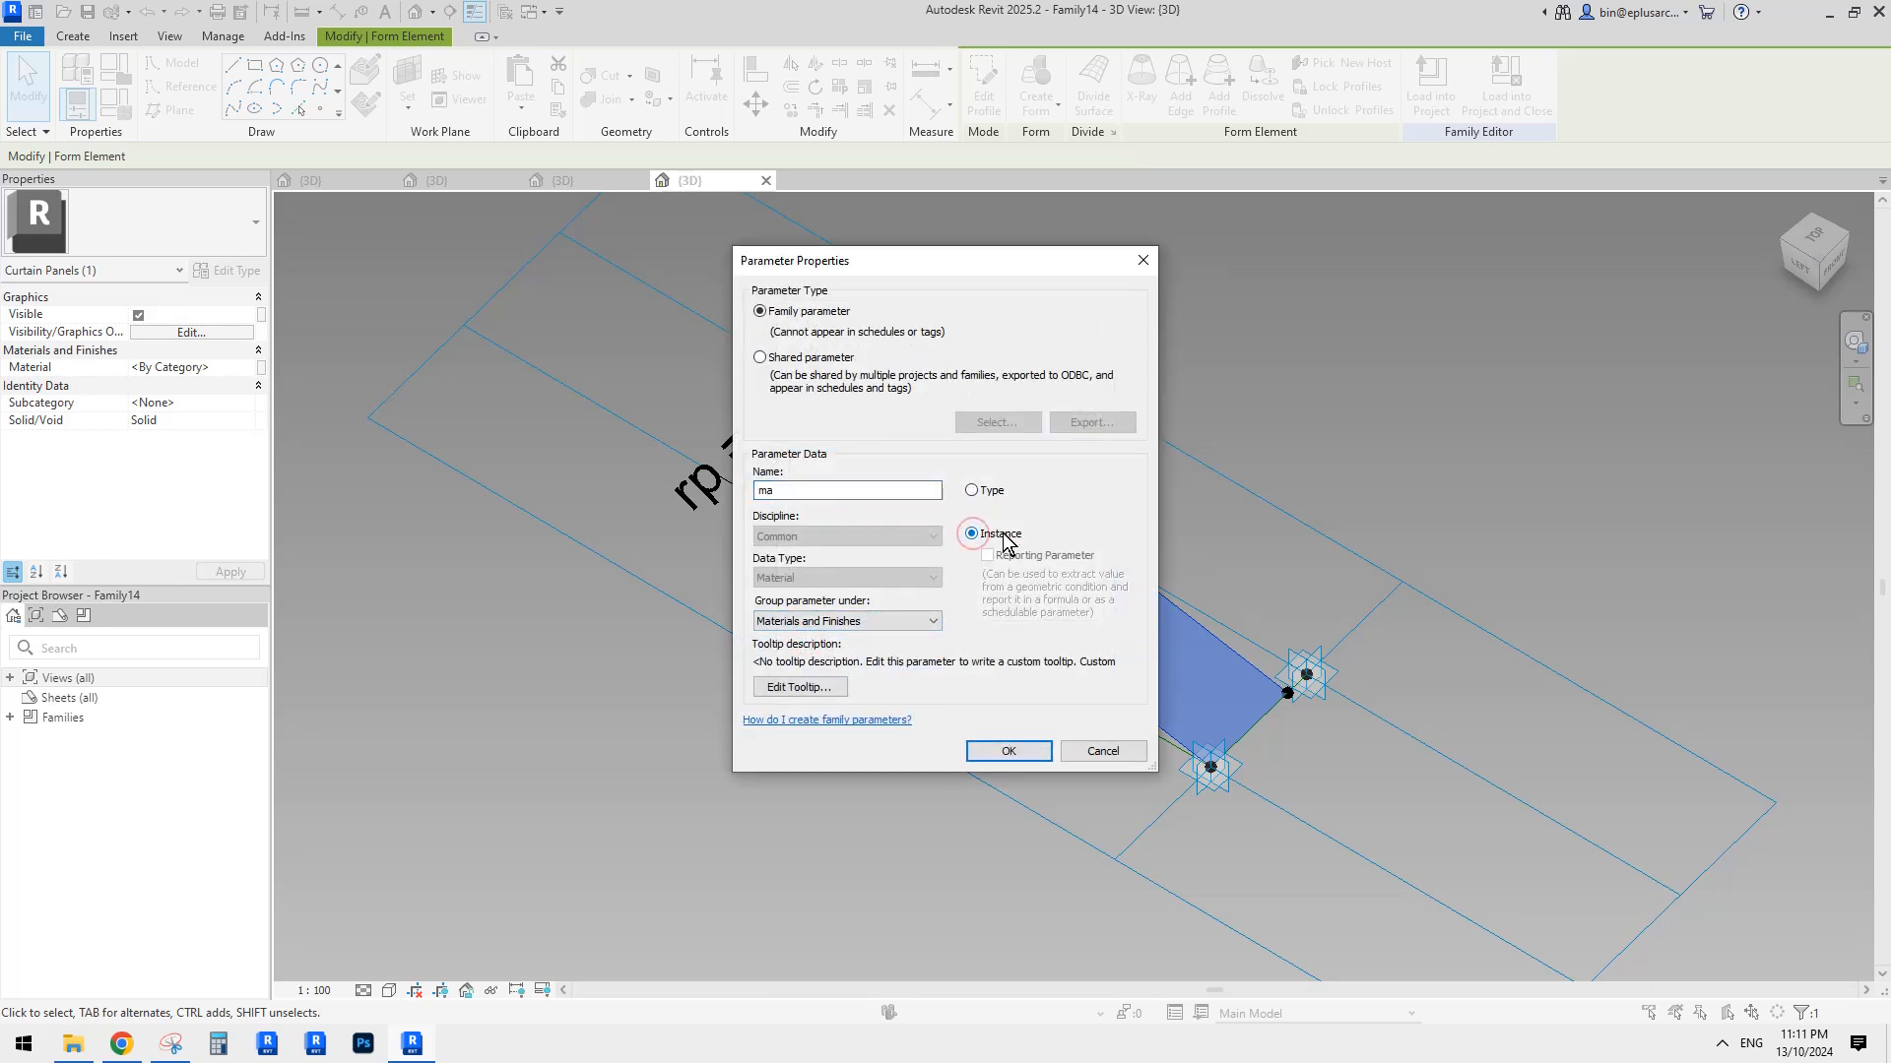
click(1009, 751)
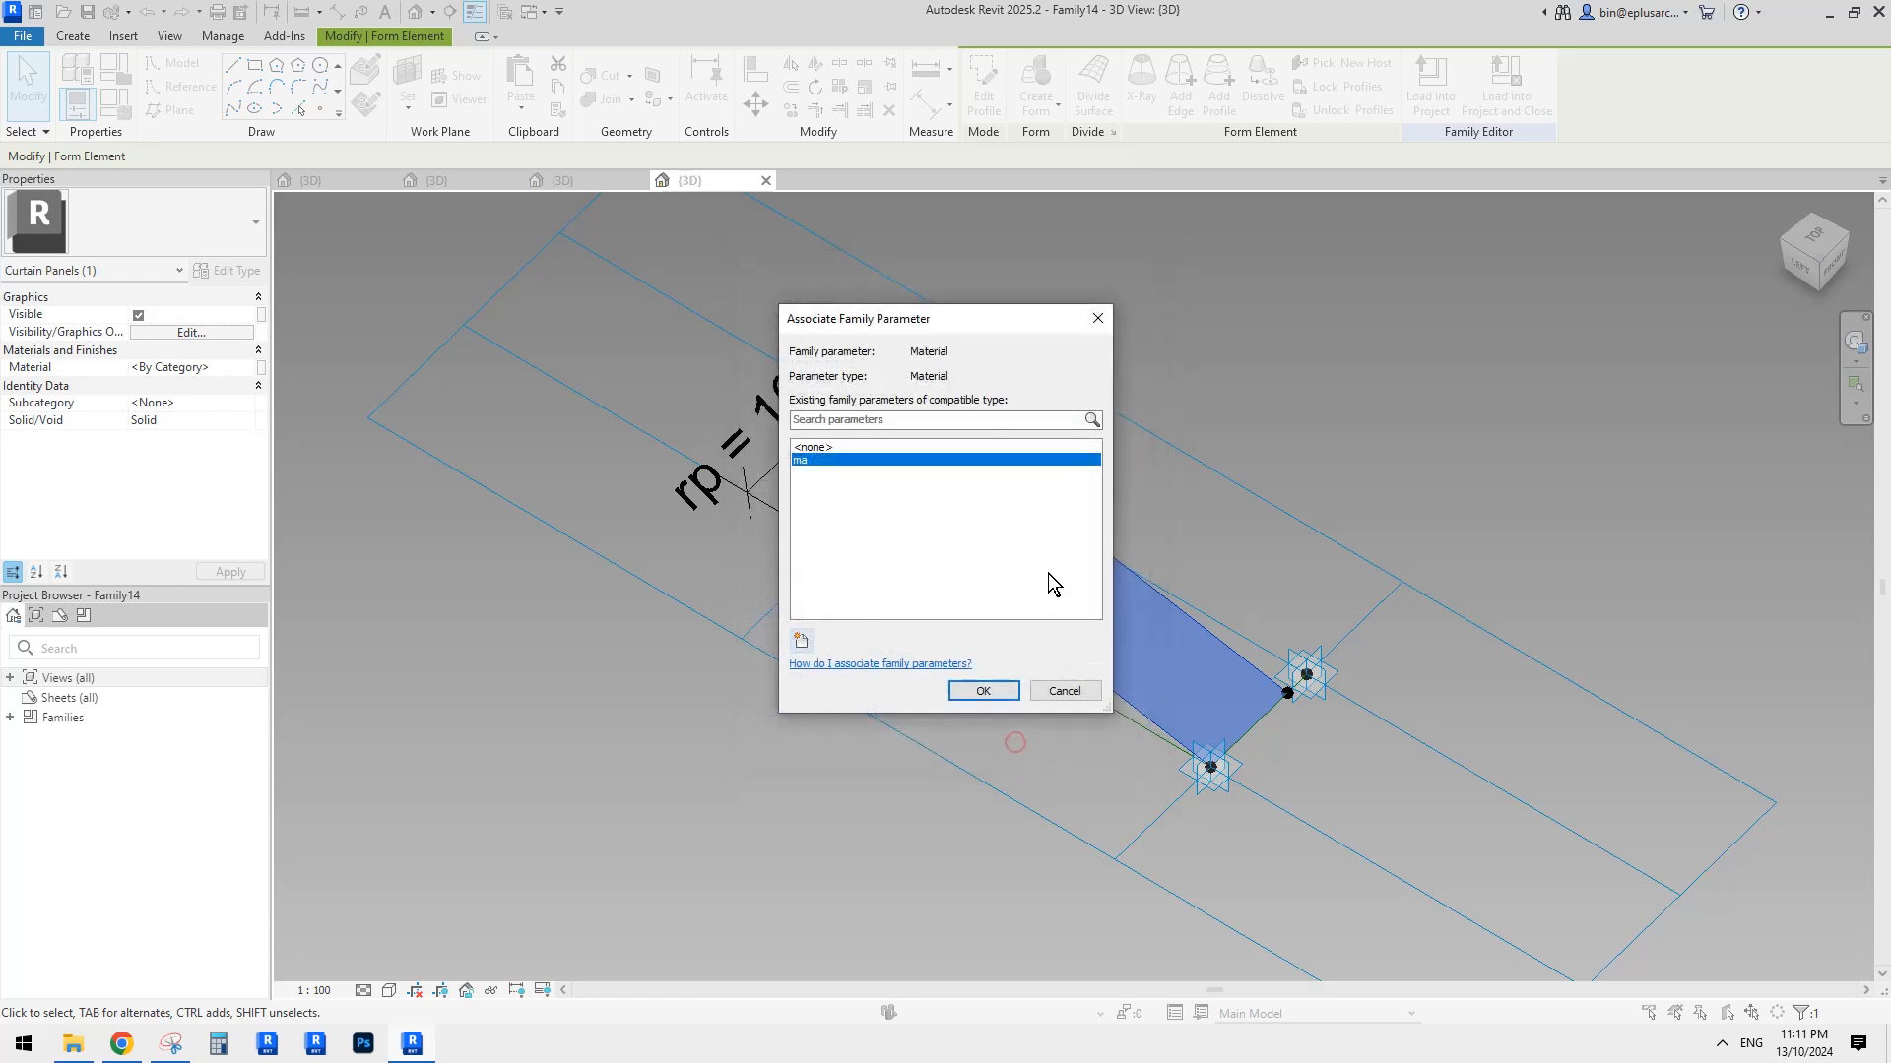
click(992, 688)
Load the panel family into Family11 and switch to that family's 3D view.
click(1389, 91)
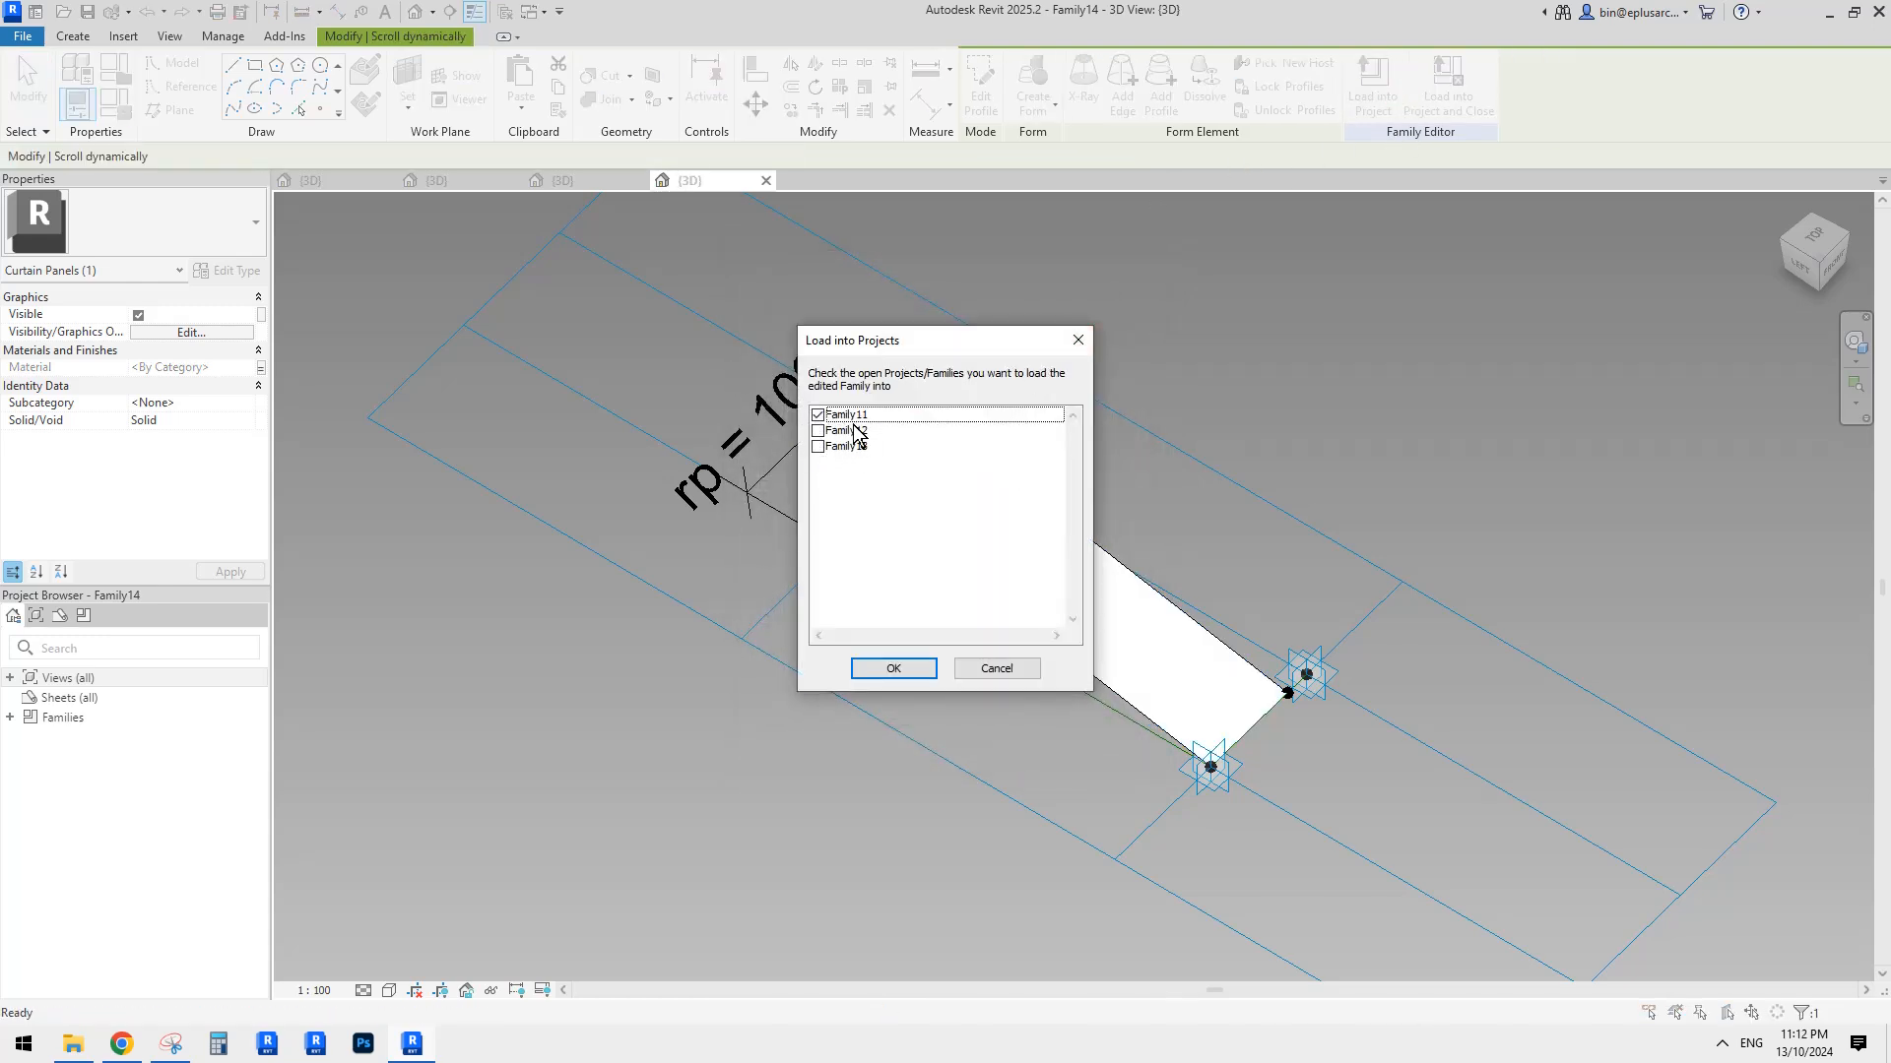
click(893, 669)
click(330, 177)
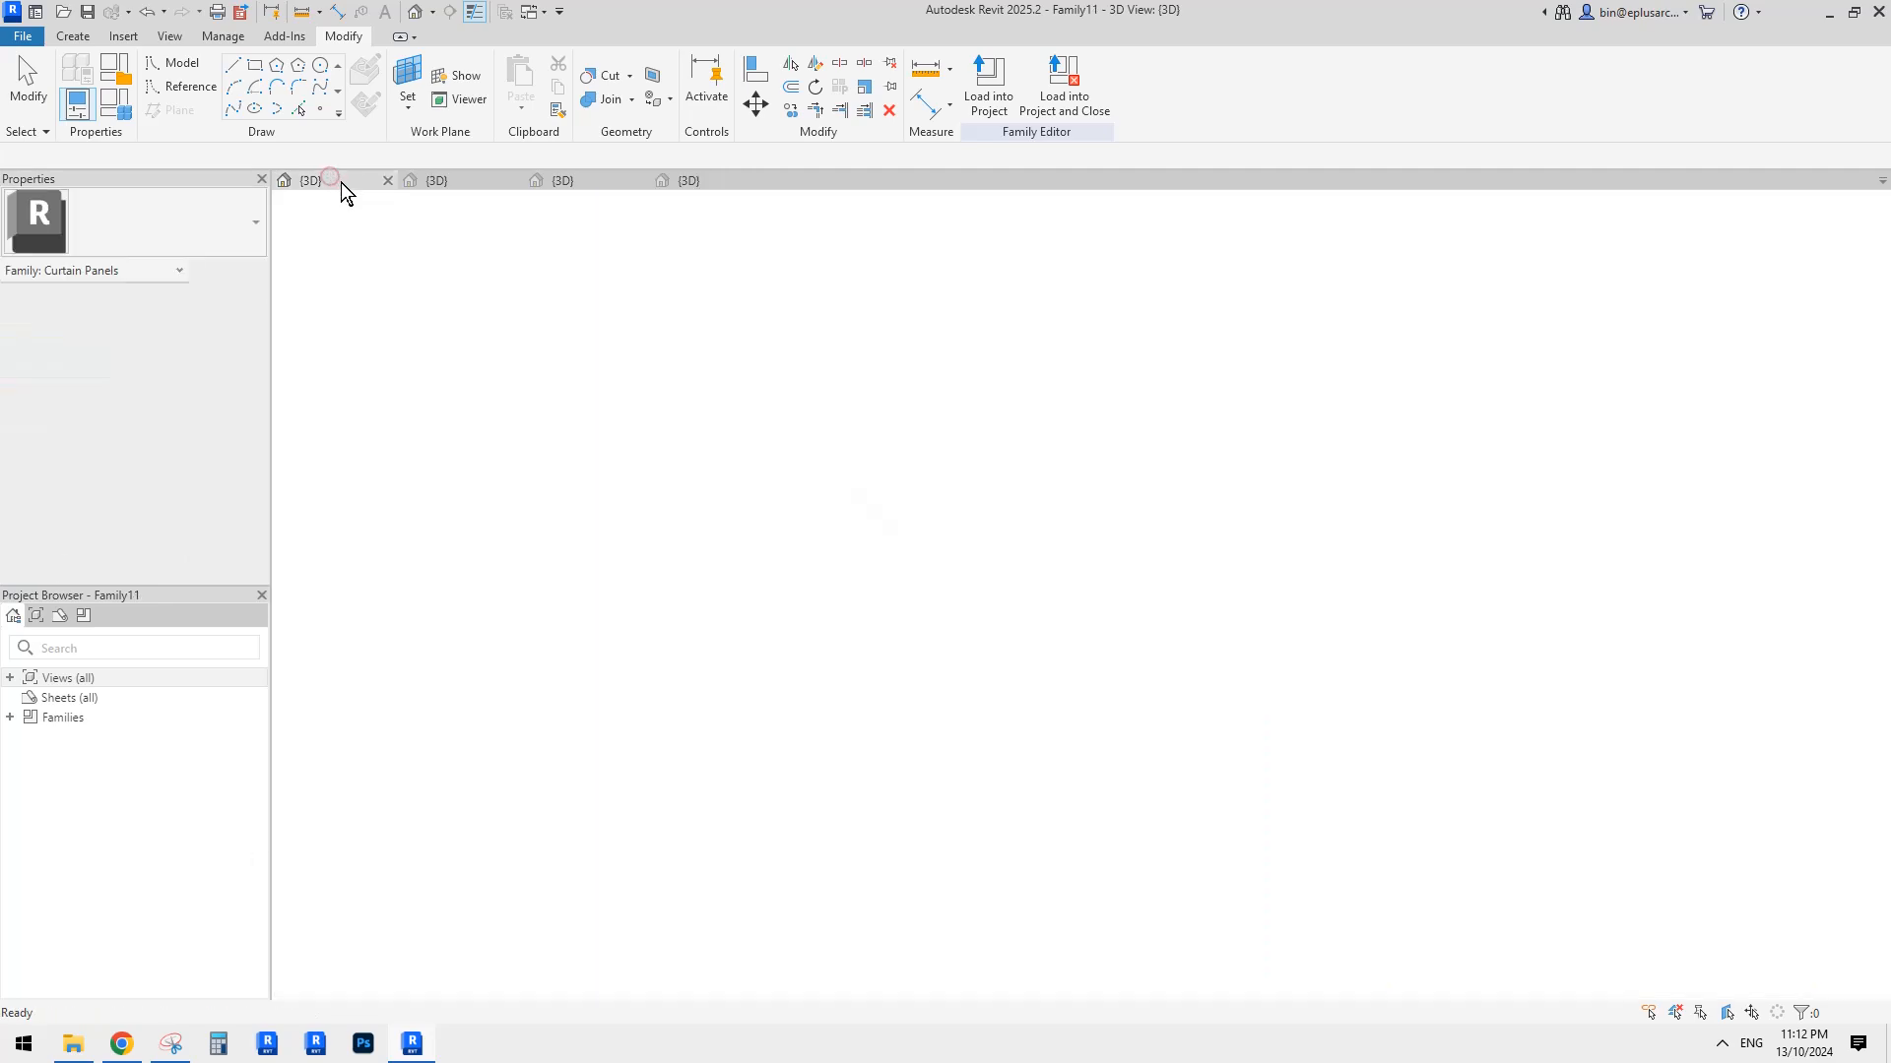
Return to the panel family Family14 and load it into the roof family Family11.
click(688, 180)
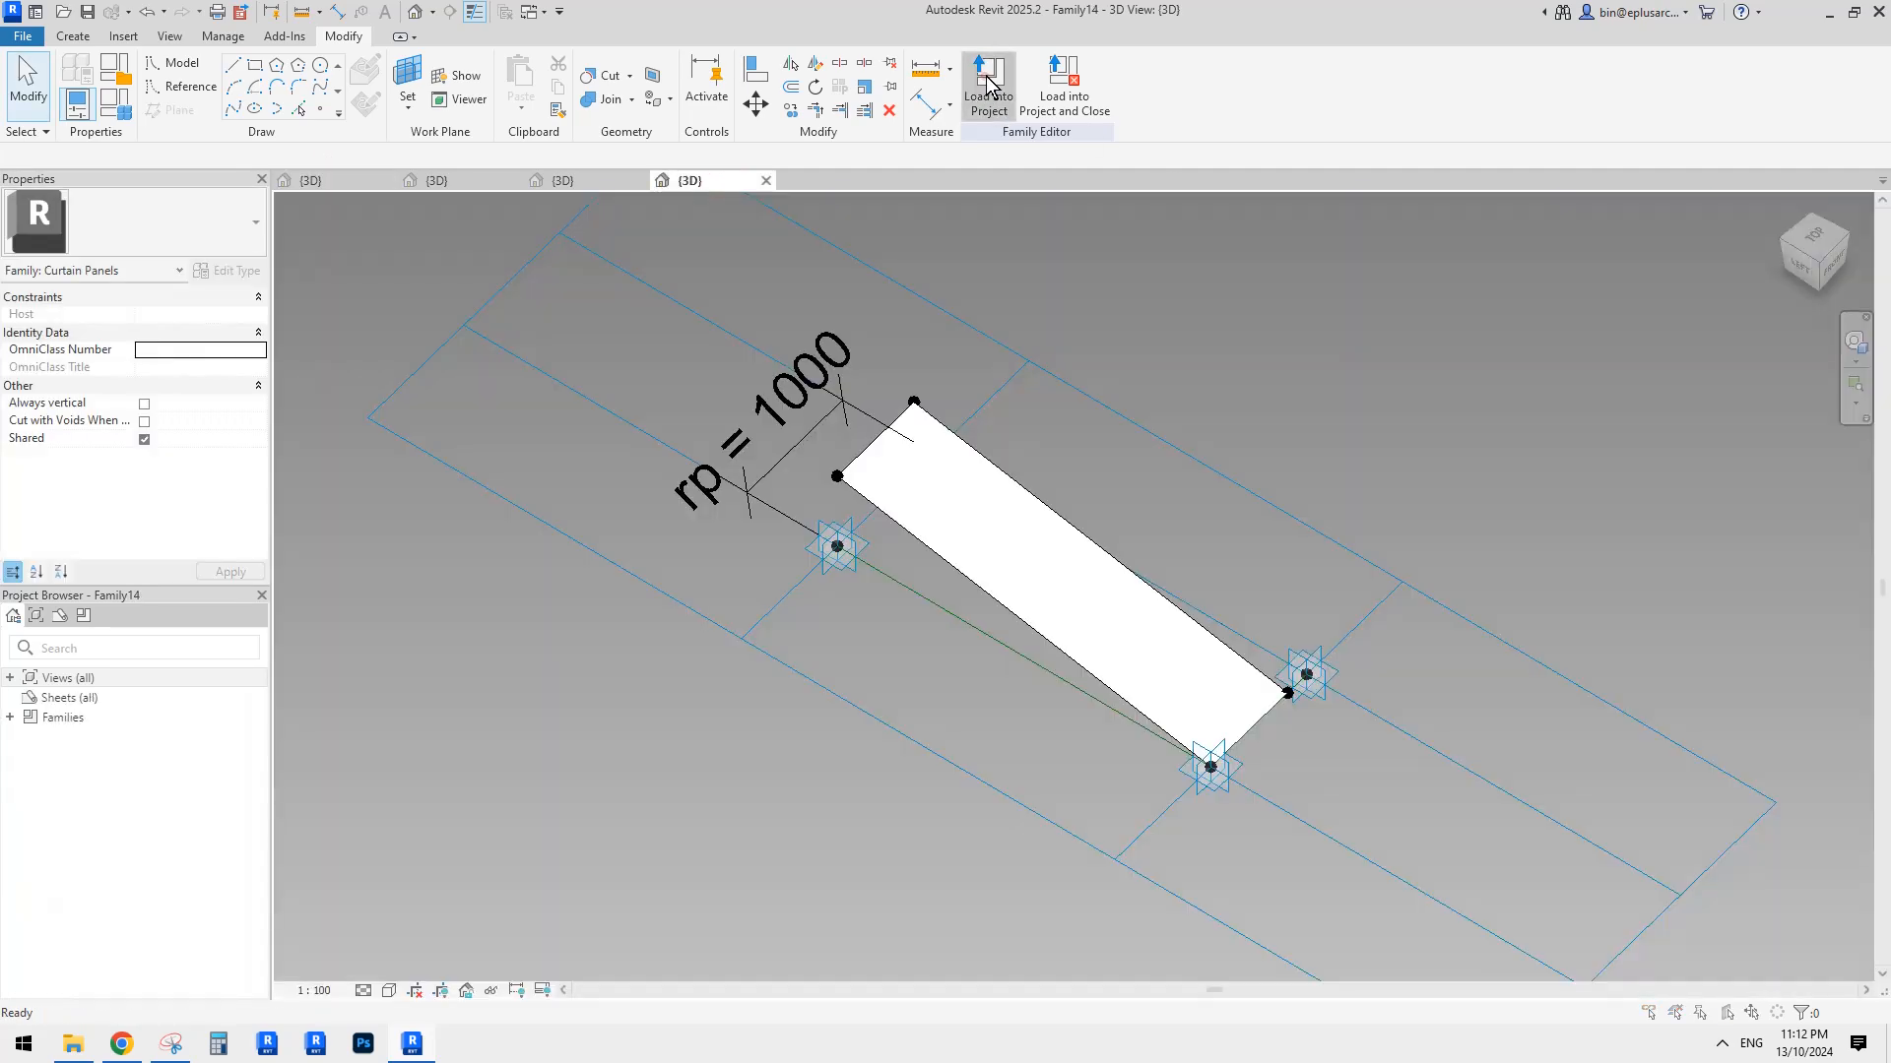
click(1006, 109)
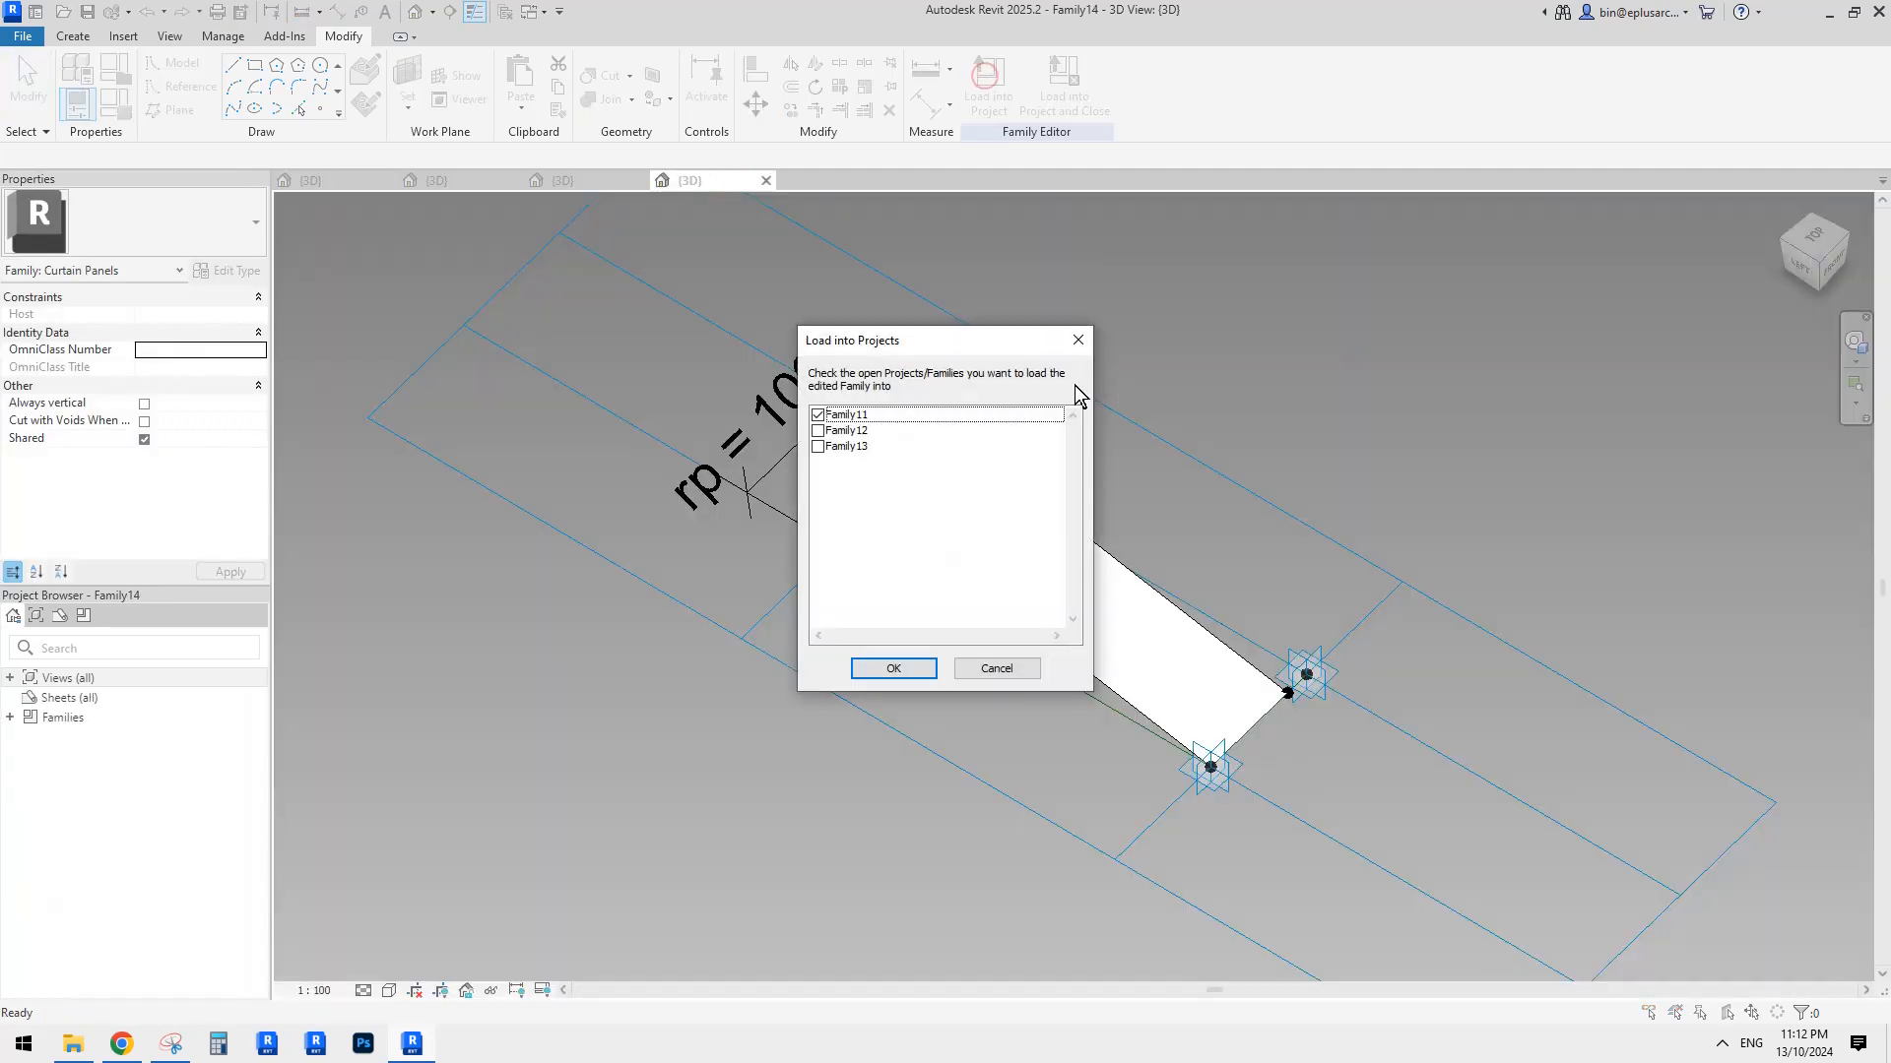
key(Escape)
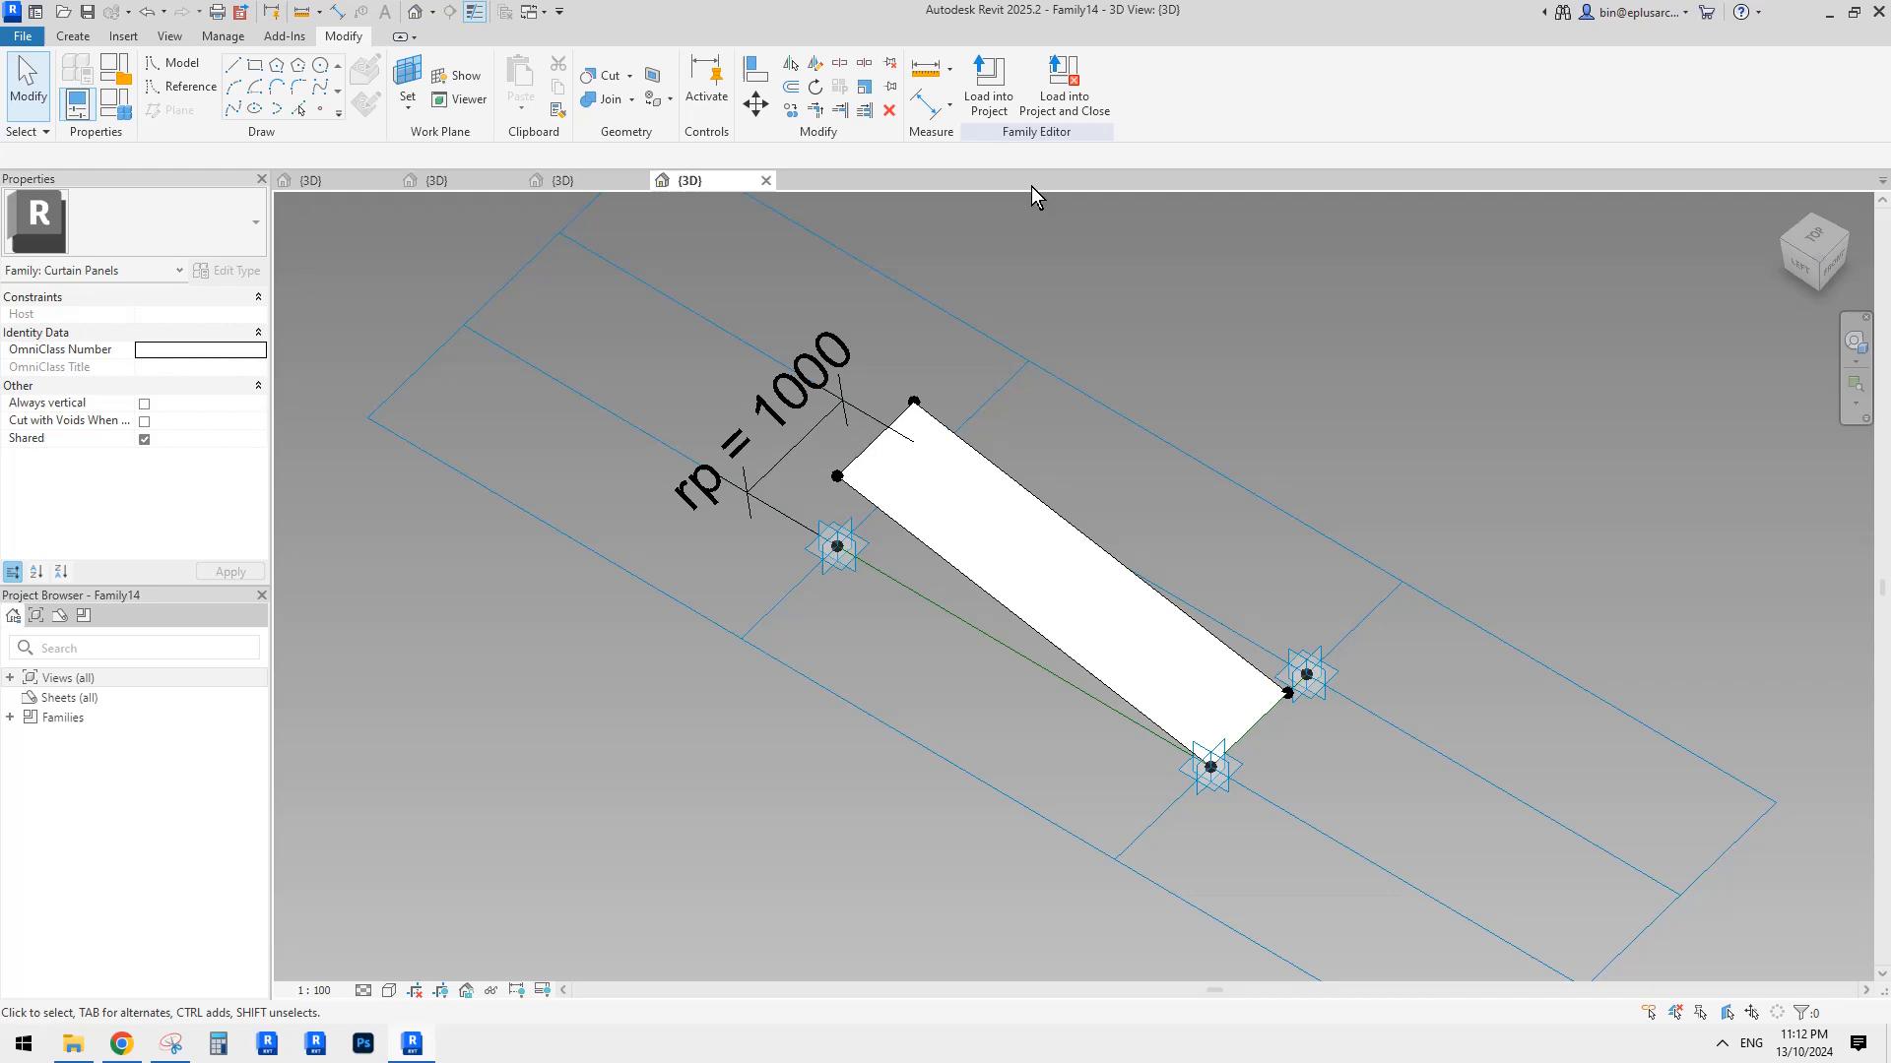
click(983, 84)
click(893, 669)
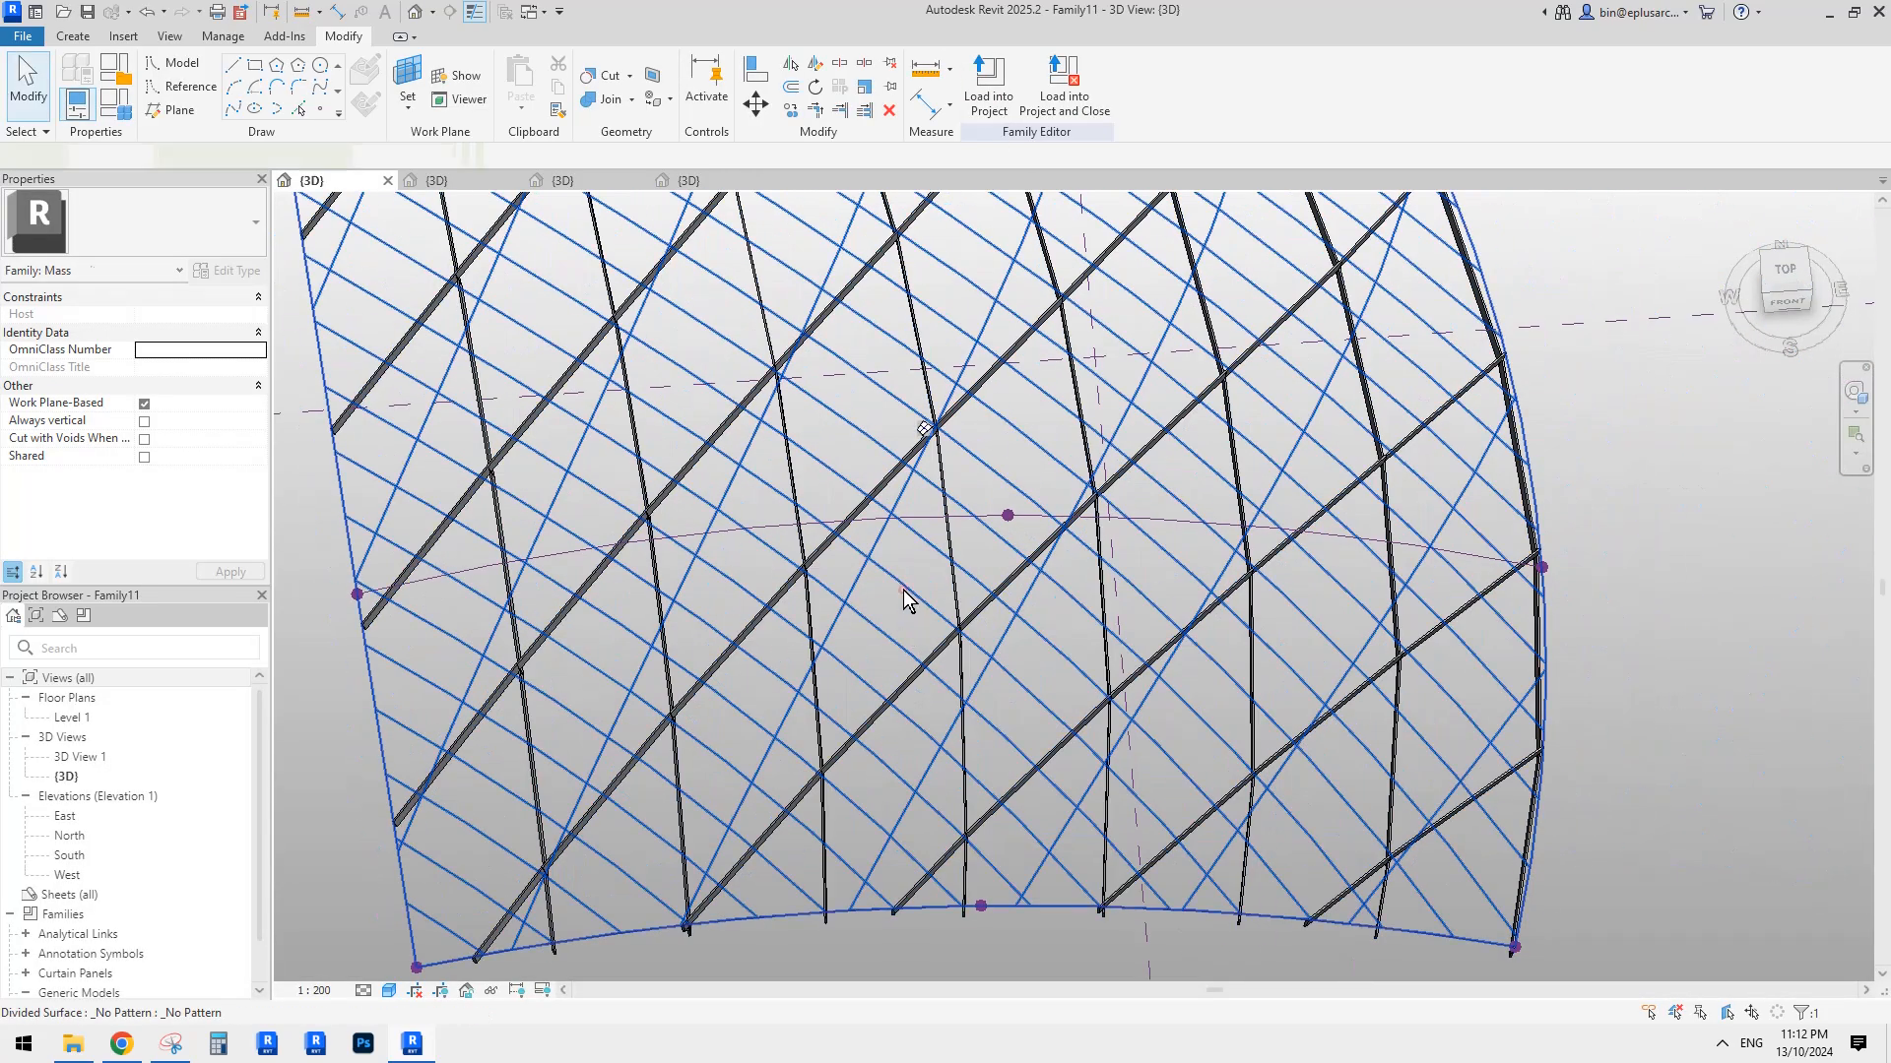
Apply the Family14 rectangle panel to the roof's unpatterned divided surface and view the result from the top.
click(901, 604)
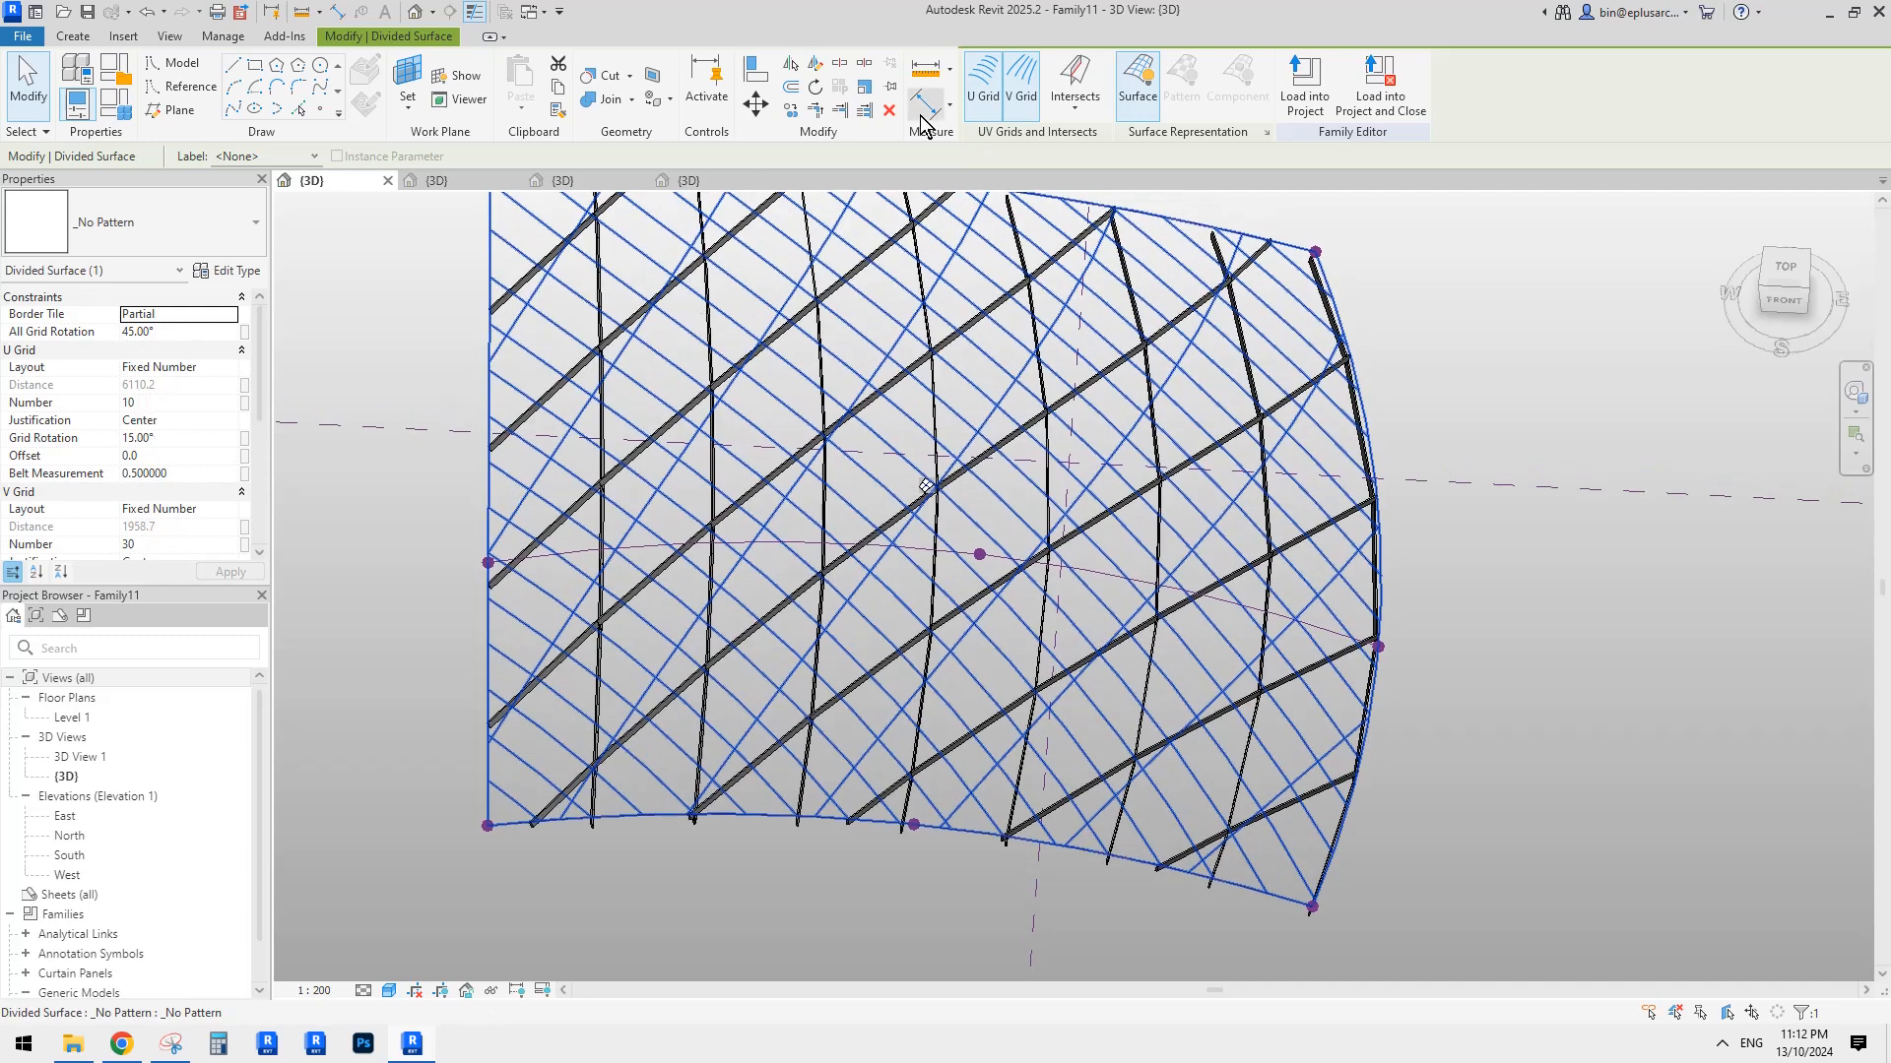
click(197, 217)
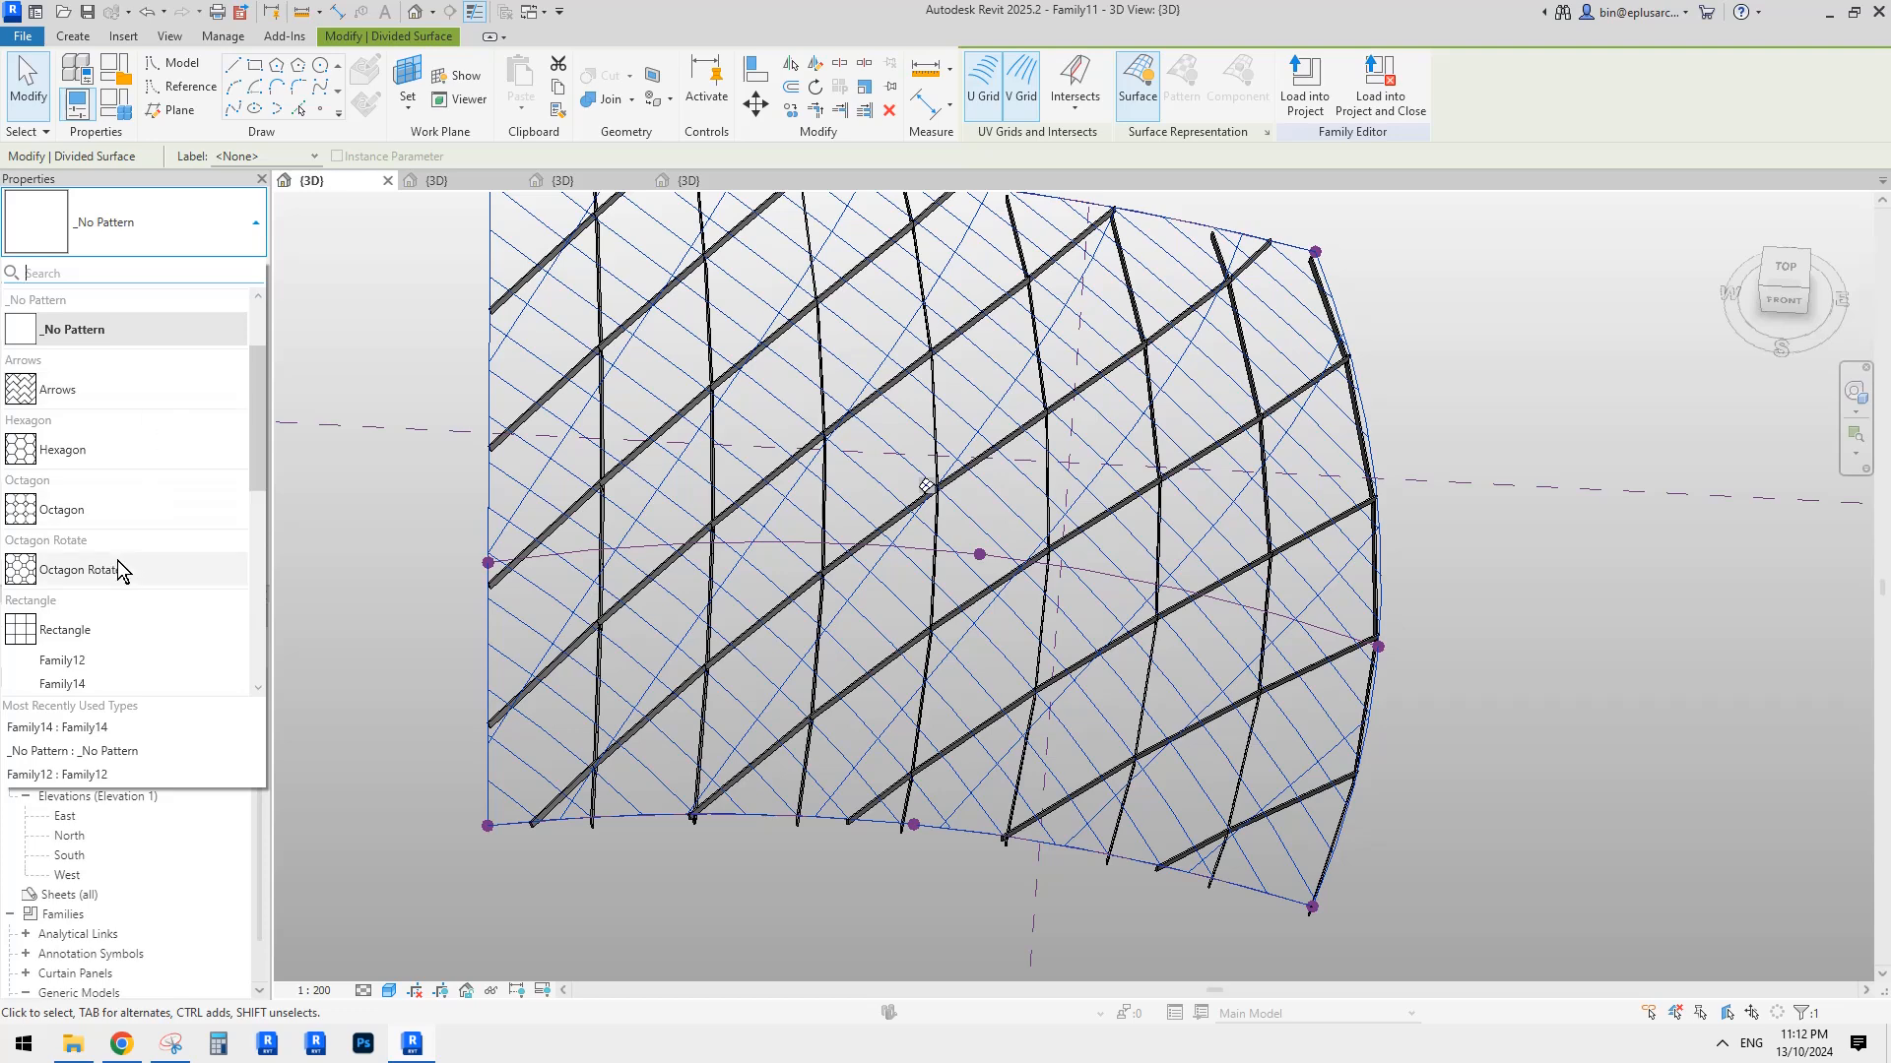
click(62, 683)
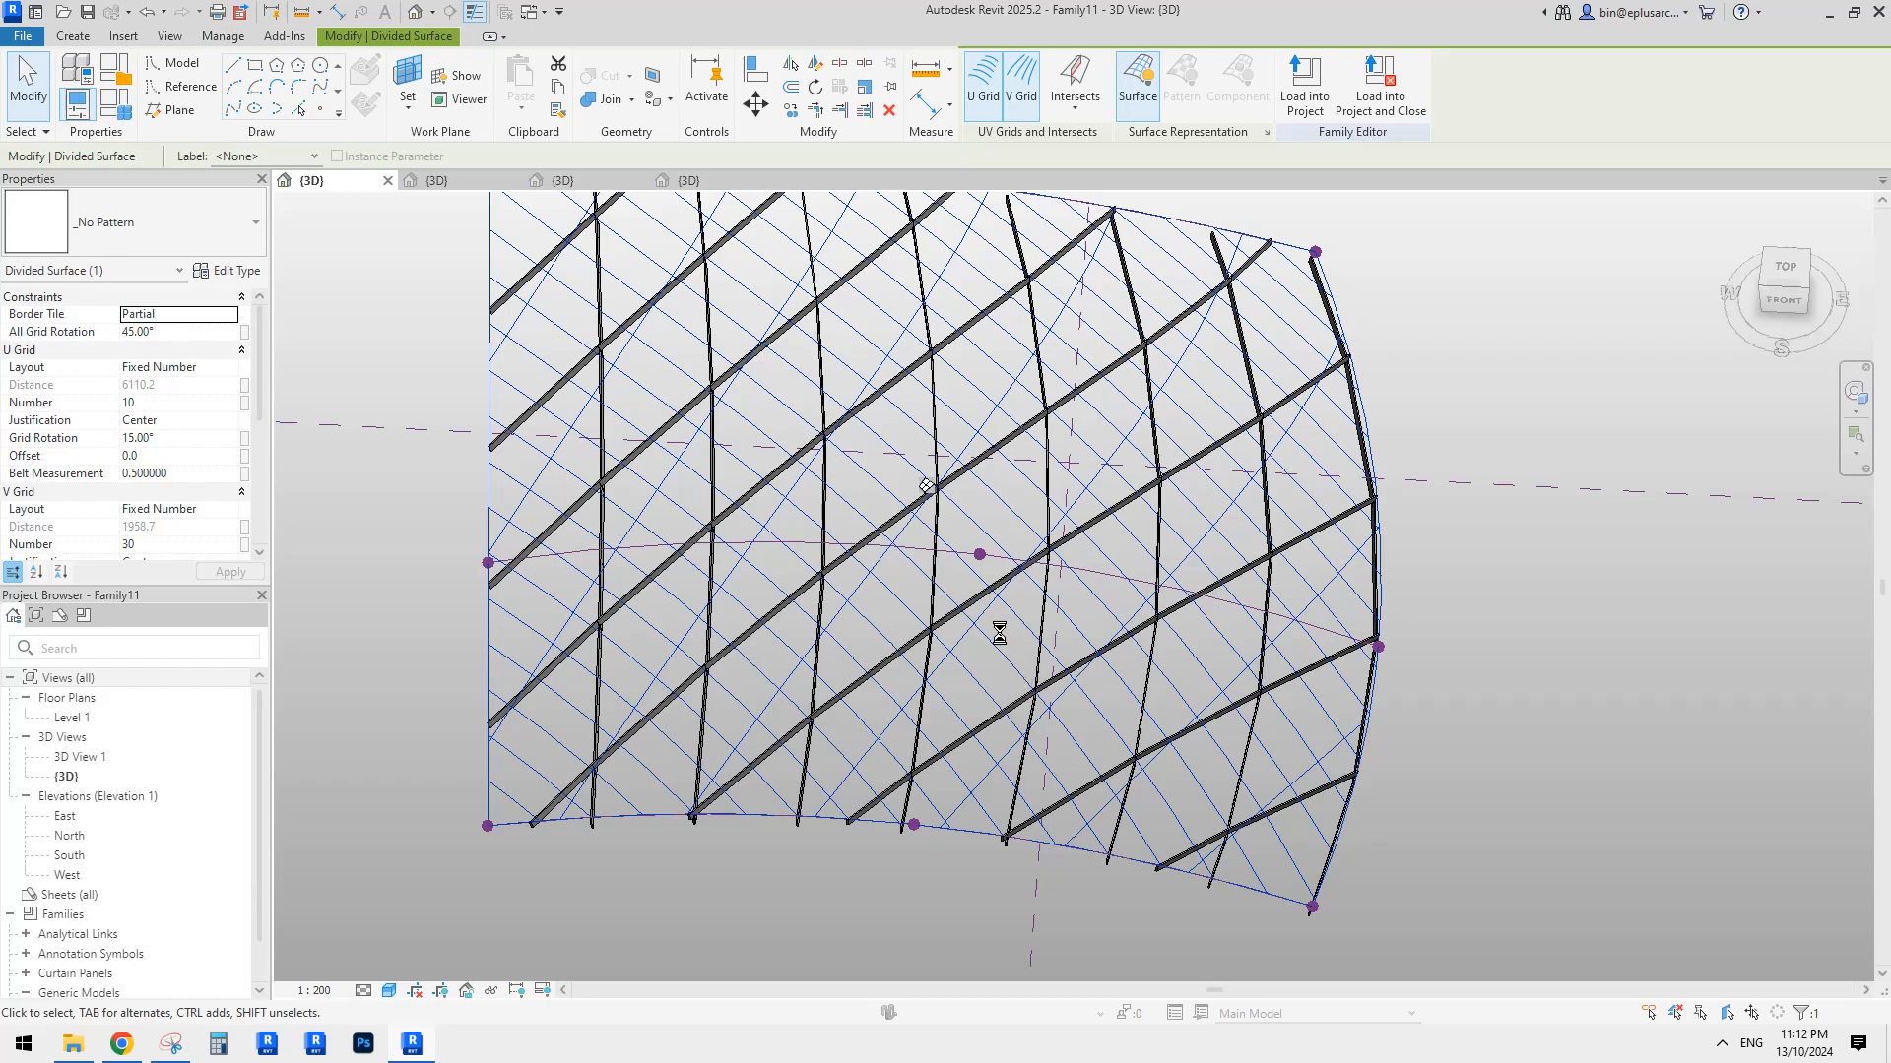
shift+middle_drag(1125, 754, 967, 748)
scroll(936, 776, up, 4)
shift+middle_drag(886, 256, 940, 701)
scroll(1054, 586, down, 2)
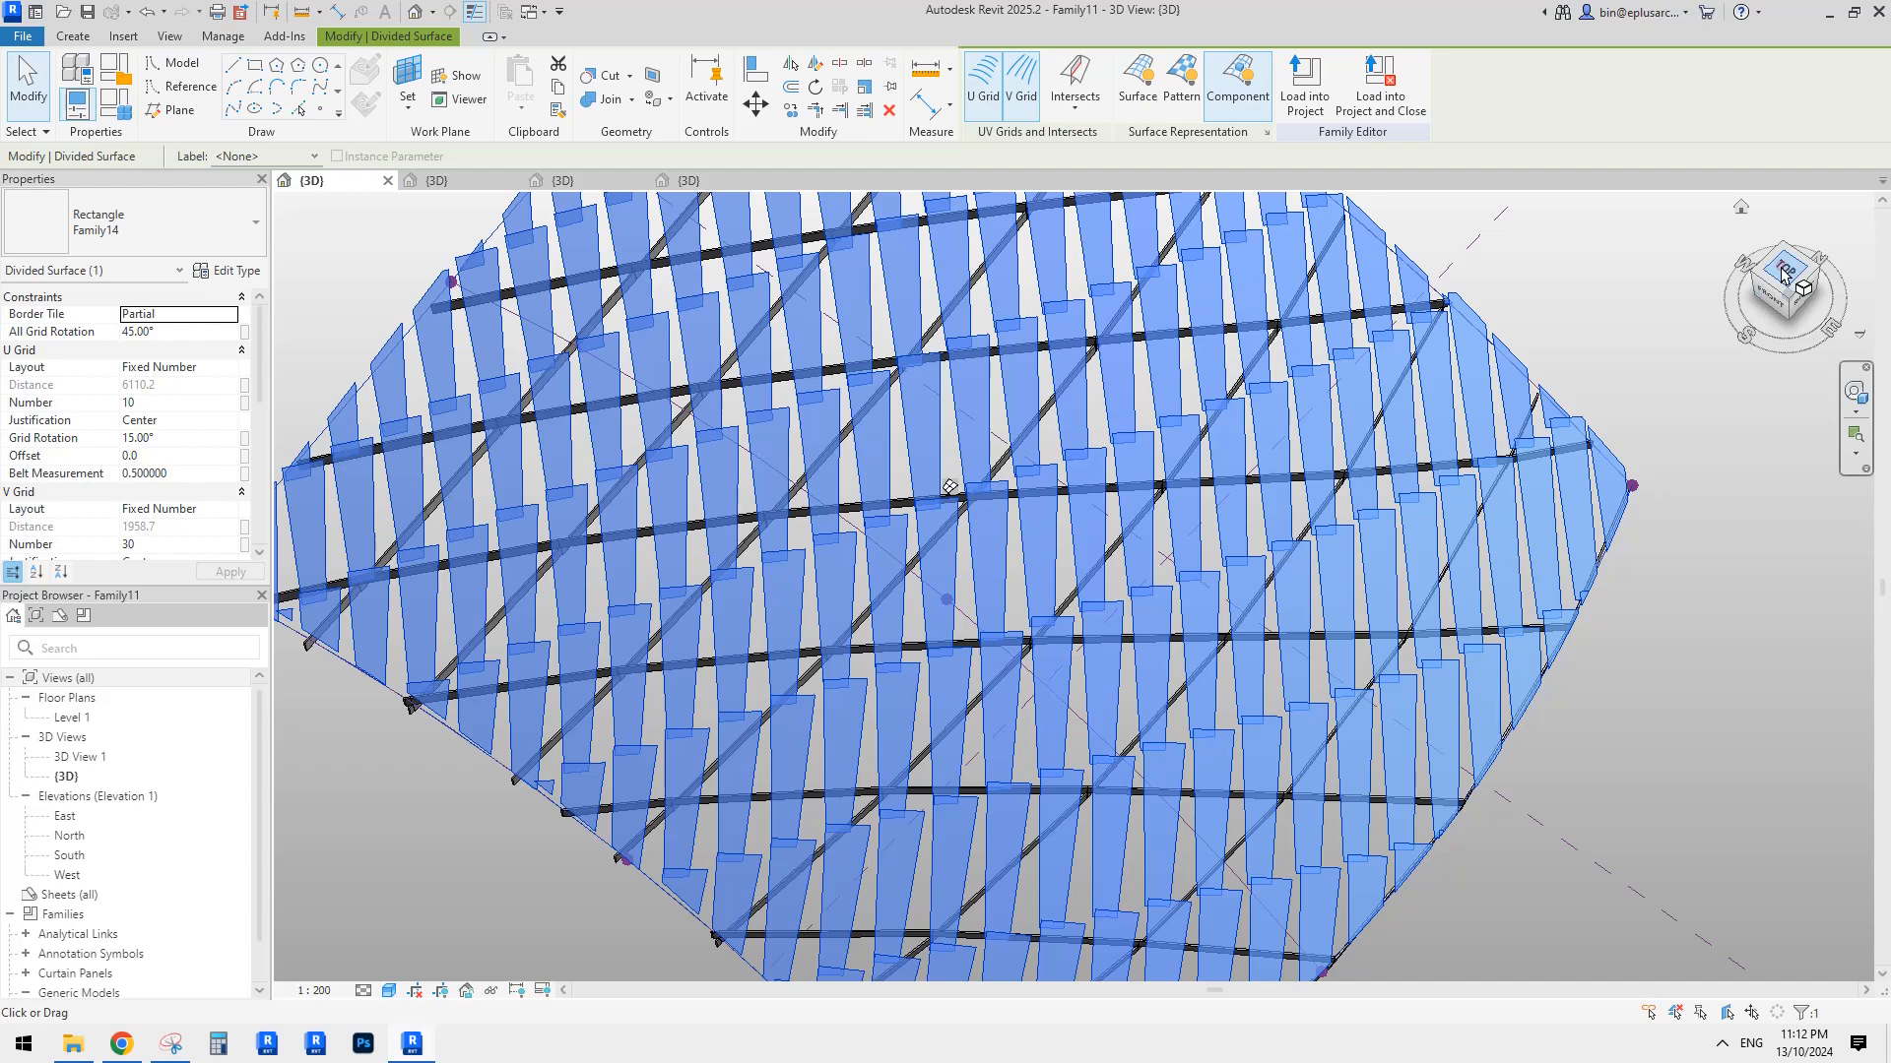
click(1761, 313)
scroll(1133, 633, up, 4)
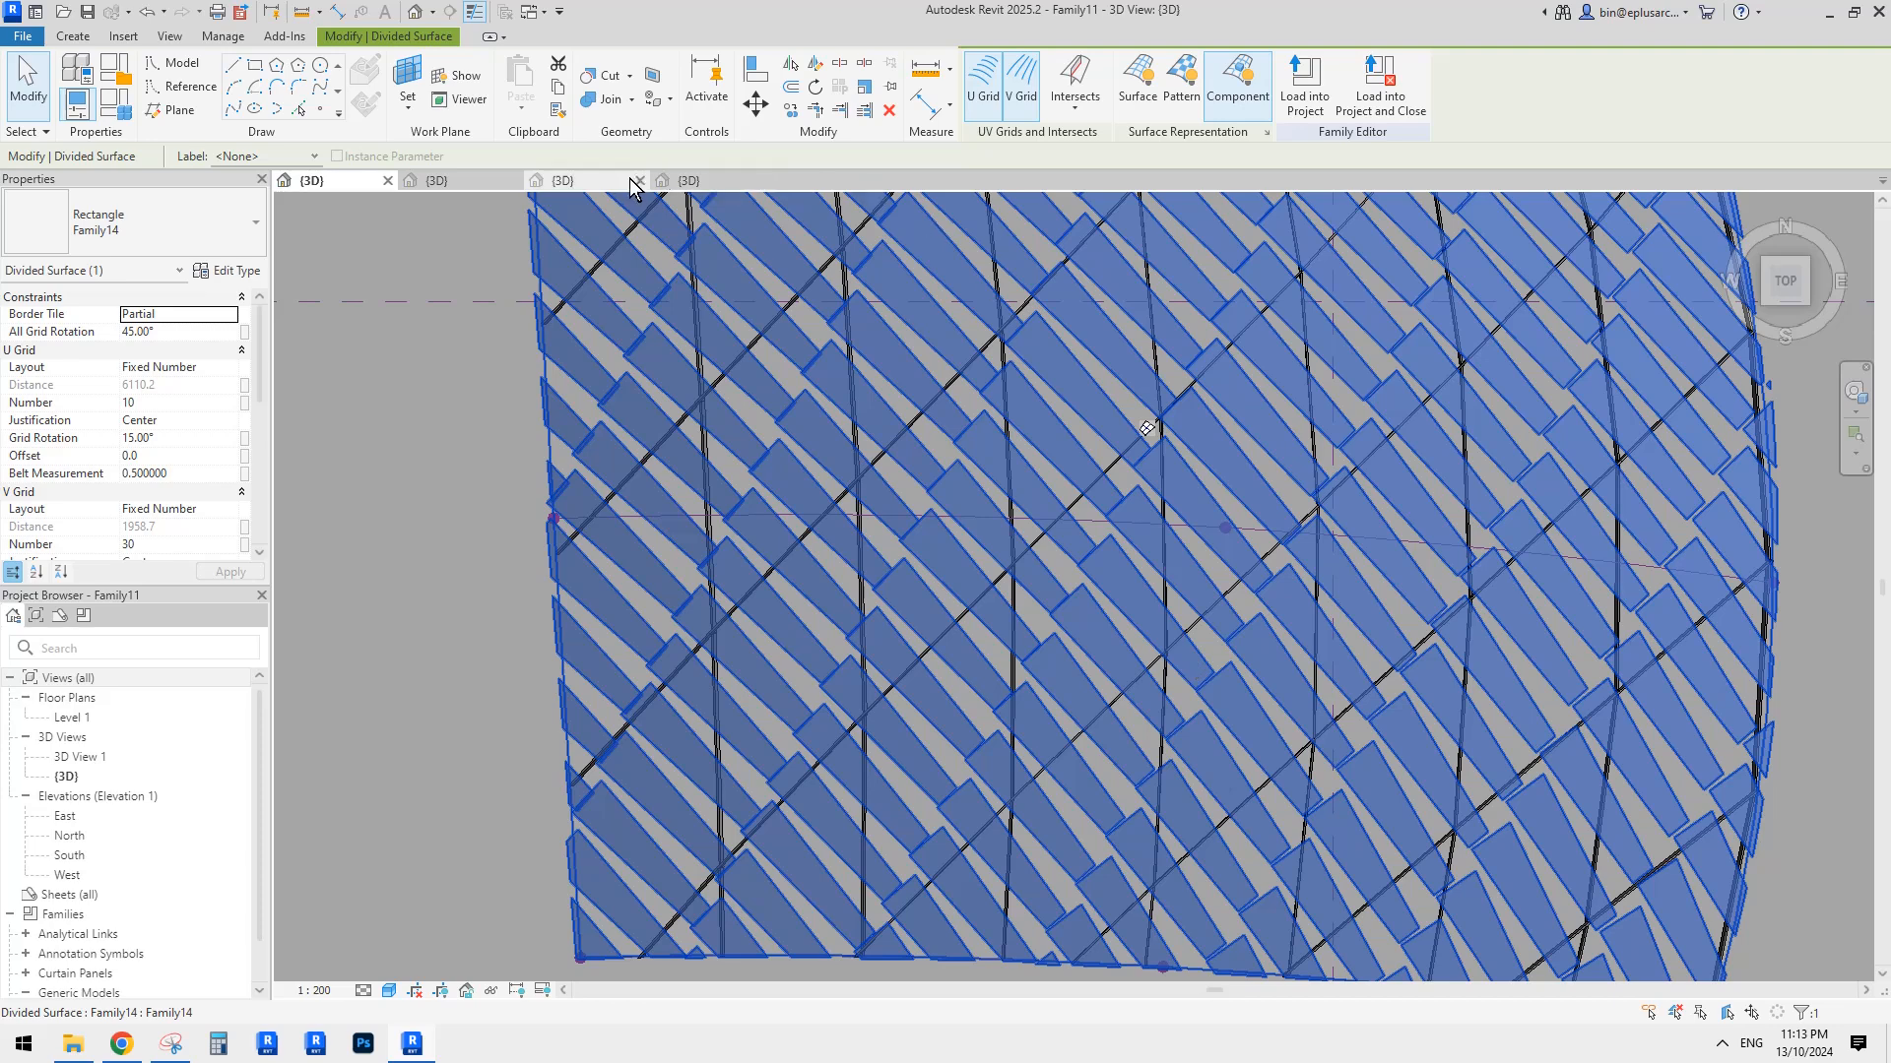
Go back to the Family14 panel family and set its height parameter h to 1000.
click(689, 181)
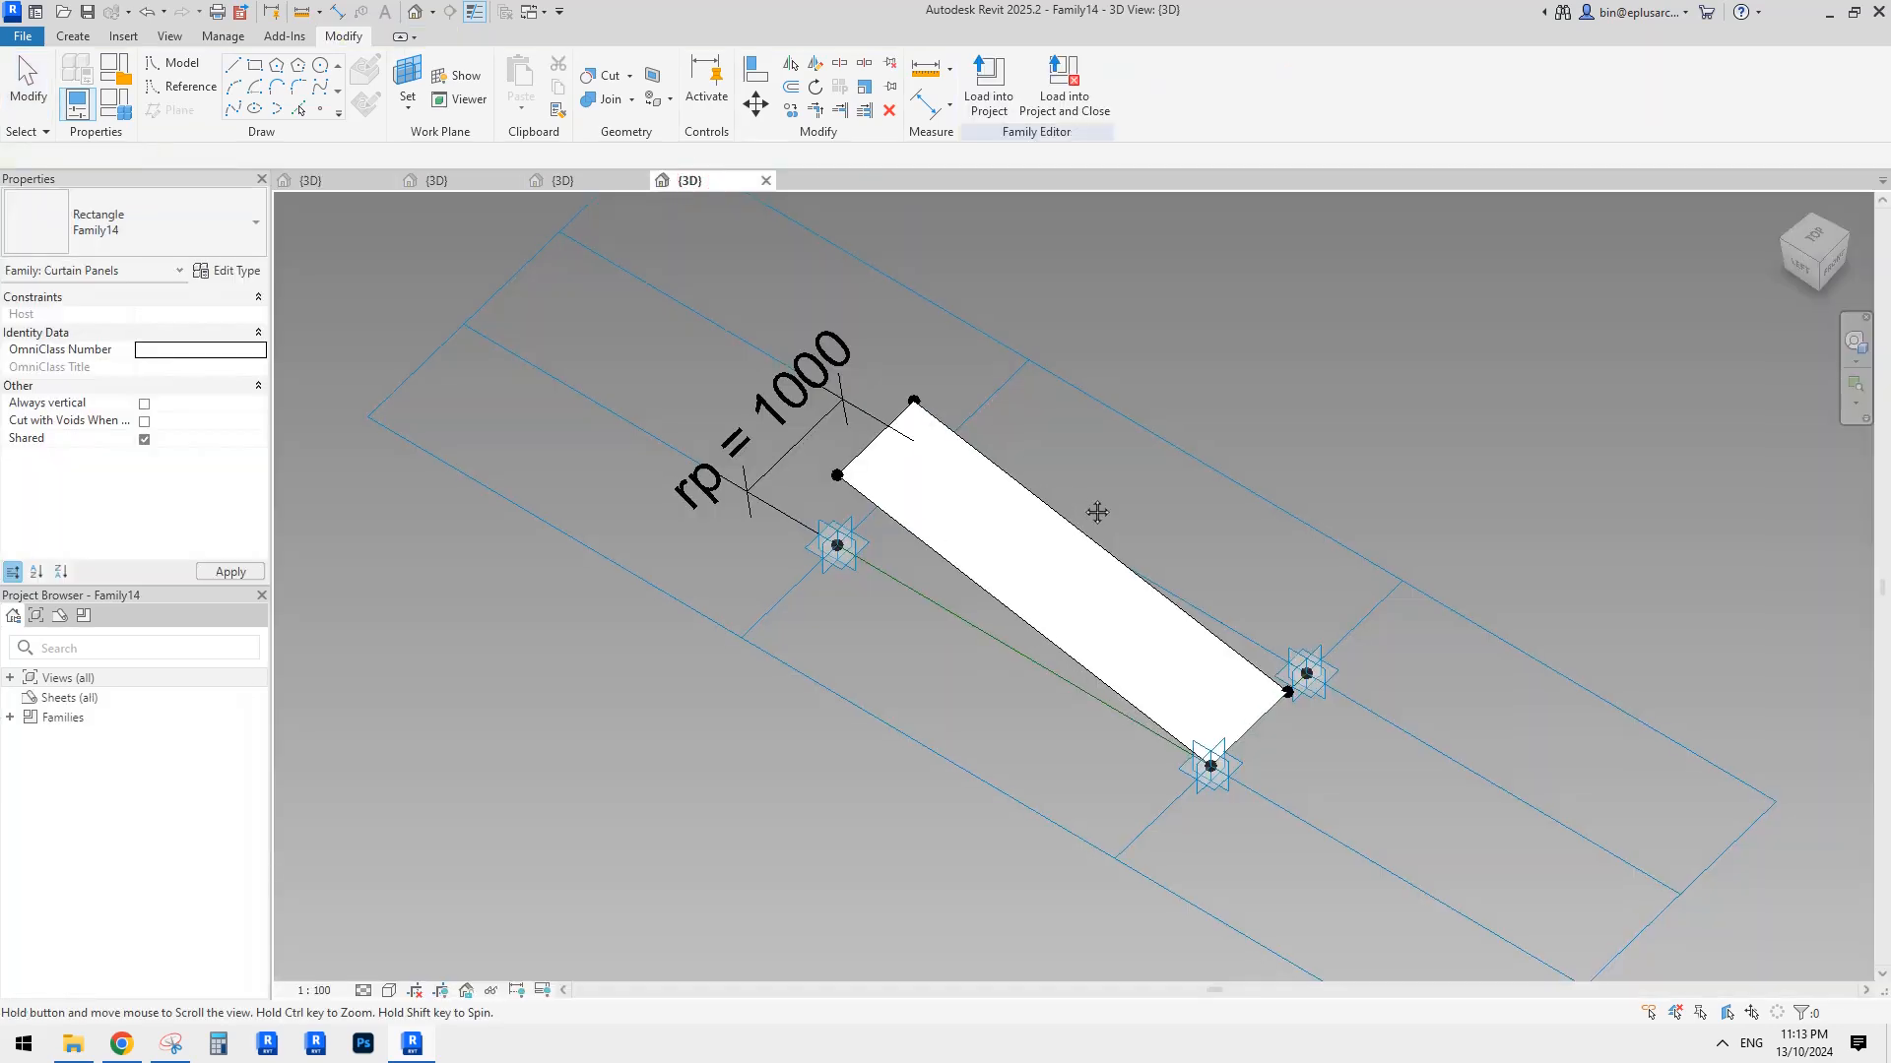
middle_drag(1097, 512, 1096, 511)
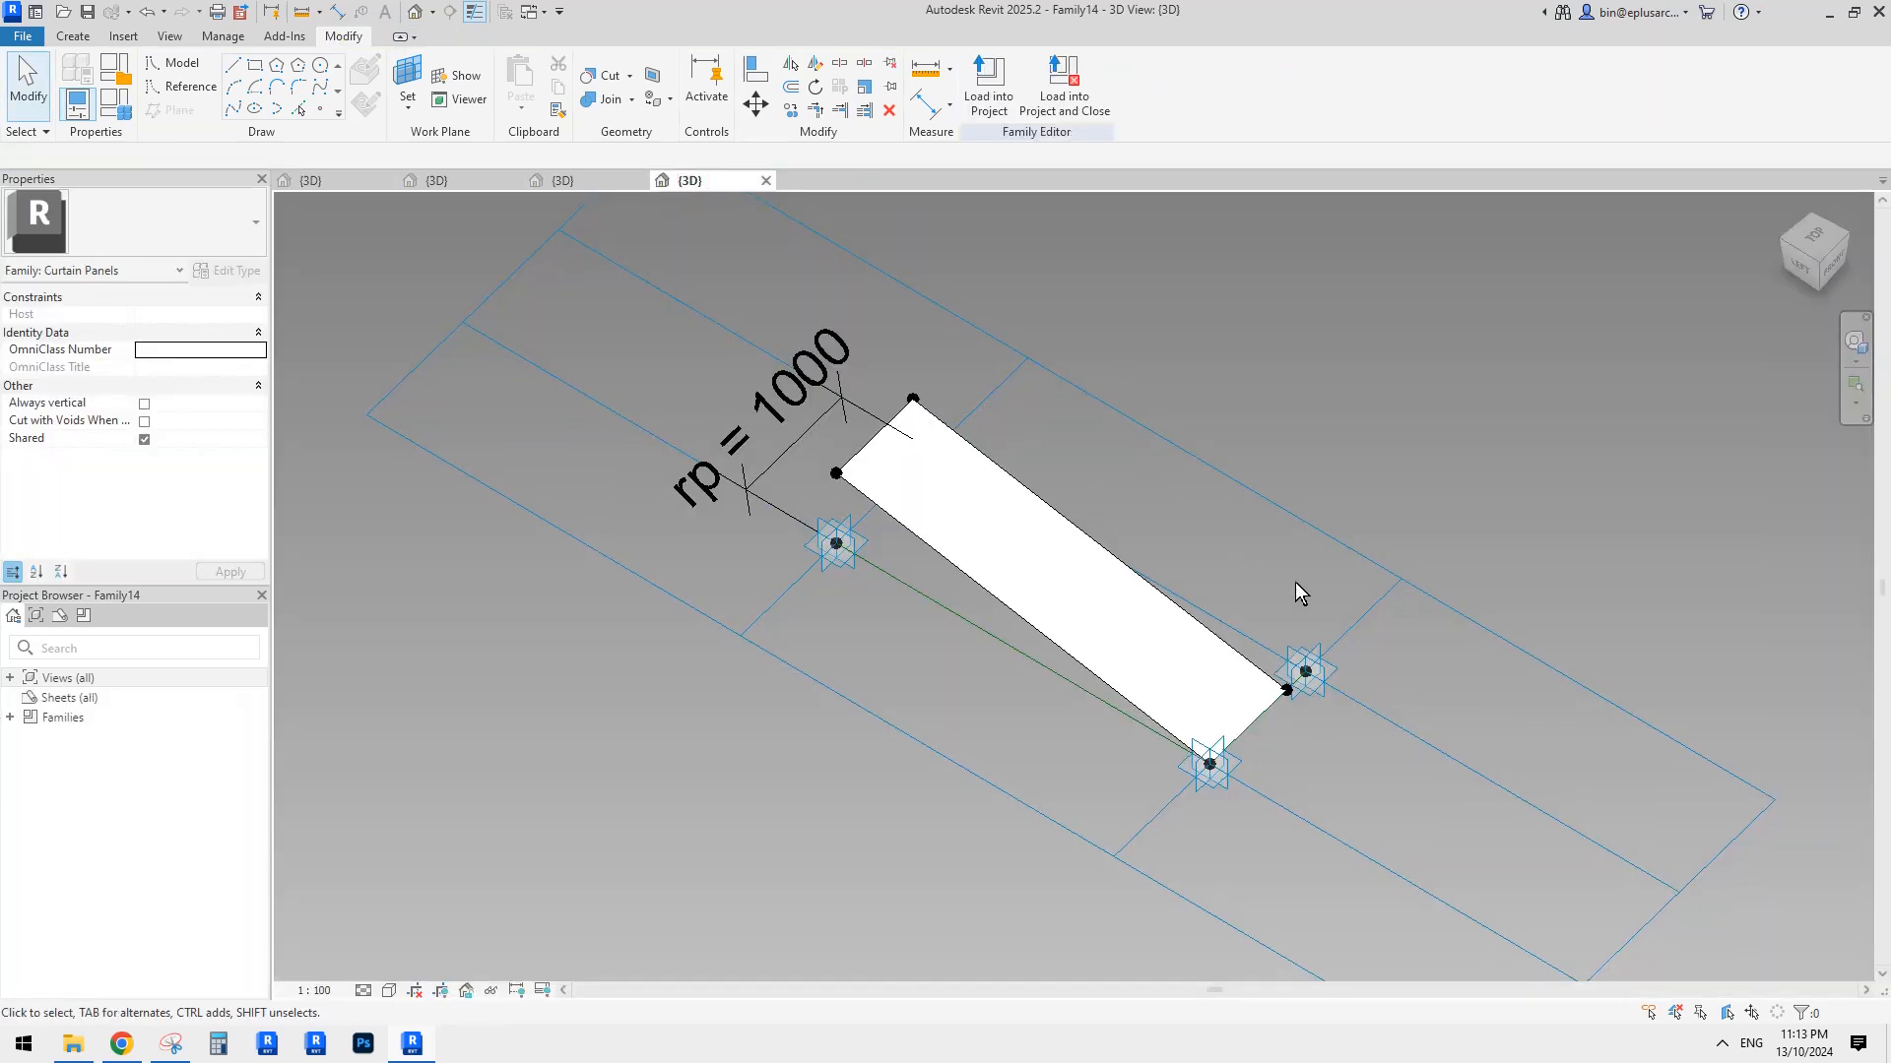
shift+middle_drag(1201, 595, 689, 394)
click(116, 102)
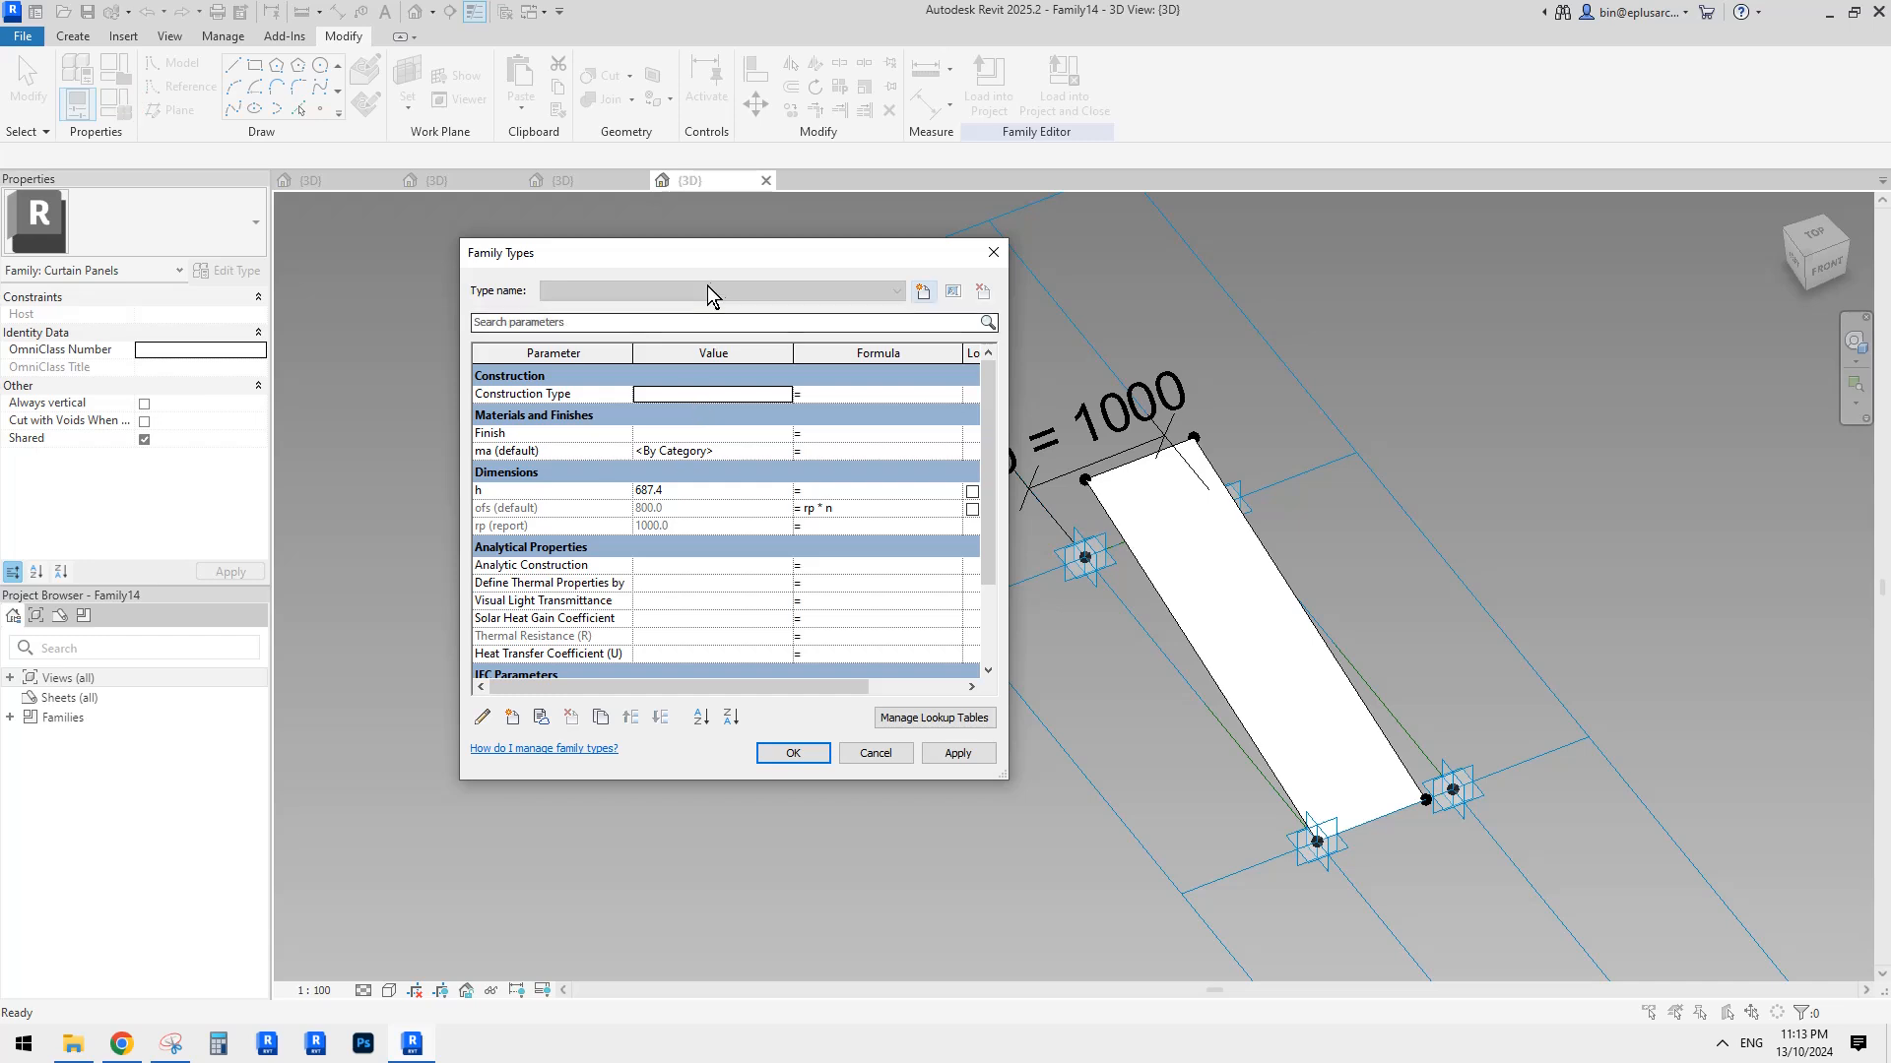
click(608, 506)
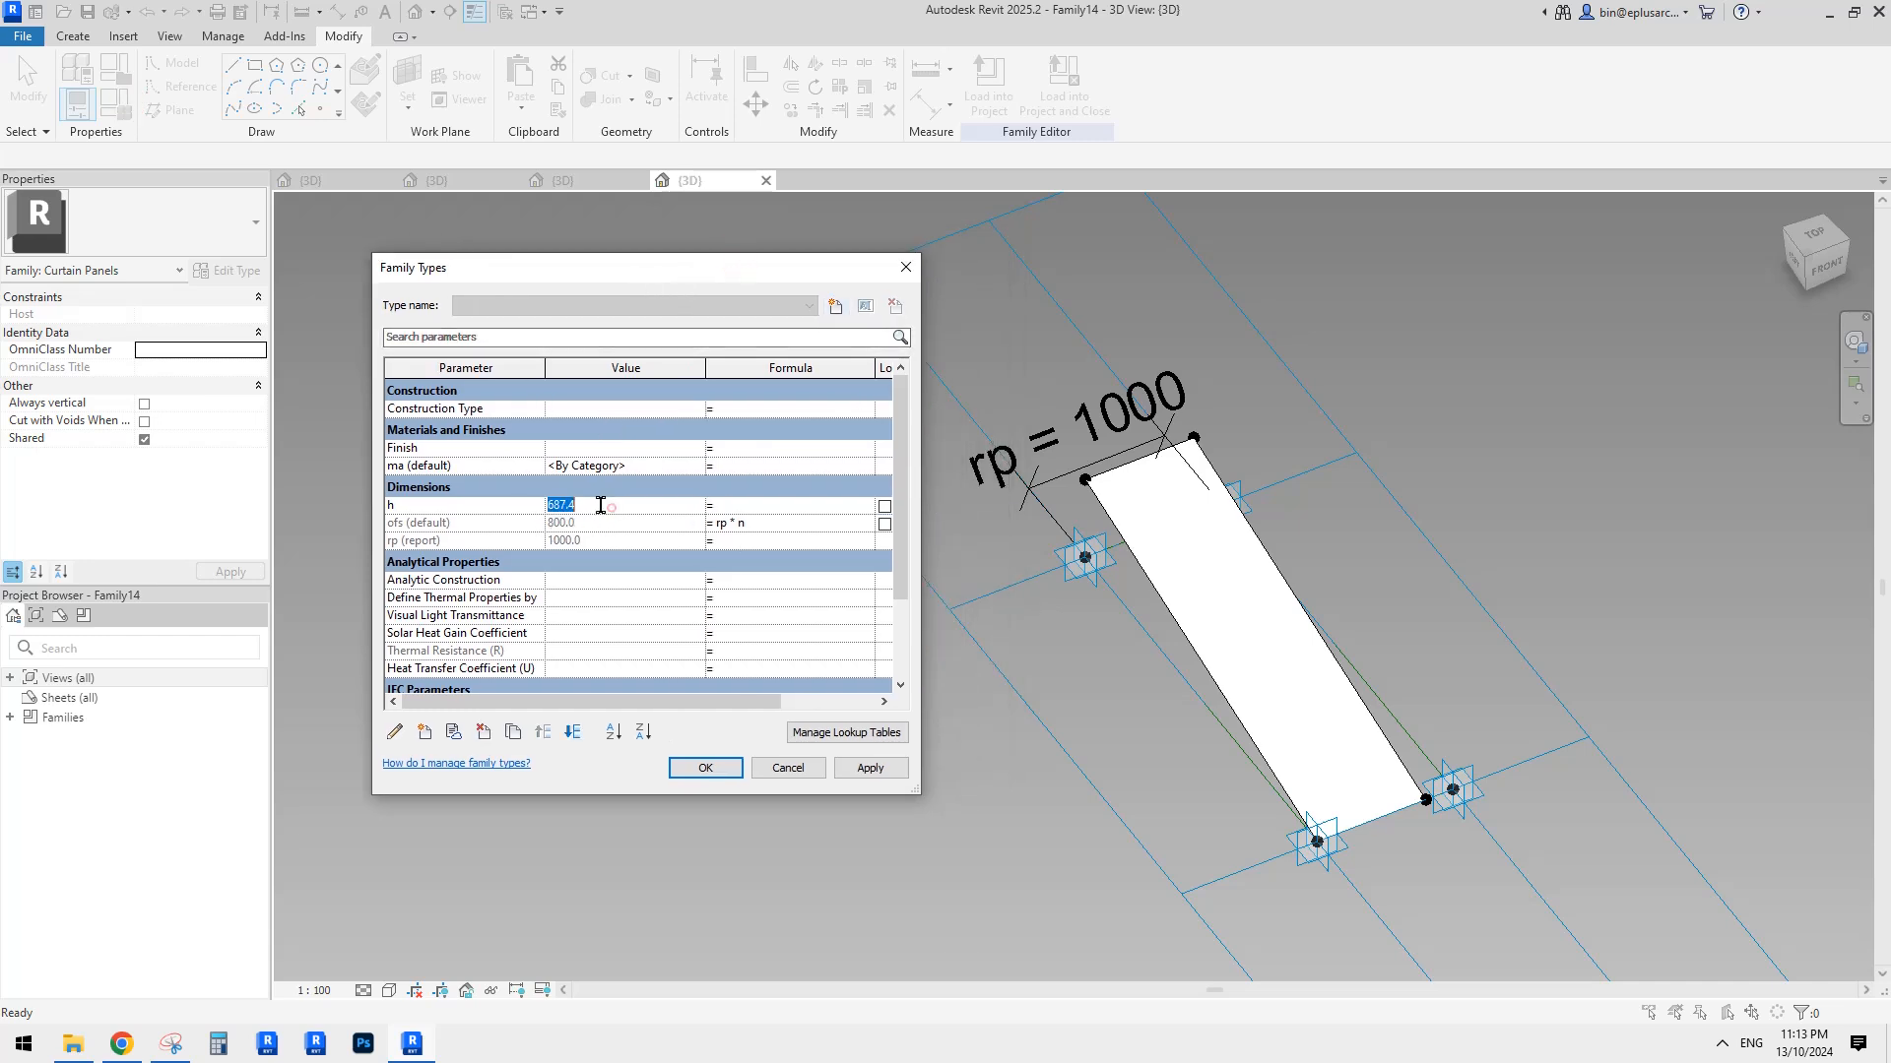
text(1000)
click(858, 777)
Flex the panel's ratio parameter n, trying 0.9 and settling on 0.5, and accept the family types.
scroll(621, 601, down, 3)
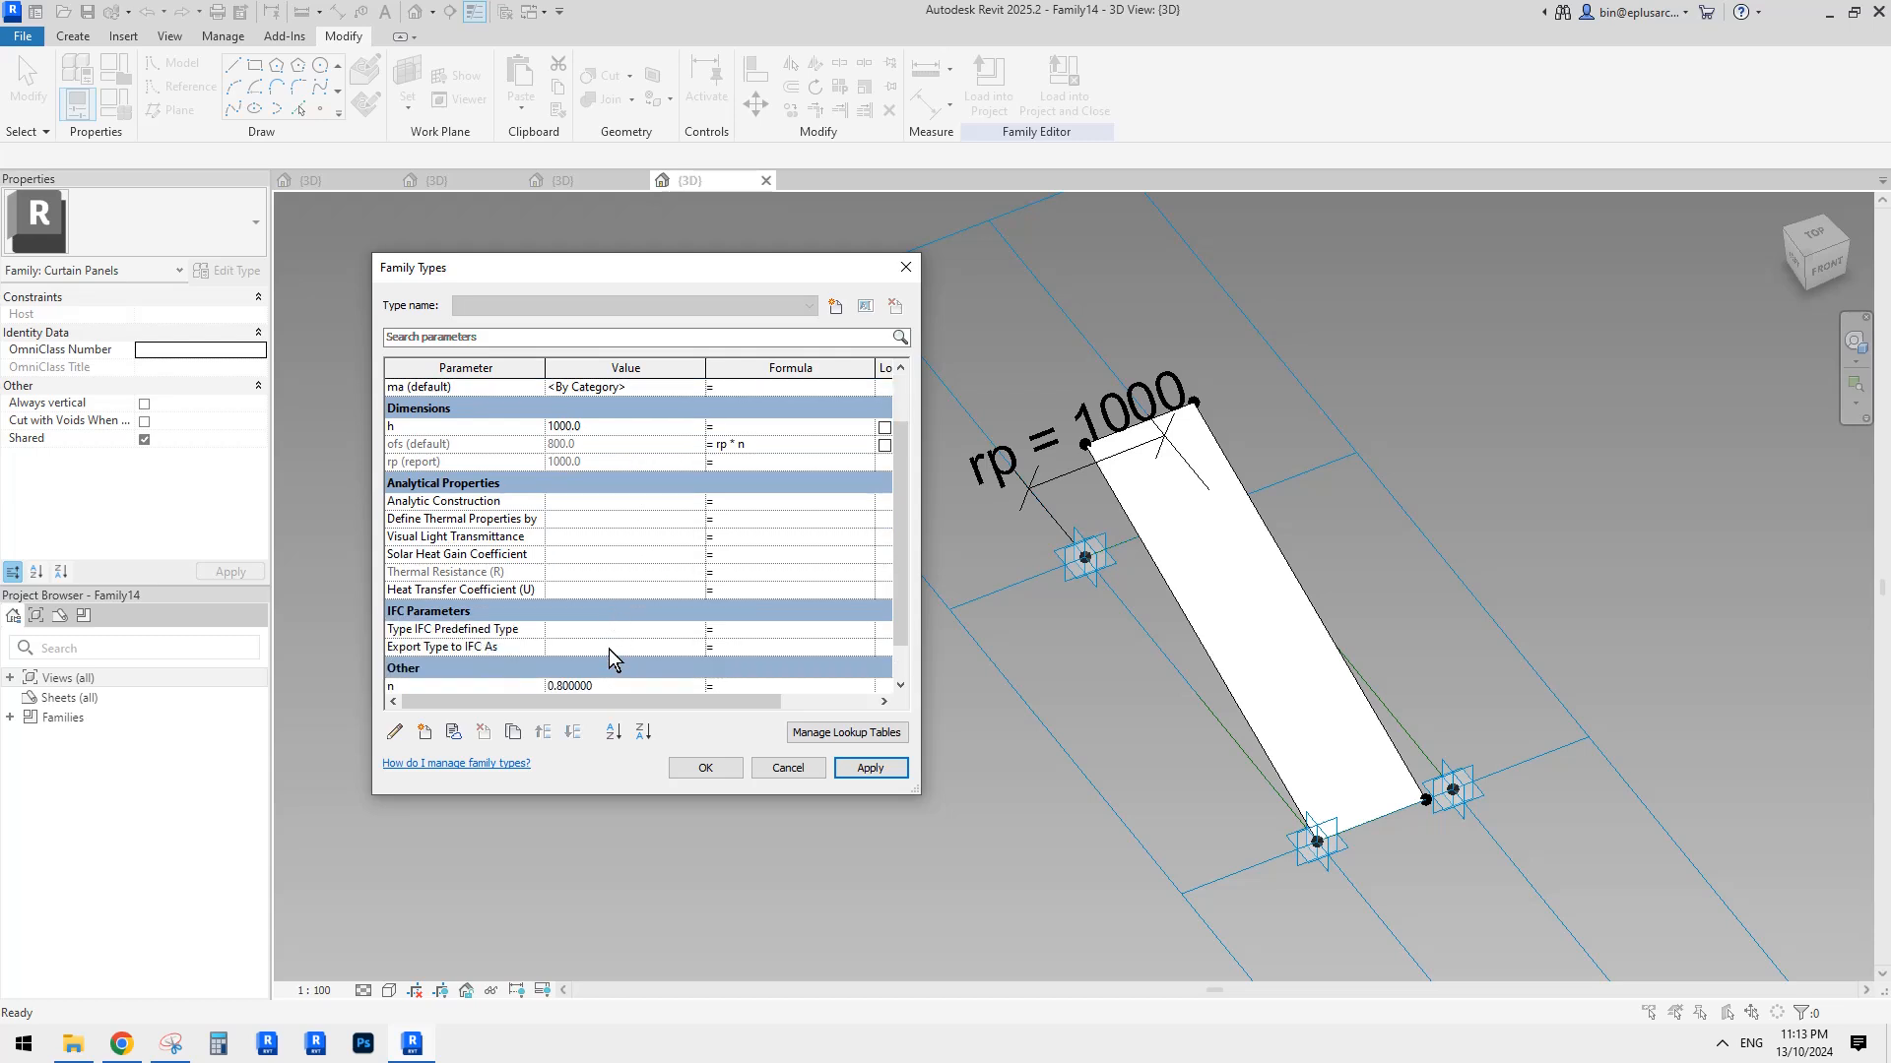
click(622, 628)
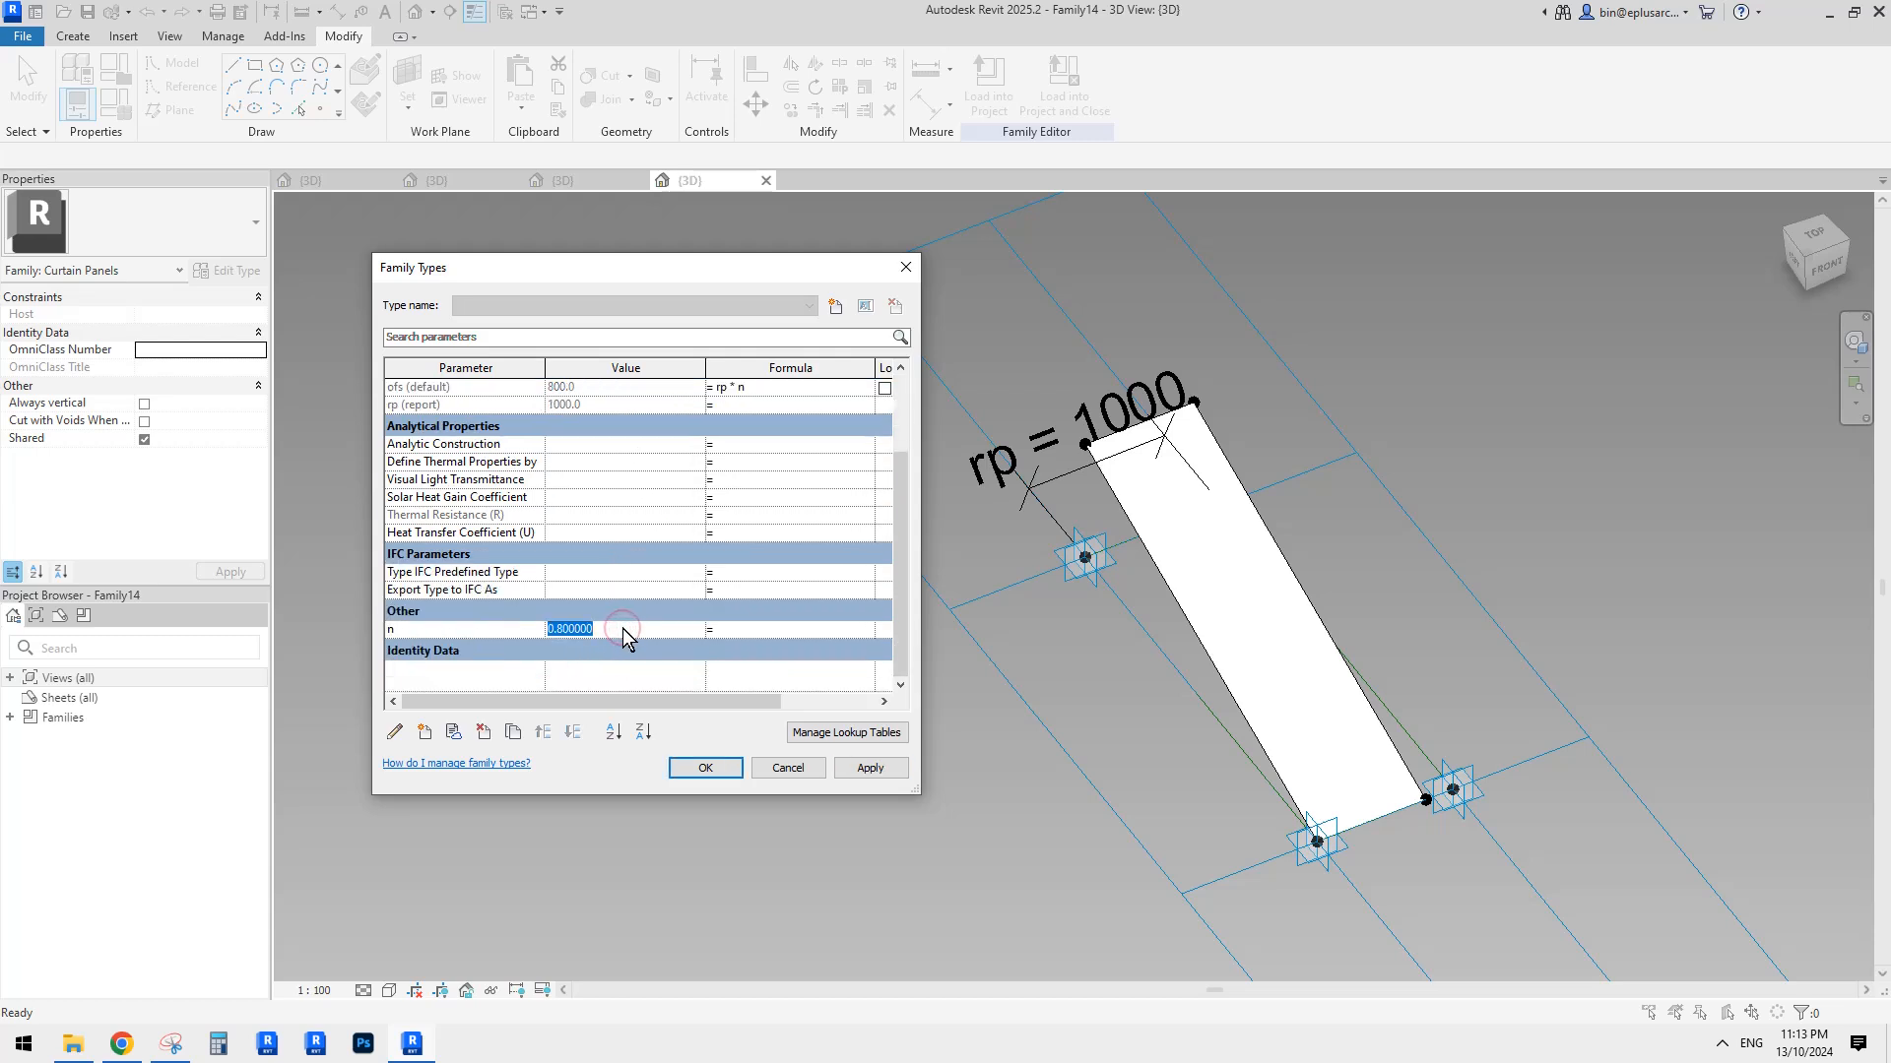
text(.9)
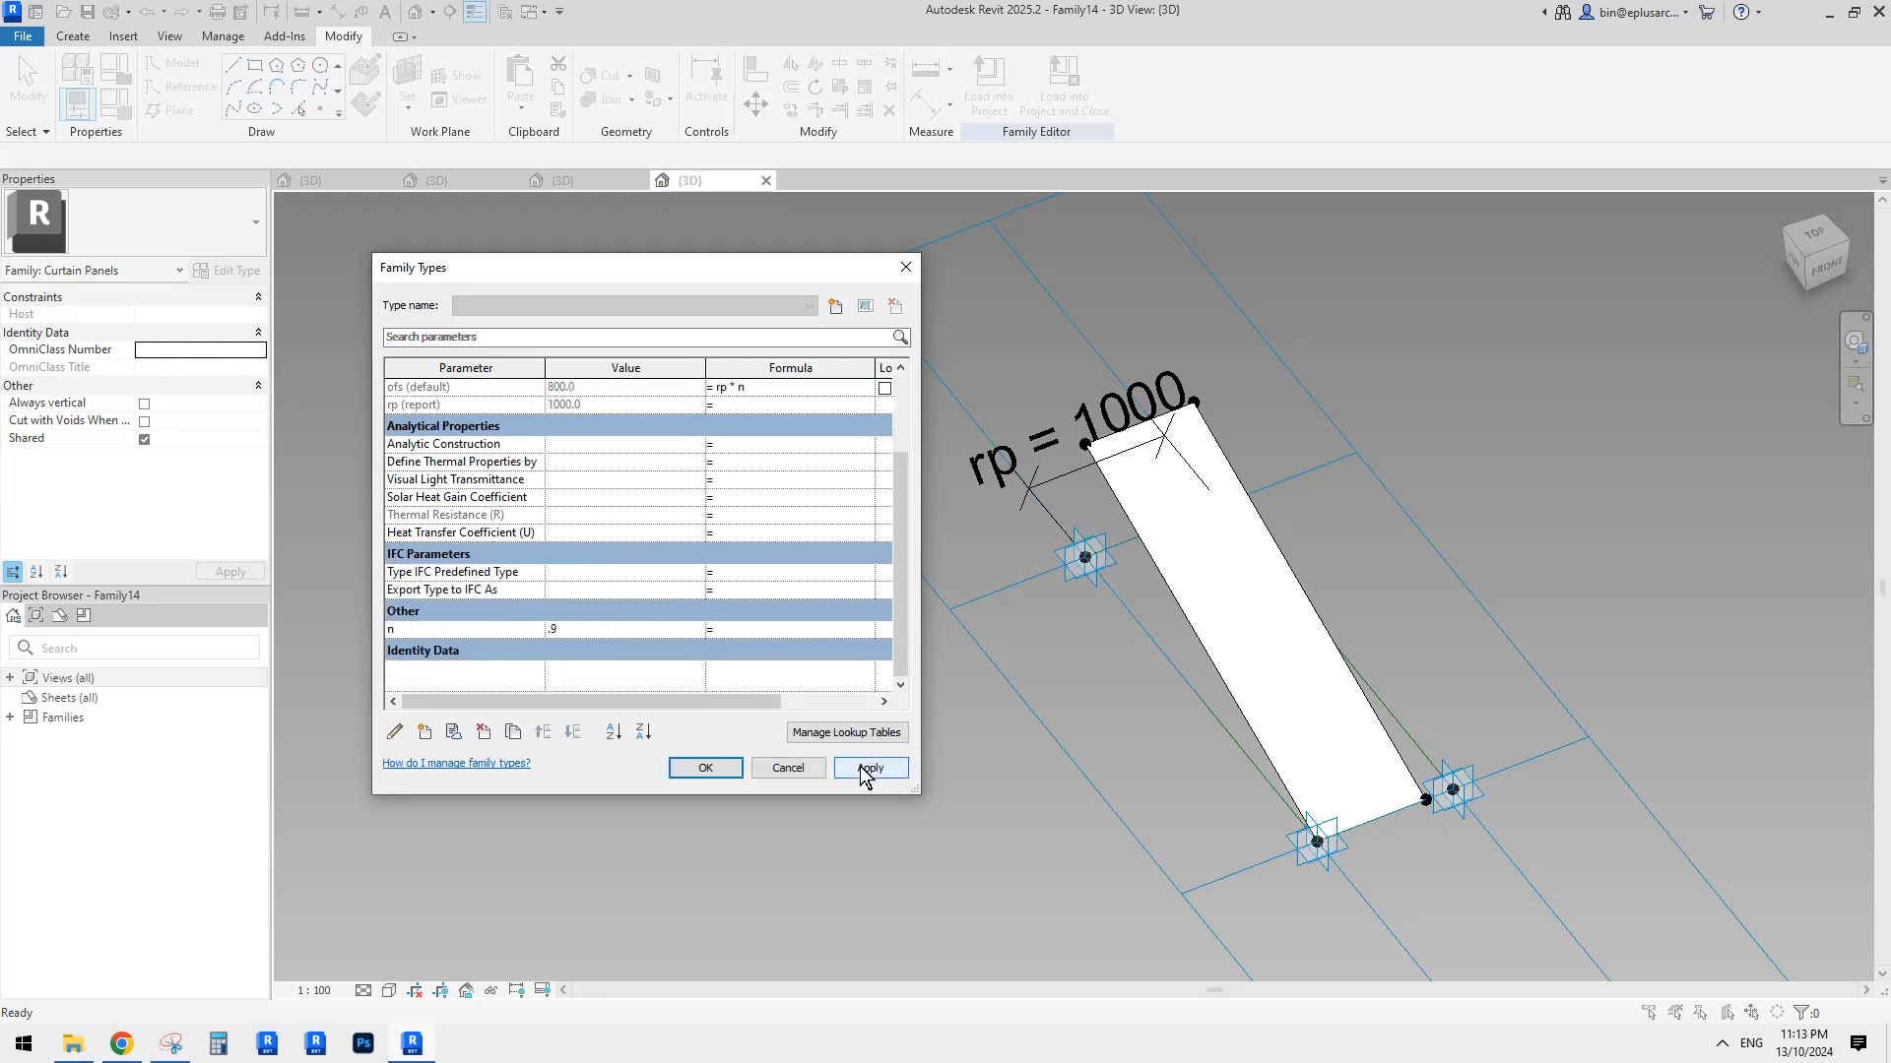
click(867, 770)
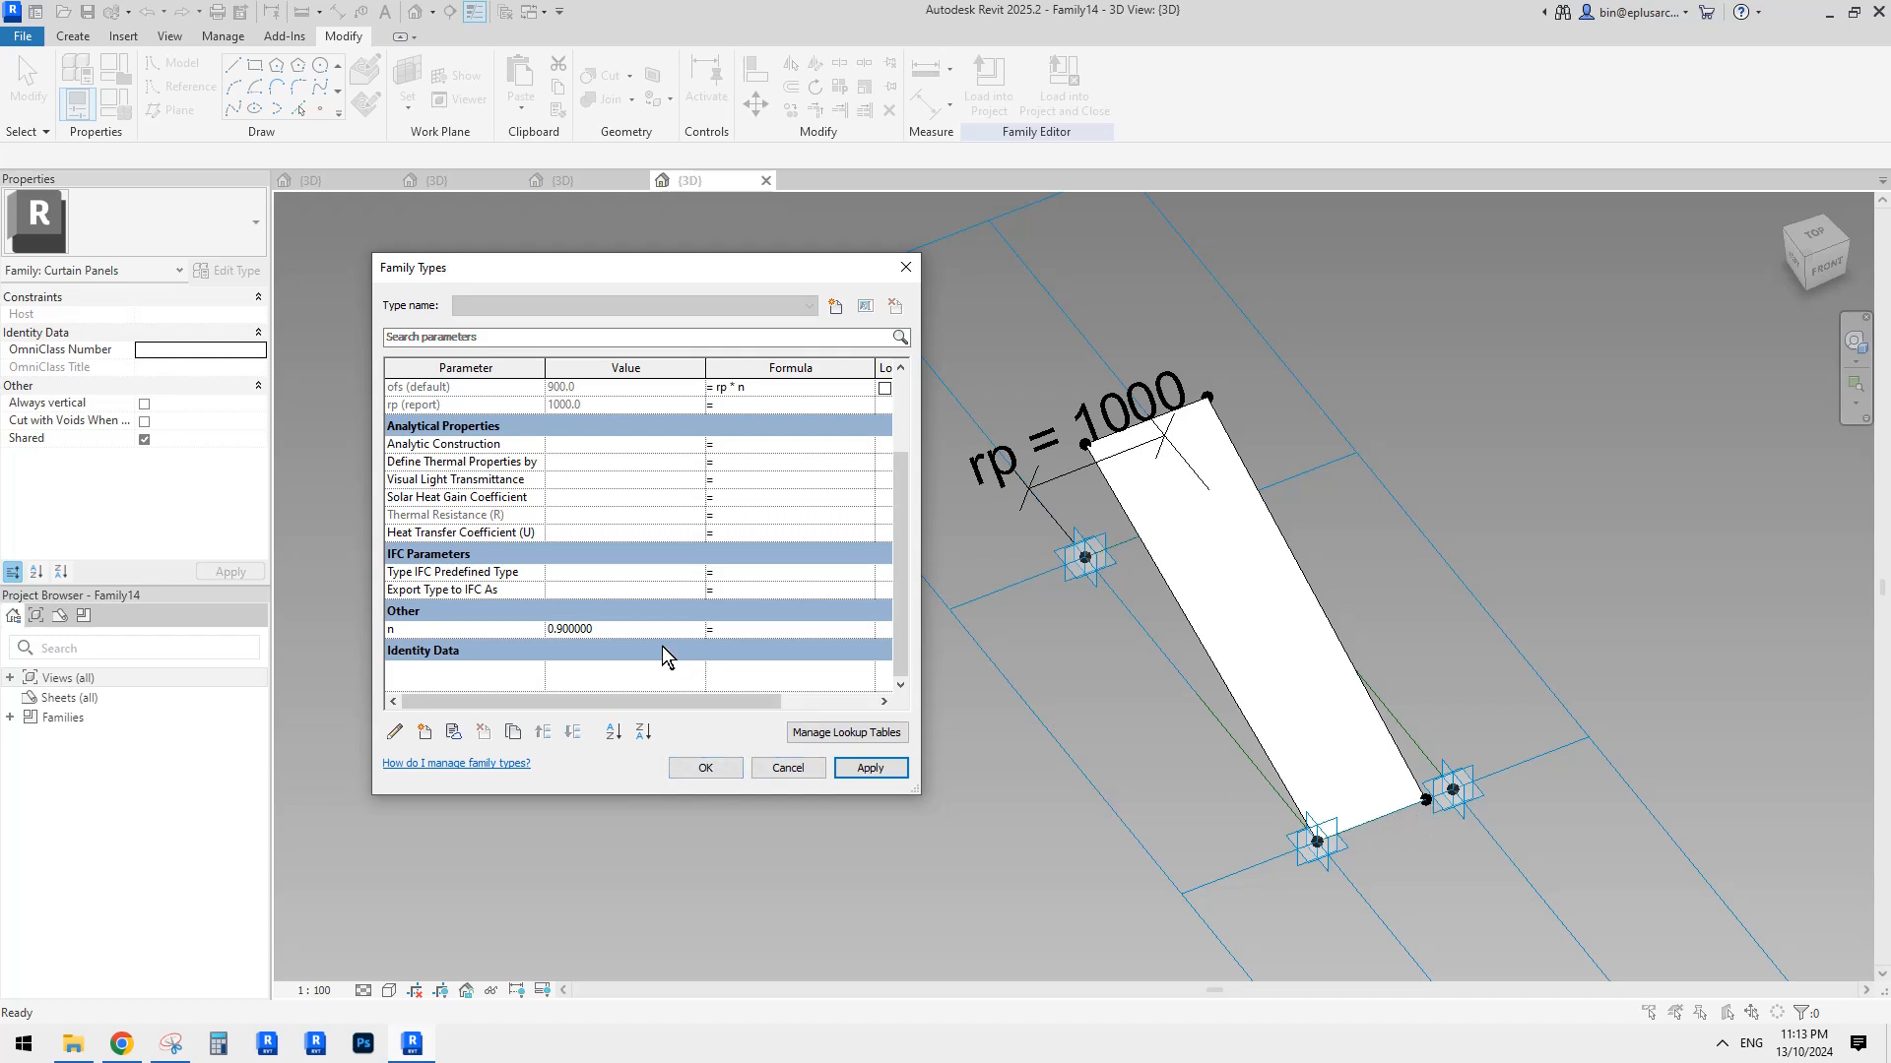
click(620, 630)
text(.5)
click(872, 774)
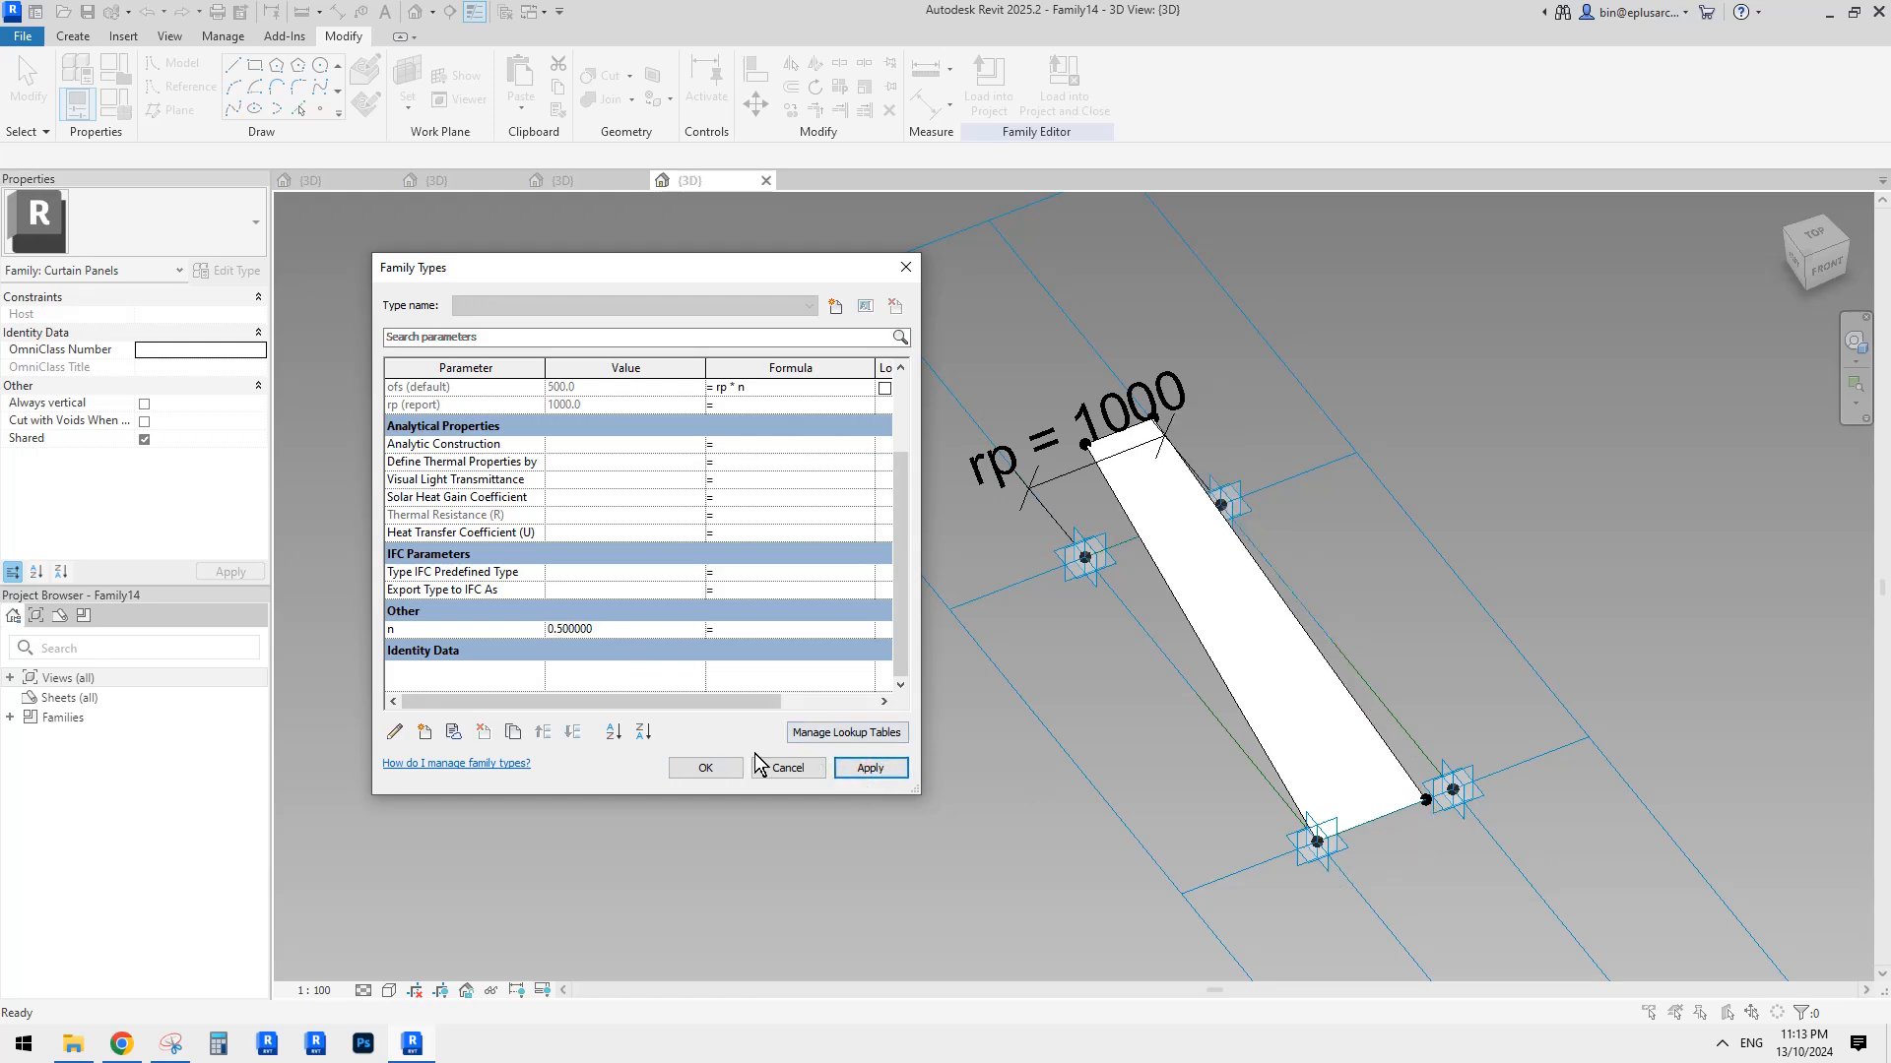
click(705, 768)
Associate the Offset of the reference point at the panel's lower edge with the existing ofs parameter.
scroll(1534, 774, up, 5)
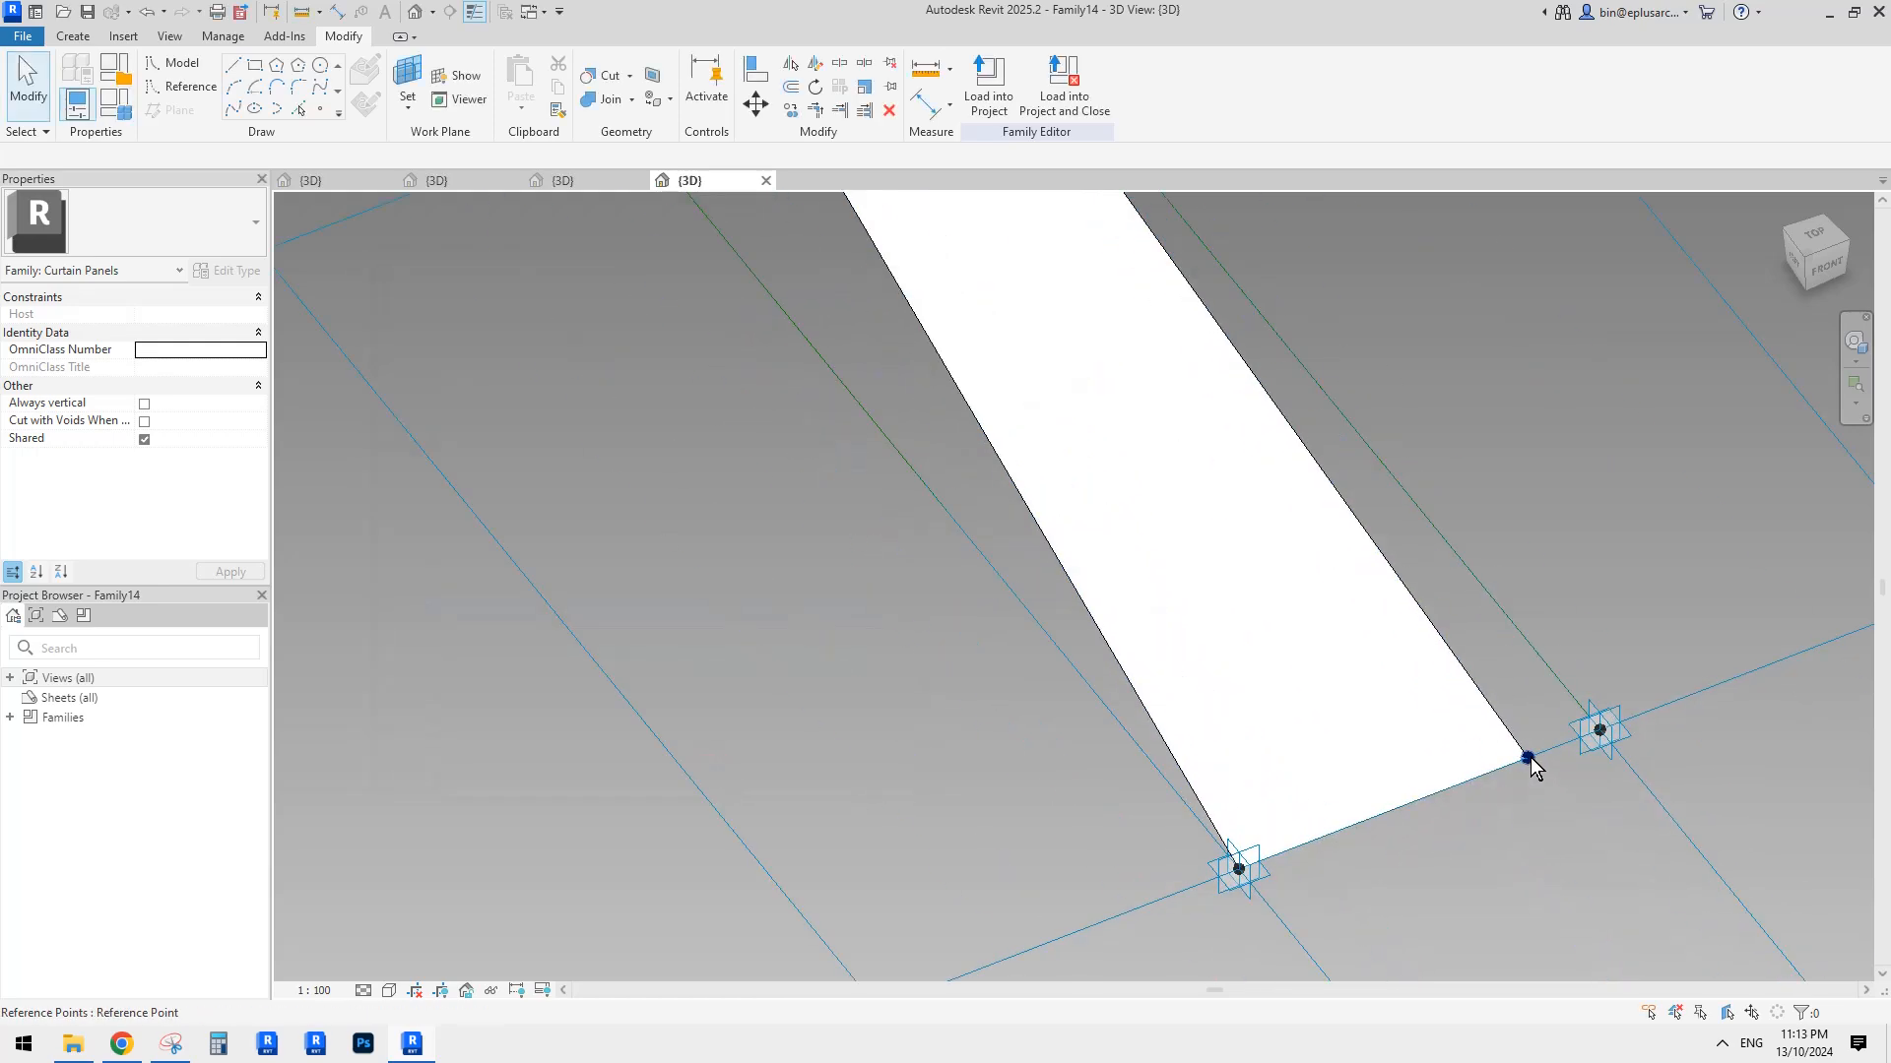
click(1530, 760)
shift+middle_drag(1477, 759, 1095, 722)
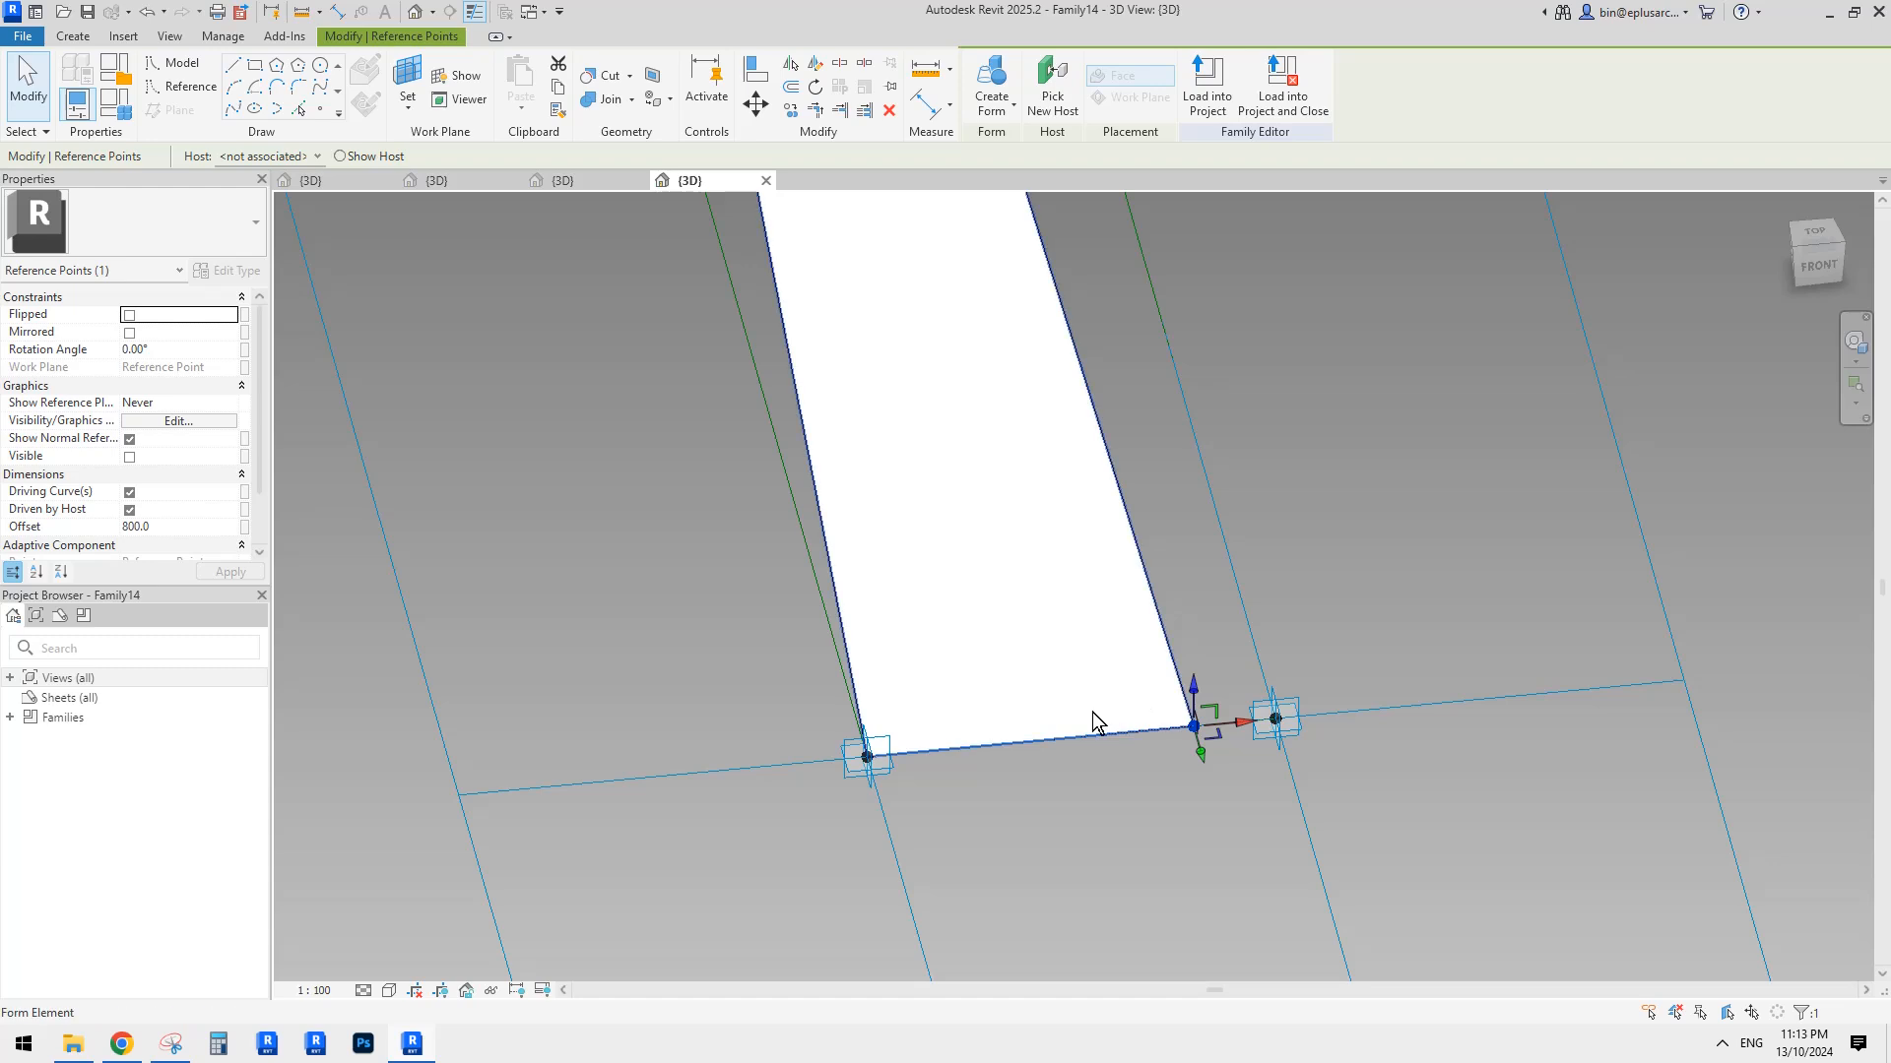
click(245, 527)
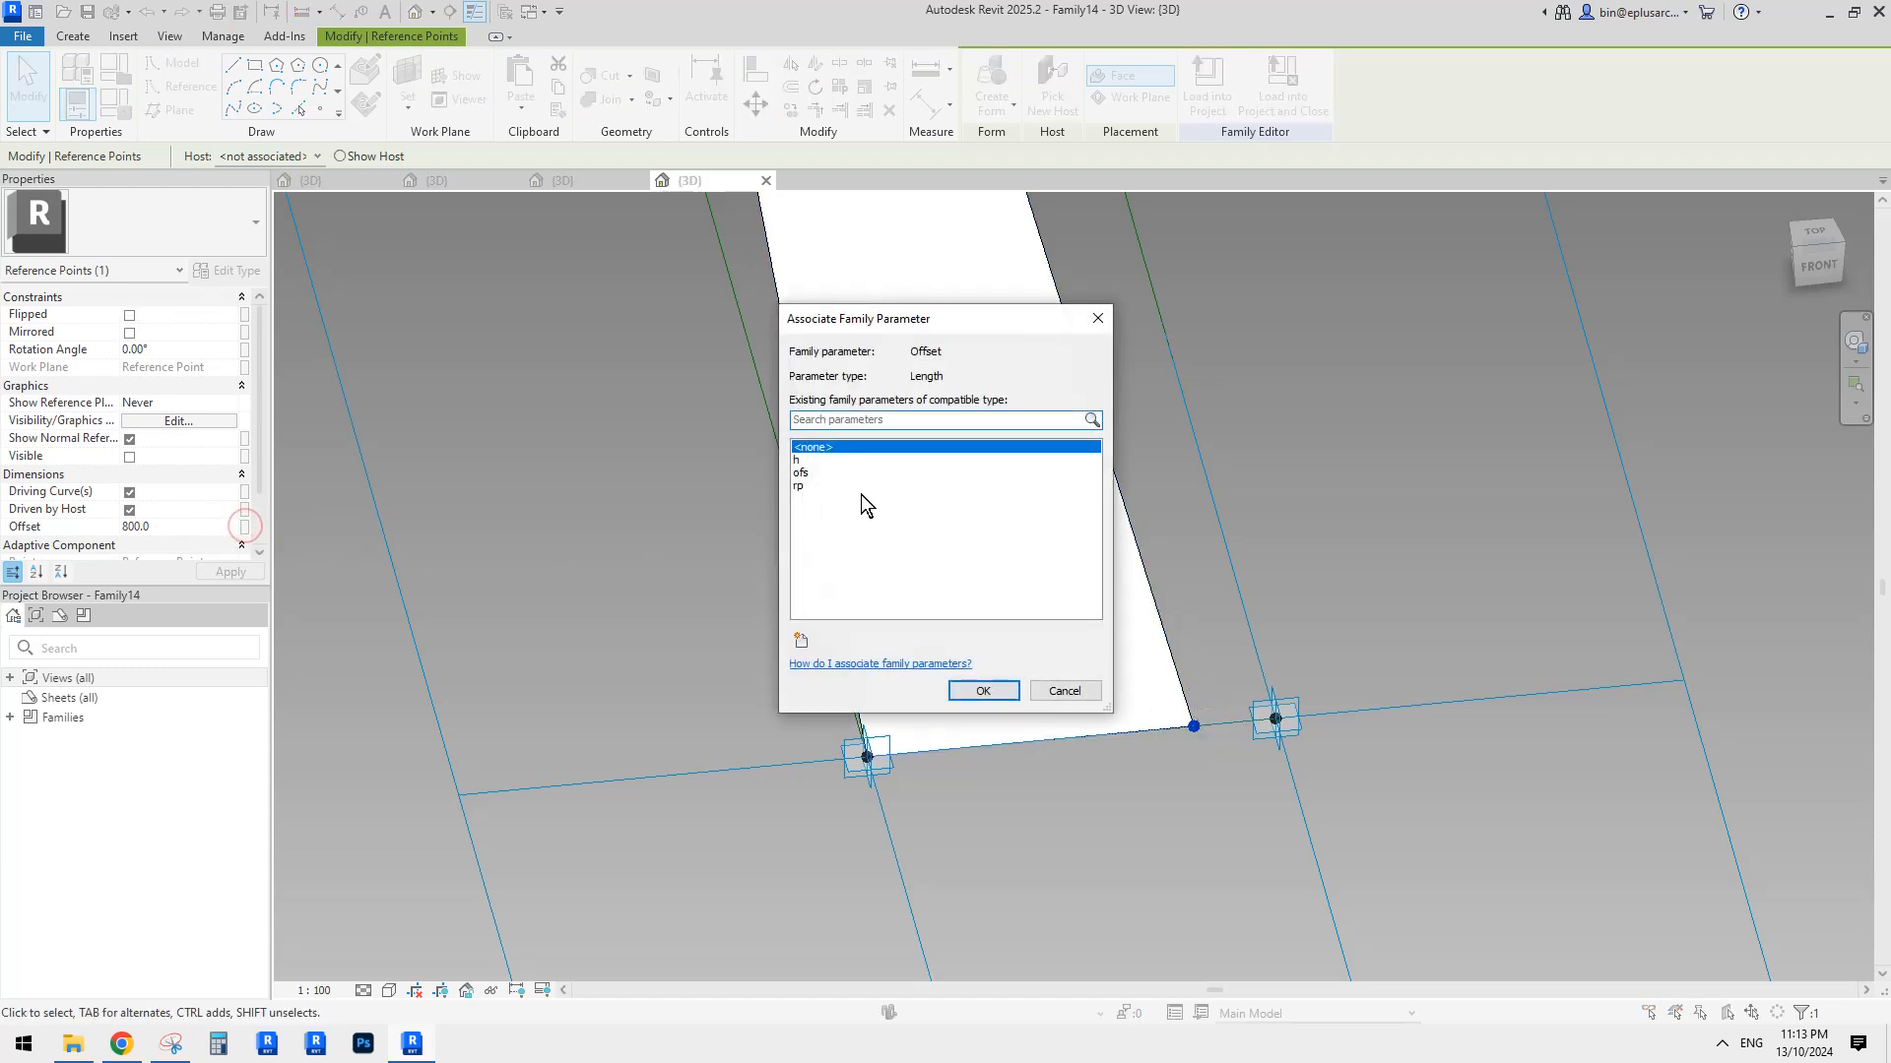
click(832, 473)
click(983, 691)
shift+middle_drag(985, 690, 807, 633)
middle_drag(808, 633, 1082, 638)
key(Escape)
Reload Family14 into Family11, overwriting the existing version without its parameter values, and inspect the roof panels.
click(1002, 89)
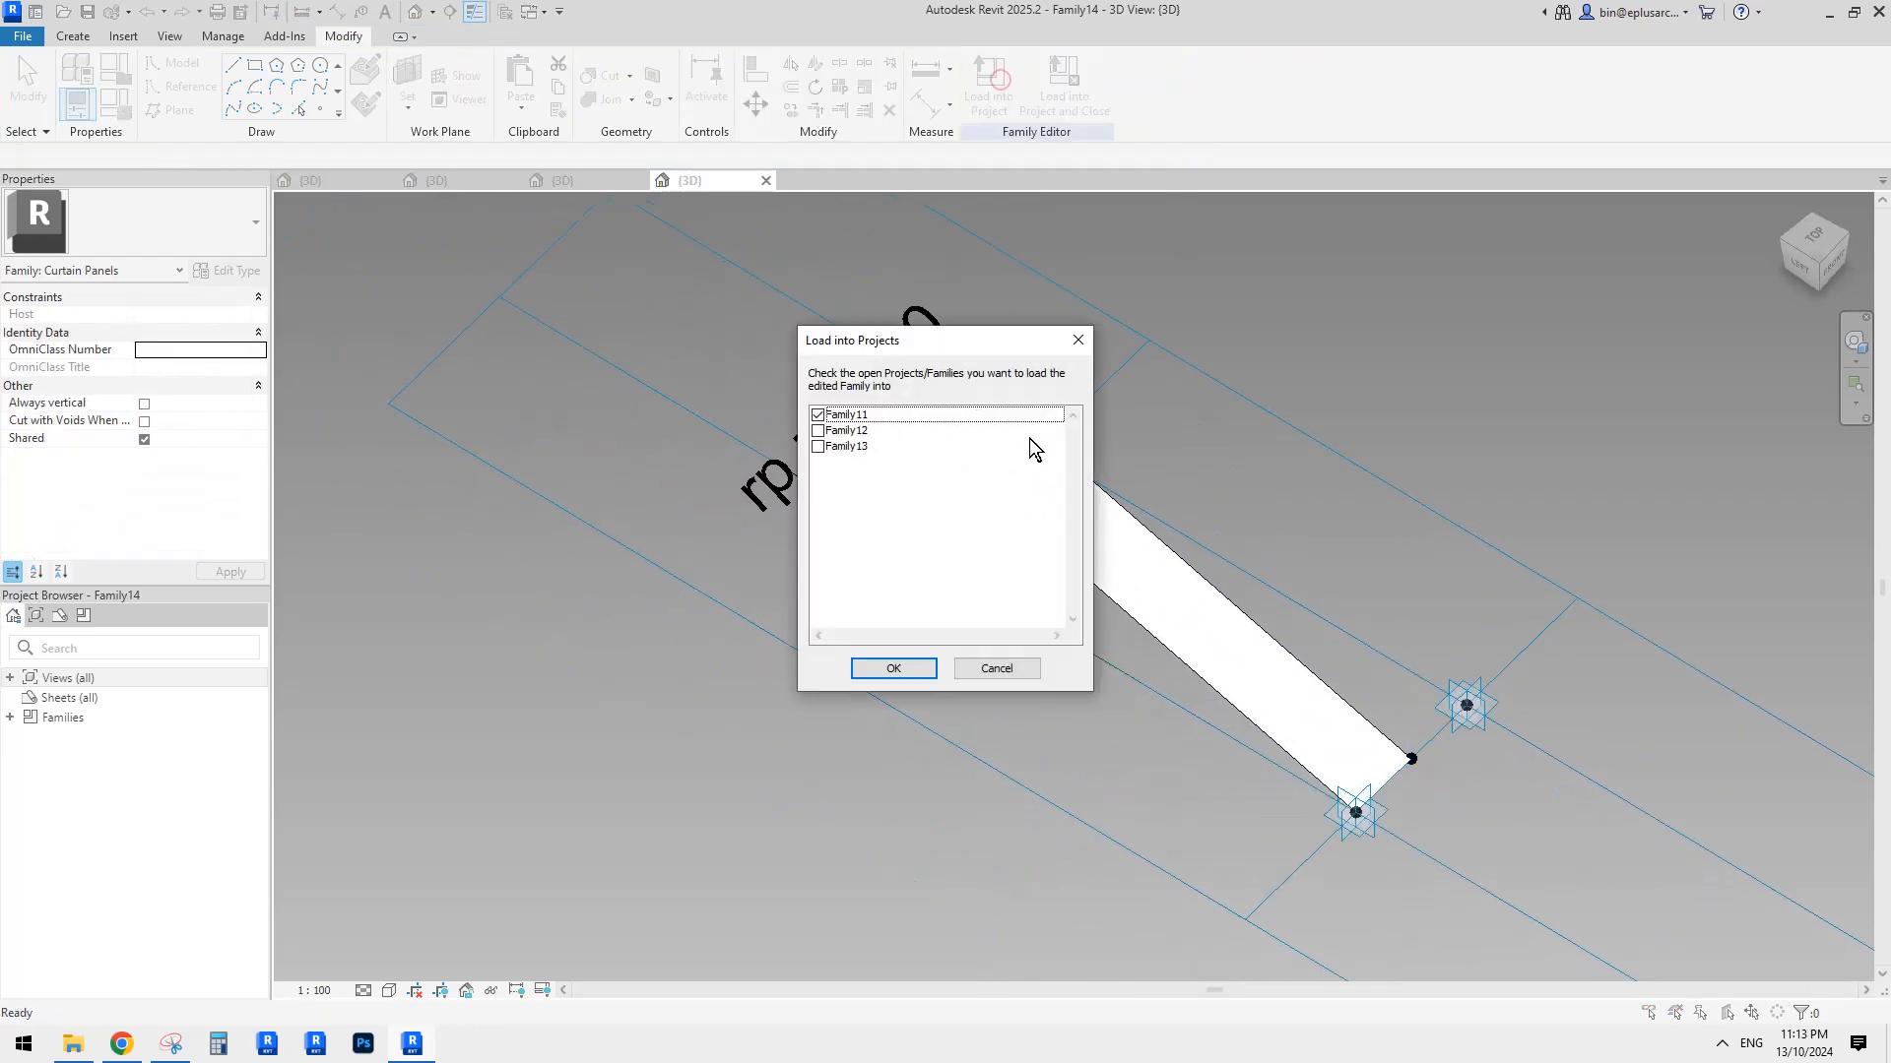
click(883, 666)
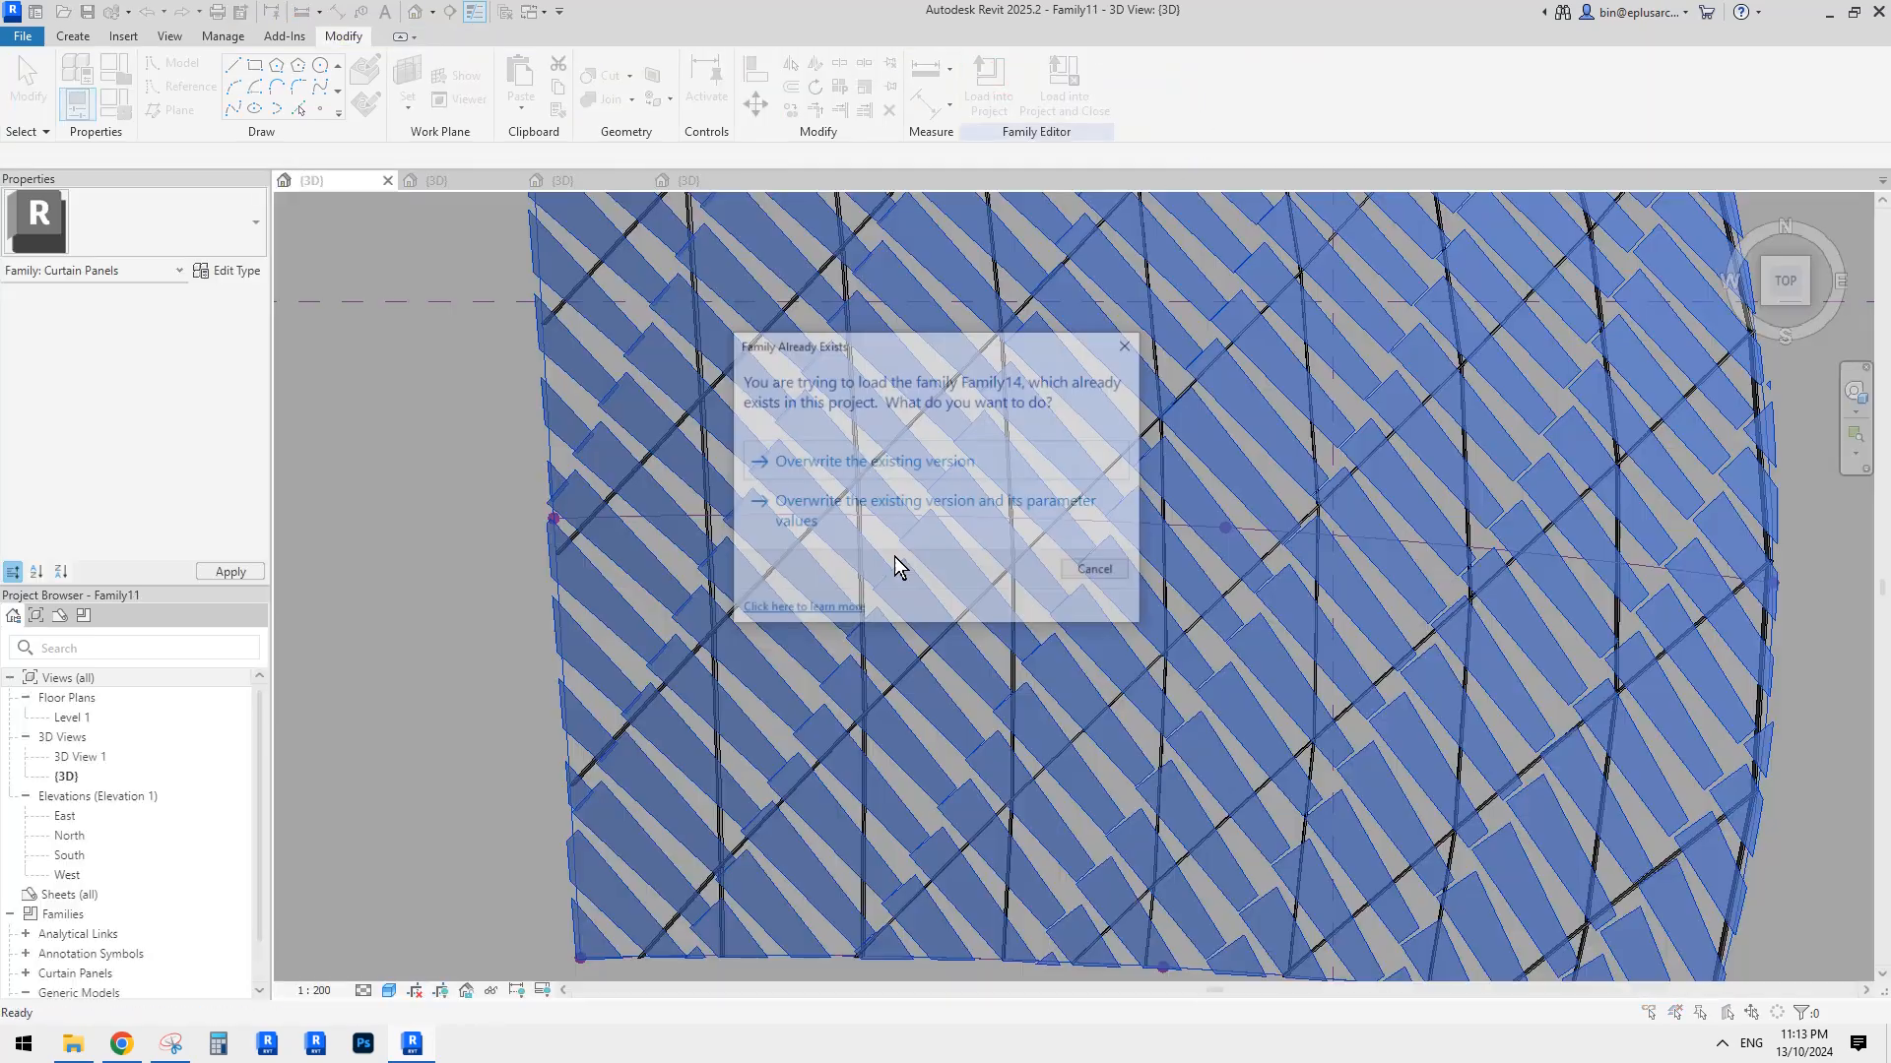
click(879, 465)
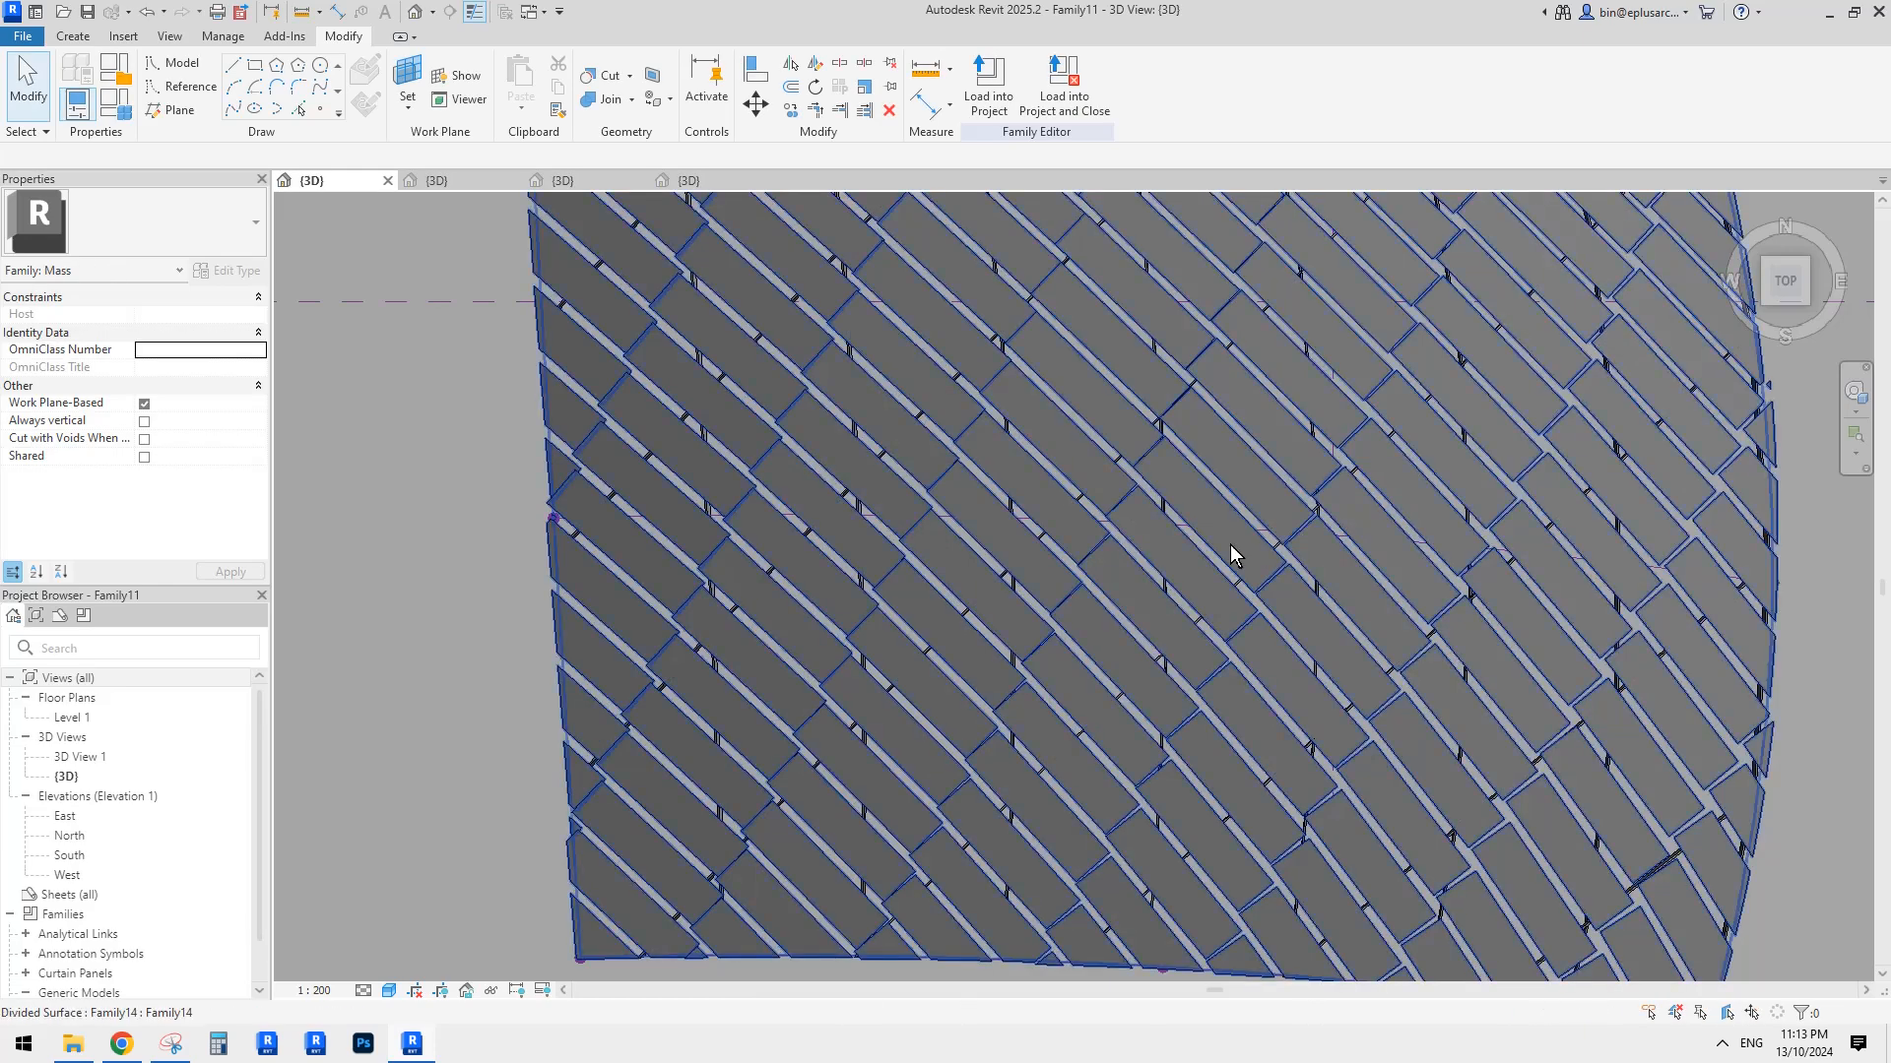
shift+middle_drag(1117, 598, 838, 604)
click(842, 601)
middle_drag(916, 540, 1107, 493)
key(Escape)
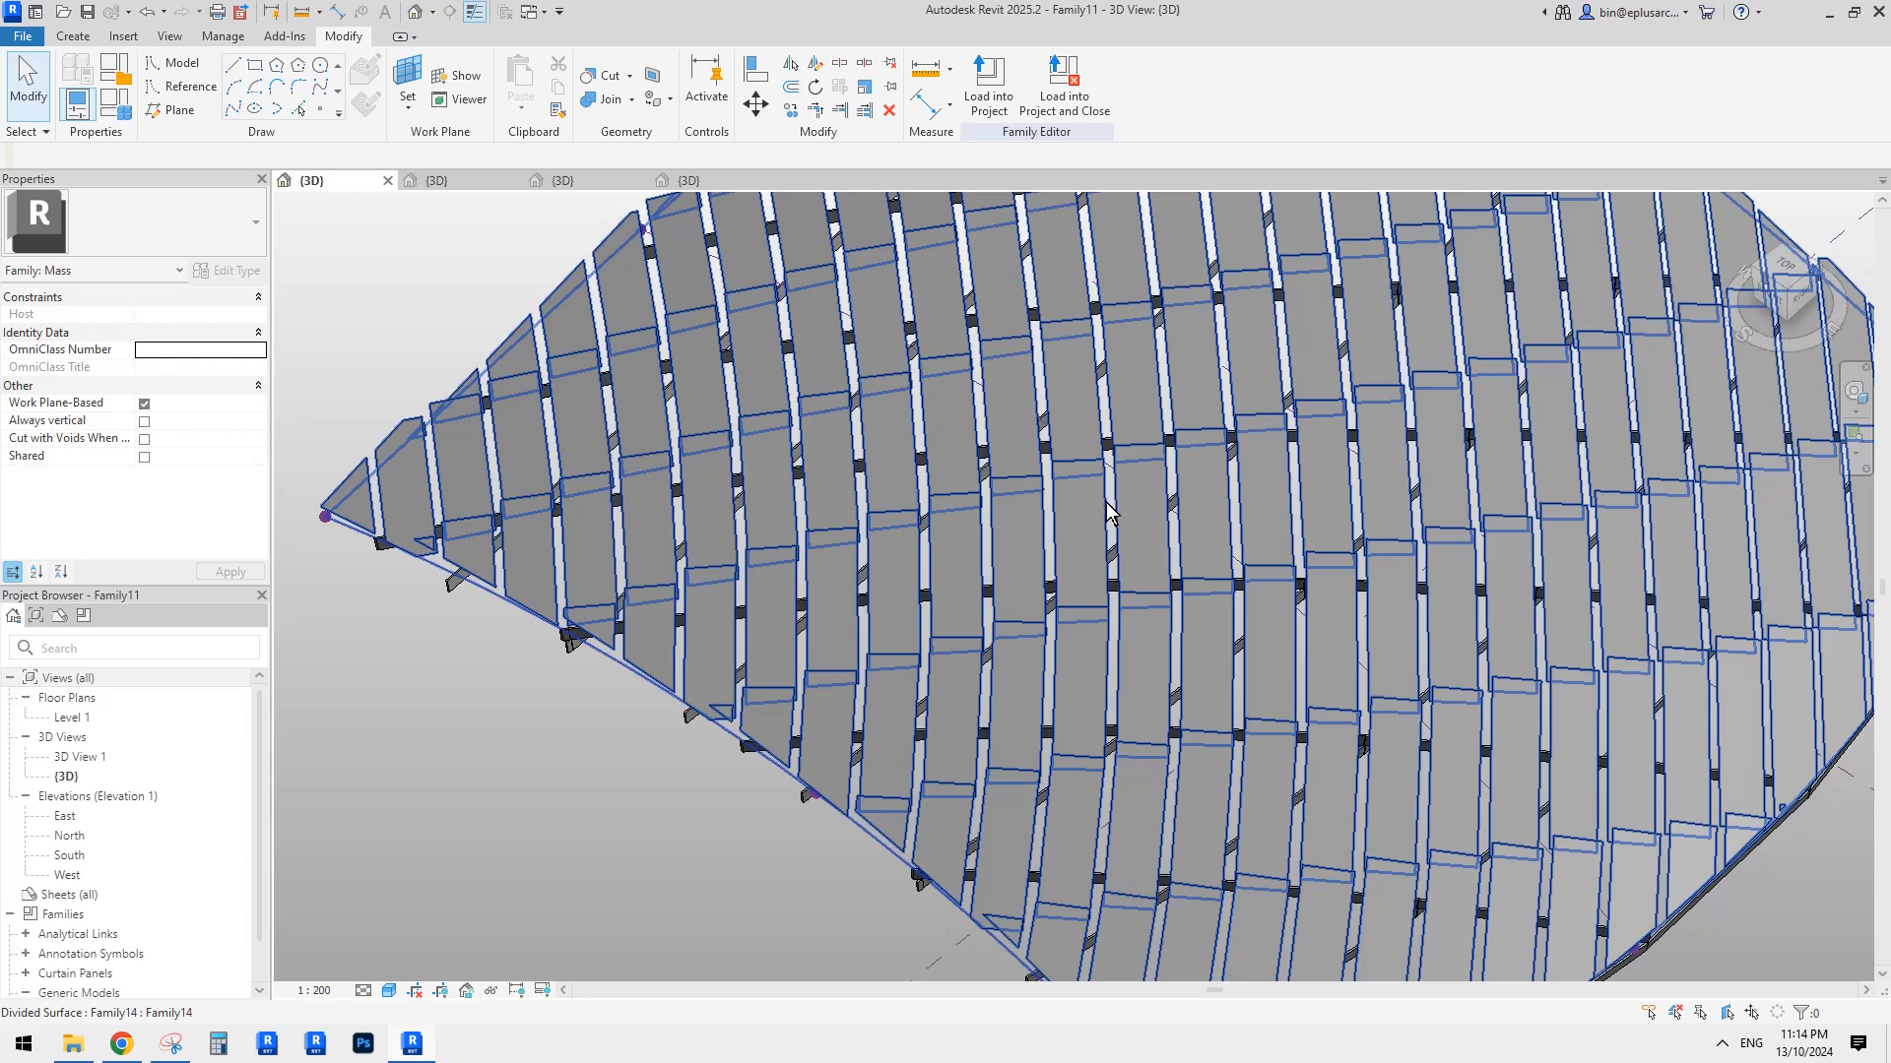
In the type properties of the roof's Family14 panels, try n at 0.9 and refine it to 0.94.
click(1093, 512)
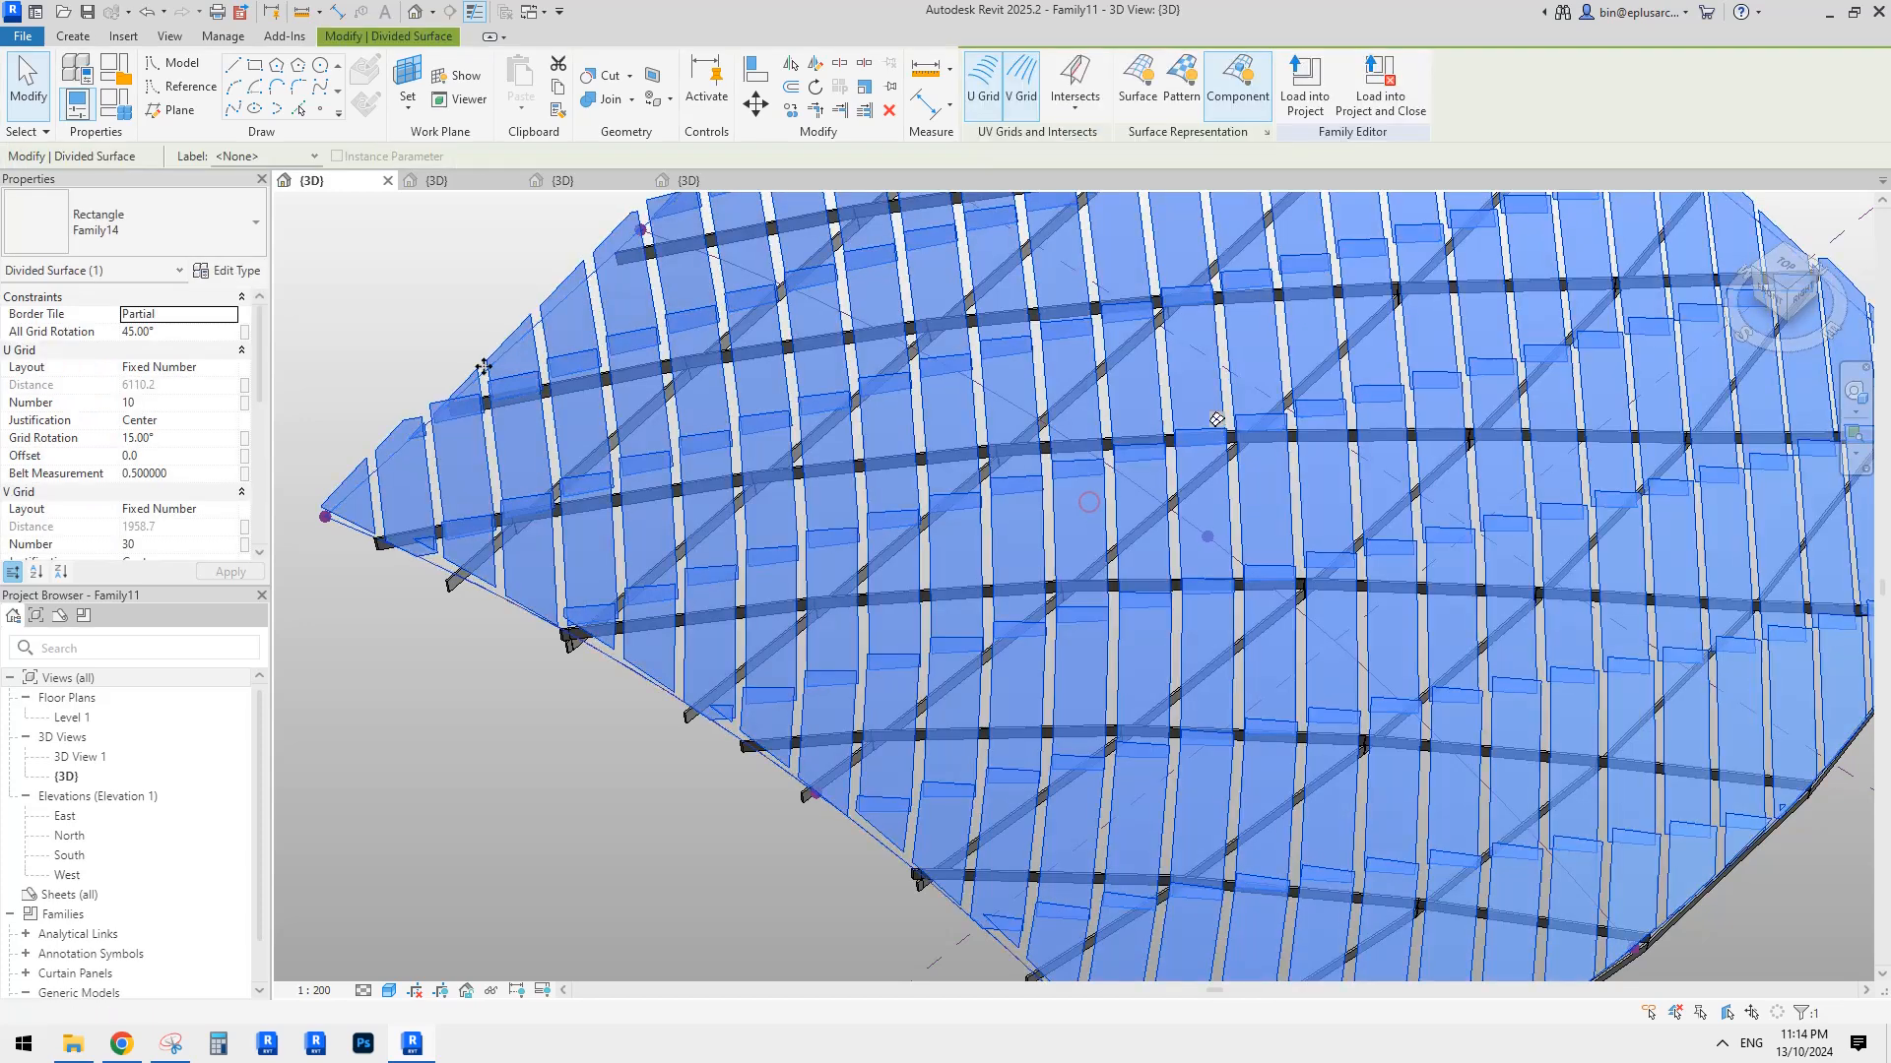
click(232, 273)
drag(1433, 317, 601, 311)
scroll(522, 743, down, 5)
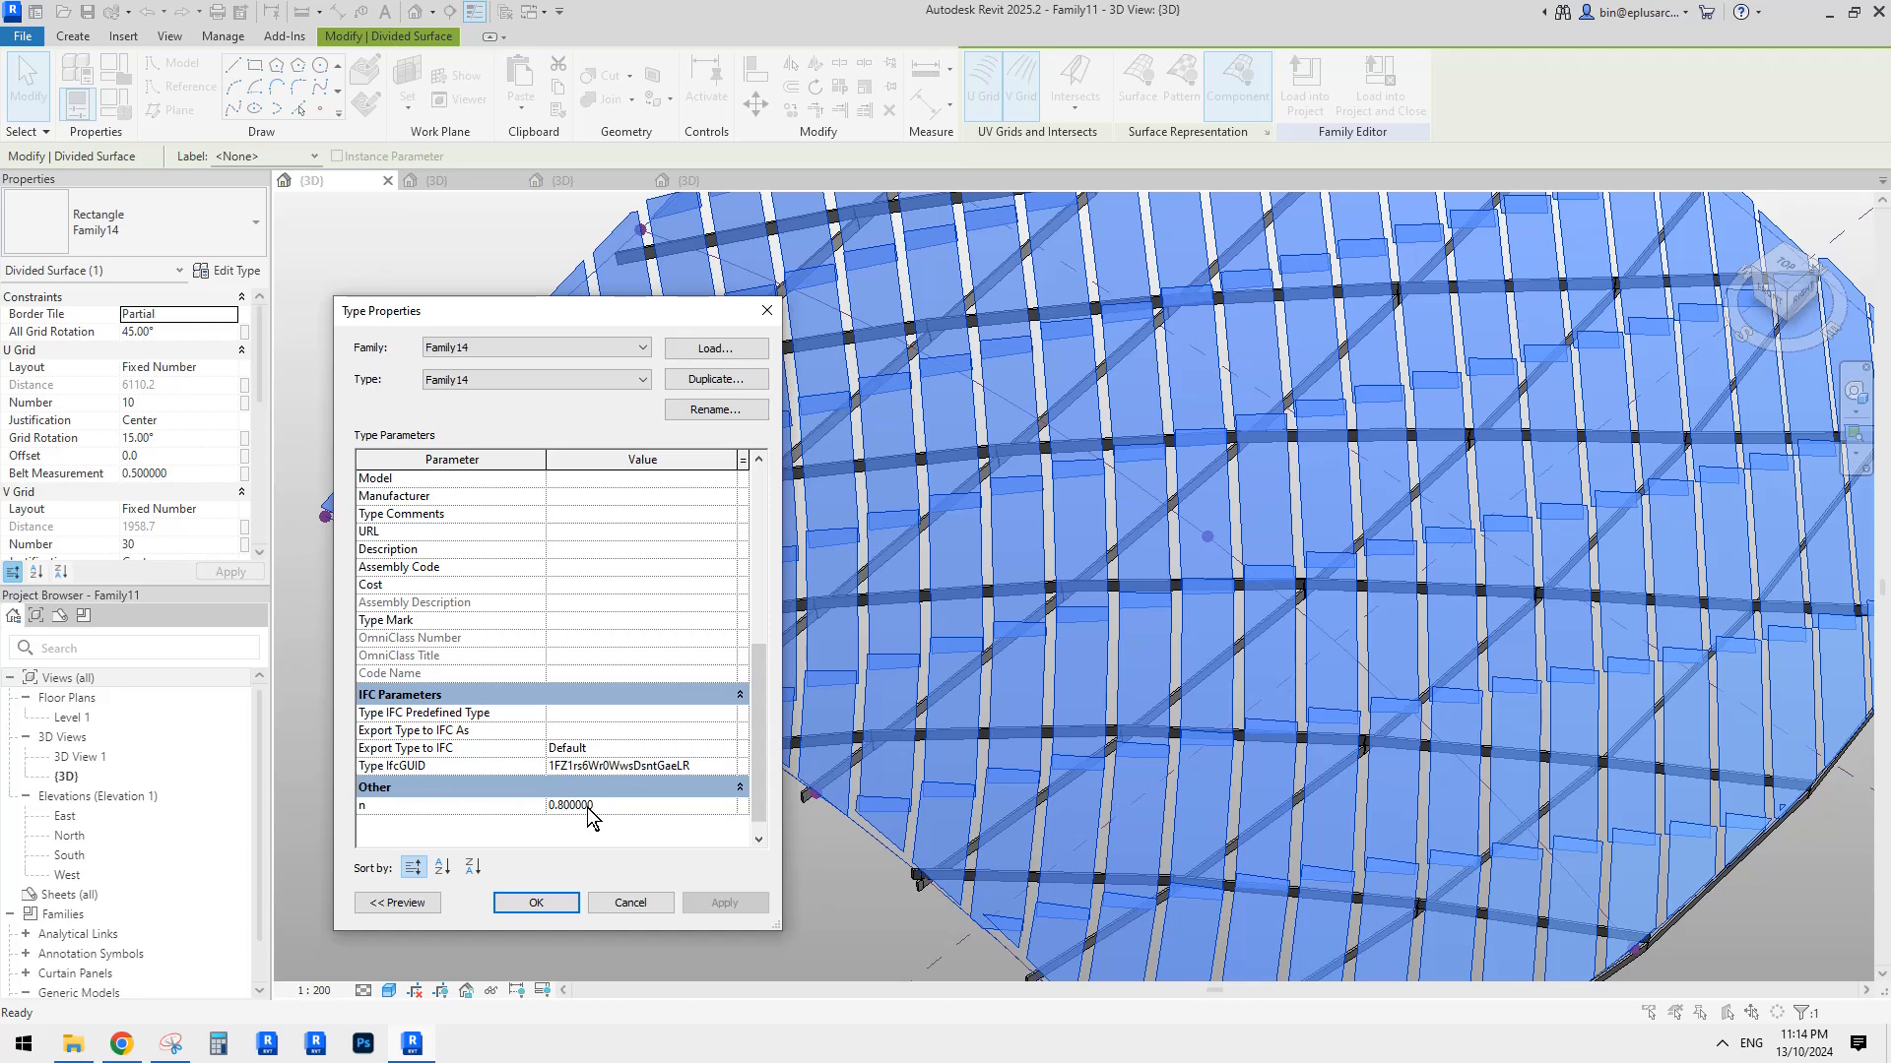
text(.9)
click(725, 902)
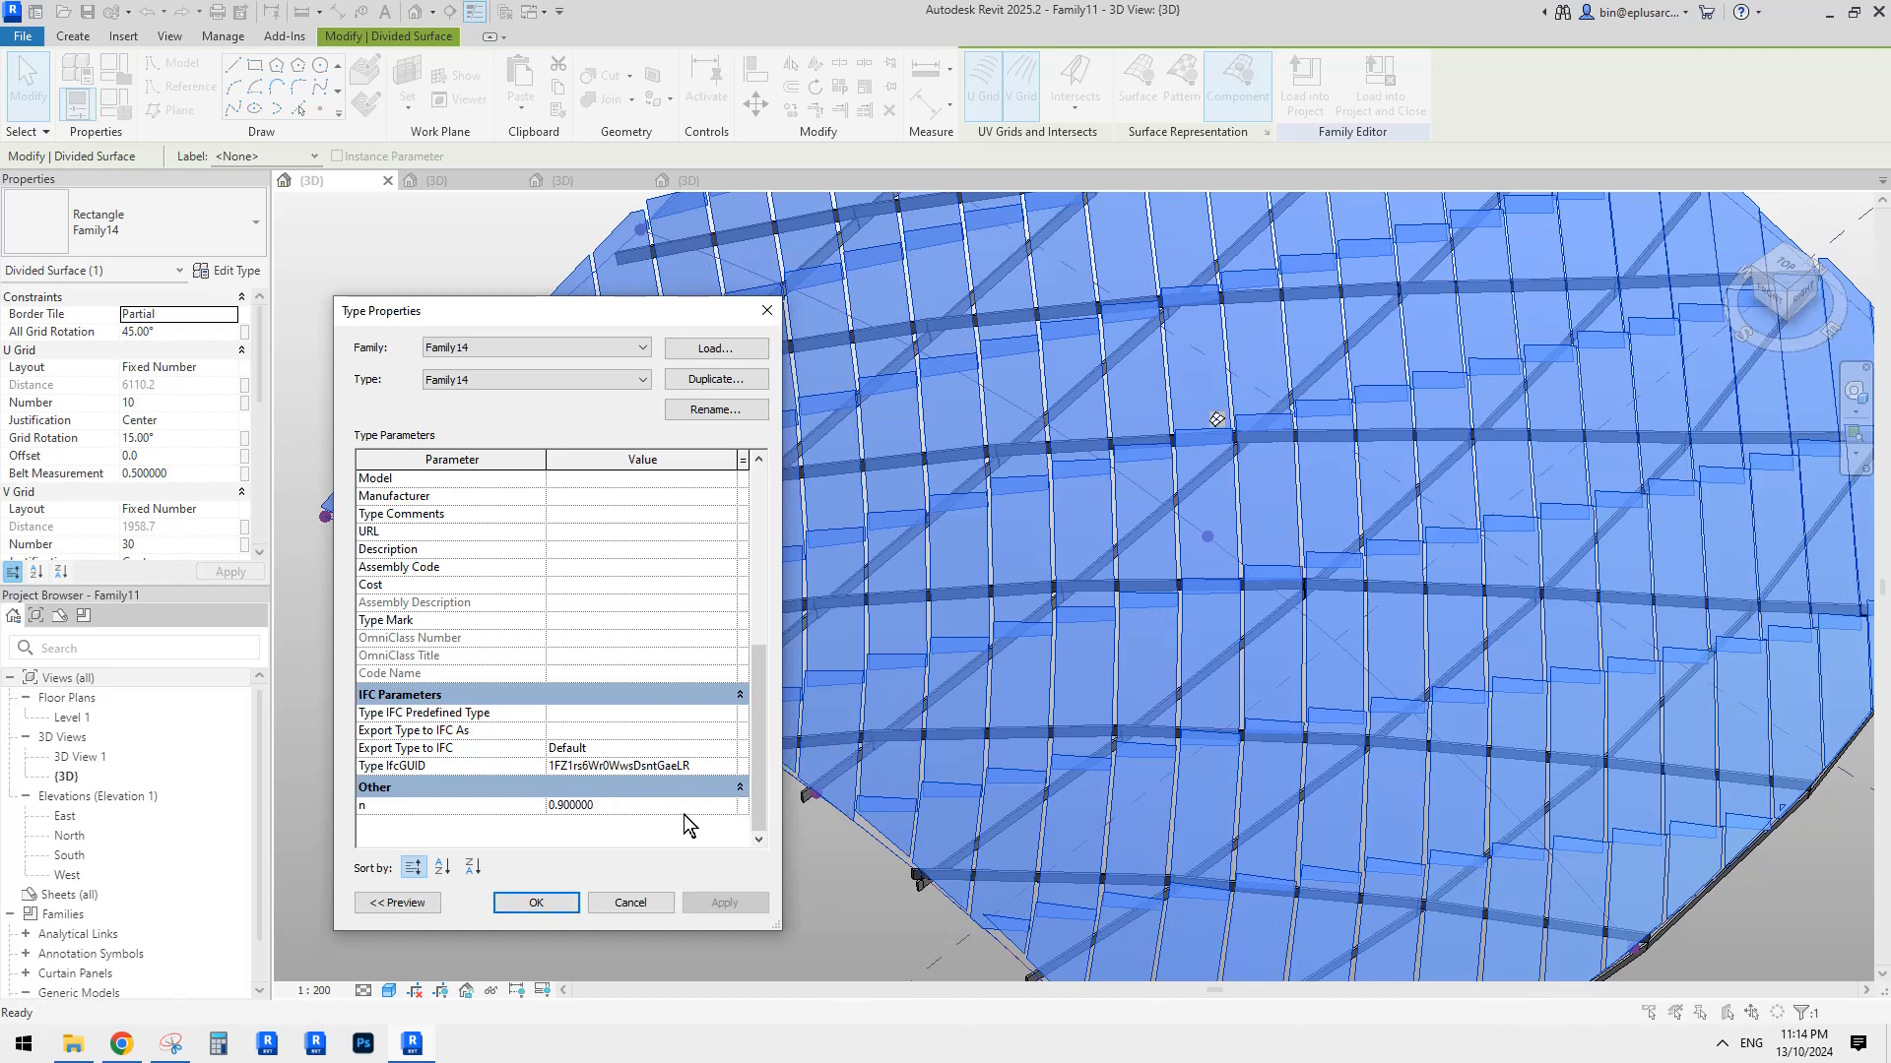
click(630, 805)
text(.9)
text(4)
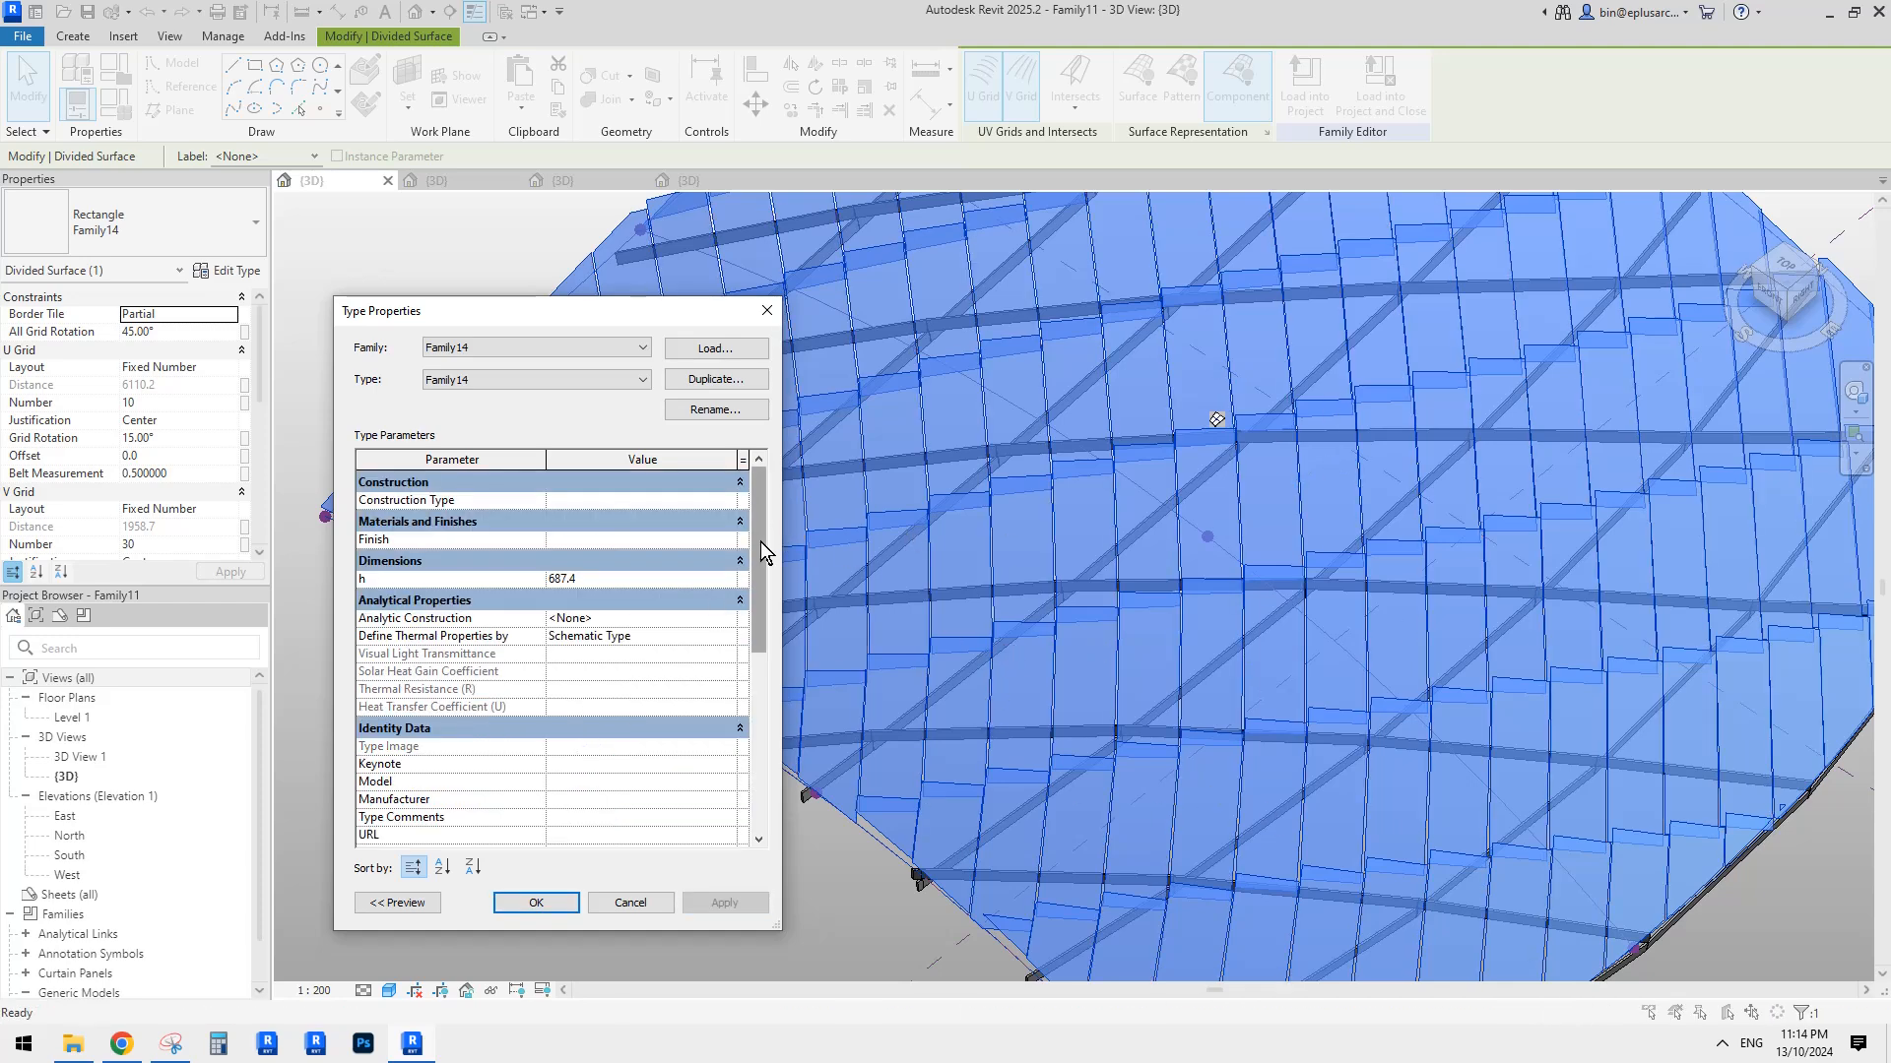
Set the Family14 panel type's height h to 1500, accept it and inspect the overlapping roof panels.
click(626, 580)
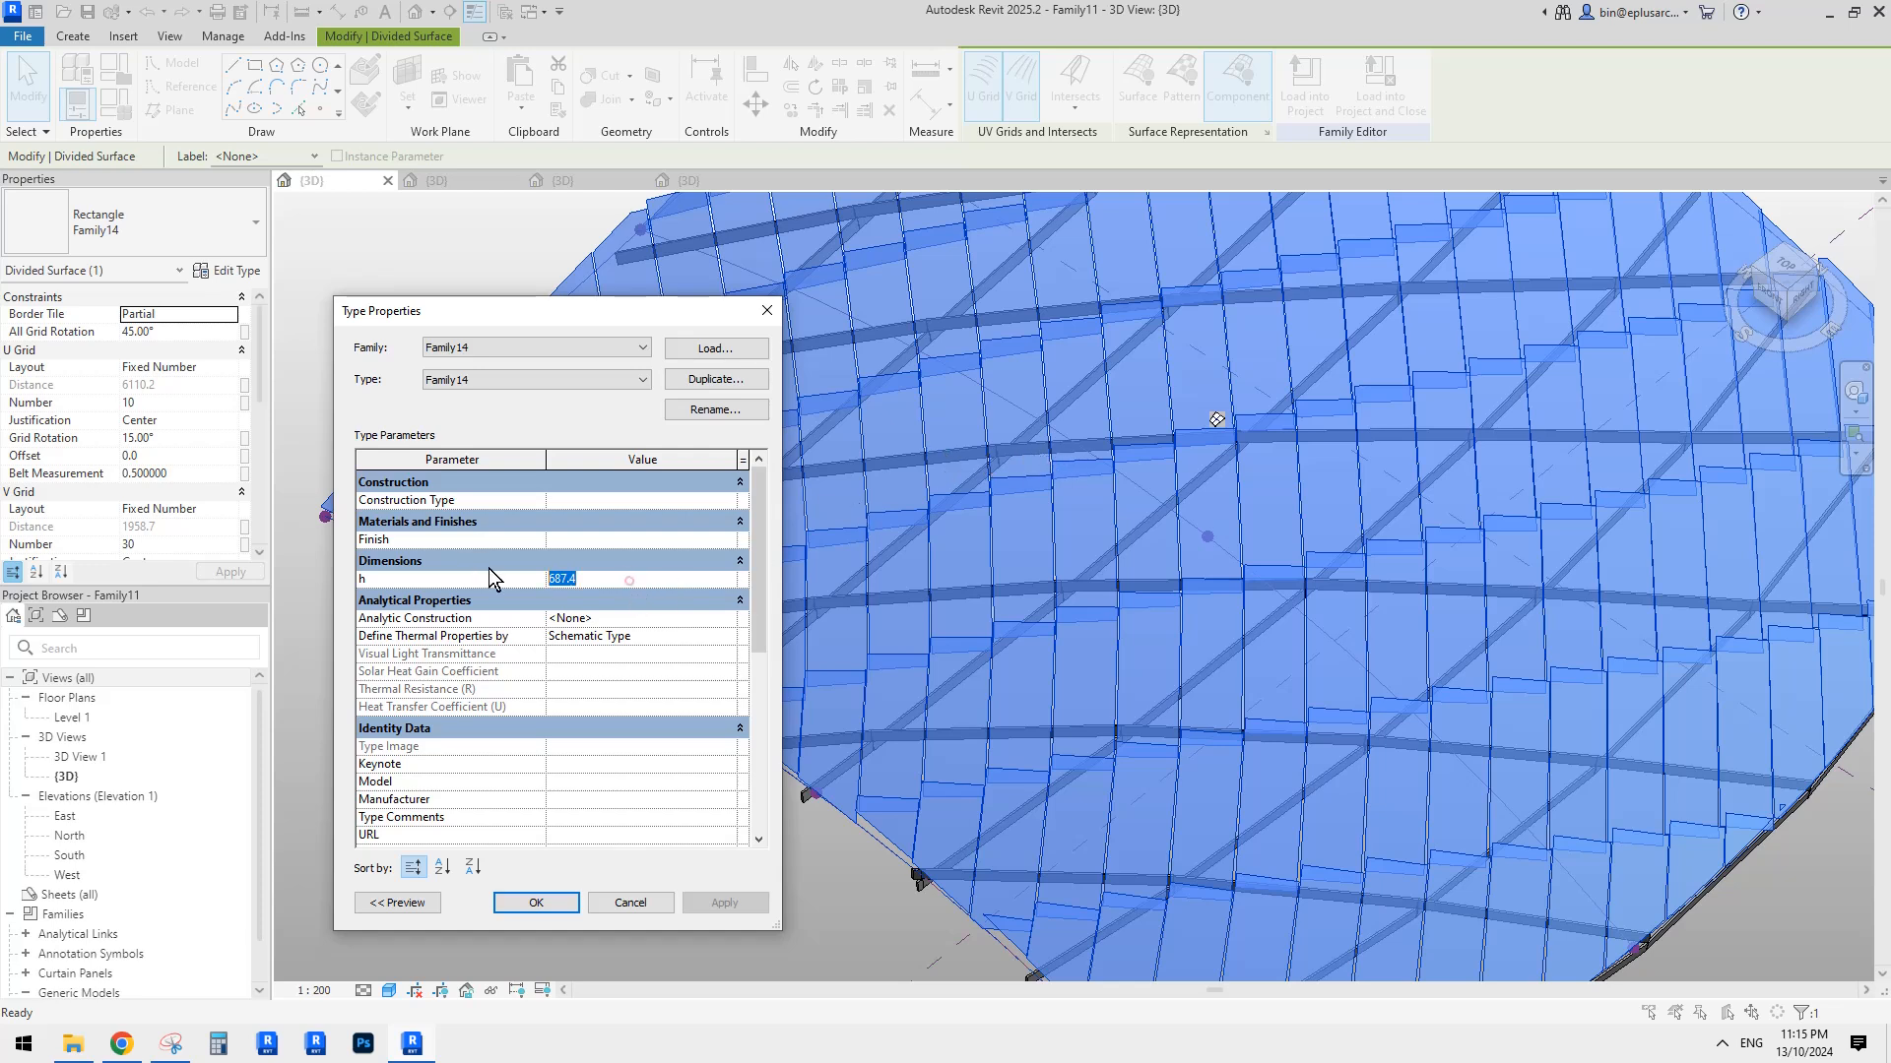
text(1500)
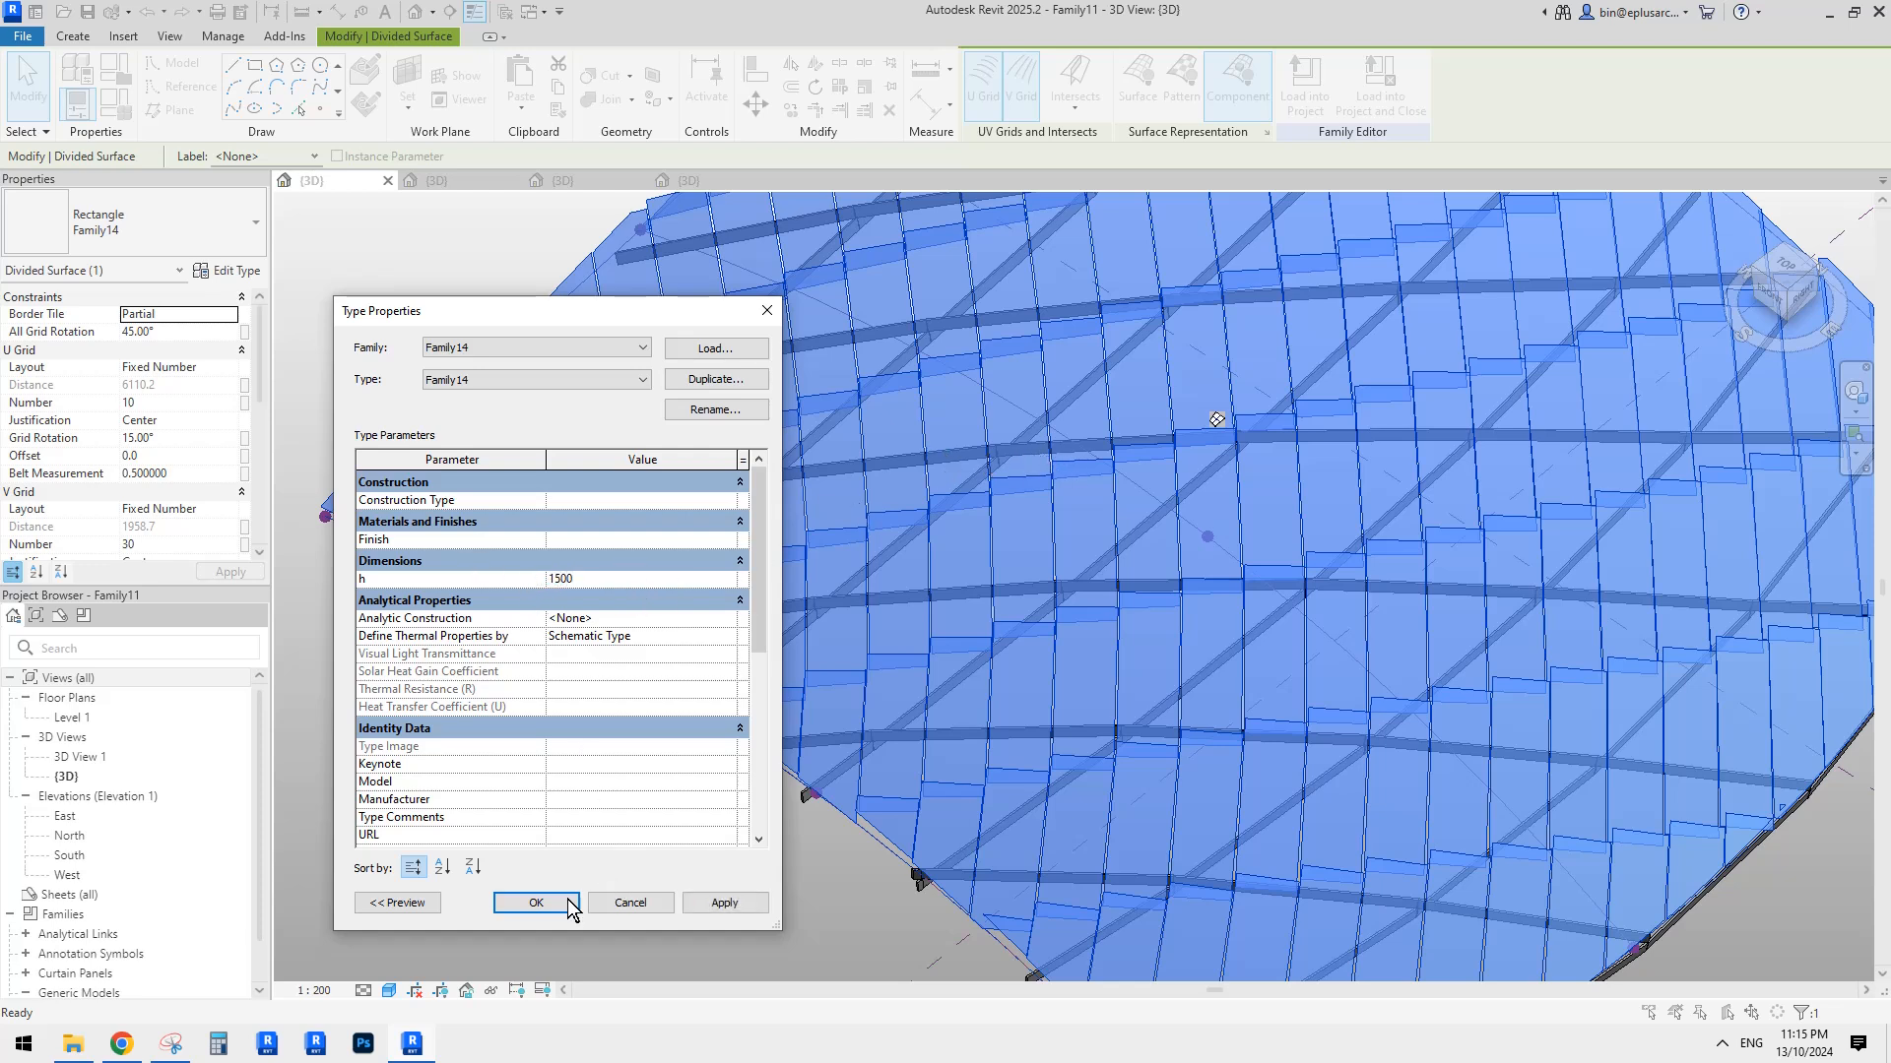
click(557, 903)
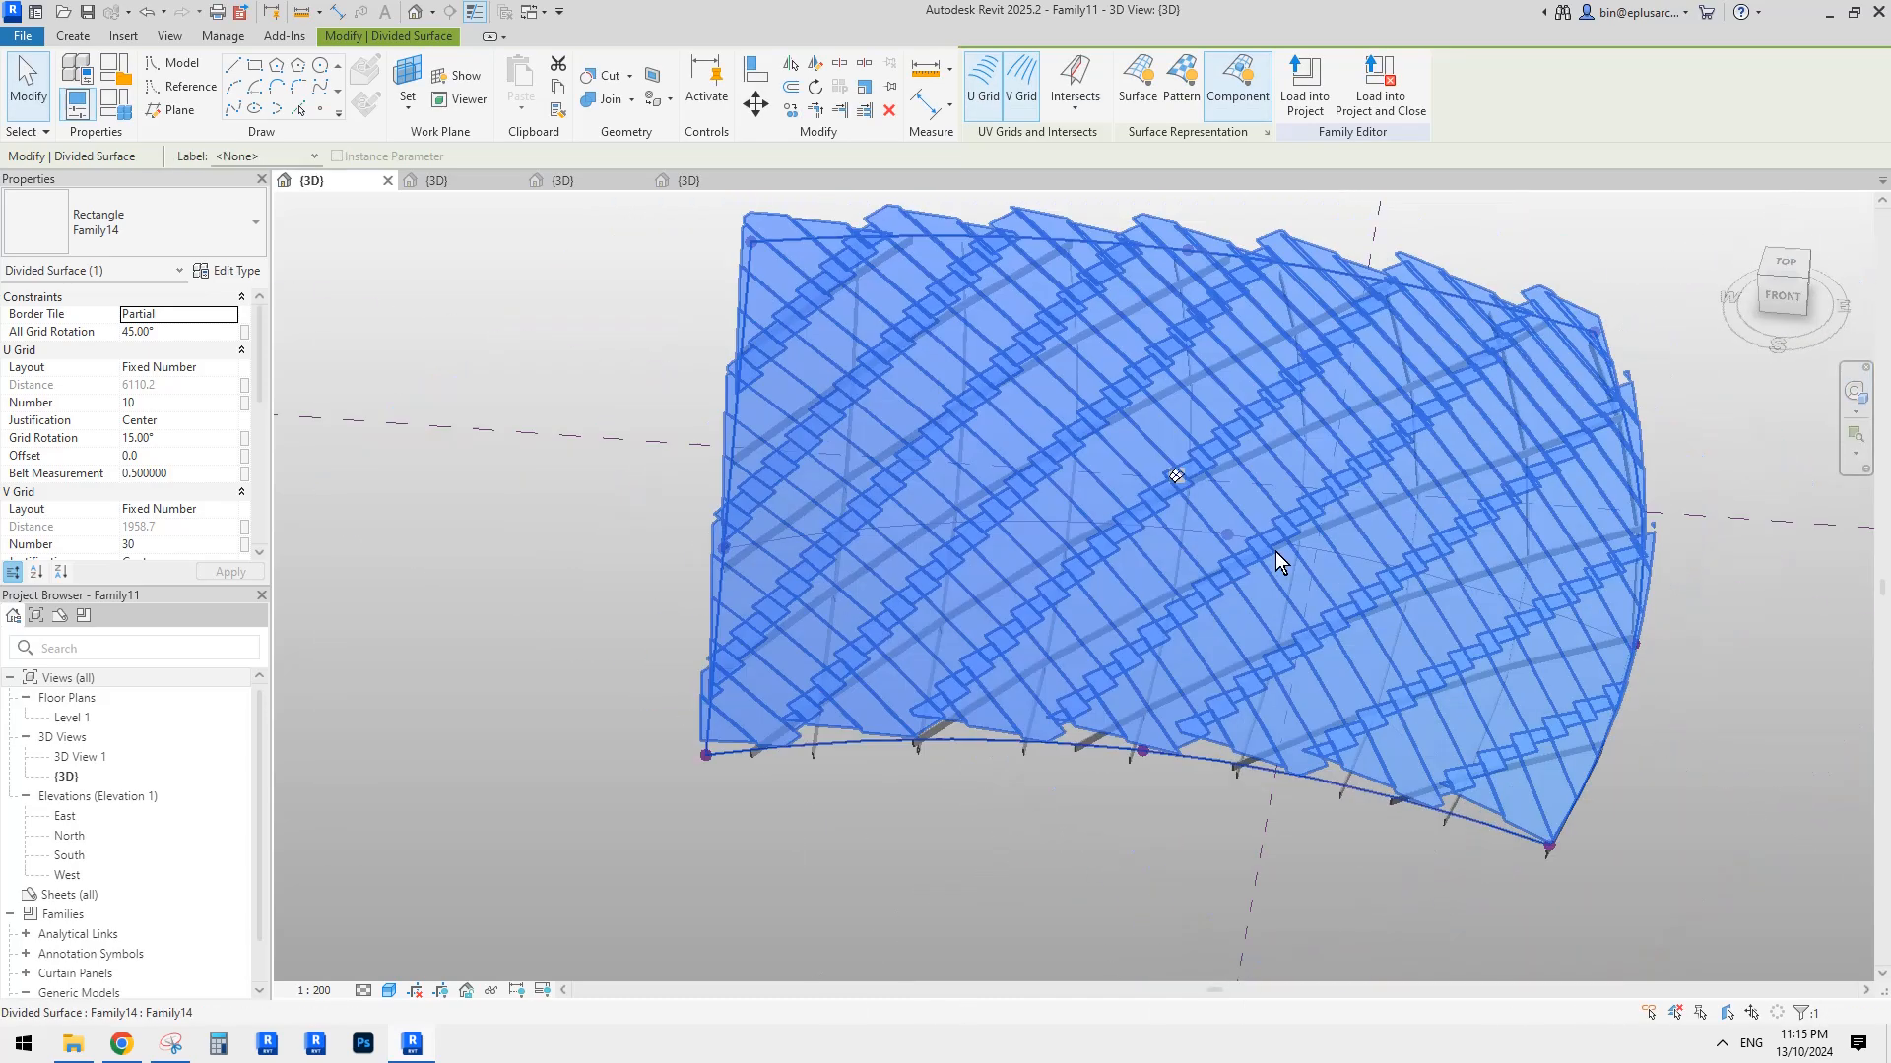
shift+middle_drag(1276, 554, 1279, 800)
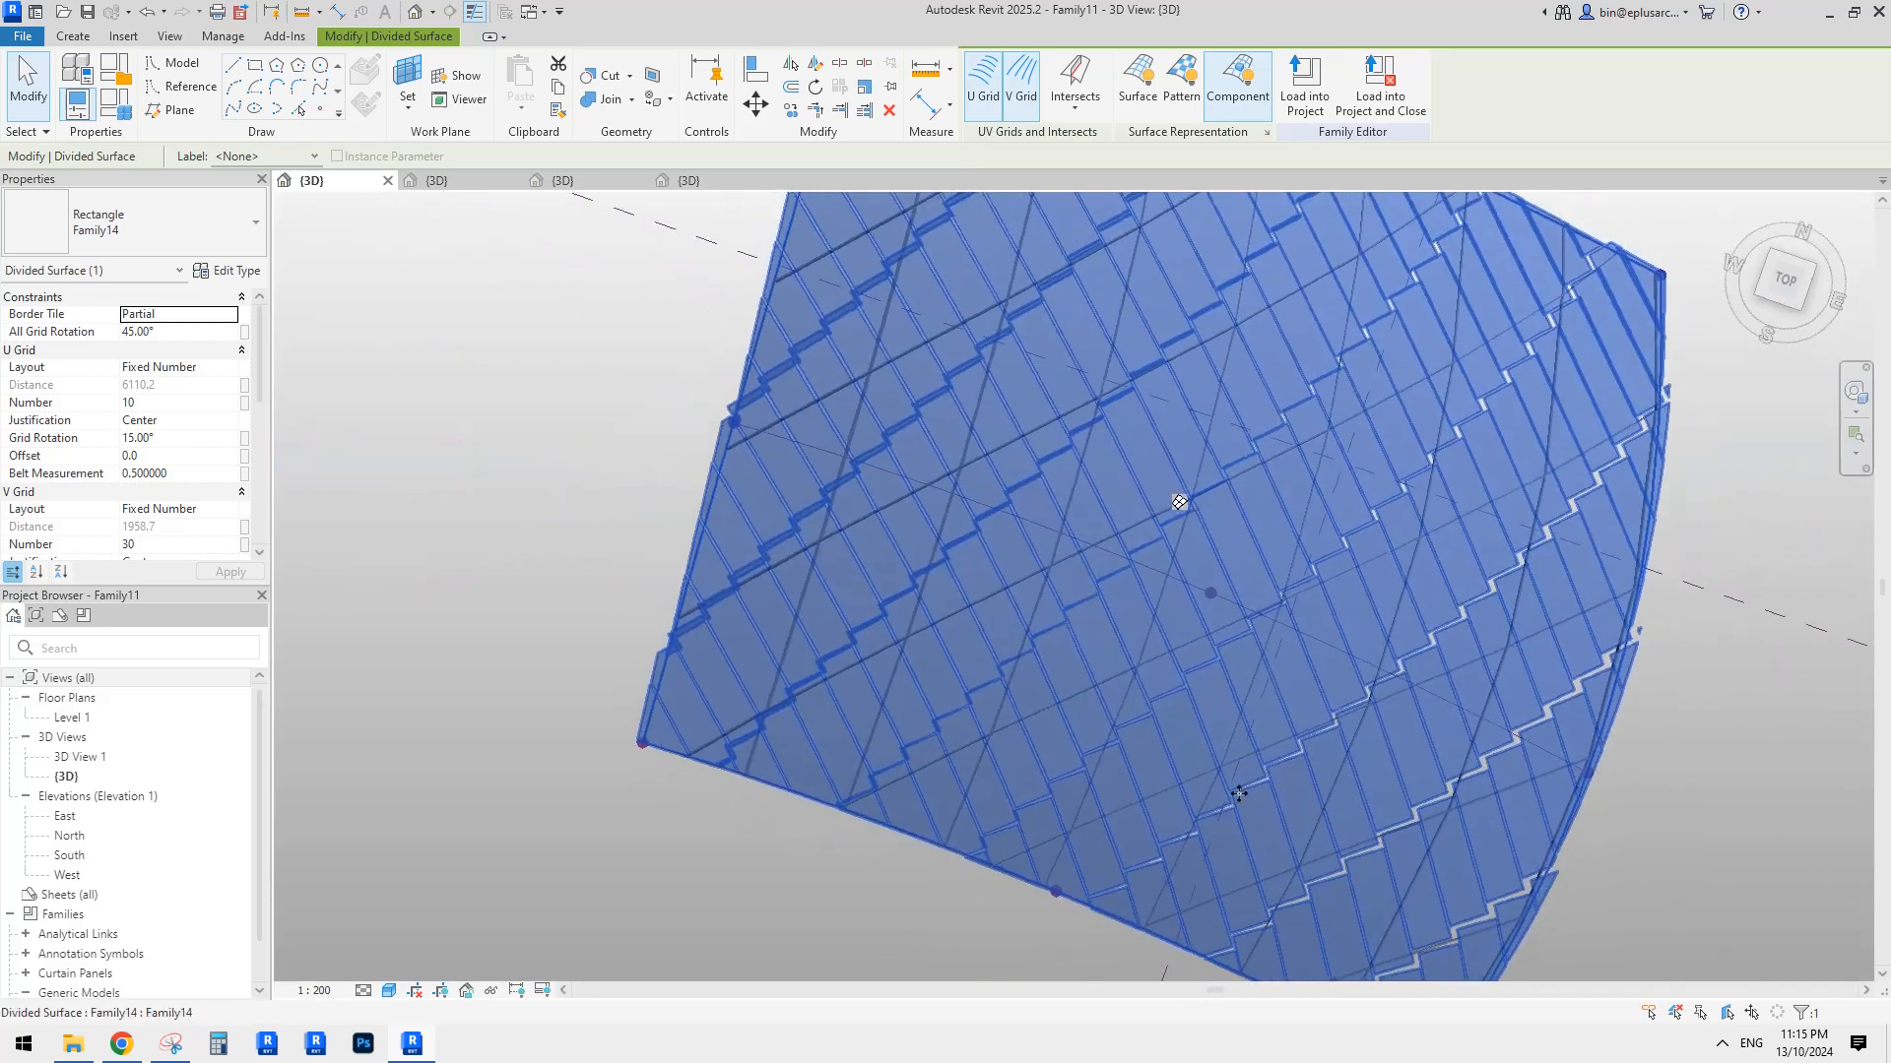
key(Escape)
scroll(1223, 558, down, 1)
shift+middle_drag(1223, 557, 1166, 563)
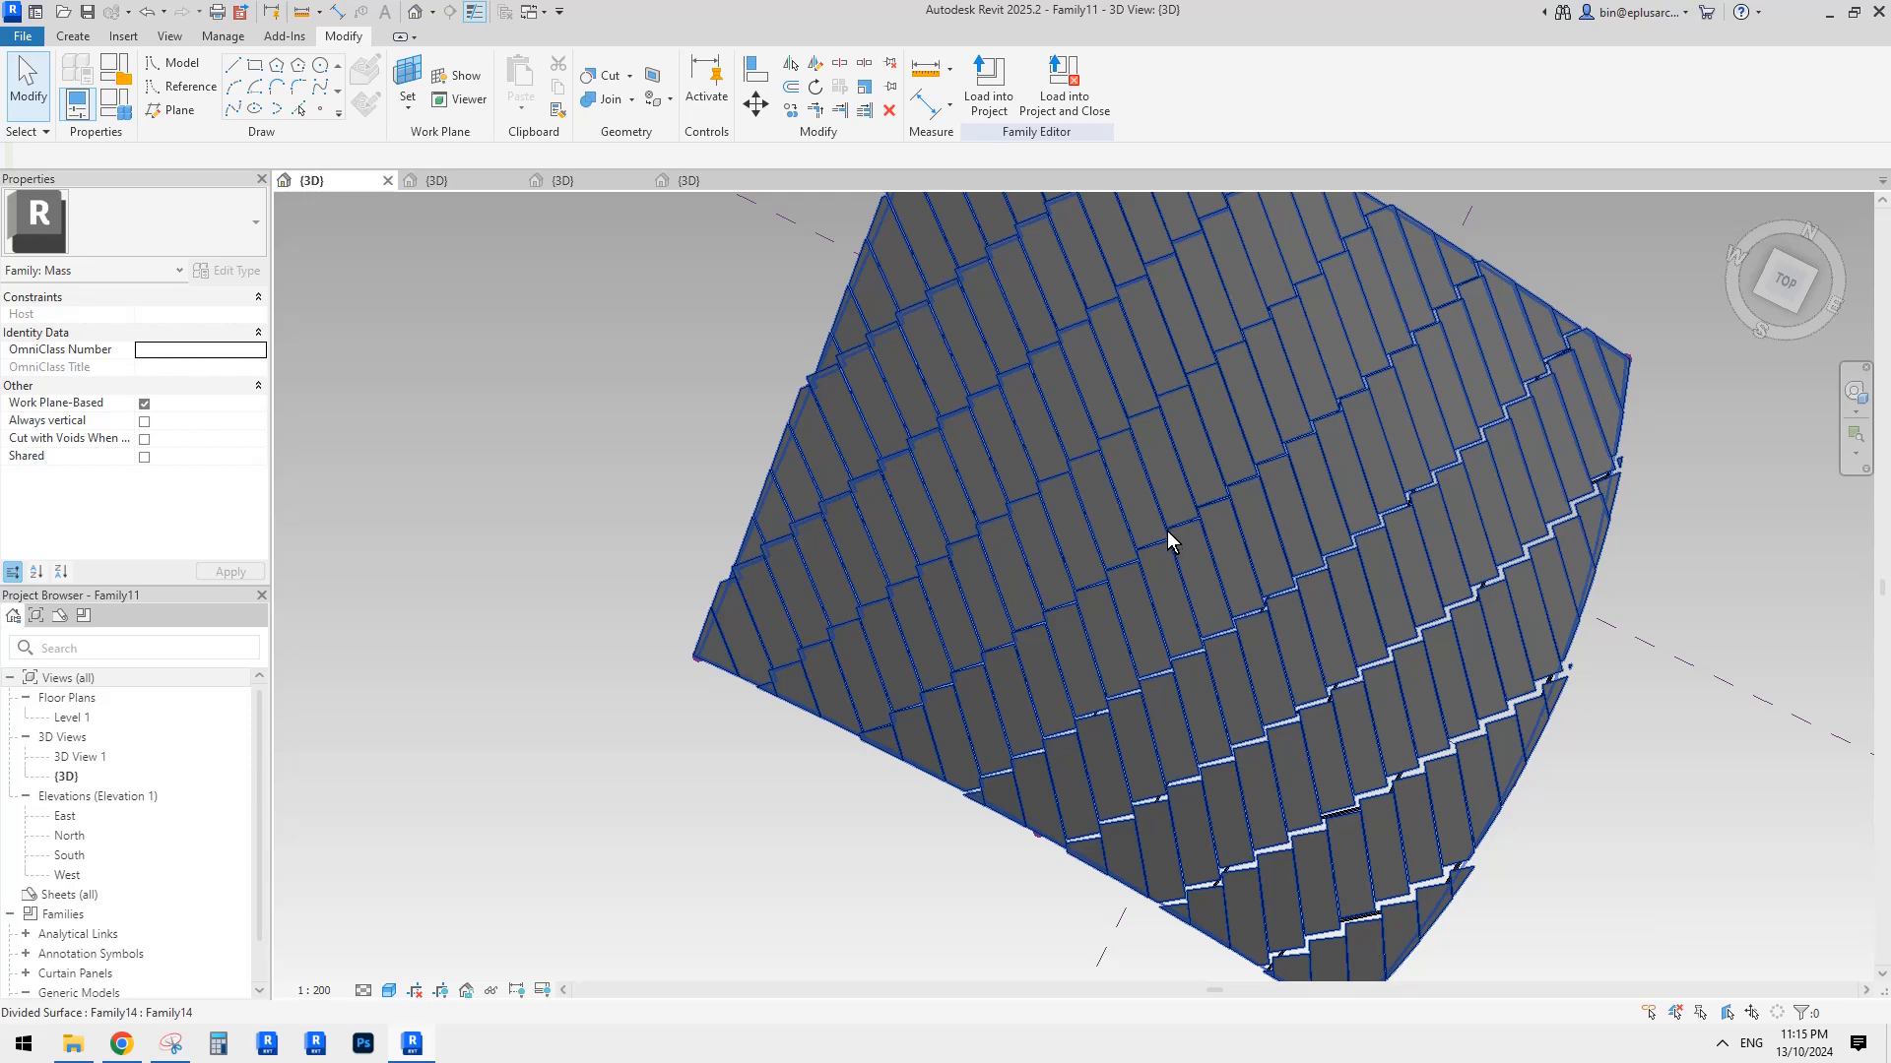
scroll(1172, 532, up, 2)
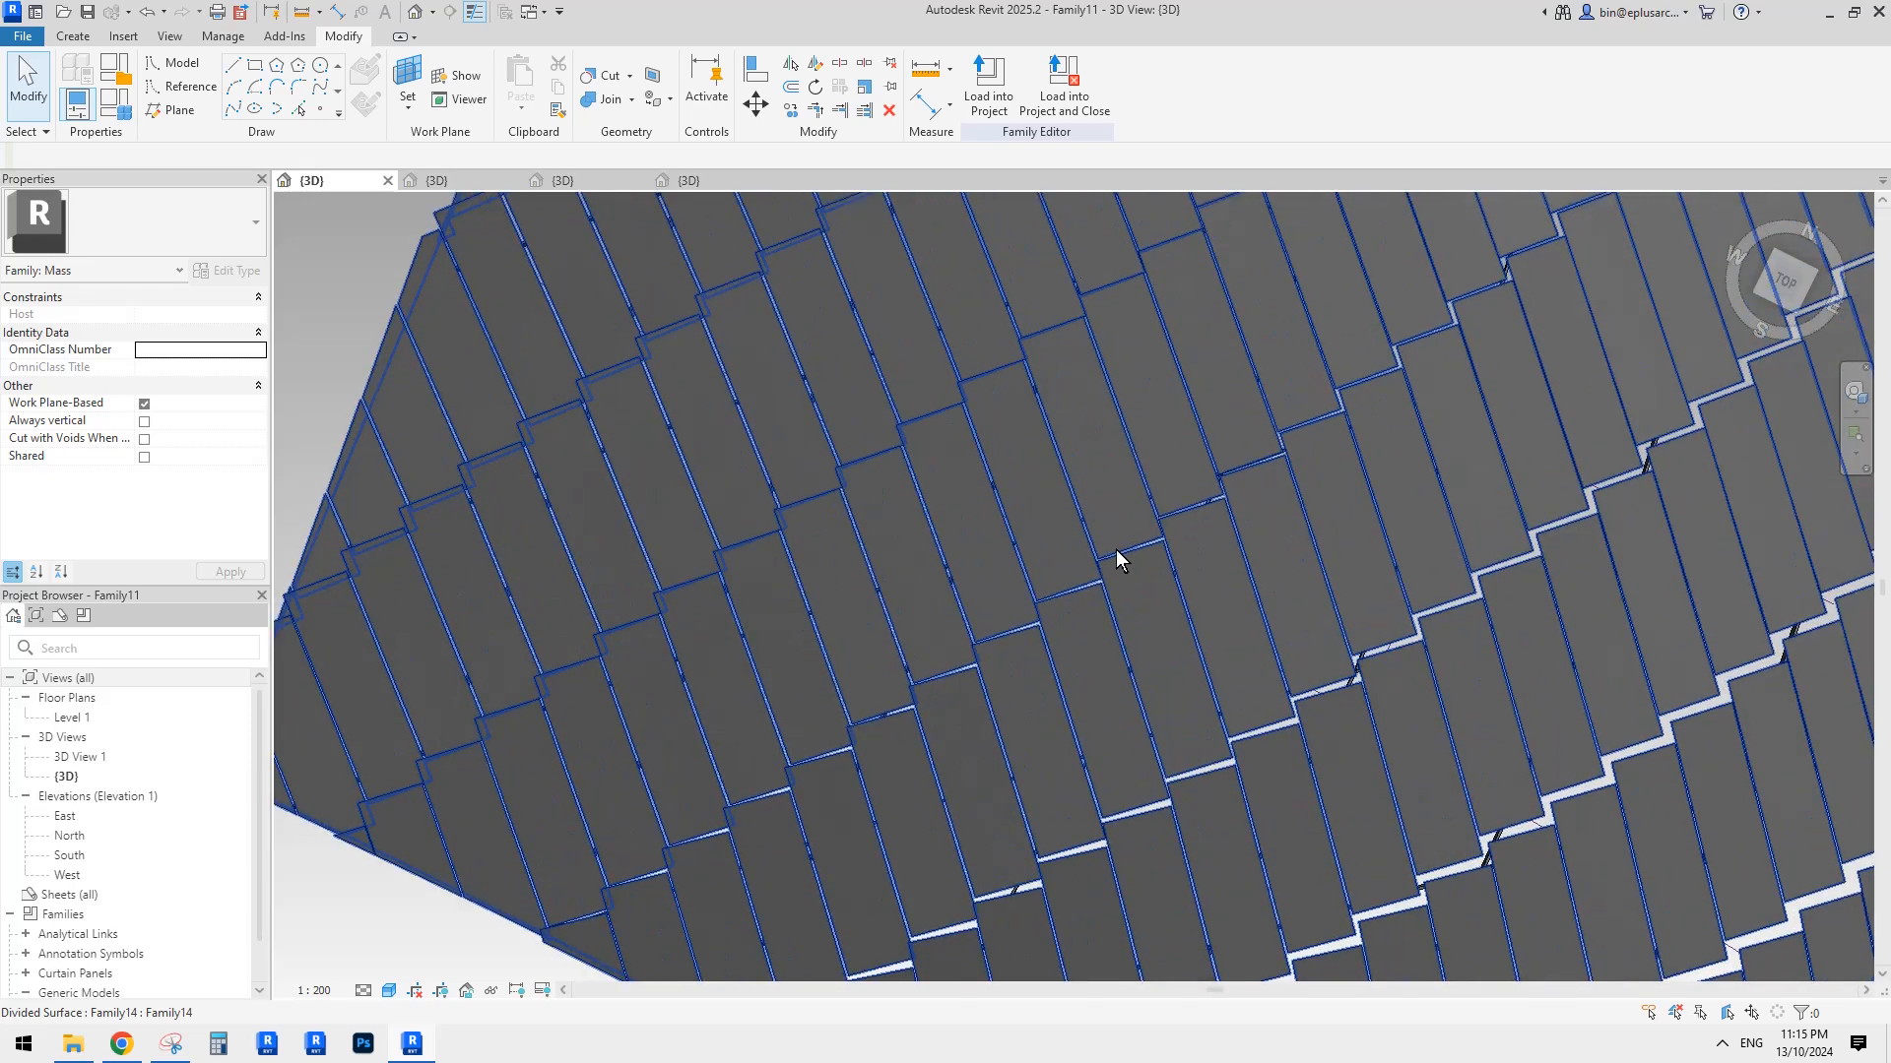
Set the U grid rotation of the roof's Family14 divided surface to 25° and check the resulting panel layout.
click(1172, 539)
scroll(1148, 563, down, 1)
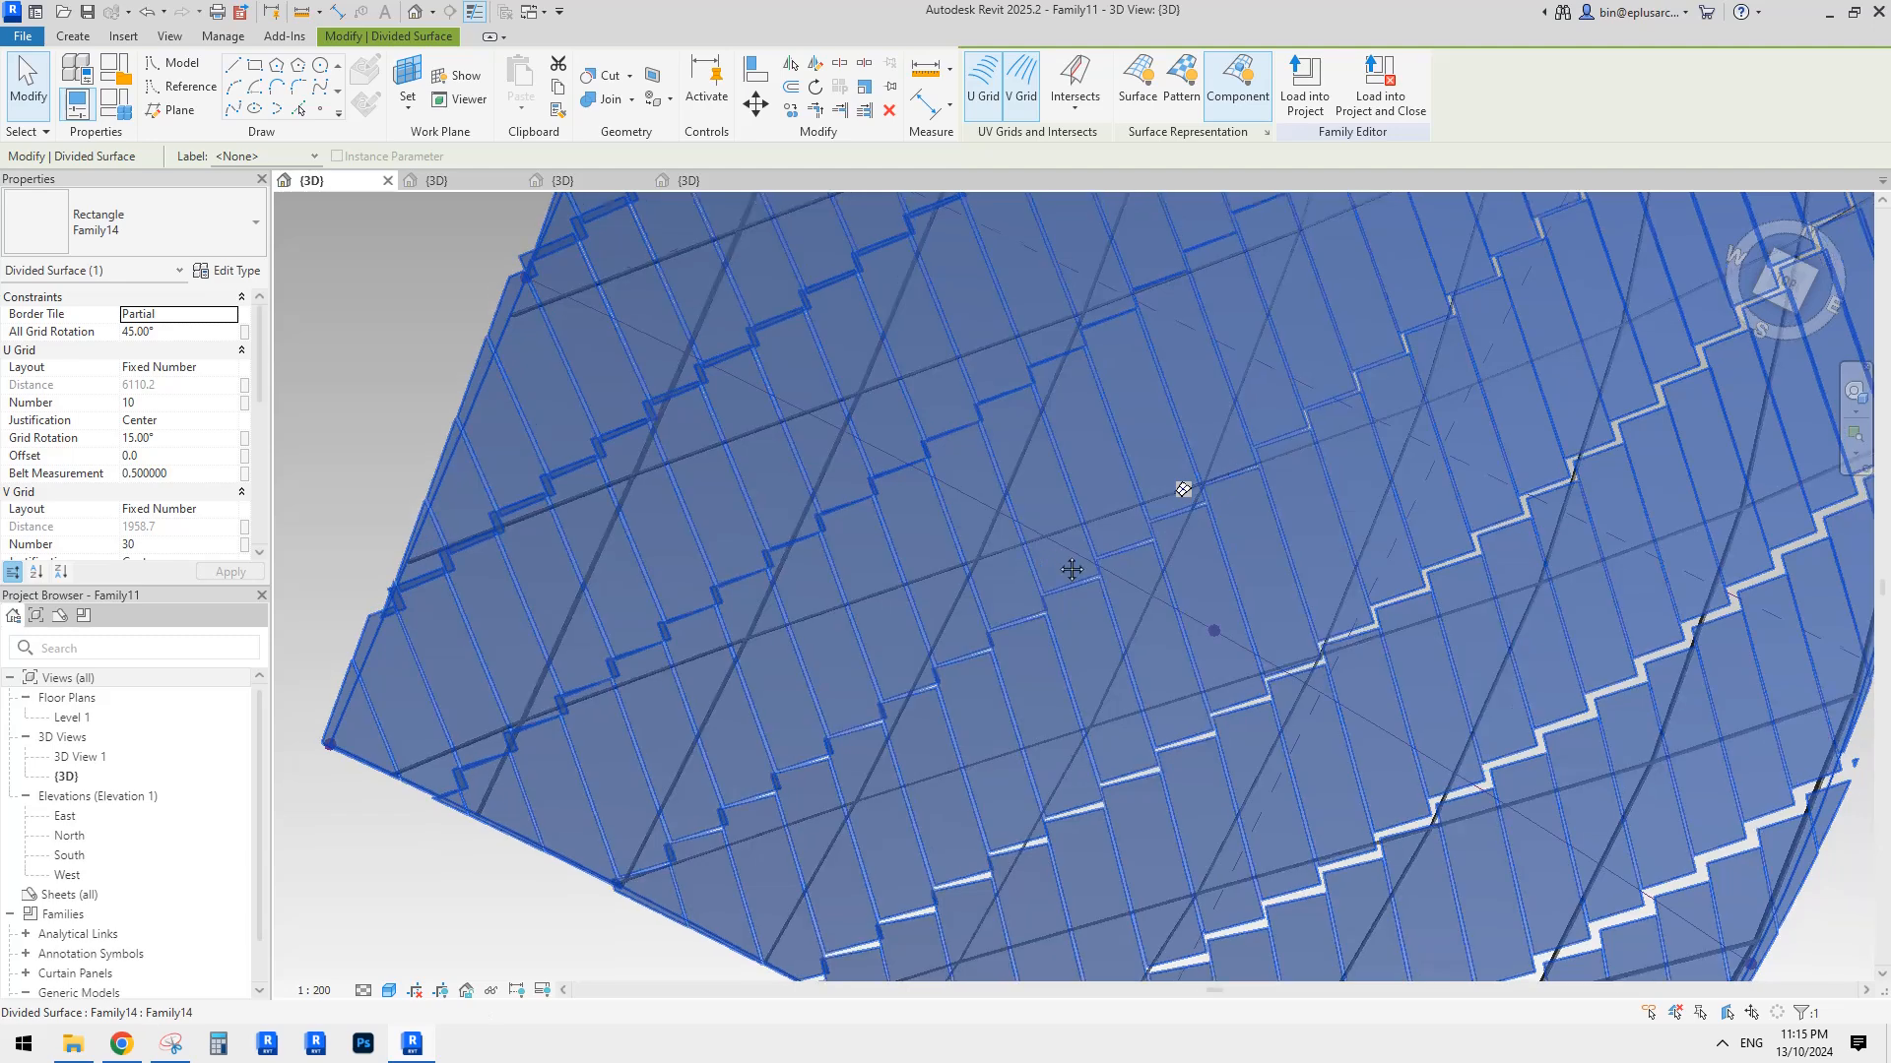
scroll(180, 497, down, 1)
scroll(181, 488, up, 1)
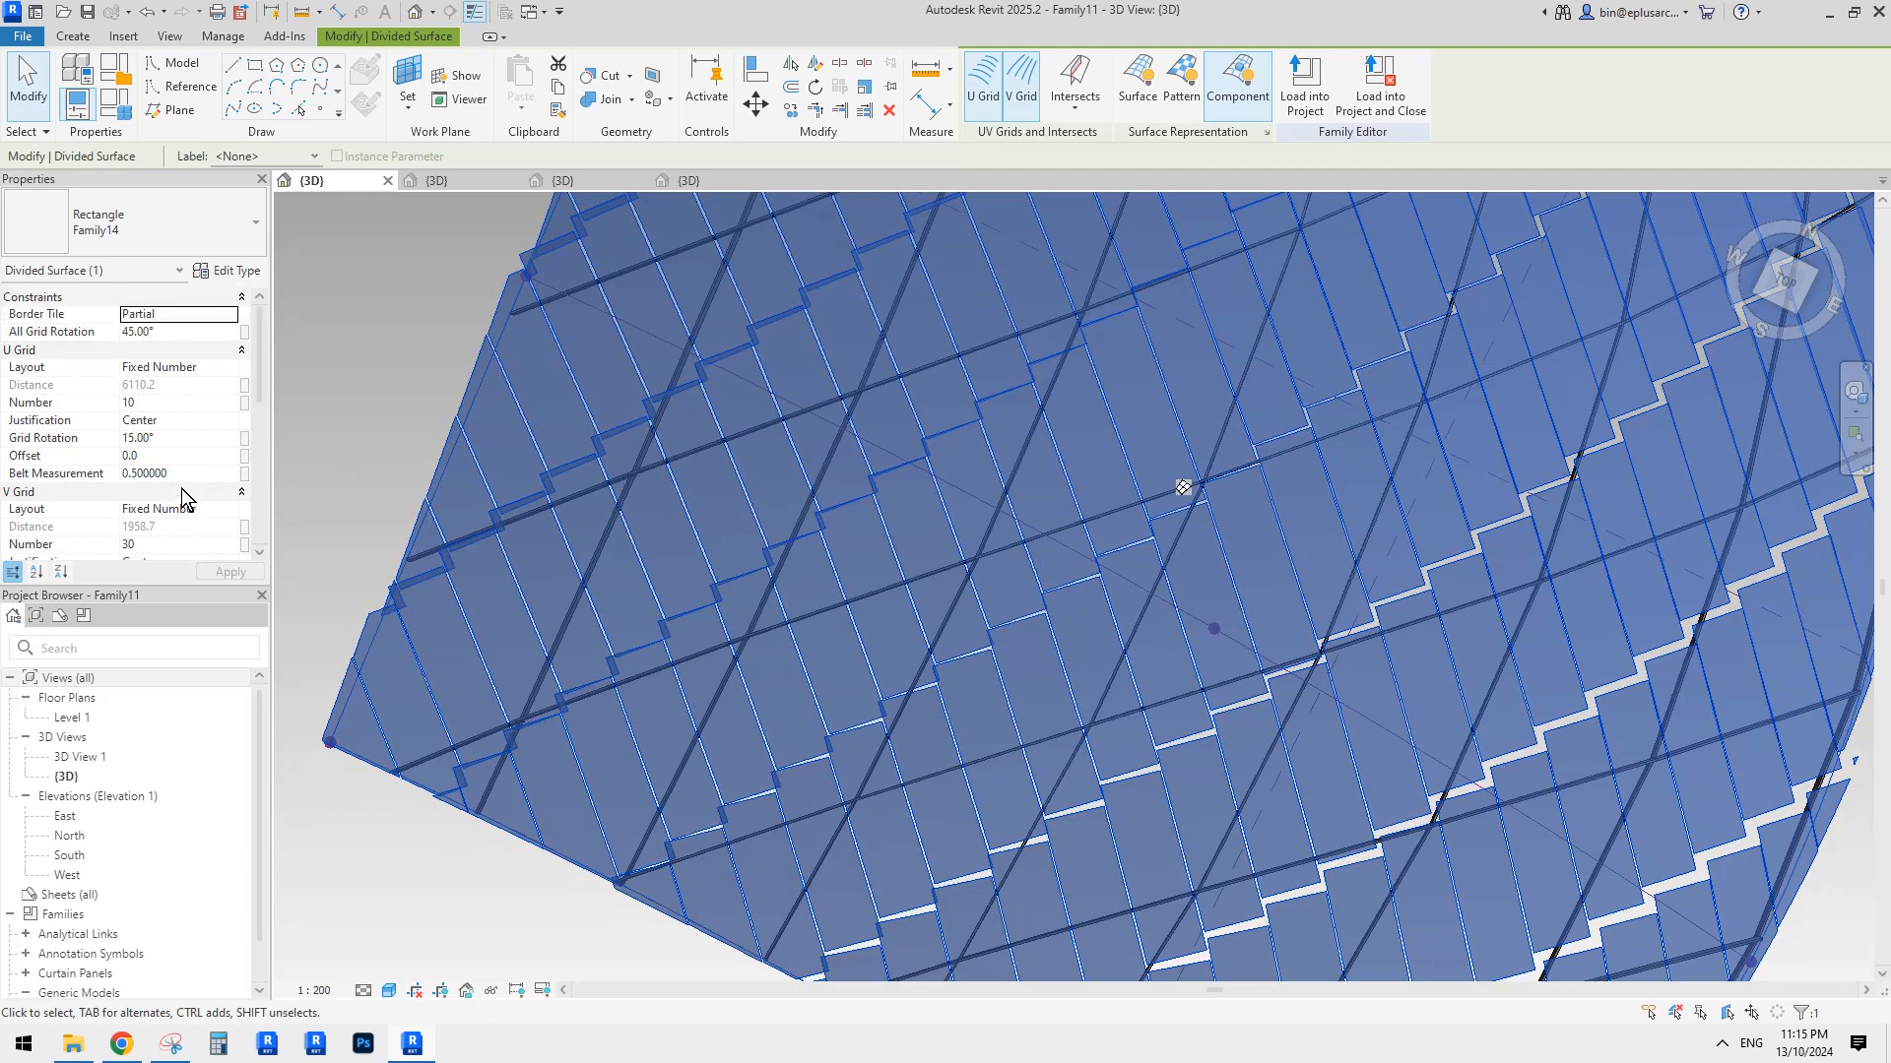
scroll(182, 489, down, 1)
click(177, 402)
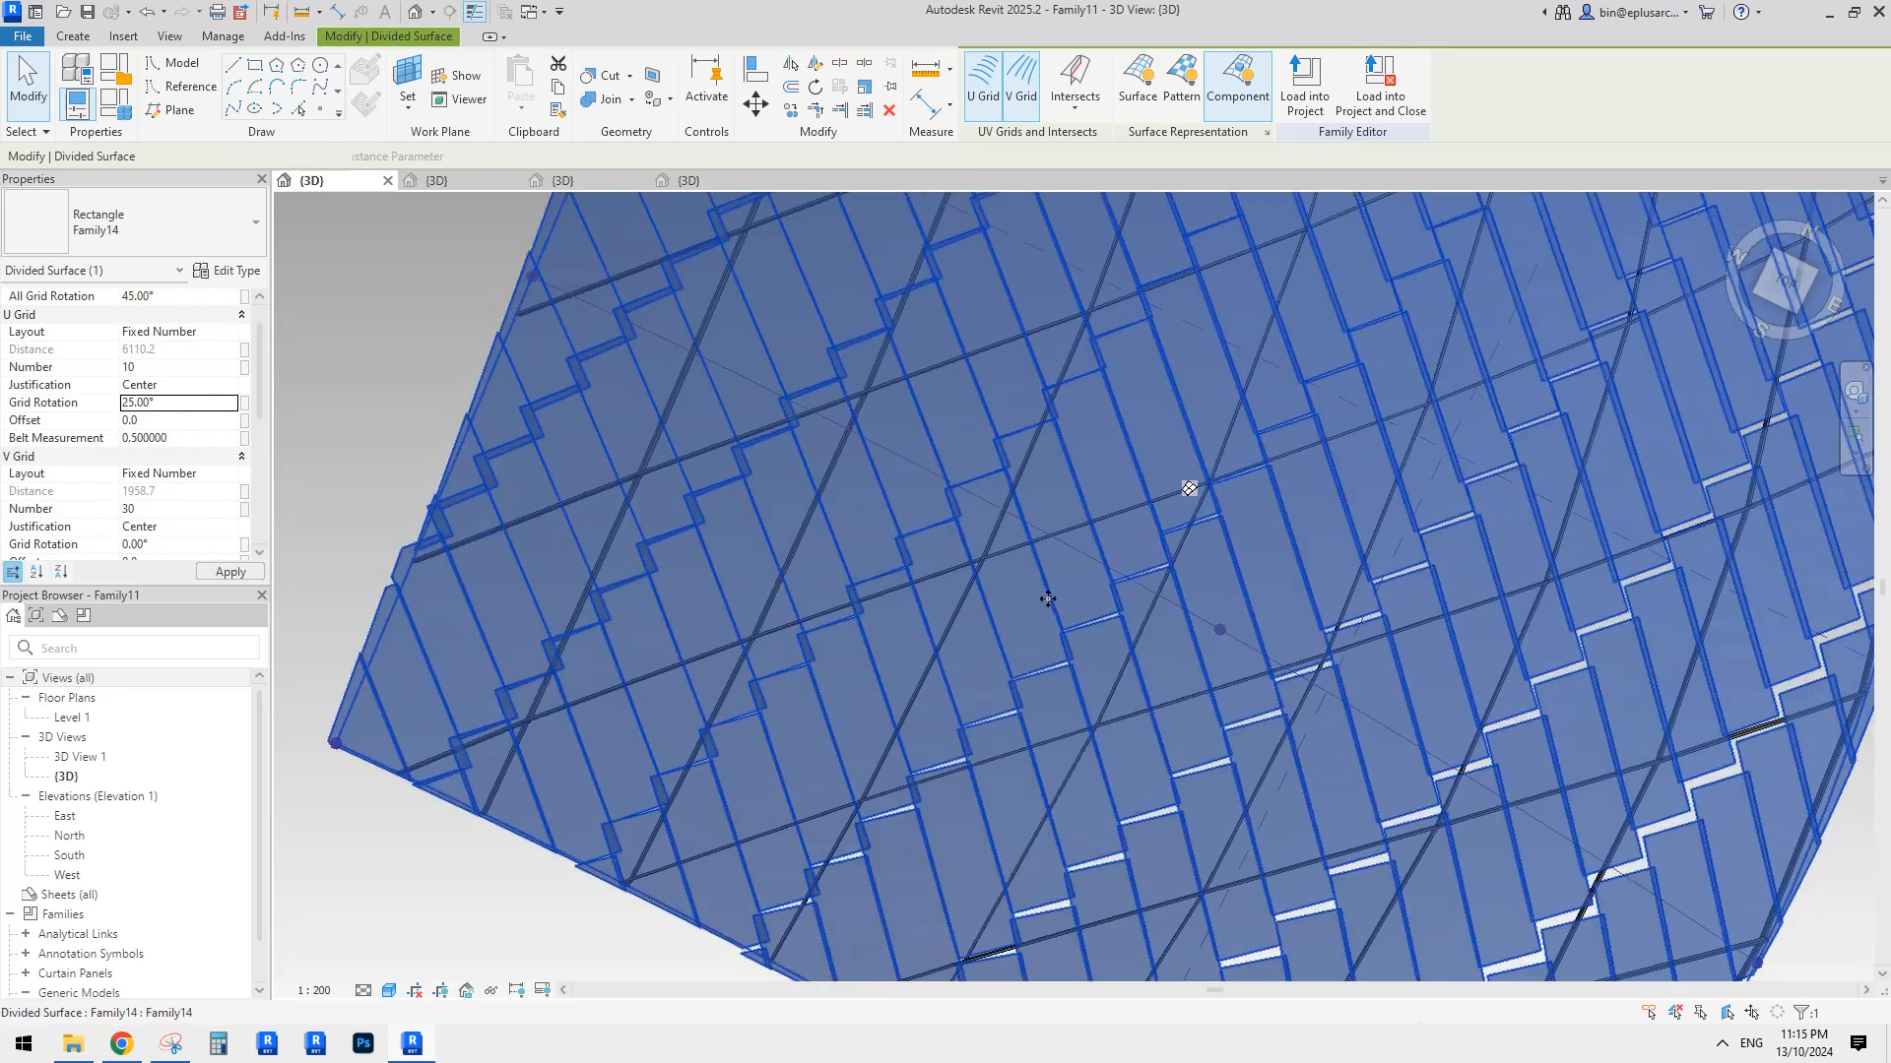
middle_drag(1759, 745, 1569, 612)
key(Escape)
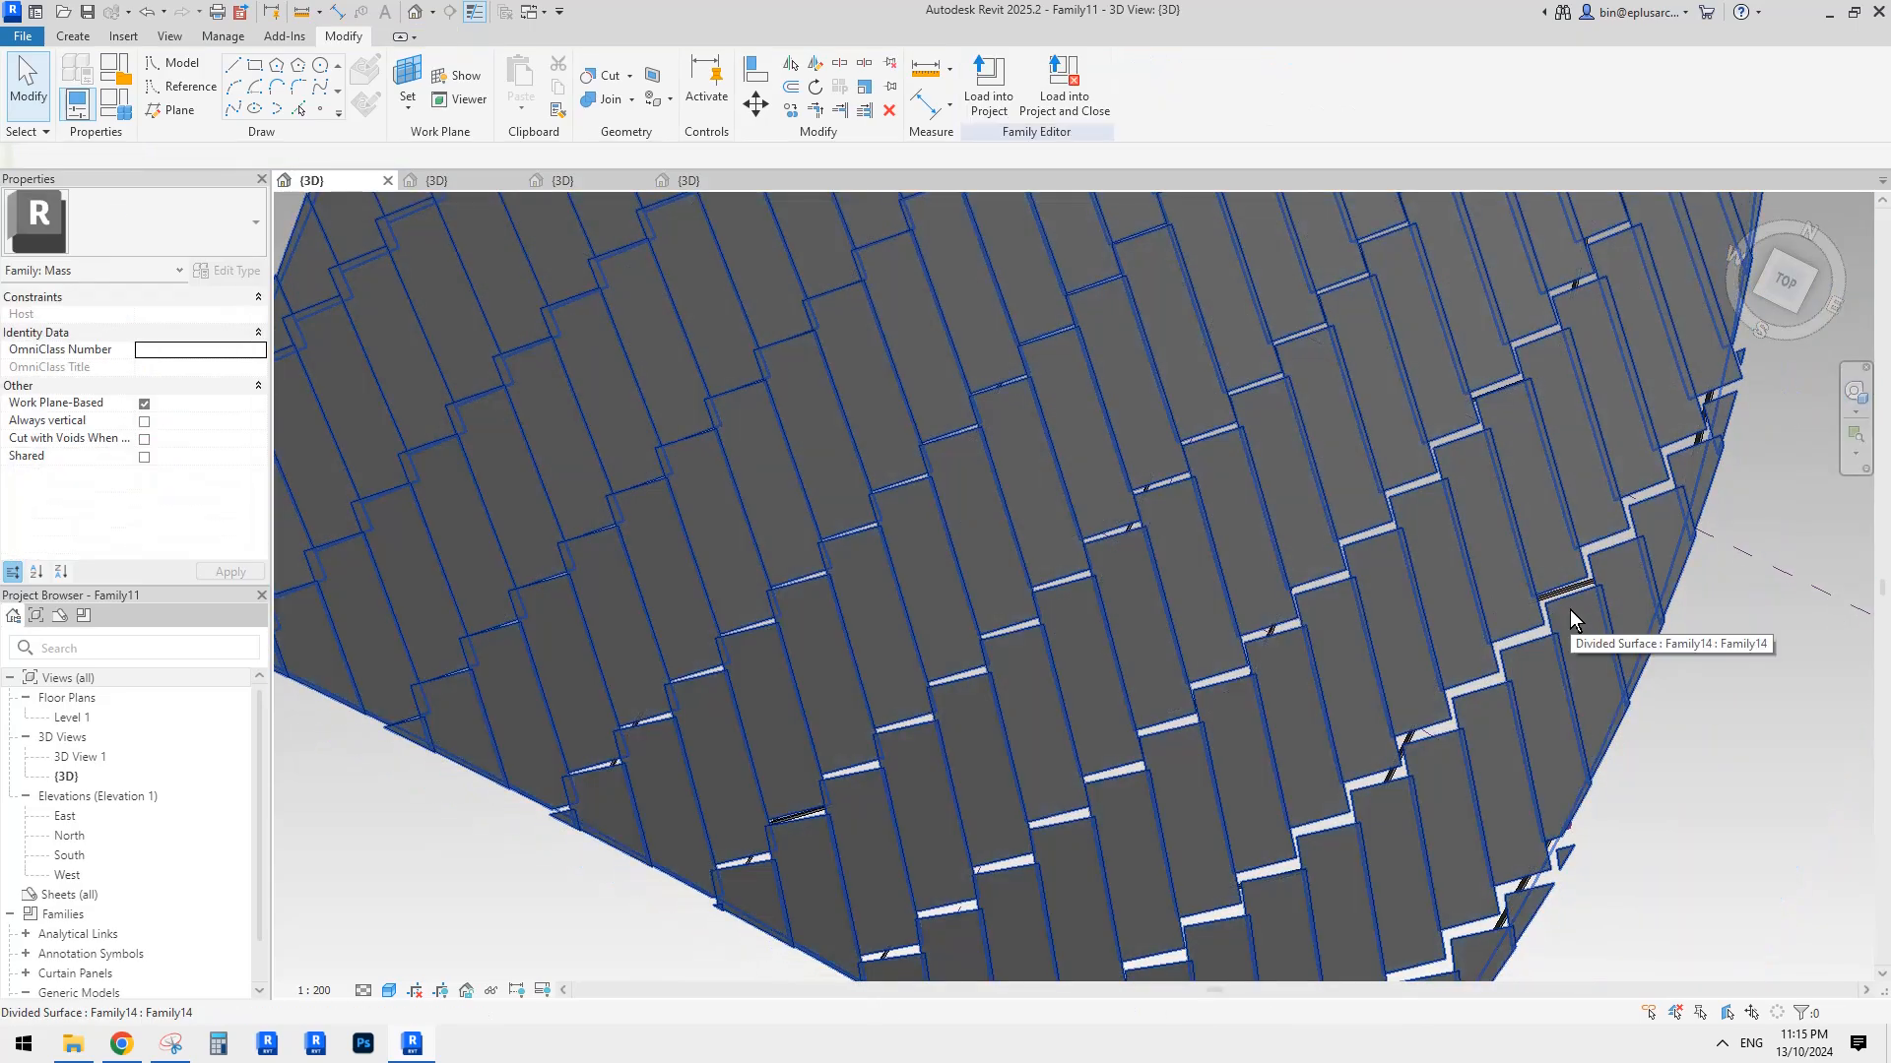
Inspect the panel pattern over the whole roof and compare it with the opera house reference images in Chrome.
scroll(1563, 606, down, 5)
shift+middle_drag(1115, 646, 1084, 600)
scroll(1020, 544, down, 2)
click(123, 1042)
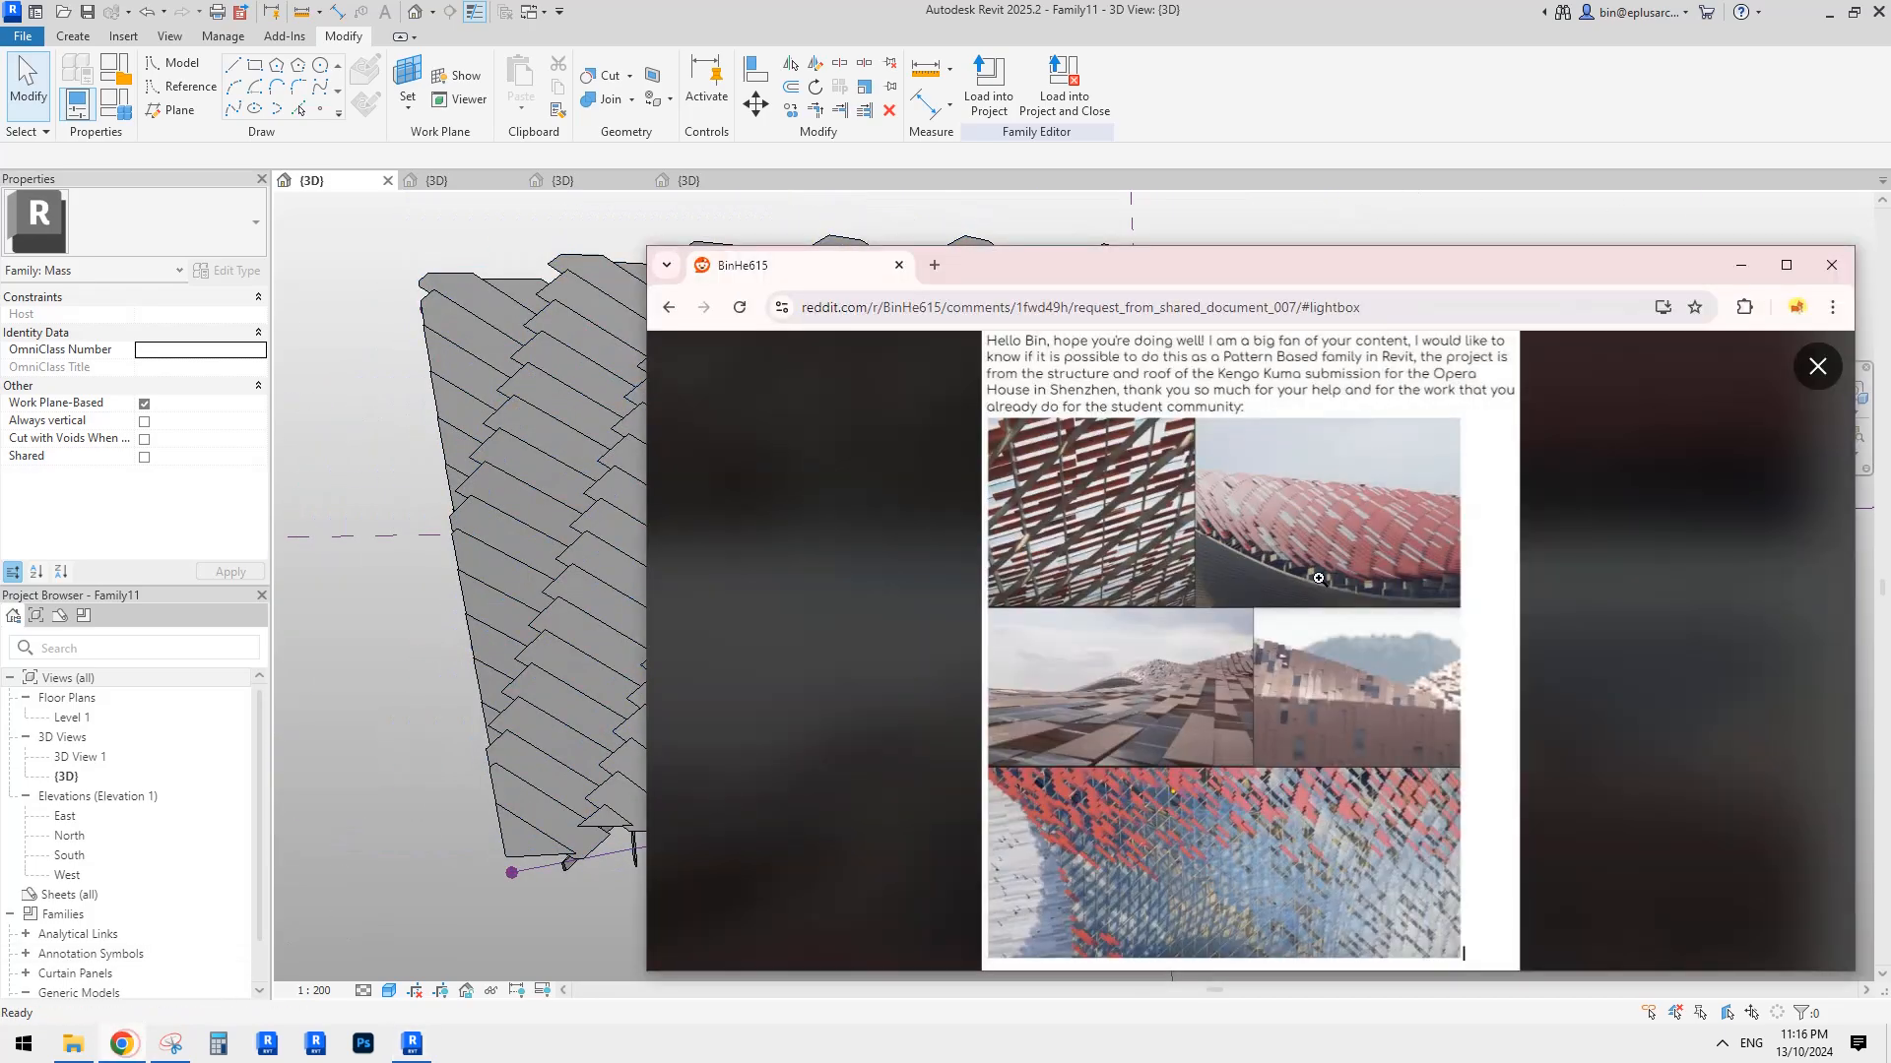
click(551, 652)
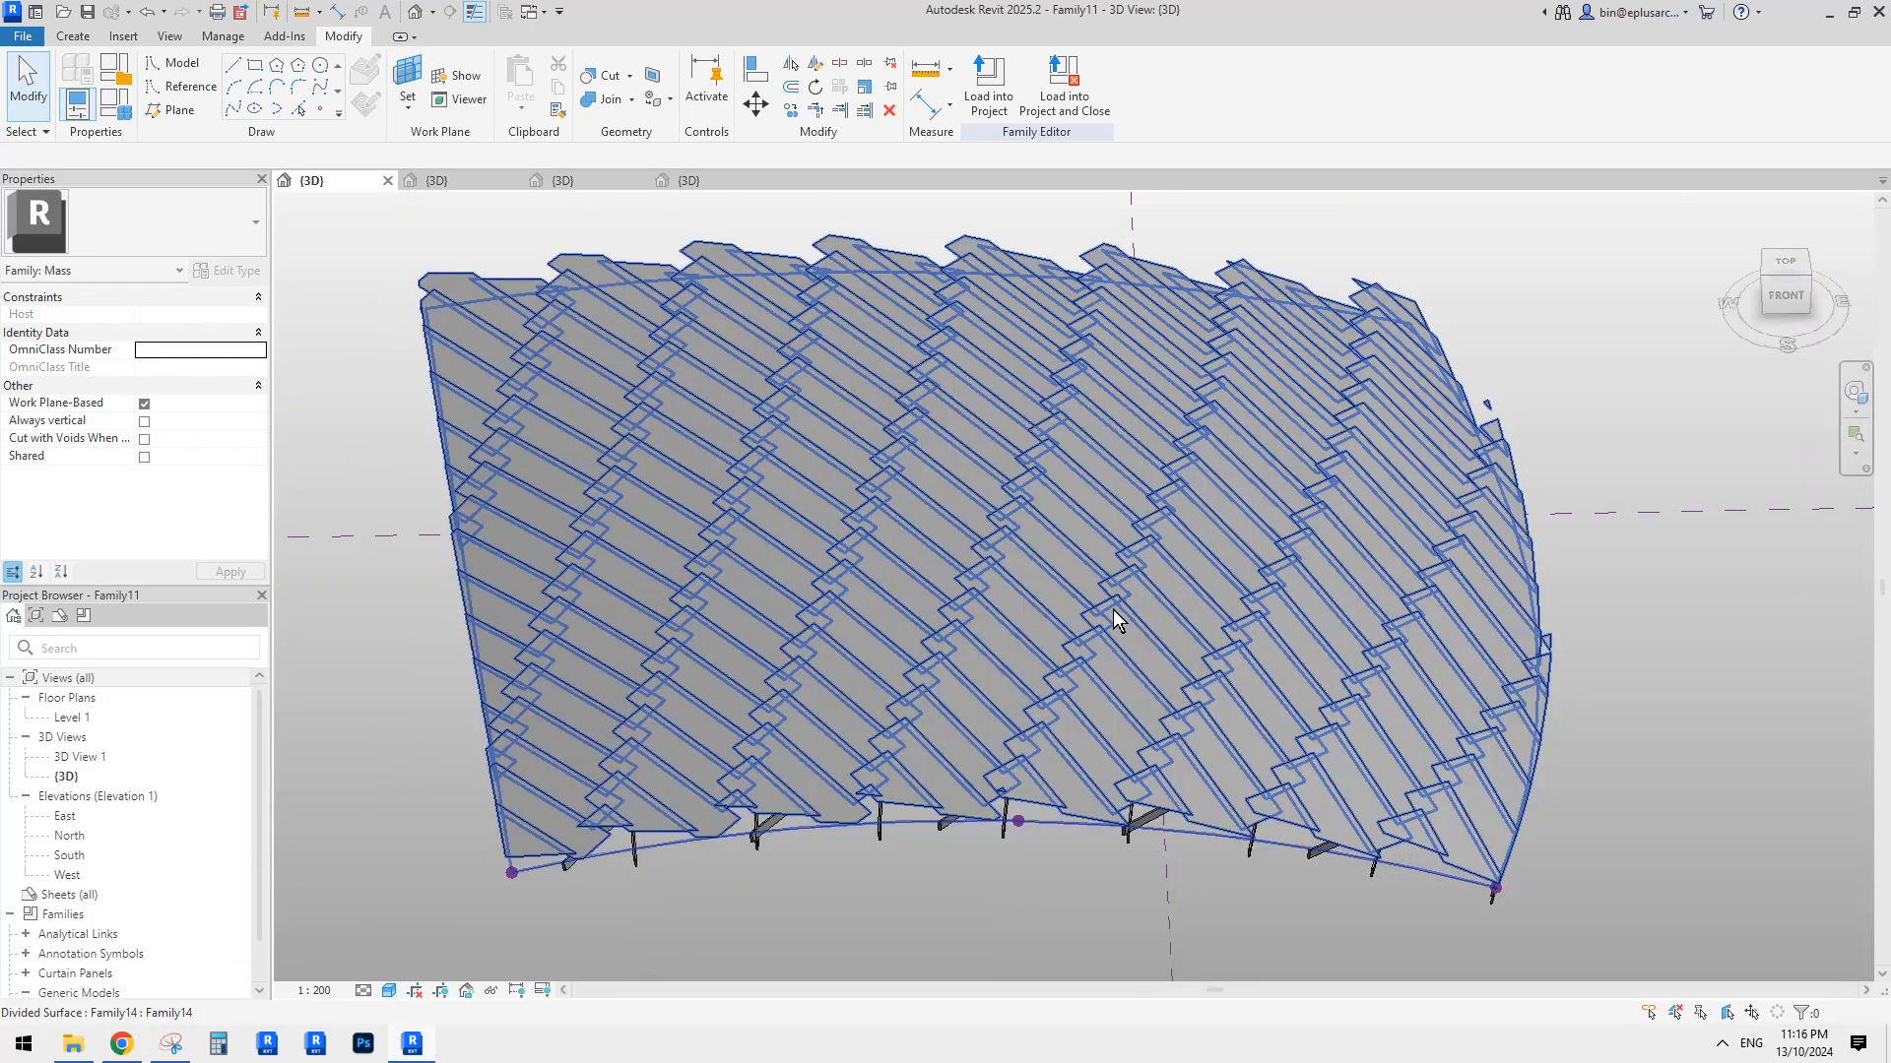
scroll(1083, 631, down, 1)
middle_drag(1113, 610, 1063, 688)
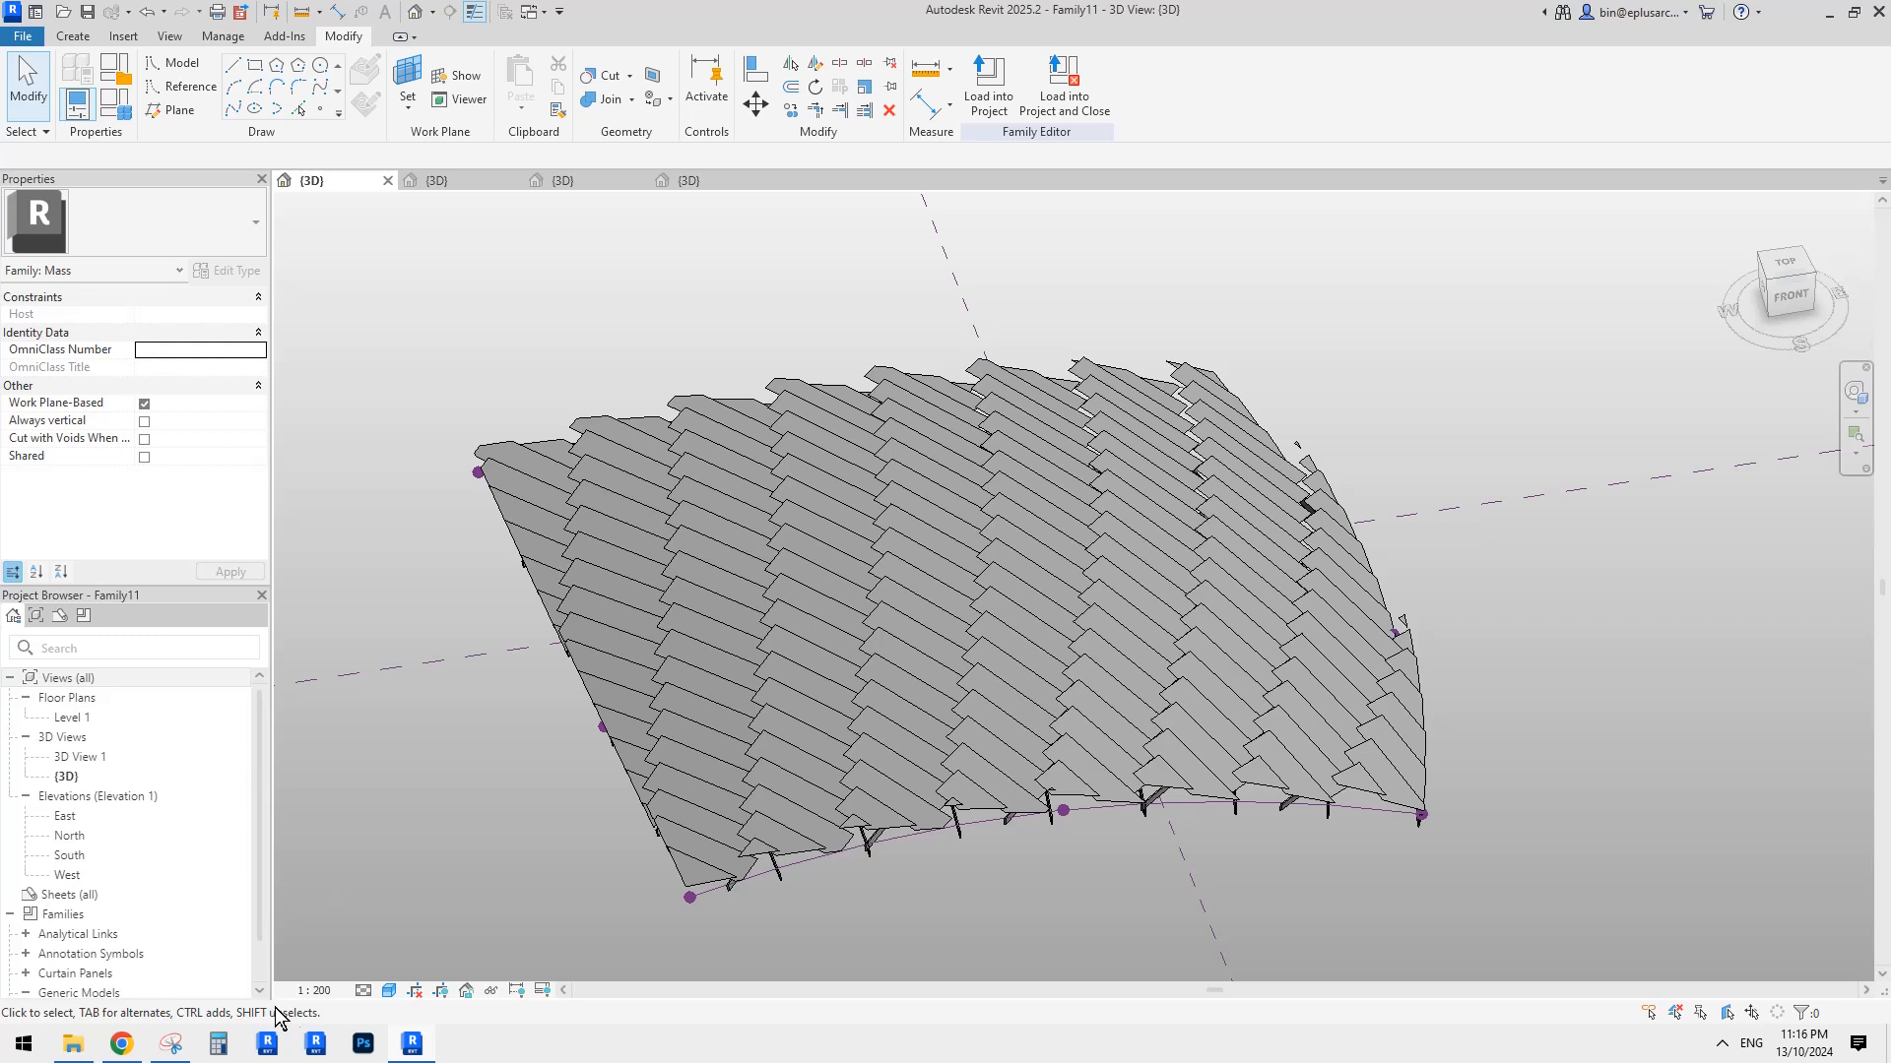
Select all instances of the roof's Family14 panel and set their ma material to Glass.
scroll(1025, 689, up, 2)
click(1014, 581)
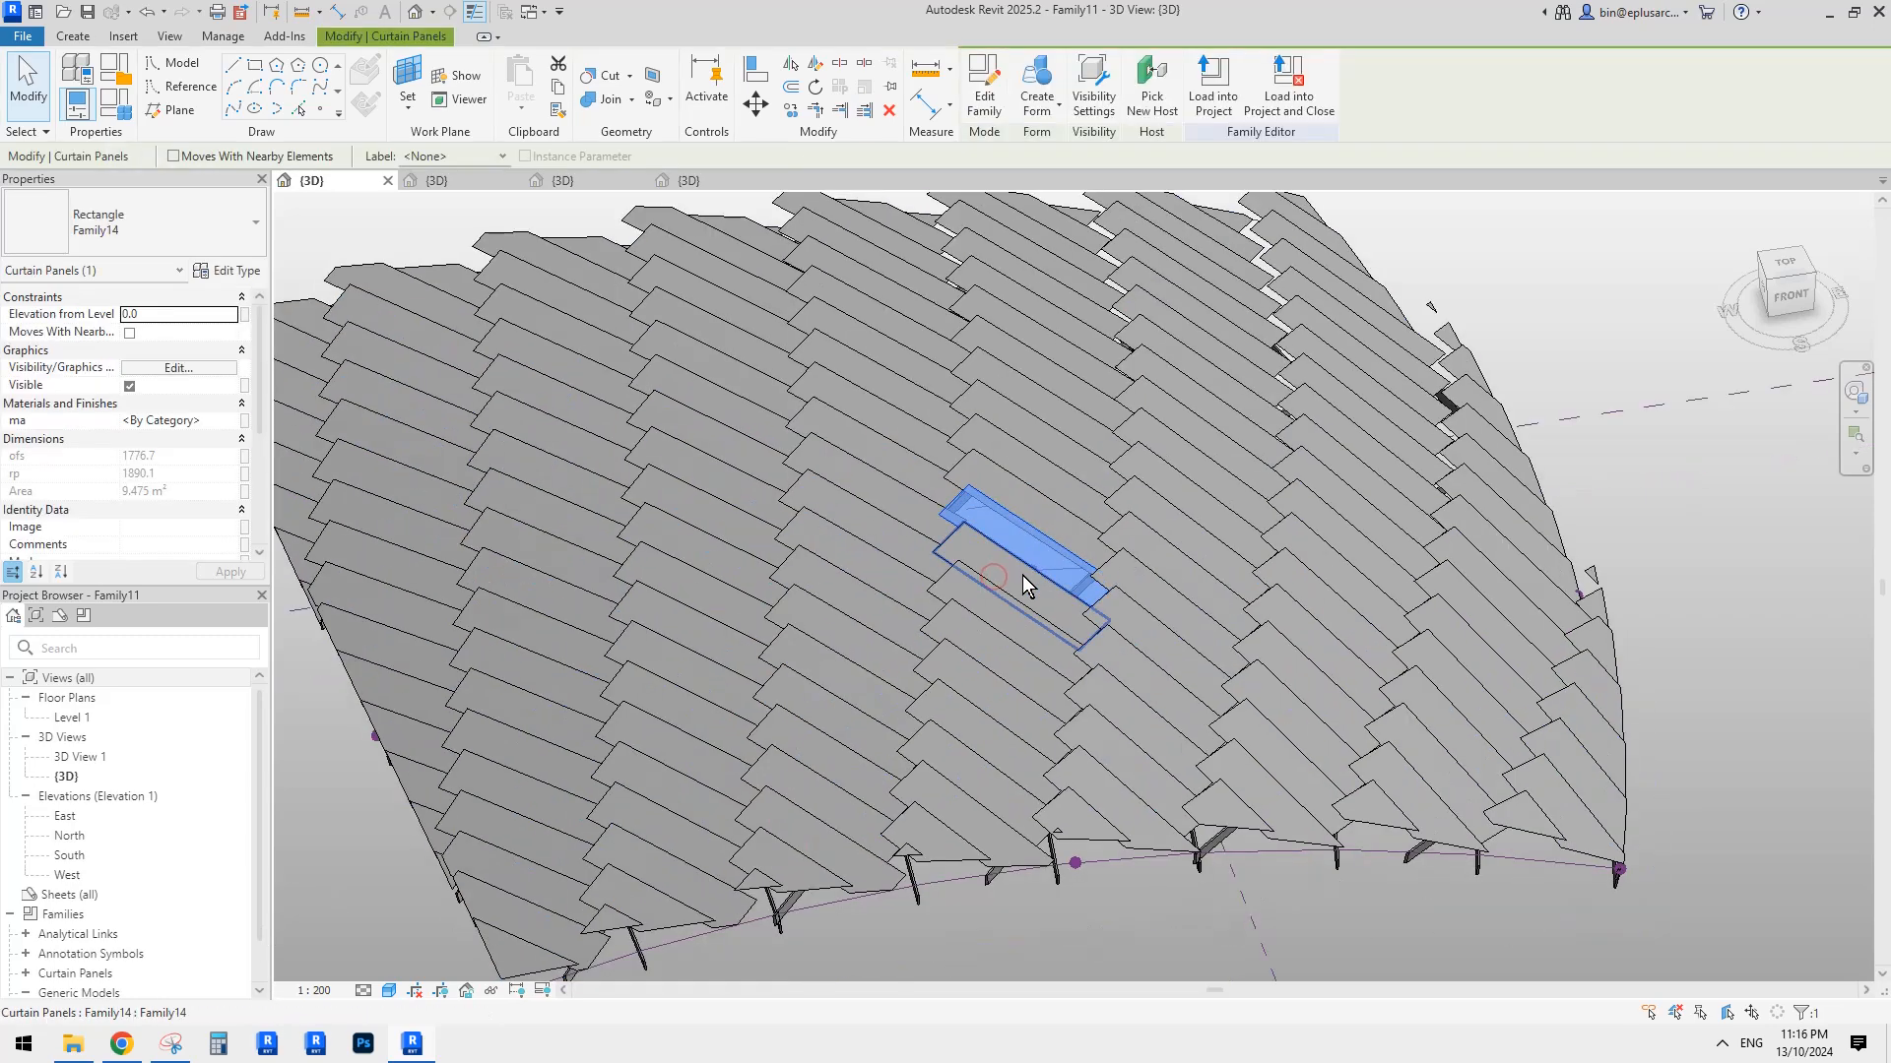
key(Escape)
scroll(976, 617, down, 1)
click(985, 559)
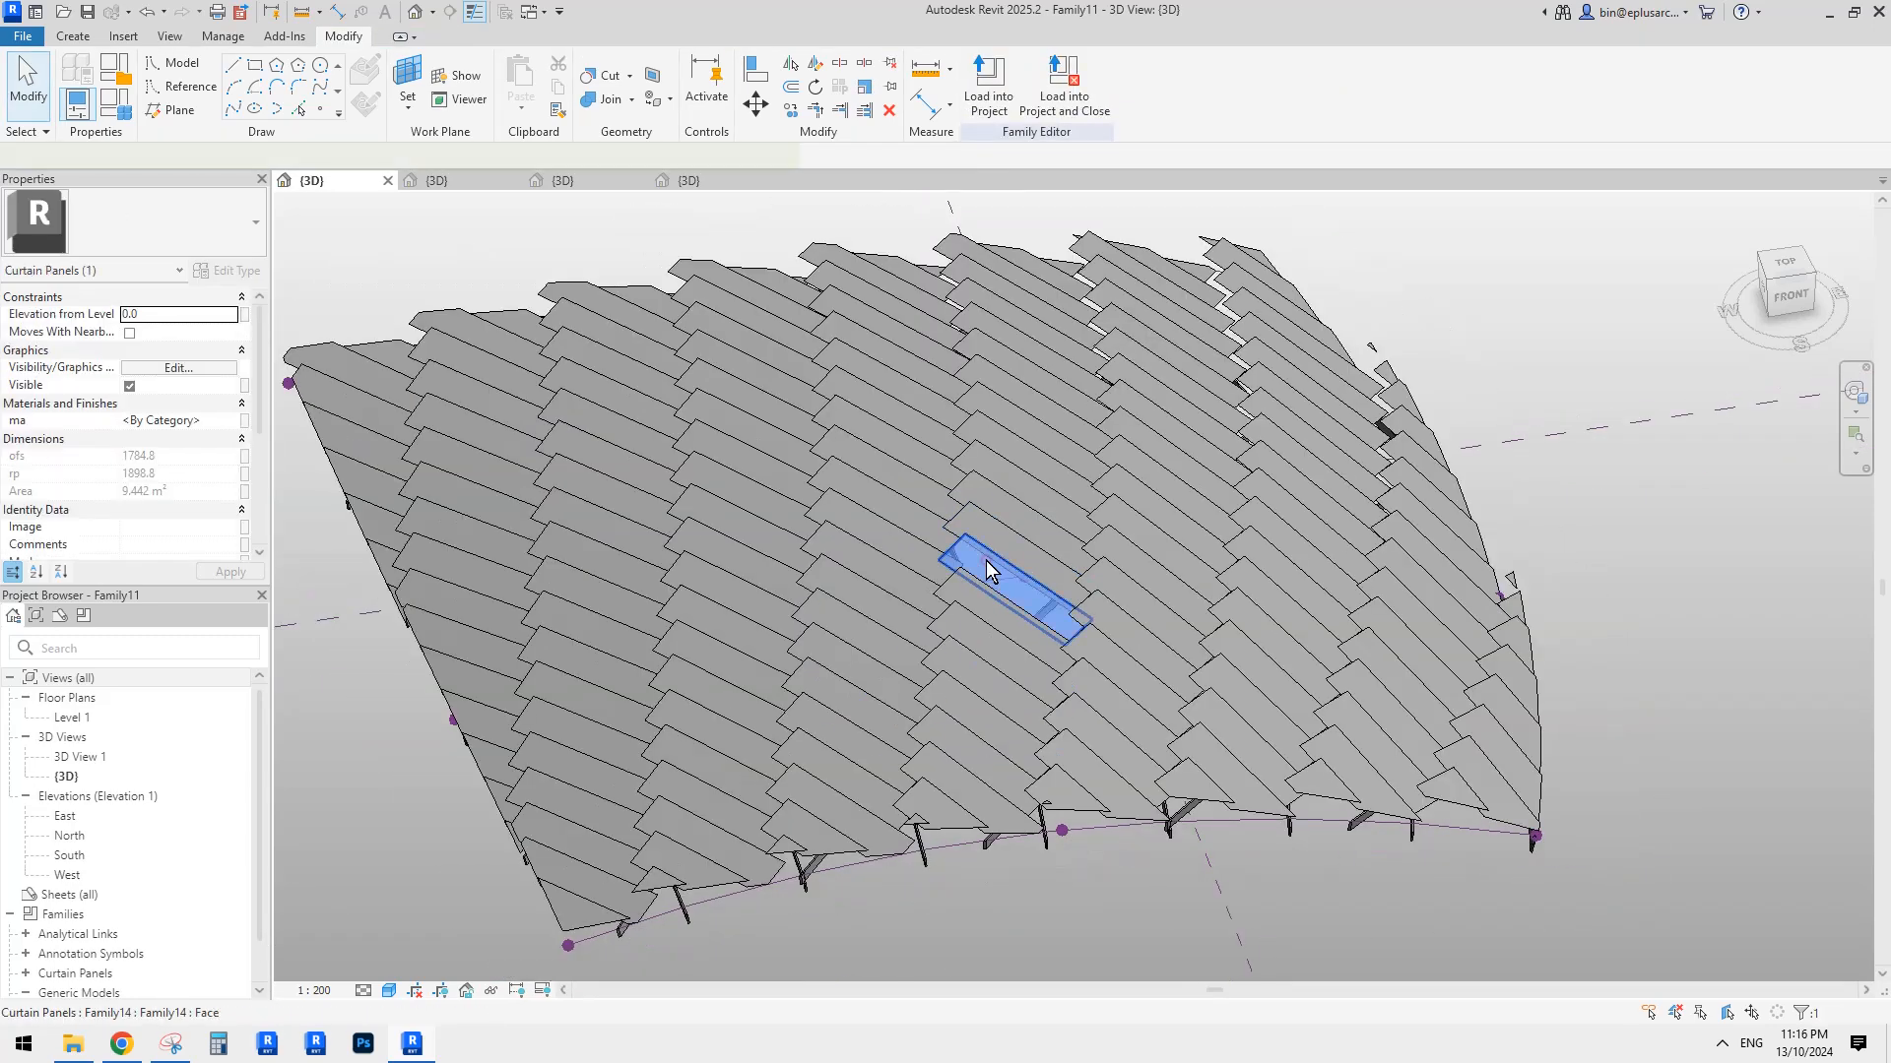
click(1036, 499)
scroll(1043, 539, down, 1)
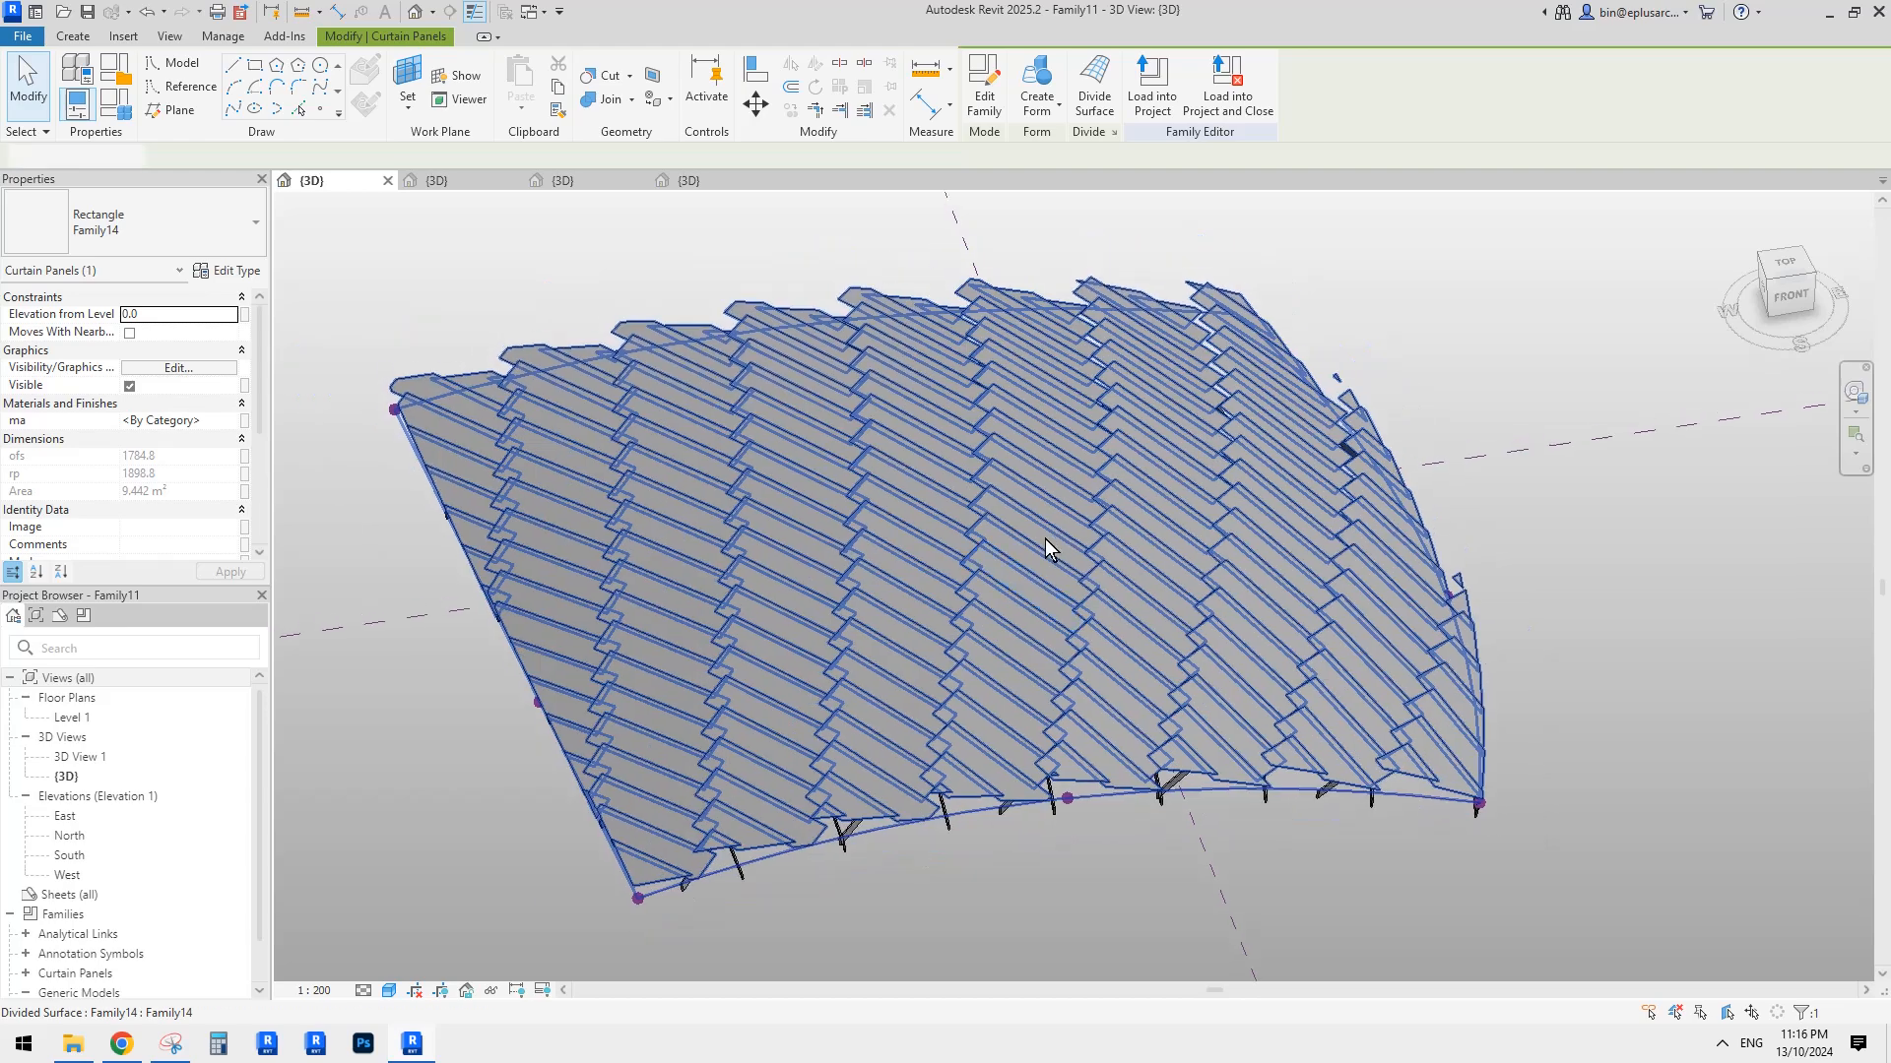
key(Escape)
click(1013, 583)
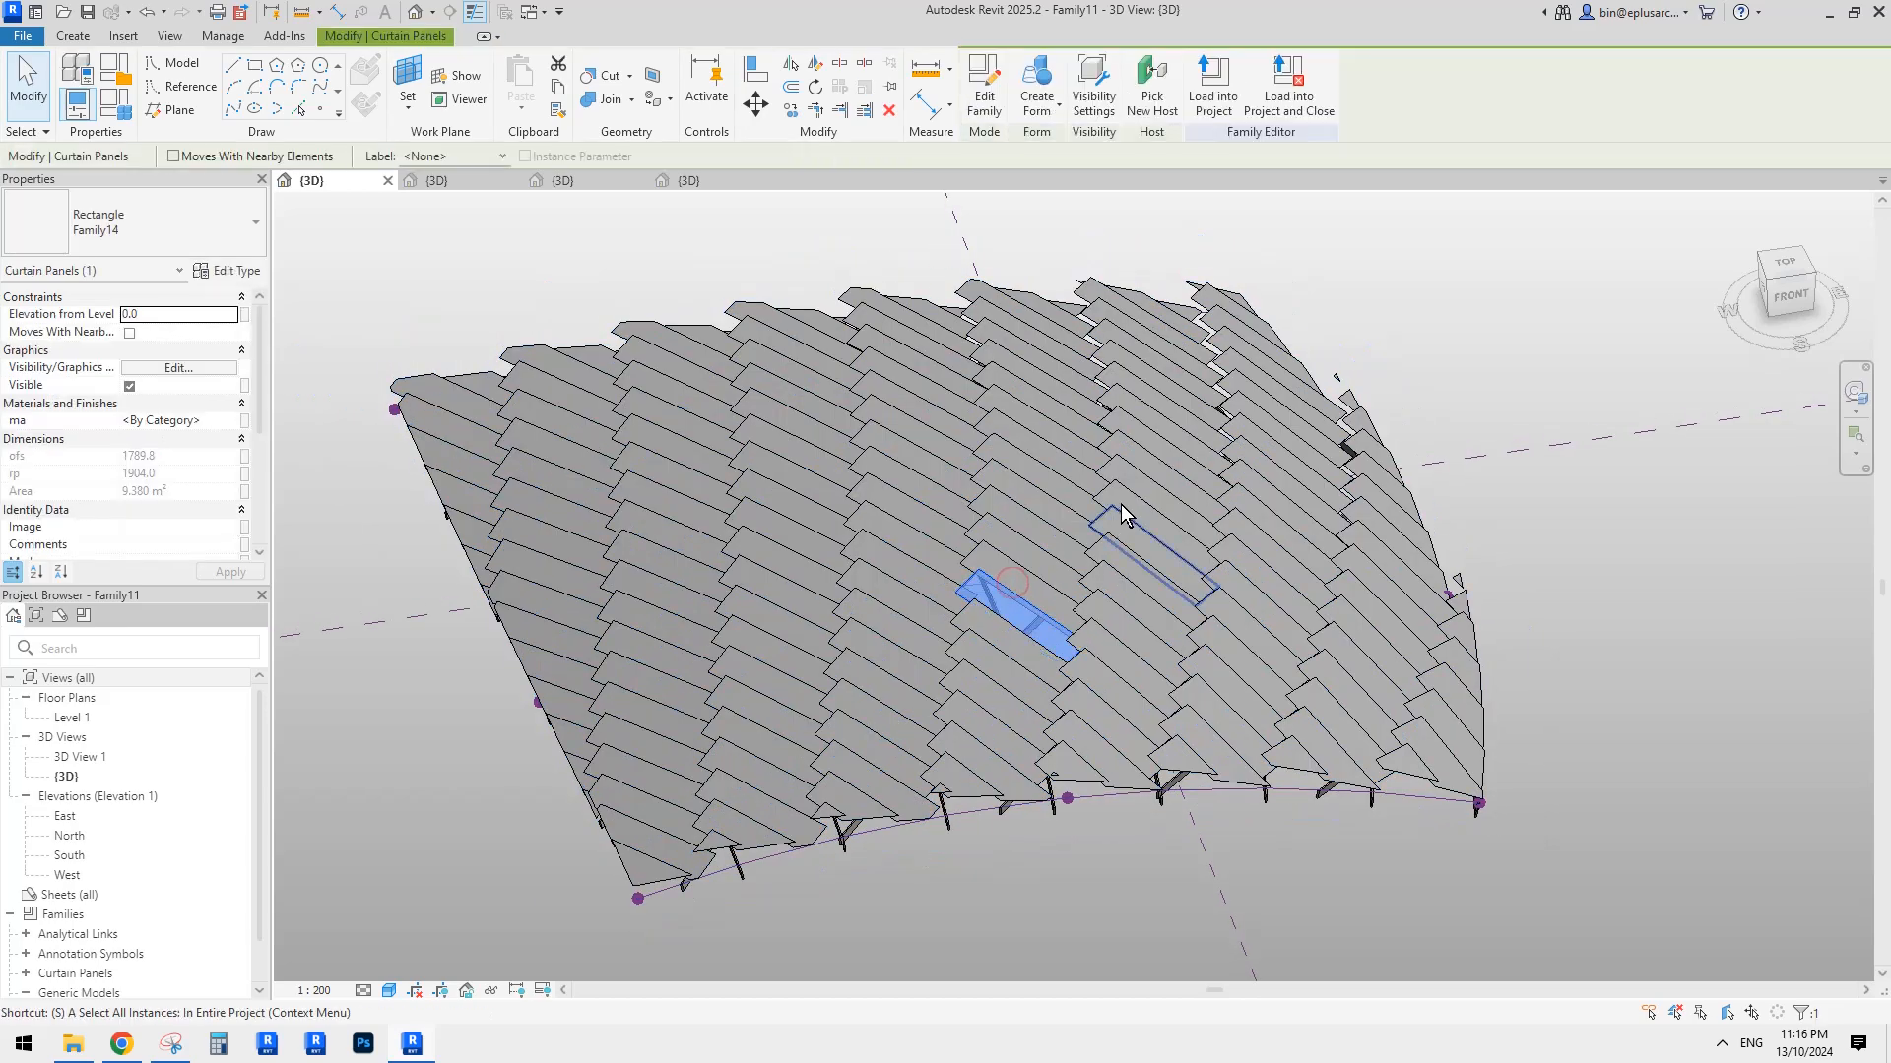
key(a)
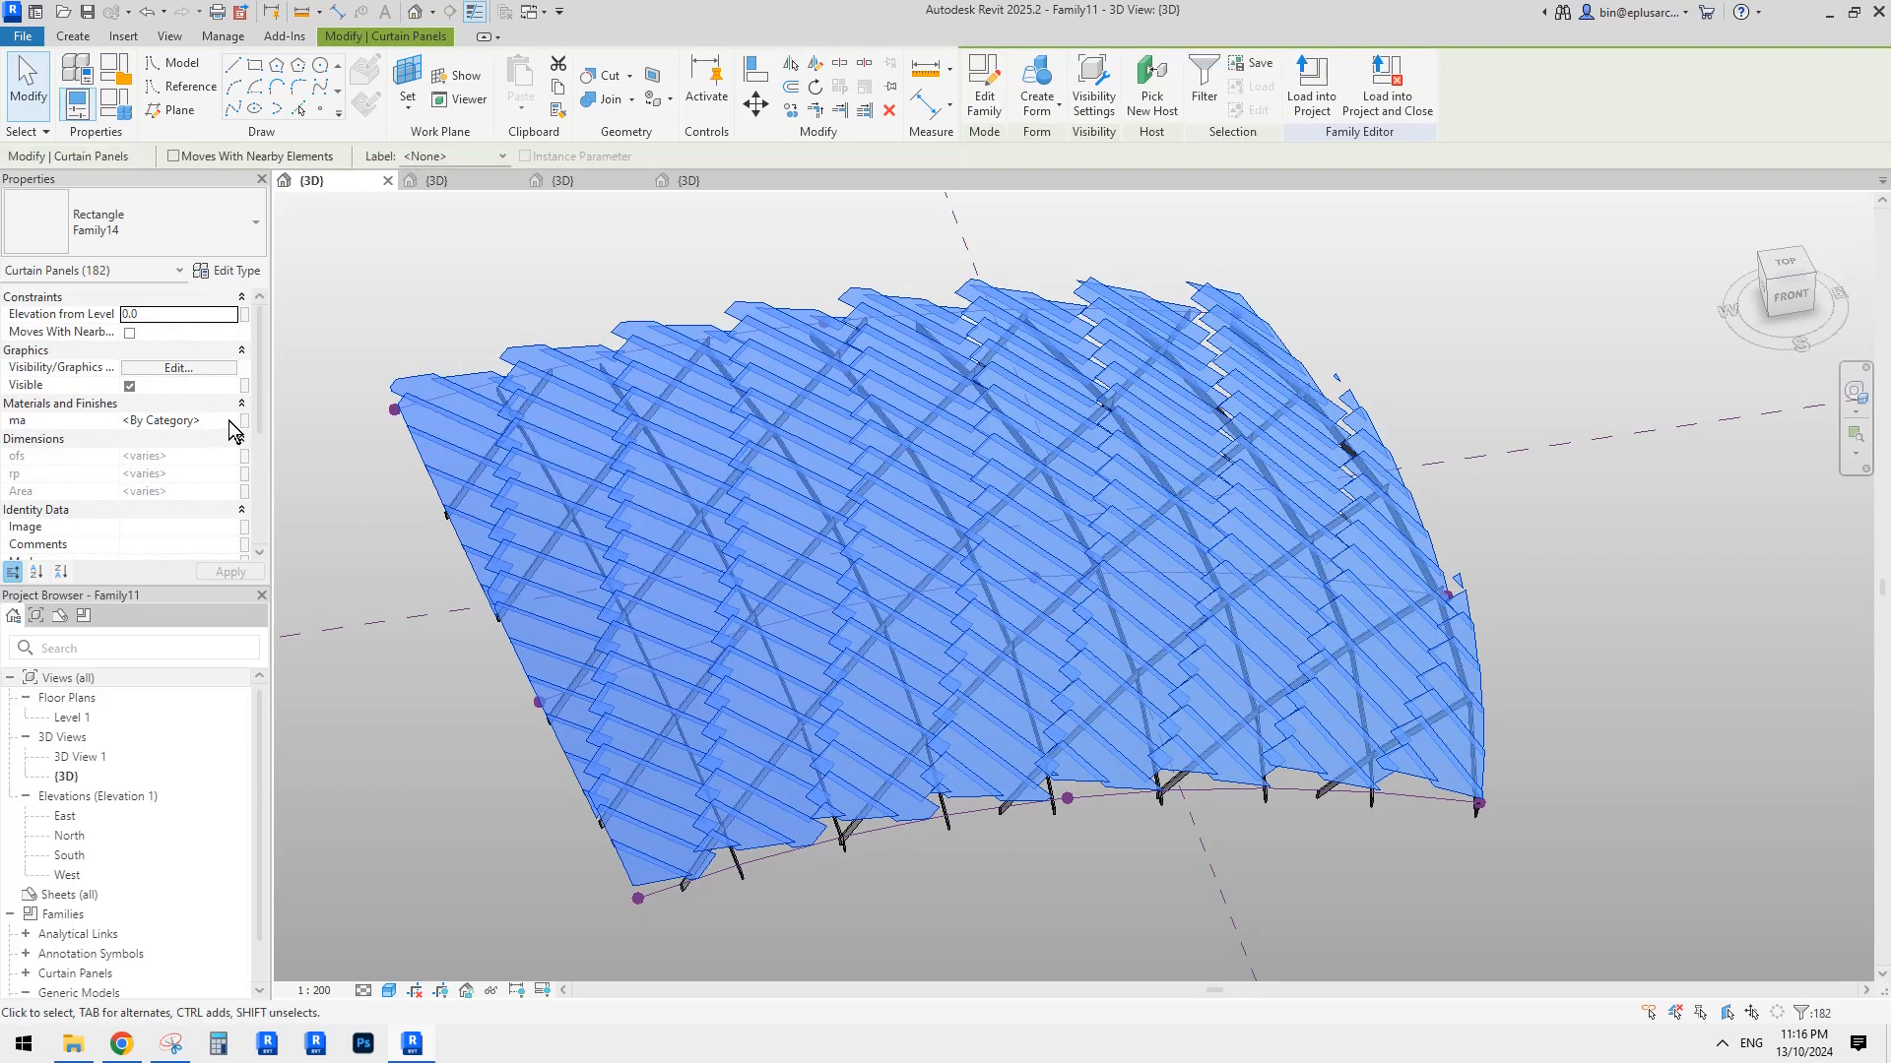
click(226, 422)
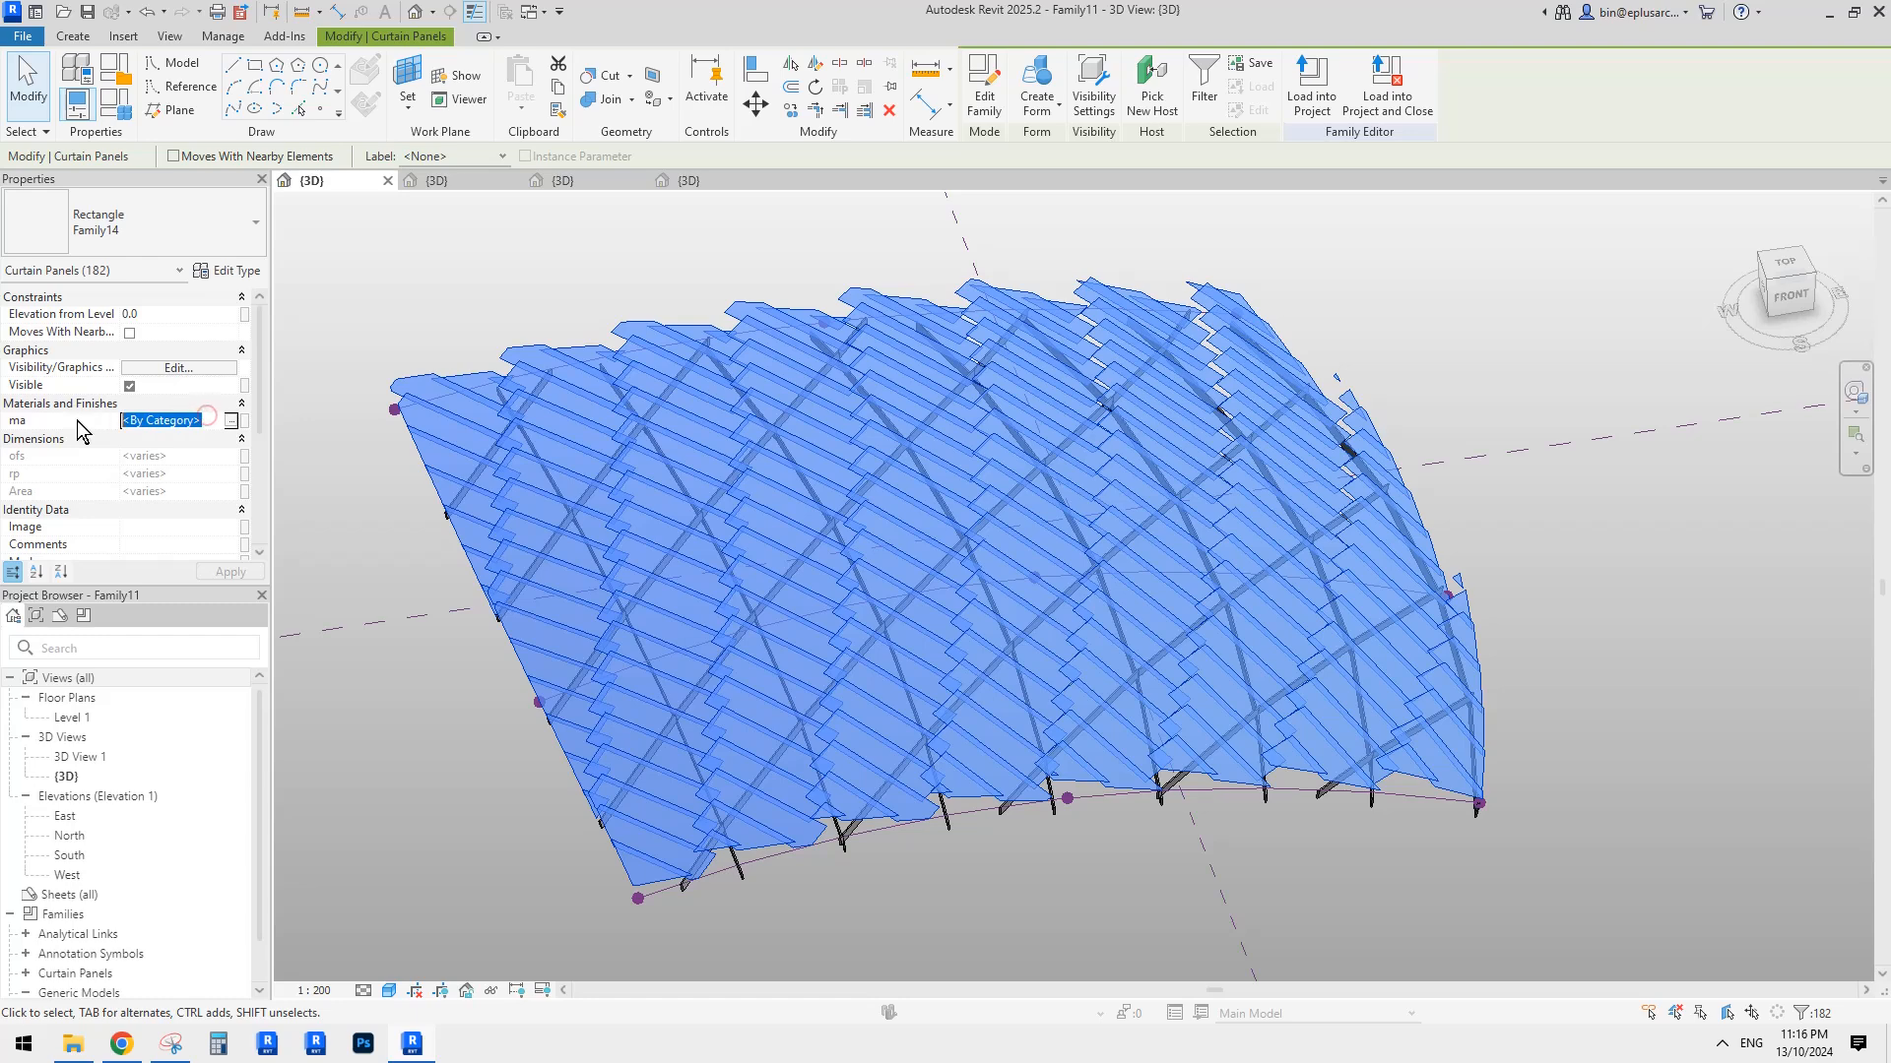
key(Caps_Lock)
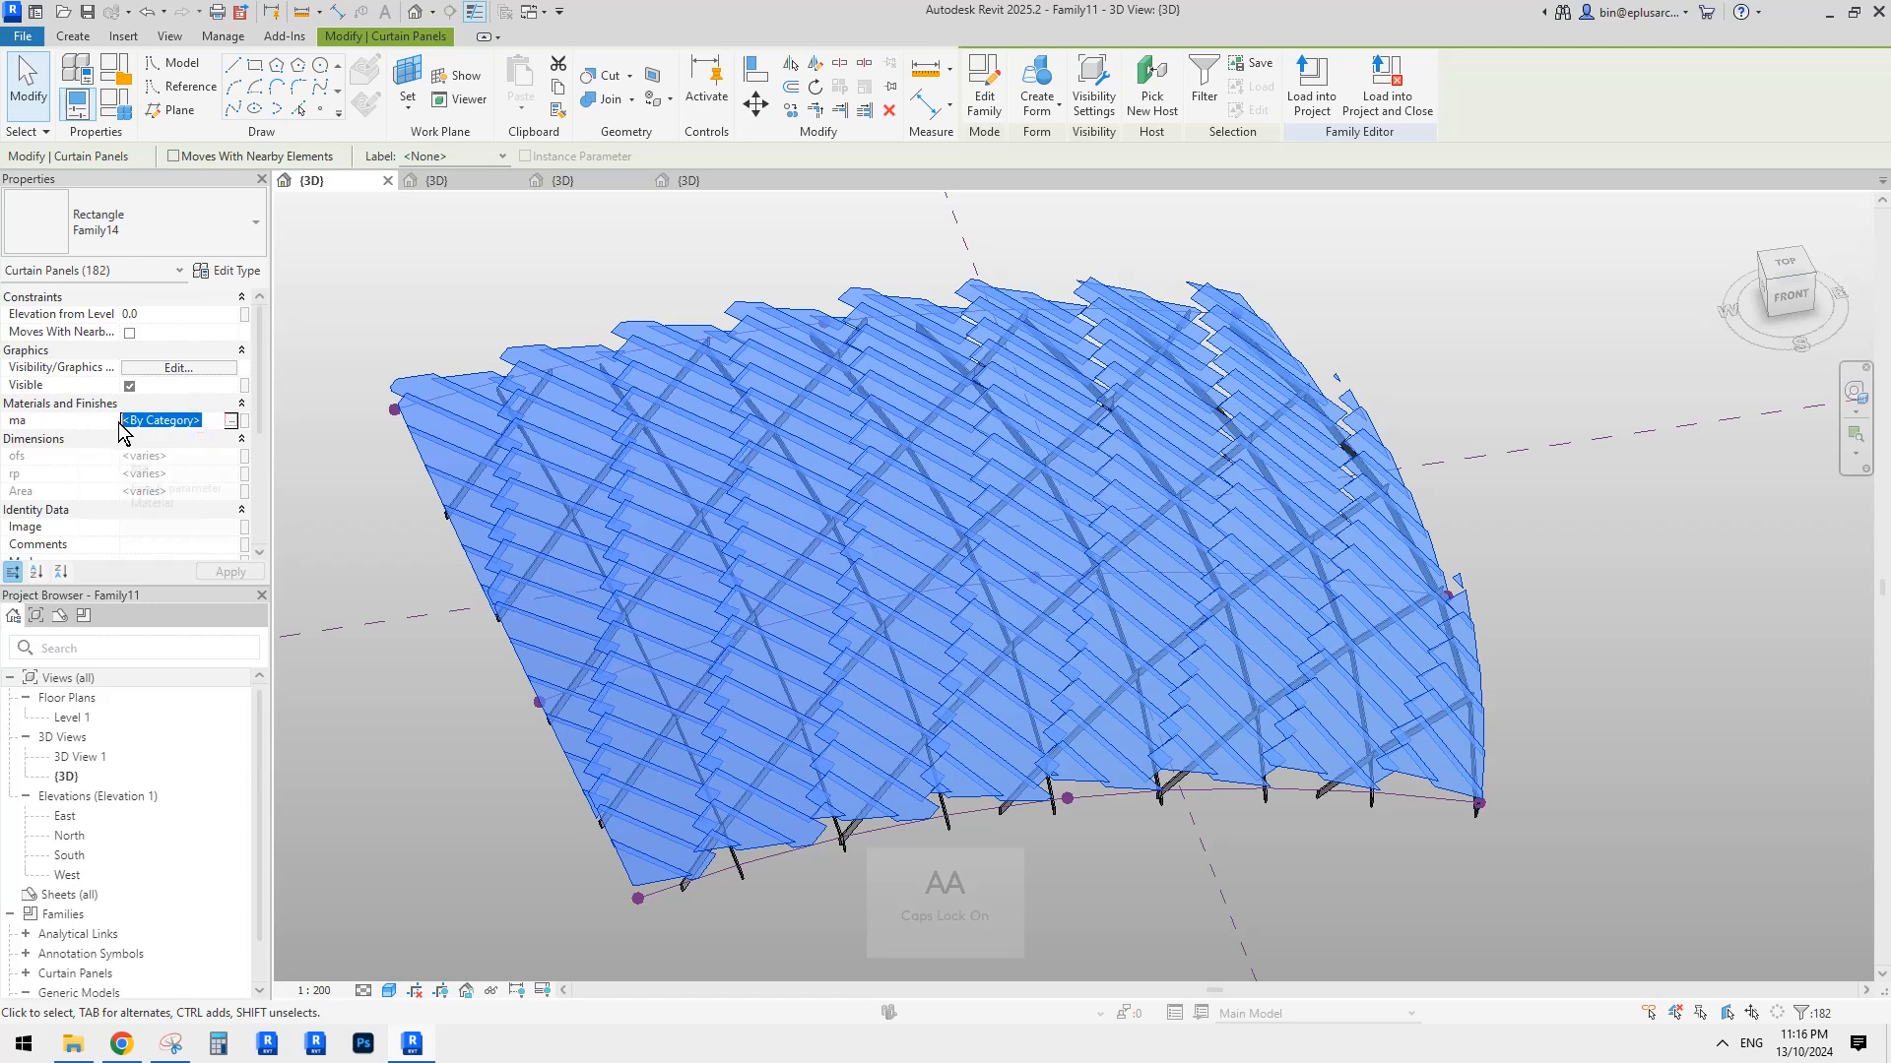
key(Caps_Lock)
click(183, 424)
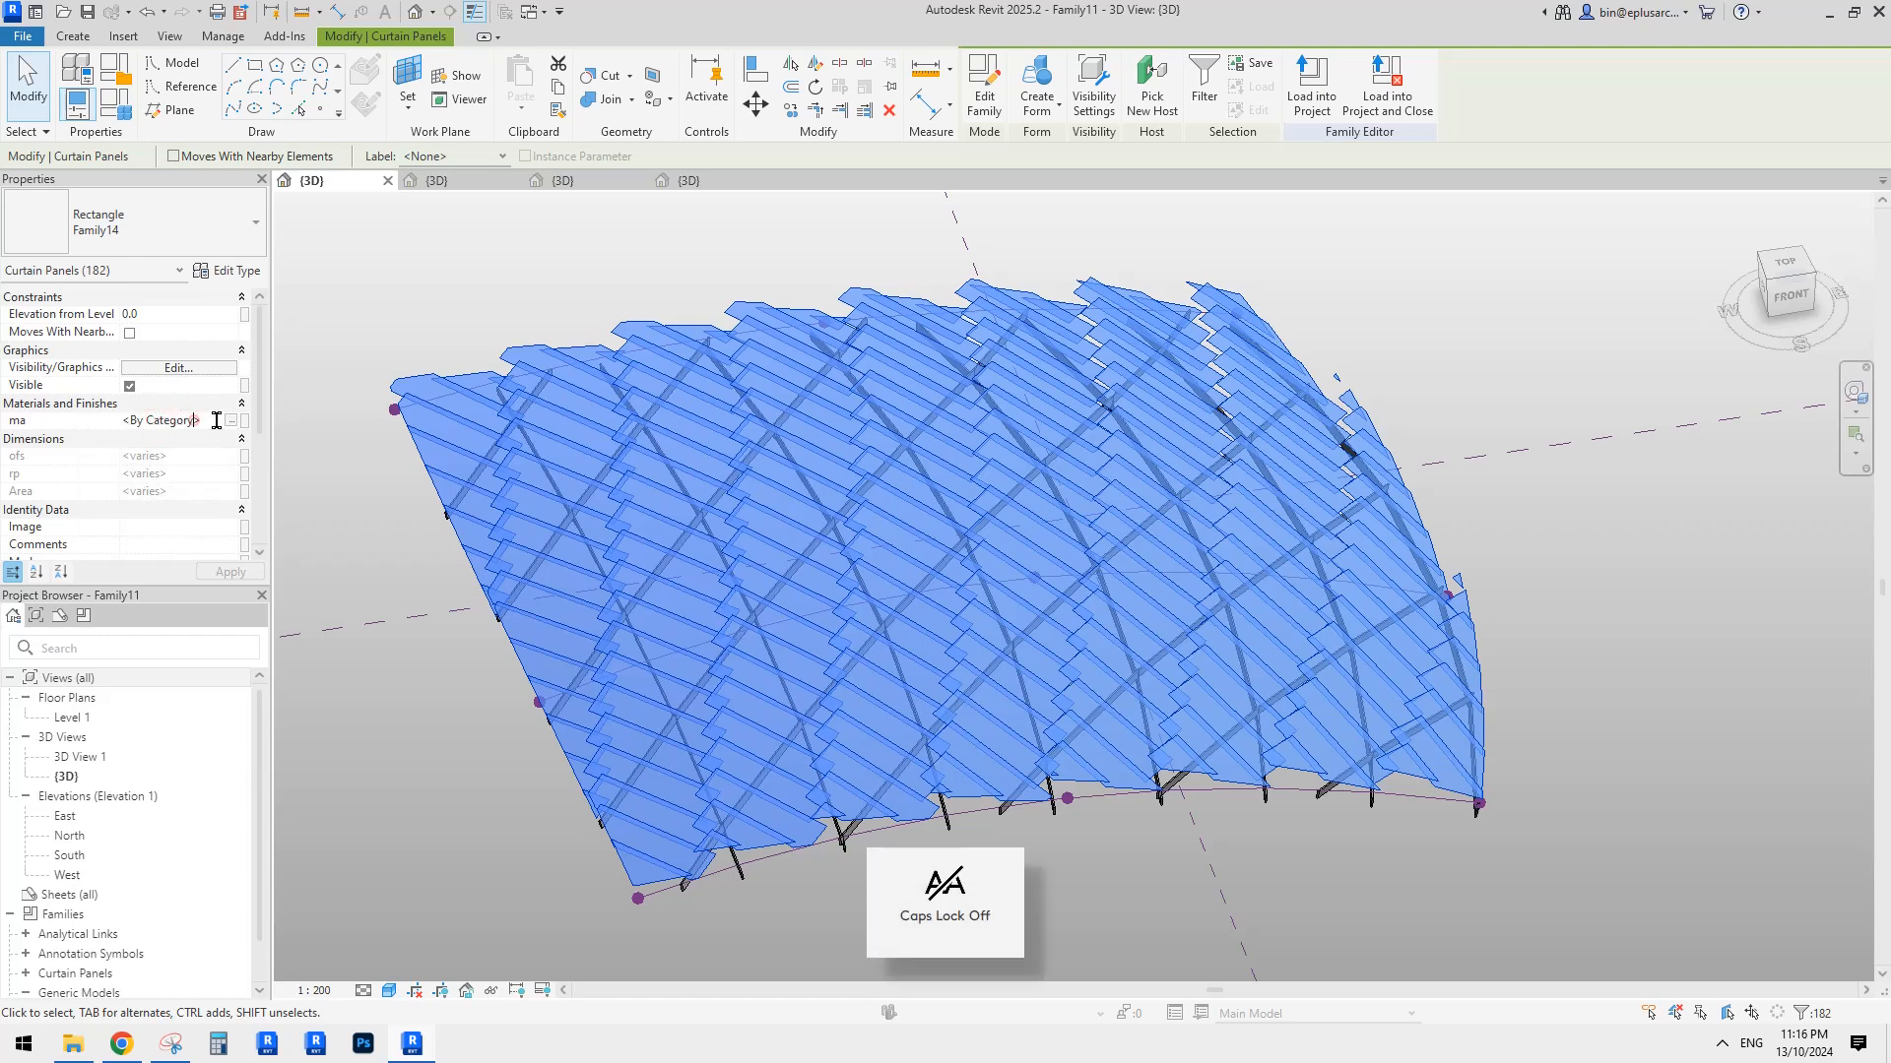
drag(211, 419, 98, 417)
text(d)
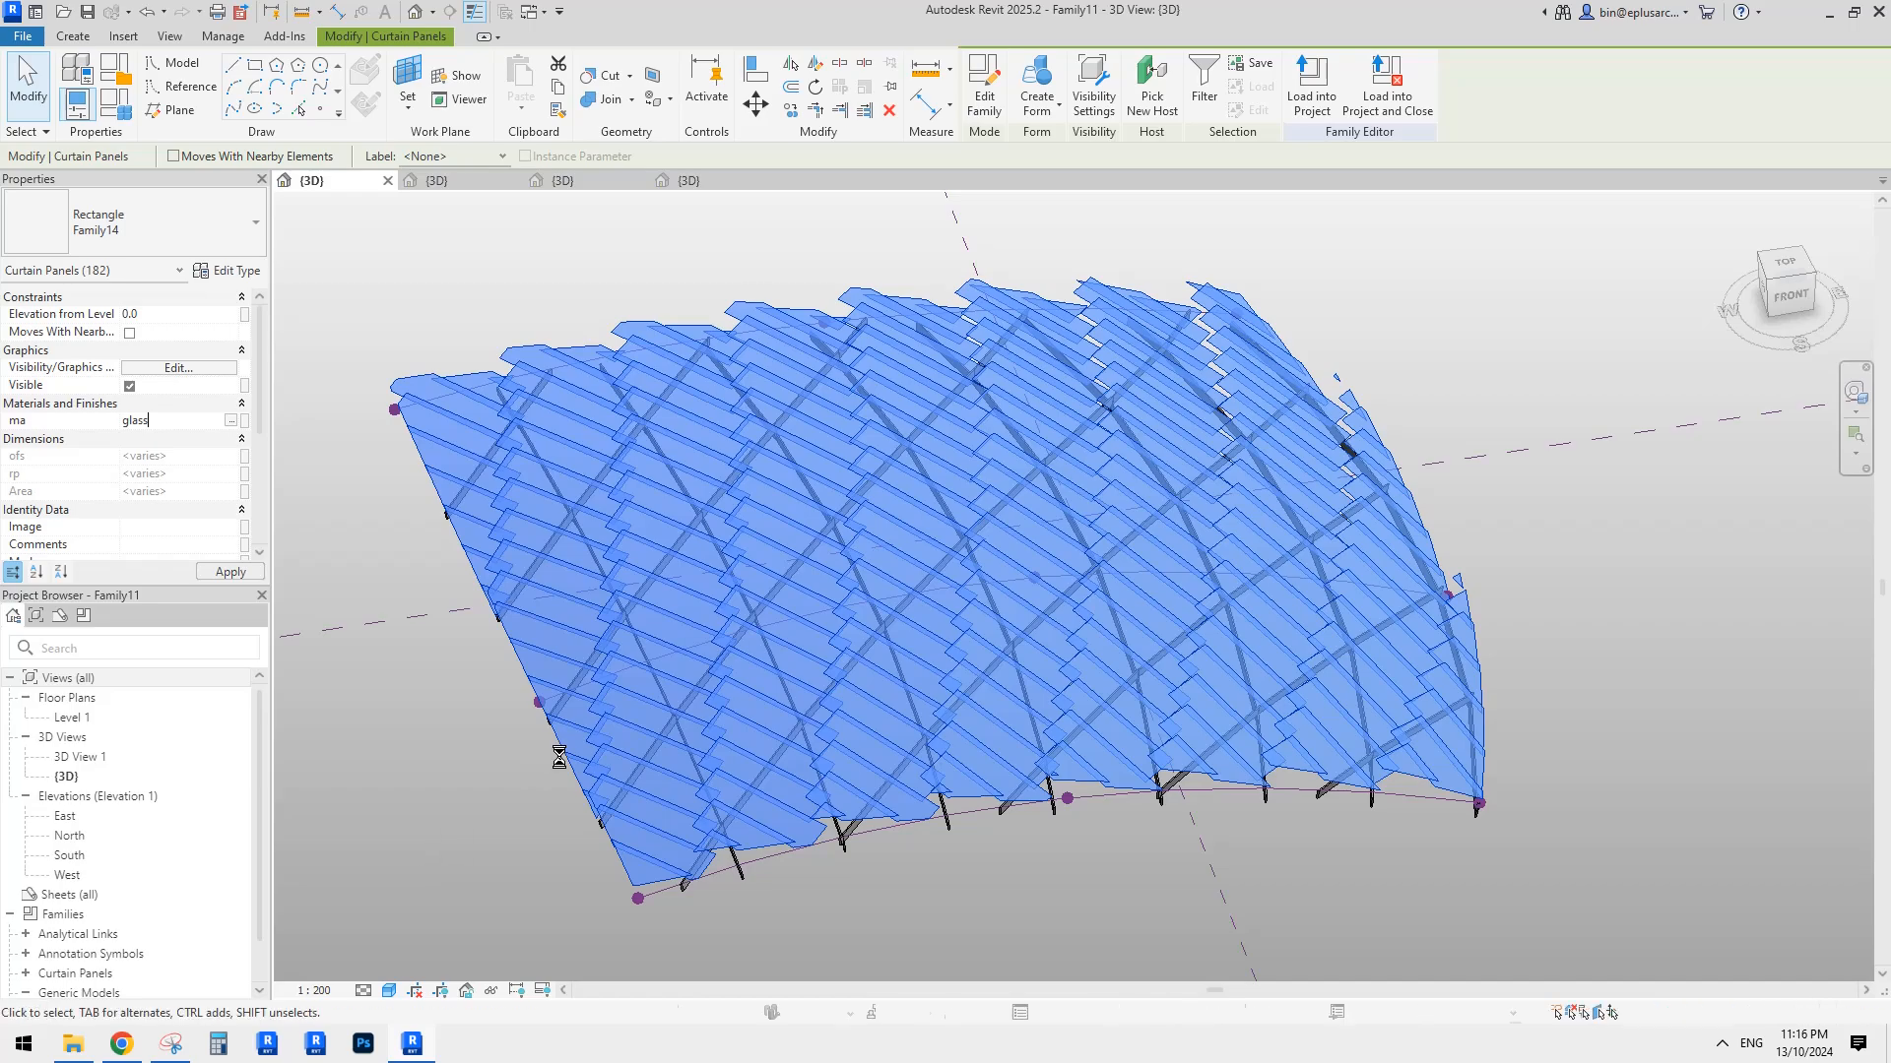
click(1592, 427)
Inspect the glass roof panels over the supporting grid and compare their appearance with the reference photos in Chrome.
scroll(1389, 527, down, 1)
shift+middle_drag(1384, 528, 1254, 631)
scroll(1254, 631, up, 2)
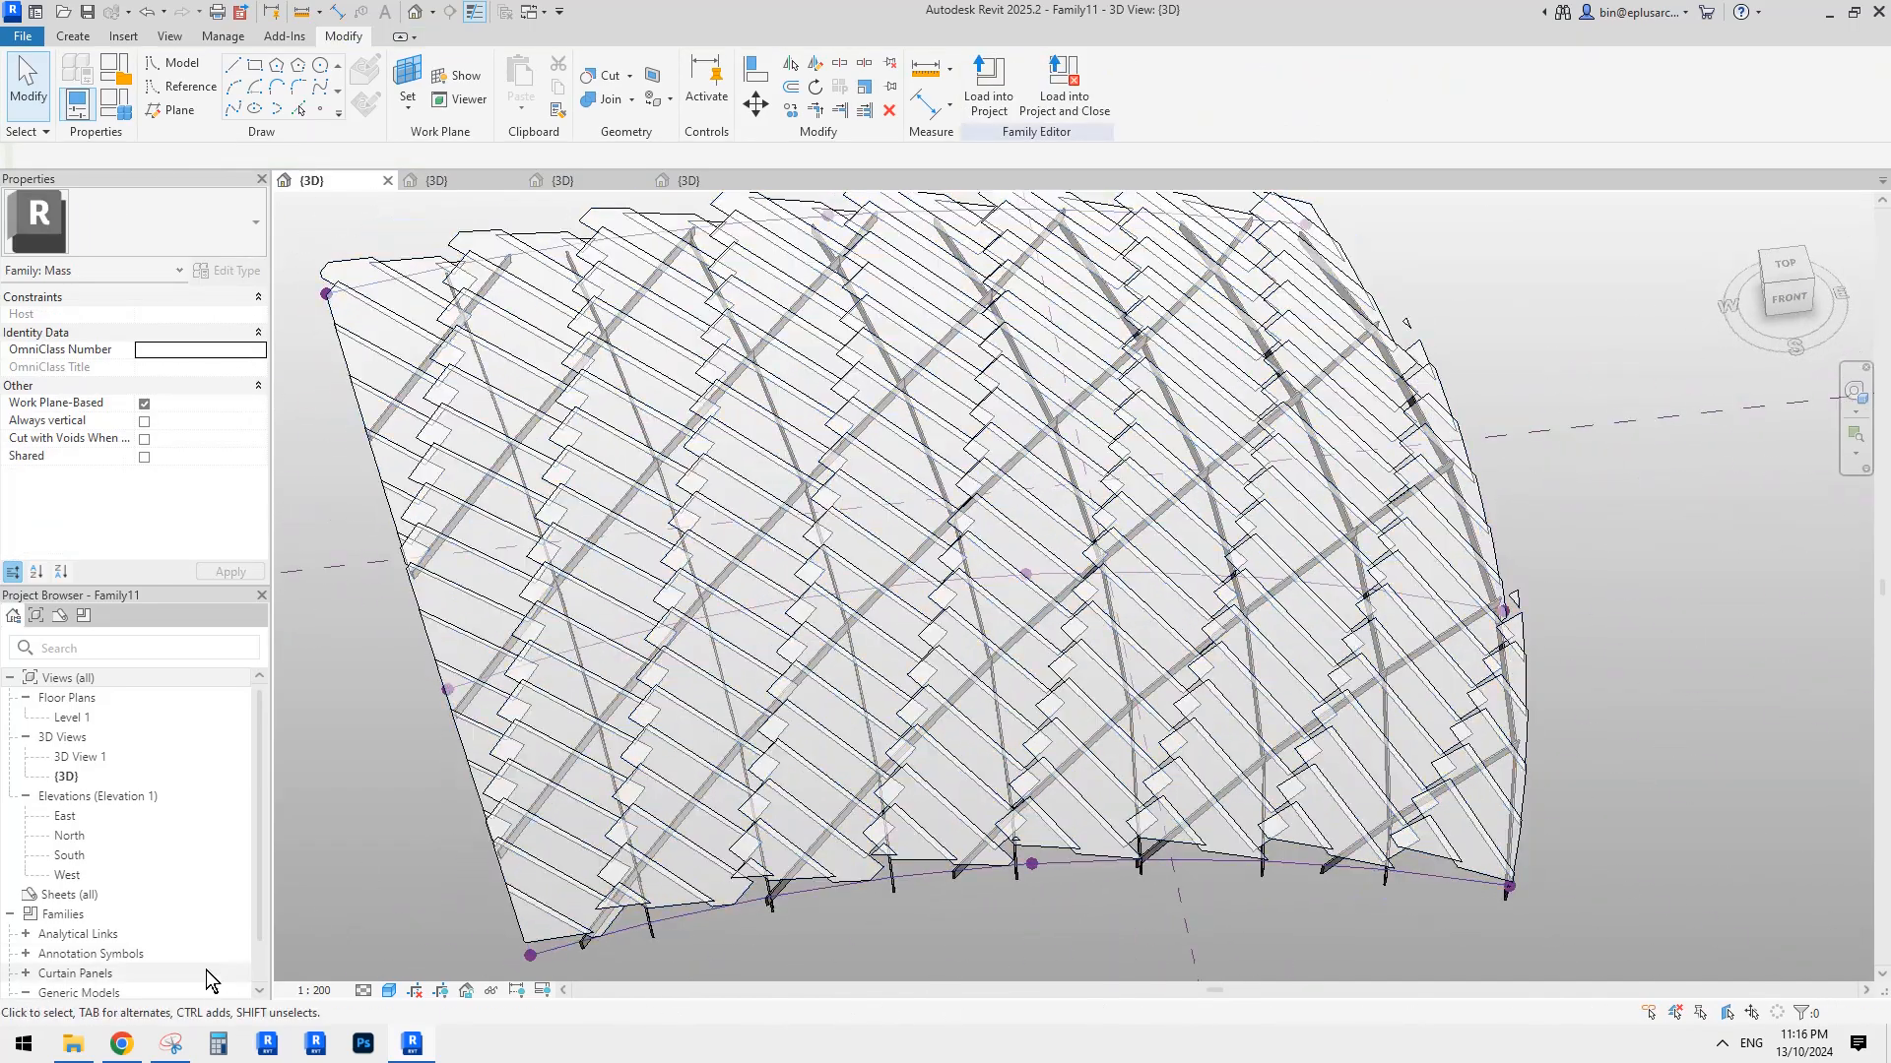
click(123, 1045)
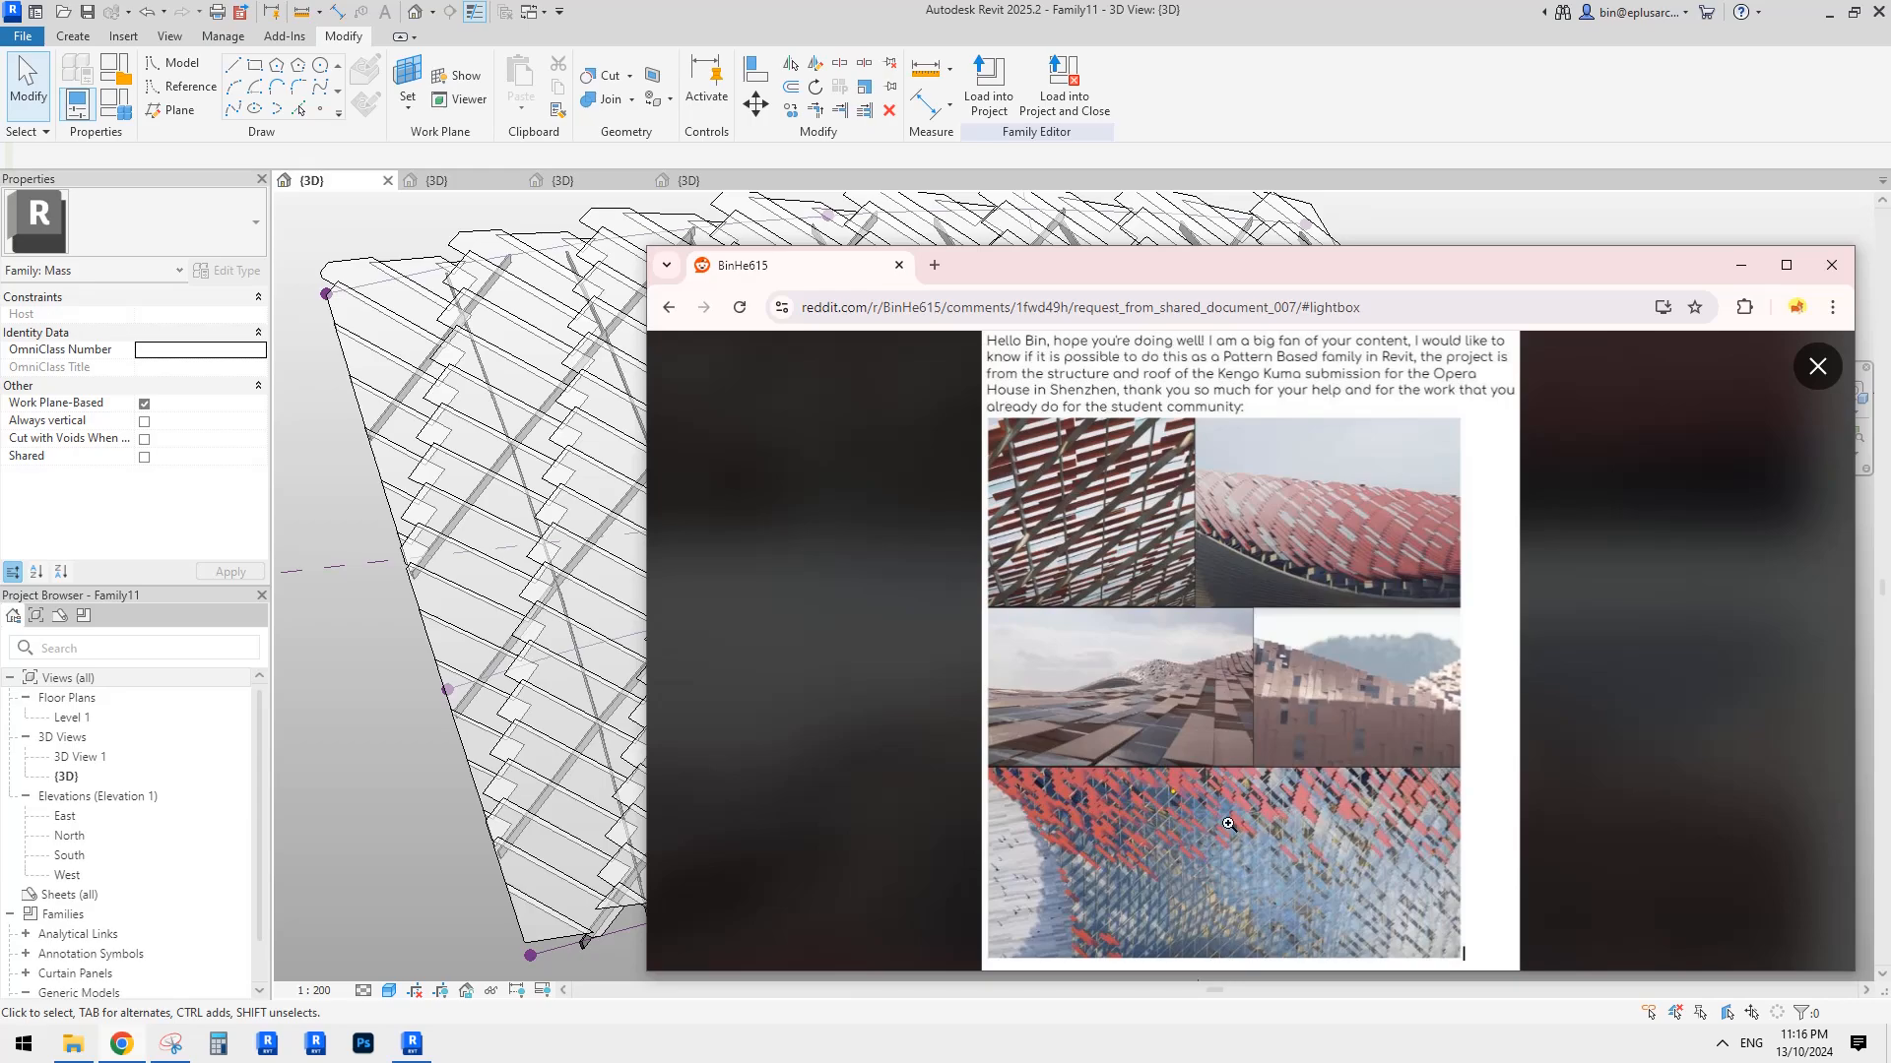
click(465, 625)
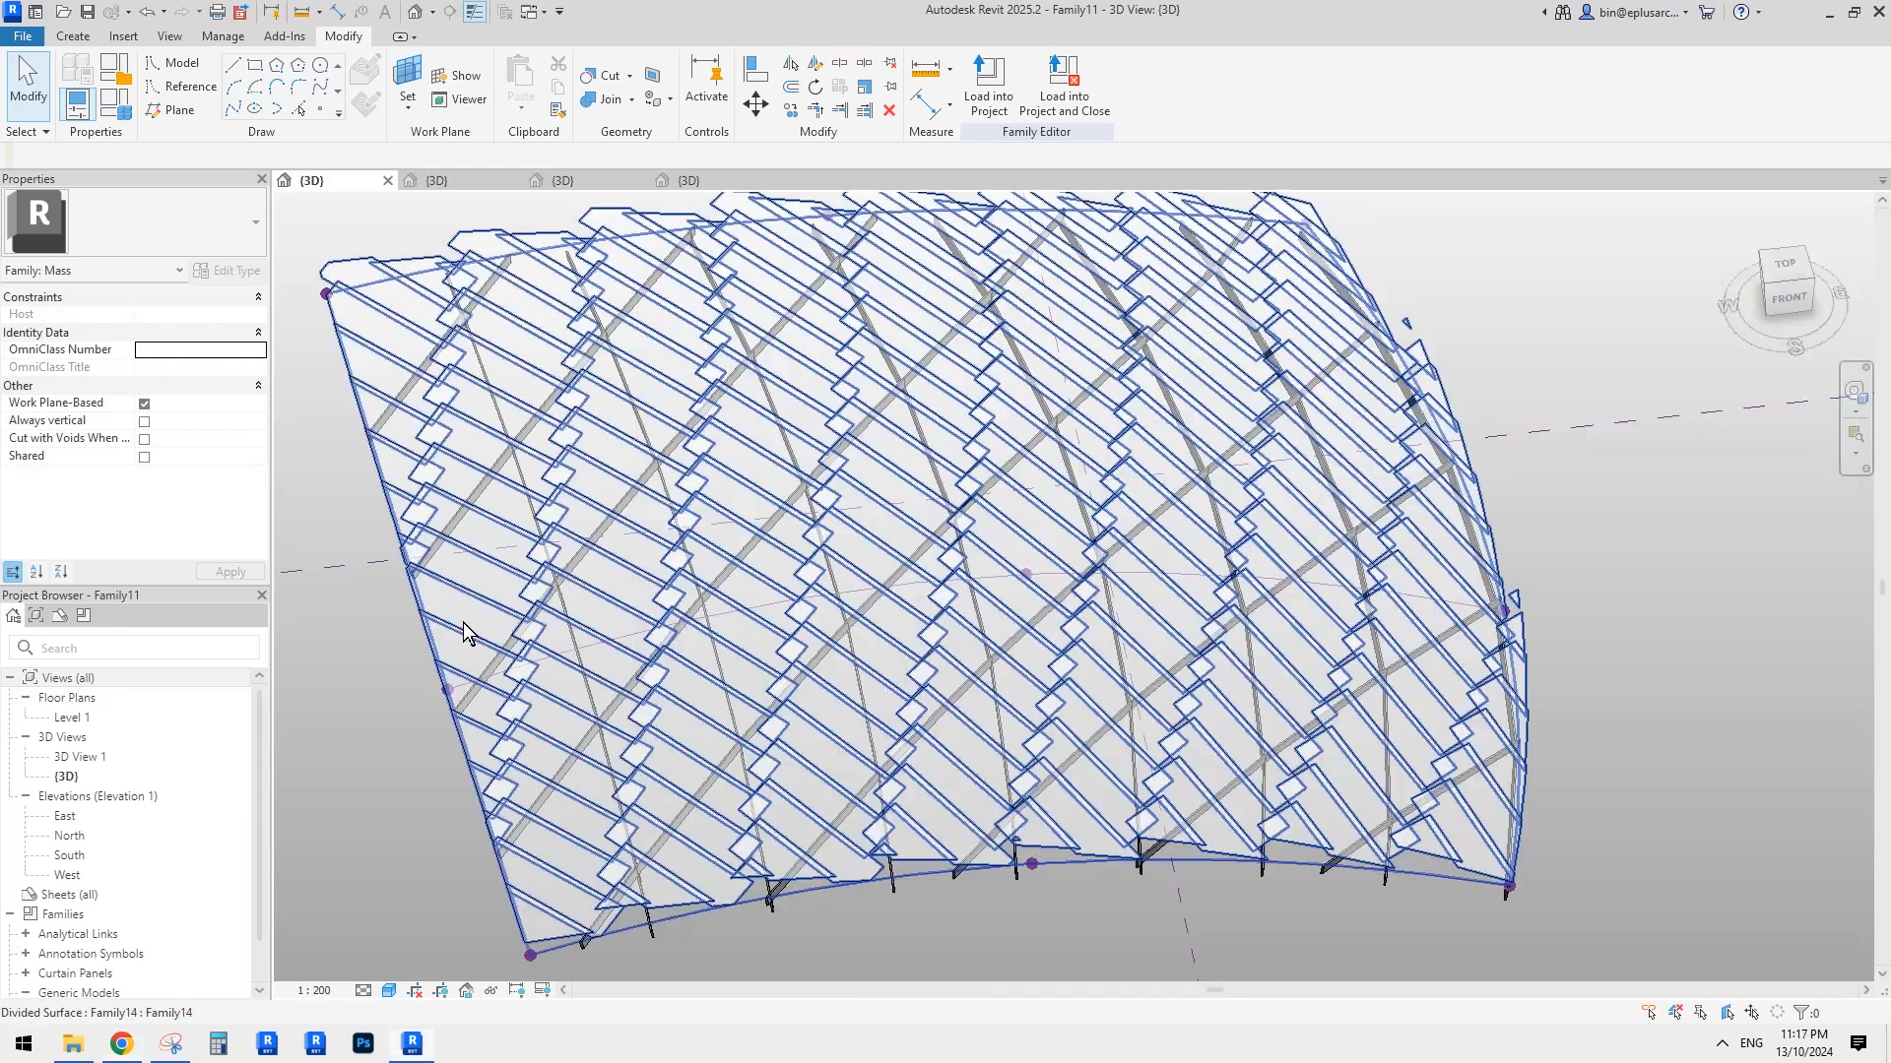
scroll(582, 637, down, 1)
shift+middle_drag(585, 638, 962, 669)
Temporarily isolate the curtain panels category in the 3D view, using one Family14 roof panel as the selection.
click(968, 669)
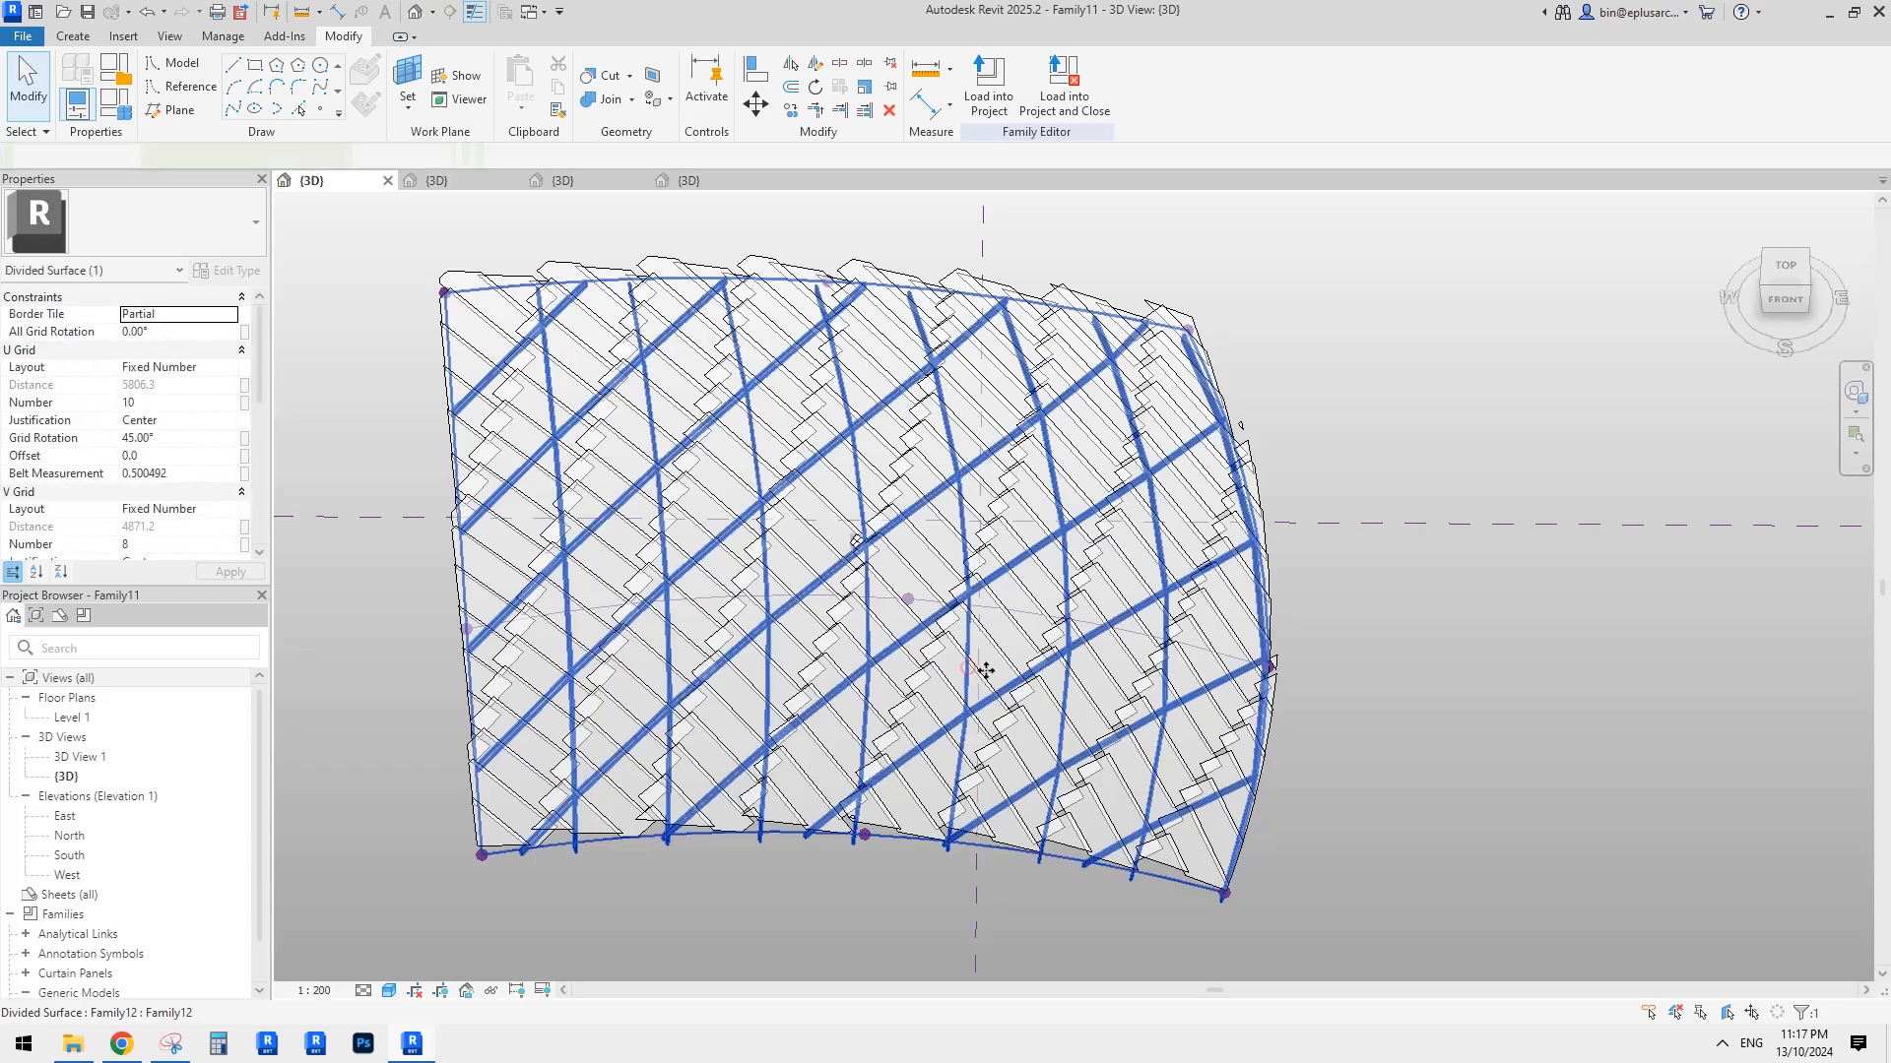
key(Escape)
click(1012, 649)
click(1015, 654)
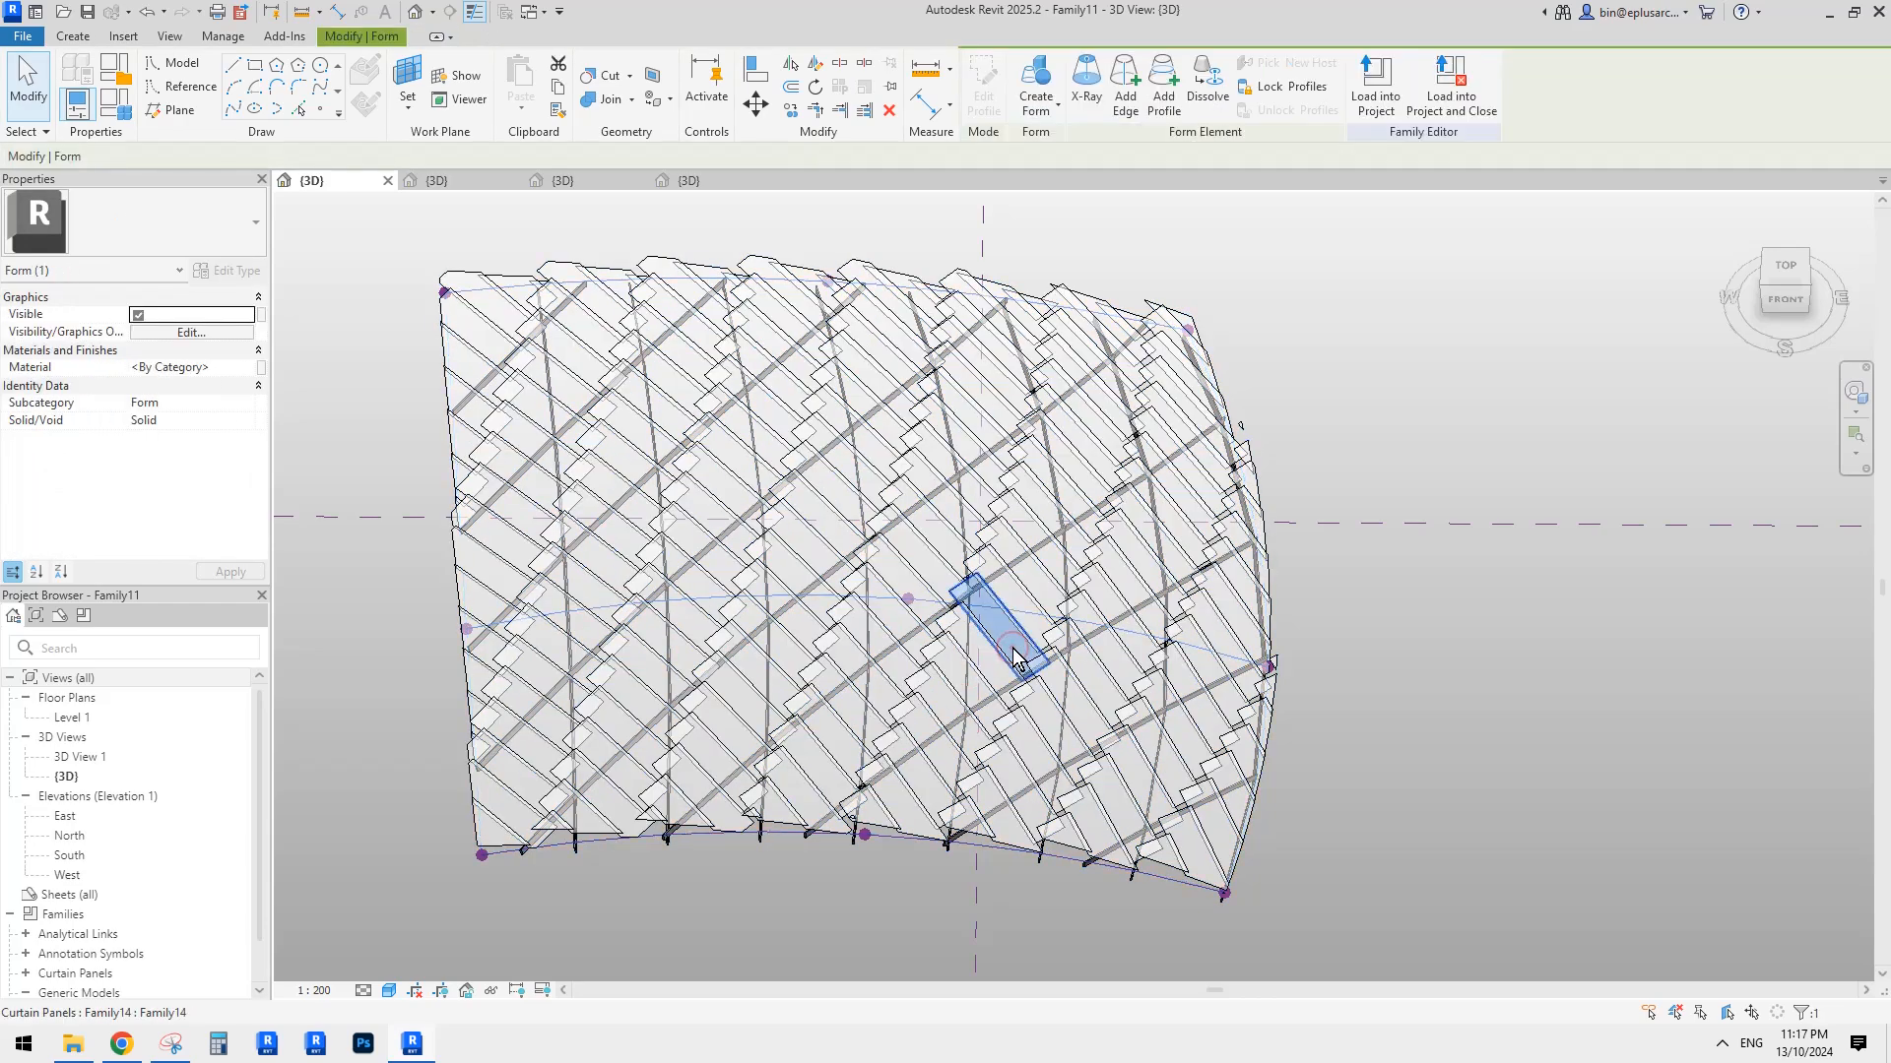
middle_drag(971, 665, 1157, 669)
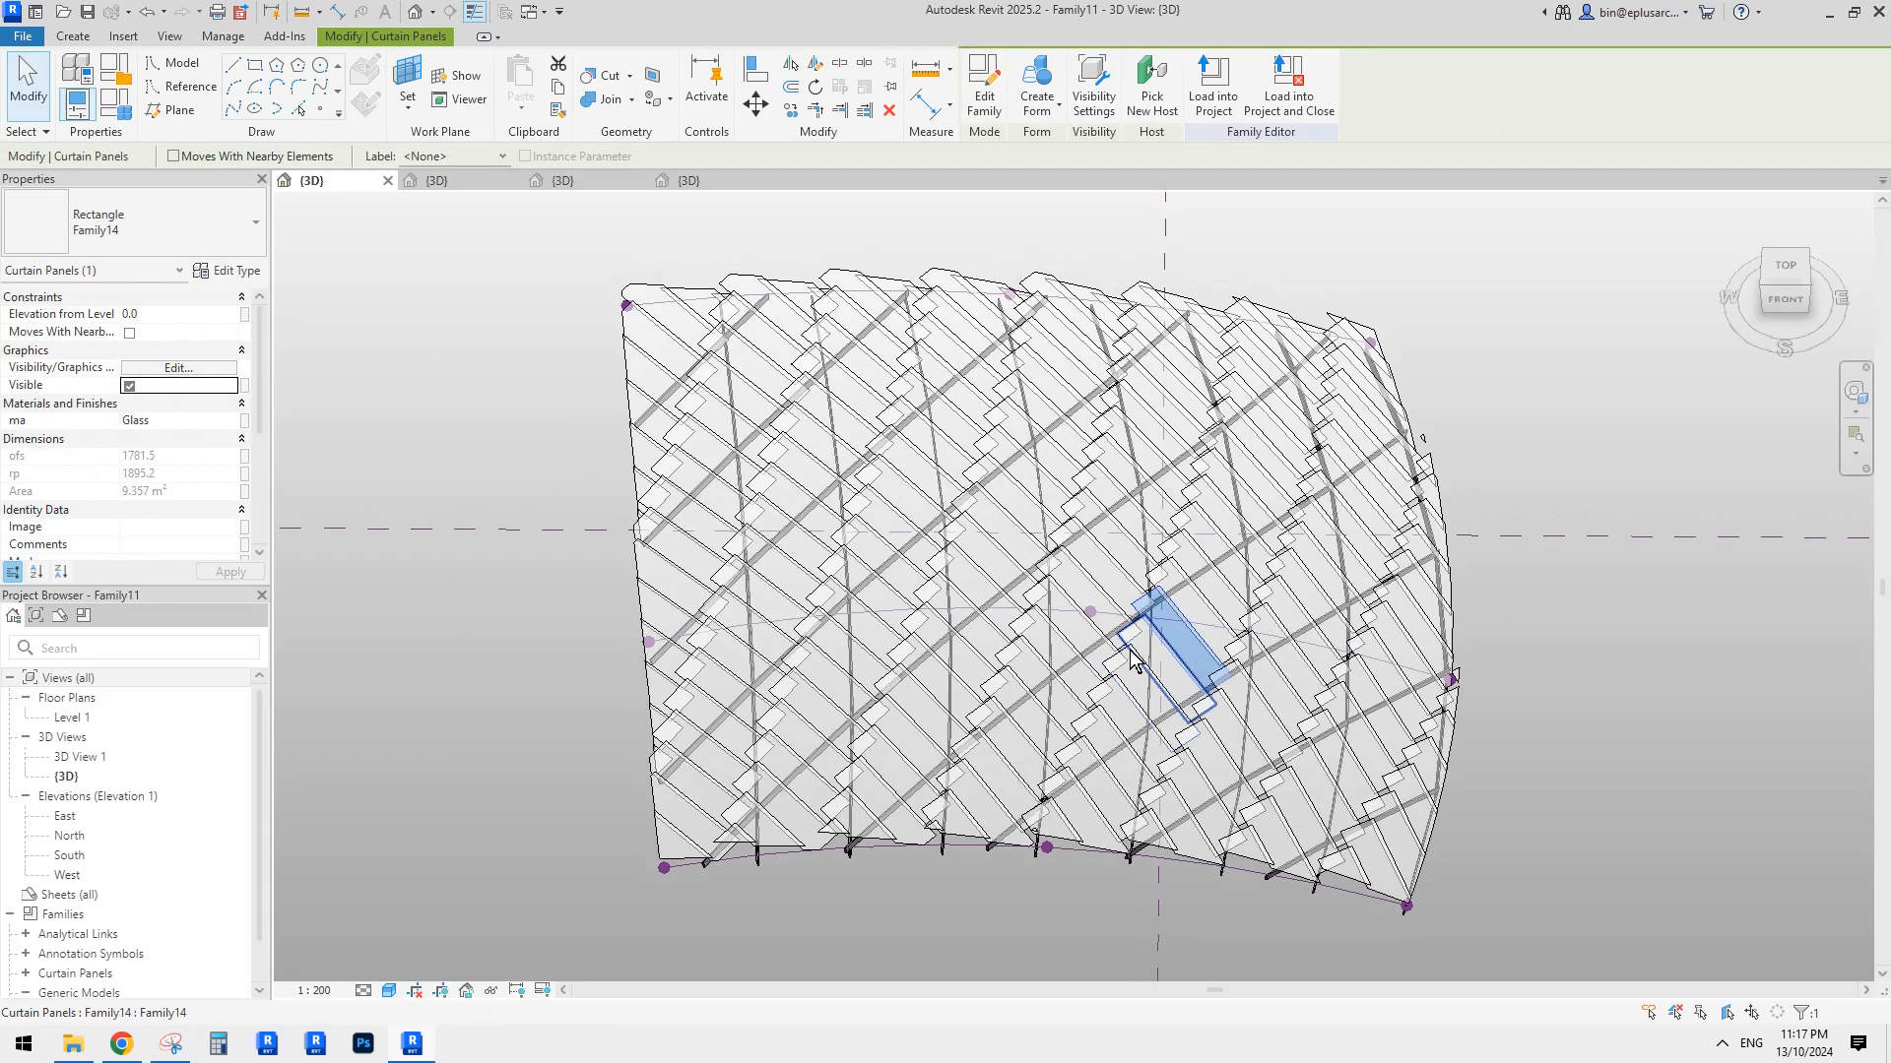
key(c)
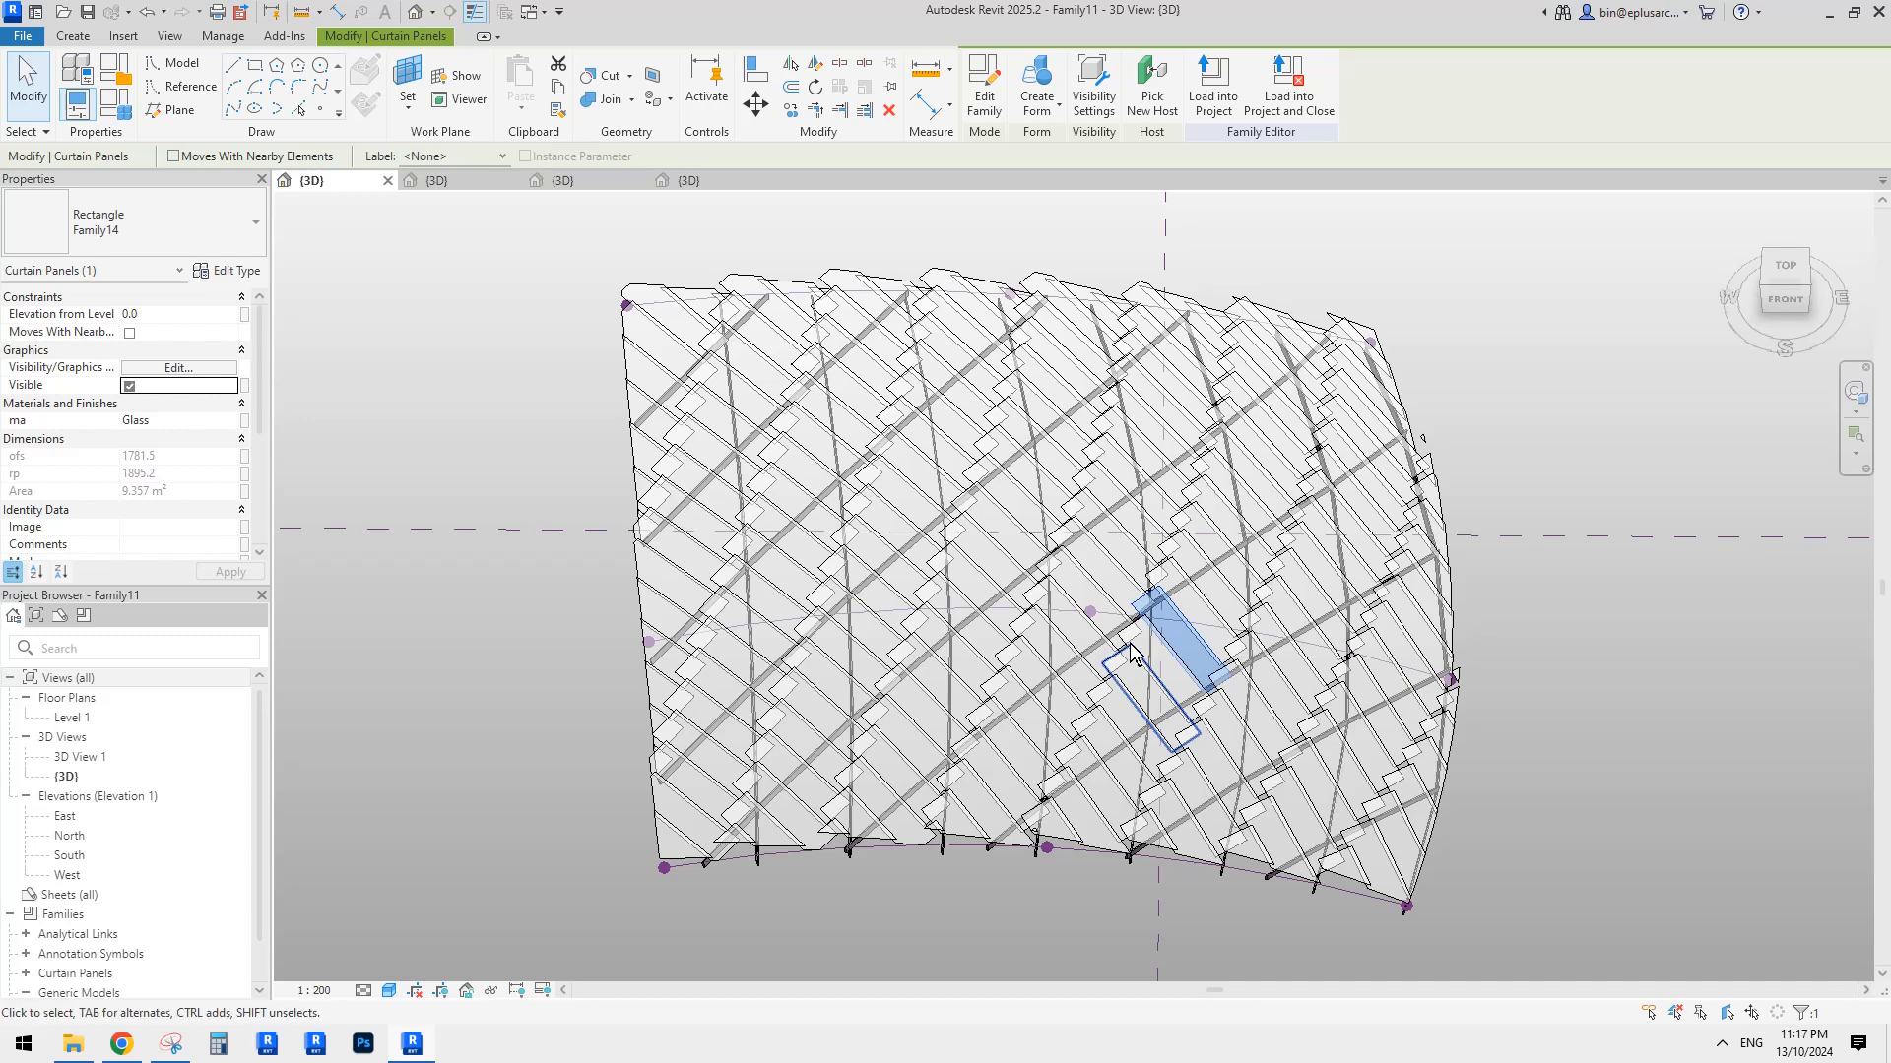
shift+middle_drag(1287, 759, 975, 551)
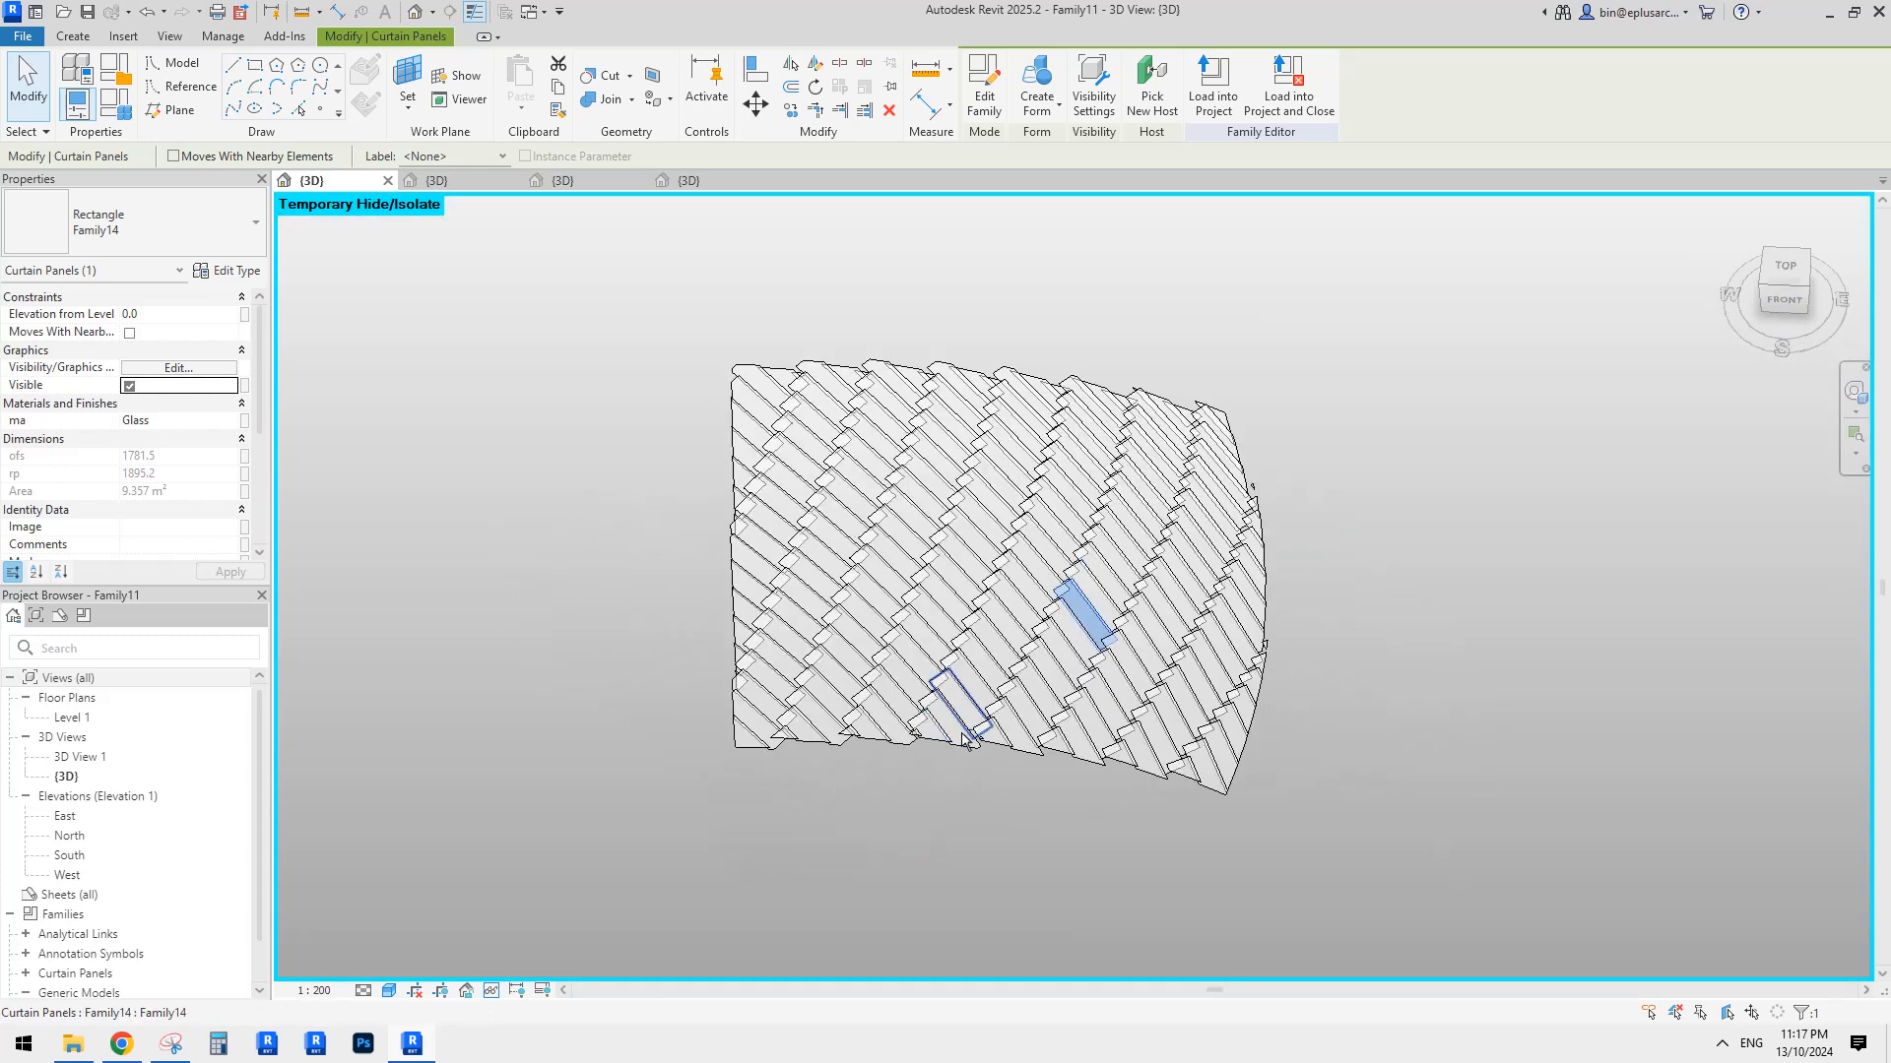
Select 19 irregularly scattered panels across the isolated roof and hide them.
ctrl+click(819, 538)
ctrl+click(1000, 470)
ctrl+click(824, 401)
ctrl+click(926, 477)
ctrl+click(1142, 488)
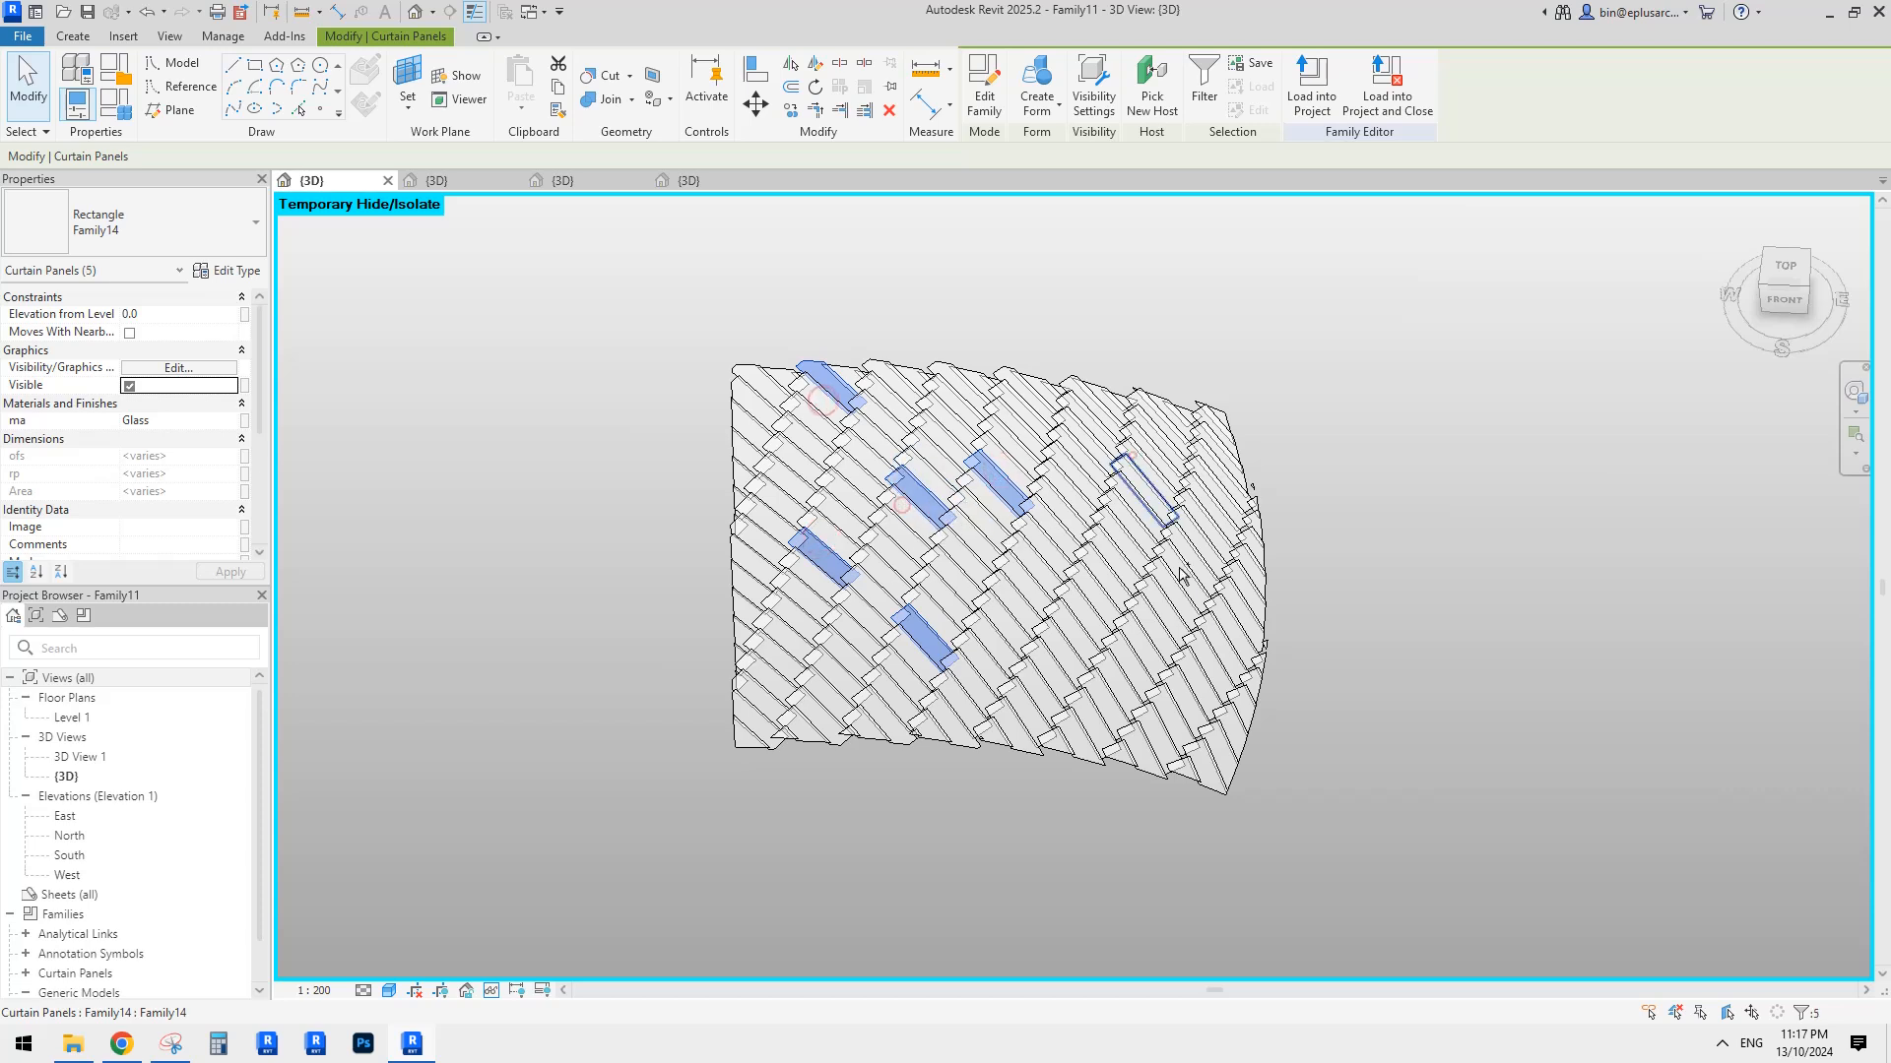
ctrl+click(1172, 591)
ctrl+click(1171, 714)
ctrl+click(1093, 591)
ctrl+click(1072, 631)
ctrl+click(763, 701)
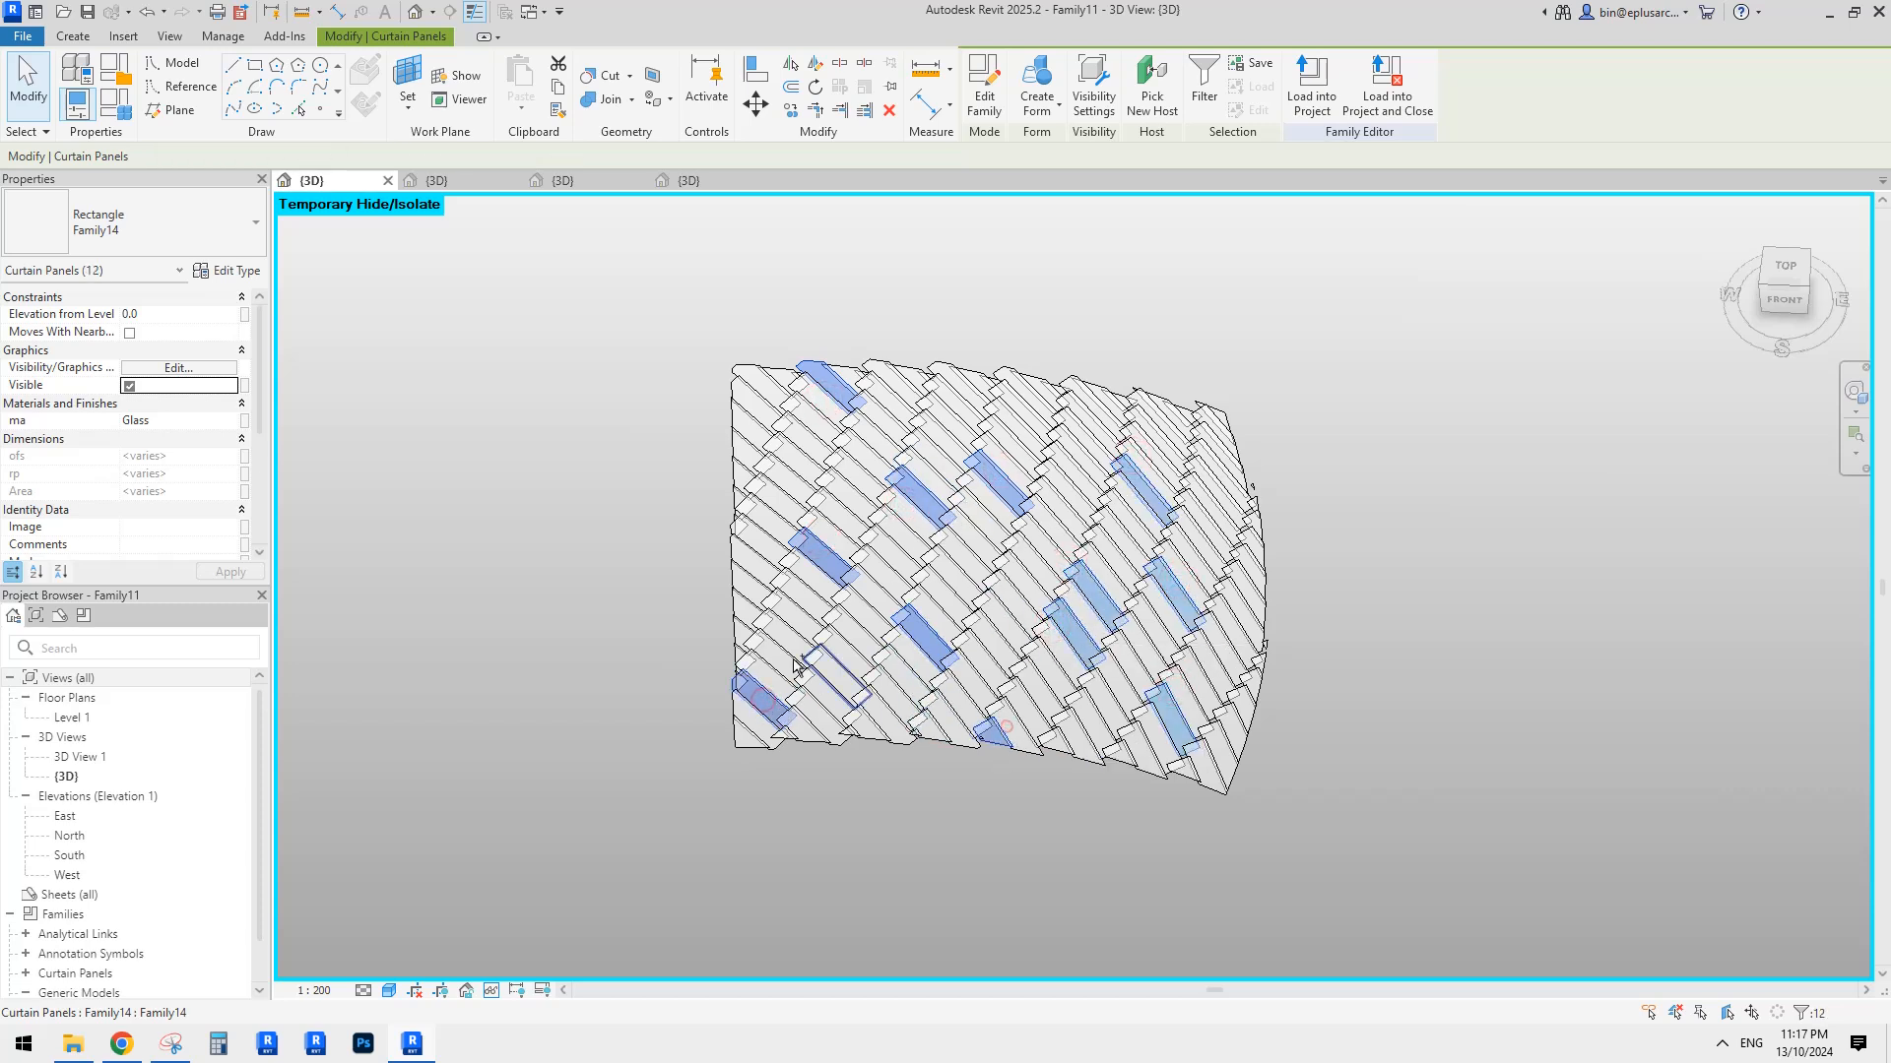
ctrl+click(785, 639)
ctrl+click(794, 458)
ctrl+click(1027, 396)
ctrl+click(1211, 507)
ctrl+click(997, 591)
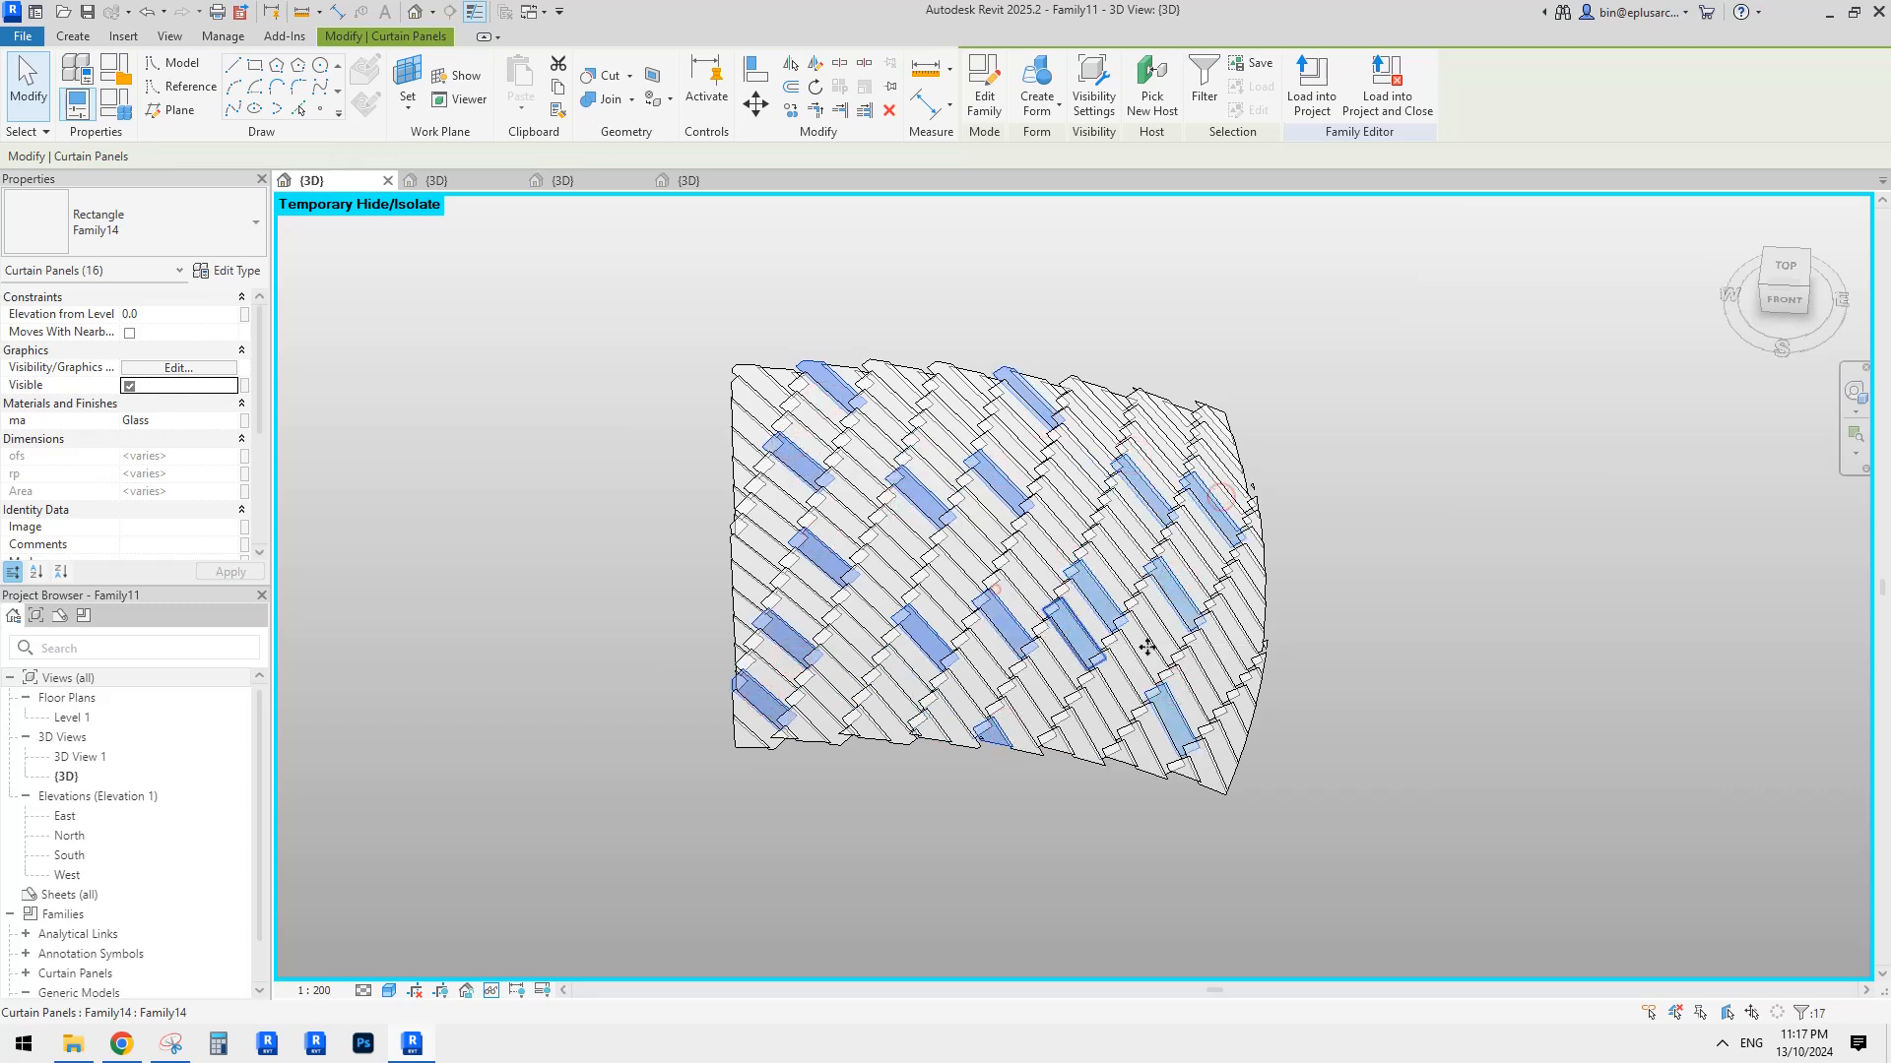
ctrl+click(1253, 652)
ctrl+click(992, 550)
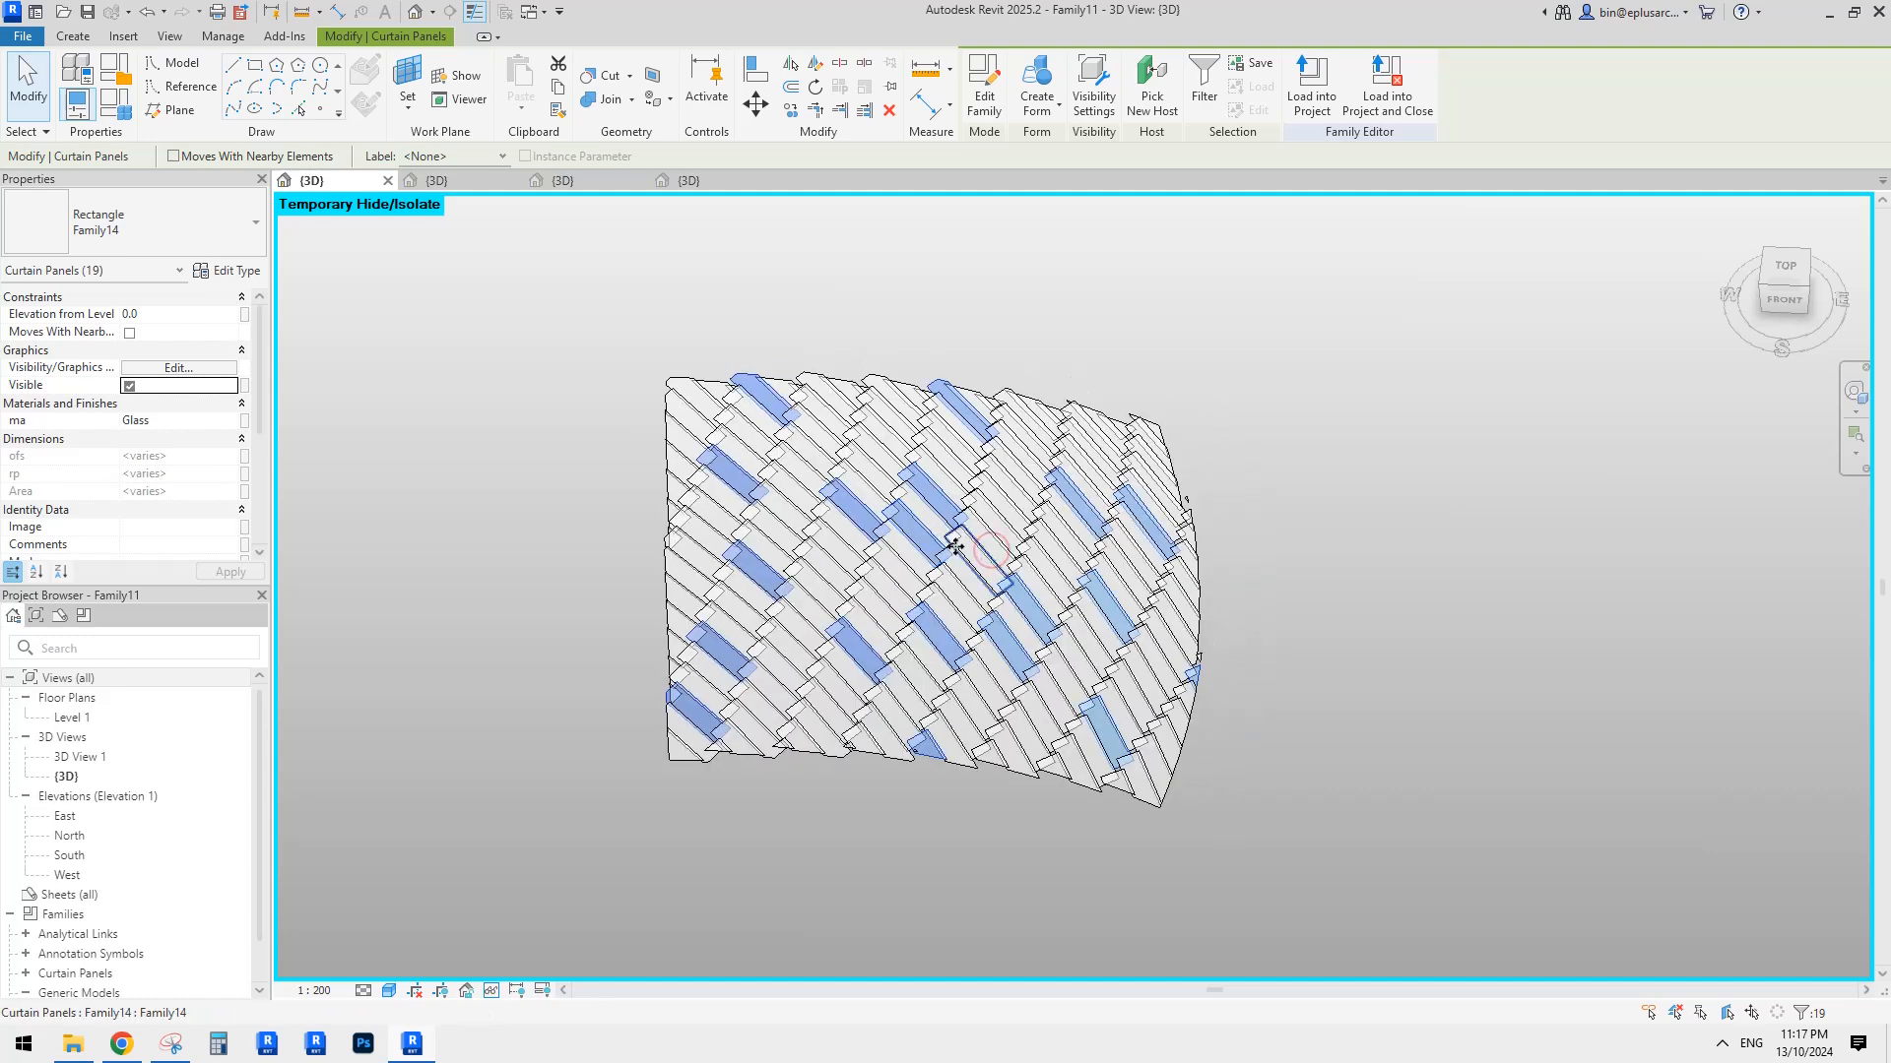
key(Escape)
Select another 15 scattered panels among those remaining on the roof for a different material.
shift+middle_drag(1350, 604, 1270, 704)
shift+middle_drag(1058, 541, 1221, 528)
click(1195, 497)
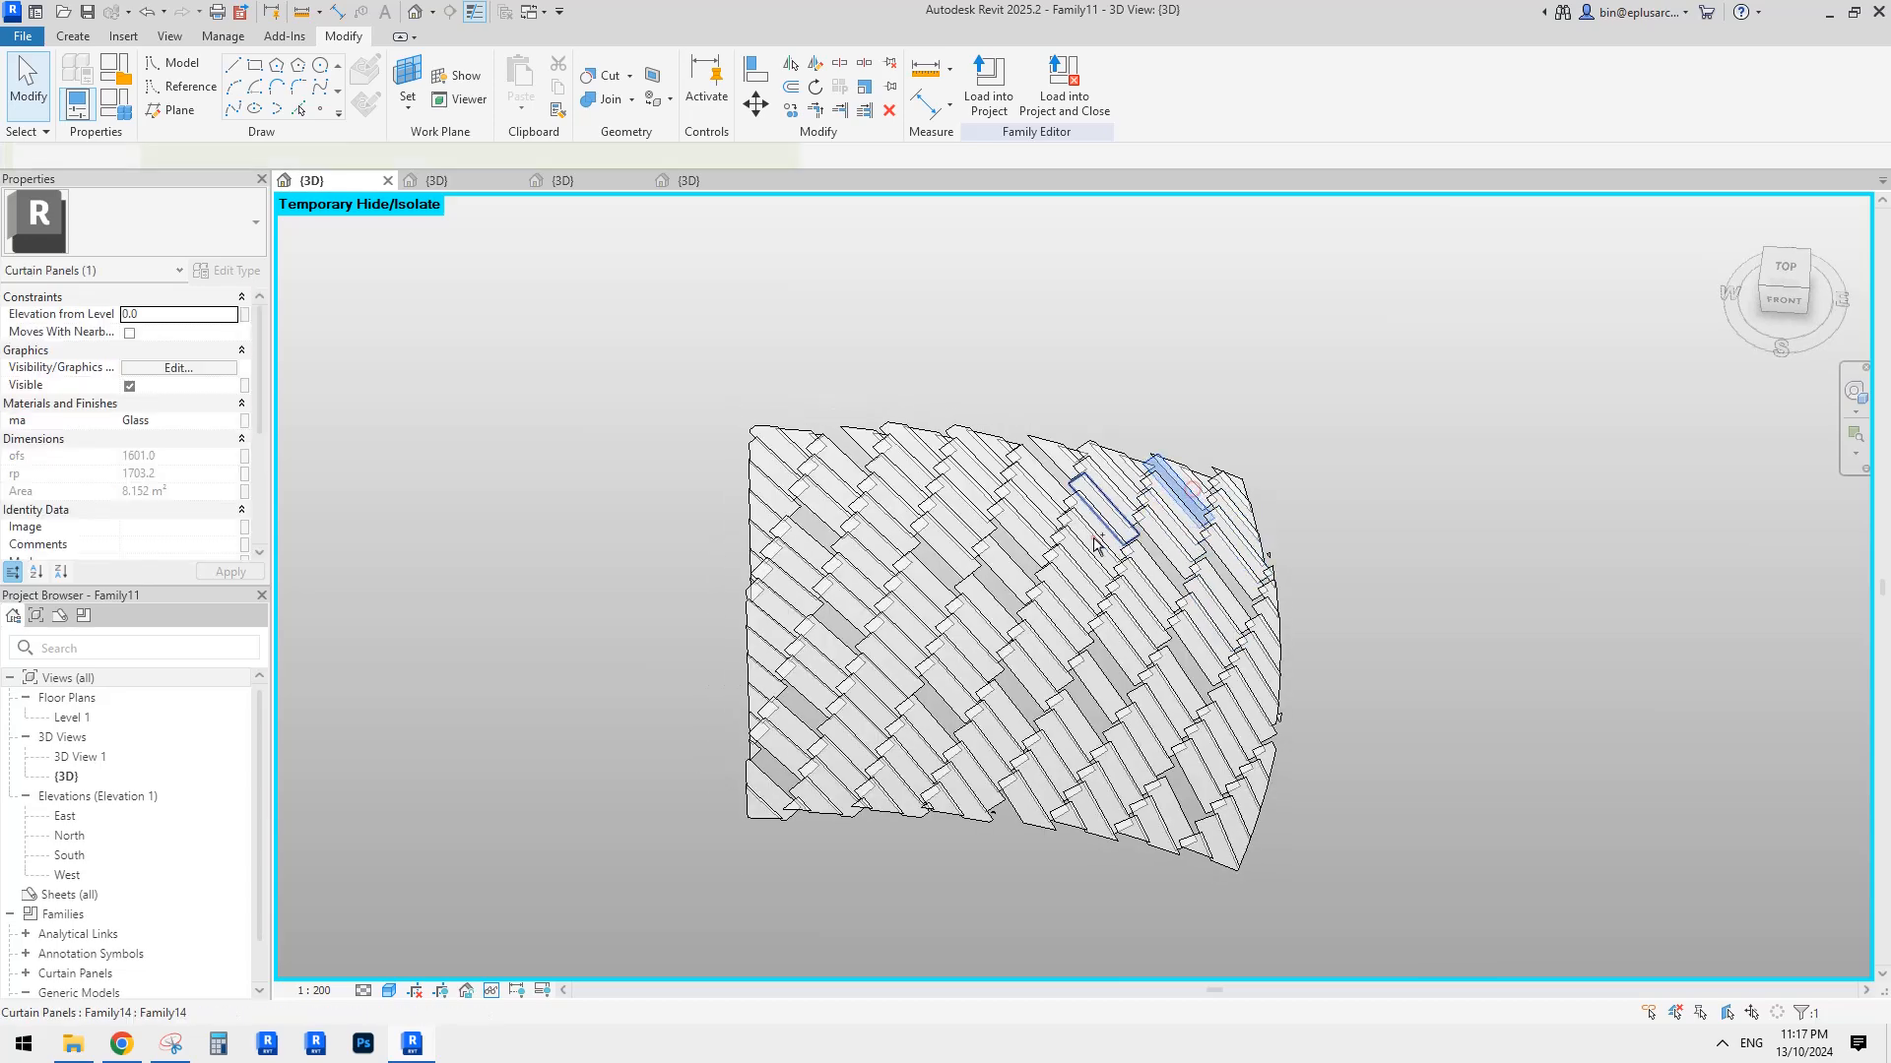
ctrl+click(1098, 538)
ctrl+click(963, 512)
ctrl+click(823, 492)
ctrl+click(924, 634)
ctrl+click(783, 609)
ctrl+click(985, 608)
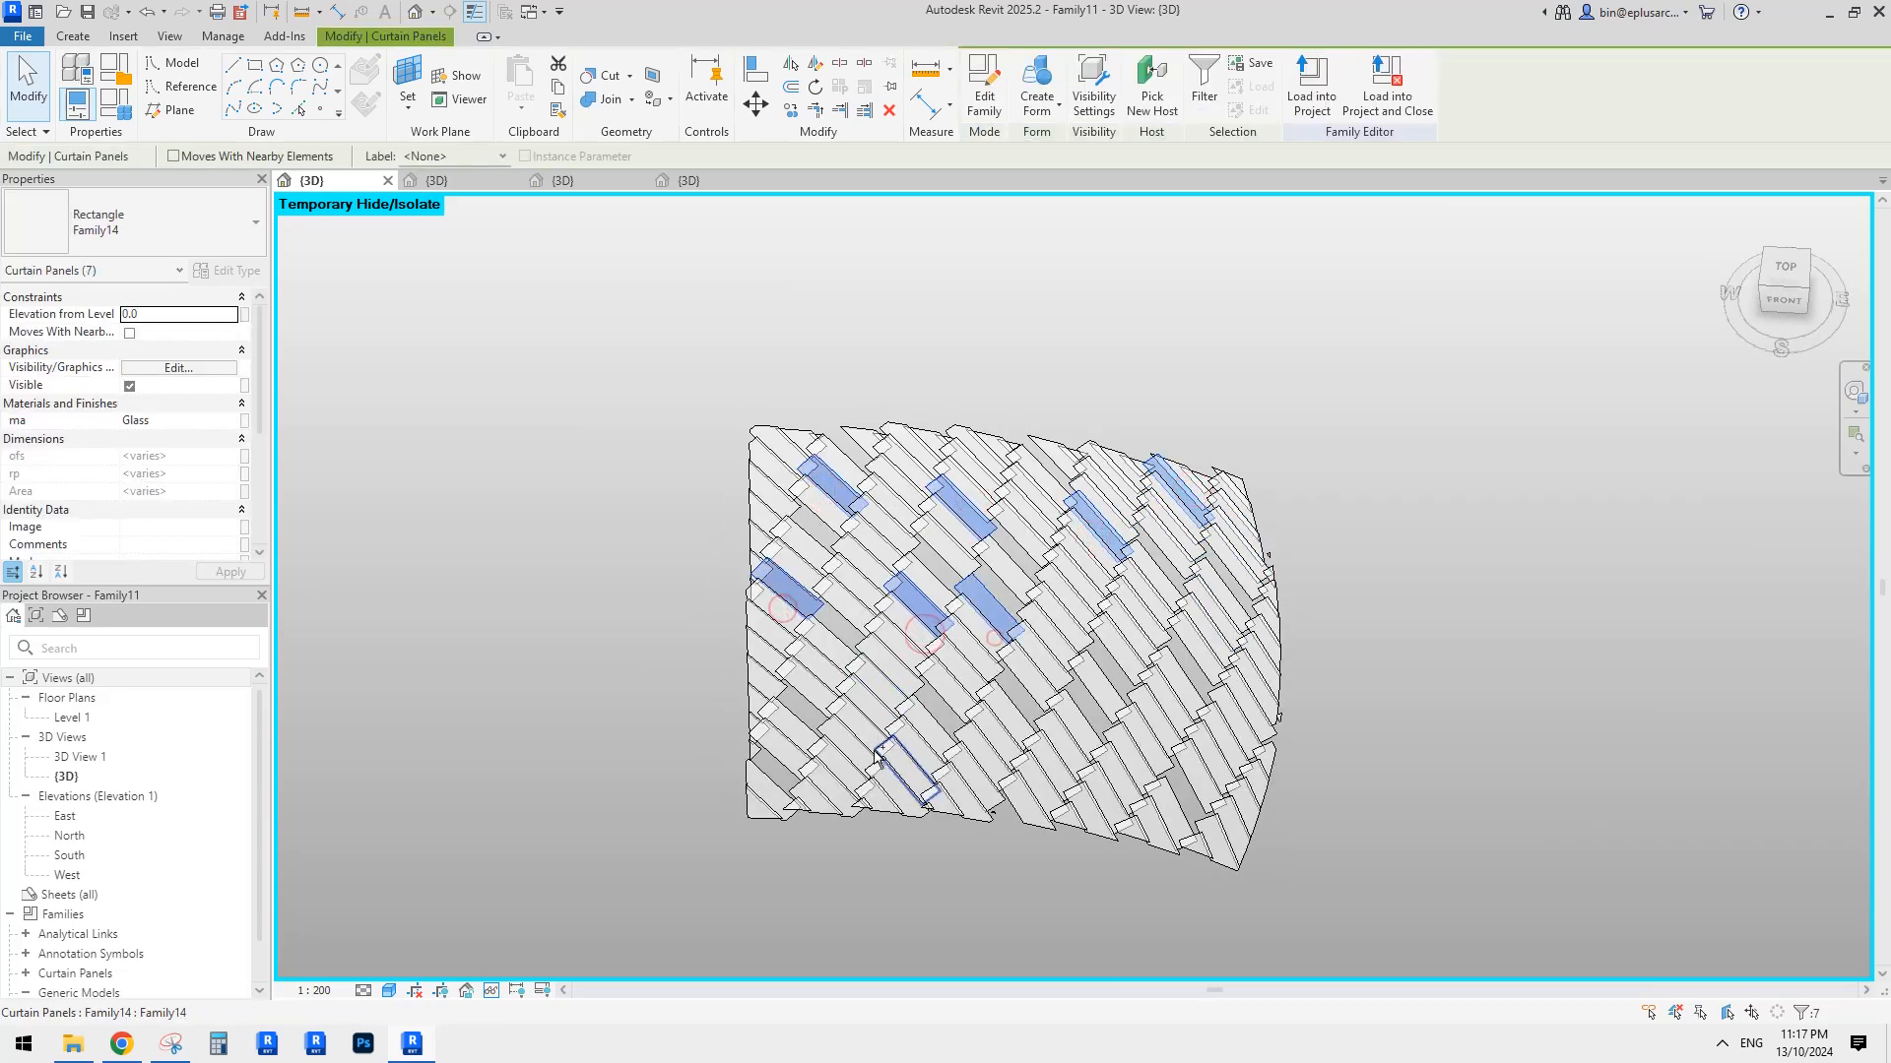
ctrl+click(906, 768)
ctrl+click(1039, 786)
ctrl+click(1135, 627)
ctrl+click(1152, 719)
ctrl+click(1237, 717)
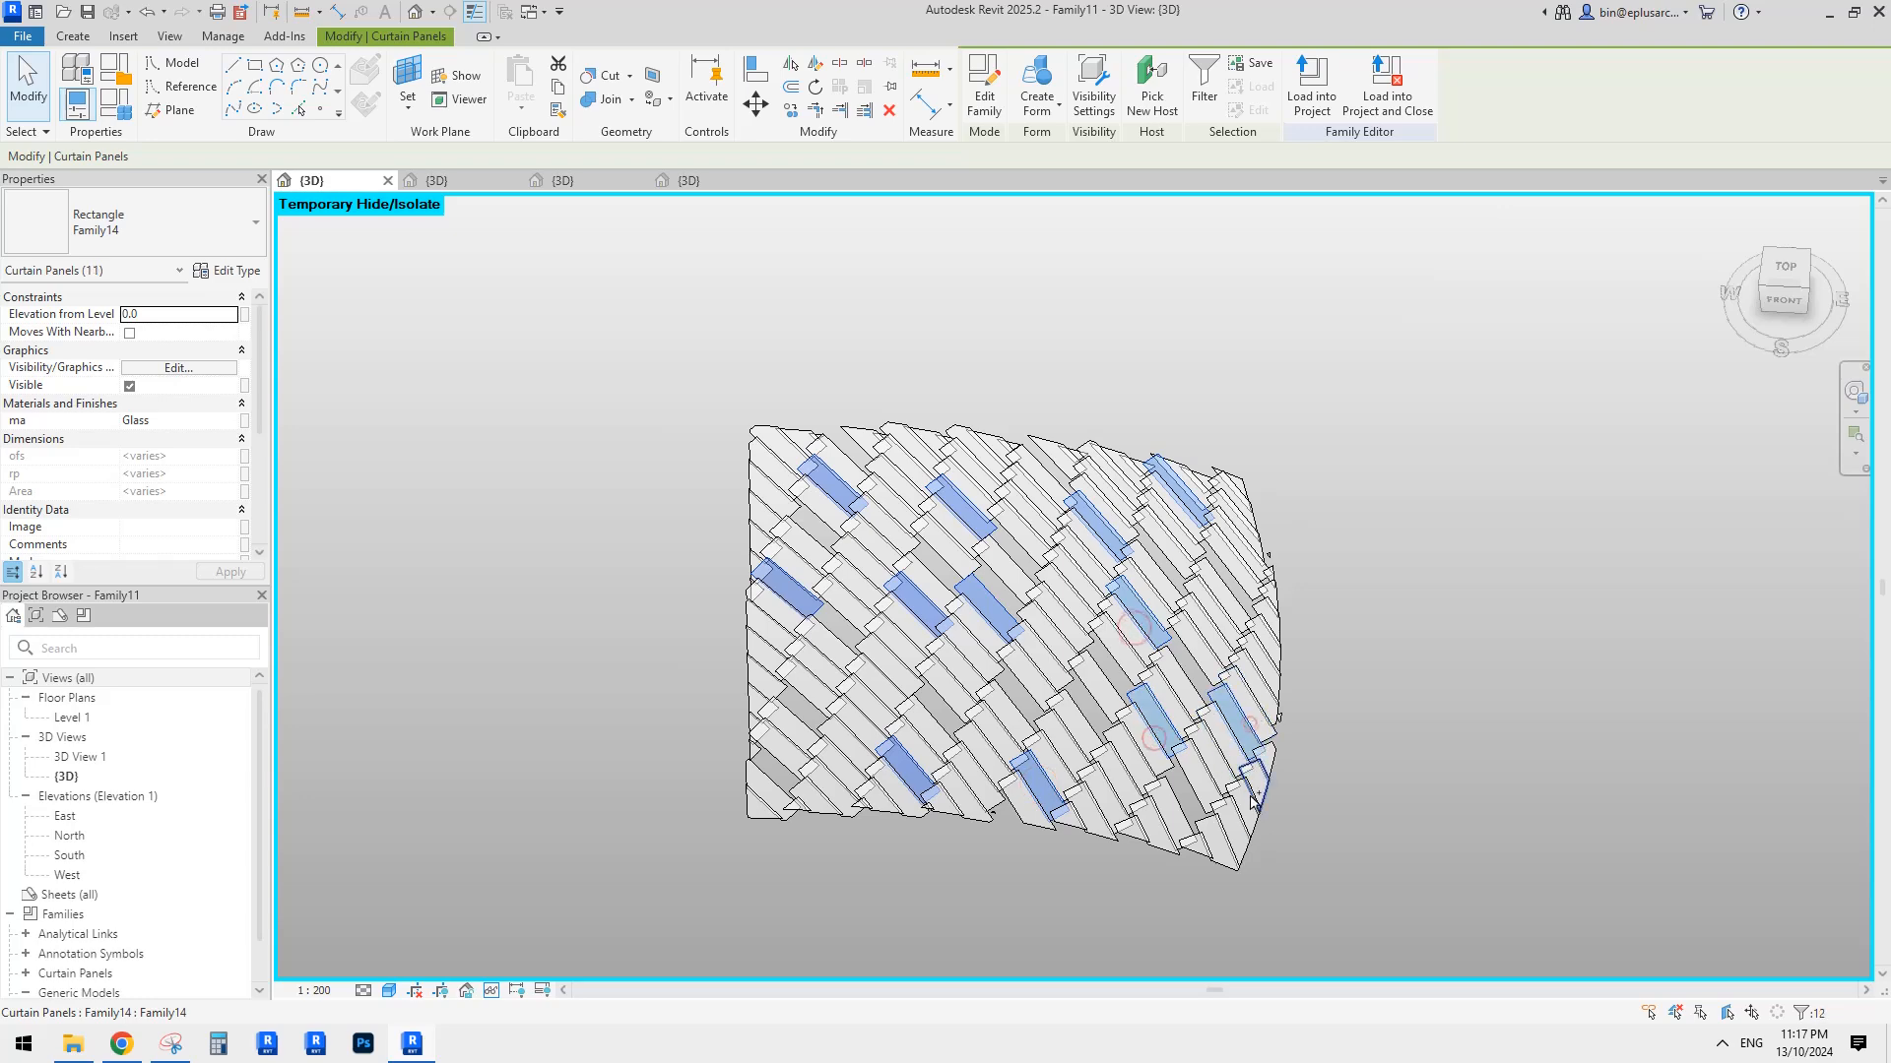
ctrl+click(1255, 783)
ctrl+click(874, 685)
ctrl+click(767, 677)
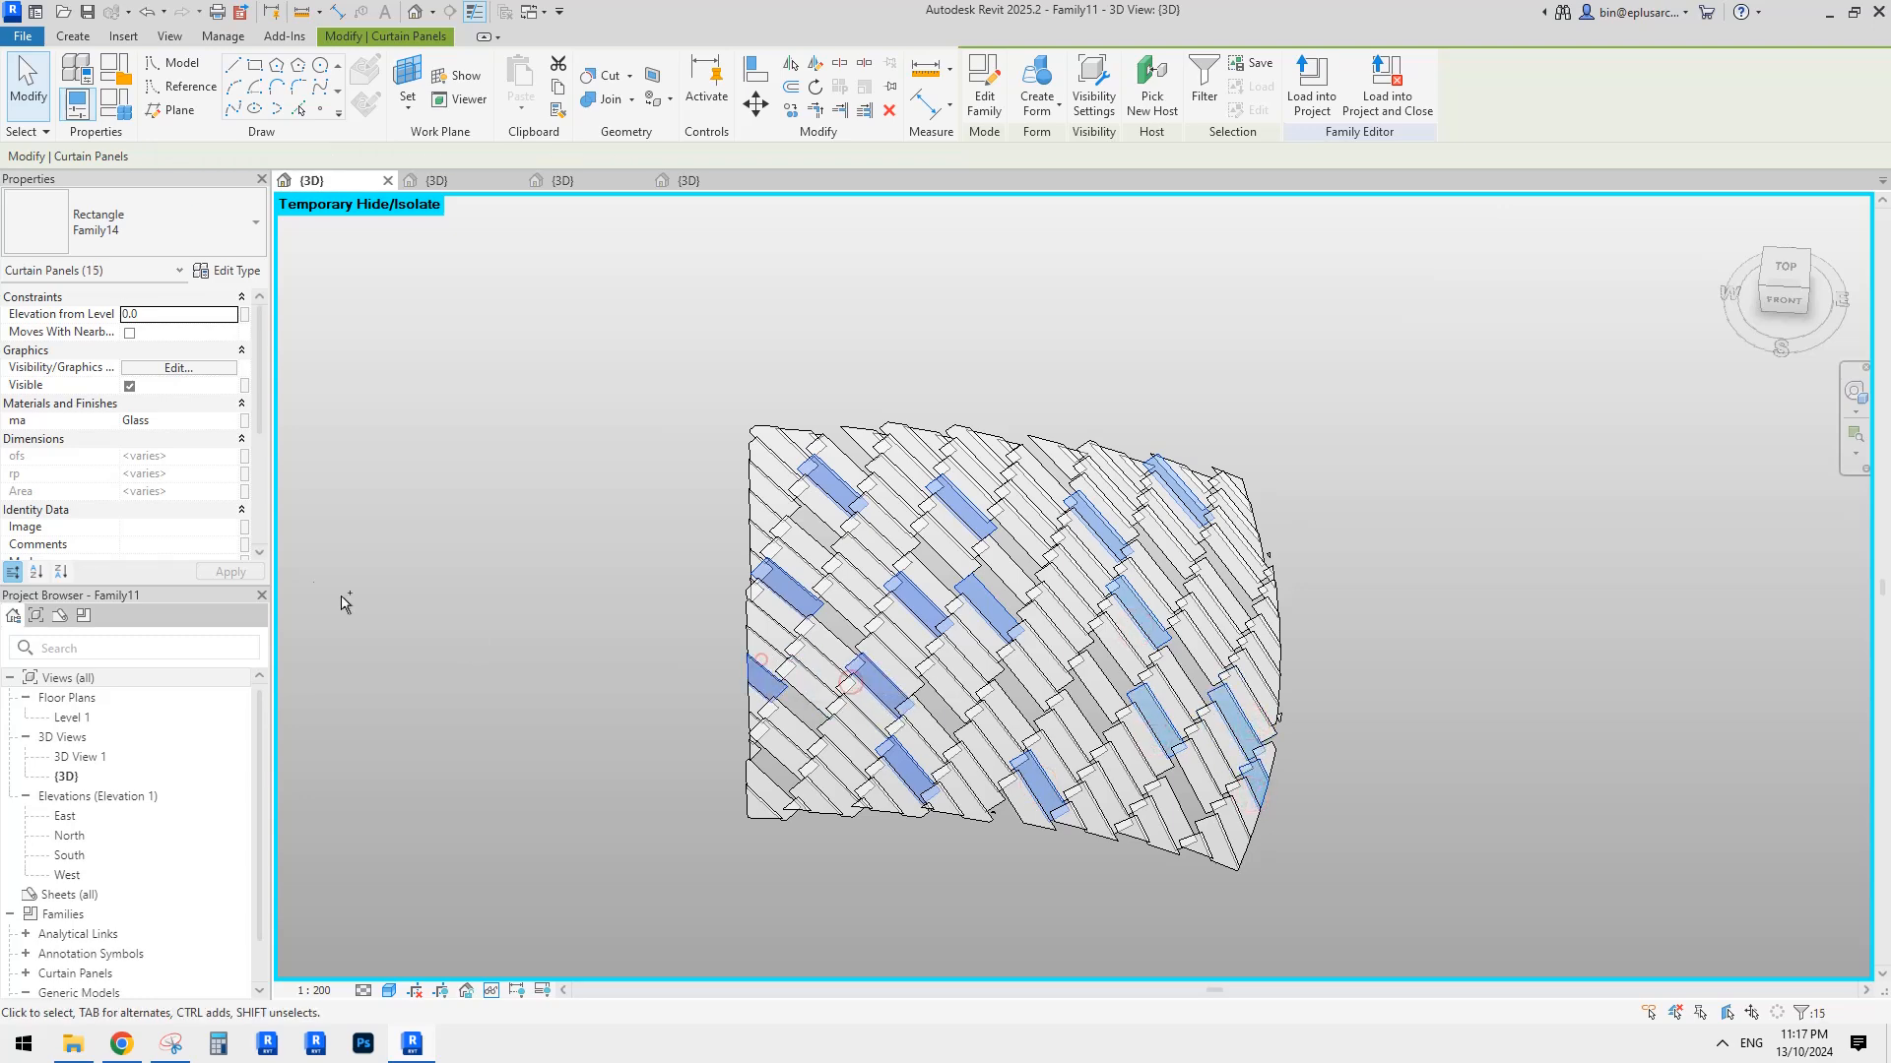
Create a new project material for the ma parameter of the 15 selected roof panels.
click(228, 422)
click(244, 421)
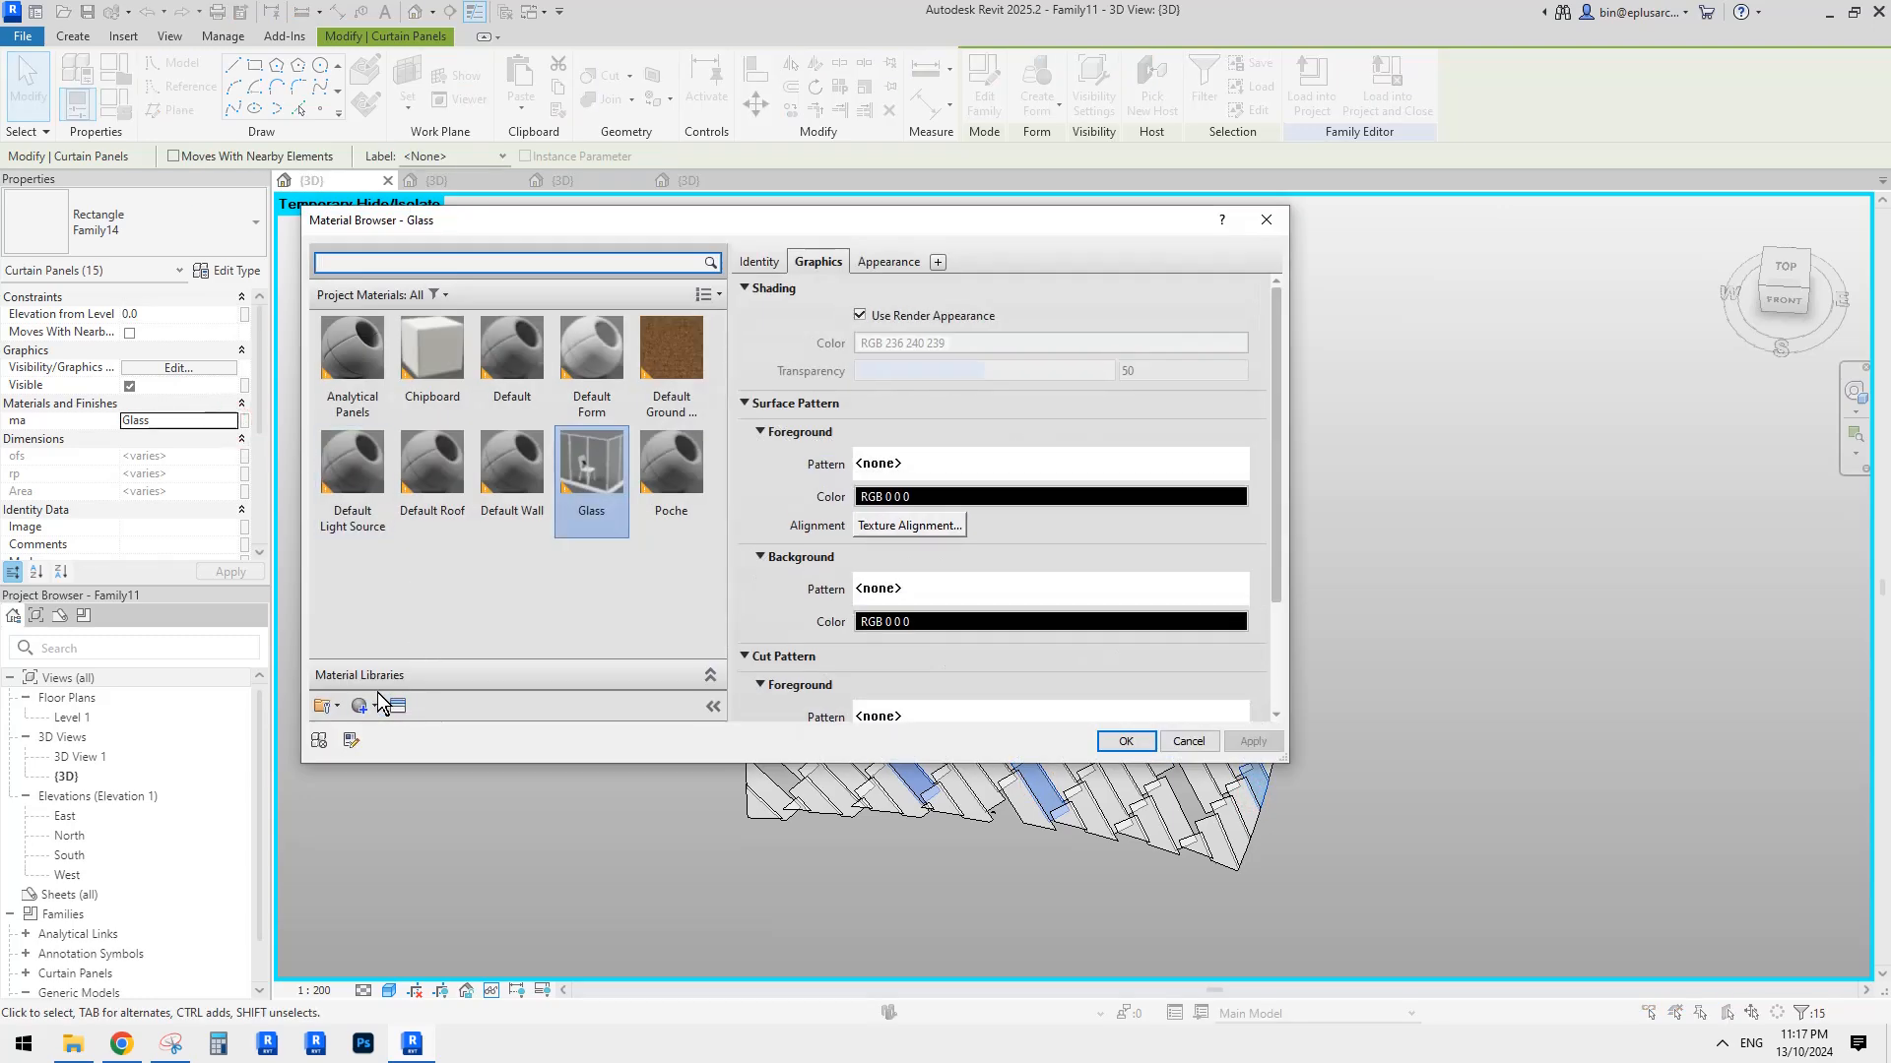
click(377, 704)
click(412, 646)
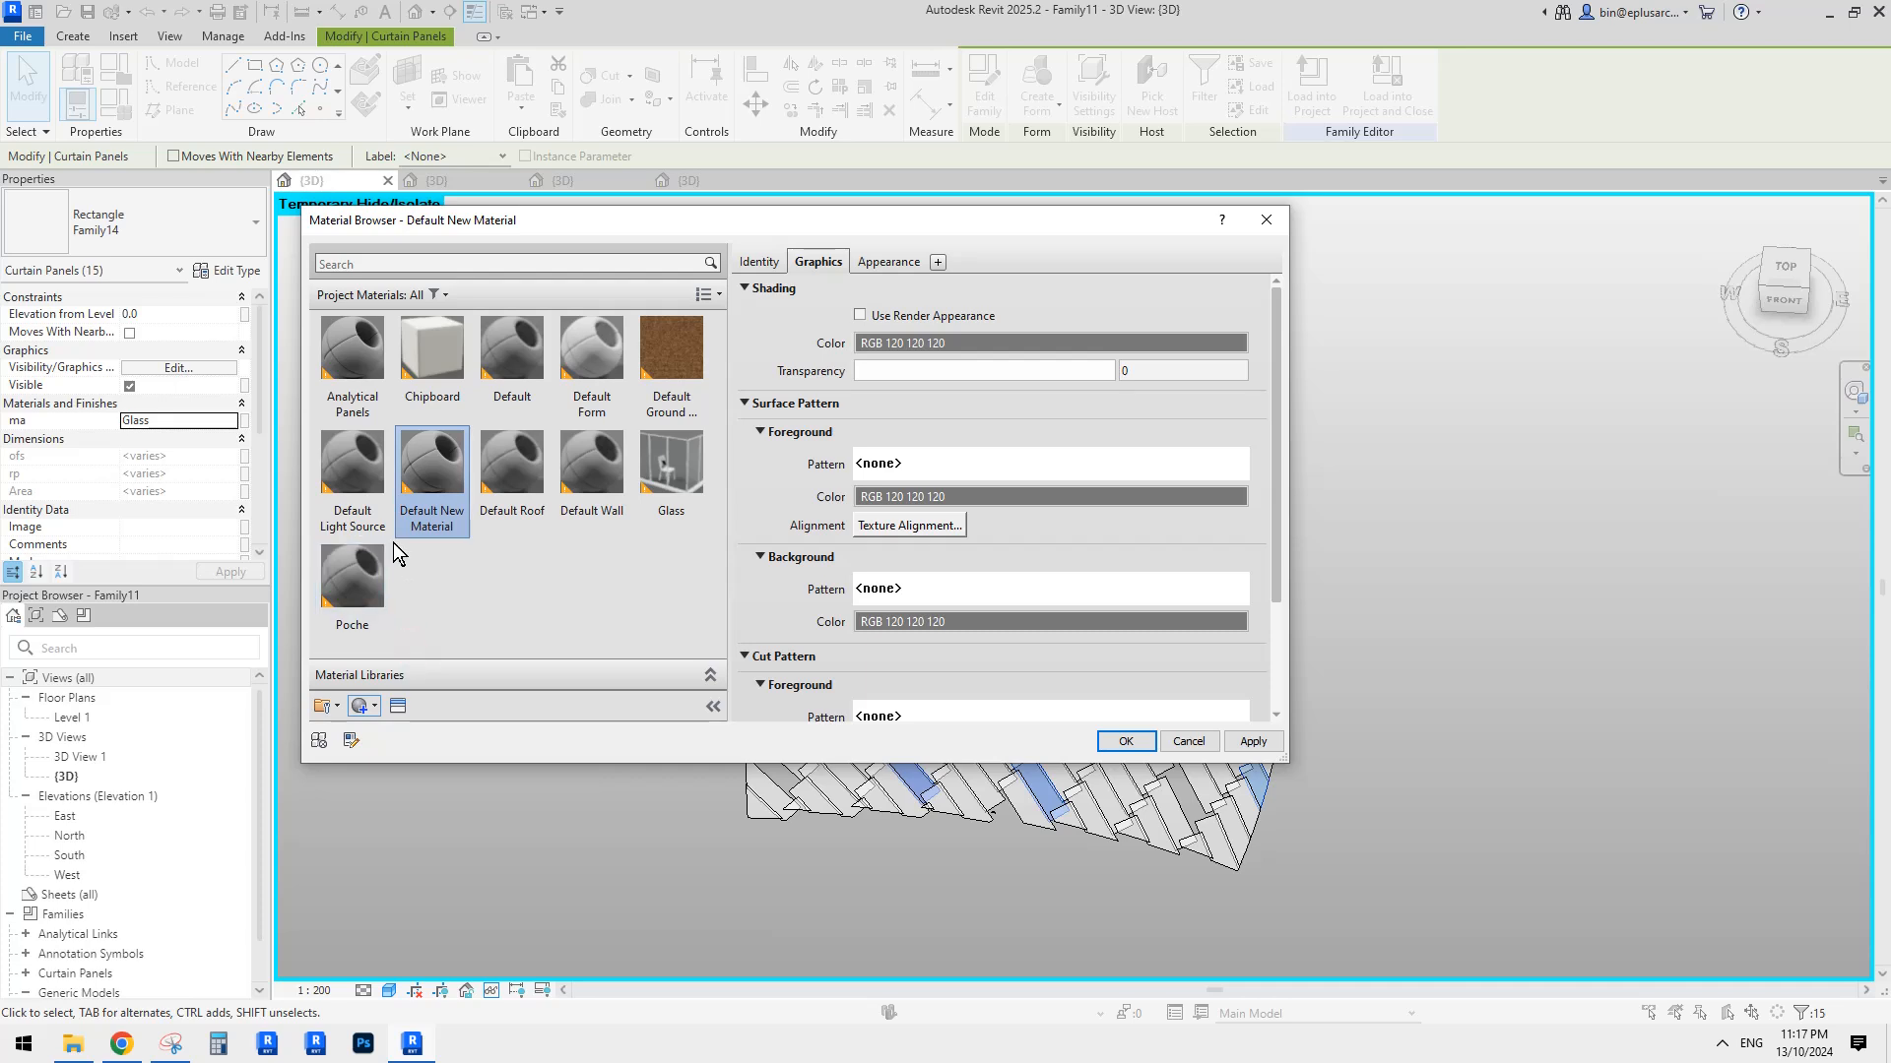
Set the new material's shading colour to the muted red RGB 211-133-133 and assign it to the 15 selected panels.
click(944, 344)
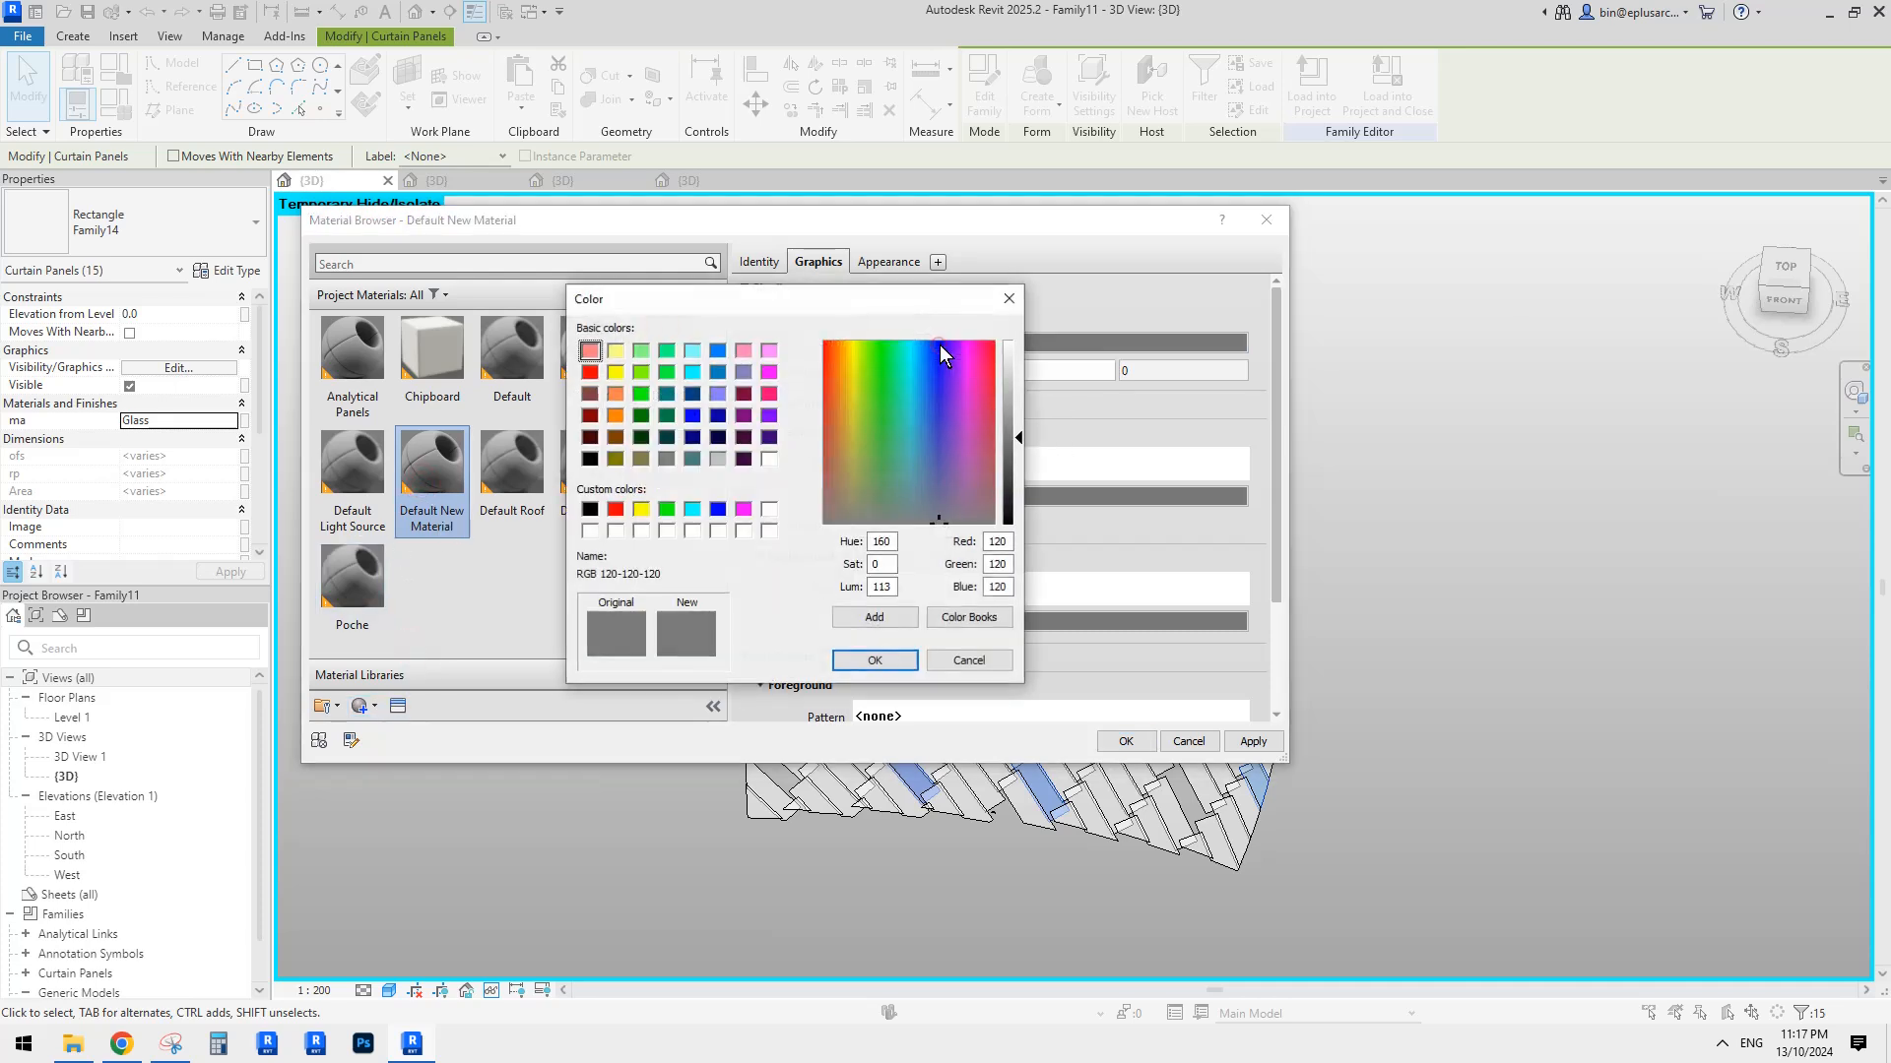
click(615, 509)
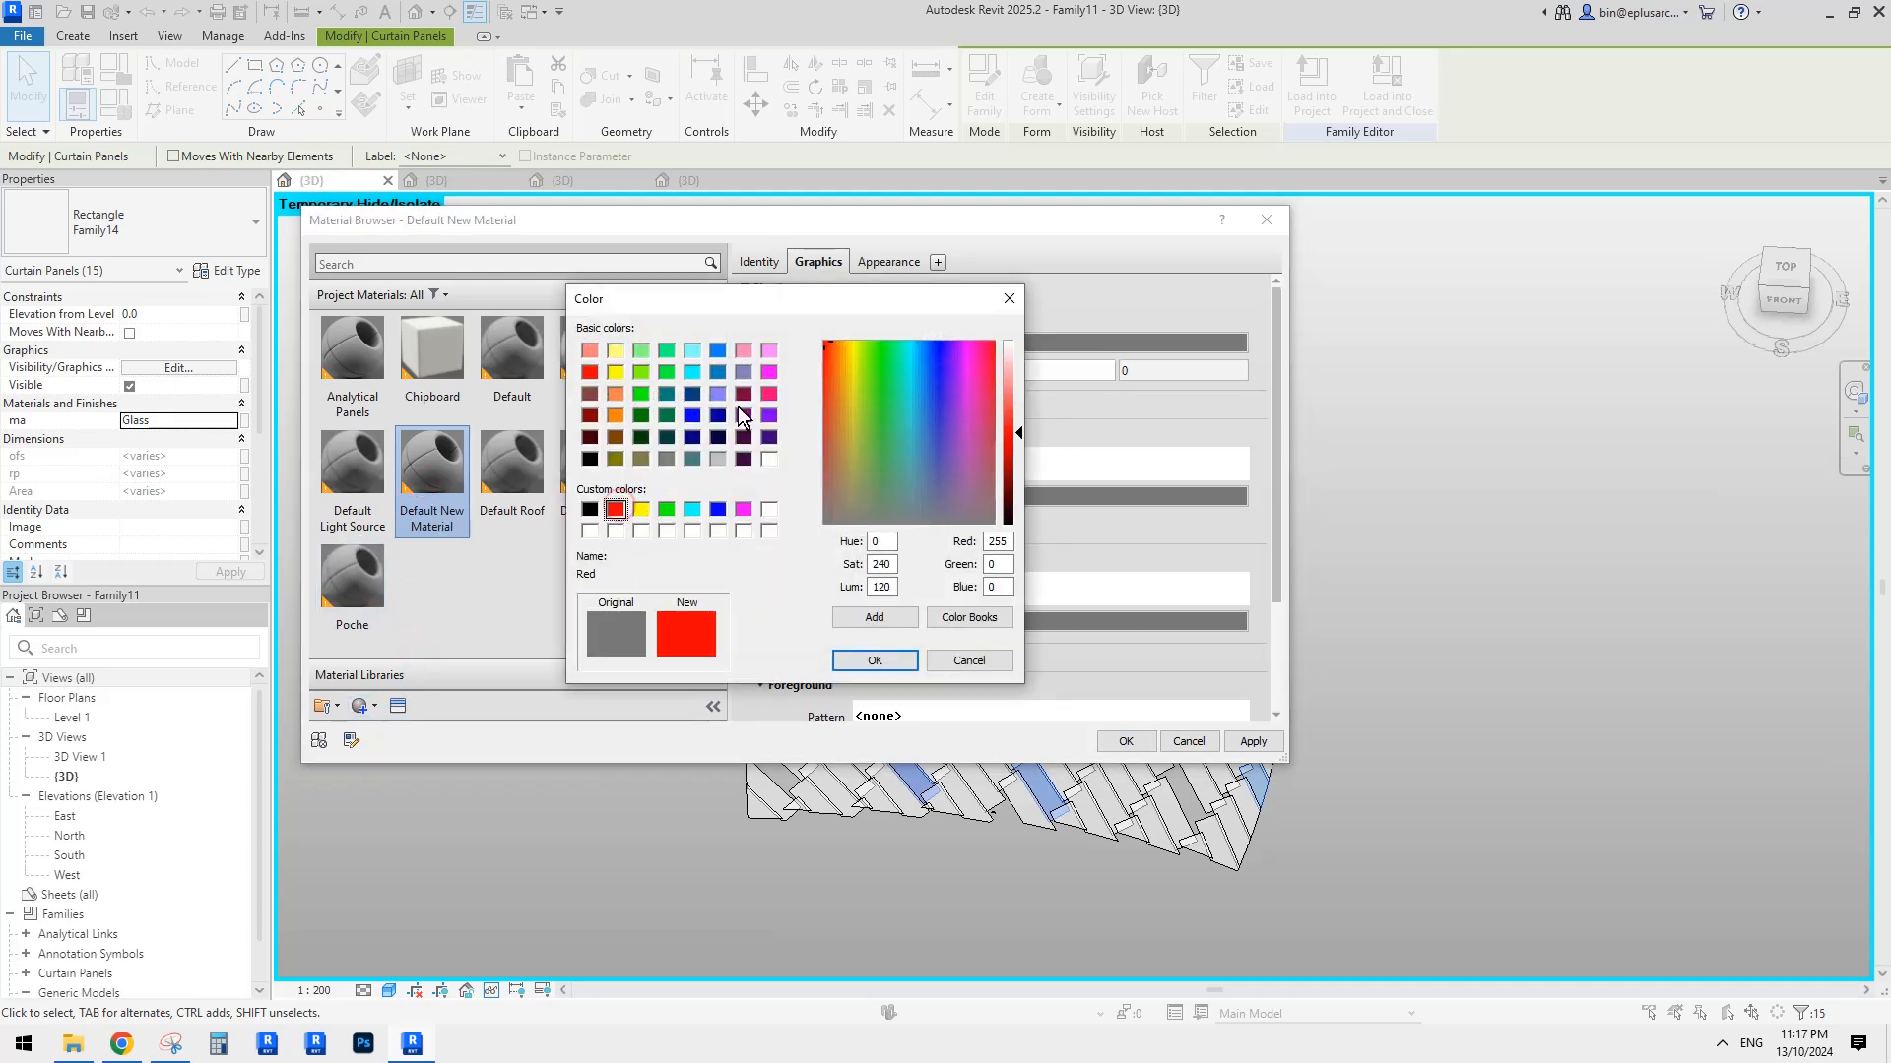
click(615, 415)
click(589, 351)
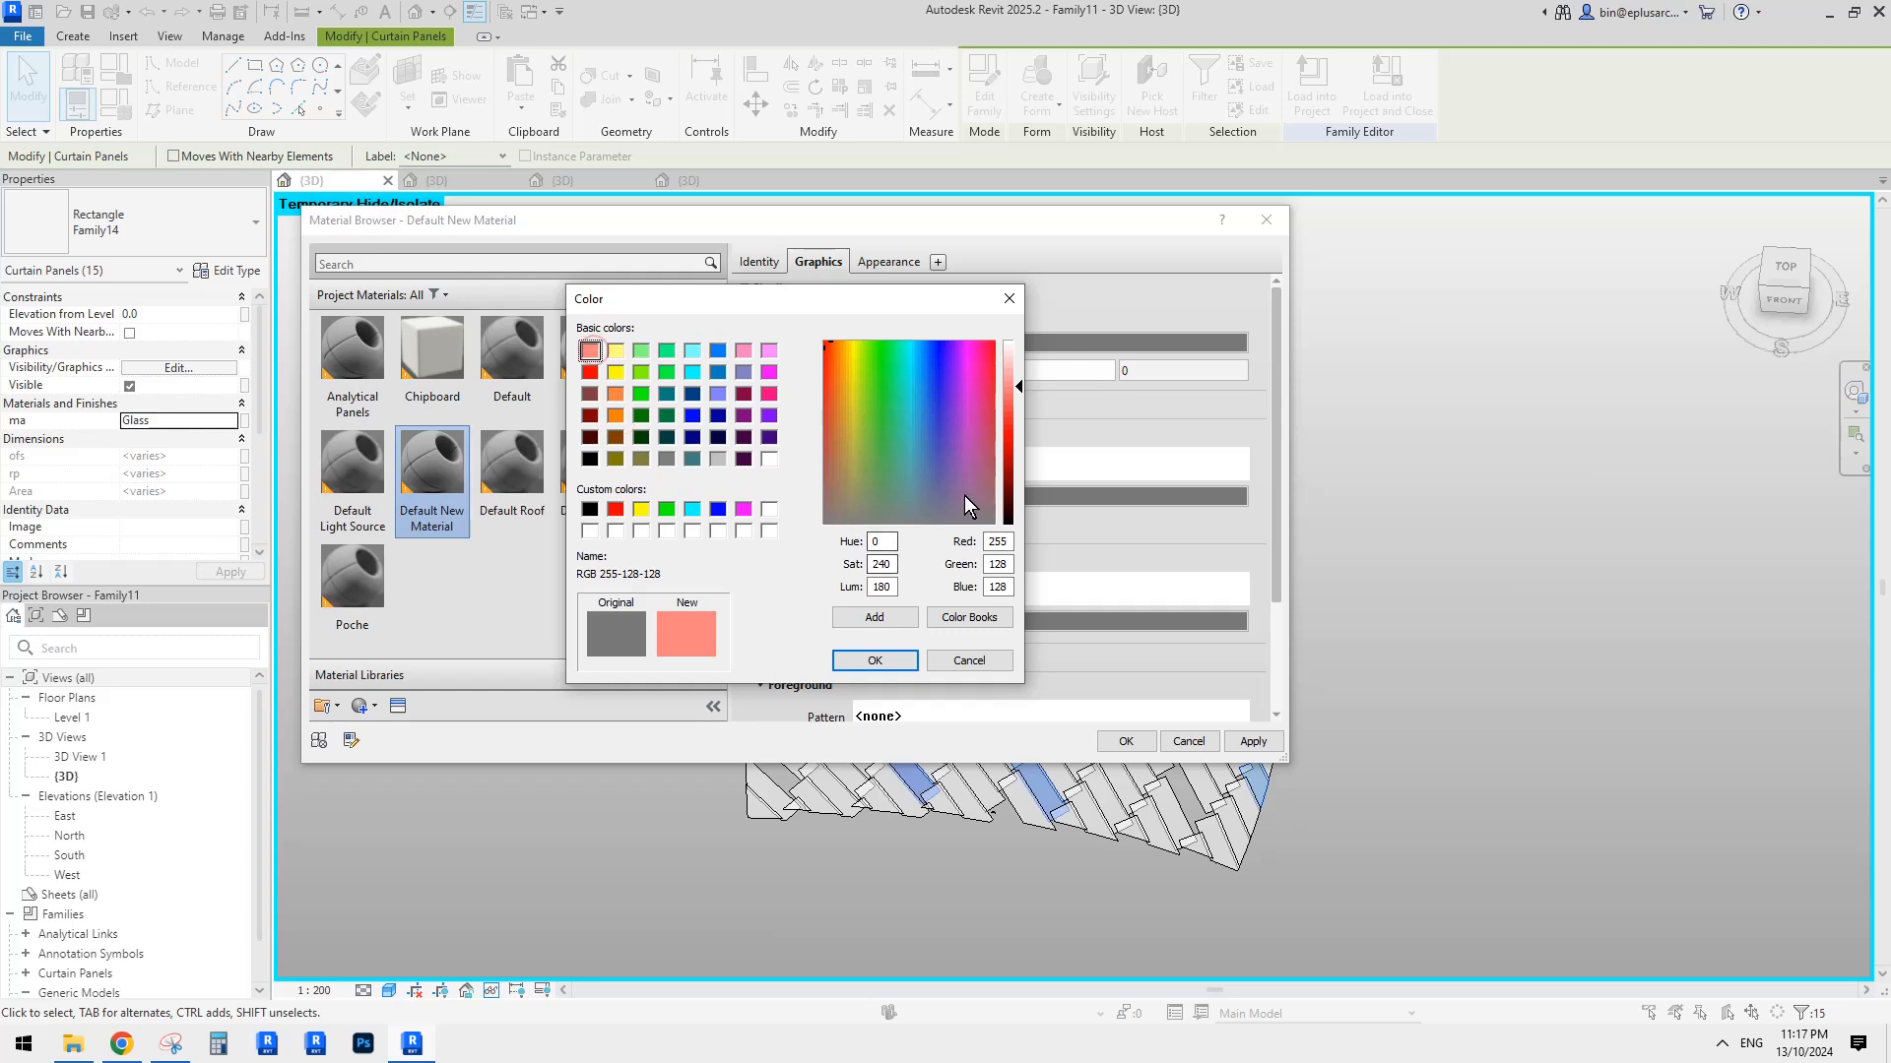
click(1014, 401)
click(827, 441)
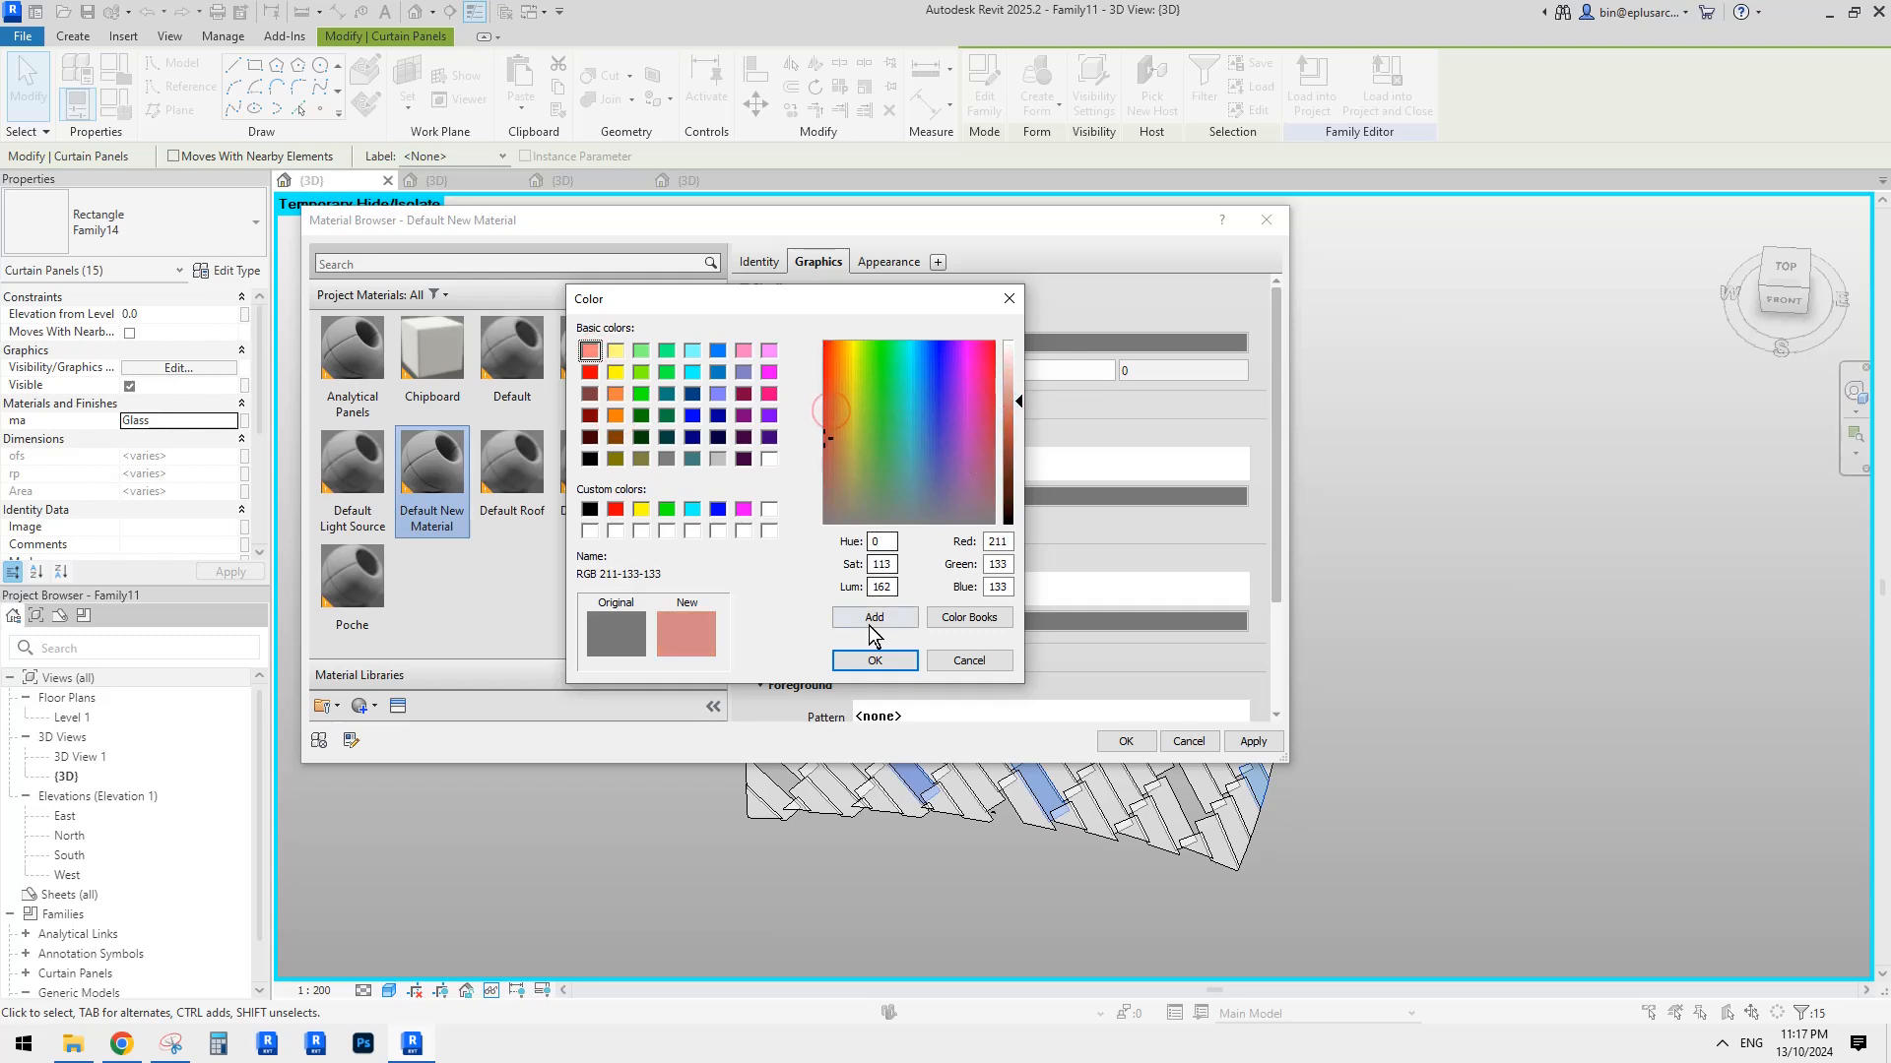
click(875, 661)
click(1123, 744)
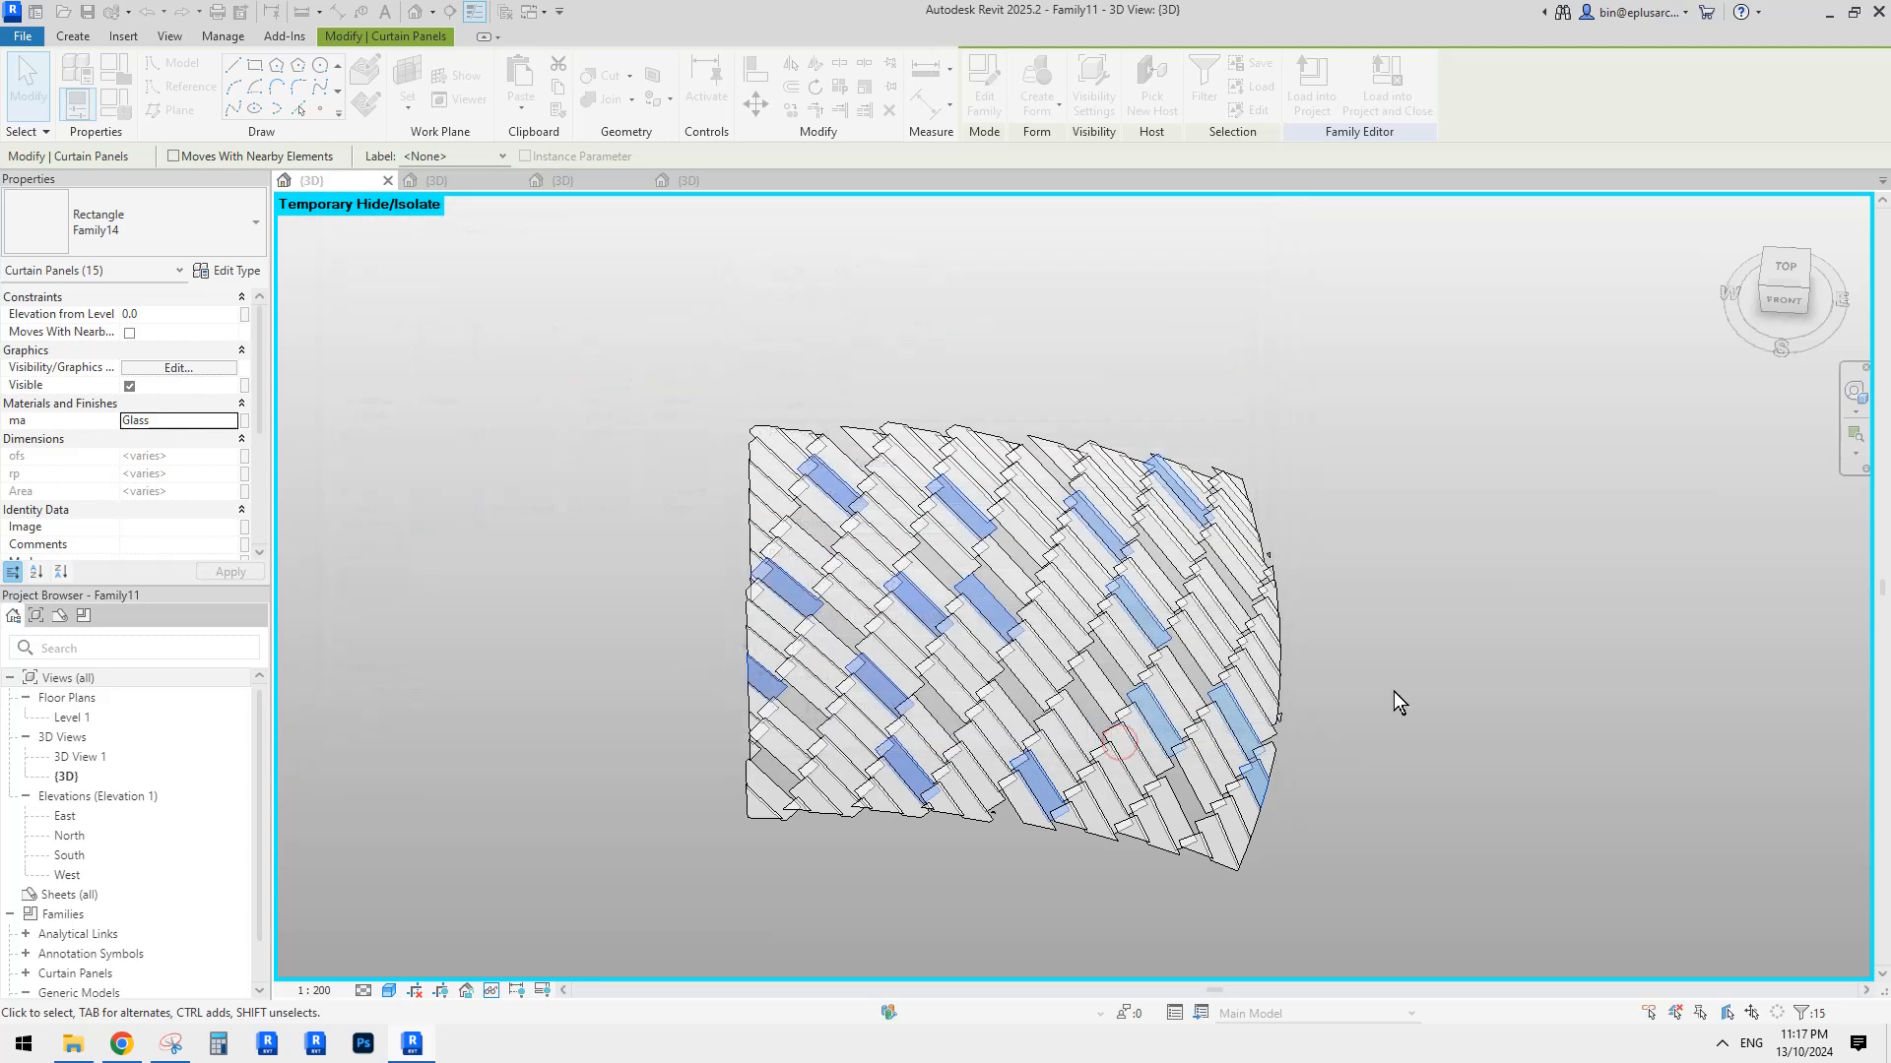
Deselect the panels and reset the temporary isolation so the whole roof model is shown.
click(1421, 463)
key(h)
key(r)
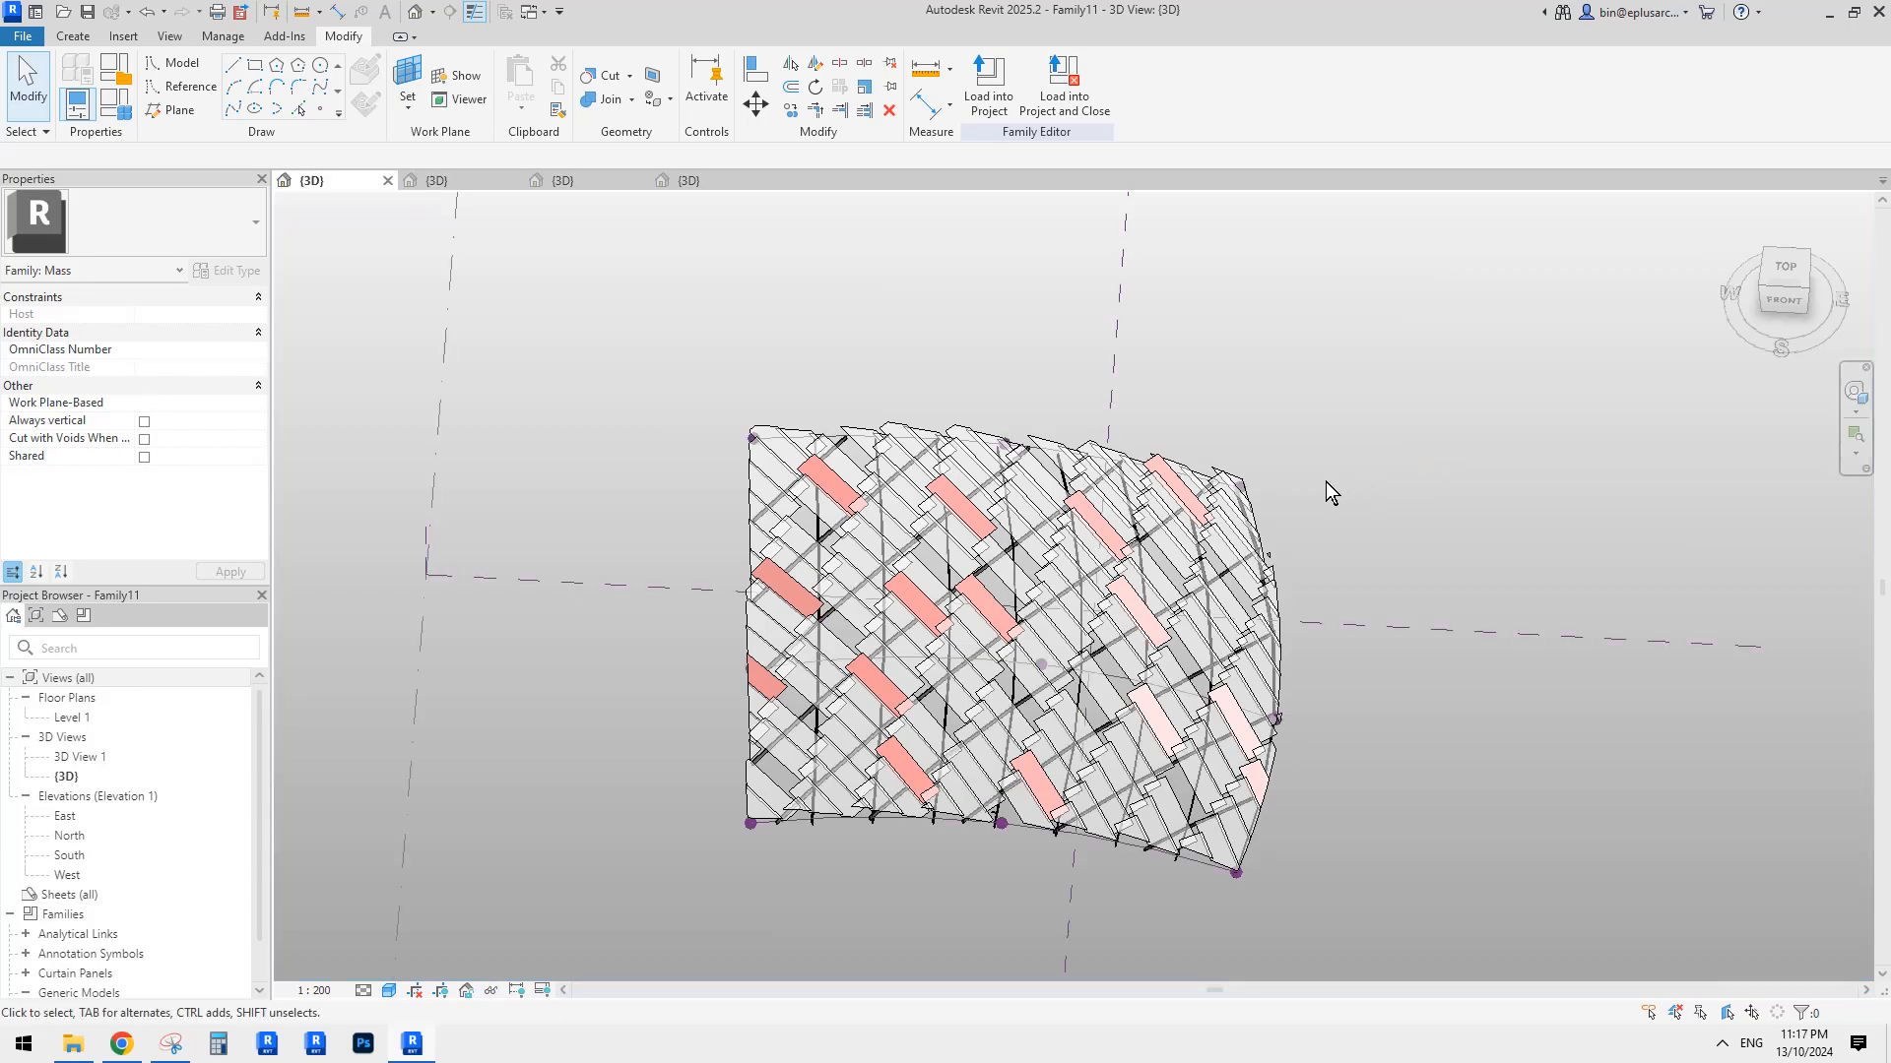
Examine the roof's coloured panels and gaps from several angles and compare them with the reference photos in Chrome.
shift+middle_drag(1326, 481, 739, 536)
click(121, 1045)
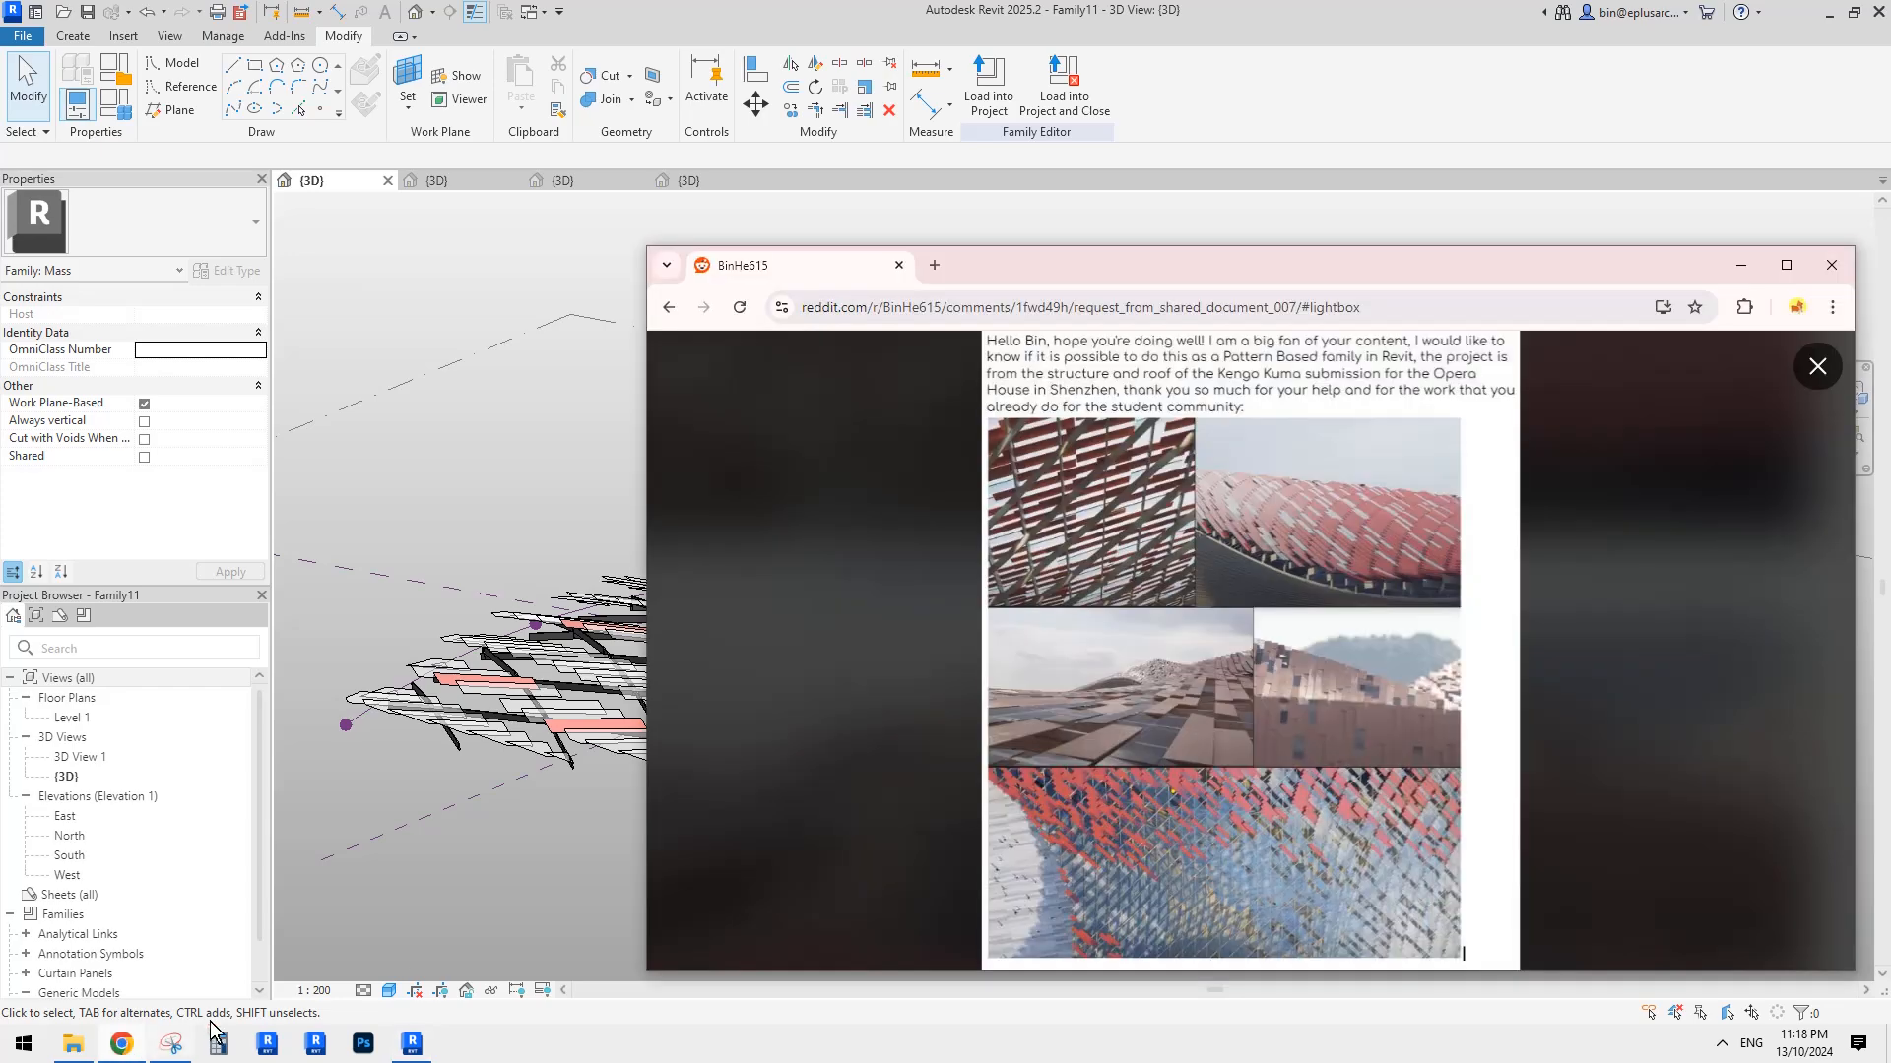
click(506, 567)
shift+middle_drag(506, 563, 1329, 759)
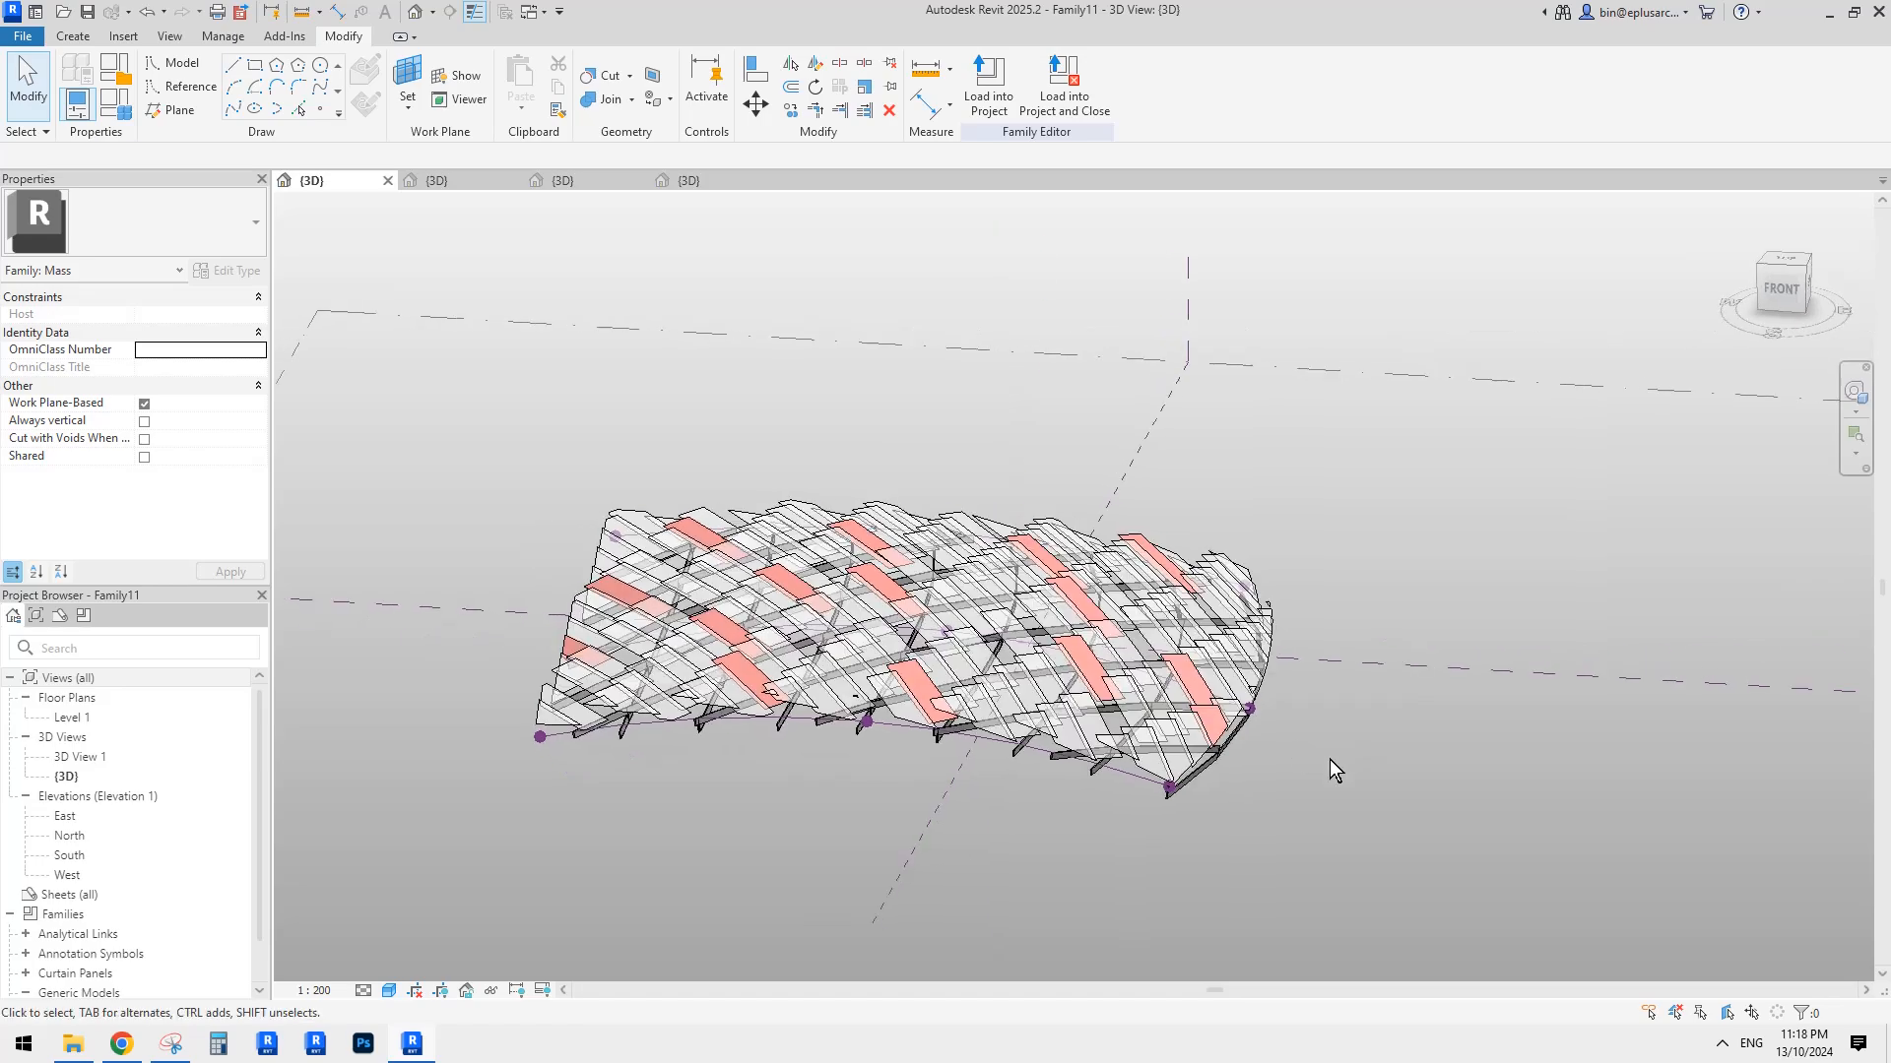
click(121, 1045)
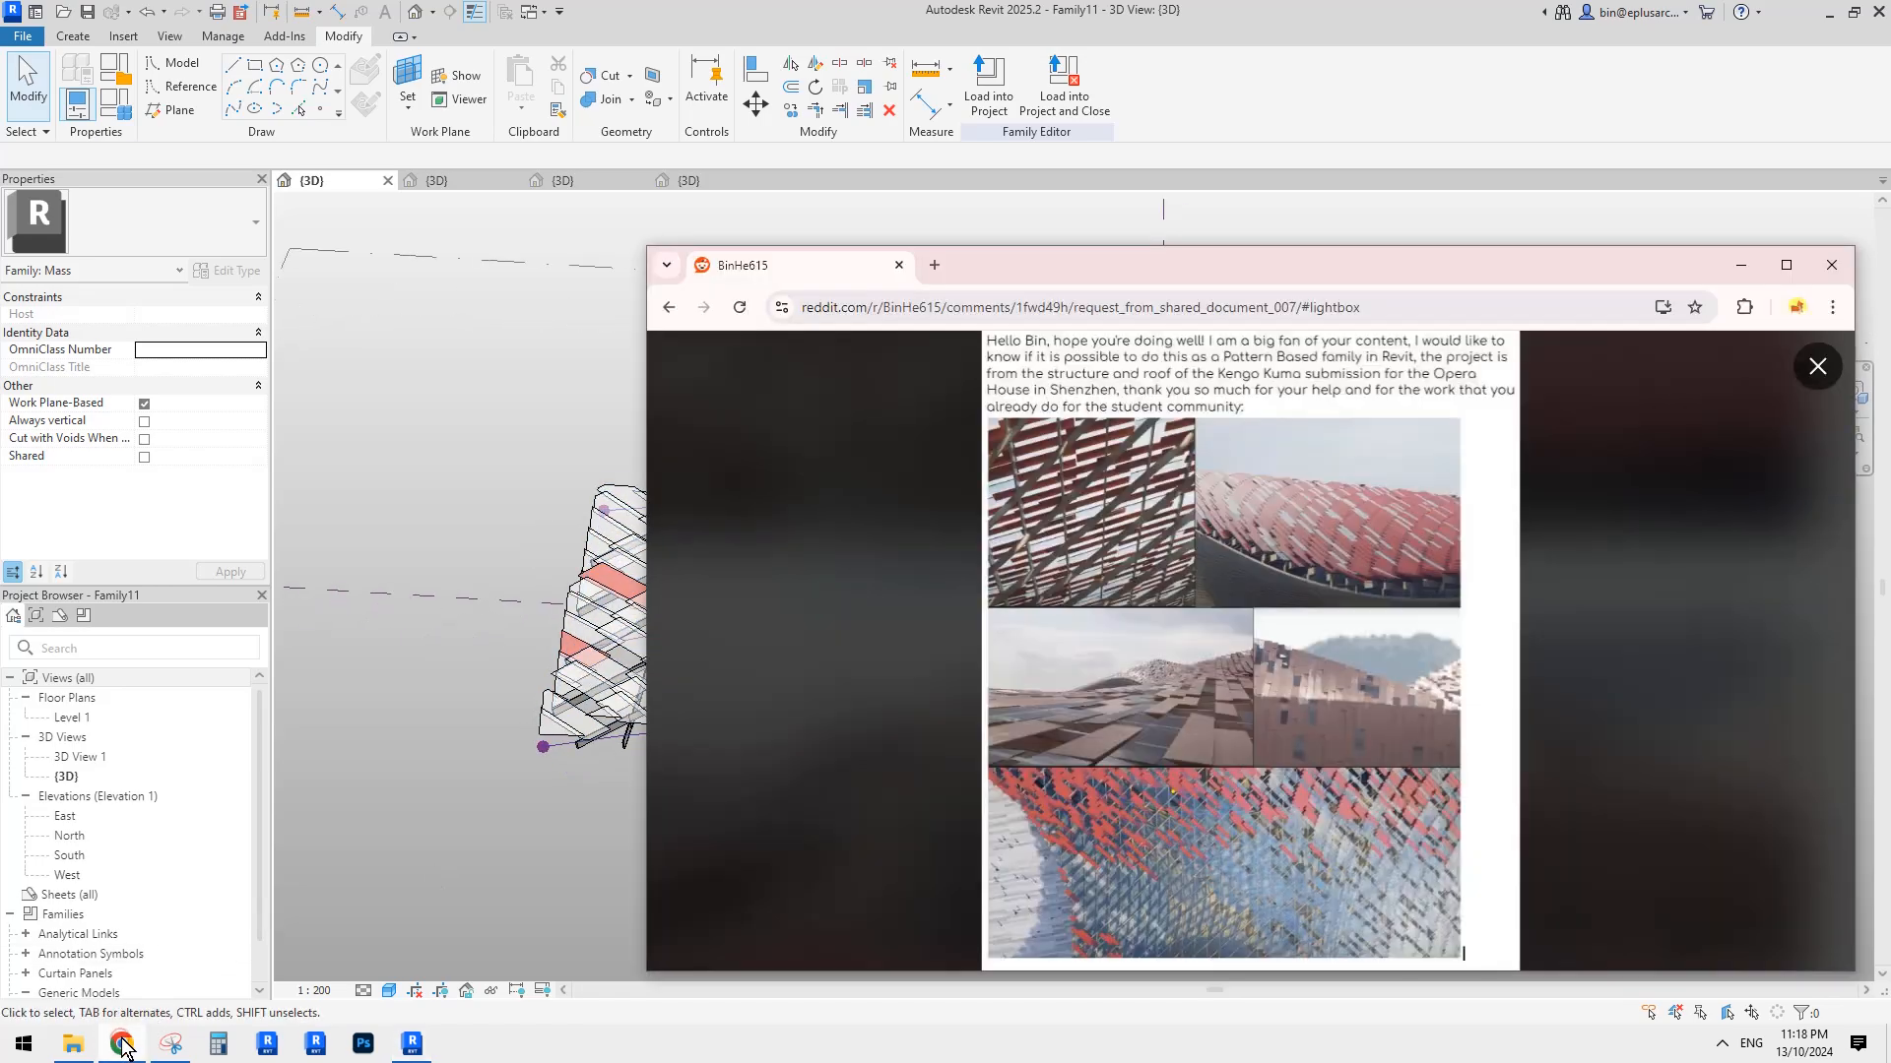
click(333, 914)
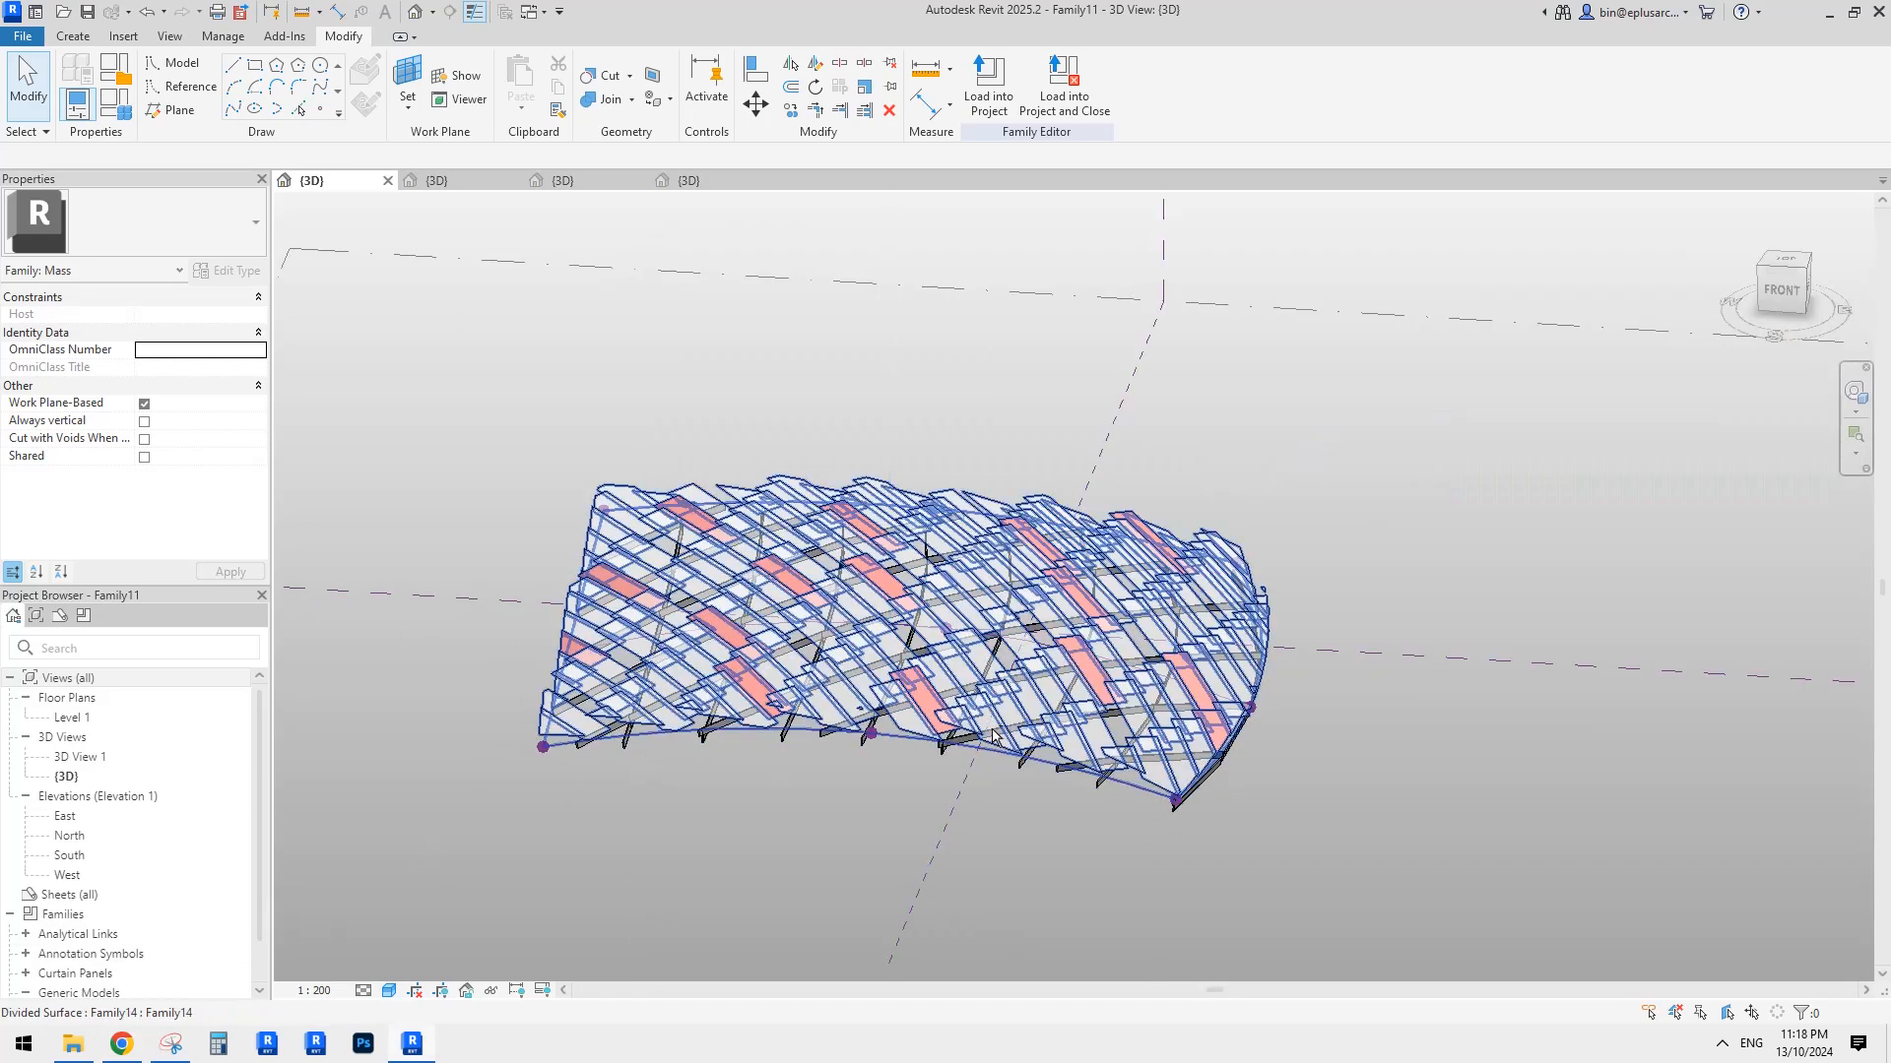
shift+middle_drag(617, 291, 1546, 689)
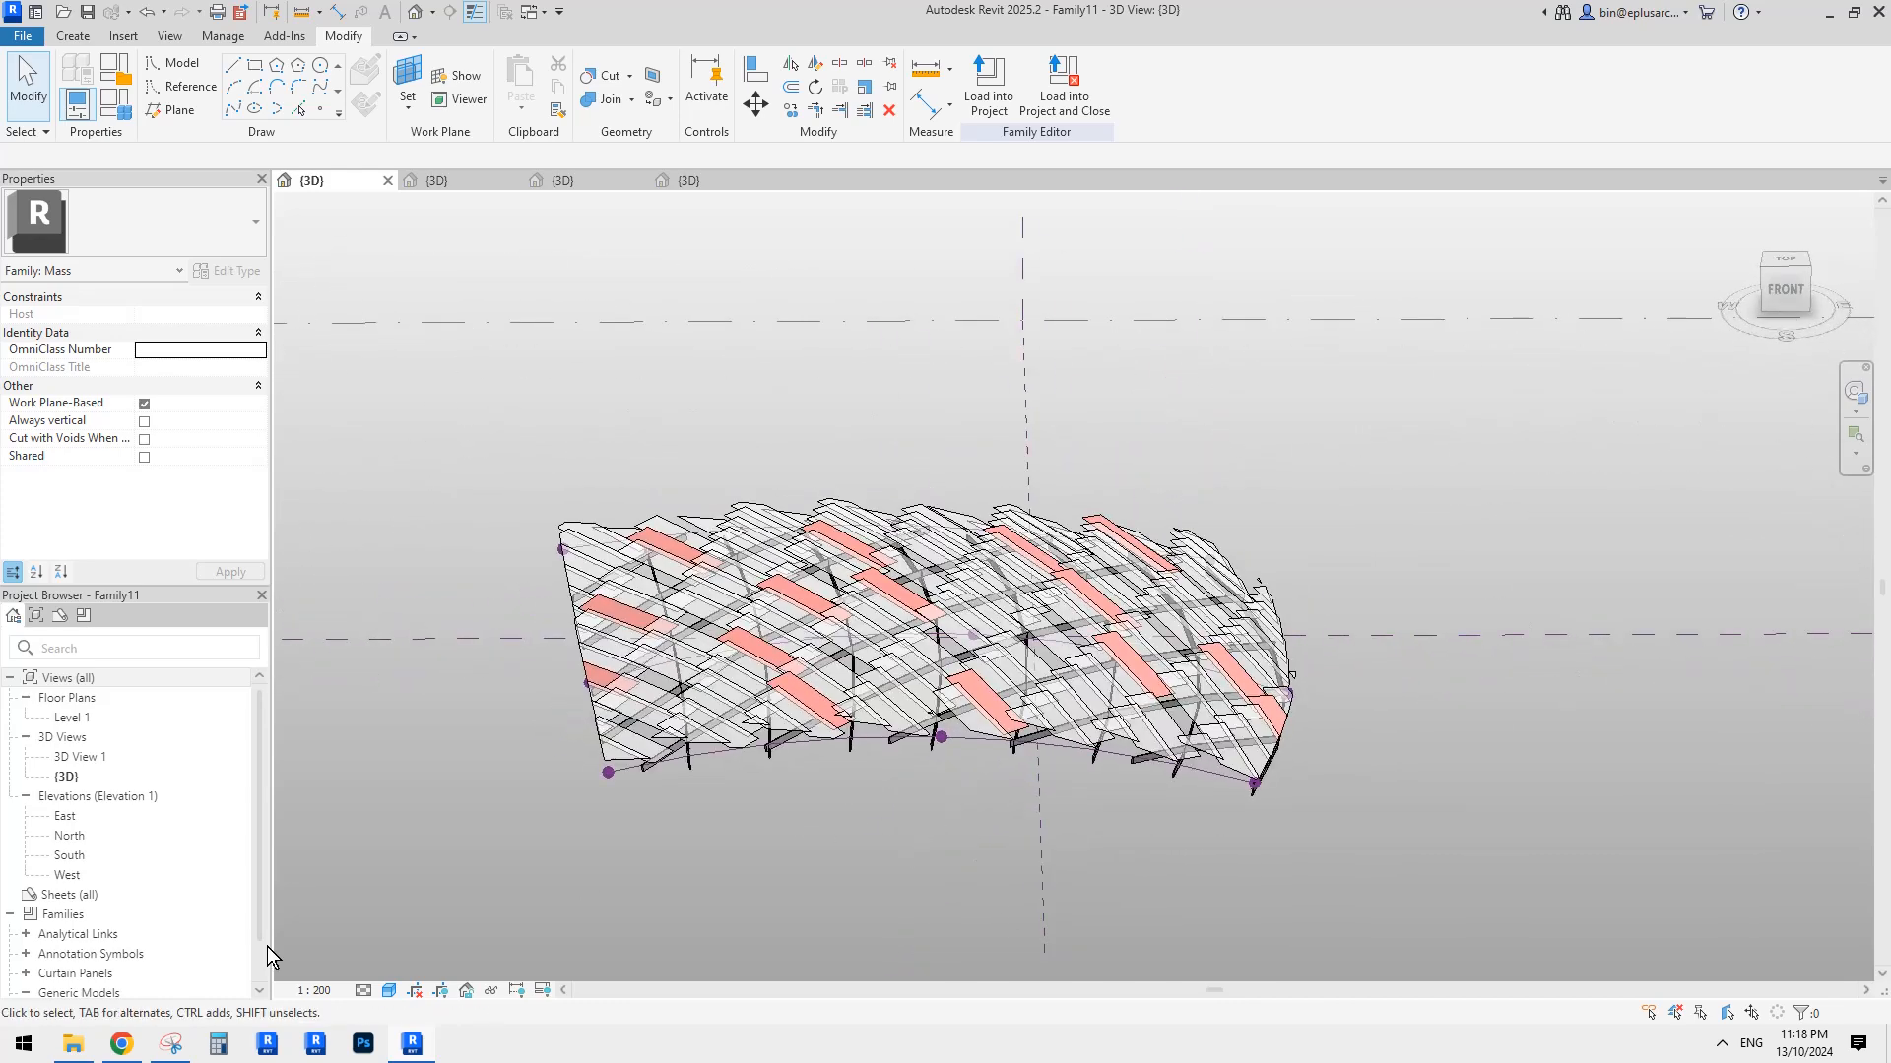
click(121, 1043)
click(459, 739)
shift+middle_drag(452, 717, 996, 861)
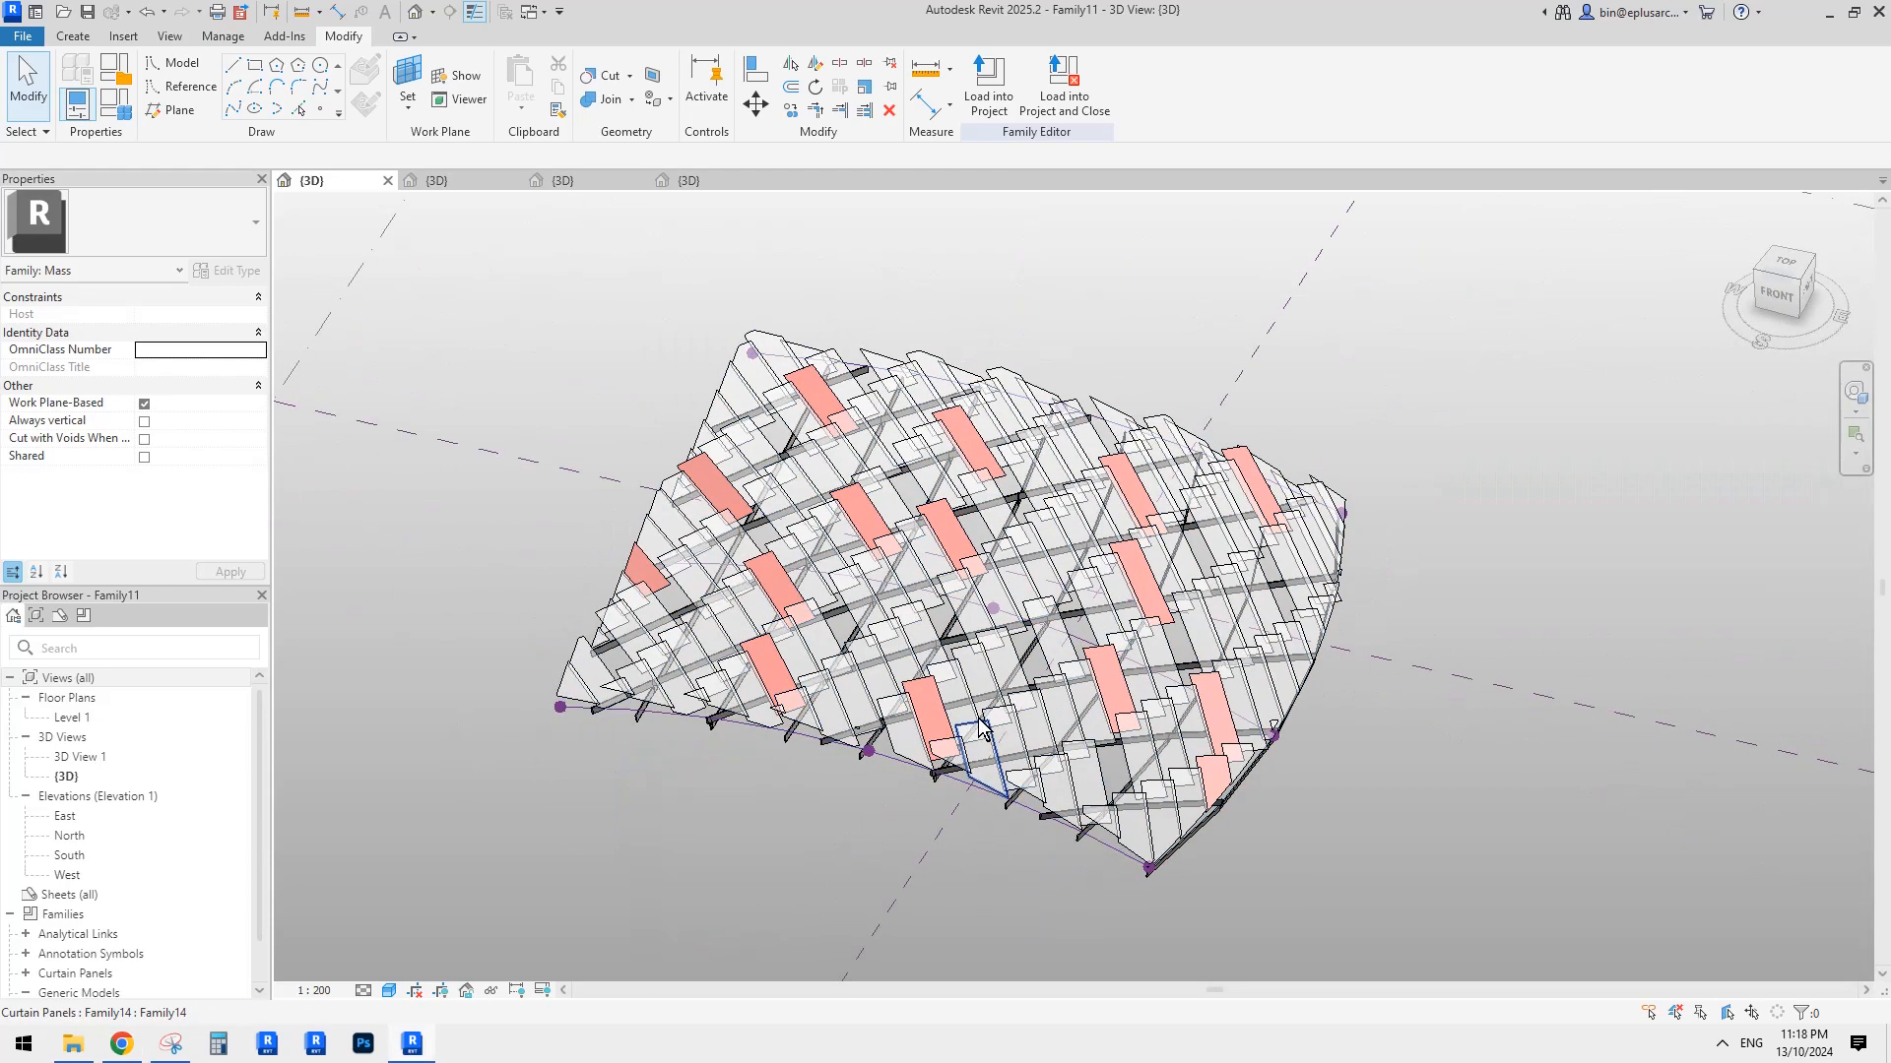
Review the type parameters of the Family14 divided surface down to the value n, and close them.
click(717, 498)
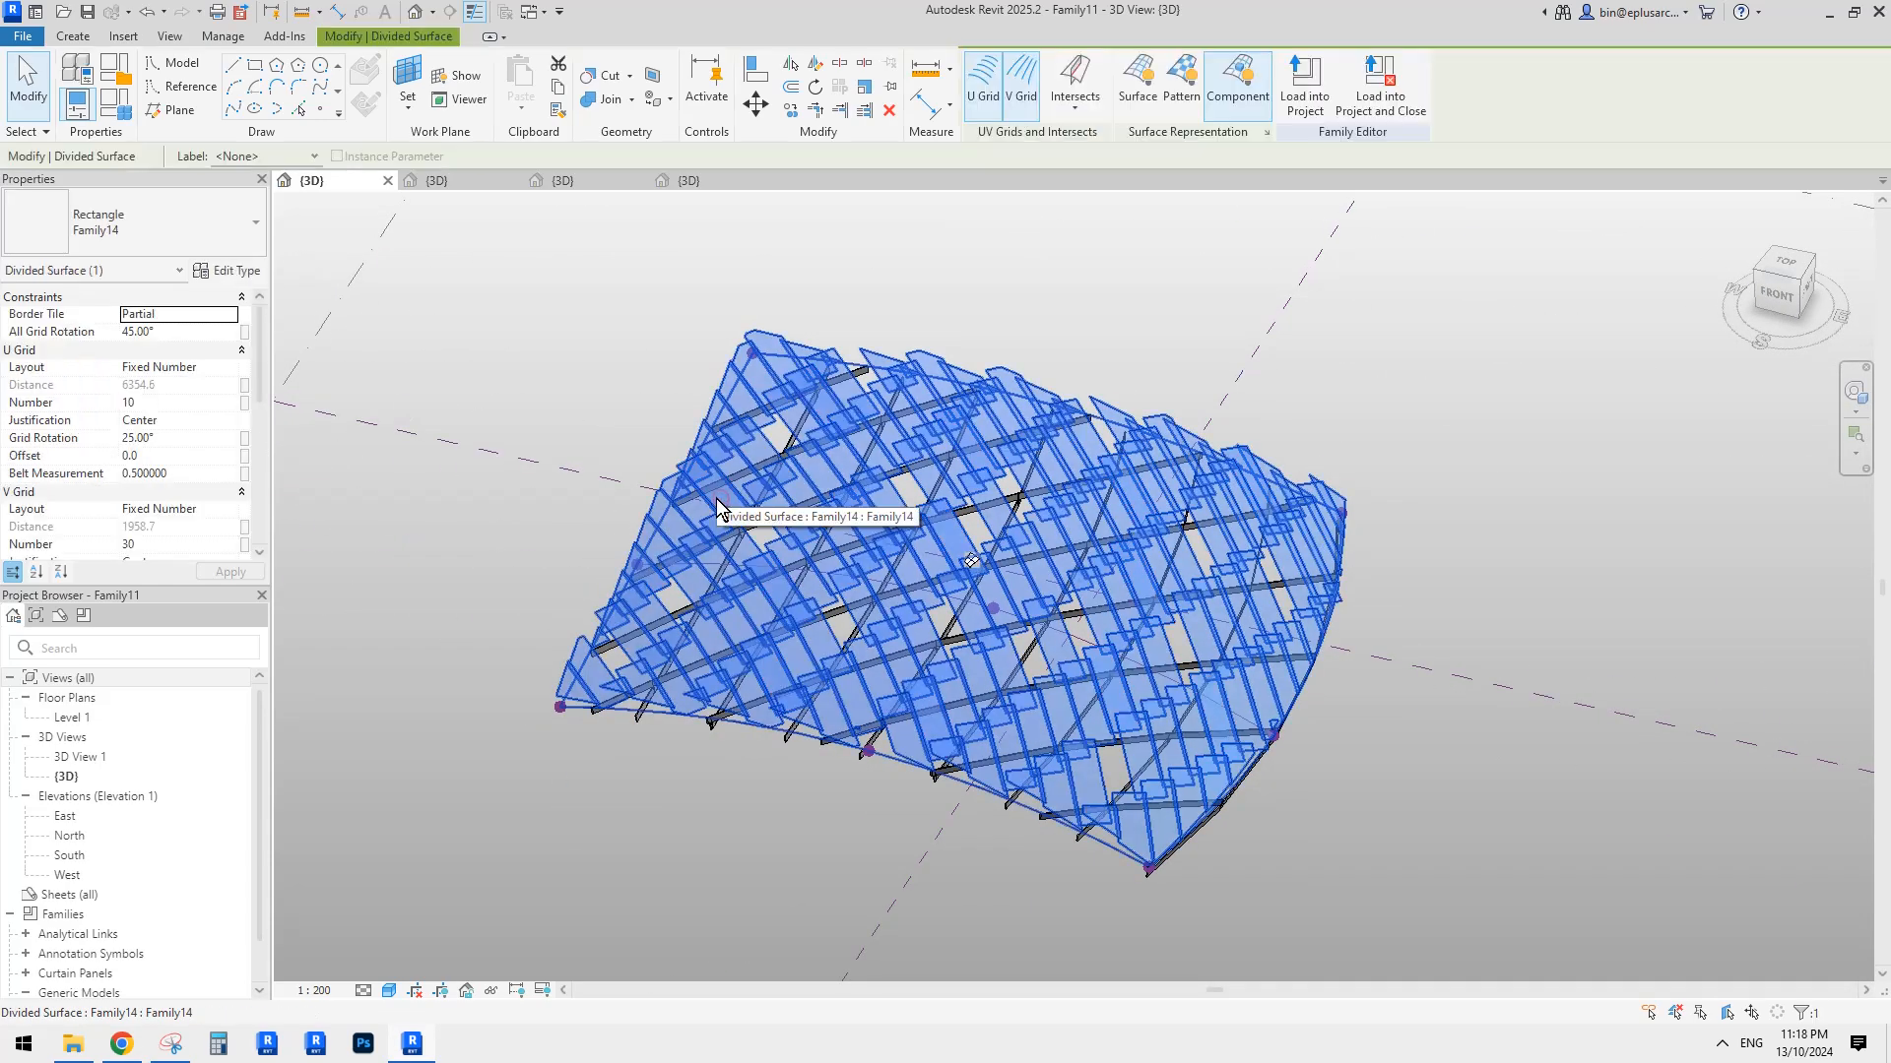
click(243, 276)
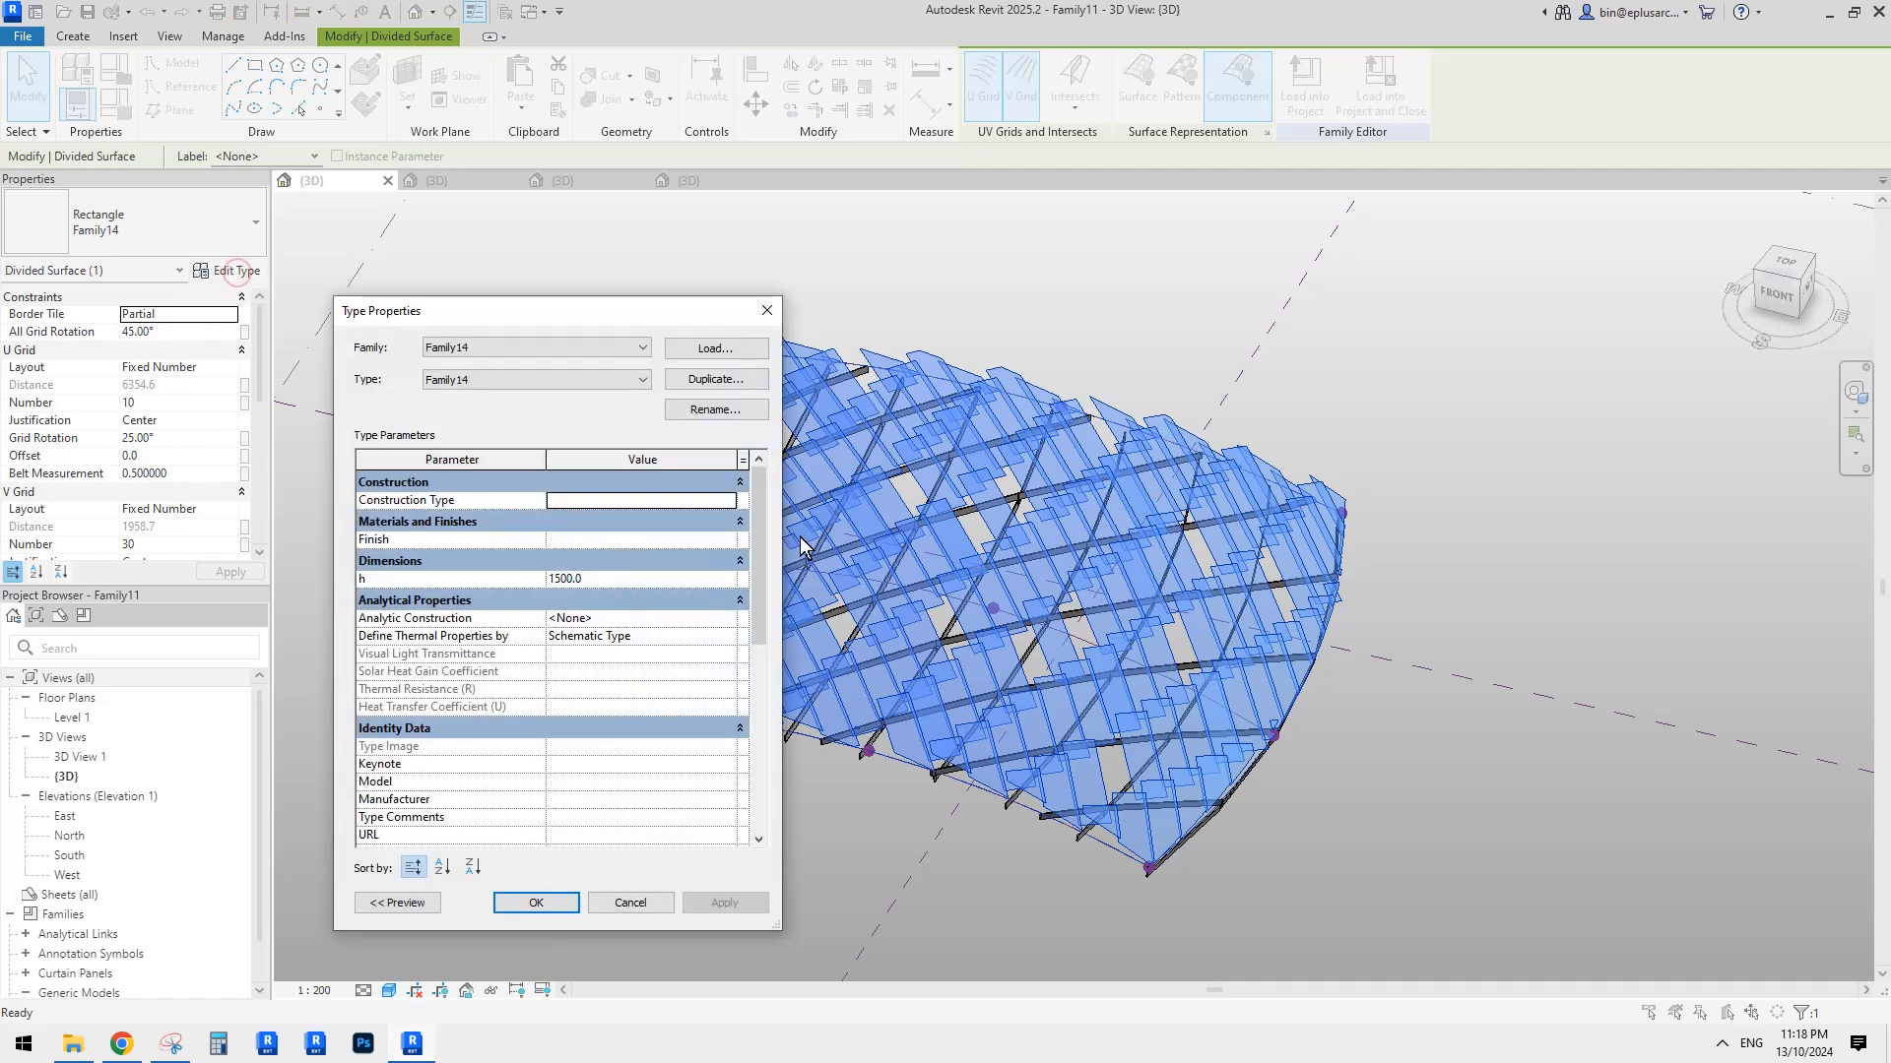
scroll(636, 676, down, 6)
scroll(631, 778, down, 2)
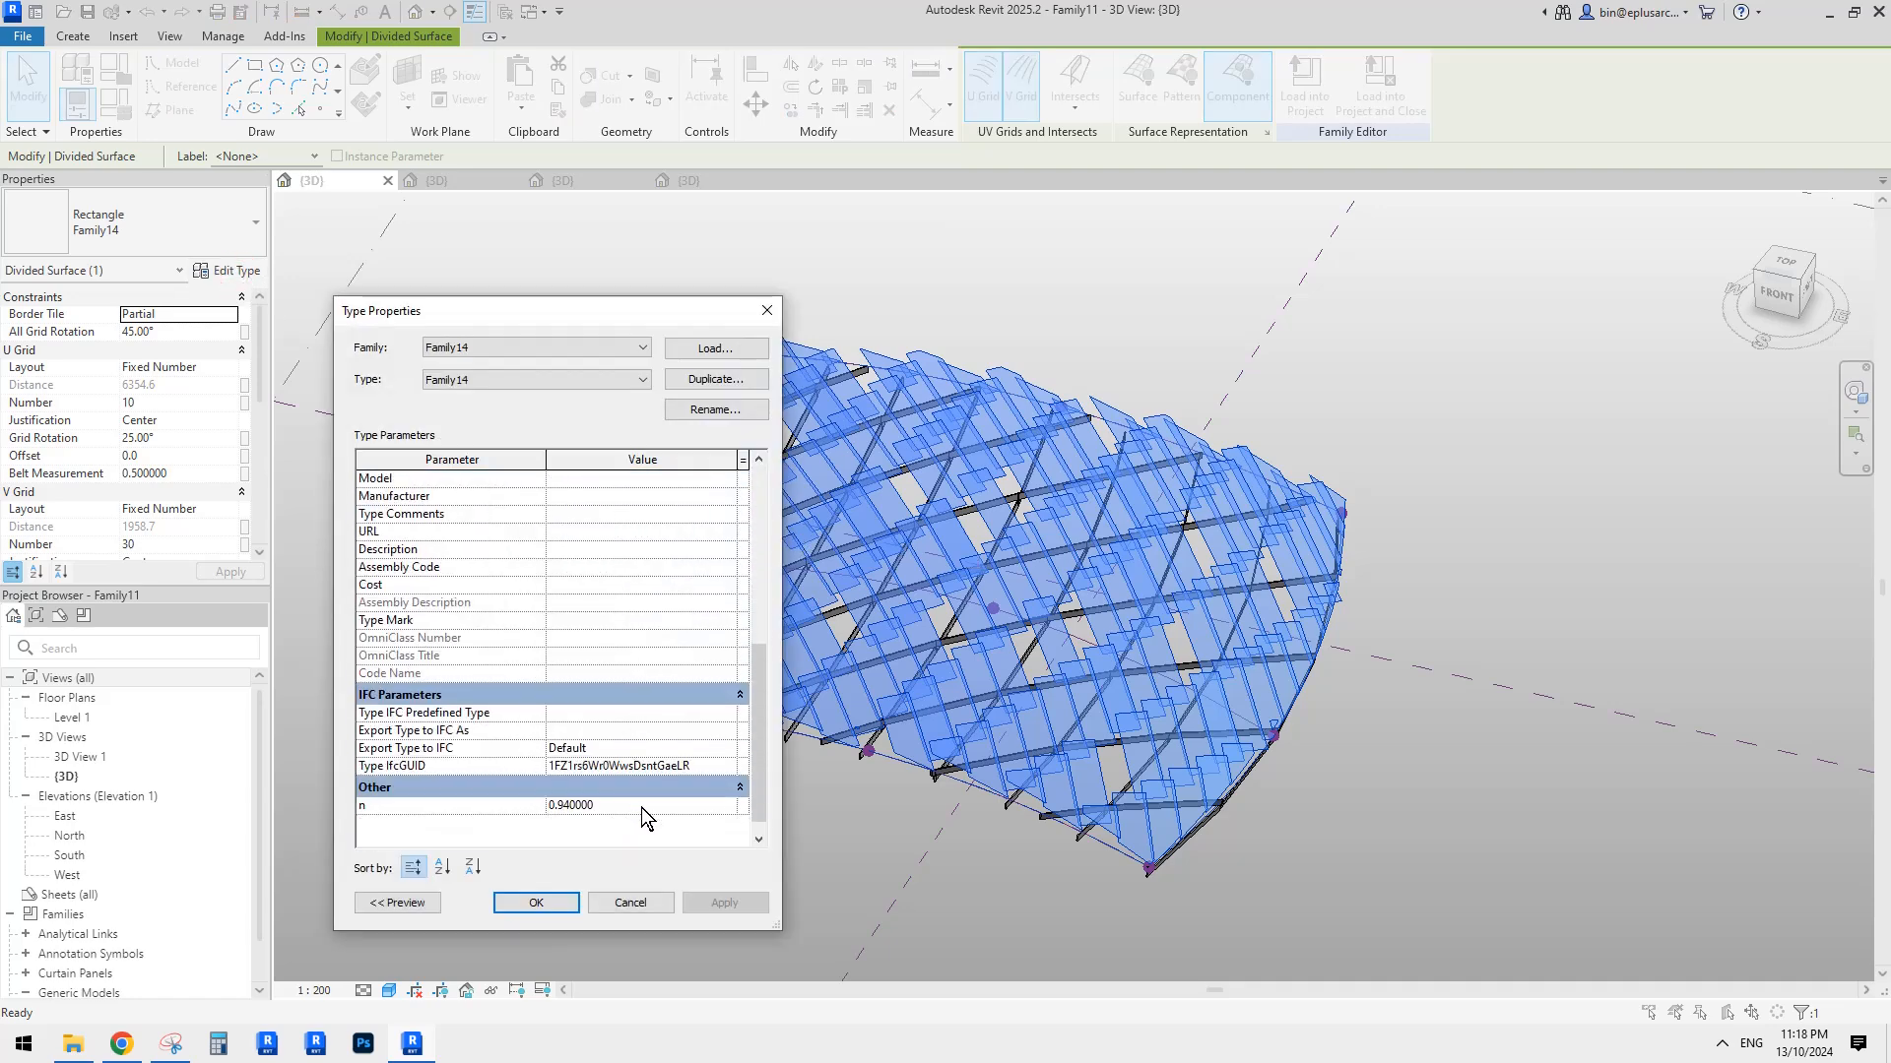
click(641, 807)
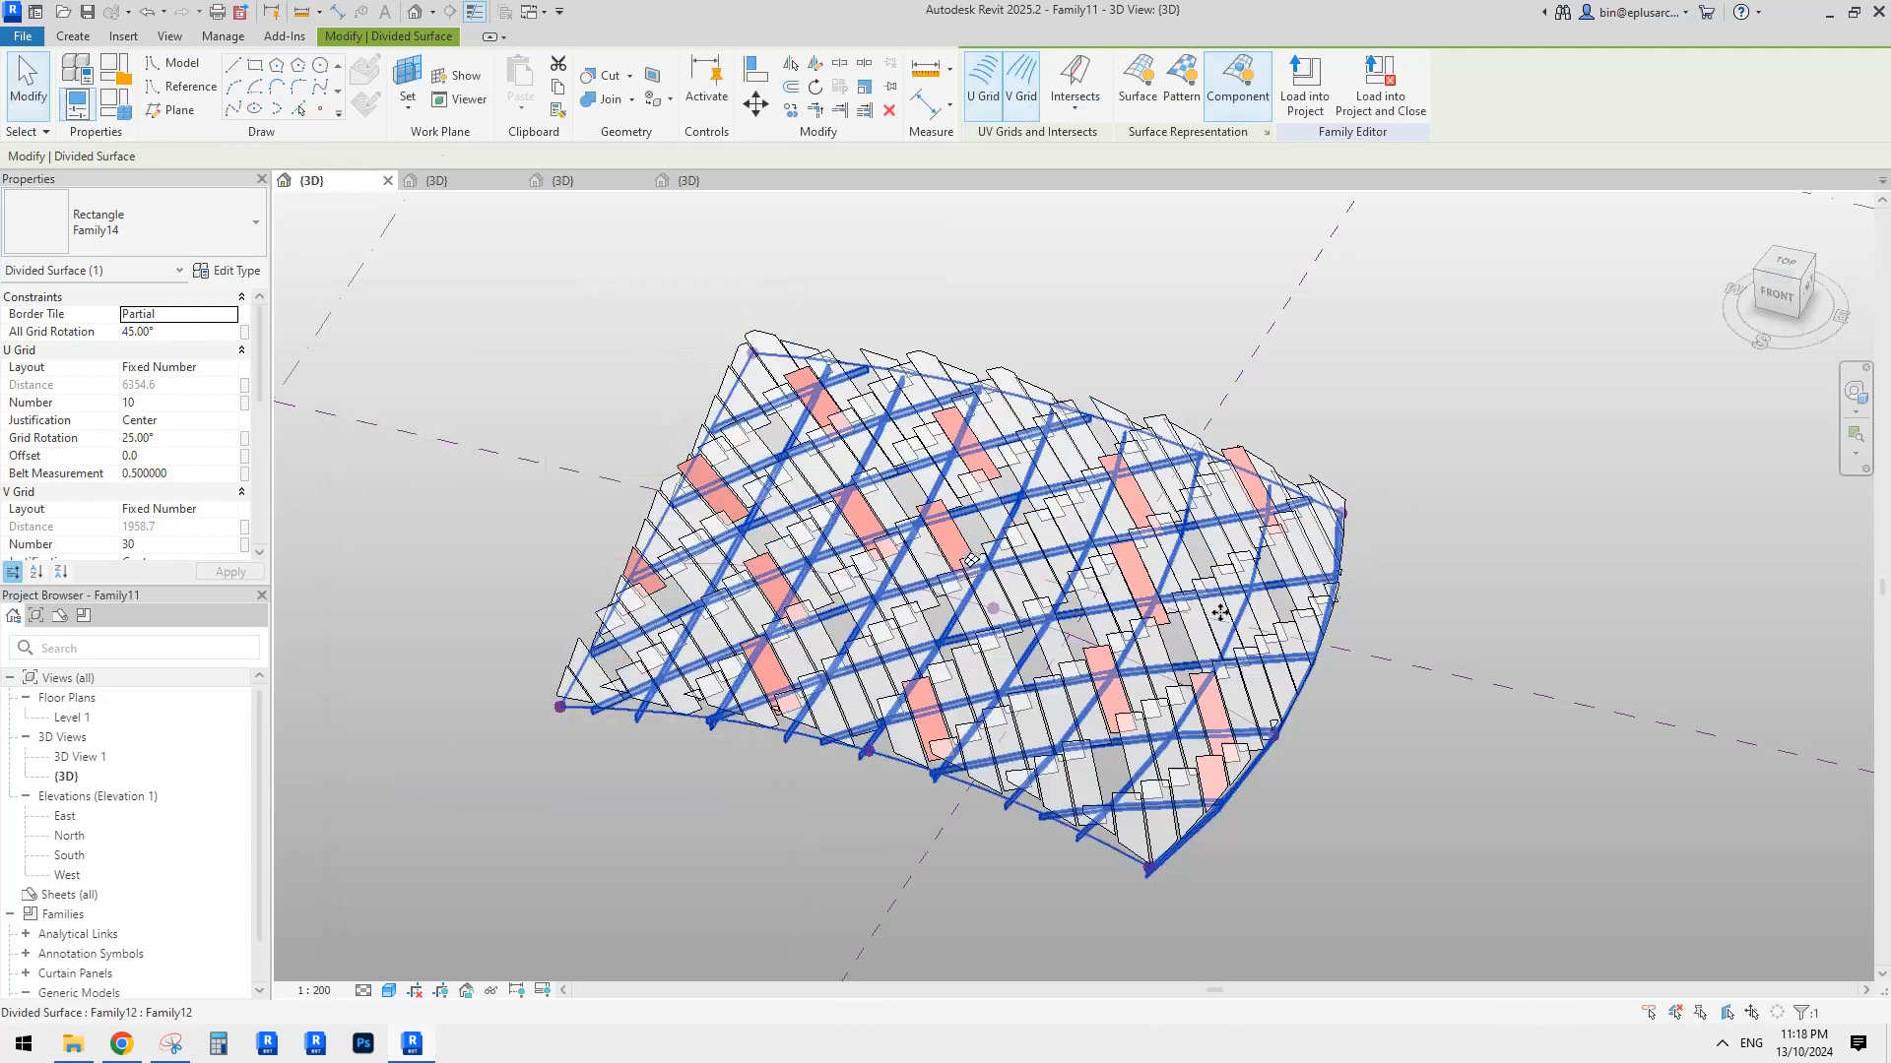
click(1530, 410)
Check the roof's overlapping panels up close against the reference photos in Chrome once more.
shift+middle_drag(1438, 627, 1296, 656)
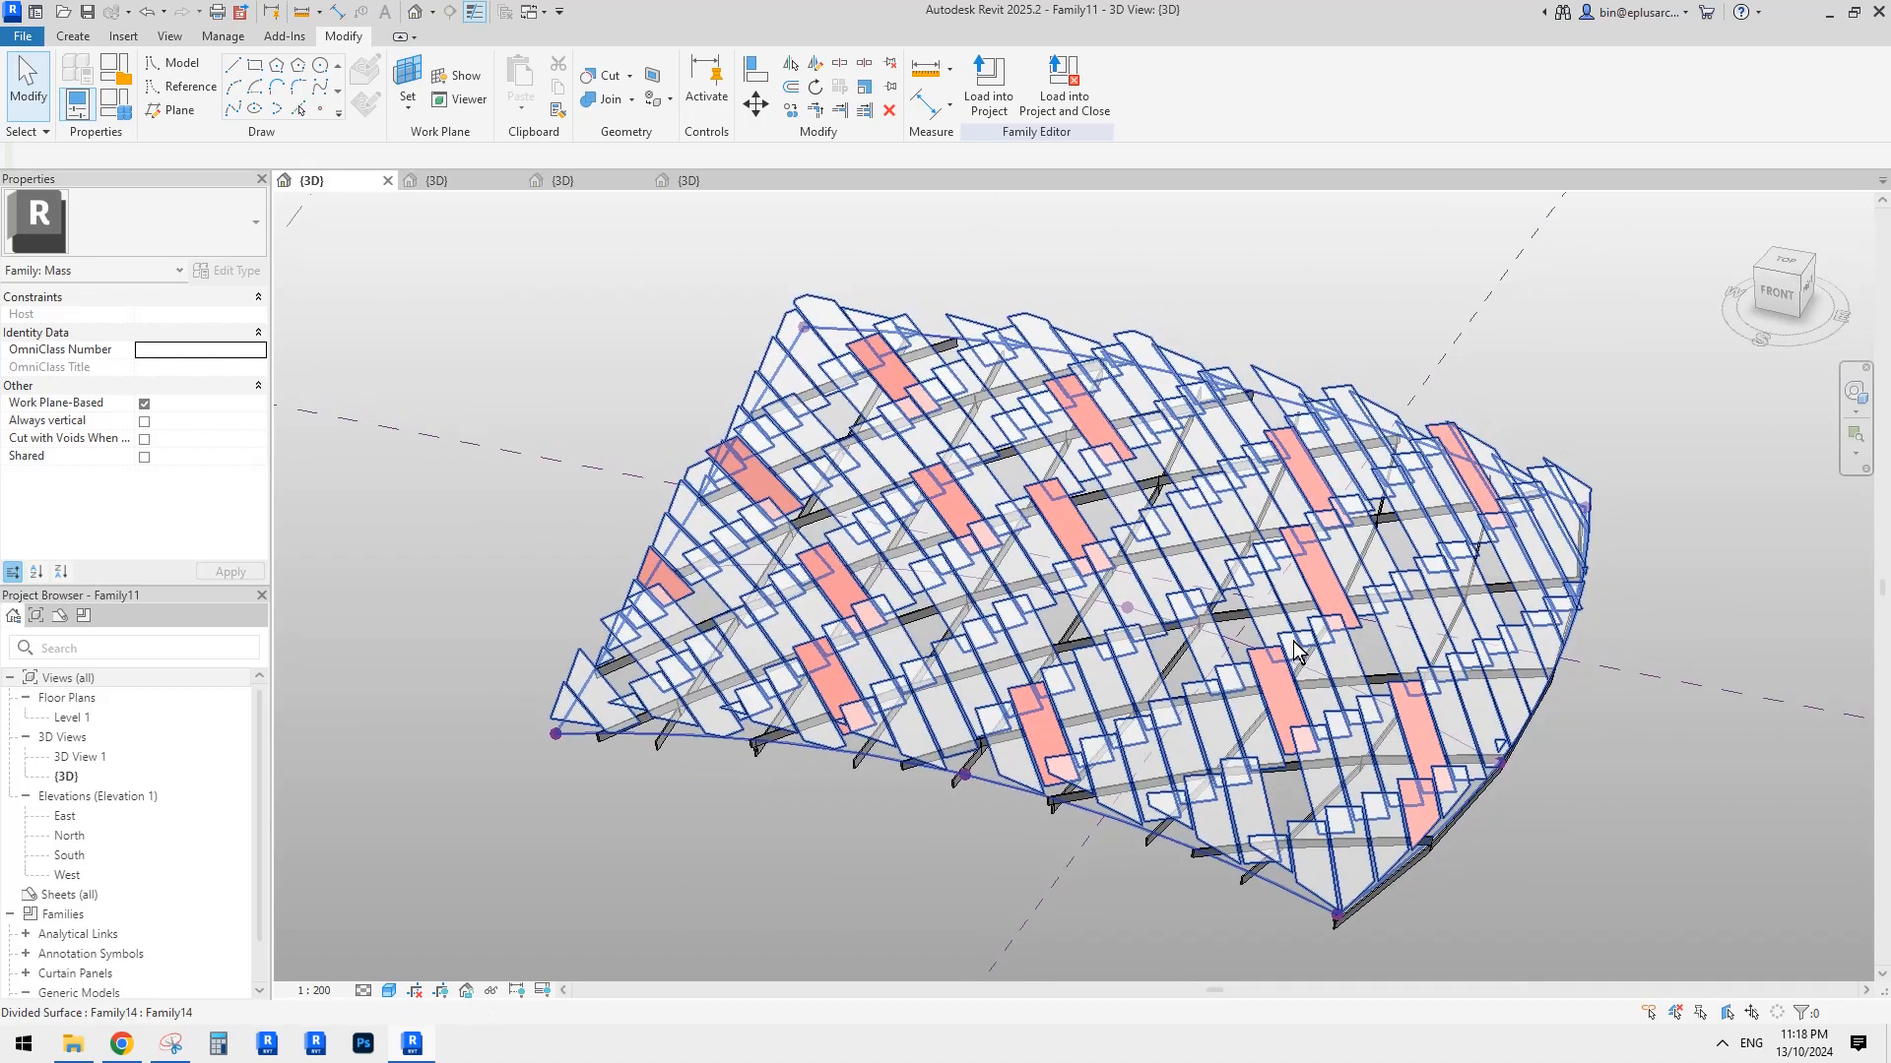
click(138, 1042)
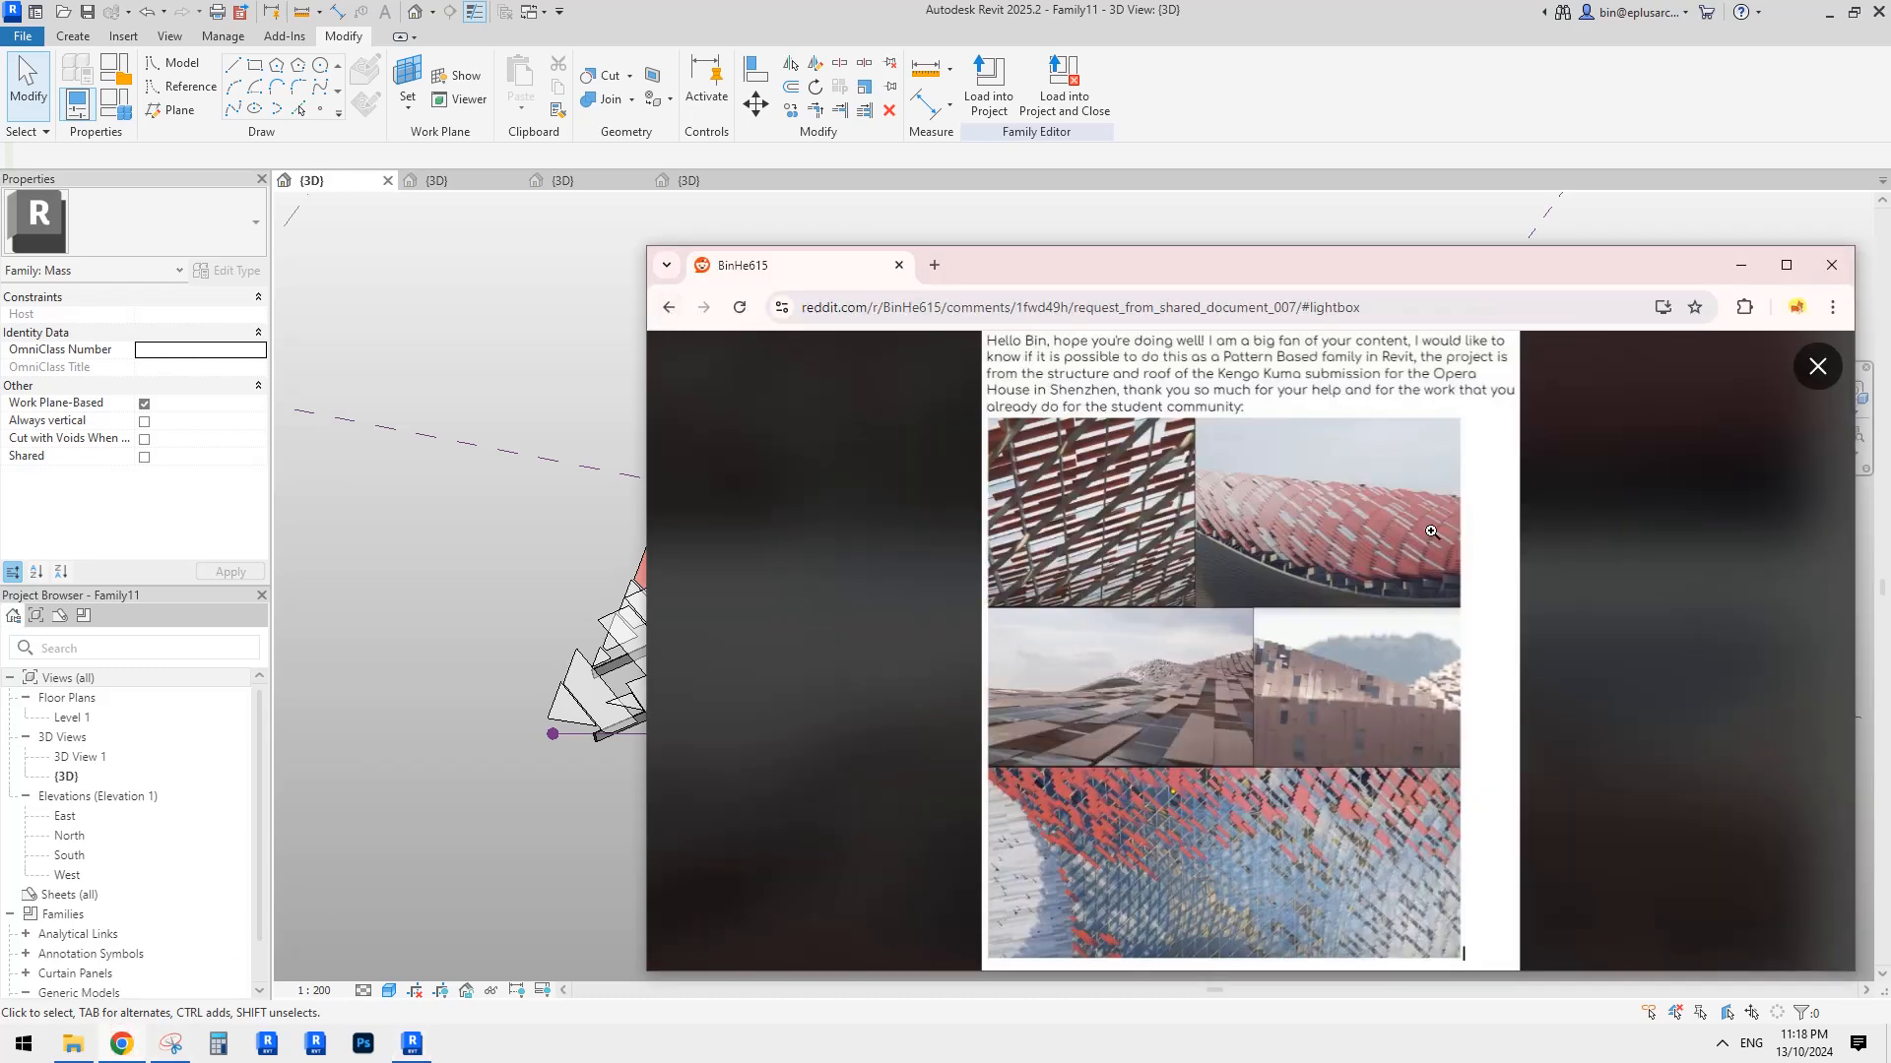
click(529, 640)
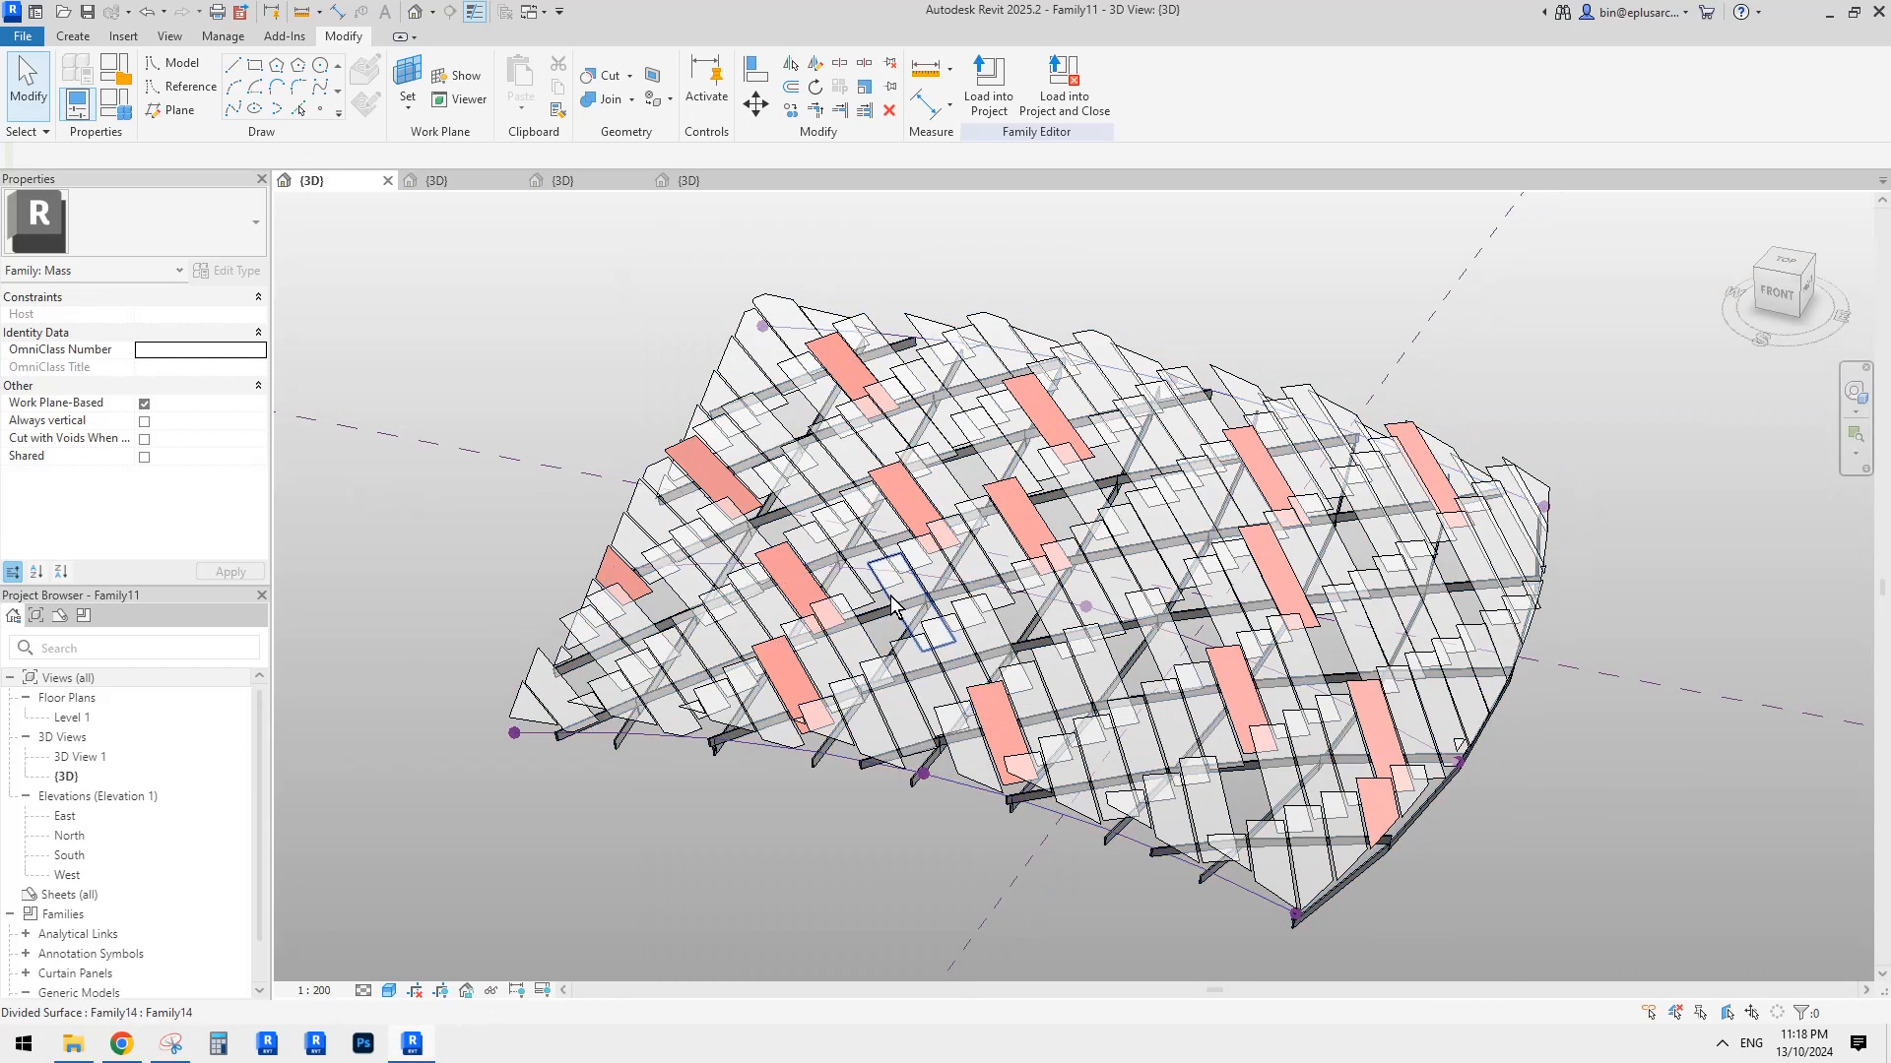